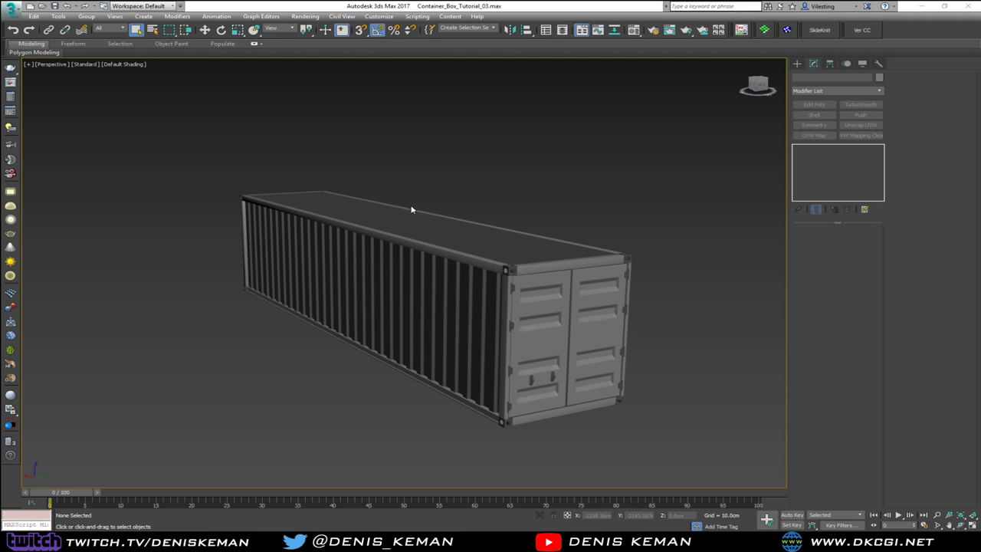
middle_click_drag(411, 208, 377, 222)
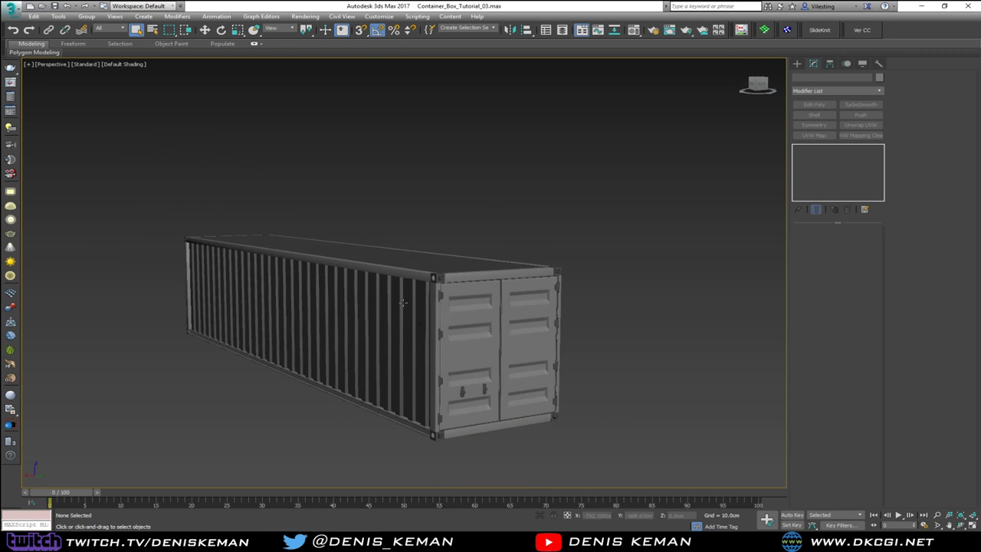
scroll(479, 353, "up", 4)
scroll(479, 353, "down", 2)
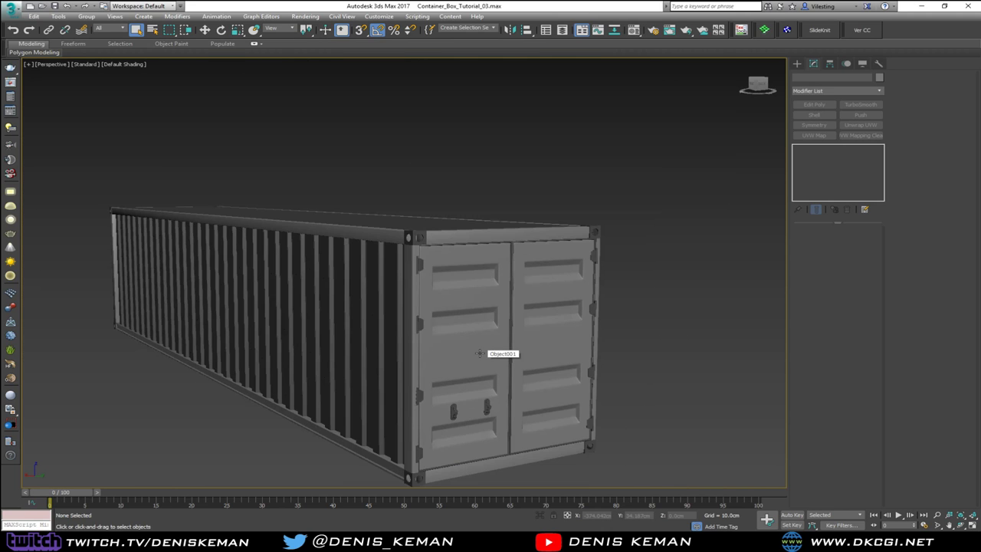
middle_click_drag(479, 353, 443, 307, "alt")
left_click(388, 235)
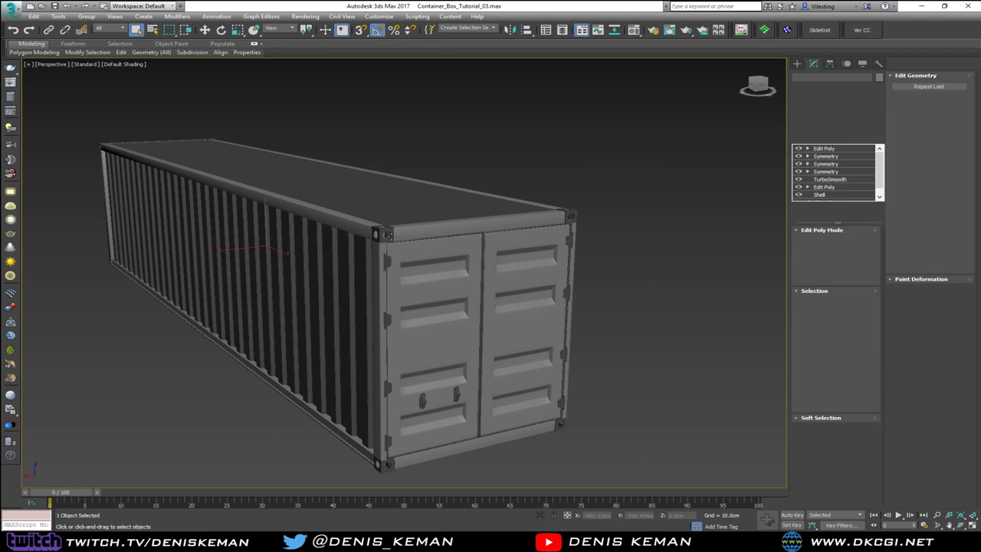
left_click(609, 259)
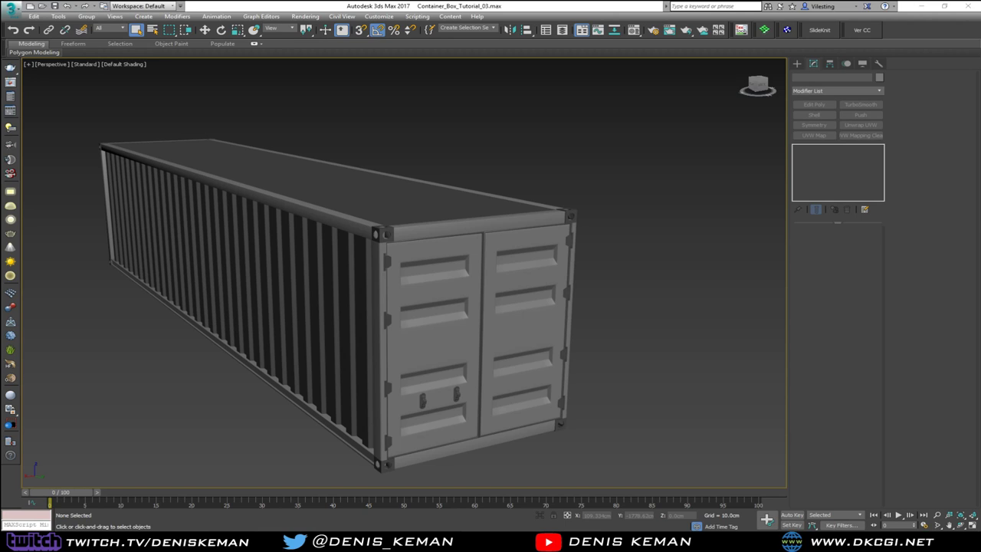
Examine the locking bars, handles and lower brackets on the container doors in the Container_Door_02 reference photo
left_click_drag(2, 108, 132, 99)
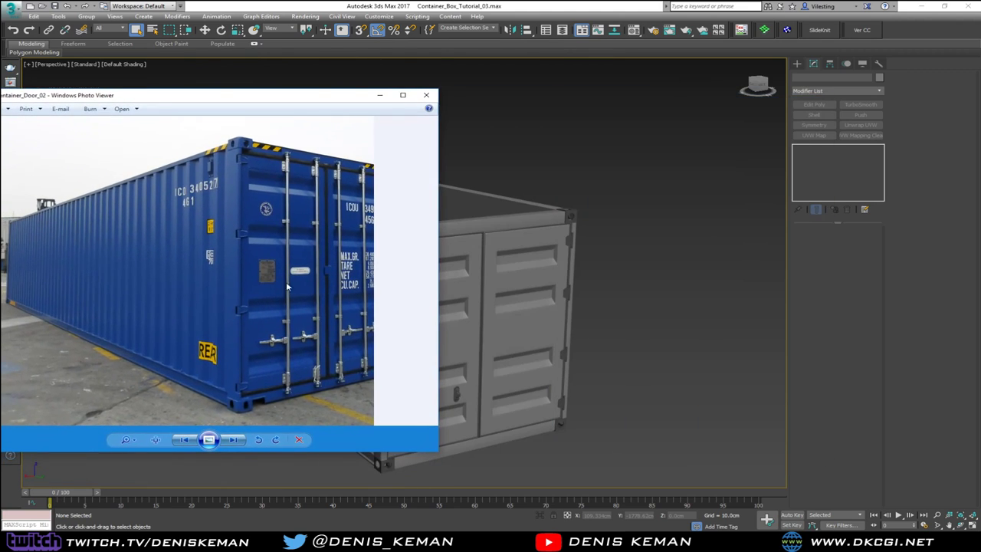
scroll(233, 273, "up", 3)
scroll(233, 273, "down", 2)
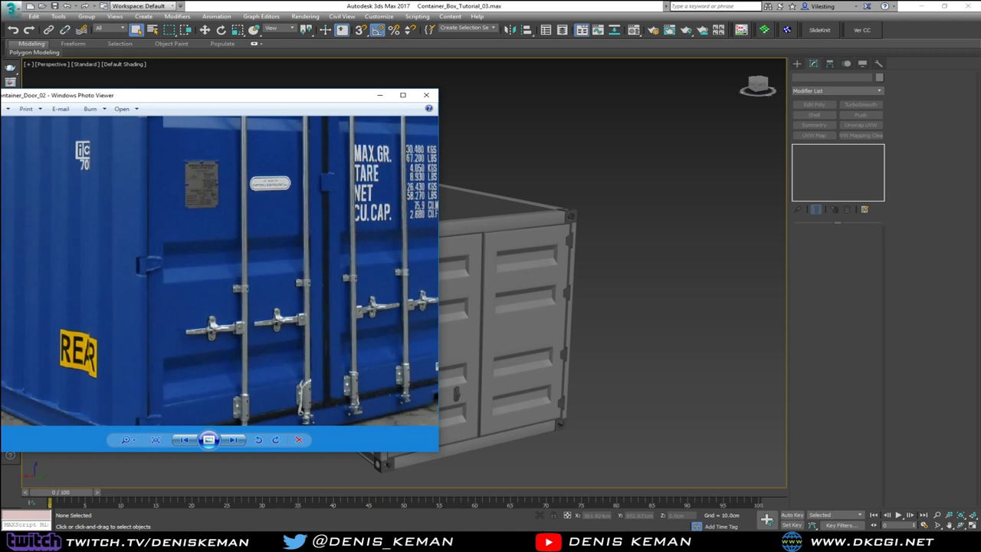
left_click(77, 539)
left_click_drag(212, 95, 289, 64)
left_click_drag(297, 294, 287, 221)
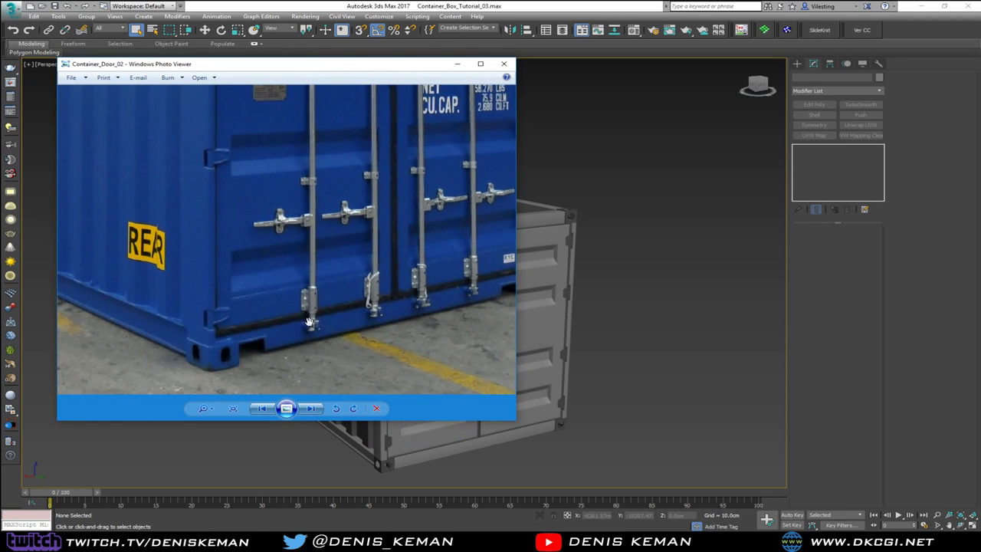
left_click_drag(311, 142, 310, 307)
left_click_drag(307, 173, 298, 105)
left_click_drag(302, 280, 282, 215)
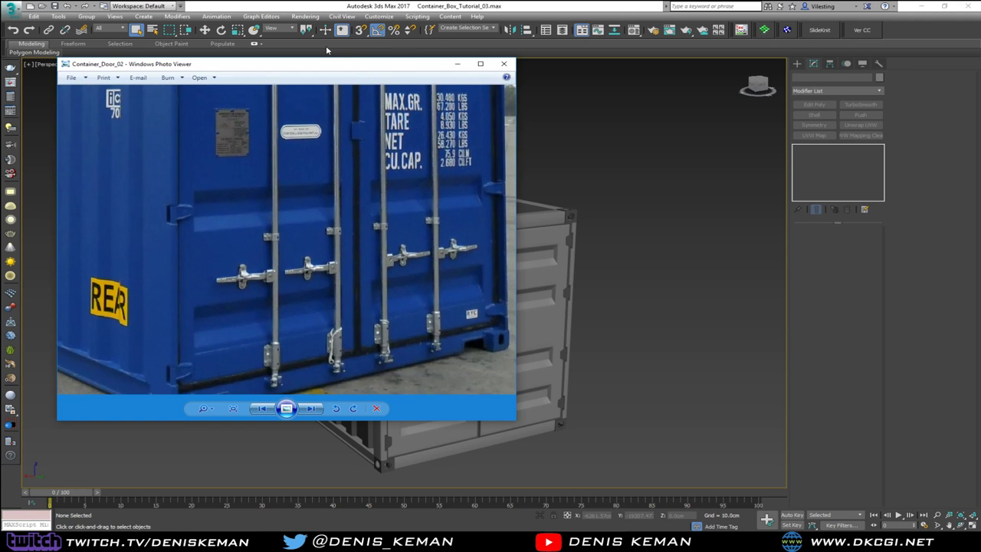
left_click_drag(319, 65, 0, 73)
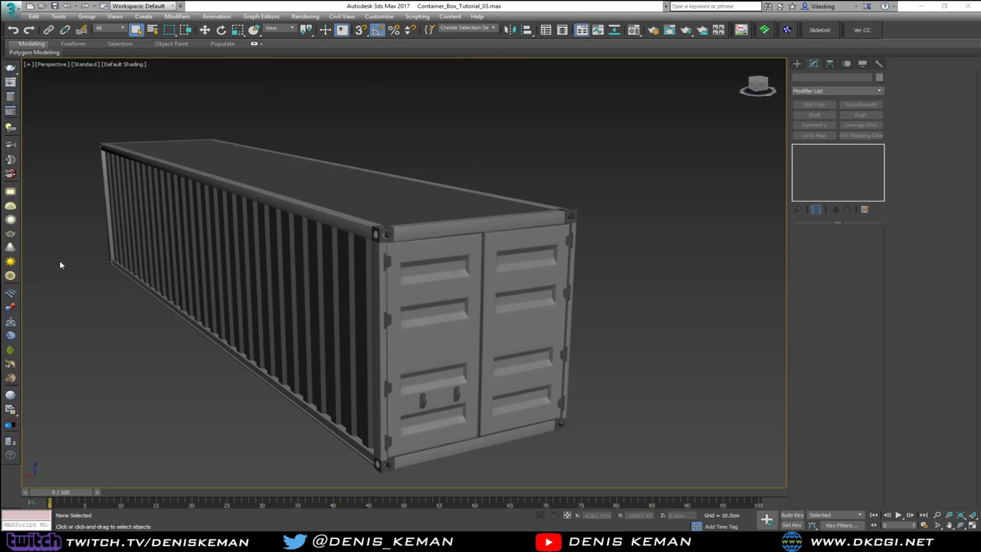
Compare the two handle brackets on the left door with the bars and clamps in the Container_Door_02 reference photo
scroll(427, 348, "up", 5)
scroll(366, 324, "up", 3)
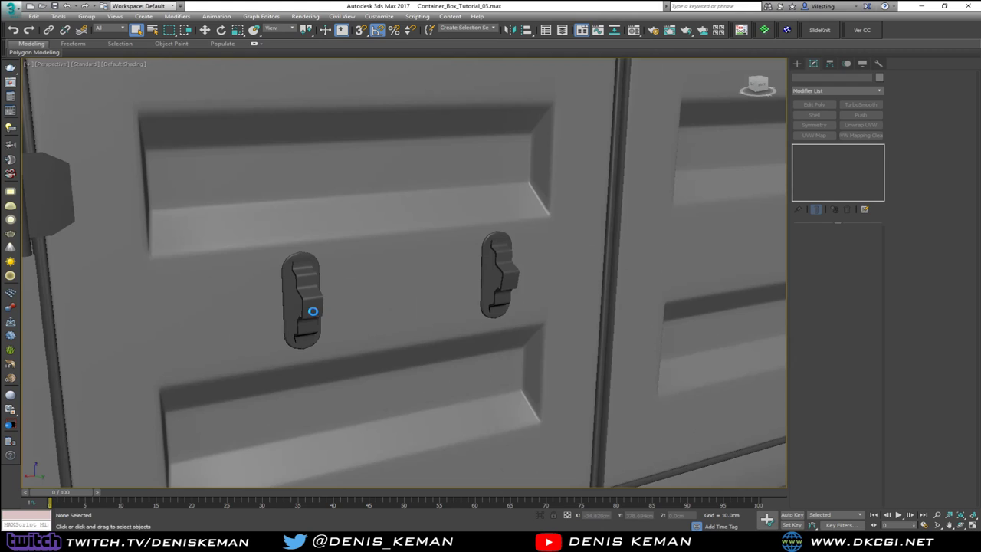
scroll(308, 308, "up", 4)
middle_click_drag(655, 249, 602, 311)
left_click_drag(0, 94, 465, 90)
left_click_drag(338, 364, 337, 417)
left_click_drag(333, 222, 340, 276)
scroll(339, 275, "down", 5)
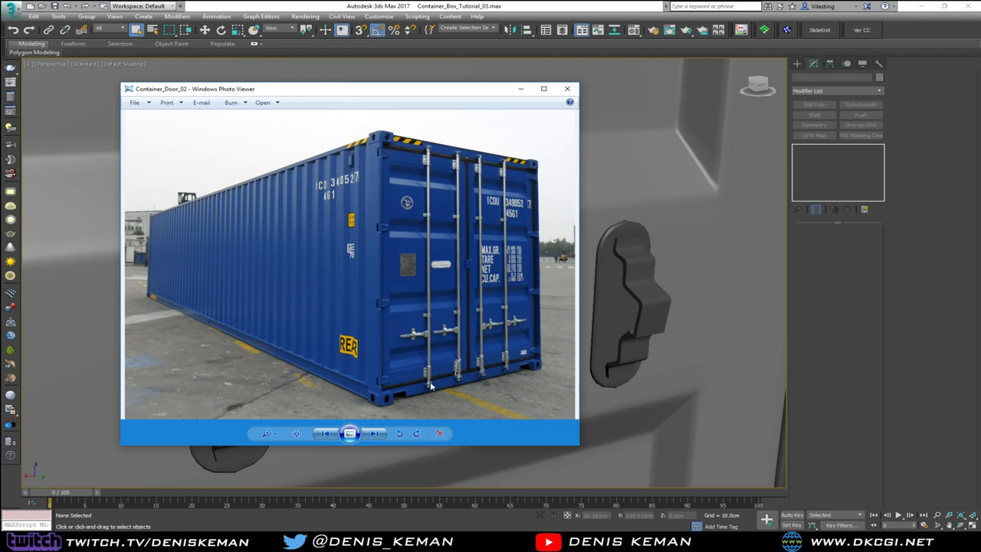
scroll(431, 318, "up", 5)
scroll(433, 318, "up", 1)
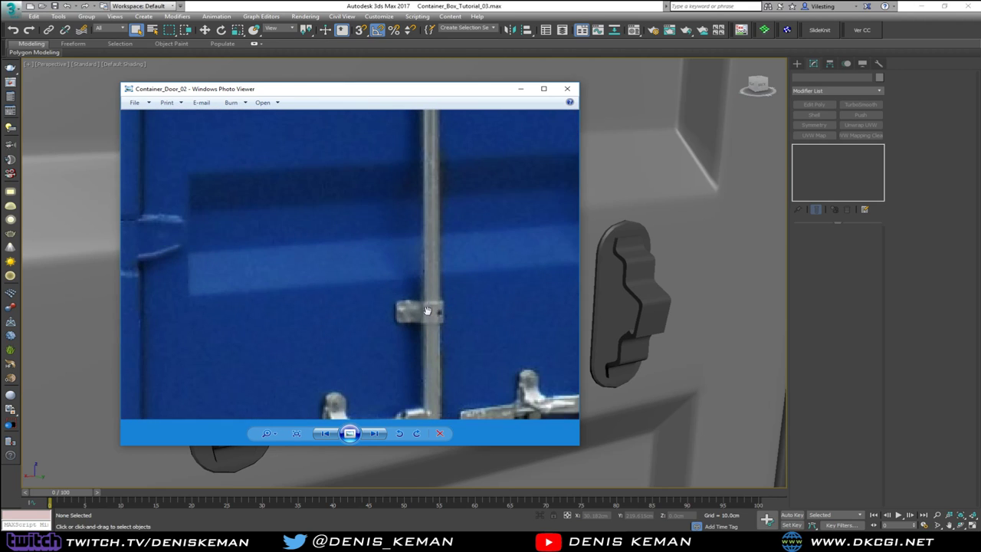
scroll(422, 239, "down", 3)
scroll(374, 247, "down", 3)
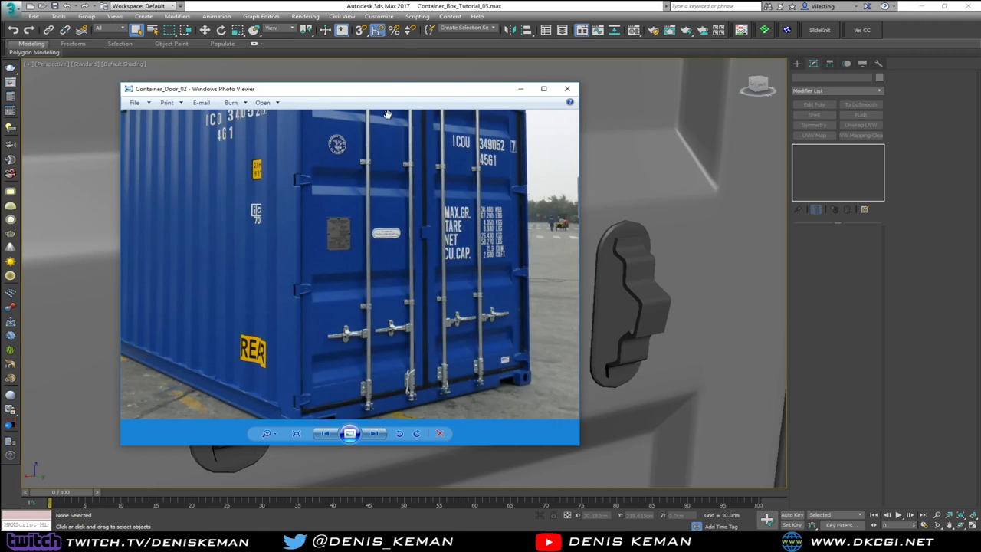
left_click_drag(394, 90, 0, 110)
Show the container's door side in a full-size Back view with edged faces turned off
scroll(397, 190, "down", 6)
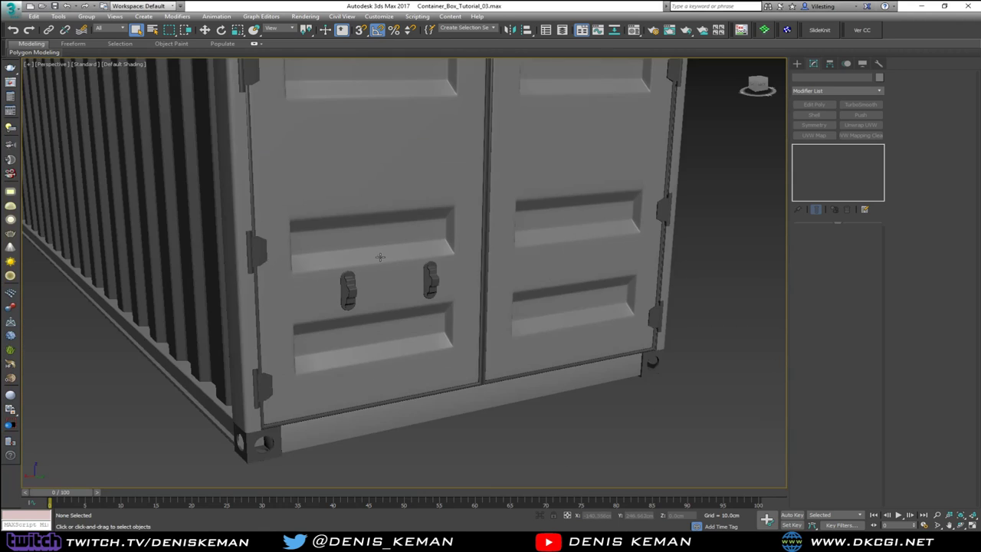
key("alt+w")
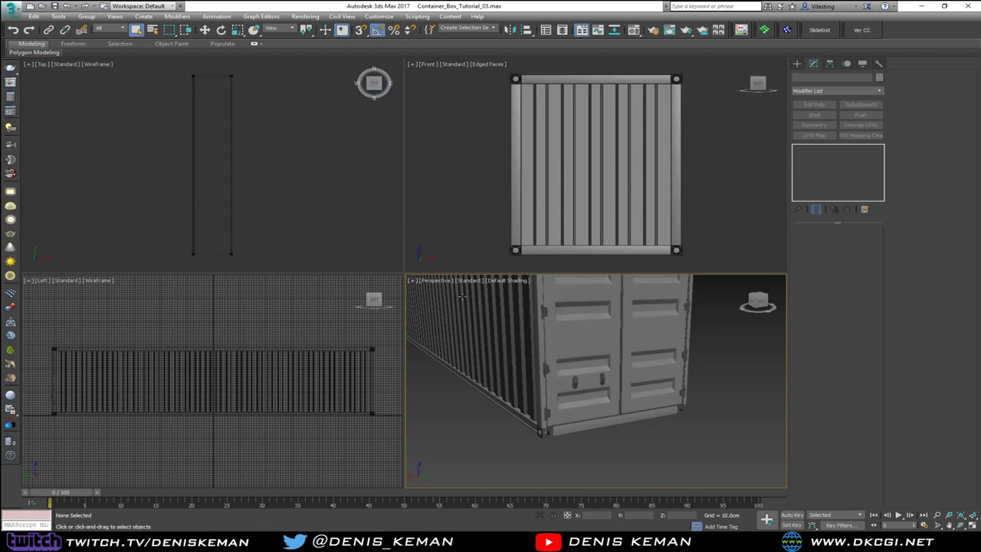
middle_click(592, 183)
key("alt+w")
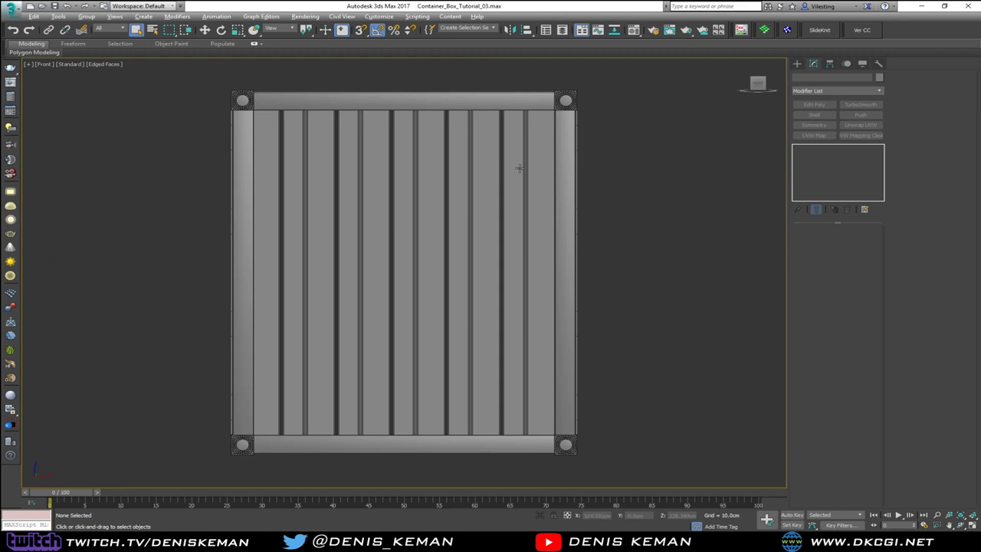
left_click(44, 63)
left_click(68, 147)
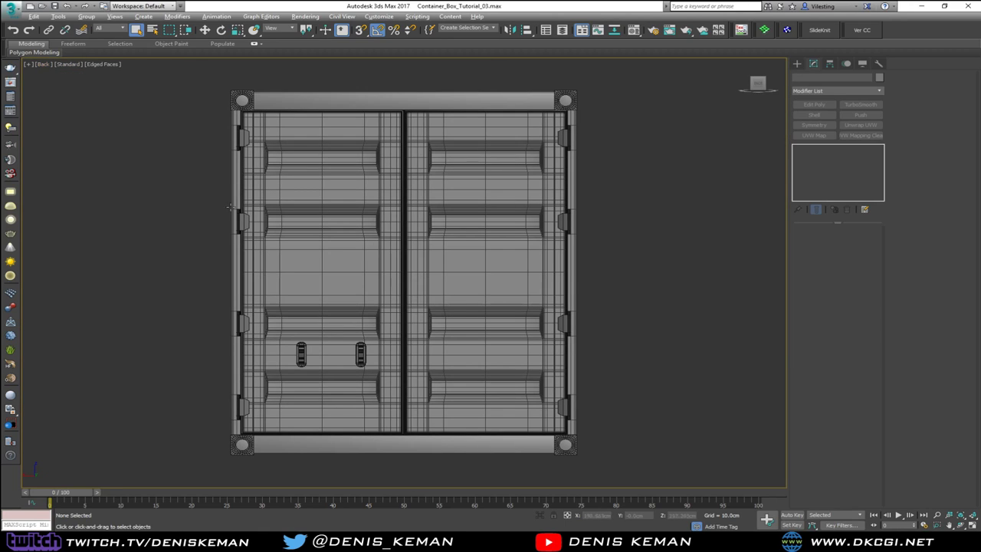
key("F4")
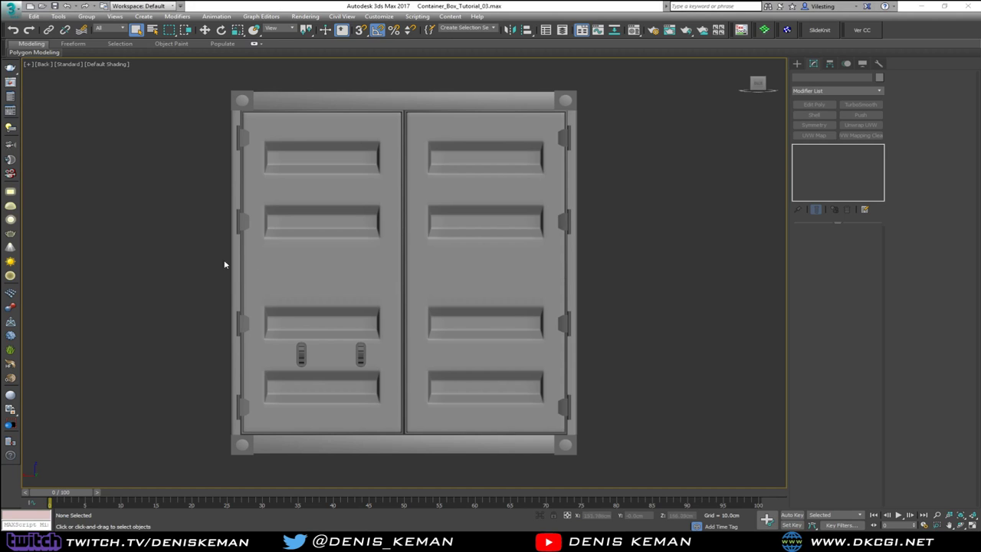
Draw a straight vertical Line spline over the left door, running from the upper frame beam to the lower one
middle_click_drag(337, 266, 374, 249)
right_click(364, 186)
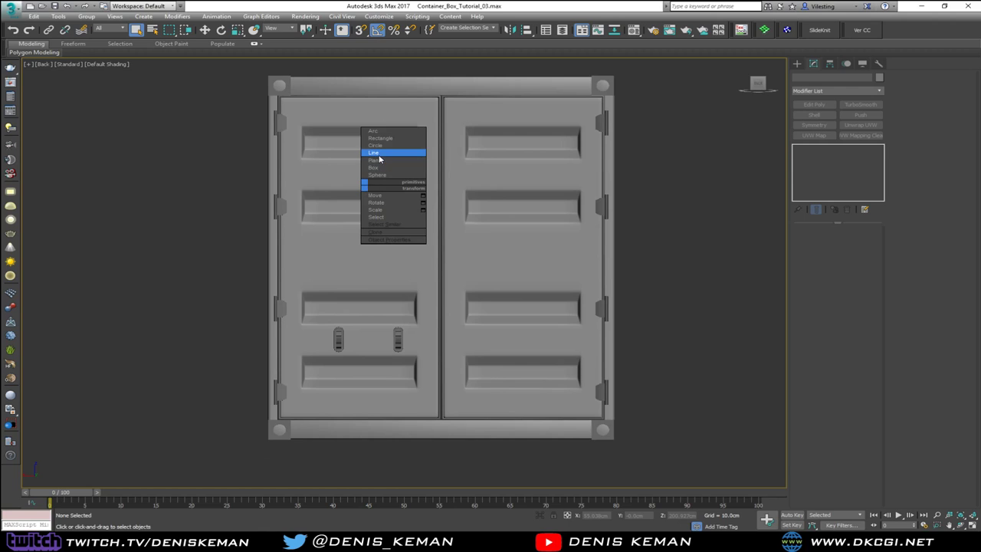
left_click(376, 154)
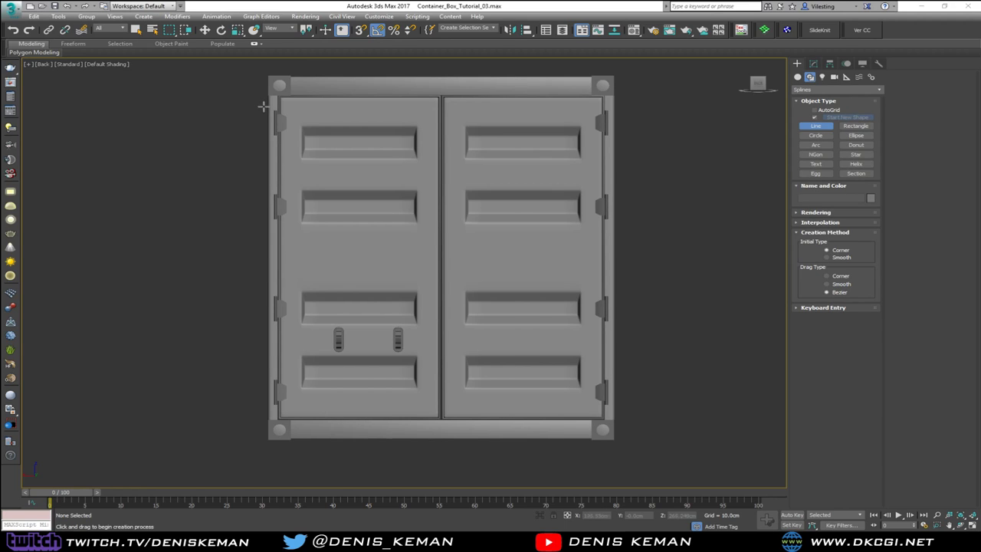
left_click(351, 96)
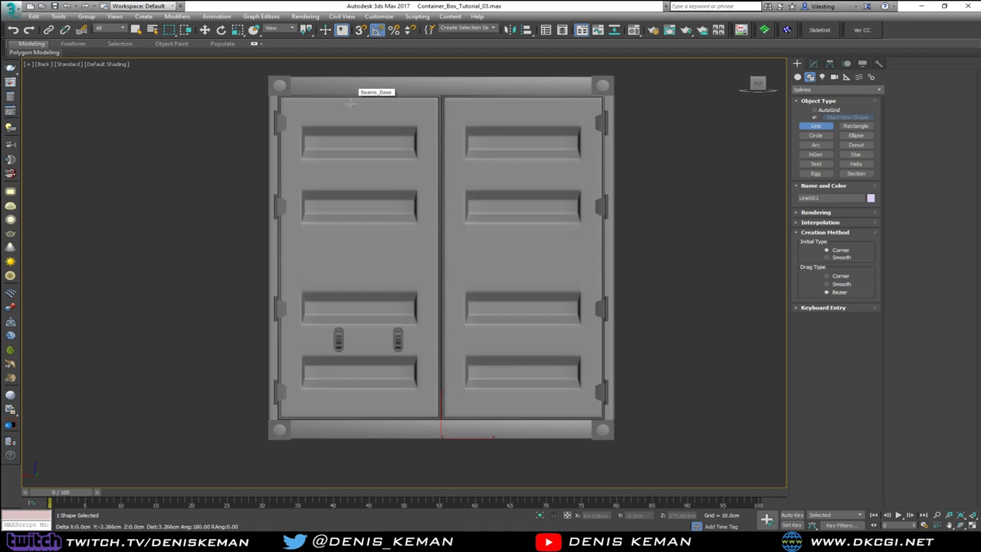
right_click(347, 429)
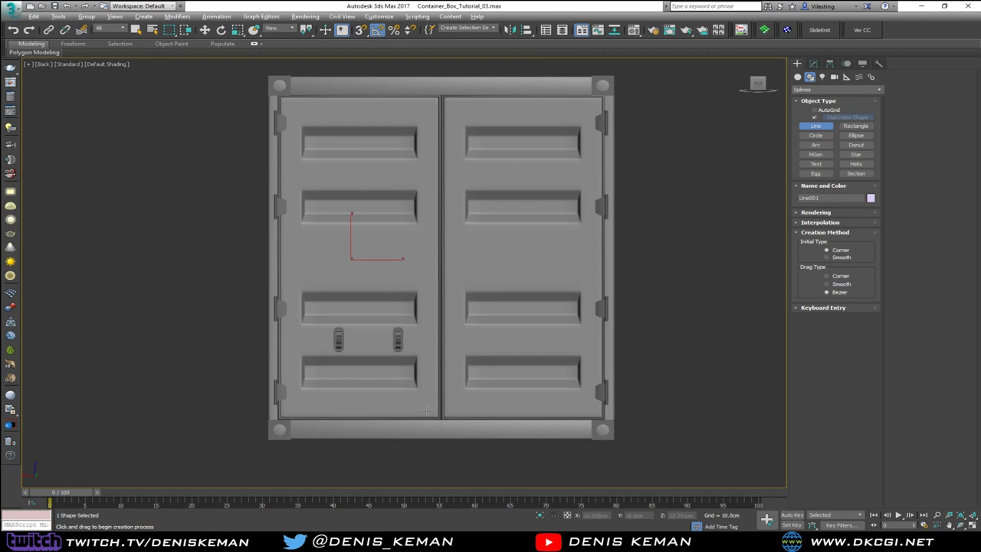
Move the line about 614 cm along Y so it stands just in front of the container doors
key("alt+w")
right_click(520, 375)
key("w")
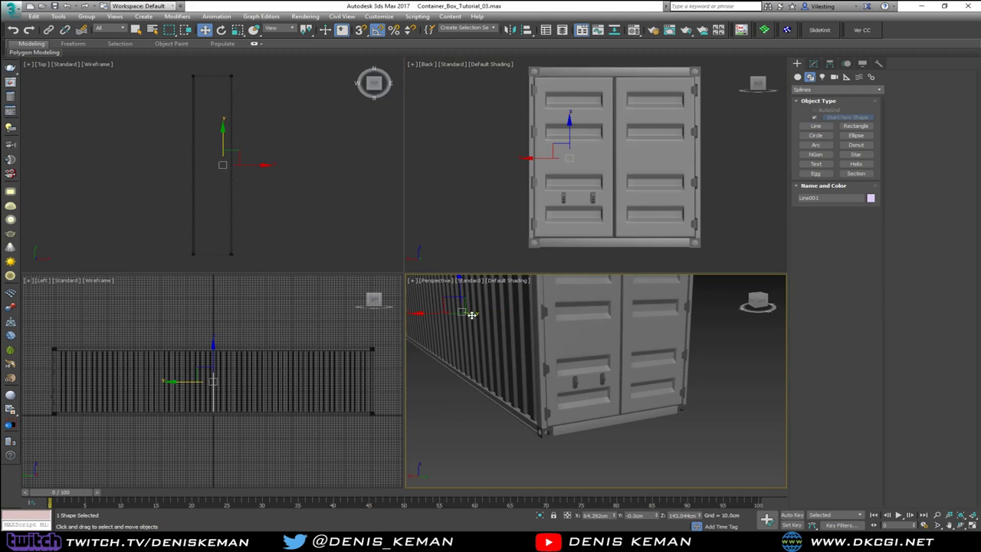
left_click_drag(566, 361, 595, 367)
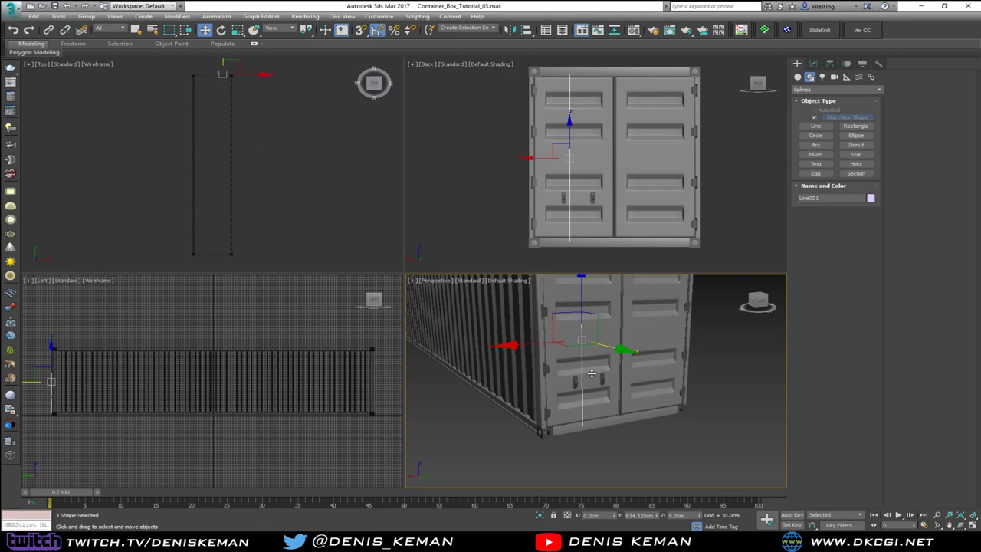
Make the line renderable in the viewport as a radial bar with a thickness of 4 cm
right_click(573, 153)
key("alt+w")
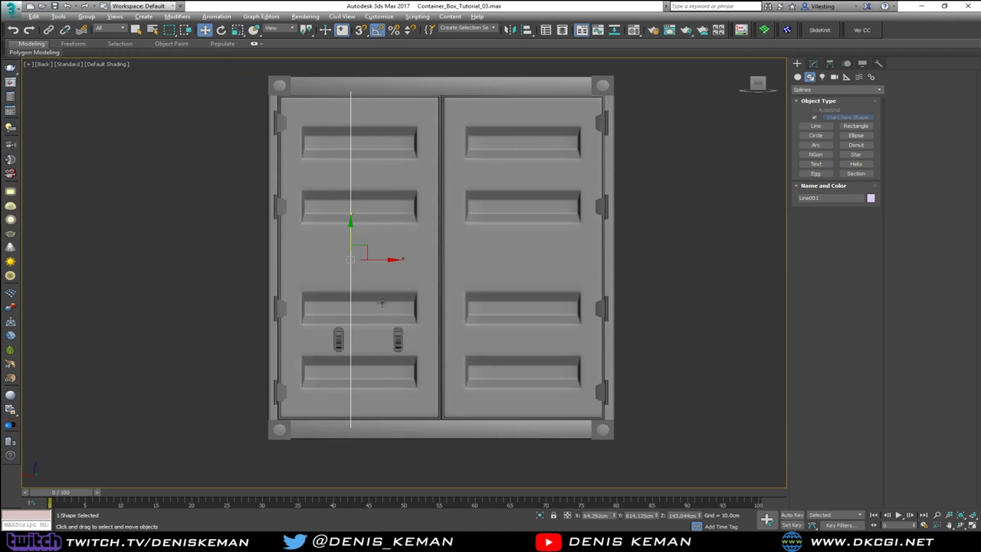
scroll(356, 318, "up", 2)
left_click(813, 63)
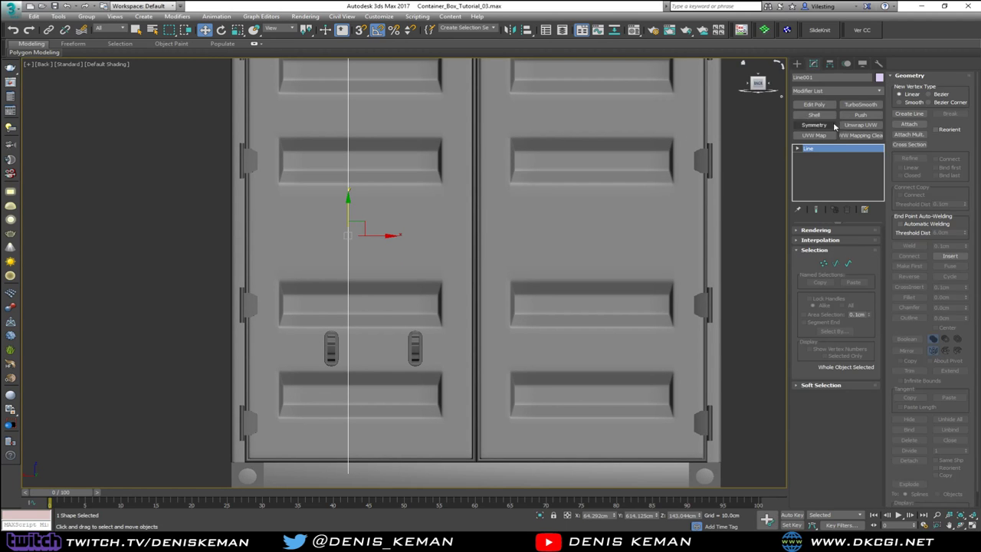
left_click(827, 231)
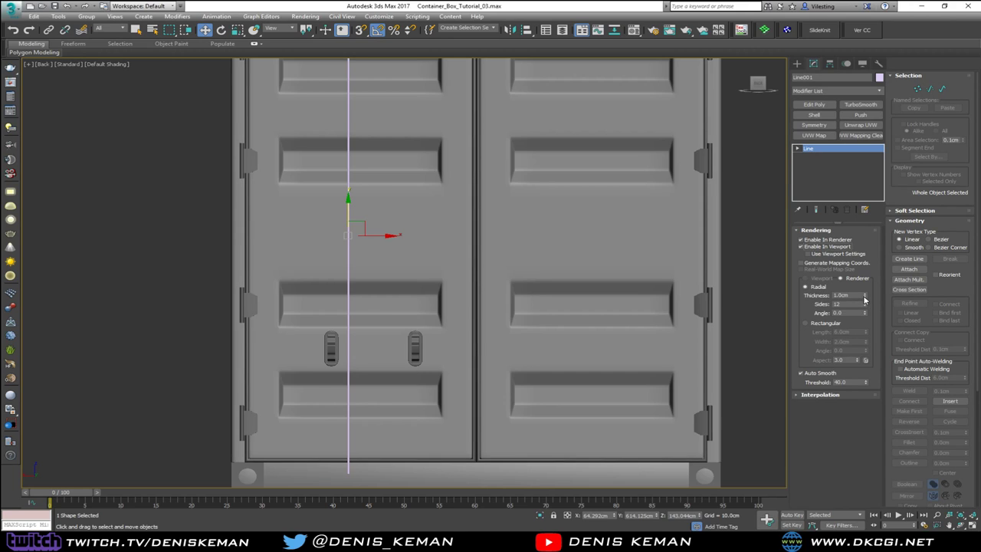
left_click_drag(864, 296, 835, 157)
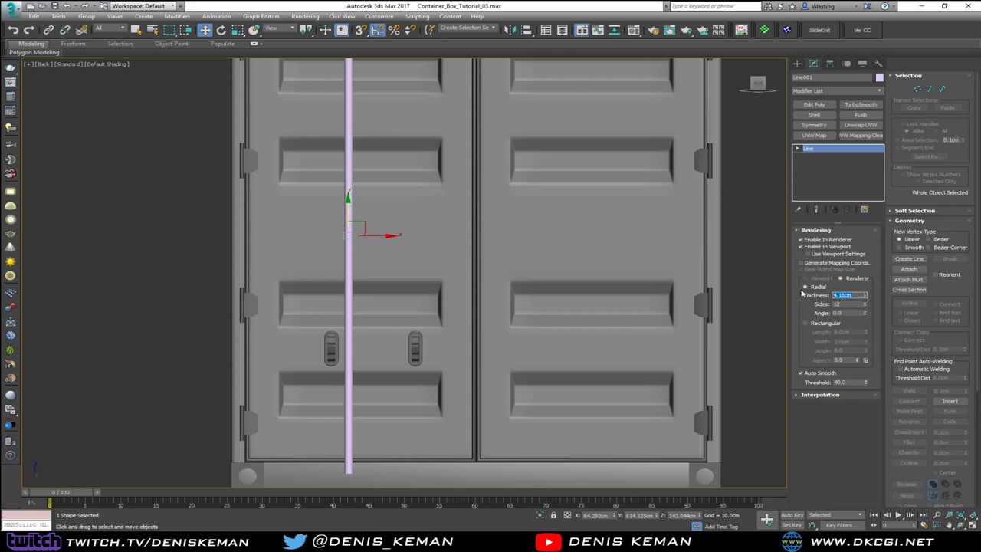
key("Return")
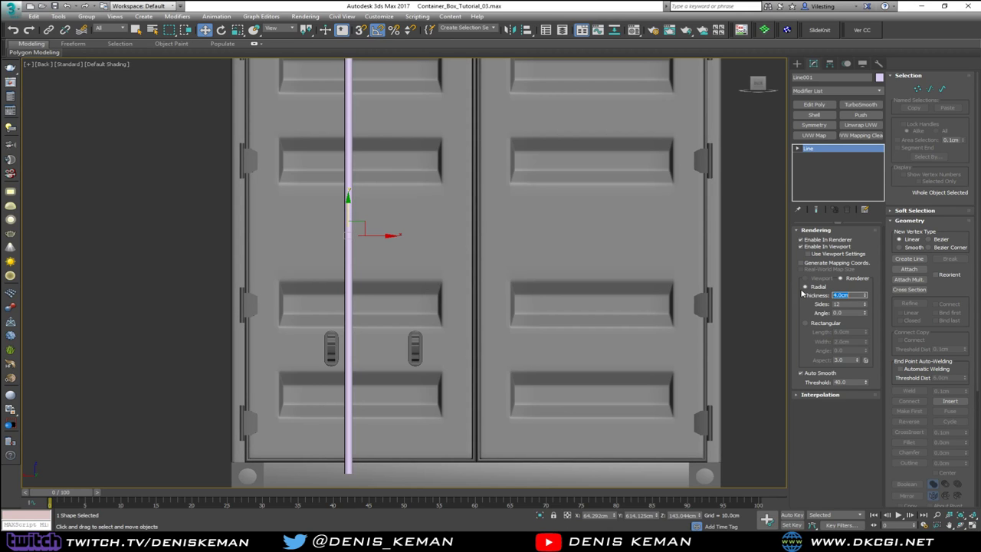
middle_click_drag(215, 203, 228, 256)
scroll(357, 238, "down", 3)
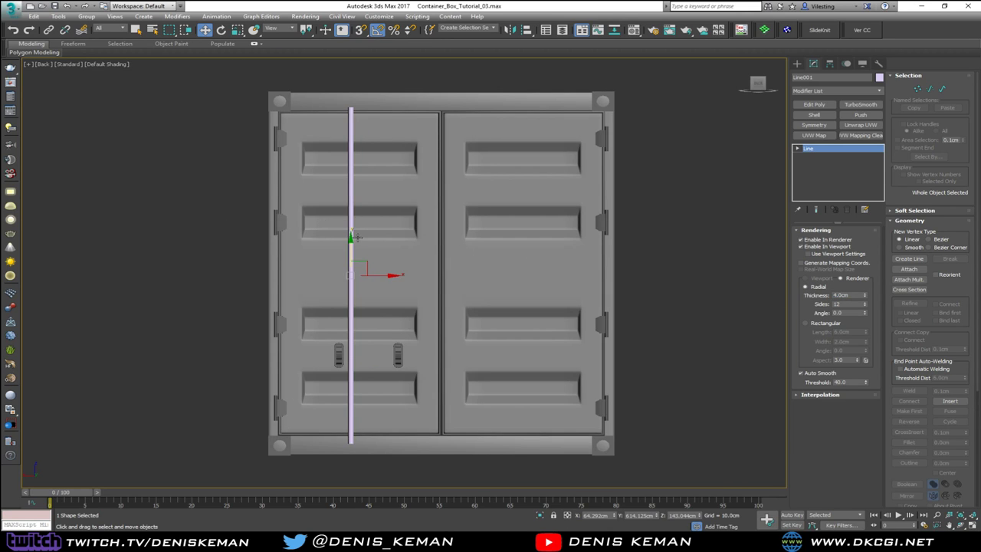
Move the bar slightly closer to the door surface along Y, to about 612.35 cm
key("alt+w")
right_click(525, 287)
key("alt+w")
middle_click_drag(525, 286, 489, 190, "alt")
scroll(378, 149, "up", 6)
middle_click_drag(380, 164, 453, 279, "alt")
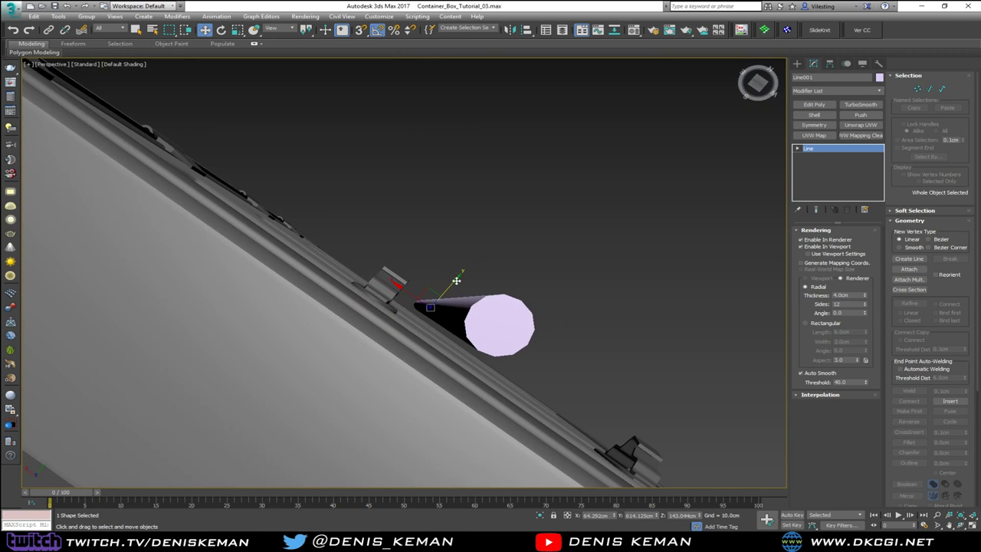
left_click_drag(445, 287, 446, 287)
middle_click_drag(445, 287, 444, 397, "alt")
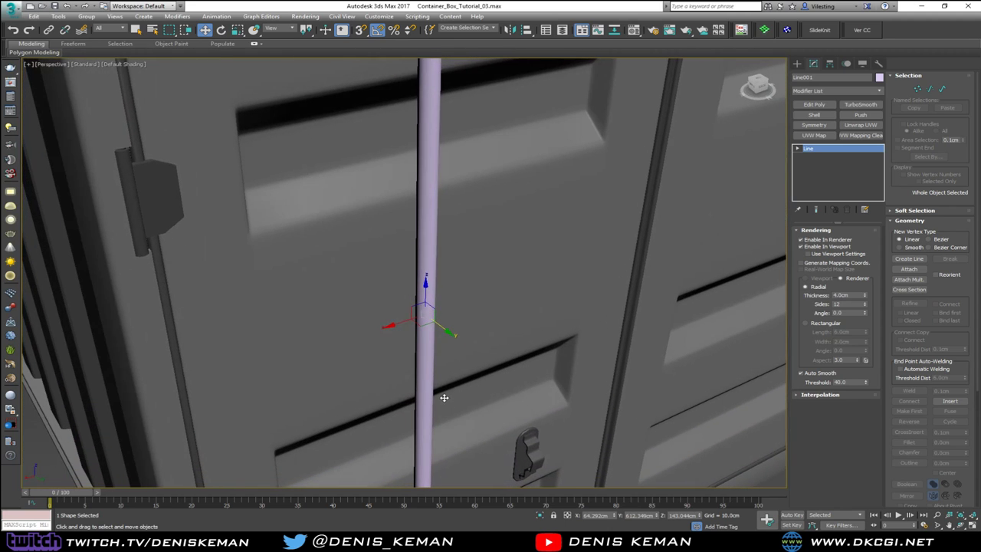
Examine the locking bars, brackets and end fittings from the upper to the lower door edge in the Container_Door_02 reference photo
middle_click_drag(424, 309, 380, 309)
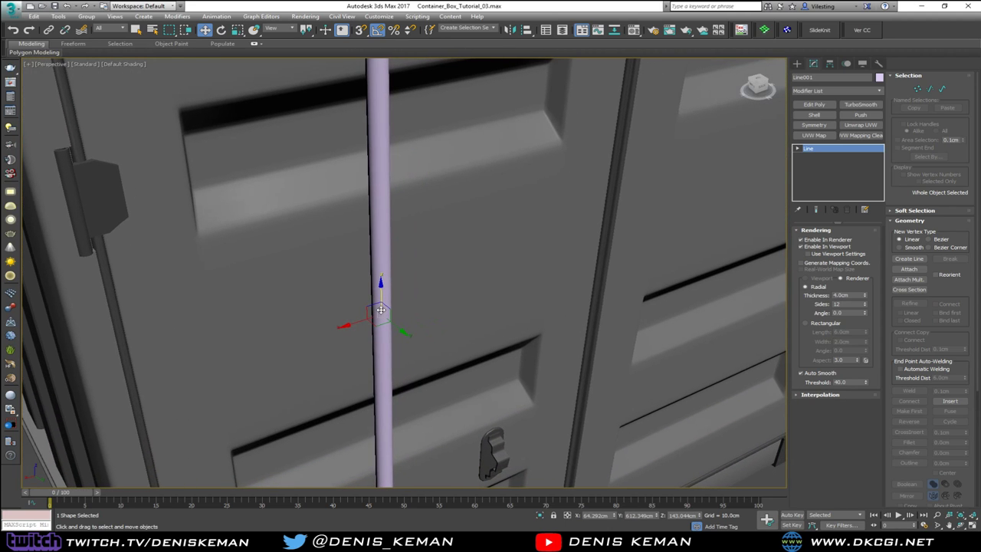
scroll(359, 286, "down", 4)
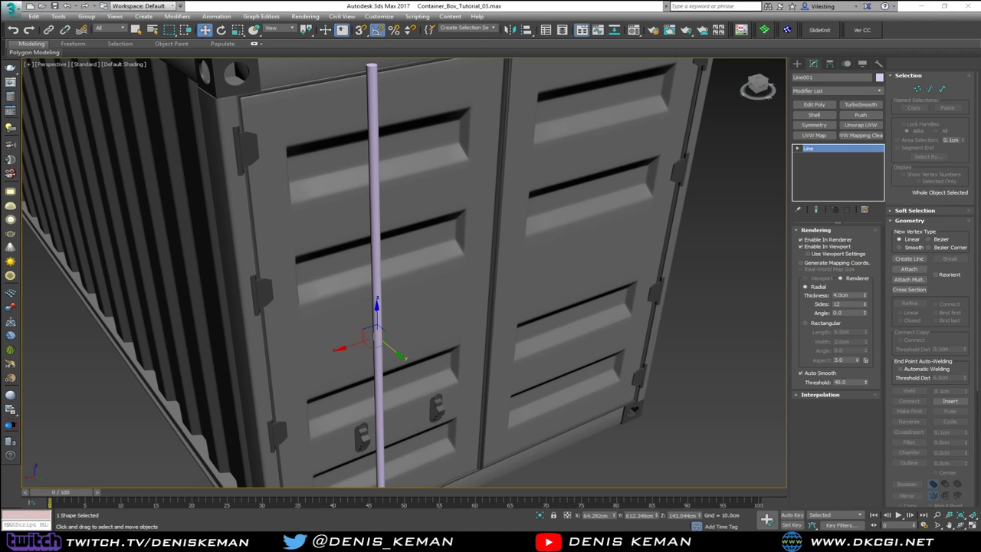
left_click_drag(0, 109, 329, 99)
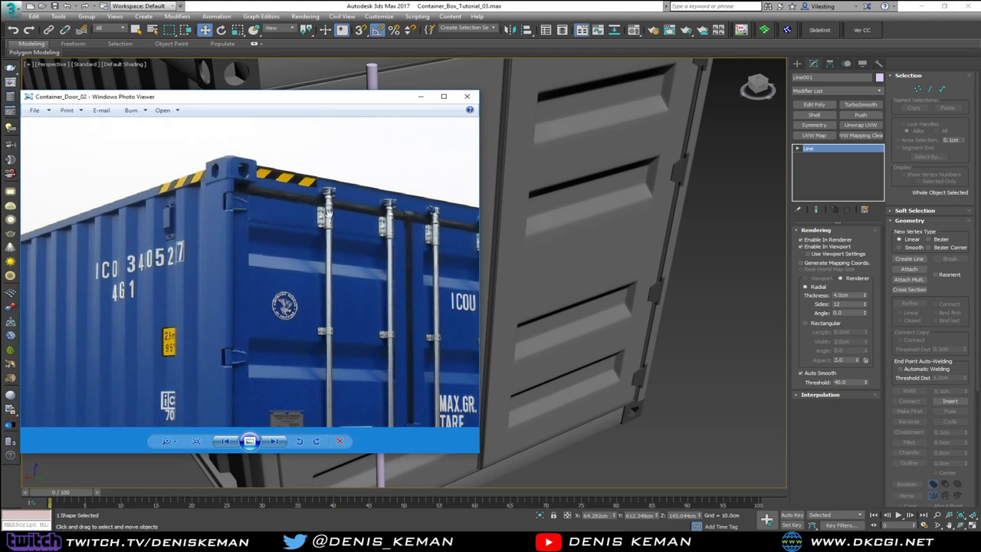
left_click_drag(375, 222, 259, 250)
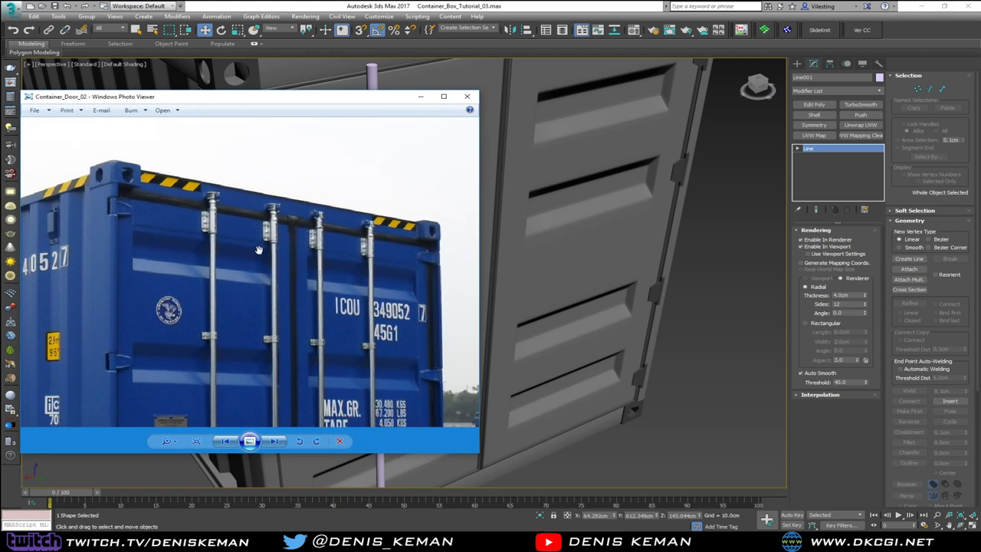
scroll(232, 194, "up", 3)
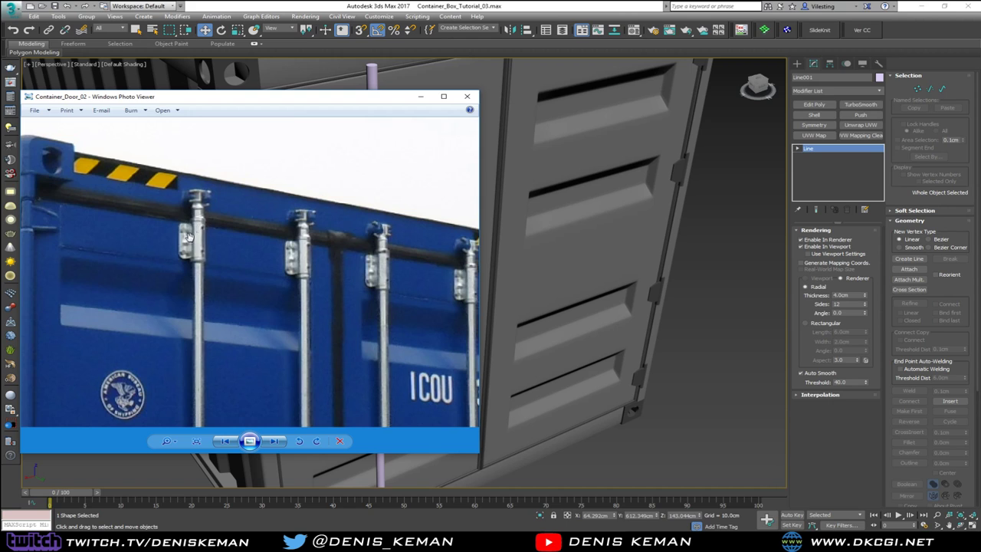
left_click_drag(201, 324, 204, 190)
scroll(205, 310, "down", 4)
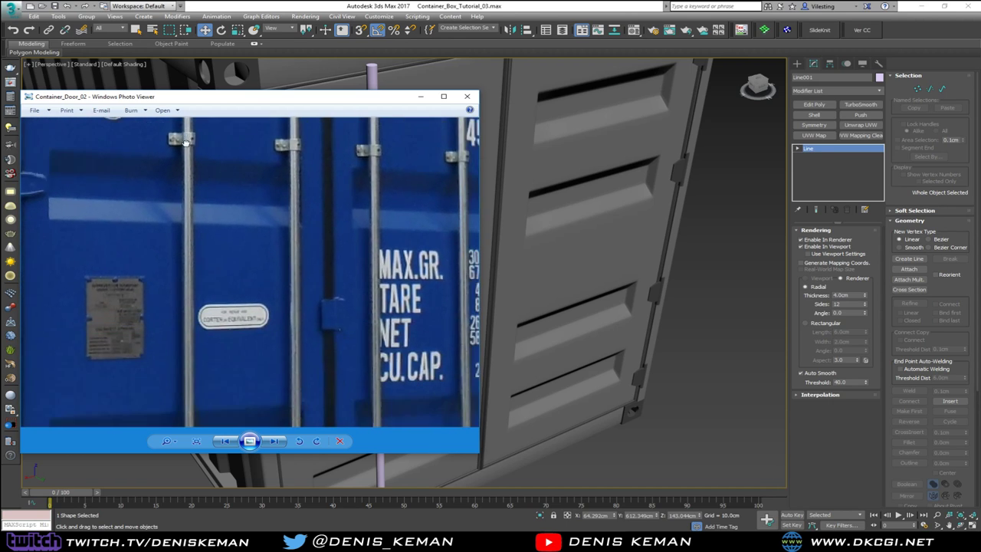
scroll(208, 341, "down", 4)
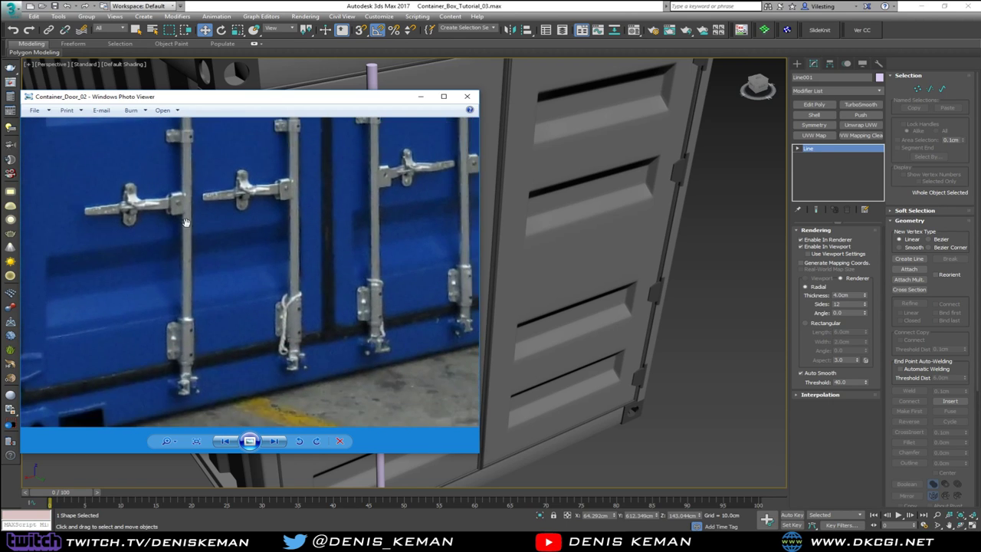
scroll(207, 297, "down", 1)
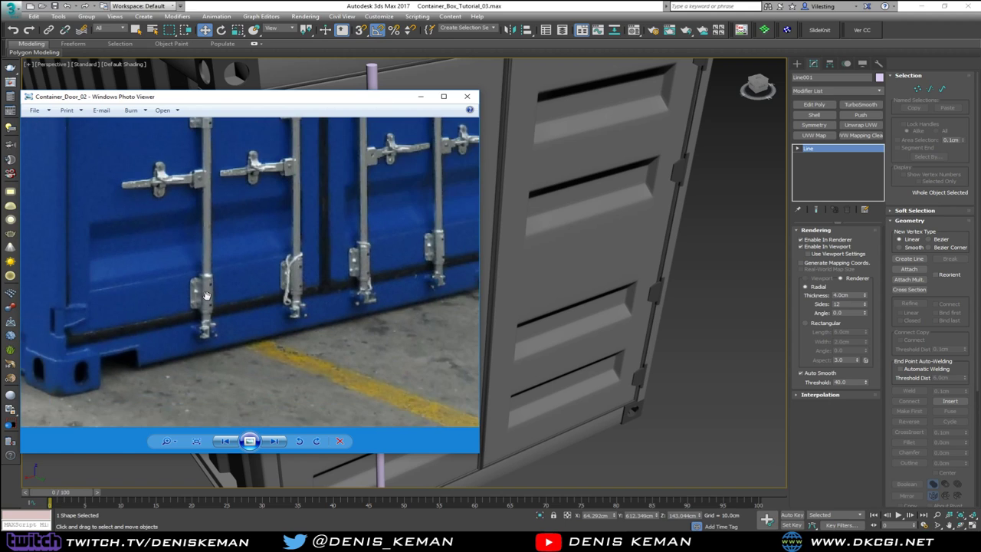
scroll(205, 295, "down", 2)
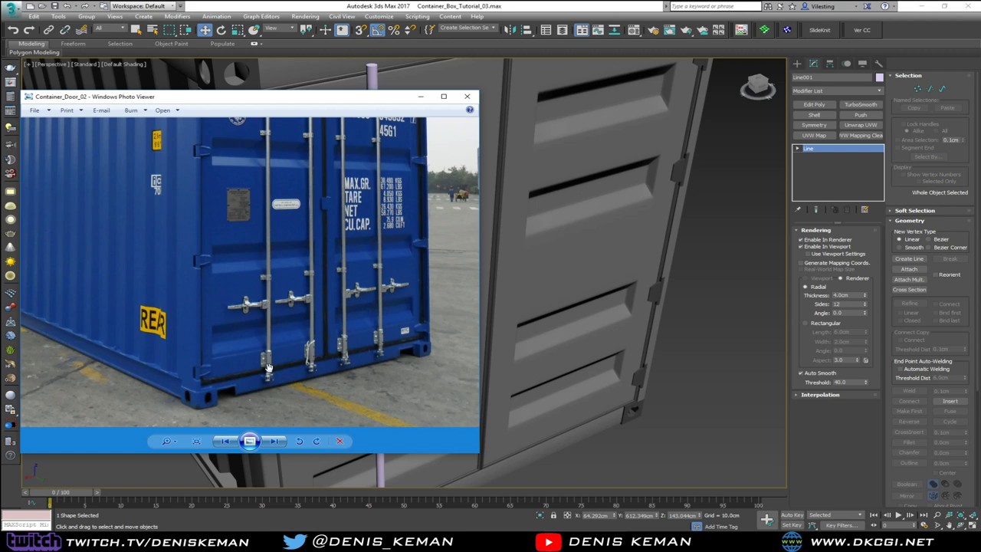
left_click_drag(296, 95, 0, 103)
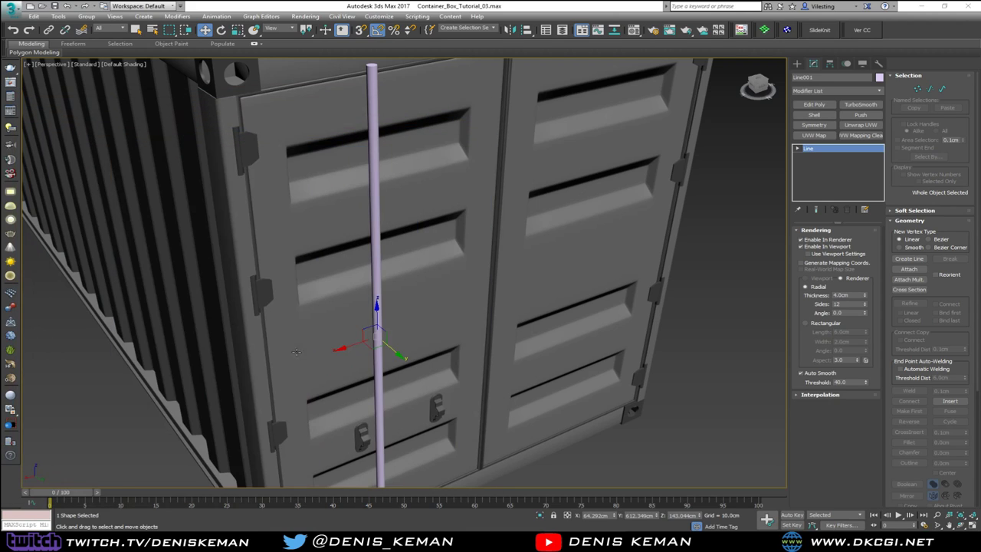
Display edged faces in the viewport and add an Edit Poly modifier to the vertical bar
middle_click_drag(326, 198, 325, 296)
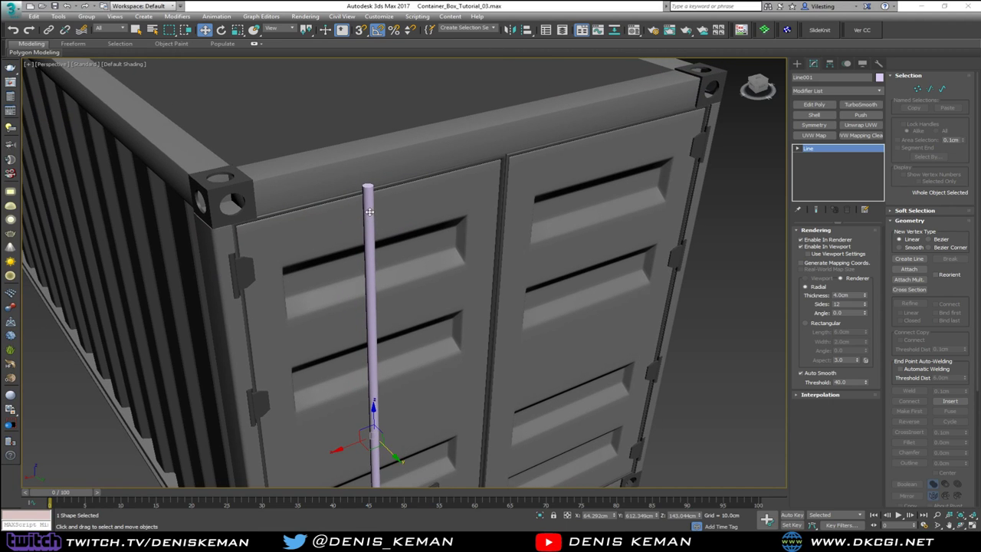
key("F4")
scroll(370, 211, "up", 5)
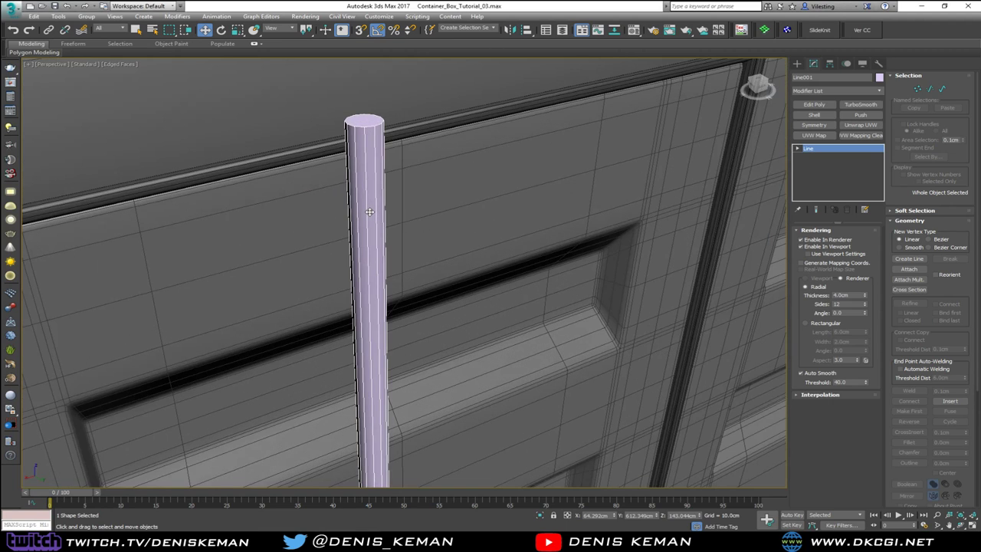
left_click(814, 105)
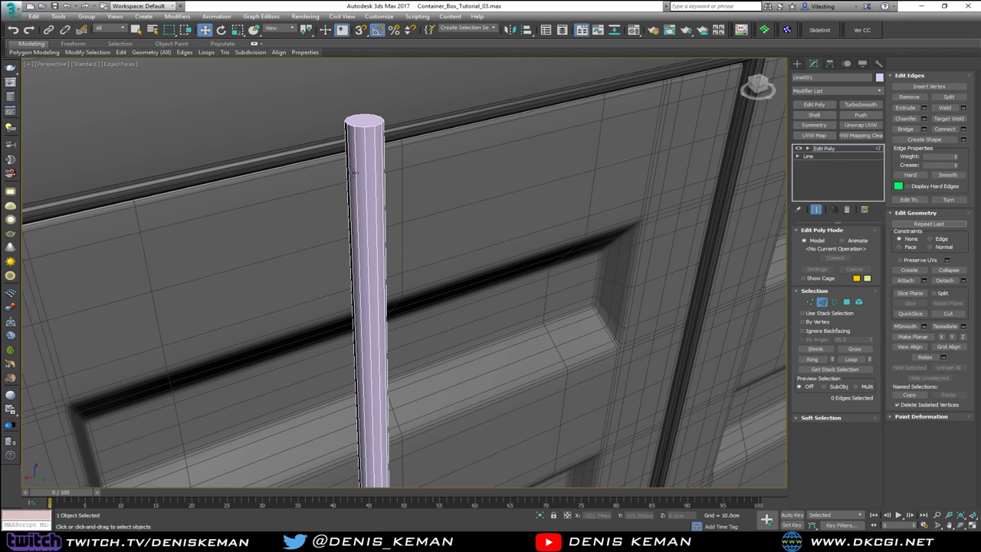
scroll(349, 199, "down", 10)
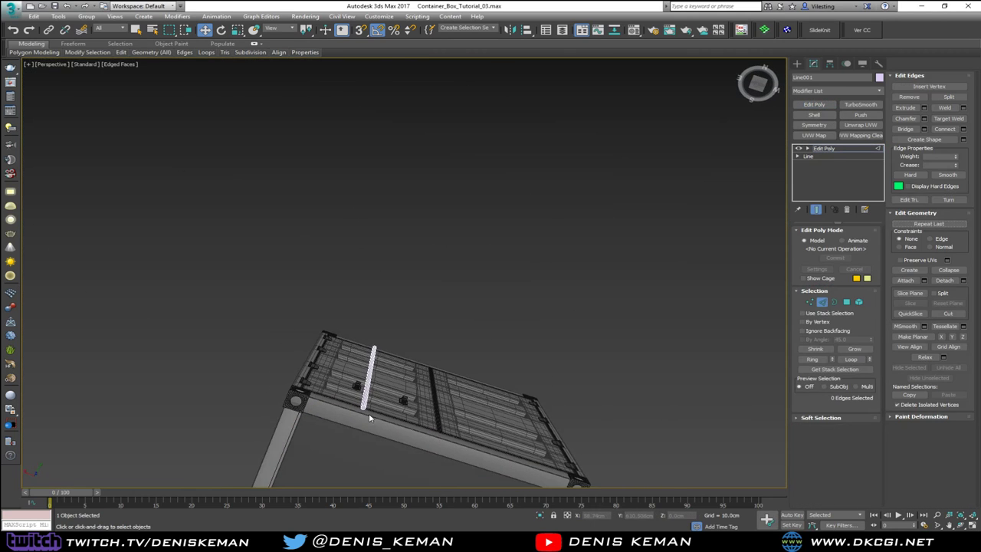
scroll(371, 413, "up", 8)
left_click(341, 403)
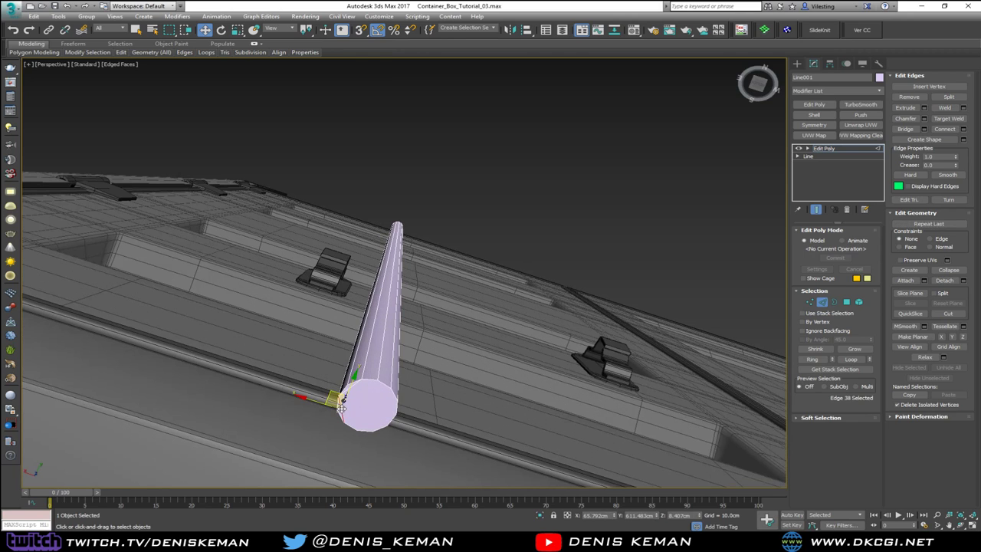
left_click(347, 392, "ctrl")
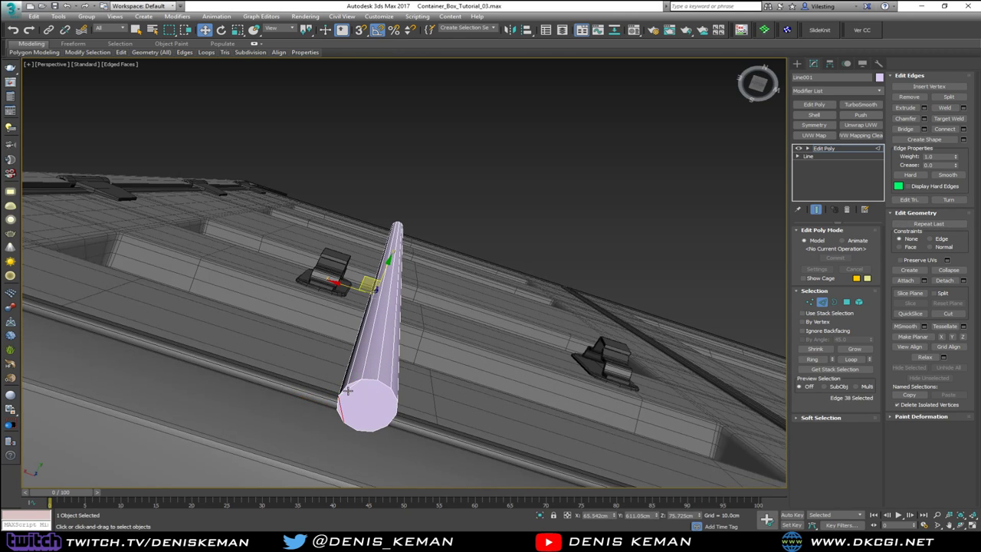
left_click(347, 392, "ctrl")
middle_click_drag(347, 391, 348, 411, "alt")
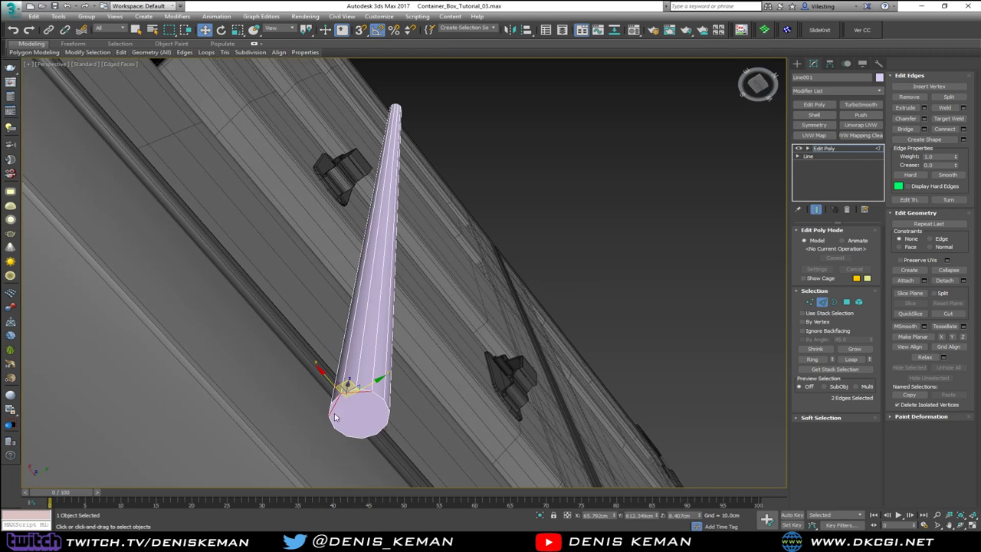
left_click(333, 410)
left_click(358, 394)
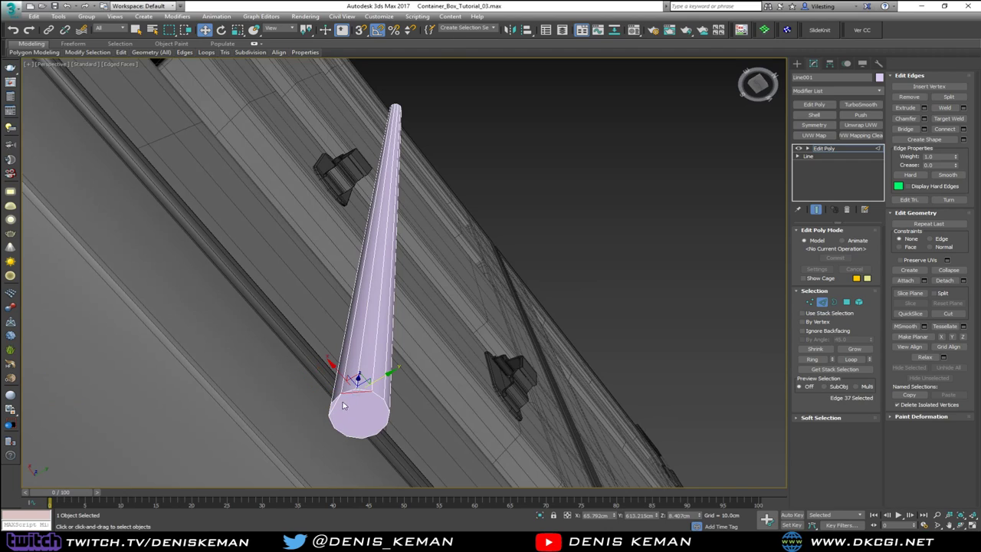
left_click(335, 407, "ctrl")
key("ctrl+d")
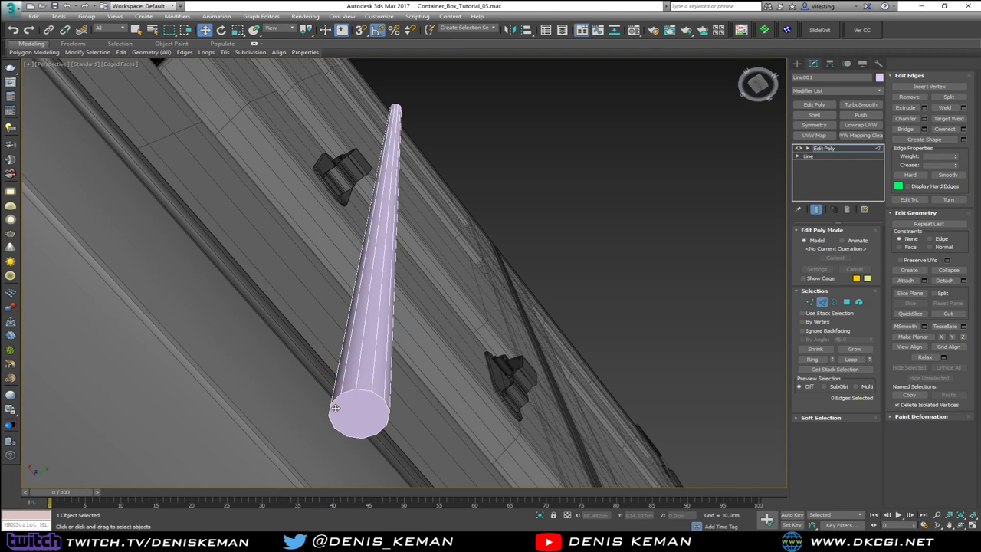
Insert two horizontal edge loops around the bar, one near its upper end and one a short distance below it
middle_click_drag(387, 280, 357, 402, "alt")
middle_click_drag(362, 230, 355, 383)
scroll(360, 363, "down", 4)
middle_click_drag(367, 202, 366, 257)
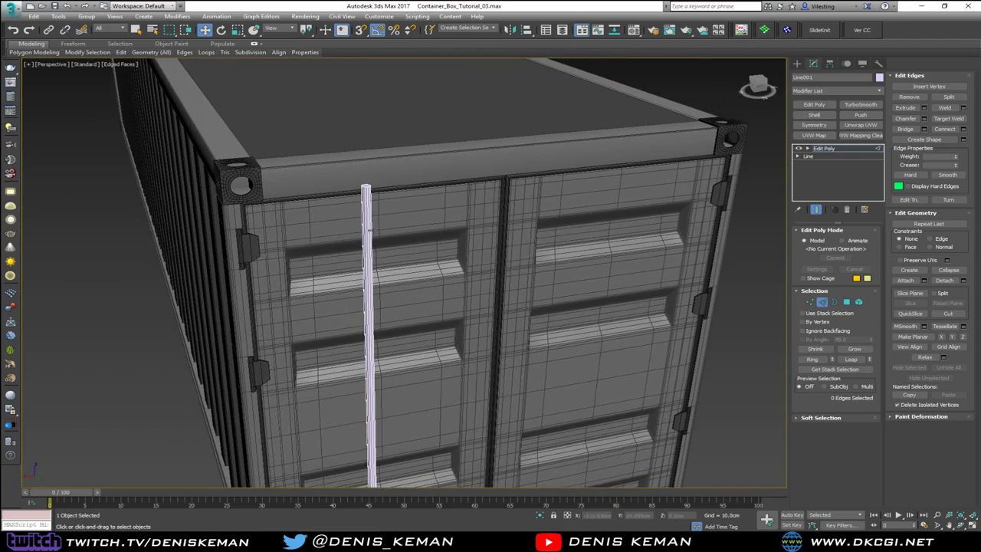
scroll(372, 222, "up", 4)
key("alt+1")
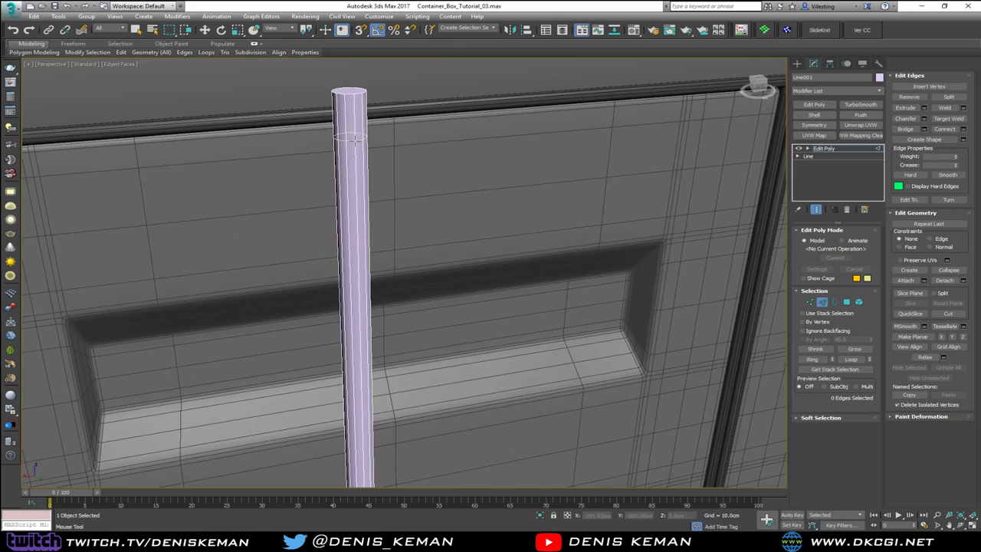
left_click(354, 131)
left_click(365, 258)
key("w")
Select the ring of polygons between the two loops on the bar and detach it as a clone
mouse_move(378, 245)
middle_mouse_down("alt")
mouse_move(349, 229)
mouse_move(312, 233)
mouse_move(457, 238)
mouse_move(393, 245)
middle_mouse_up("alt")
key("4")
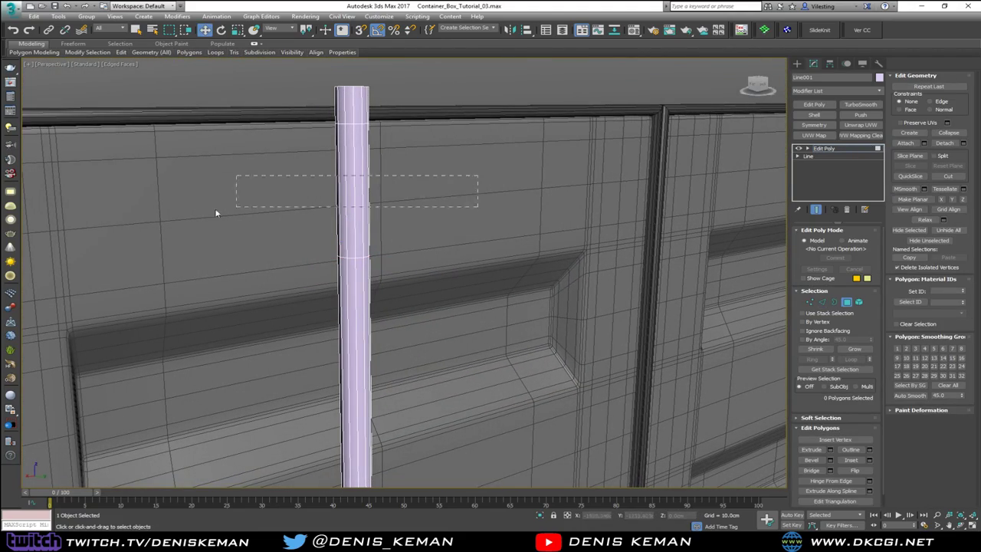
left_click_drag(216, 213, 222, 215)
middle_click_drag(222, 214, 325, 217, "alt")
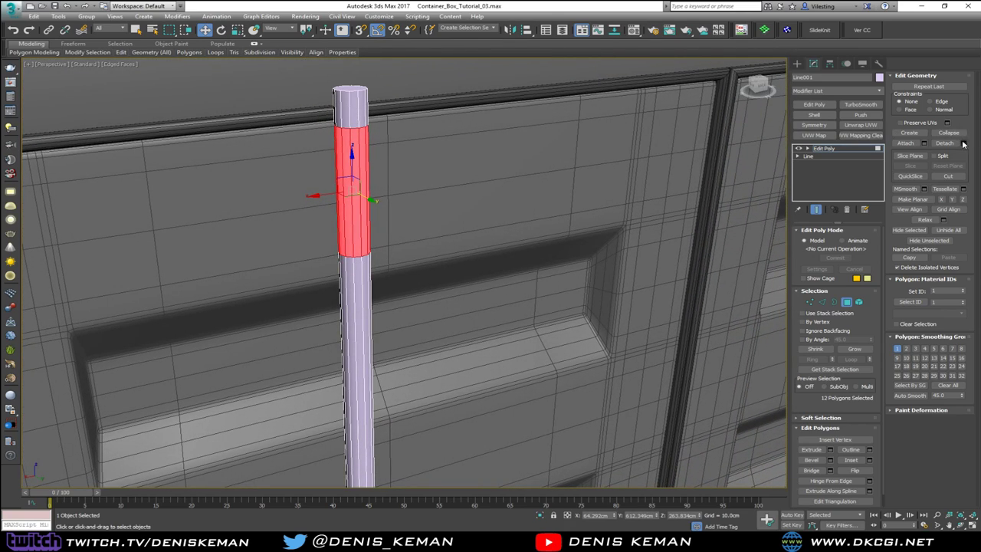
left_click(957, 144)
left_click(475, 283)
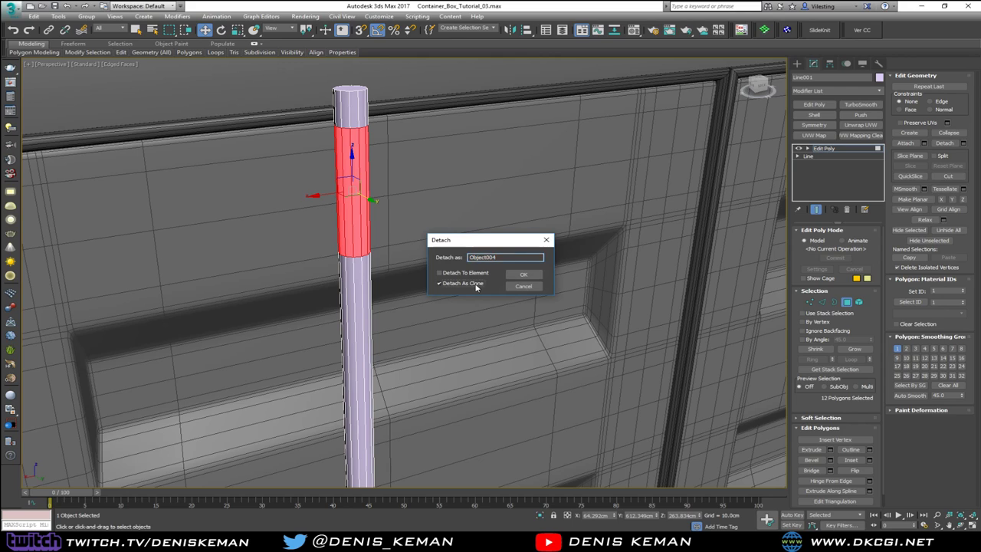
left_click(522, 277)
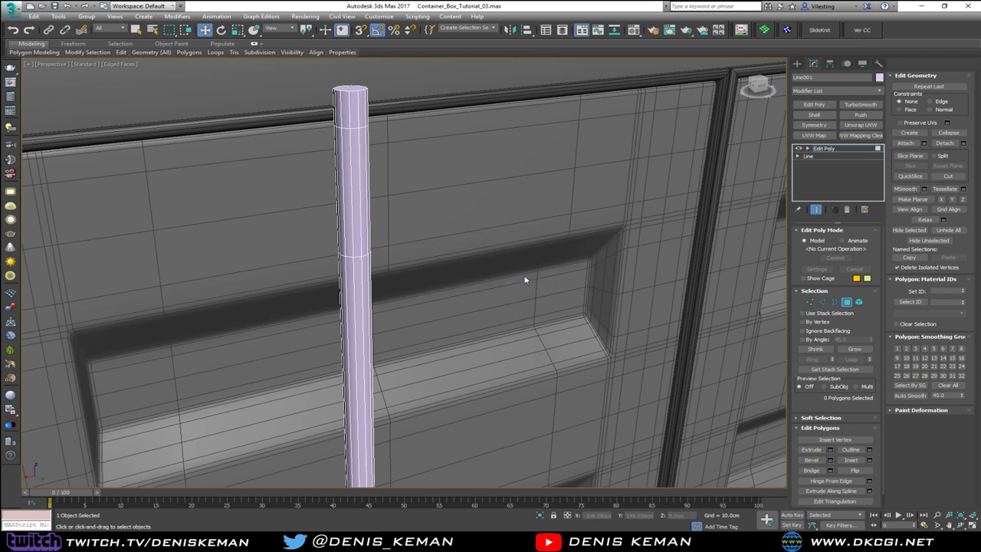
Remove the two inserted edge loops from the original bar and leave edge editing
left_click(822, 301)
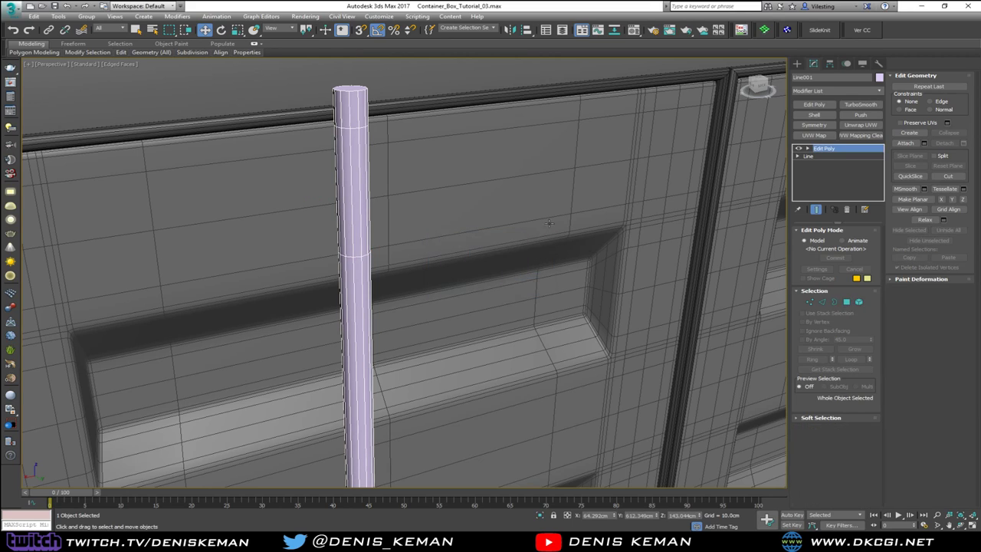
double_click(355, 255)
left_click(354, 122, "ctrl")
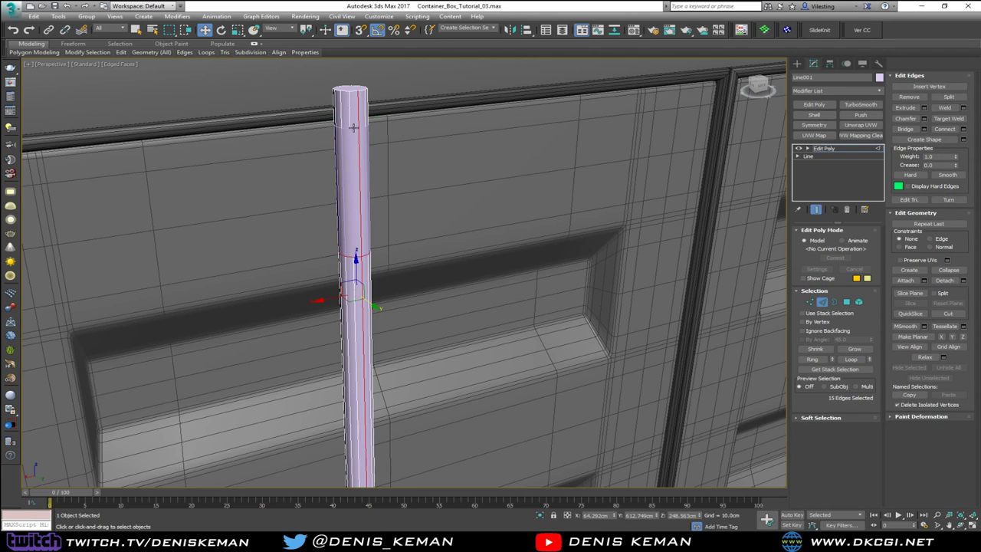
double_click(354, 128, "ctrl")
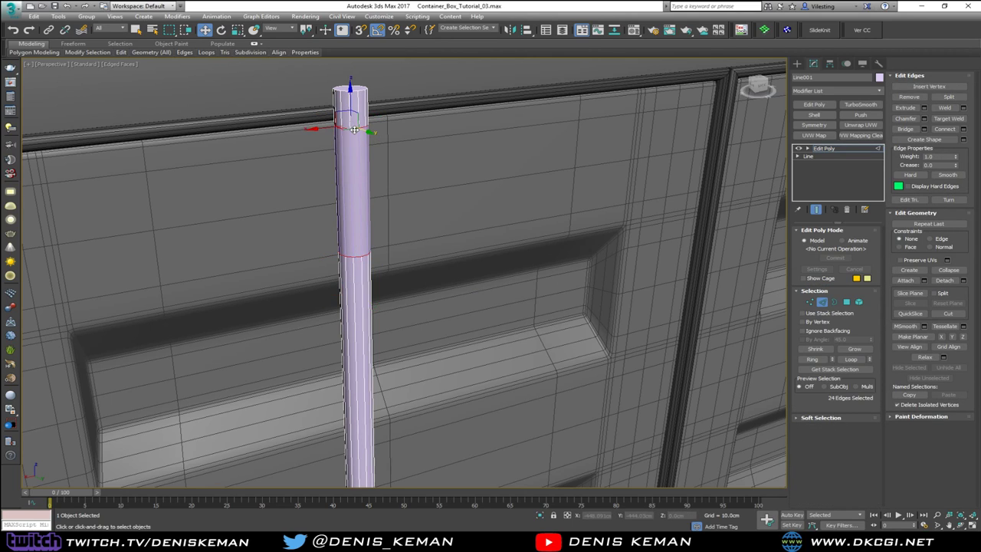
key("ctrl+d")
left_click(833, 302)
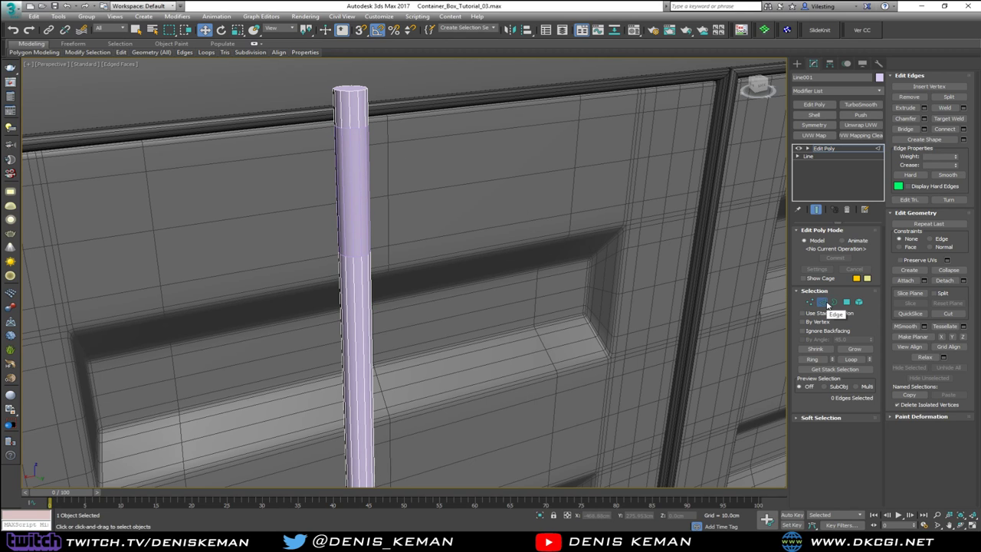
Thicken the cloned section around the bar into a sleeve with a Shell modifier, using an outer amount of 1 cm
left_click(345, 179)
mouse_move(348, 171)
middle_mouse_down("alt")
mouse_move(293, 118)
mouse_move(298, 142)
mouse_move(334, 169)
mouse_move(360, 167)
middle_mouse_up("alt")
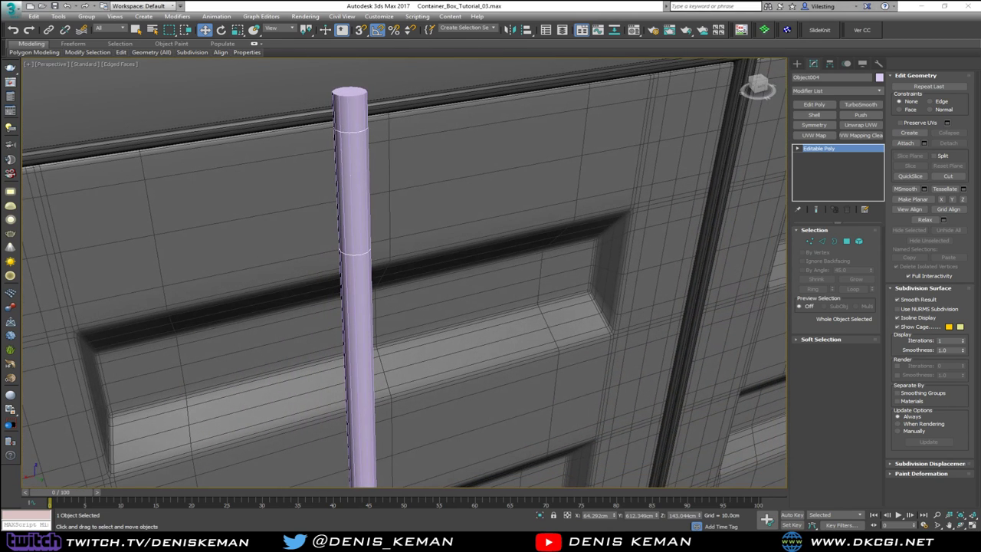
middle_click_drag(350, 150, 364, 168)
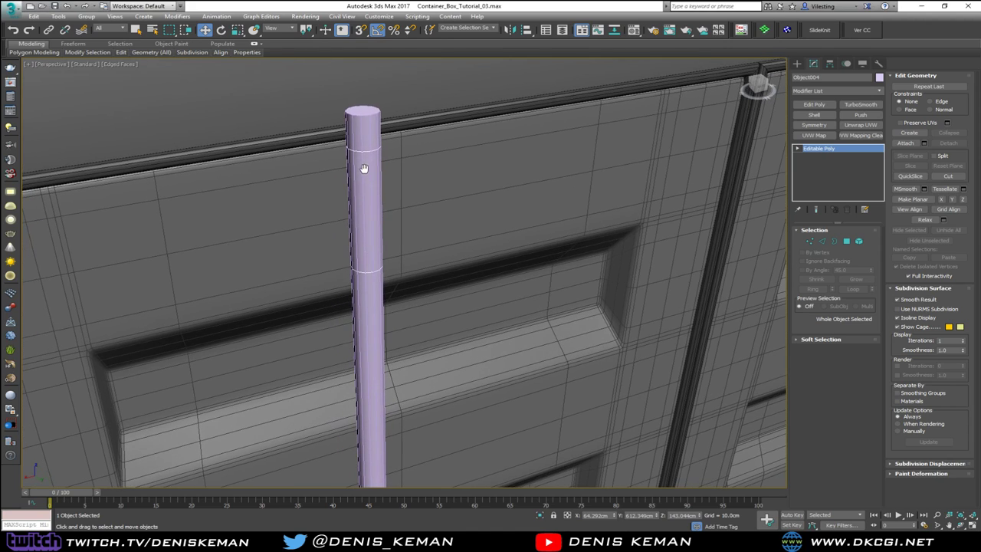
left_click(813, 114)
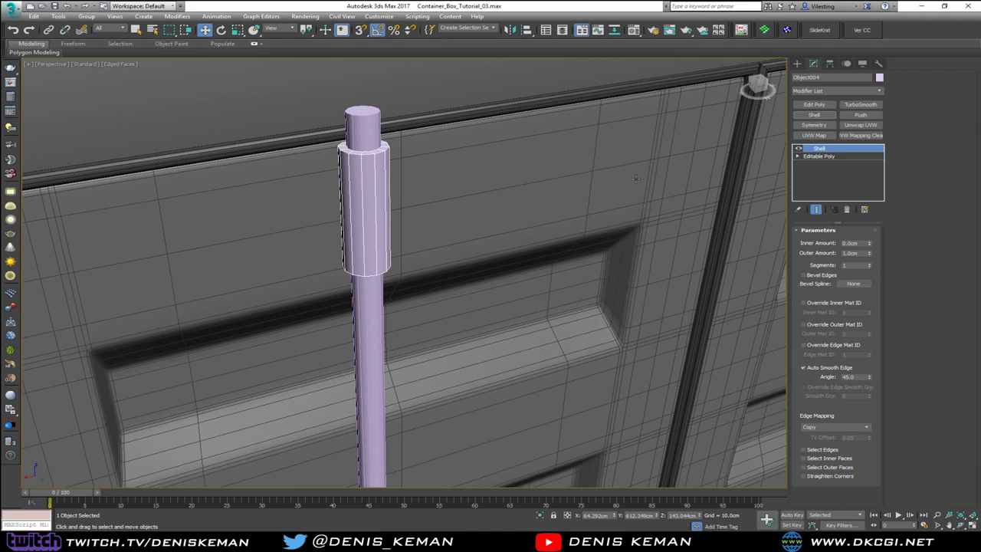
scroll(394, 184, "up", 3)
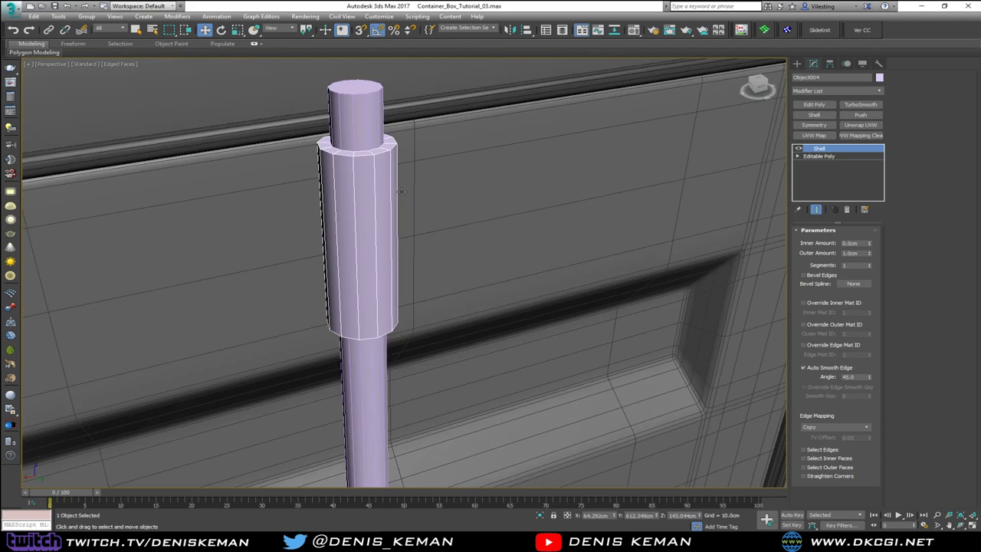
Add an Edit Poly modifier to the sleeve and scale its outer side polygons down vertically to taper both ends
left_click(813, 104)
key("2")
left_click(357, 228)
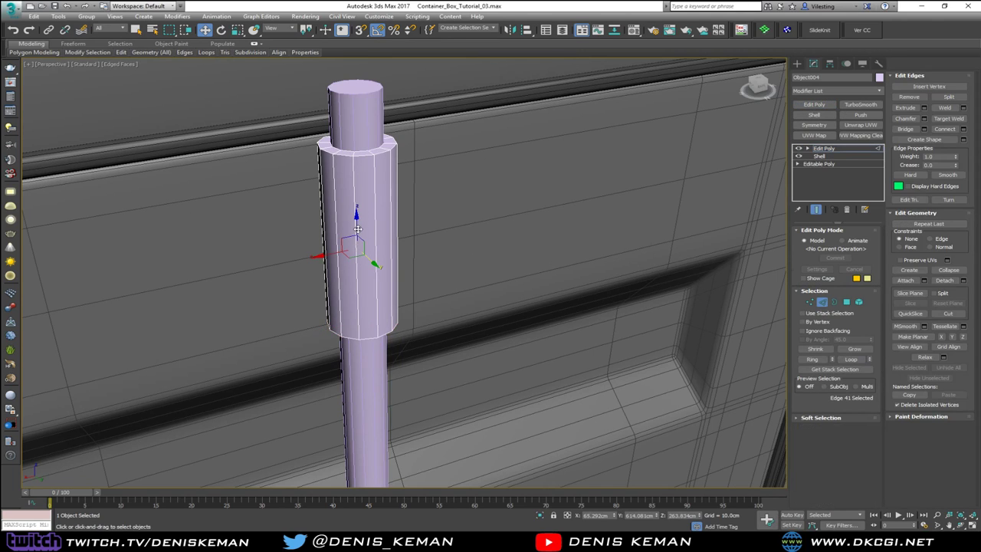
key("alt+r")
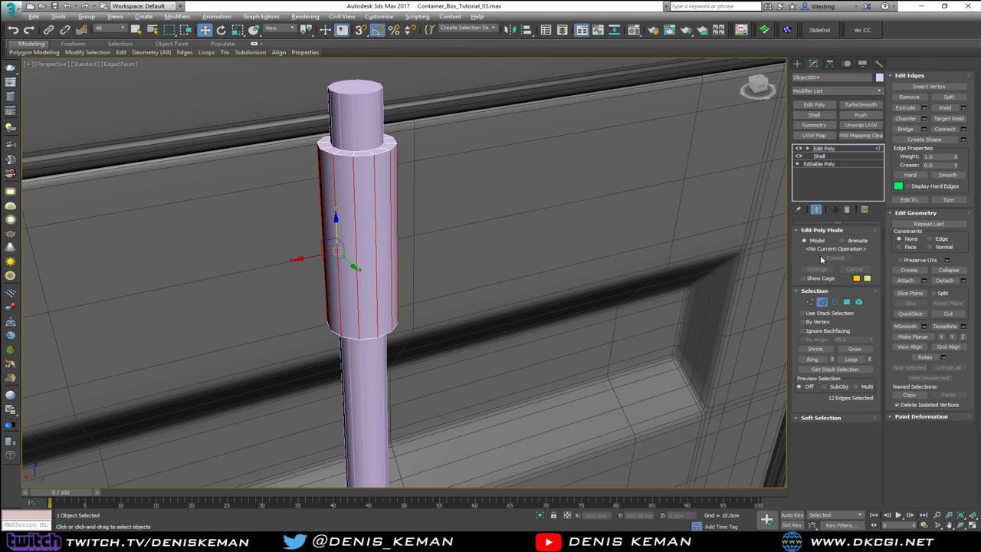
left_click(846, 303, "ctrl")
key("r")
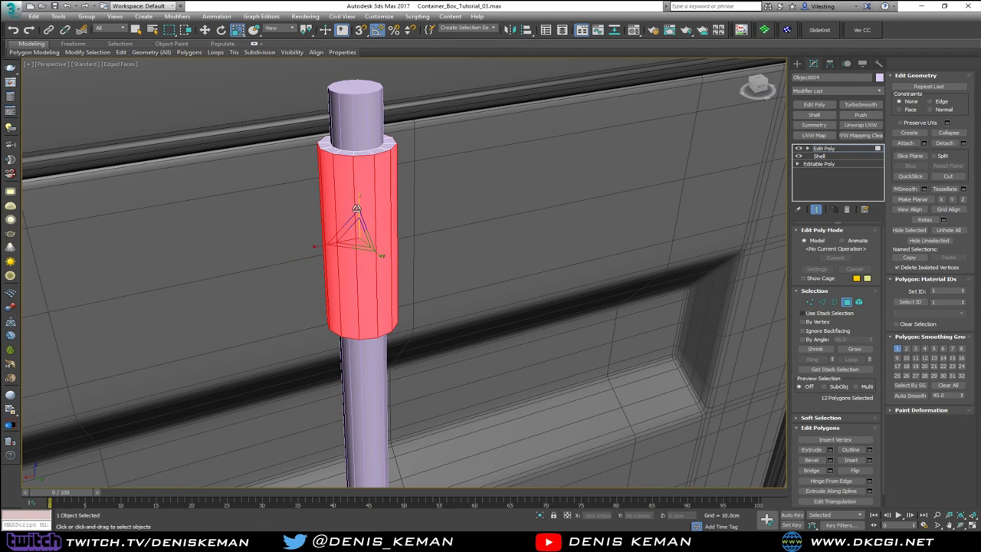
left_click_drag(358, 206, 358, 212)
middle_click_drag(358, 212, 313, 209, "alt")
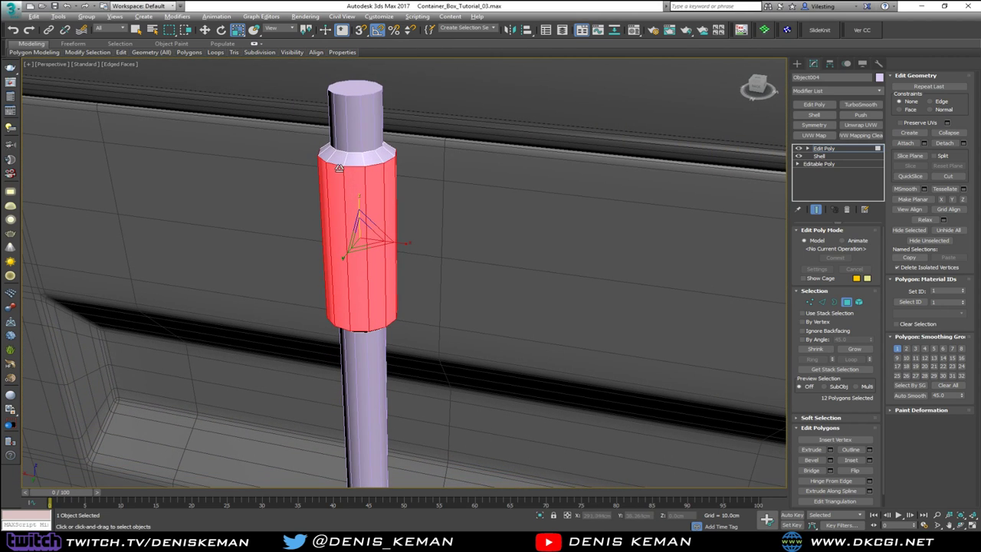
Isolate the sleeve and chamfer the inner rim edge loops at both ends by 0.2 cm
key("alt+q")
middle_click_drag(359, 130, 374, 217)
scroll(375, 216, "up", 5)
key("2")
double_click(337, 209)
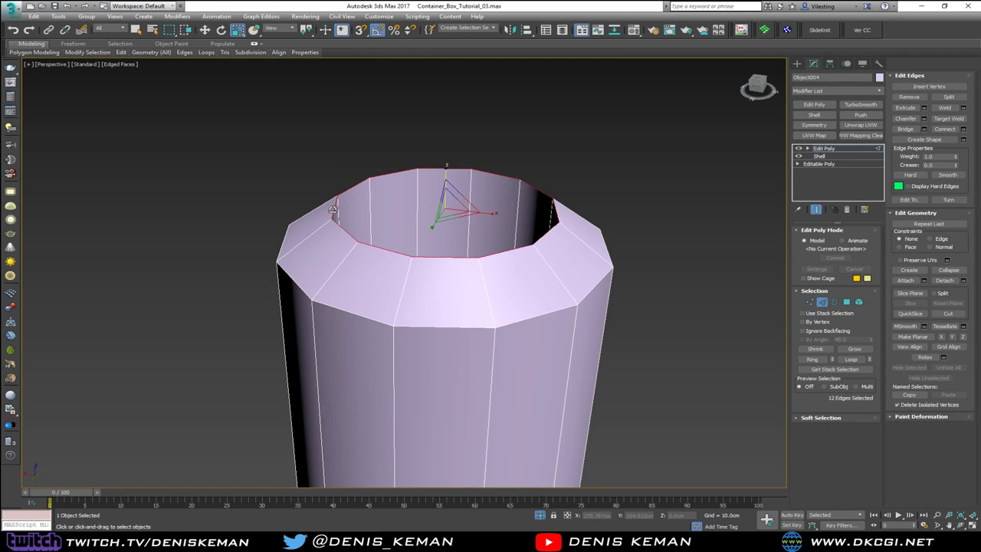
scroll(374, 254, "down", 5)
middle_click_drag(375, 254, 382, 180, "alt")
double_click(404, 283, "ctrl")
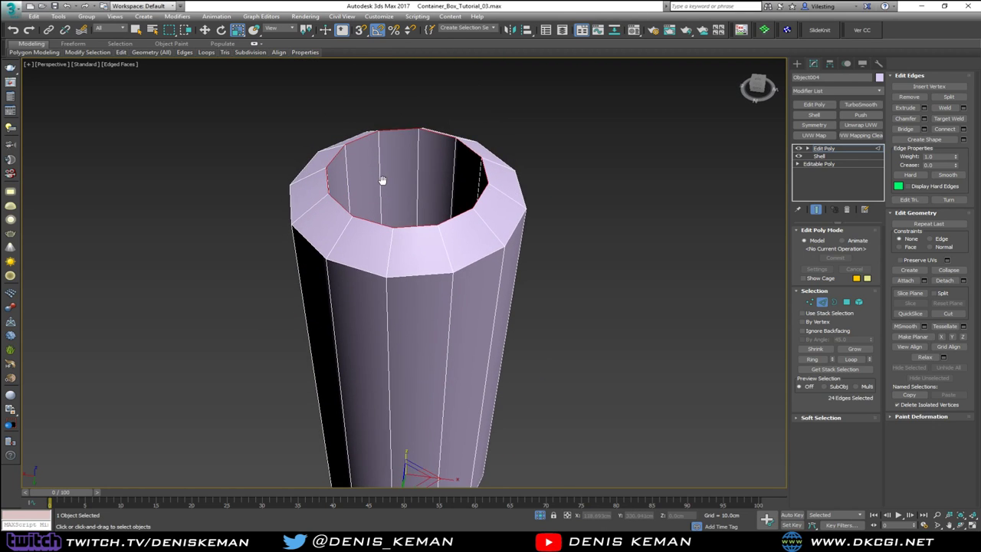
scroll(382, 180, "up", 3)
left_click(923, 118)
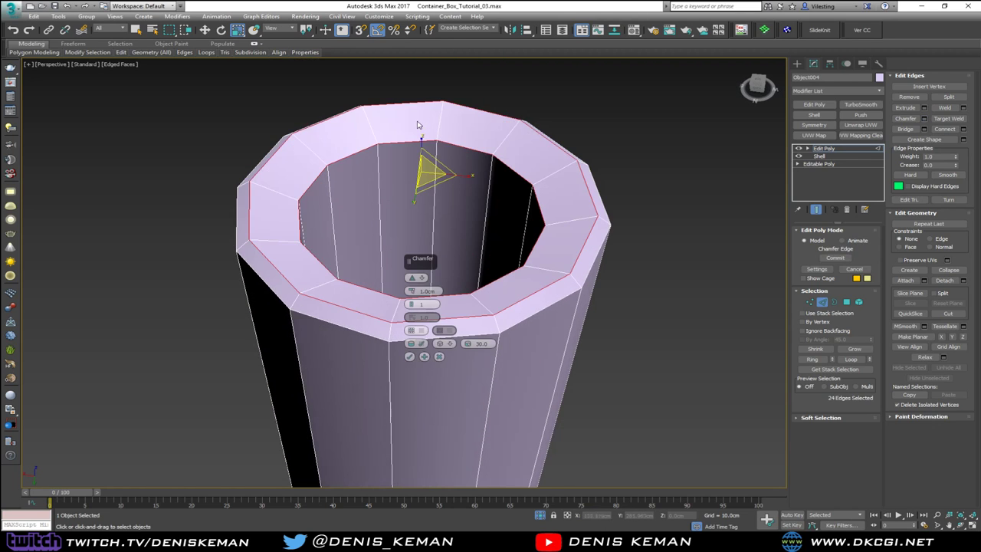
left_click_drag(413, 292, 413, 294)
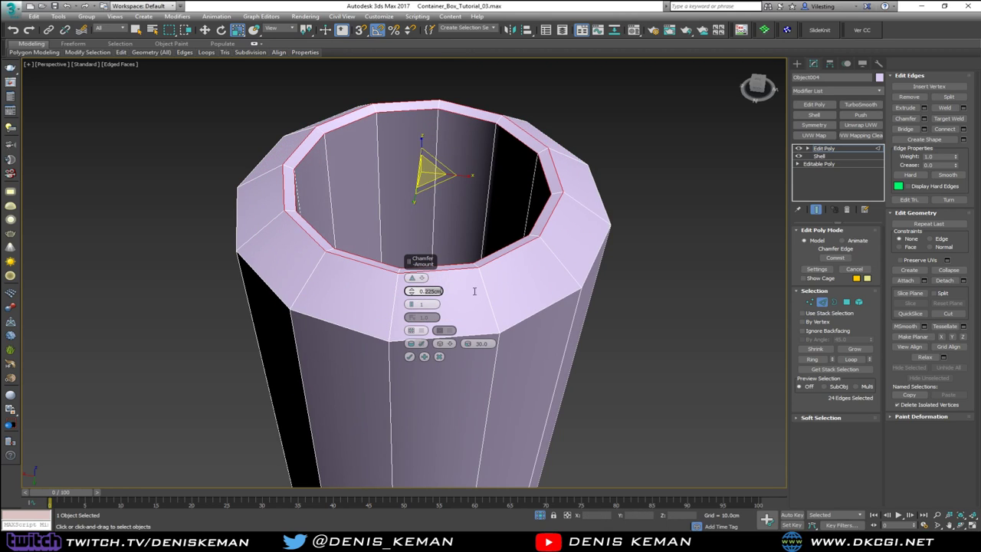
type("0.2")
key("Return")
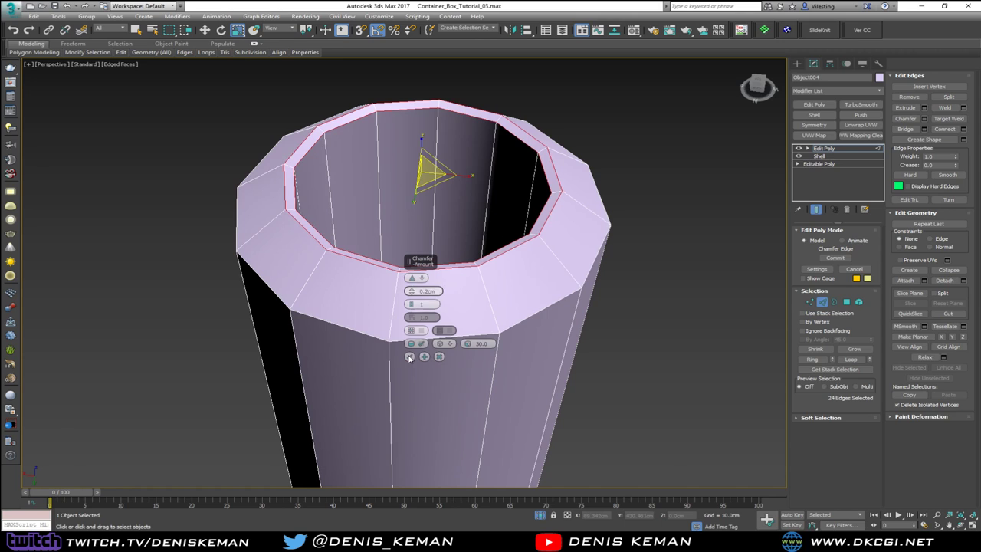
left_click(409, 356)
left_click(824, 302)
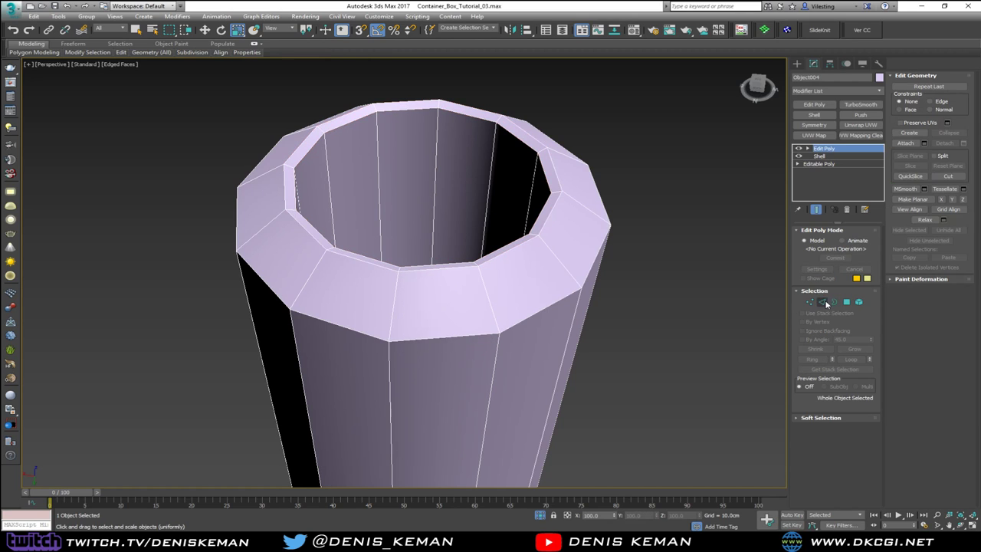
Select the narrow chamfer polygons around both inner rims and auto-smooth them at 180 into one smoothing group
key("2")
left_click(554, 191)
scroll(553, 191, "down", 4)
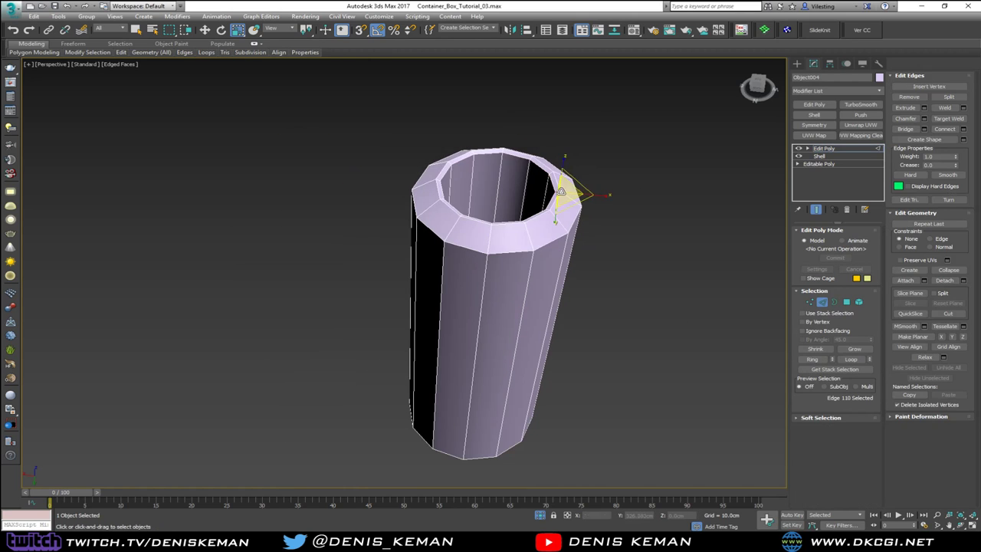
middle_click_drag(559, 213, 544, 169, "alt")
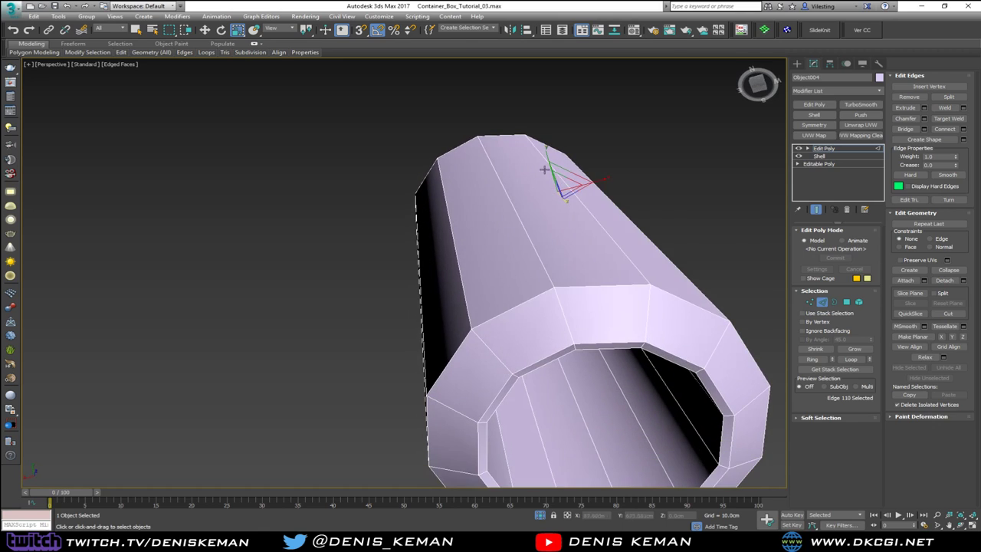
left_click(574, 349, "ctrl")
key("alt+r")
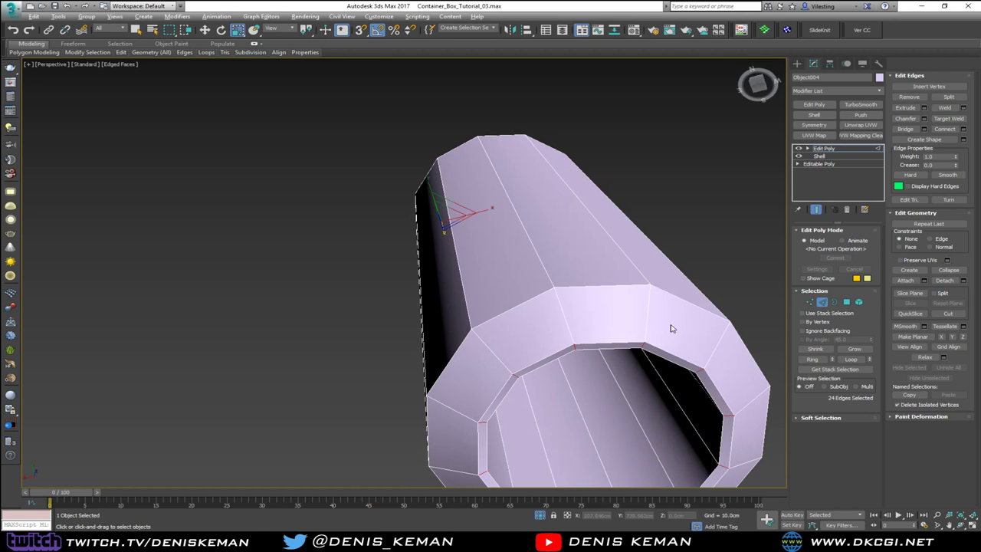
left_click(846, 301, "ctrl")
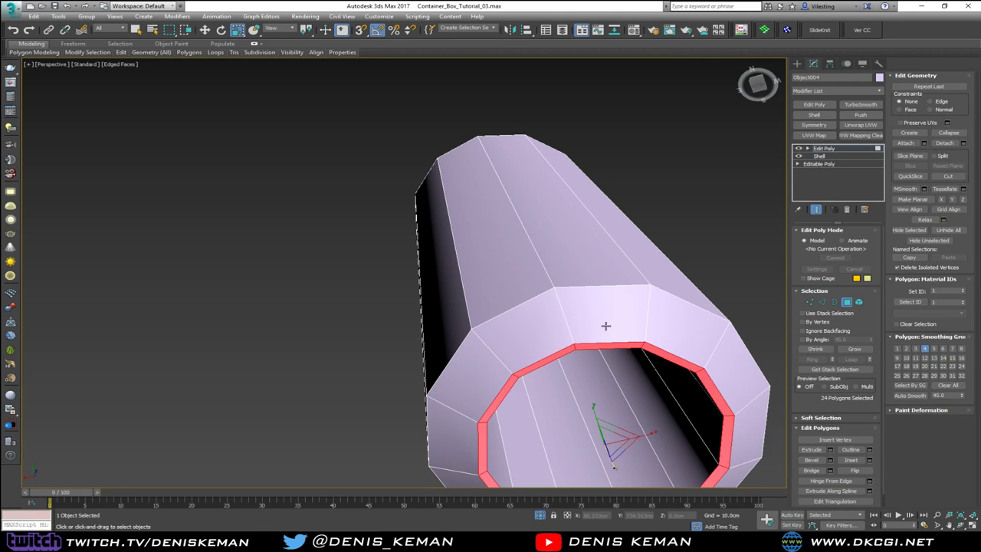
middle_click_drag(605, 326, 553, 293)
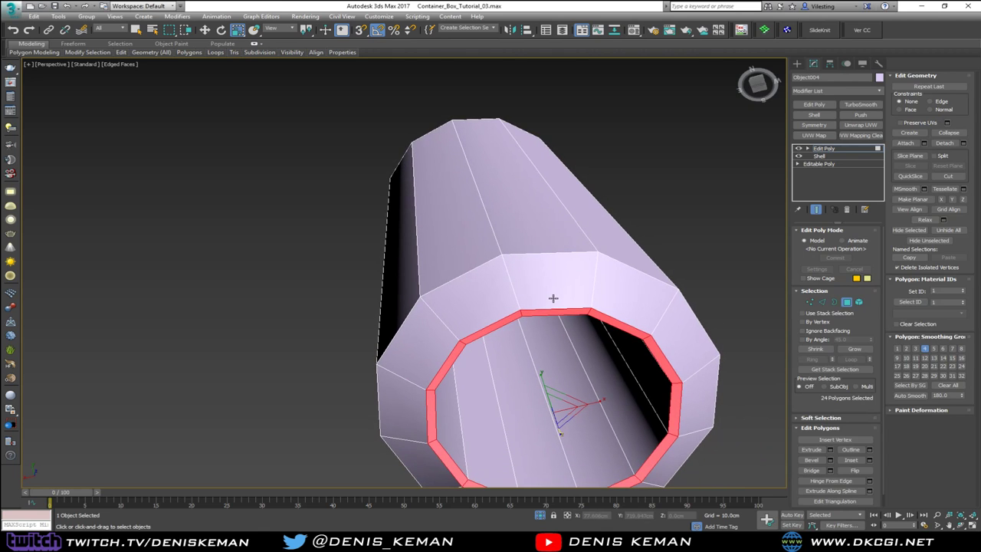
left_click(517, 284)
Select the sloped polygons around both ends of the sleeve and auto-smooth them at 180 into one smoothing group
key("2")
left_click(510, 282)
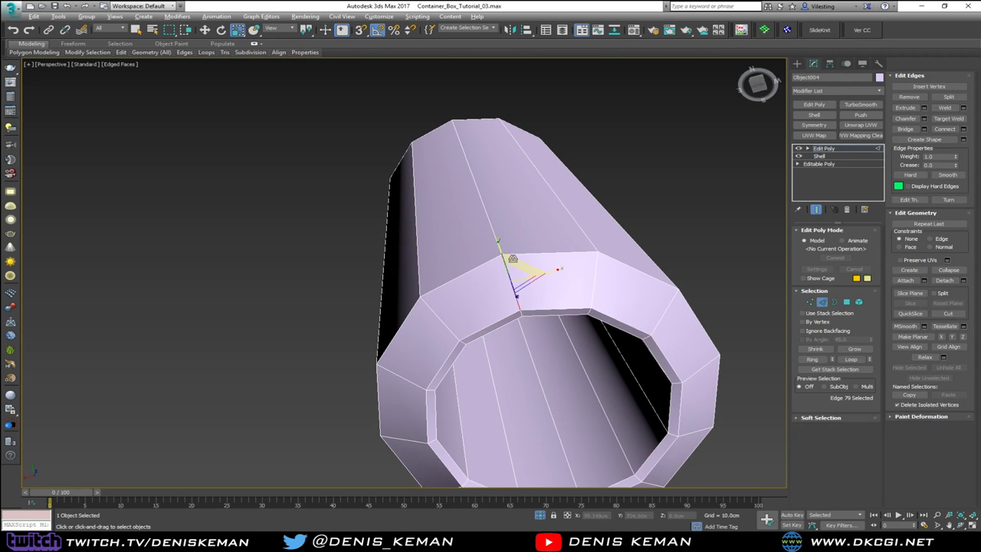
mouse_move(510, 282)
middle_mouse_down("alt")
mouse_move(520, 322)
mouse_move(499, 278)
middle_mouse_up("alt")
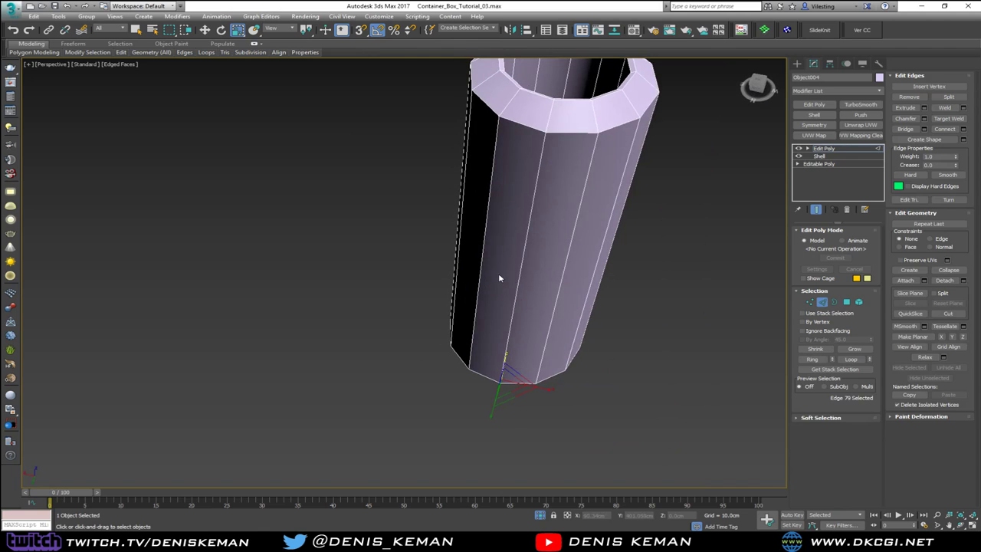
left_click(547, 122, "ctrl")
key("alt+r")
left_click(845, 301, "ctrl")
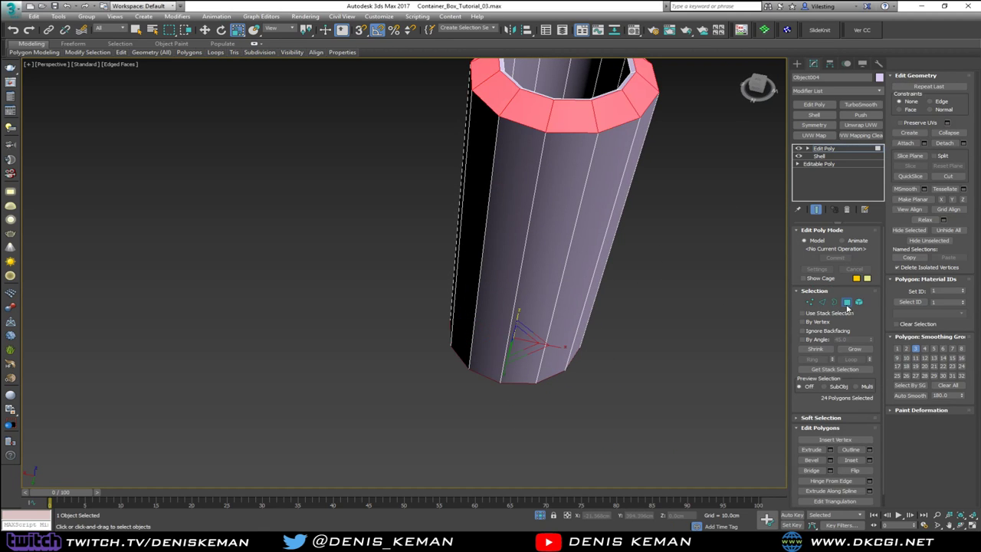
left_click(846, 301)
Add a TurboSmooth modifier to the sleeve, separate it by smoothing groups, and check the shading without edge display
left_click(860, 104)
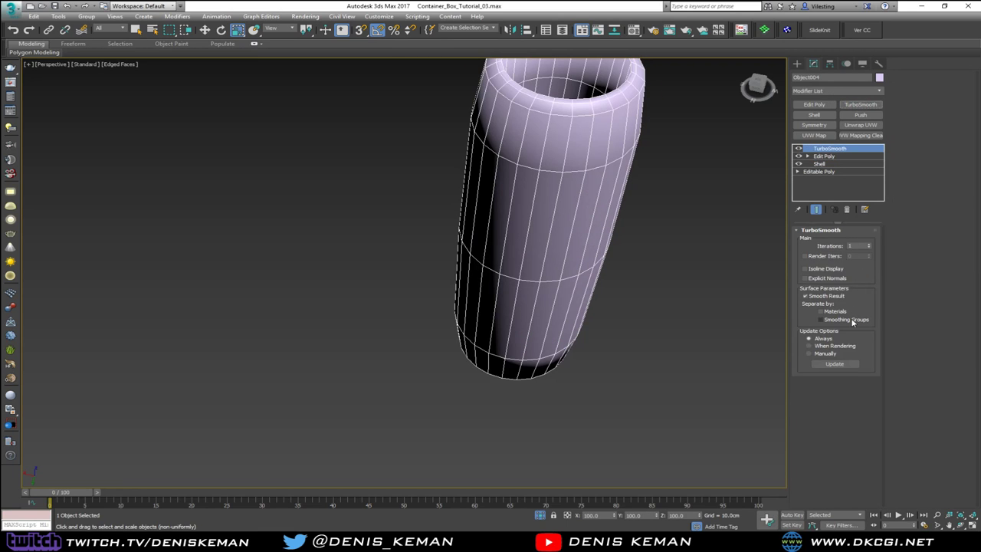
left_click(852, 321)
mouse_move(796, 291)
middle_mouse_down("alt")
mouse_move(776, 261)
mouse_move(537, 186)
middle_mouse_up("alt")
key("F4")
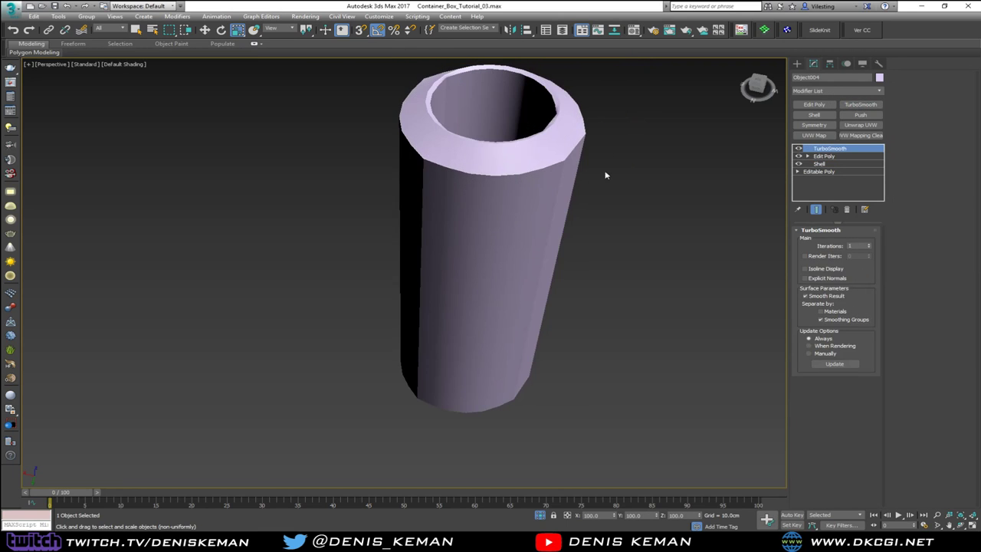
middle_click_drag(605, 176, 519, 184, "alt")
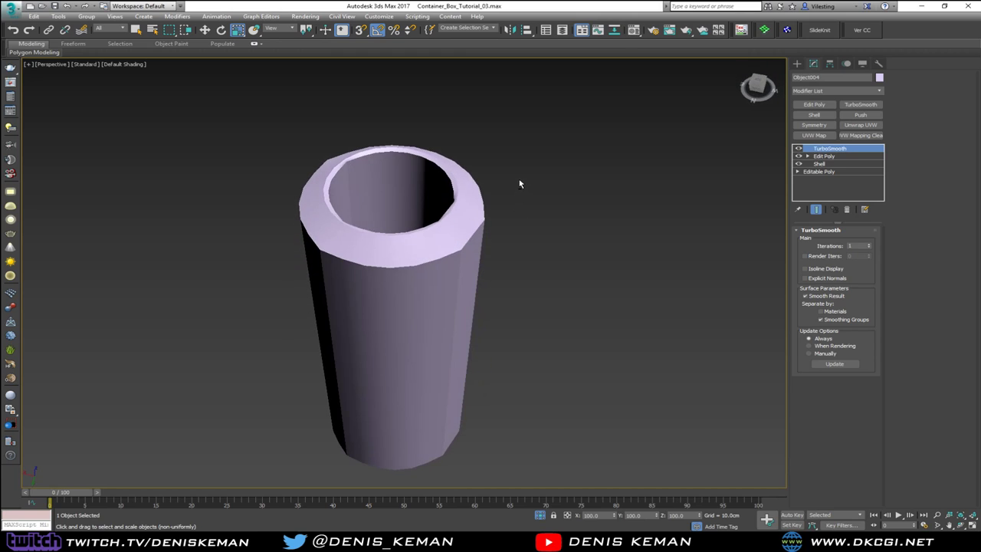
In the Edit Poly level, select the sleeve's outer side polygons and auto-smooth them into one smoothing group
left_click(828, 155)
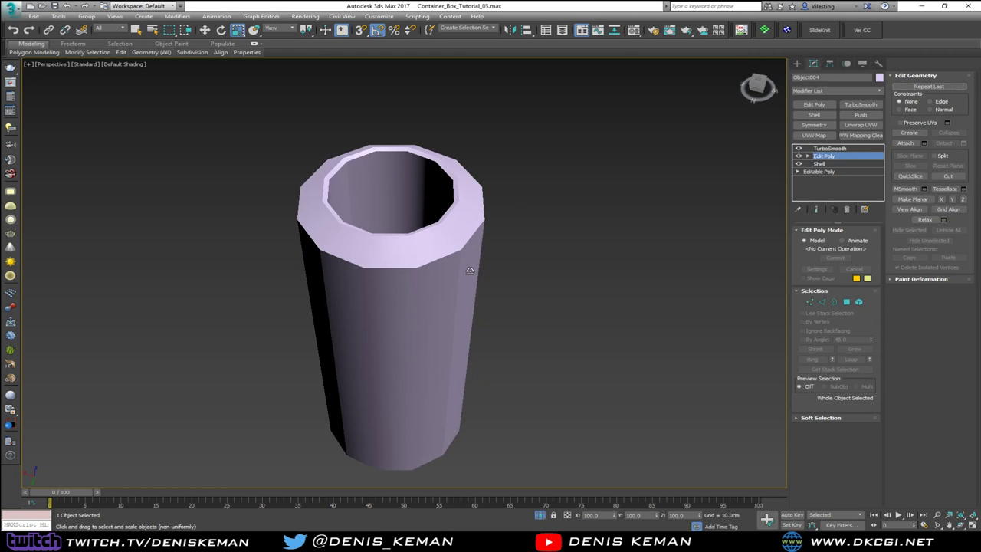
left_click(459, 276)
key("alt+r")
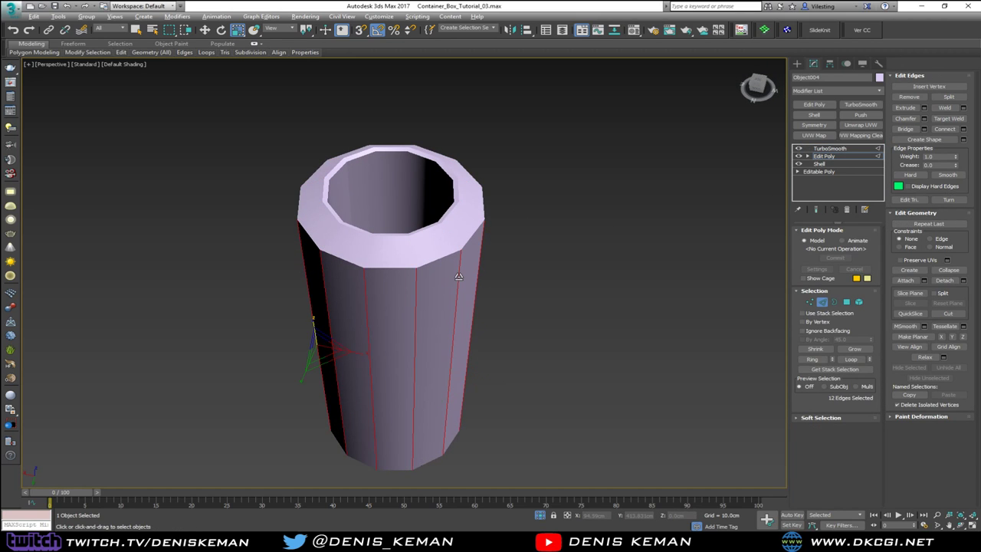
left_click(846, 302, "ctrl")
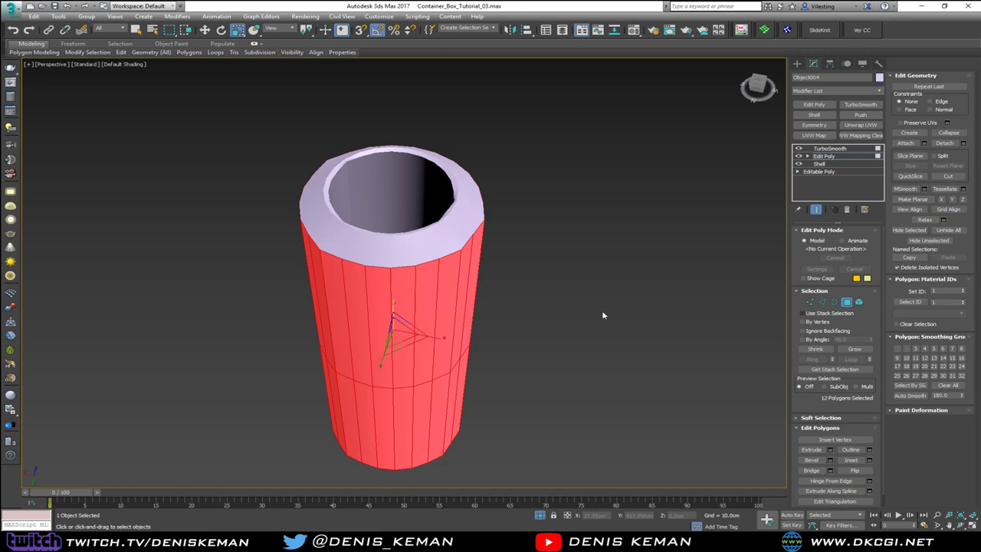
key("semicolon")
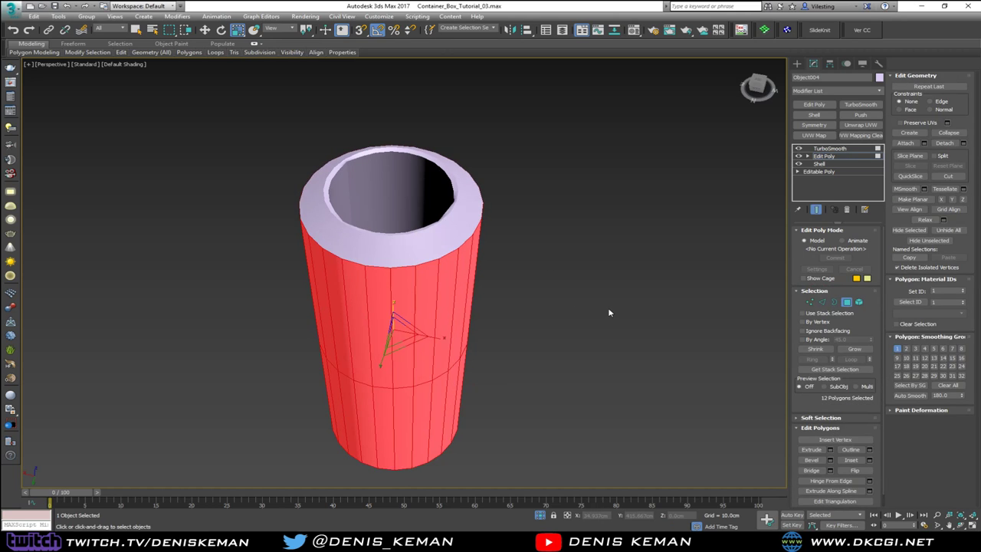
left_click(845, 302)
Select the sleeve's inner wall polygons, auto-smooth them into one smoothing group, and deselect the sleeve
key("2")
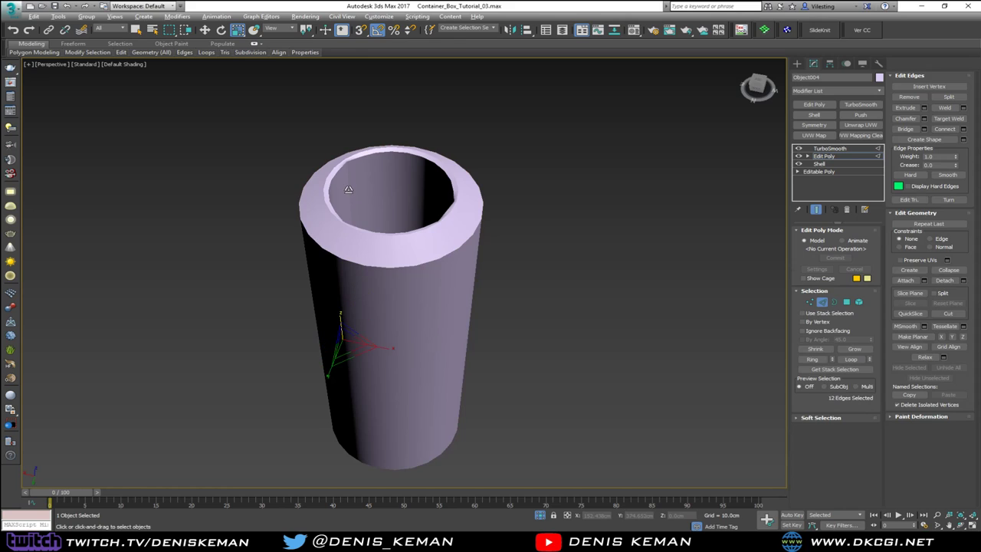
left_click(846, 302)
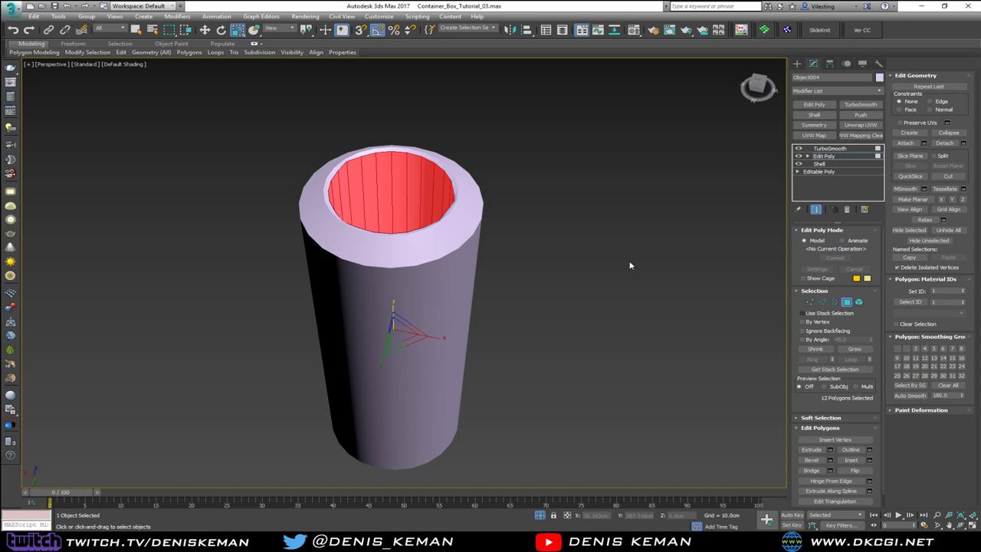
left_click(549, 221)
Check the smoothed sleeve's wireframe, reselect the sleeve, and end the isolation to show the bar and container again
key("F4")
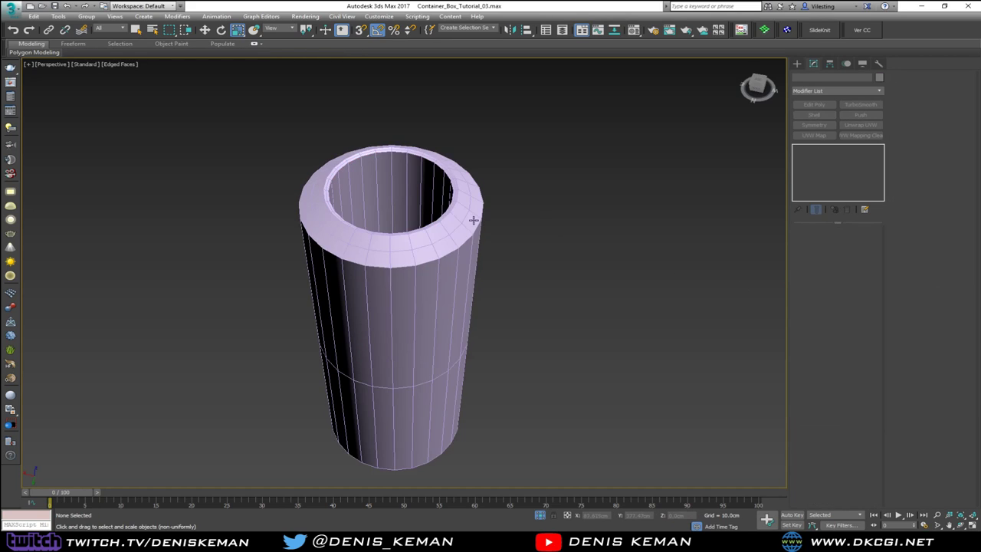
mouse_move(474, 220)
middle_mouse_down()
mouse_move(452, 161)
mouse_move(467, 175)
mouse_move(460, 181)
mouse_move(527, 176)
mouse_move(486, 135)
mouse_move(484, 177)
middle_mouse_up()
key("F4")
left_click(475, 196)
key("z")
right_click(484, 177)
left_click(513, 110)
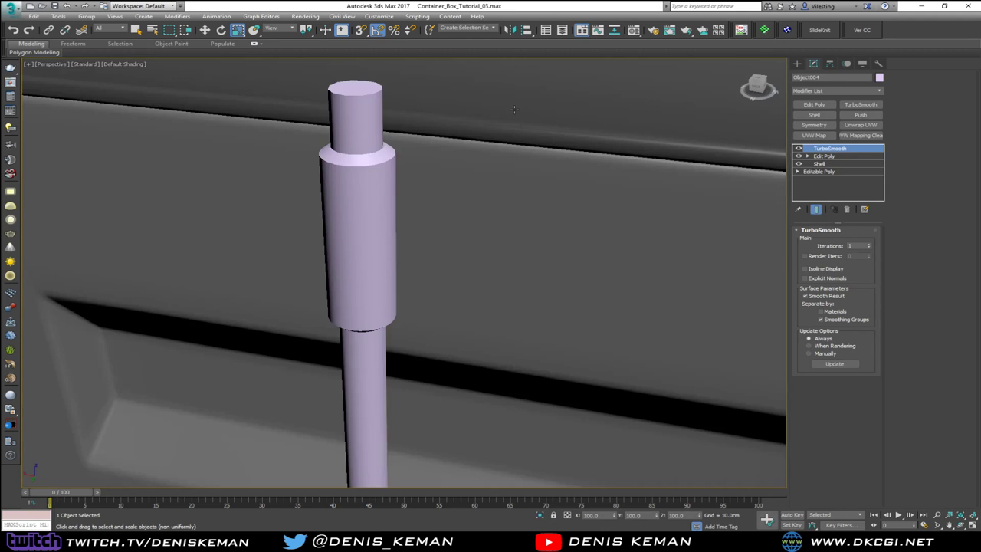
Compare the sleeve on the bar with the upper locking-bar fittings in the reference photo
middle_click_drag(445, 138, 420, 170, "alt")
middle_click_drag(356, 180, 405, 132, "alt")
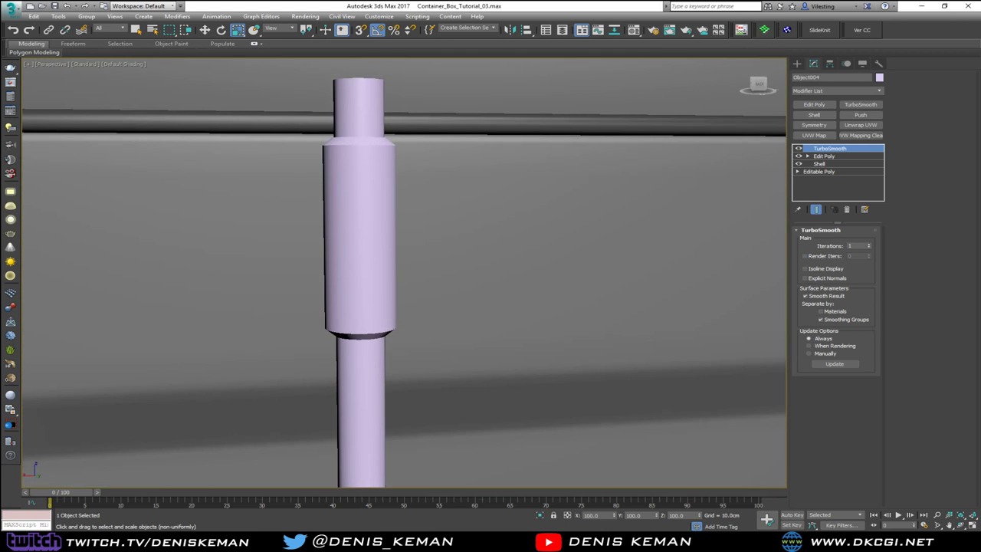
left_click_drag(0, 77, 147, 76)
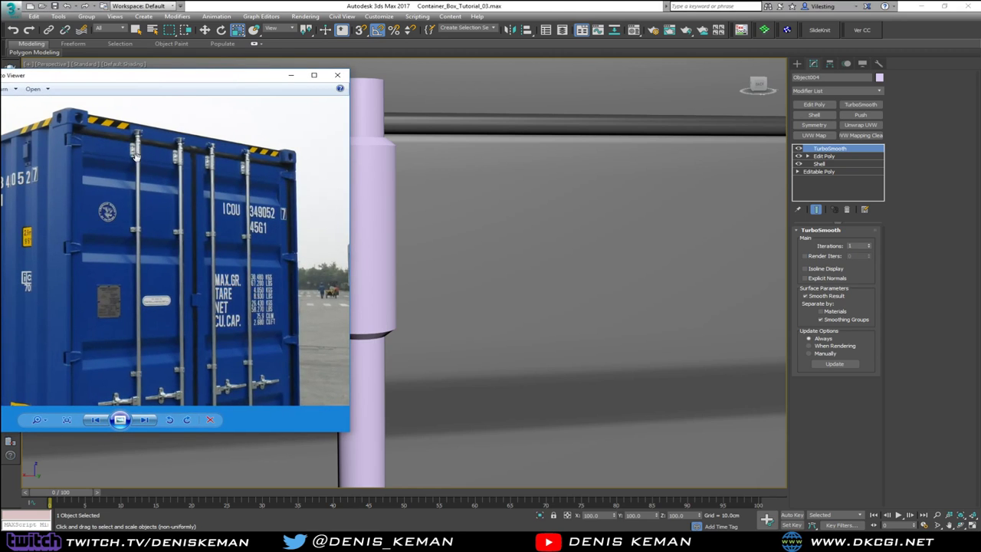
left_click_drag(138, 80, 0, 116)
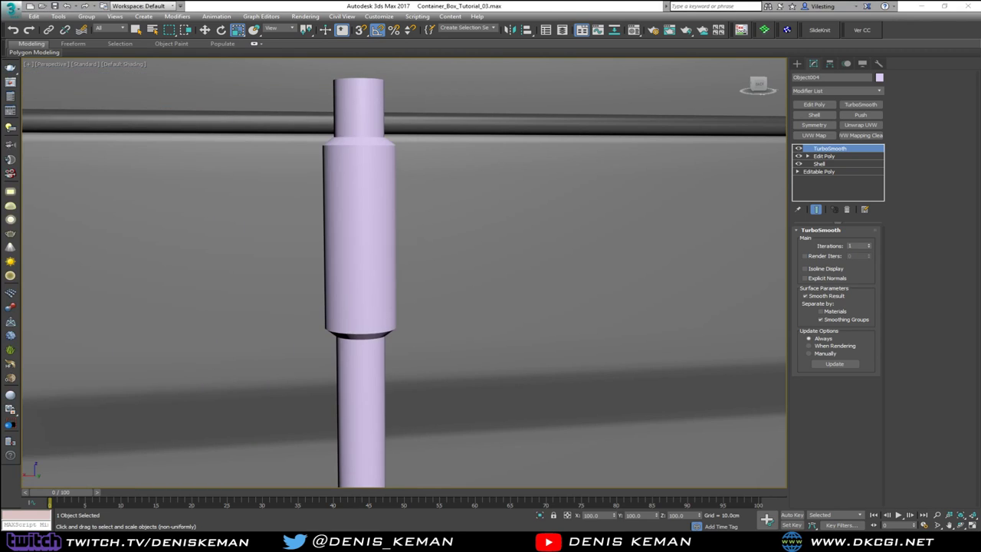
In a wireframe back view, draw a plane about 15.7 cm long and 7.2 cm wide beside the upper sleeve
middle_click_drag(282, 175, 305, 215)
key("w")
key("alt+w")
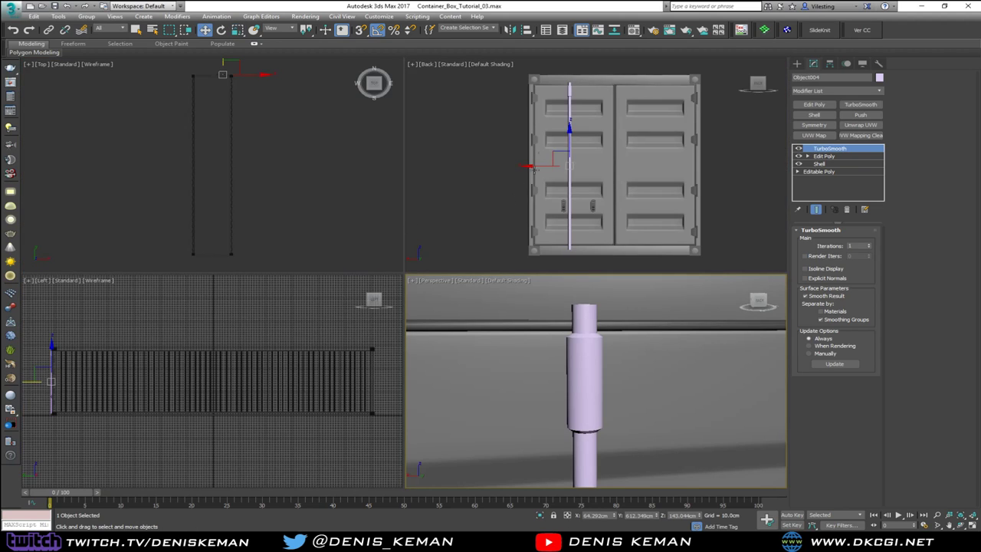
scroll(534, 169, "up", 2)
key("alt+w")
scroll(321, 182, "up", 5)
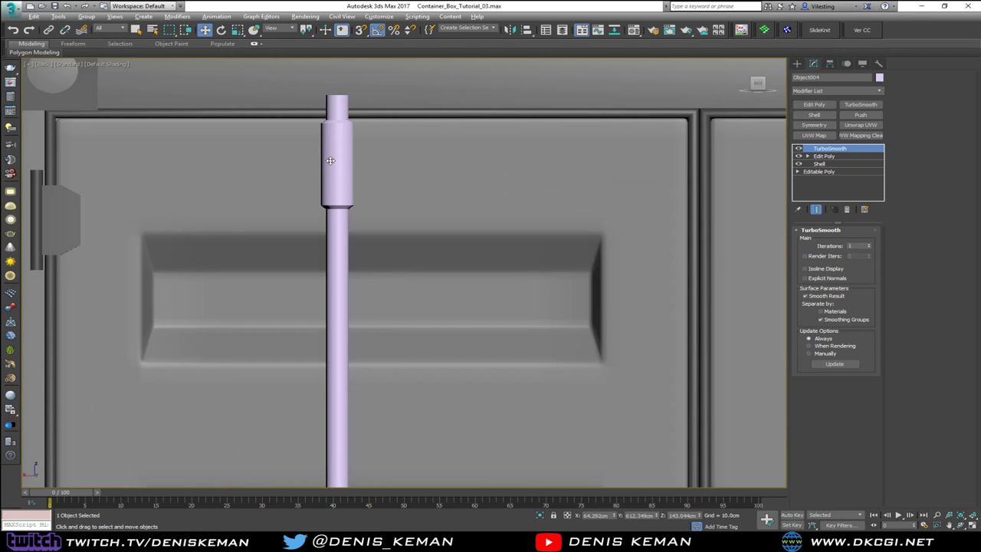
right_click(288, 140)
left_click(303, 121)
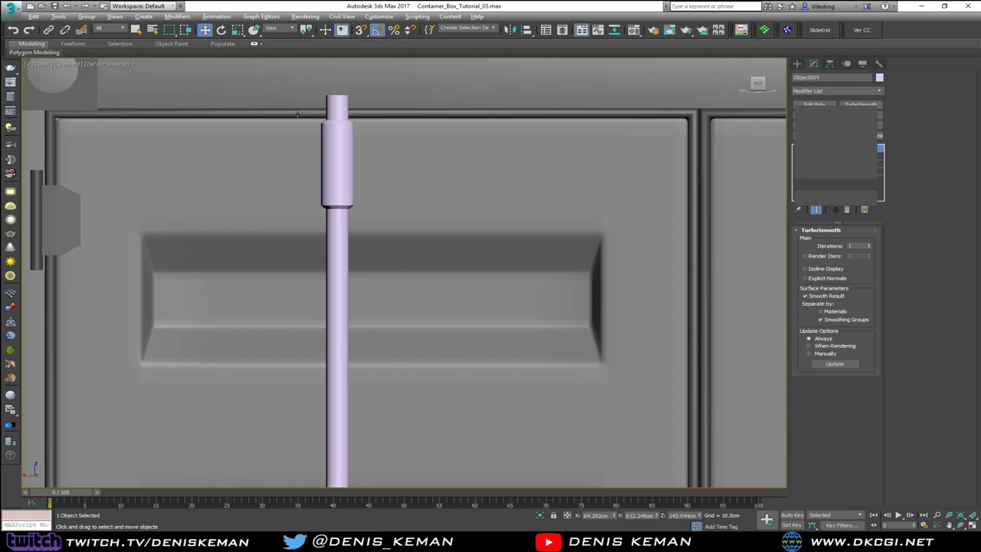
key("F3")
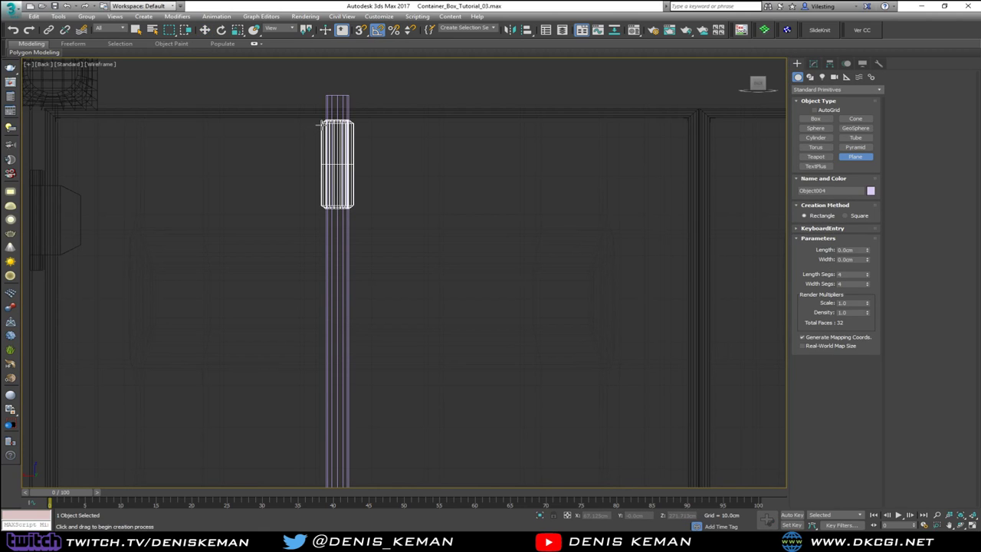
left_click_drag(321, 123, 280, 204)
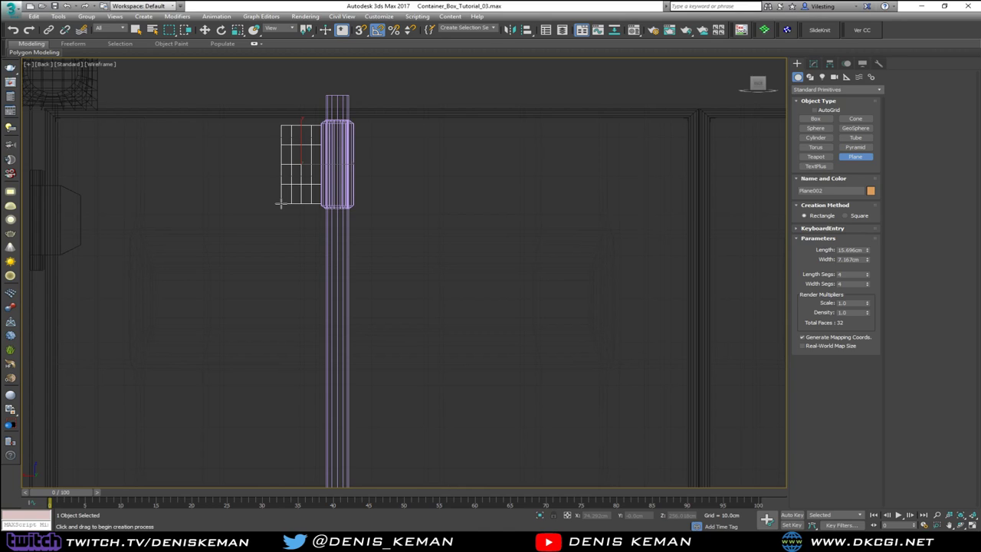
Reduce the new plane's length and width segments to 1 each
right_click(868, 283)
right_click(868, 274)
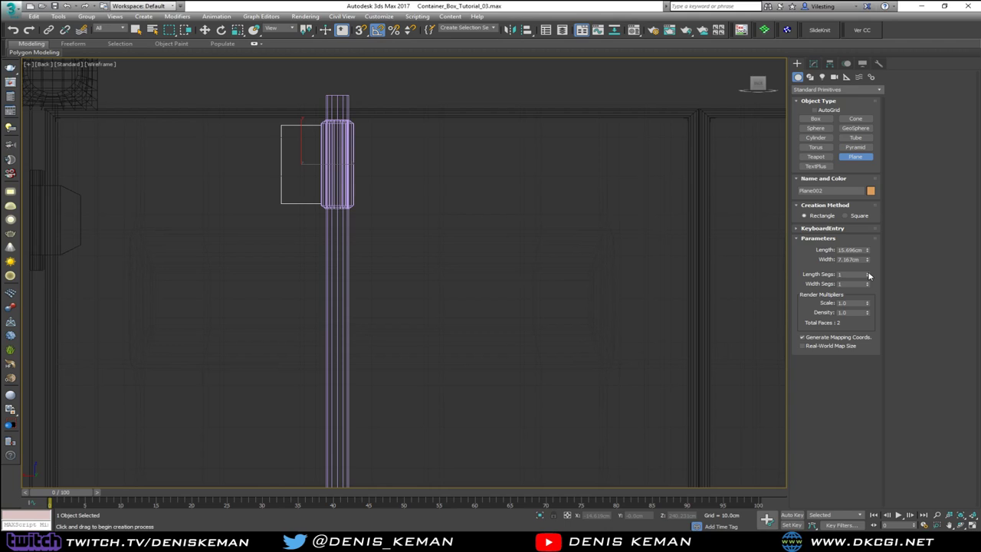
left_click(822, 228)
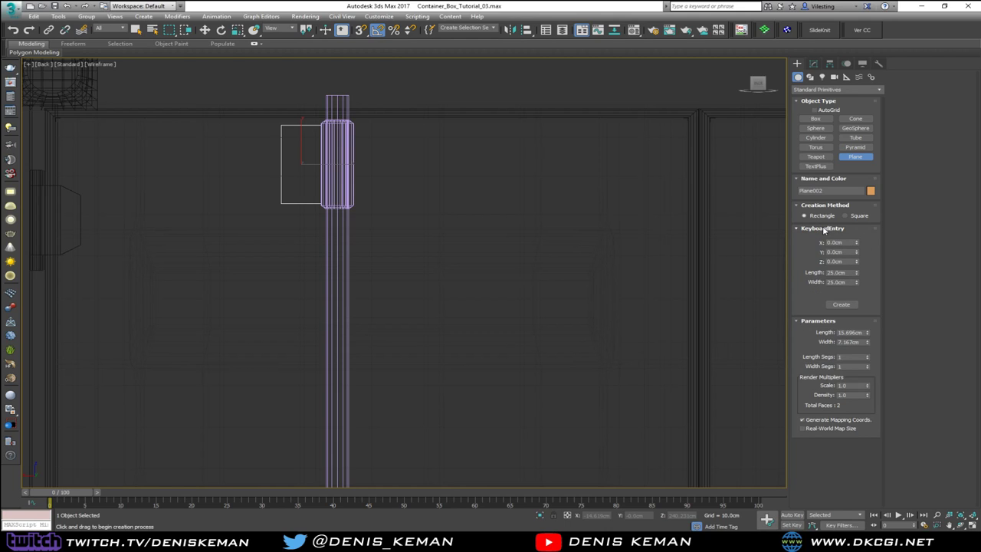
left_click(823, 228)
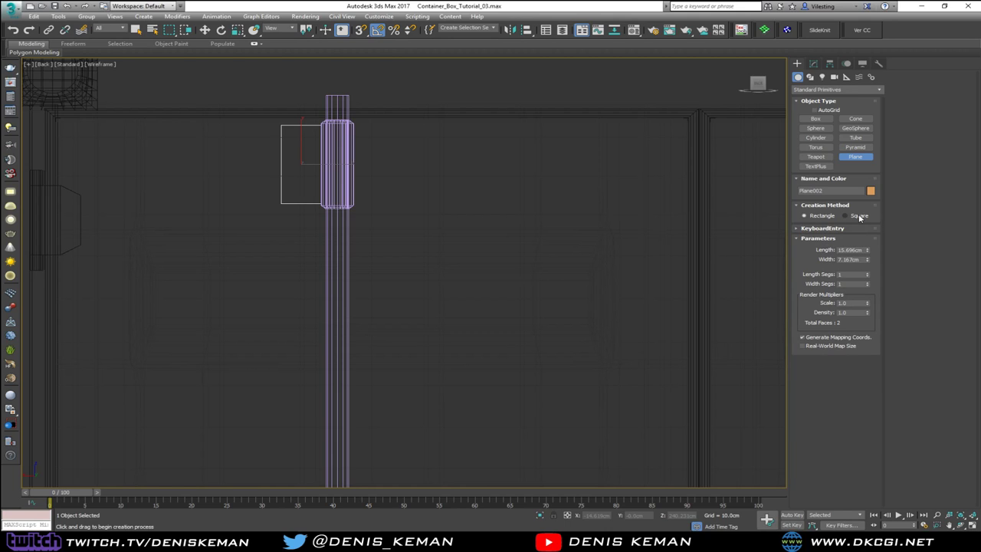
Move the plane along the container's length so it sits in front of the door beside the sleeve
left_click(816, 64)
key("alt+w")
right_click(624, 324)
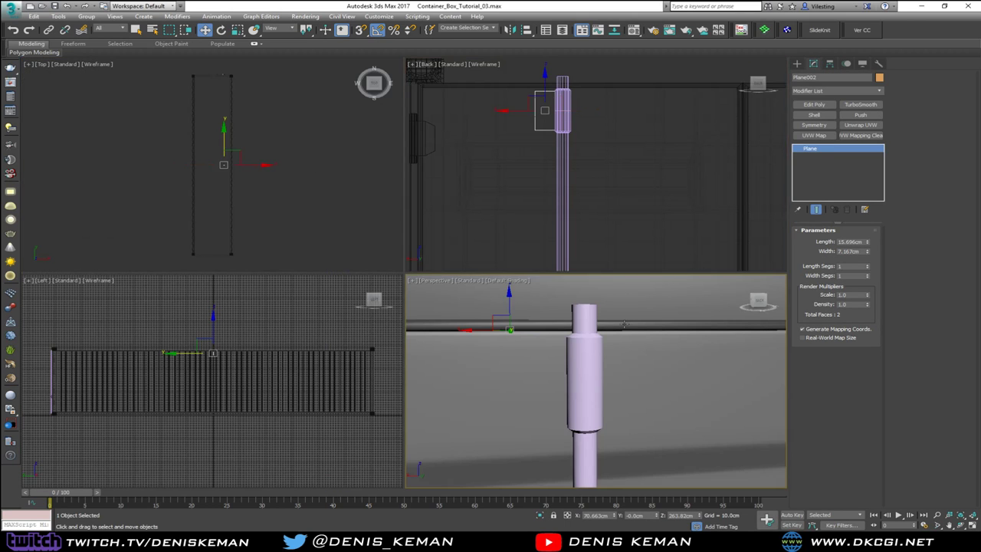
key("alt+w")
scroll(540, 313, "down", 5)
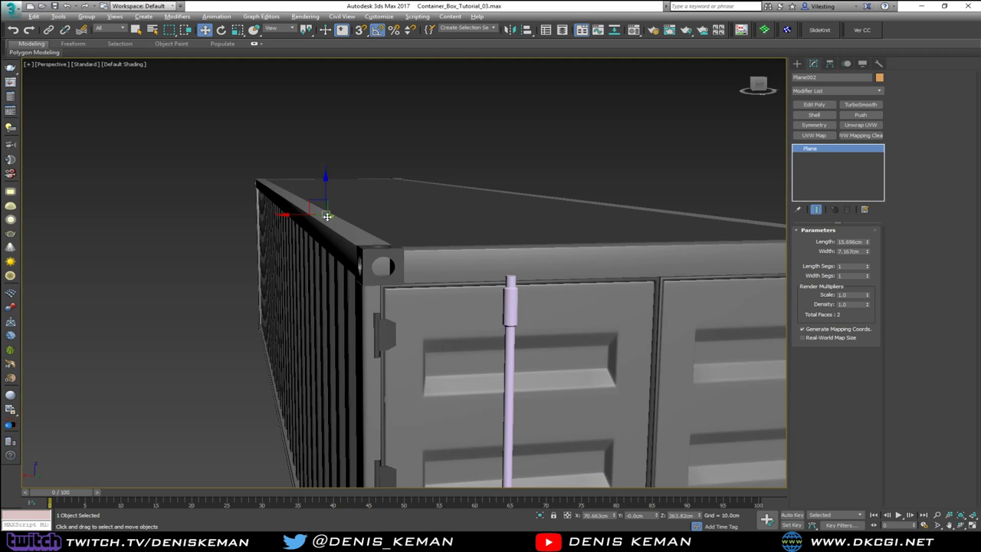
middle_click_drag(327, 216, 337, 220, "alt")
left_click_drag(338, 220, 767, 407)
key("z")
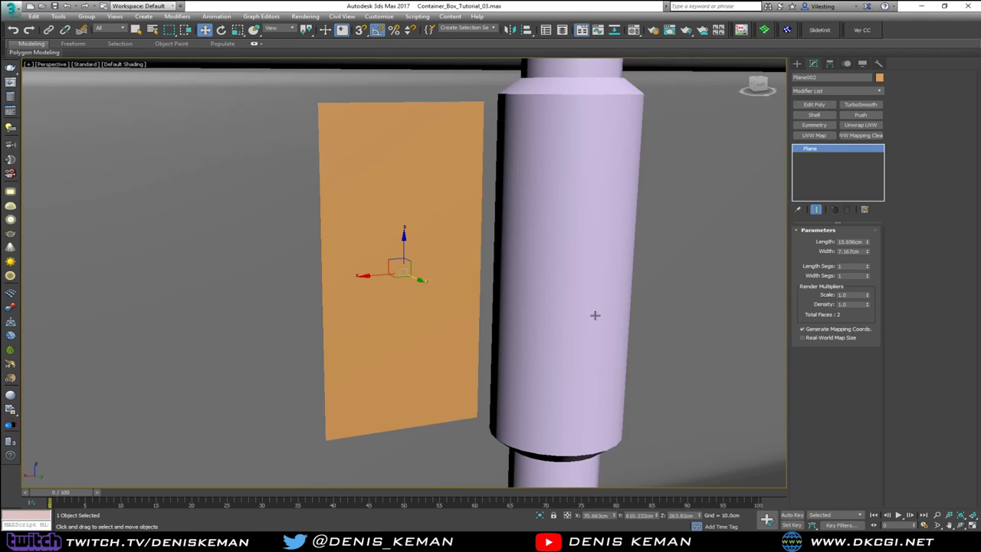
Apply a Shell modifier with a 1.0 cm outer amount to the plane and move the plate against the sleeve
middle_click_drag(595, 315, 566, 312, "alt")
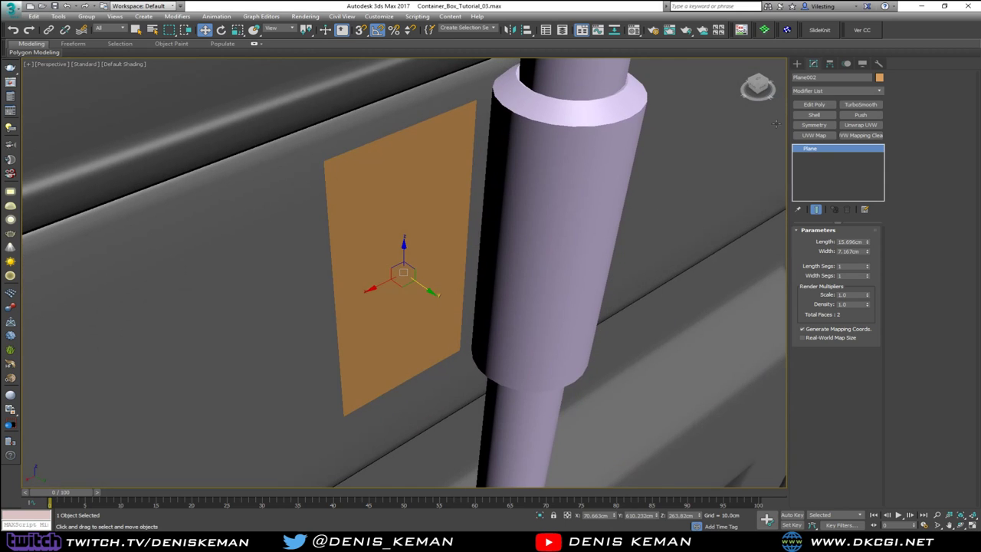
left_click(813, 114)
middle_click_drag(588, 210, 460, 188, "alt")
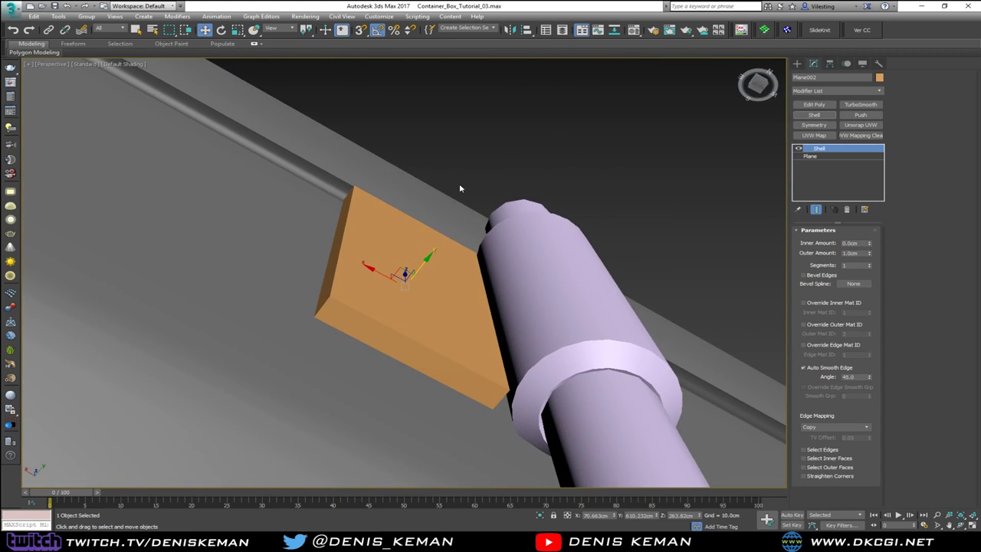
left_click_drag(386, 274, 429, 272)
middle_click_drag(429, 273, 423, 351, "alt")
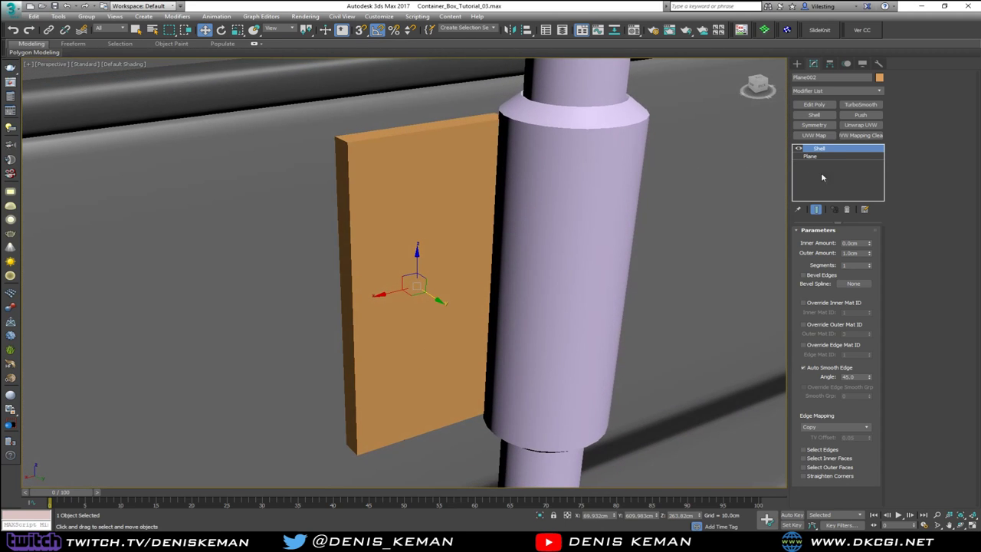
Add an Edit Poly modifier to the plate and select the ring of four short corner edges with edged faces shown
left_click(814, 104)
key("2")
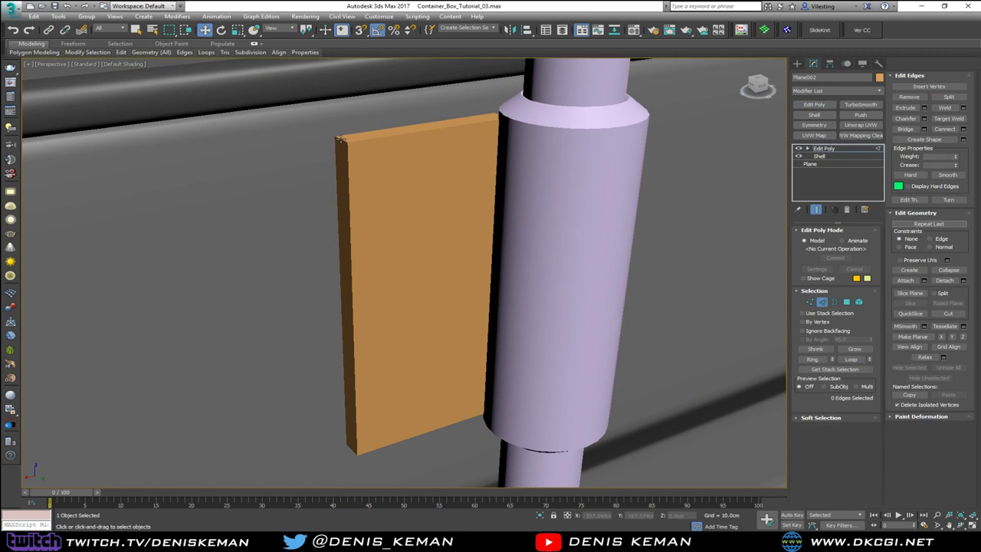
left_click(340, 139)
key("alt+r")
key("F4")
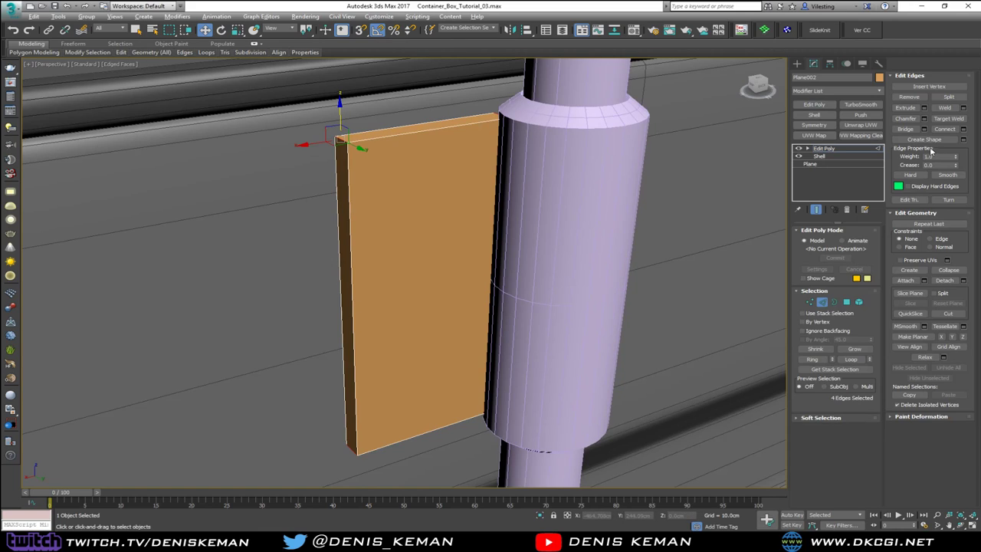
Try to round the plate's four corners with a multi-segment chamfer of 1.0 cm
left_click(924, 118)
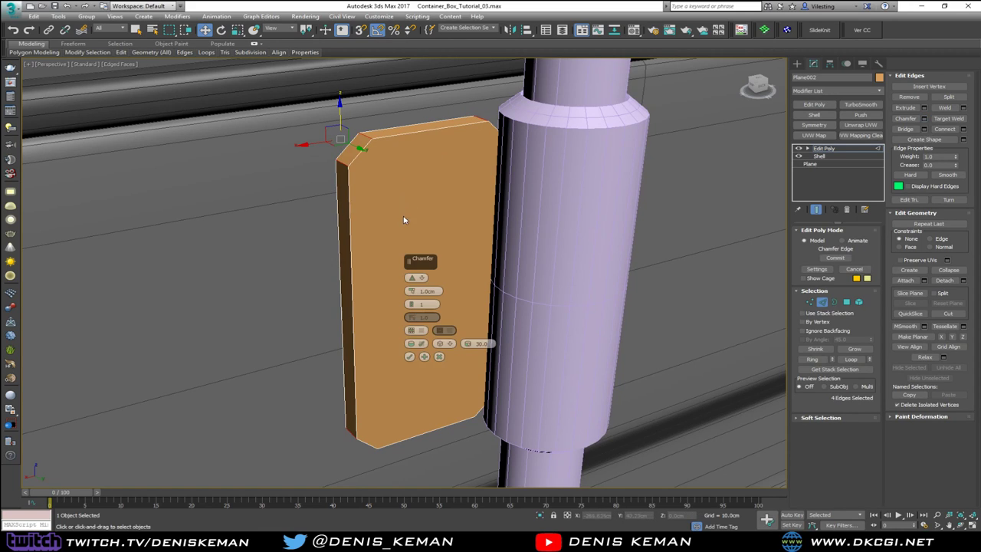
left_click(411, 302)
left_click(411, 301)
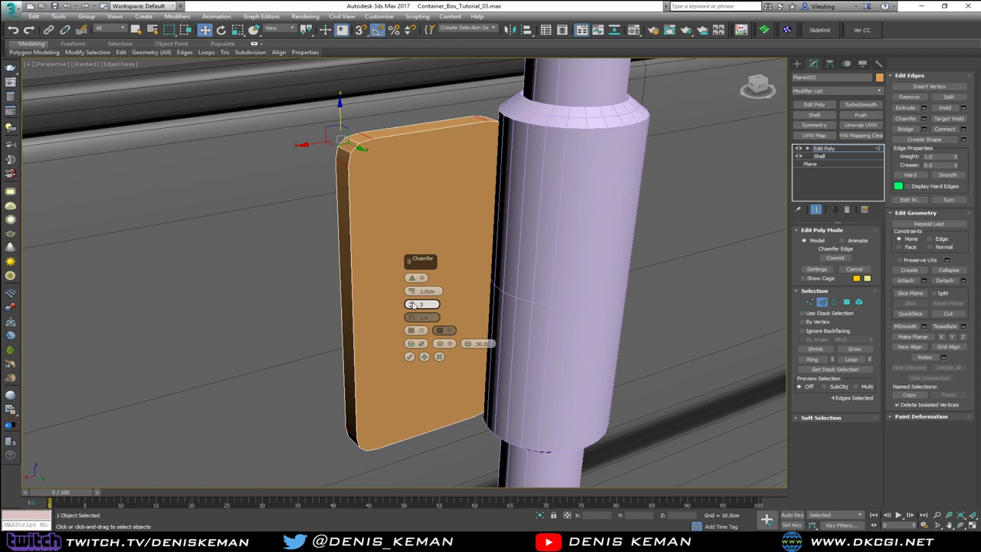
left_click_drag(413, 305, 413, 303)
left_click(409, 356)
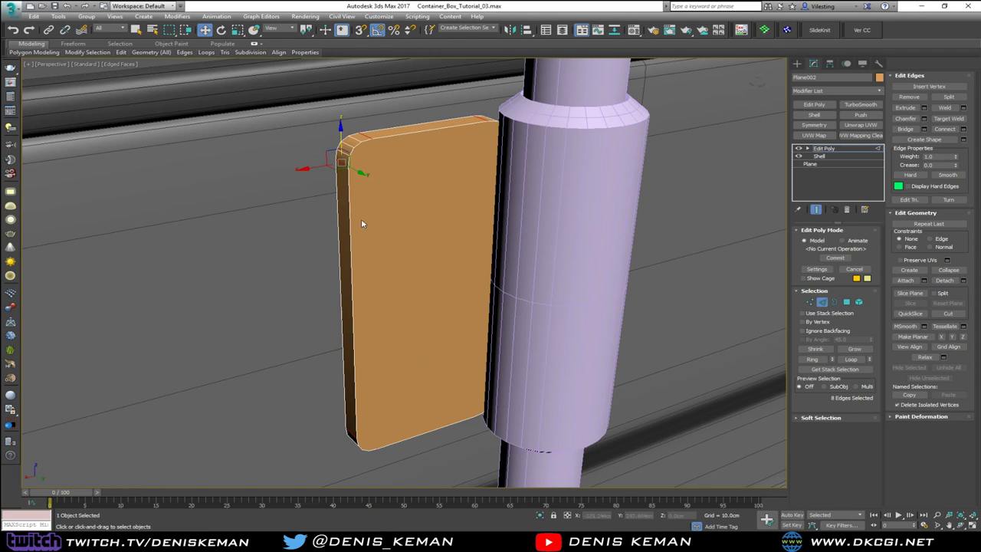
Try selecting edges along the plate's outer side and at its rounded upper corner in wireframe
left_click_drag(374, 228, 374, 229)
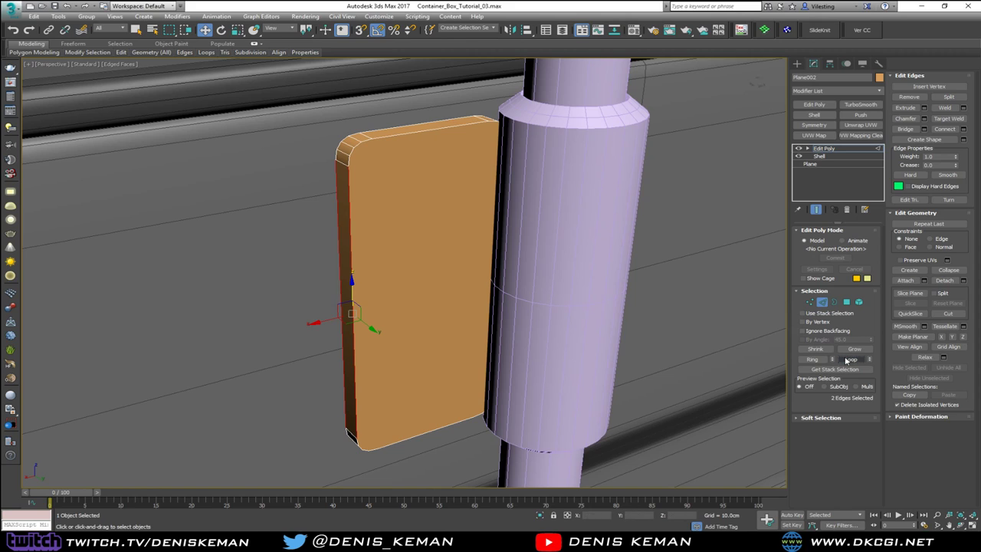
left_click(371, 211)
scroll(337, 181, "up", 3)
key("F3")
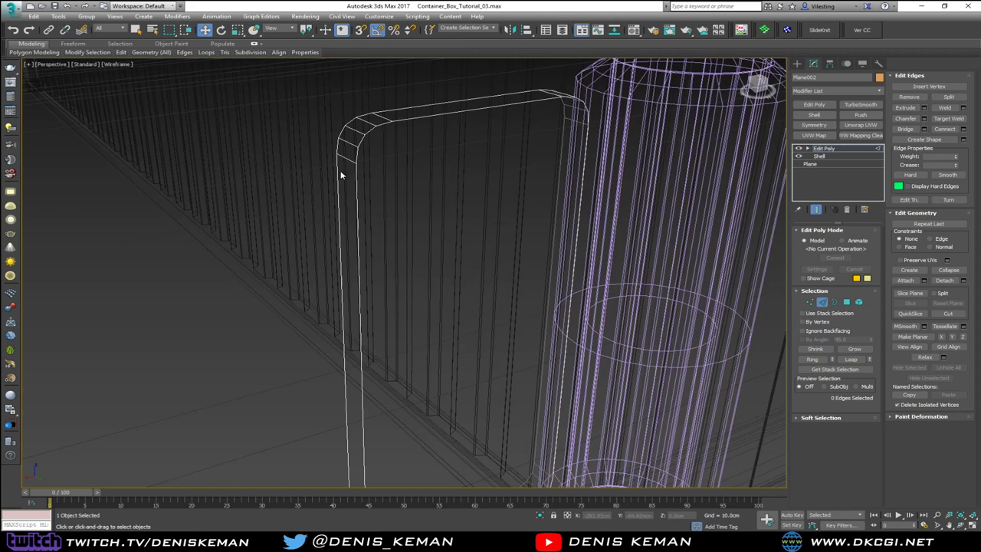
left_click(356, 157)
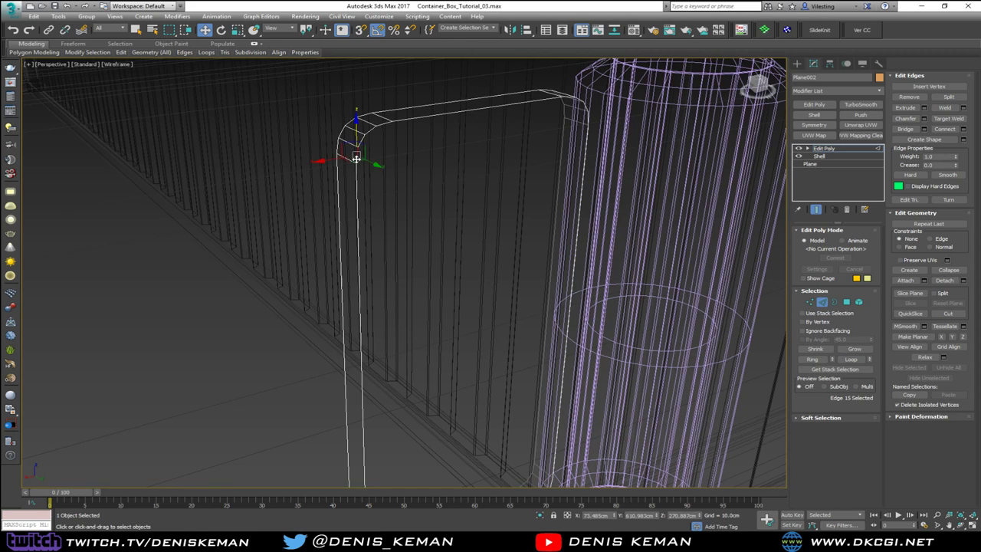
Undo the edge selections and the rounding chamfer on the plate's four corners
key("ctrl+z")
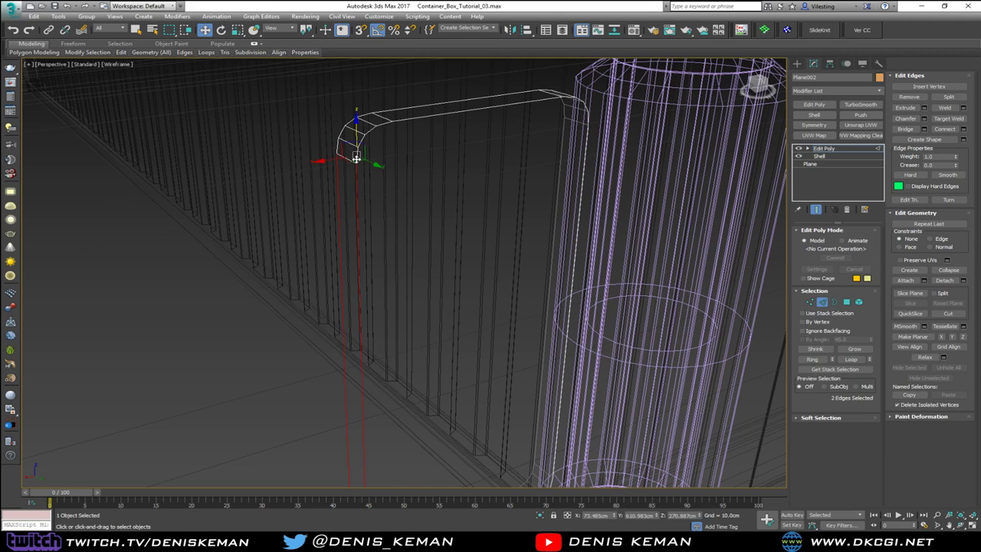
key("ctrl+shift+c")
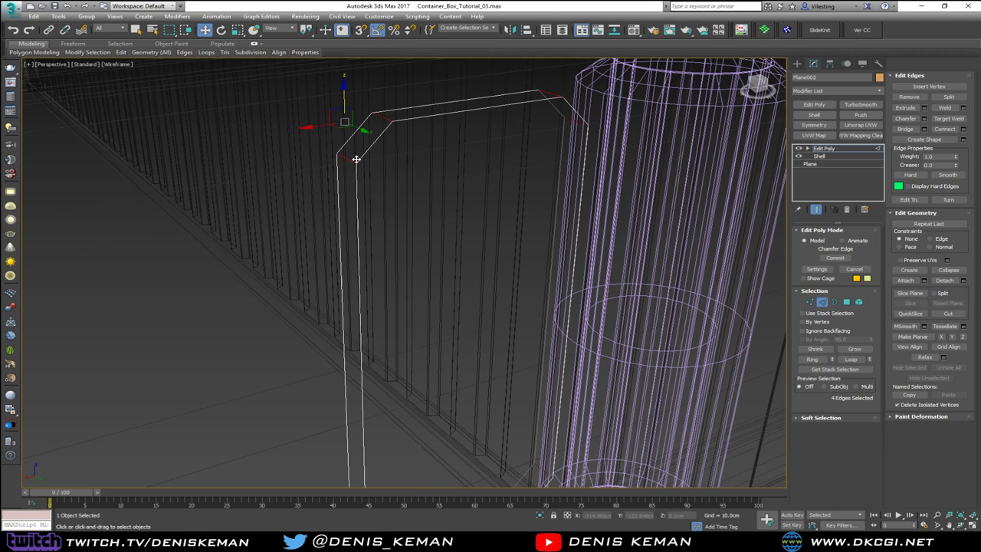
key("Escape")
Select all twelve edges of the square-cornered plate and frame them in the wireframe view
left_click(356, 164)
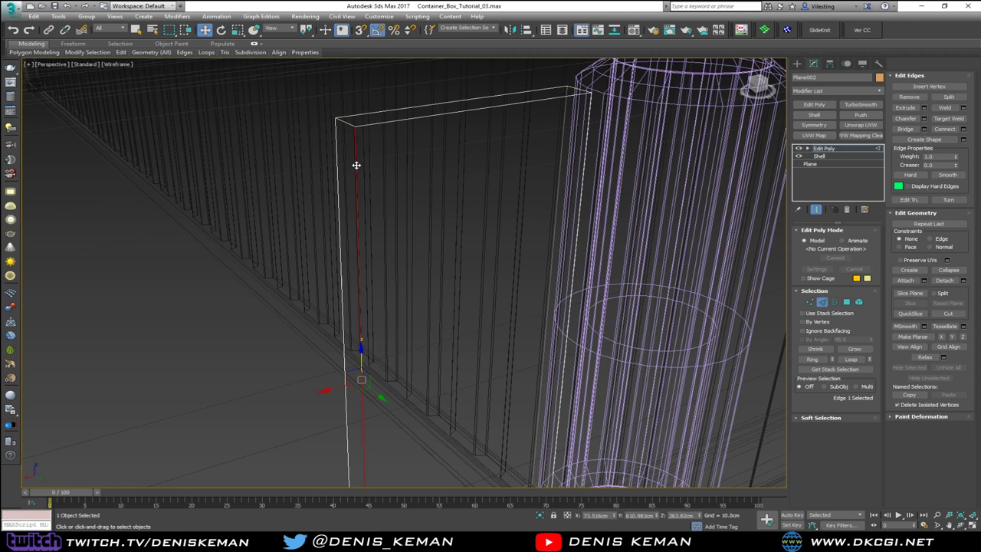
scroll(376, 140, "down", 6)
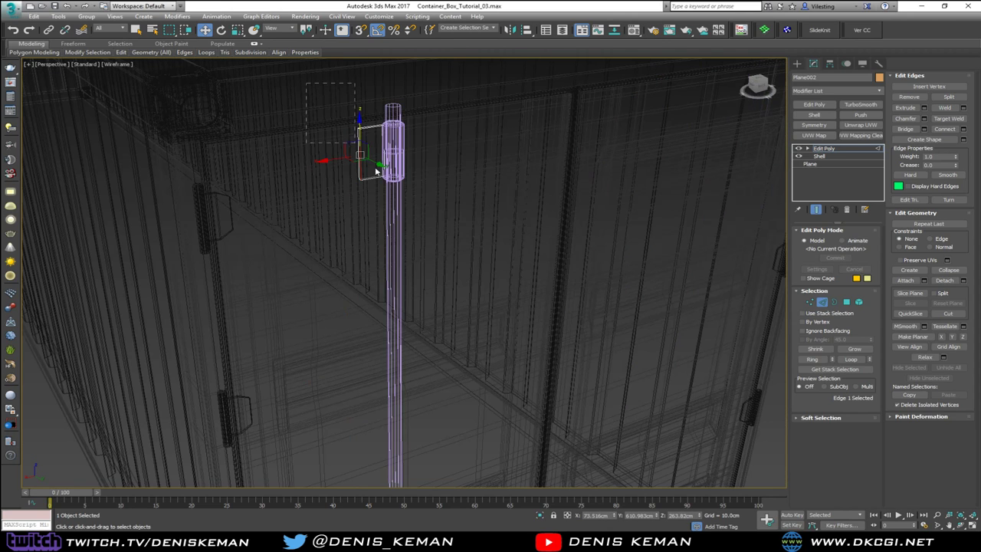
left_click_drag(375, 167, 431, 227)
key("z")
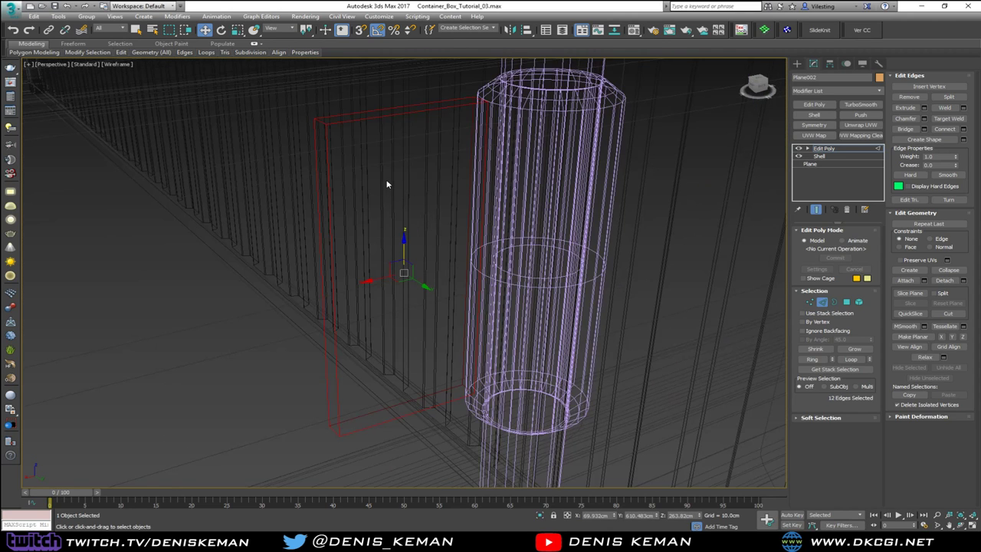
Remove the four short corner edges from the selection, keeping the eight outline edges of the plate's two faces
left_click(320, 121, "alt")
middle_click_drag(320, 121, 551, 111, "alt")
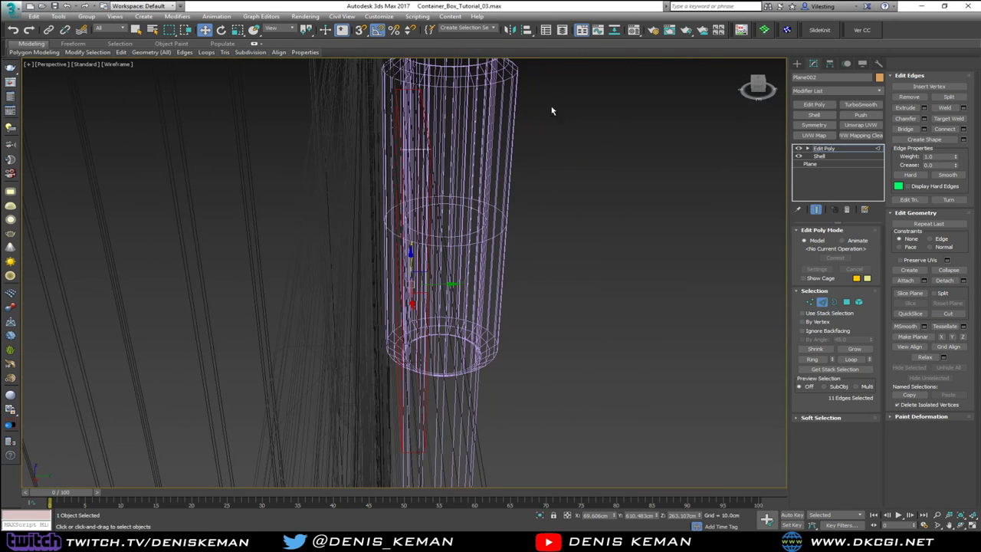
left_click(414, 151, "alt")
left_click(416, 325, "alt")
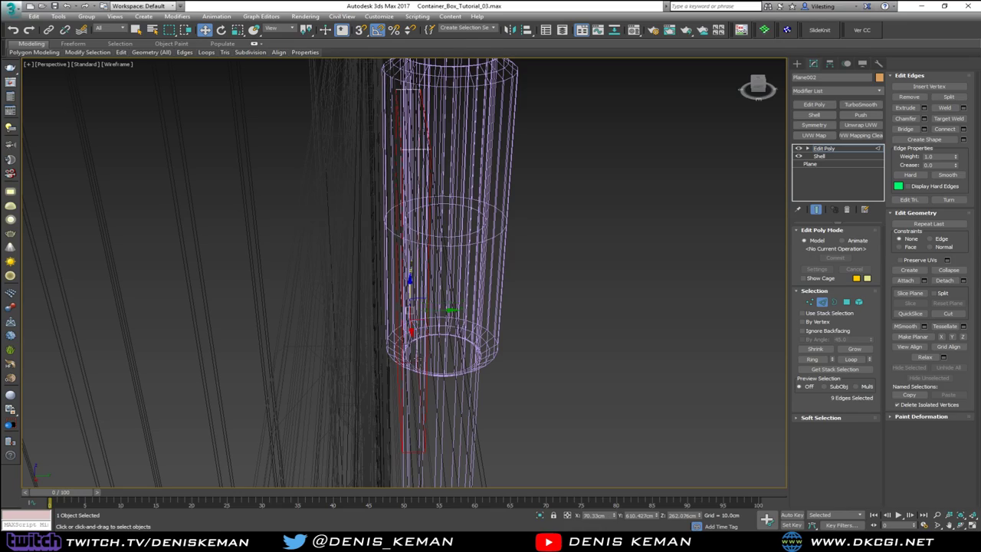
mouse_move(441, 347)
middle_mouse_down("alt")
mouse_move(370, 322)
mouse_move(348, 272)
mouse_move(453, 335)
middle_mouse_up("alt")
left_click(504, 363, "ctrl")
middle_click_drag(504, 362, 467, 337, "alt")
left_click(469, 331, "alt")
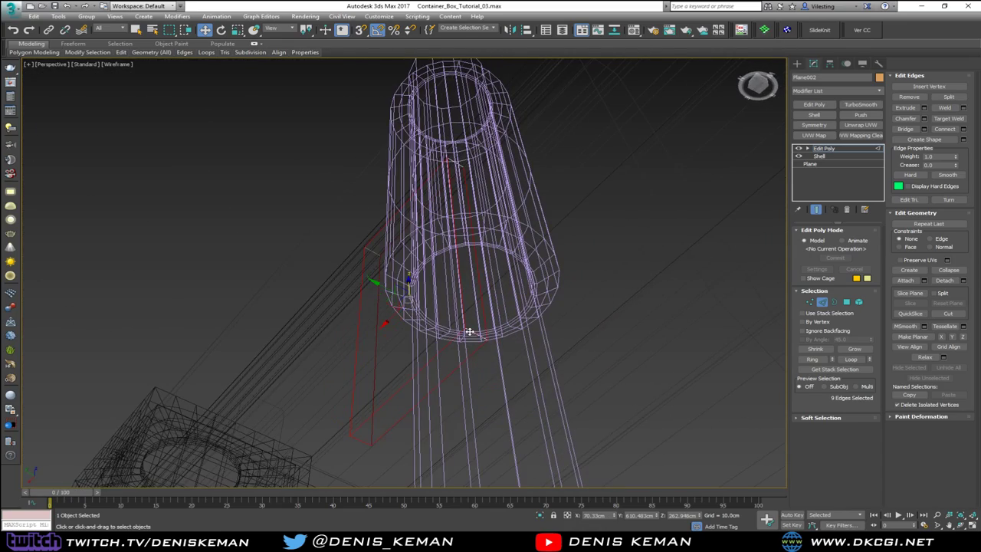
left_click(358, 438, "alt")
Chamfer the eight selected outline edges of the plate by 0.1 cm with 1 segment
middle_click_drag(405, 265, 526, 358, "alt")
middle_click_drag(474, 156, 475, 172)
left_click(923, 118)
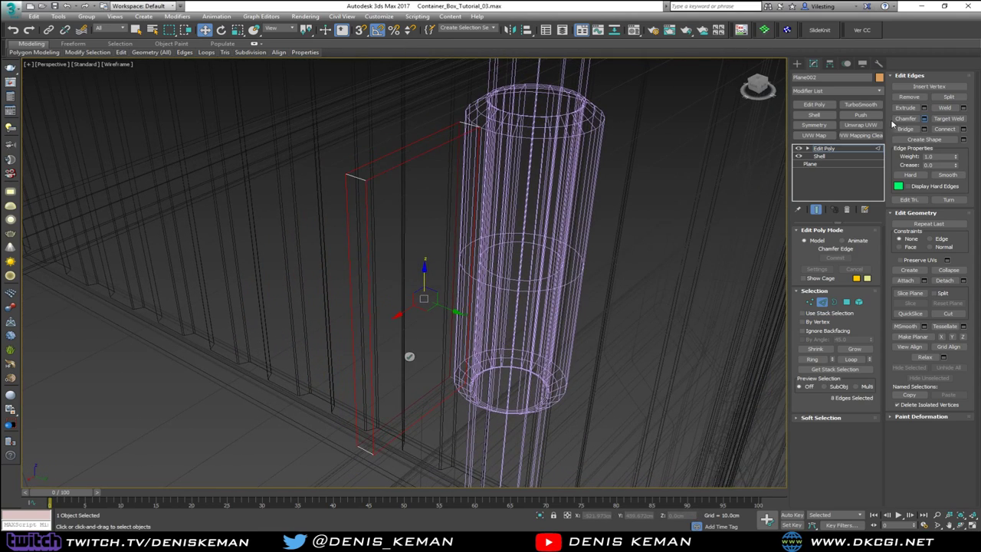
scroll(369, 204, "up", 2)
right_click(411, 292)
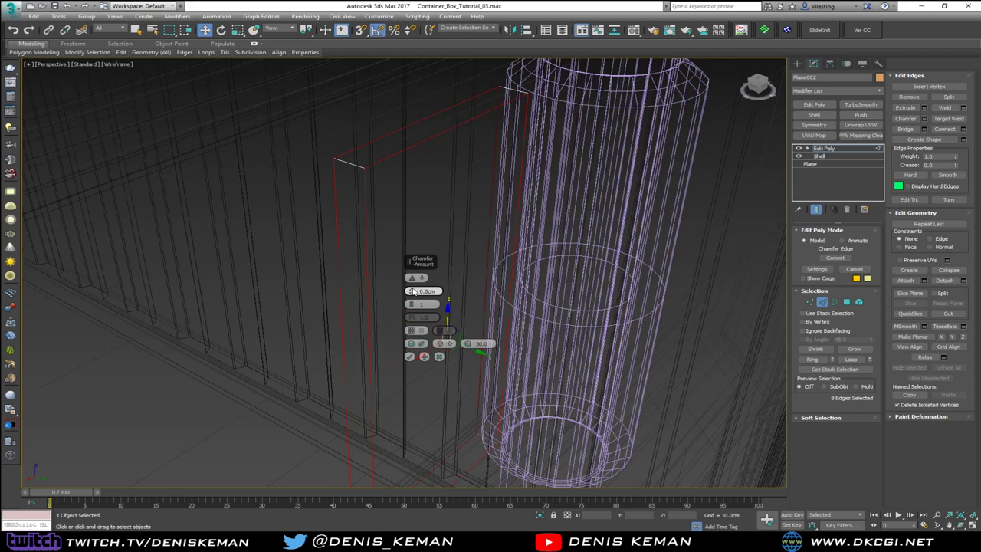
left_click_drag(411, 293, 412, 289)
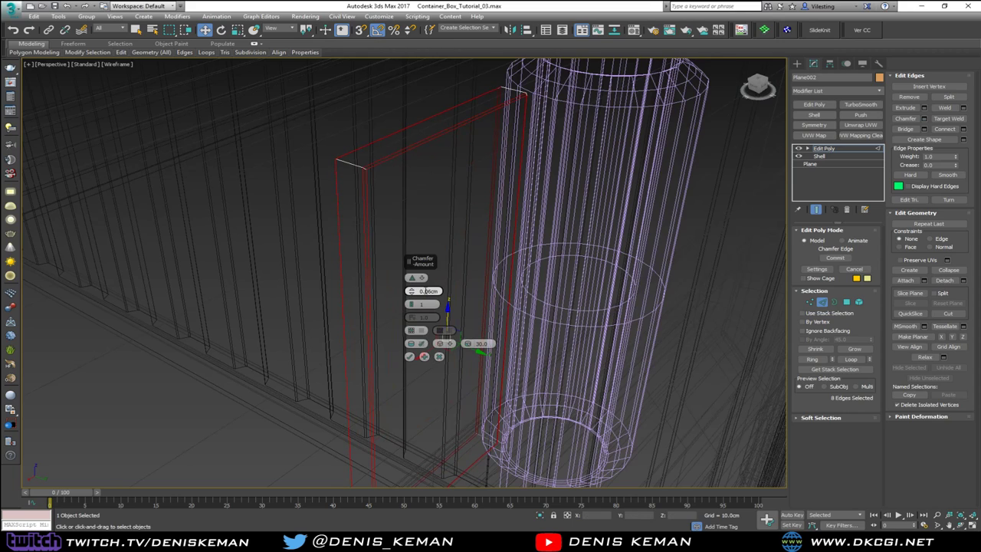
type("0.1")
key("Return")
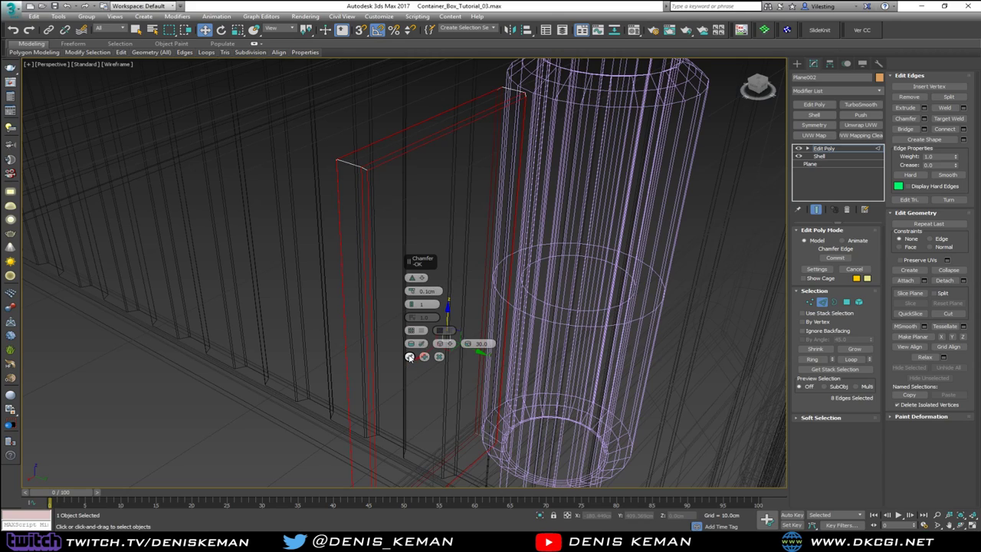
left_click(410, 357)
Select the twelve short edges across the plate's four corners and chamfer them by 1 cm with 4 segments
left_click(349, 164)
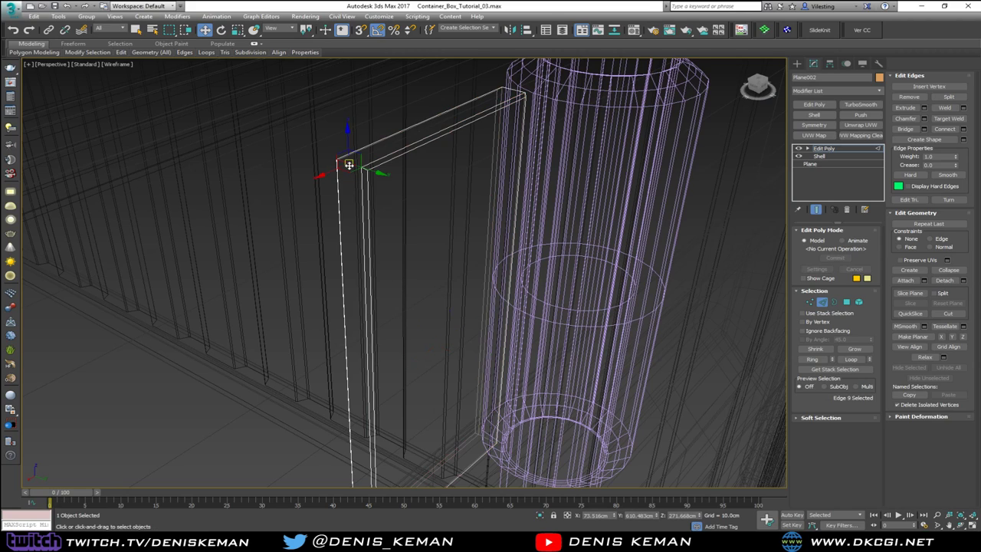
double_click(348, 165)
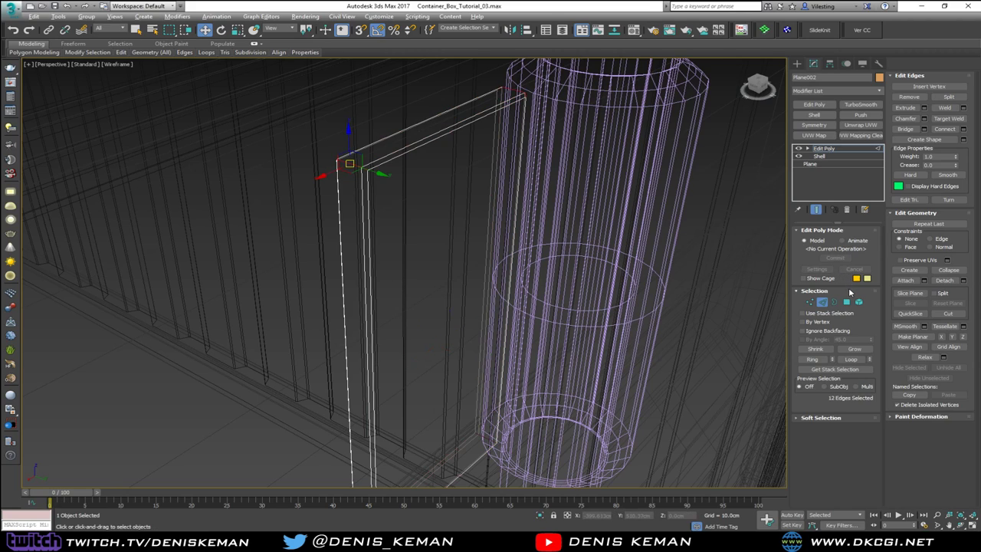
left_click(923, 119)
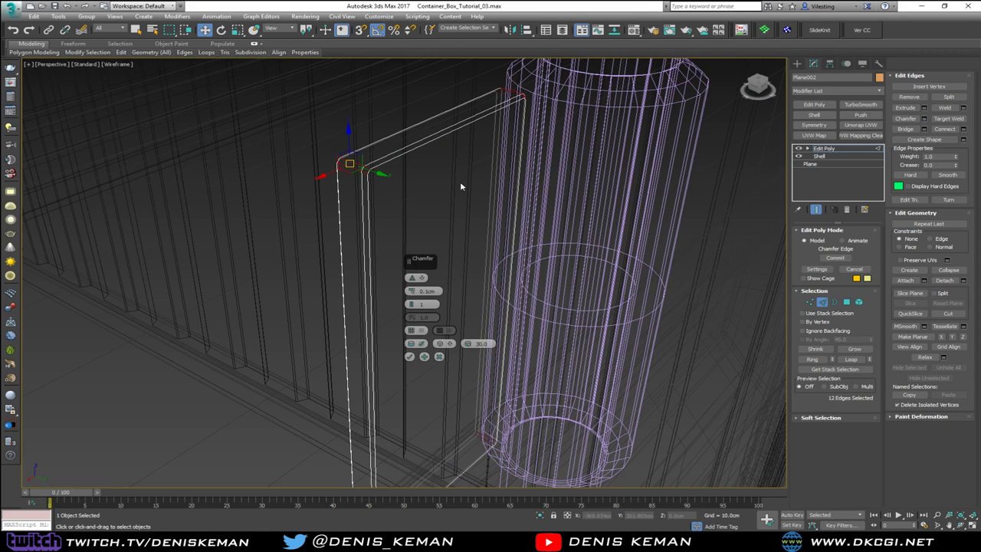
left_click_drag(412, 289, 416, 295)
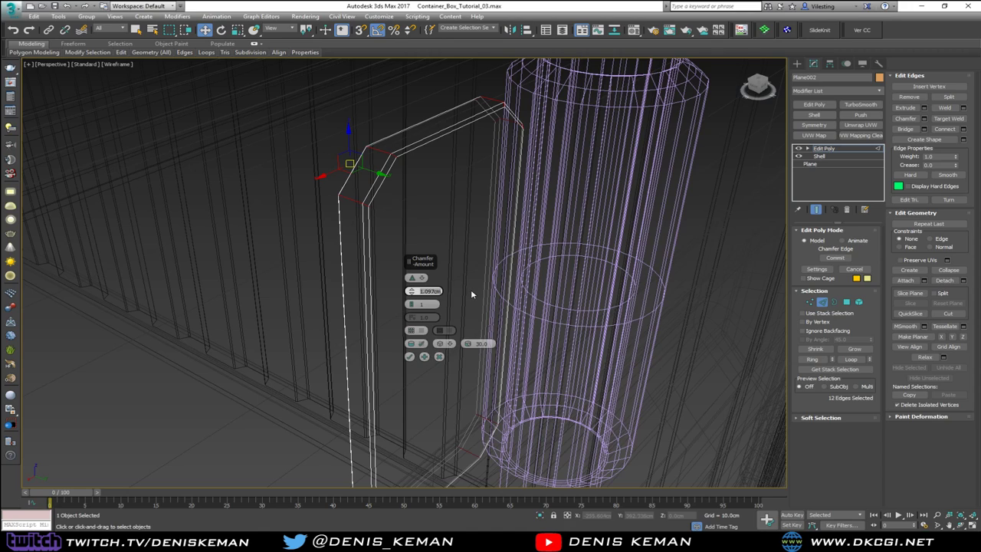
type("1")
key("Return")
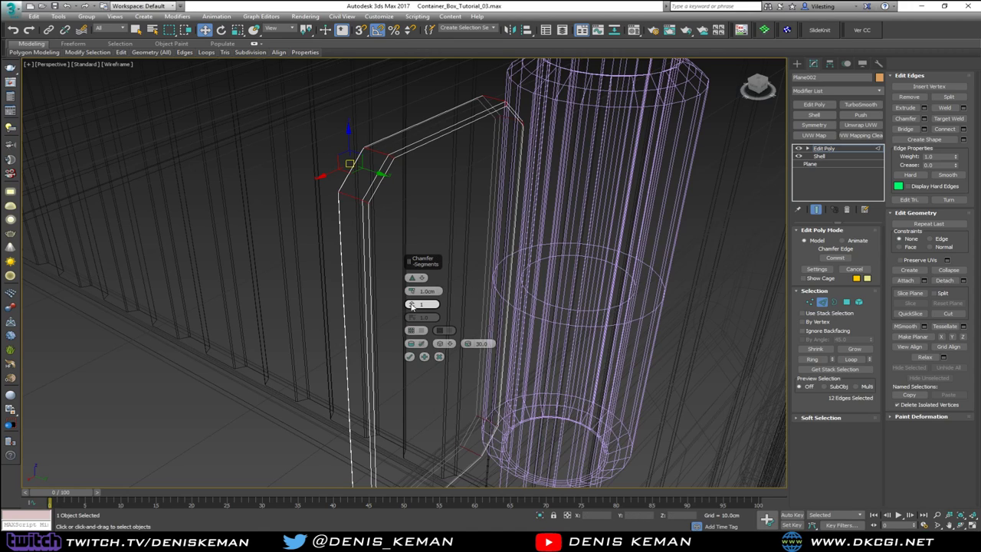
left_click_drag(411, 305, 411, 300)
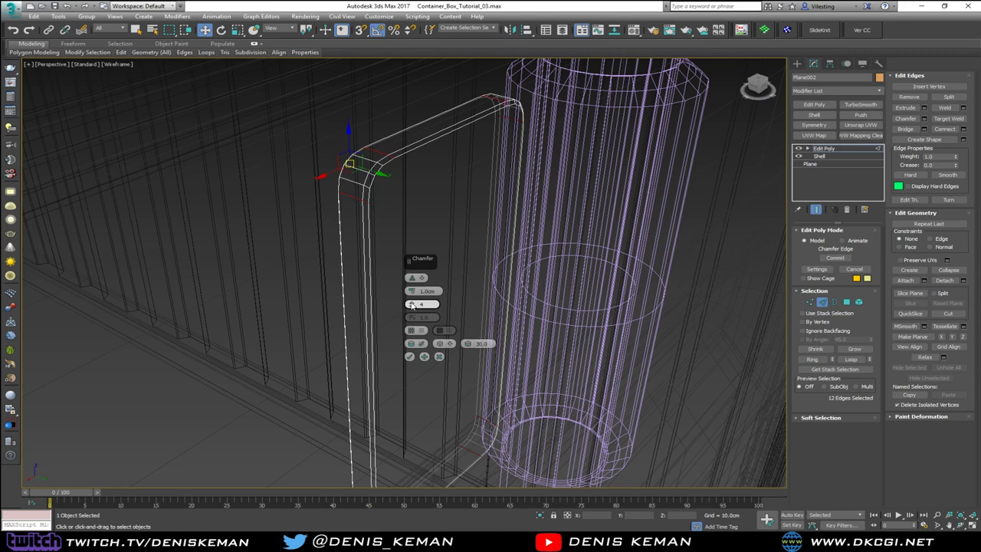
left_click(409, 356)
key("F3")
scroll(423, 227, "up", 4)
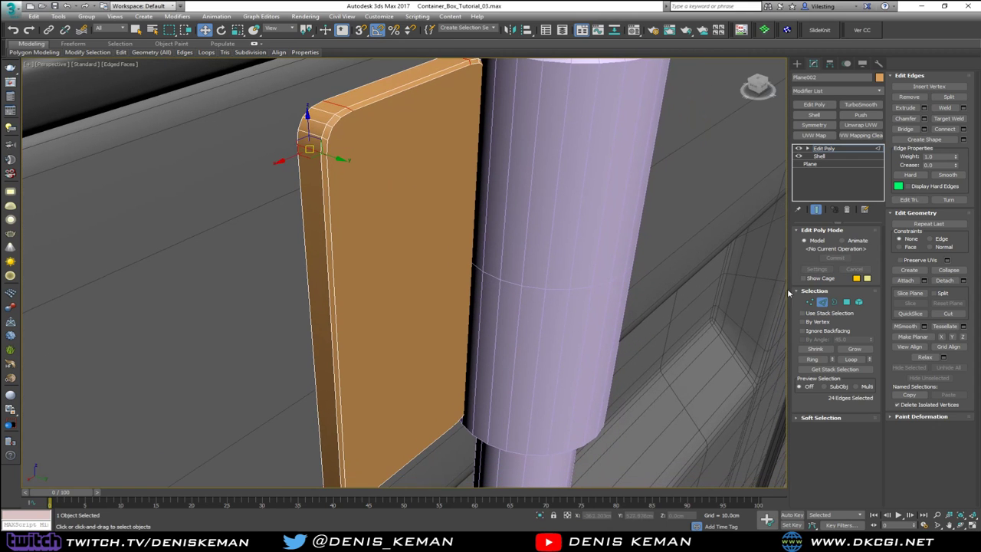
left_click(822, 301)
Set the object colour of the plate and the sleeve to the medium grey custom colour
key("F4")
scroll(567, 244, "down", 4)
mouse_move(547, 234)
middle_mouse_down()
mouse_move(462, 183)
mouse_move(457, 89)
mouse_move(527, 134)
mouse_move(544, 208)
mouse_move(508, 223)
middle_mouse_up()
scroll(418, 181, "up", 4)
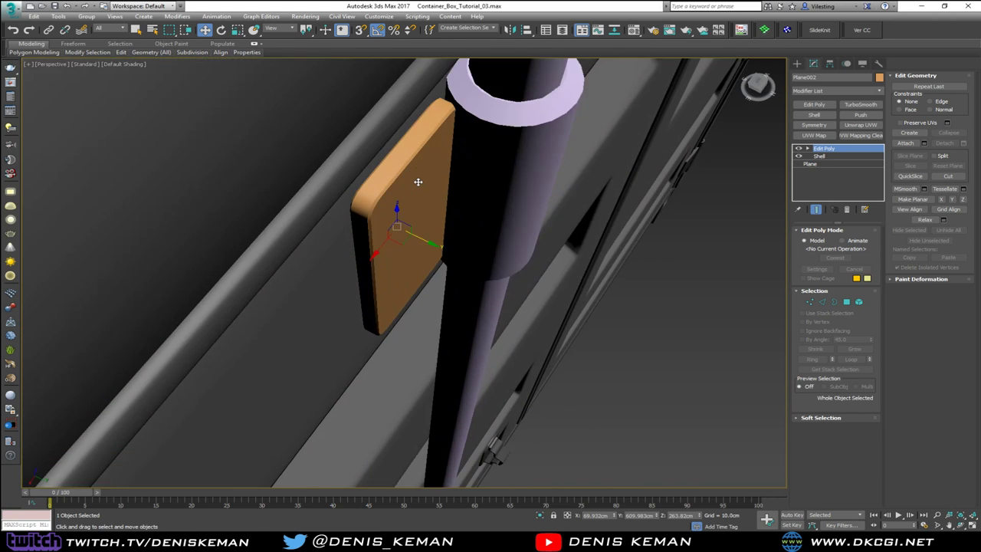
middle_click_drag(434, 166, 462, 227, "alt")
left_click(464, 227, "ctrl")
key("F4")
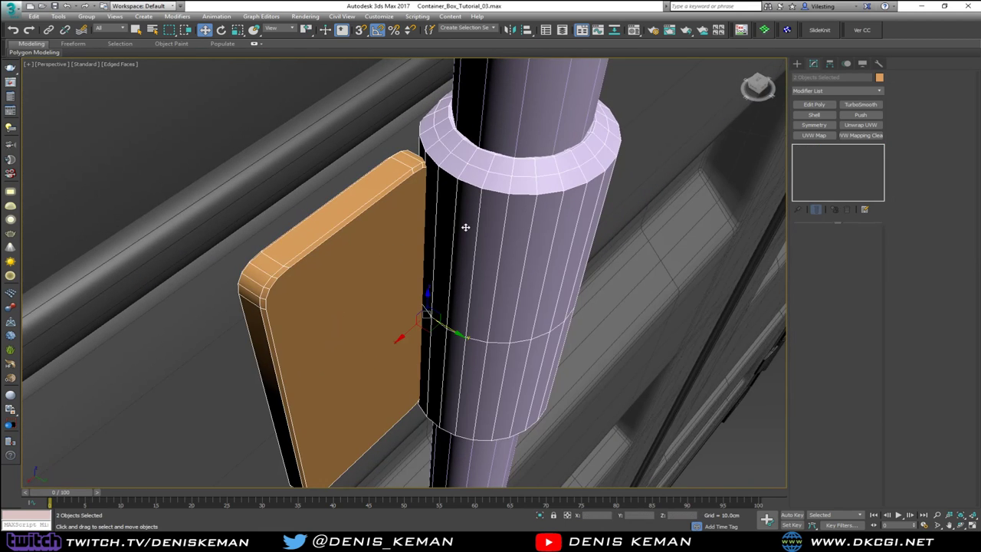
left_click(879, 78)
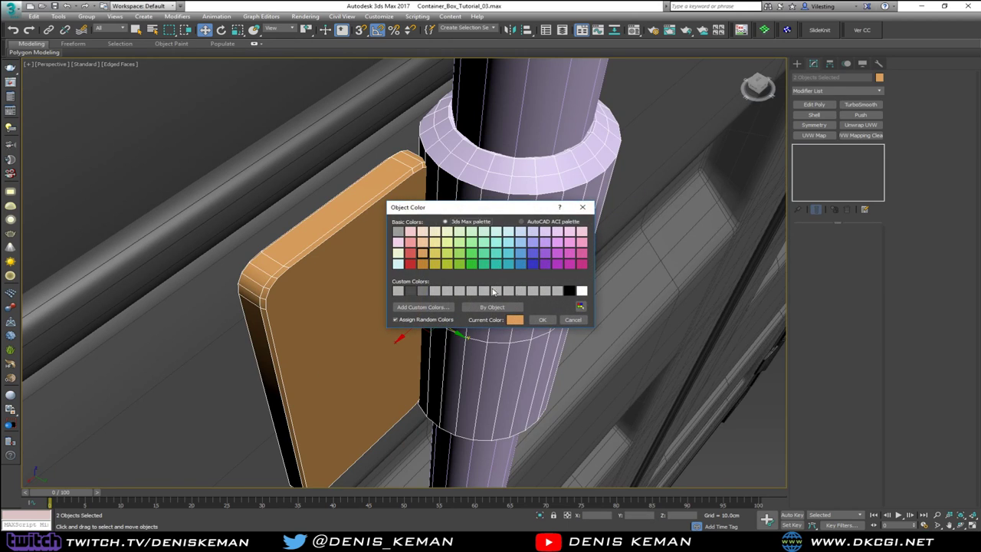
left_click(423, 290)
left_click(543, 319)
scroll(582, 307, "down", 10)
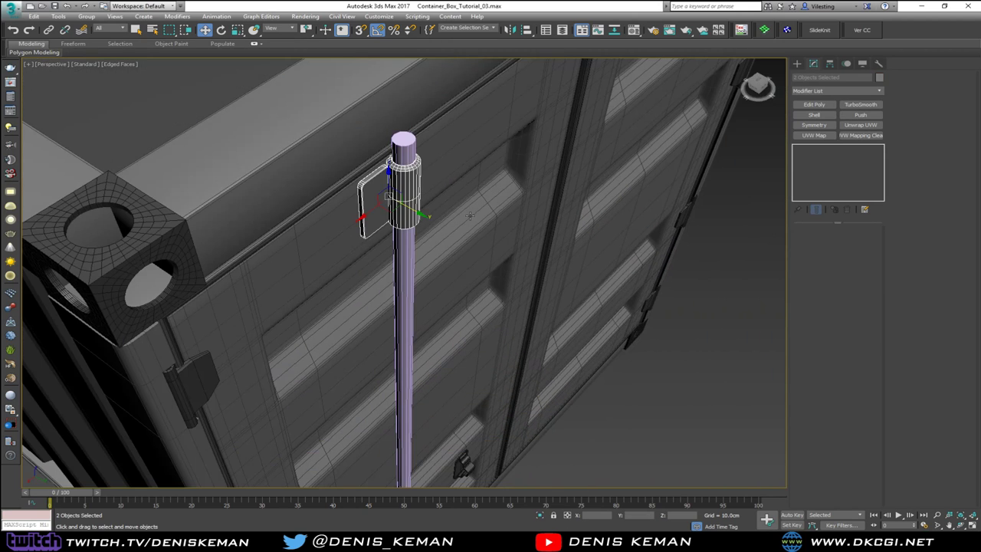
left_click(699, 412)
key("F4")
mouse_move(459, 230)
middle_mouse_down("alt")
mouse_move(416, 186)
mouse_move(447, 227)
middle_mouse_up("alt")
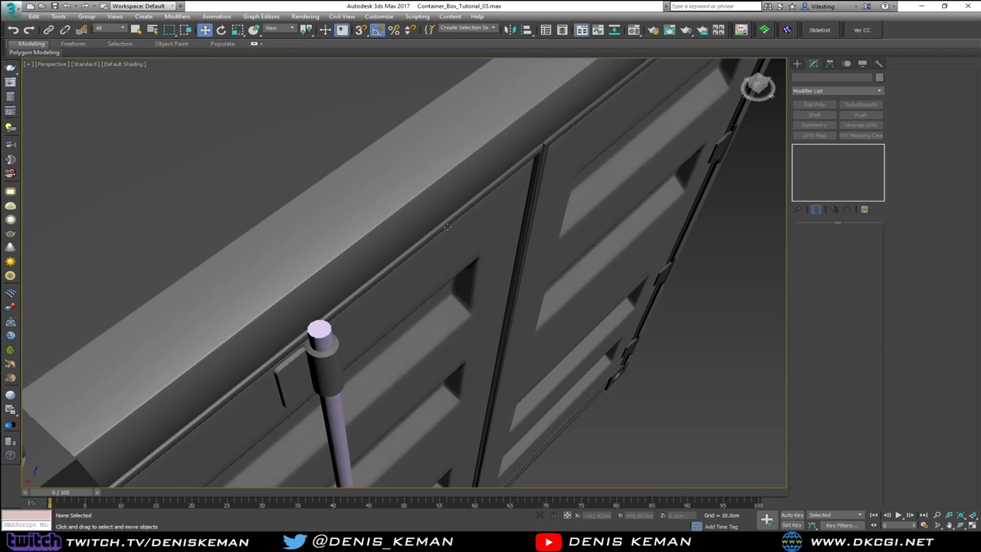
Set the object colour of the plate and the sleeve to the dark grey custom colour
left_click(288, 374)
key("z")
middle_click_drag(289, 376, 366, 179, "alt")
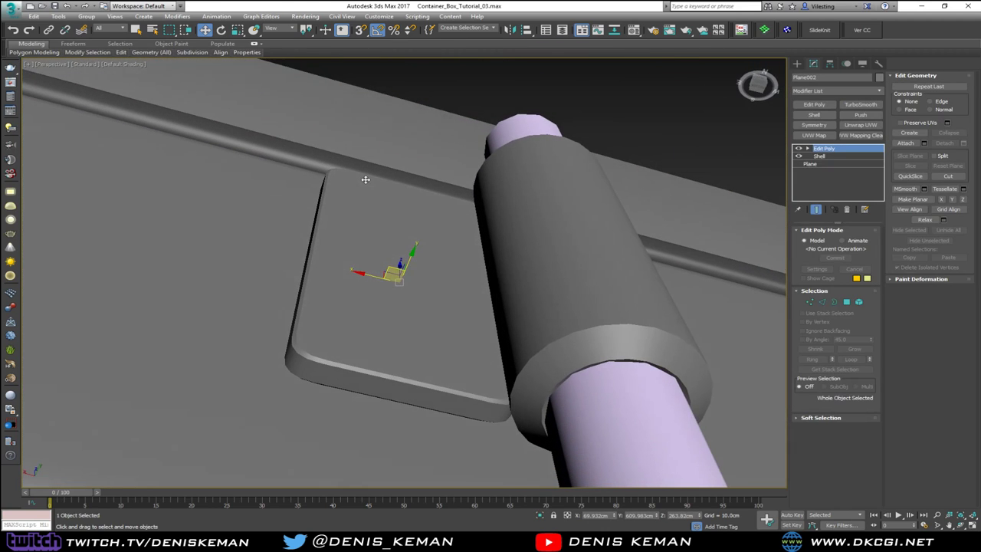
left_click(540, 210, "ctrl")
left_click(879, 79)
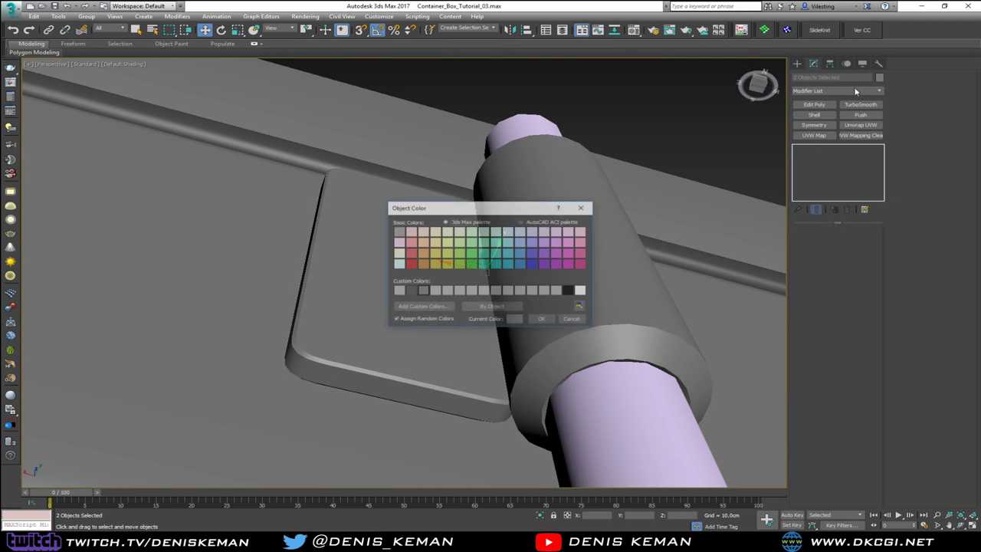
left_click(410, 291)
left_click(542, 319)
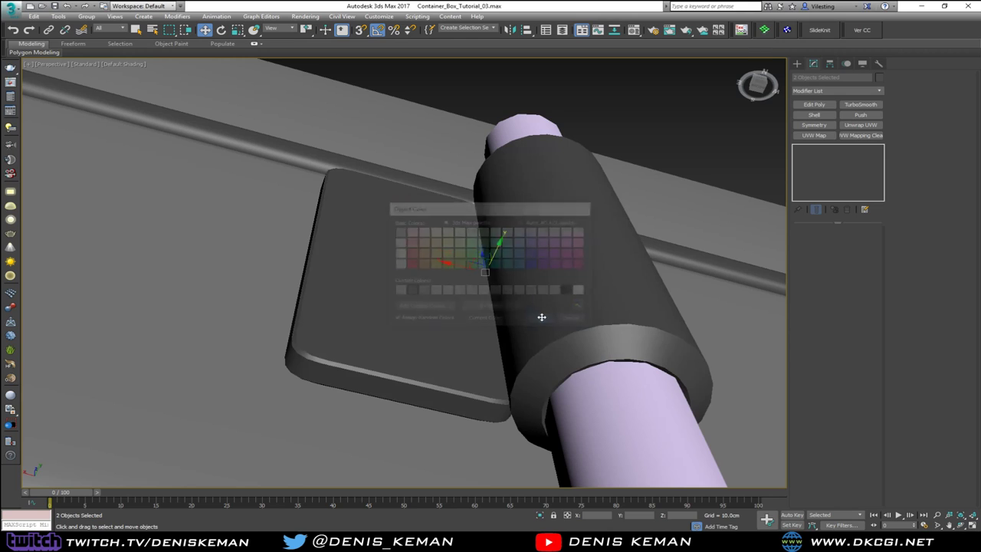
Move the plate about 0.4 cm along X so it sits further into the sleeve
key("F4")
left_click(446, 306)
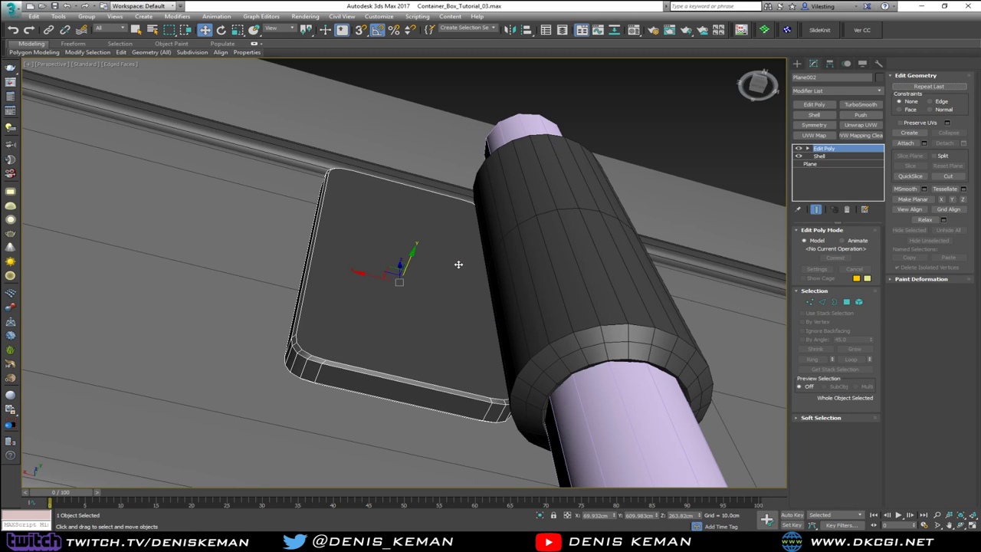
left_click_drag(373, 276, 378, 277)
key("F4")
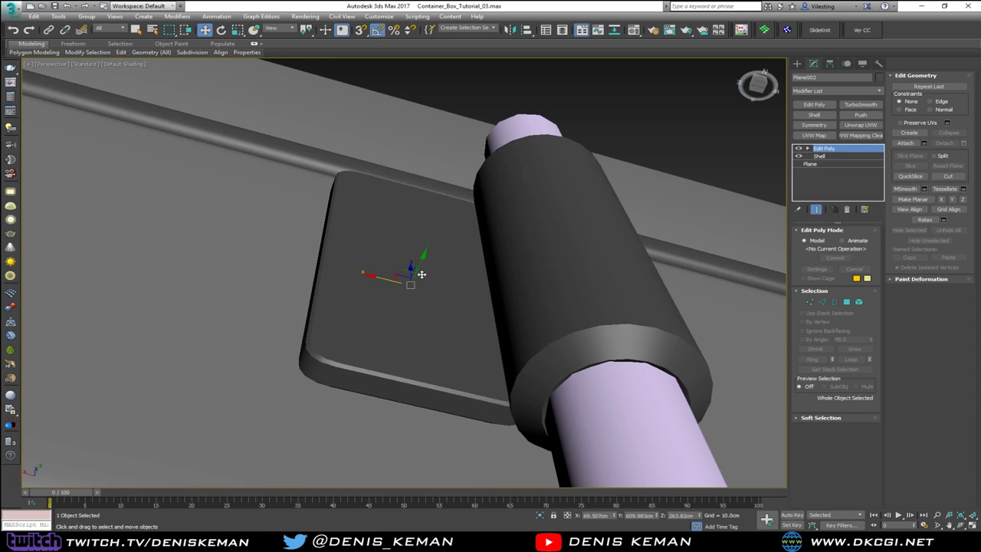
mouse_move(383, 275)
middle_mouse_down("alt")
mouse_move(464, 272)
mouse_move(467, 246)
mouse_move(451, 313)
mouse_move(396, 344)
mouse_move(404, 358)
mouse_move(455, 199)
mouse_move(431, 132)
mouse_move(458, 232)
middle_mouse_up("alt")
scroll(455, 199, "down", 5)
scroll(461, 186, "up", 4)
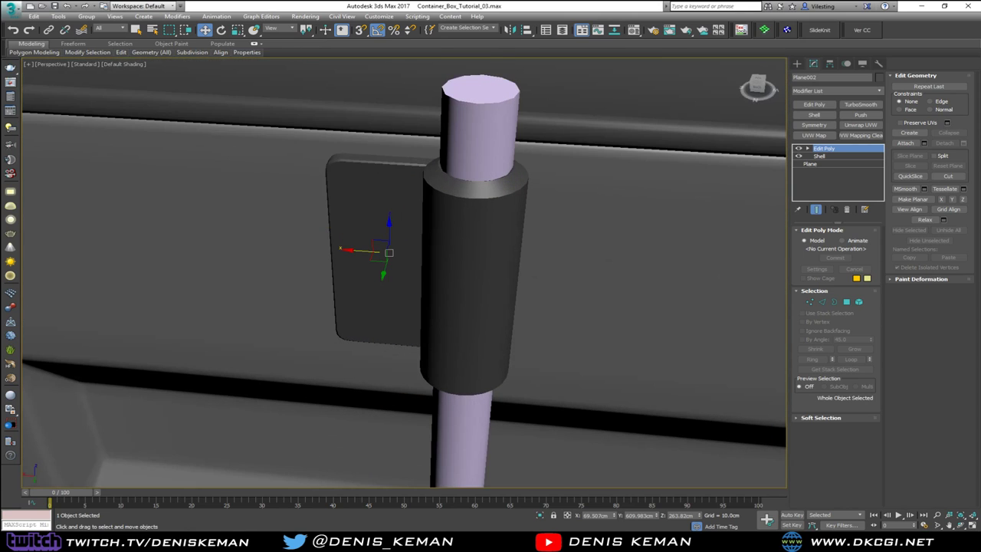
Check the fitting in the reference photo and place one copy of the sleeve and plate at the bar's lower end
left_click_drag(0, 116, 333, 115)
scroll(282, 193, "up", 5)
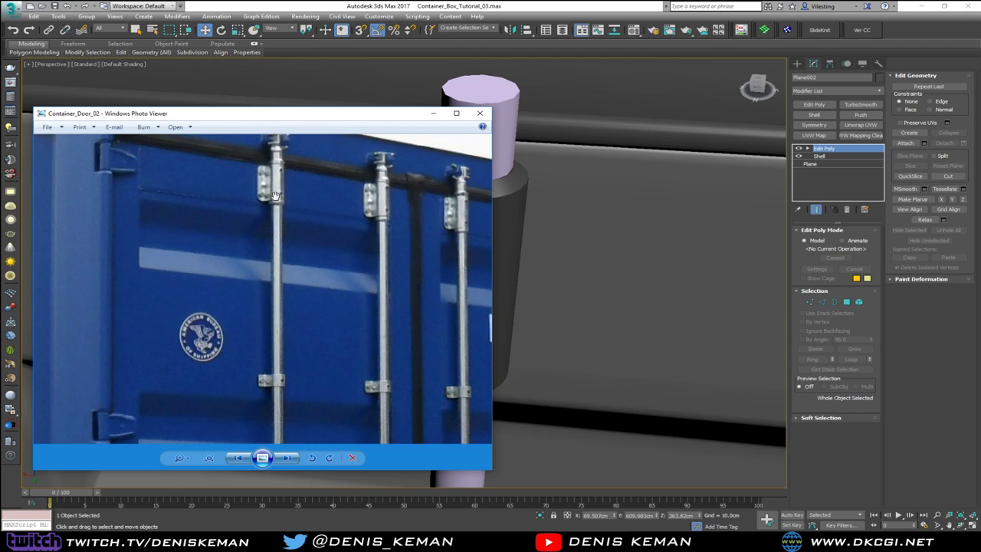
key("alt+Tab")
middle_click_drag(381, 233, 399, 165)
scroll(384, 163, "down", 7)
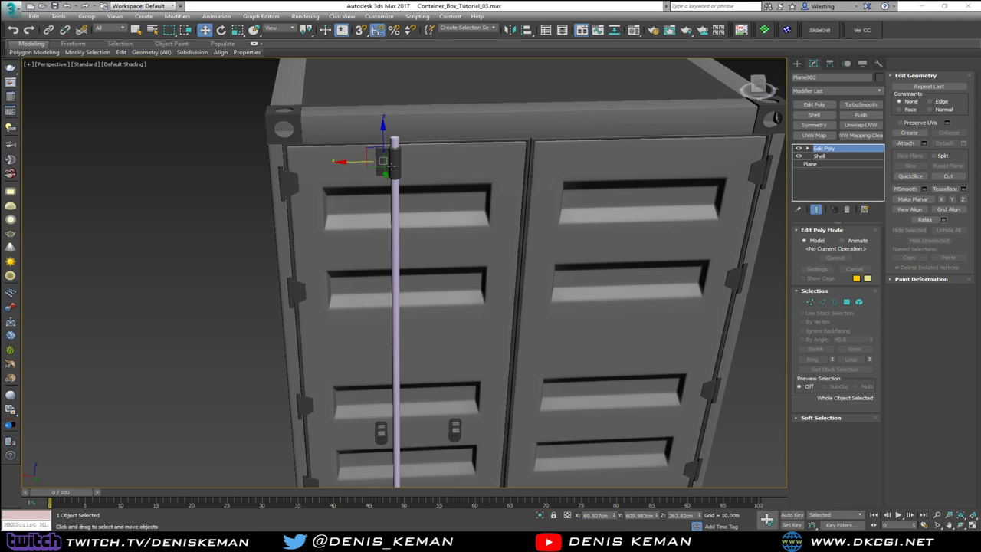
scroll(391, 164, "up", 5)
key("F3")
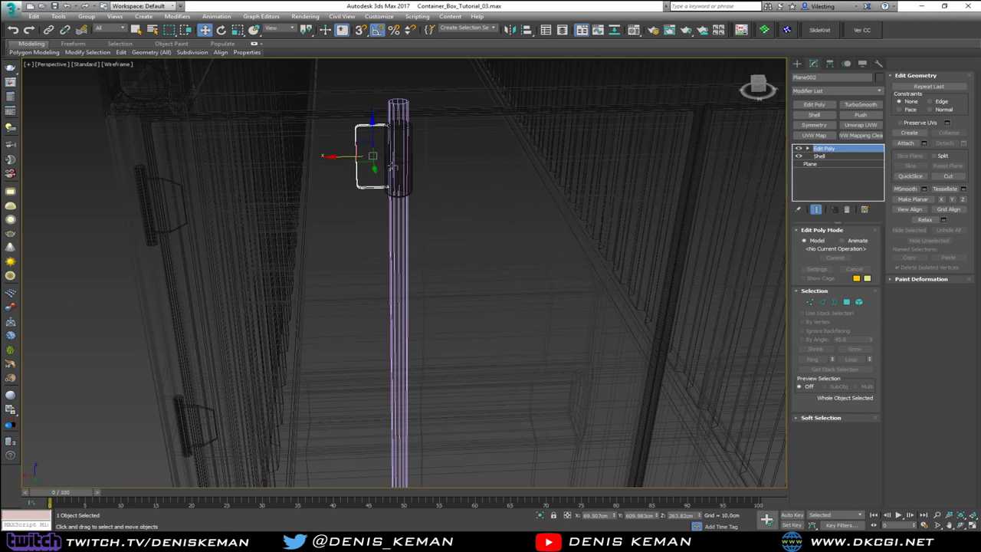
left_click(411, 163, "ctrl")
key("F3")
scroll(372, 96, "down", 5)
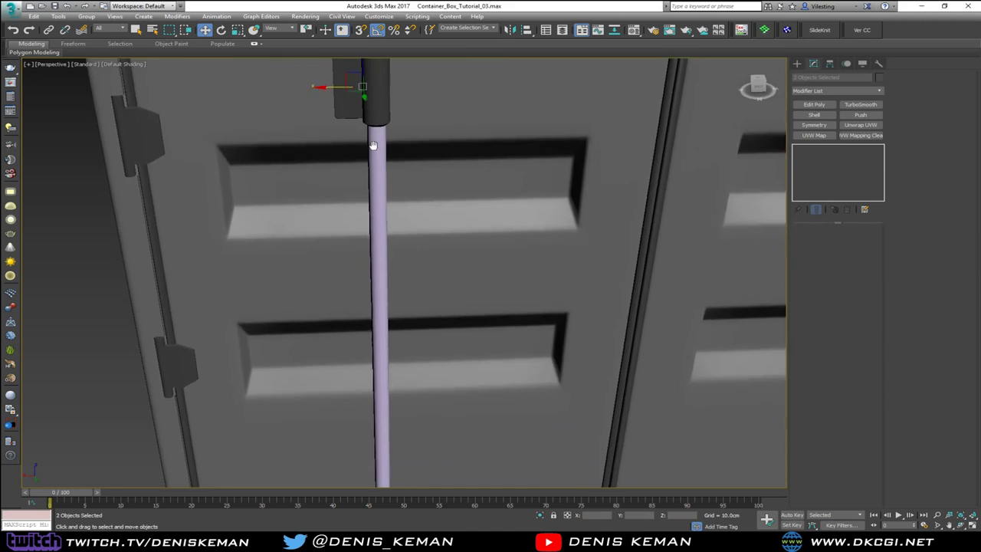
left_click_drag(371, 96, 374, 334)
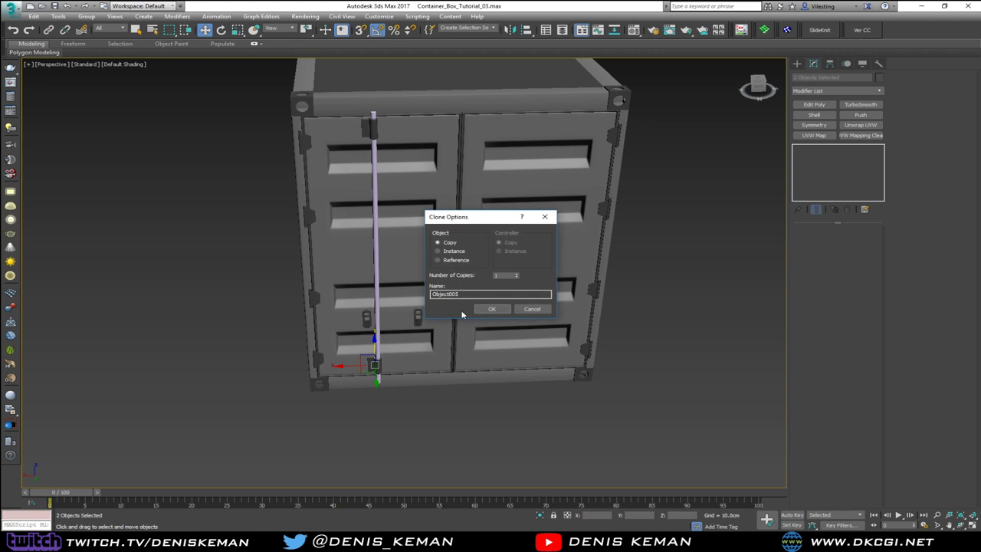
left_click(488, 307)
Delete the TurboSmooth modifier from the copied sleeve at the bar's lower end
key("z")
mouse_move(437, 322)
middle_mouse_down("alt")
mouse_move(453, 252)
mouse_move(445, 221)
mouse_move(432, 222)
middle_mouse_up("alt")
mouse_move(415, 224)
middle_mouse_down("alt")
mouse_move(468, 322)
mouse_move(431, 236)
mouse_move(437, 292)
middle_mouse_up("alt")
scroll(437, 293, "down", 3)
key("F4")
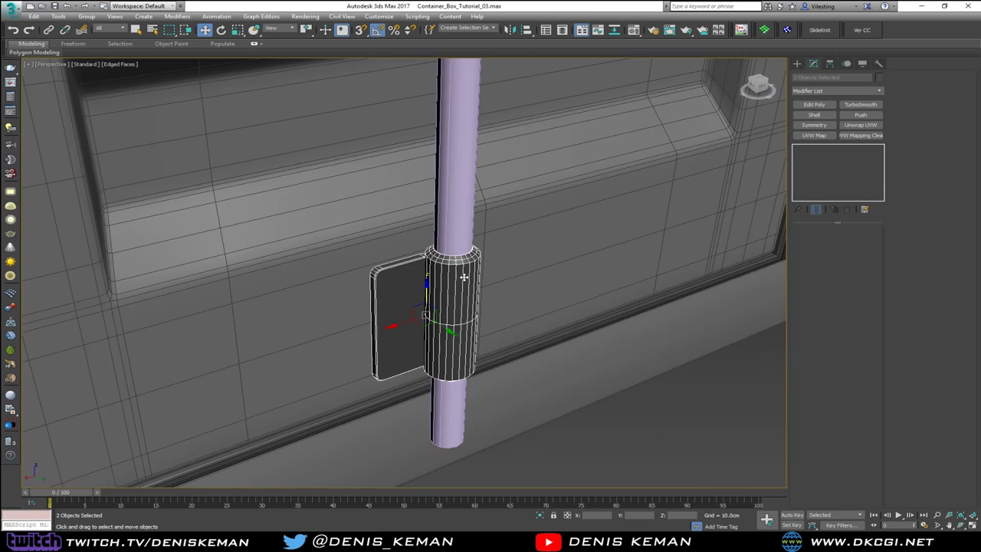
left_click(463, 278)
left_click(799, 149)
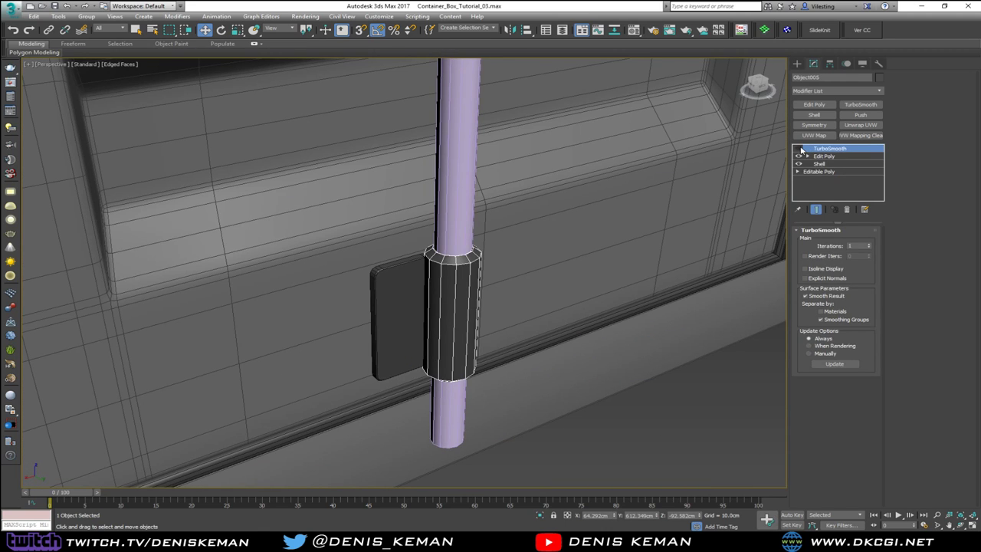
left_click(847, 209)
Delete the TurboSmooth modifier from the original sleeve at the bar's upper end
middle_click_drag(433, 157, 424, 287)
scroll(425, 286, "down", 5)
middle_click_drag(421, 132, 411, 204)
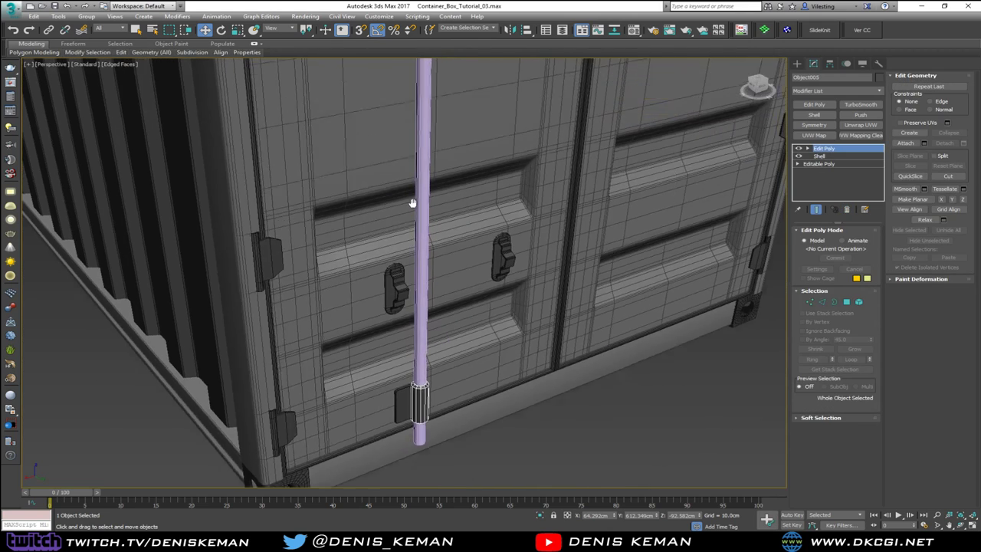
scroll(411, 203, "down", 2)
middle_click_drag(401, 67, 409, 222)
scroll(409, 222, "up", 3)
left_click(414, 228)
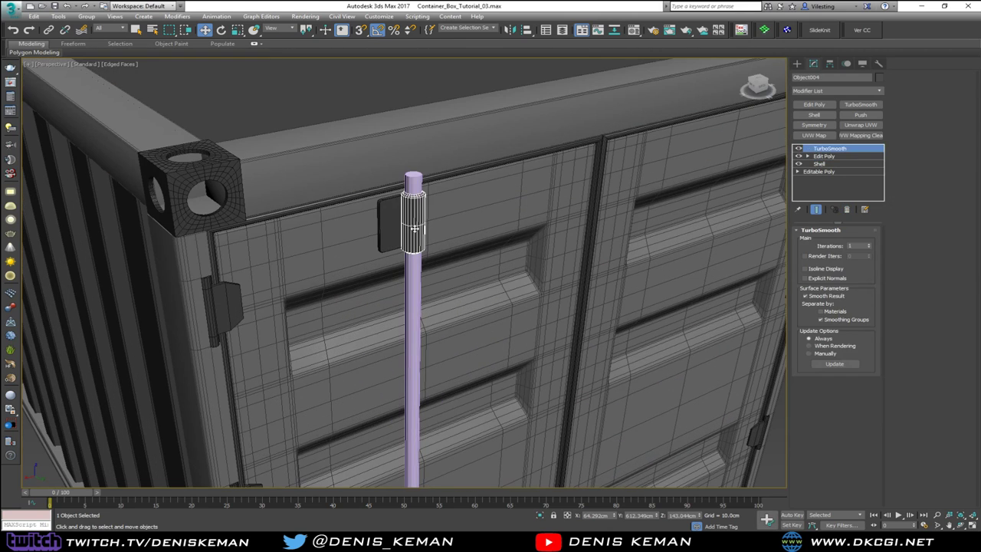
left_click(847, 210)
Examine the bar on the container door and the placement of the intermediate brackets in the Container_Door_02 reference photo
scroll(508, 190, "up", 3)
middle_click_drag(508, 190, 429, 133)
scroll(429, 133, "down", 5)
key("F4")
middle_click_drag(451, 199, 402, 107)
scroll(401, 108, "down", 5)
left_click(587, 363)
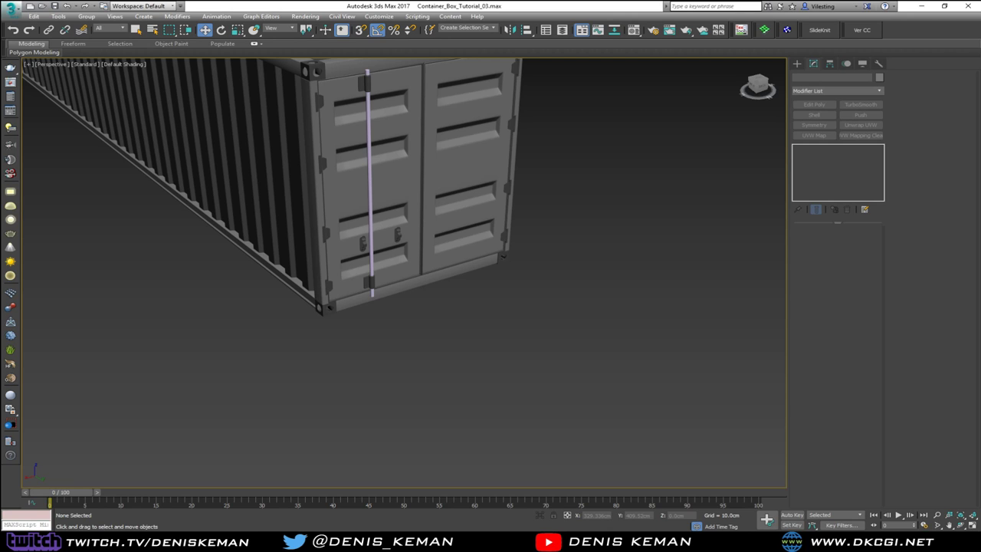
middle_click_drag(350, 189, 350, 233, "alt")
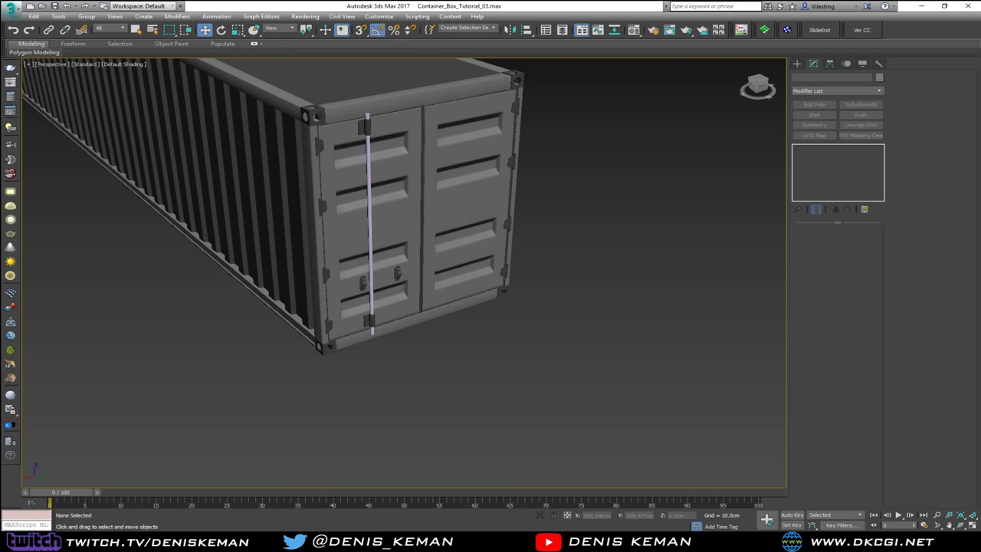
left_click_drag(0, 94, 300, 93)
scroll(307, 279, "down", 6)
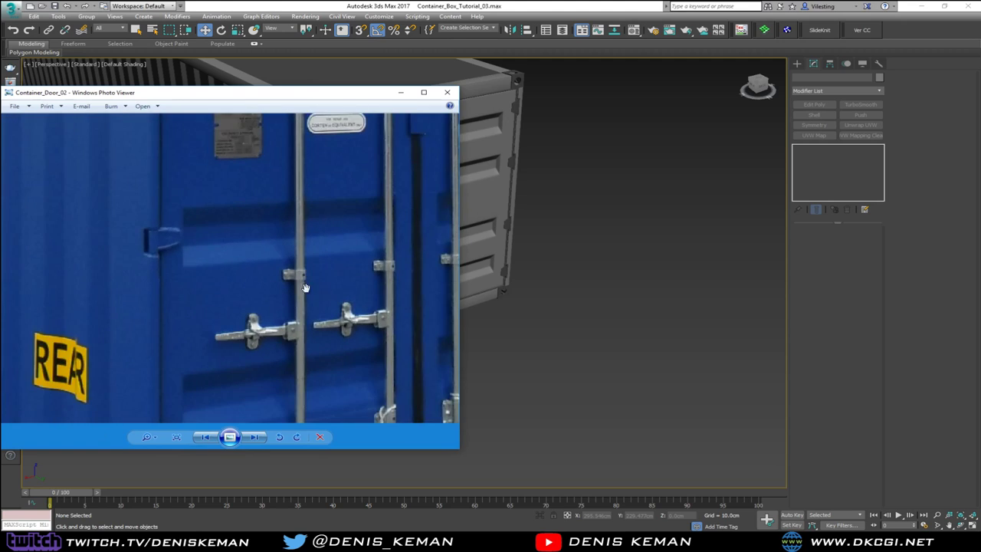
left_click_drag(308, 400, 312, 345)
scroll(305, 243, "up", 2)
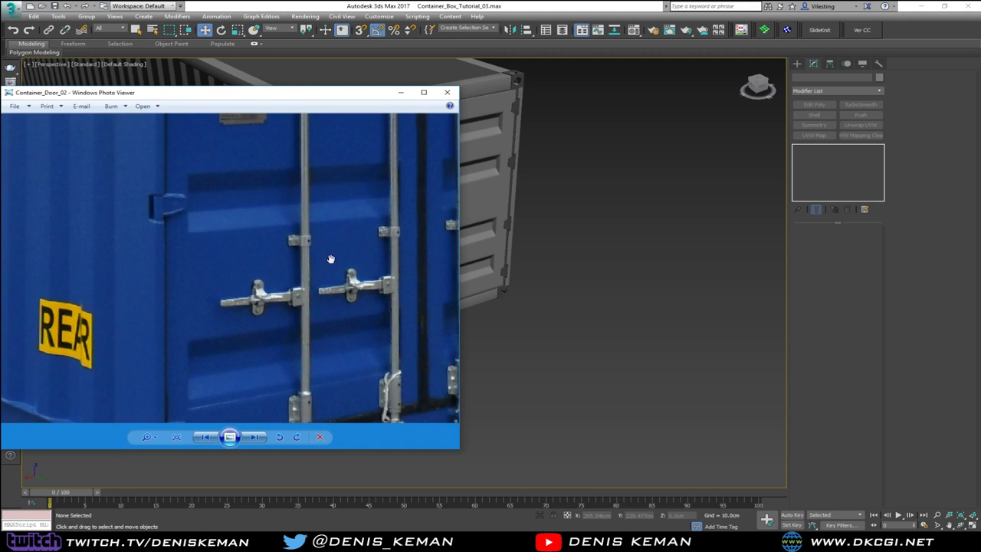
left_click_drag(308, 97, 0, 99)
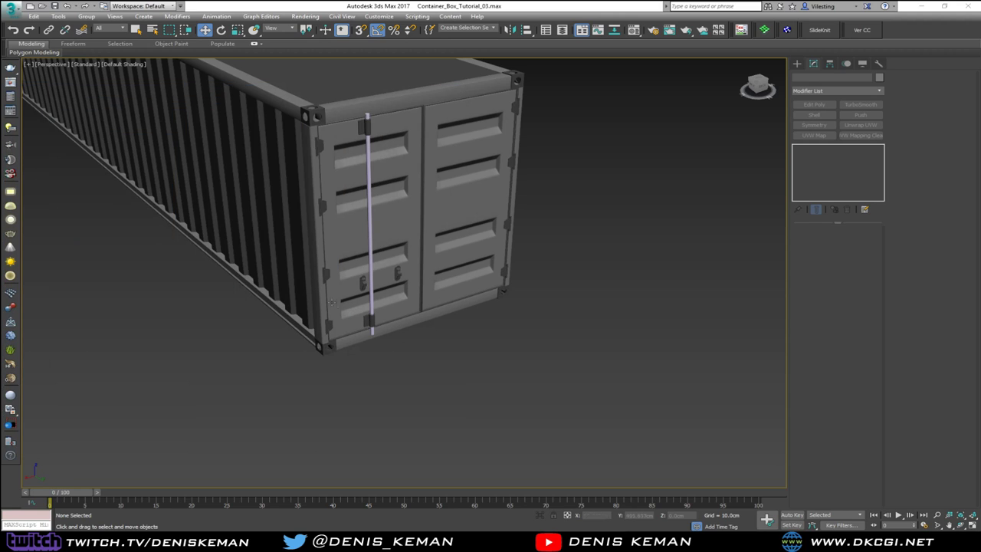
Copy the lower sleeve and its mounting plate up the bar to just above the recess over the two handle brackets
scroll(403, 311, "up", 4)
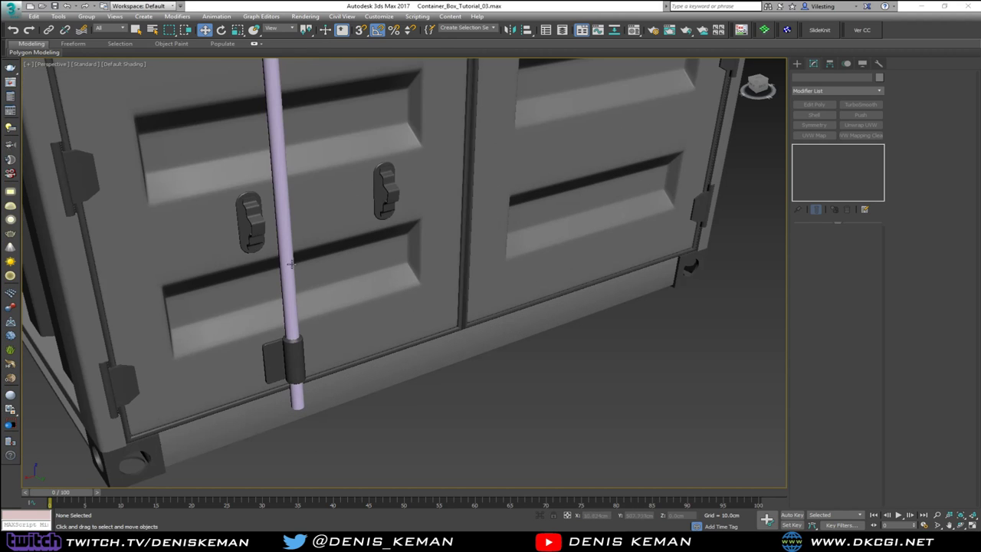
middle_click_drag(292, 260, 329, 340)
scroll(328, 342, "down", 2)
left_click(325, 408)
key("F4")
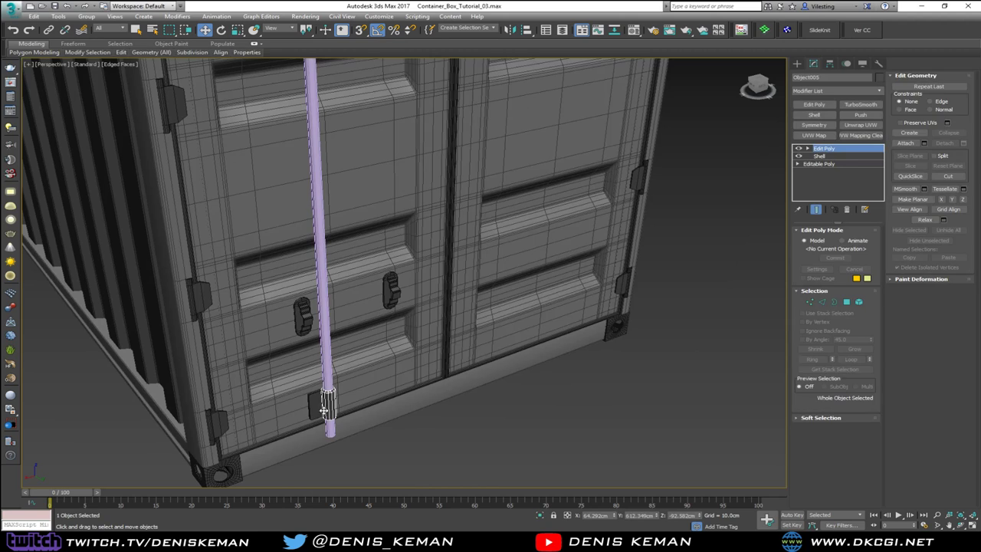
left_click(314, 410, "ctrl")
left_click_drag(319, 386, 295, 197, "shift")
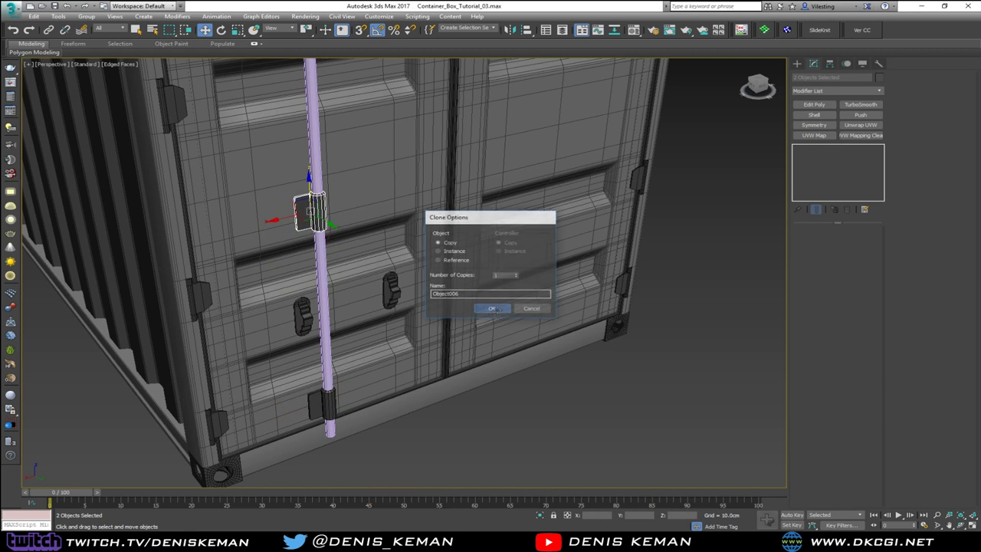
left_click(495, 308)
Scale the copied sleeve and plate vertically to about 33% to form a short intermediate bracket
key("z")
key("r")
left_click_drag(399, 239, 395, 294)
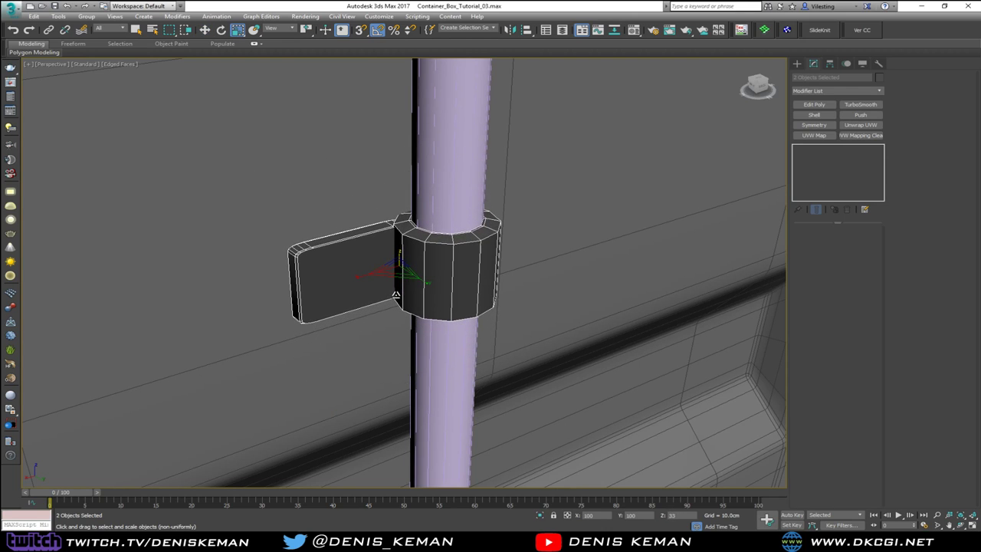
Copy the short bracket up the bar to the gap between the two upper door recesses
key("f")
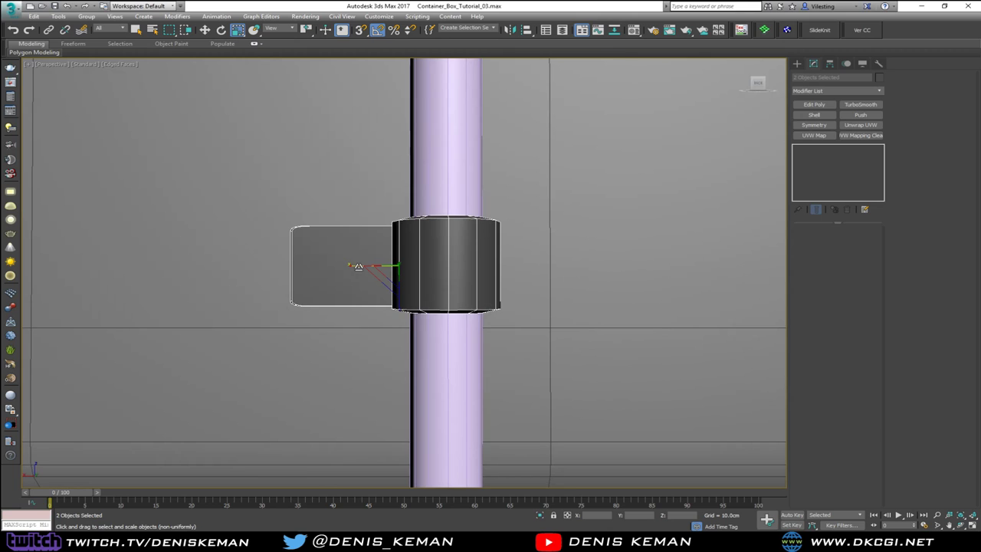
scroll(357, 221, "down", 10)
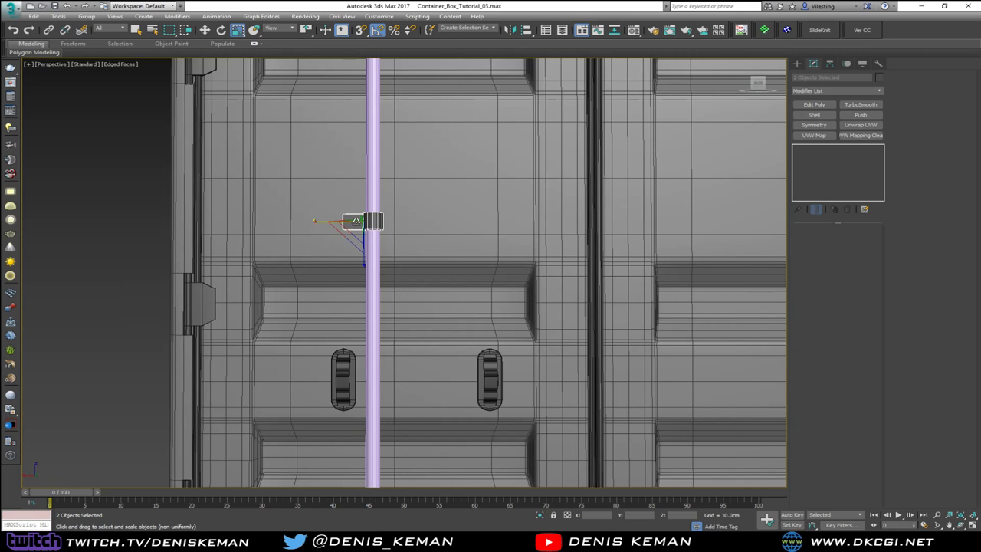
key("w")
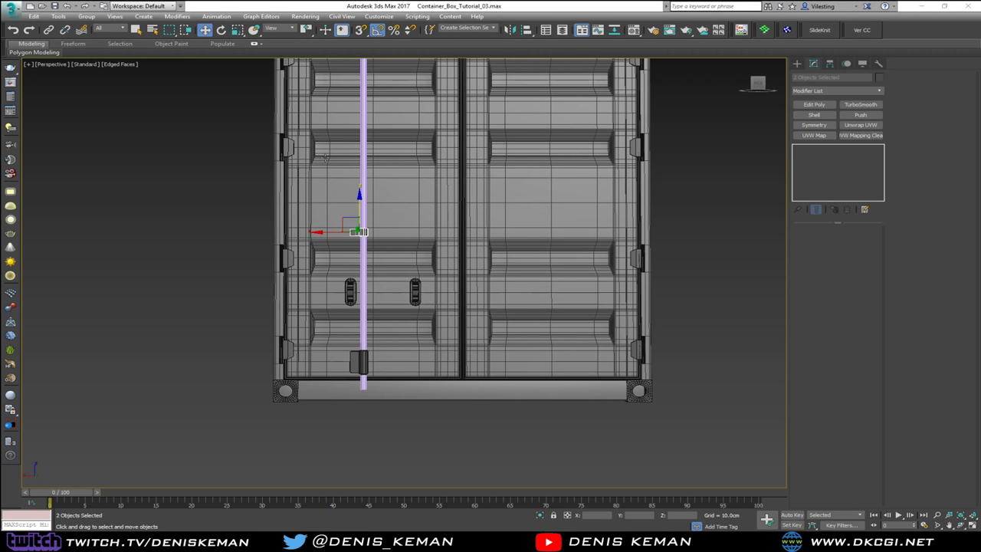
middle_click_drag(326, 156, 330, 270)
left_click_drag(360, 324, 360, 212)
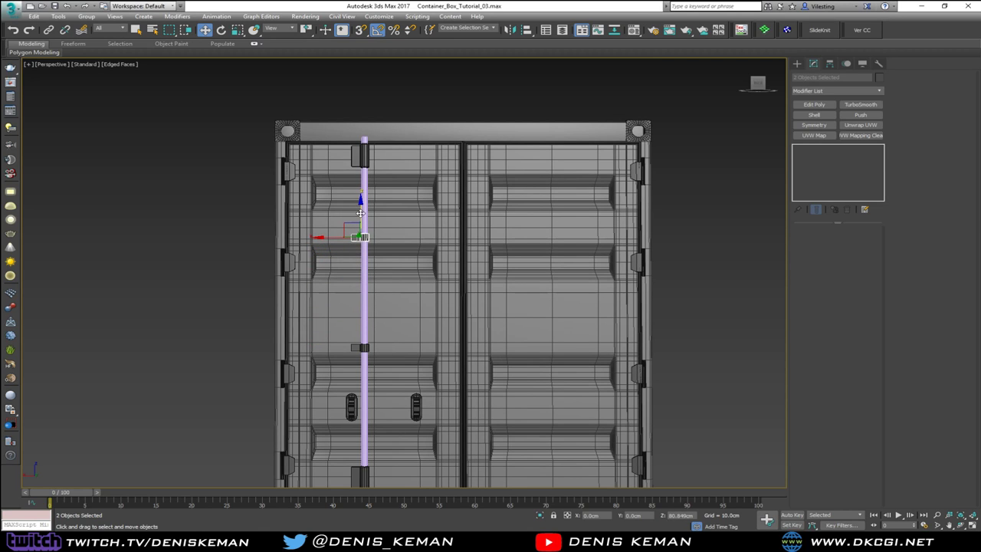
left_click(482, 307)
Change the vertical bar's object color to the custom dark grey
scroll(366, 227, "up", 5)
left_click(371, 230)
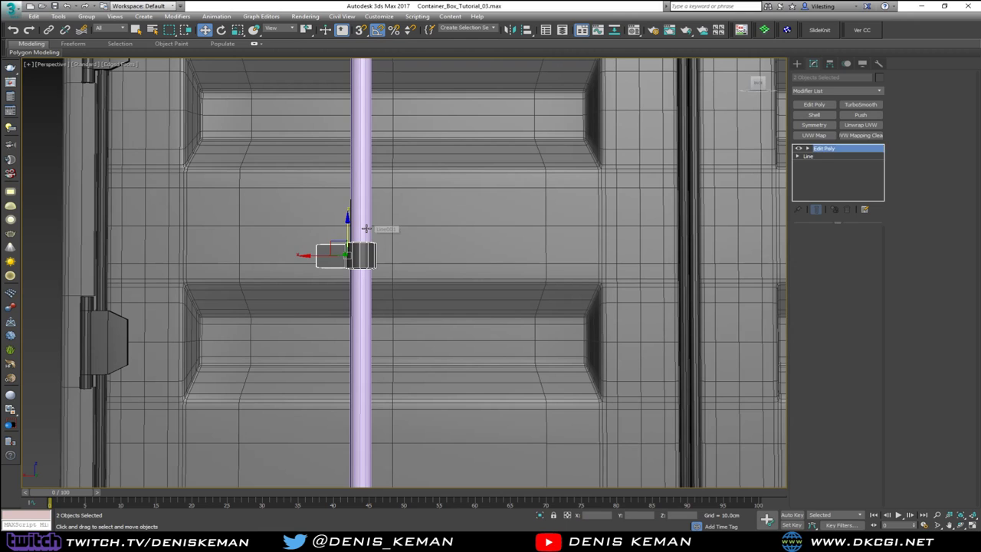
left_click(879, 78)
left_click(422, 290)
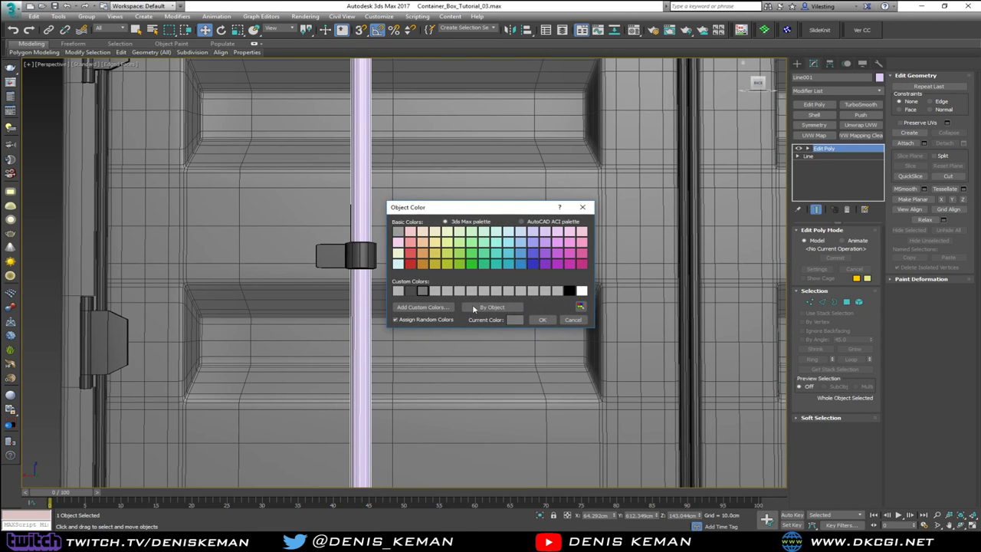
left_click(538, 321)
key("F4")
scroll(431, 247, "down", 5)
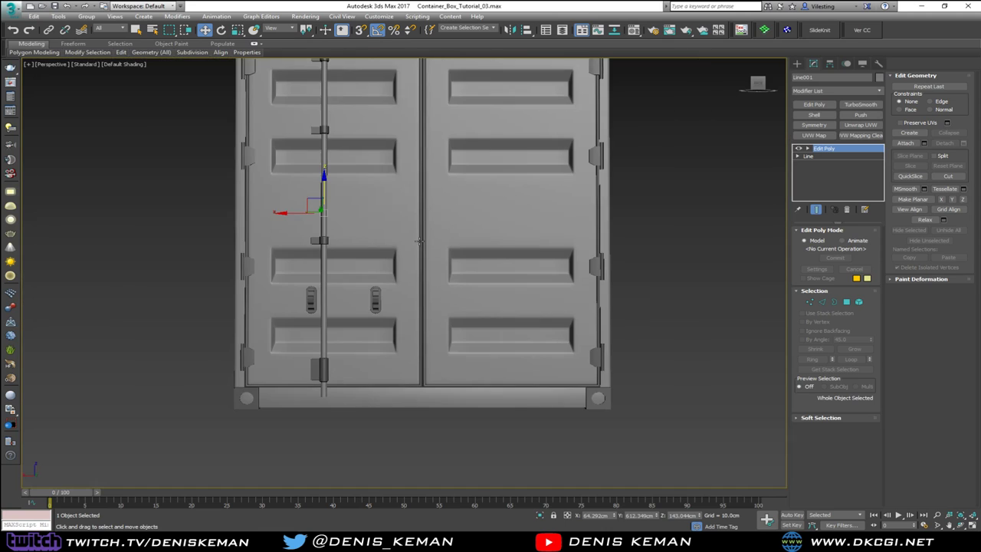
middle_click_drag(431, 246, 513, 387, "alt")
left_click(512, 388)
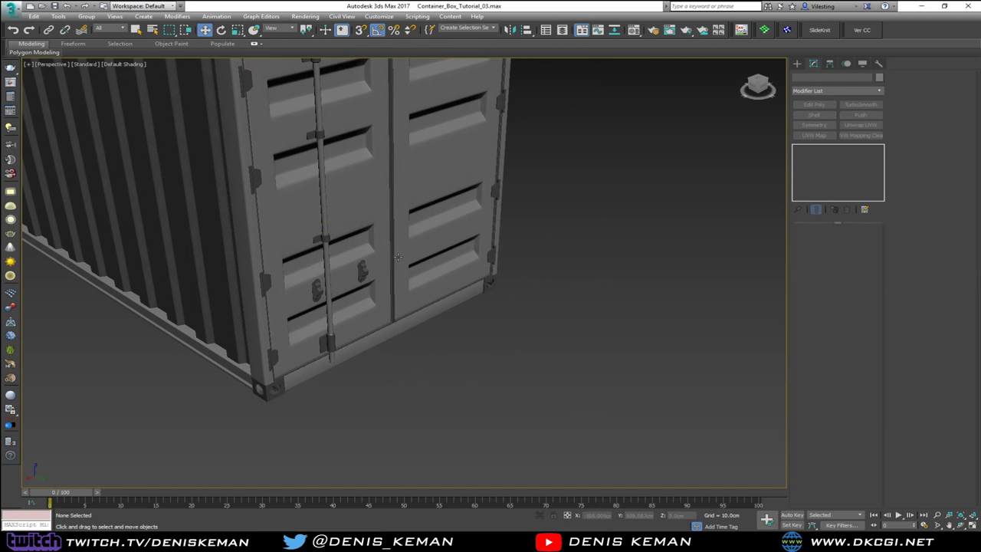
mouse_move(397, 258)
middle_mouse_down()
mouse_move(449, 350)
mouse_move(388, 260)
mouse_move(298, 257)
mouse_move(390, 252)
middle_mouse_up()
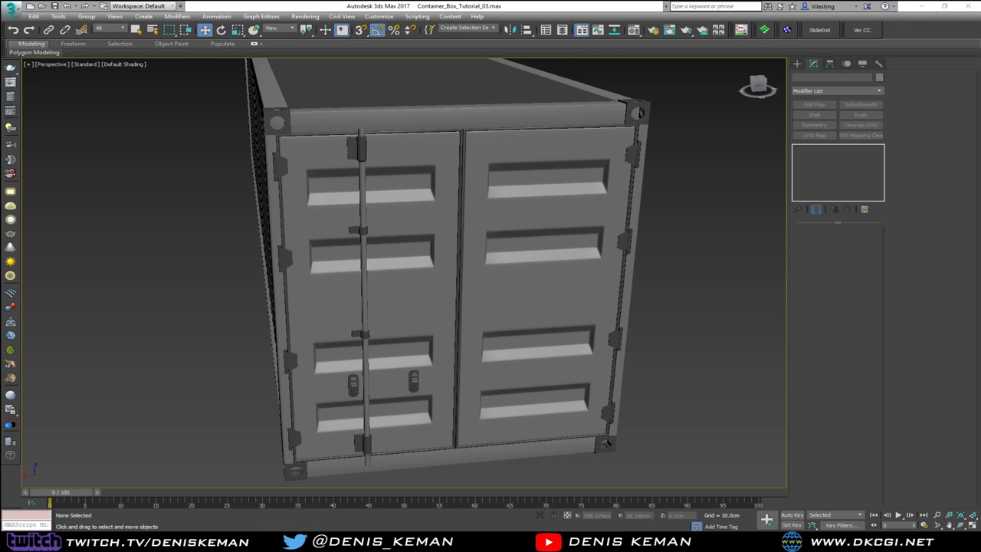
middle_click_drag(383, 385, 385, 293)
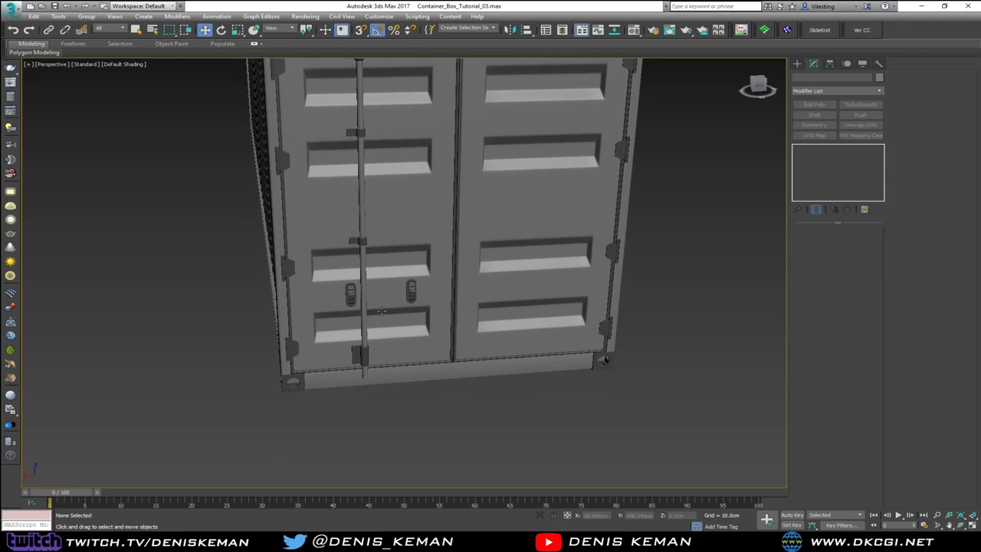
key("alt+w")
middle_click_drag(559, 158, 565, 199)
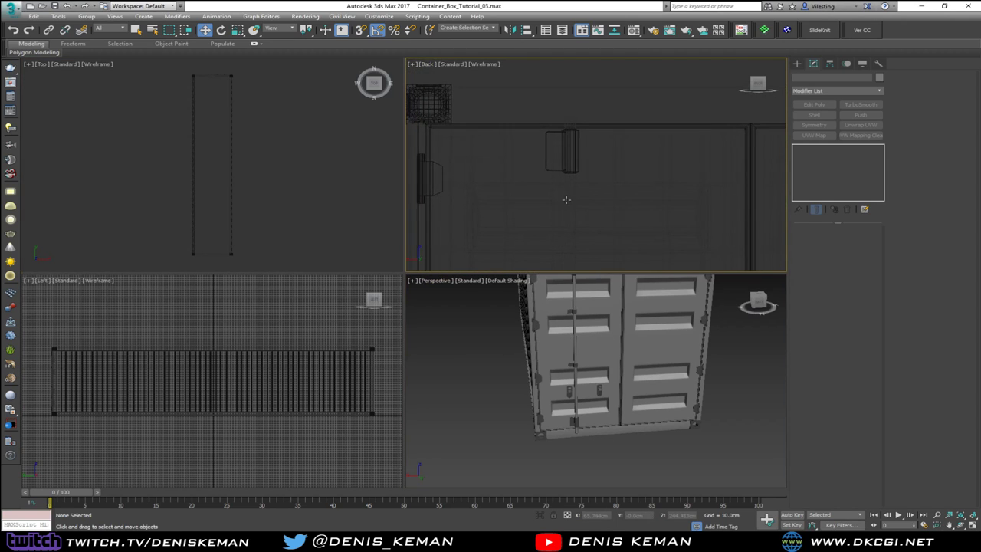
key("alt+w")
middle_click_drag(355, 173, 366, 194)
scroll(365, 195, "up", 3)
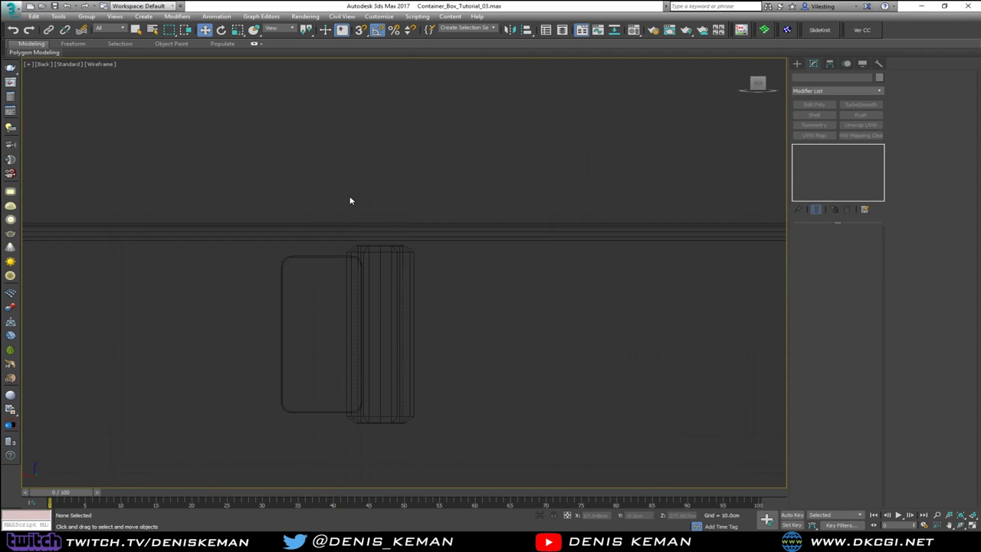
right_click(365, 152)
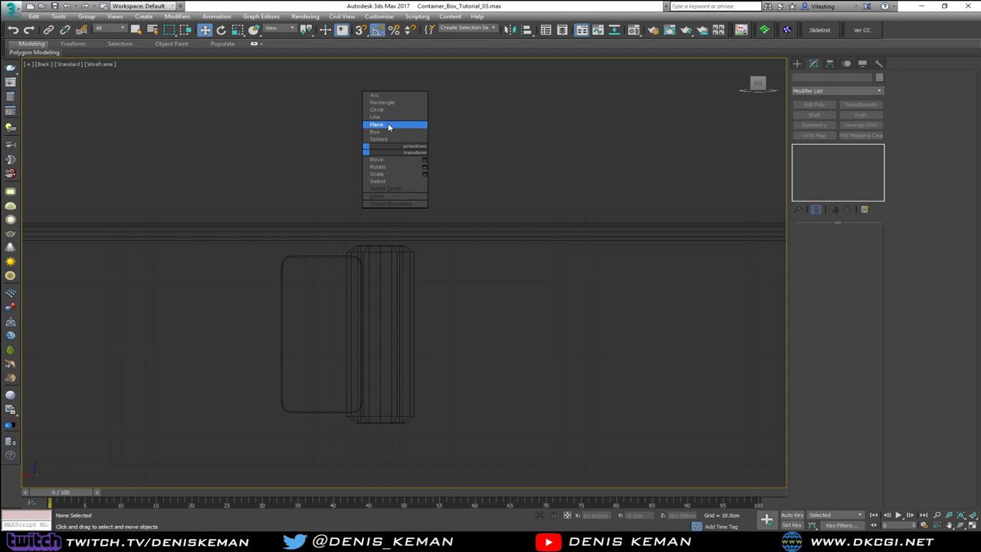
left_click(467, 151)
key("alt+w")
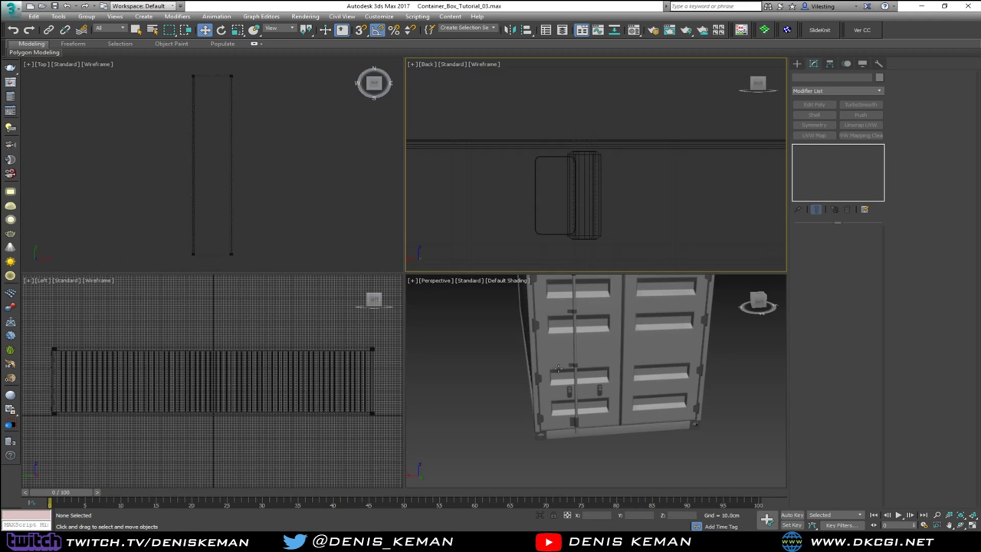
middle_click(536, 322)
key("alt+w")
Add an edge loop around the bar's upper tip, just above the upper sleeve
middle_click_drag(482, 219, 527, 387)
scroll(408, 230, "up", 5)
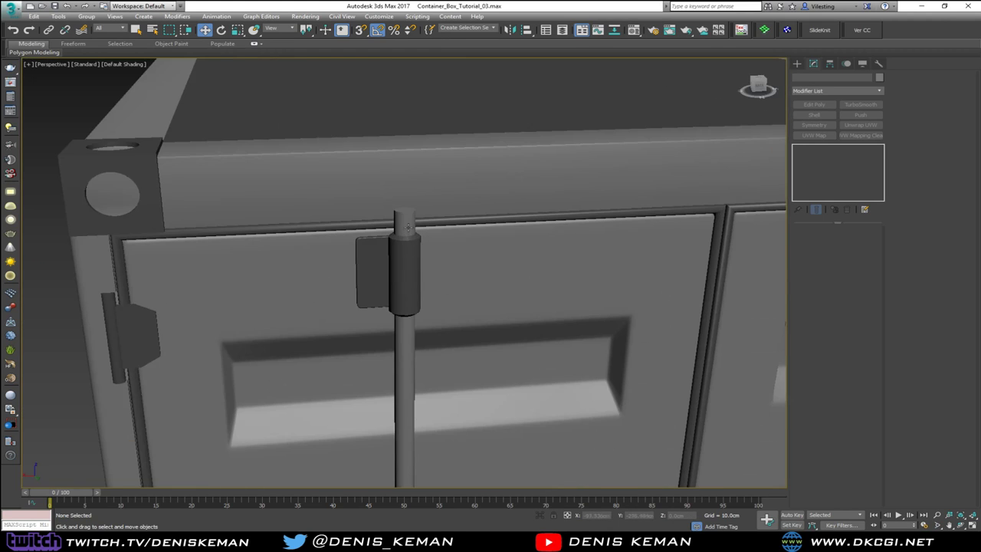
left_click(406, 227)
scroll(408, 227, "up", 3)
key("F4")
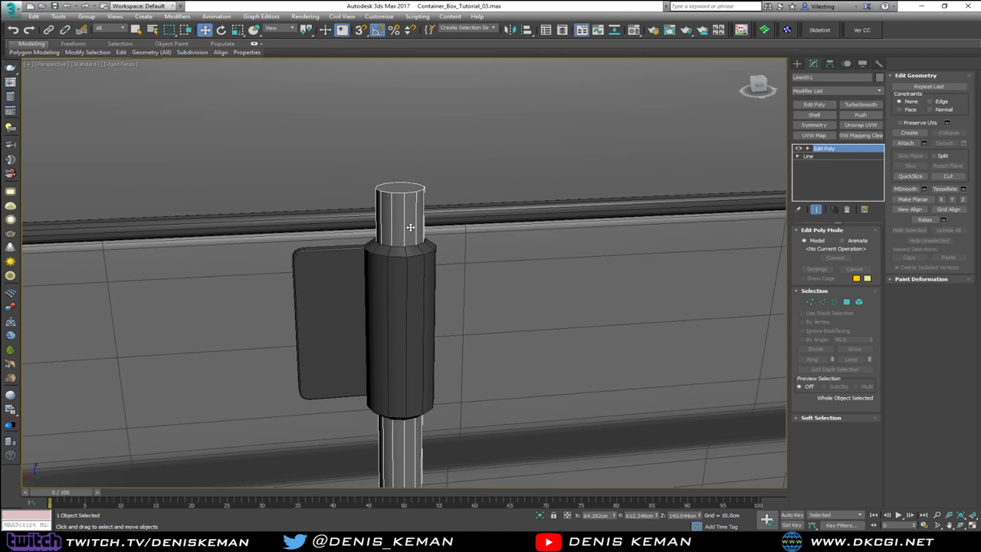
key("2")
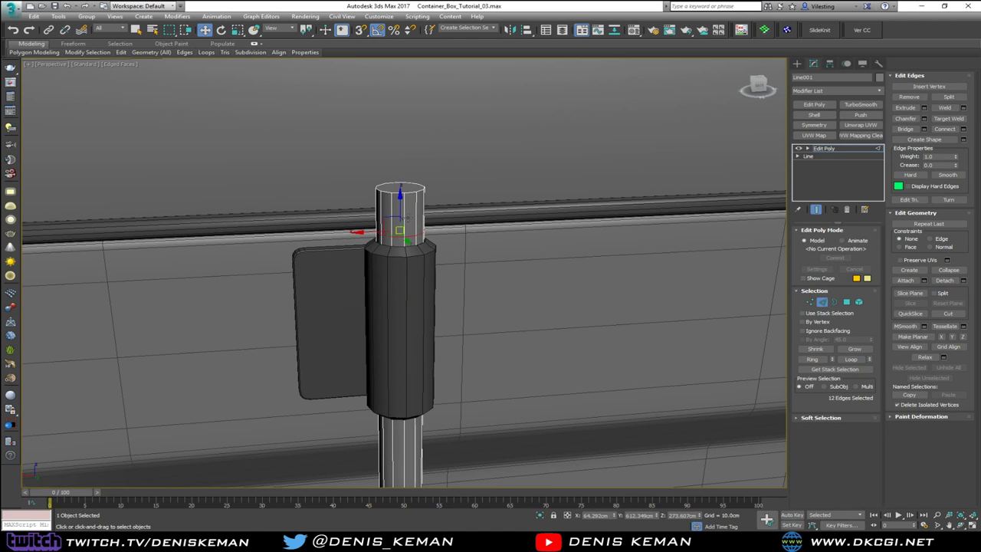
left_click(405, 217)
key("alt+r")
Detach the bar tip's side polygons and top cap above the edge loop as a clone
left_click(846, 301)
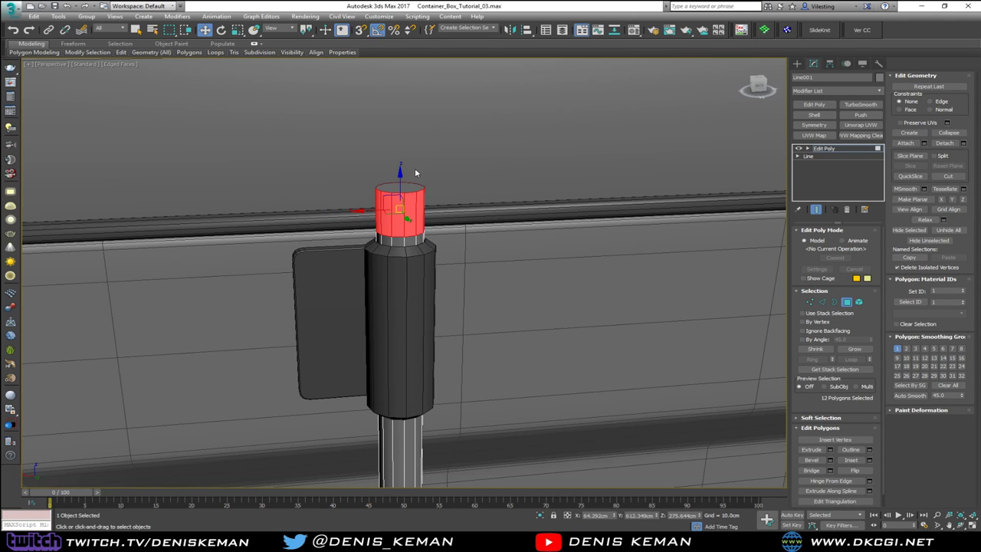
left_click(403, 185, "ctrl")
left_click(944, 144)
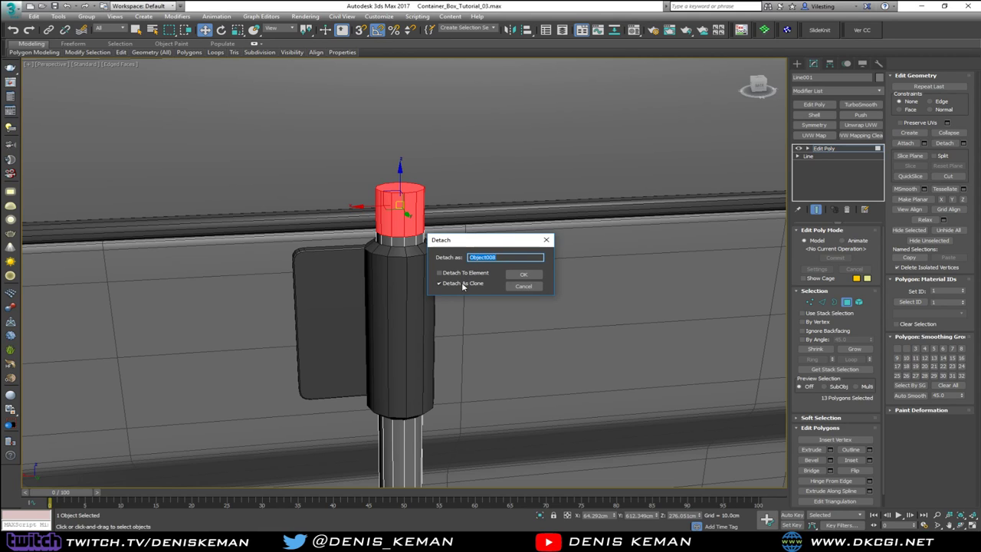
left_click(521, 274)
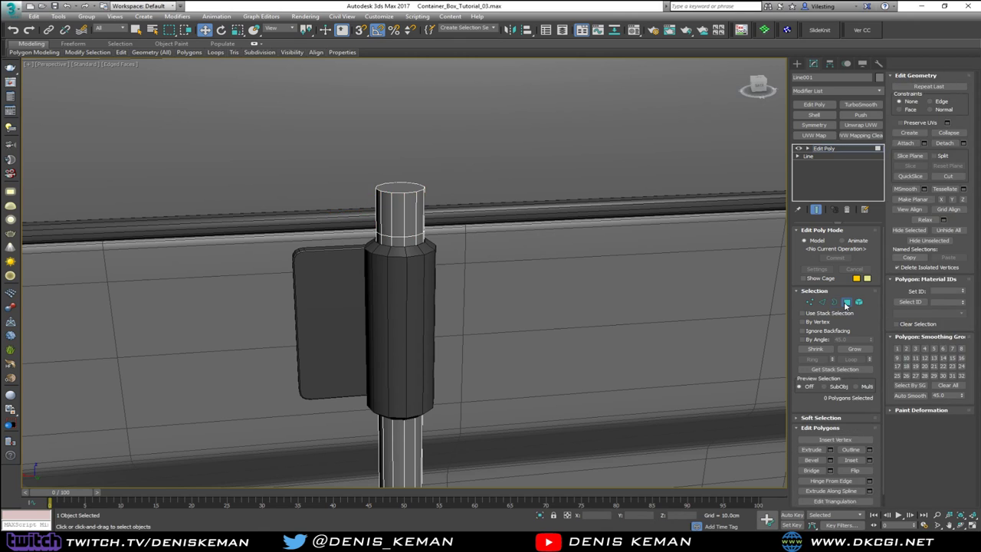
left_click(821, 302)
key("F3")
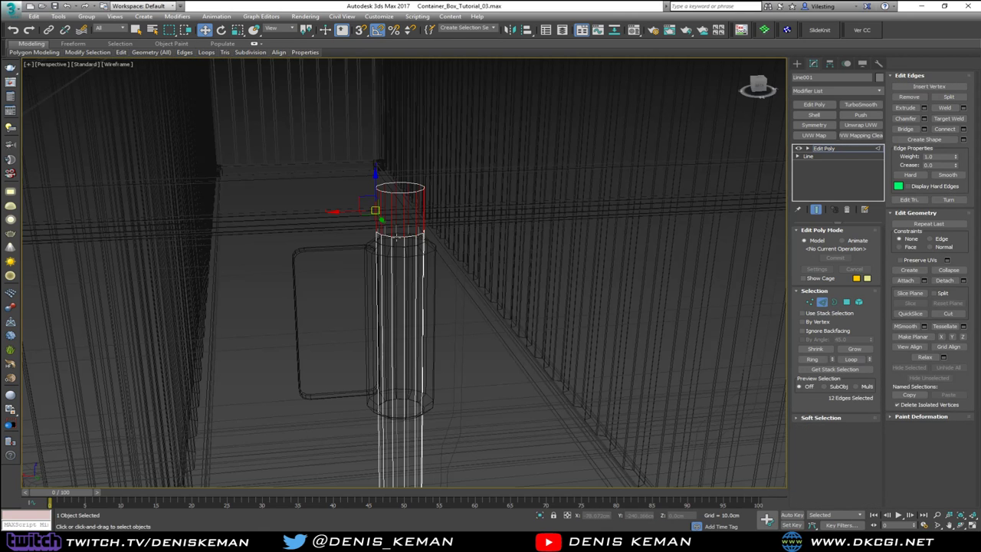
key("ctrl+d")
key("F3")
left_click(822, 302)
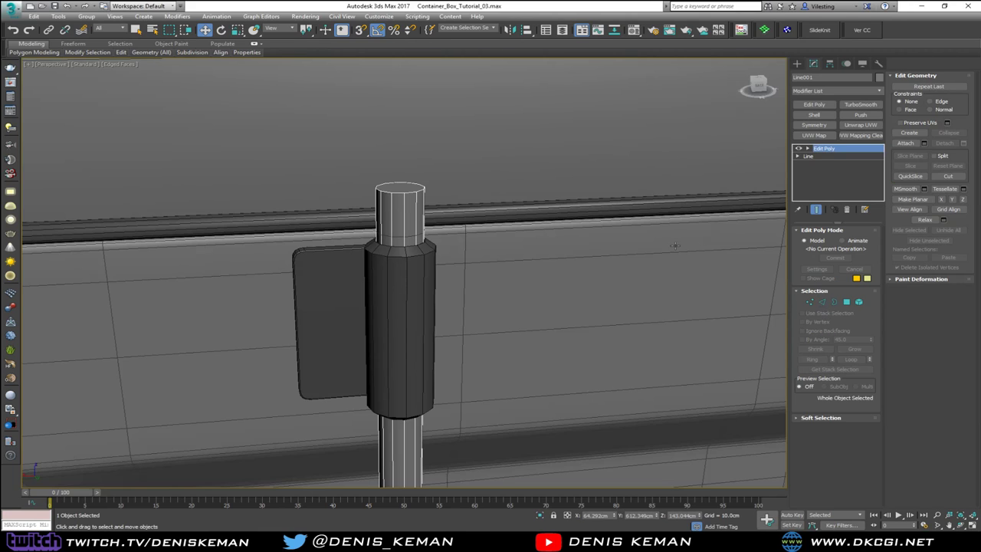
Center the pivot of the cloned bar tip on the object
left_click(389, 227)
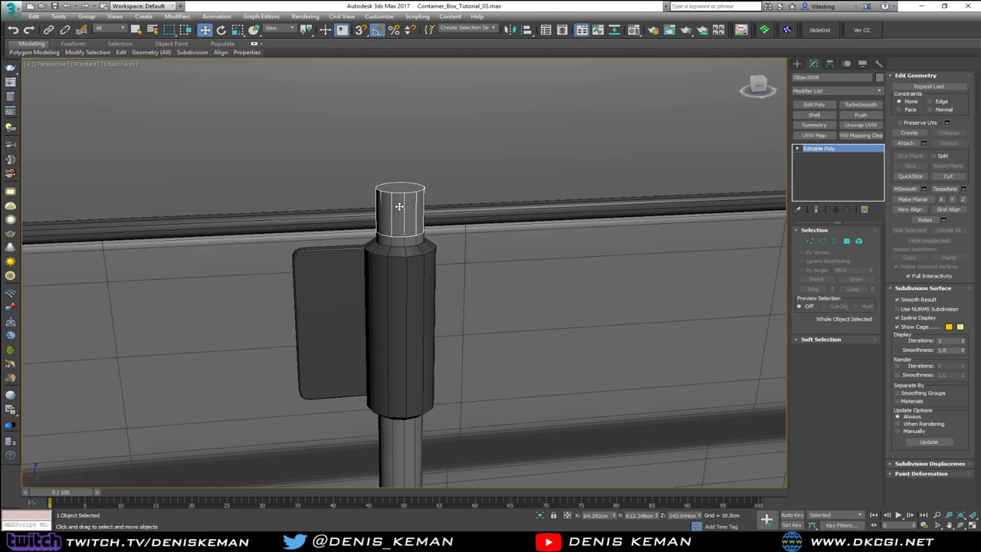
left_click(829, 63)
left_click(835, 125)
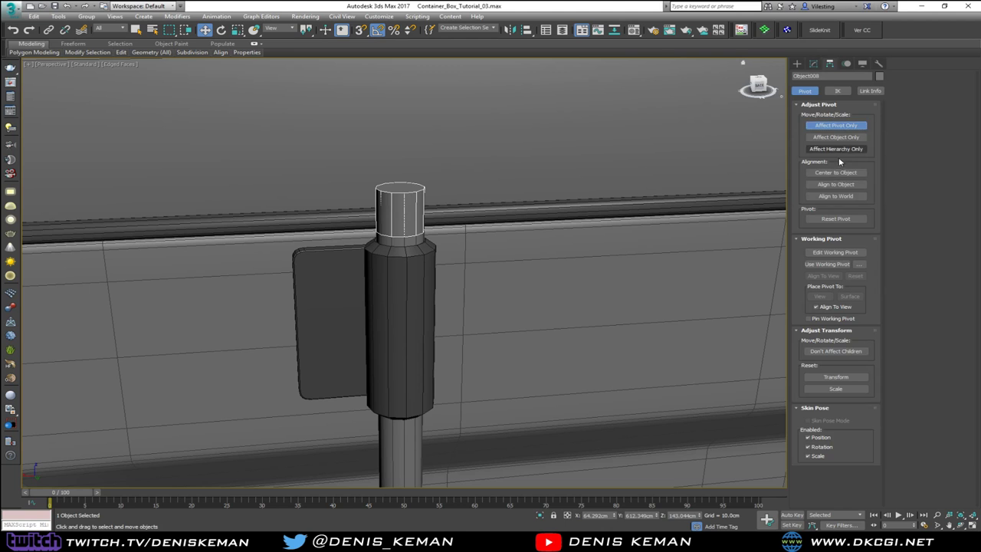
left_click(835, 125)
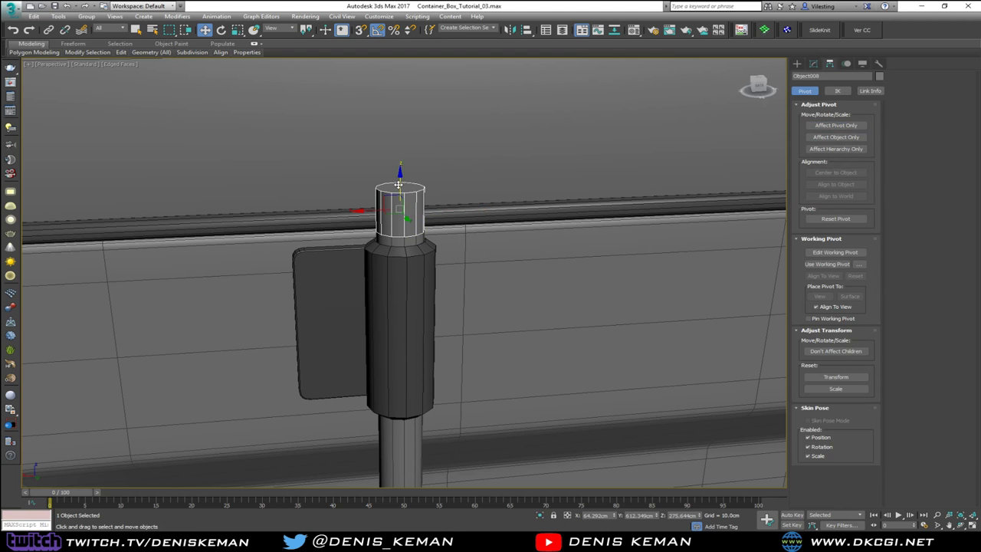
Raise the cloned bar tip clear of the bar's upper end, to about 282 cm in Z
left_click_drag(398, 184, 399, 111)
middle_click_drag(399, 115, 407, 198, "alt")
scroll(412, 203, "up", 2)
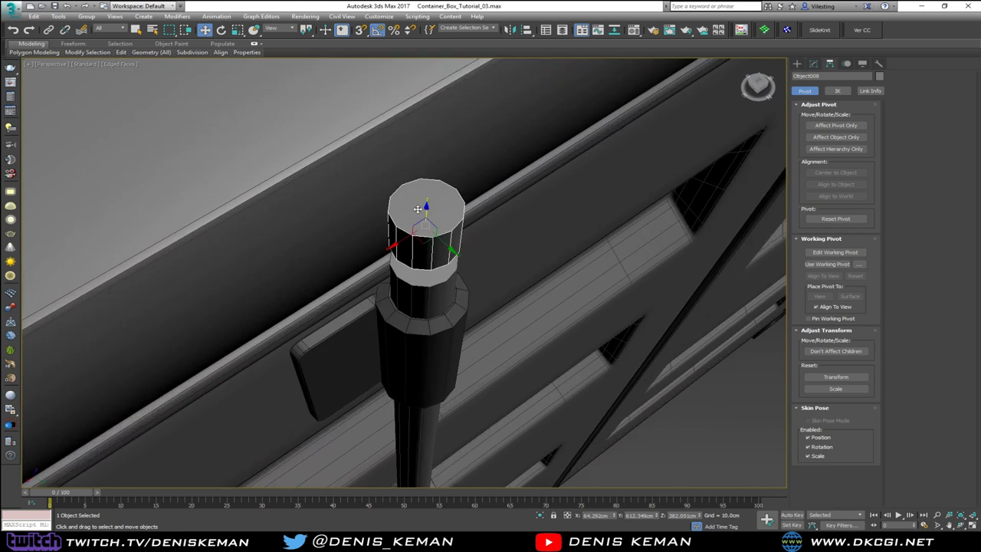
scroll(416, 208, "up", 2)
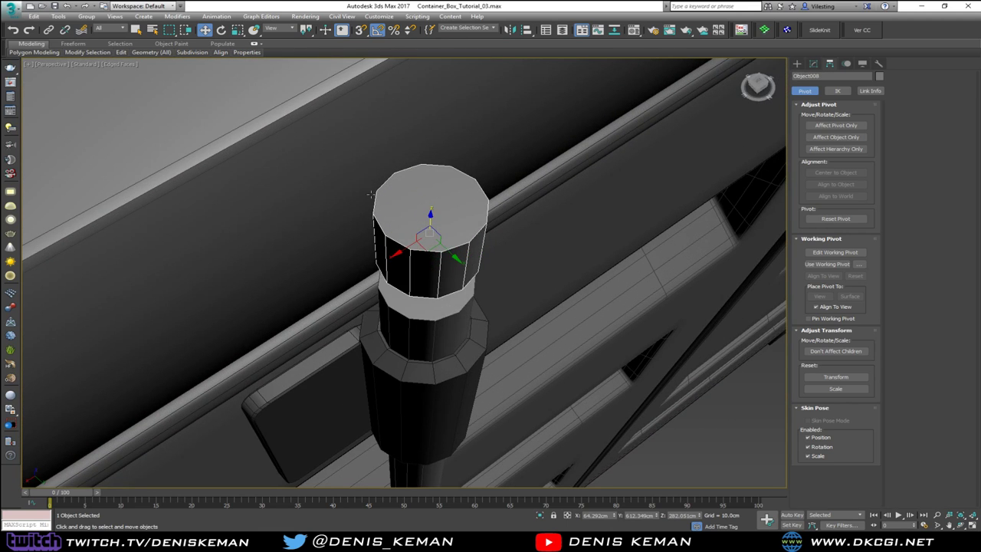
middle_click_drag(378, 217, 373, 190, "alt")
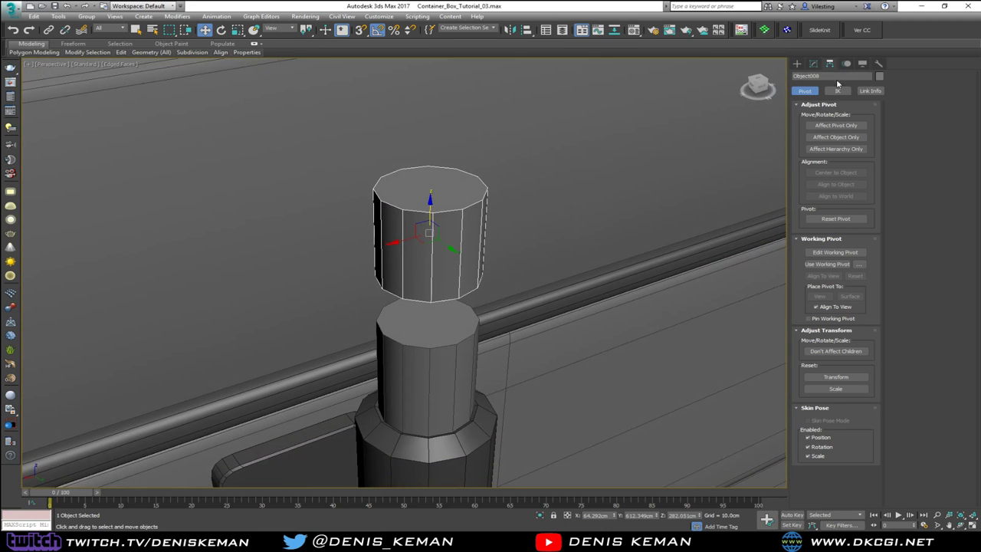
Add an Edit Poly modifier to the cloned tip and delete its top cap polygon
left_click(813, 64)
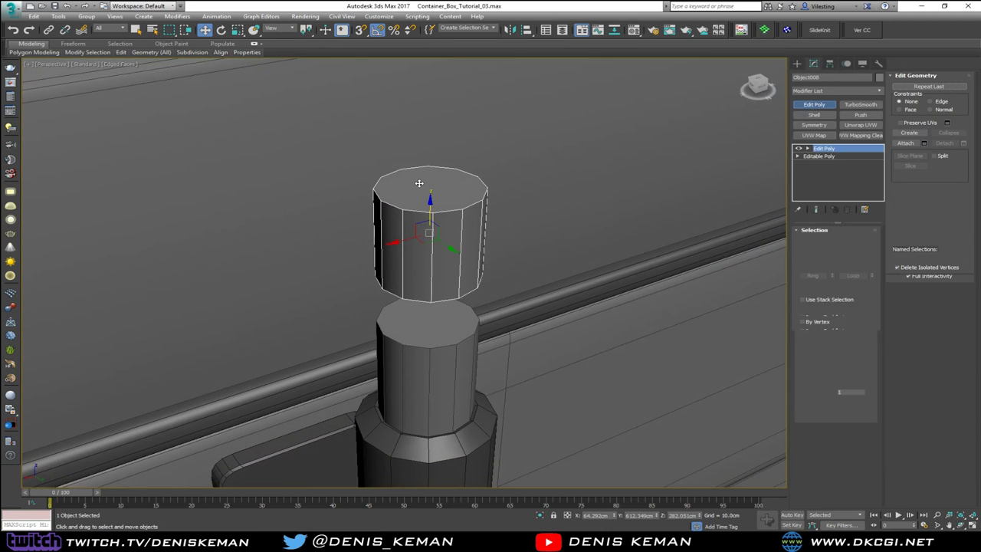
key("4")
left_click(419, 183)
key("Delete")
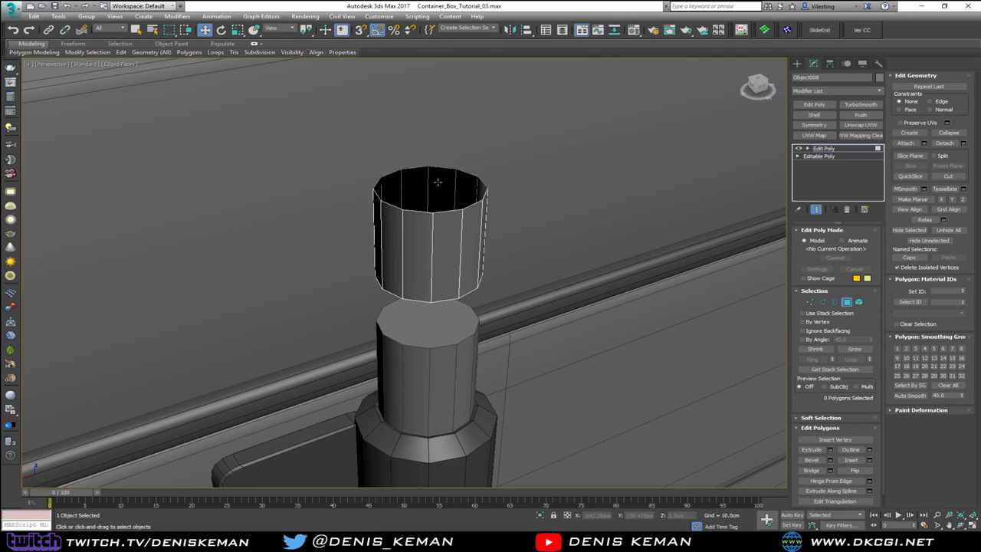
Add a Shell modifier to the open cloned tip and set its outer amount to 2.1 cm
middle_click_drag(437, 182, 379, 209, "alt")
key("3")
left_click(380, 209)
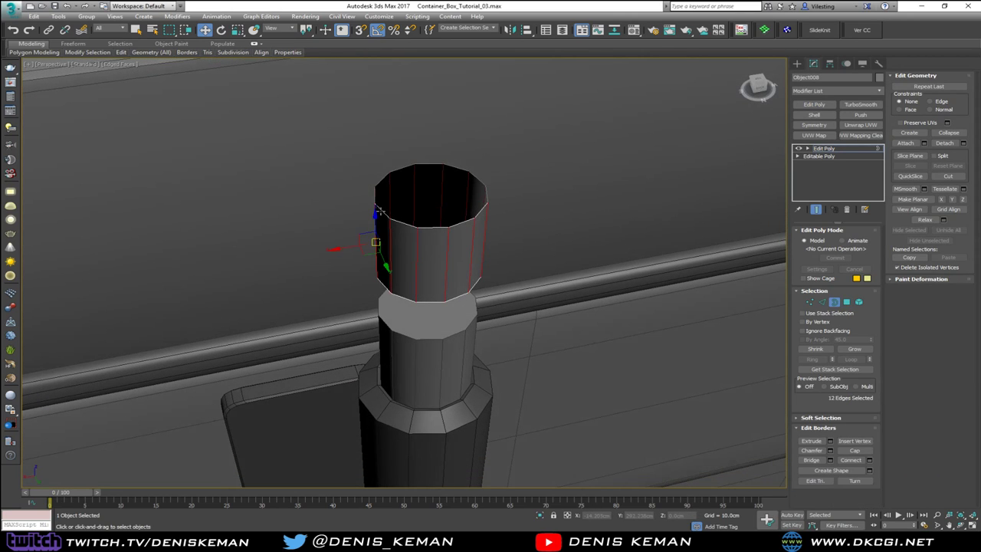
left_click(834, 302)
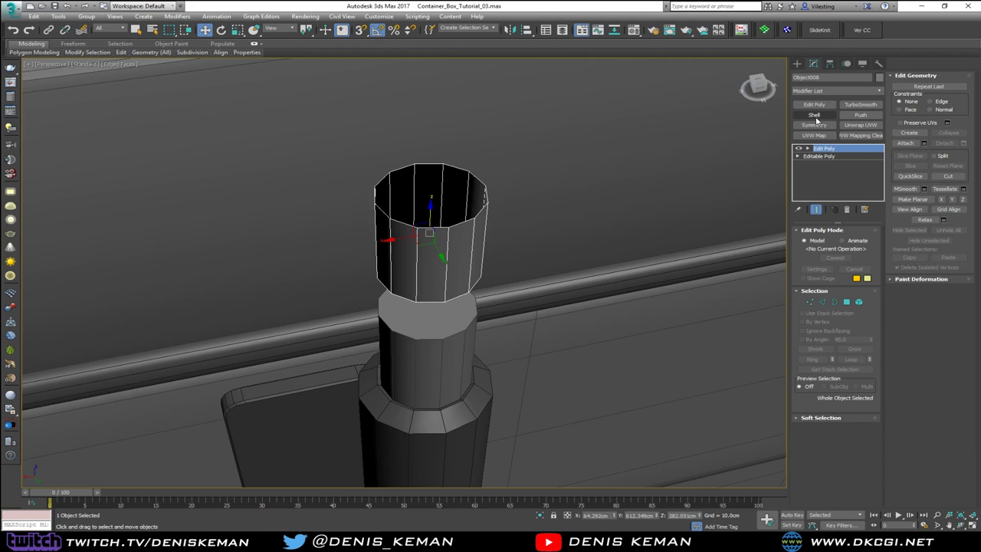
left_click(814, 115)
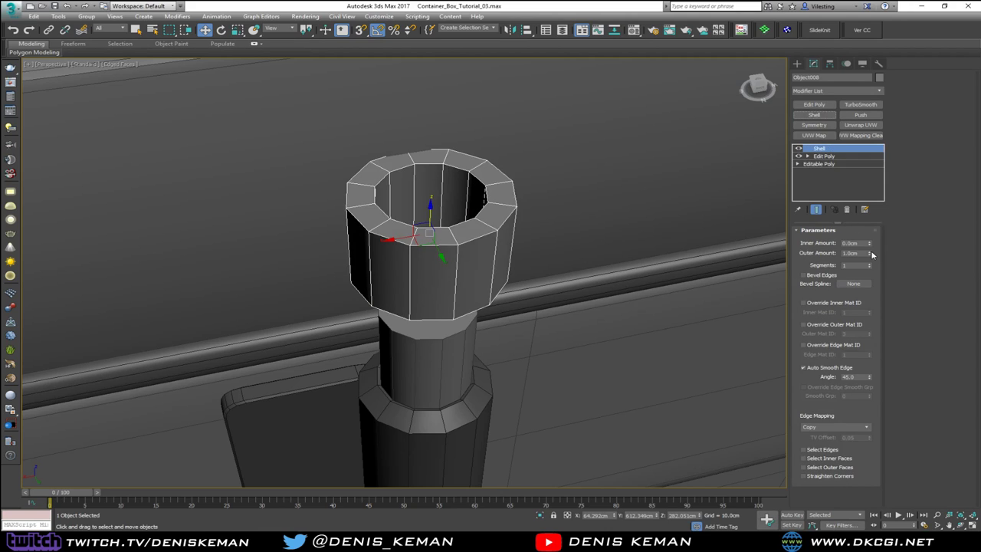
left_click_drag(869, 254, 869, 240)
left_click_drag(869, 242, 860, 218)
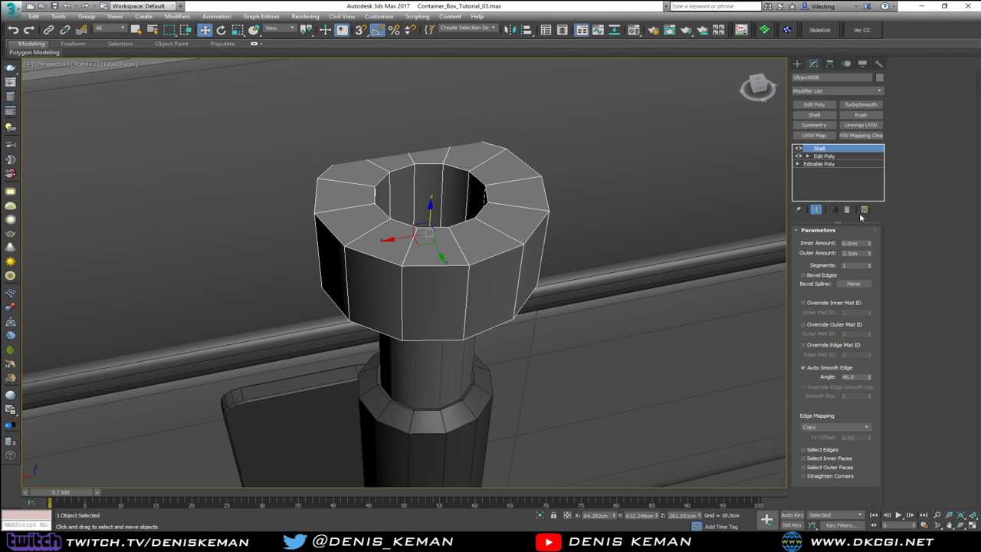
Lengthen the shelled end sleeve by lowering its bottom border in the Edit Poly modifier until it reaches over the bar tip
middle_click_drag(598, 276, 559, 202, "alt")
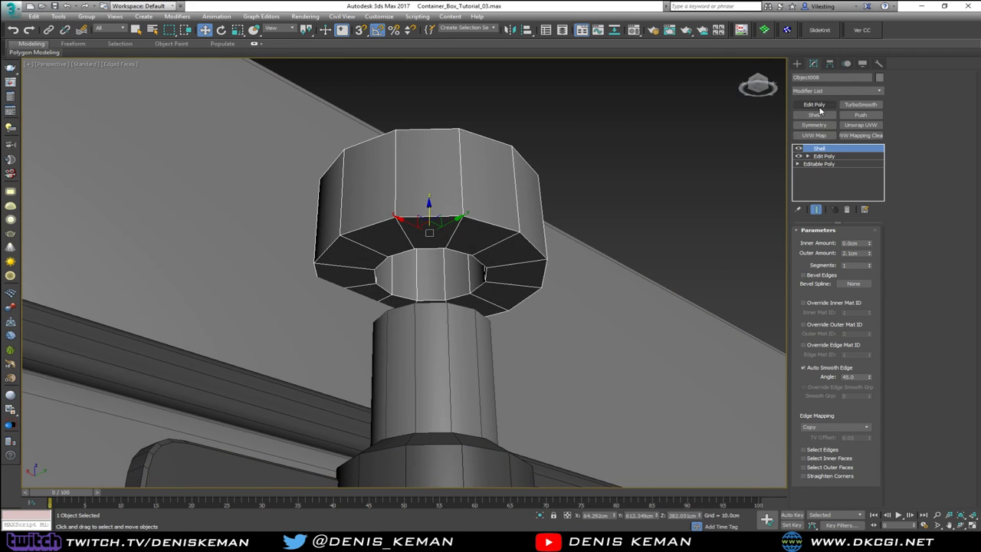
left_click(824, 155)
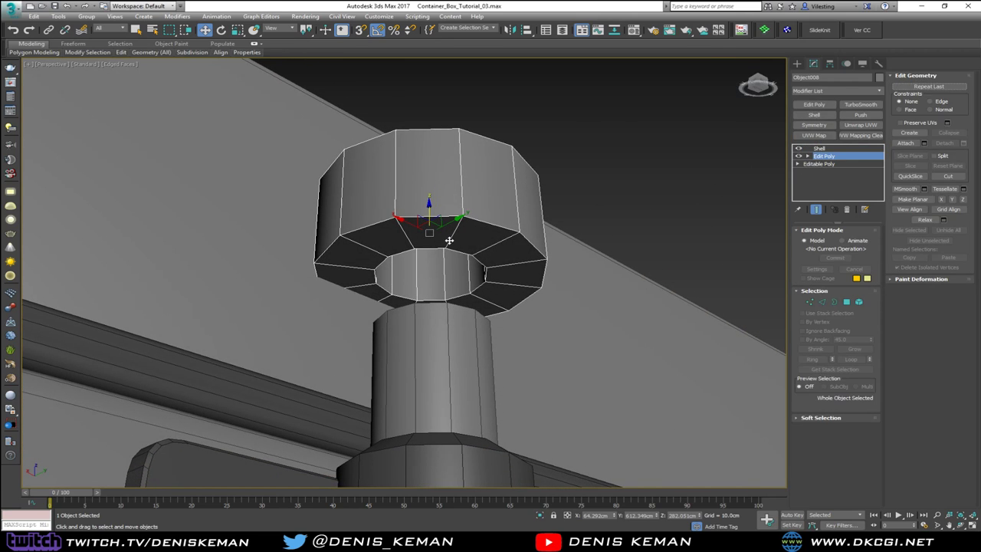
key("ctrl+e")
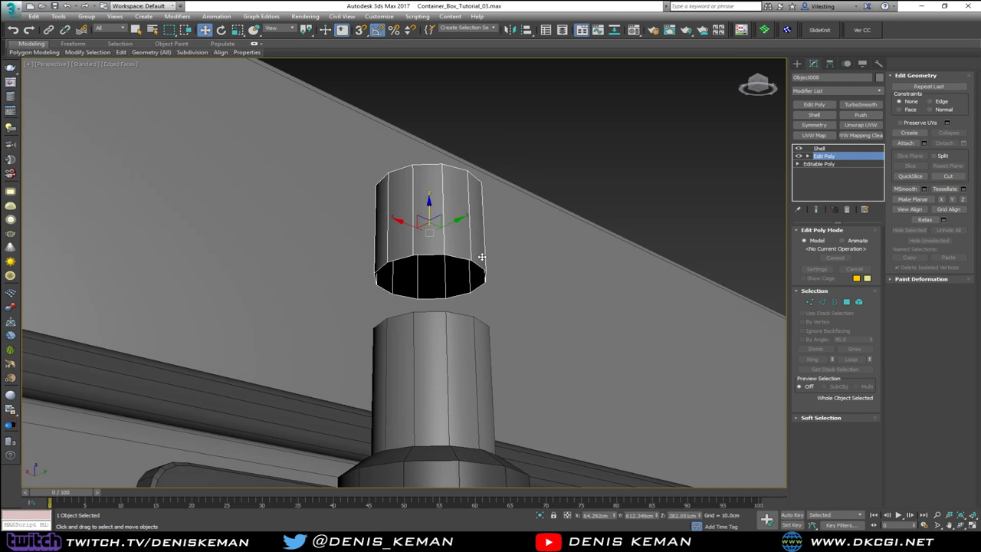
key("3")
left_click(417, 262)
key("ctrl+e")
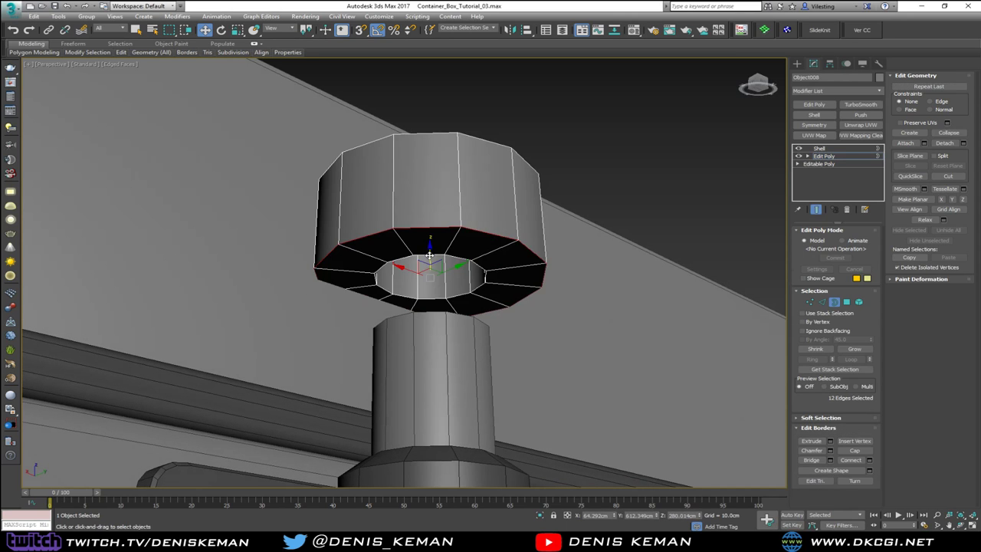
left_click_drag(427, 255, 407, 350)
middle_click_drag(422, 280, 431, 346, "alt")
left_click(835, 303)
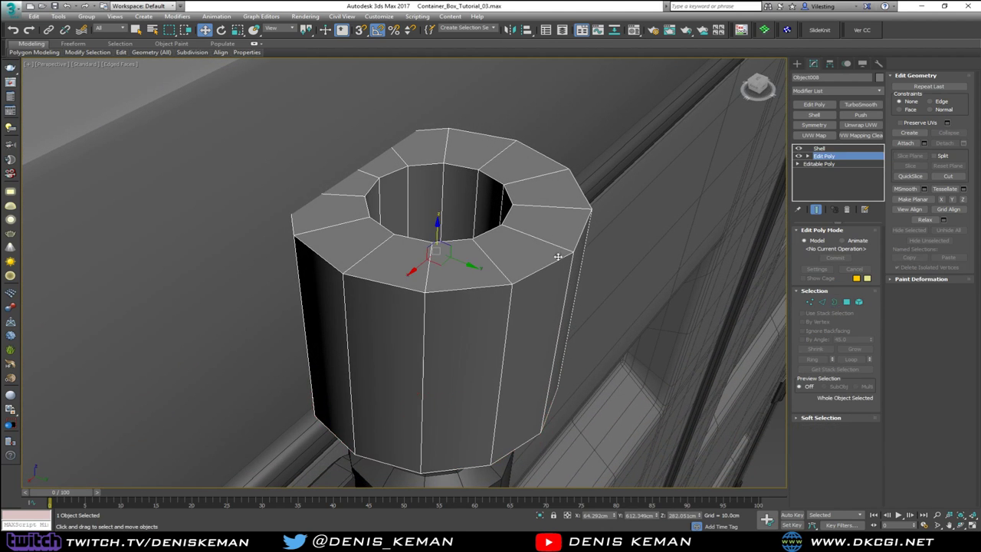
Set the upper end sleeve's object color to black
middle_click_drag(514, 247, 492, 186)
scroll(492, 186, "down", 2)
scroll(482, 223, "down", 3)
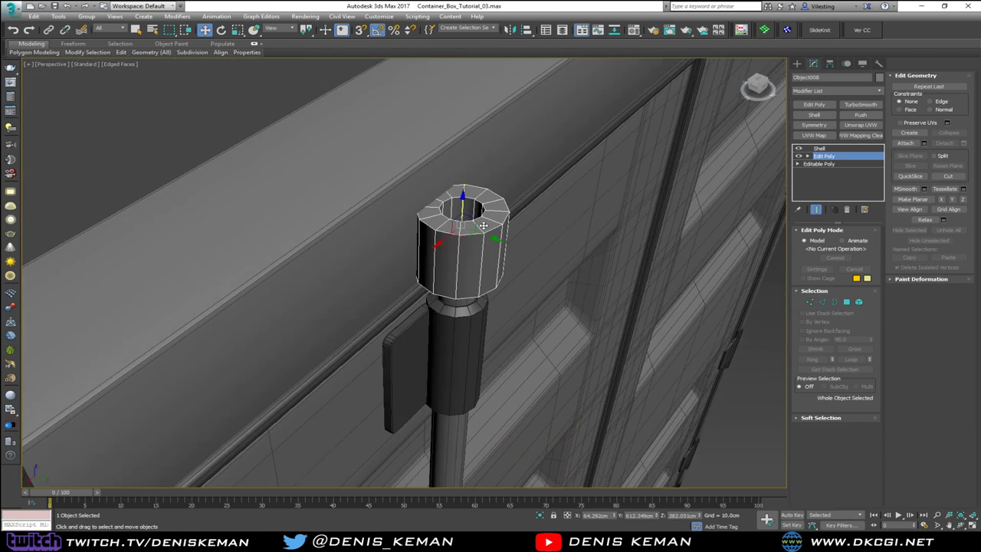
middle_click_drag(482, 222, 435, 143, "alt")
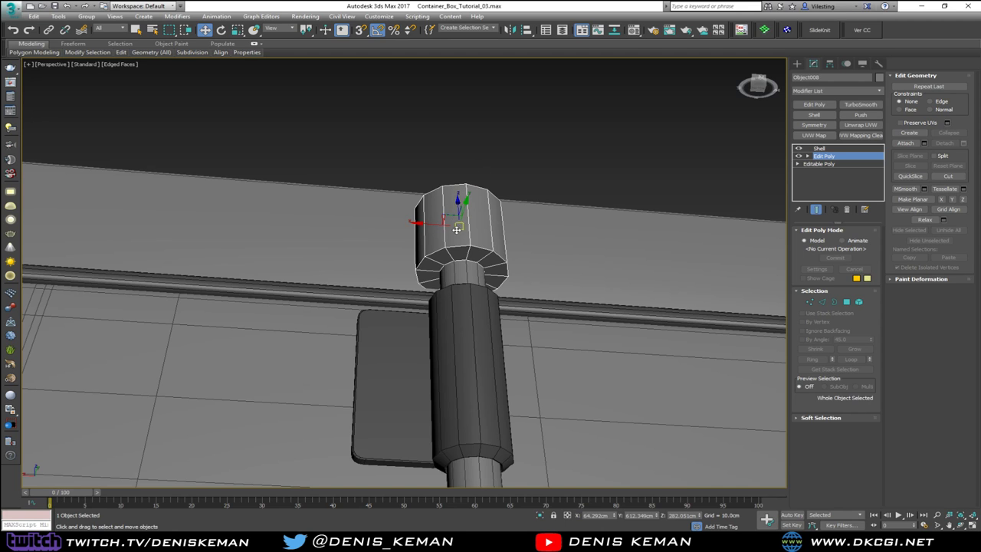
middle_click_drag(444, 235, 444, 296, "alt")
scroll(413, 226, "down", 5)
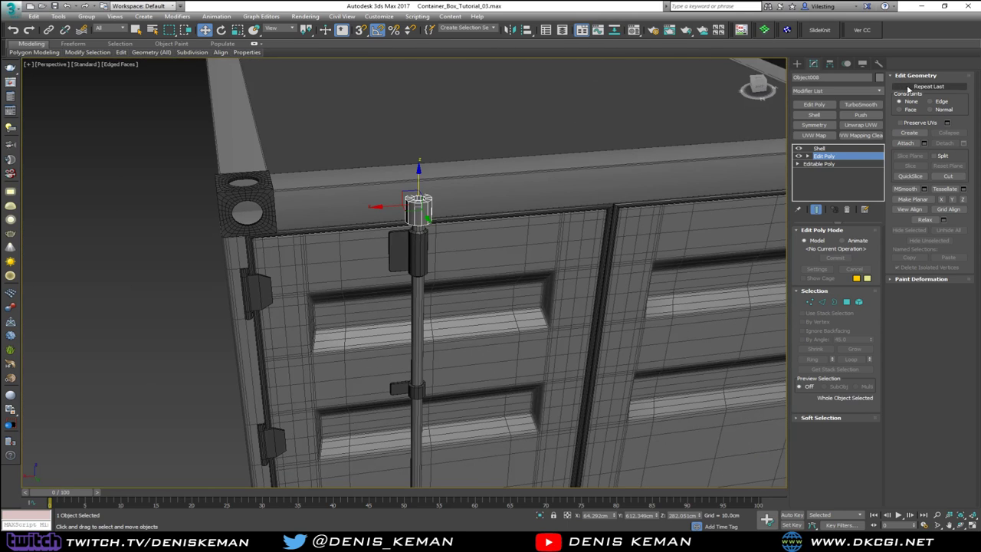
left_click(879, 78)
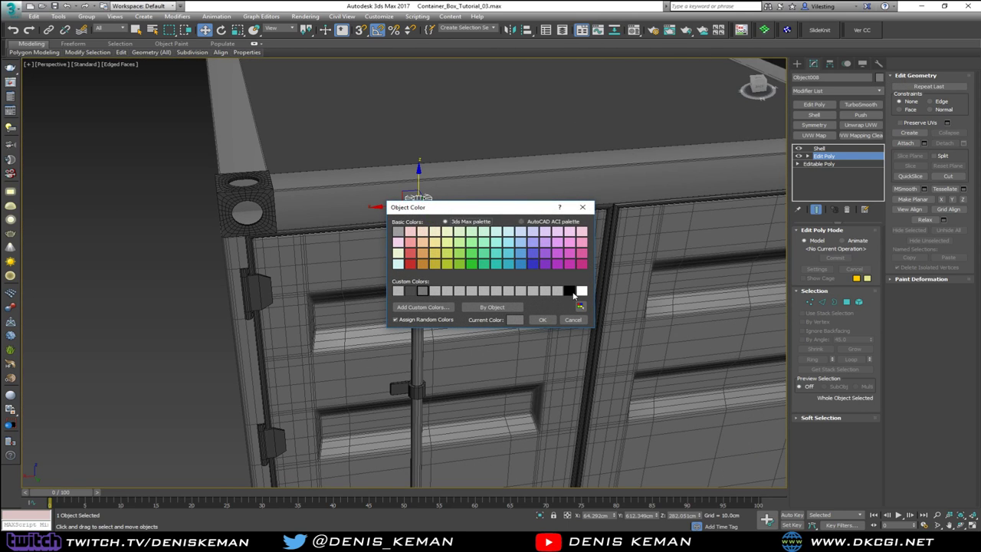
left_click(542, 320)
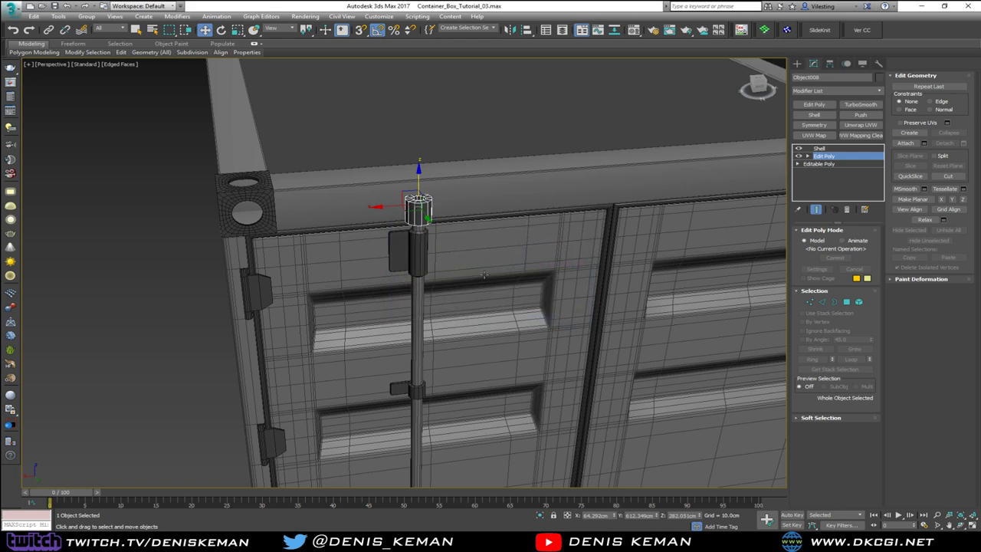
Copy the end sleeve down to the bar's lower end and raise the copy to about 11 cm in Z
mouse_move(484, 273)
middle_mouse_down("alt")
mouse_move(483, 178)
mouse_move(484, 265)
middle_mouse_up("alt")
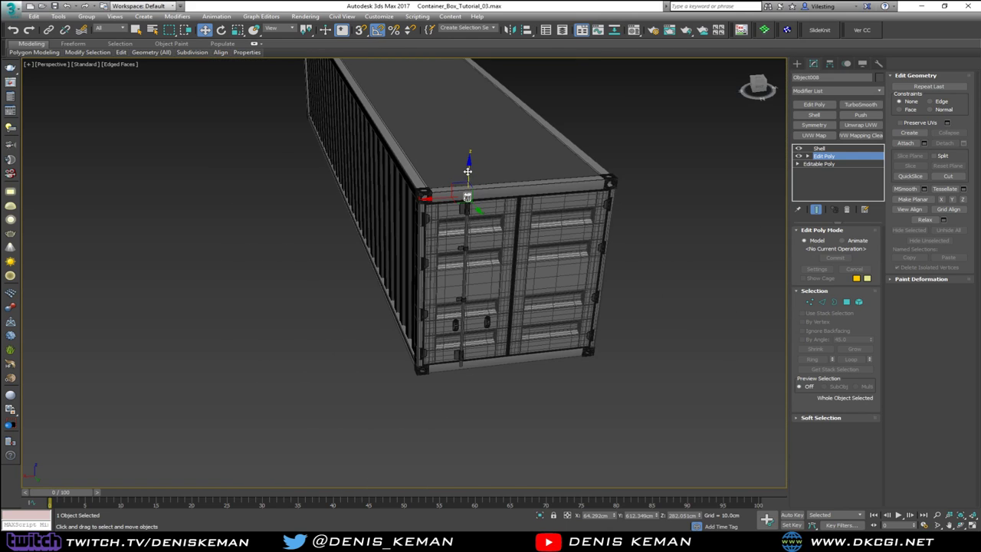
left_click(465, 277)
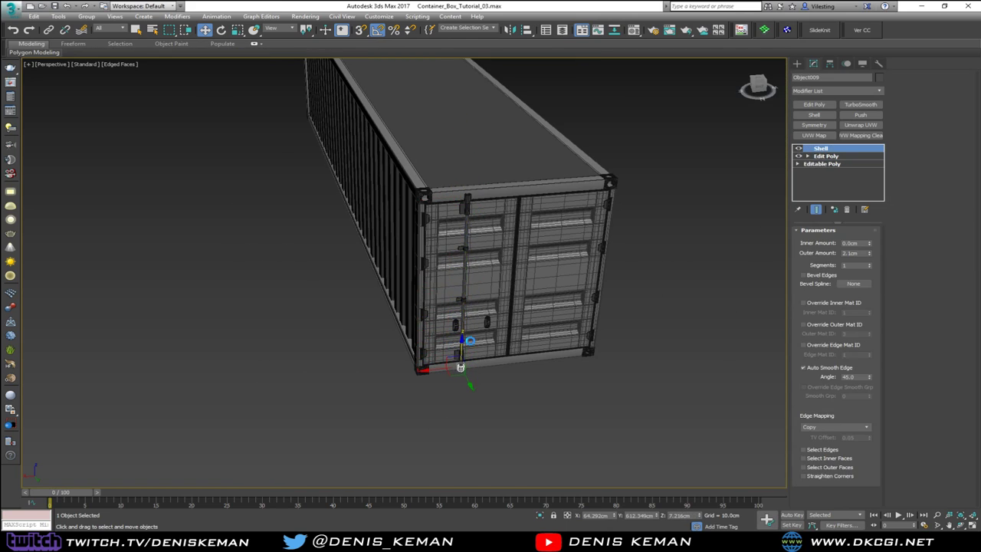
key("z")
mouse_move(509, 313)
middle_mouse_down("alt")
mouse_move(488, 291)
mouse_move(493, 232)
mouse_move(502, 307)
middle_mouse_up("alt")
middle_click_drag(460, 200, 470, 276)
scroll(470, 276, "down", 3)
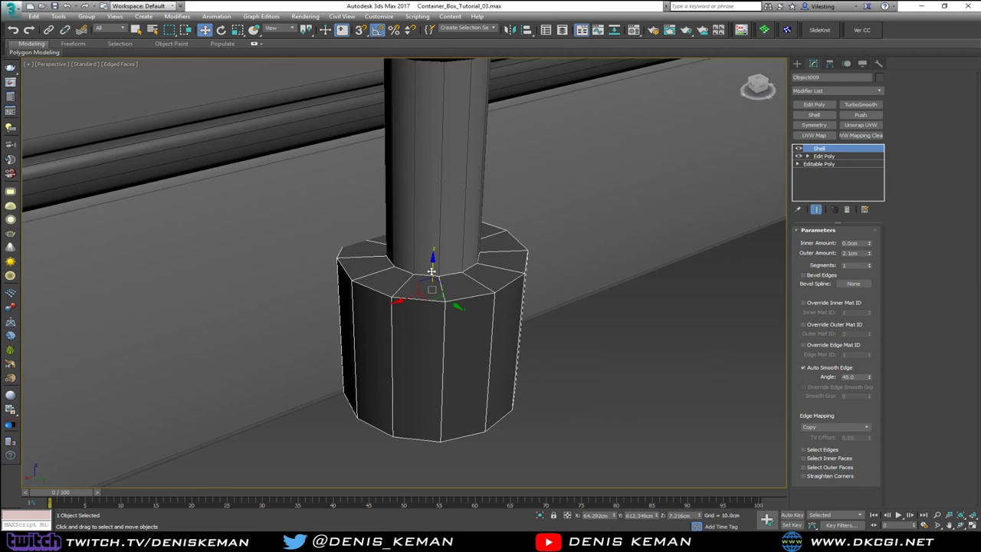
left_click_drag(431, 269, 435, 203)
middle_click_drag(434, 201, 409, 228, "alt")
scroll(409, 227, "down", 5)
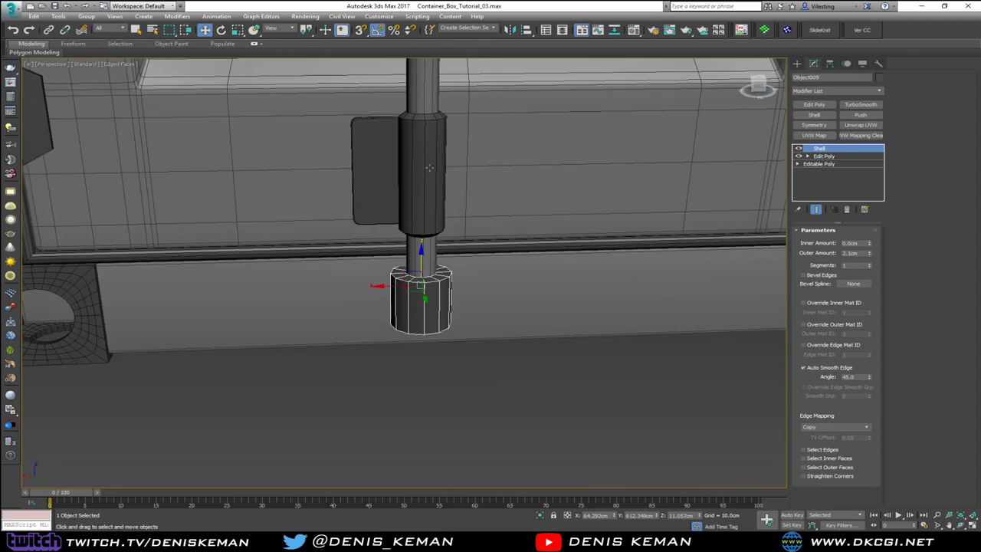
Examine the whole locking bar with both end sleeves and the area around the door's handle brackets
middle_click_drag(433, 144, 453, 237)
scroll(427, 207, "down", 4)
left_click(435, 269)
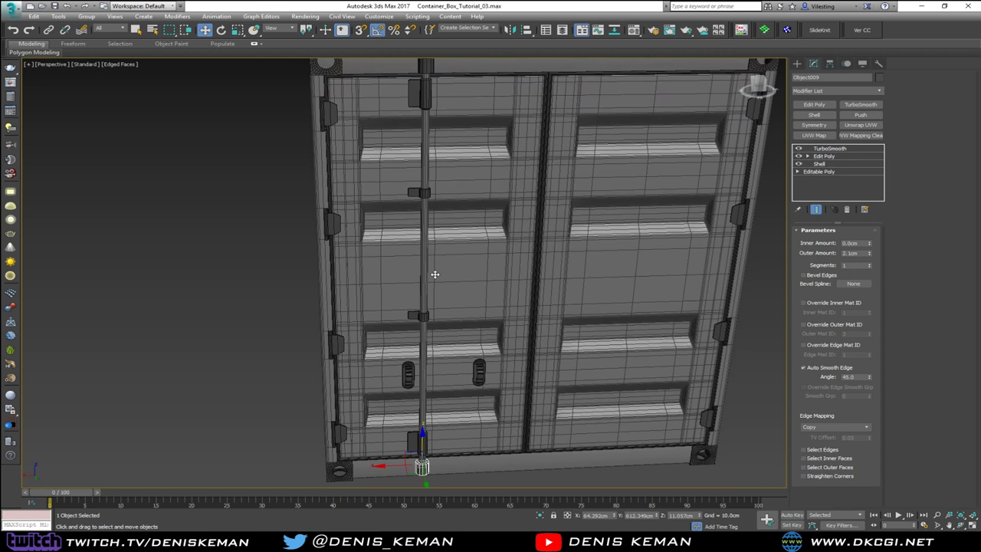
left_click(315, 250)
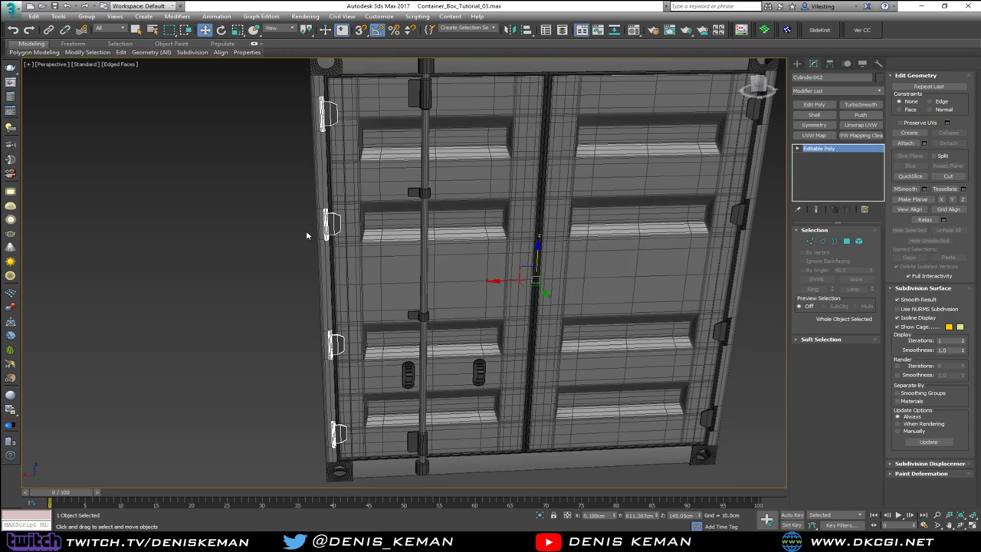
middle_click_drag(416, 207, 427, 230, "alt")
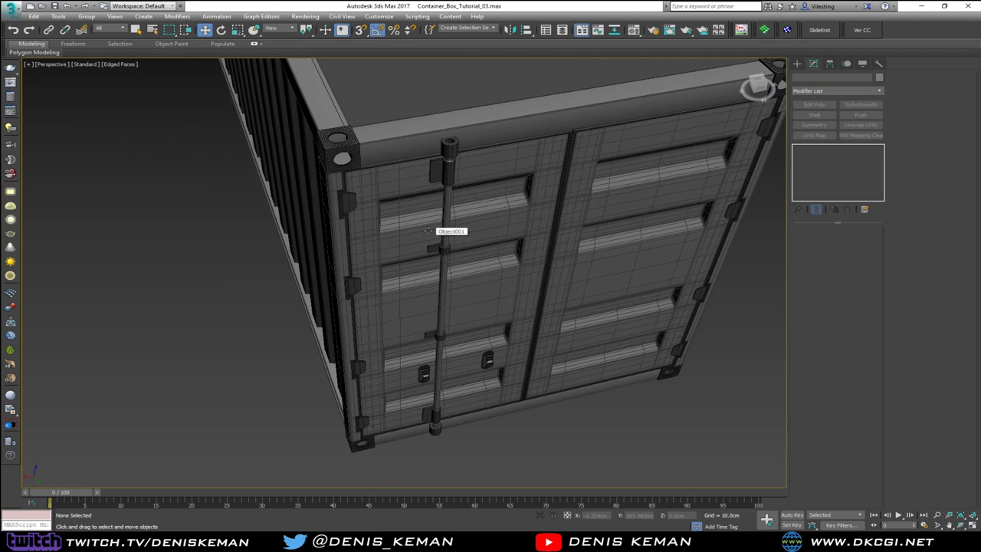
middle_click_drag(429, 230, 432, 263, "alt")
scroll(433, 314, "up", 5)
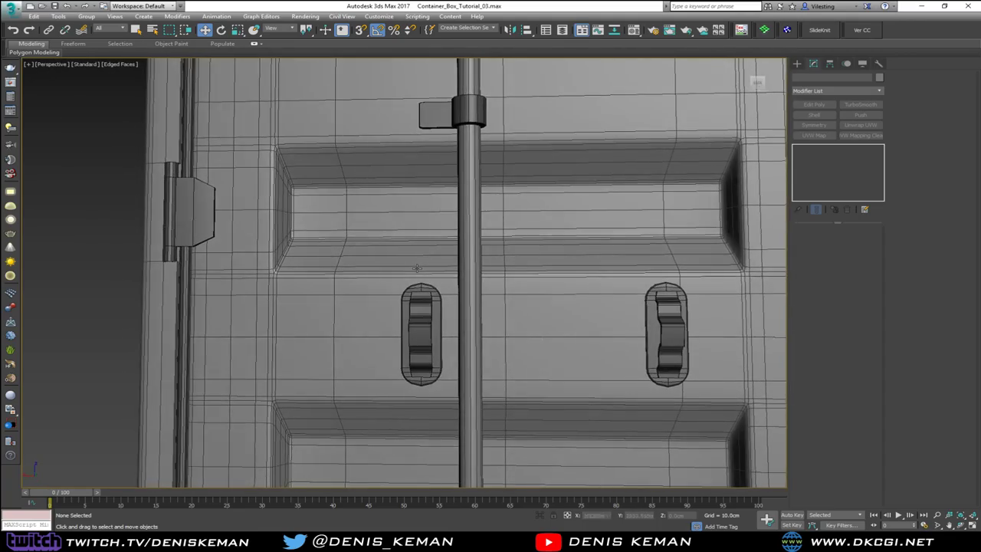
Draw a plane about 2.9 cm long and 31.5 cm wide across the handle bracket beside the bar in the back view
key("alt+w")
scroll(519, 202, "up", 3)
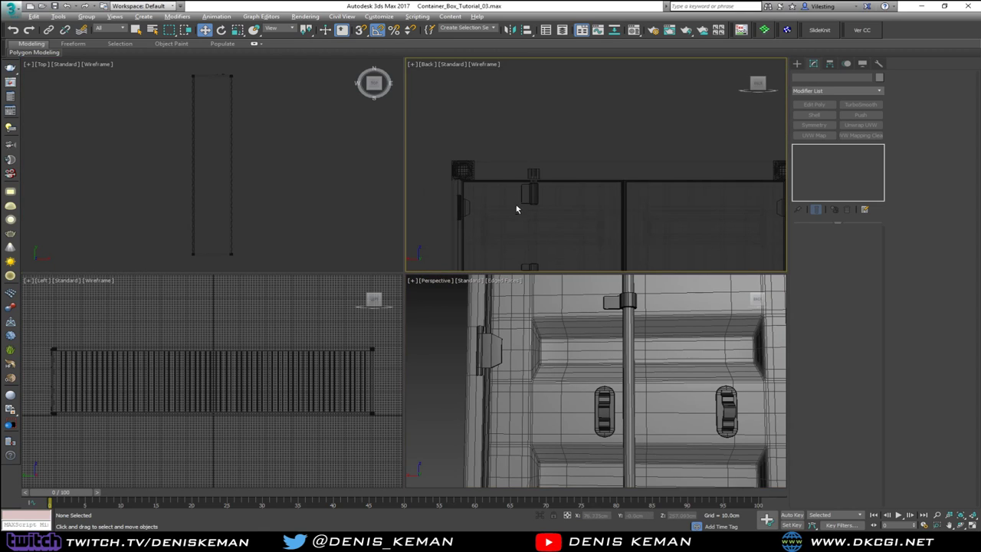
key("alt+w")
key("F3")
key("z")
middle_click_drag(454, 300, 470, 170)
scroll(444, 224, "up", 5)
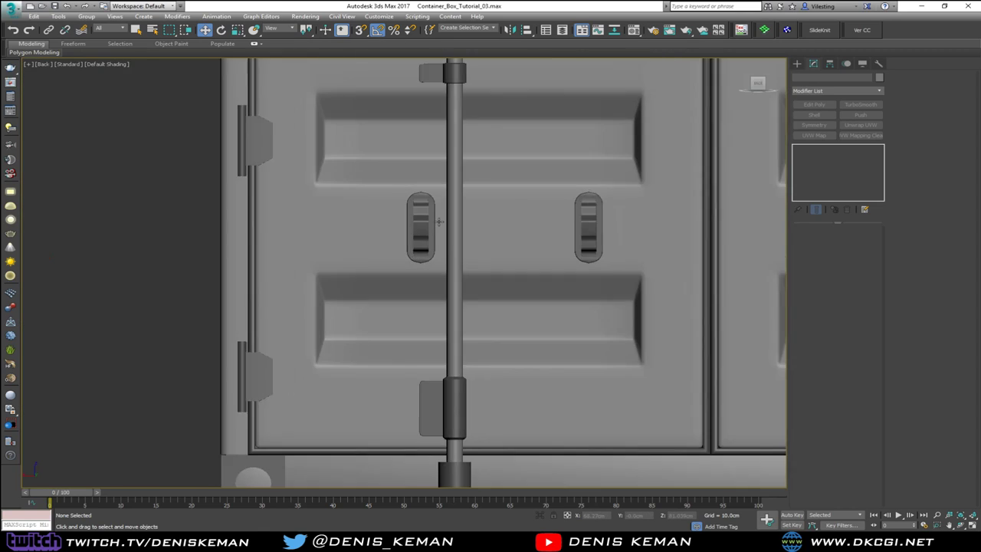
right_click(438, 223)
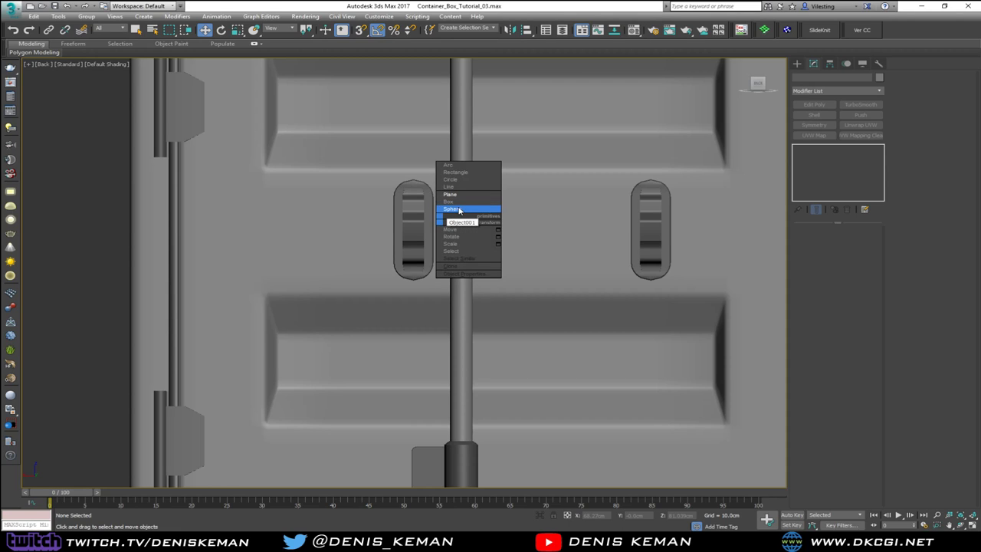
left_click(457, 194)
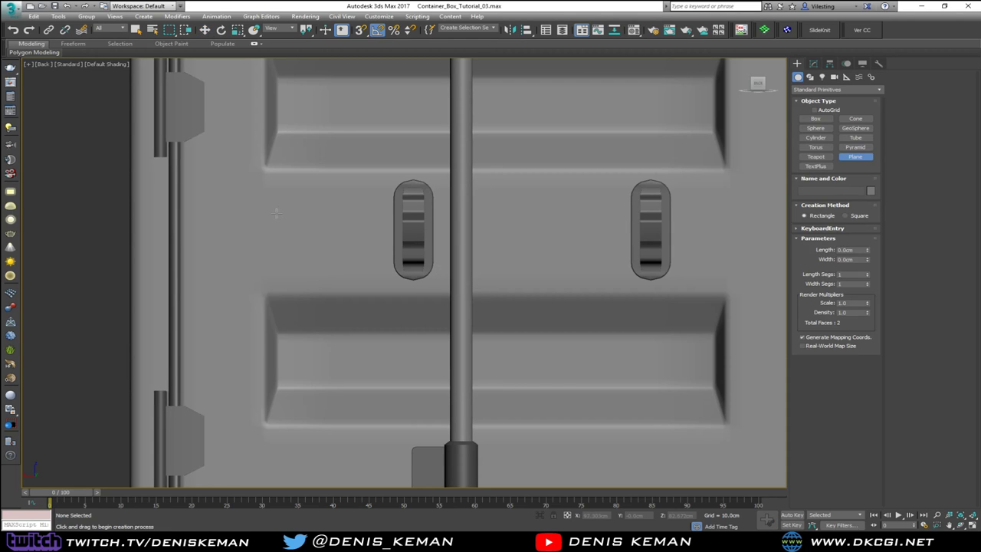
key("F3")
left_click_drag(290, 214, 361, 227)
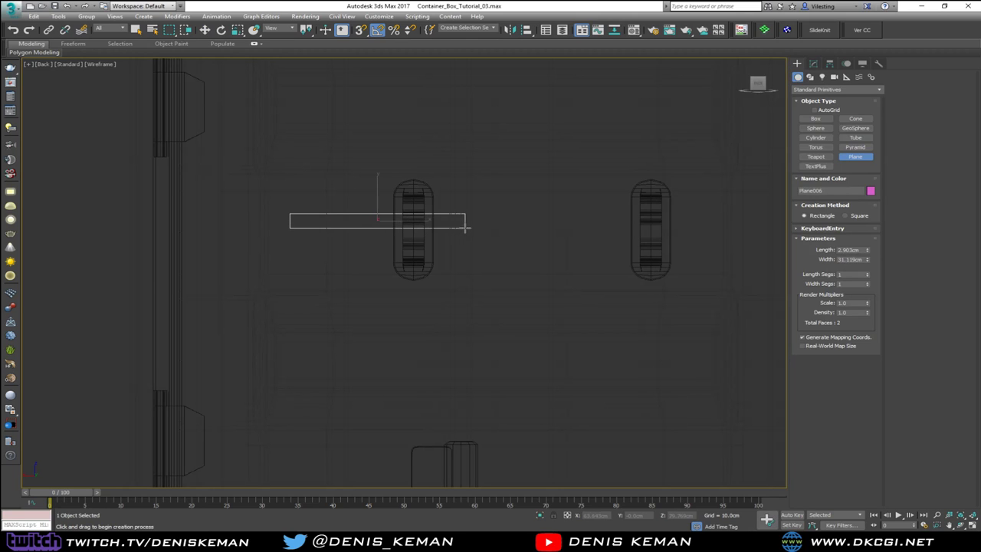
key("F3")
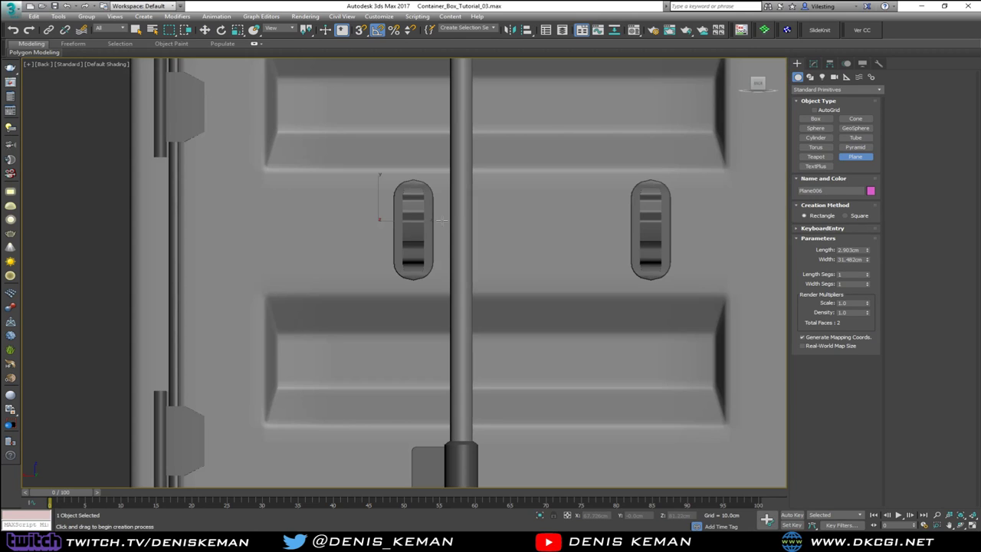
Move the new plane along Y to about 610.5 cm, so it sits in the gap behind the handle bracket's loop
key("alt+w")
middle_click_drag(527, 372, 636, 379, "alt")
middle_click_drag(559, 369, 520, 357)
scroll(520, 357, "down", 8)
key("w")
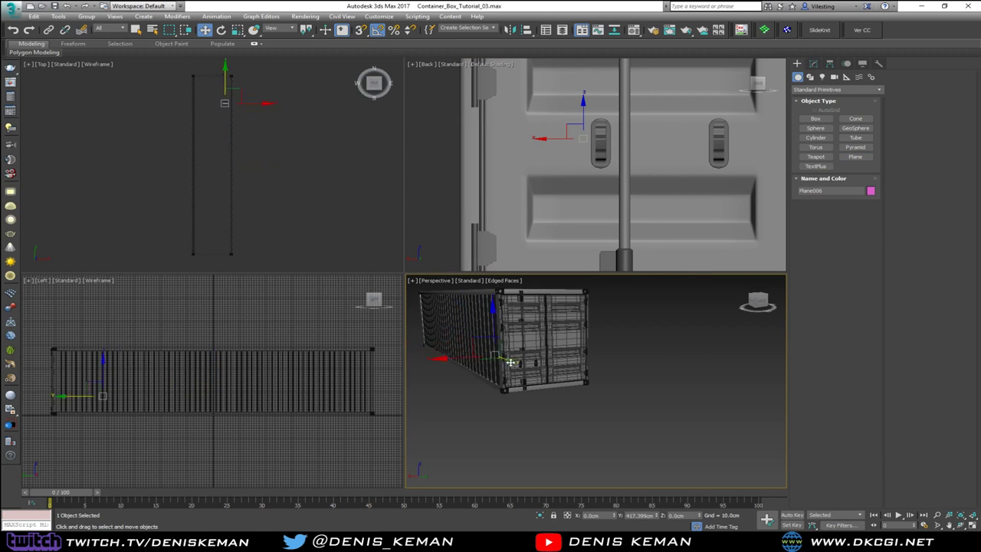
left_click_drag(536, 371, 525, 366)
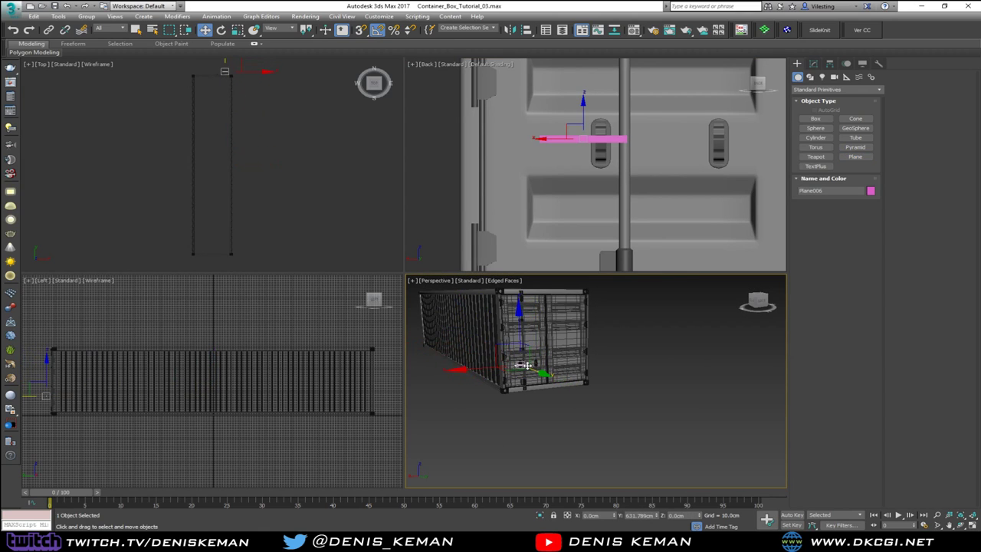
key("z")
key("alt+w")
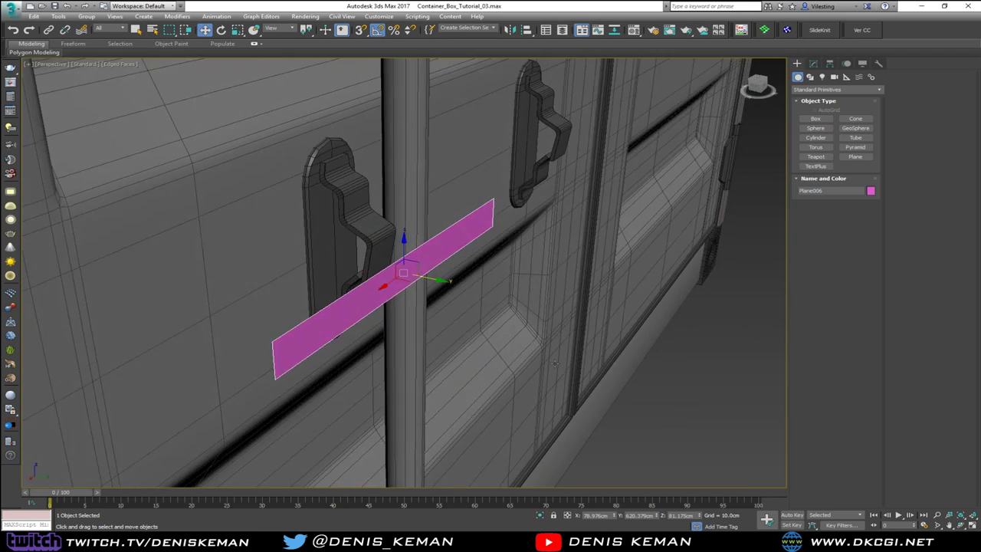
scroll(476, 303, "down", 2)
left_click_drag(468, 302, 382, 278)
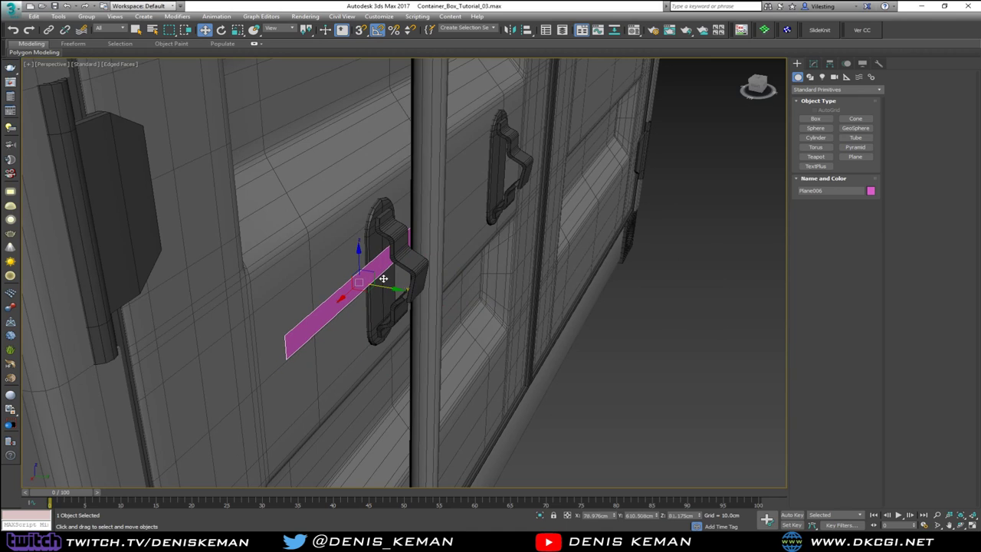
Raise the handle plane slightly to about 81.4 cm in Z so it sits higher inside the bracket's loop
key("z")
middle_click_drag(391, 280, 503, 260, "alt")
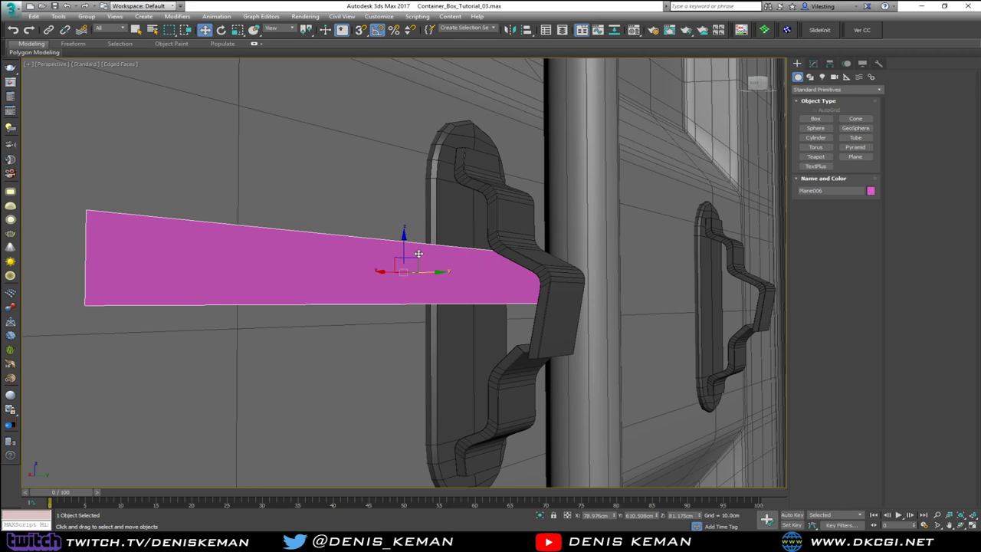
middle_click_drag(418, 254, 452, 271, "alt")
key("alt+w")
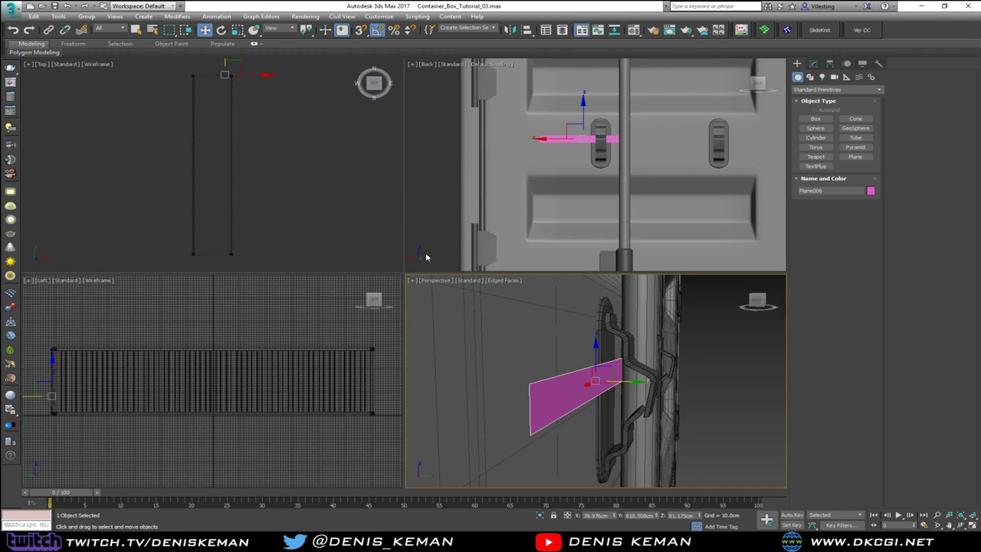
key("alt+w")
scroll(411, 226, "up", 4)
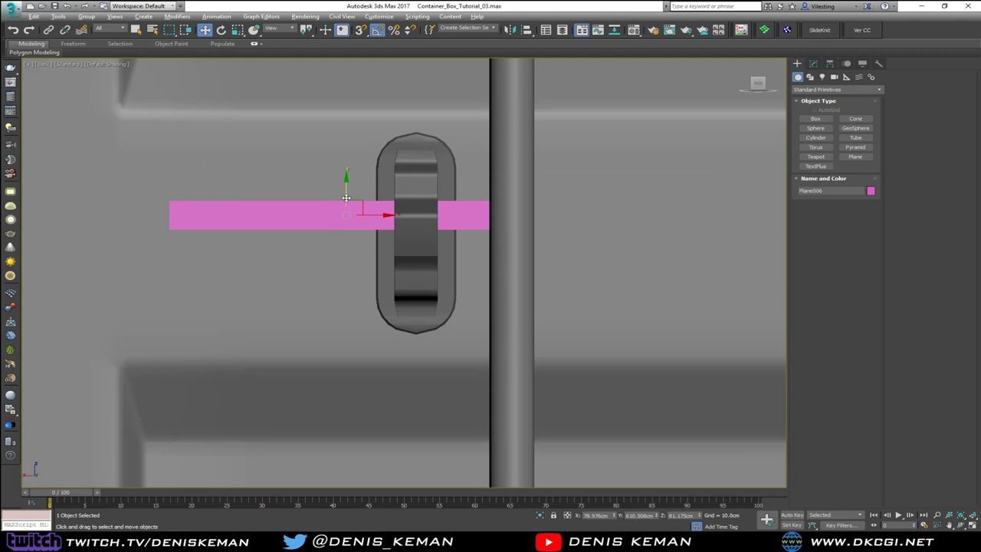
left_click_drag(345, 197, 344, 191)
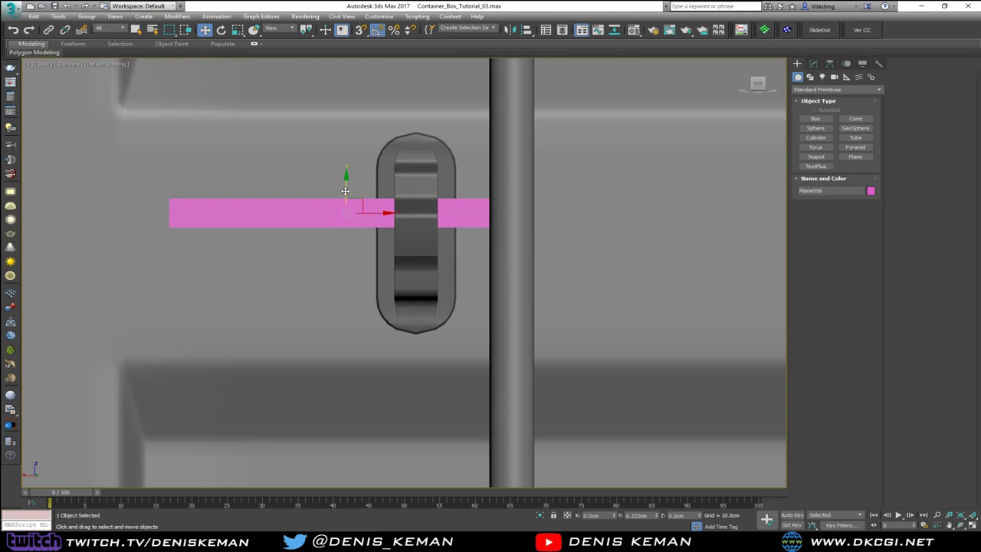
Make the plane editable with Edit Poly and lower its two bottom vertices to about 75.5 cm in Z to widen the handle
left_click(813, 63)
left_click(813, 104)
key("1")
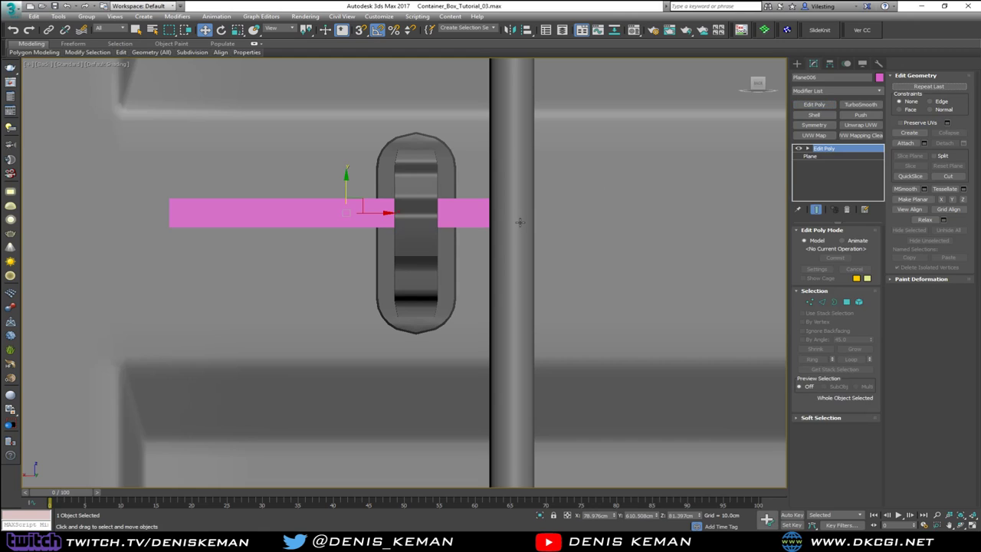
key("F3")
left_click_drag(144, 218, 708, 276)
key("F3")
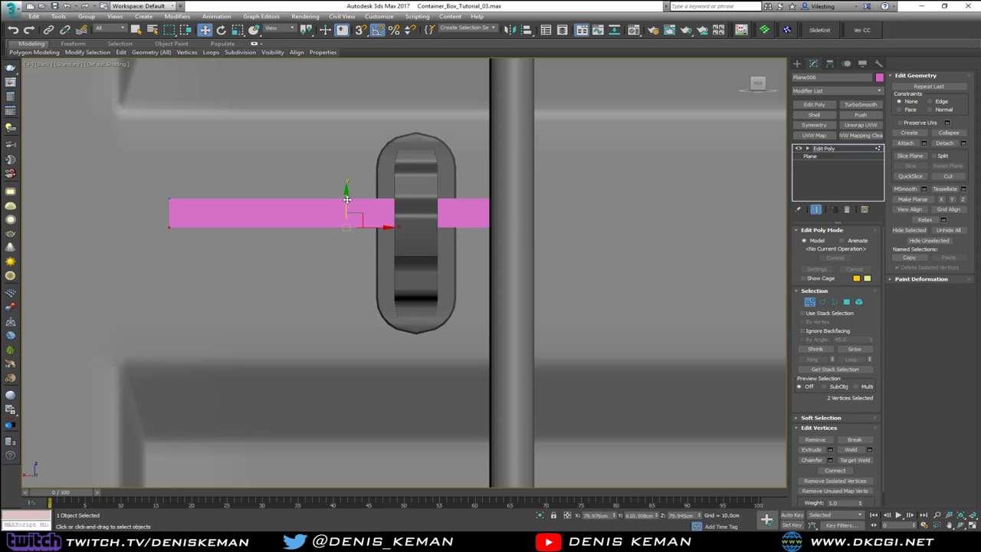
left_click_drag(346, 200, 344, 243)
key("F3")
key("F3")
Thicken the handle plane with a Shell modifier at an outer amount of 2.1 cm
key("alt+w")
middle_click(676, 372)
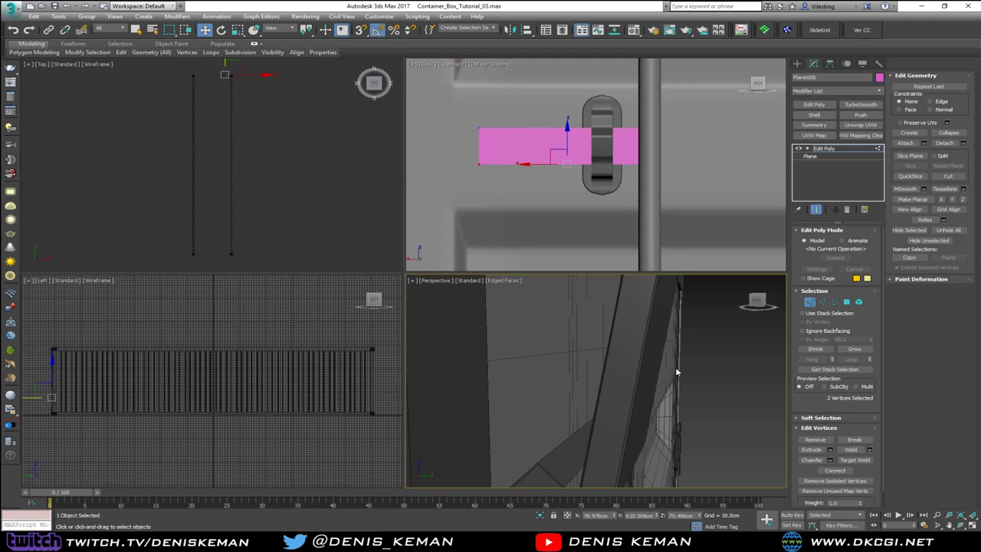
key("alt+w")
mouse_move(654, 367)
middle_mouse_down("alt")
mouse_move(621, 378)
mouse_move(639, 372)
mouse_move(629, 368)
mouse_move(686, 213)
middle_mouse_up("alt")
key("z")
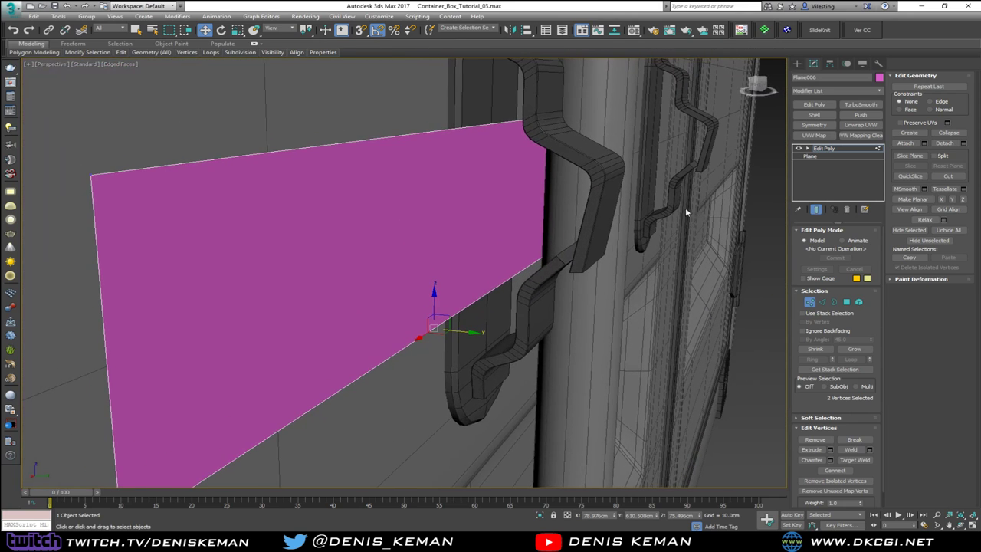
left_click(810, 115)
middle_click_drag(505, 200, 734, 173, "alt")
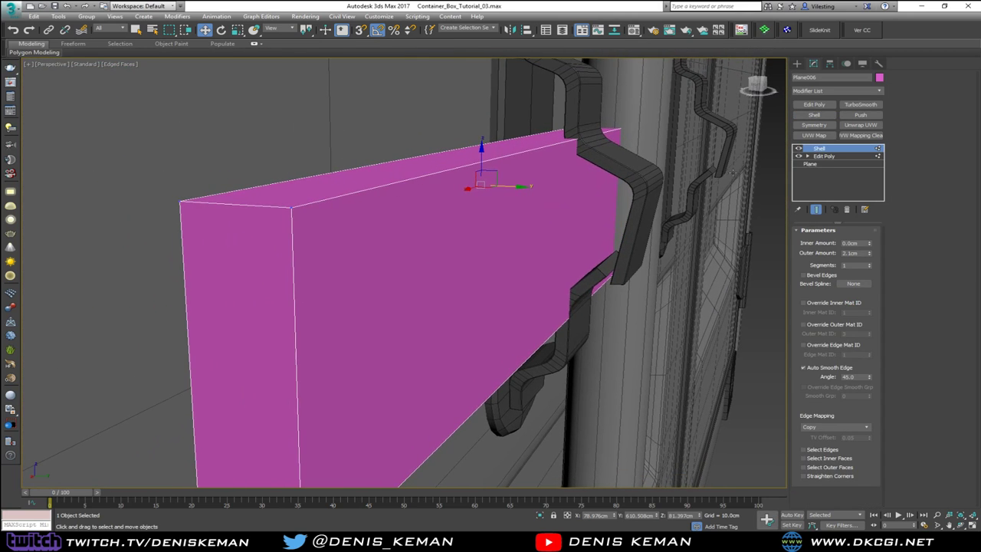
Add another Edit Poly and move the handle's front face back to about 612.1 cm in Y
left_click(825, 108)
key("4")
left_click(534, 233)
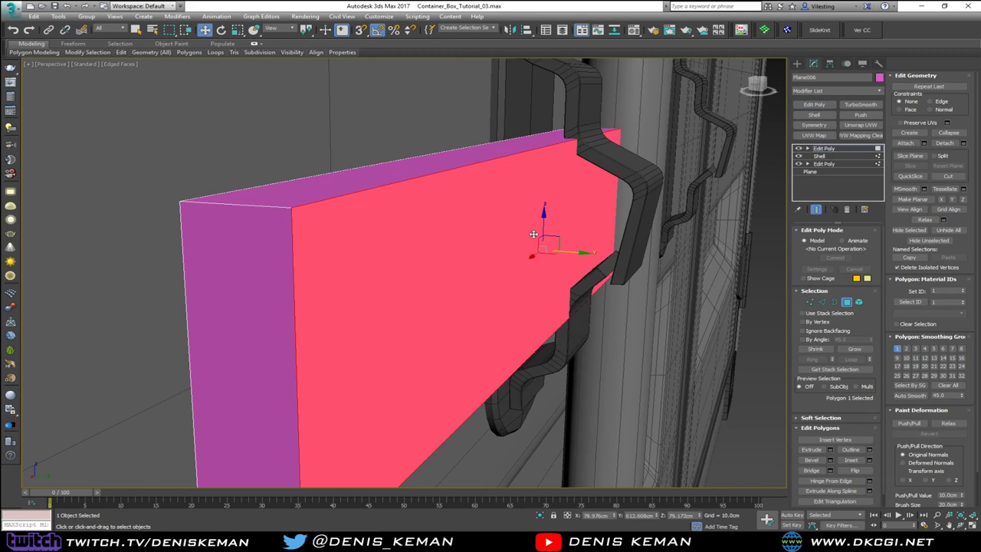
left_click_drag(568, 249, 554, 250)
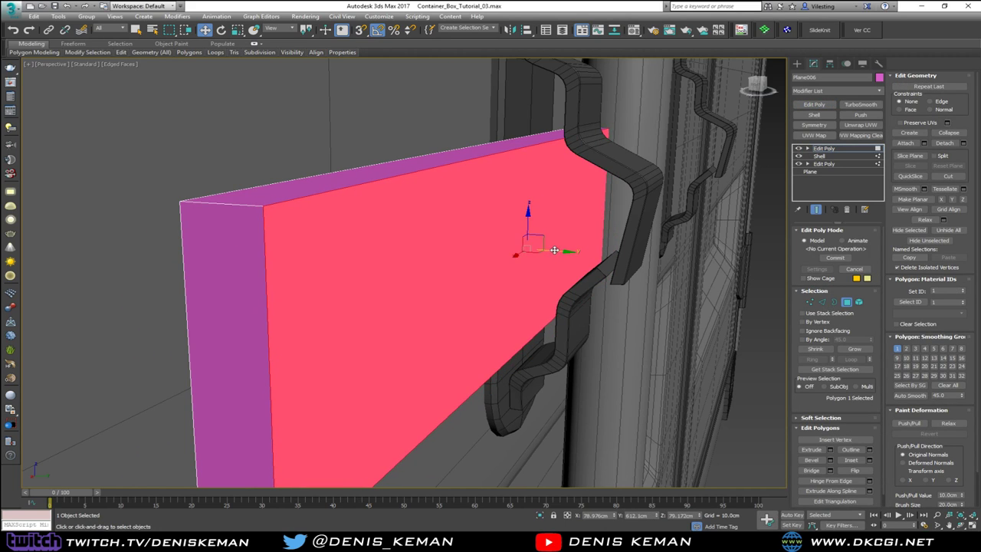
Connect the ring of the handle's four vertical edges with 2 segments, dividing the handle lengthwise into three strips
key("2")
left_click(265, 307)
key("alt+r")
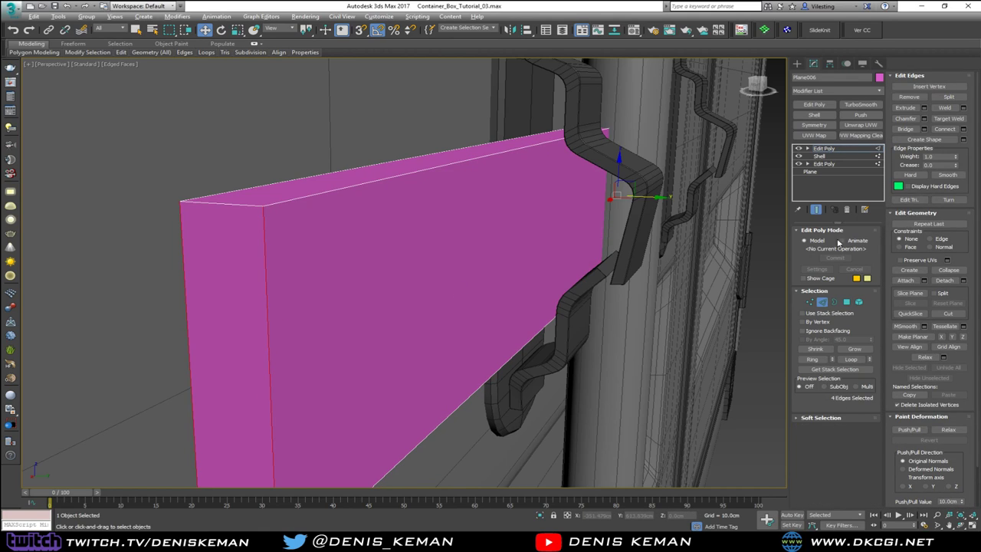
left_click(963, 129)
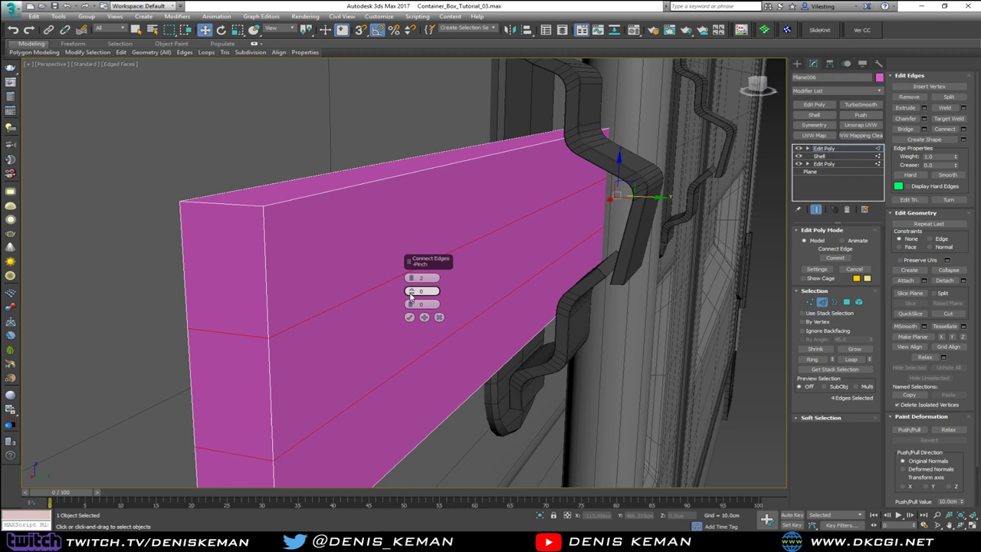
mouse_move(471, 292)
middle_mouse_down("alt")
mouse_move(525, 275)
mouse_move(487, 297)
middle_mouse_up("alt")
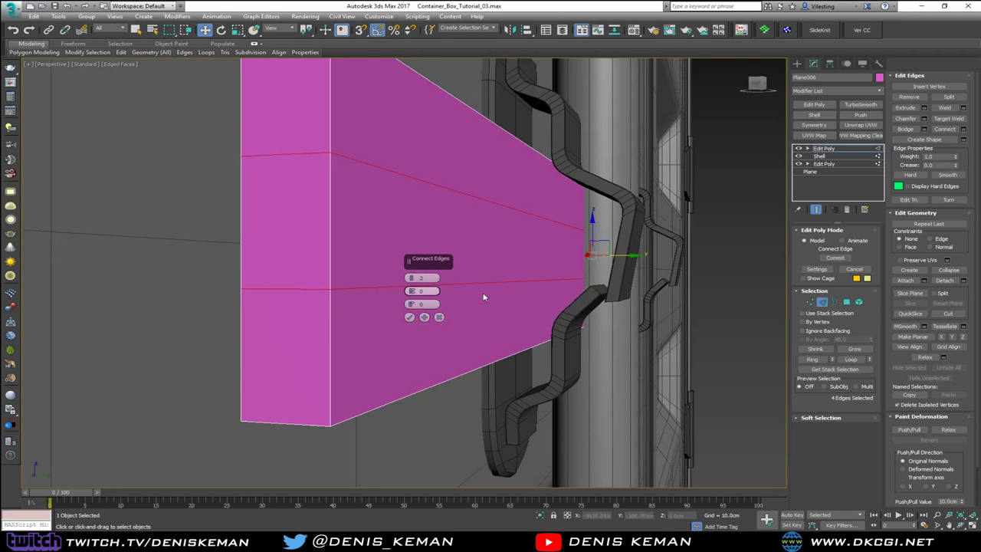
left_click(409, 318)
Try to pull the middle strip of the handle's front face outward by about 1.4 cm in Y
key("4")
left_click(475, 262)
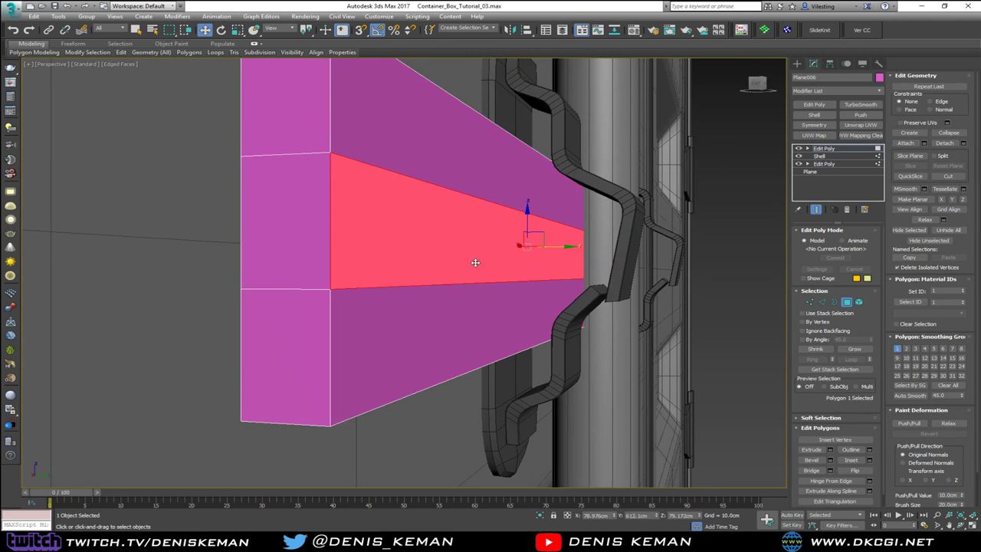
left_click_drag(557, 250, 604, 247)
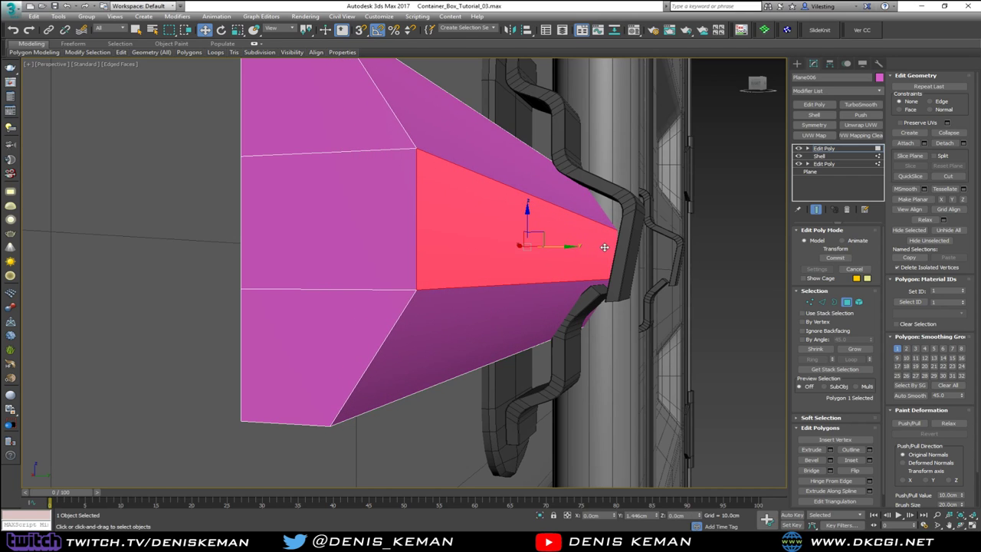
middle_click_drag(518, 246, 438, 278)
key("ctrl+z")
Insert an edge loop across the handle on the free-end side of the bracket
scroll(433, 254, "down", 3)
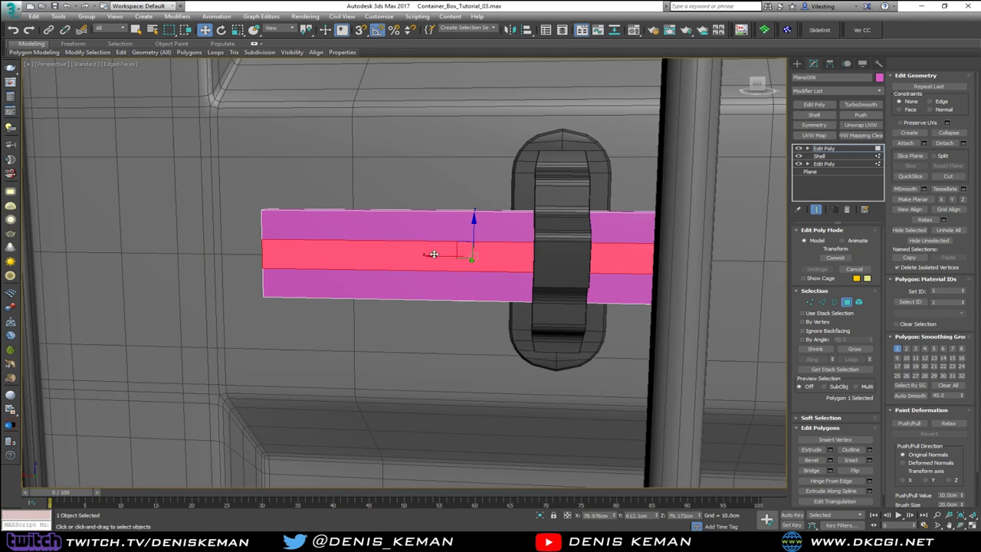
middle_click_drag(504, 257, 450, 272)
key("alt+c")
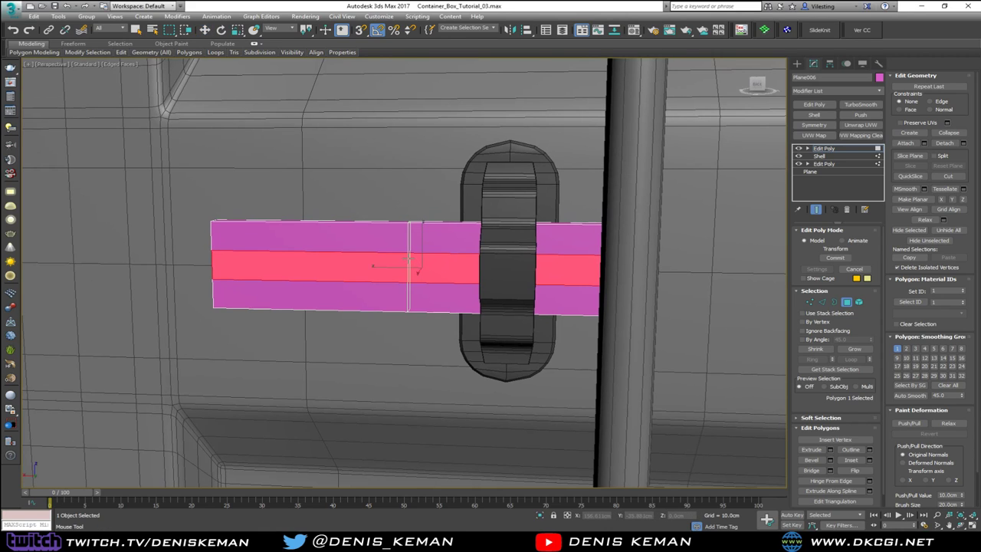
left_click(408, 258)
right_click(377, 278)
Scale the eight vertices at the handle's free end to about 41% in Z so the handle tapers
key("1")
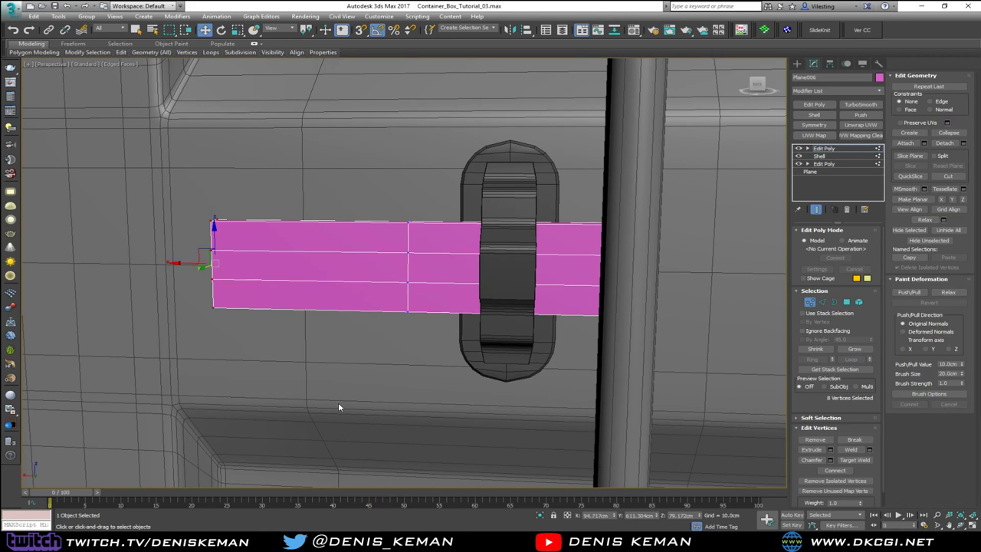
key("r")
left_click_drag(217, 258, 215, 270)
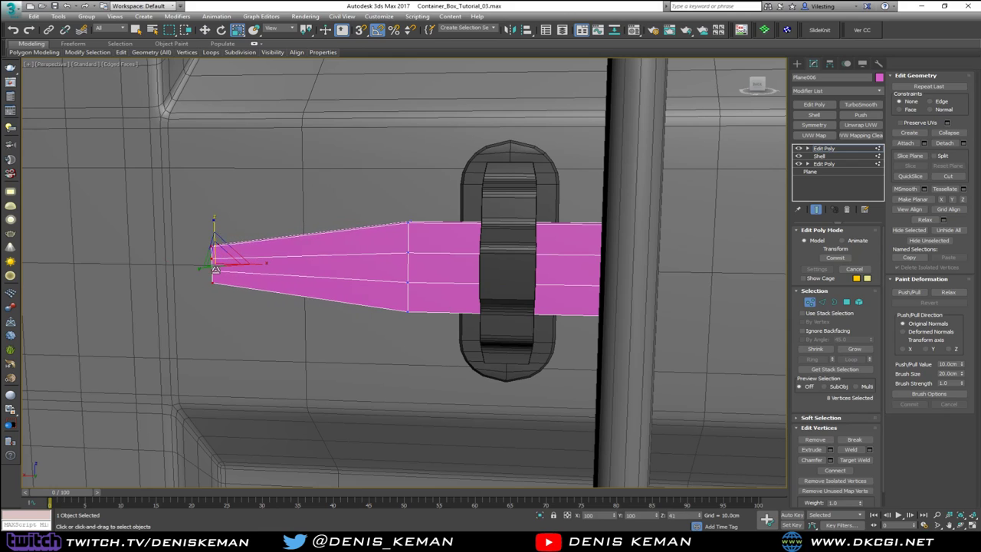
Try to bevel the front middle face between the edge loop and the bar inward by about 1.77 cm with a -0.55 cm outline
middle_click_drag(451, 272, 444, 273)
key("4")
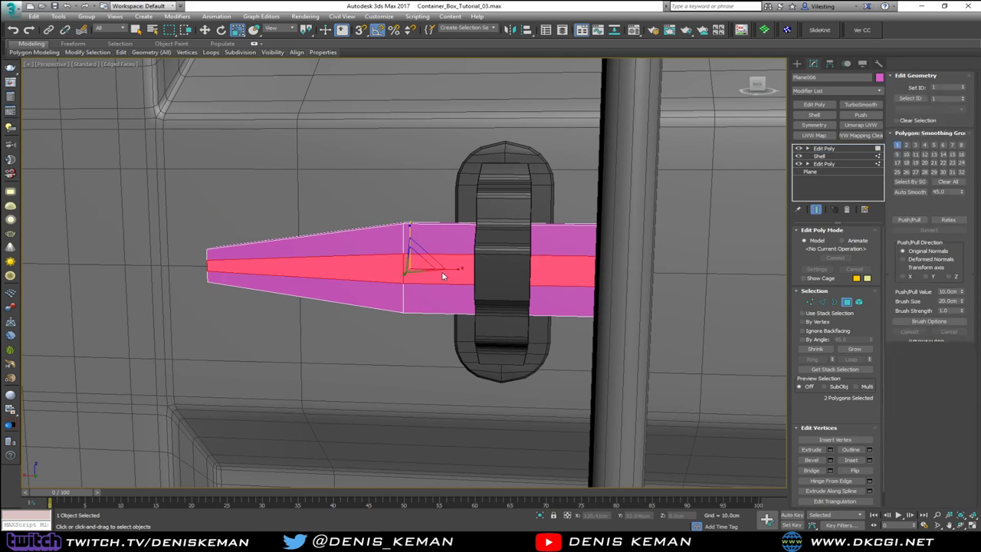
left_click(443, 272)
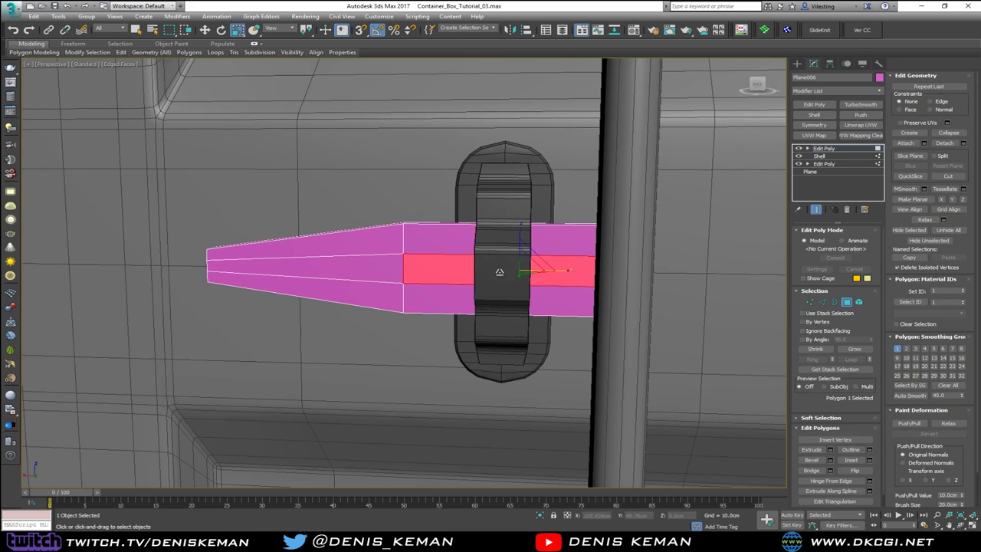
left_click(829, 459)
middle_click_drag(529, 261, 568, 249, "alt")
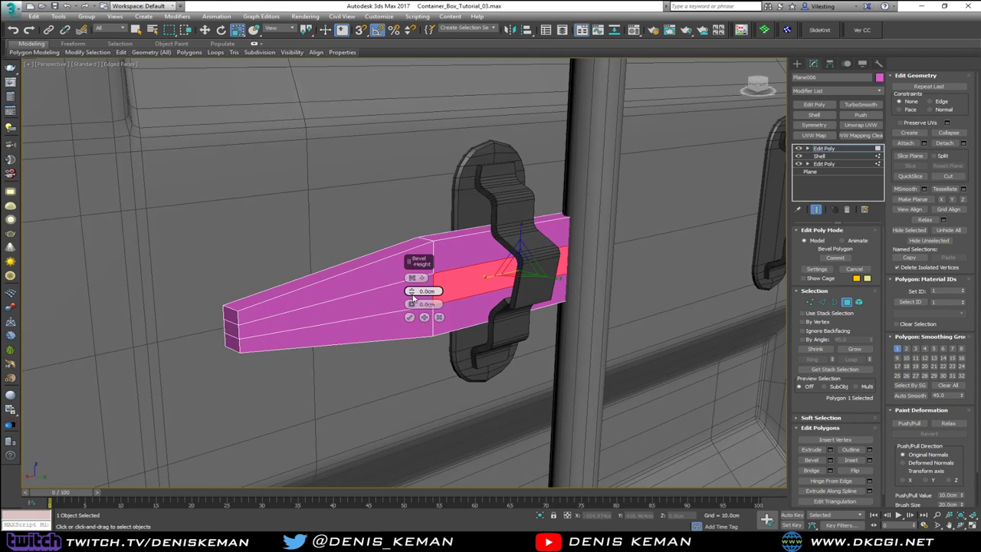
mouse_move(410, 291)
left_mouse_down()
mouse_move(411, 280)
mouse_move(413, 309)
left_mouse_up()
middle_click_drag(589, 260, 525, 263, "alt")
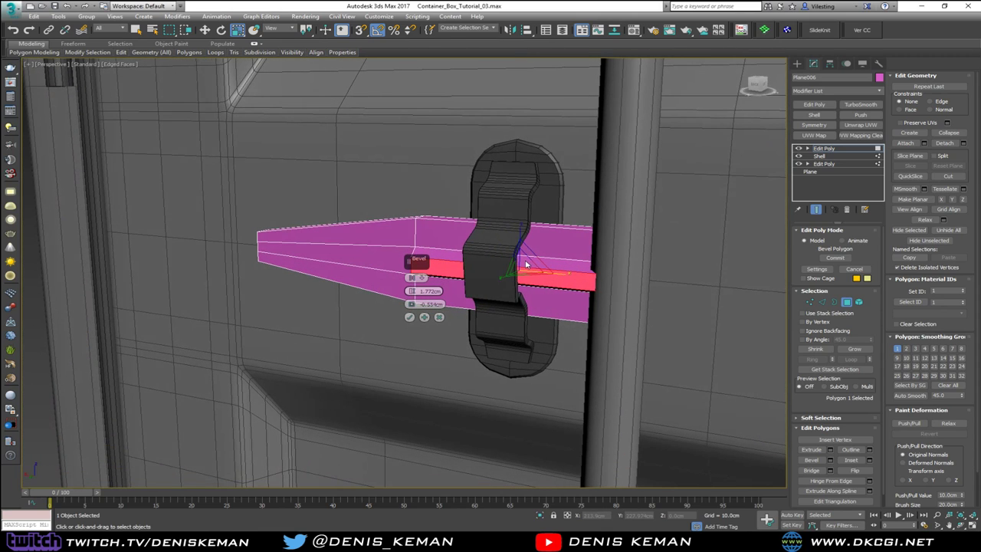
left_click(439, 317)
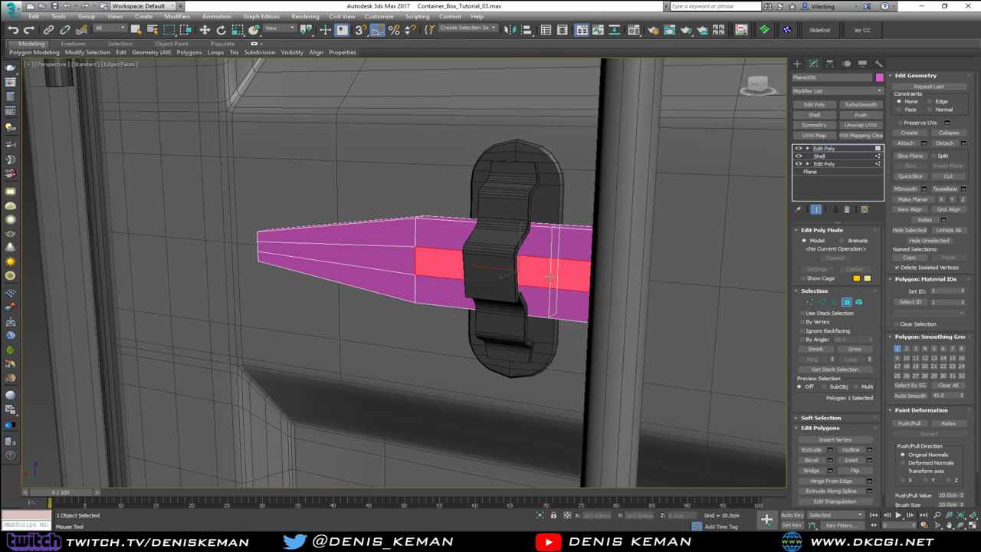
Insert a second edge loop between the bracket and the bar, and select the front middle face between both loops
left_click(541, 277)
right_click(552, 302)
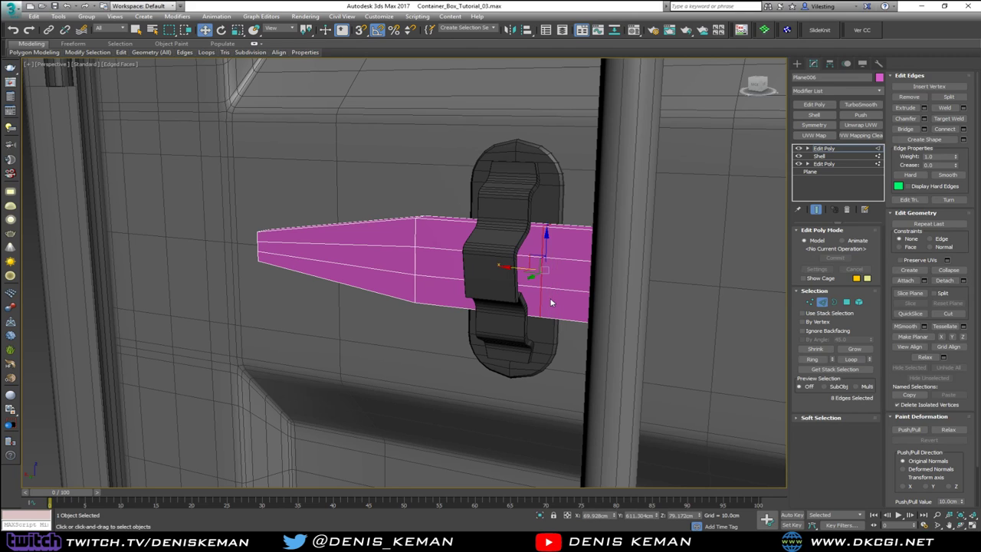
key("4")
left_click(533, 275)
Try to bevel the selected front middle face behind the bracket inward with the same height and outline
middle_click_drag(472, 228, 536, 226, "alt")
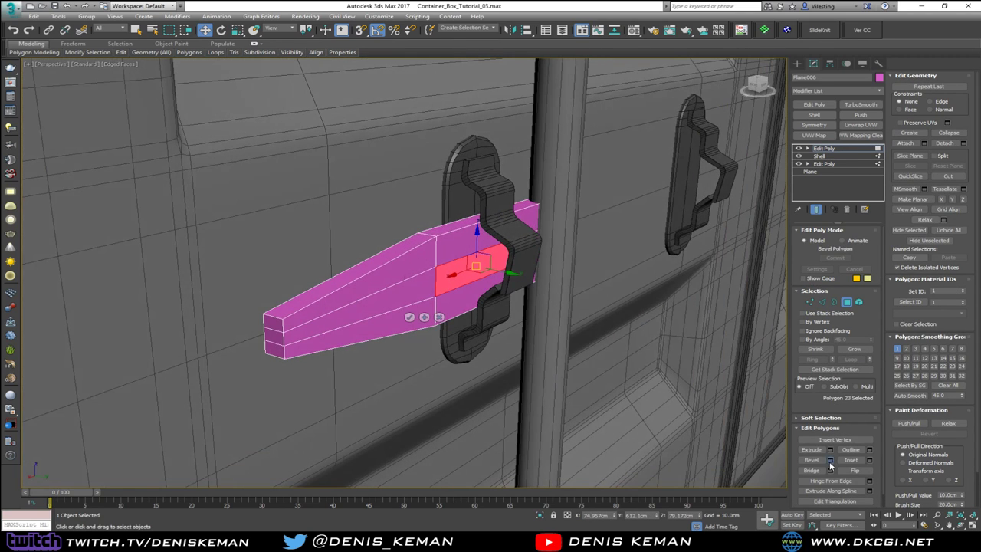
mouse_move(587, 278)
middle_mouse_down("alt")
mouse_move(479, 226)
mouse_move(460, 266)
mouse_move(553, 260)
middle_mouse_up("alt")
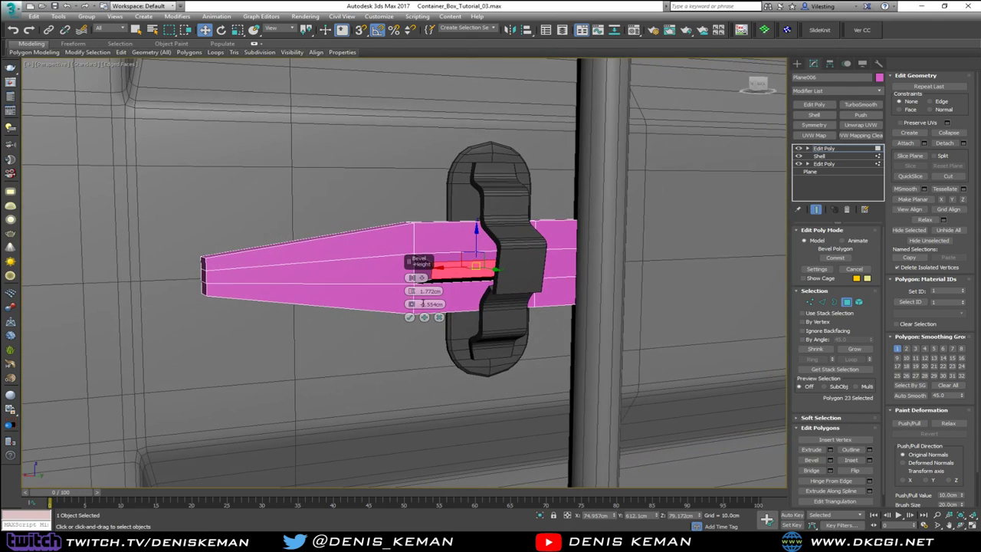
left_click(439, 317)
Raise the upper edge of the front middle face by about 1.2 cm in Z to make the face taller
key("2")
left_click(457, 252)
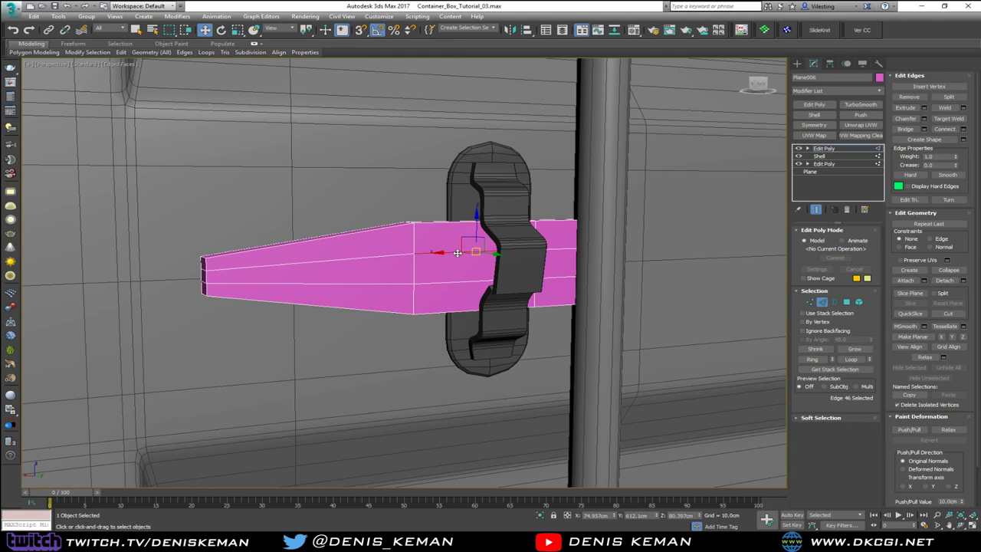
left_click_drag(475, 228, 477, 215)
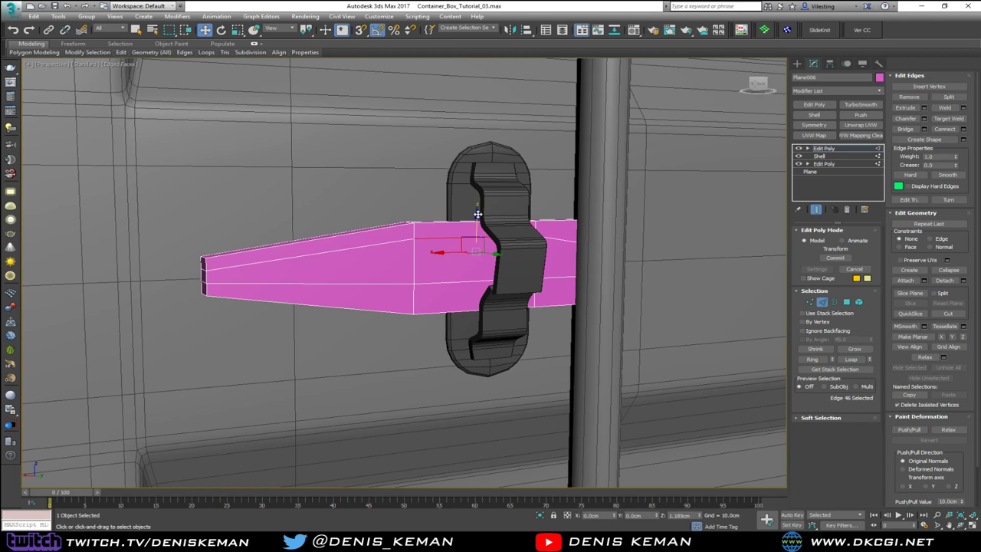
Bevel the enlarged front middle face inward to form a recess behind the bracket, and leave polygon editing
key("4")
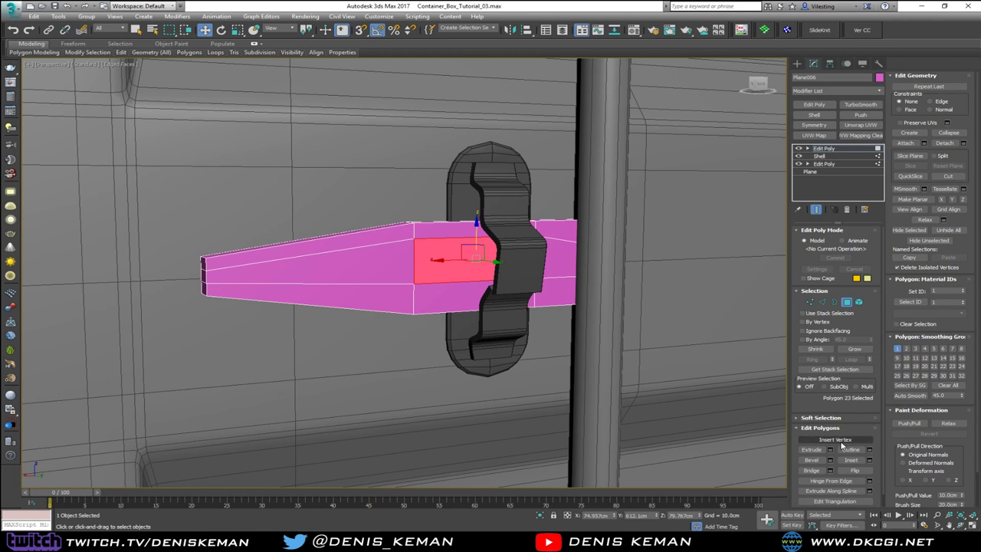
left_click(830, 459)
middle_click_drag(582, 230, 504, 226, "alt")
left_click(410, 318)
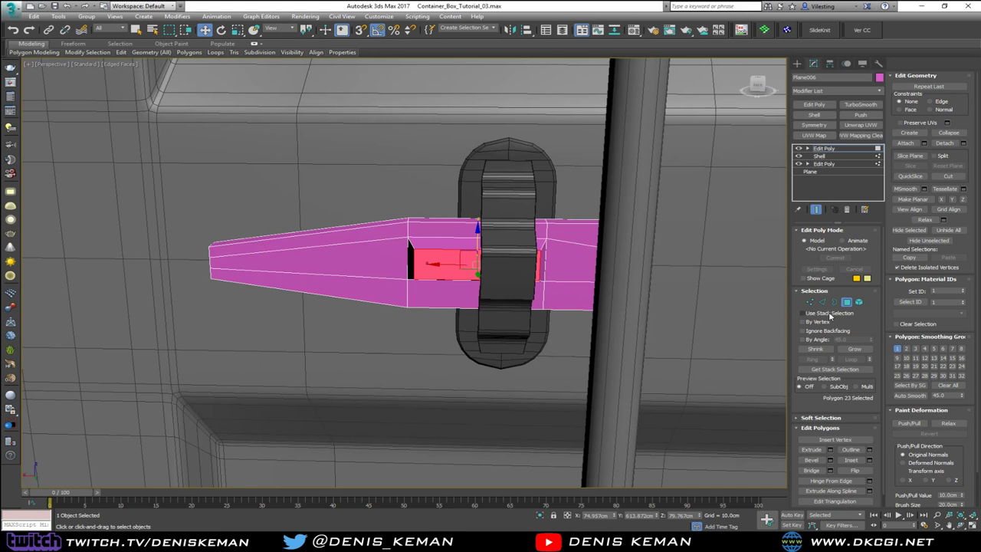
left_click(846, 302)
Deselect the handle, hide the edge display, and examine the recessed handle in its bracket on the door
scroll(396, 160, "down", 4)
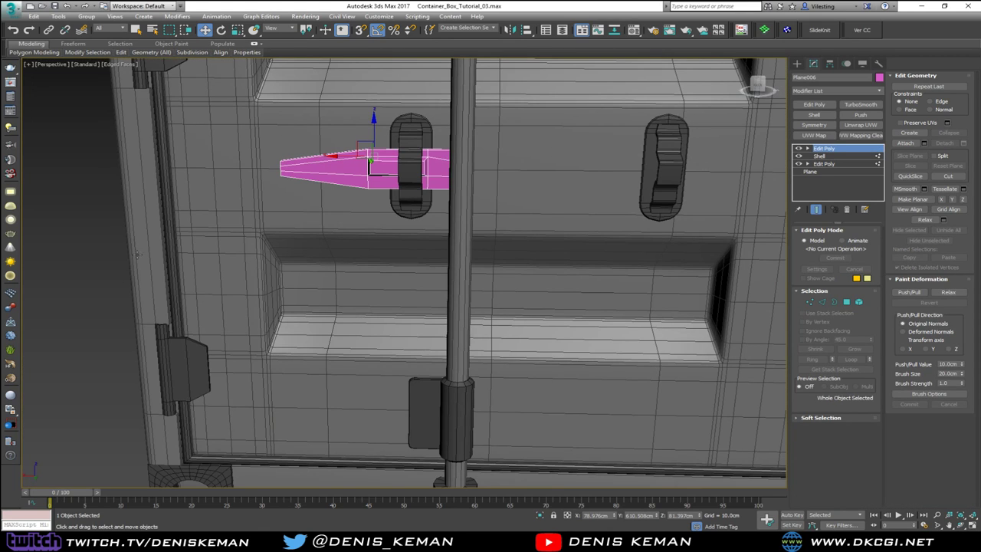
middle_click_drag(89, 244, 135, 294, "alt")
left_click(169, 261)
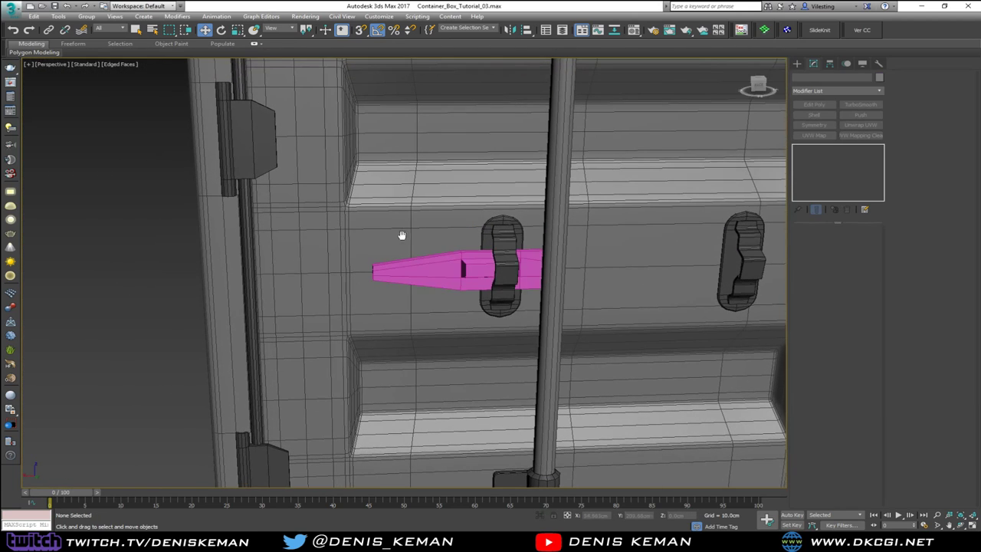
scroll(400, 236, "down", 4)
middle_click_drag(401, 236, 349, 281)
key("F4")
scroll(403, 298, "up", 4)
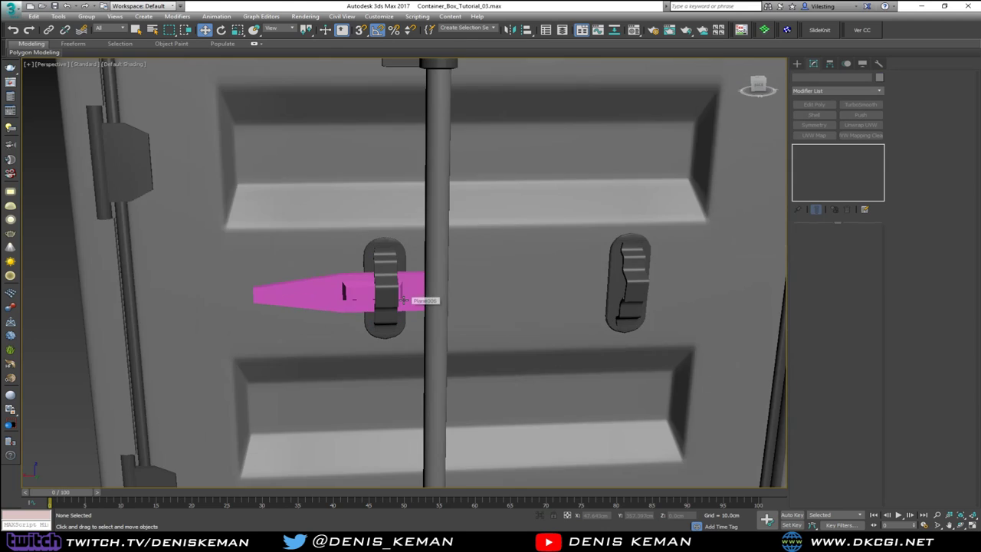
Show the edges, select the handle and scale its height down to about 48%
key("F4")
left_click(416, 297)
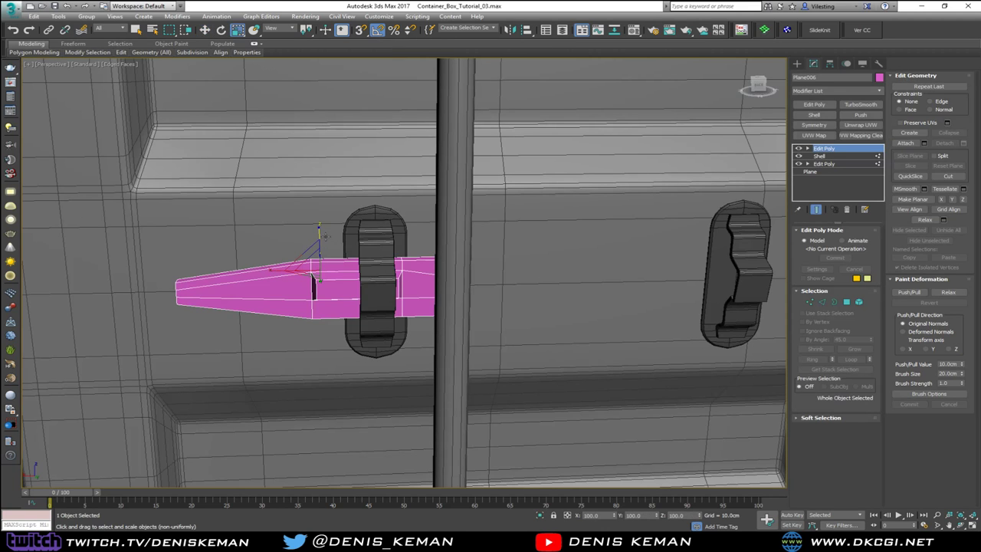
left_click_drag(326, 236, 315, 266)
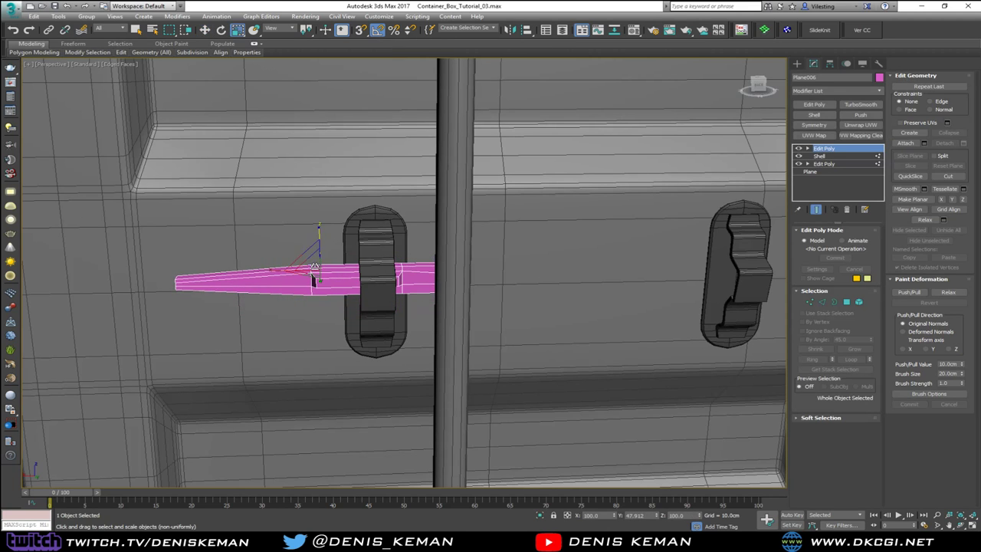
middle_click_drag(314, 267, 344, 281, "alt")
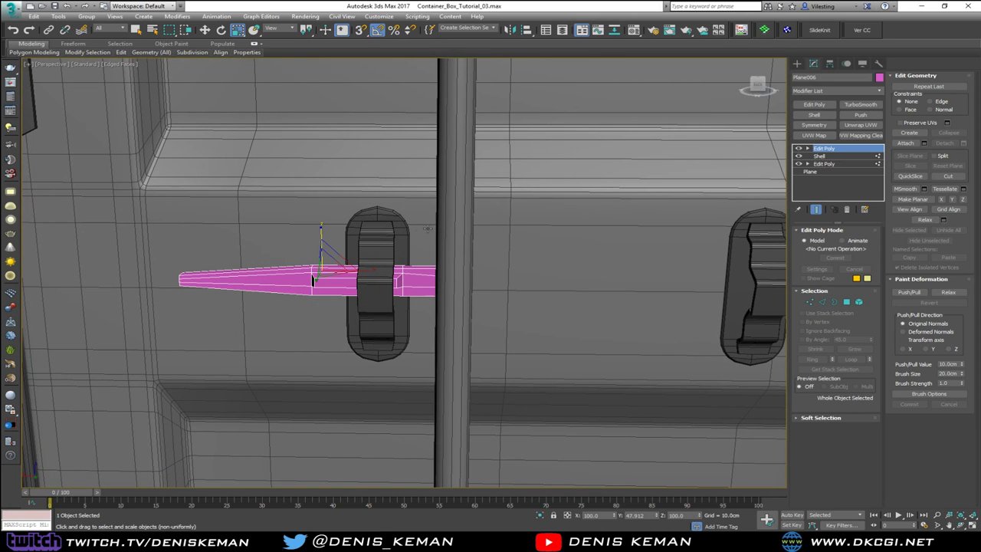
Scale the handle slightly thinner along its depth so it fits inside the bracket
middle_click_drag(428, 228, 352, 281, "alt")
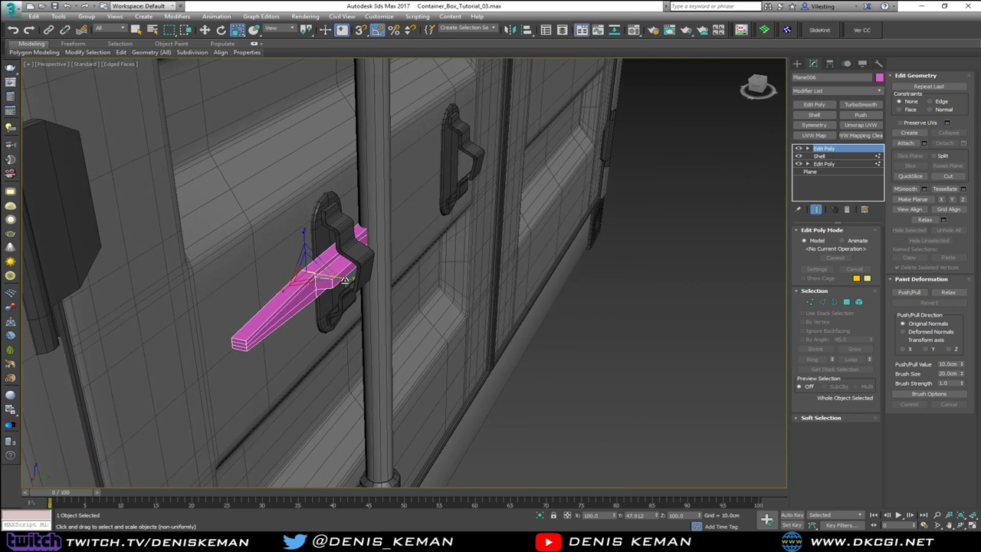
mouse_move(345, 280)
left_mouse_down()
mouse_move(313, 274)
mouse_move(337, 278)
left_mouse_up()
key("w")
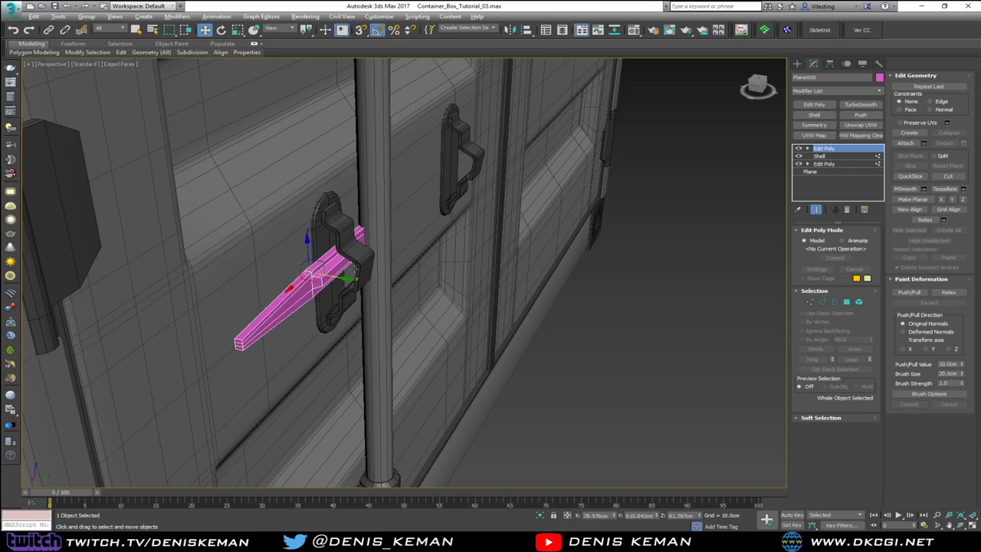
middle_click_drag(306, 260, 321, 288, "alt")
key("alt+w")
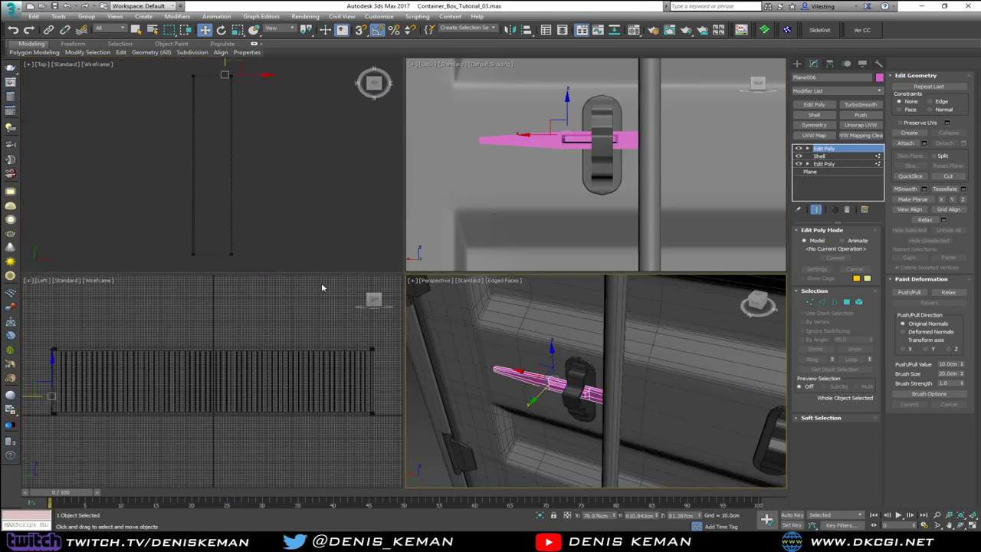
key("alt+w")
scroll(417, 327, "up", 6)
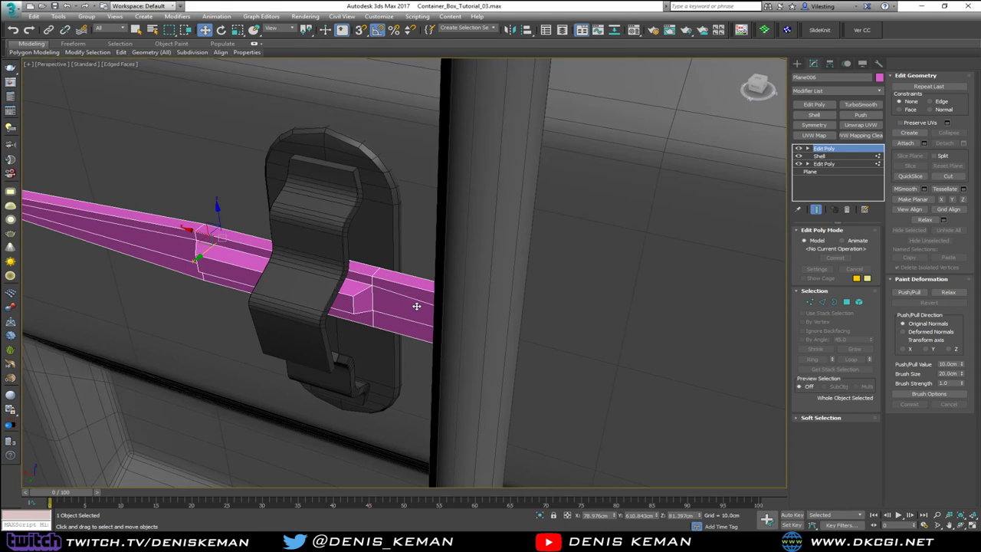
Select all polygons of the handle's end section between the bracket and the locking bar, and detach them as a separate object
key("2")
double_click(418, 322)
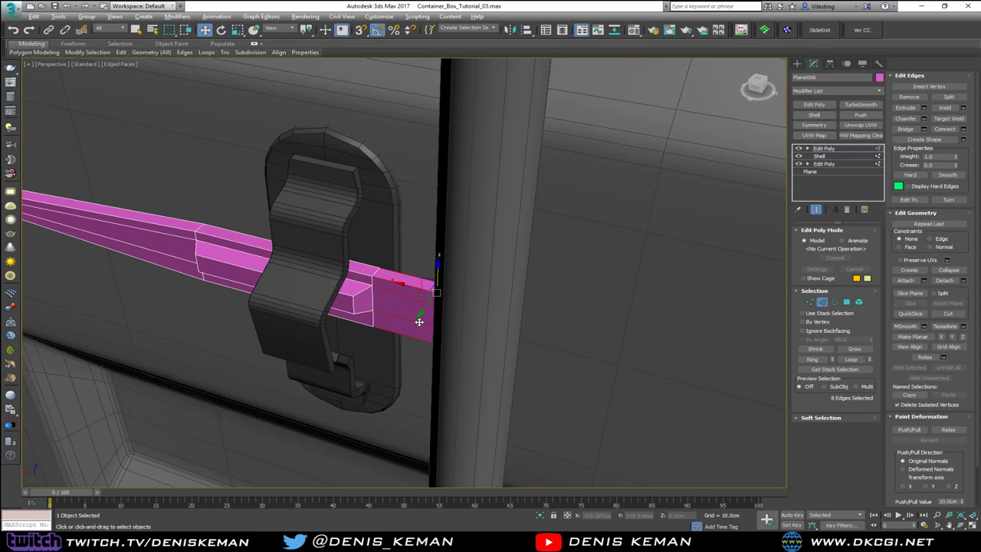
left_click(845, 302)
middle_click_drag(495, 324, 438, 357, "alt")
left_click(436, 327, "alt")
key("F3")
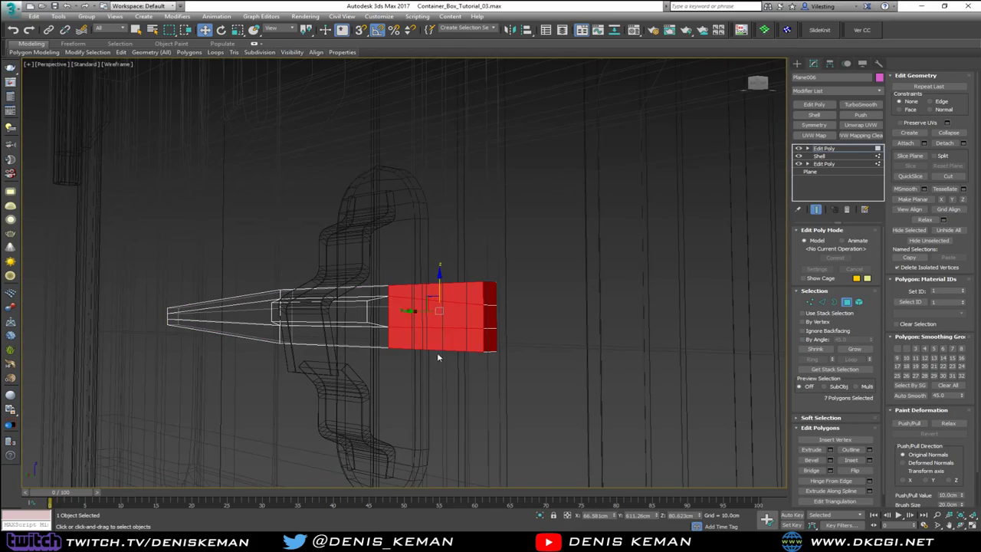
middle_click_drag(475, 324, 458, 353, "alt")
middle_click_drag(509, 354, 539, 350, "alt")
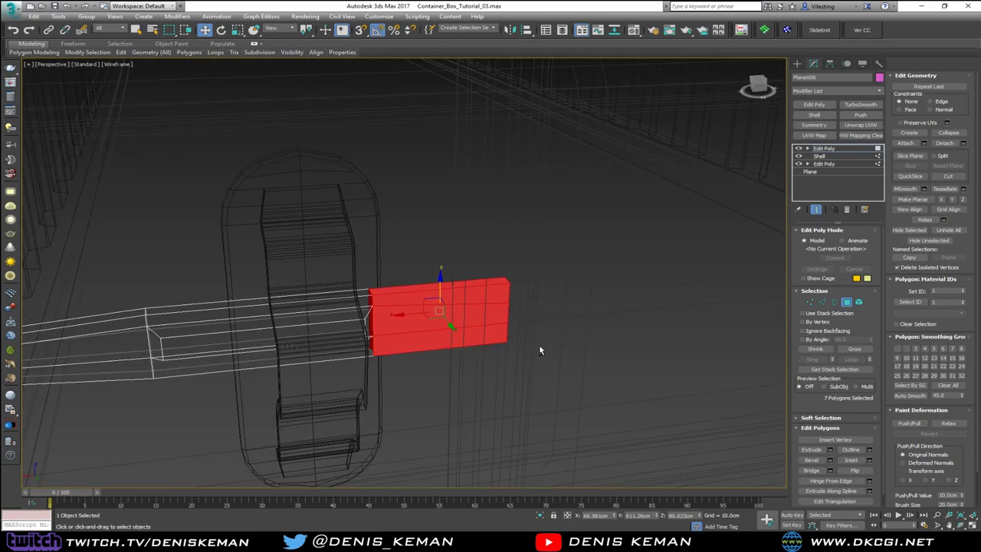
key("F3")
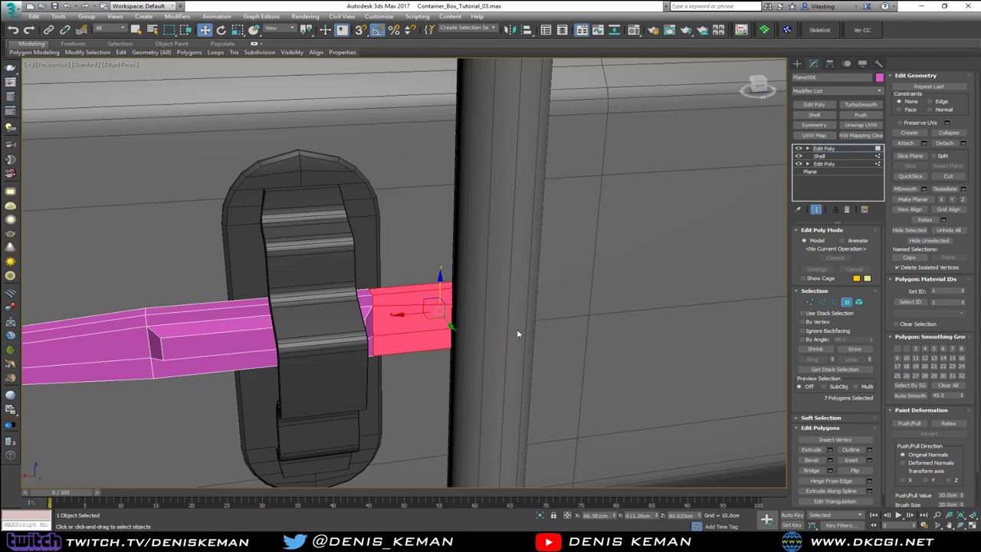
left_click(964, 144)
left_click(525, 275)
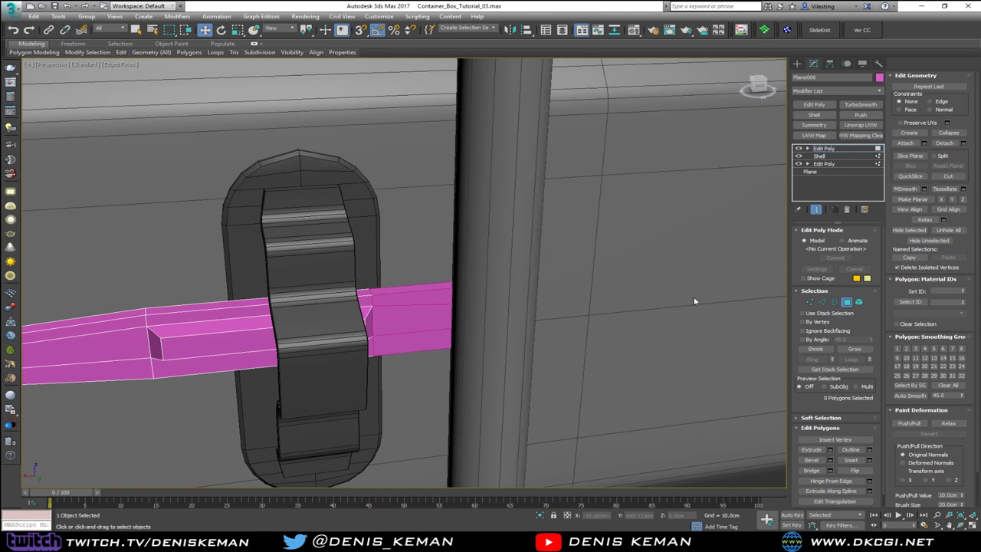
Select the detached piece and pull its end vertices from inside the locking bar back along X toward the bracket to shorten it
left_click(848, 303)
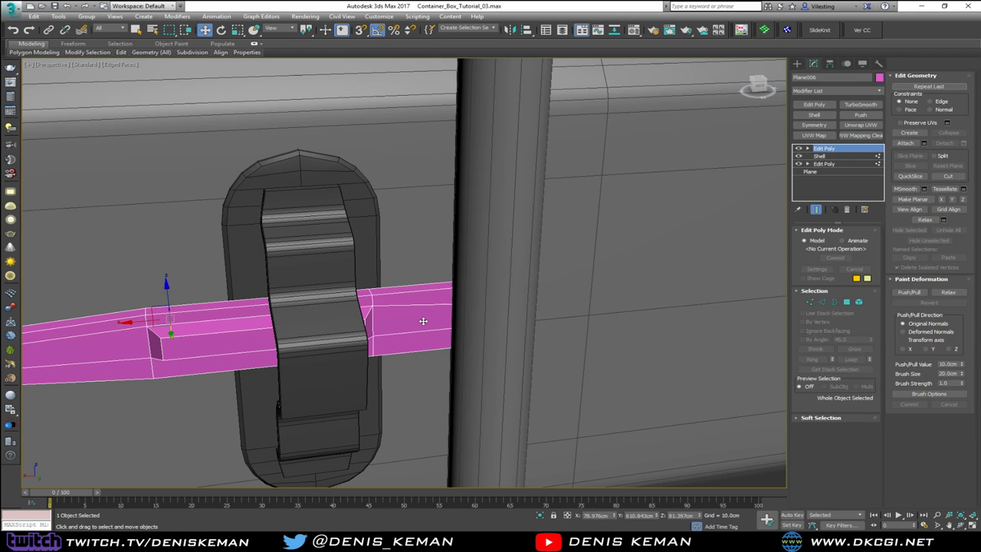
left_click(423, 321)
middle_click_drag(425, 321, 459, 319)
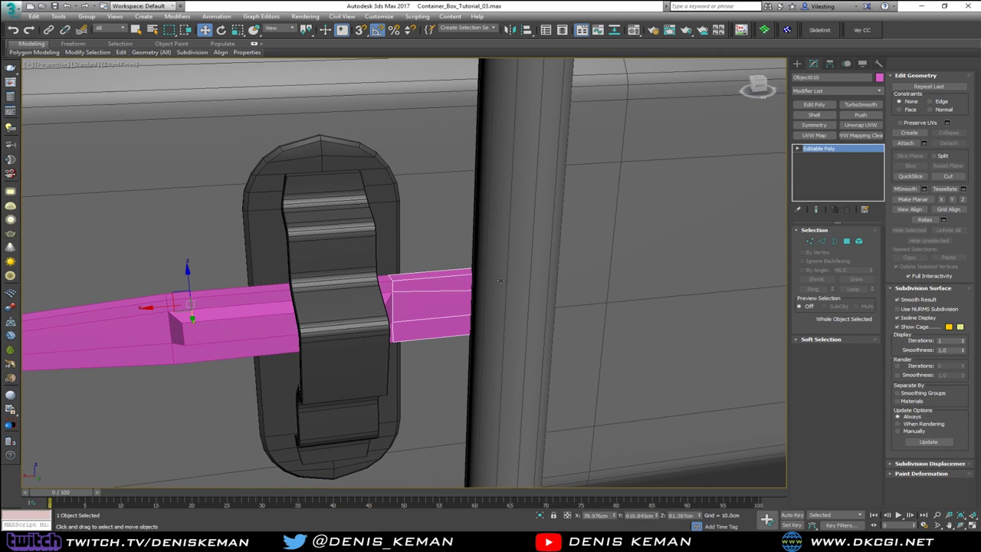
key("1")
key("F3")
left_click_drag(491, 355, 491, 354)
key("F3")
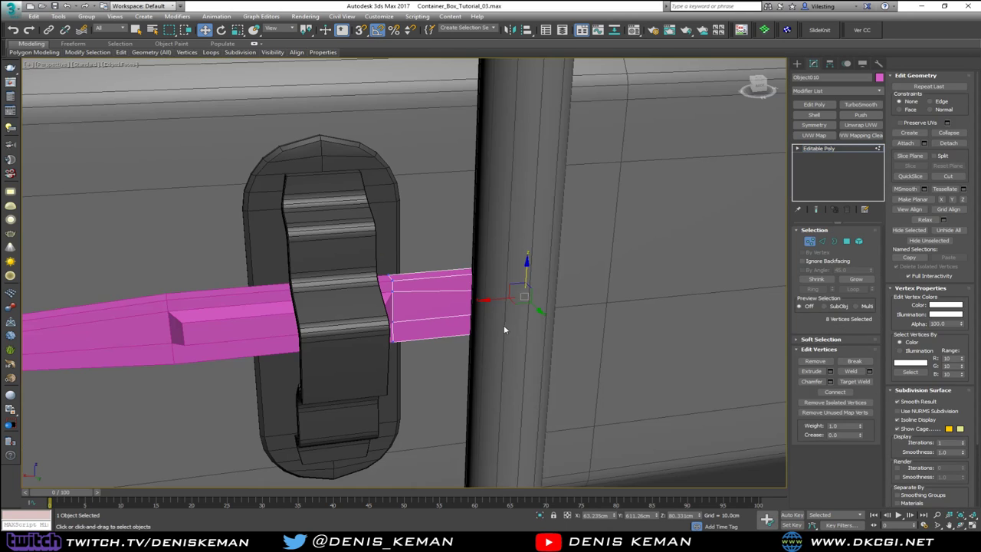
left_click_drag(502, 301, 443, 306)
Add a Shell modifier to the shortened piece with straightened corners and an outer amount of 0.81 cm
middle_click_drag(443, 307, 491, 326, "alt")
left_click(818, 148)
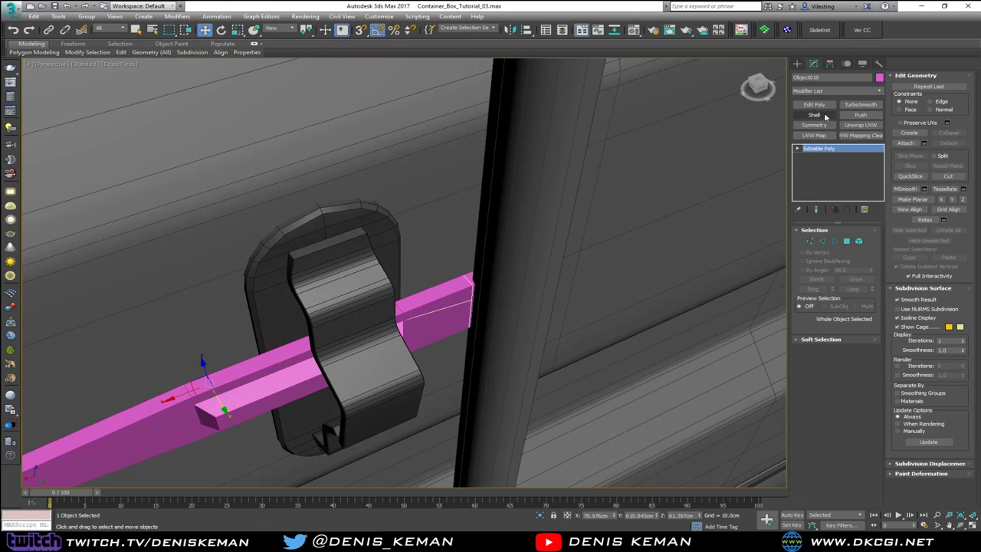
left_click(814, 114)
middle_click_drag(770, 395, 782, 416, "alt")
left_click(847, 478)
scroll(452, 326, "up", 1)
middle_click_drag(452, 326, 473, 362, "alt")
scroll(449, 305, "up", 2)
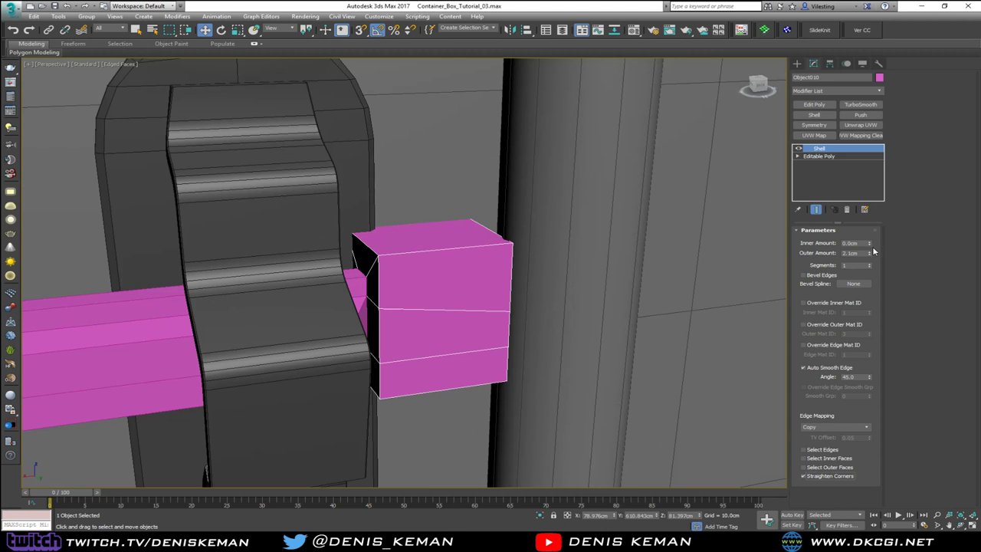
left_click_drag(870, 260, 866, 313)
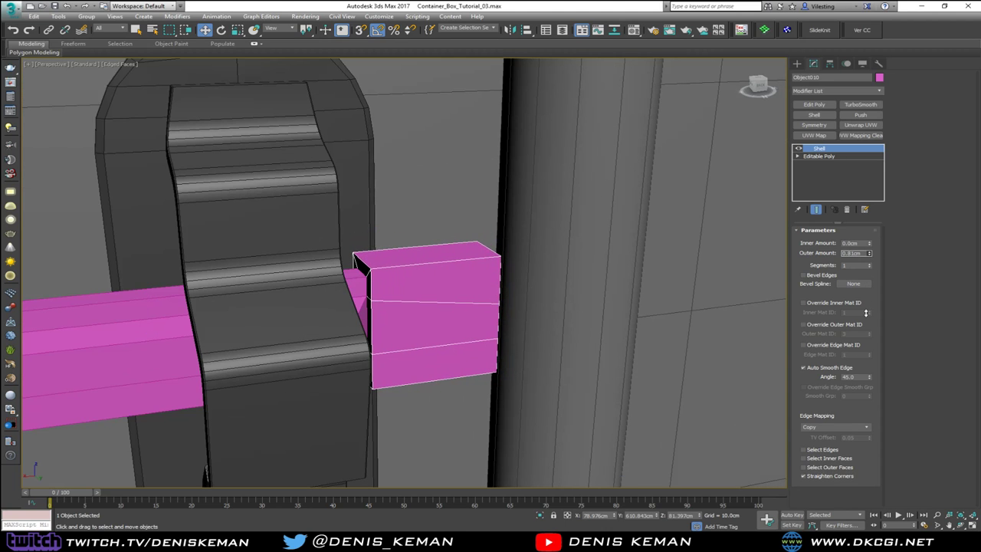
Isolate the shelled piece, add an Edit Poly modifier and remove the horizontal edge loops from its inner and outer side walls
mouse_move(452, 247)
middle_mouse_down("alt")
mouse_move(401, 259)
mouse_move(429, 291)
mouse_move(467, 266)
mouse_move(449, 240)
mouse_move(440, 188)
mouse_move(444, 247)
mouse_move(449, 263)
mouse_move(457, 258)
middle_mouse_up("alt")
key("alt+q")
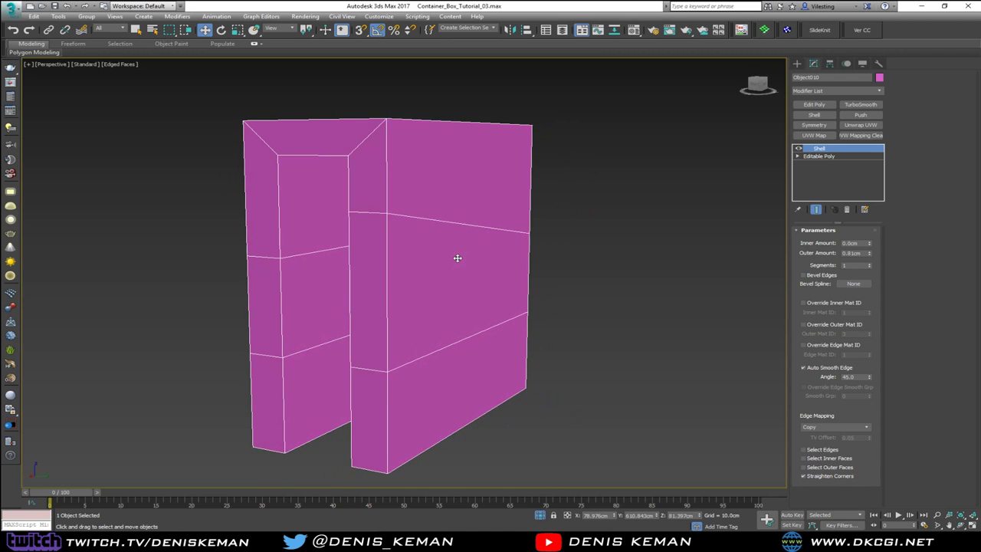
left_click(813, 104)
key("2")
double_click(414, 215)
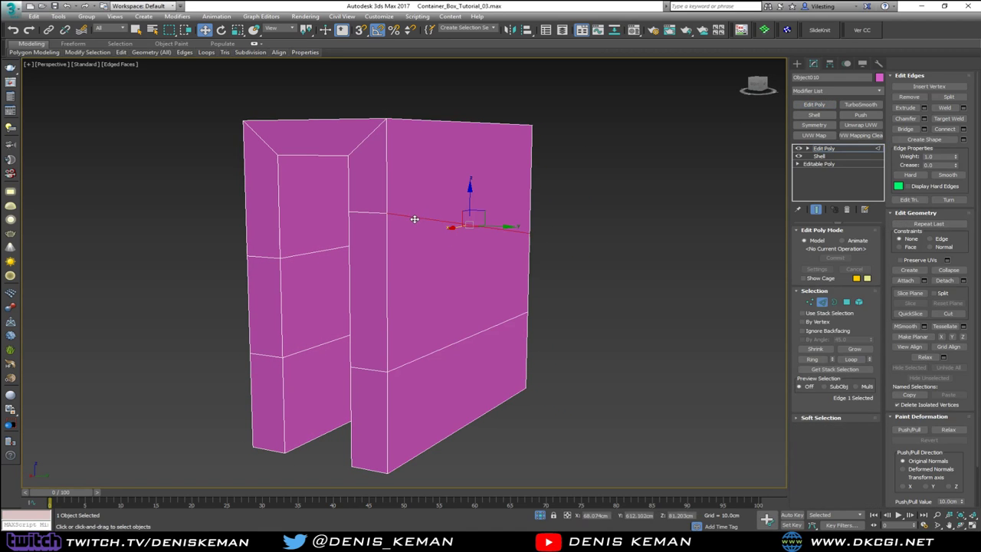
double_click(420, 357, "ctrl")
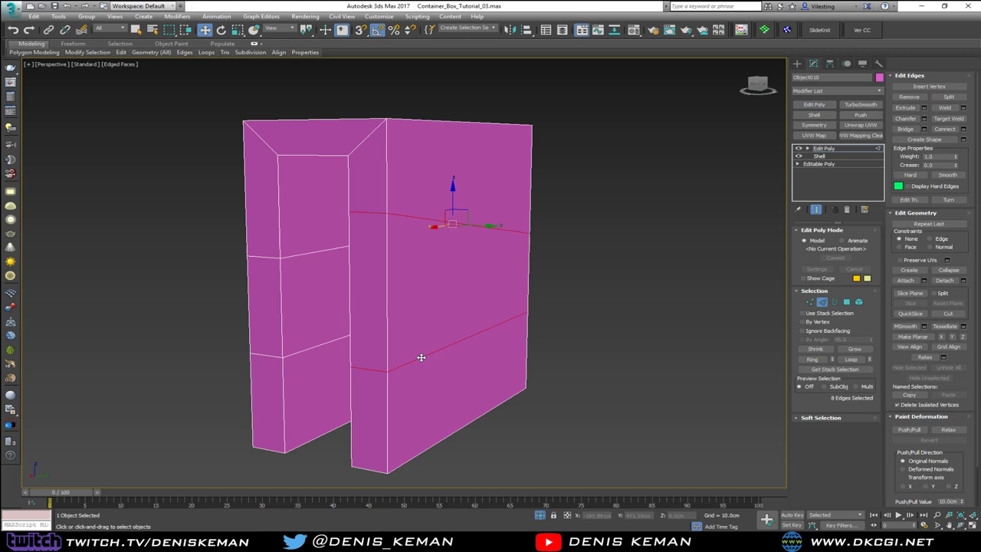
double_click(306, 344, "ctrl")
double_click(304, 254, "ctrl")
key("ctrl+BackSpace")
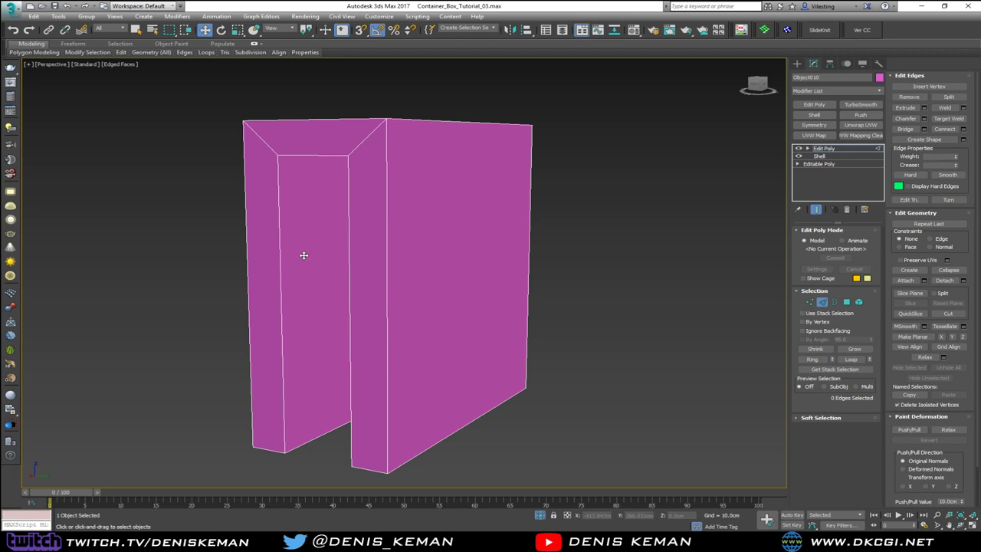
Add a Chamfer modifier to the cleaned-up piece with an amount of 0.1 cm
middle_click_drag(304, 255, 515, 233, "alt")
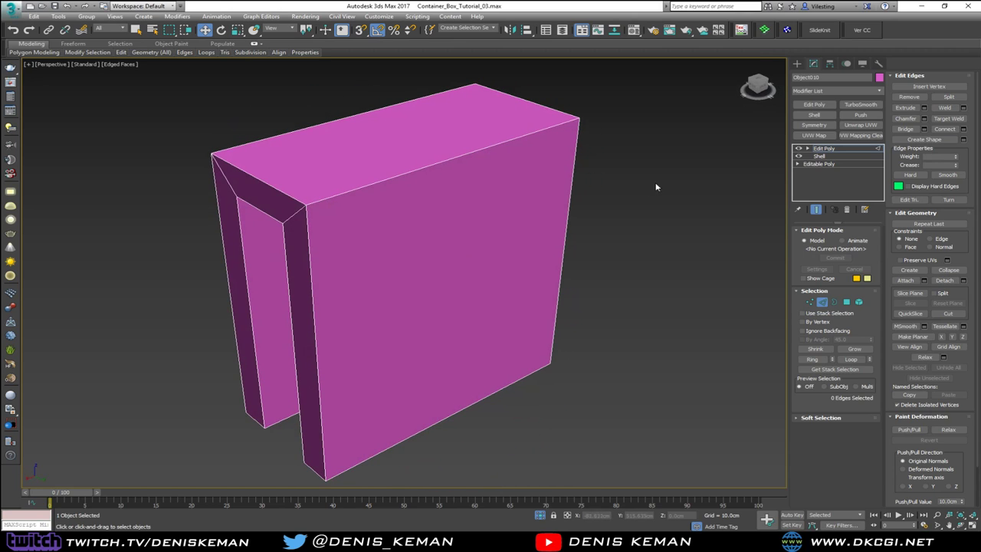
key("2")
left_click(812, 90)
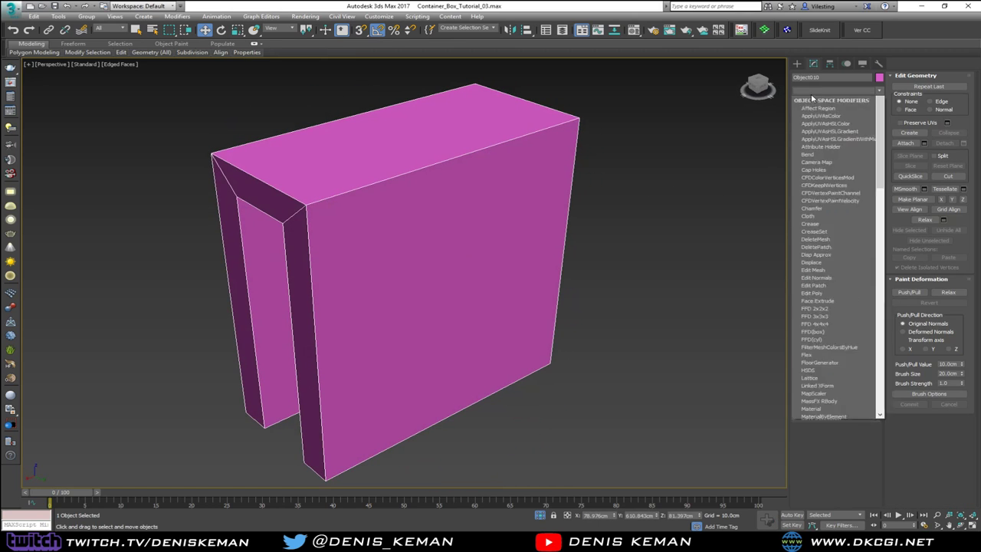
key("c")
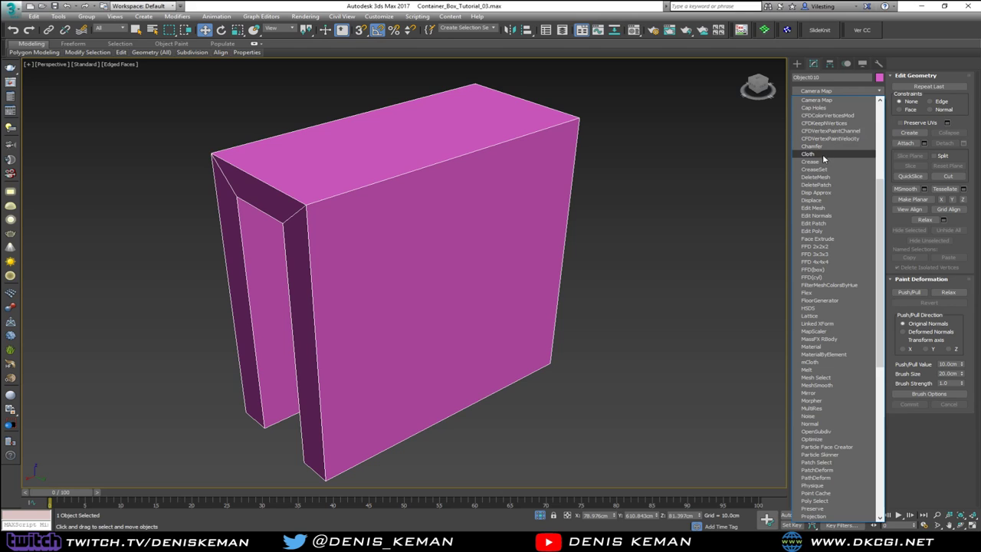
left_click(812, 145)
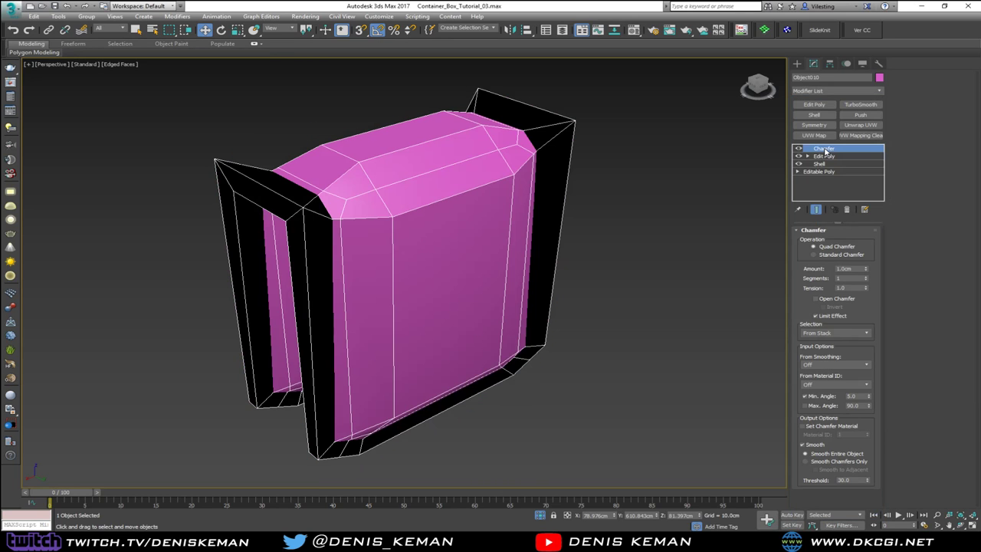
right_click(866, 272)
left_click_drag(866, 267, 868, 265)
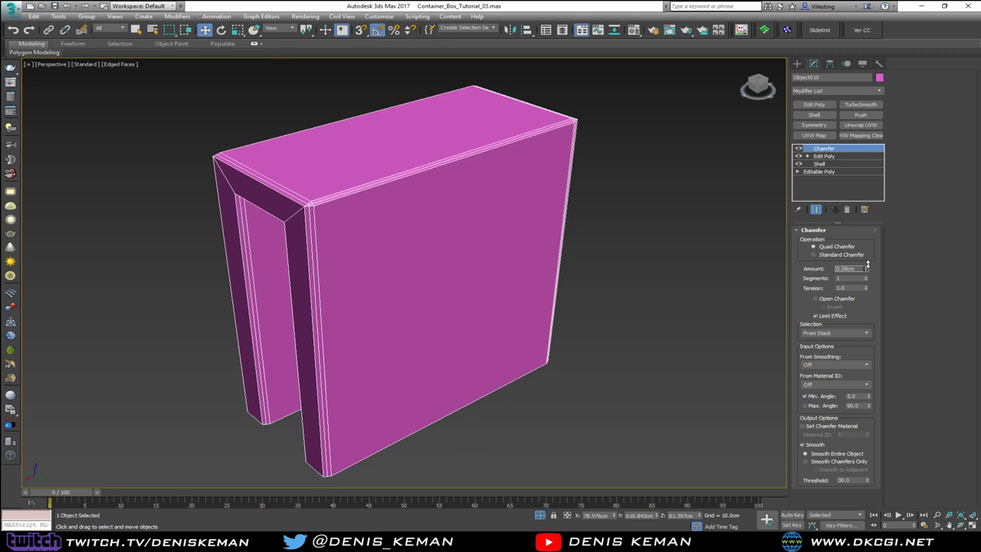
double_click(858, 269)
type("0.1")
key("Return")
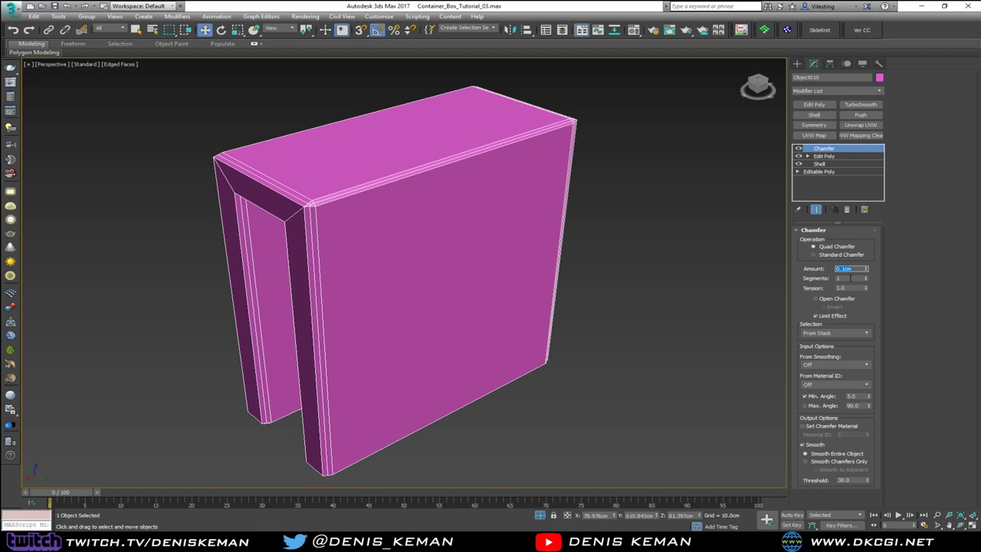
Set the chamfer's tension to 0.5 and check the rounding at the upper corner
left_click(817, 282)
key("Return")
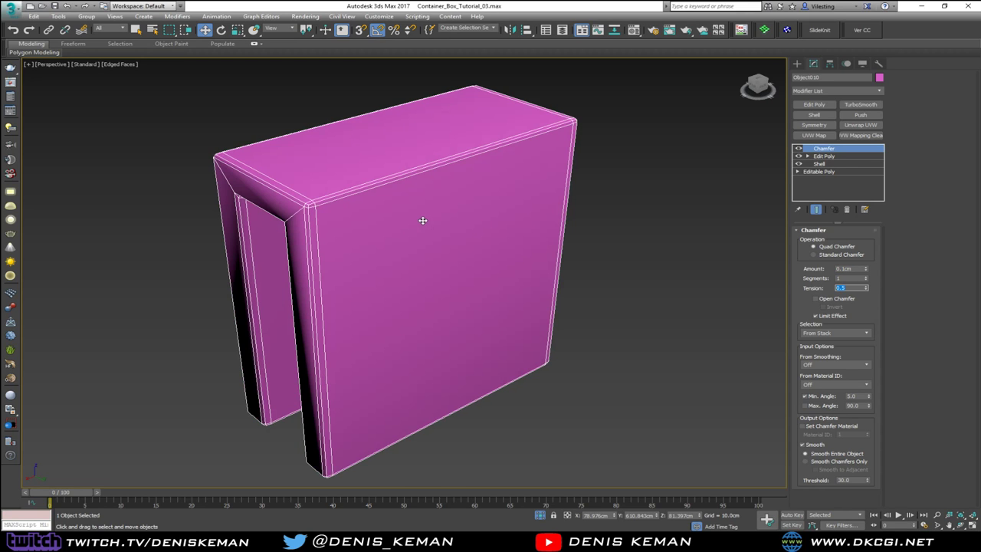
middle_click_drag(422, 220, 444, 222, "alt")
scroll(374, 222, "up", 6)
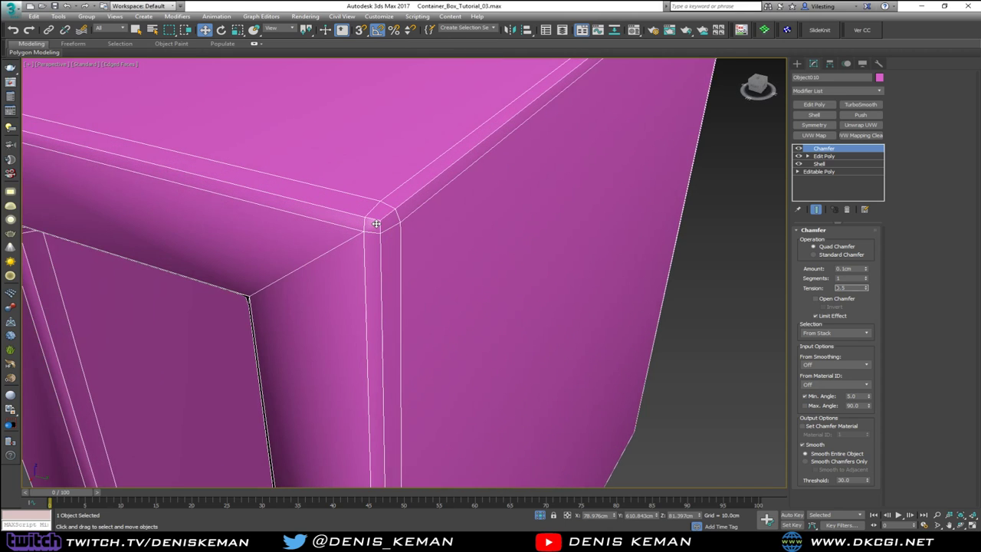
scroll(375, 223, "down", 2)
Add an Edit Poly modifier above the chamfer and auto smooth all polygons with a threshold of 20
left_click(814, 104)
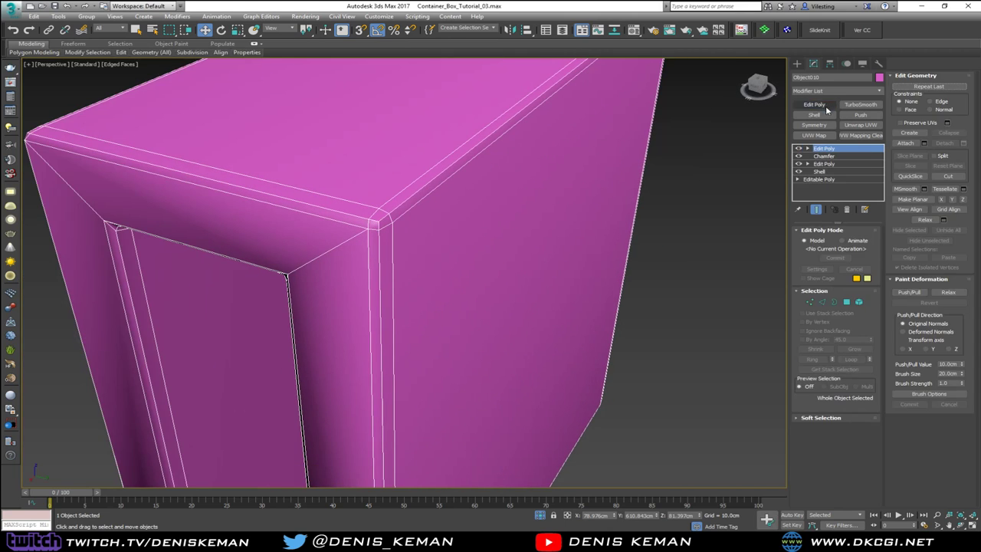
key("4")
key("ctrl+a")
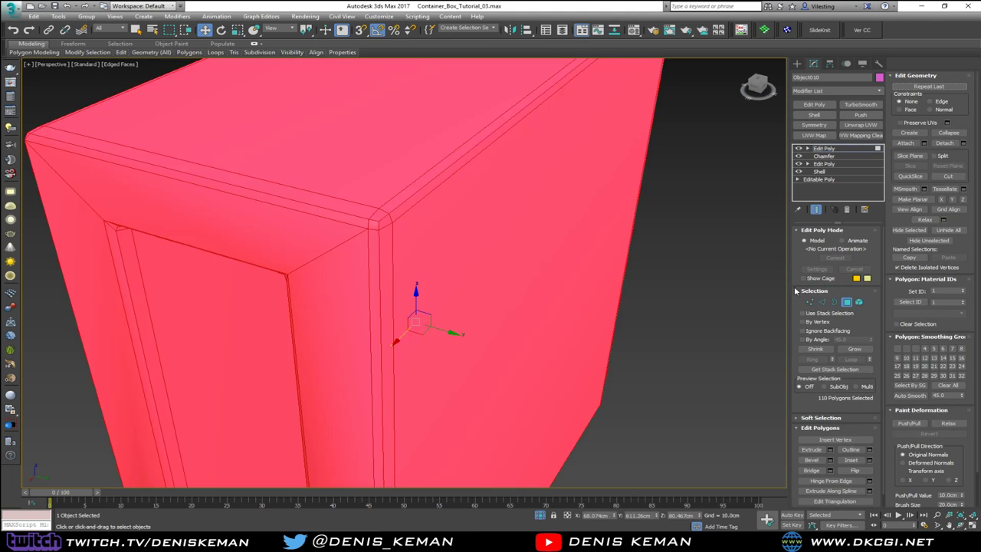
left_click(923, 396)
left_click(908, 396)
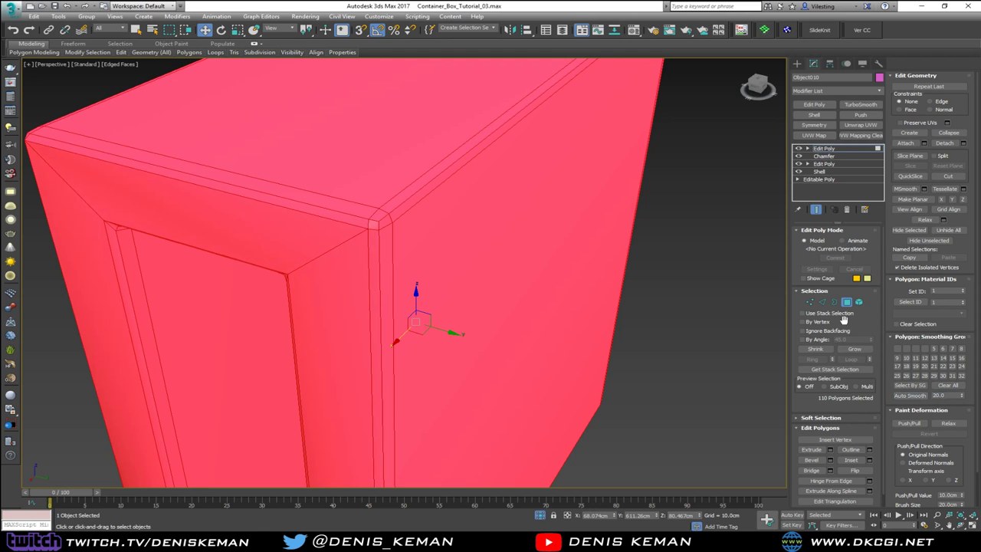
left_click(846, 301)
Hide the edge display, examine the shading of the chamfered piece without a selection, and reselect it
left_click(730, 348)
key("F4")
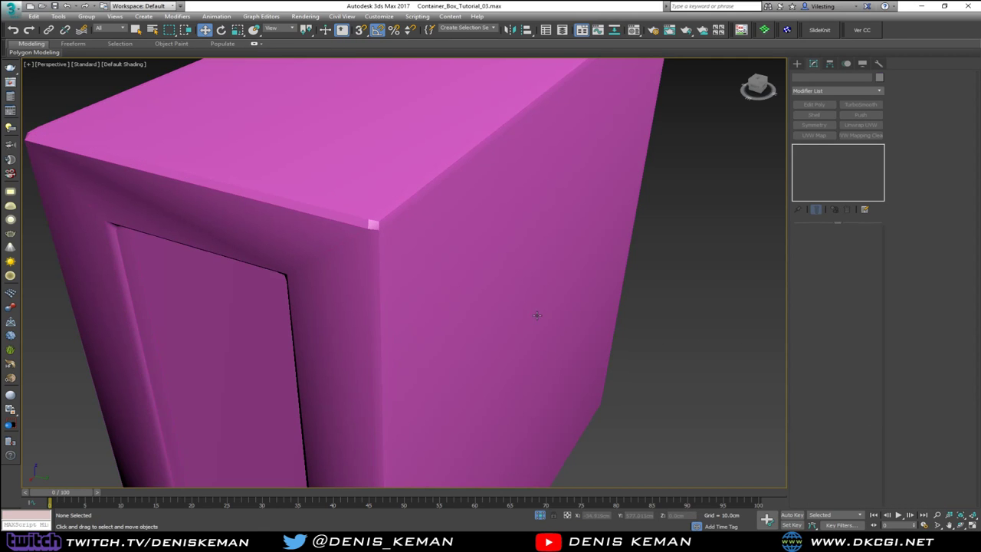
scroll(546, 253, "down", 6)
middle_click_drag(556, 240, 524, 221, "alt")
left_click(524, 221)
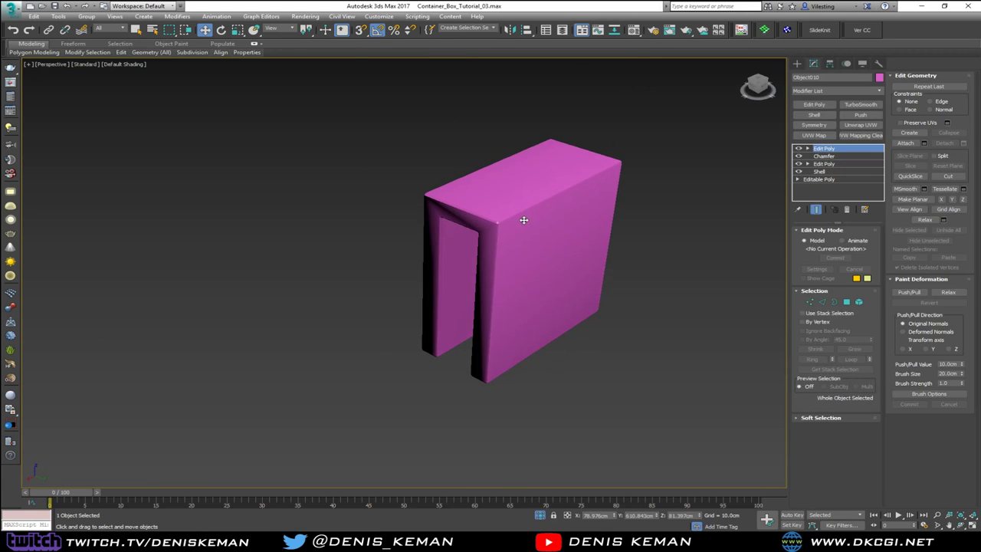
Auto smooth all polygons of the chamfered sleeve with a threshold of 35 and clear the selection
key("4")
double_click(948, 395)
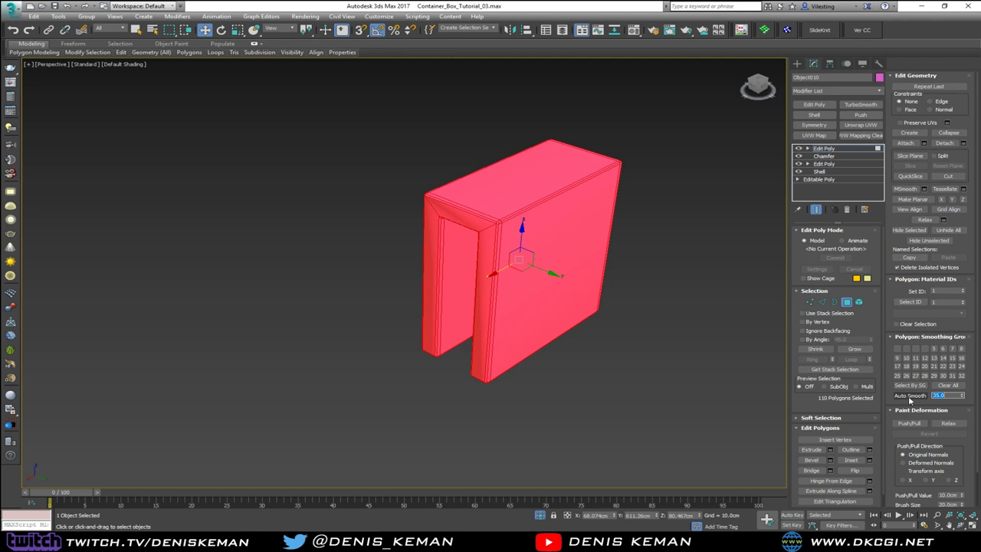
left_click(910, 395)
left_click(705, 384)
scroll(517, 251, "up", 5)
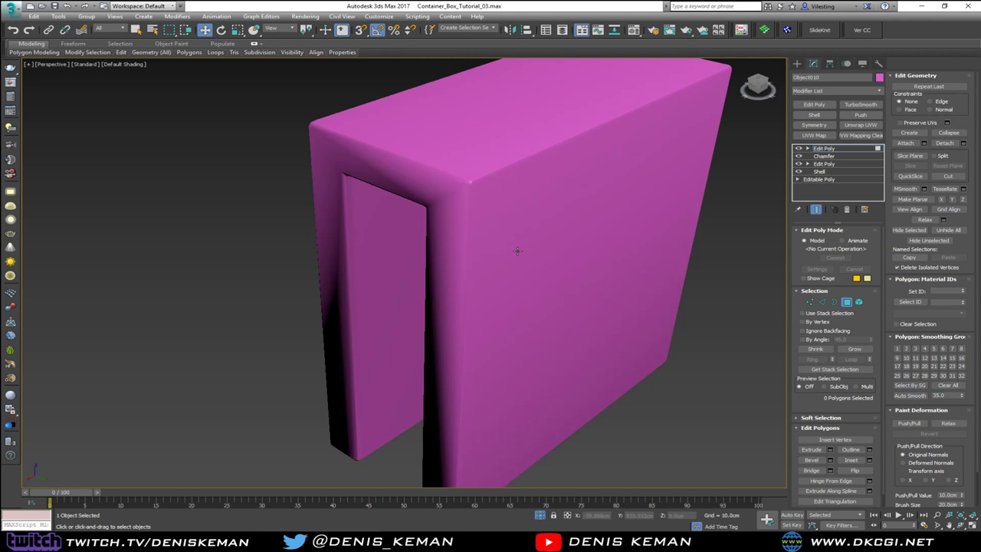
Put the six flat rim polygons around both openings of the sleeve in their own smoothing group and check the shading without edges
key("F4")
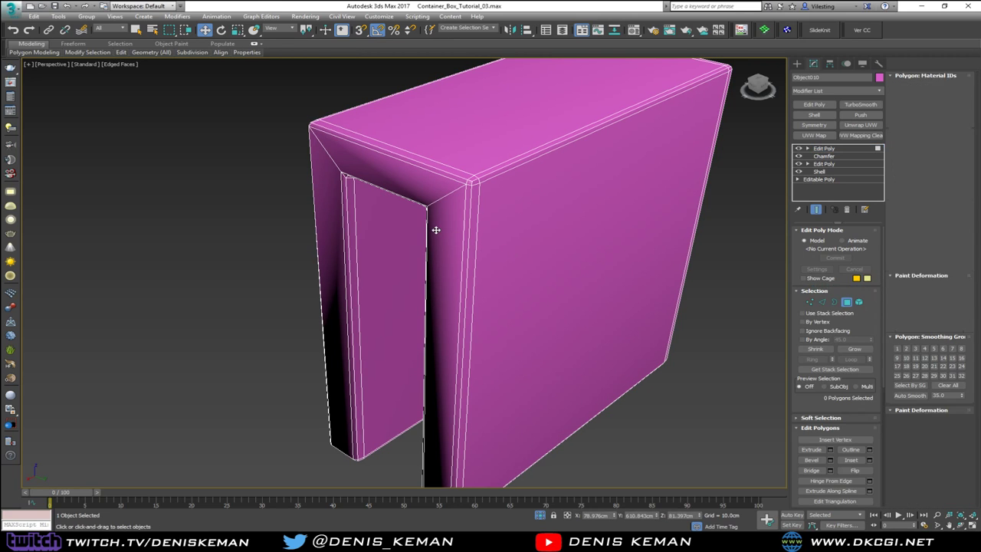
left_click(462, 226)
left_click(436, 192, "ctrl")
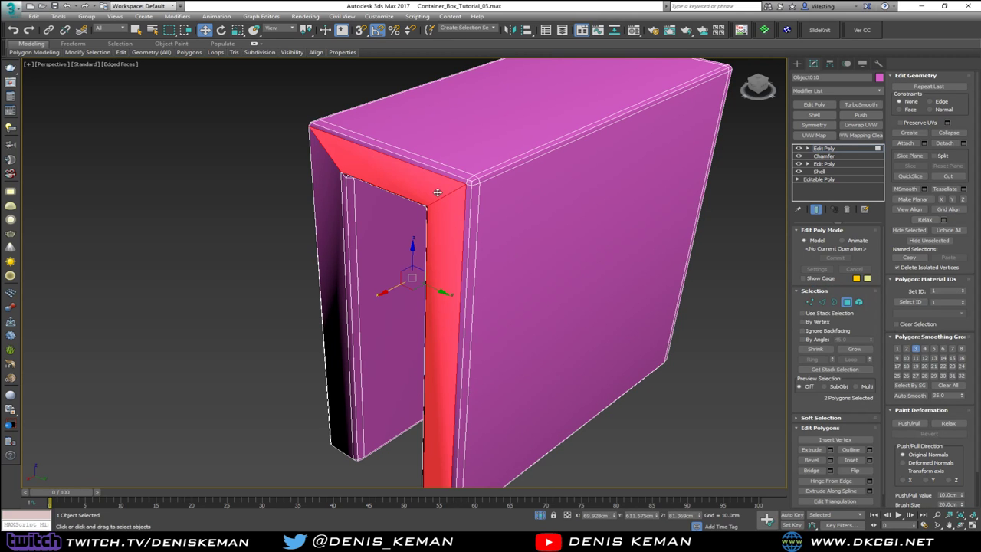
left_click(331, 197, "ctrl")
middle_click_drag(331, 197, 415, 270, "alt")
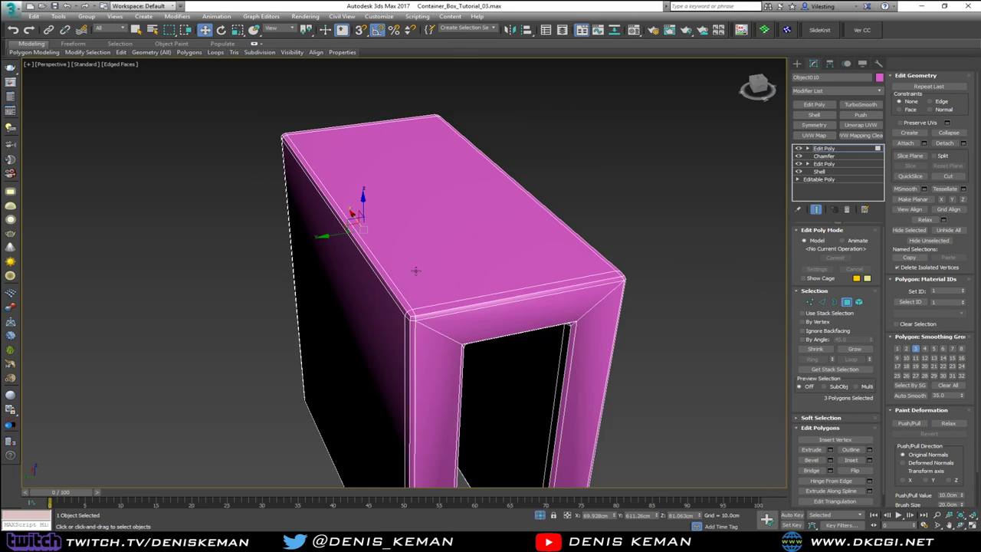
left_click(430, 341, "ctrl")
left_click(455, 319, "ctrl")
left_click(599, 338, "ctrl")
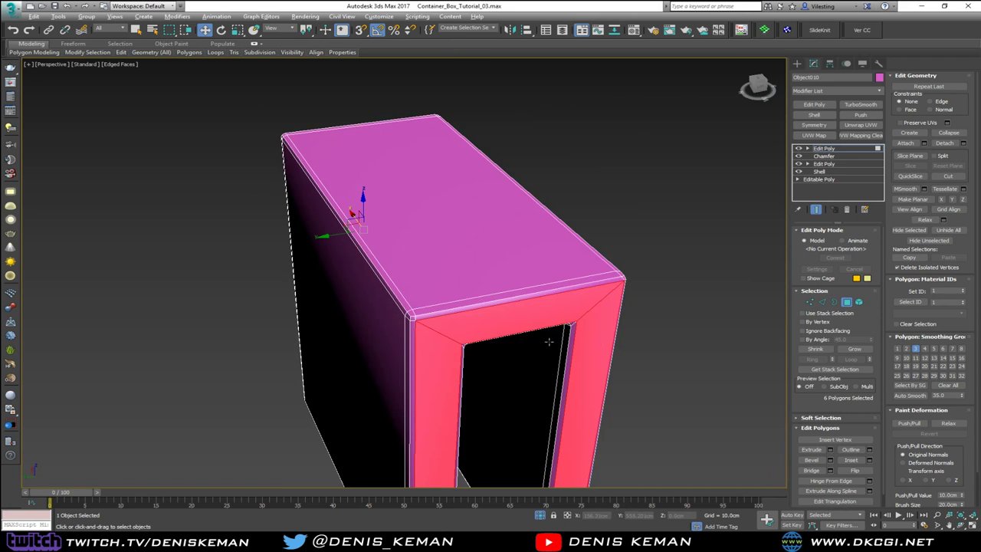
middle_click_drag(599, 338, 684, 333, "alt")
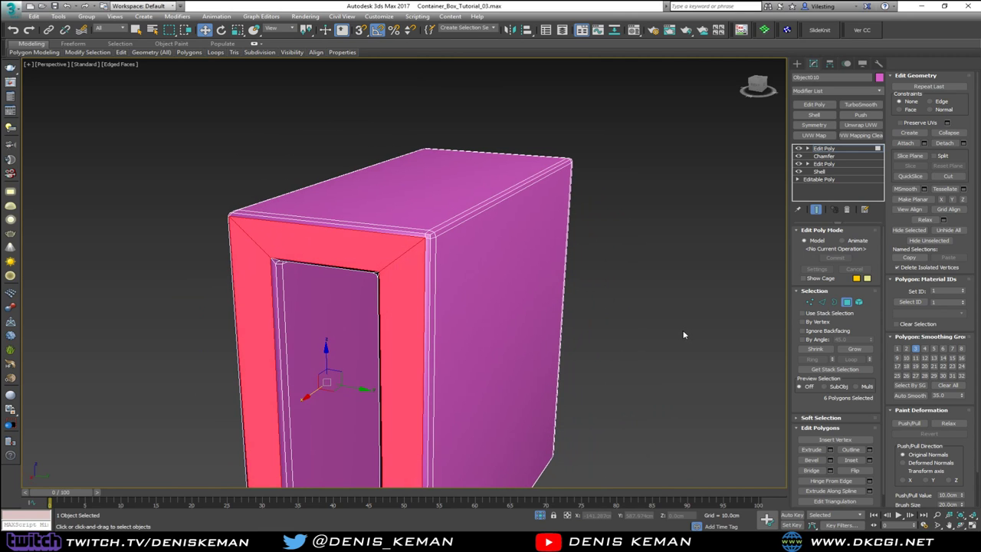
left_click(847, 304)
left_click(666, 281)
key("F4")
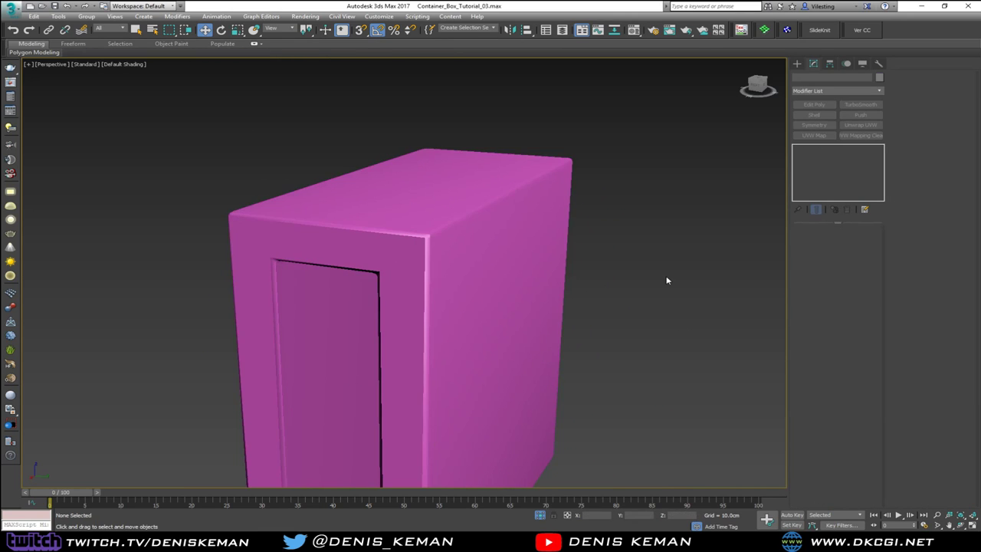
End the isolation of the sleeve to bring back the rest of the door hardware
middle_click_drag(503, 324, 472, 243, "alt")
scroll(490, 230, "down", 4)
right_click(472, 244)
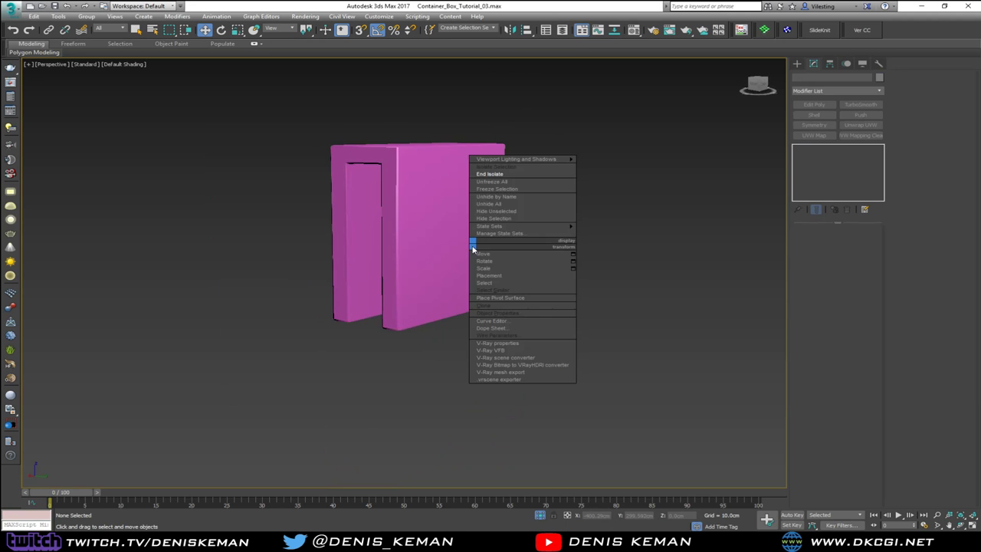
left_click(490, 174)
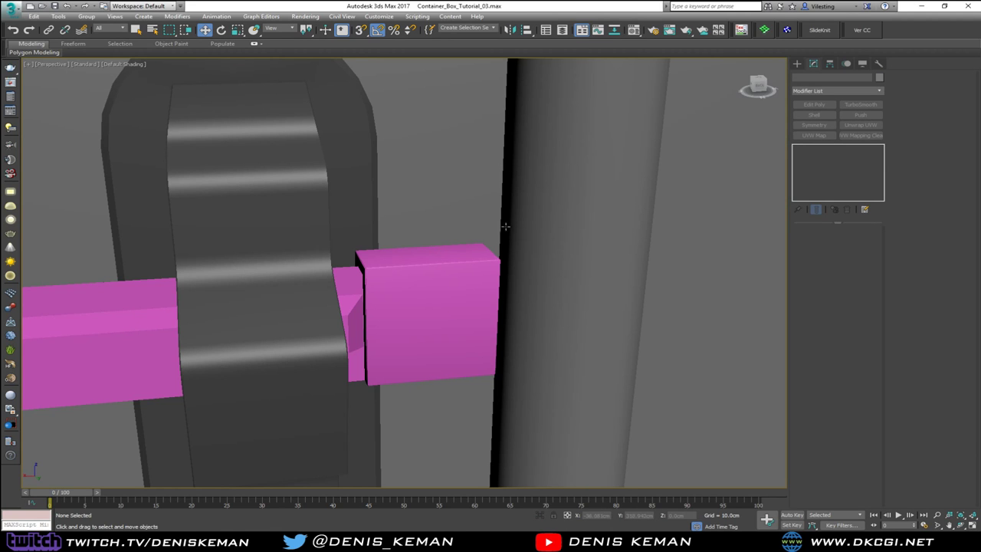
scroll(371, 289, "down", 3)
middle_click_drag(371, 289, 404, 262, "alt")
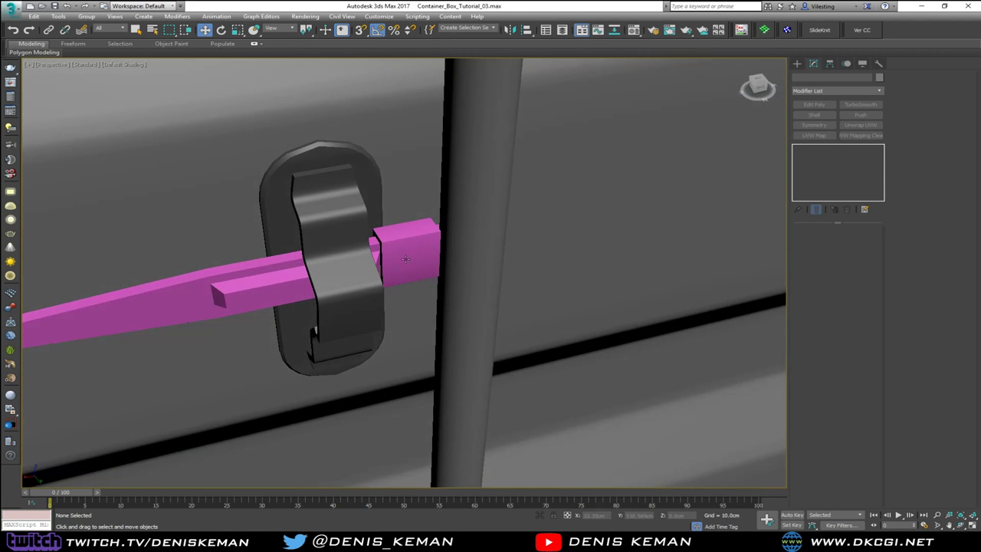
Turn on the edge display and isolate the long tapered handle
scroll(402, 250, "up", 3)
key("F4")
left_click(344, 237)
middle_click_drag(344, 237, 515, 241)
scroll(512, 242, "down", 4)
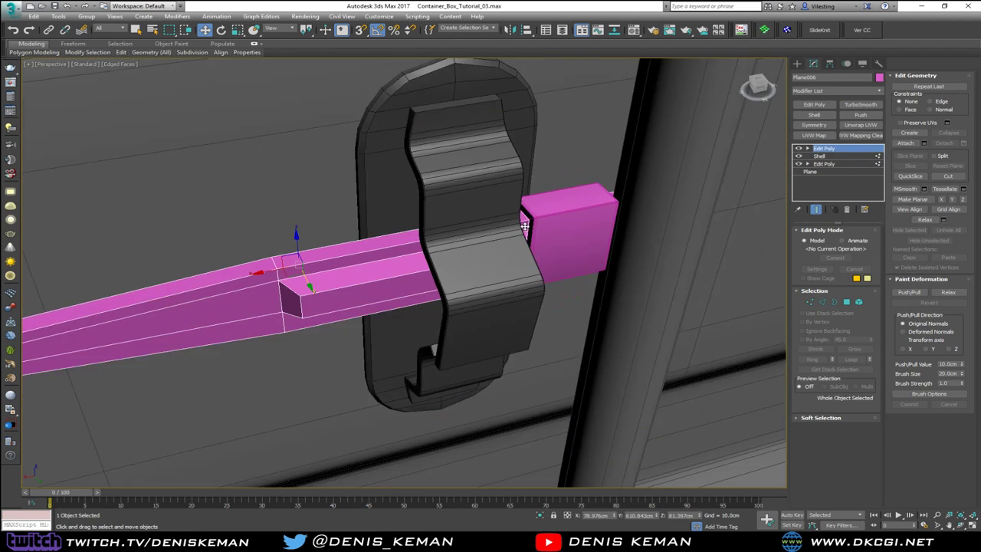
key("alt+q")
middle_click_drag(452, 277, 467, 286, "alt")
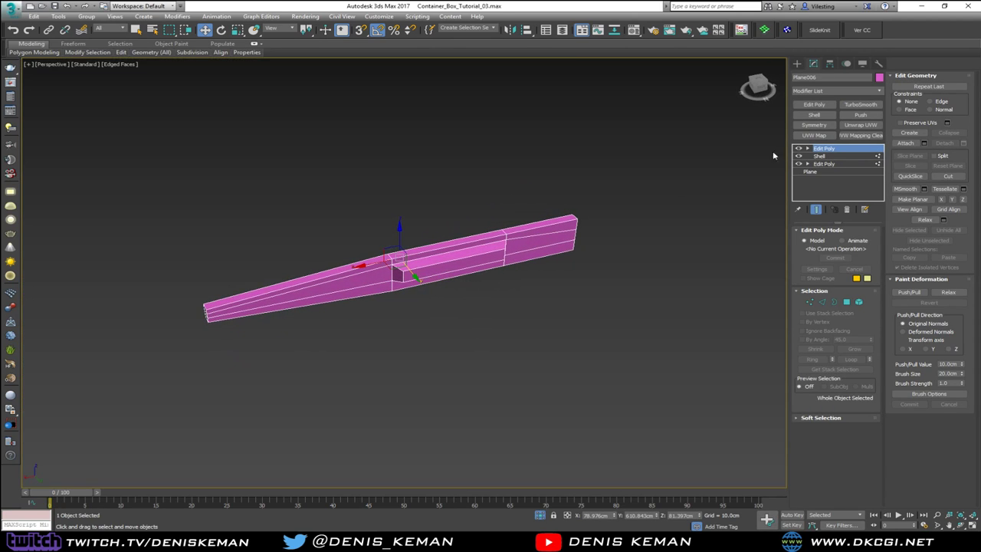
Add a TurboSmooth modifier separated by smoothing groups to the handle, and return to the Edit Poly below with the end result hidden
left_click(861, 105)
left_click(820, 319)
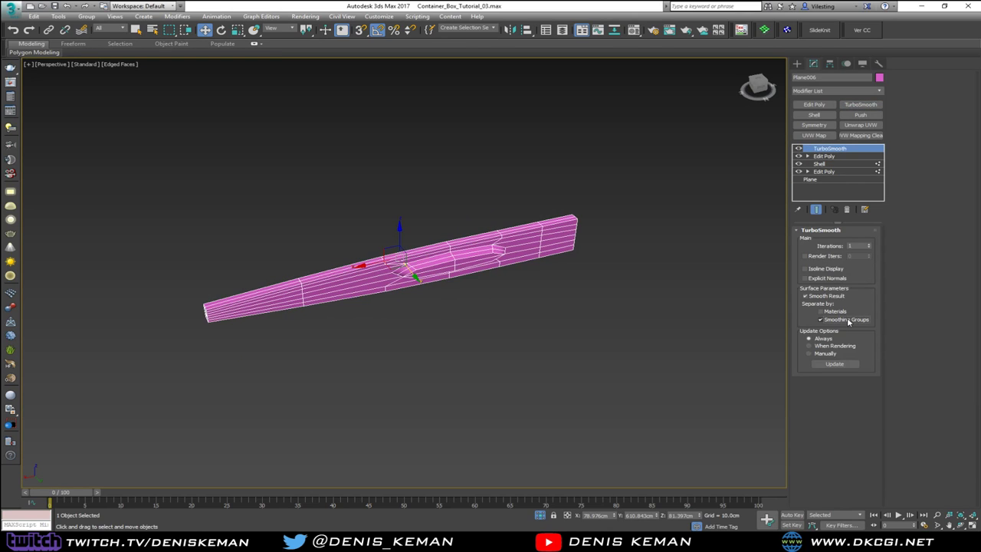
left_click(824, 155)
left_click(815, 209)
Put the upper and lower polygons of the handle and its raised block in smoothing group 2, and show the end result
scroll(409, 268, "up", 5)
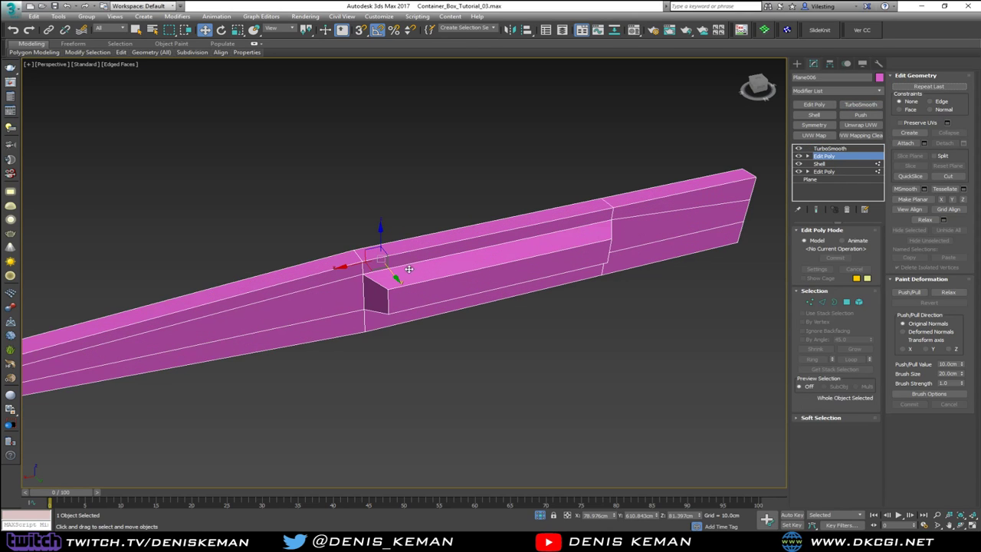
key("4")
left_click(452, 270)
mouse_move(452, 269)
middle_mouse_down("alt")
mouse_move(464, 252)
mouse_move(467, 261)
mouse_move(452, 262)
middle_mouse_up("alt")
left_click(467, 261)
left_click(351, 349, "ctrl")
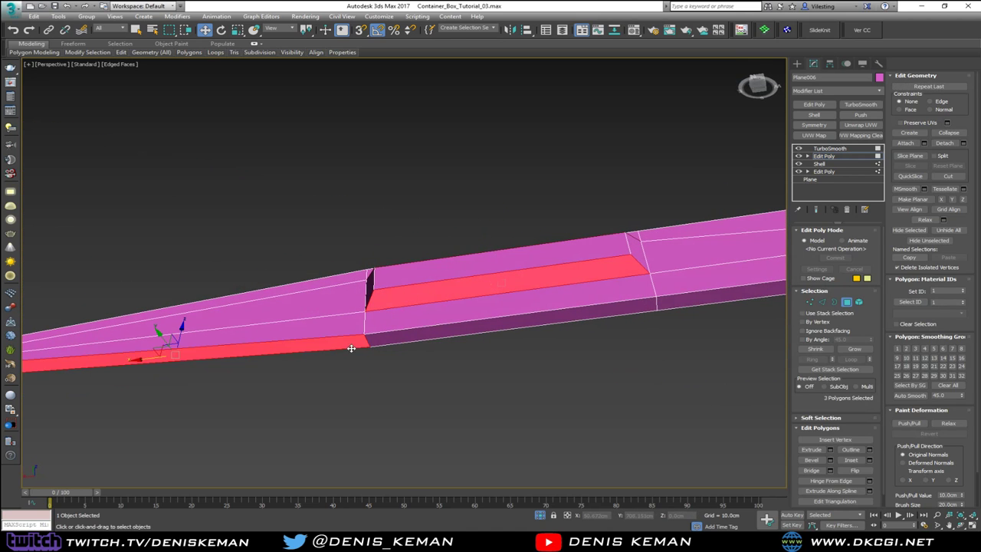
left_click(424, 334, "ctrl")
left_click(679, 302, "ctrl")
middle_click_drag(594, 278, 586, 320, "alt")
left_click(332, 255, "ctrl")
left_click(375, 245, "ctrl")
left_click(676, 221, "ctrl")
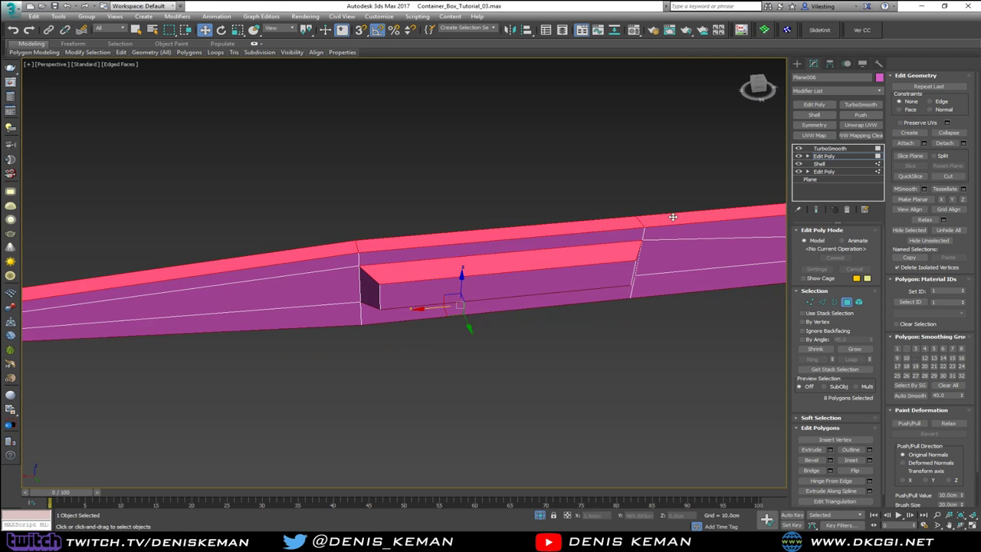
scroll(495, 245, "down", 3)
middle_click_drag(495, 245, 525, 236, "alt")
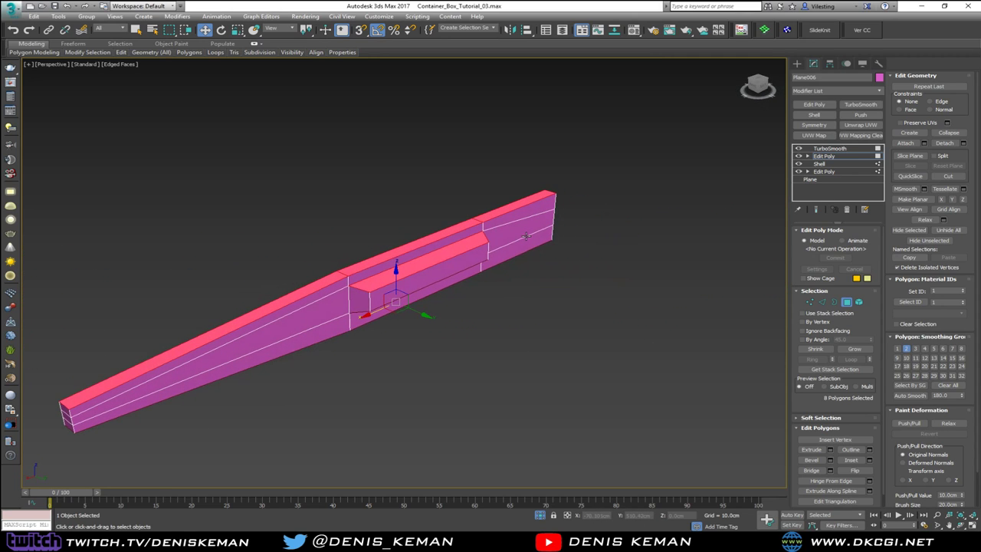
key("ctrl+q")
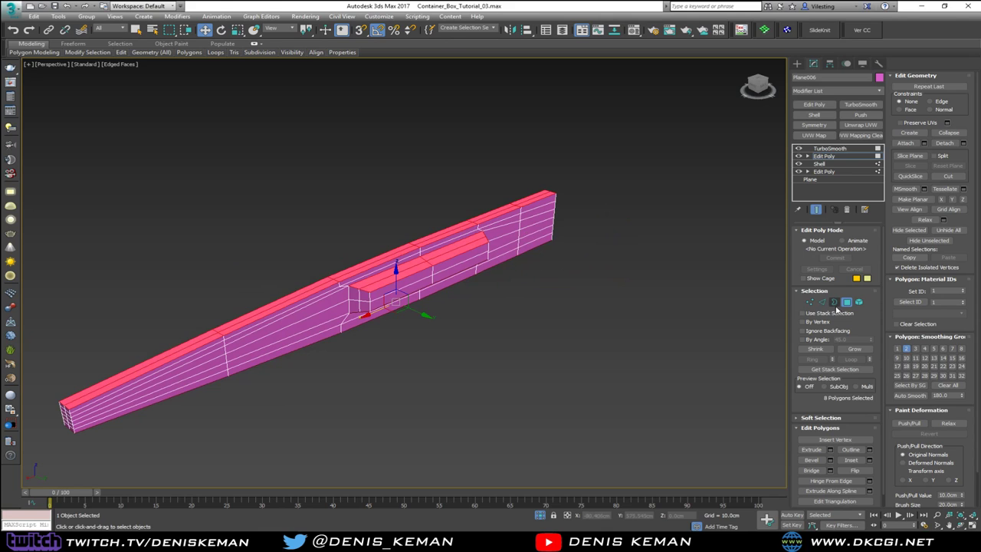
Examine the smoothed handle's shading without edges or a selection, and reselect it with edges shown
left_click(659, 304)
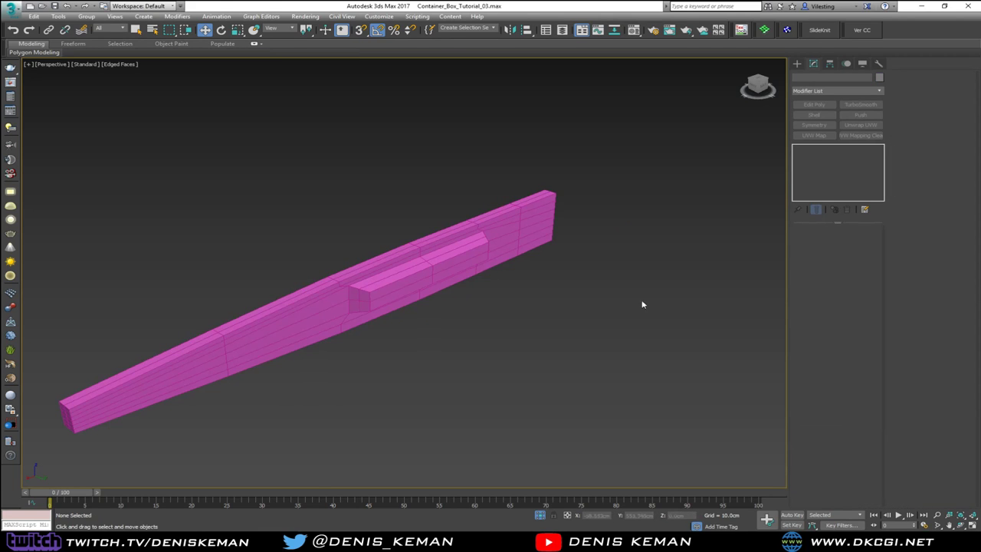
key("F4")
mouse_move(598, 294)
middle_mouse_down("alt")
mouse_move(639, 267)
mouse_move(592, 271)
mouse_move(578, 286)
middle_mouse_up("alt")
key("F4")
left_click(361, 279)
middle_click_drag(361, 279, 521, 248)
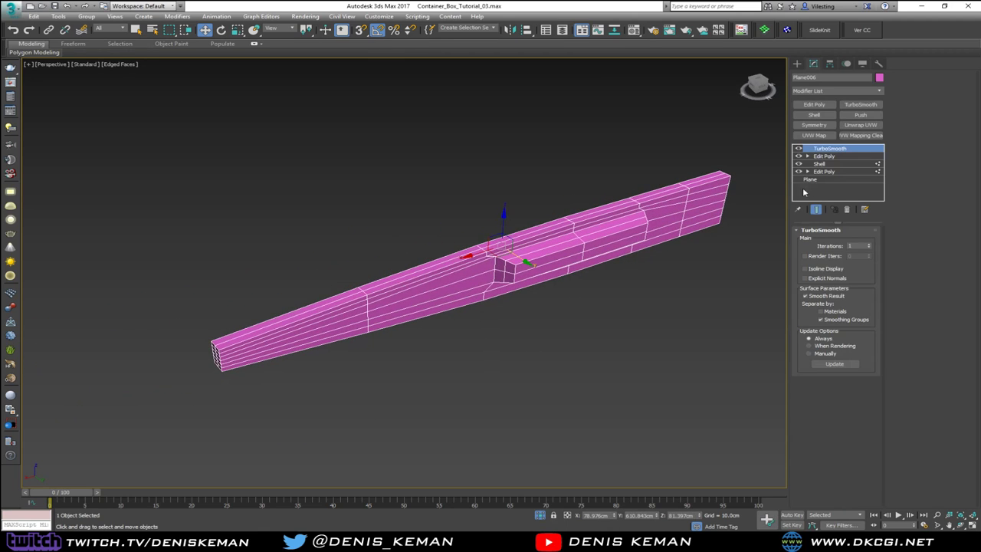
Chamfer the long and end edges bordering the handle's front and back faces by 0.1 cm in the Edit Poly below TurboSmooth
left_click(825, 156)
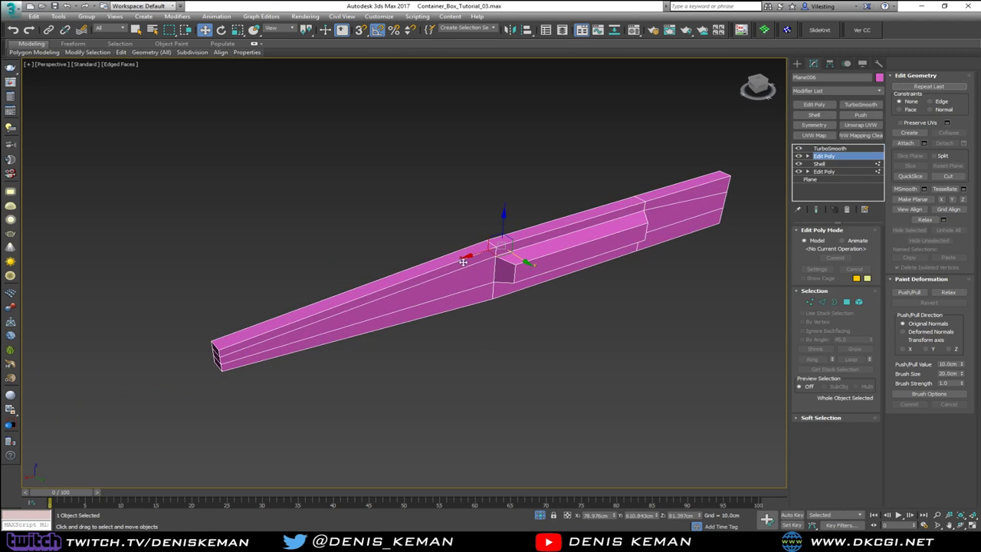
key("2")
double_click(416, 275)
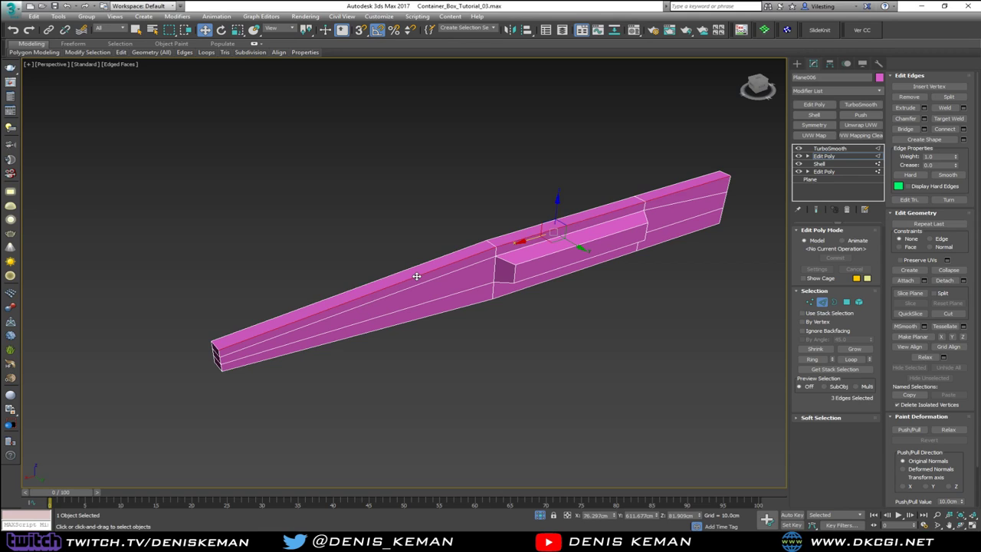
double_click(401, 322, "ctrl")
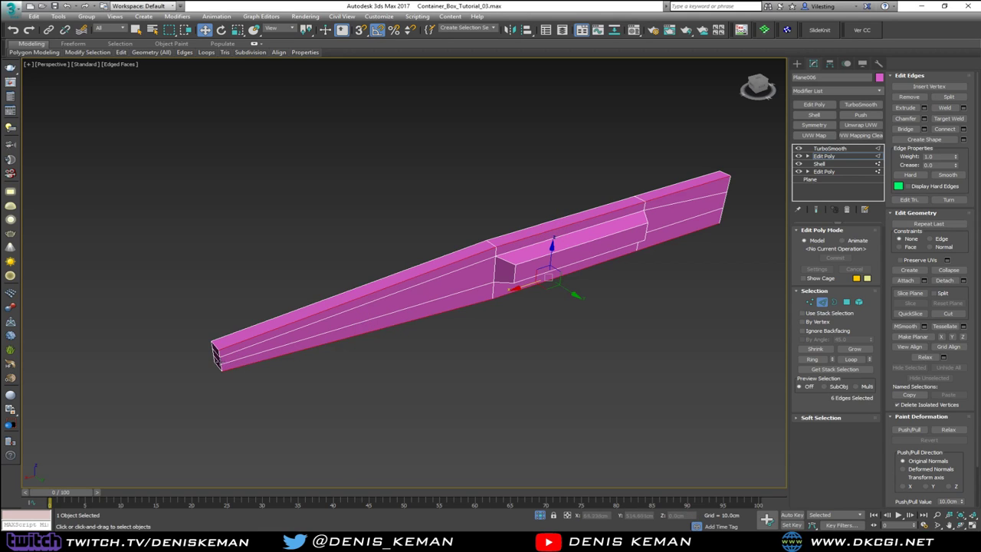
double_click(216, 360, "ctrl")
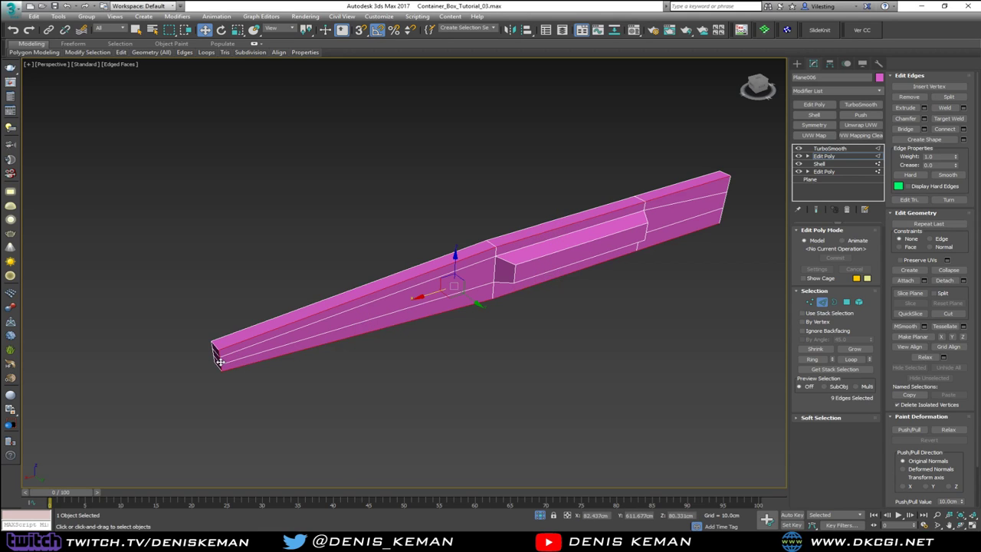
double_click(723, 201, "ctrl")
left_click(924, 119)
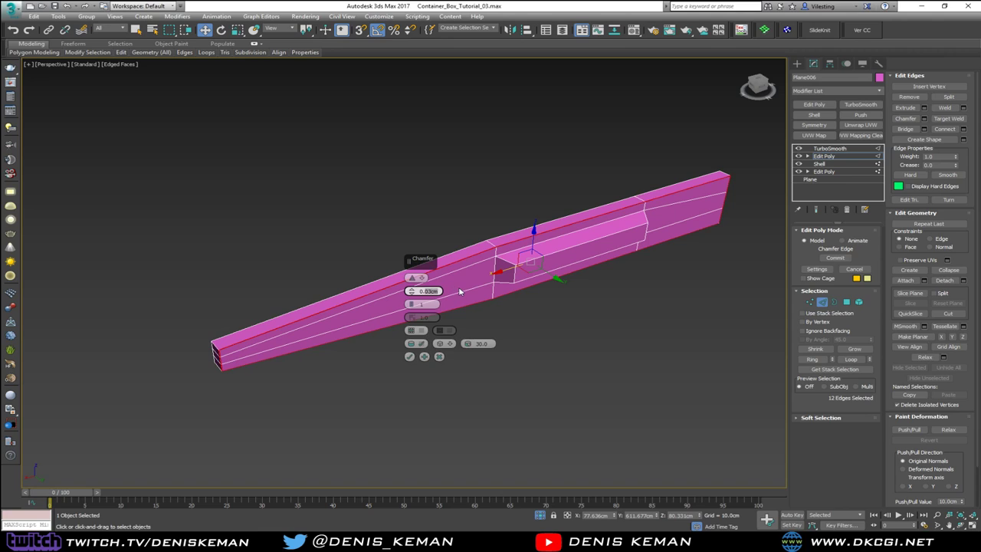
type("0.1")
key("Return")
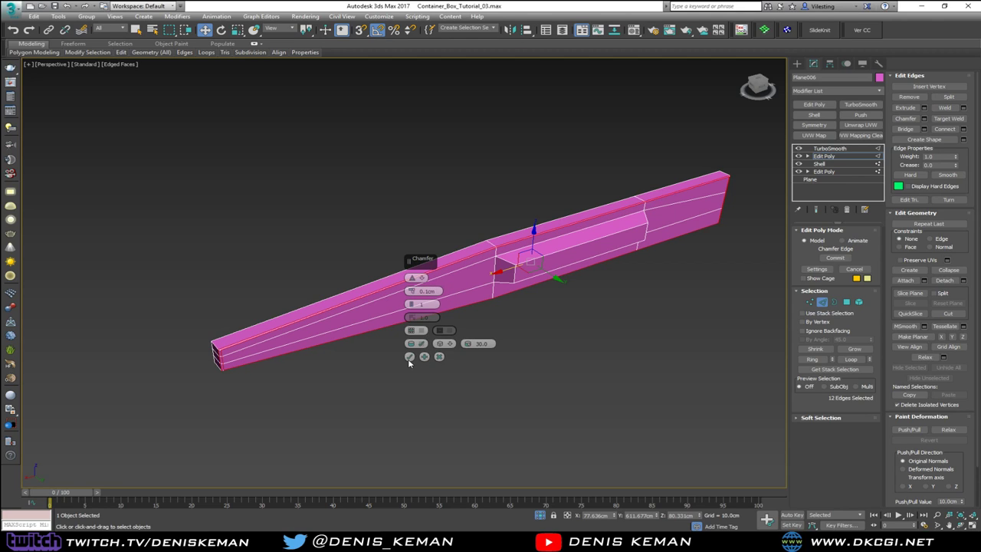
left_click(409, 356)
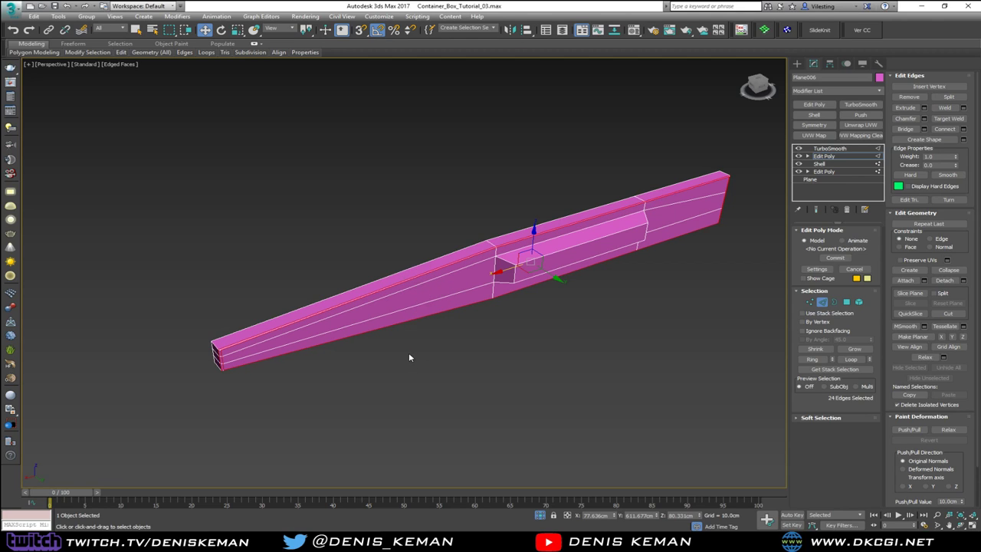
Examine the chamfered handle edges with the edge display off, and reselect the handle with edges shown
left_click(824, 304)
left_click(676, 328)
key("F4")
scroll(418, 301, "up", 2)
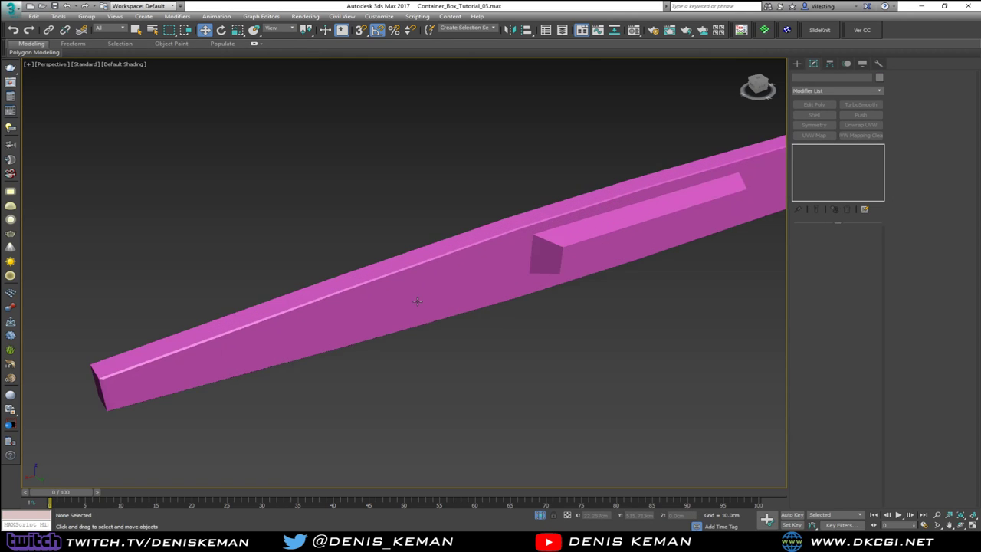
scroll(329, 307, "down", 4)
left_click(449, 278)
key("F4")
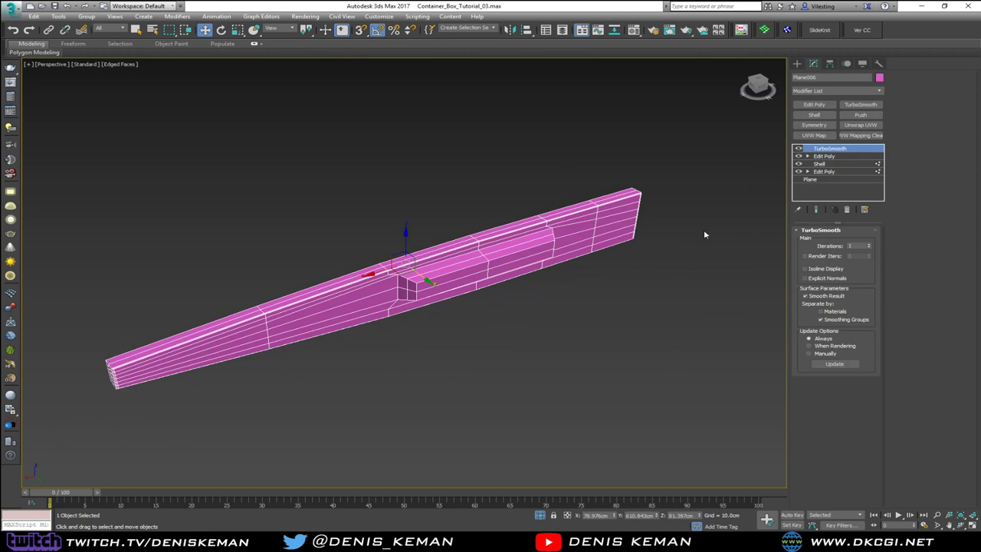
Put the raised block's outer face and adjoining end face together in smoothing group 4 in the Edit Poly below TurboSmooth
left_click(827, 156)
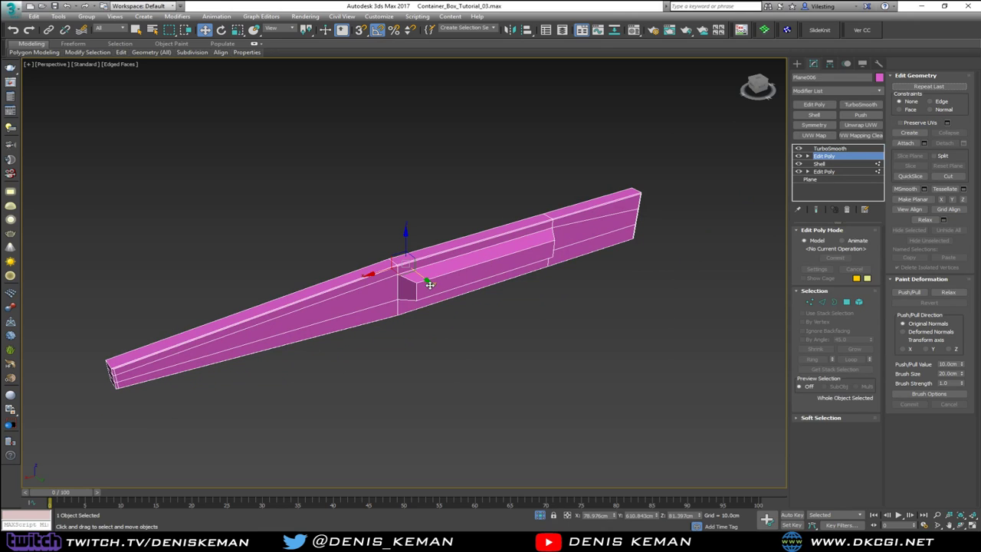
key("4")
left_click(430, 284)
middle_click_drag(429, 284, 416, 265, "alt")
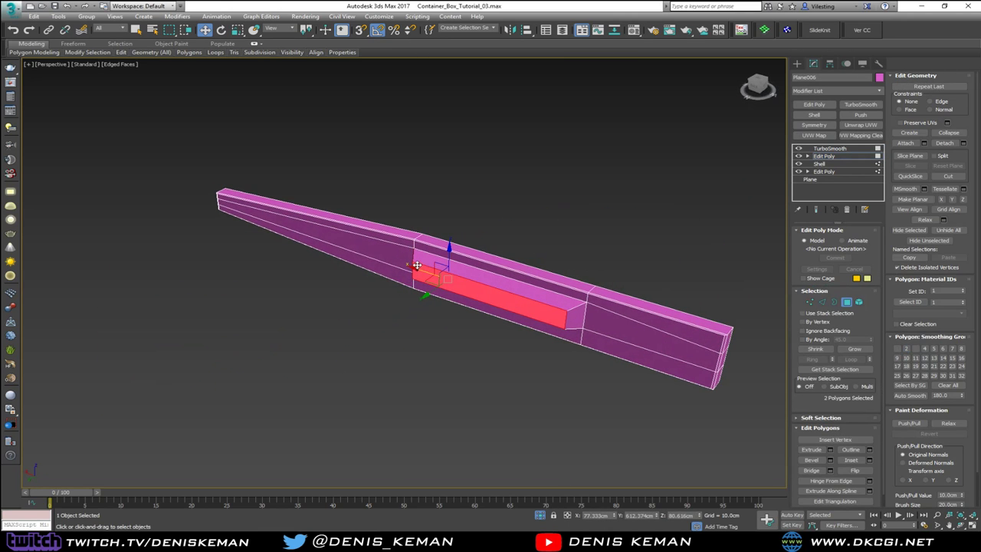
middle_click_drag(465, 288, 443, 283, "alt")
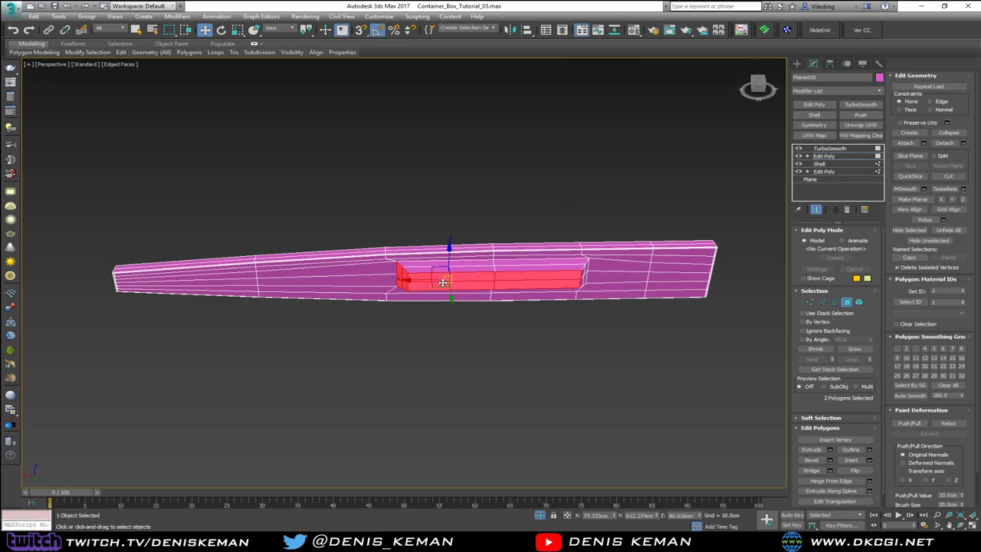
key(";")
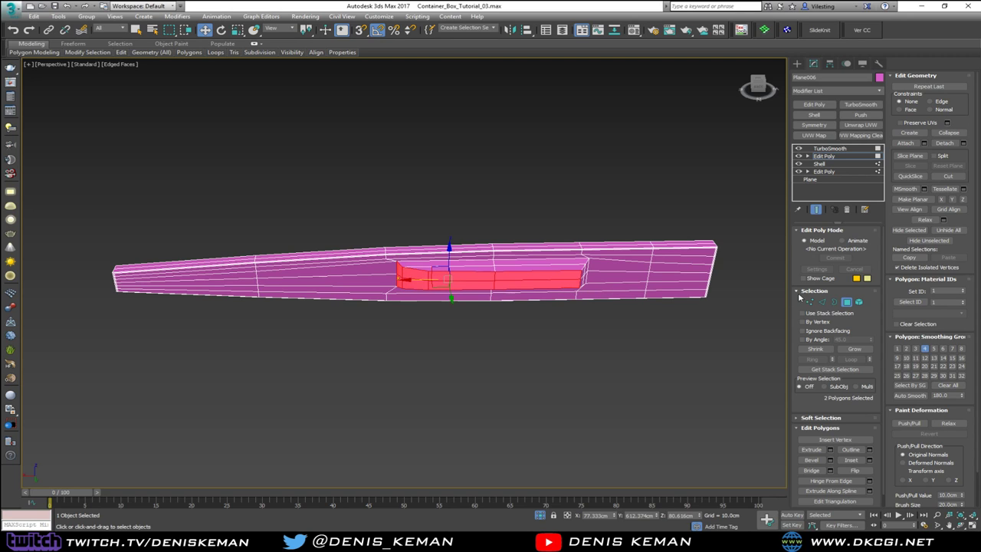
Examine the raised block's rounded end without edges or a selection, and reselect the handle
left_click(845, 302)
left_click(569, 394)
key("F4")
middle_click_drag(452, 307, 436, 281)
left_click(436, 282)
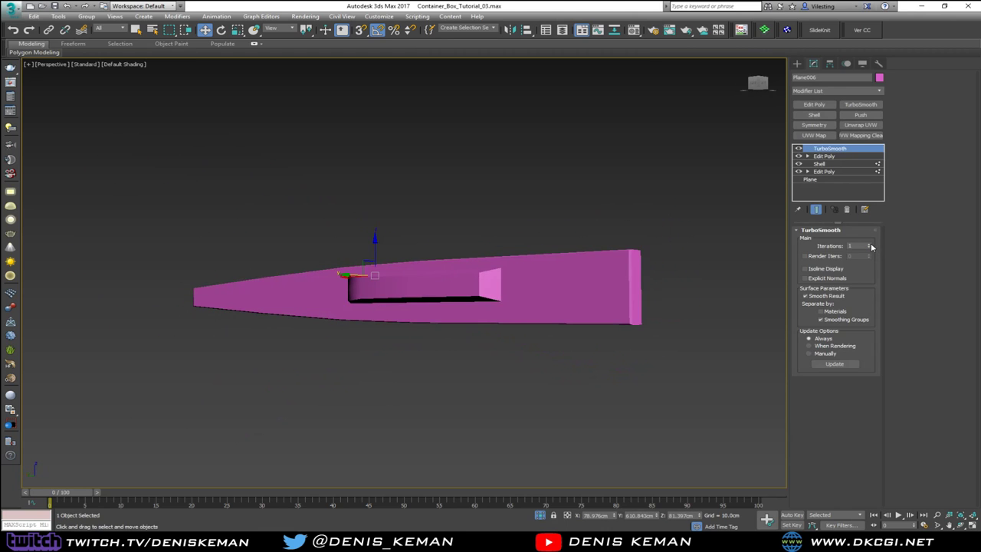
End the handle's isolation so the surrounding door hardware shows again, with edges displayed
middle_click_drag(494, 248, 540, 273, "alt")
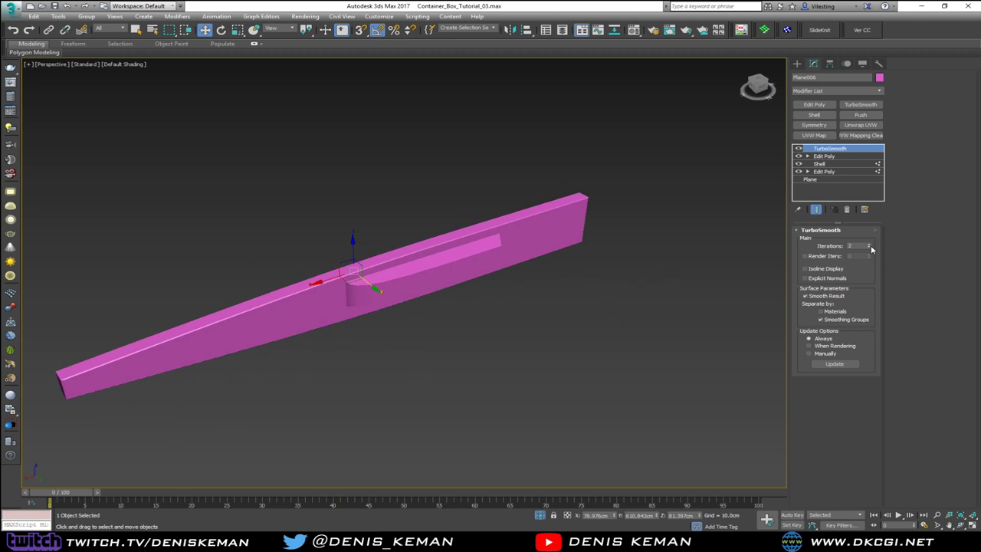
right_click(360, 257)
left_click(405, 185)
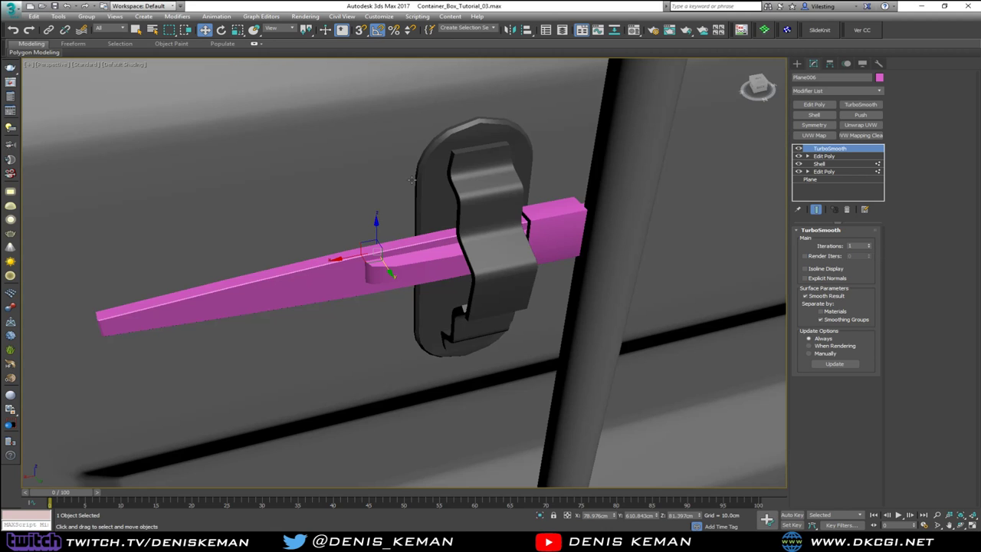
mouse_move(405, 219)
middle_mouse_down("alt")
mouse_move(360, 214)
mouse_move(495, 219)
middle_mouse_up("alt")
key("F4")
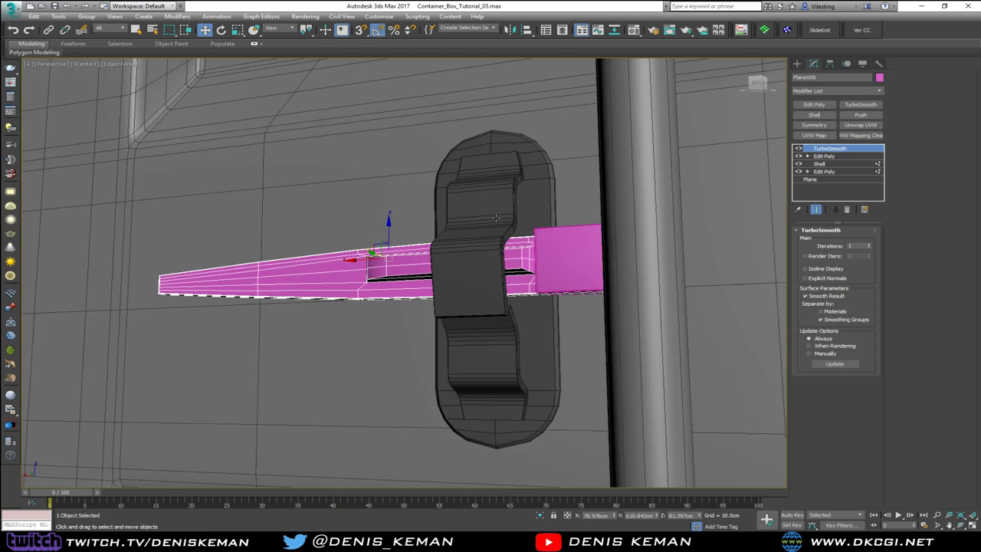
Give the handle and its sleeve a grey custom object color, and clear the selection and the edge display
middle_click_drag(558, 273, 568, 226, "alt")
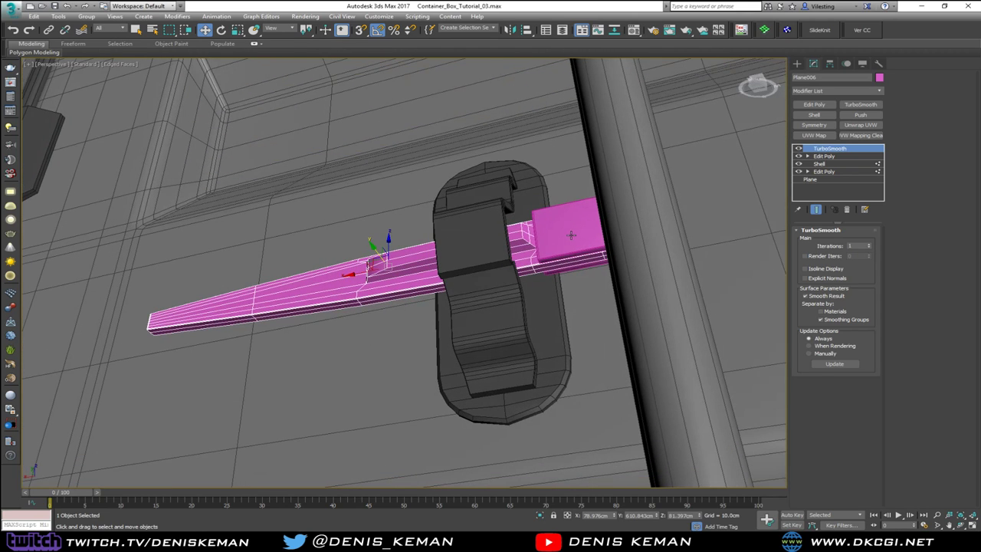
left_click(571, 235, "ctrl")
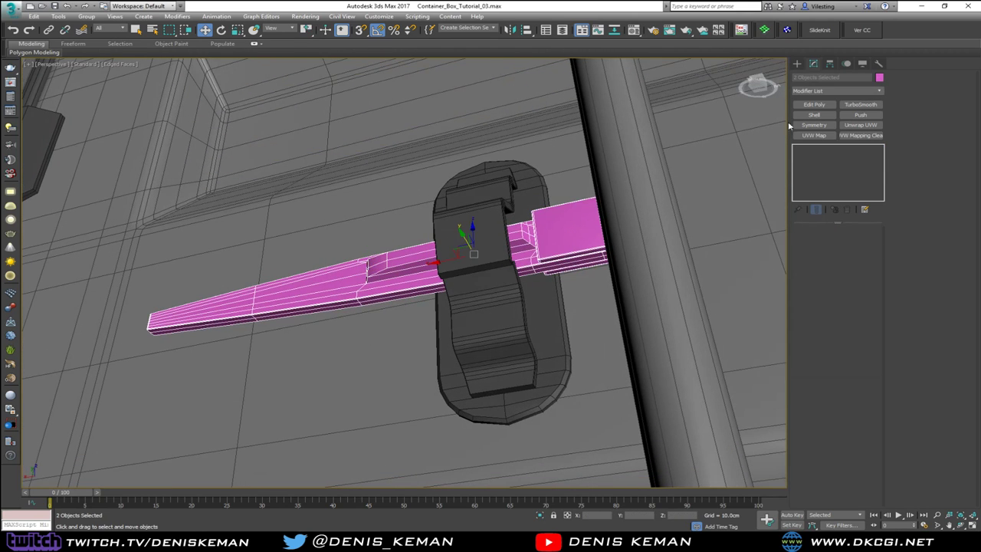
left_click(878, 77)
left_click(423, 291)
left_click(542, 319)
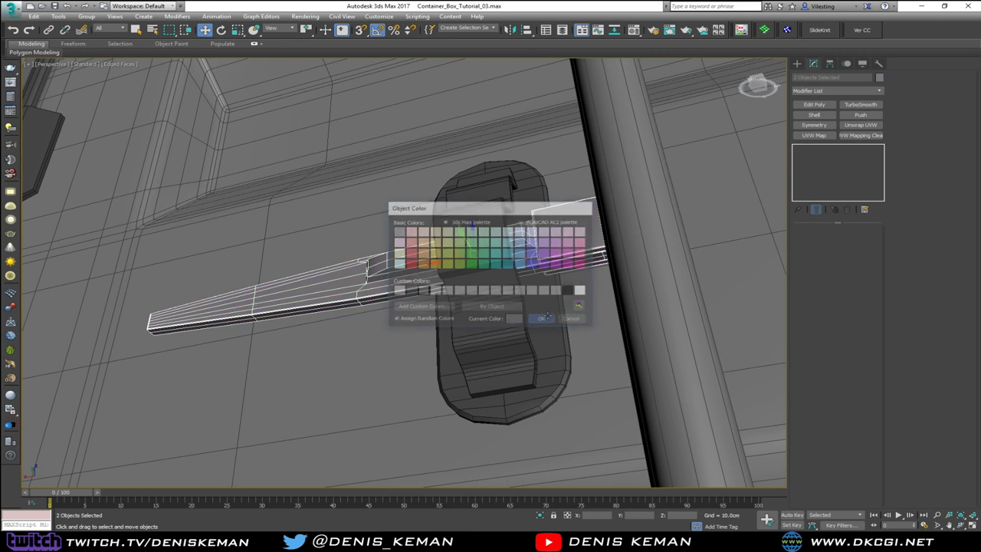
middle_click_drag(464, 268, 480, 232)
scroll(501, 225, "down", 5)
left_click(233, 282)
key("F4")
middle_click_drag(442, 195, 446, 233)
scroll(407, 243, "up", 6)
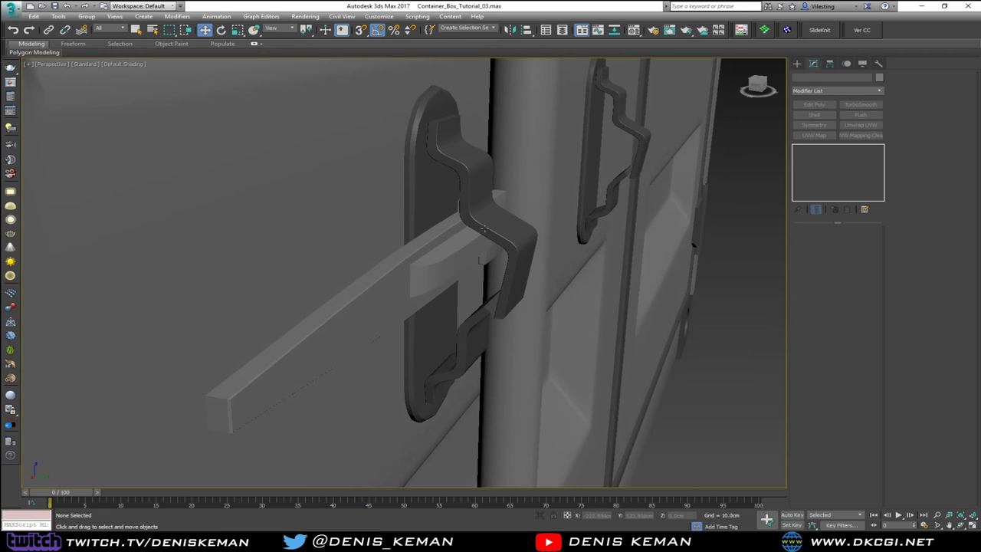
Switch off Edit Poly and Shell on the bent clip over the handle and enter vertex editing in its base Editable Poly
left_click(483, 229)
key("F4")
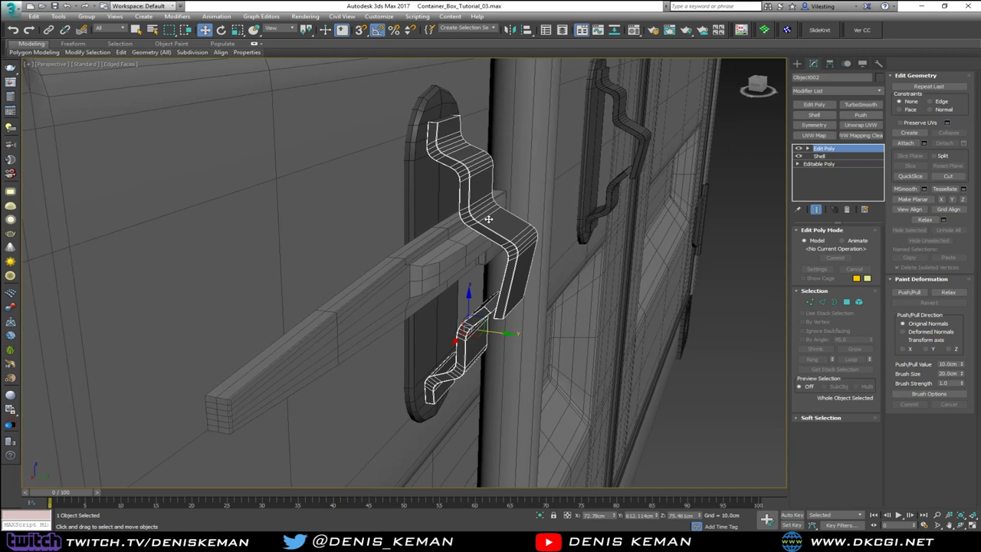
left_click(799, 149)
left_click(799, 149)
left_click(799, 149)
left_click(799, 156)
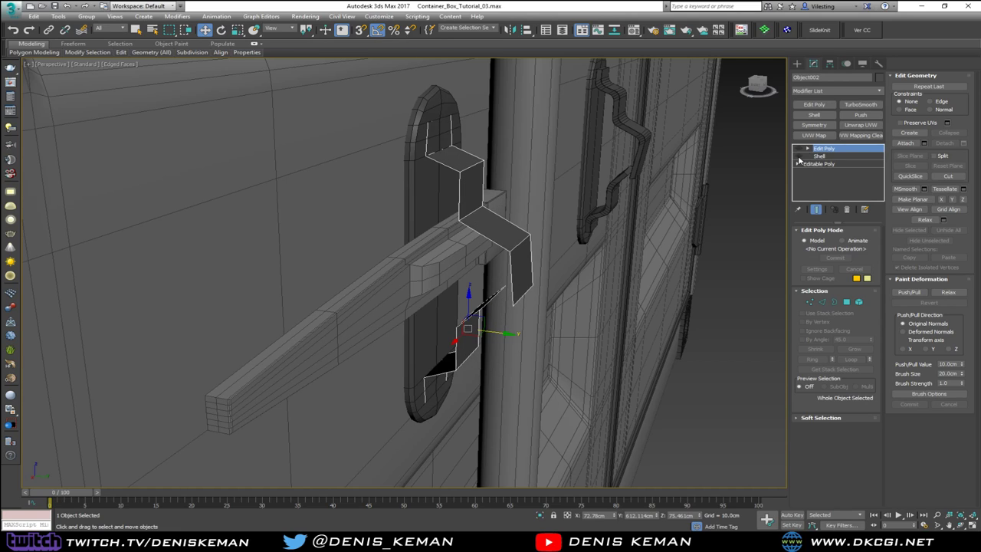
left_click(821, 167)
key("1")
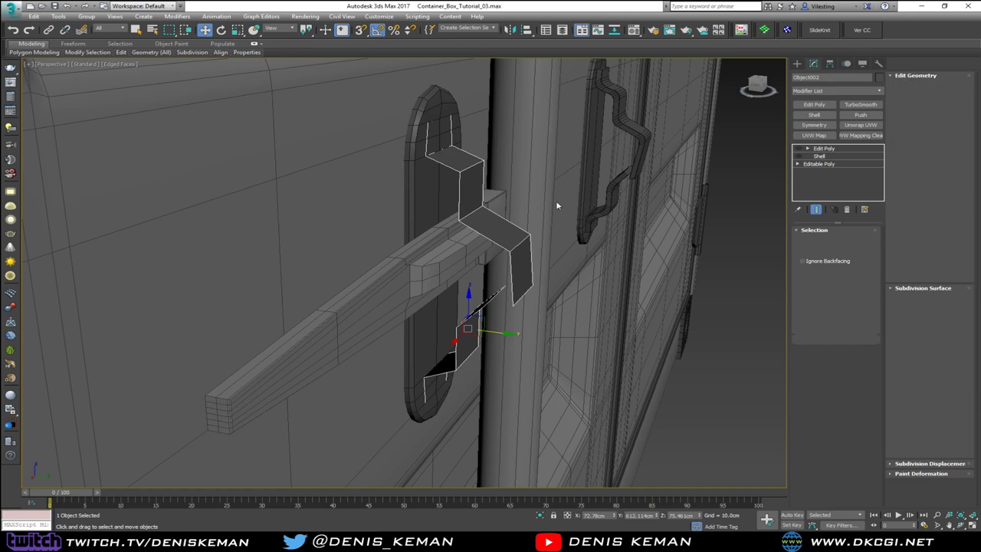
Move the bent clip's protruding vertices closer to the door, with Shell and Edit Poly switched back on
middle_click_drag(558, 205, 587, 190, "alt")
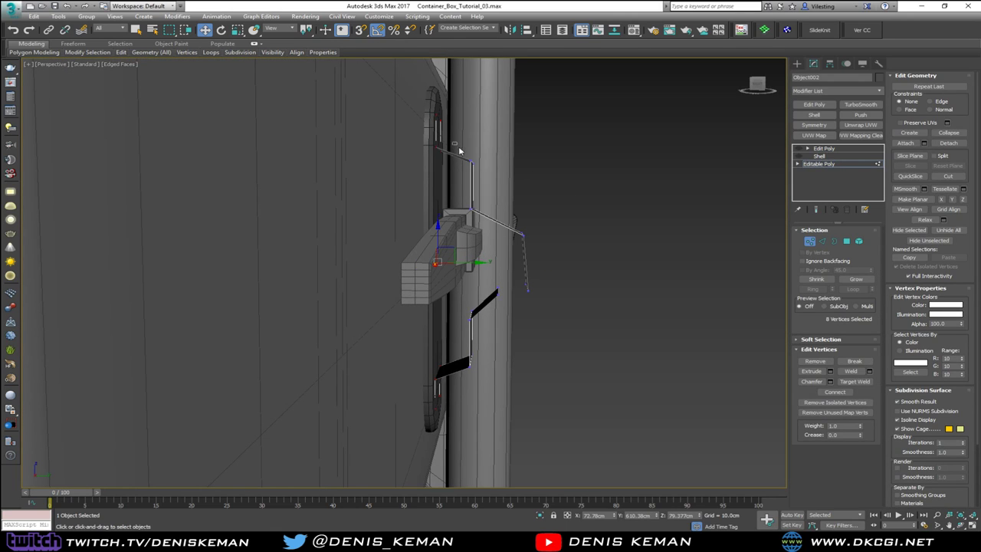
left_click_drag(458, 148, 573, 298)
left_click_drag(462, 288, 508, 383, "ctrl")
left_click_drag(517, 267, 494, 268)
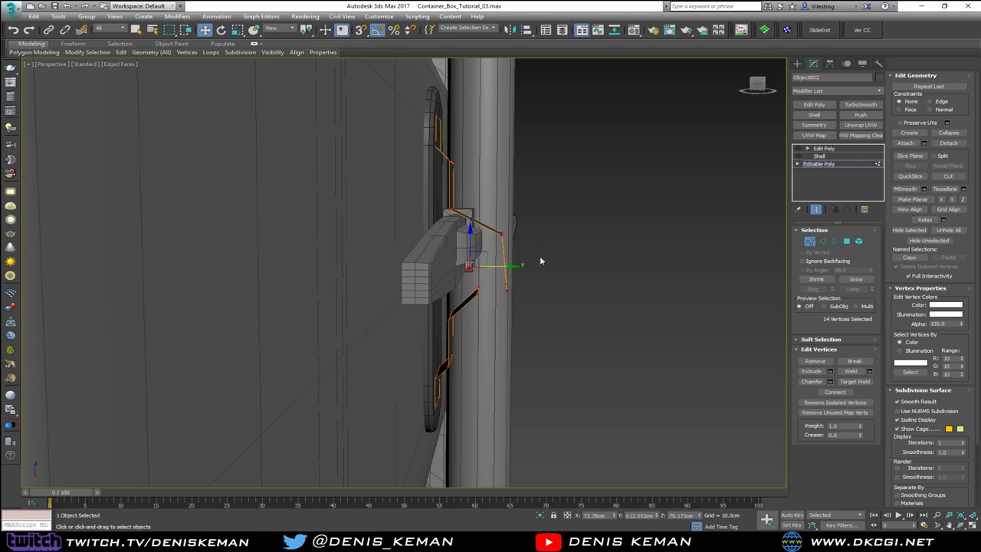
left_click(798, 156)
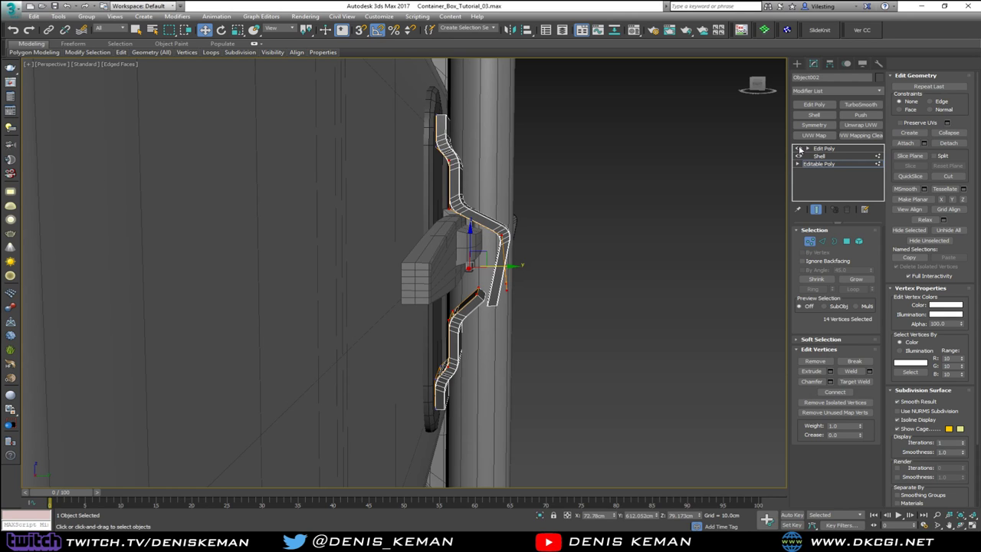
middle_click_drag(555, 250, 534, 252, "alt")
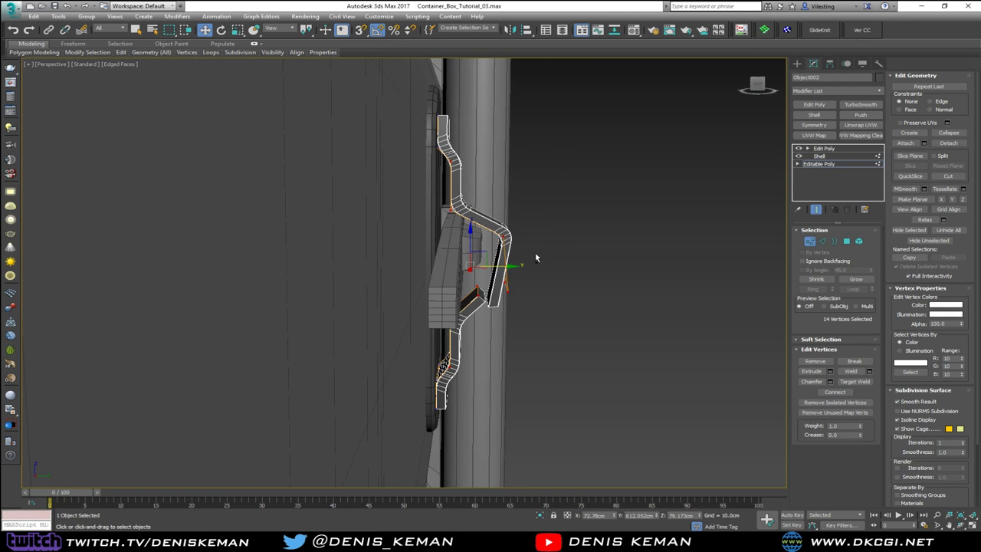
left_click_drag(497, 267, 489, 266)
Exclude the clip's inner vertices from the selection and move the remaining outermost ones slightly closer to the door
middle_click_drag(489, 266, 417, 300, "alt")
left_click_drag(414, 297, 461, 393, "alt")
key("F3")
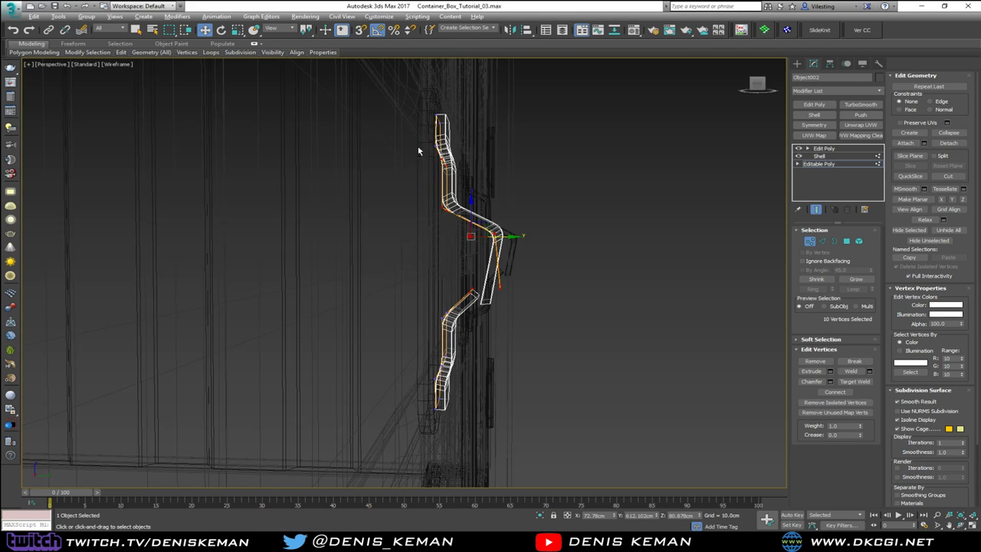
left_click_drag(417, 146, 469, 236, "alt")
key("F3")
left_click_drag(522, 270, 511, 270)
middle_click_drag(511, 270, 326, 271, "alt")
Raise the two vertices at the clip's outer bend by about 0.7 cm and finish vertex editing
key("F3")
left_click_drag(438, 215, 476, 248)
key("F3")
mouse_move(476, 247)
middle_mouse_down("alt")
mouse_move(564, 258)
mouse_move(599, 251)
middle_mouse_up("alt")
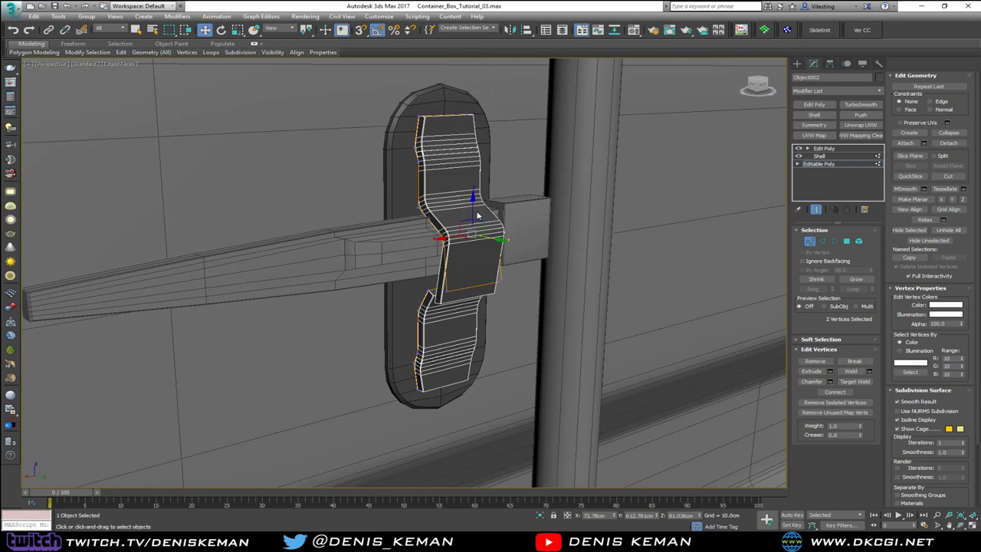
left_click_drag(472, 204, 474, 196)
middle_click_drag(474, 196, 503, 193, "alt")
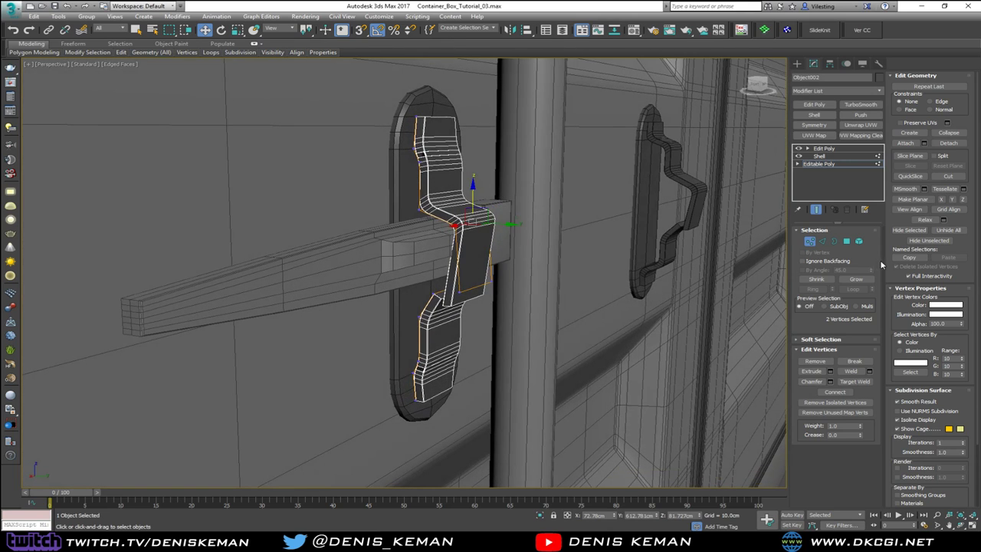
left_click(810, 241)
Examine the reshaped clip around the handle from several angles, without edges or a selection
middle_click_drag(582, 206, 464, 182, "alt")
scroll(464, 185, "down", 3)
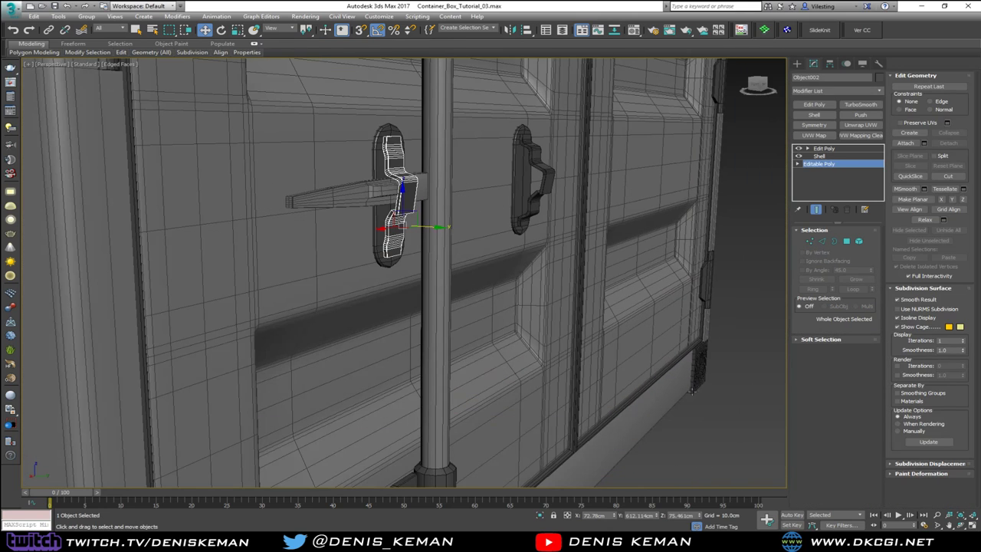
left_click(721, 434)
key("F4")
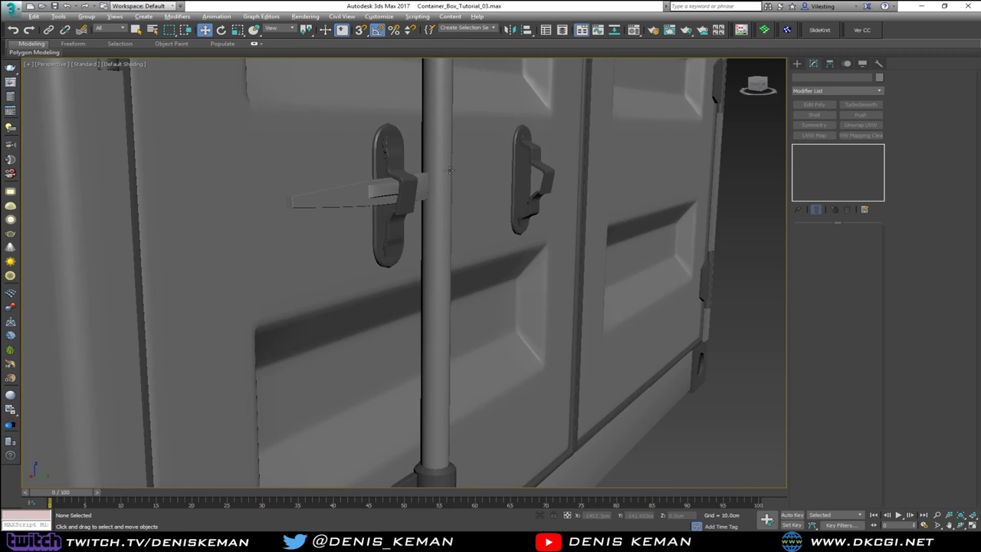
middle_click_drag(449, 169, 411, 184, "alt")
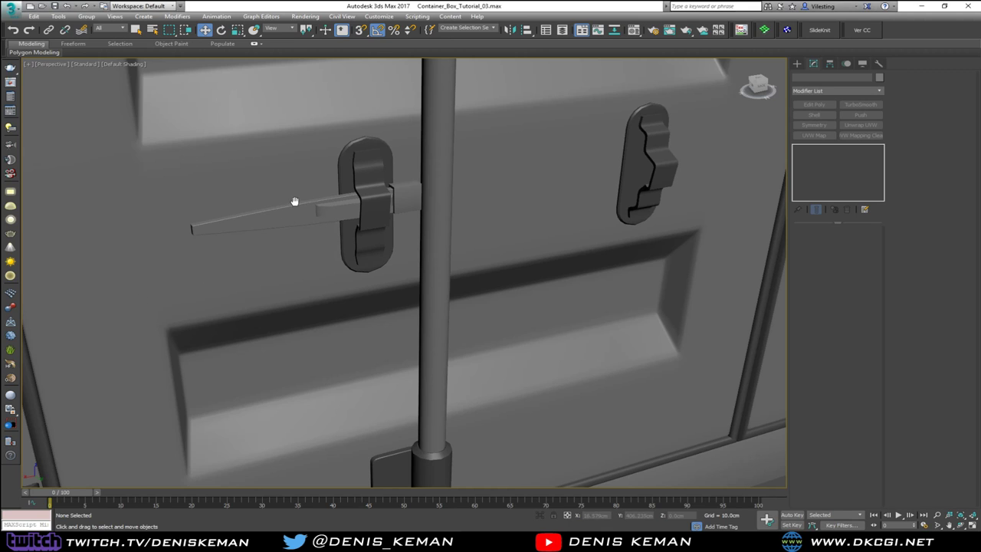
middle_click_drag(295, 202, 296, 243)
scroll(370, 264, "up", 4)
scroll(371, 264, "up", 4)
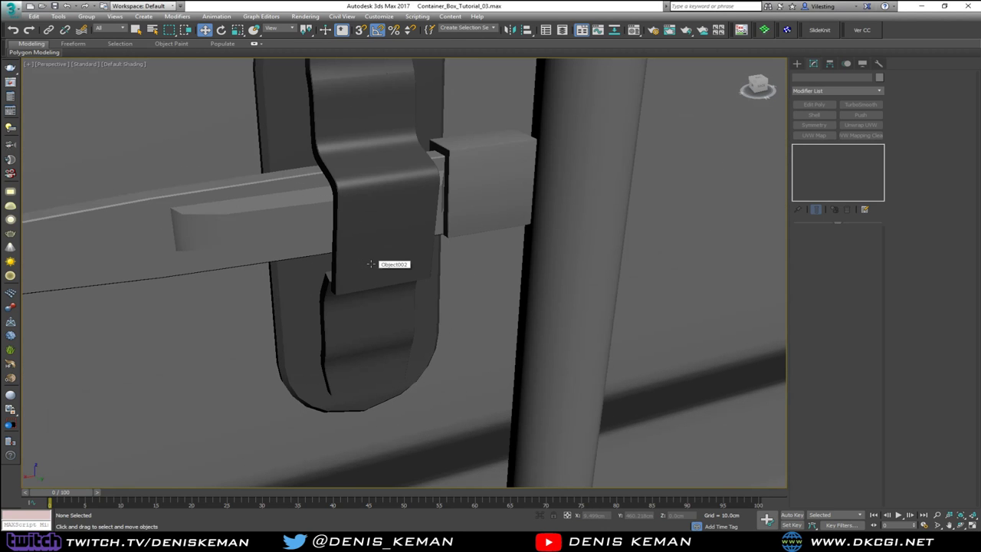
middle_click_drag(371, 264, 323, 223)
scroll(289, 284, "down", 4)
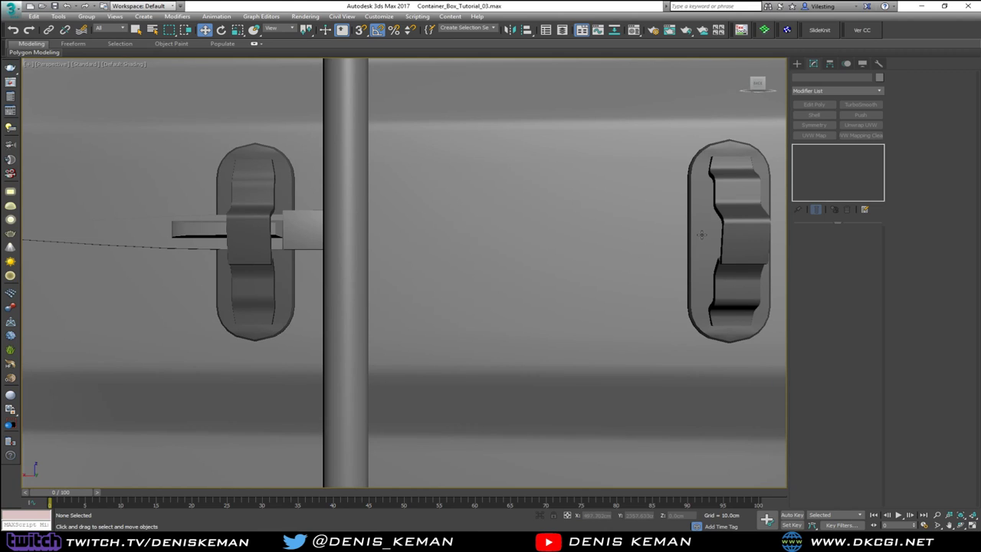
Delete the spare rounded plate and its bent clip on the other side of the locking bar
left_click(701, 234)
key("Delete")
left_click(734, 235)
key("Delete")
scroll(519, 314, "down", 5)
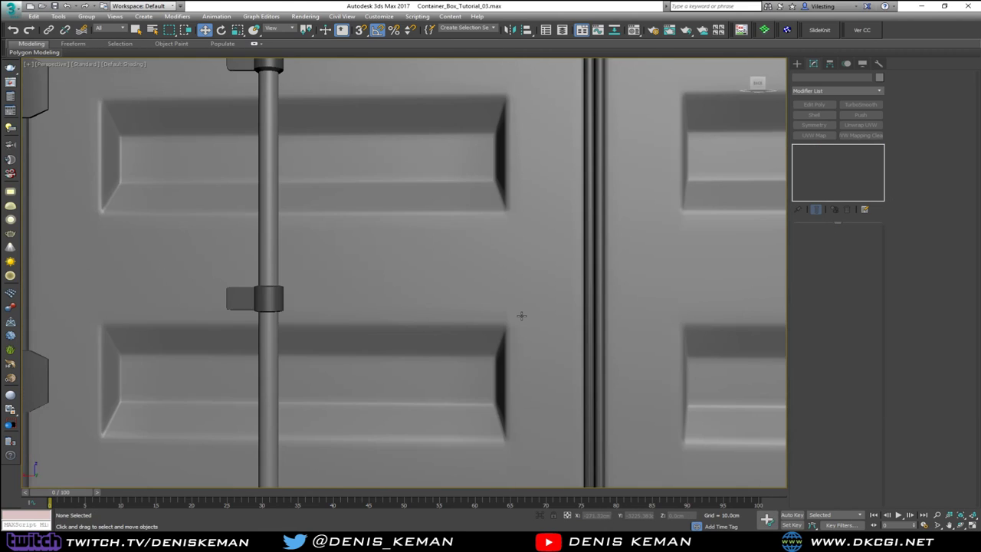
Select the locking bar, its lower end cap and lower bracket tube, plus the handle, clip, rounded plate and sleeve, with edges shown
key("F4")
middle_click_drag(543, 317, 493, 245)
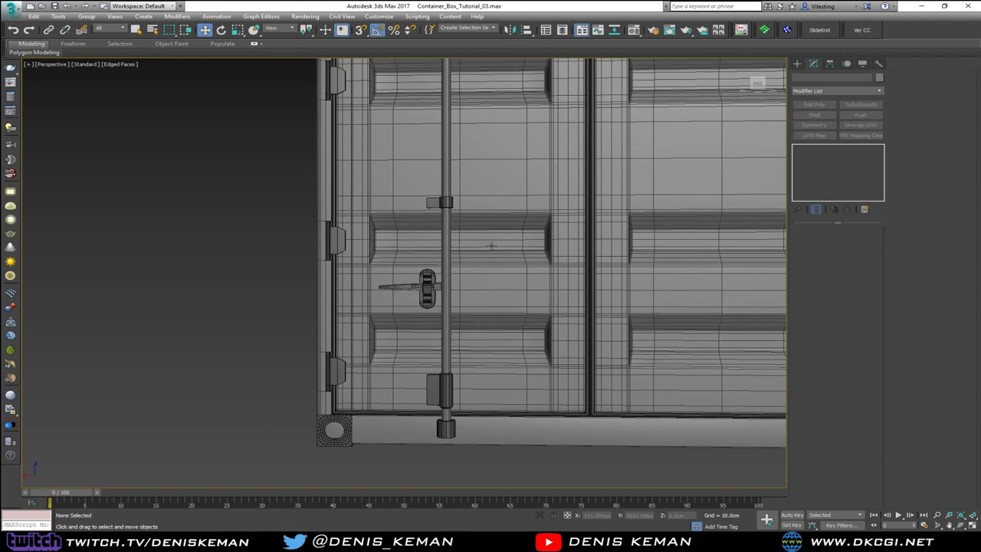
left_click(448, 425)
left_click(446, 414, "ctrl")
left_click(446, 401, "ctrl")
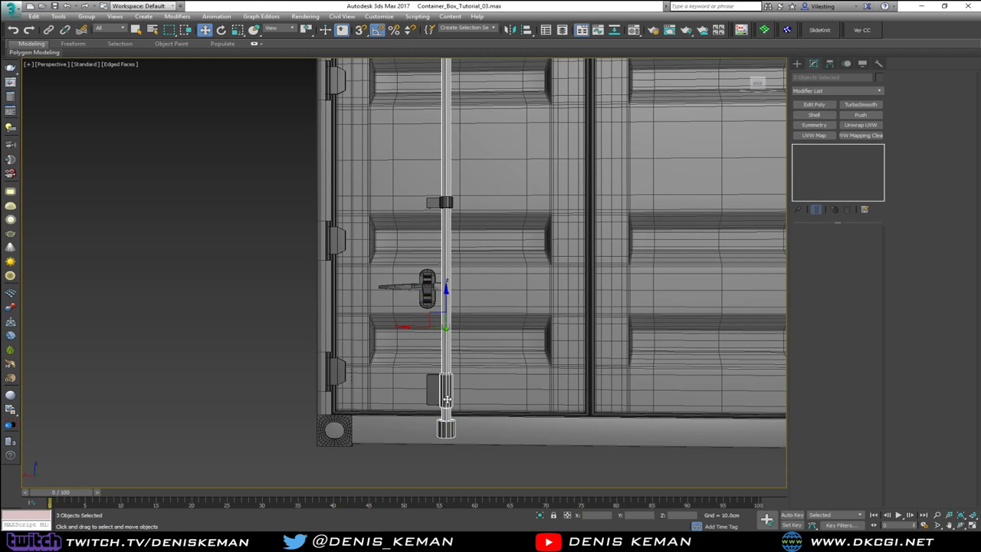
left_click(433, 304, "ctrl")
left_click(420, 287, "ctrl")
scroll(429, 287, "up", 5)
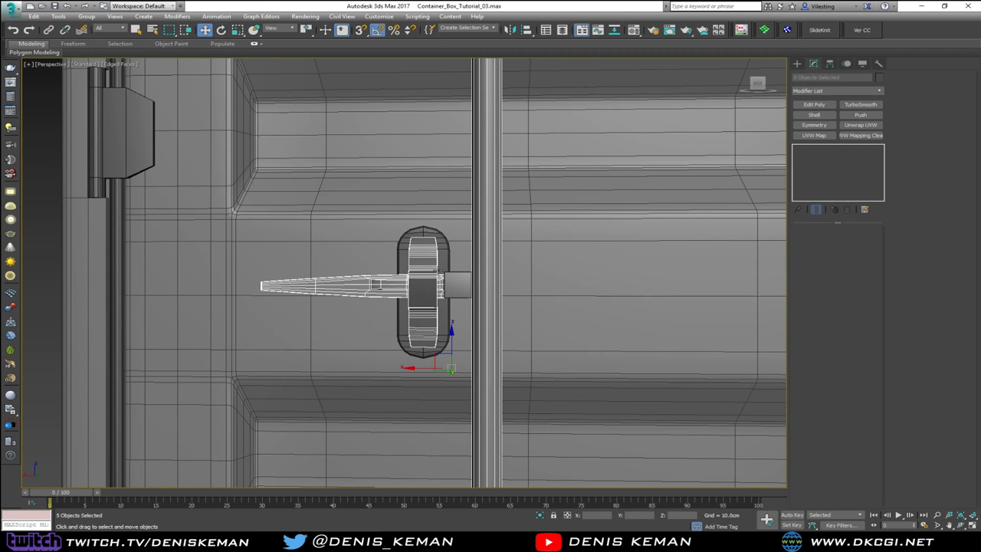
left_click(436, 270, "ctrl")
left_click(451, 274, "ctrl")
Add the plates and rings of the two small middle brackets to the locking bar selection
scroll(456, 193, "down", 3)
middle_click_drag(456, 193, 452, 273)
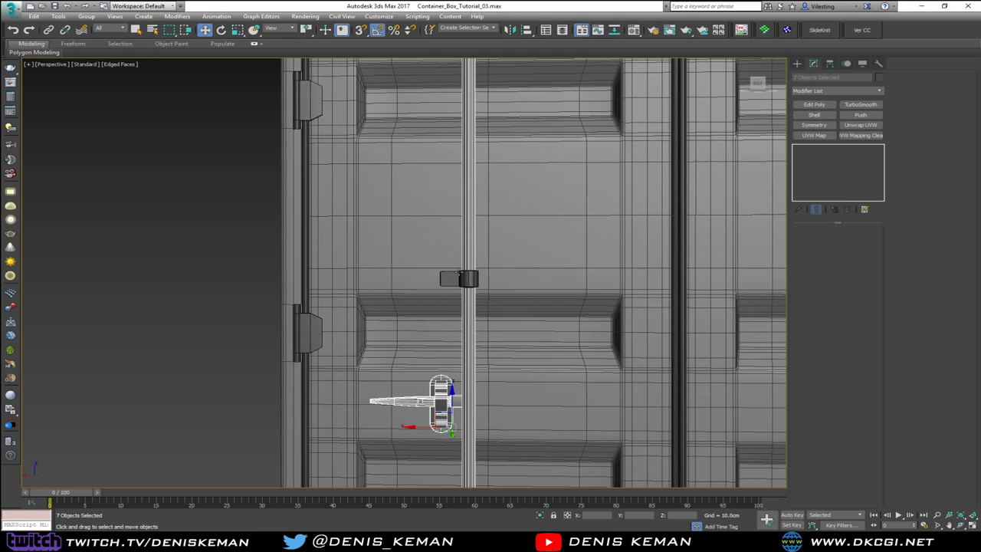
left_click(464, 278, "ctrl")
left_click(457, 276, "ctrl")
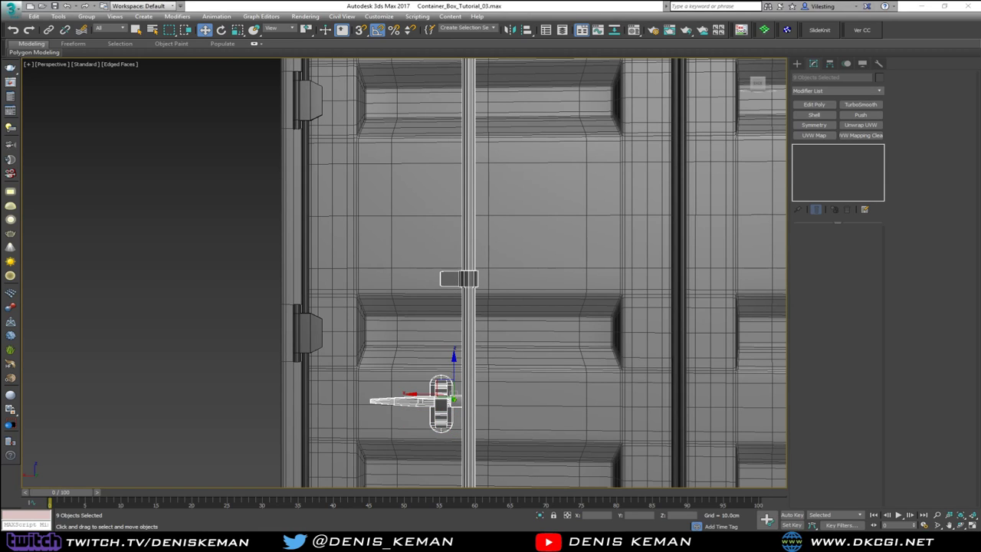
middle_click_drag(350, 146, 342, 305)
left_click(433, 203, "ctrl")
left_click(457, 203, "ctrl")
Add the upper bracket, the top end cap and the lower bracket's plate to the locking bar selection
scroll(457, 203, "down", 2)
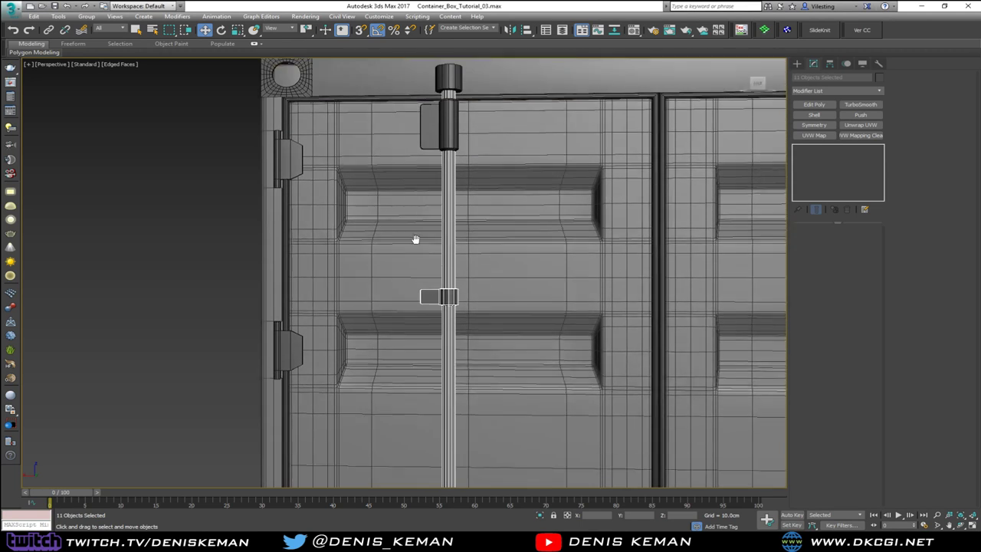
middle_click_drag(413, 210, 414, 242)
left_click(427, 165, "ctrl")
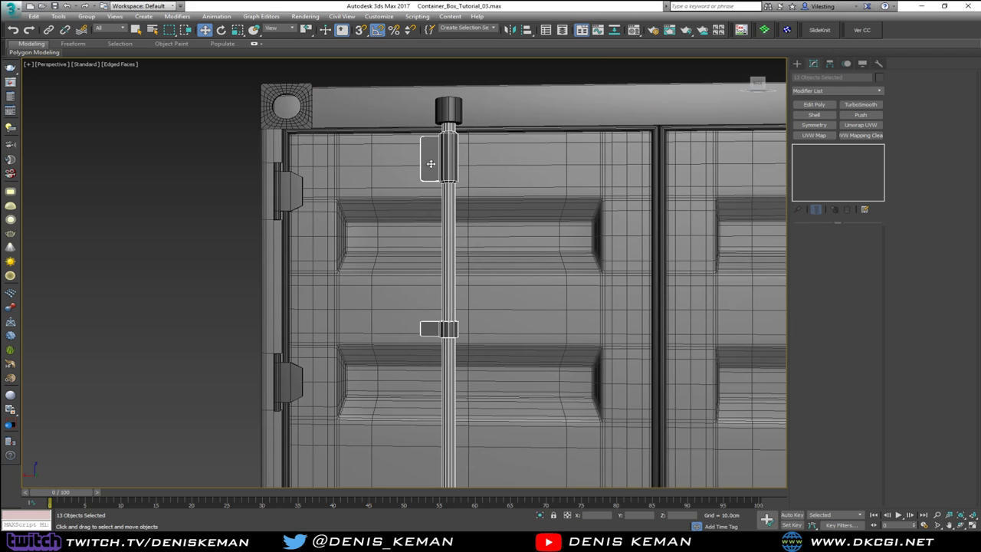
left_click(450, 113, "ctrl")
middle_click_drag(461, 183, 403, 121)
scroll(402, 121, "down", 2)
middle_click_drag(419, 284, 399, 254)
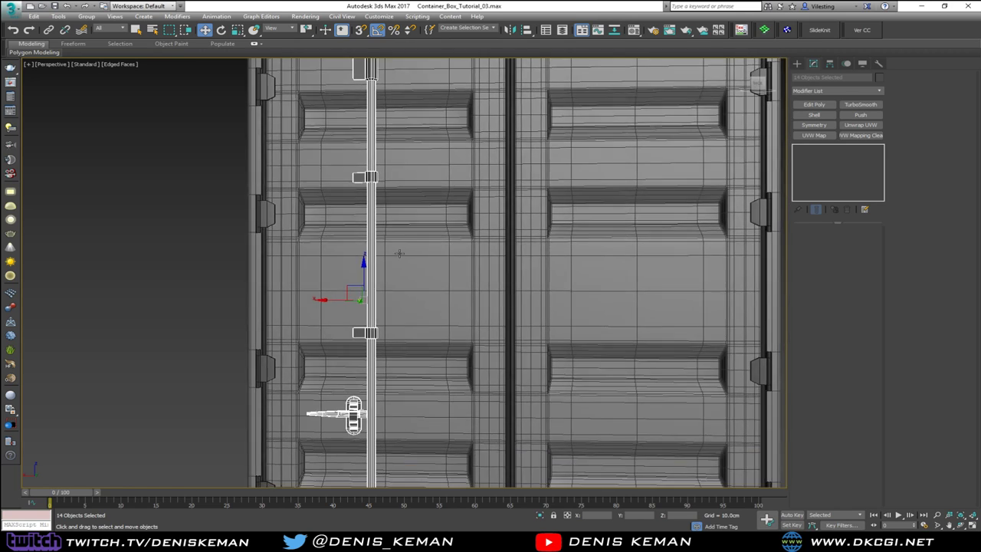
scroll(399, 252, "down", 3)
left_click(374, 426, "ctrl")
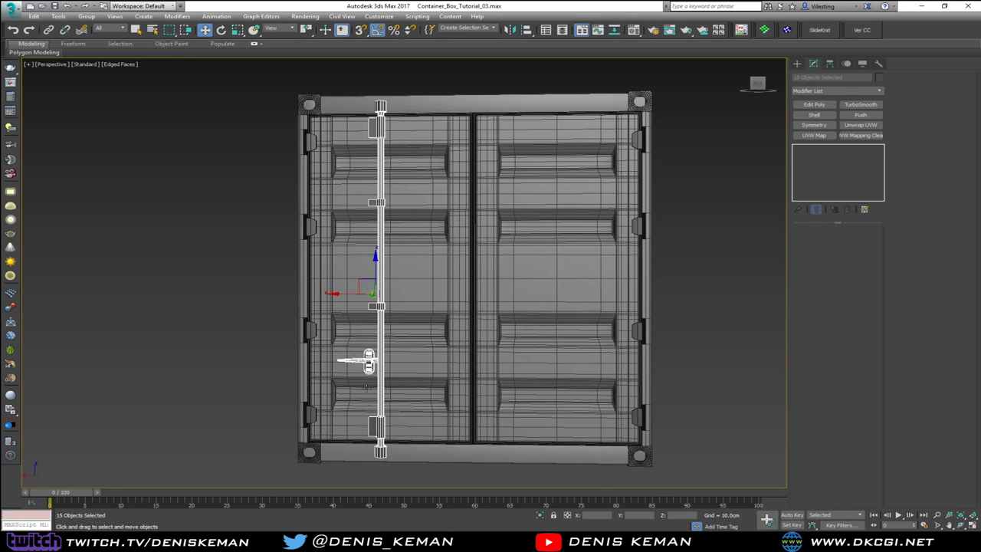
Clone the whole locking bar assembly as one Copy, about 40 cm along X toward the gap between the doors
left_click_drag(349, 293, 408, 298, "shift")
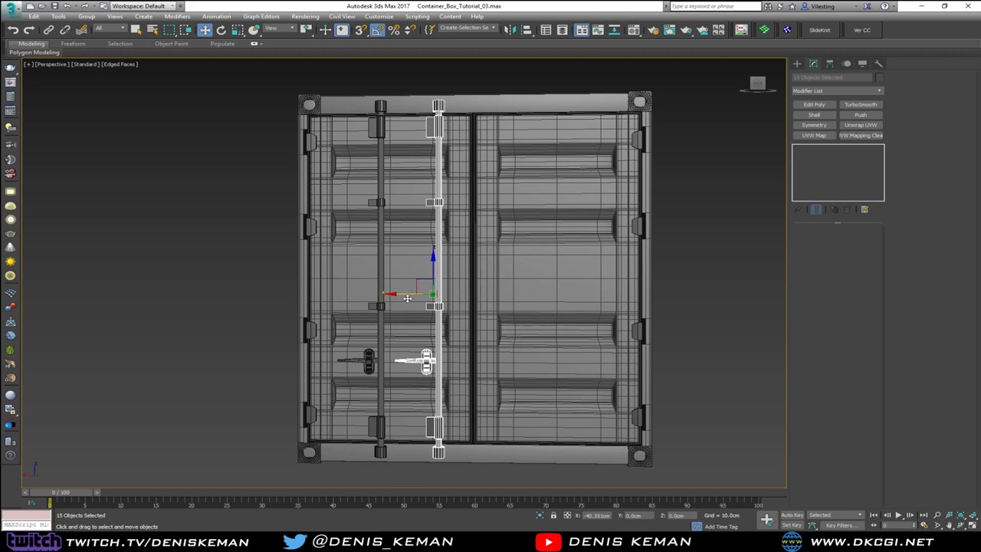
left_click_drag(407, 298, 410, 300, "shift")
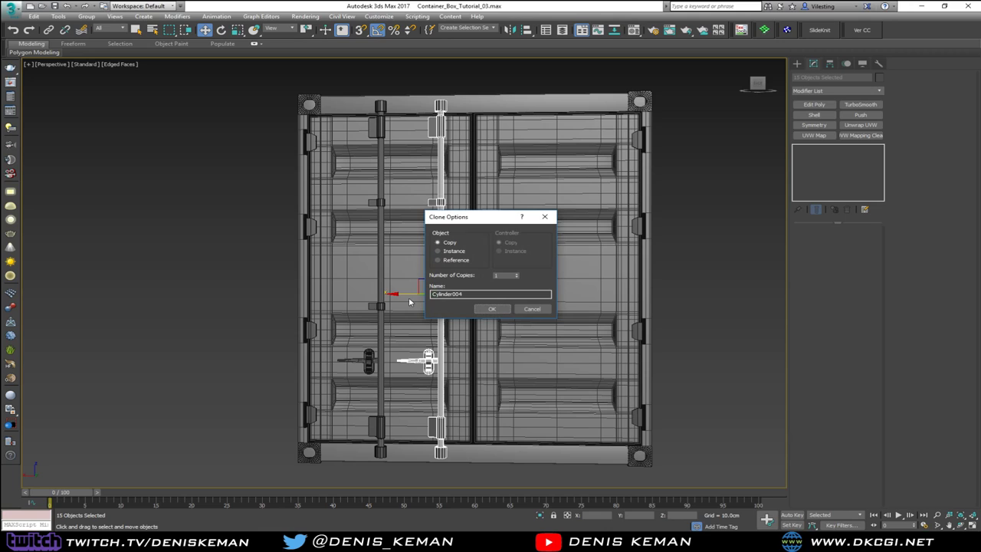
left_click(491, 308)
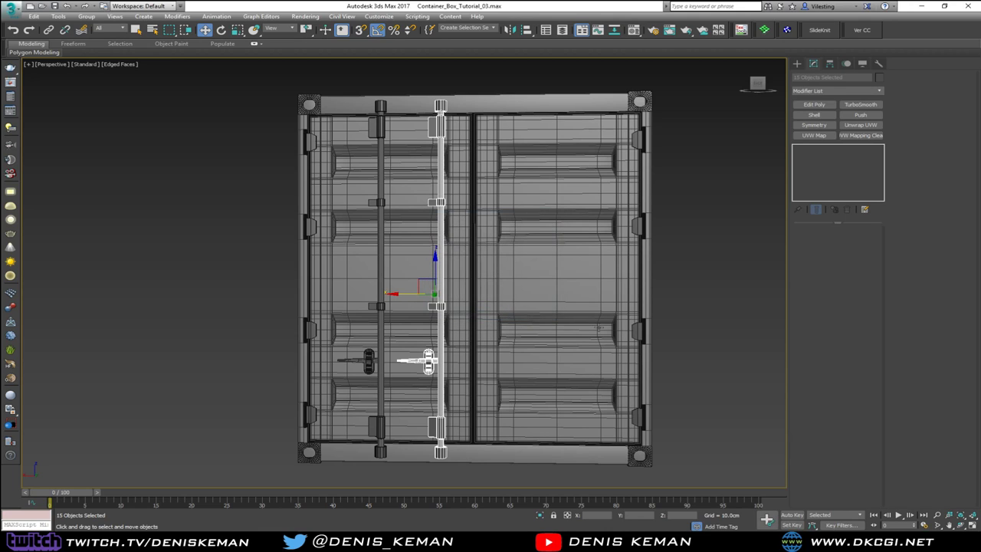
Hide the edges and inspect the two locking bars, their brackets and handles up close and on the whole container
left_click(713, 289)
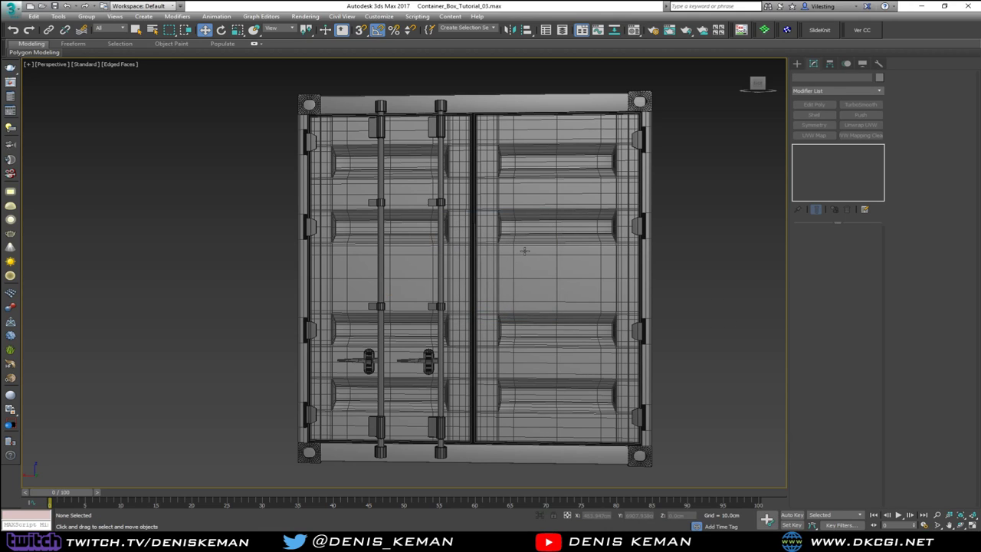
key("F4")
middle_click_drag(502, 272, 453, 301)
scroll(466, 299, "down", 3)
middle_click_drag(376, 313, 424, 359, "alt")
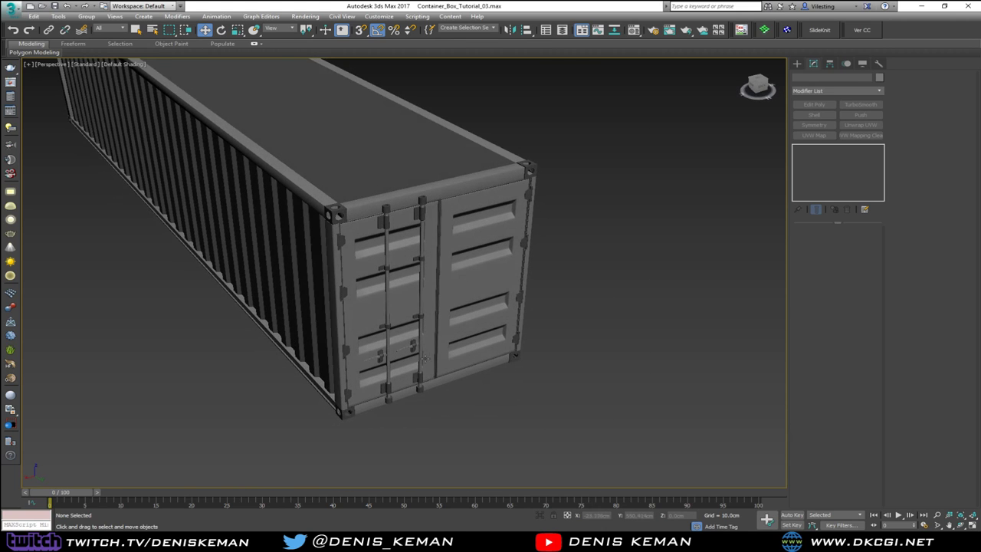
scroll(423, 357, "up", 12)
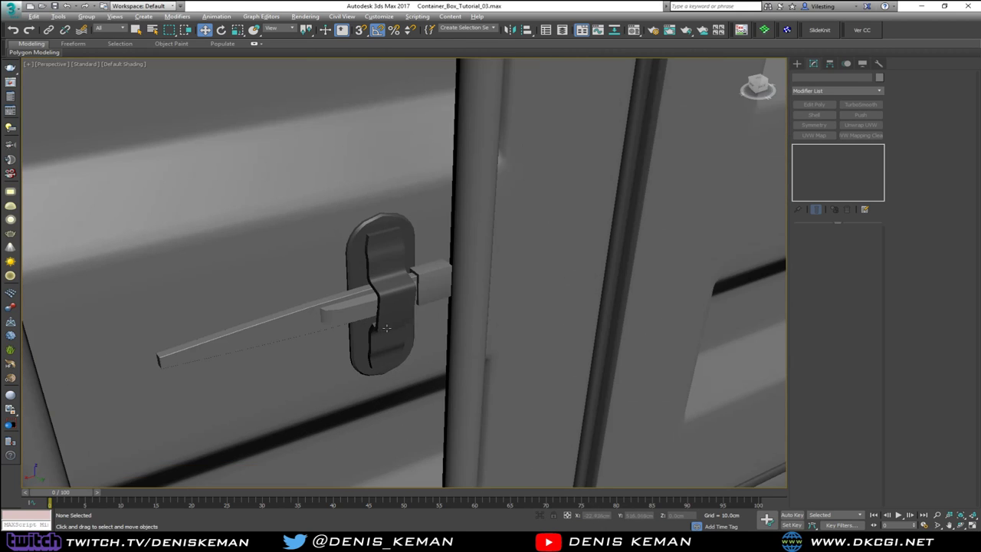
mouse_move(386, 328)
middle_mouse_down("alt")
mouse_move(419, 306)
mouse_move(371, 329)
middle_mouse_up("alt")
scroll(393, 254, "down", 3)
middle_click_drag(394, 253, 412, 341)
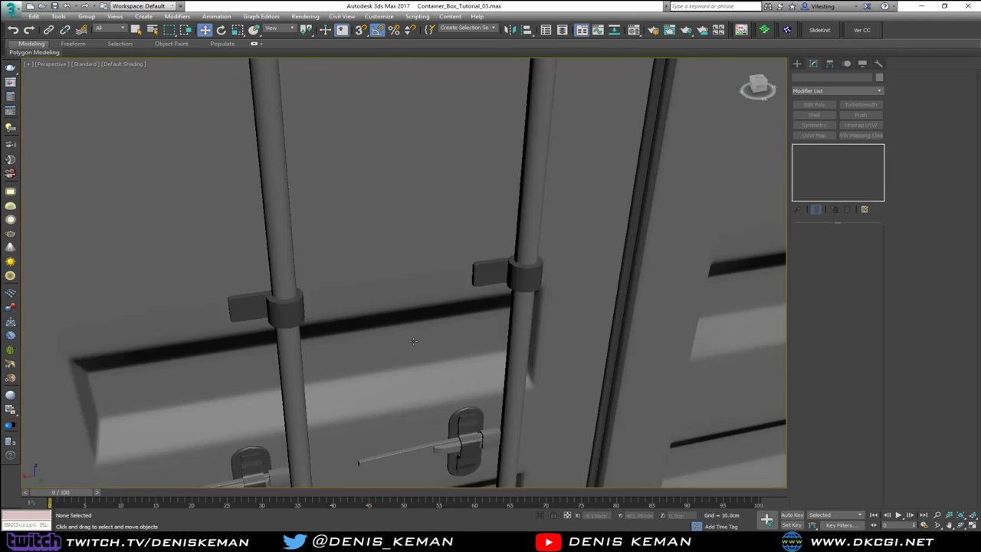
scroll(413, 342, "down", 3)
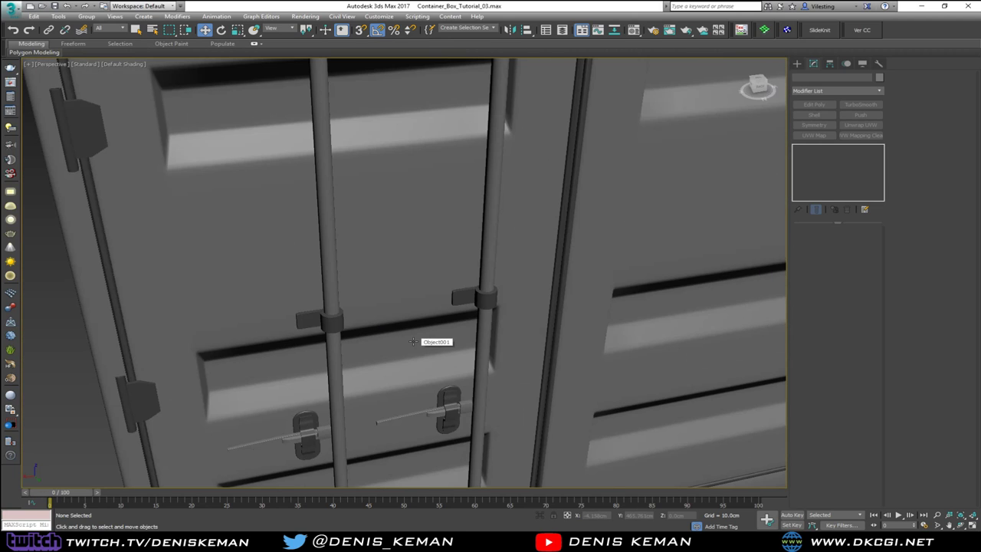
middle_click_drag(344, 239, 337, 304)
scroll(337, 305, "down", 10)
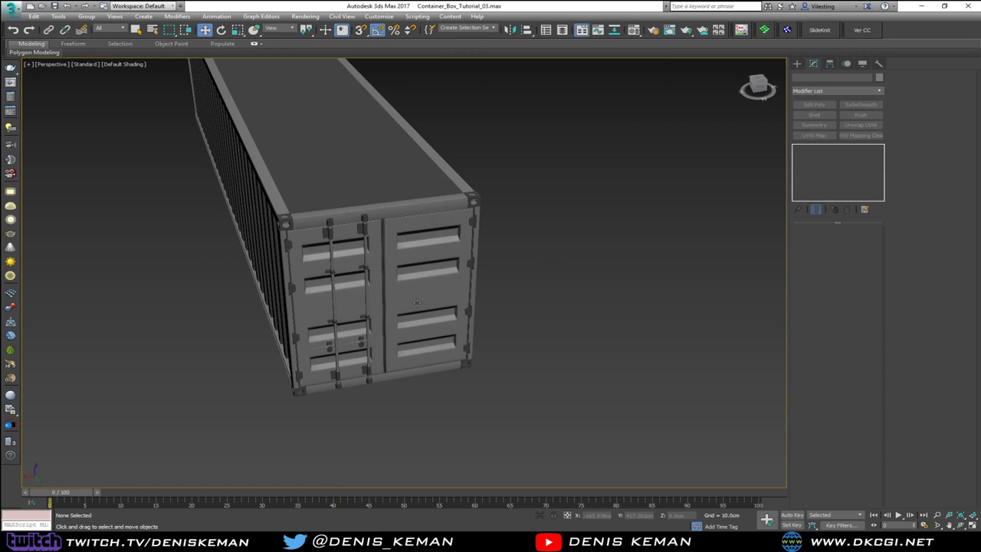
mouse_move(416, 302)
middle_mouse_down("alt")
mouse_move(393, 273)
mouse_move(398, 291)
mouse_move(418, 287)
mouse_move(405, 291)
middle_mouse_up("alt")
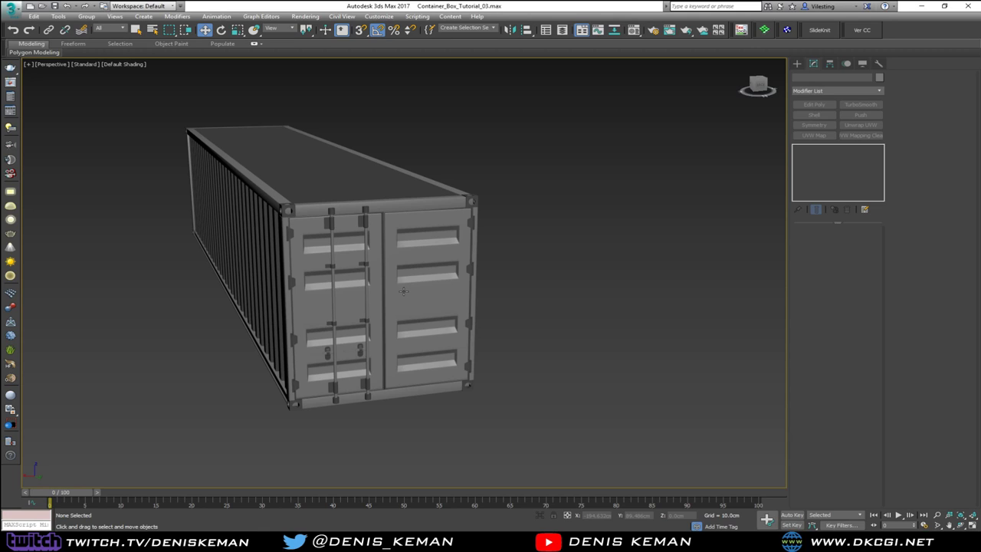
scroll(343, 252, "up", 5)
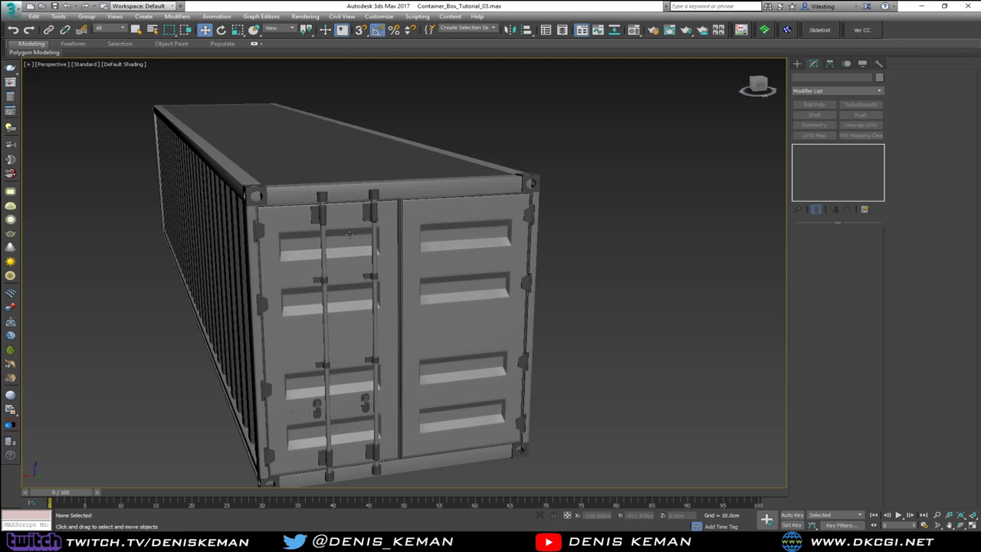
Select every part of the two locking bar assemblies in wireframe, excluding the doors, door seals and container body
scroll(350, 230, "down", 7)
middle_click_drag(349, 229, 388, 313, "alt")
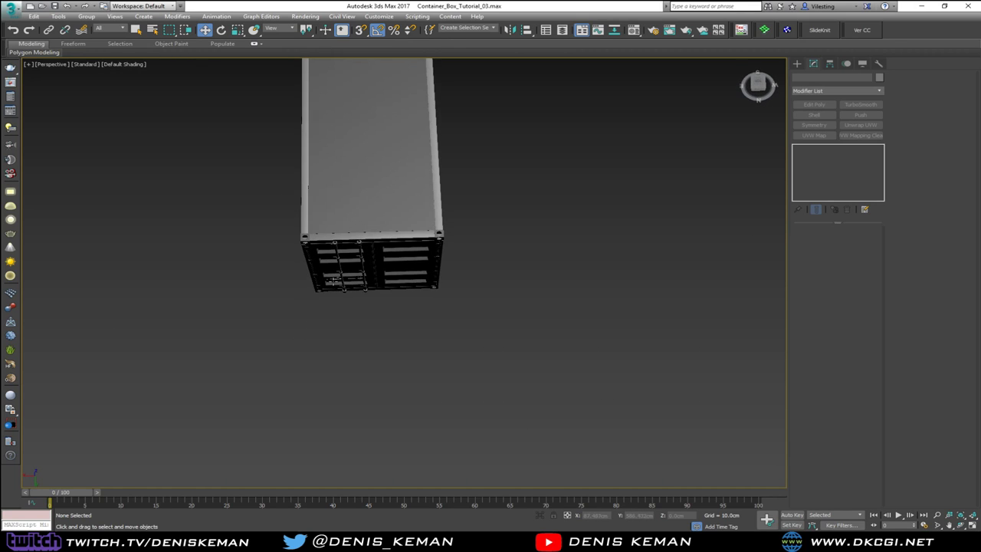
key("F3")
left_click_drag(335, 258, 326, 227)
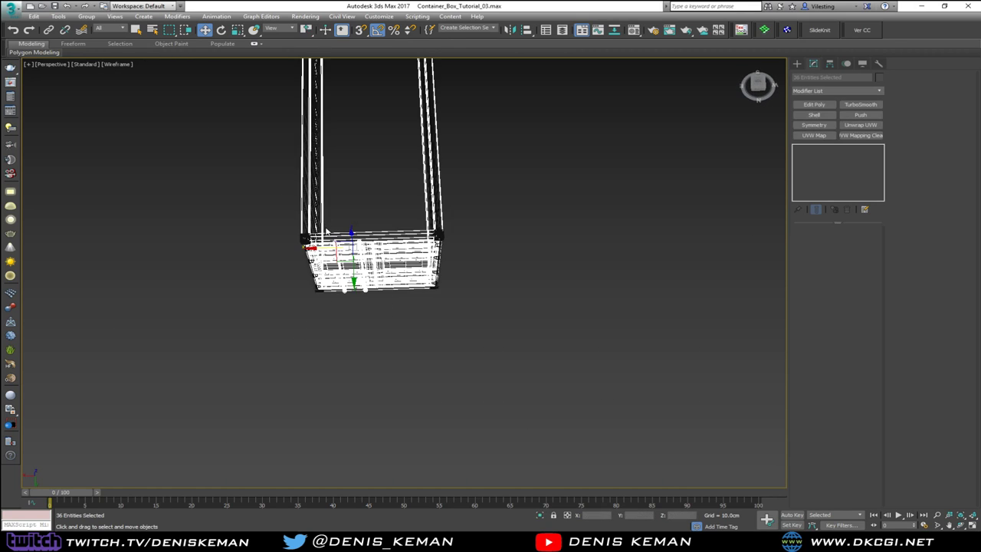
key("F3")
left_click_drag(514, 331, 401, 207)
key("F3")
middle_click_drag(400, 208, 414, 230, "alt")
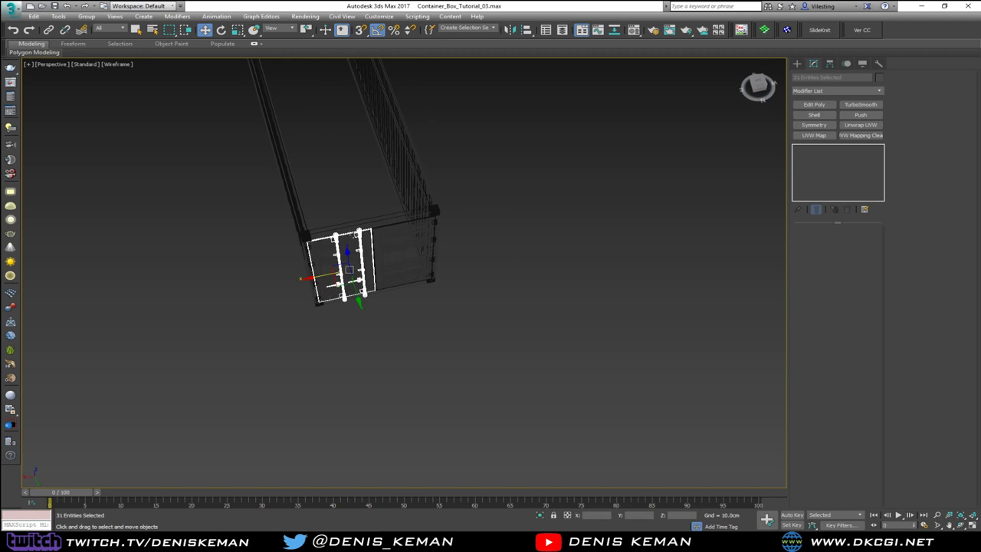
left_click_drag(294, 250, 323, 319)
middle_click_drag(322, 319, 338, 276, "alt")
key("F3")
scroll(338, 276, "up", 3)
mouse_move(379, 243)
middle_mouse_down()
mouse_move(318, 289)
mouse_move(332, 251)
middle_mouse_up()
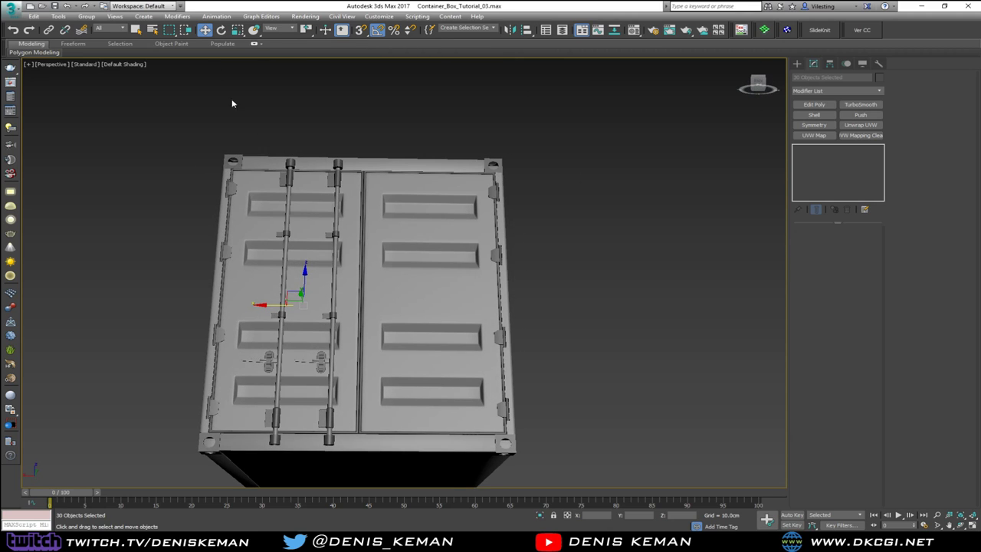
Group the selected locking bar parts under the default name
left_click(93, 18)
left_click(99, 27)
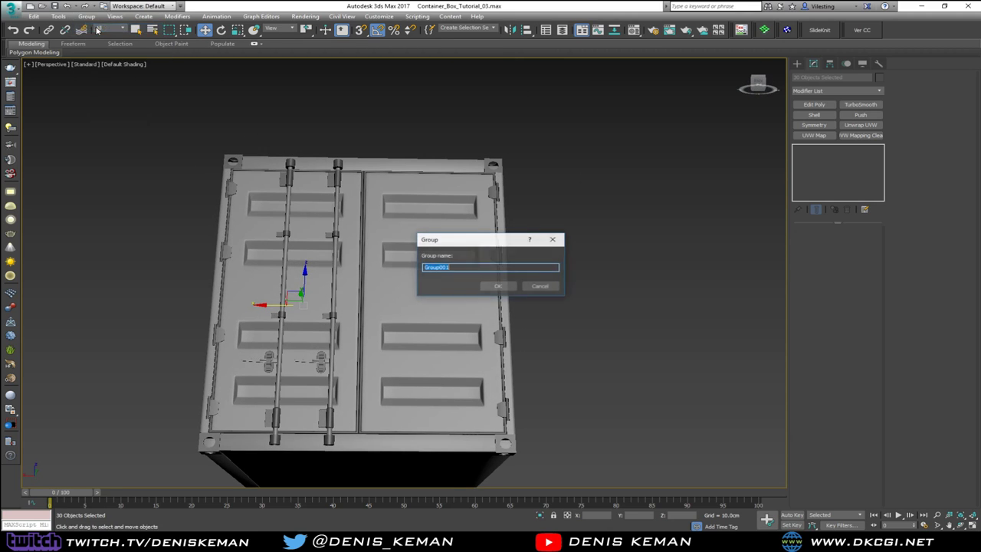
key("Return")
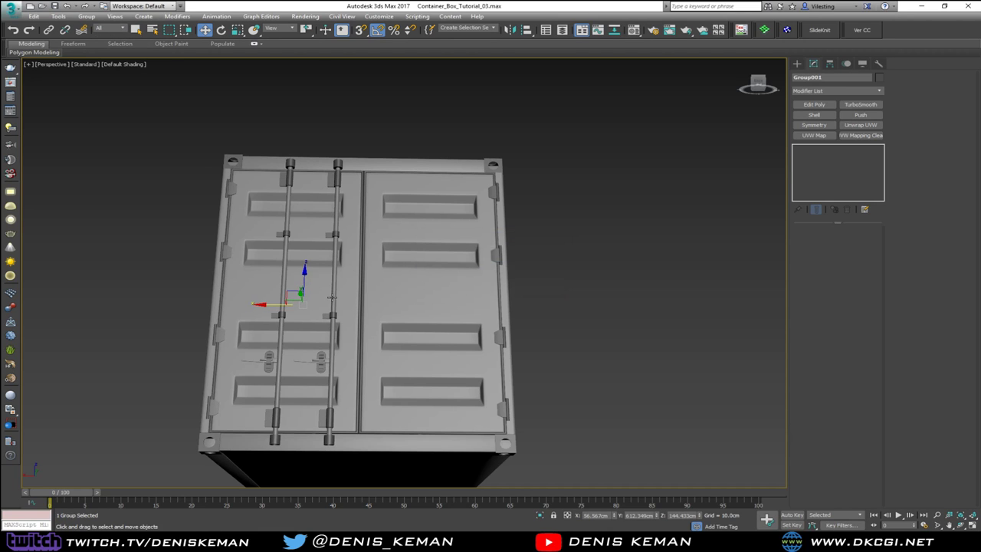
Try mirroring the locking bar group as a Copy across X and moving it onto the other door, at about X -54.6 cm
middle_click_drag(330, 264, 326, 313, "alt")
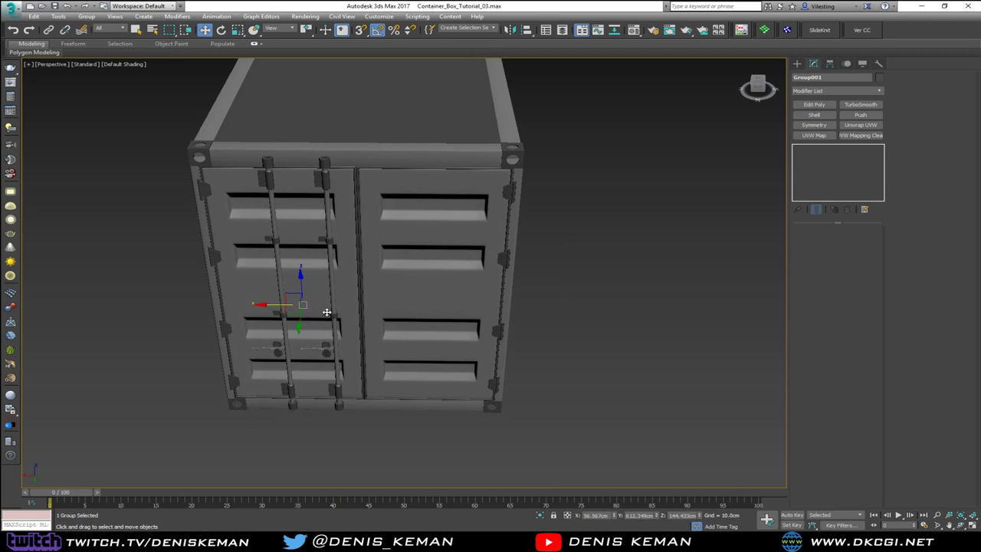
left_click(510, 30)
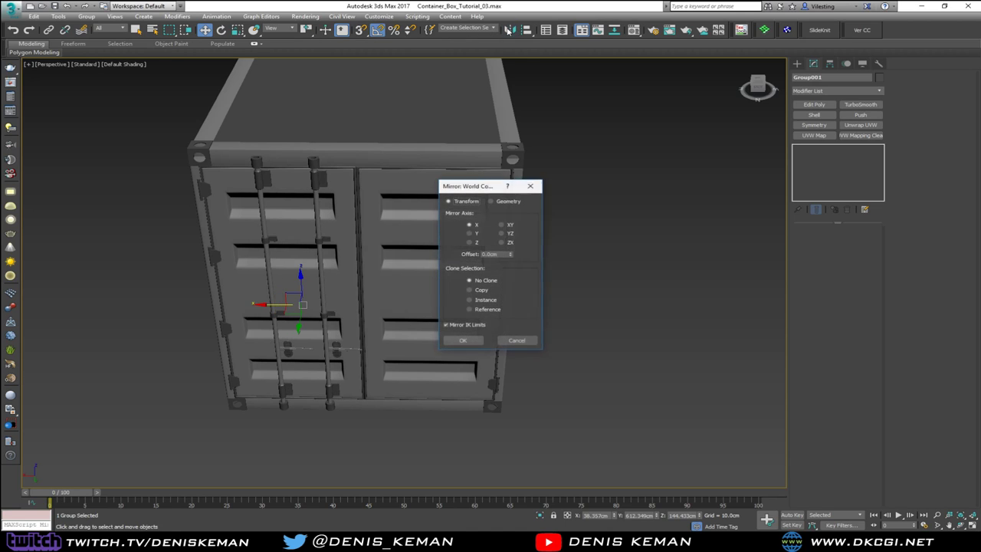
left_click(478, 293)
left_click(462, 340)
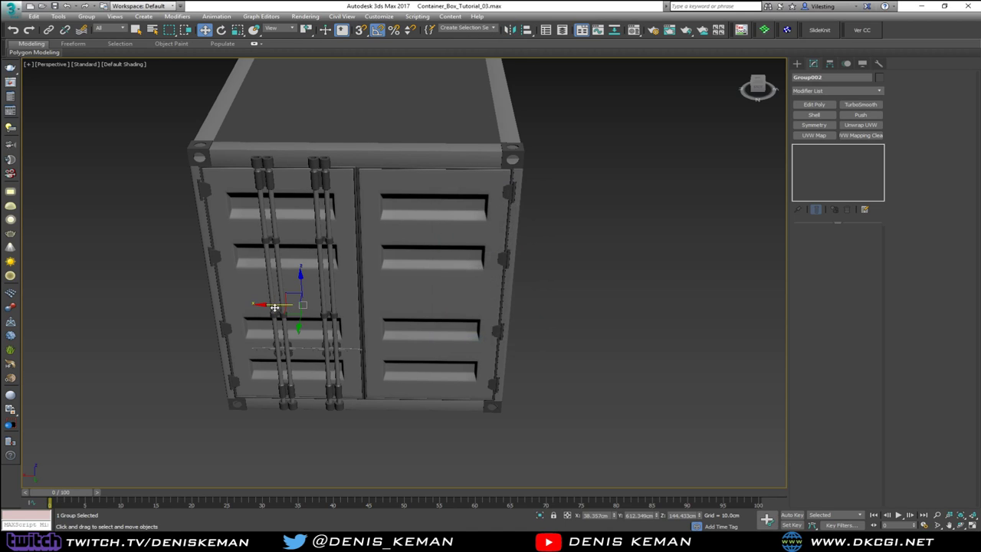
left_click_drag(272, 306, 384, 310)
middle_click_drag(385, 310, 389, 284, "alt")
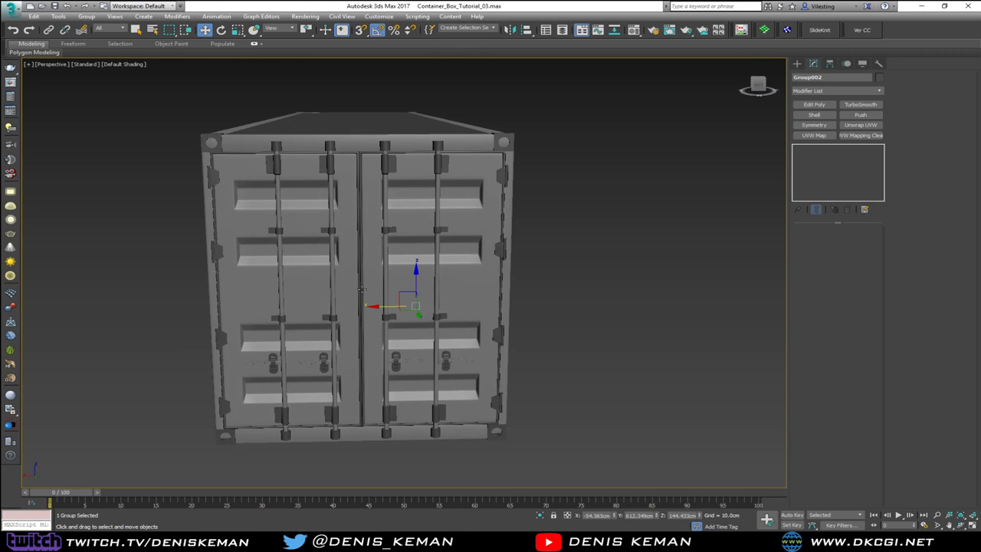
Check the seal at the door gap in wireframe, and delete the mirrored locking bar group from the other door
left_click(361, 289)
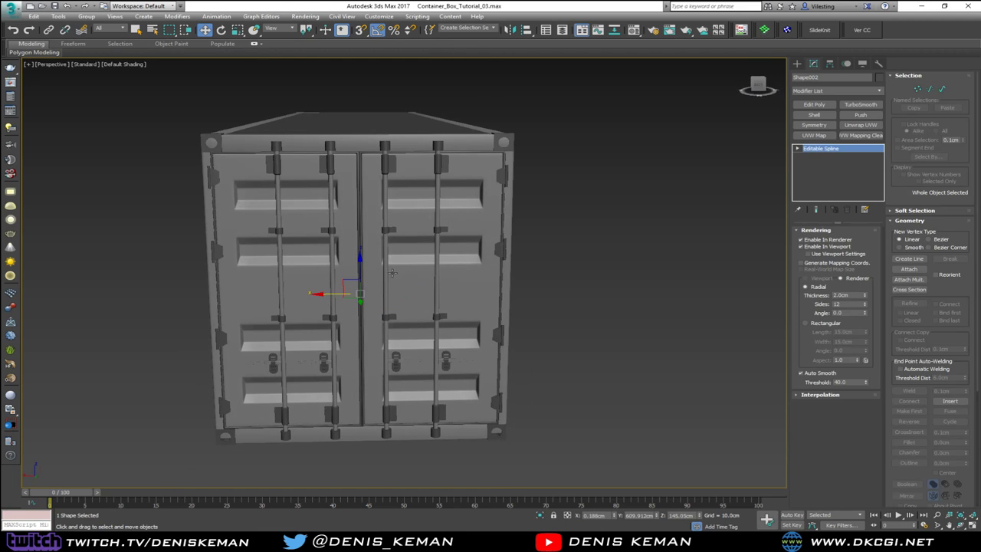
middle_click_drag(392, 273, 402, 287, "alt")
scroll(385, 285, "up", 3)
key("F3")
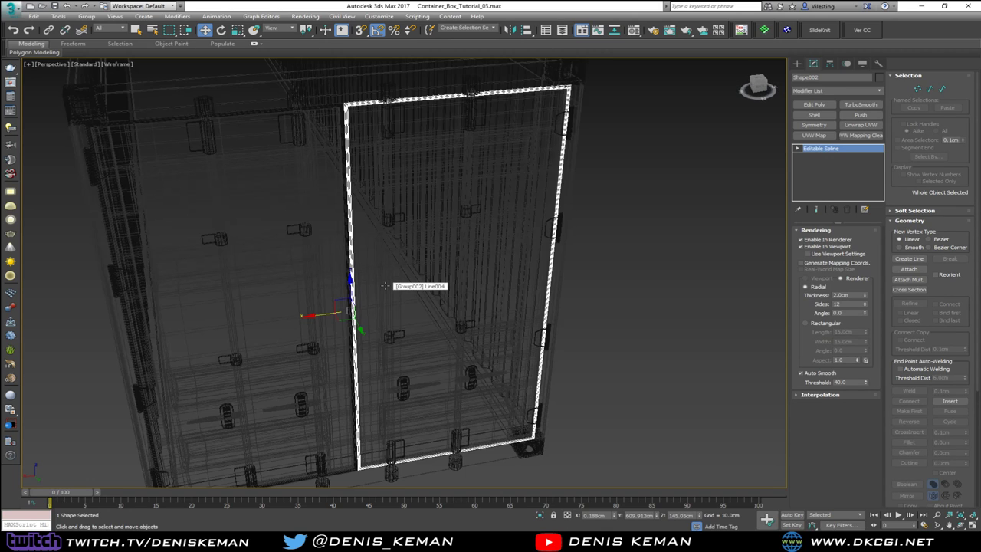
key("F3")
left_click(389, 304)
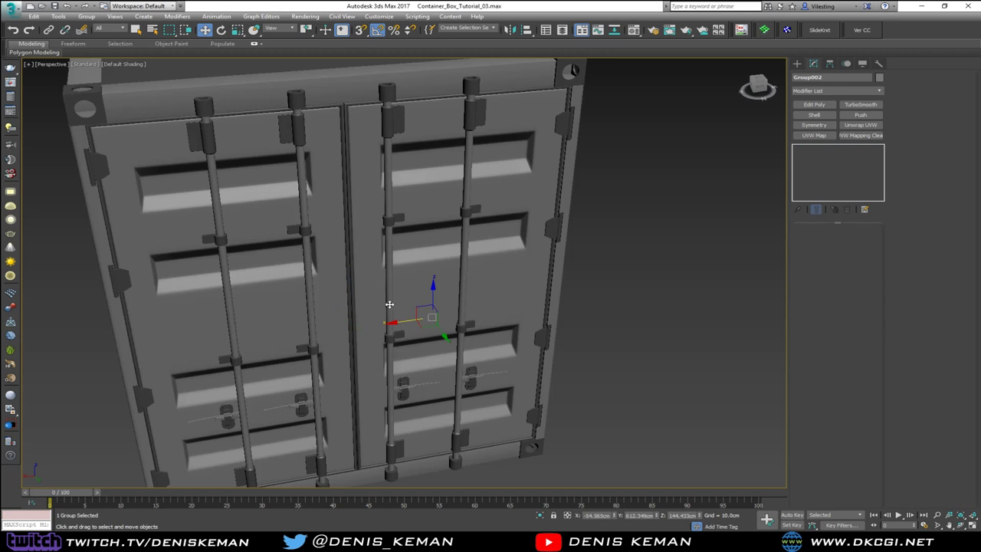
key("Delete")
Center the remaining locking bar group's pivot and align it to the pivot point of the door seal Shape002 in X, Y and Z
left_click(313, 333)
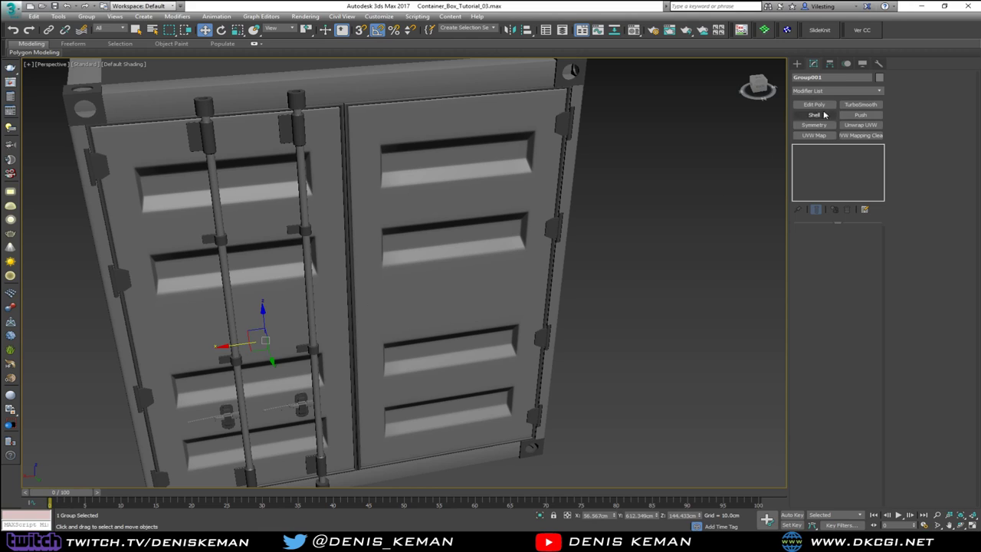
left_click(830, 64)
left_click(836, 125)
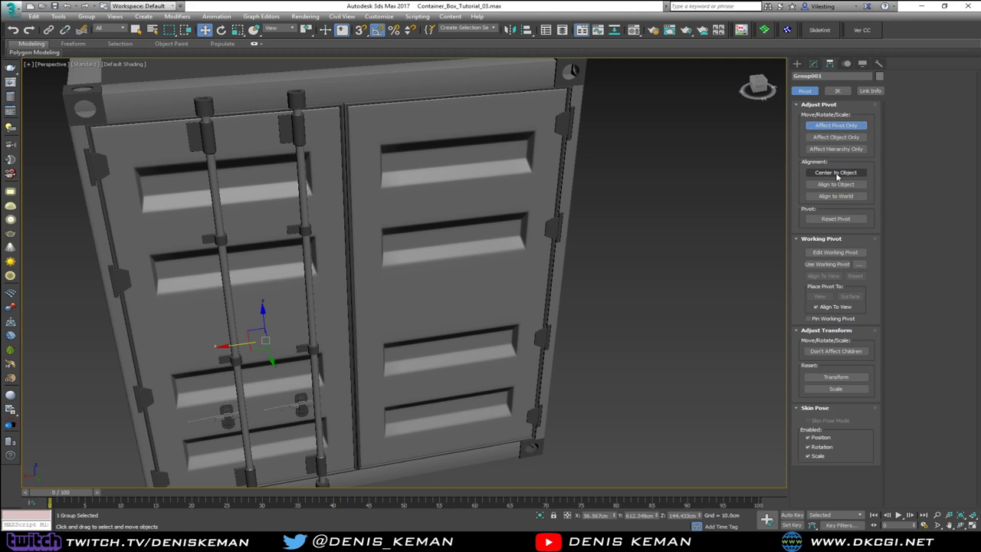
left_click(835, 173)
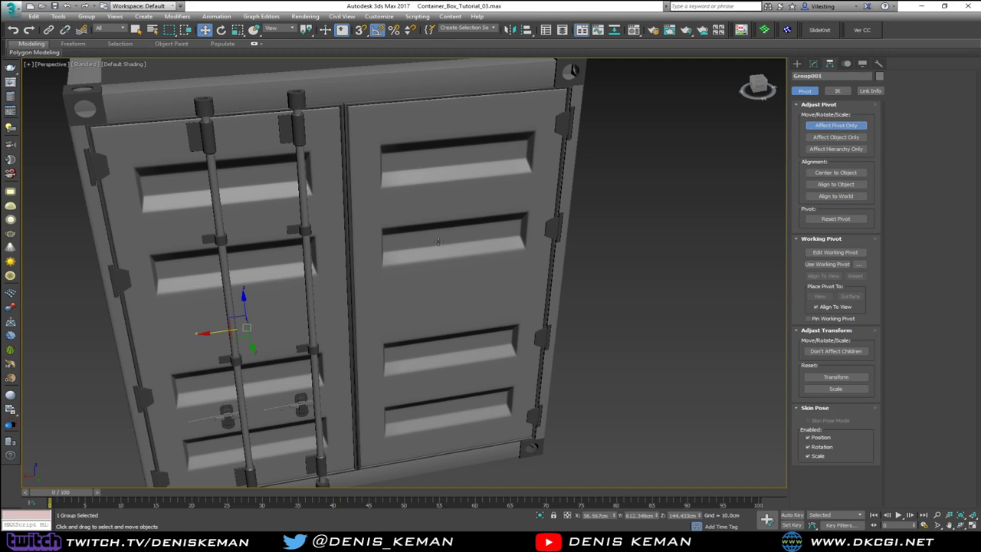
left_click(354, 308)
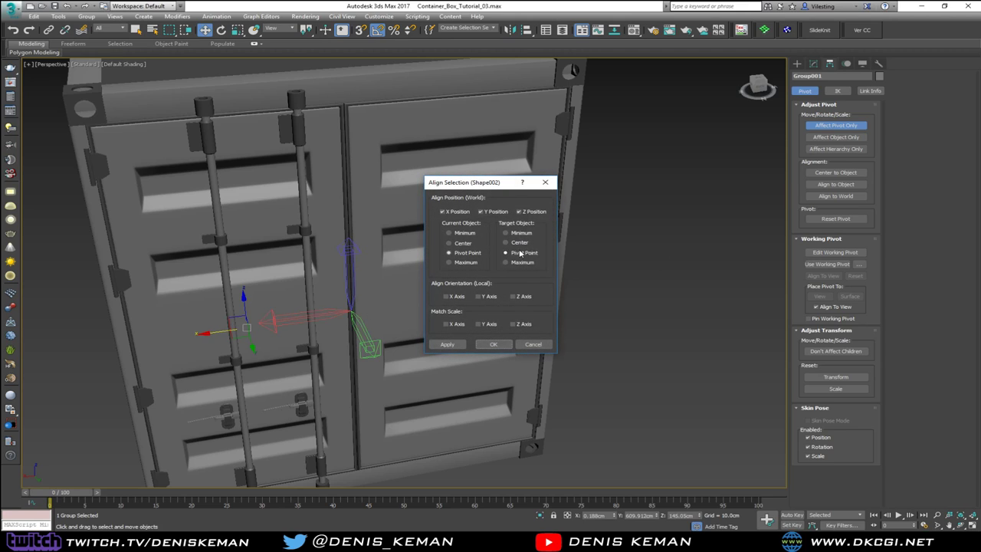
left_click(503, 345)
Mirror the locking bar group as a Copy across the X axis with 0 cm offset onto the other door
left_click(511, 30)
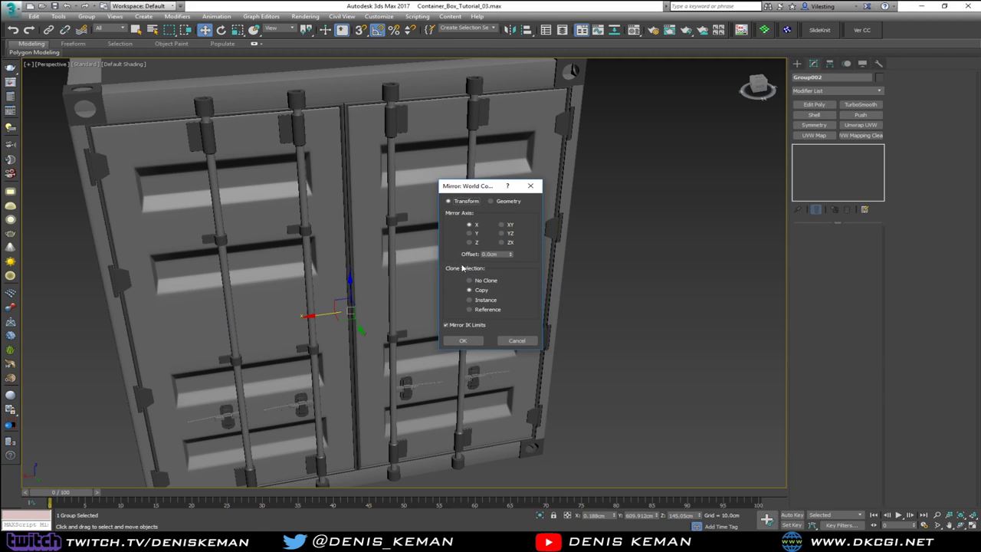
left_click(464, 341)
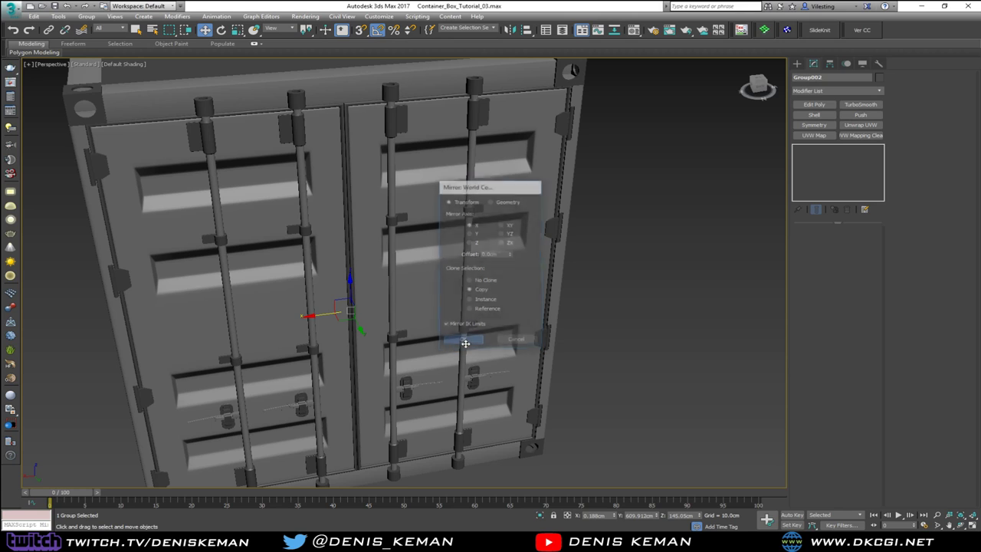
left_click(635, 362)
Select the mirrored locking bar group on the other door
middle_click_drag(639, 361, 313, 221, "alt")
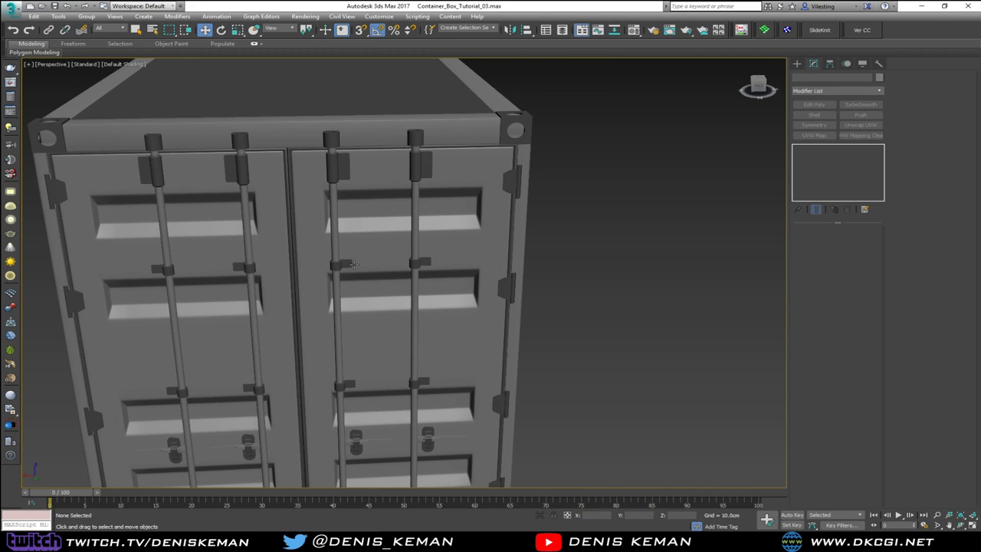
left_click(337, 265)
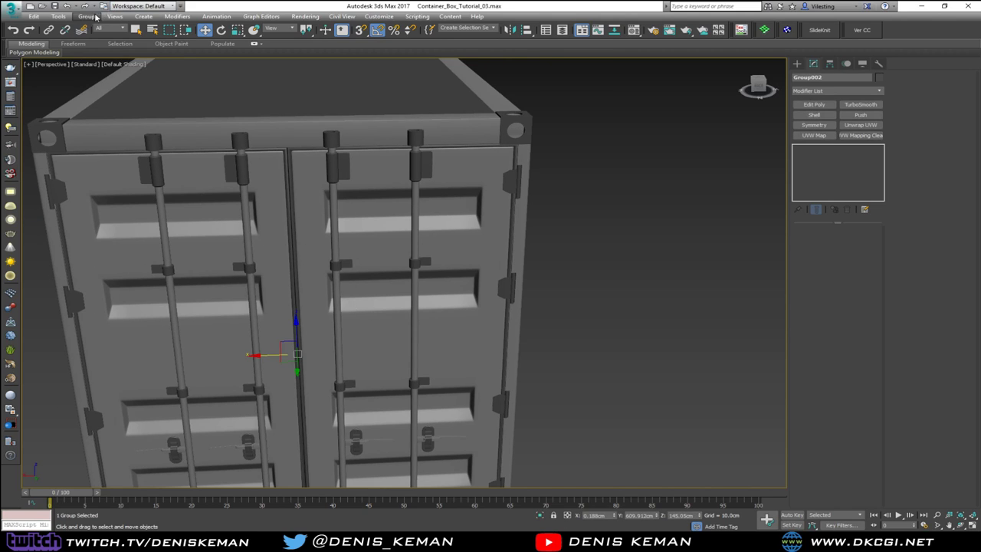
Ungroup both groups of door hardware on the container's door end and clear the selection
left_click(87, 16)
left_click(103, 39)
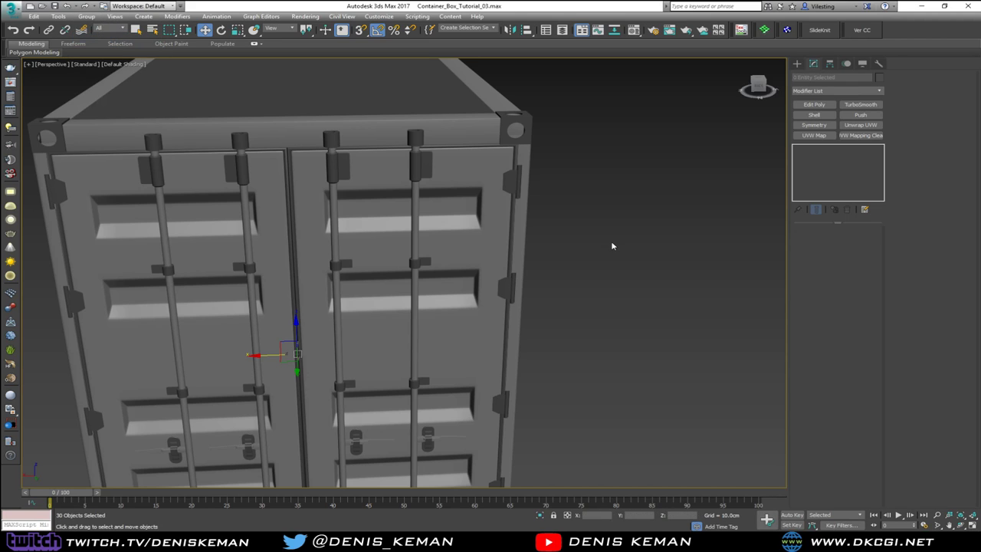
left_click(613, 245)
left_click(249, 267)
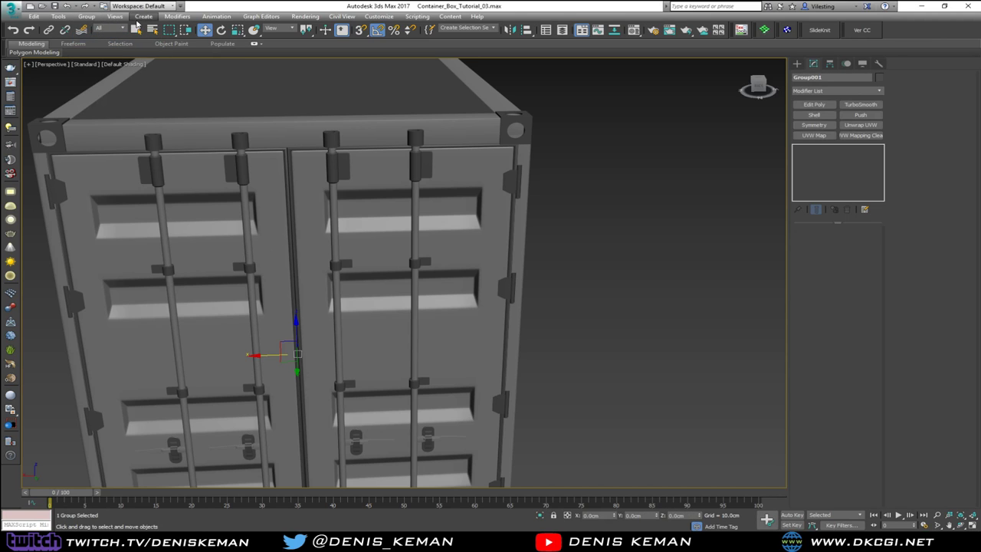
left_click(89, 17)
left_click(96, 37)
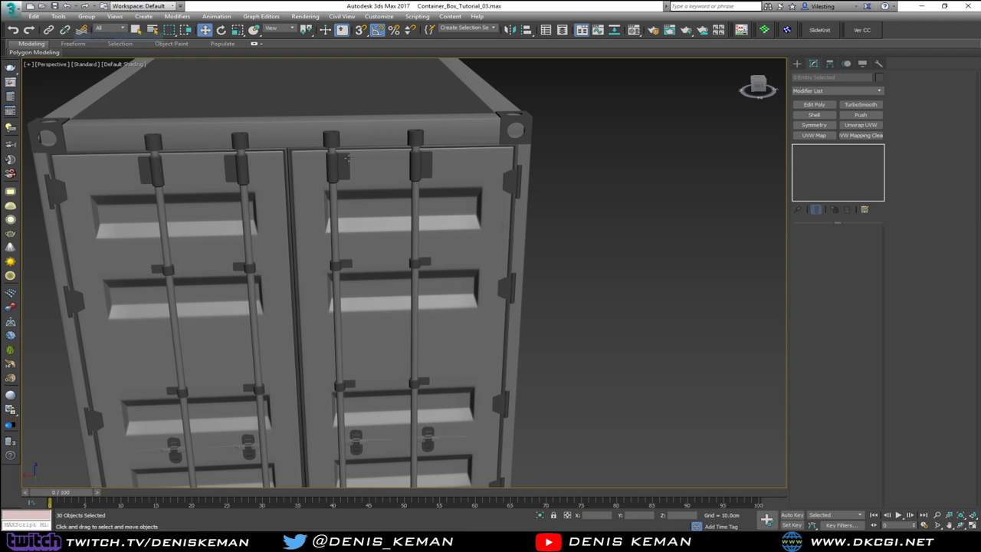
left_click(619, 288)
Compare the modelled doors with the Container_Door_02 reference photo, examining the locking bars, brackets, handles and dark strip around the doors
key("F4")
scroll(481, 254, "down", 6)
key("F4")
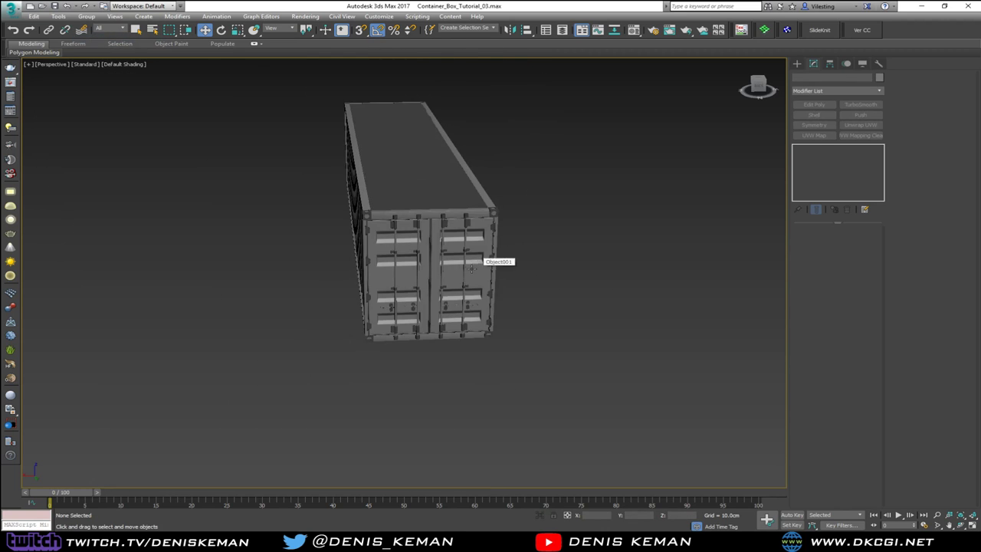
scroll(483, 259, "up", 4)
mouse_move(475, 270)
middle_mouse_down("alt")
mouse_move(498, 259)
mouse_move(494, 242)
mouse_move(502, 267)
middle_mouse_up("alt")
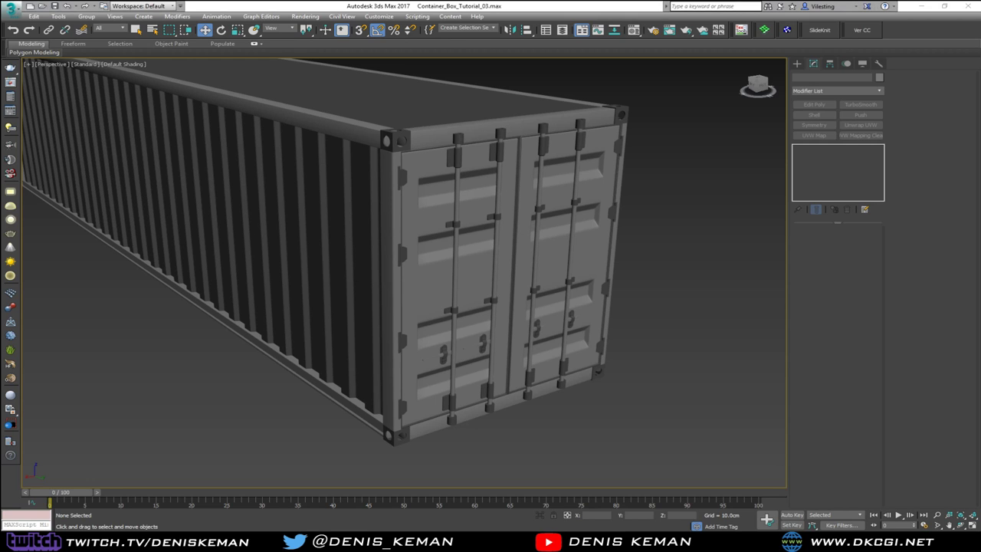
left_click_drag(0, 129, 371, 110)
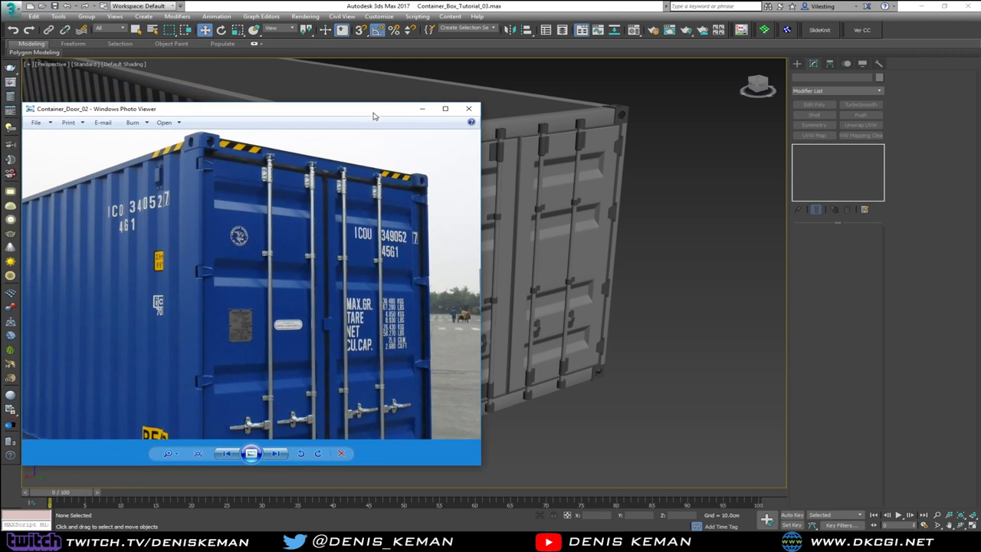
scroll(298, 192, "up", 4)
left_click_drag(201, 172, 301, 227)
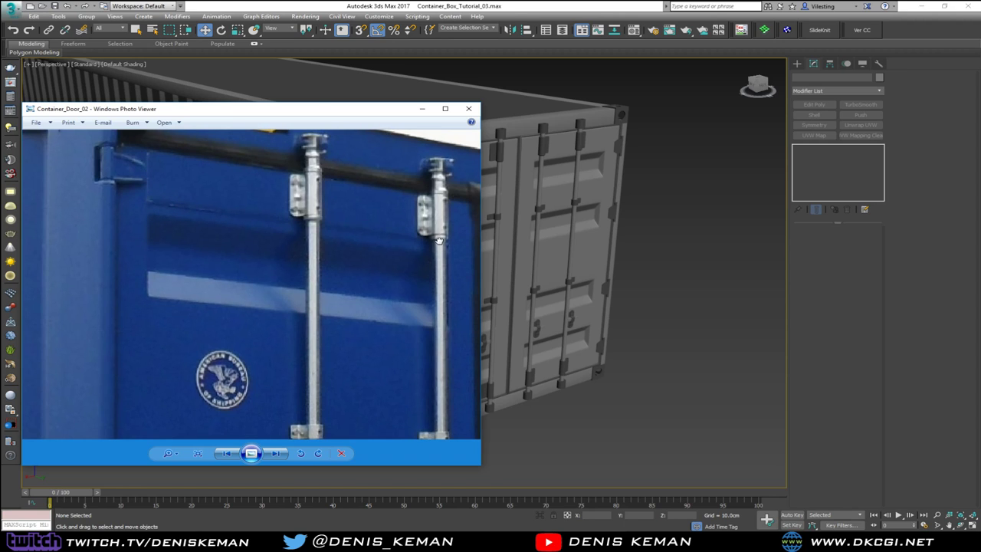
left_click_drag(440, 240, 325, 196)
left_click_drag(344, 342, 354, 153)
left_click_drag(372, 404, 353, 153)
left_click_drag(348, 386, 352, 271)
left_click_drag(216, 288, 379, 278)
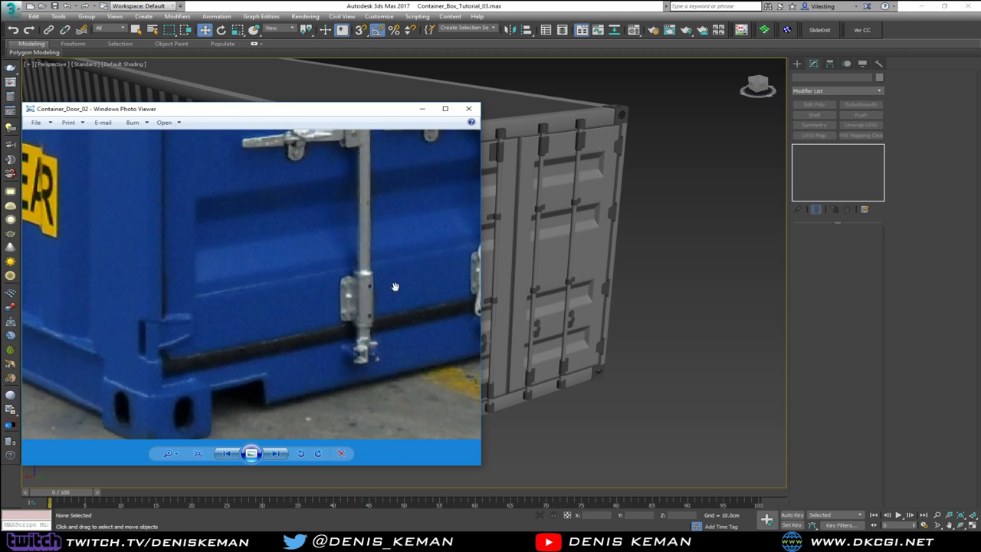
left_click_drag(327, 208, 279, 286)
scroll(279, 286, "down", 2)
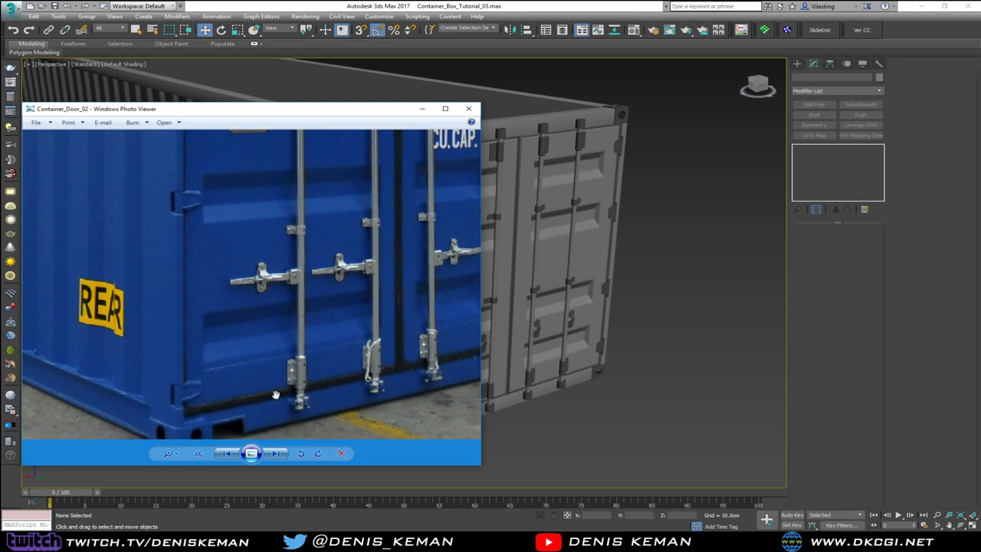
left_click_drag(341, 114, 0, 114)
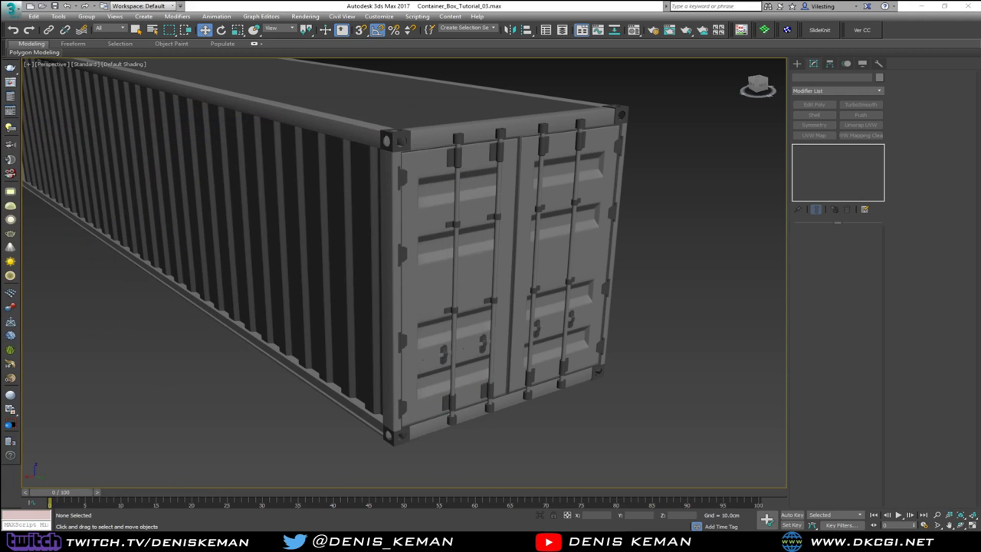
Isolate the door panels object in the maximized Back view and clear the selection
scroll(443, 230, "down", 2)
key("alt+w")
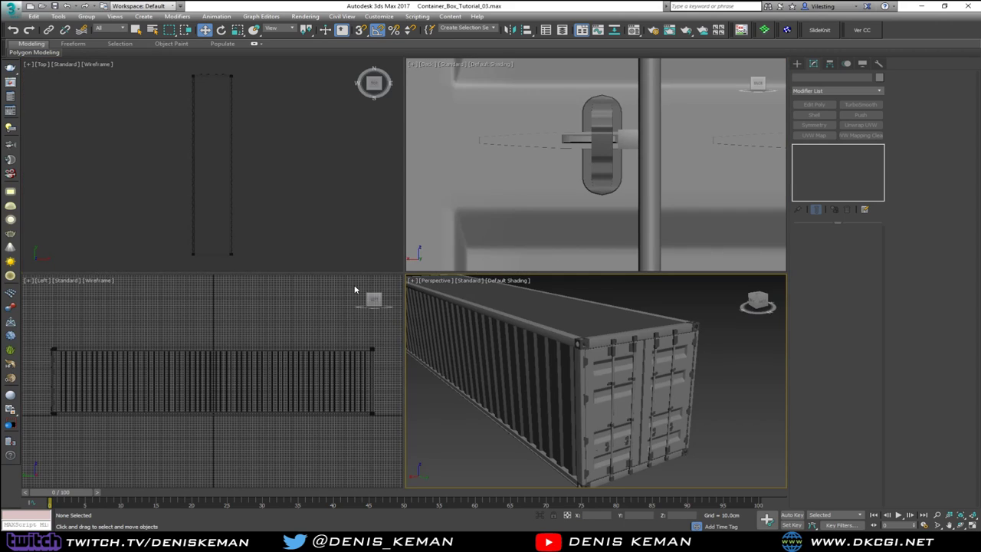
left_click(516, 174)
left_click(512, 172)
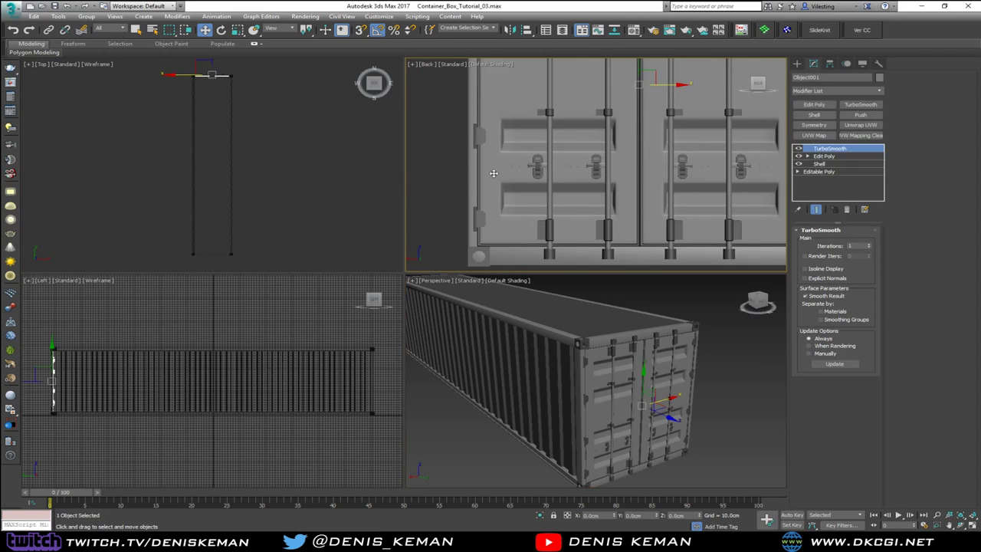
key("alt+w")
middle_click_drag(364, 206, 378, 297)
scroll(379, 296, "down", 3)
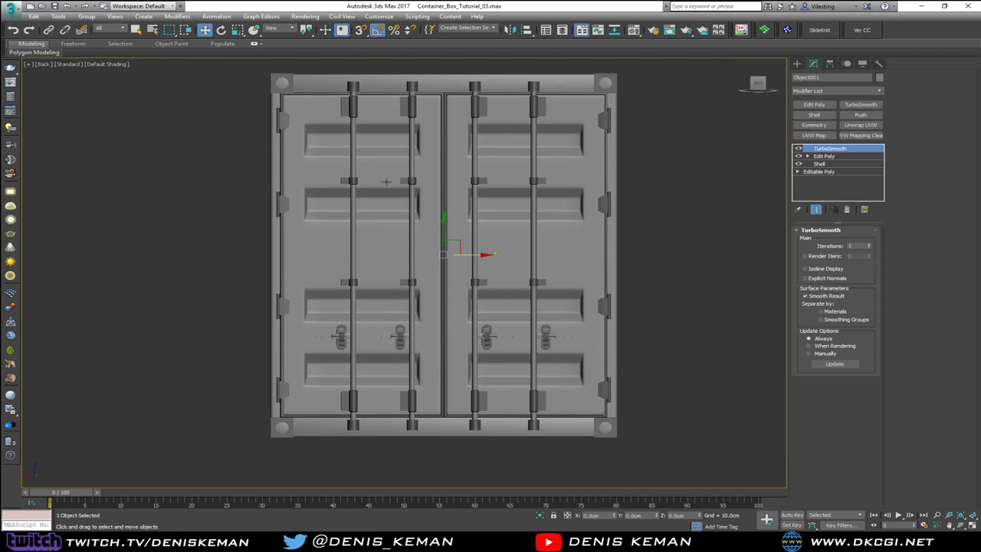
key("alt+q")
left_click(654, 202)
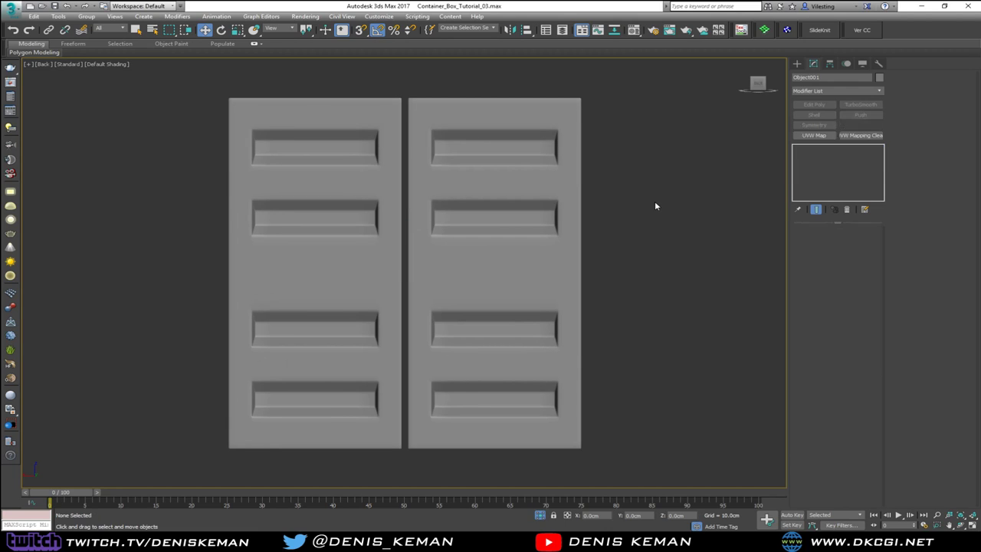
Draw a plane about 255.7 cm long and 111 cm wide over the left door, using vertex snapping at its corners
key("F4")
right_click(260, 136)
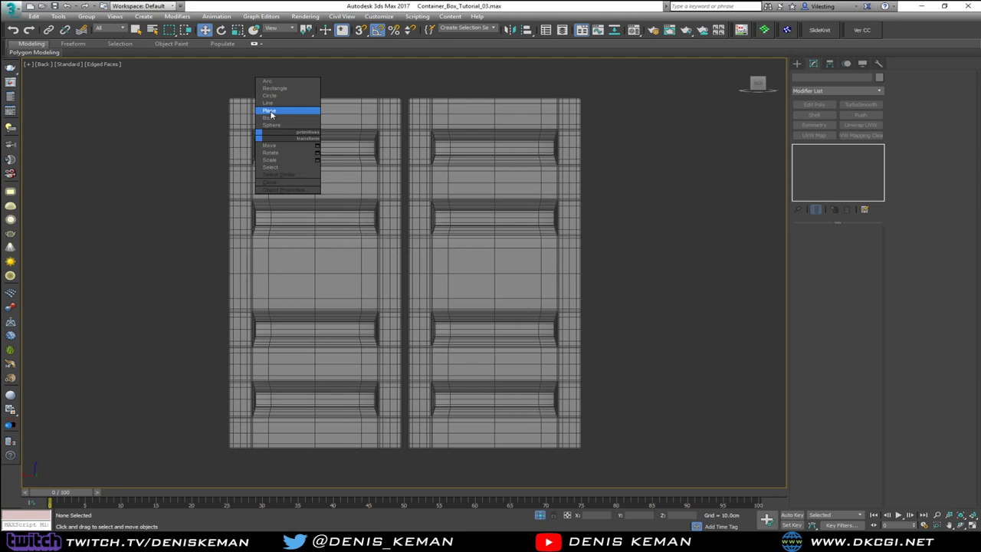
left_click(270, 111)
key("s")
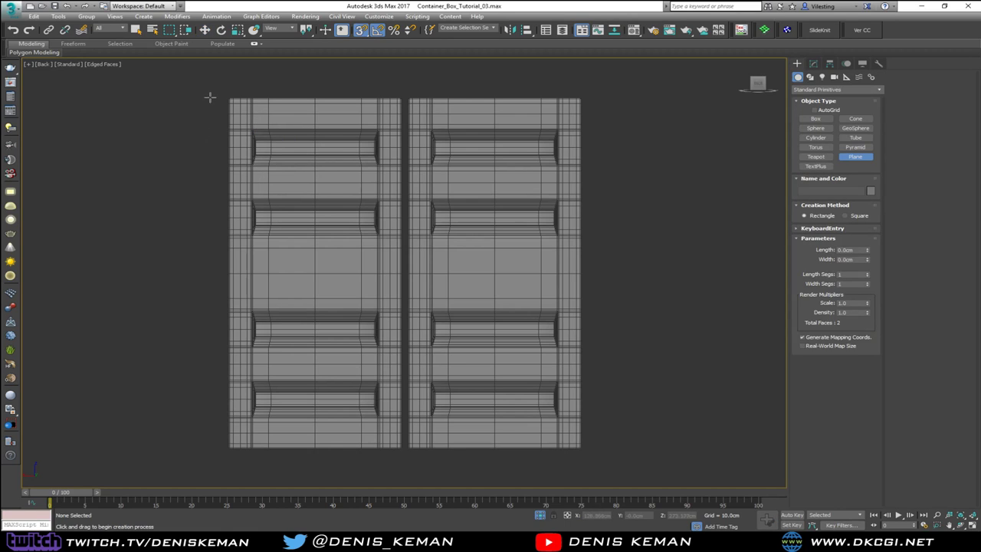
mouse_move(220, 95)
left_mouse_down()
mouse_move(197, 183)
mouse_move(373, 453)
mouse_move(403, 455)
left_mouse_up()
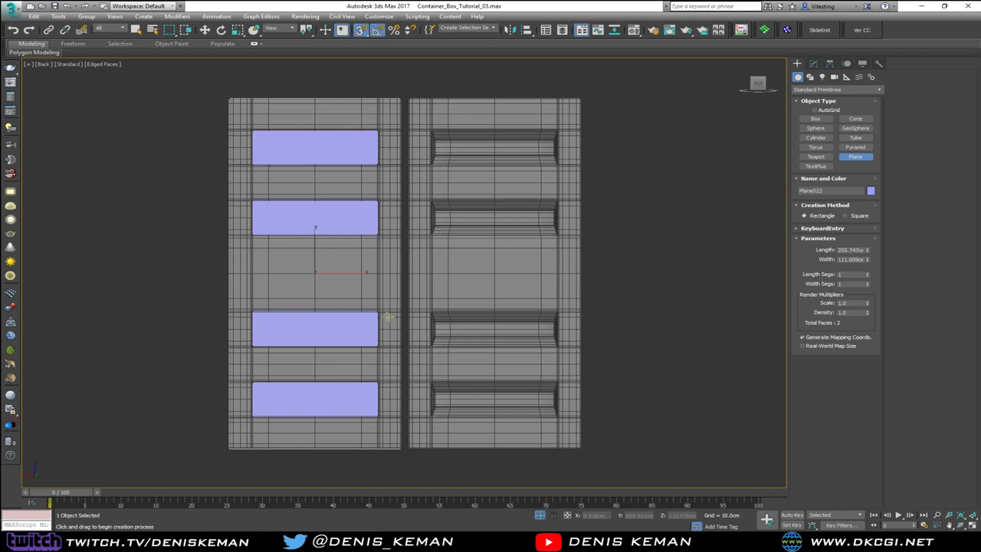
Turn off snapping and move the plane about 1.6 cm along Y so it sits in front of the left door
key("w")
key("alt+w")
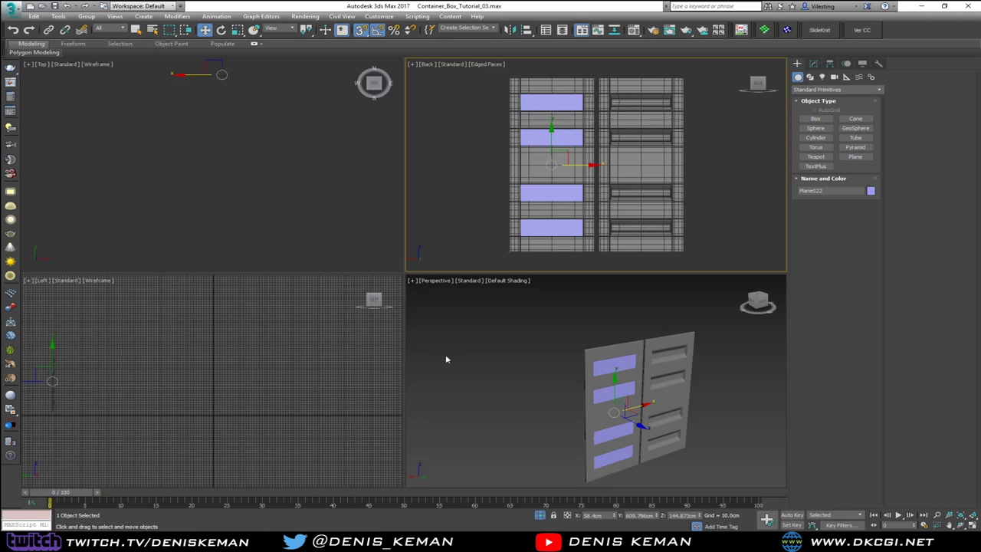
right_click(445, 359)
key("alt+w")
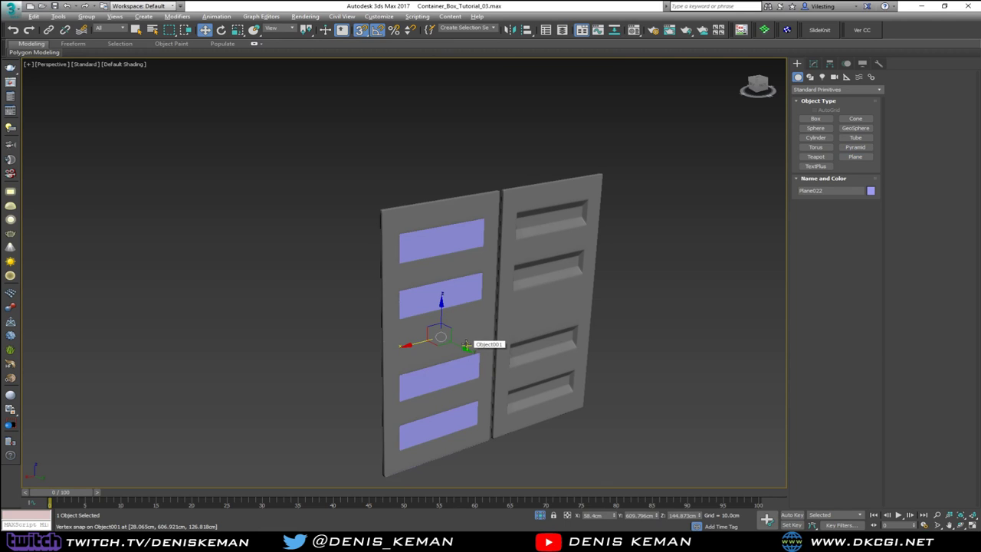
mouse_move(465, 346)
middle_mouse_down("alt")
mouse_move(451, 333)
mouse_move(467, 342)
middle_mouse_up("alt")
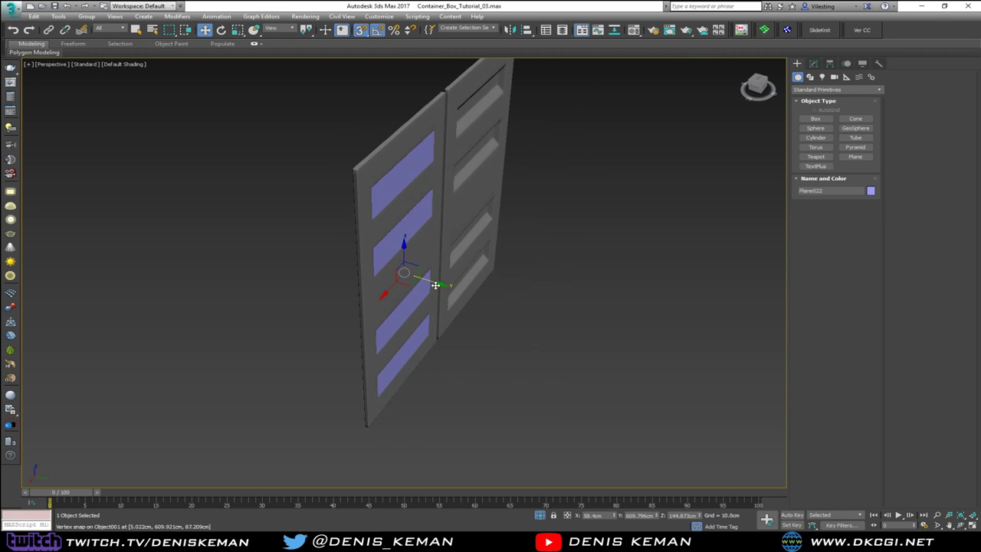
key("s")
left_click_drag(435, 285, 435, 283)
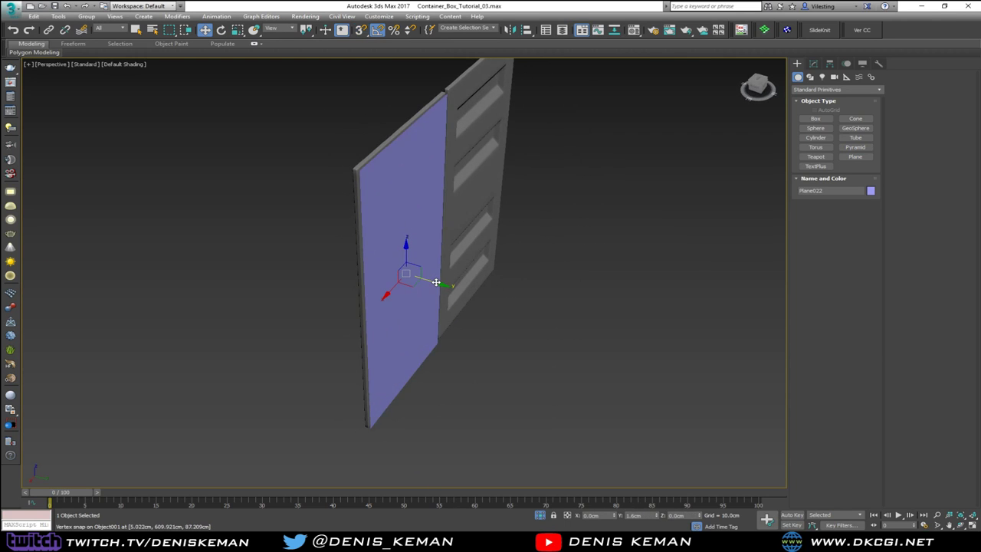
Add an Edit Poly modifier to the plane covering the left door
mouse_move(434, 278)
middle_mouse_down("alt")
mouse_move(390, 238)
mouse_move(399, 332)
mouse_move(442, 305)
mouse_move(426, 293)
middle_mouse_up("alt")
scroll(398, 330, "up", 3)
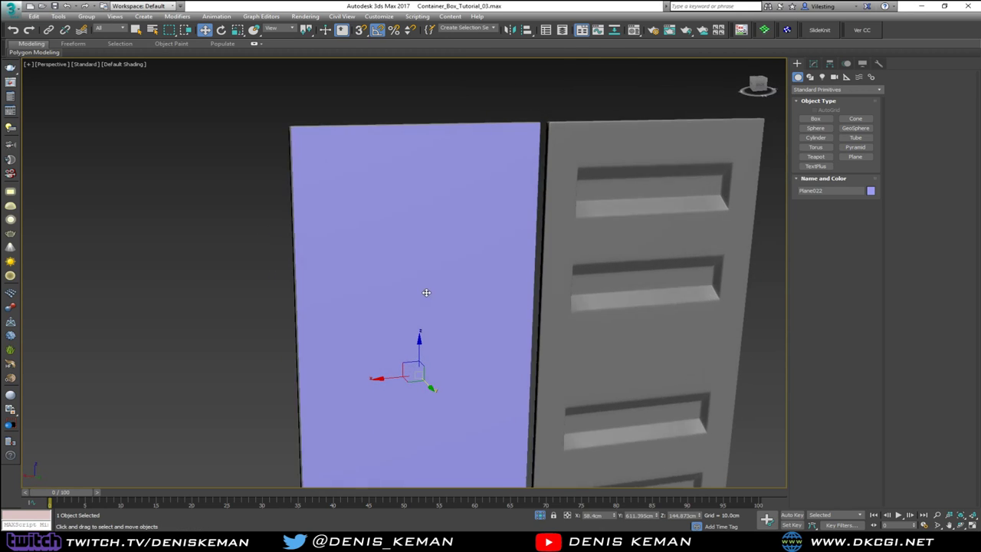
middle_click_drag(419, 191, 416, 267)
left_click(813, 64)
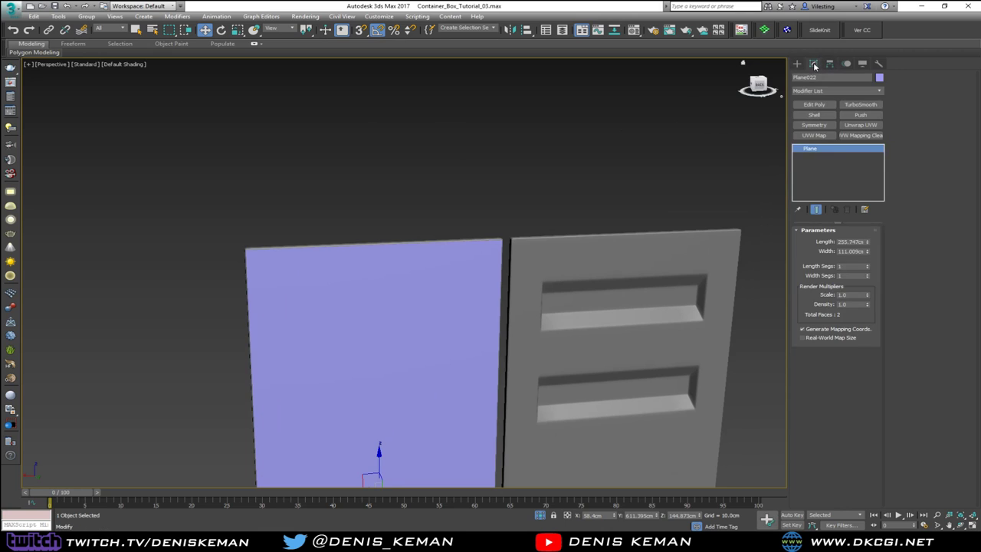
left_click(814, 104)
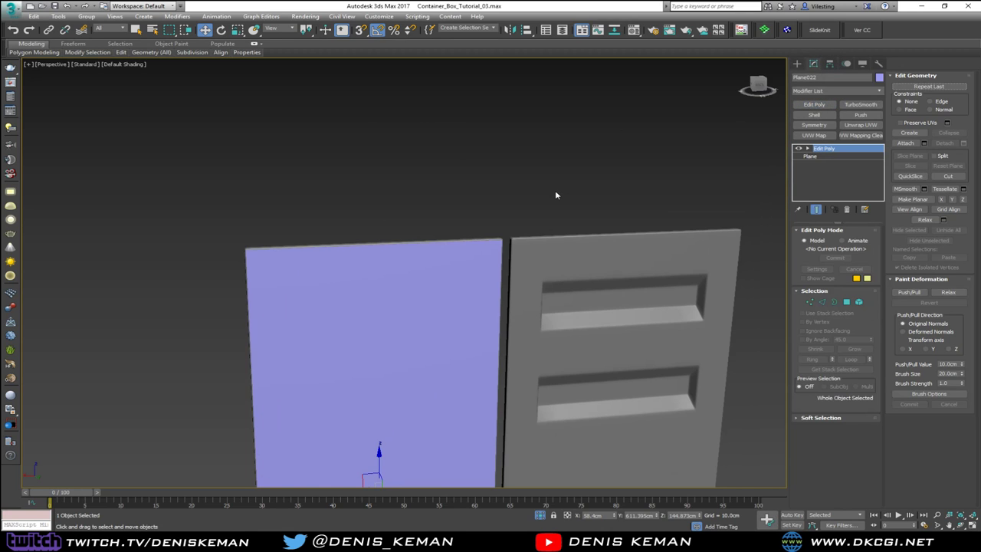
Inset the plane's polygon by 10 cm and delete the inner polygon to leave a border frame around the left door
mouse_move(556, 196)
middle_mouse_down("alt")
mouse_move(526, 181)
mouse_move(576, 201)
mouse_move(563, 184)
middle_mouse_up("alt")
key("4")
left_click(427, 242)
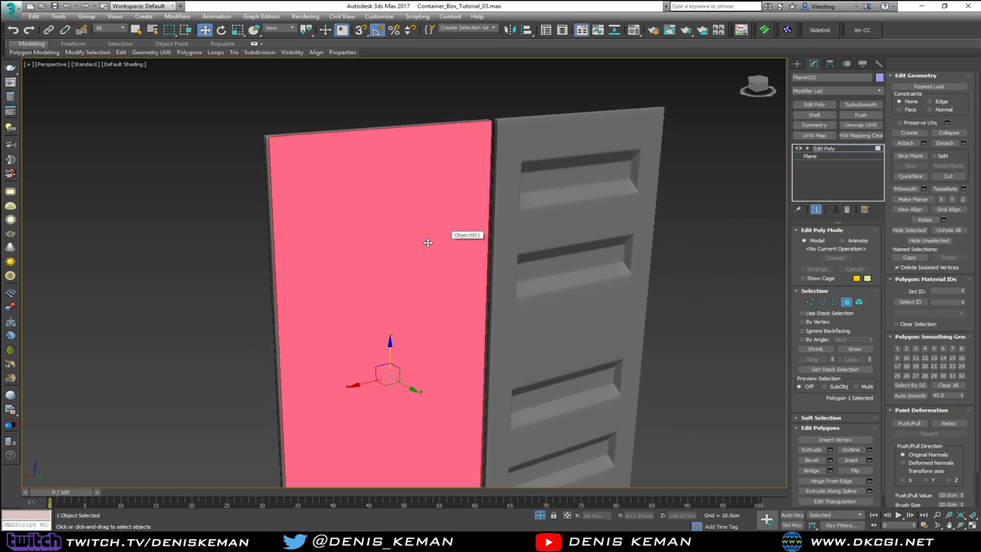
key("F4")
middle_click_drag(449, 217, 436, 232, "alt")
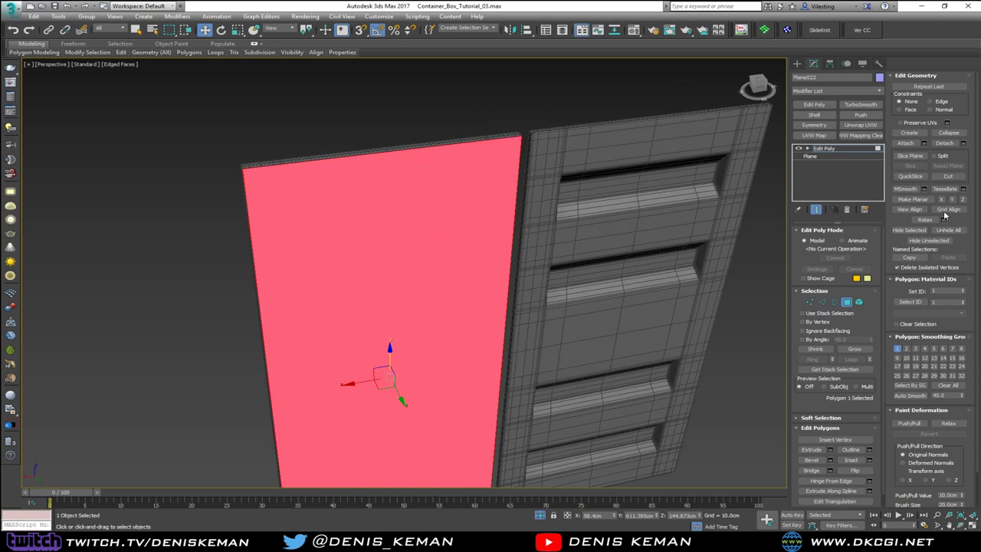
left_click(869, 459)
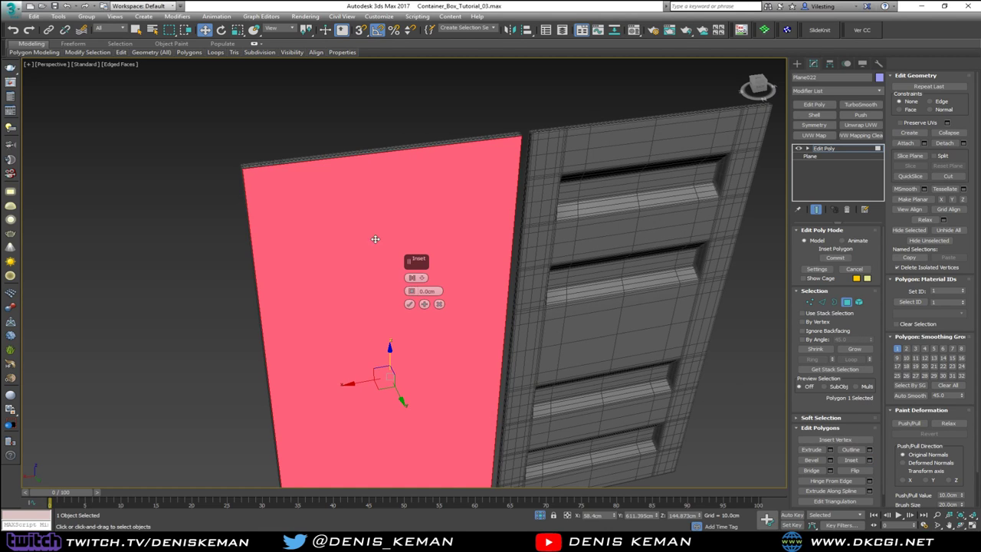
left_click_drag(412, 290, 405, 250)
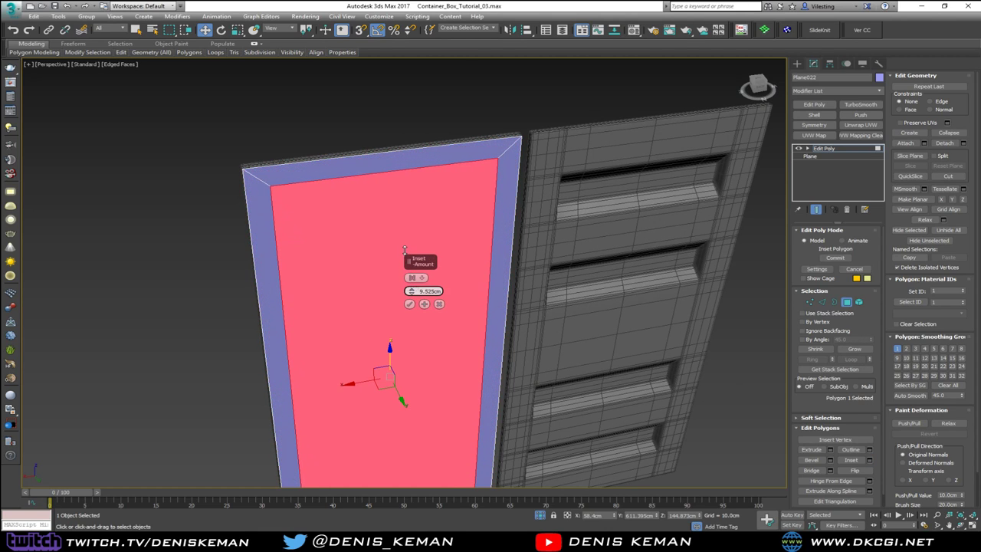
left_click_drag(419, 291, 494, 291)
type("10")
key("Return")
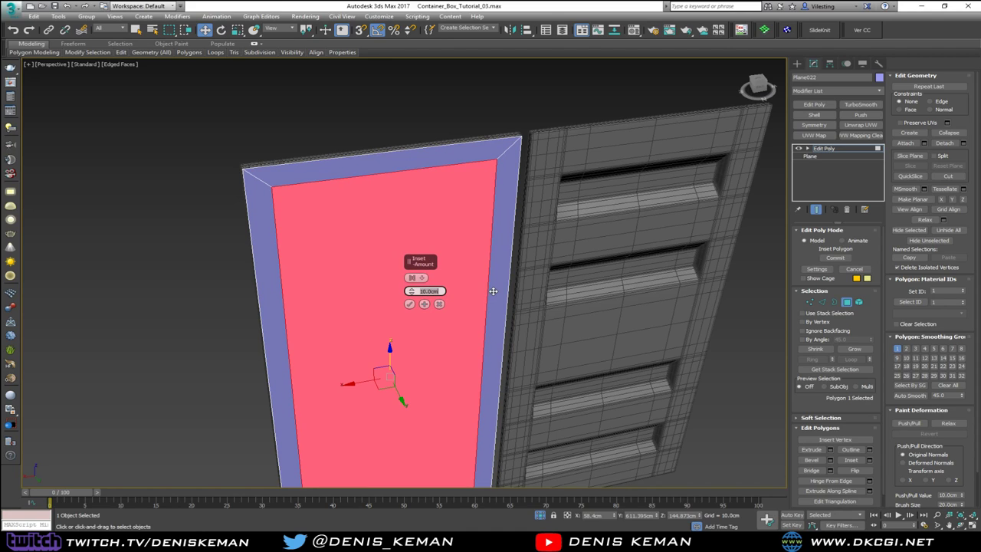
left_click(409, 304)
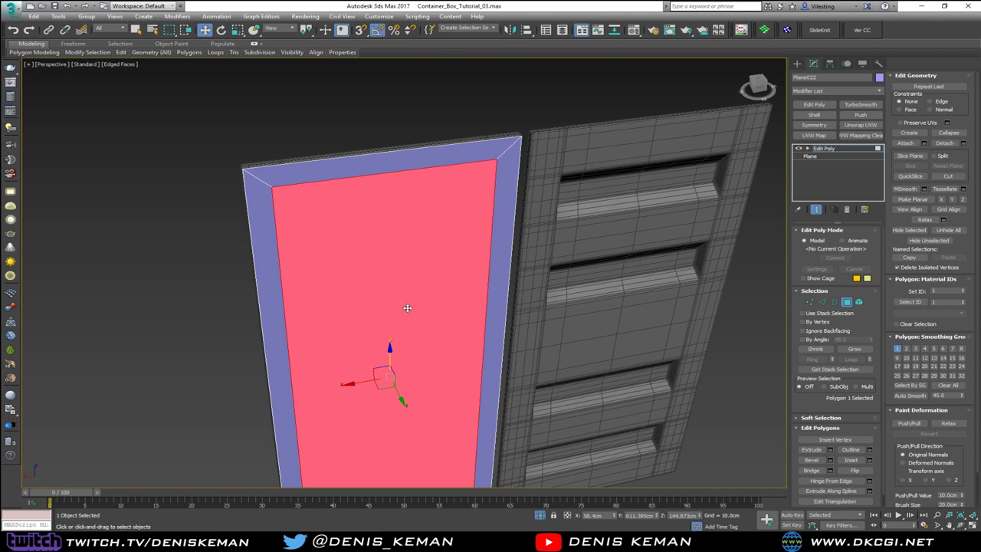
key("Delete")
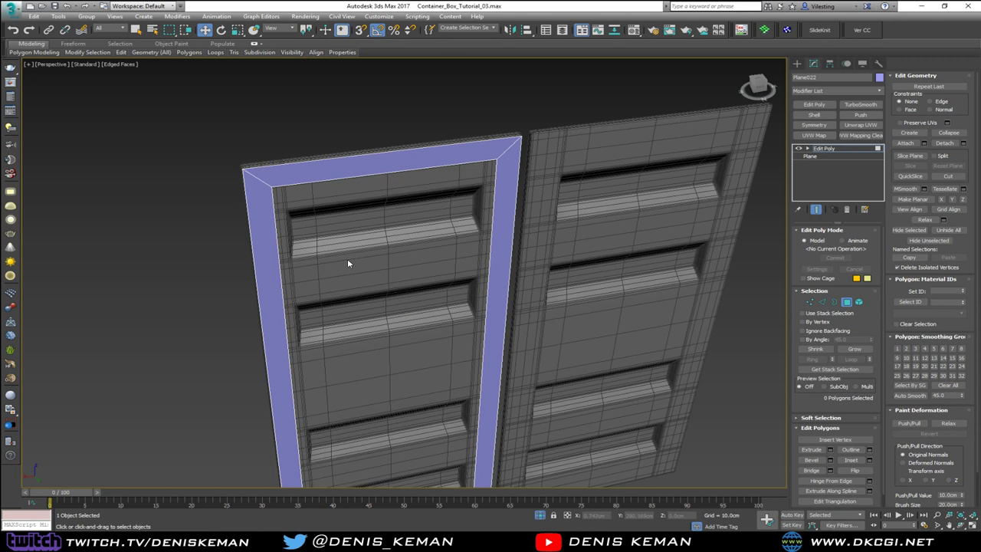
End the isolation to show the whole container again
scroll(349, 268, "down", 5)
mouse_move(354, 285)
middle_mouse_down("alt")
mouse_move(338, 225)
mouse_move(313, 255)
mouse_move(365, 271)
middle_mouse_up("alt")
right_click(385, 270)
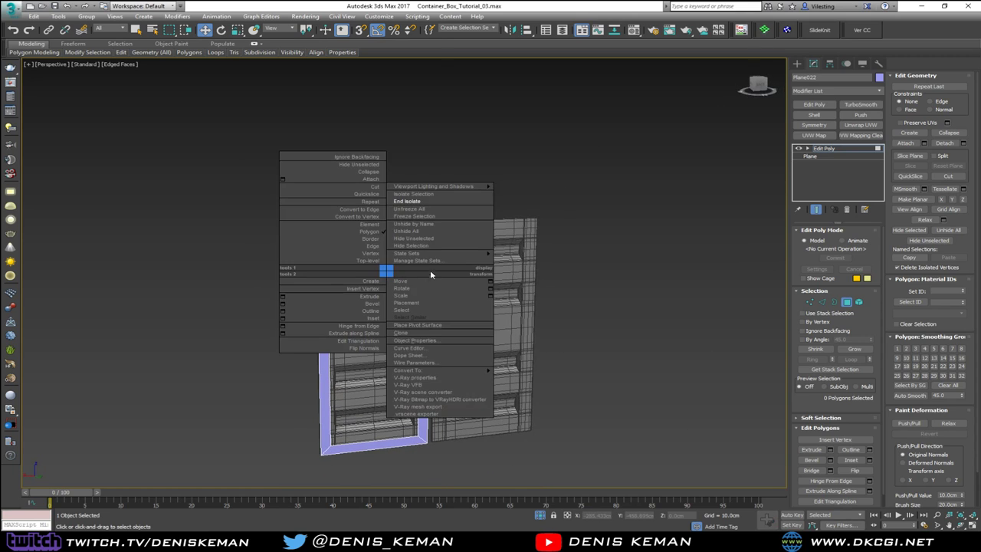
left_click(439, 203)
Cut edges from the inner vertices to the outer edges at the border frame's two upper corners, forming corner squares
middle_click_drag(447, 250, 439, 311, "alt")
scroll(379, 228, "up", 5)
scroll(381, 229, "down", 4)
middle_click_drag(431, 114, 429, 227)
scroll(426, 260, "up", 3)
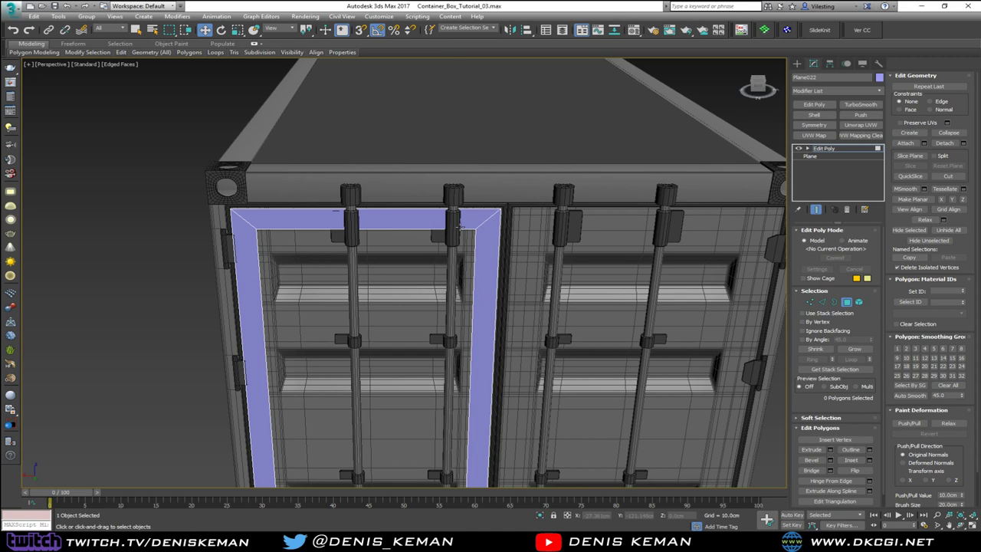
scroll(460, 227, "up", 2)
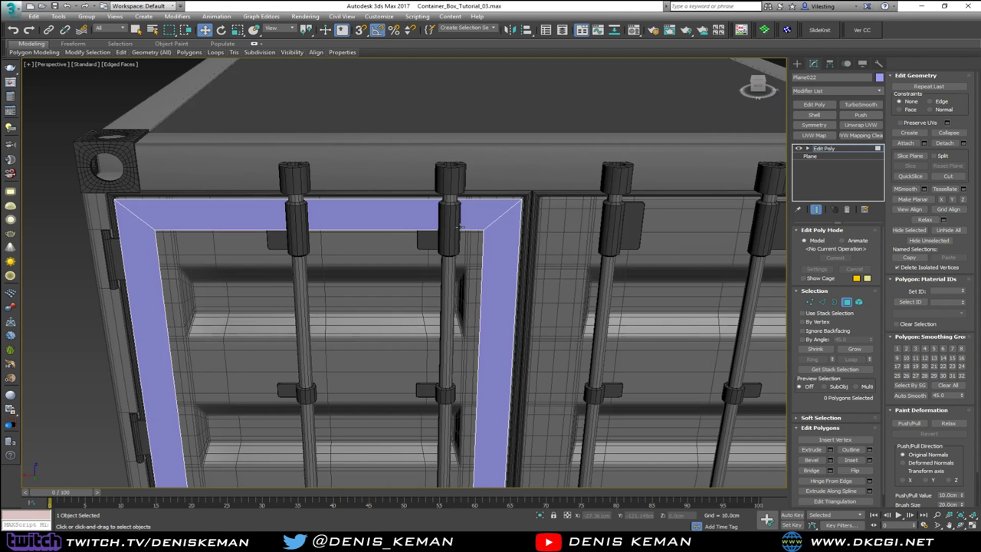
key("1")
middle_click_drag(174, 211, 317, 212)
key("alt+c")
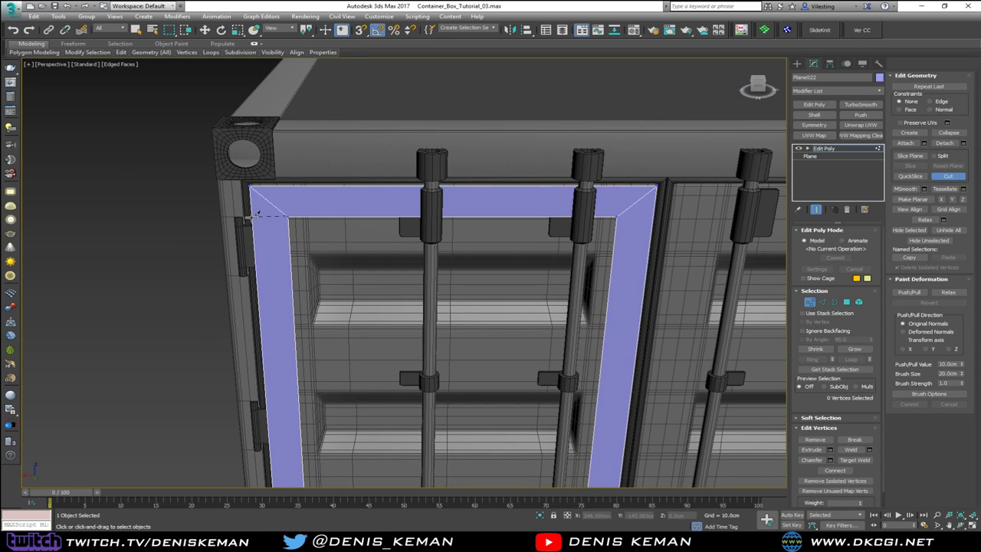
left_click(255, 218)
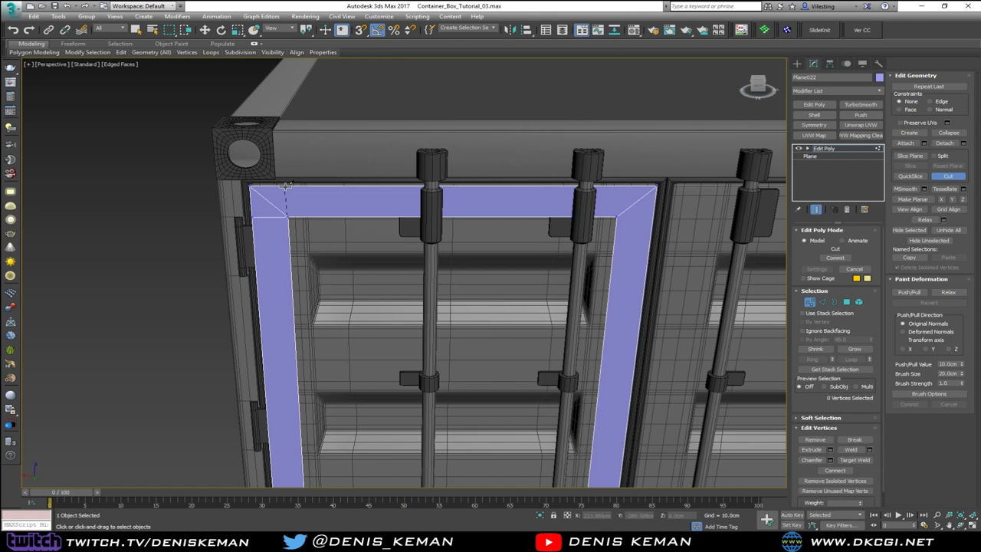
left_click(285, 187)
left_click(615, 217)
left_click(655, 216)
Cut matching edges from the inner vertices to the outer edges at the border frame's two lower corners
scroll(547, 245, "down", 3)
middle_click_drag(547, 246, 528, 137, "alt")
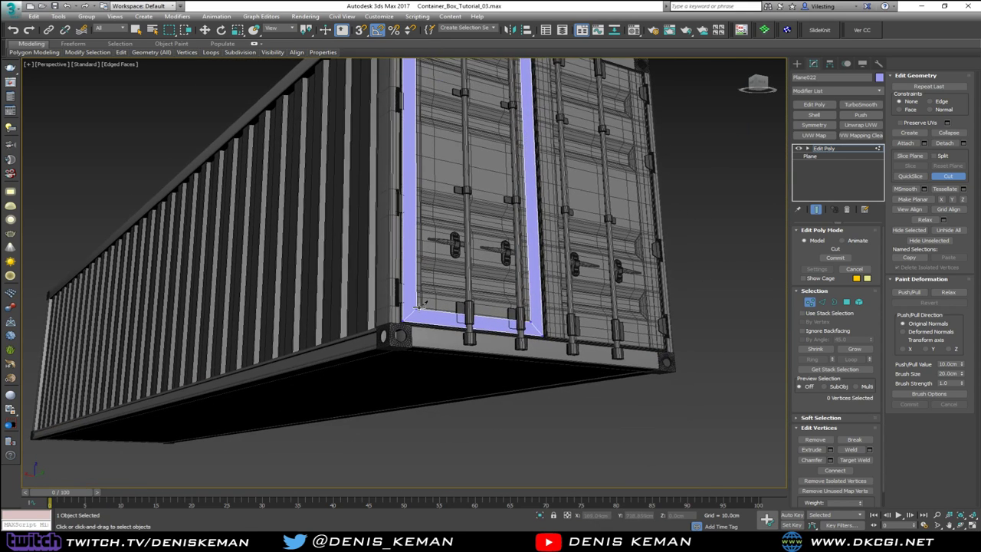
scroll(418, 305, "up", 2)
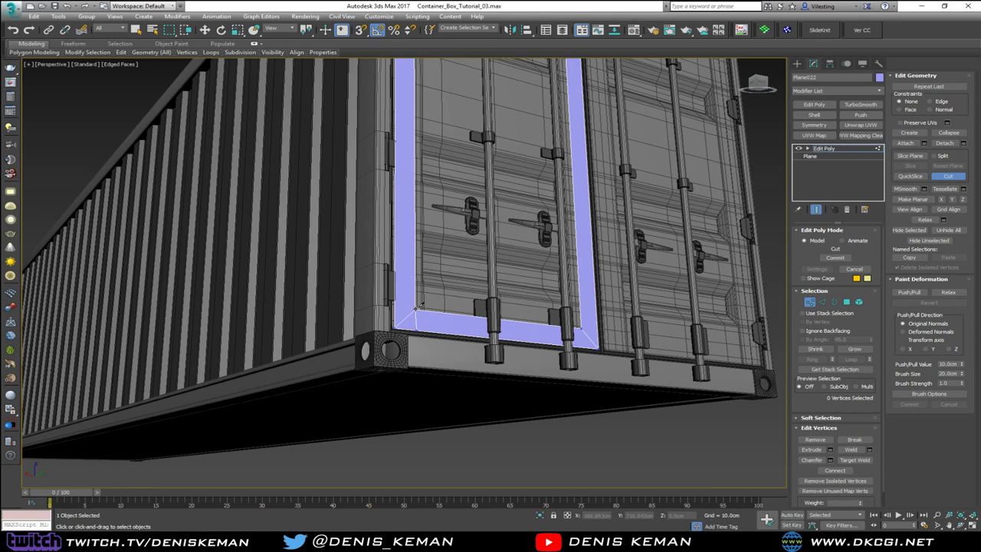
left_click(394, 305)
right_click(394, 305)
middle_click_drag(424, 310, 454, 327, "alt")
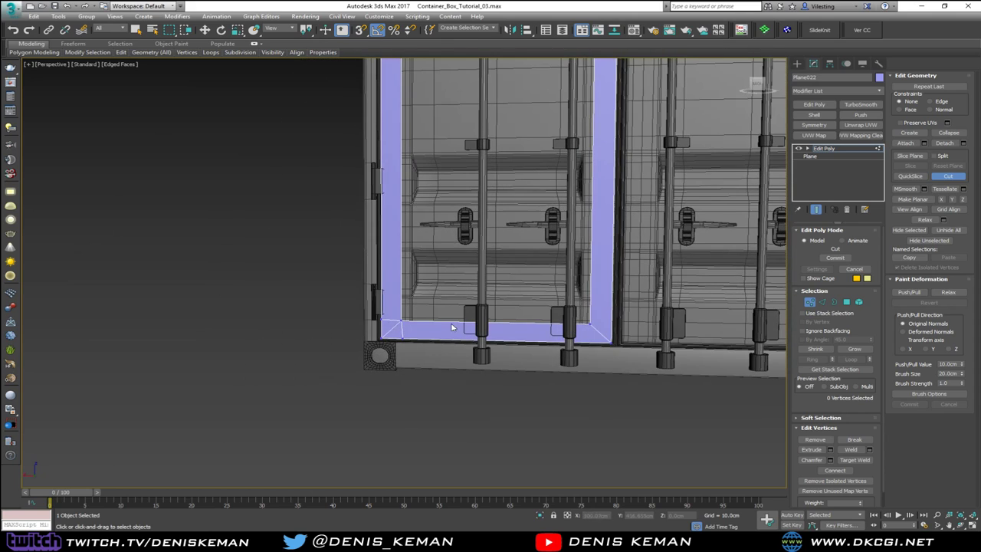
right_click(601, 336)
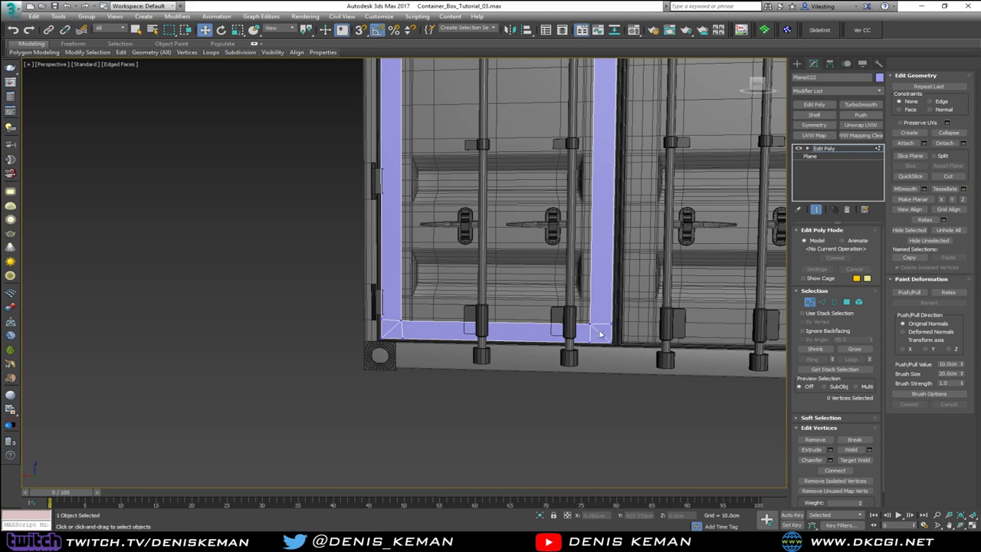
Isolate the frame and, with snapping on, align the cut vertices at both lower corners with the inner corner vertices
key("alt+q")
middle_click_drag(449, 318, 480, 188)
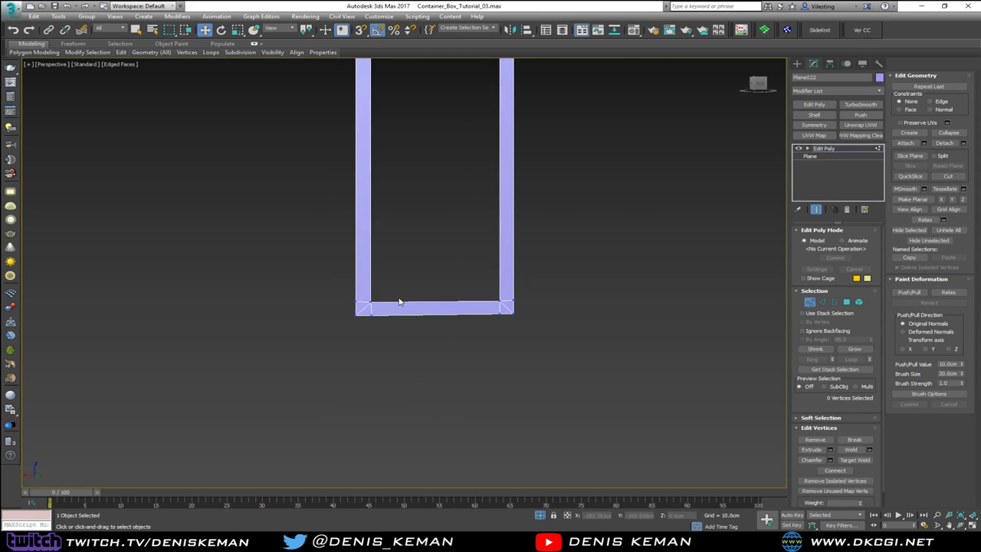
scroll(399, 301, "up", 5)
left_click_drag(279, 290, 326, 290)
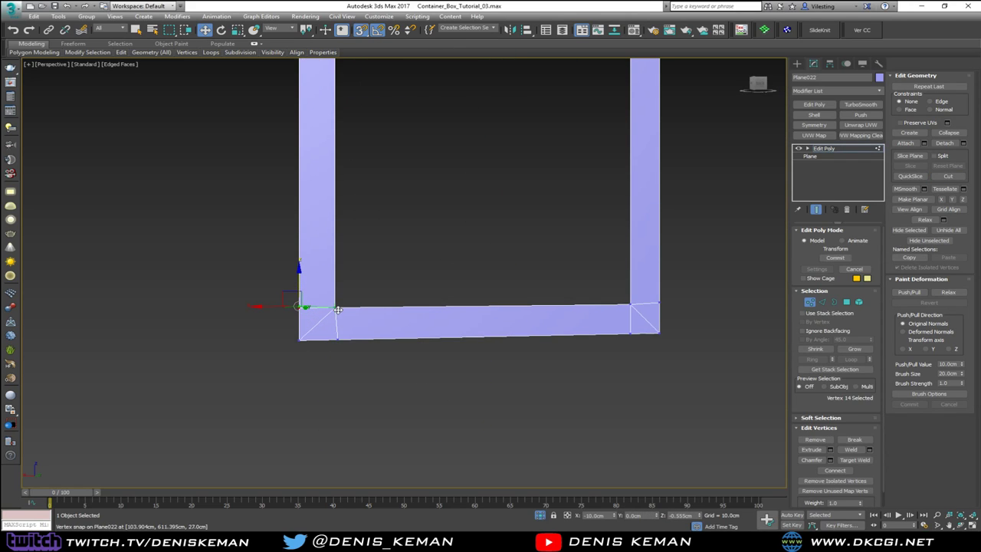
key("s")
left_click(657, 304)
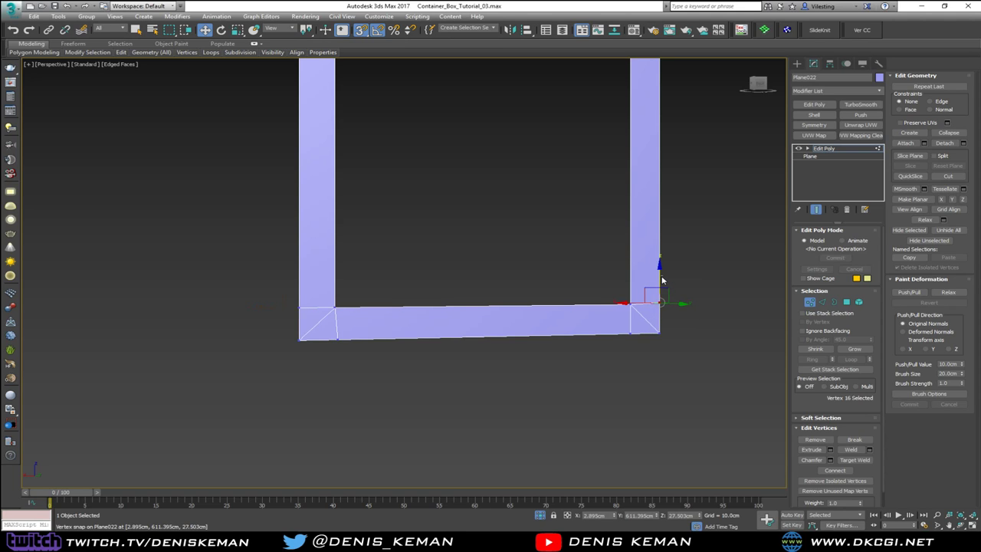
left_click_drag(657, 302, 628, 301)
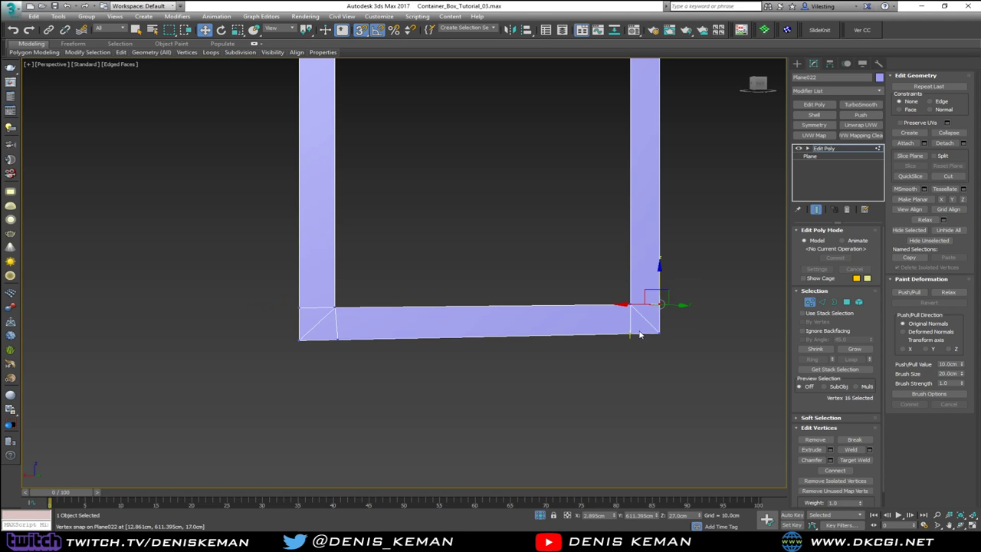
left_click(629, 332)
left_click_drag(606, 334, 625, 307)
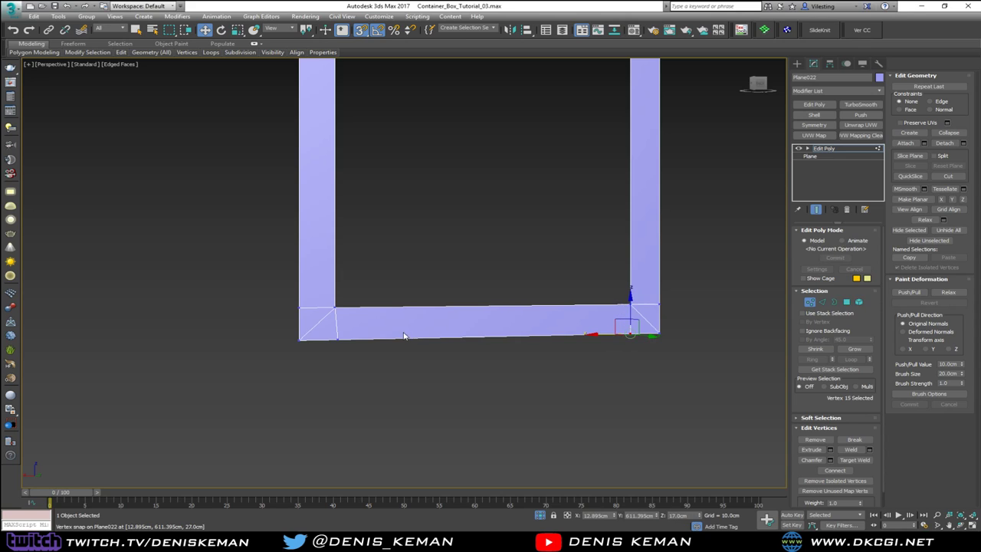
left_click(337, 339)
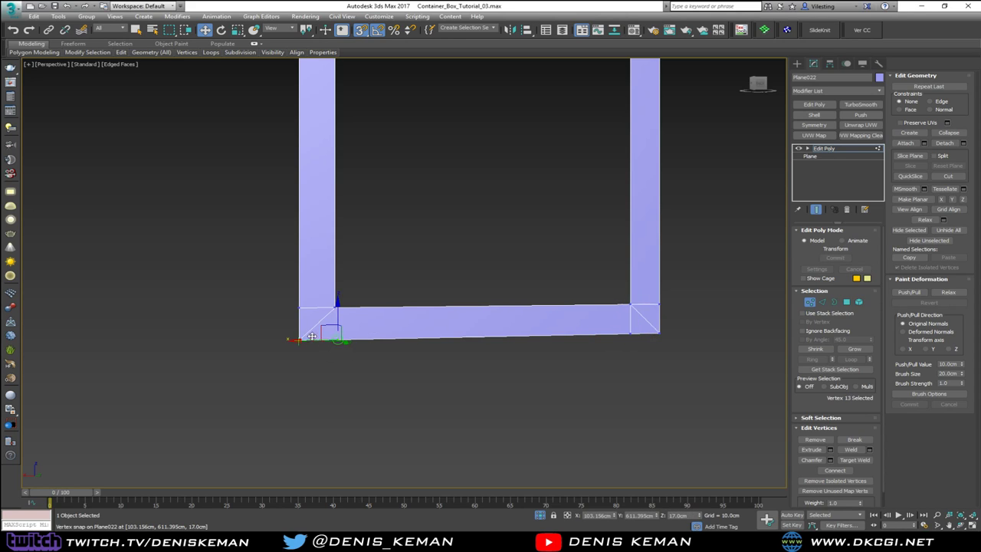
Try to remove the diagonal edge at the frame's lower-left corner, and undo the removal
key("2")
left_click(317, 324)
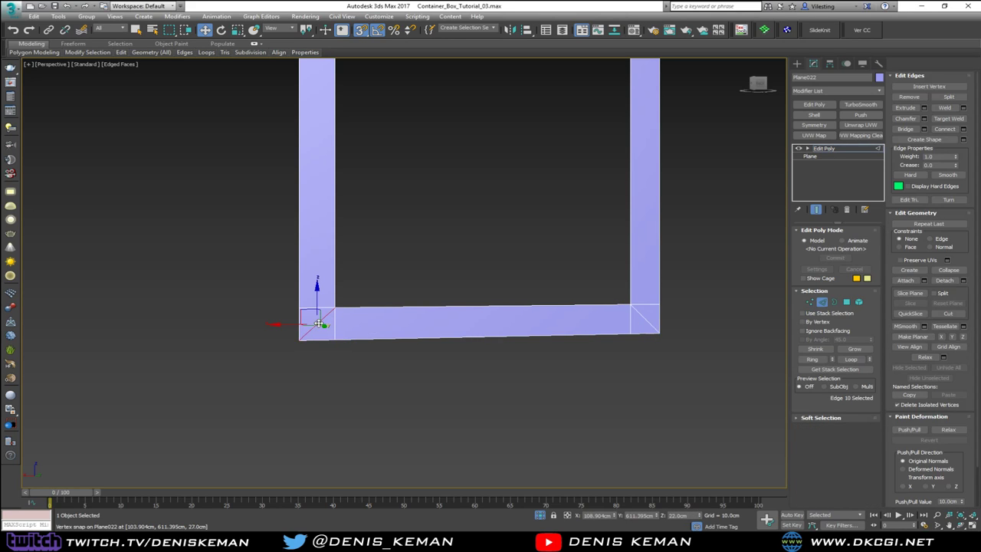
key("ctrl+BackSpace")
key("ctrl+z")
Align the cut vertices at the frame's two upper corners with the inner corner vertices using vertex snapping
middle_click_drag(326, 220, 329, 352)
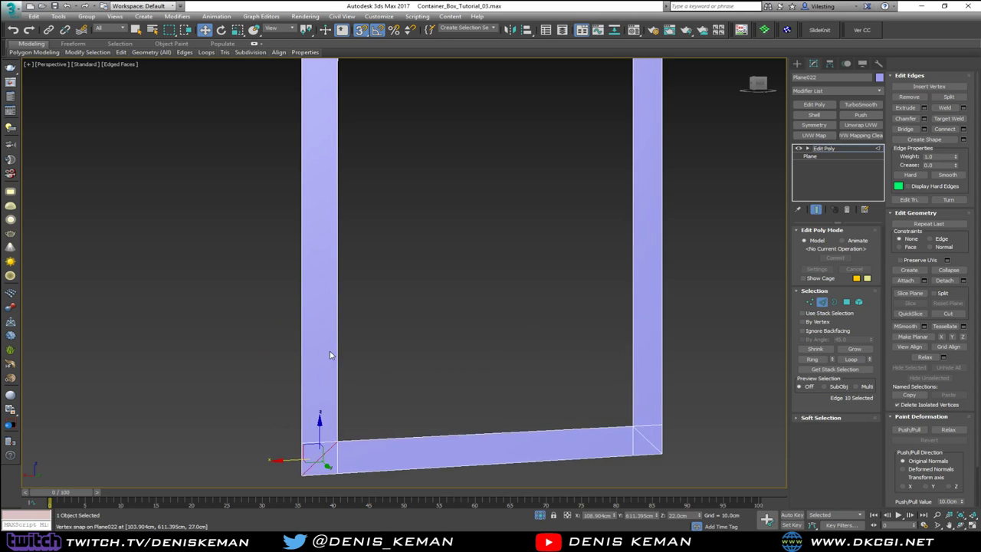
scroll(330, 352, "down", 3)
middle_click_drag(337, 176, 354, 315)
scroll(337, 198, "up", 3)
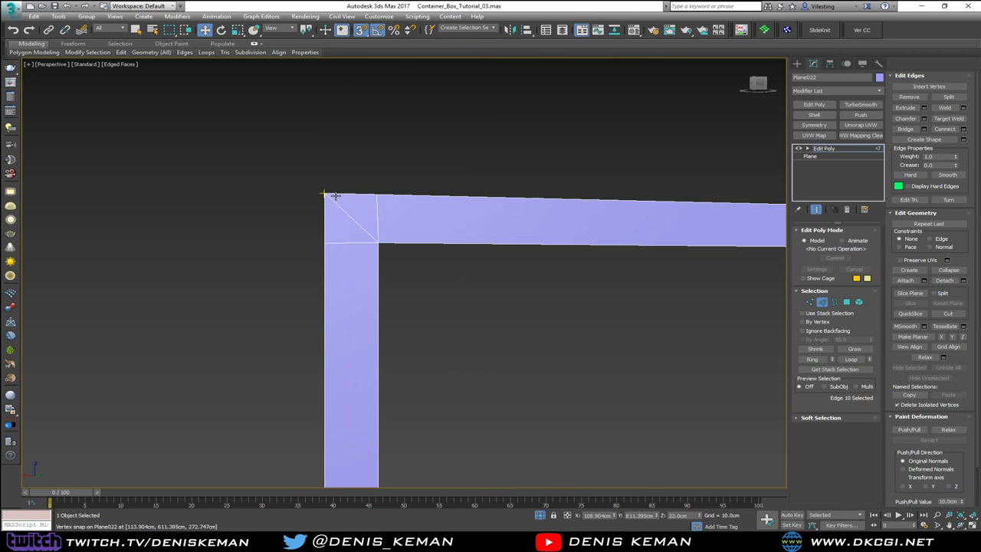
key("1")
left_click_drag(298, 226, 379, 236)
left_click(376, 195)
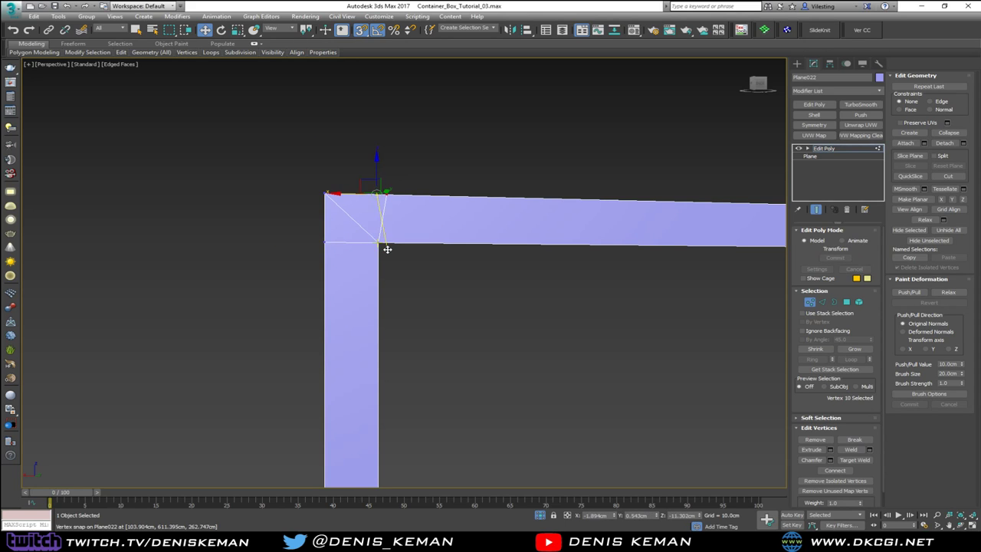
scroll(460, 233, "down", 3)
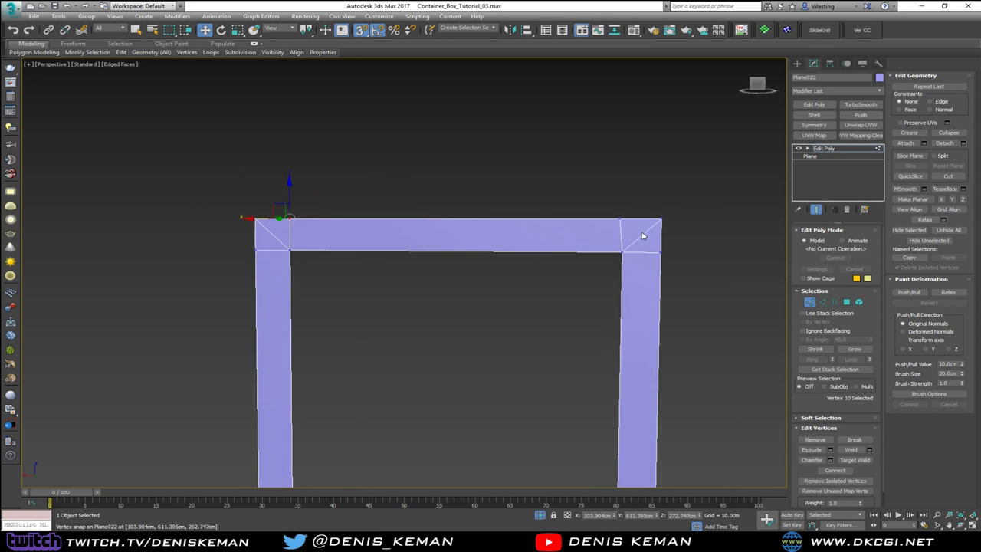
left_click(621, 219)
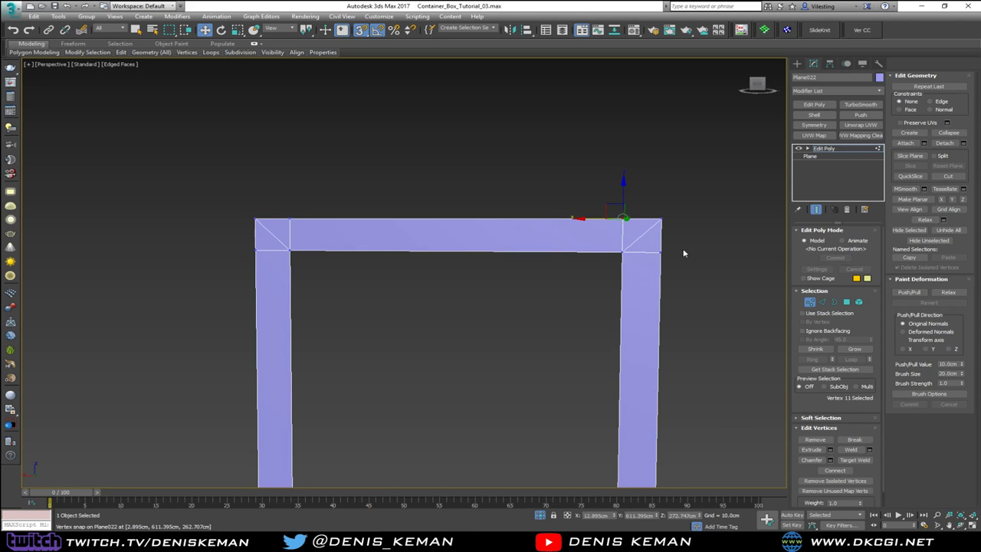
left_click(661, 220)
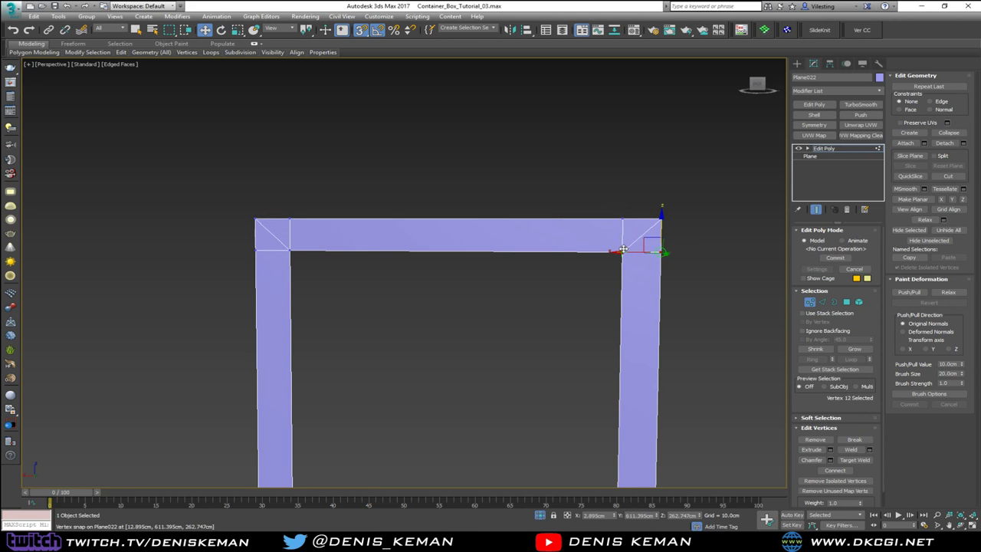
scroll(611, 208, "down", 3)
Leave vertex editing and end the isolation to bring back the rest of the container
left_click(809, 302)
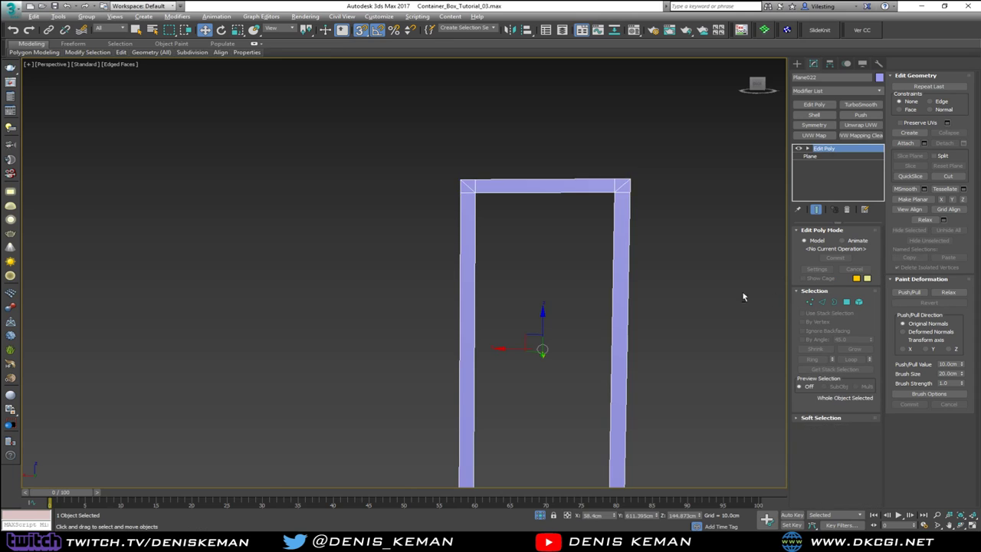
key("alt+w")
key("alt+w")
right_click(551, 305)
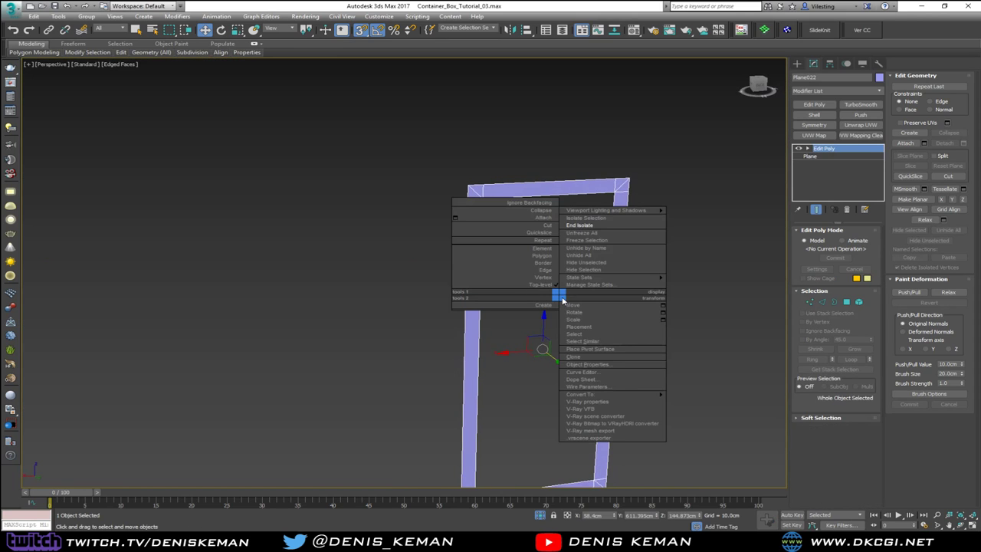
left_click(584, 225)
Examine how the border frame sits on the left door around its upper and lower edges and locking bars
middle_click_drag(477, 220, 426, 311)
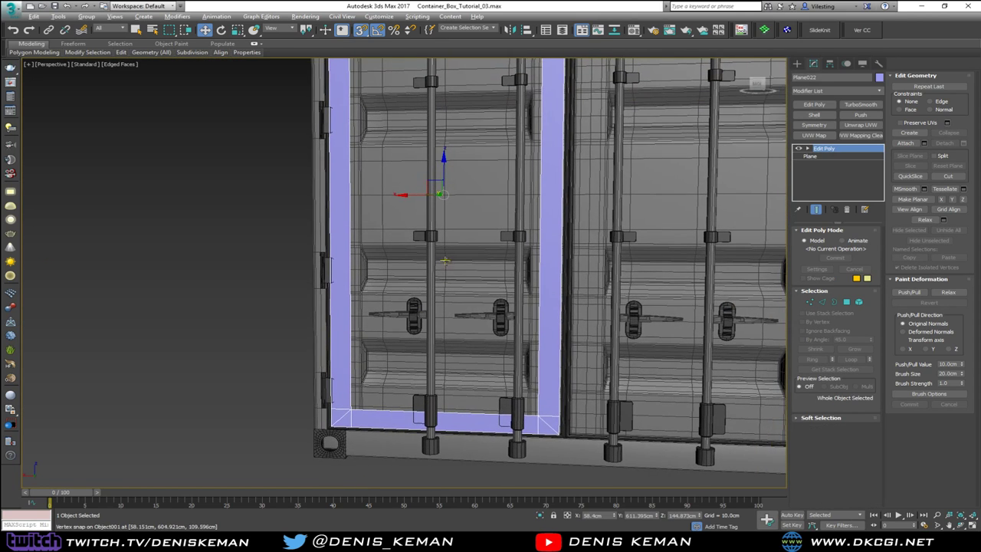
middle_click_drag(446, 261, 488, 276, "alt")
middle_click_drag(443, 193, 446, 295)
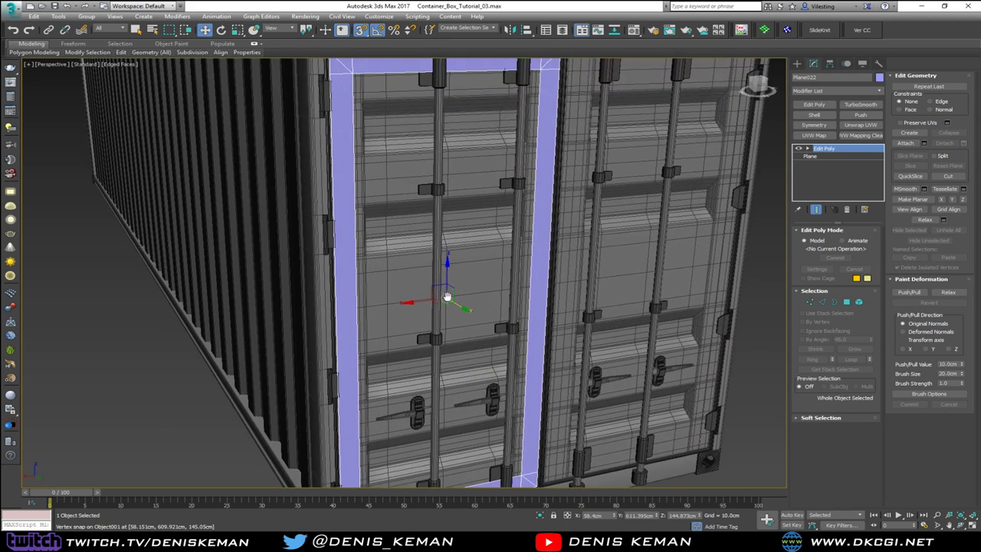
scroll(446, 296, "down", 3)
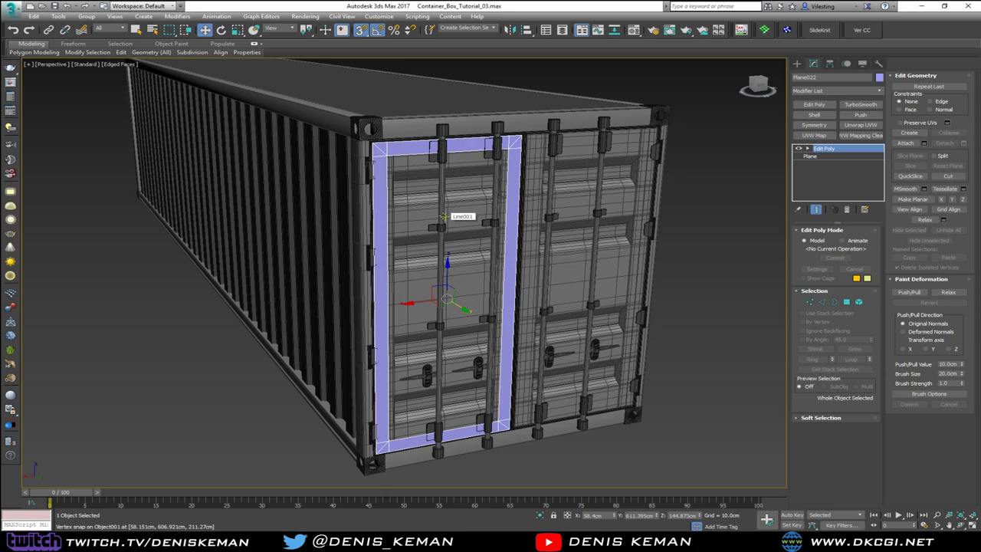
scroll(444, 216, "up", 5)
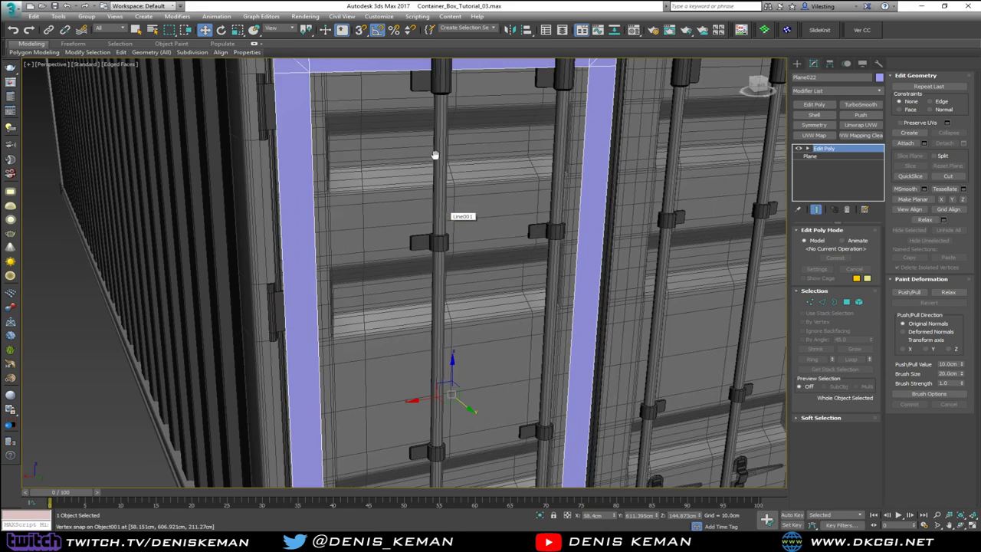
scroll(436, 155, "down", 3)
middle_click_drag(414, 211, 468, 229, "alt")
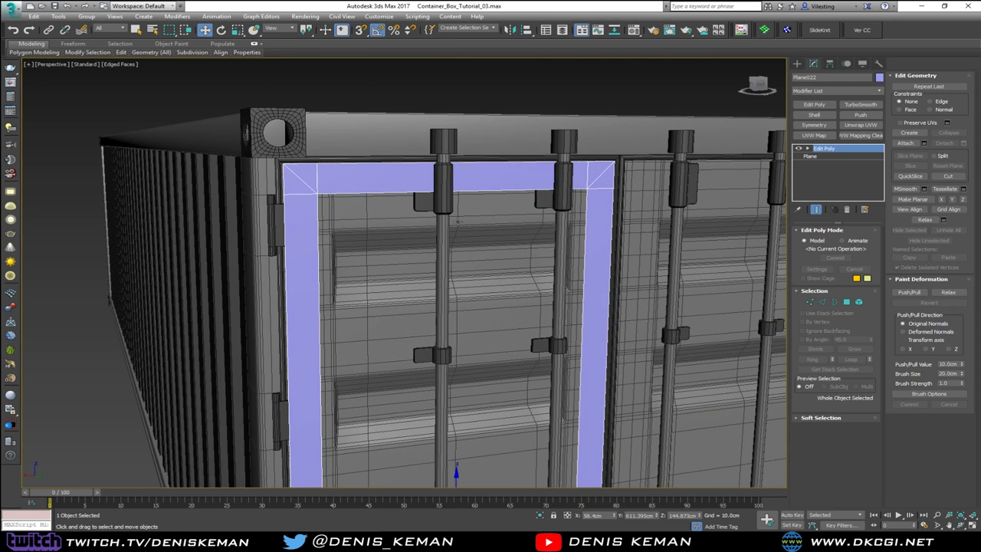
scroll(458, 221, "down", 10)
scroll(474, 325, "up", 10)
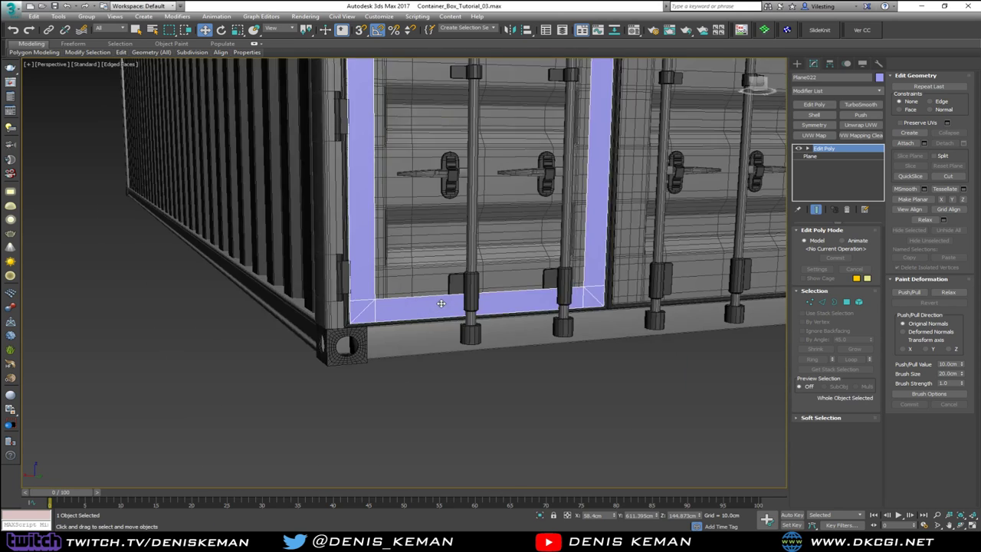
scroll(441, 304, "up", 2)
scroll(466, 291, "up", 4)
scroll(465, 291, "down", 3)
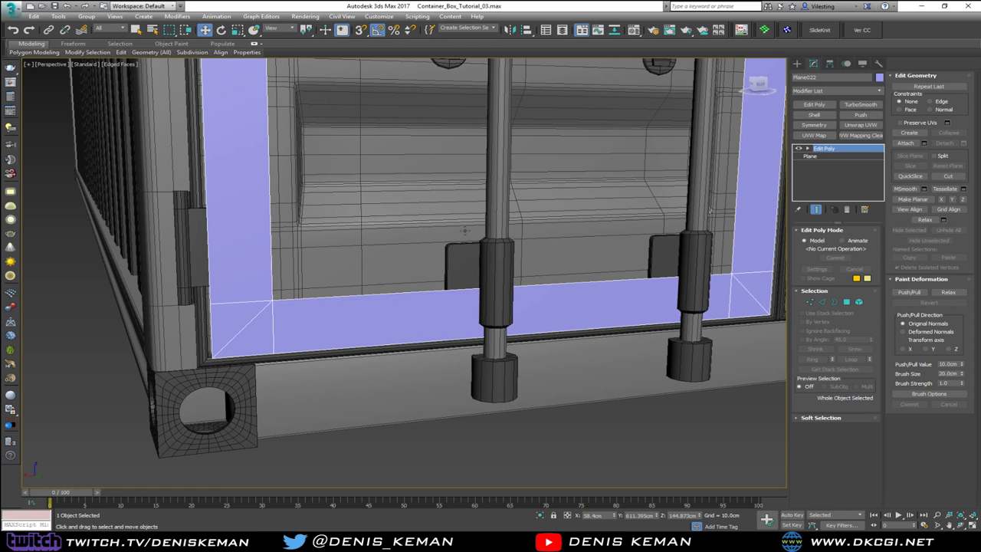
Raise the four vertices along the frame's lower inner edge by about 10 cm in Z to widen the bottom bar
middle_click_drag(473, 291, 409, 325)
scroll(409, 326, "down", 3)
key("1")
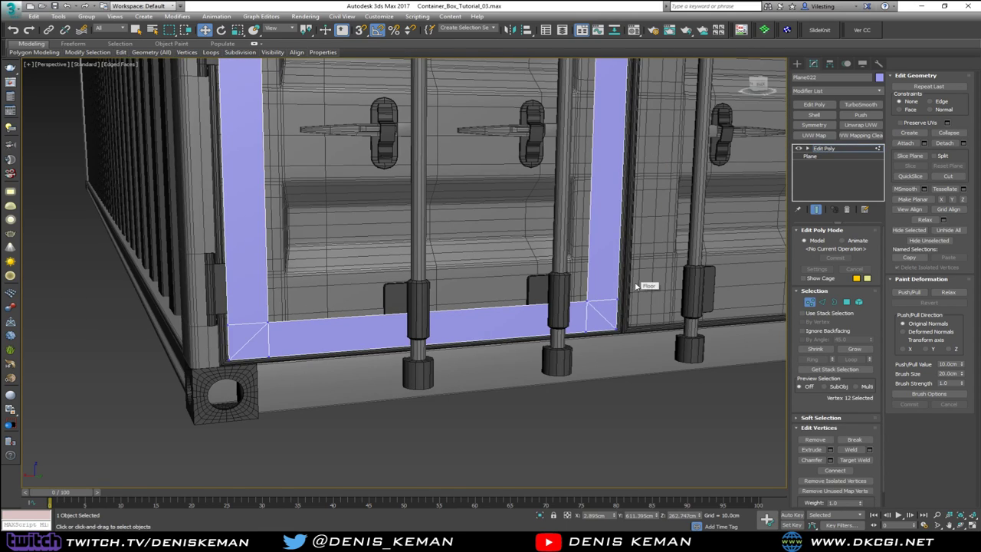
left_click_drag(636, 282, 570, 309)
left_click_drag(296, 306, 203, 332, "ctrl")
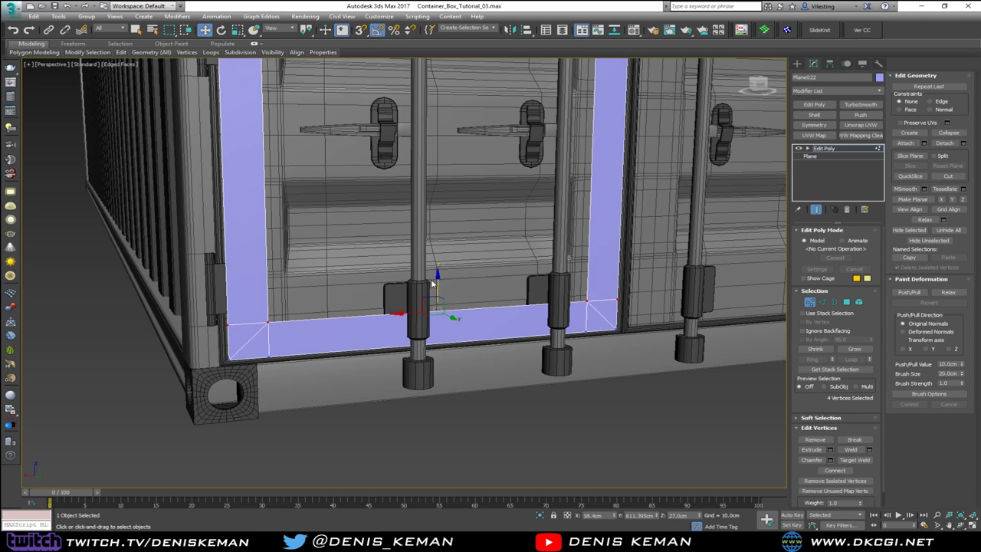
left_click_drag(437, 285, 443, 248)
scroll(443, 249, "down", 5)
Lower the four vertices along the frame's upper inner edge in Z to widen the top bar, and leave vertex editing
middle_click_drag(443, 250, 449, 296)
middle_click_drag(445, 192, 429, 222)
scroll(449, 225, "up", 6)
scroll(429, 223, "down", 6)
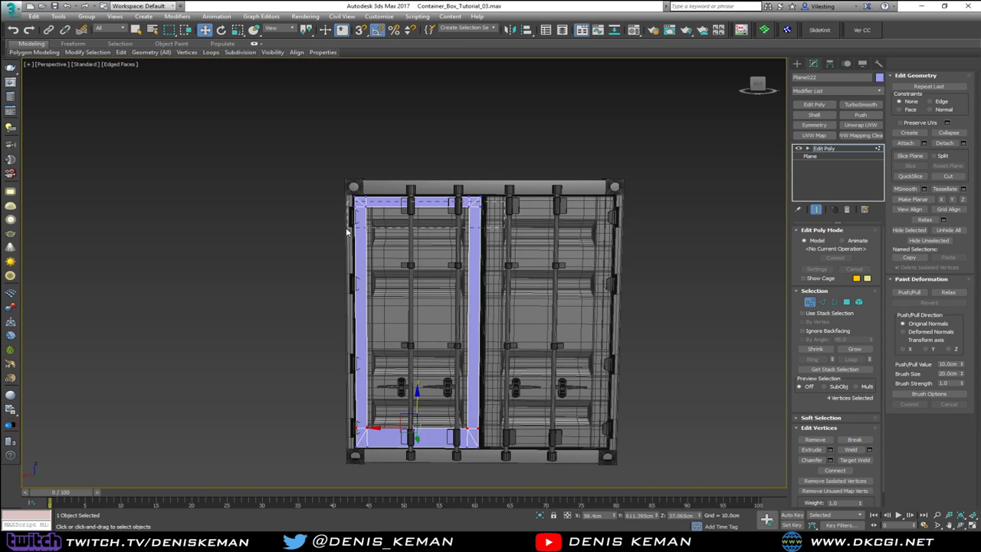
scroll(439, 225, "up", 5)
middle_click_drag(439, 225, 420, 243, "alt")
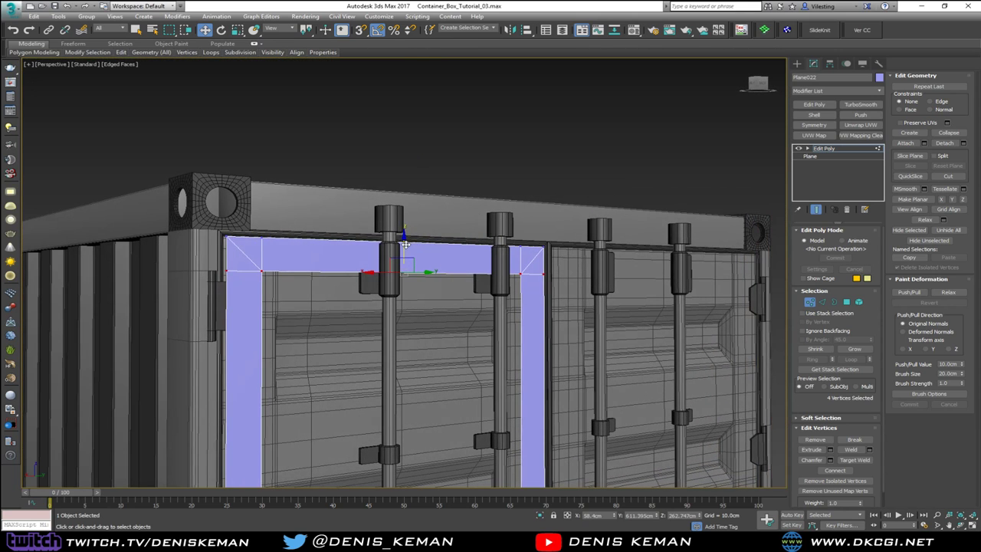
left_click_drag(404, 242, 403, 266)
middle_click_drag(403, 266, 429, 283, "alt")
left_click(810, 302)
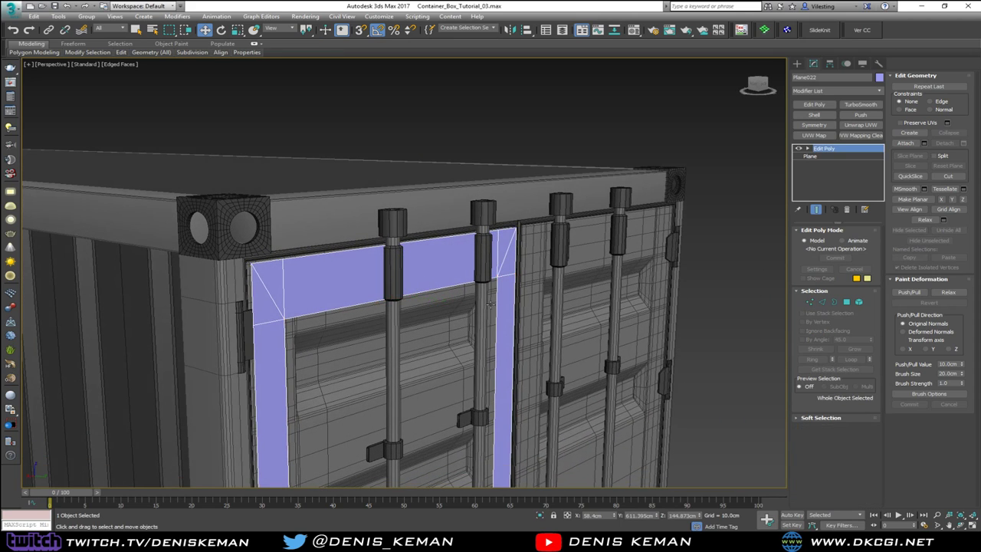
Move the border frame about 1.6 cm along negative Y toward the left door, and turn off its see-through display
middle_click_drag(444, 367, 456, 408, "alt")
left_click_drag(456, 408, 453, 409)
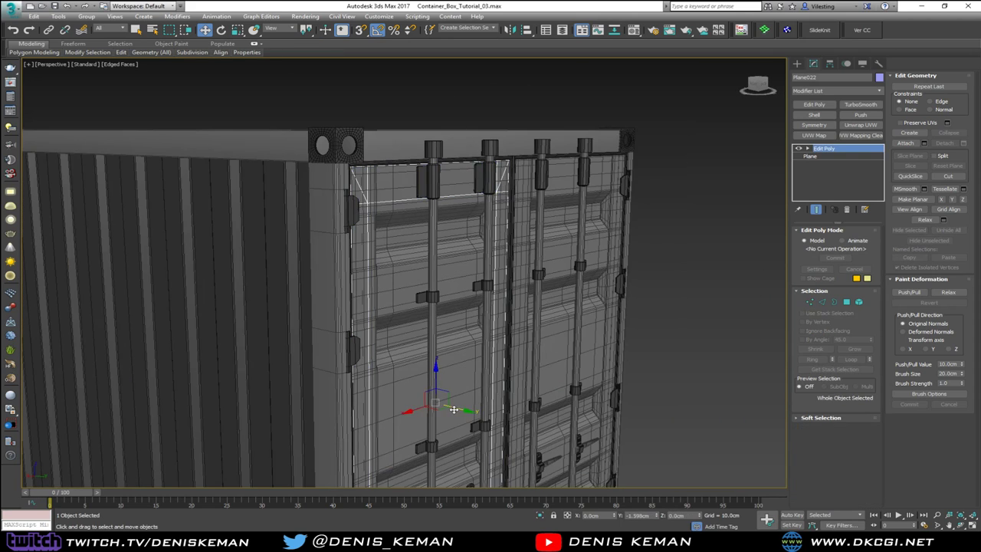
key("alt+x")
scroll(479, 219, "up", 6)
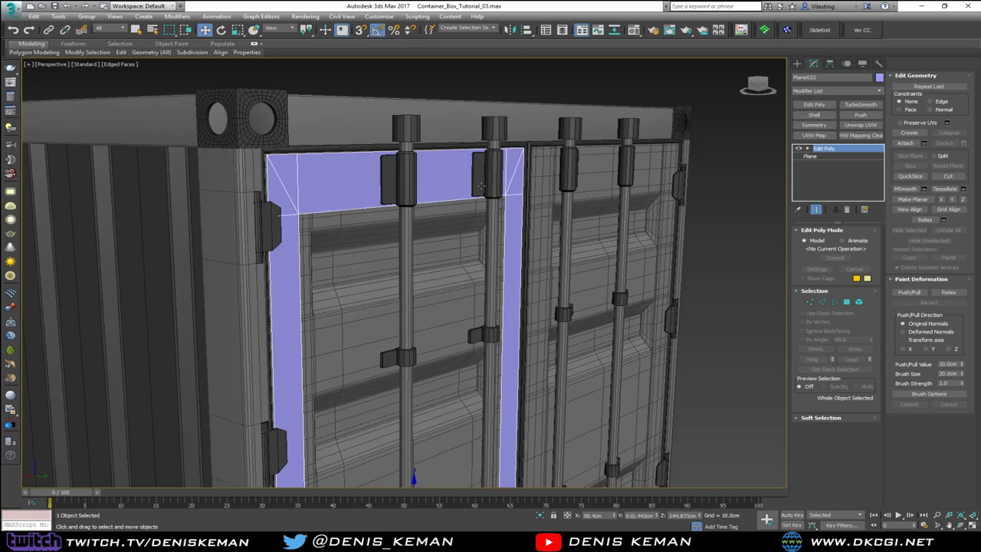
Examine how the frame's top bar meets the locking-bar brackets, the hinges and the door's upper corners
mouse_move(480, 218)
middle_mouse_down("alt")
mouse_move(398, 219)
mouse_move(480, 222)
middle_mouse_up("alt")
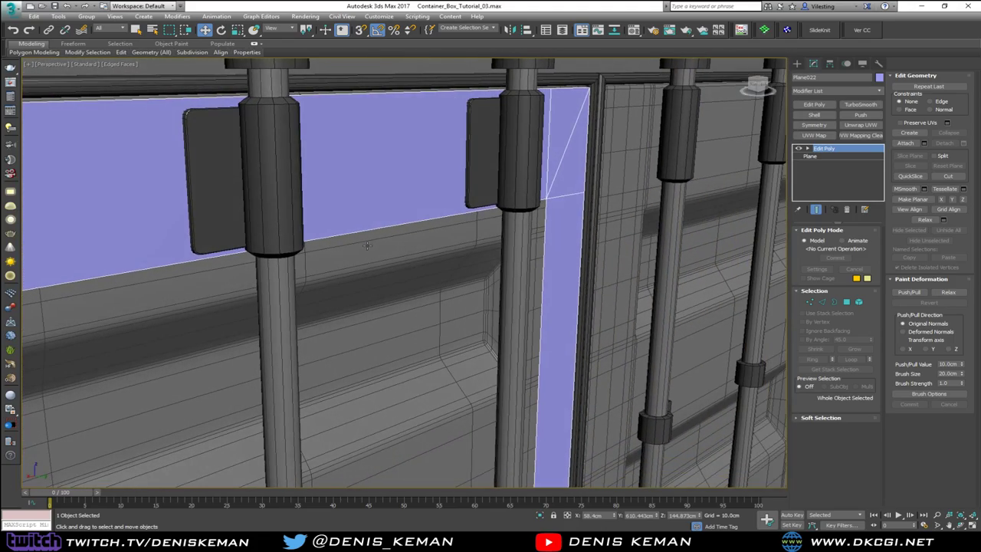
middle_click_drag(314, 259, 433, 183)
scroll(433, 183, "down", 3)
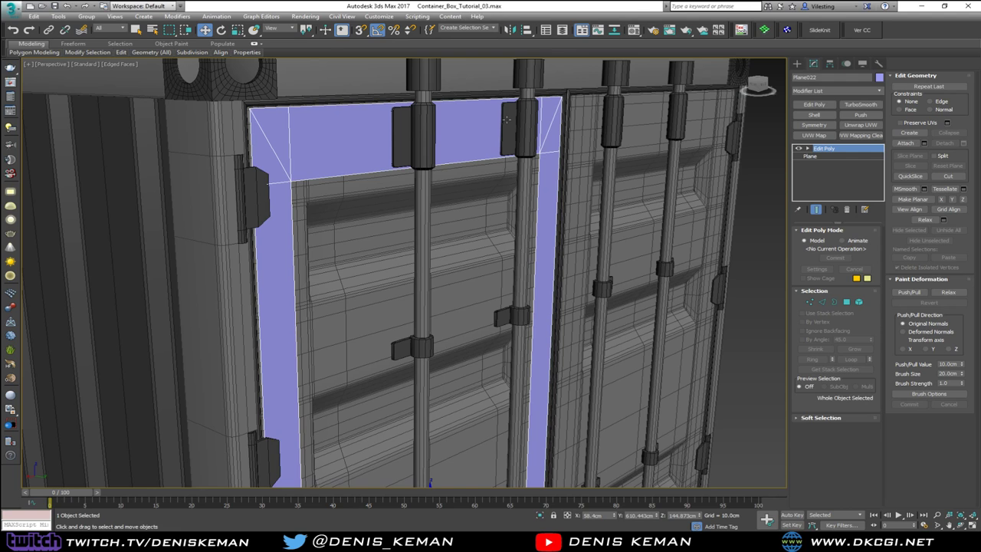
middle_click_drag(494, 119, 442, 131)
scroll(492, 171, "down", 3)
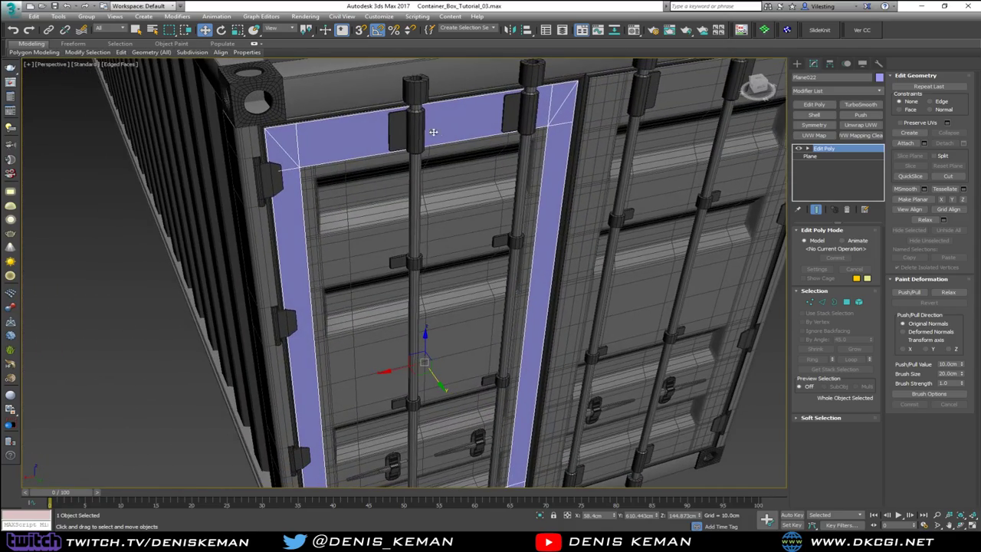
scroll(366, 133, "up", 6)
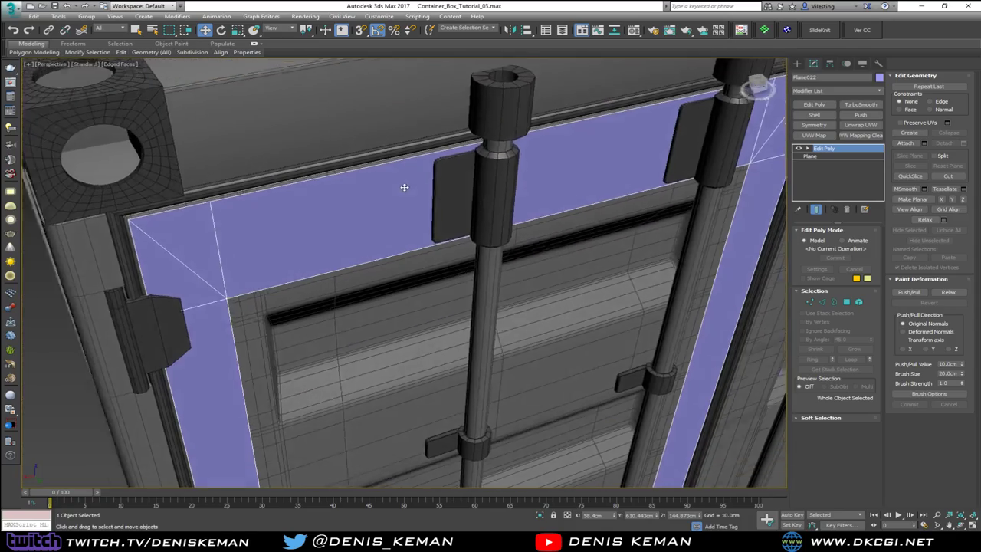
middle_click_drag(404, 187, 465, 179, "alt")
scroll(440, 189, "down", 3)
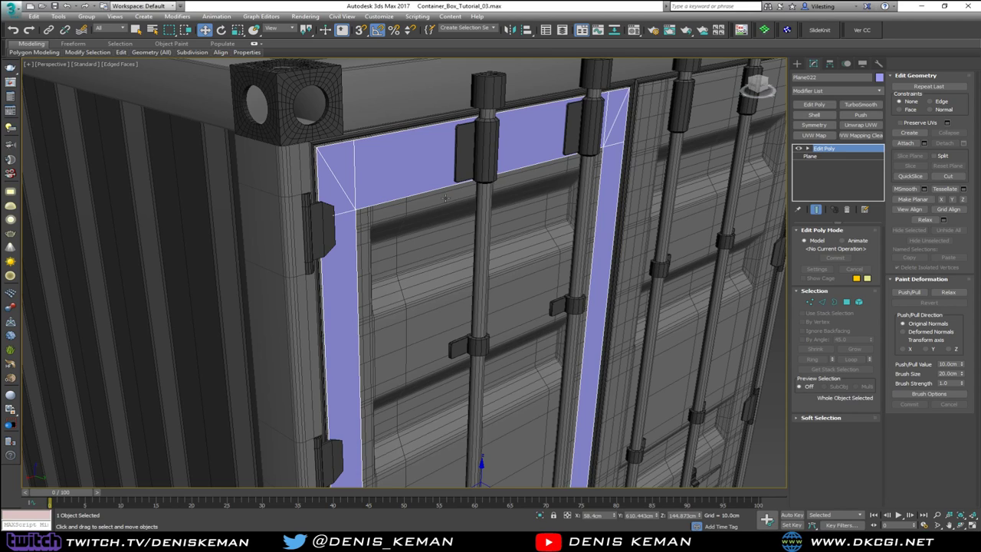
Add a Shell modifier to the border frame and set its outer amount to 0.32 cm
left_click(824, 114)
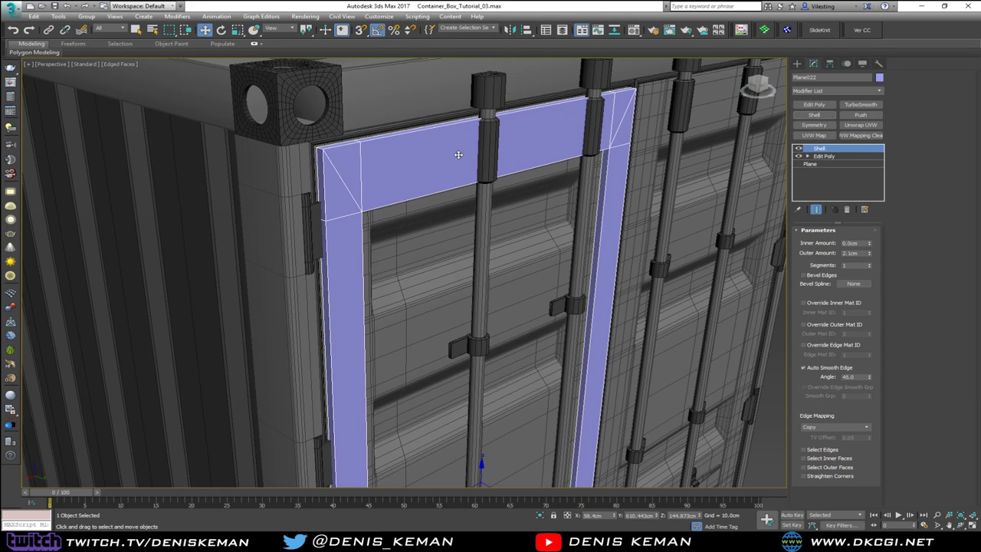
scroll(460, 154, "up", 3)
double_click(851, 253)
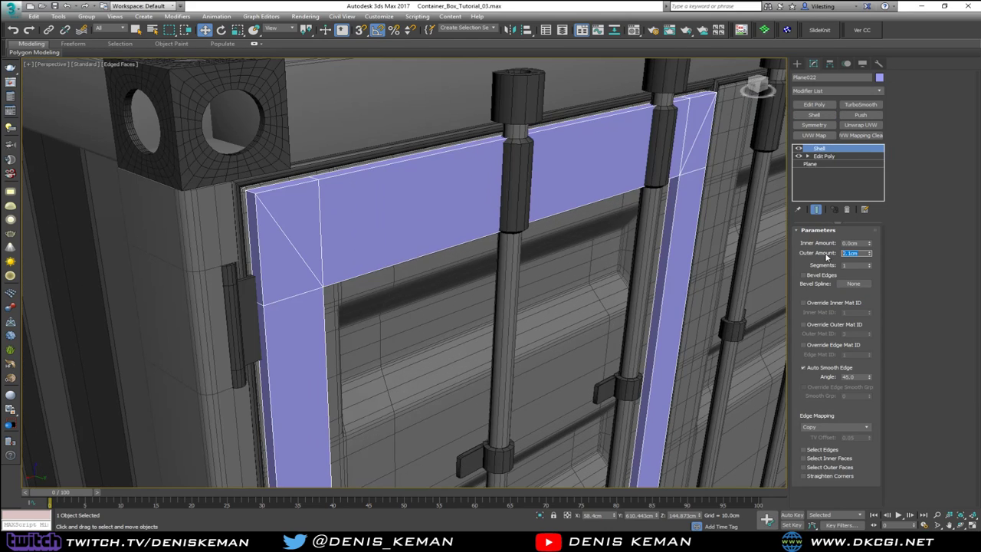
type("1")
key("Return")
middle_click_drag(608, 247, 479, 224, "alt")
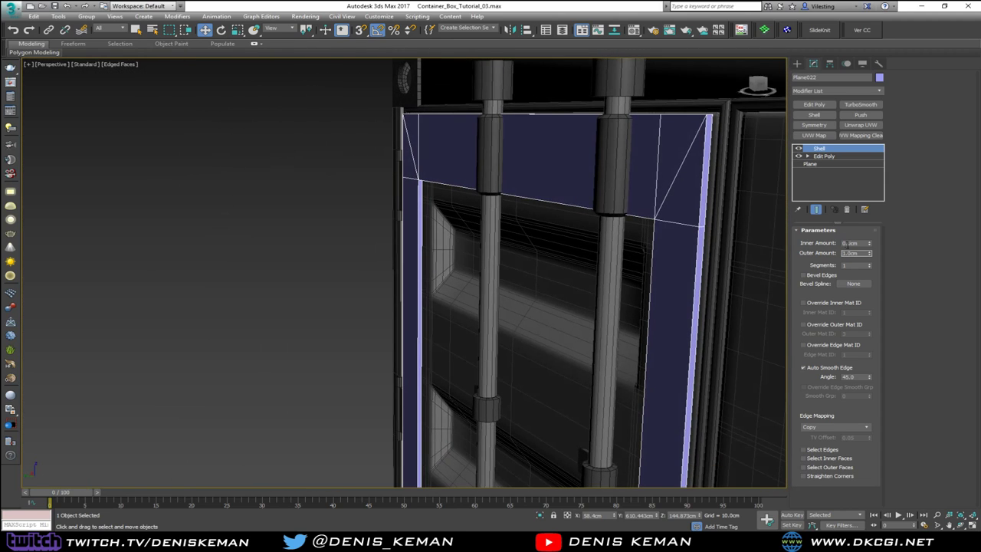
left_click(869, 255)
left_click_drag(868, 253, 865, 284)
Move the shelled frame about 0.5 cm further along negative Y so it sits closer against the door
middle_click_drag(594, 201, 769, 218, "alt")
middle_click_drag(528, 250, 527, 186)
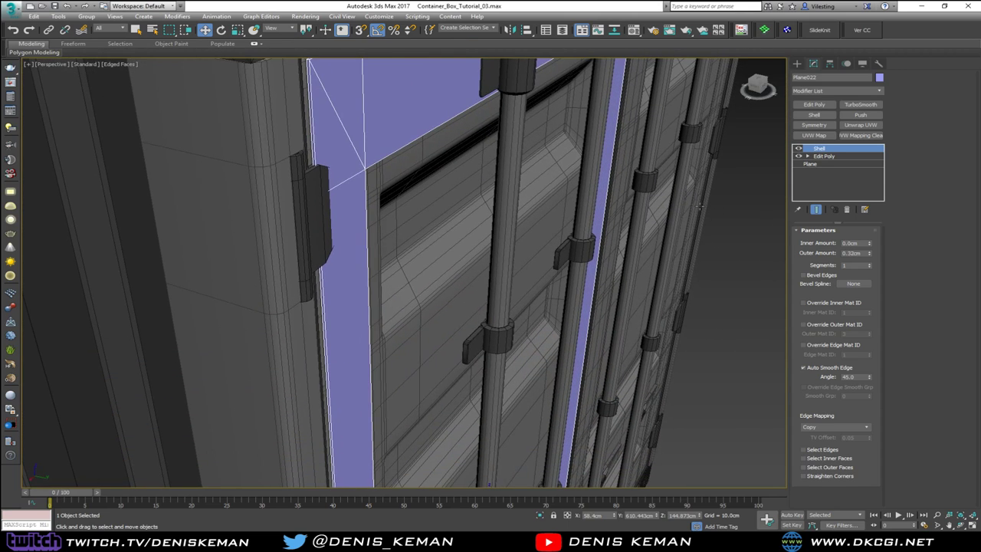
middle_click_drag(698, 205, 696, 255)
middle_click_drag(591, 241, 554, 174)
scroll(564, 186, "down", 4)
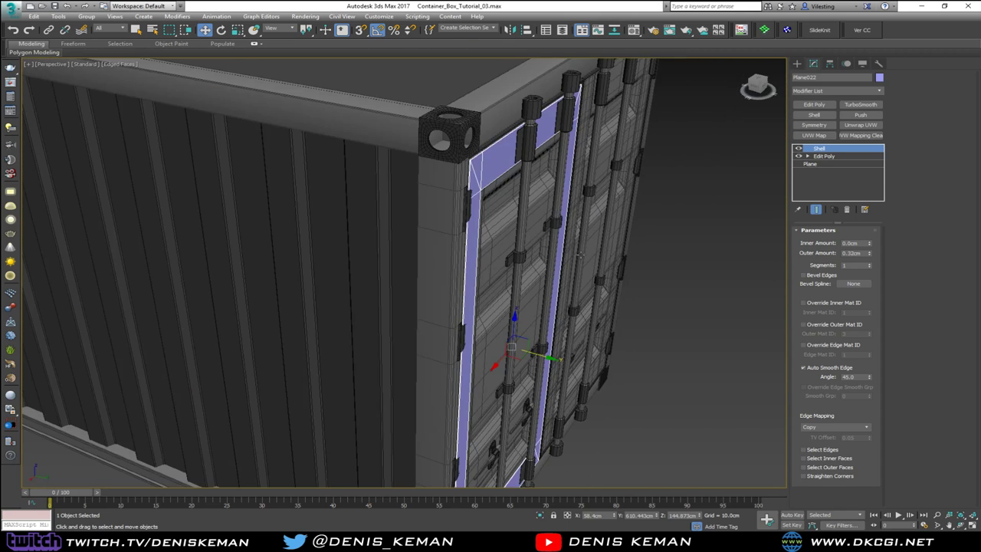
left_click_drag(549, 358, 549, 359)
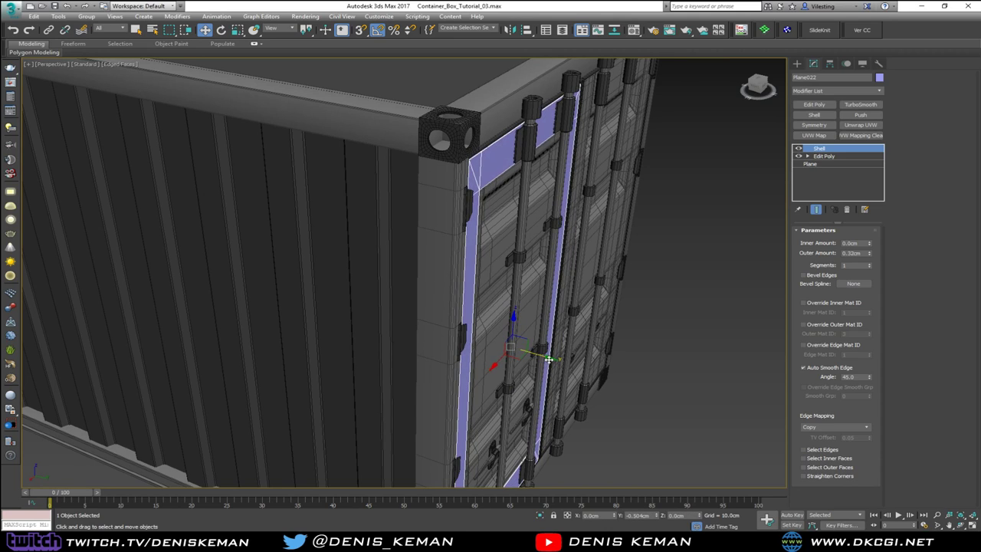
scroll(478, 175, "up", 5)
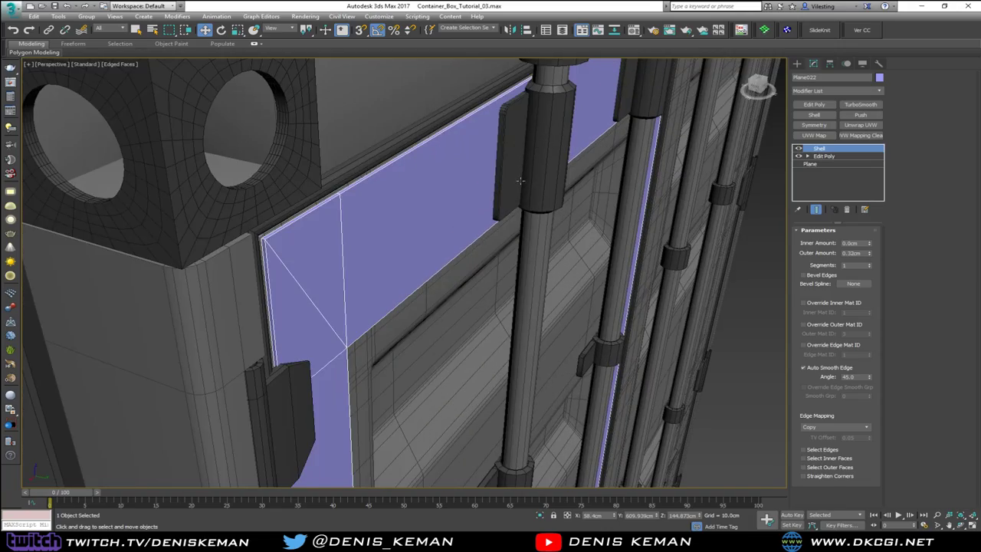
middle_click_drag(525, 165, 509, 184, "alt")
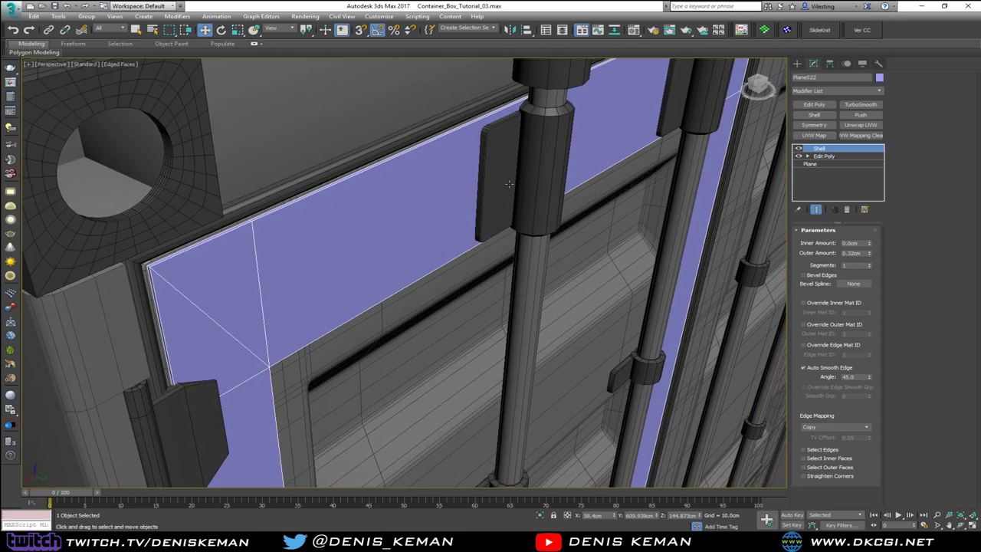
middle_click_drag(407, 221, 425, 201)
scroll(467, 164, "down", 4)
Add an Edit Poly modifier and, in the Back view, shift the frame's eight outer vertices on the hinge side slightly outward in X
key("alt+w")
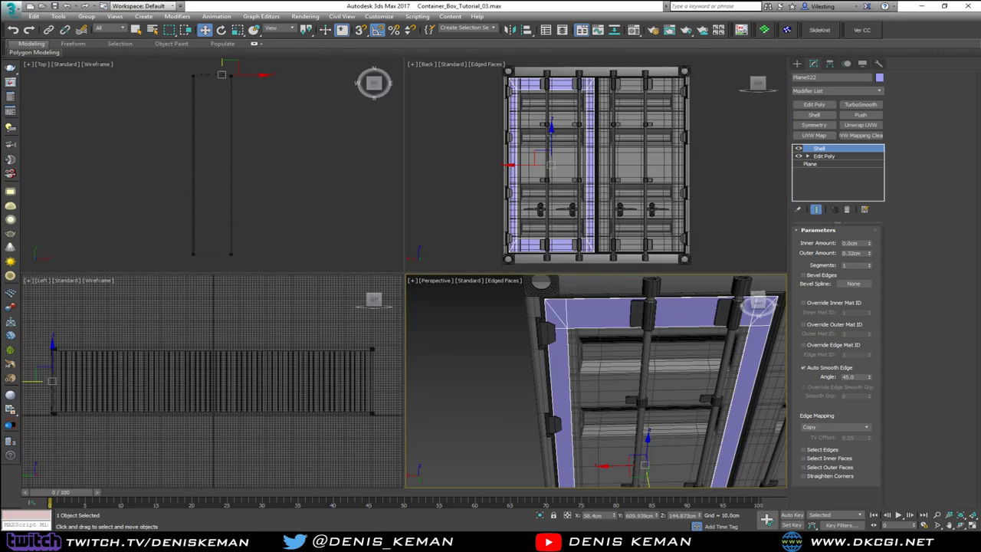
right_click(590, 164)
key("alt+w")
middle_click_drag(270, 133, 375, 132)
scroll(317, 113, "up", 2)
scroll(359, 192, "down", 1)
scroll(375, 131, "down", 2)
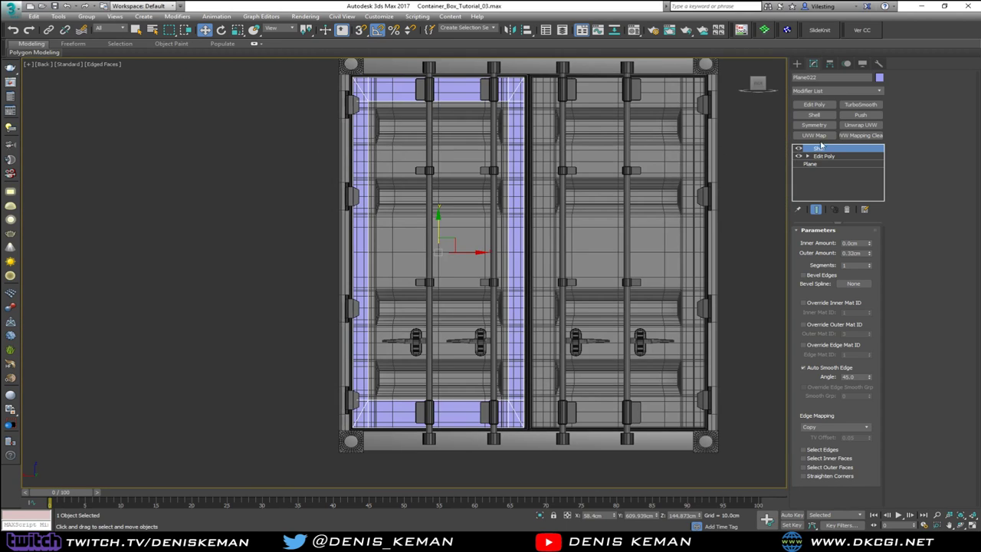
left_click(817, 104)
key("1")
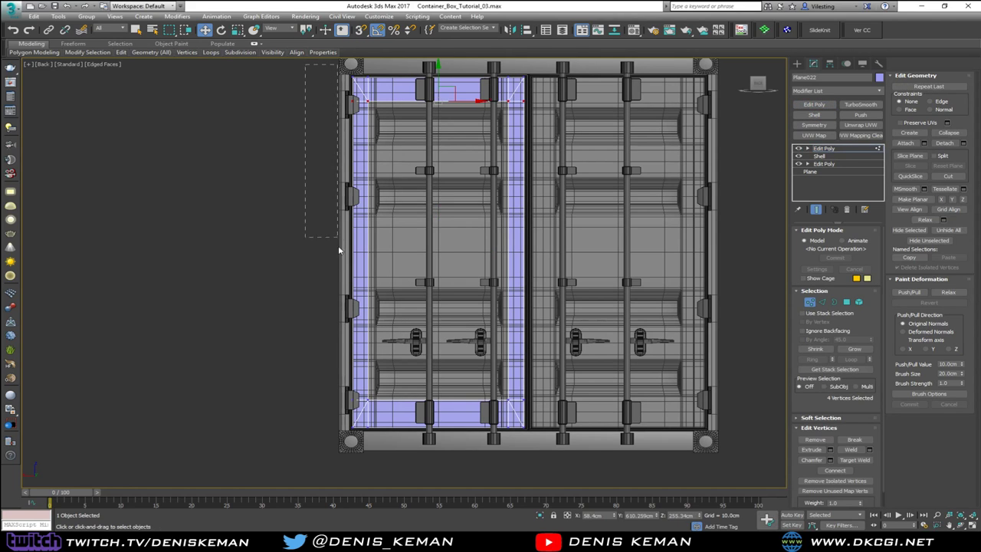
left_click_drag(333, 325, 363, 444)
scroll(370, 268, "up", 5)
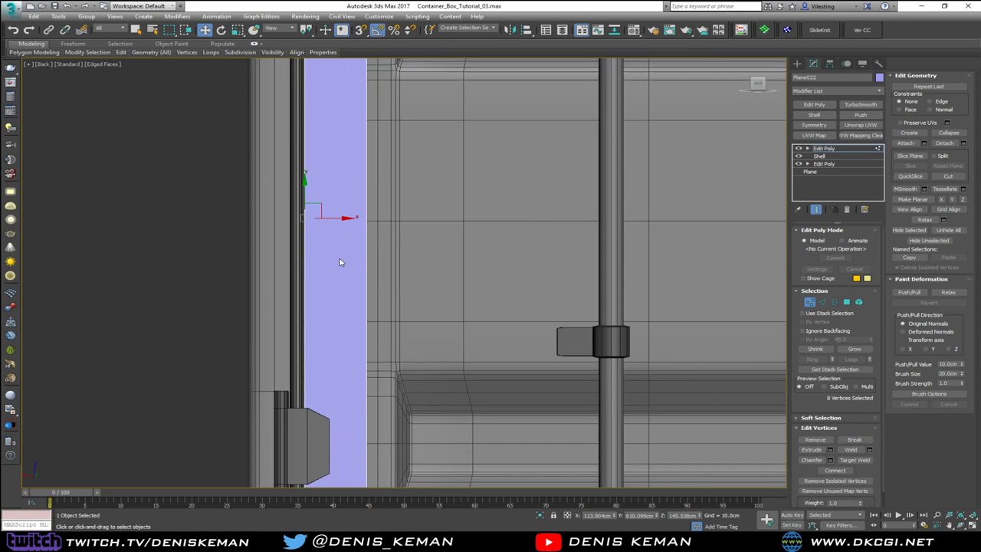
left_click_drag(330, 202, 325, 202)
Shift the frame's eight outer vertices beside the door gap slightly outward in X, and leave vertex editing in the Perspective view
scroll(414, 226, "down", 10)
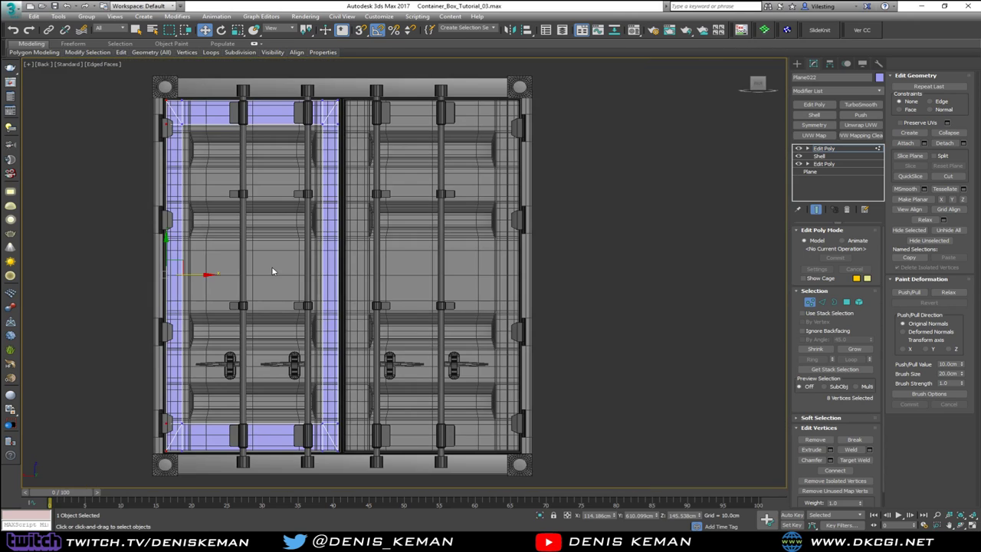
left_click_drag(350, 359, 335, 470)
scroll(346, 260, "up", 5)
scroll(333, 323, "up", 3)
left_click_drag(324, 321, 336, 319)
key("alt+w")
middle_click(584, 350)
key("alt+w")
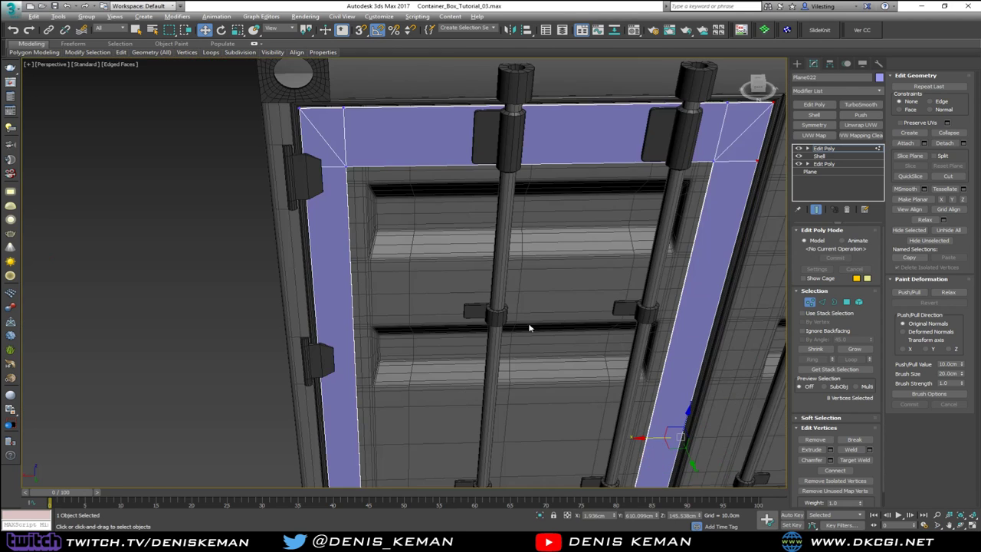
middle_click_drag(529, 327, 513, 288, "alt")
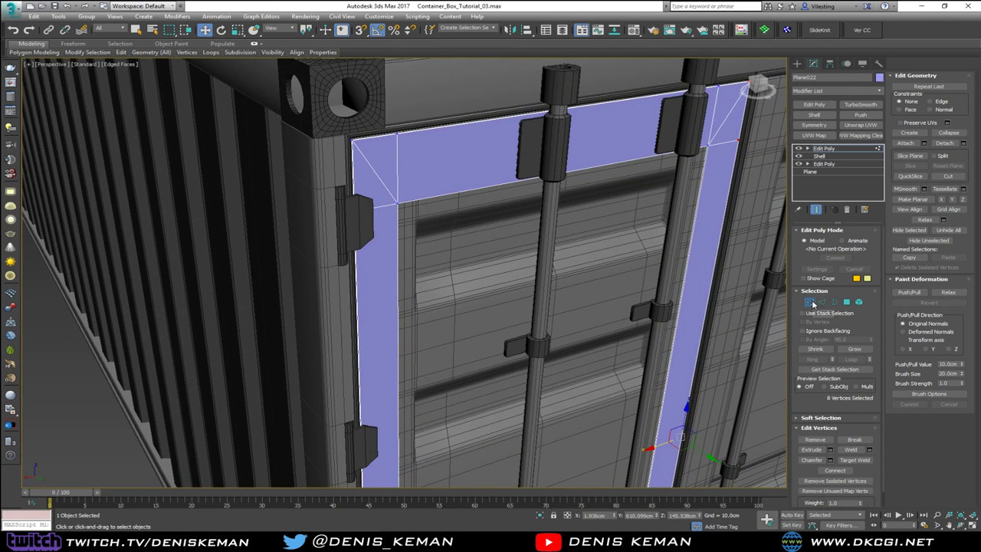
left_click(810, 302)
Examine the frame's outer corner and lower bar against the door with the edge display temporarily turned off
middle_click_drag(473, 211, 446, 240)
scroll(455, 238, "down", 3)
scroll(427, 212, "up", 6)
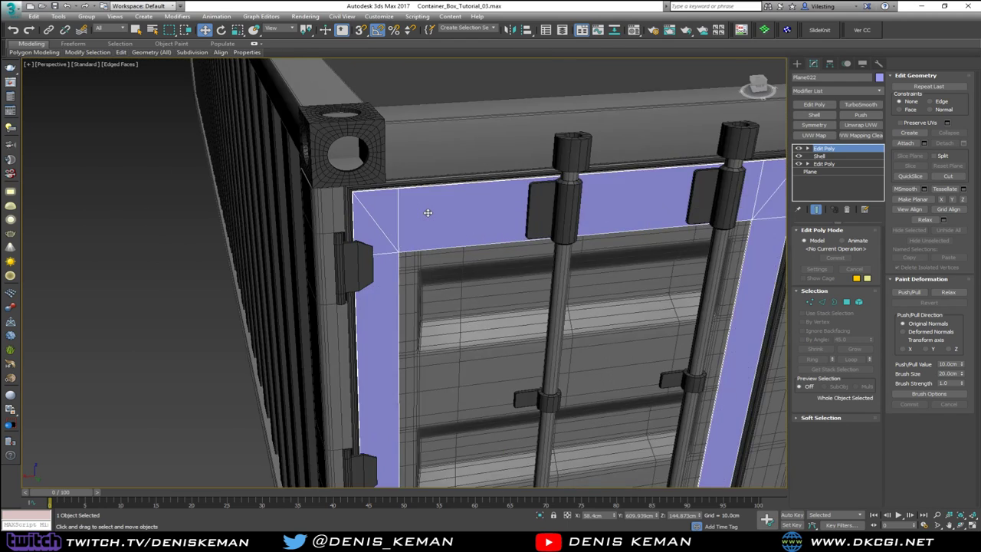
middle_click_drag(450, 217, 480, 215, "alt")
scroll(392, 206, "up", 6)
key("F4")
middle_click_drag(427, 239, 330, 174)
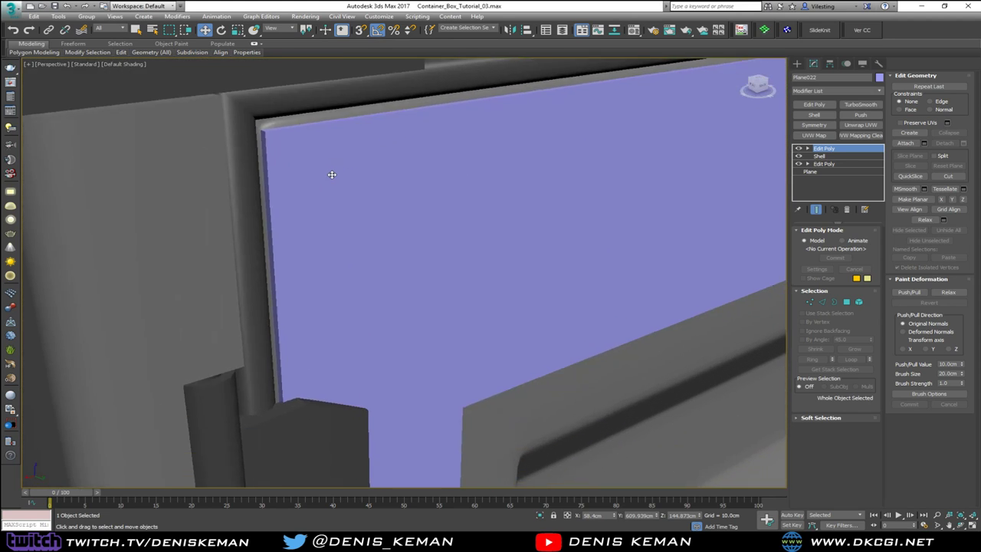
scroll(399, 184, "down", 6)
middle_click_drag(436, 246, 398, 181, "alt")
middle_click_drag(432, 275, 387, 62)
middle_click_drag(428, 298, 422, 235)
key("F4")
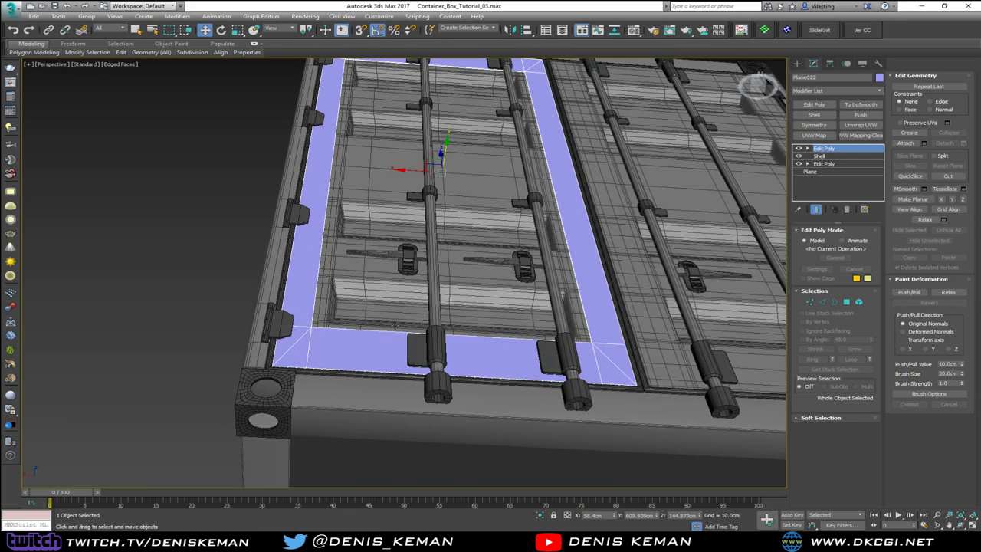
Detach the polygons of the frame's top and bottom bars as a separate object with Detach As Clone off, and leave polygon editing
key("4")
left_click_drag(402, 376, 407, 385)
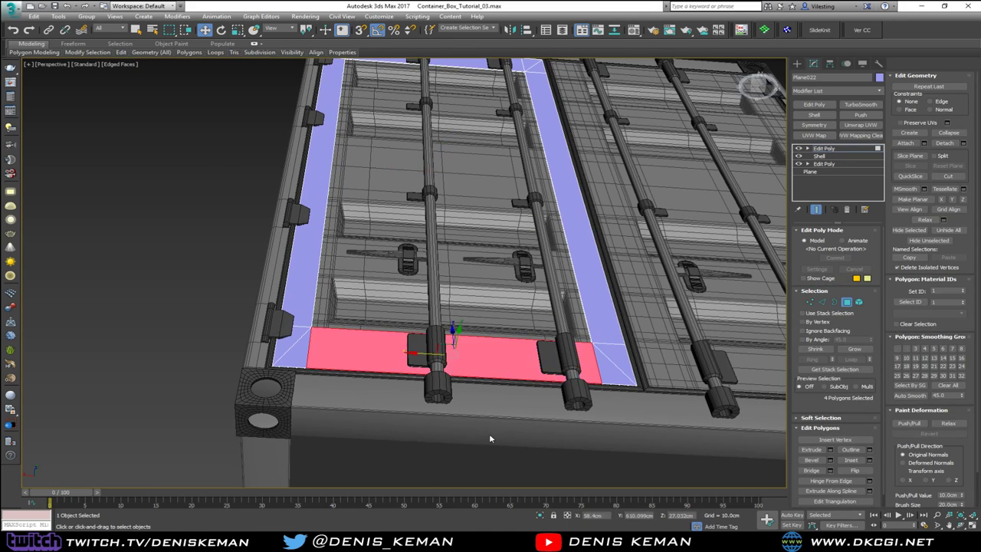
middle_click_drag(428, 197, 420, 323)
left_click_drag(432, 129, 386, 189, "ctrl")
middle_click_drag(384, 196, 409, 254, "alt")
middle_click_drag(371, 100, 368, 267)
scroll(343, 205, "up", 3)
scroll(343, 204, "up", 2)
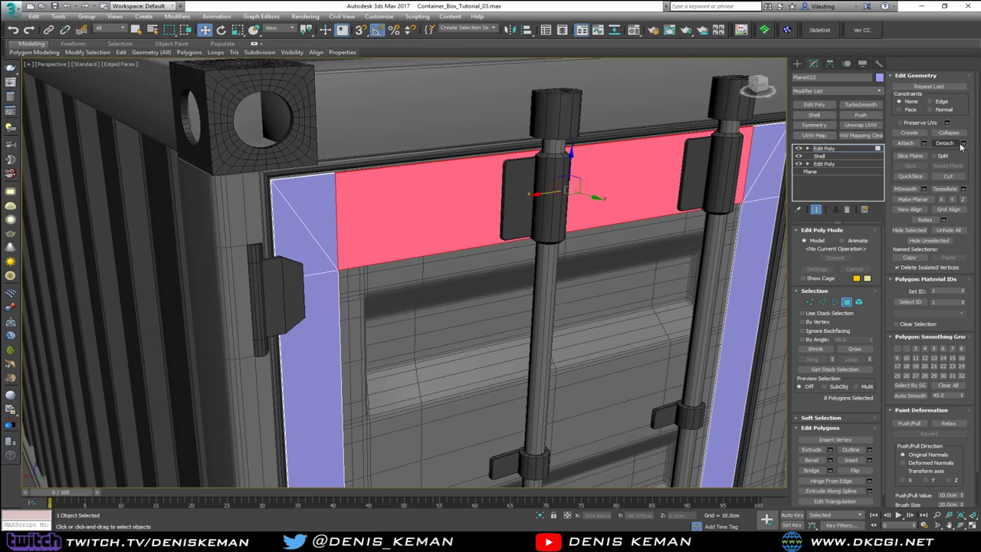
left_click(964, 143)
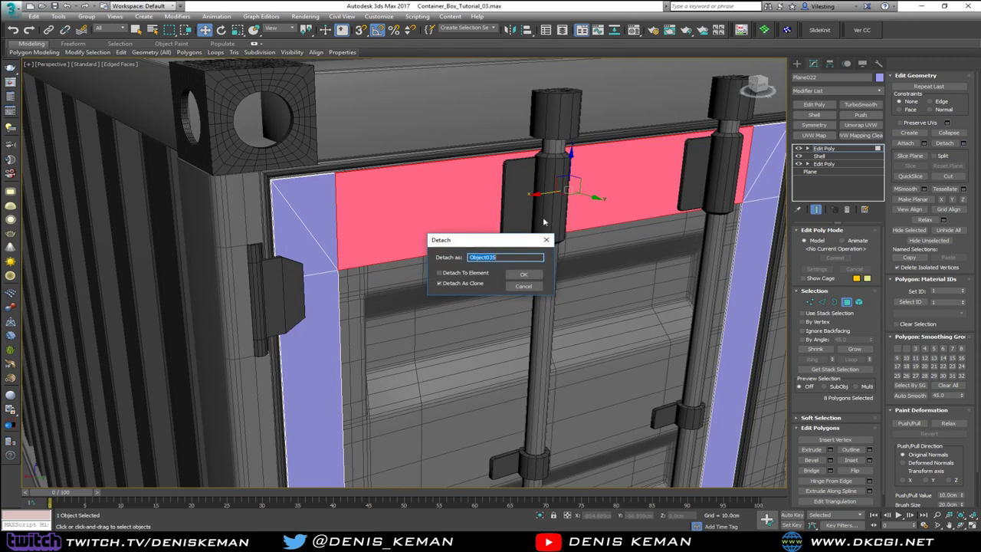
left_click(462, 283)
left_click(523, 274)
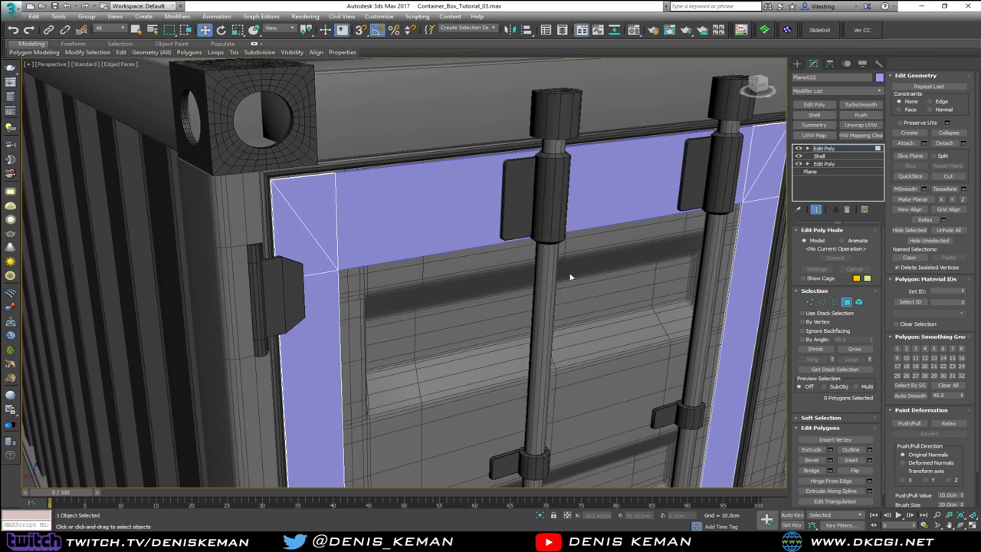
left_click(846, 301)
Isolate the two side bars and cap the open borders on the inner faces of their upper ends
key("alt+q")
scroll(367, 132, "up", 6)
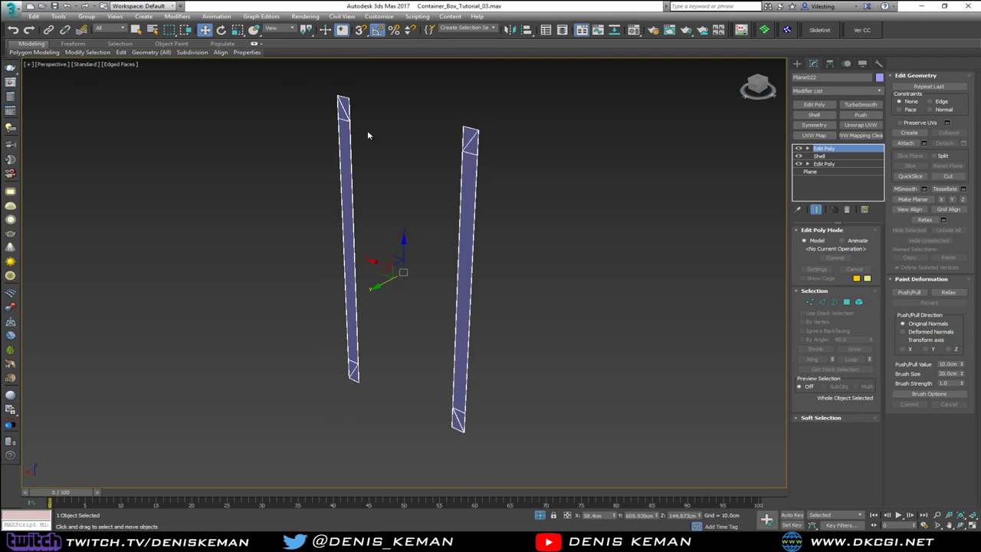
middle_click_drag(321, 120, 347, 166)
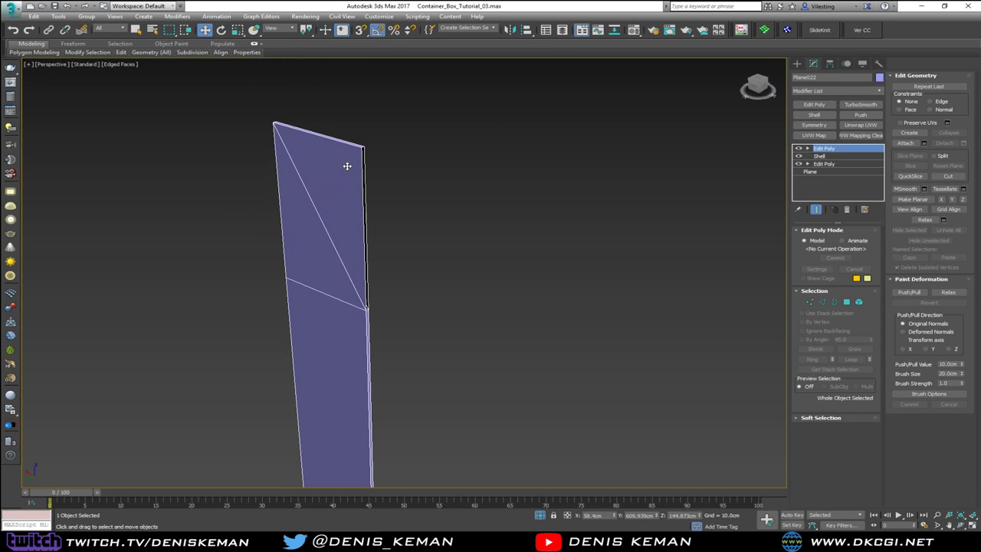
key("3")
left_click(364, 209)
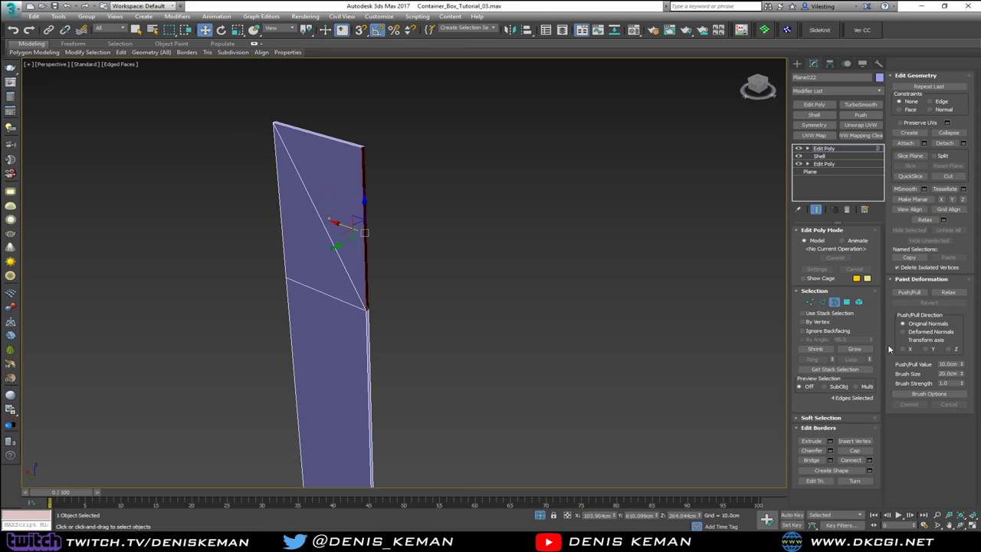
left_click(855, 451)
middle_click_drag(697, 364, 477, 206)
scroll(477, 206, "down", 6)
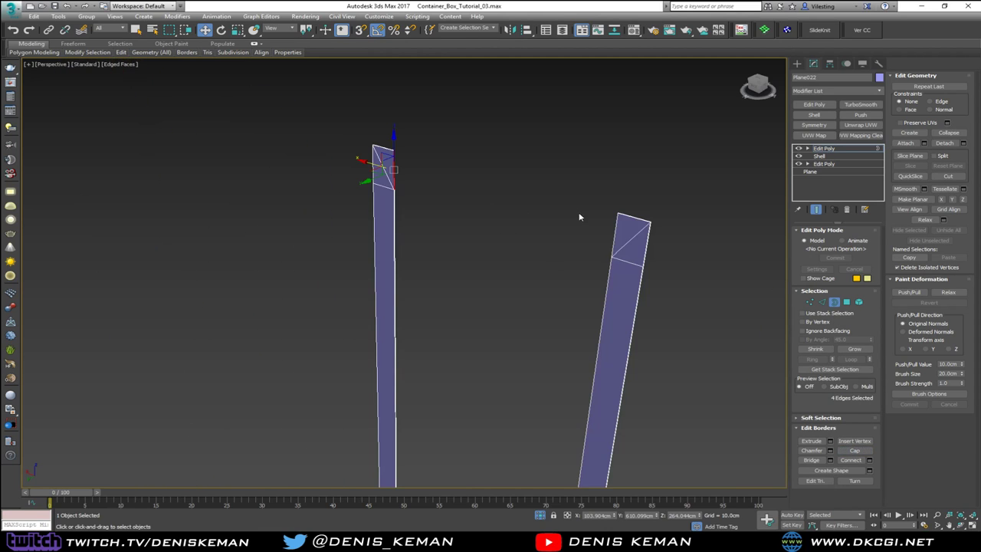
left_click(614, 243)
left_click(864, 448)
Cap the open borders on the inner faces of both side bars' lower ends
middle_click_drag(492, 399, 472, 265)
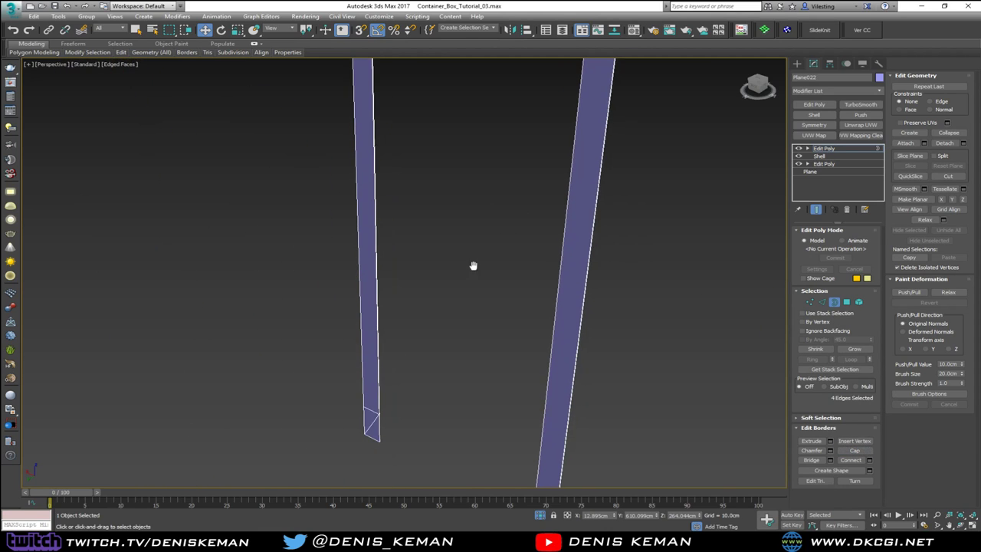
left_click(380, 426)
left_click_drag(522, 440, 562, 476)
middle_click_drag(521, 430, 589, 419, "alt")
left_click_drag(560, 464, 519, 486)
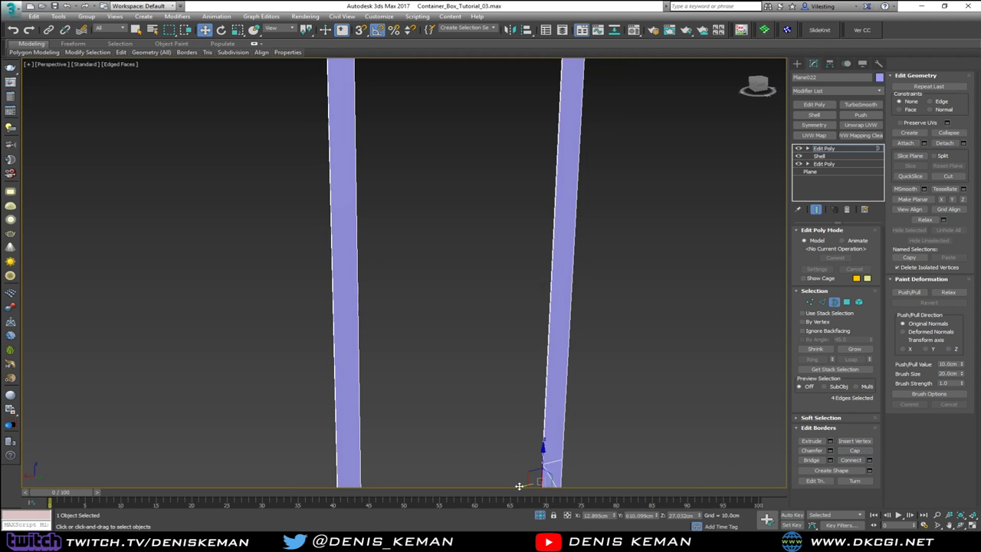
middle_click_drag(519, 485, 515, 360)
scroll(516, 365, "up", 4)
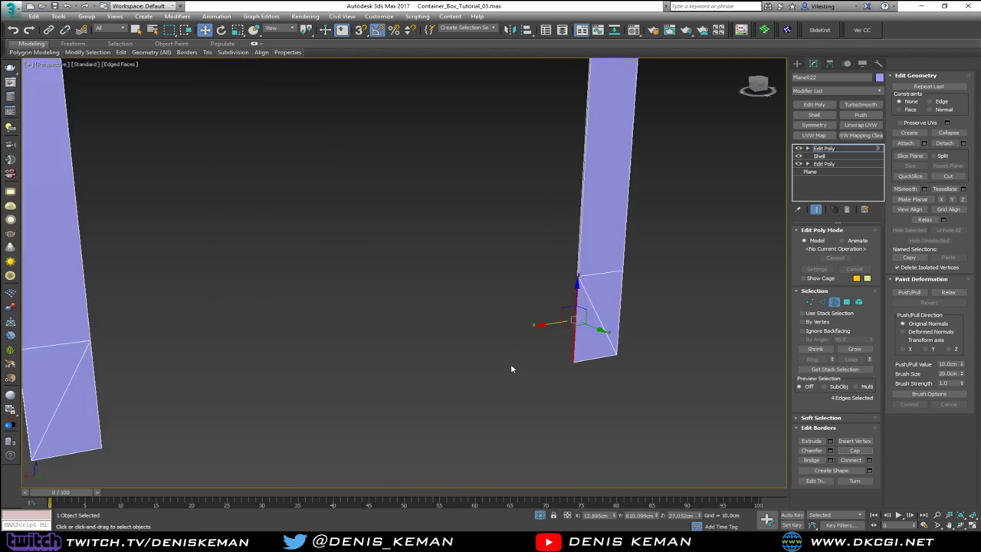
Try to delete the horizontal and diagonal edges across the lower end of the side bar beside the door gap, and undo the deletion
key("2")
middle_click_drag(590, 267, 536, 272, "alt")
key("F3")
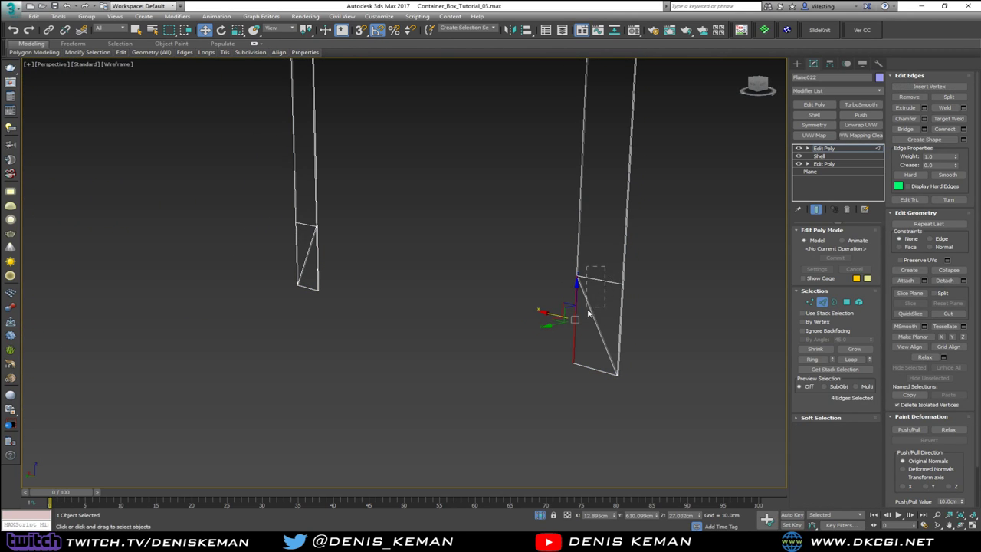
key("F3")
scroll(606, 301, "up", 2)
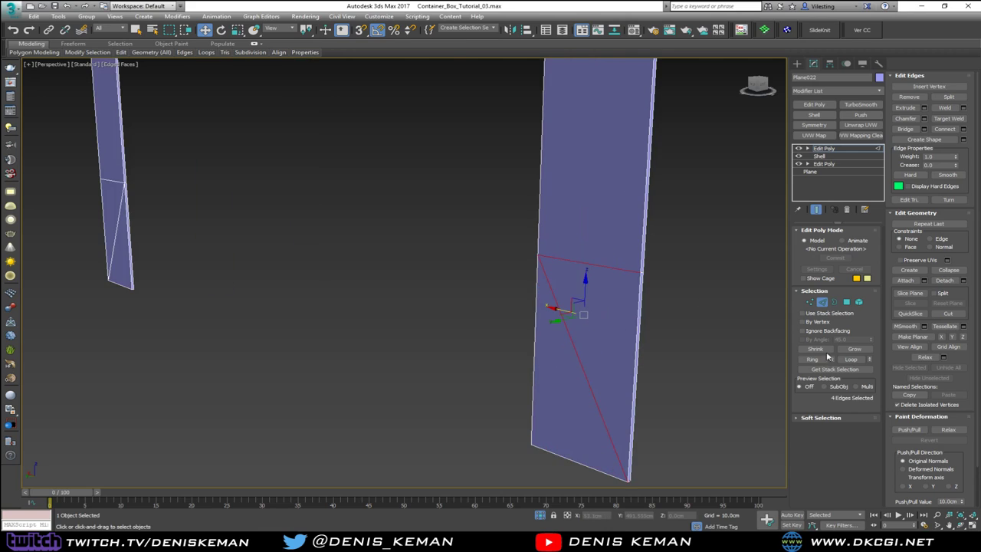
left_click(851, 359)
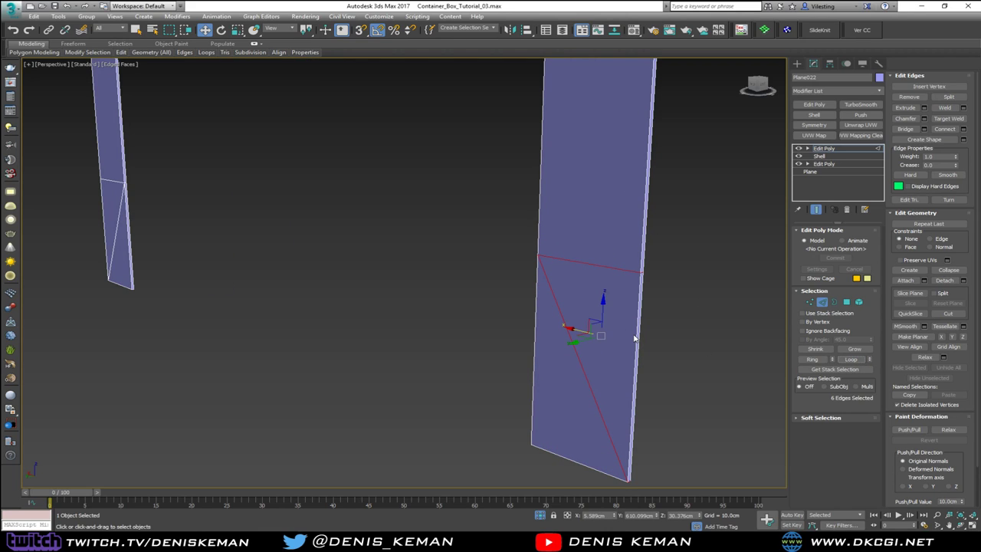
key("Delete")
key("ctrl+z")
middle_click_drag(452, 229, 617, 298)
scroll(522, 287, "down", 3)
left_click(822, 303)
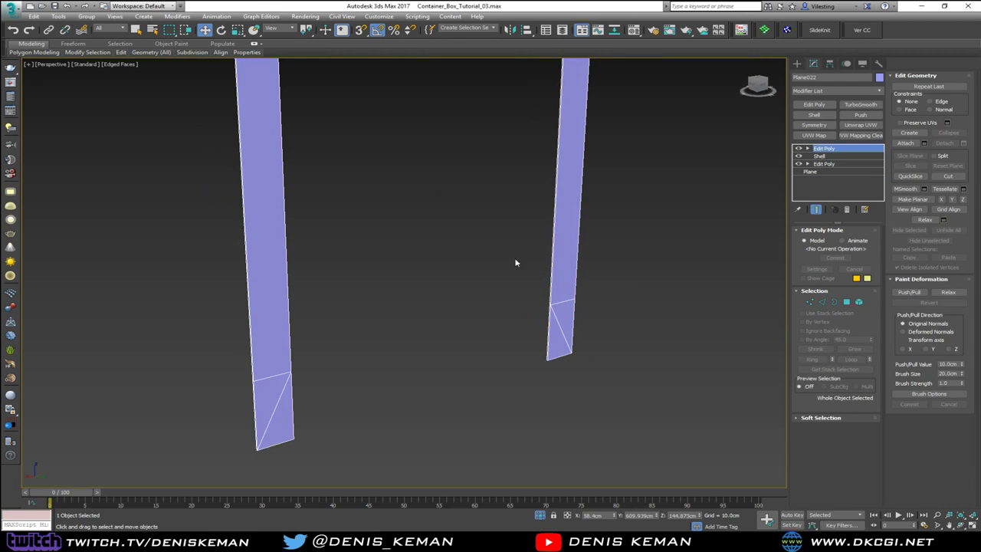
Remove the horizontal and diagonal edges across the hinge-side bar's lower end, keeping its corner edge
middle_click_drag(517, 263, 566, 265)
middle_click_drag(523, 341, 449, 298, "alt")
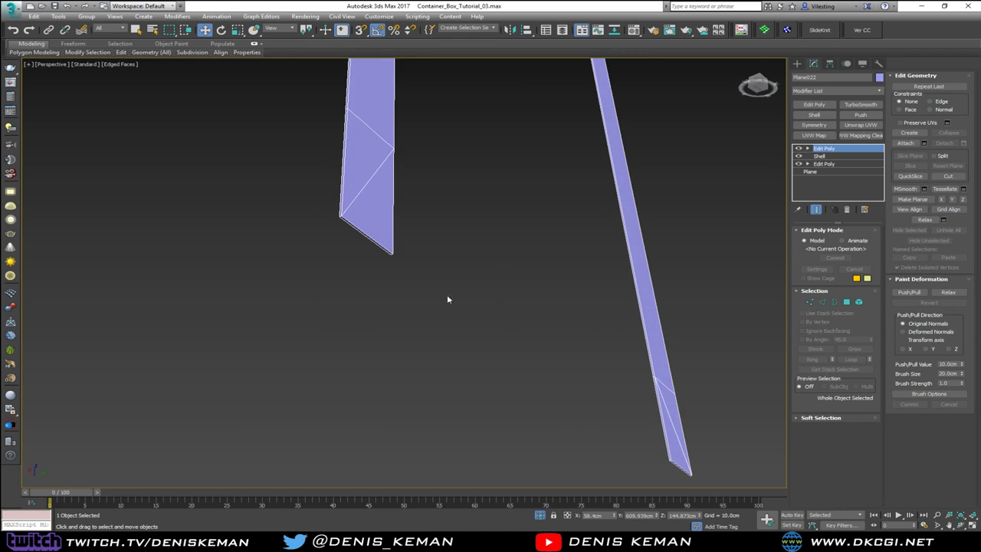
scroll(338, 217, "up", 3)
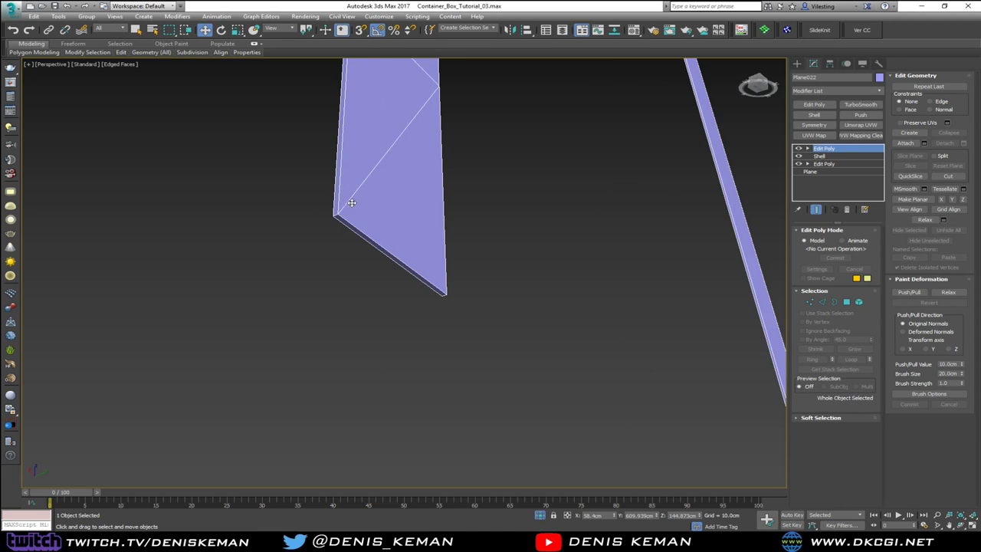
key("2")
left_click(351, 200)
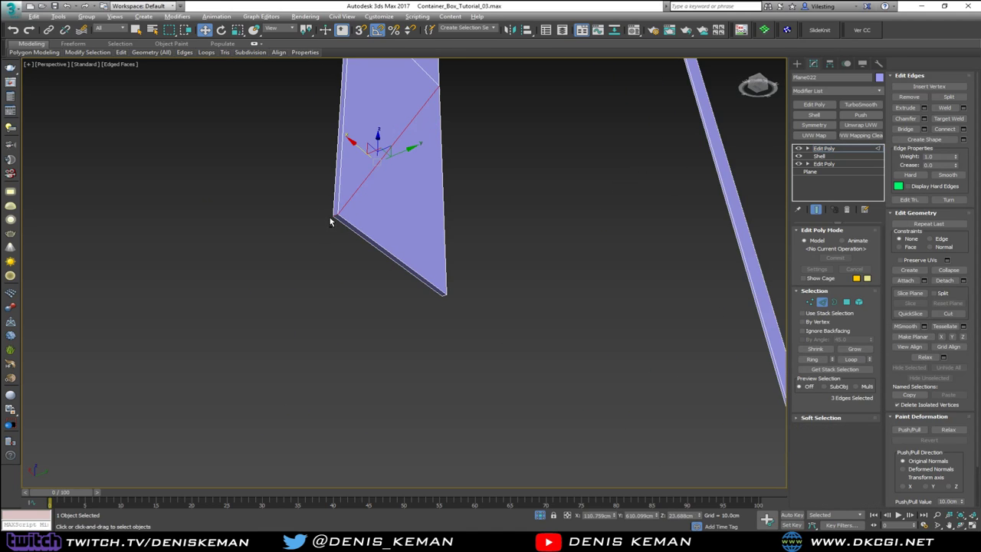
left_click(334, 215, "alt")
middle_click_drag(372, 217, 388, 300)
left_click(408, 125, "ctrl")
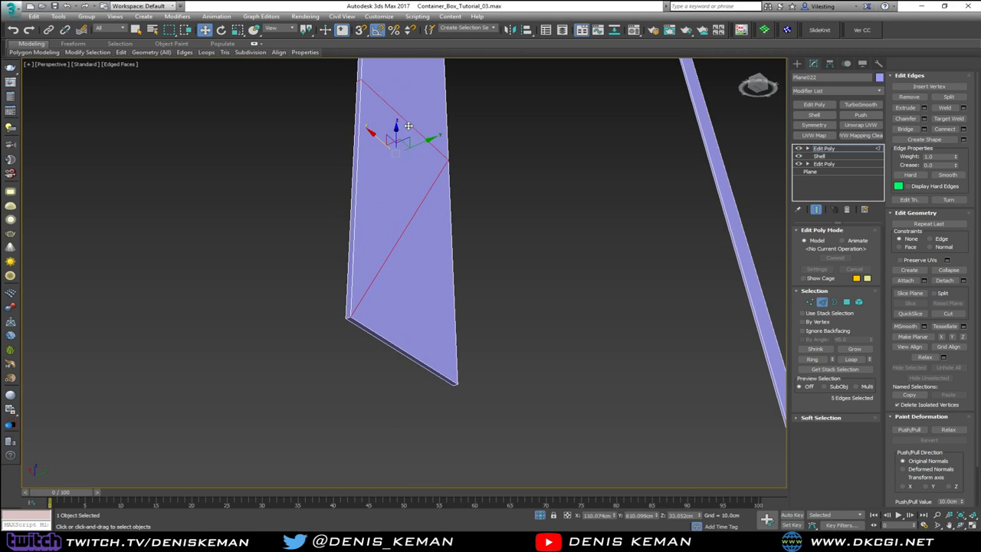
key("ctrl+d")
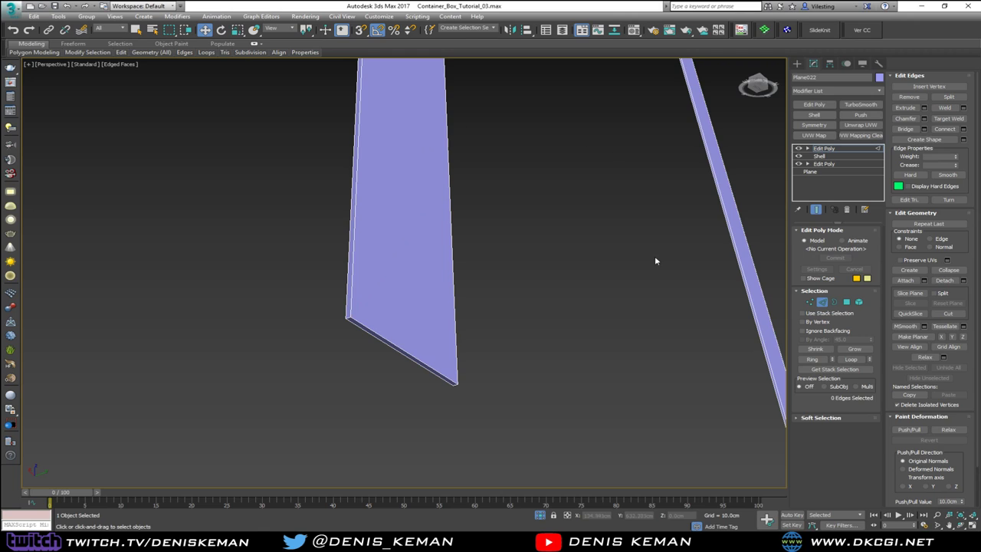
Remove the horizontal and diagonal edges at the lower end of the side bar beside the door gap, keeping its corner edge
middle_click_drag(655, 260, 480, 166, "alt")
double_click(452, 277)
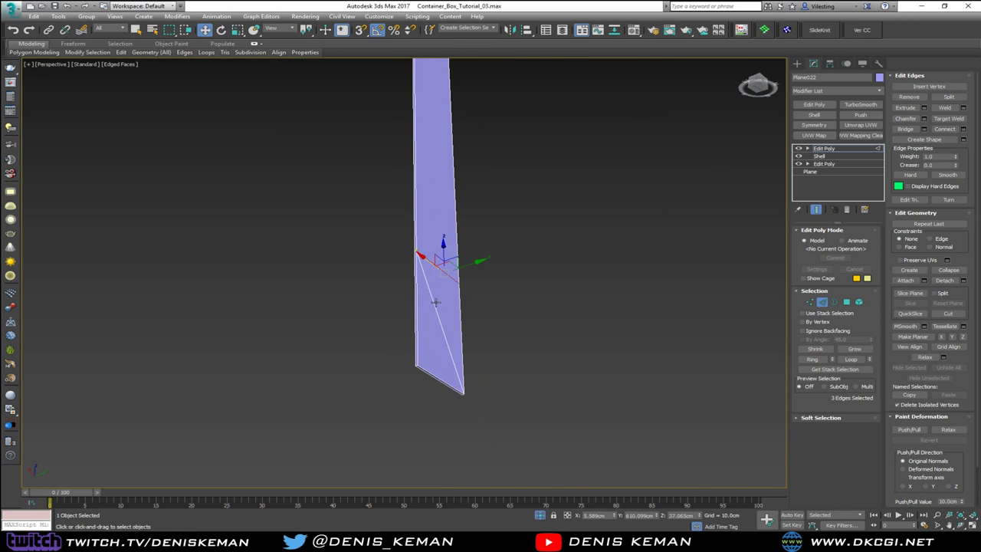
double_click(435, 302, "ctrl")
middle_click_drag(435, 301, 441, 348, "alt")
scroll(478, 356, "up", 1)
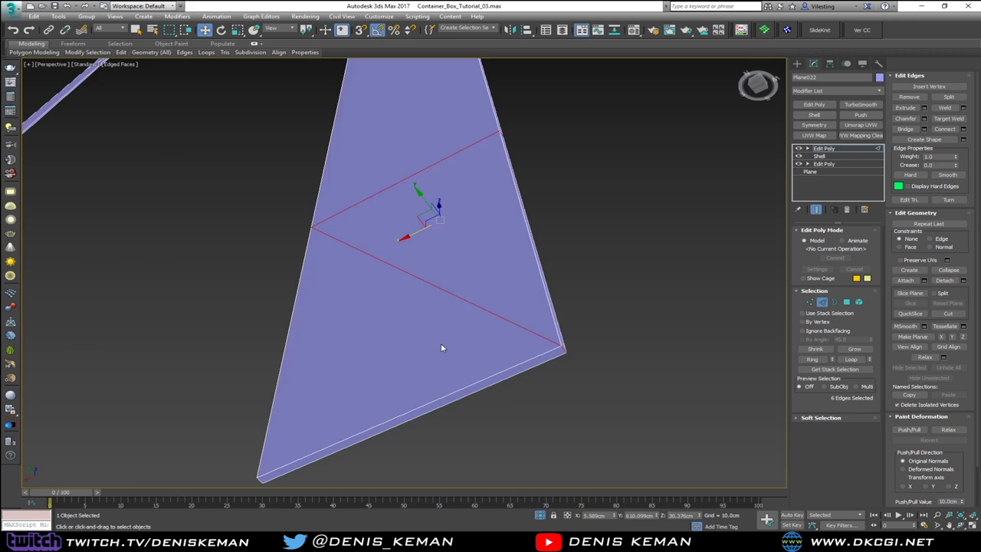
left_click(563, 349, "alt")
left_click(576, 353)
Remove the horizontal and diagonal edges across the hinge-side bar's upper end, keeping its corner edge
middle_click_drag(574, 350, 457, 184, "alt")
scroll(444, 177, "up", 2)
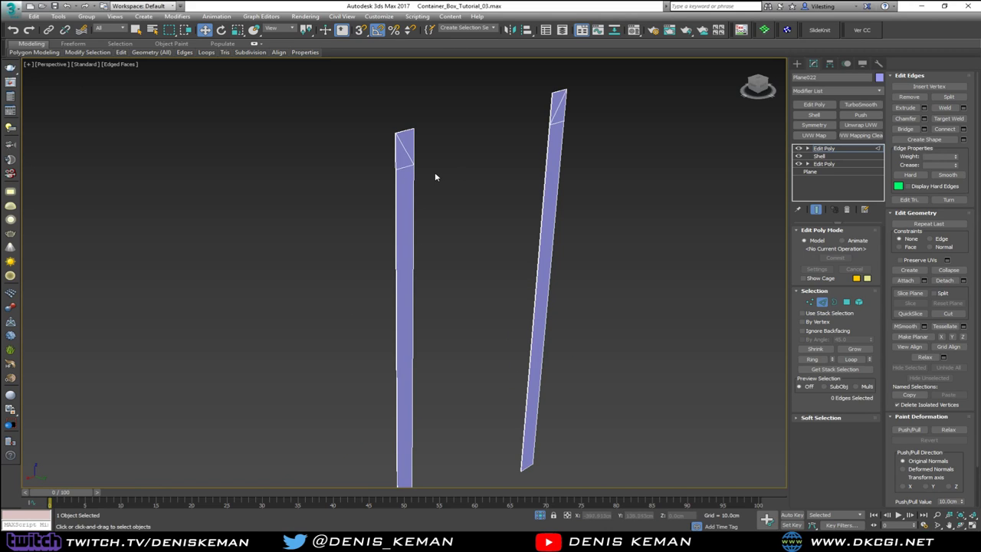
scroll(399, 149, "up", 5)
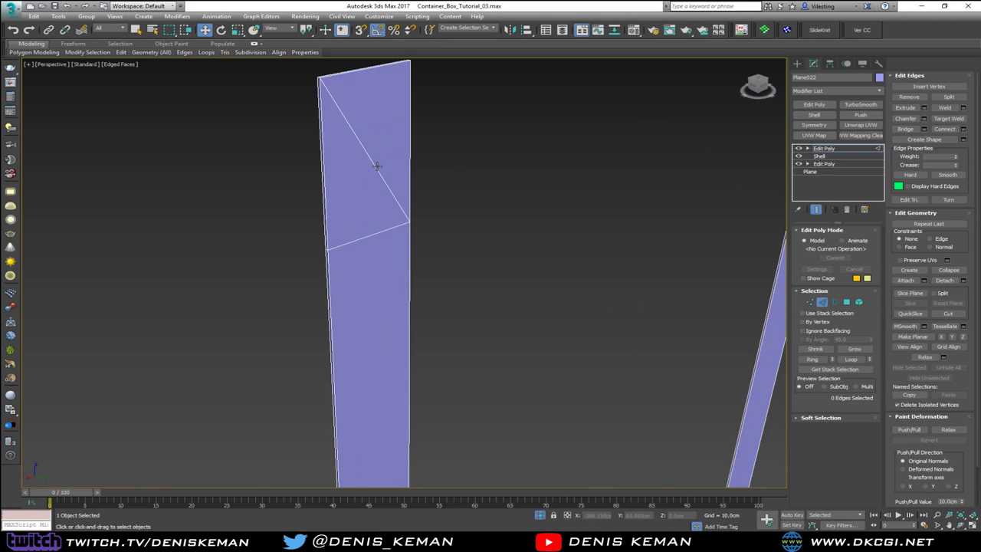
double_click(375, 166)
double_click(371, 235, "ctrl")
middle_click_drag(325, 139, 330, 157)
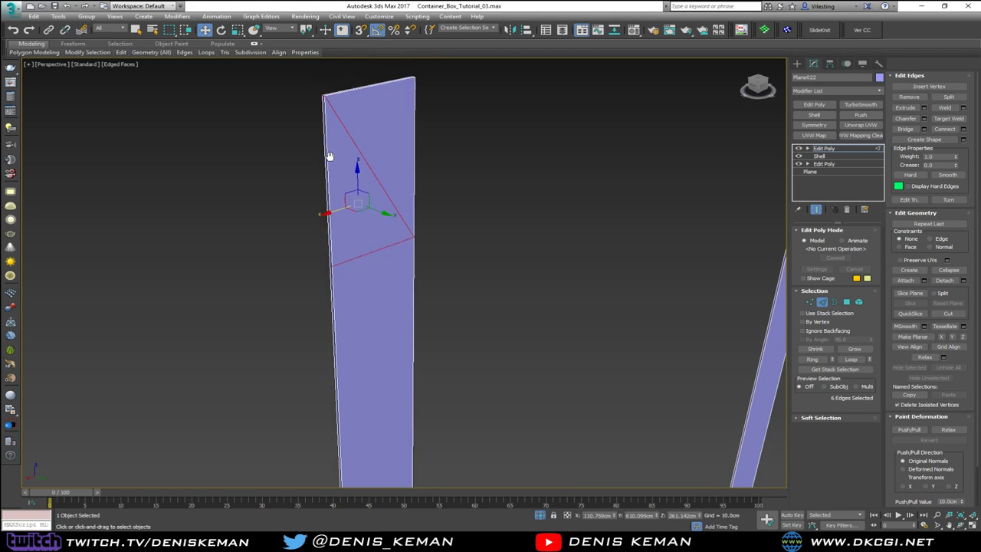
scroll(339, 136, "up", 2)
scroll(339, 127, "up", 3)
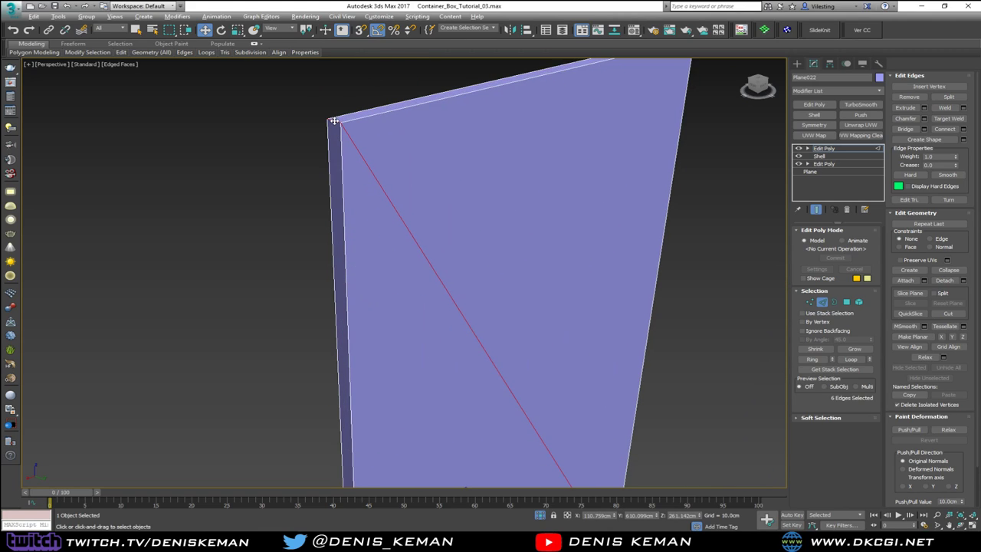
left_click(414, 178)
scroll(416, 175, "down", 6)
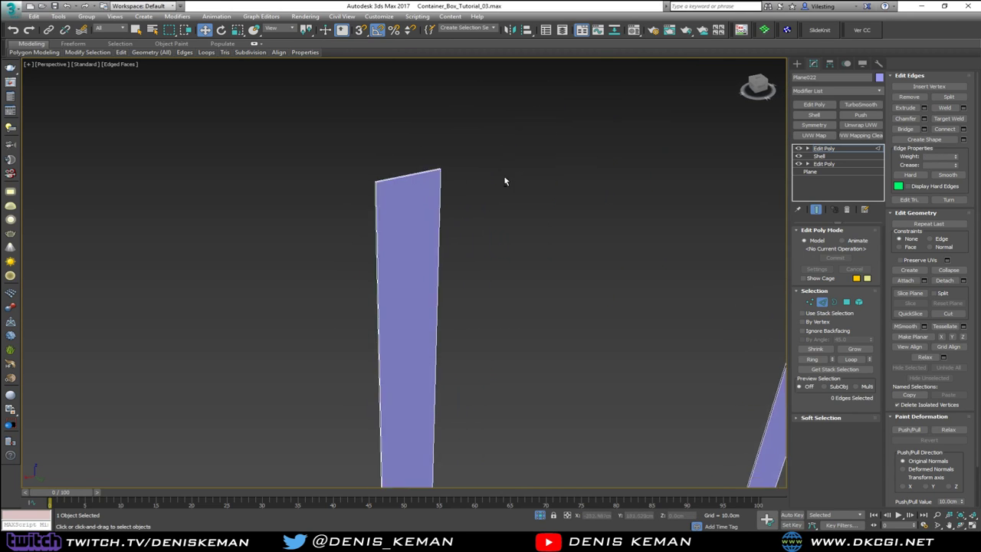
Remove the horizontal and diagonal edges at the upper end of the side bar beside the door gap, and leave edge editing
middle_click_drag(505, 182, 452, 181, "alt")
double_click(430, 205)
double_click(431, 258, "ctrl")
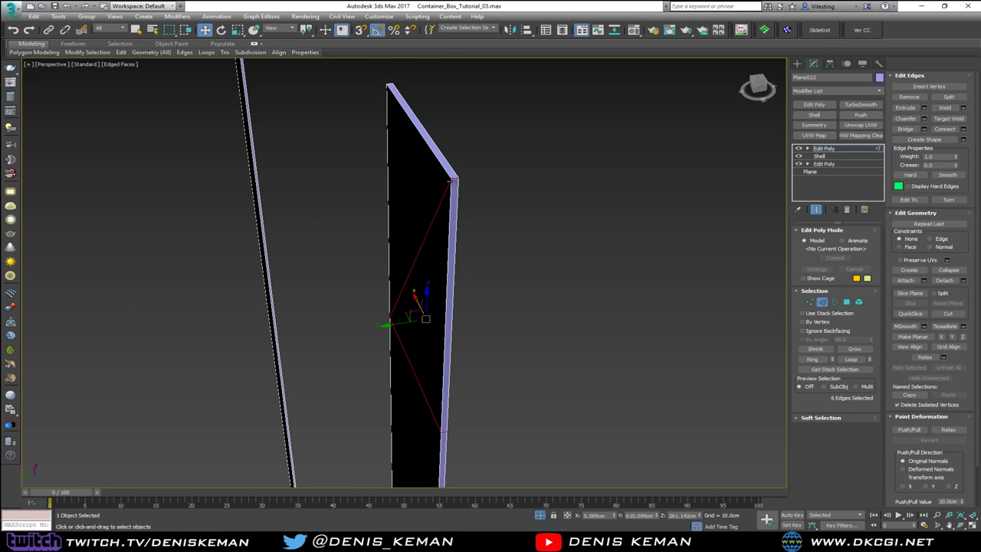
left_click(455, 178, "alt")
left_click(480, 221)
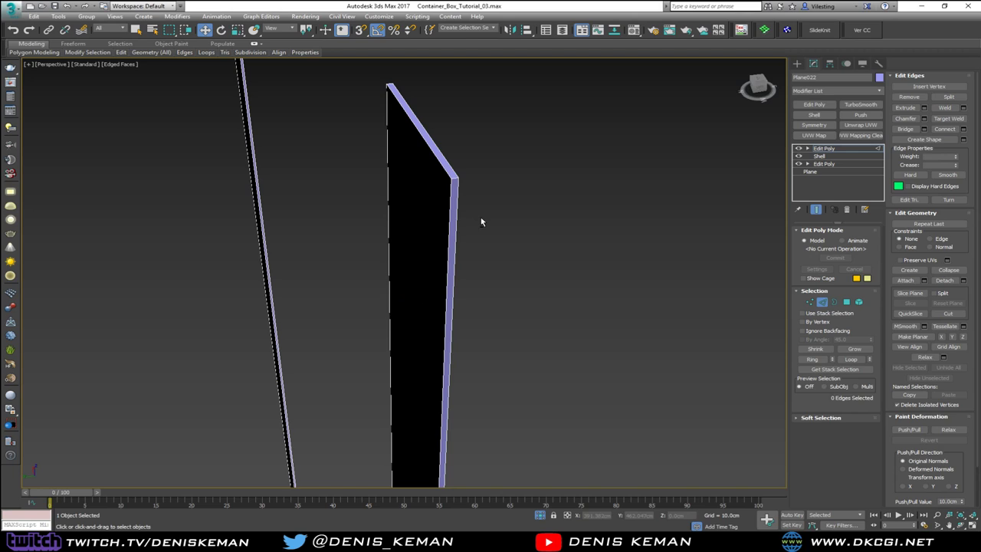
left_click(822, 301)
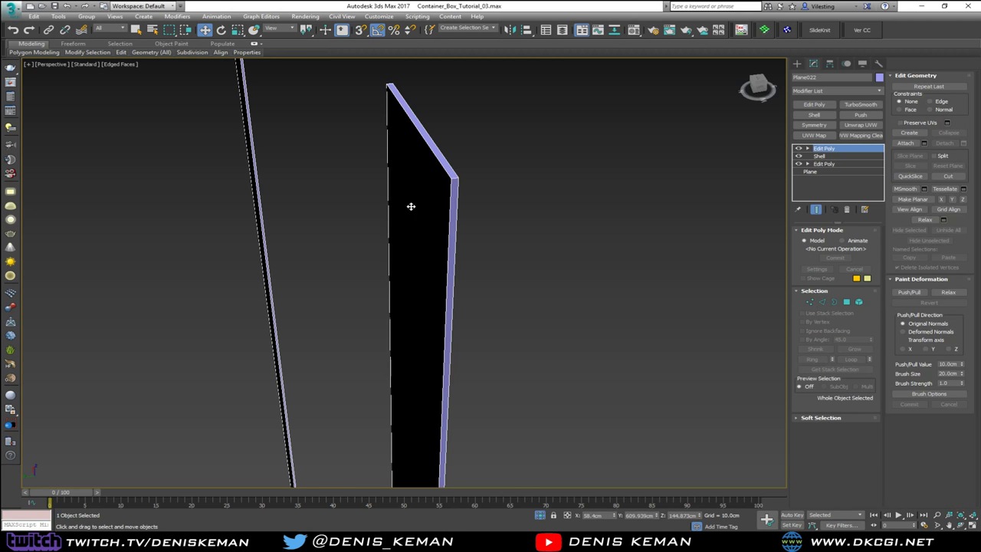
End the isolation of the side bars and select the detached top and bottom bars on the door
middle_click_drag(412, 206, 499, 234, "alt")
right_click(485, 222)
left_click(515, 153)
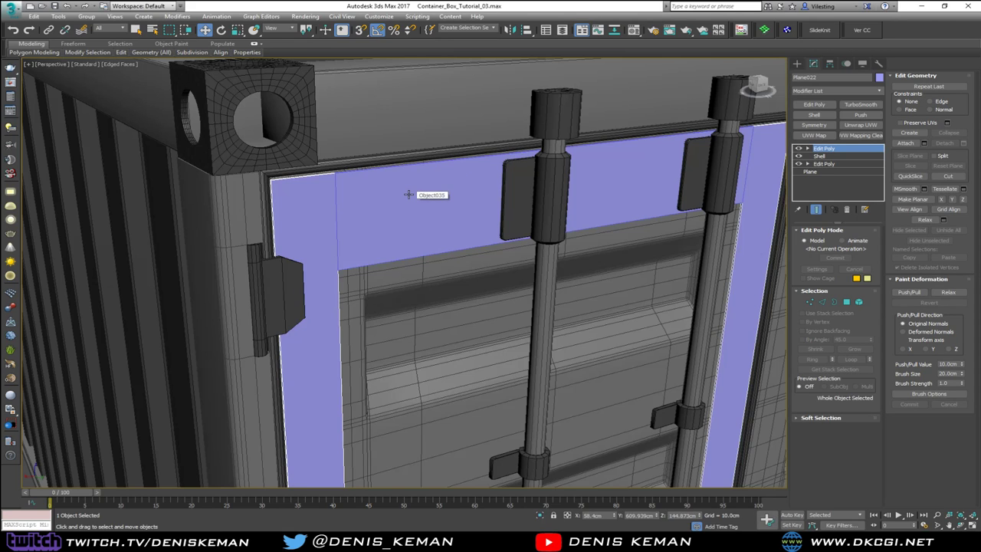
left_click(408, 195)
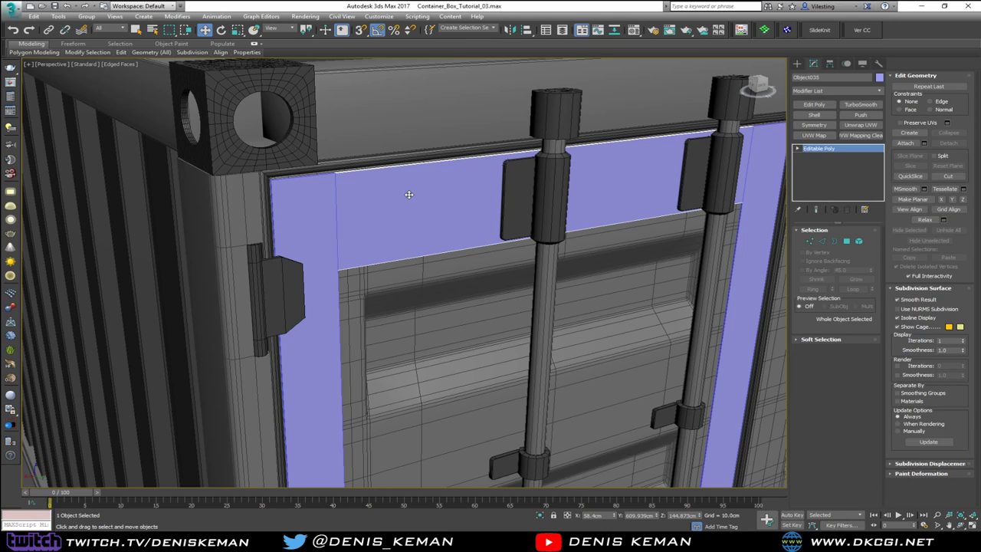
Save the current scene and save a new version of it as Container_Box_Tutorial_04
left_click(14, 10)
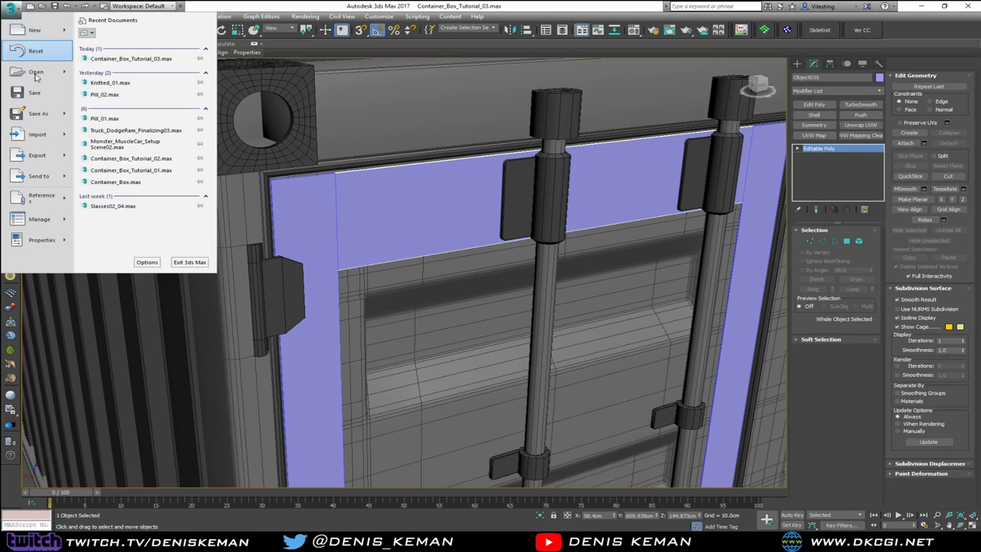
left_click(37, 94)
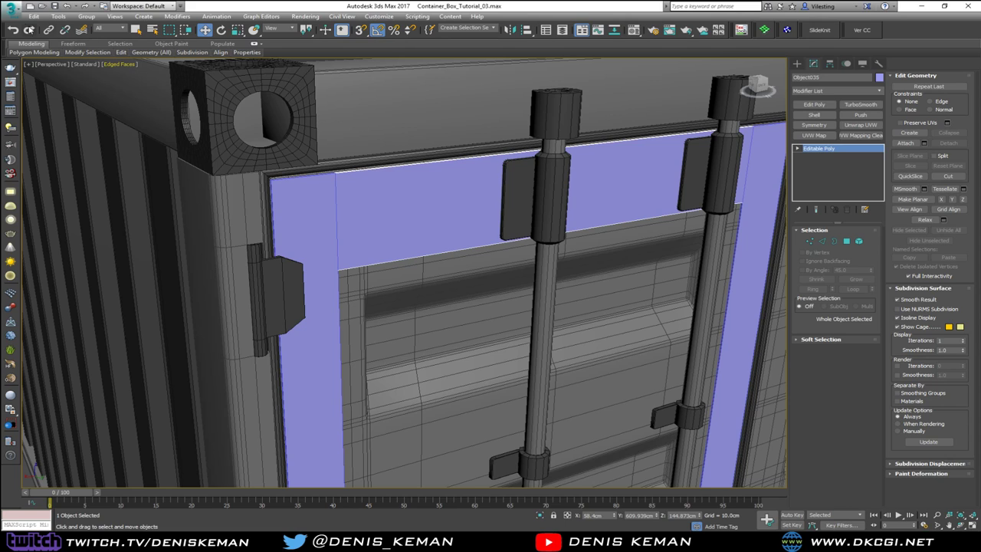
left_click(9, 7)
left_click(38, 113)
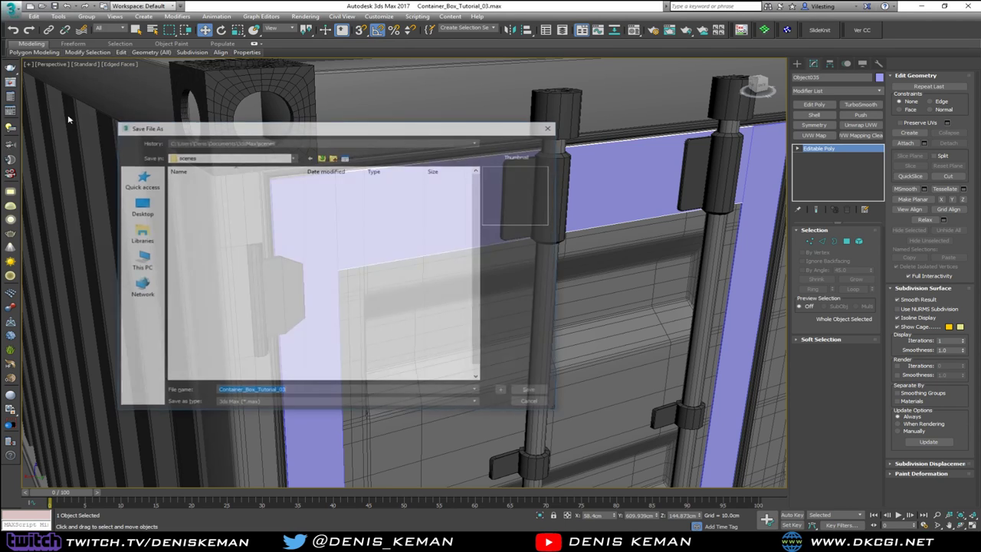
key("Escape")
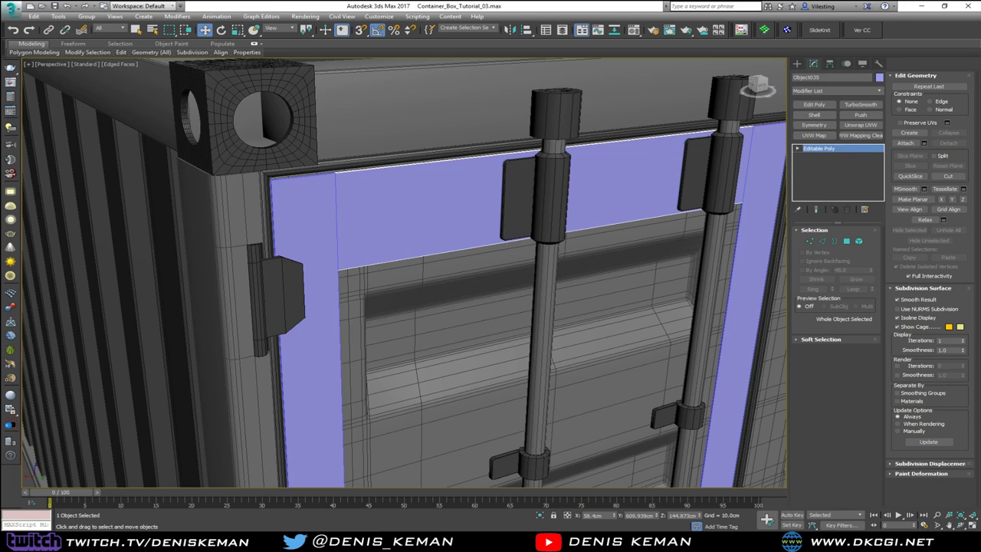
key("ctrl+s")
Move the four vertices at the top bar's hinge-side end by an offset of -1 cm in X
middle_click_drag(462, 222, 452, 241)
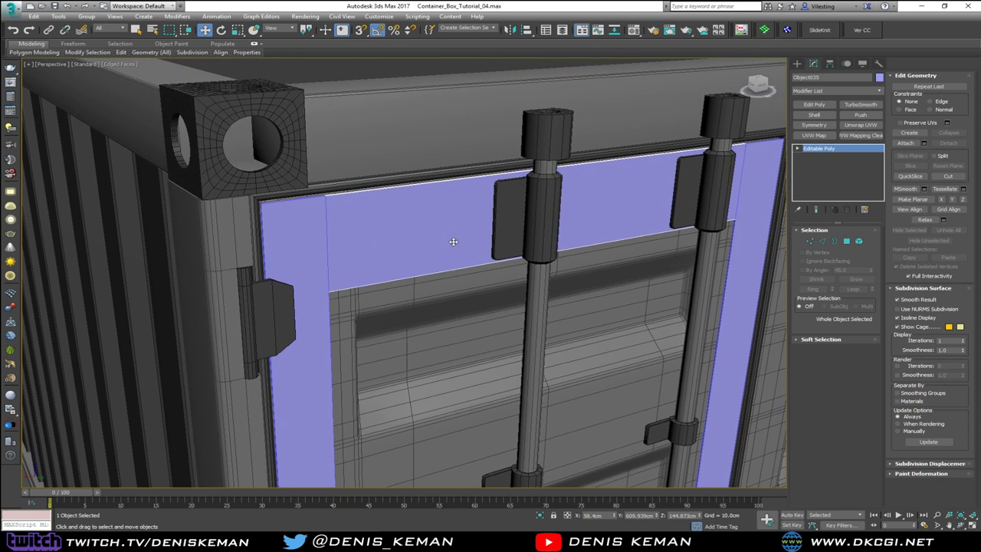
middle_click_drag(365, 274, 337, 270, "alt")
middle_click_drag(459, 199, 416, 205)
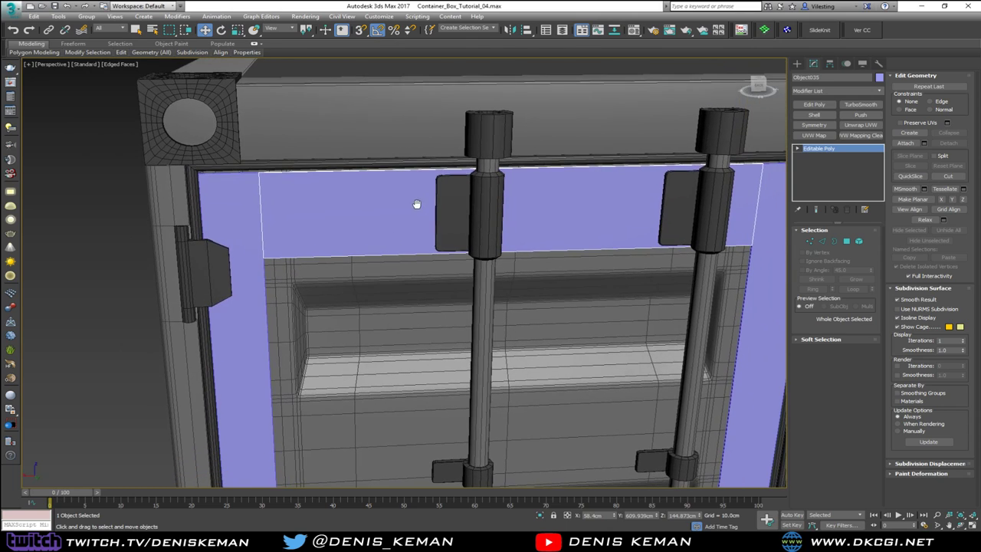
key("1")
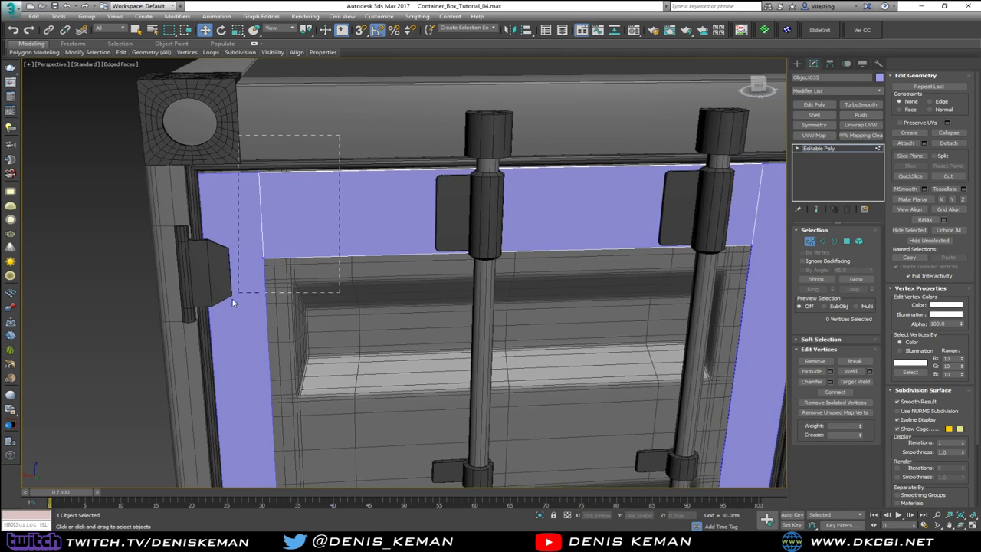
left_click_drag(233, 301, 231, 302)
key("z")
middle_click_drag(331, 234, 378, 249, "alt")
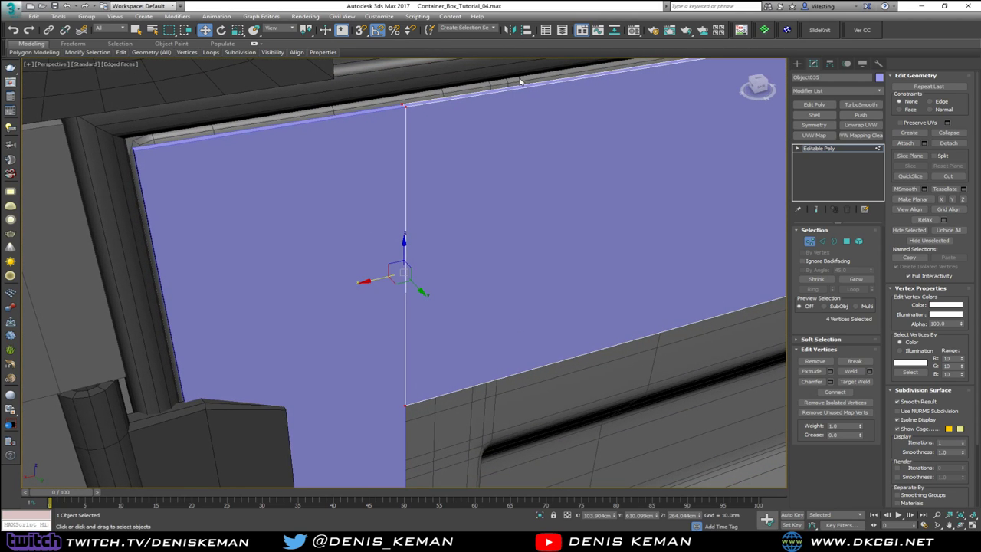
right_click(204, 29)
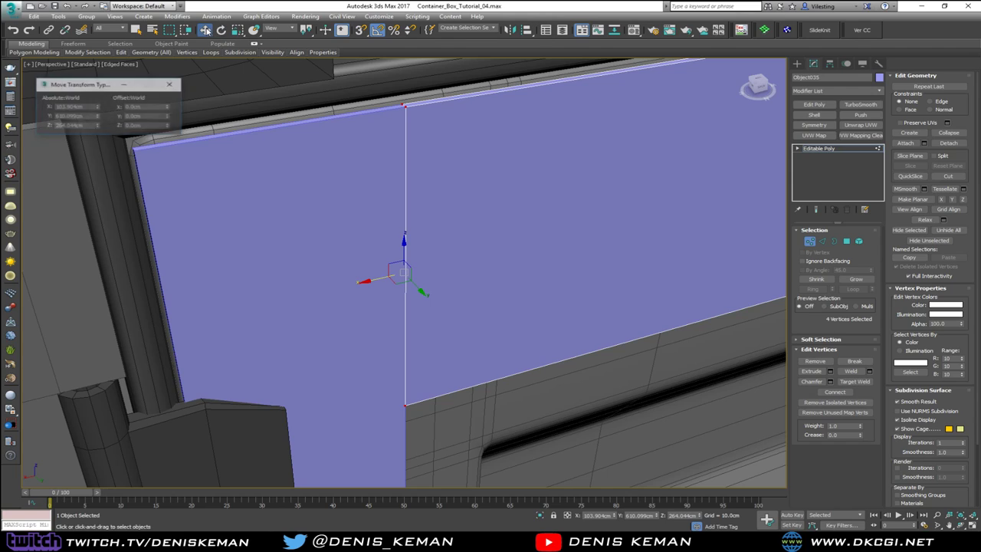
left_click(145, 106)
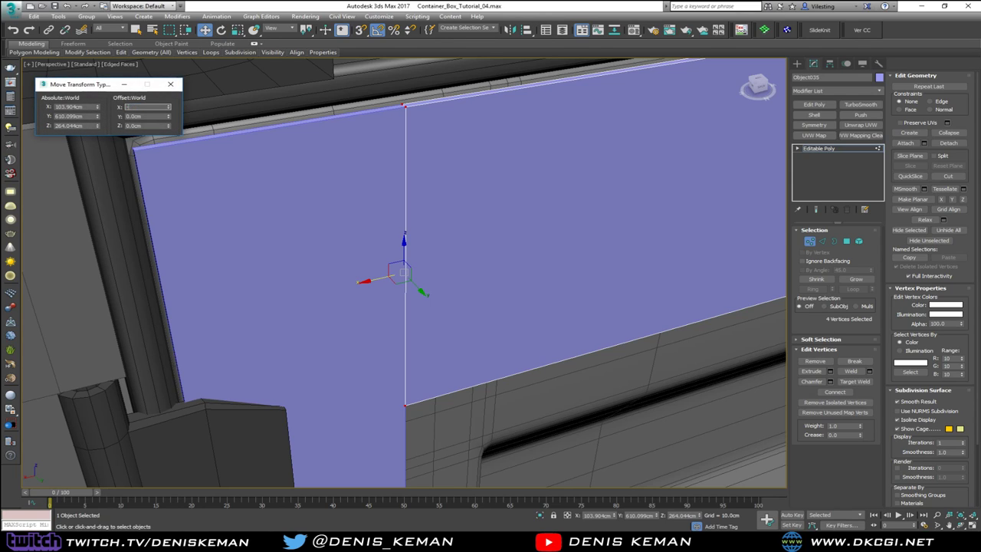
type("-1")
key("Return")
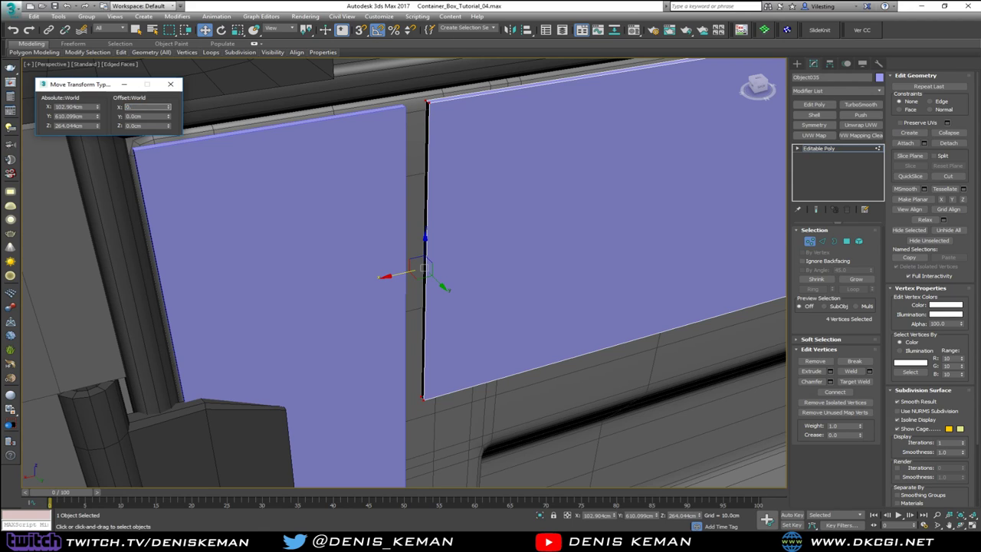
Shift the top bar's hinge-side end vertices to X 103.704 cm and cap the open border at that end
key("Return")
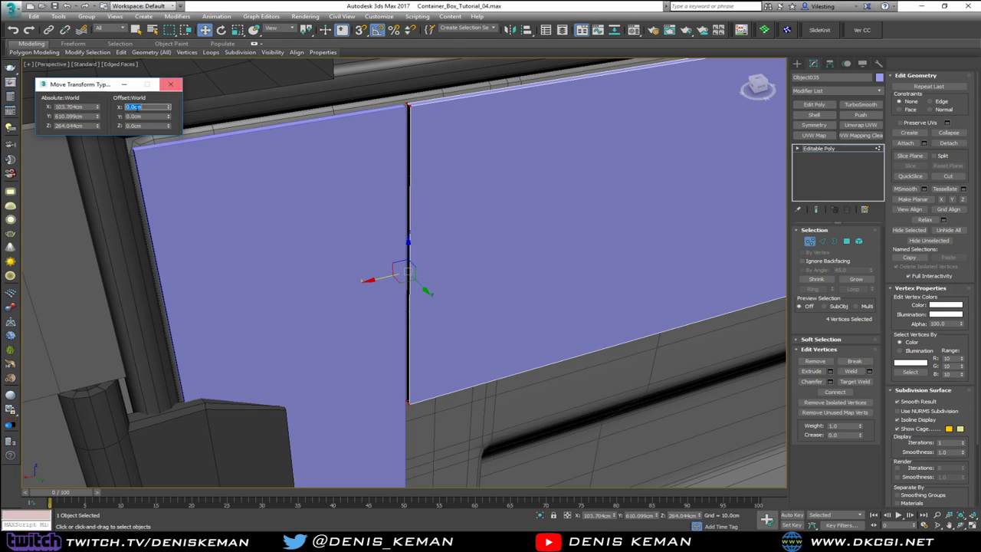
left_click(176, 88)
key("3")
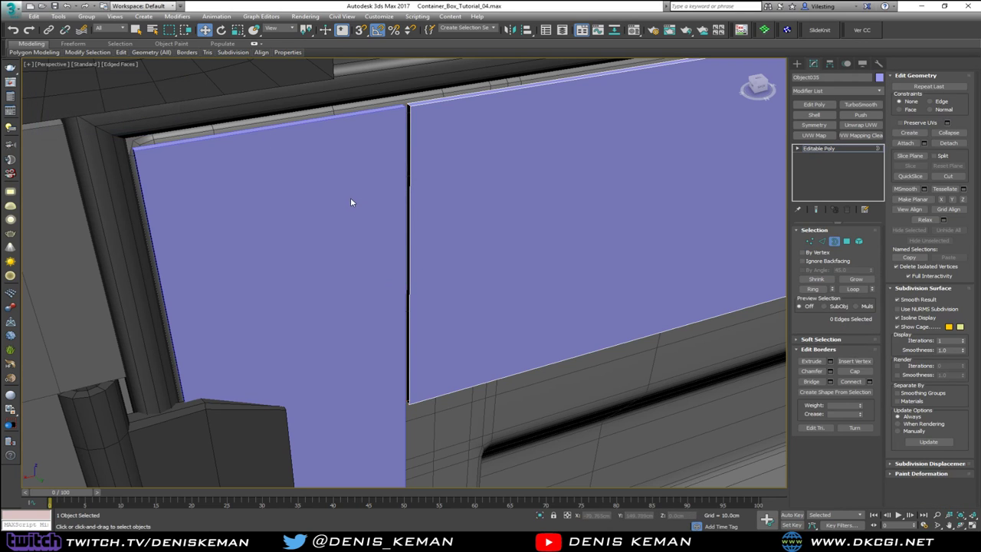
left_click(853, 373)
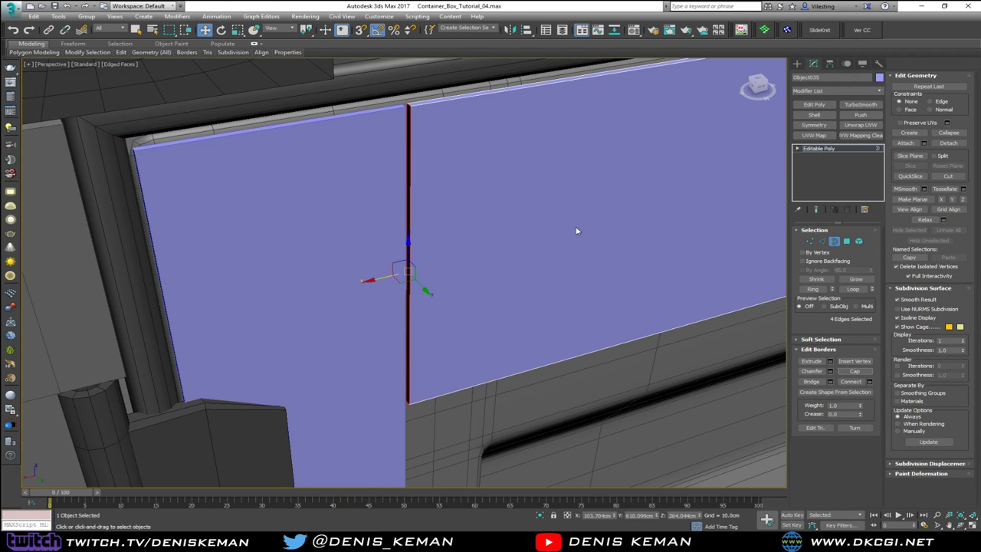
Move the four vertices at the top bar's other end by 0.2 cm in X and cap the open border there
scroll(576, 228, "down", 5)
middle_click_drag(521, 230, 154, 160)
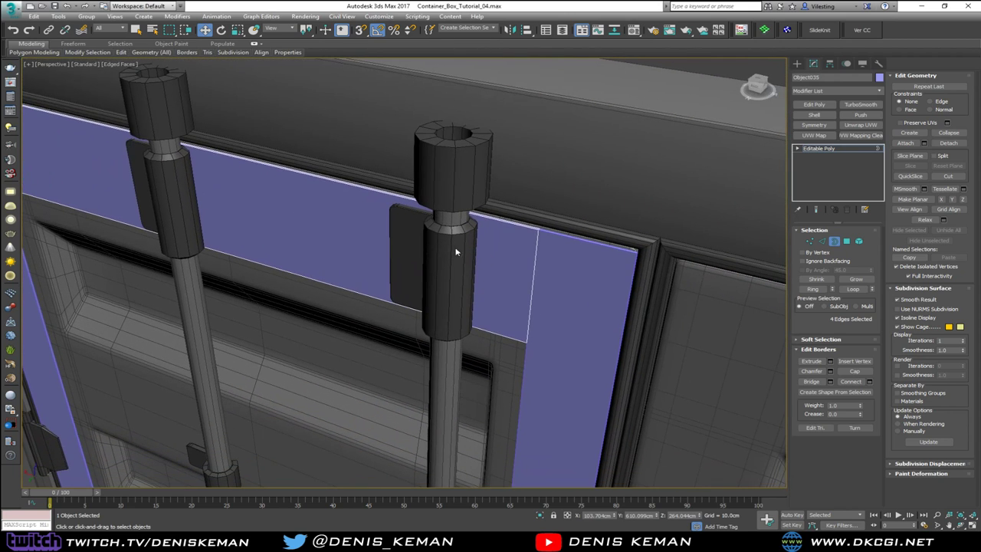
key("1")
left_click_drag(605, 206, 517, 355)
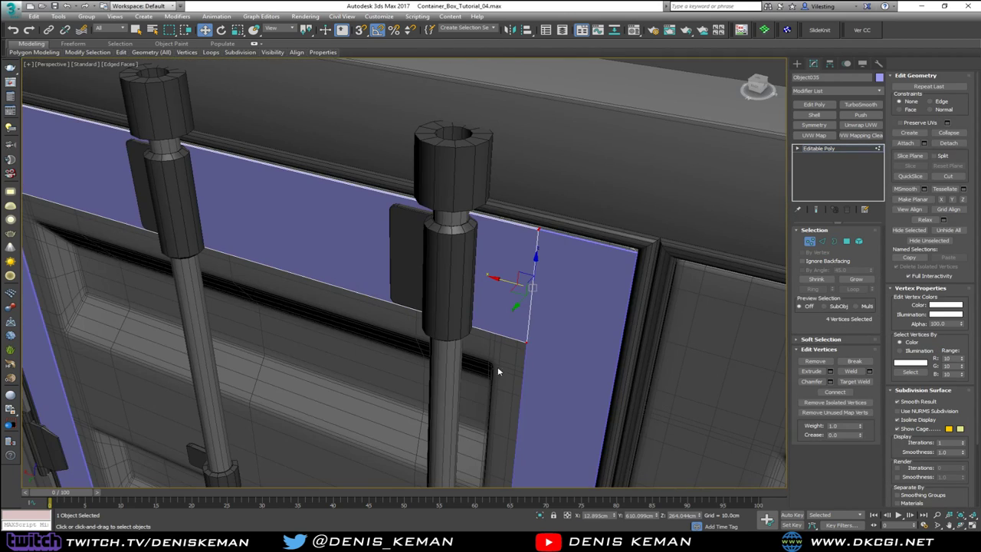
scroll(539, 288, "up", 5)
right_click(205, 29)
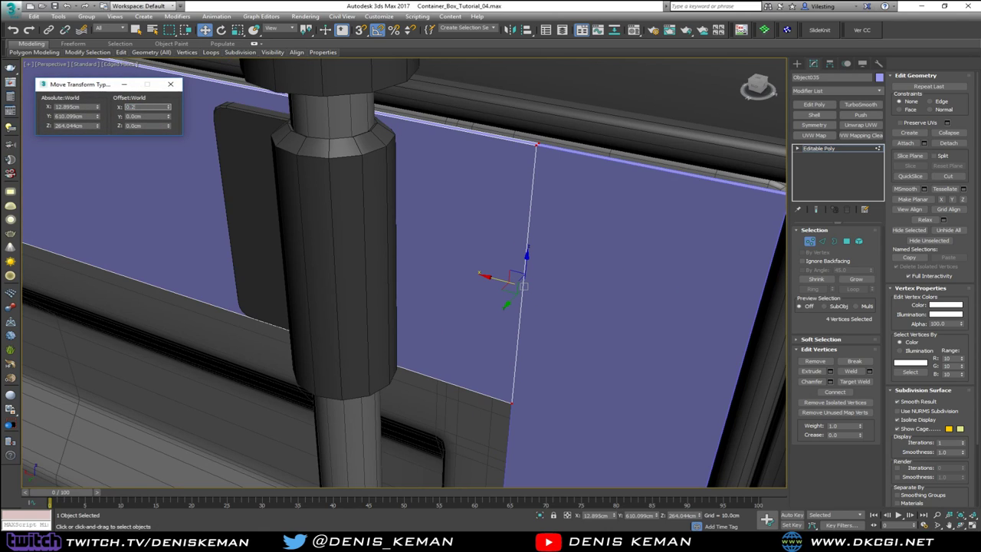
type("0.2")
key("Return")
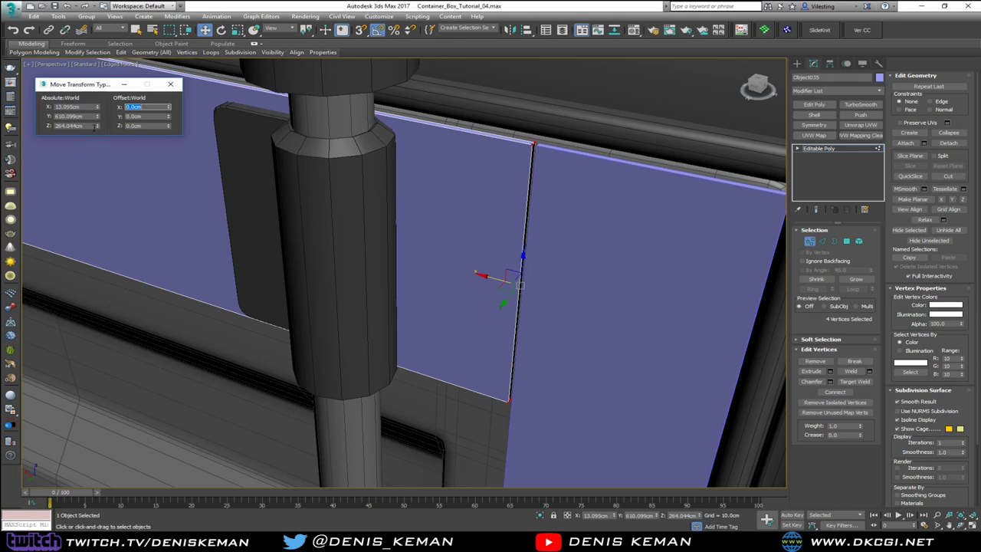
left_click(170, 84)
key("3")
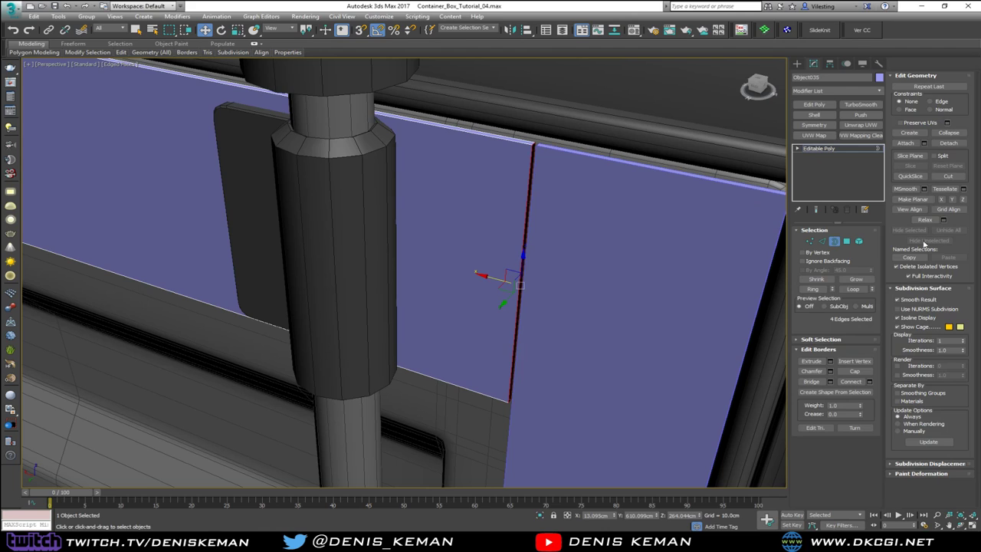
left_click(858, 372)
left_click(658, 276)
Move the four vertices at the bottom bar's hinge-side end by an offset of -0.2 cm in X
middle_click_drag(532, 263, 519, 220)
scroll(553, 191, "down", 5)
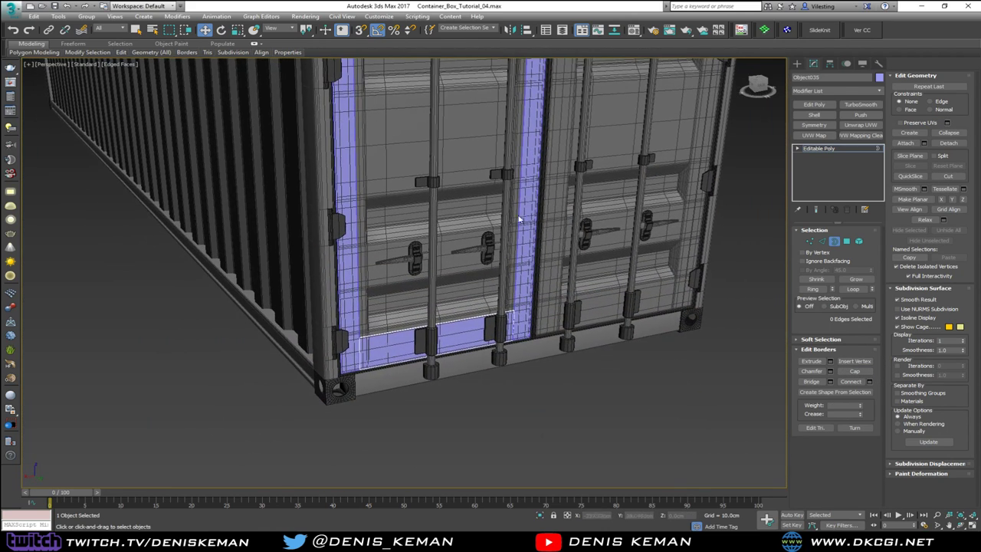
scroll(416, 342, "up", 5)
key("1")
key("F3")
mouse_move(252, 282)
left_mouse_down()
mouse_move(185, 454)
mouse_move(158, 478)
left_mouse_up()
key("F3")
right_click(204, 29)
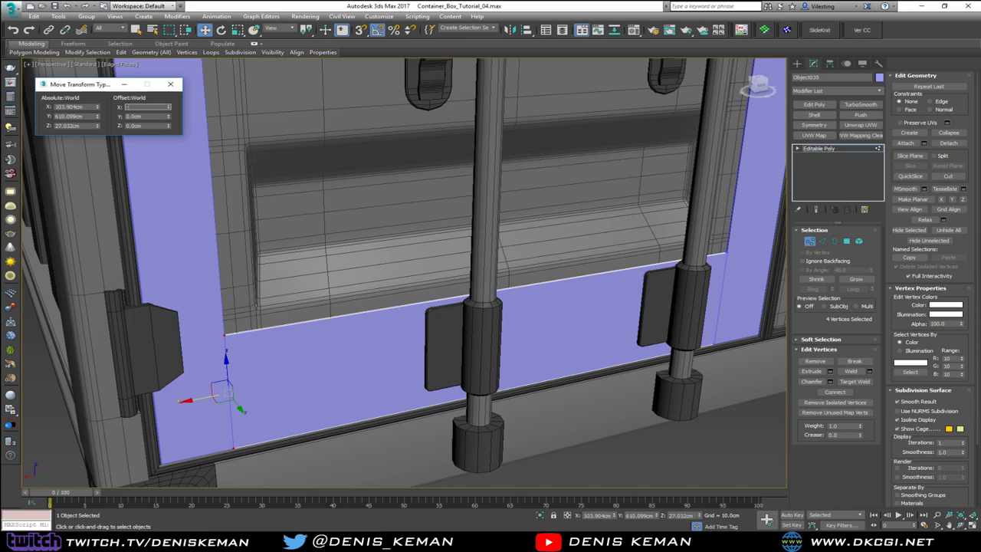
key("Return")
Move the four vertices at the bottom bar's door-gap end by an offset of 0.2 cm in X
left_click_drag(557, 219, 718, 357)
left_click(157, 112)
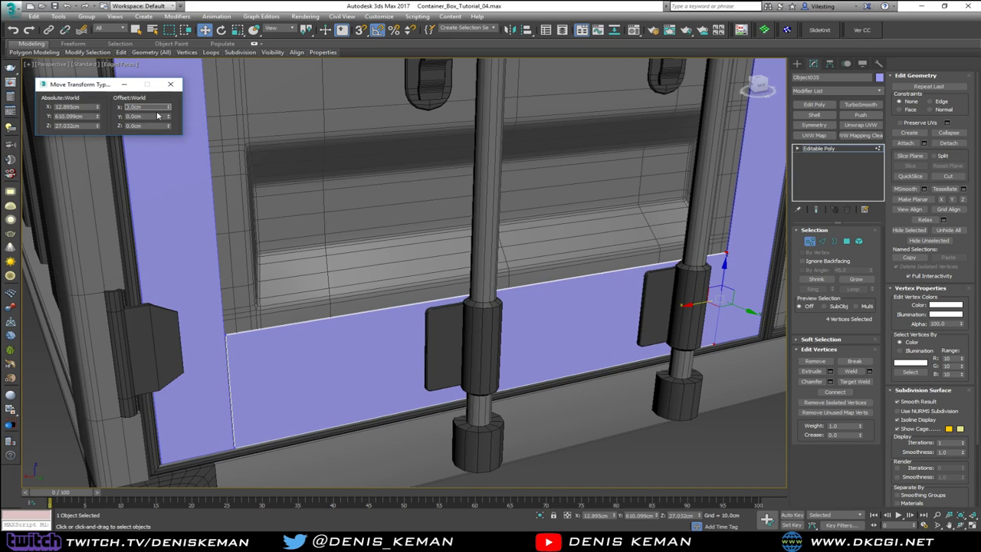
type("0.2")
key("Return")
Leave vertex editing, cap the open borders at both ends of the bottom bar, and close the move offset window
left_click(809, 241)
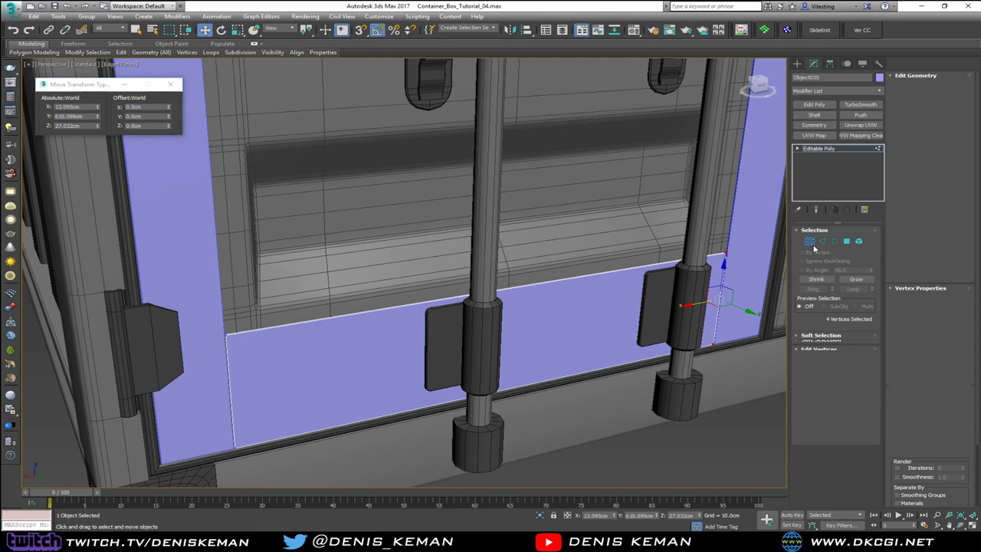
scroll(227, 363, "up", 5)
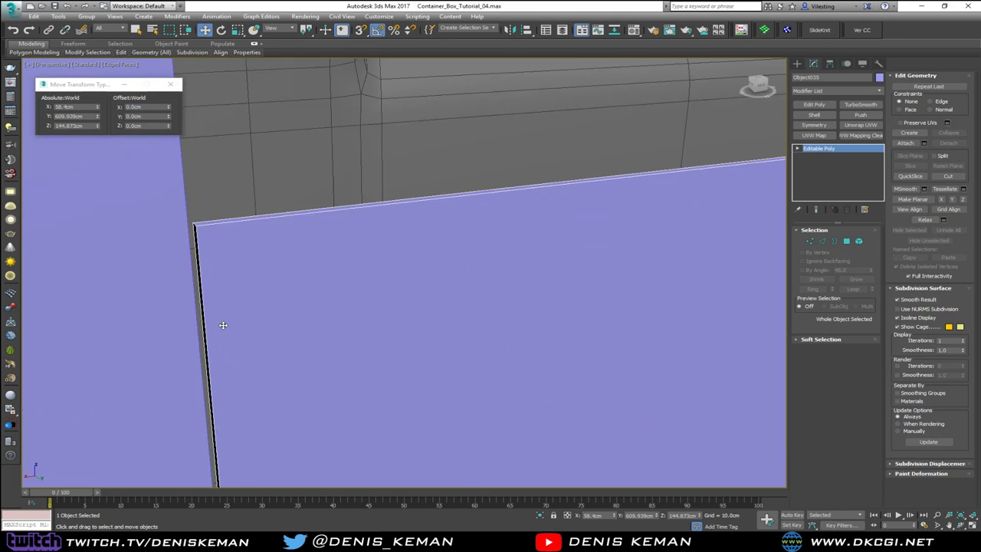
scroll(222, 327, "down", 5)
key("3")
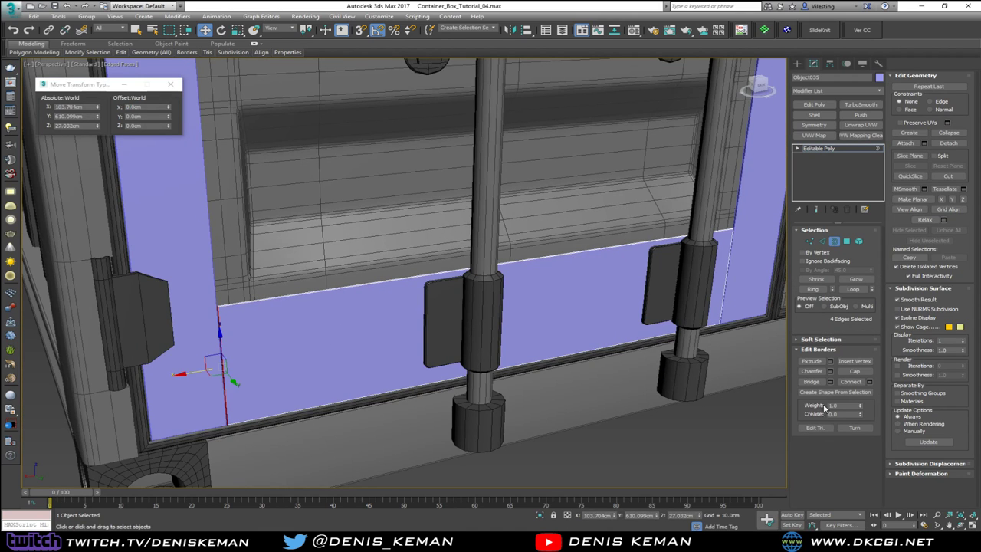
left_click(763, 305)
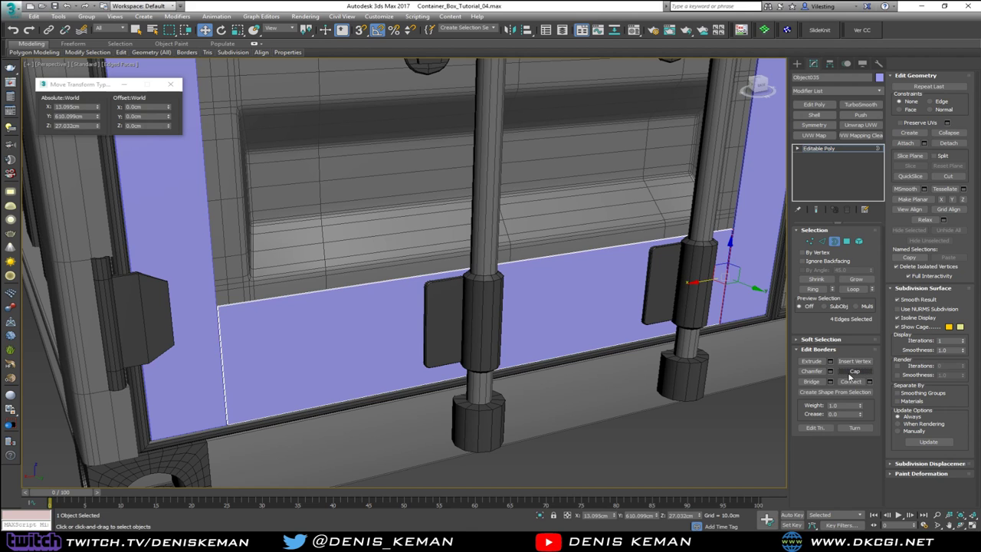
middle_click_drag(414, 264, 377, 322, "alt")
left_click(170, 84)
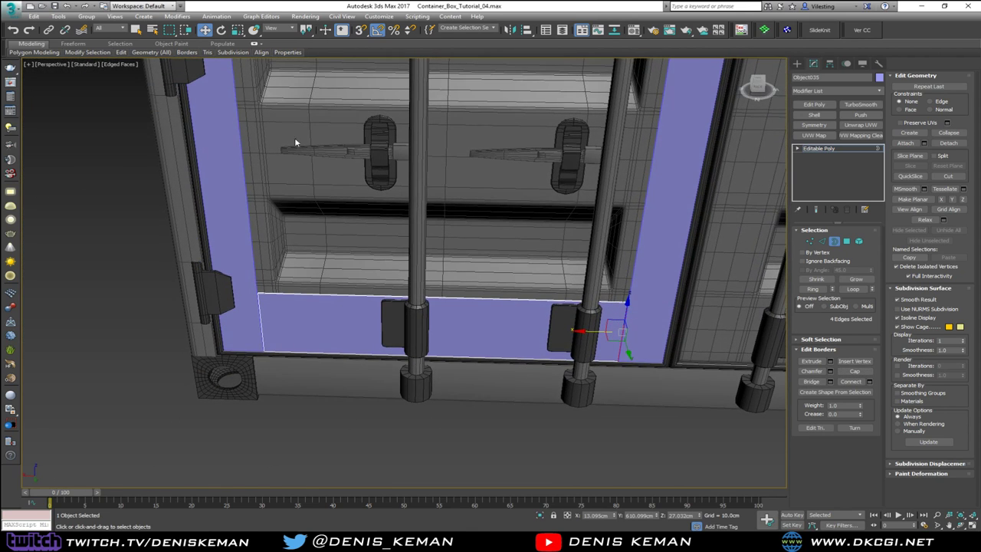
End border editing, deselect the bars, and inspect the gap between the bottom bar and side bar without edge display
middle_click_drag(294, 137, 274, 274)
scroll(274, 275, "down", 3)
scroll(274, 275, "down", 2)
left_click(833, 243)
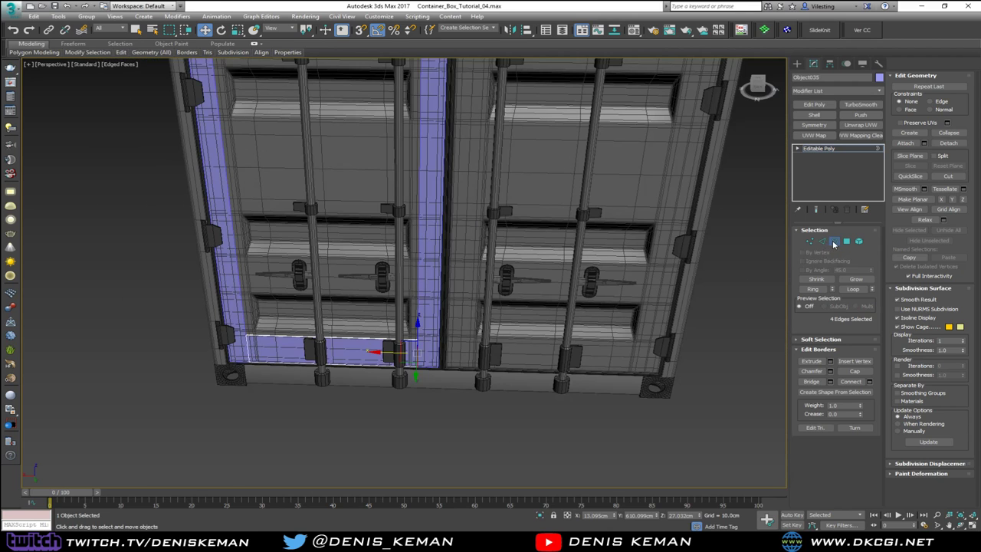
left_click(611, 442)
scroll(420, 334, "up", 8)
key("F4")
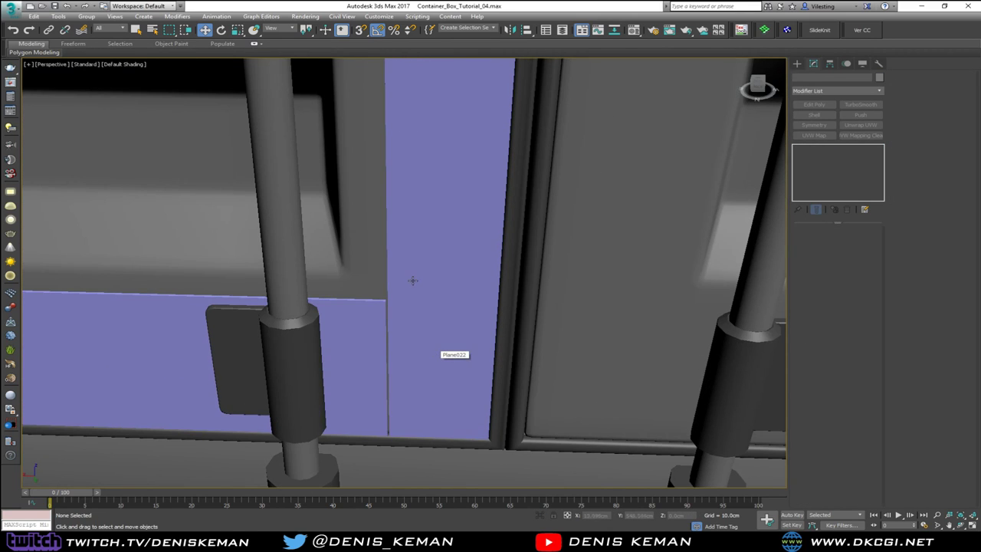
scroll(412, 281, "down", 10)
Select the side bars, show edges again, and add a Chamfer modifier with an amount of 0.1 cm
left_click(442, 277)
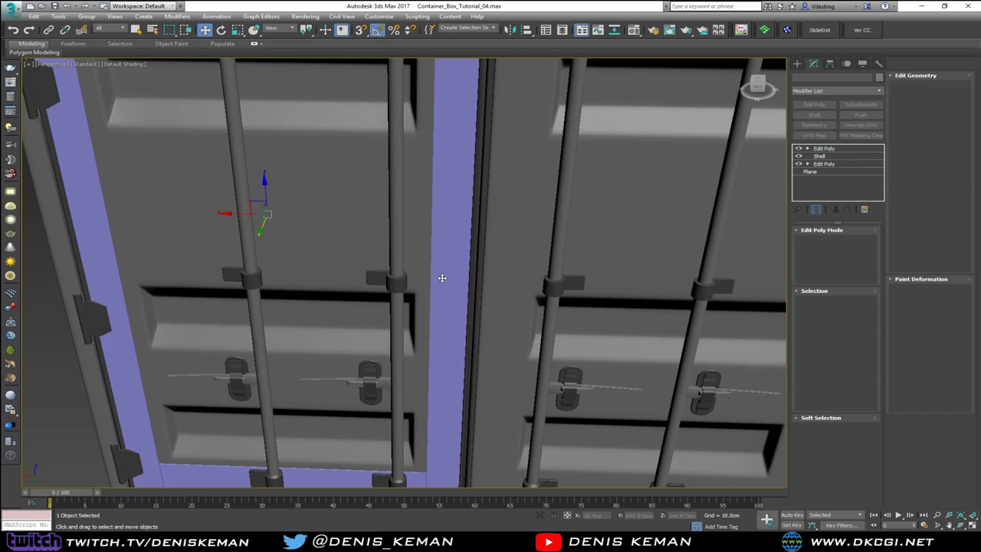
key("F4")
mouse_move(418, 190)
middle_mouse_down("alt")
mouse_move(449, 206)
mouse_move(518, 201)
middle_mouse_up("alt")
mouse_move(360, 181)
middle_mouse_down()
mouse_move(522, 348)
mouse_move(571, 376)
middle_mouse_up()
scroll(339, 193, "up", 5)
middle_click_drag(339, 182, 308, 243)
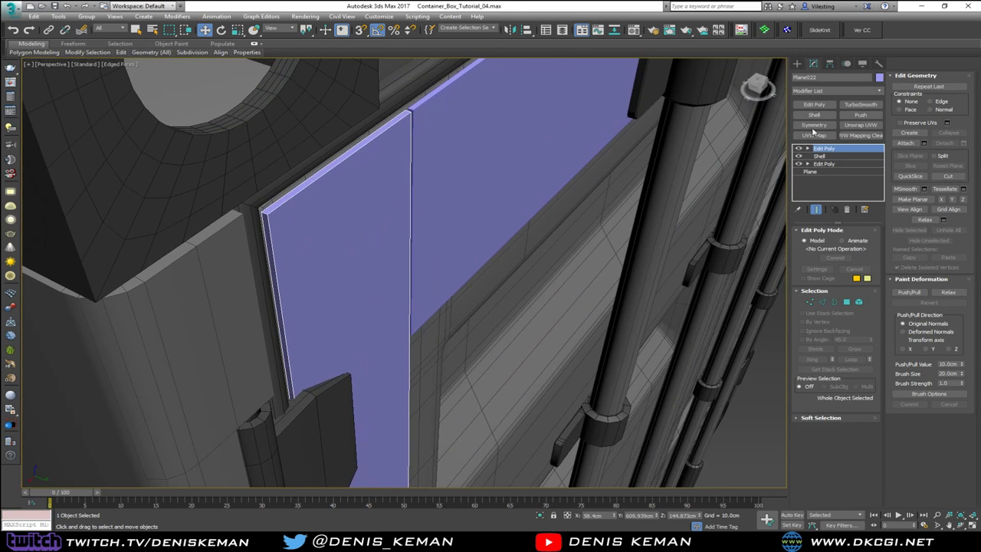
left_click(815, 91)
scroll(819, 122, "down", 3)
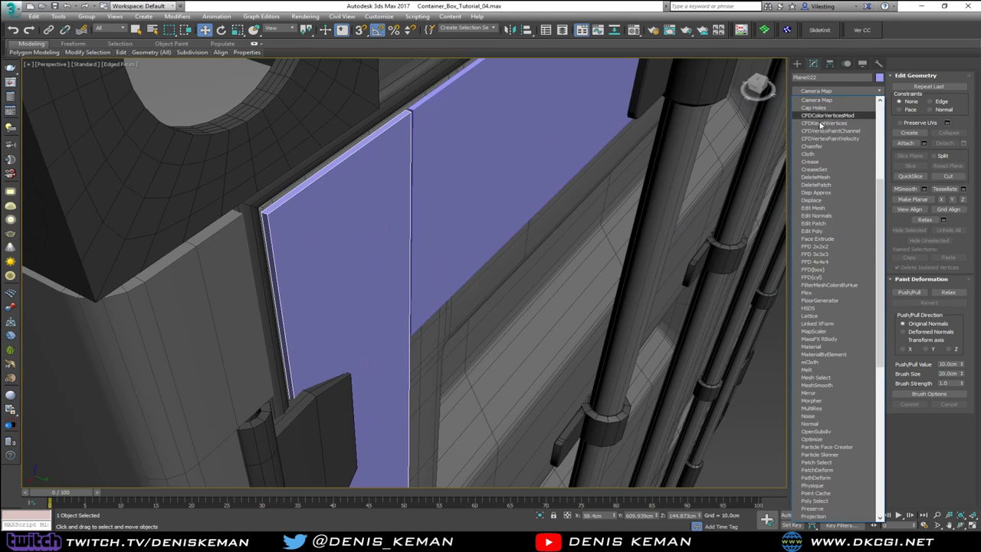
left_click(818, 147)
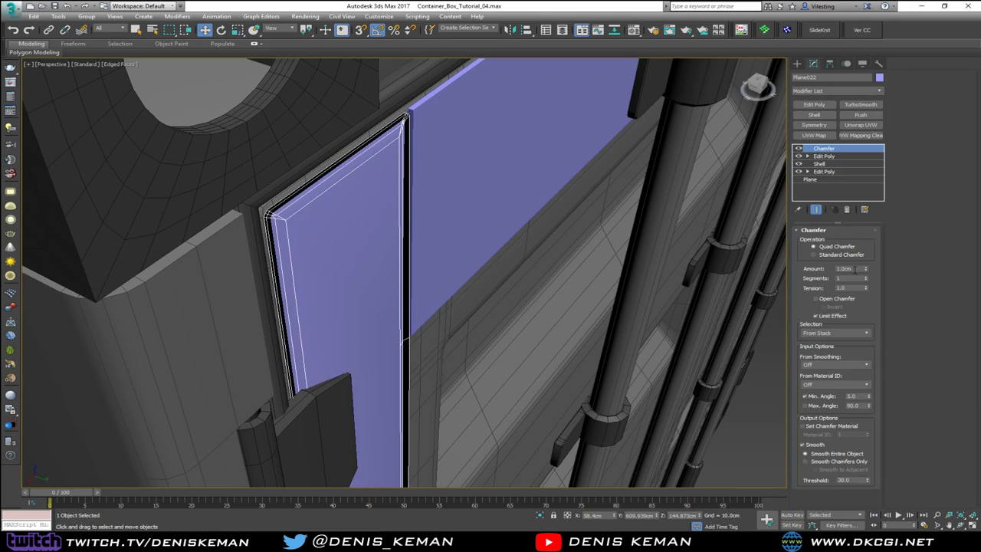
type("0.1")
key("Return")
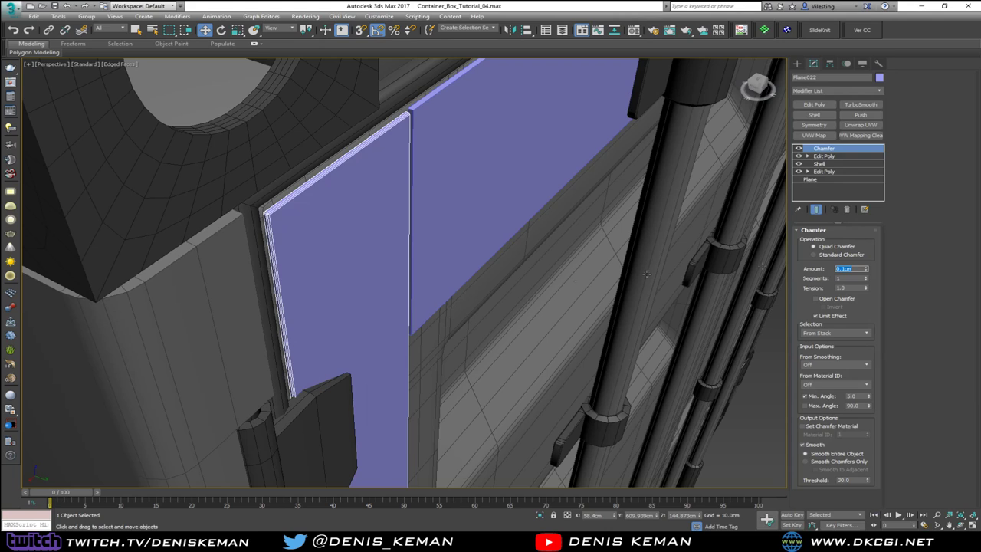
Set the side bars' chamfer tension to 0.5 and its amount to 0.05 cm
scroll(268, 218, "up", 5)
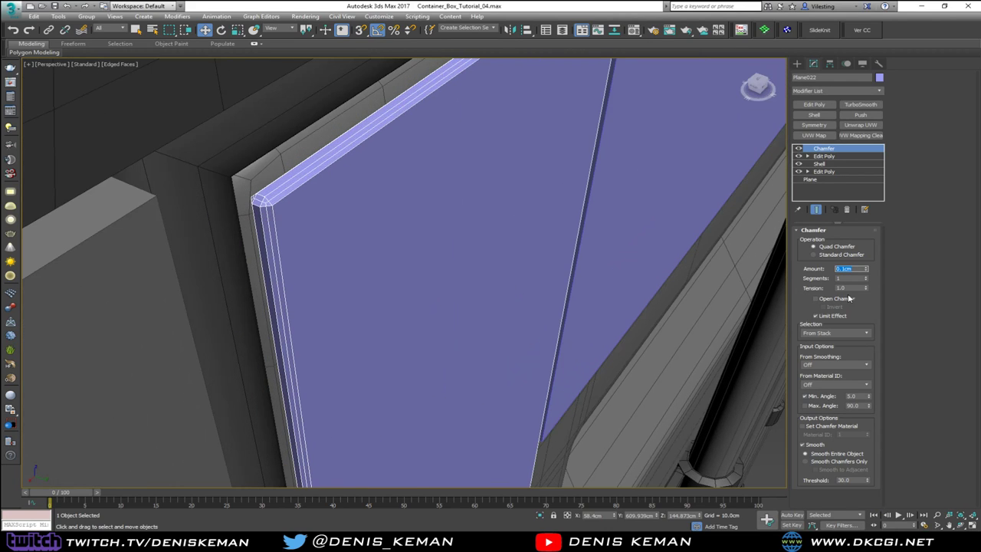
double_click(849, 288)
key("Return")
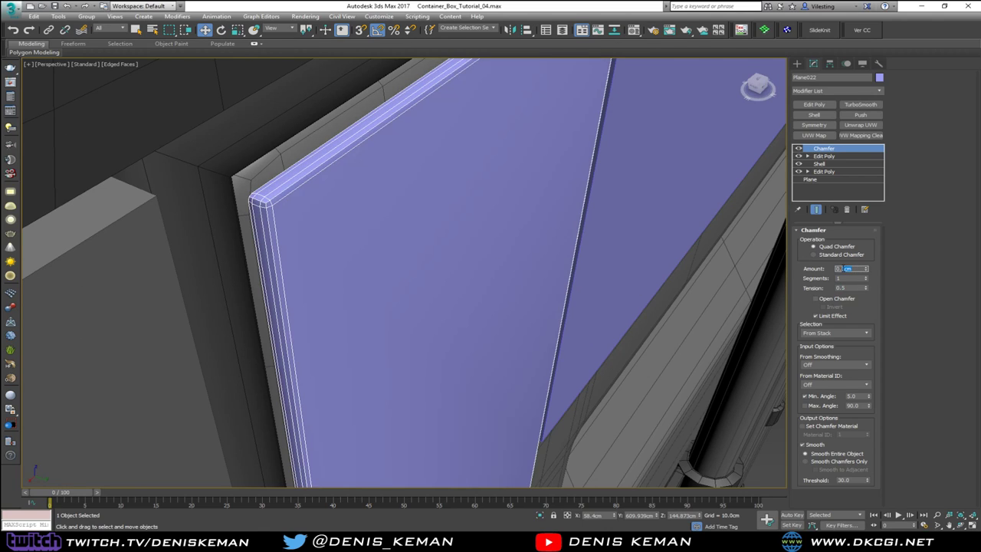
key("Return")
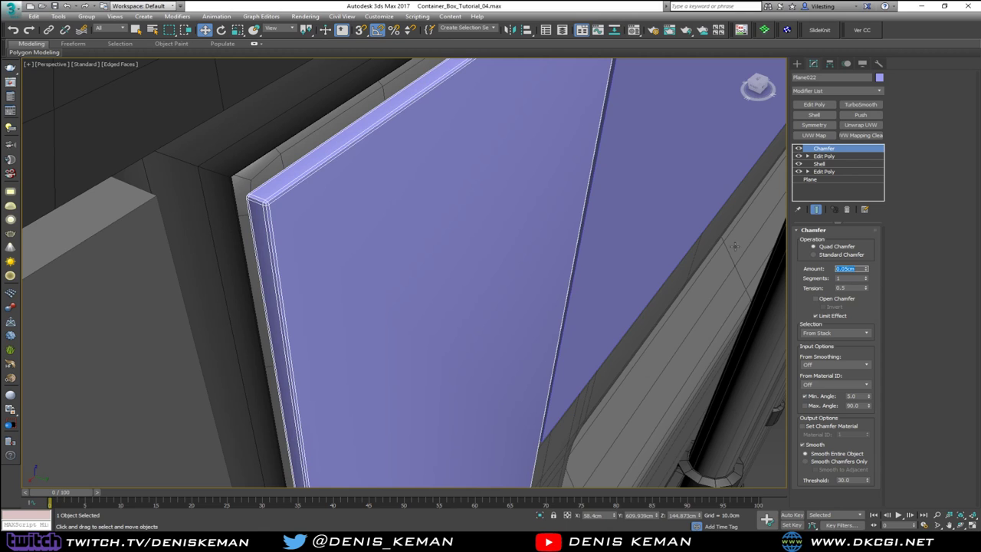
middle_click_drag(733, 246, 647, 218, "alt")
Copy the side bars' Chamfer modifier and paste it as an instance onto the top and bottom bars
right_click(849, 152)
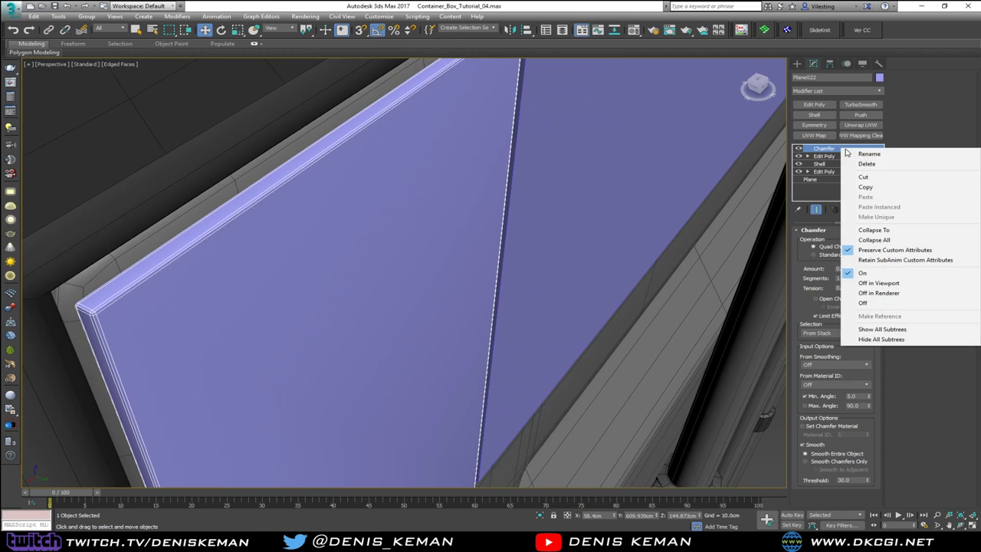
left_click(858, 239)
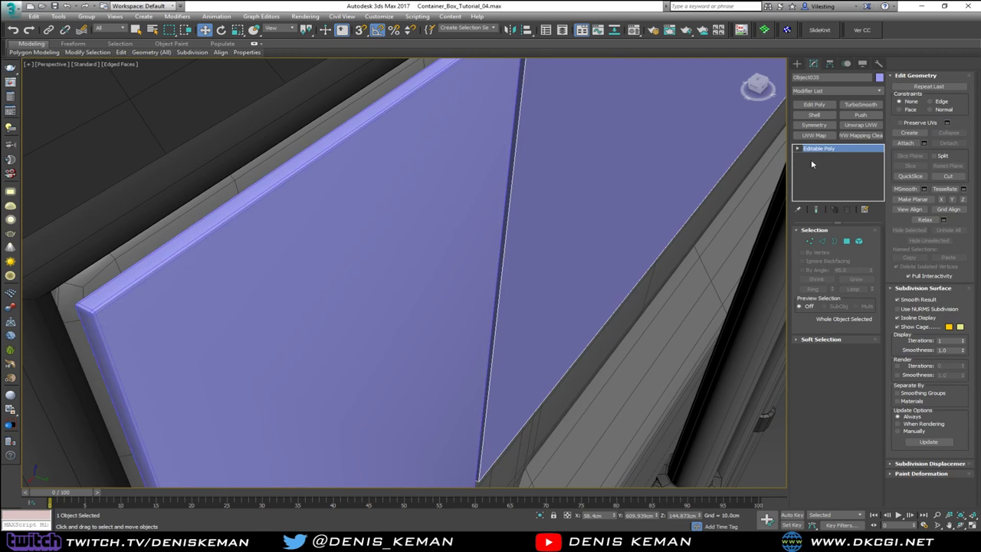
right_click(813, 148)
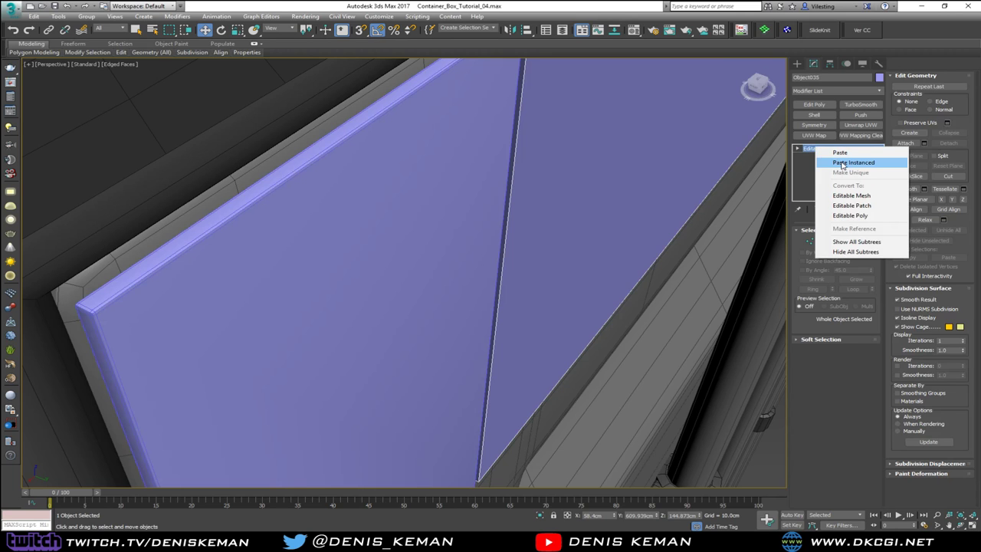
left_click(839, 164)
scroll(431, 169, "down", 6)
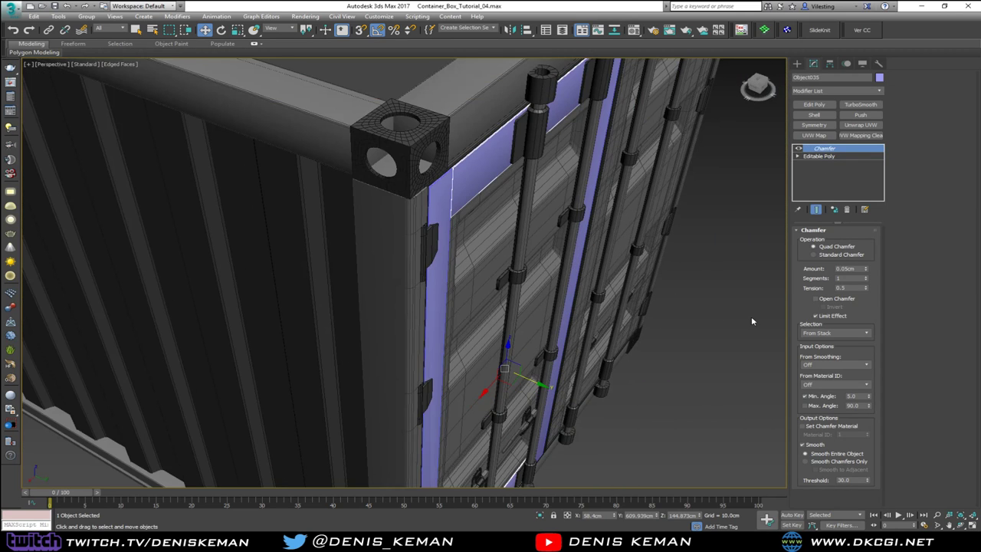
Hide the edge display and assign the dark grey custom object color to the top and bottom bars
left_click(752, 321)
key("F4")
middle_click_drag(752, 320, 497, 357)
scroll(499, 217, "down", 3)
middle_click_drag(518, 147, 501, 219)
left_click(501, 219)
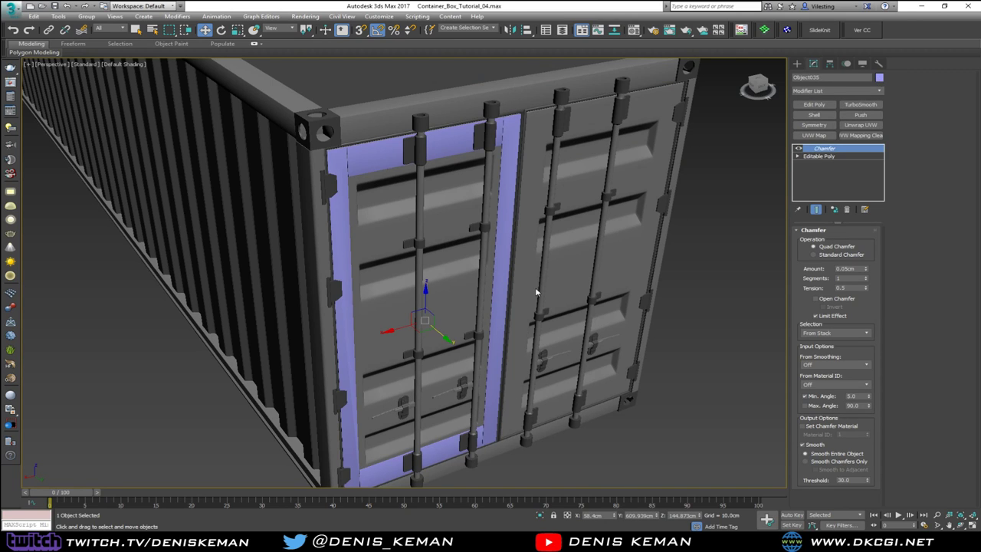
left_click(878, 77)
left_click(410, 291)
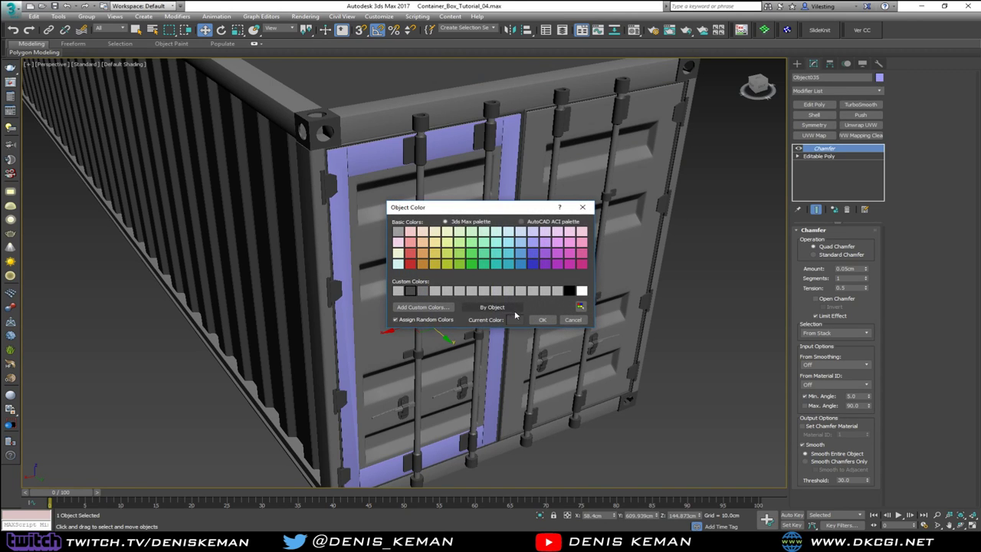
left_click(542, 319)
Show edges again, isolate the door's two side bars, and go to the upper Edit Poly modifier in their stack
middle_click_drag(396, 366, 410, 327, "alt")
scroll(355, 269, "up", 2)
key("F4")
left_click(366, 265)
key("alt+q")
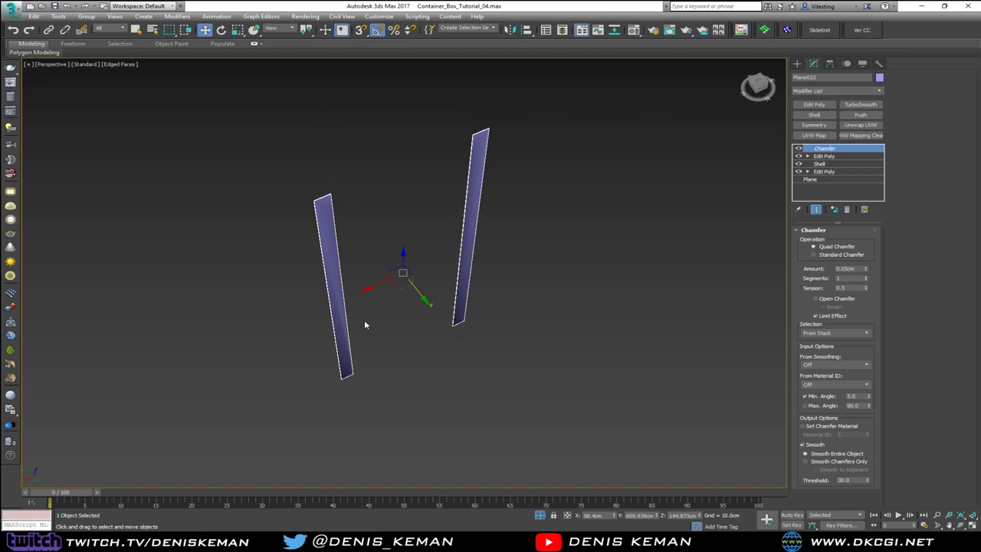
scroll(363, 321, "up", 4)
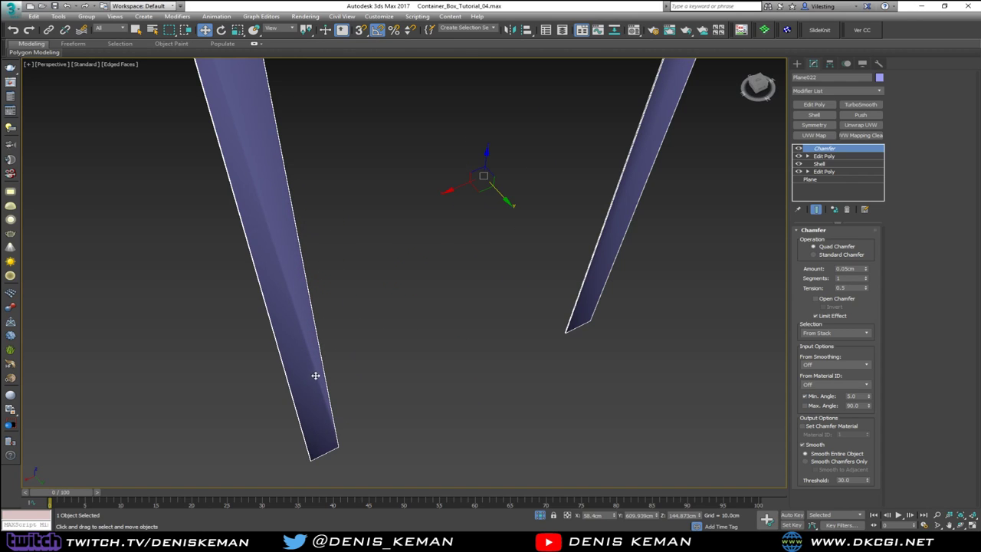
left_click(824, 156)
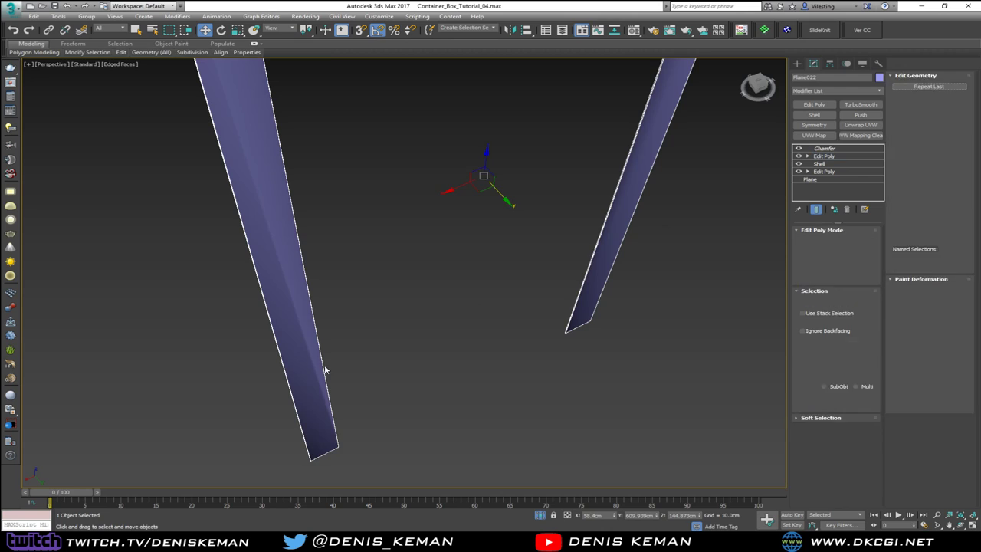
Select the stray vertices near the lower ends of both side bars' inner edges
key("1")
middle_click_drag(341, 408, 460, 345, "alt")
left_click_drag(593, 361, 664, 392)
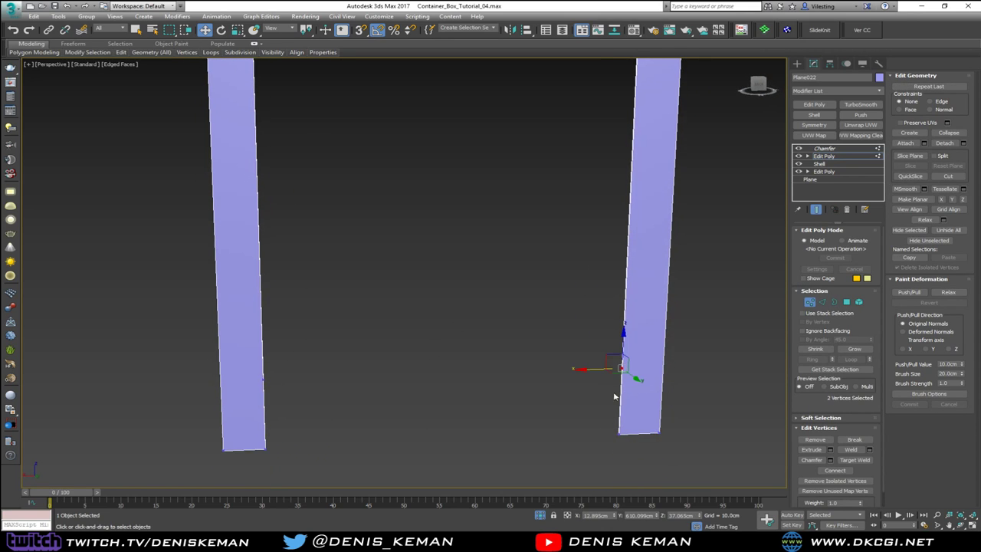
left_click_drag(293, 375, 249, 397, "ctrl")
middle_click_drag(282, 396, 264, 329, "alt")
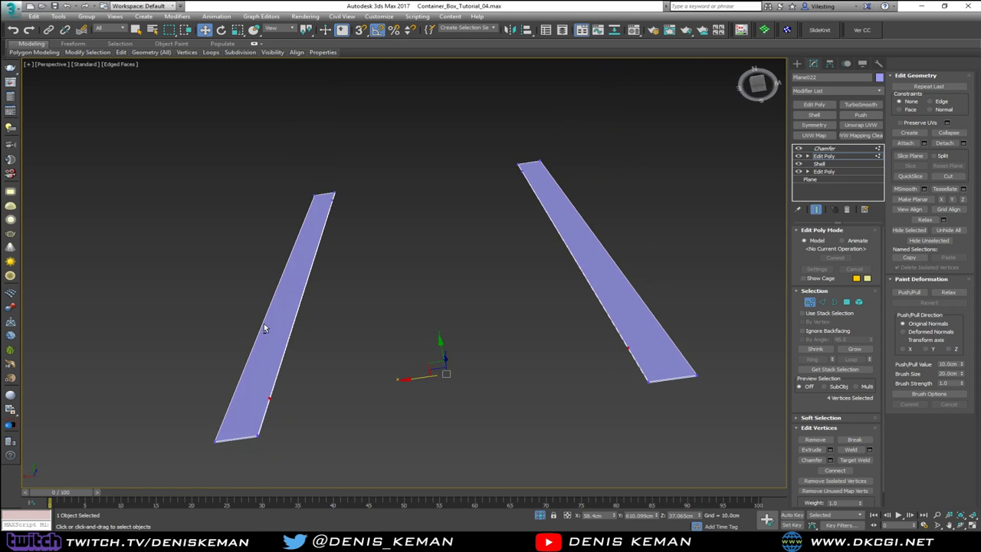
left_click(264, 329)
key("ctrl+z")
Remove the extra edge crossing the narrow inner side of the left side bar
scroll(271, 403, "up", 5)
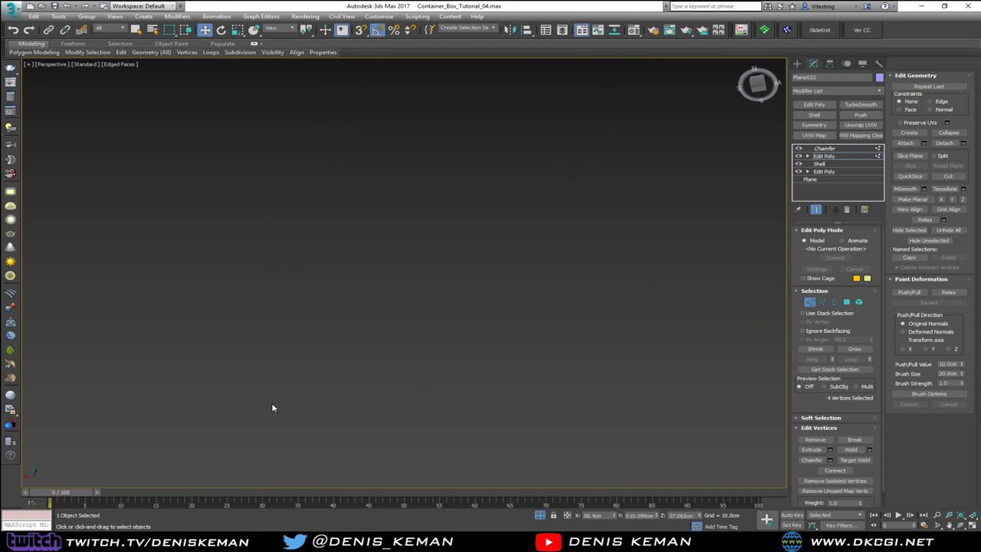
scroll(271, 403, "down", 1)
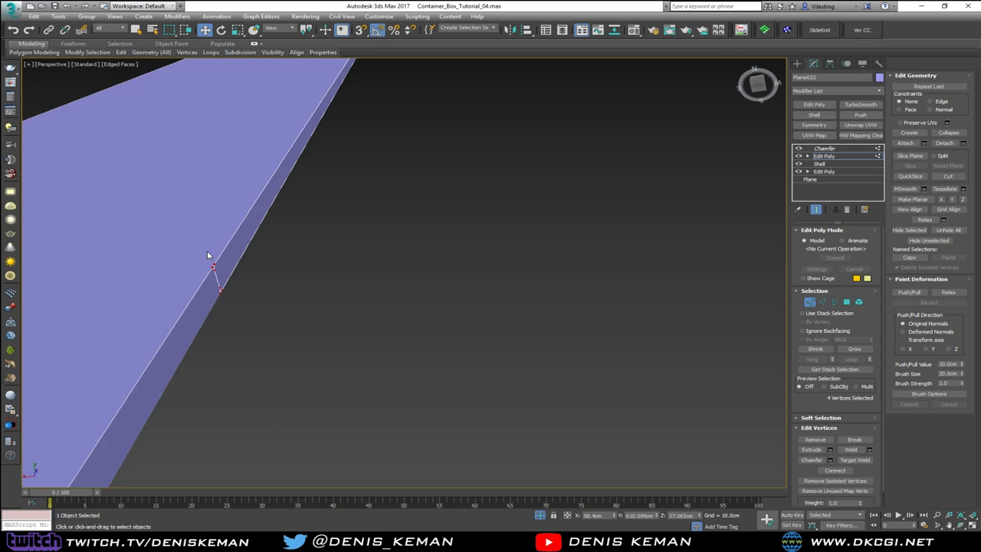
middle_click_drag(239, 298, 199, 377, "alt")
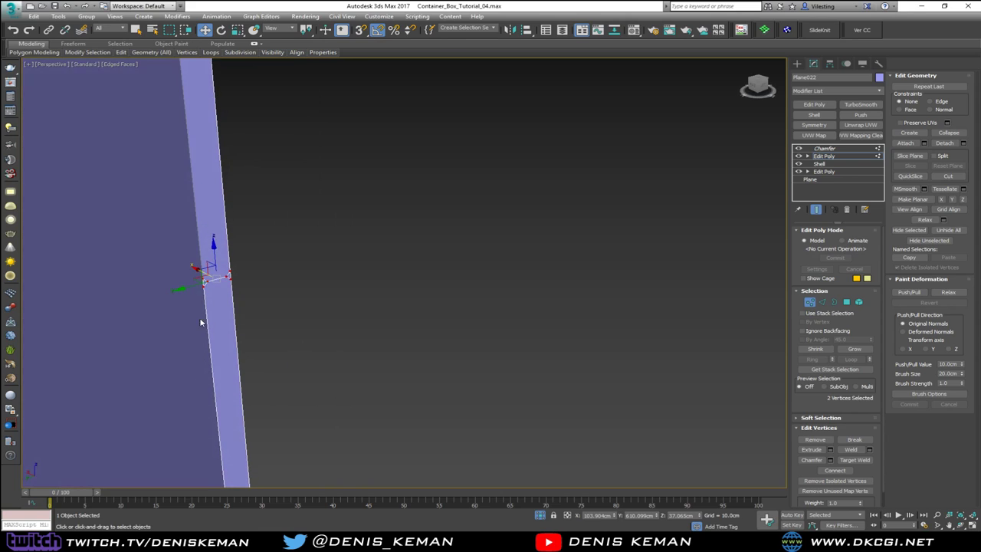
scroll(207, 282, "up", 4)
key("2")
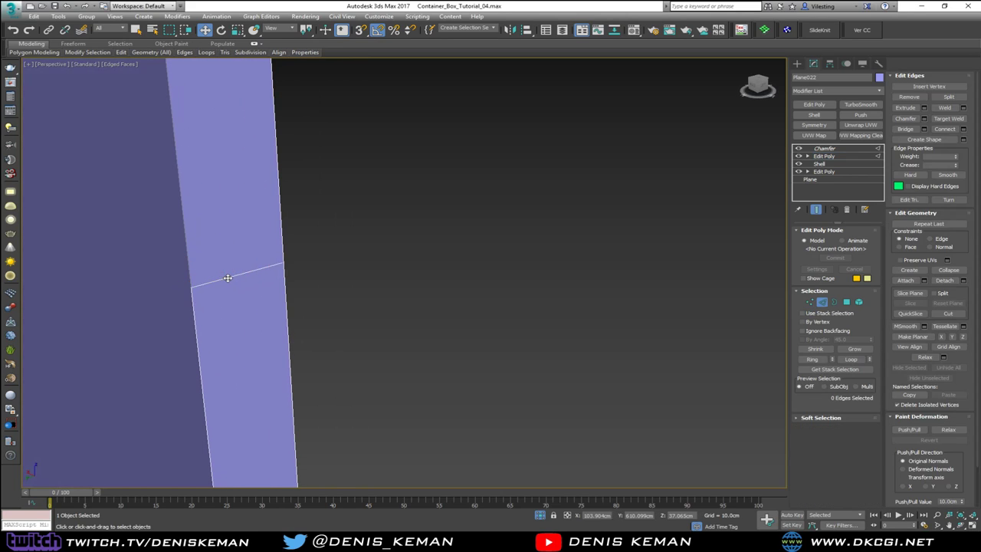
left_click(227, 278)
key("Delete")
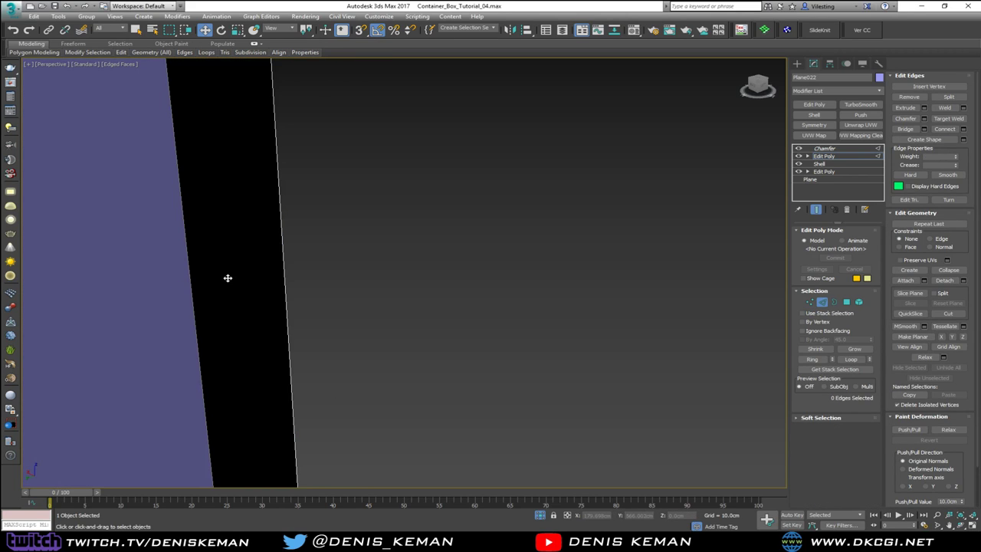
Inspect the left side bar's narrow inner face with and without the end result of the modifier stack
scroll(227, 278, "down", 8)
scroll(227, 278, "up", 3)
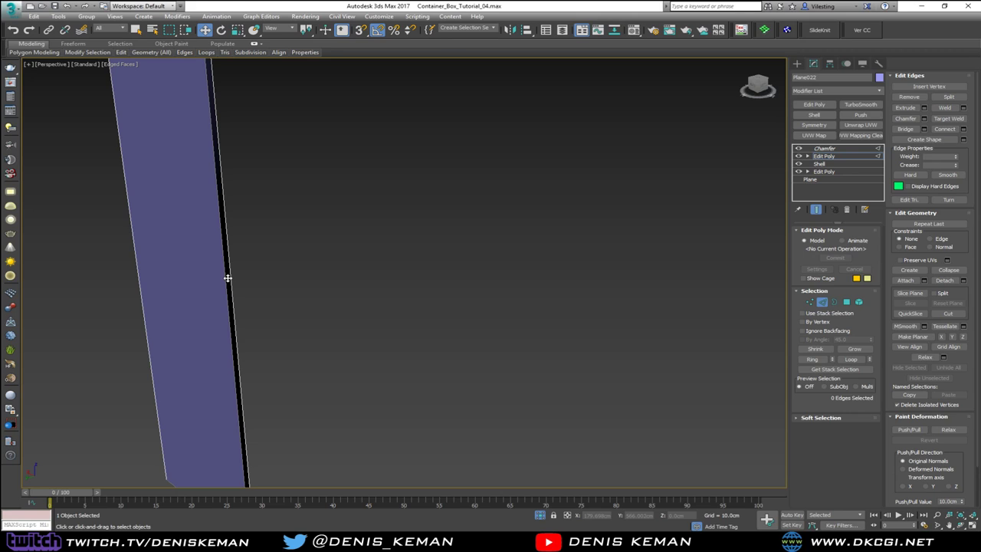
key("2")
scroll(229, 294, "up", 3)
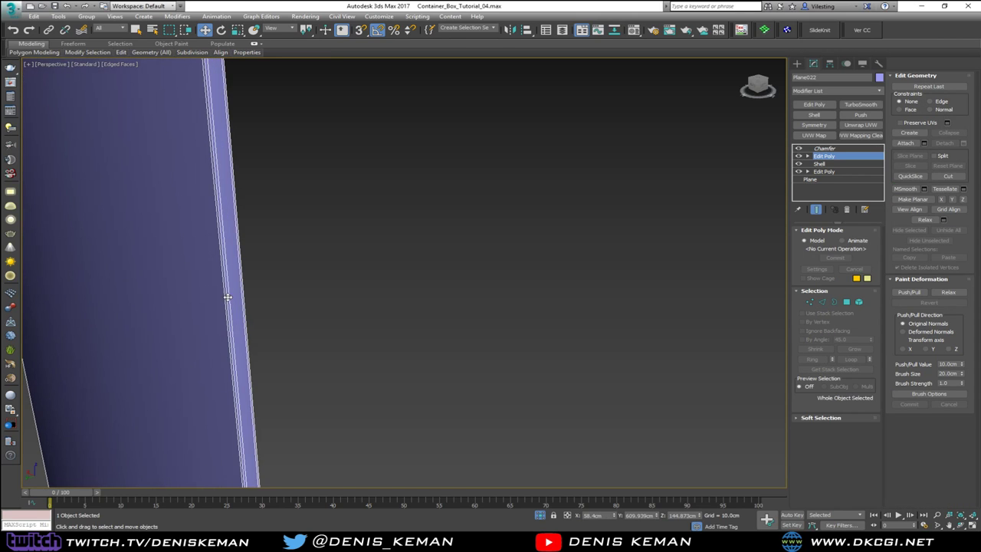
scroll(249, 313, "down", 2)
middle_click_drag(385, 348, 350, 339)
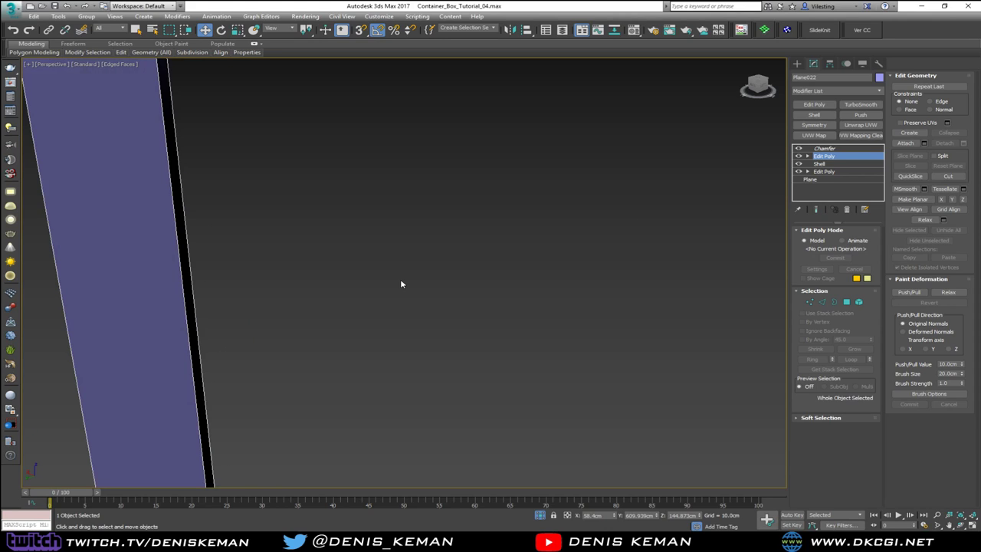
scroll(320, 228, "down", 2)
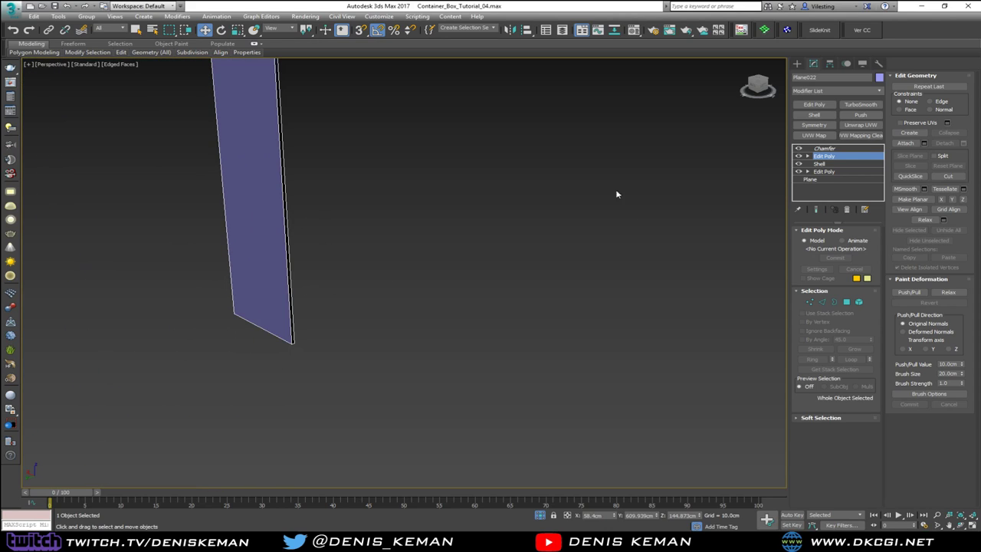
Check the left side bar for open borders and examine its long edge and inner side from several angles
key("3")
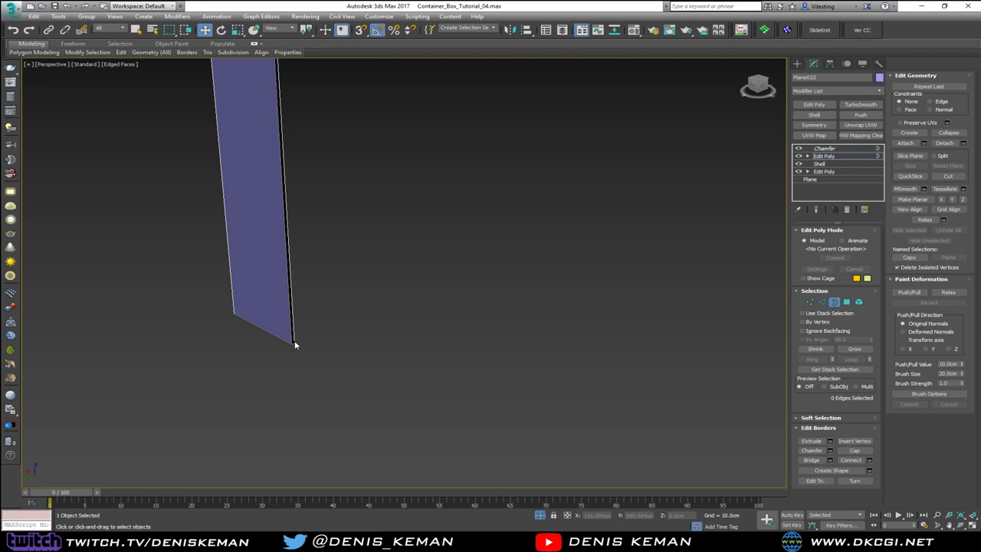
key("2")
left_click(294, 341)
middle_click_drag(293, 340, 271, 268, "alt")
key("z")
scroll(416, 357, "up", 4)
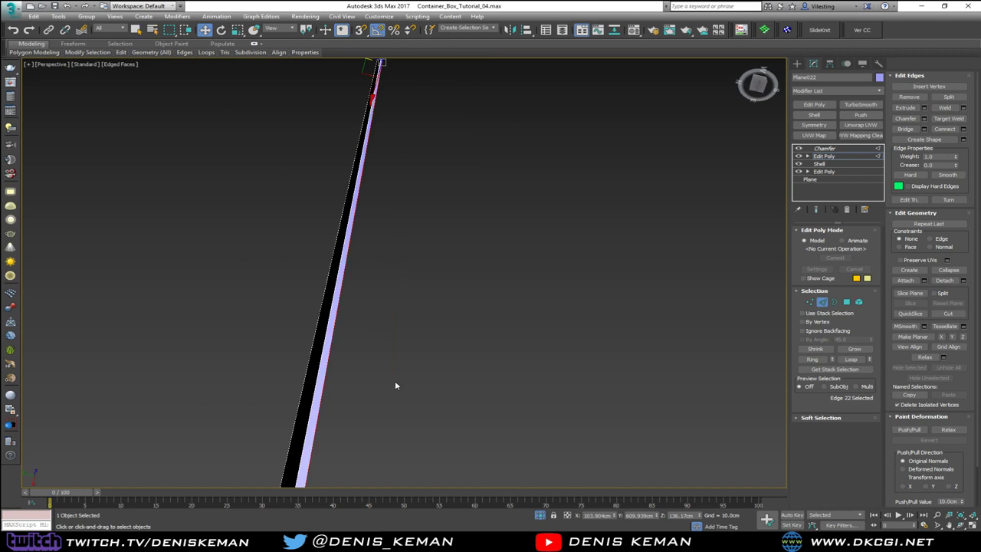
middle_click_drag(371, 410, 407, 380)
scroll(403, 334, "down", 5)
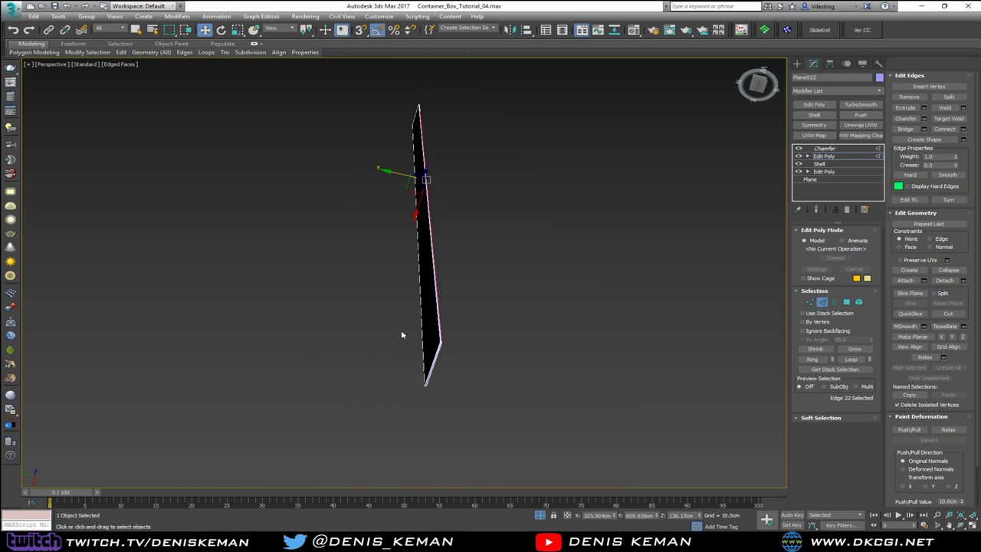
middle_click_drag(422, 246, 555, 327, "alt")
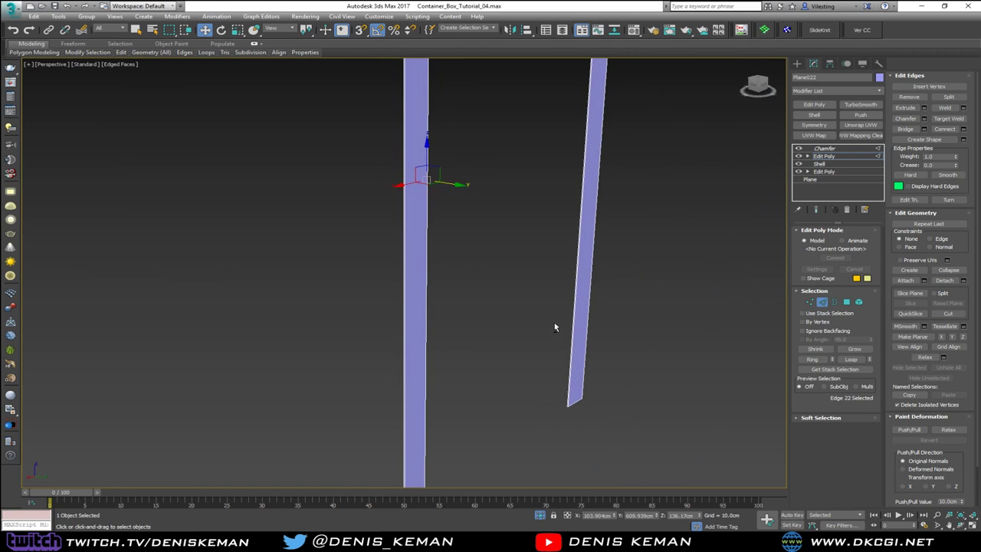
Remove the extra edge crossing the narrow inner side of the other side bar
key("1")
left_click_drag(571, 369, 582, 376)
key("z")
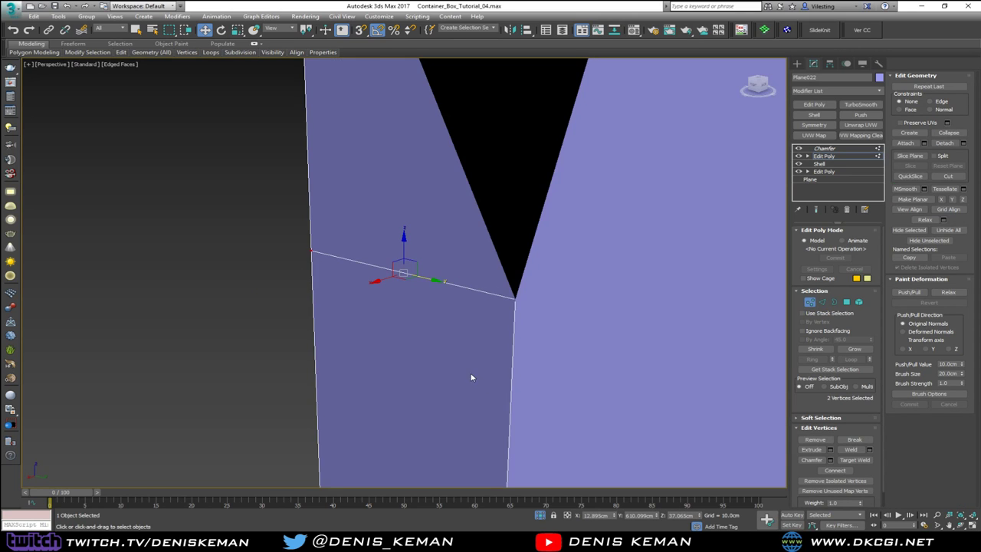
middle_click_drag(471, 374, 477, 324, "alt")
key("2")
left_click(449, 286)
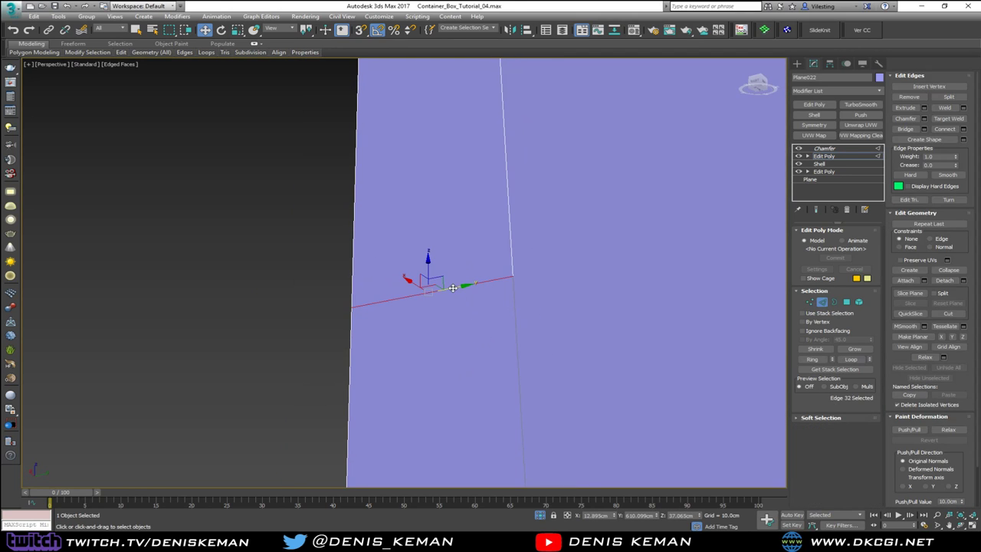
key("BackSpace")
scroll(452, 287, "down", 8)
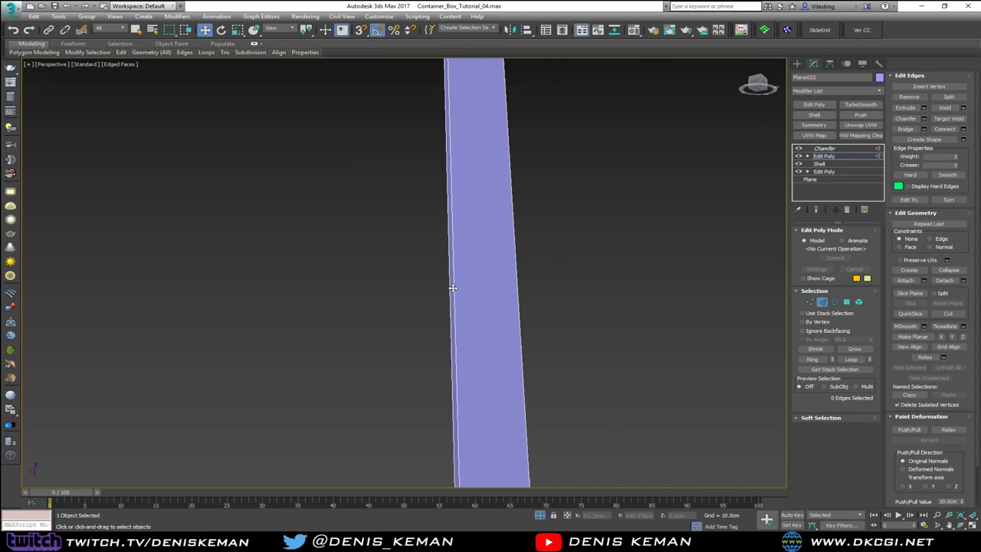
Return to the side bars' Chamfer modifier, deselect them, and end isolation to bring back the whole container
key("2")
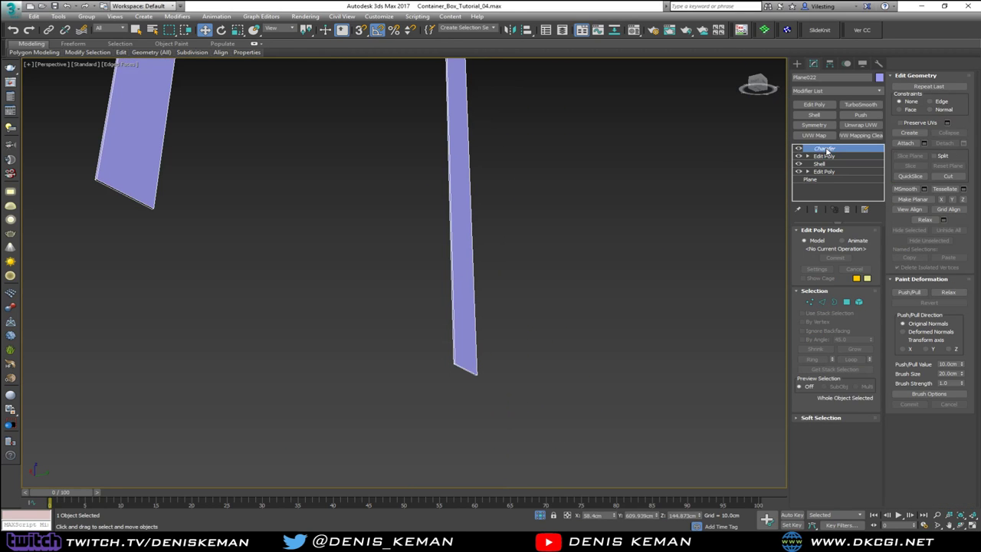
left_click(495, 230)
middle_click_drag(495, 229, 394, 254, "alt")
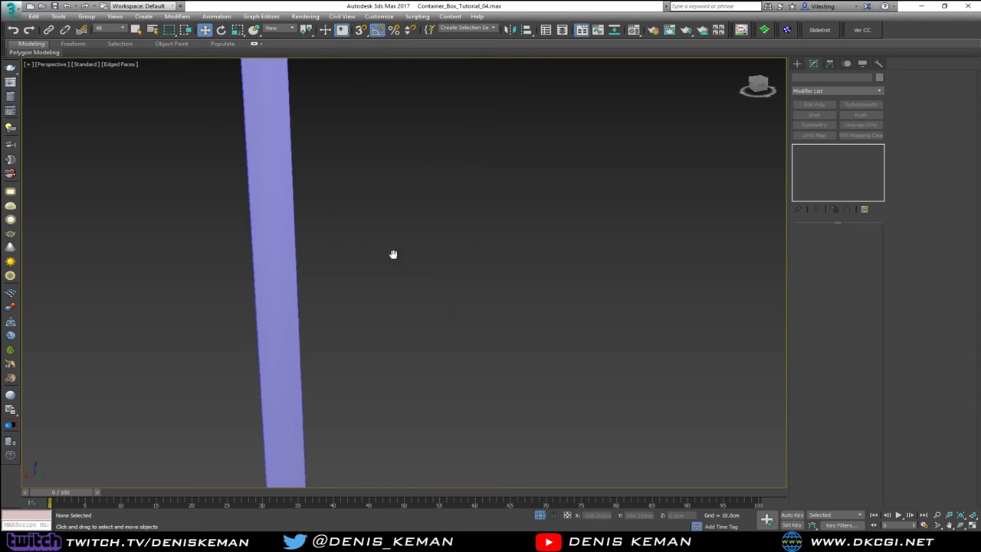
scroll(387, 264, "down", 4)
key("z")
right_click(424, 274)
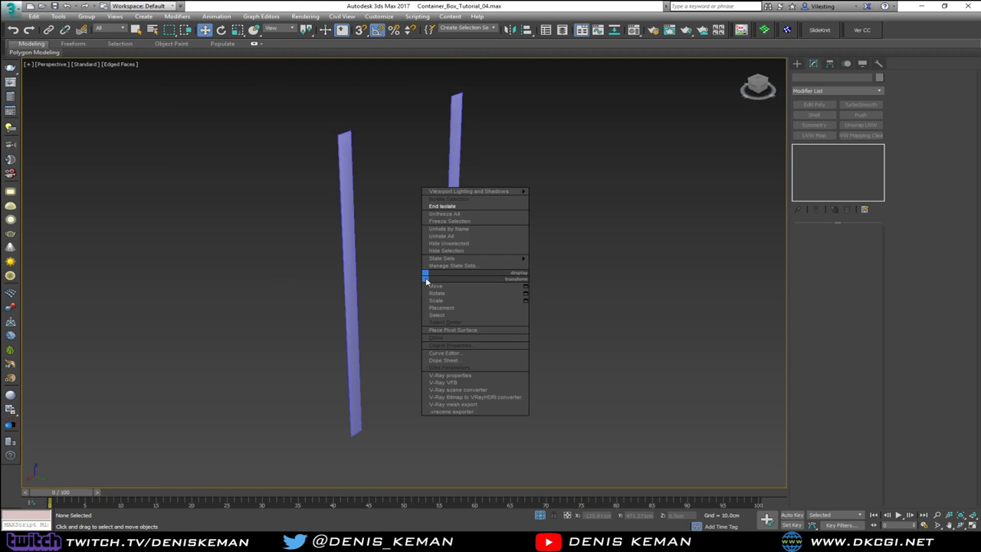
left_click(442, 205)
scroll(401, 252, "down", 5)
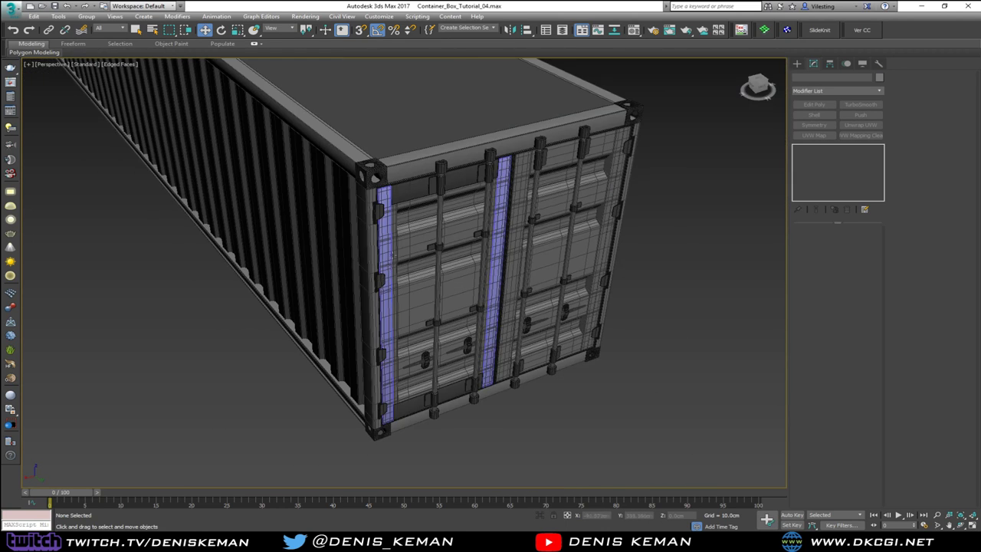
Assign the dark grey custom object color to the side bars, deselect them, and hide the edge display
left_click(390, 245)
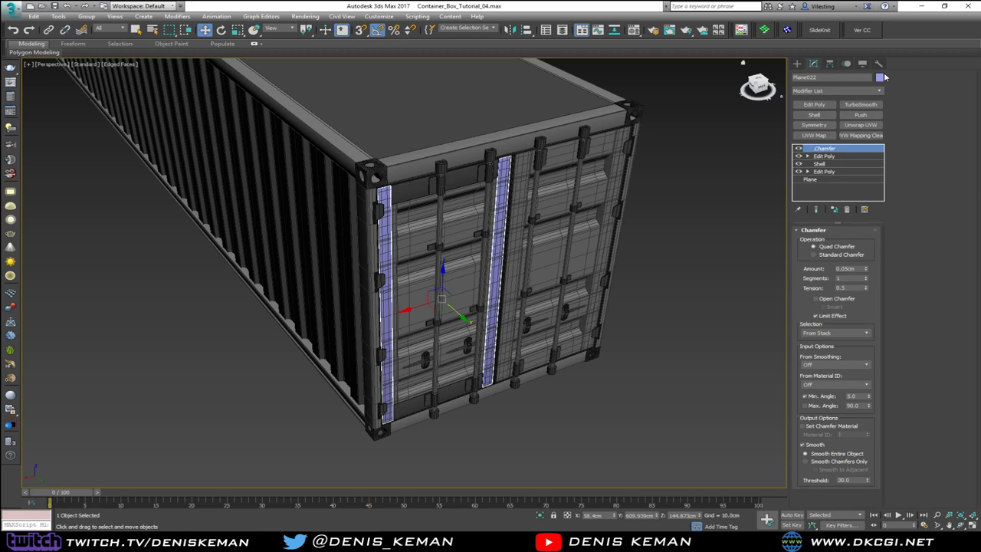
left_click(879, 78)
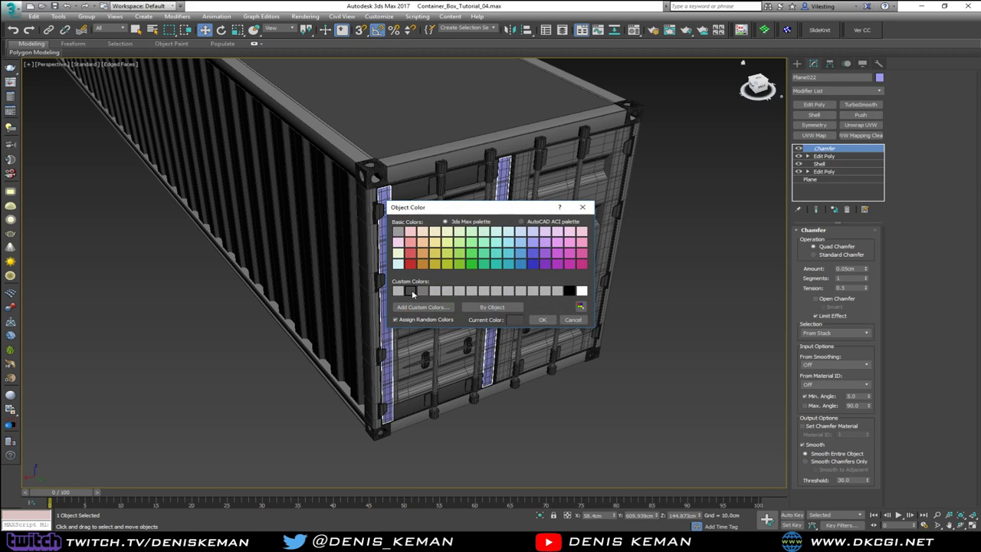
left_click(542, 319)
left_click(688, 286)
key("F4")
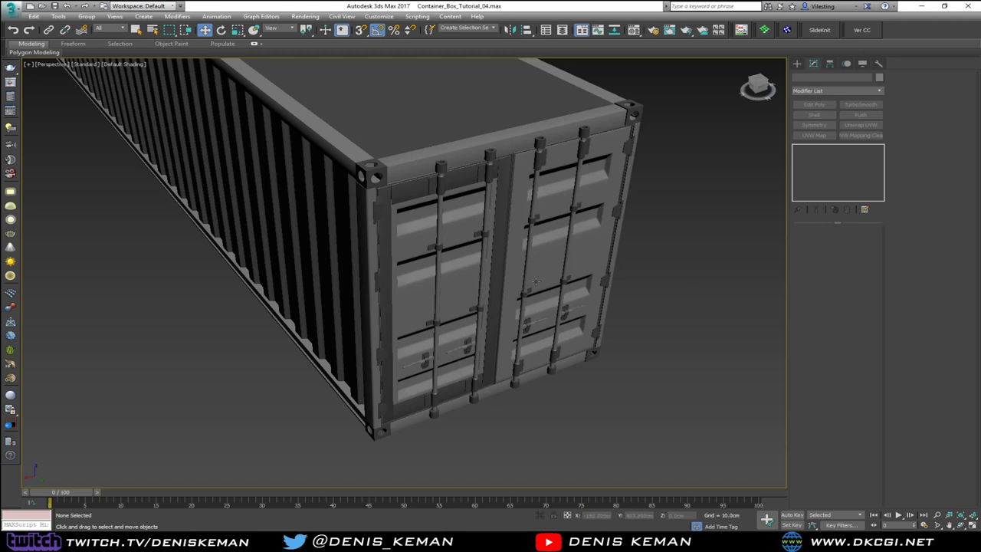
Show edges, select the left door's side, top and bottom bars, and clone them along X onto the right door
middle_click_drag(687, 286, 439, 210, "alt")
key("F4")
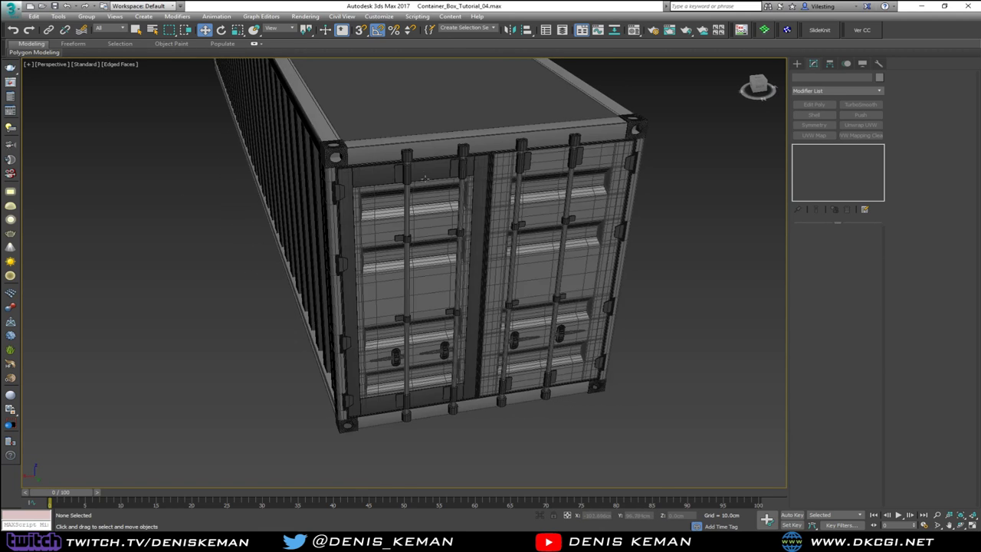
scroll(423, 174, "up", 3)
left_click(422, 174)
left_click(549, 208, "ctrl")
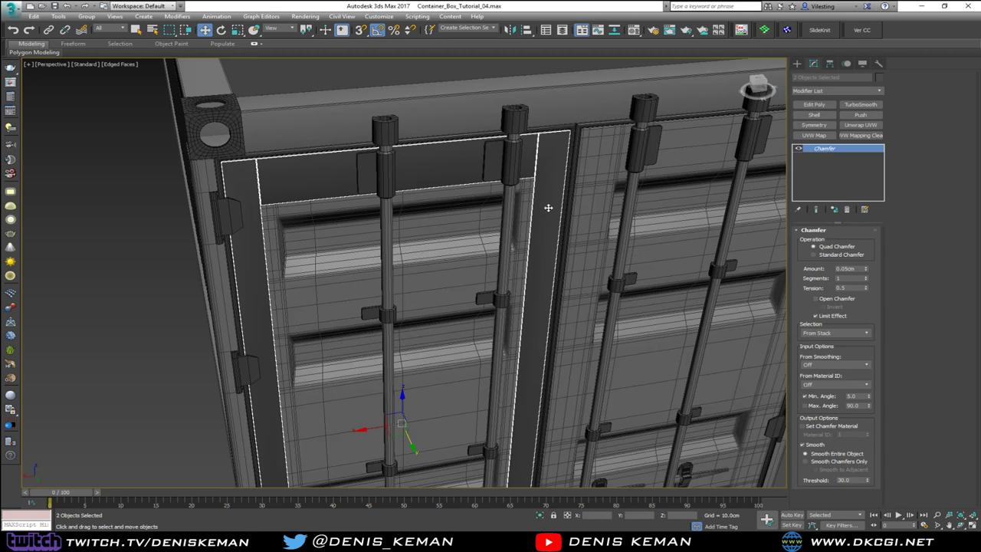
scroll(547, 203, "down", 5)
middle_click_drag(547, 203, 378, 195, "alt")
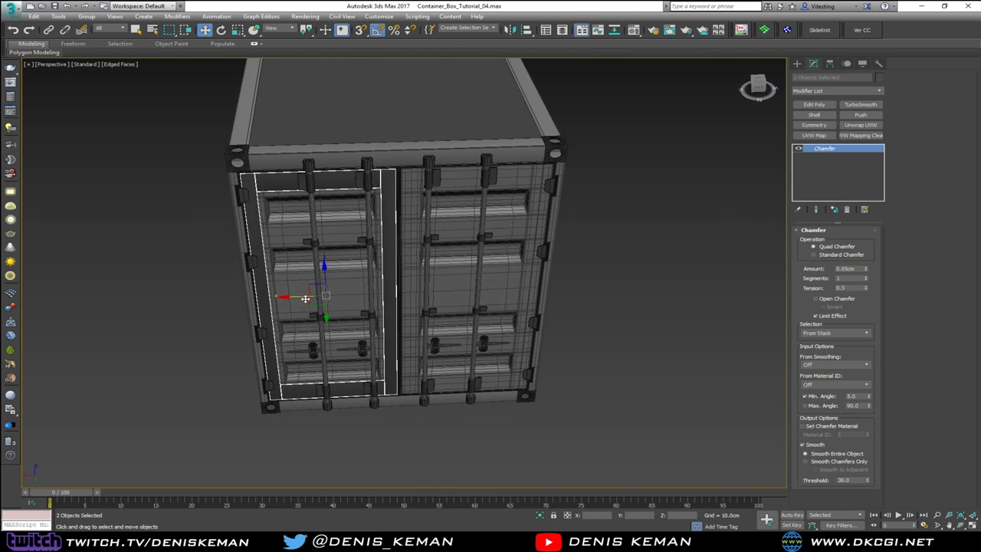
left_click_drag(294, 299, 438, 297, "shift")
left_click(486, 309)
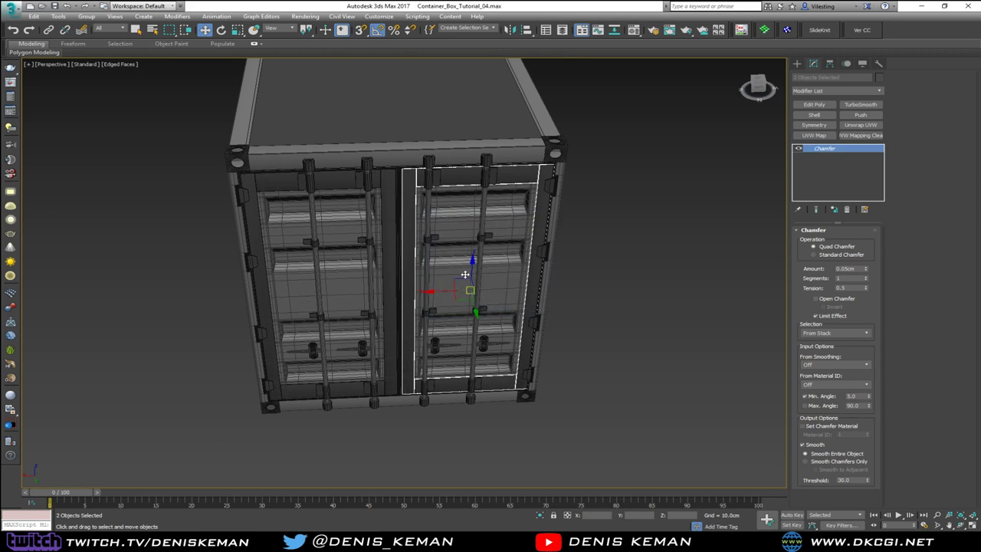
Shift the cloned frame about 0.9 cm along X to align it within the right door's border
scroll(350, 209, "up", 4)
scroll(292, 90, "up", 6)
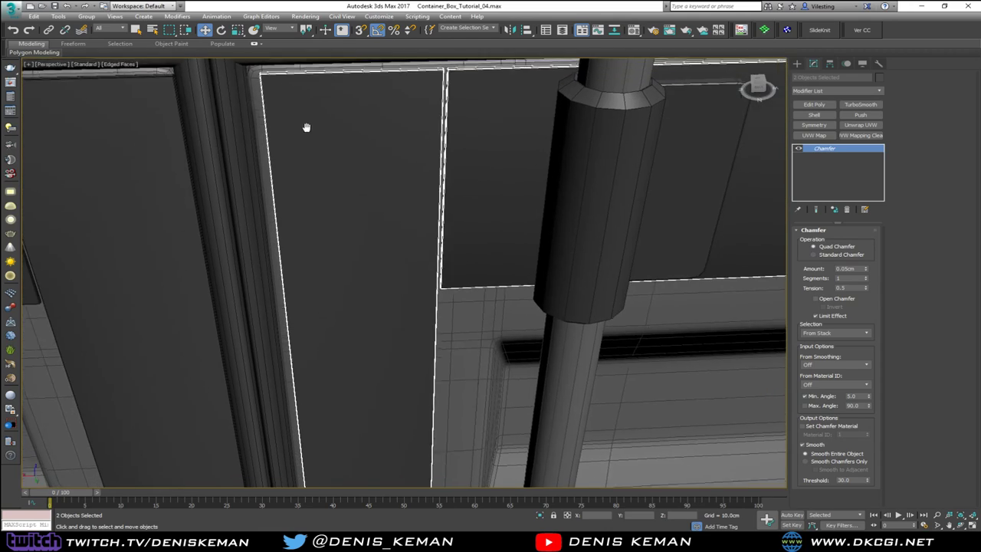
left_click_drag(340, 175, 337, 175)
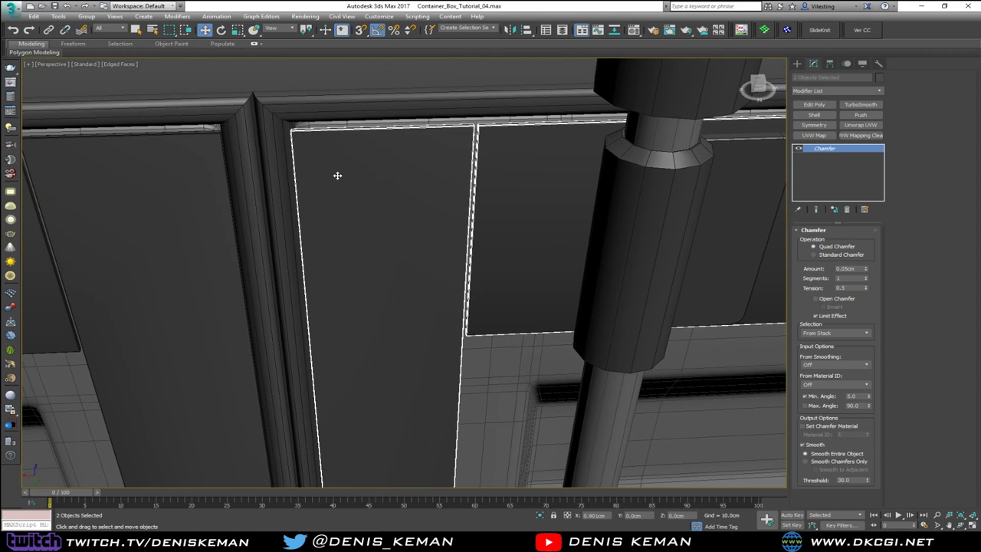
scroll(341, 170, "down", 10)
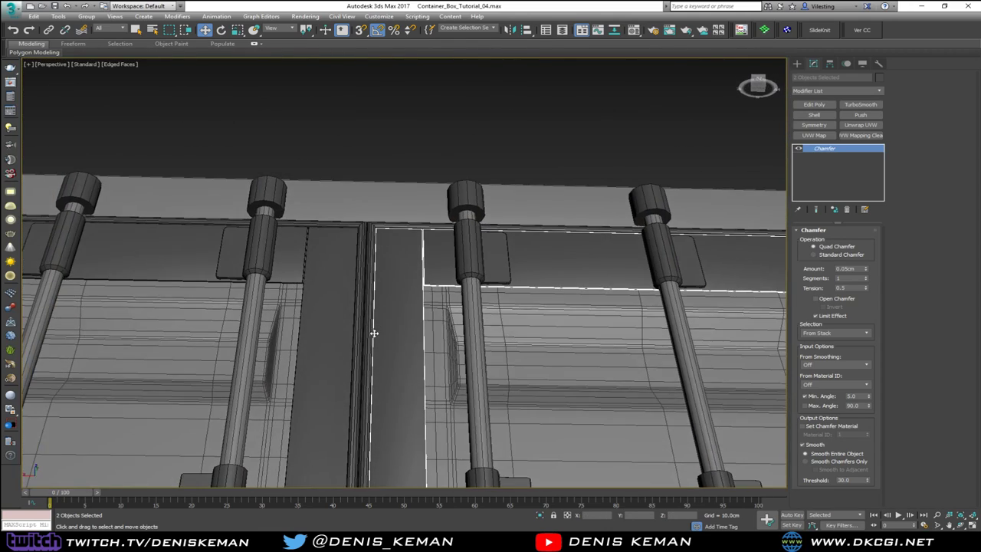
Inspect the cloned frame's fit at the right door's bottom corner, deselect it, and review both doors without edge display
middle_click_drag(374, 334, 396, 166)
scroll(397, 166, "down", 5)
middle_click_drag(415, 462, 400, 269)
scroll(355, 352, "up", 10)
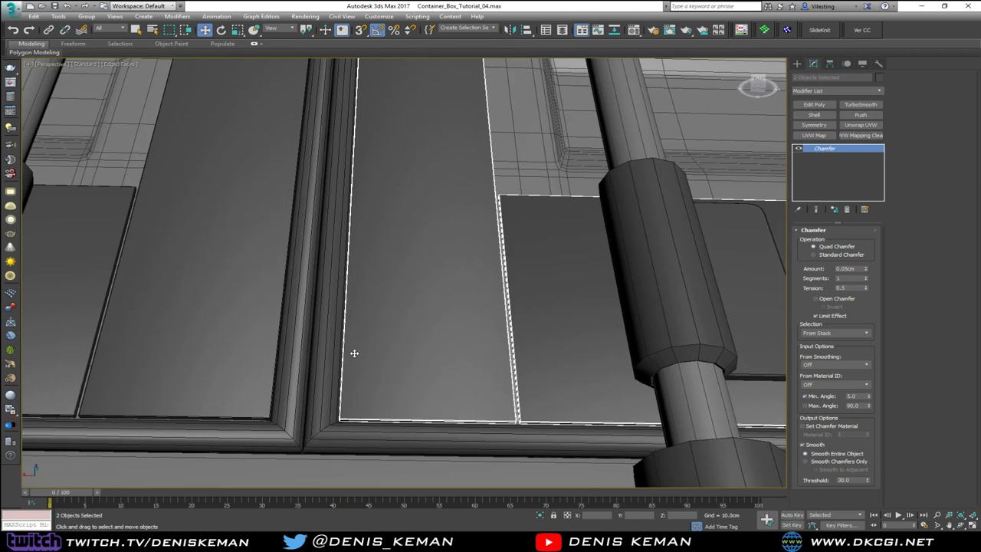
middle_click_drag(354, 352, 437, 251)
left_click_drag(447, 274, 449, 276)
scroll(442, 236, "down", 15)
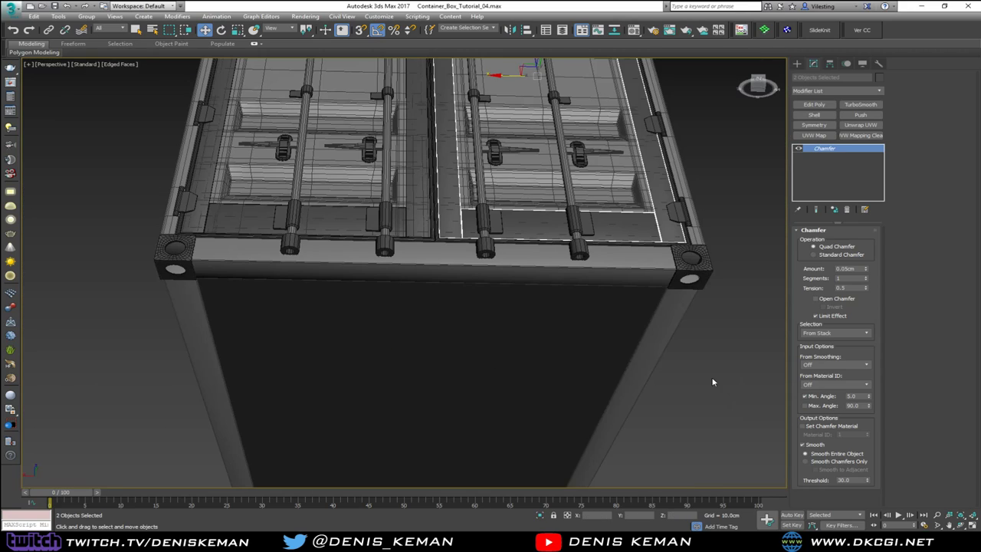
left_click(712, 381)
mouse_move(490, 217)
middle_mouse_down("alt")
mouse_move(410, 221)
mouse_move(431, 222)
middle_mouse_up("alt")
key("F4")
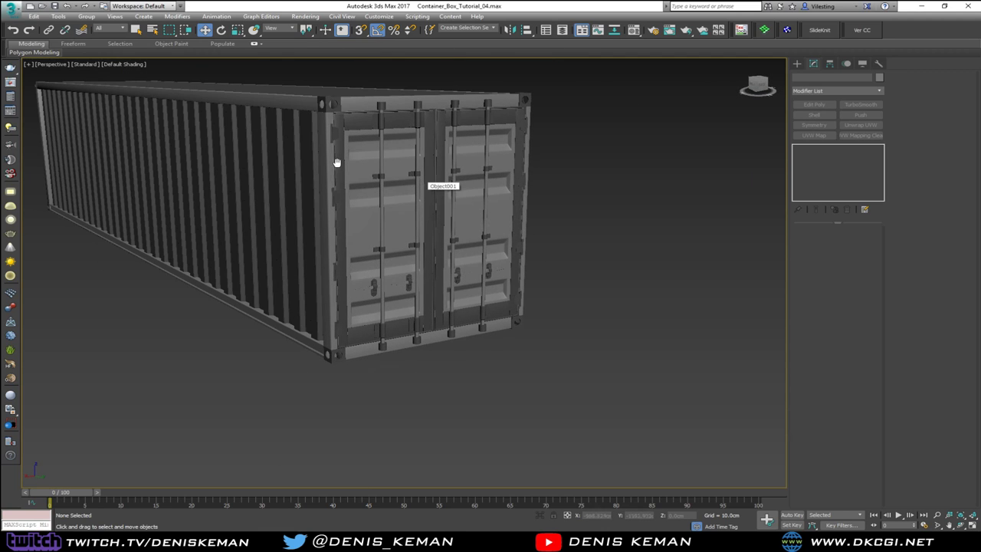
scroll(437, 191, "up", 2)
scroll(460, 223, "up", 6)
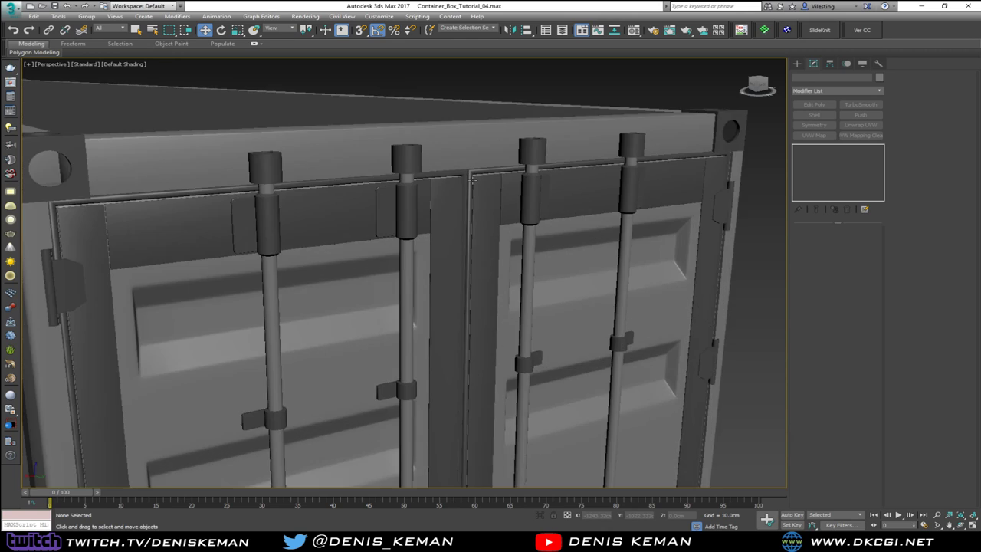
scroll(461, 189, "down", 8)
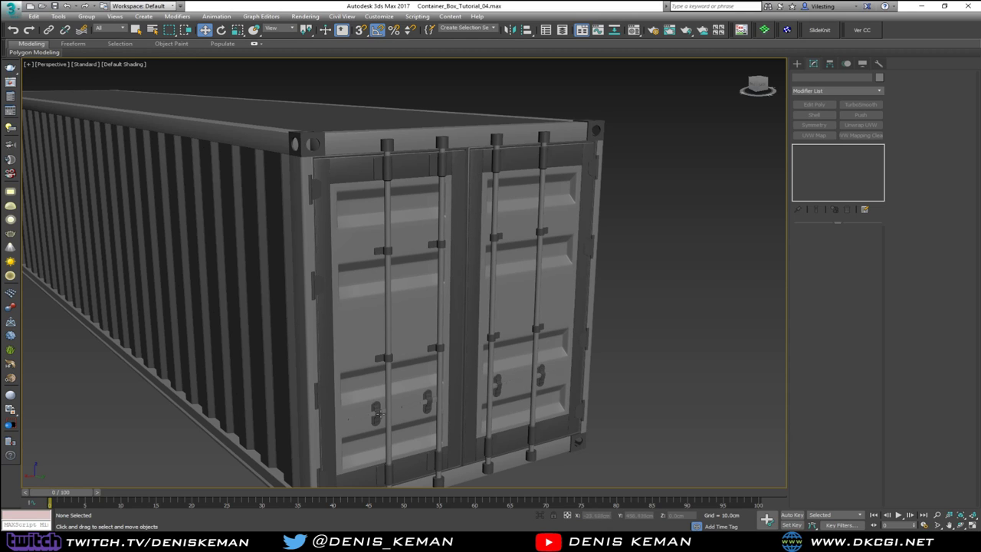
Show edges and select all four door handle levers together with the small blocks joining them to the locking bars
left_click(372, 414)
scroll(429, 402, "up", 6)
key("F4")
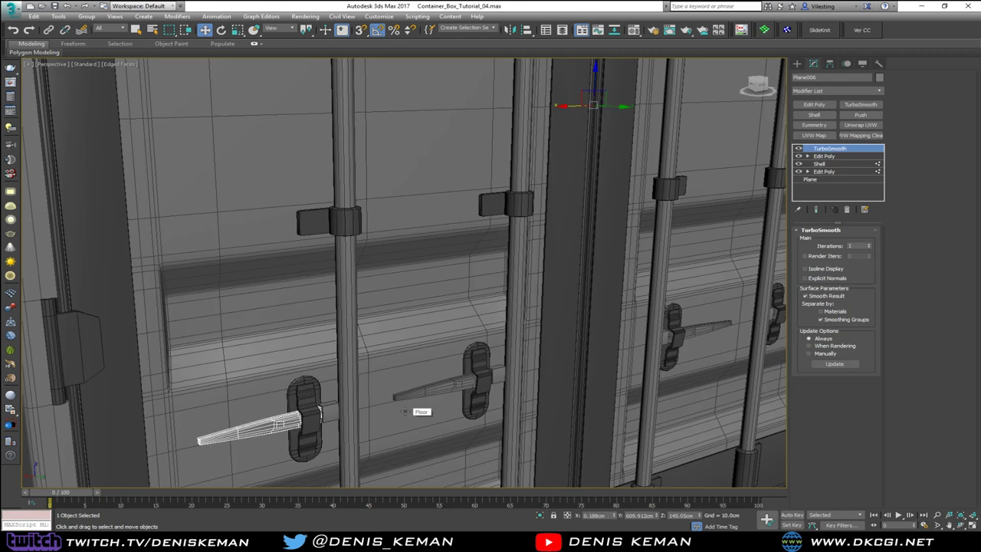
left_click(455, 389, "ctrl")
left_click(706, 331, "ctrl")
middle_click_drag(706, 333, 515, 262)
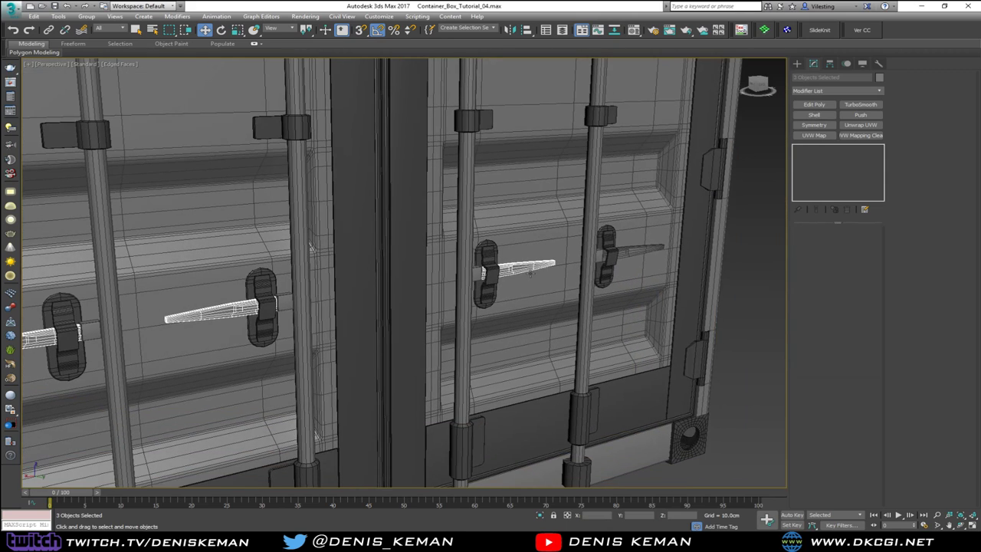
left_click(634, 247, "ctrl")
left_click(604, 254, "ctrl")
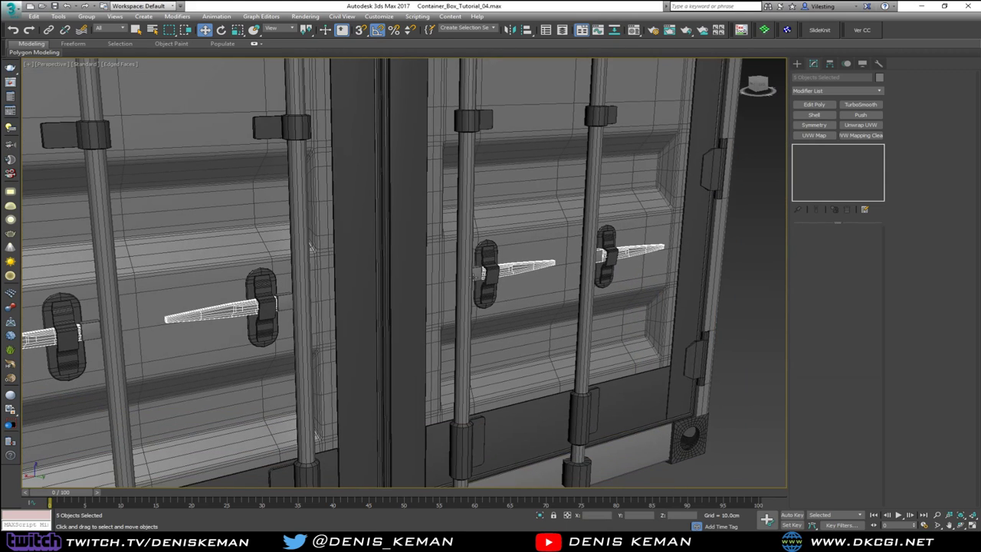
left_click(477, 273, "ctrl")
left_click(282, 302, "ctrl")
left_click(89, 331, "ctrl")
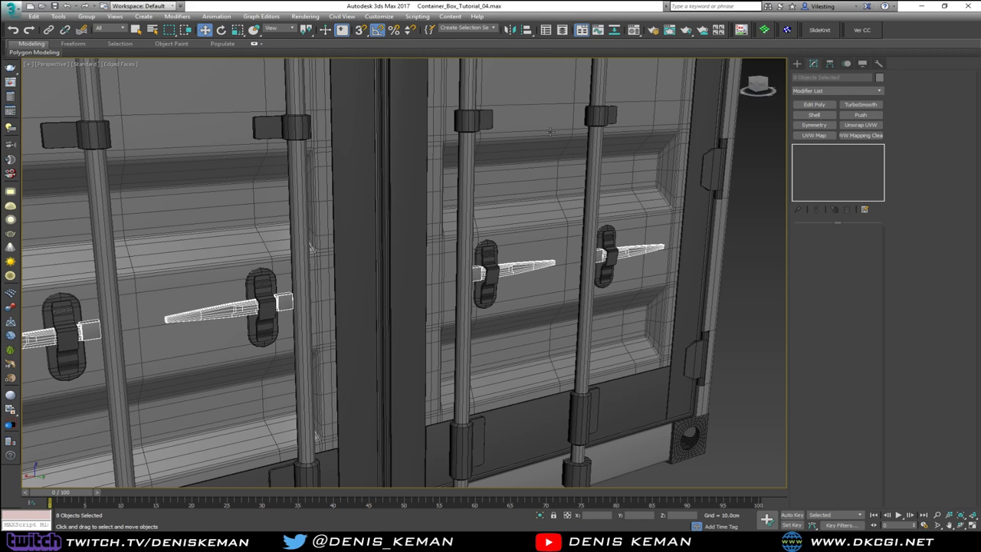
Assign the dark grey custom object color to the handle levers and blocks, deselect them, and hide the edge display
left_click(878, 77)
left_click(412, 291)
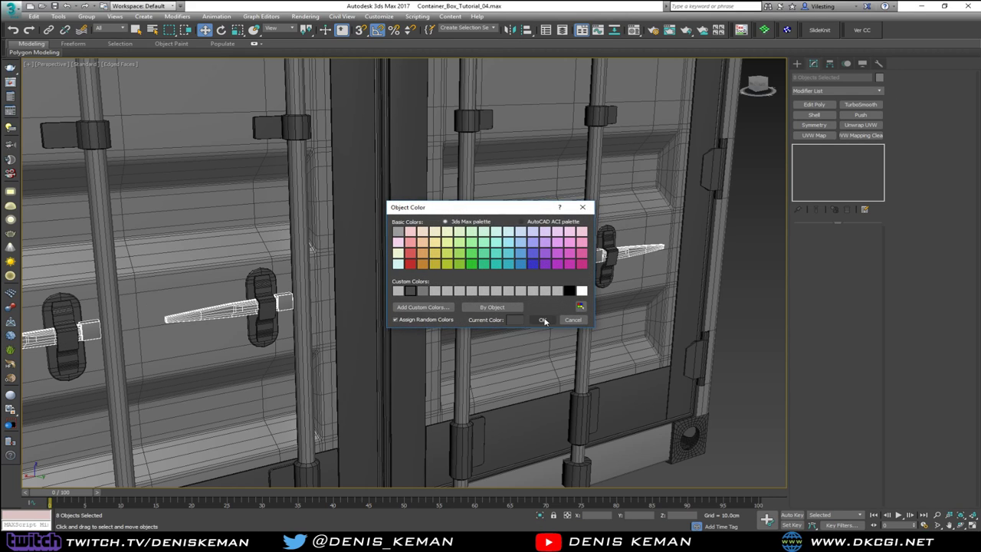
left_click(543, 320)
left_click(766, 307)
key("F4")
Show edges and select the four lower locking bar sleeves together with their mounting plates
middle_click_drag(337, 268, 299, 365)
scroll(368, 318, "down", 4)
left_click(293, 364)
key("F4")
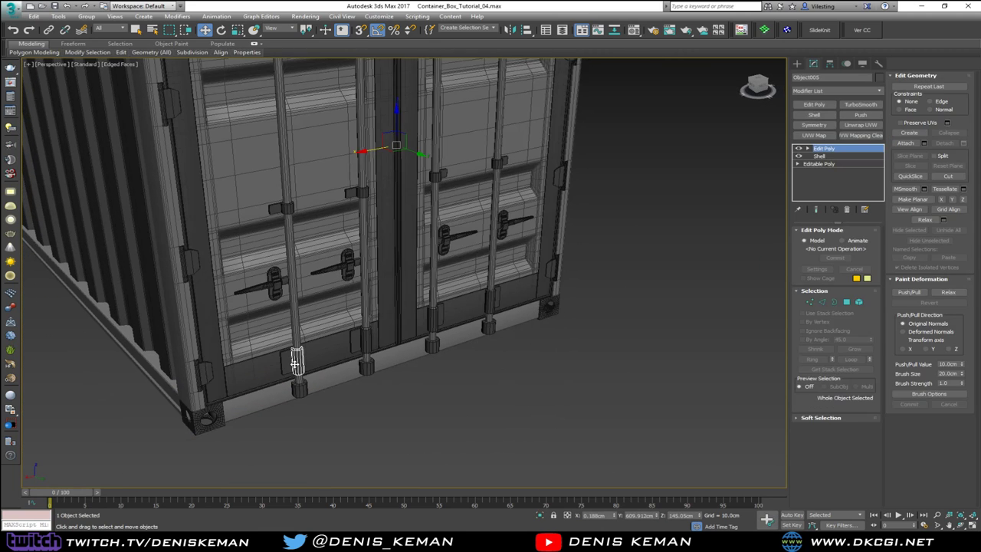
left_click(358, 336, "ctrl")
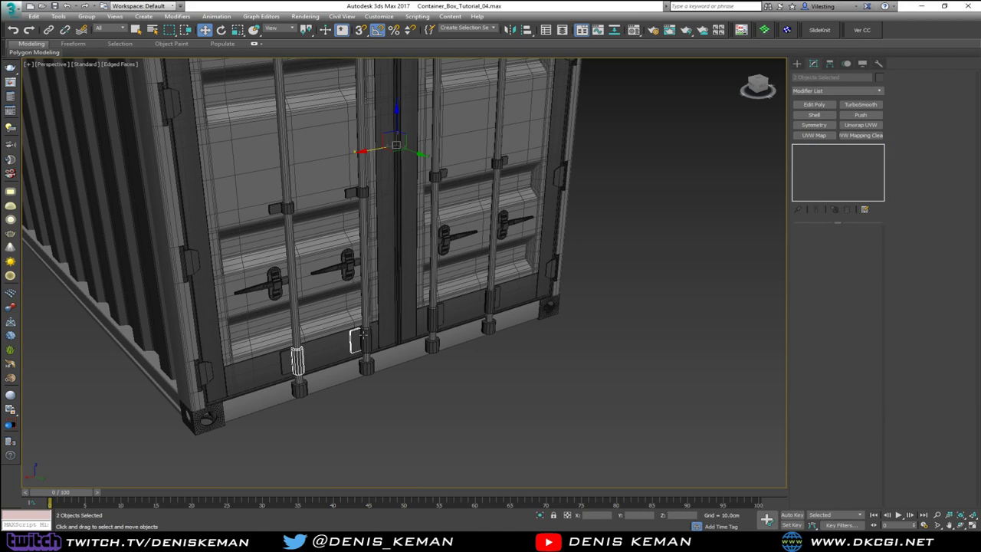
left_click(434, 318, "ctrl")
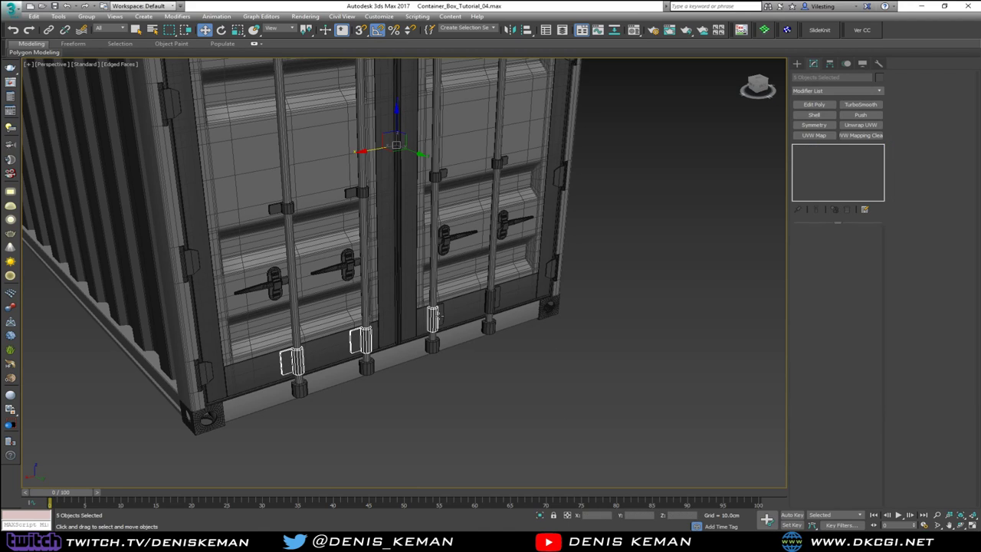
left_click(494, 300, "ctrl")
Add the four upper locking bar sleeves and their mounting plates to the selection
middle_click_drag(494, 300, 253, 252, "alt")
left_click(246, 252, "ctrl")
left_click(251, 253, "ctrl")
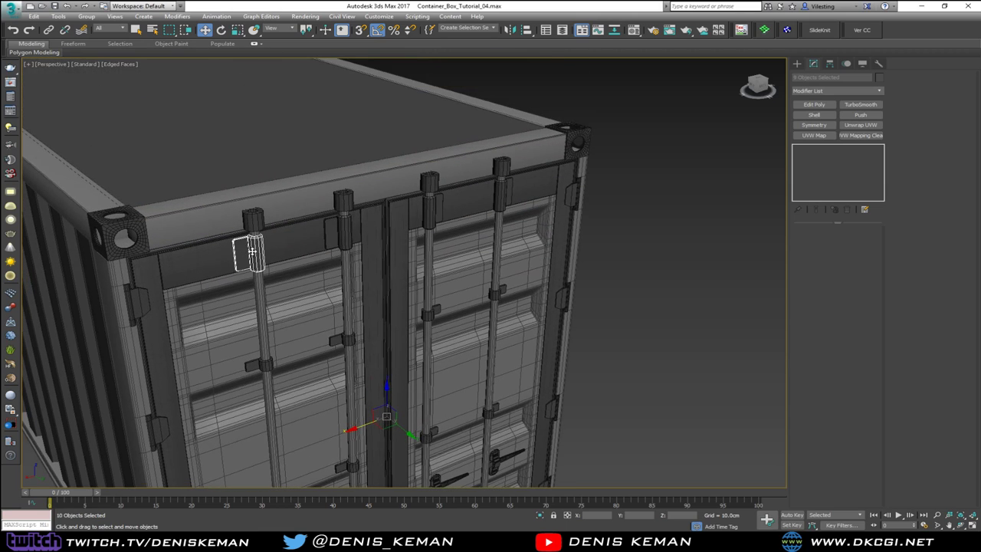
left_click(329, 238, "ctrl")
left_click(343, 235, "ctrl")
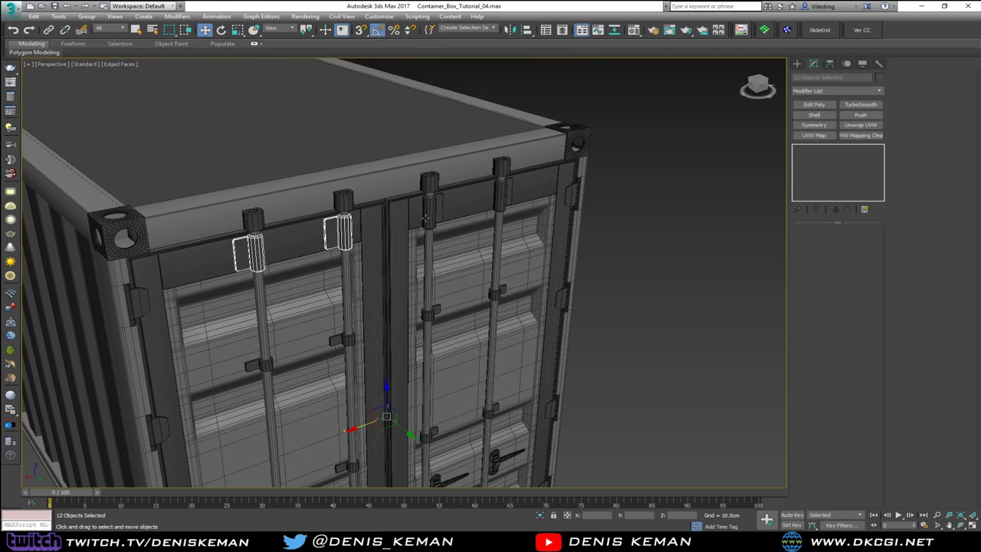
left_click(424, 220, "ctrl")
left_click(434, 210, "ctrl")
left_click(509, 193, "ctrl")
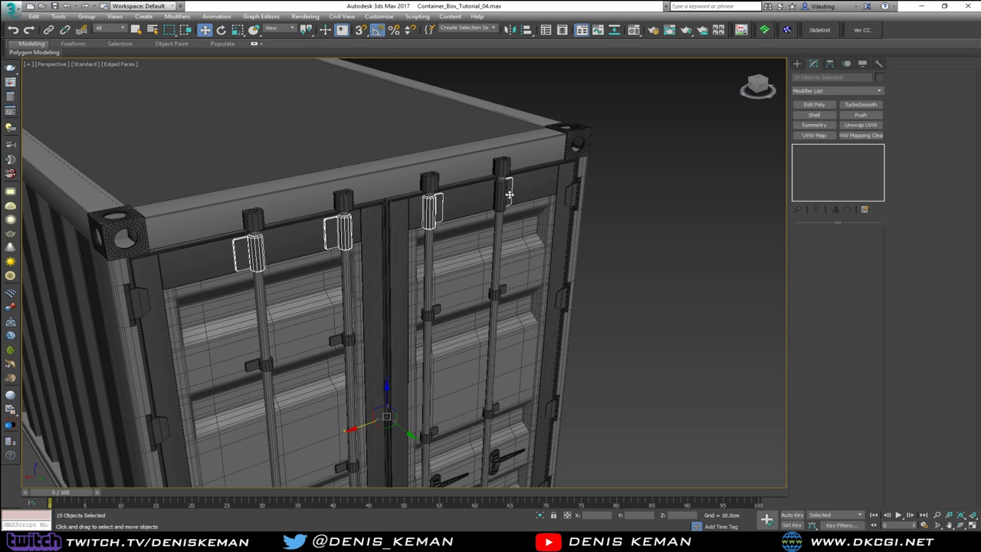
left_click(500, 197, "ctrl")
Assign the third custom object color, a medium grey, to the selected sleeves and mounting plates
left_click(879, 78)
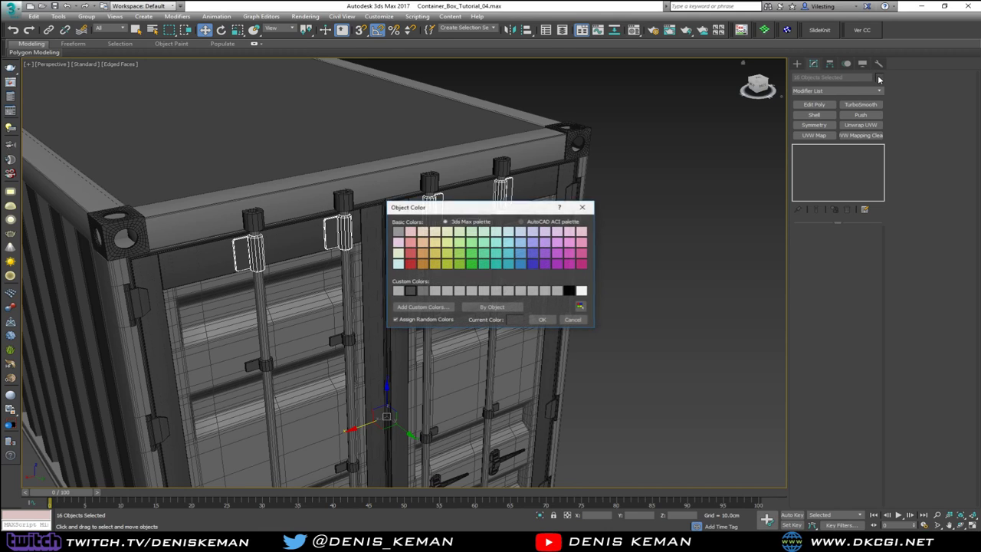
left_click(422, 290)
left_click(542, 319)
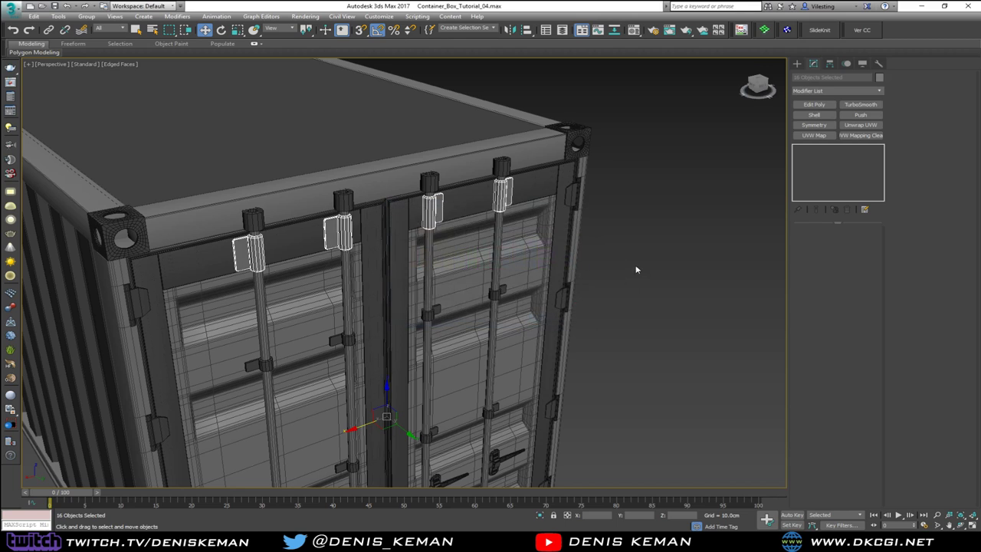
Deselect the sleeves and plates, hide the edge display, and save the scene
left_click(636, 271)
key("F4")
scroll(466, 302, "down", 6)
mouse_move(449, 257)
middle_mouse_down("alt")
mouse_move(390, 228)
mouse_move(337, 234)
mouse_move(357, 250)
mouse_move(440, 252)
middle_mouse_up("alt")
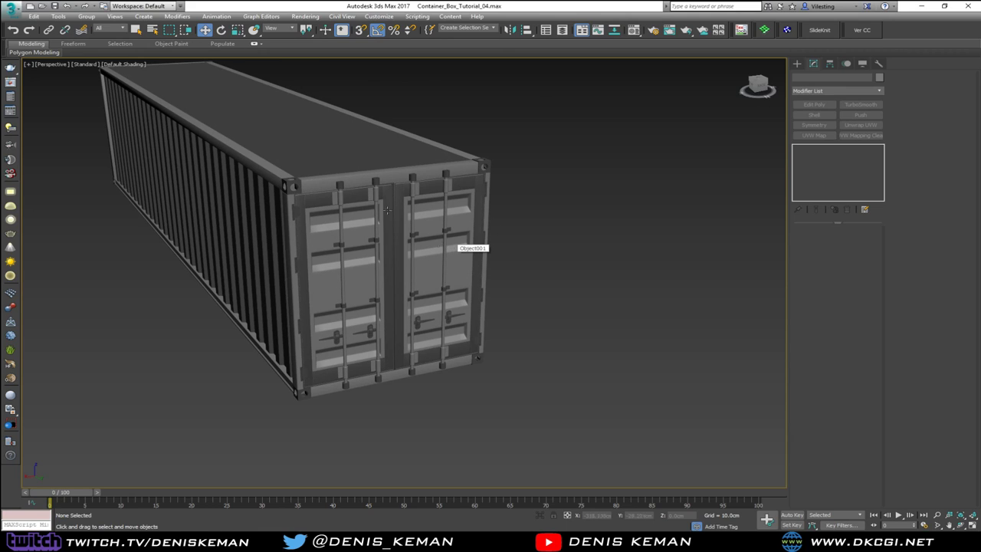
left_click(10, 8)
left_click(41, 93)
Place the Container_Door_02 reference photo beside the model for comparison, and move it away again
left_click_drag(0, 140, 818, 76)
scroll(759, 216, "down", 5)
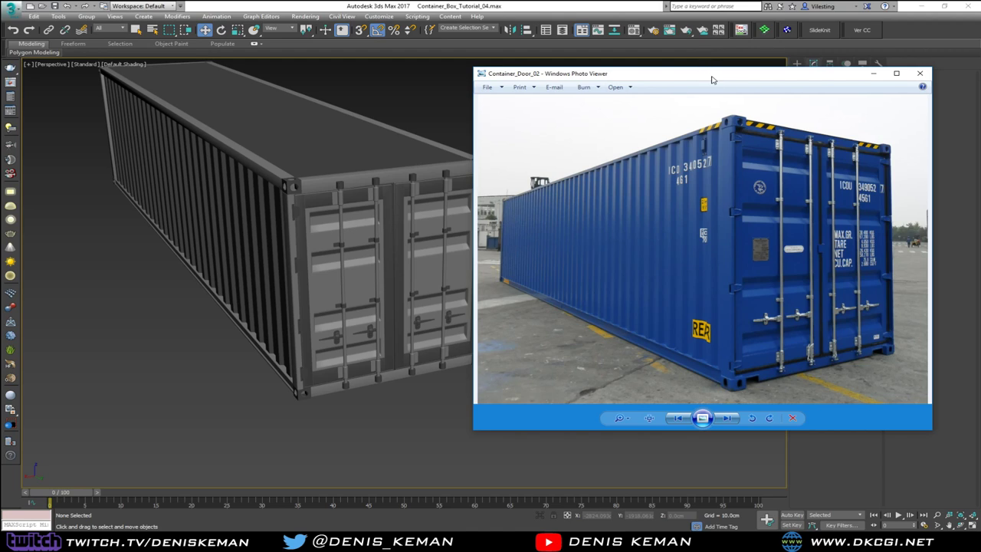
left_click_drag(706, 80, 0, 76)
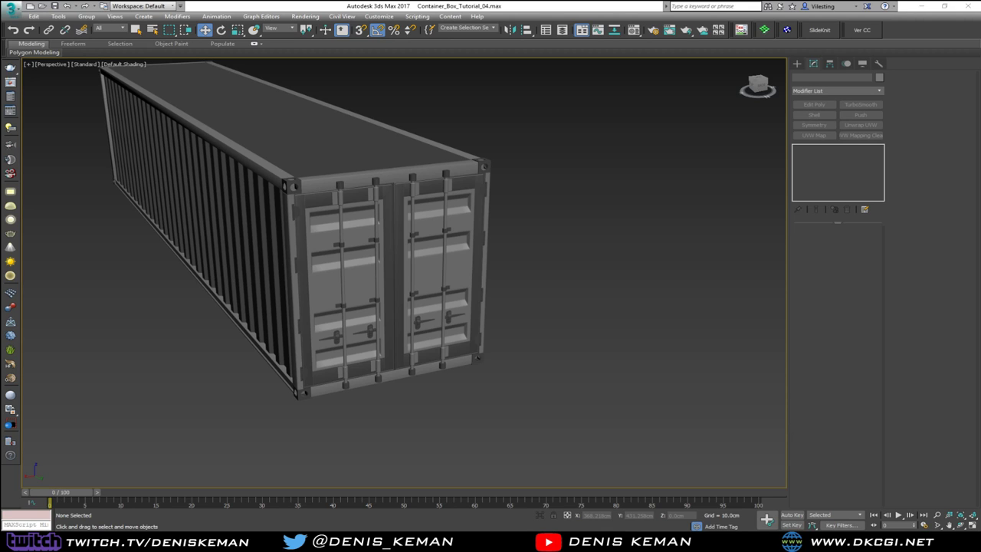
Switch to Windows Photo Viewer, maximize the T_01 photo, and study the container house references through T_08
left_click_drag(0, 127, 515, 127)
double_click(516, 126)
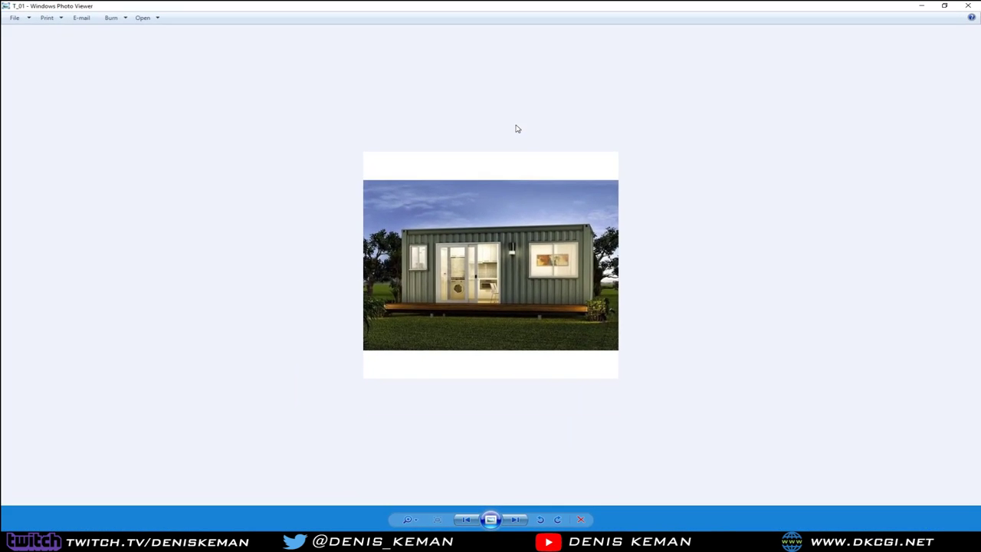
key("Right")
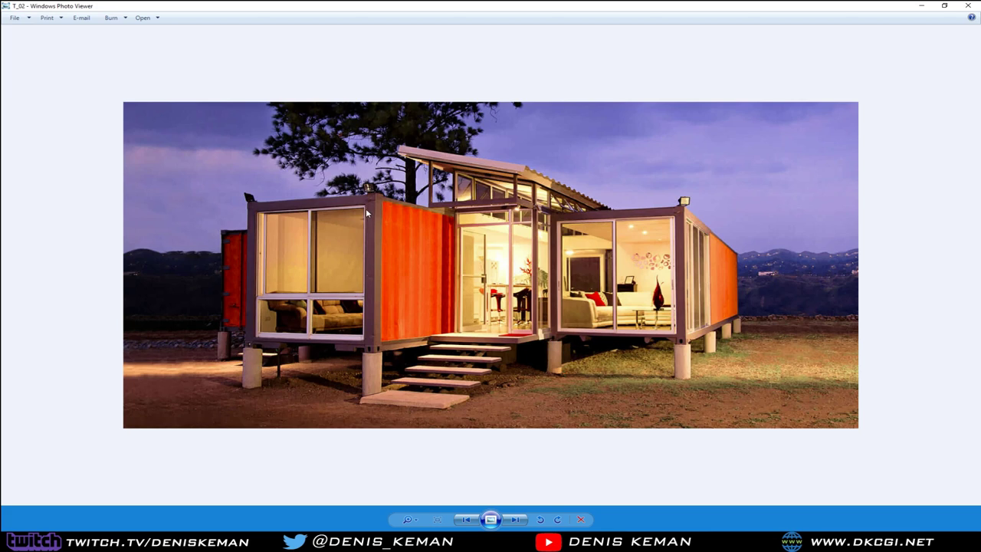
key("Right")
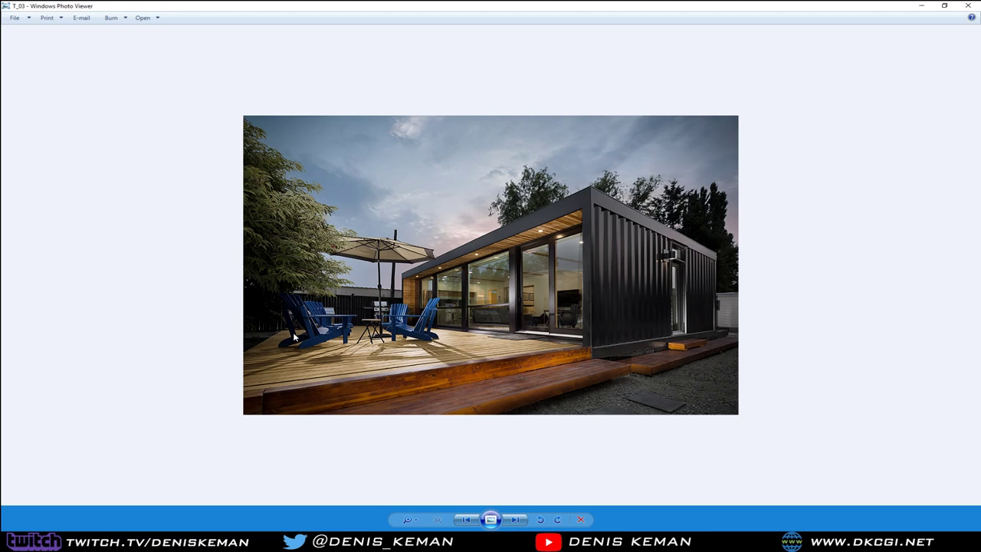
key("Right")
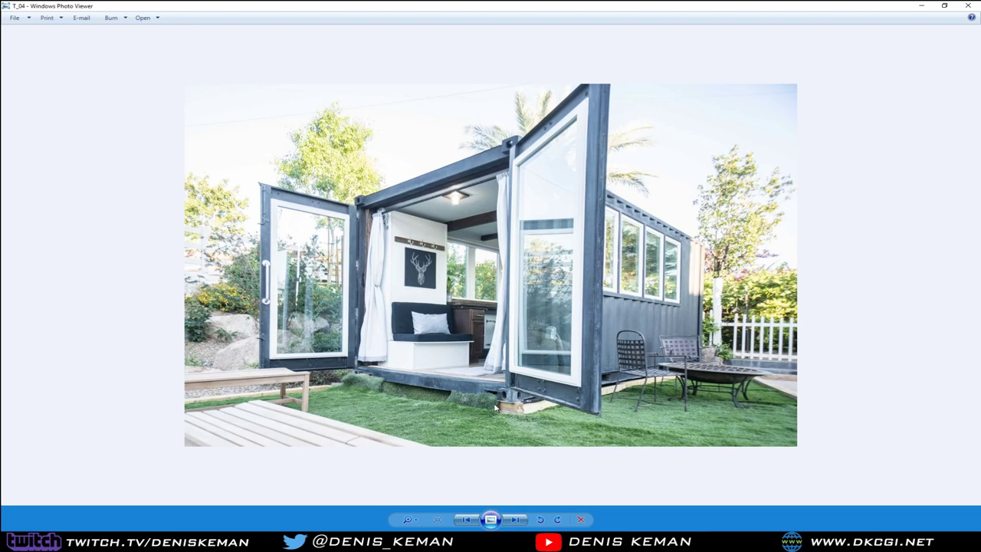
key("Right")
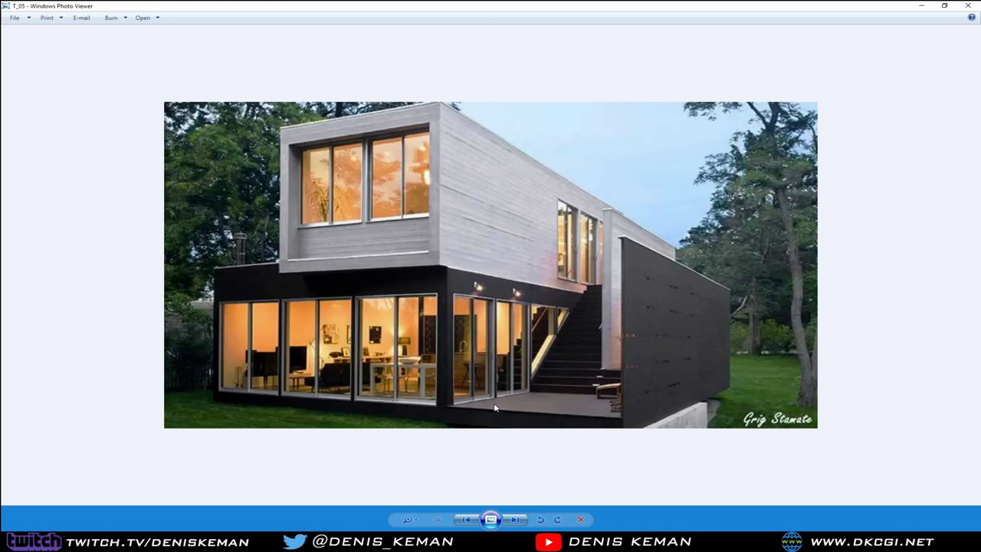
key("Right")
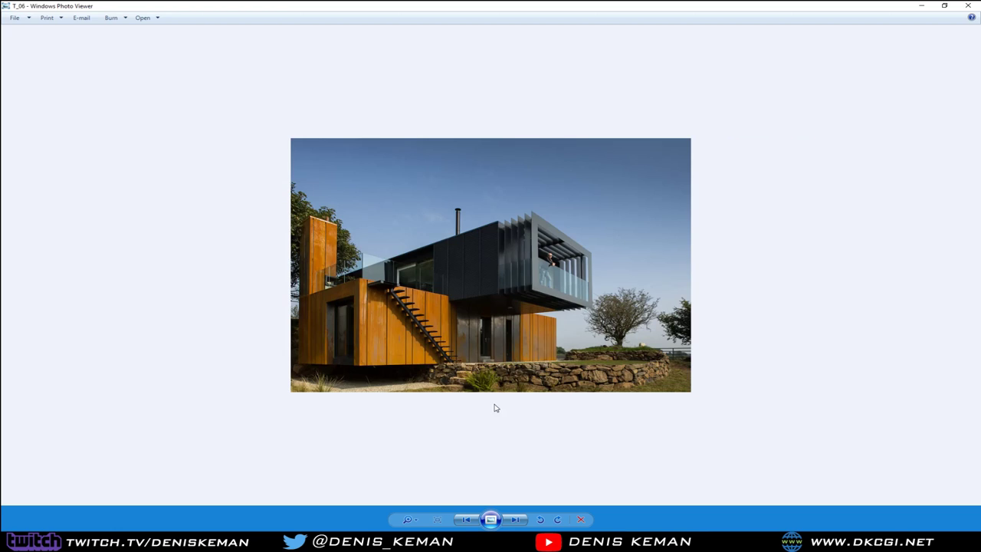
key("Right")
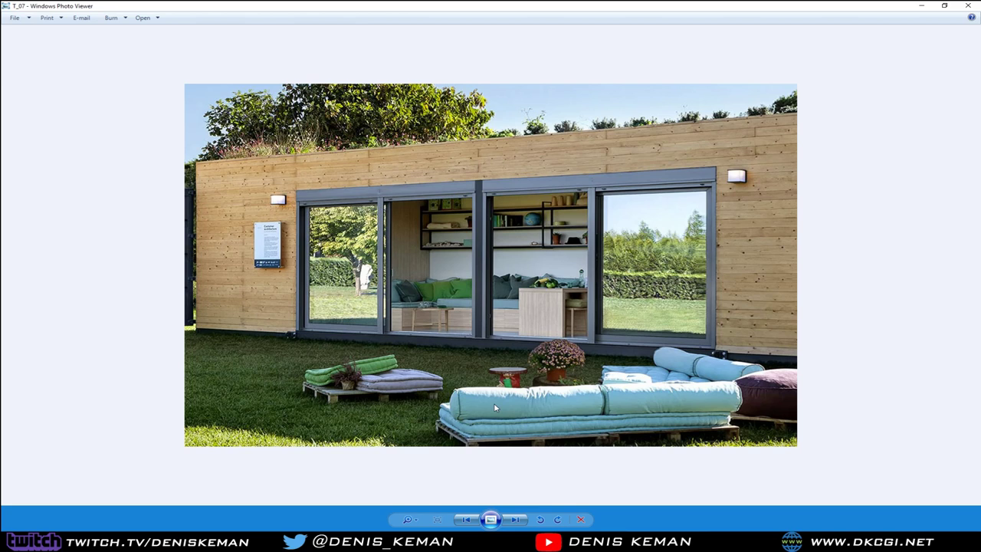
key("Right")
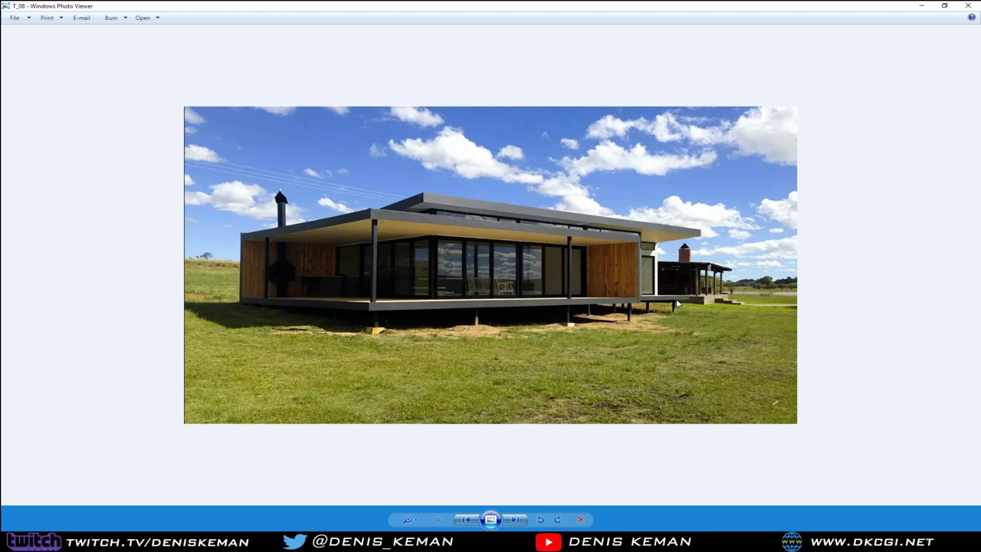
Browse the remaining container house reference photos through T_21, examining their roofs, cladding and glazing
key("Right")
key("Right")
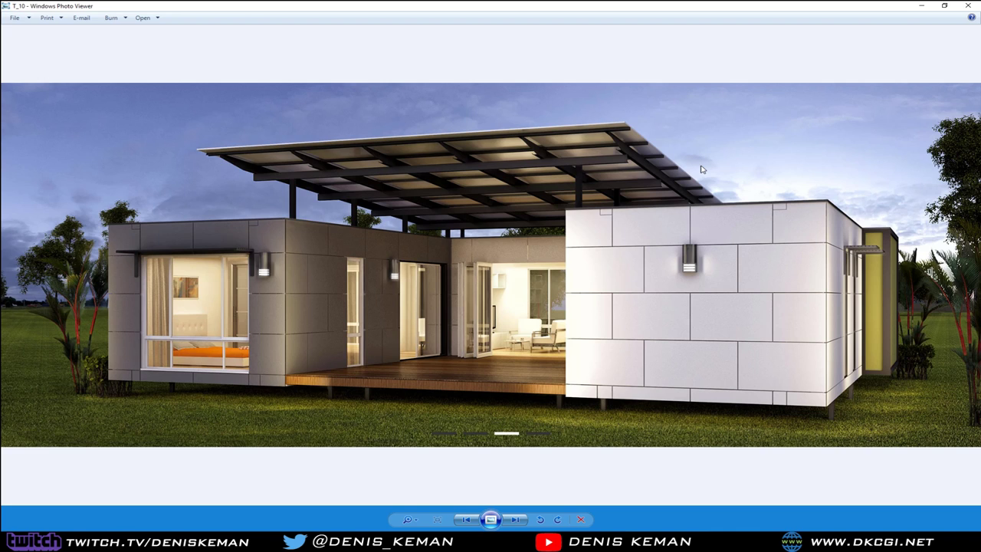
key("Right")
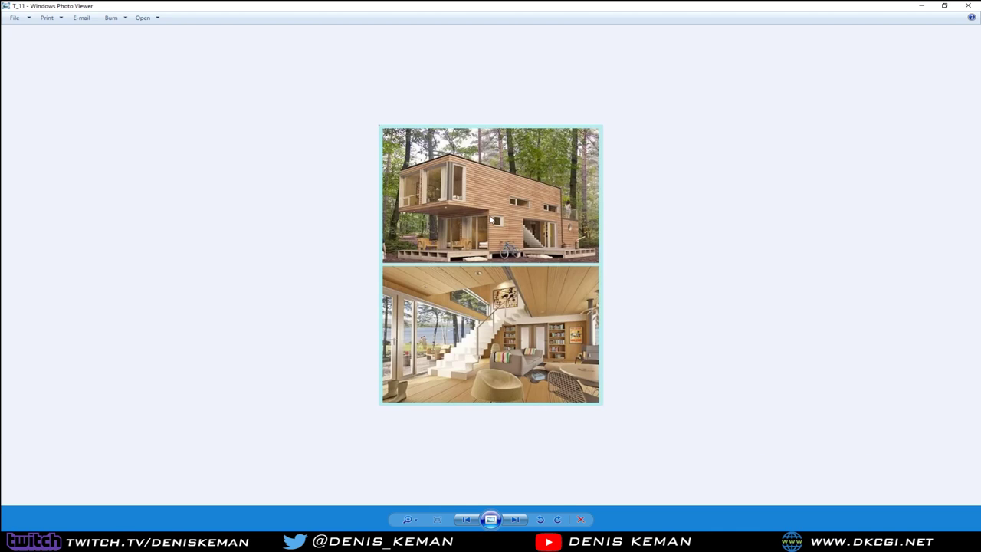
key("Right")
key("Right")
key("Right")
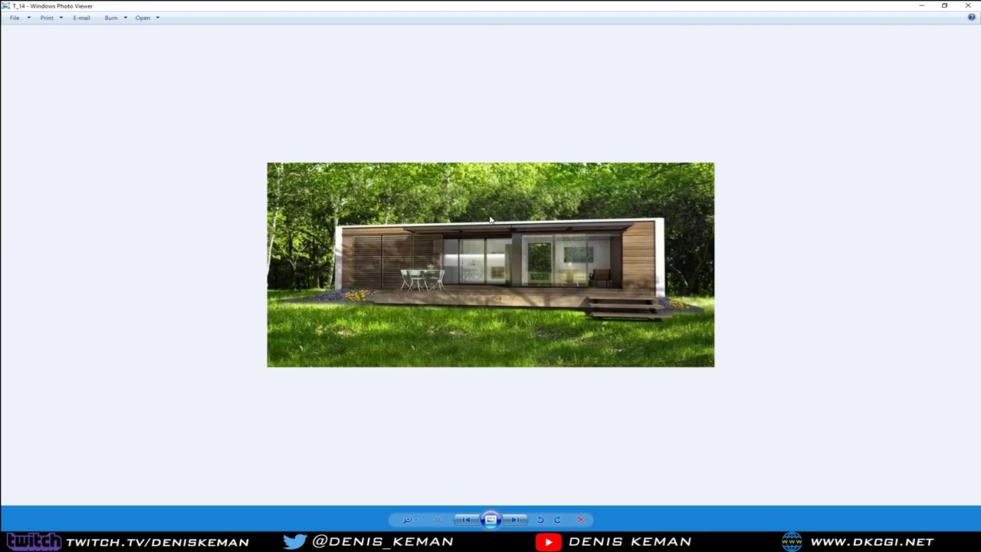
key("Right")
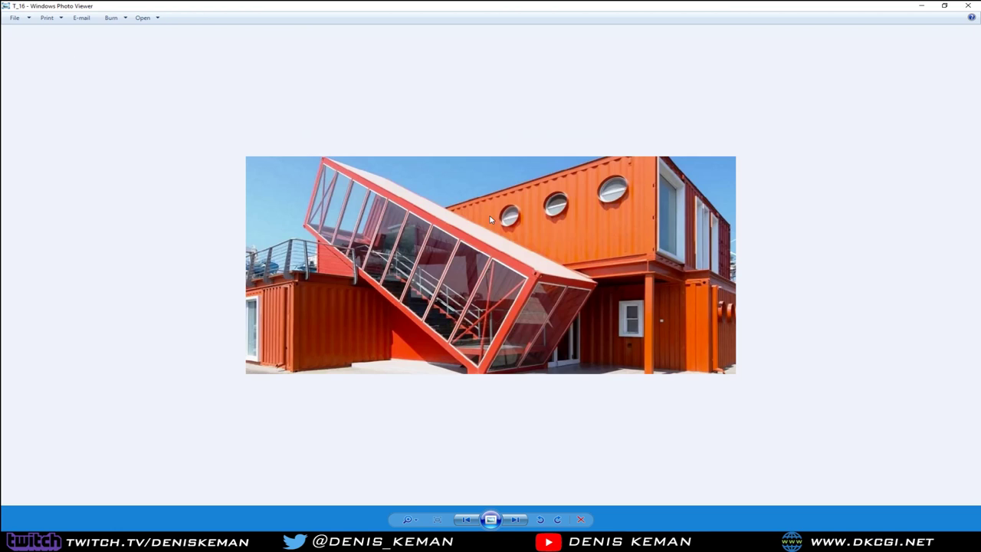
key("Right")
key("Right")
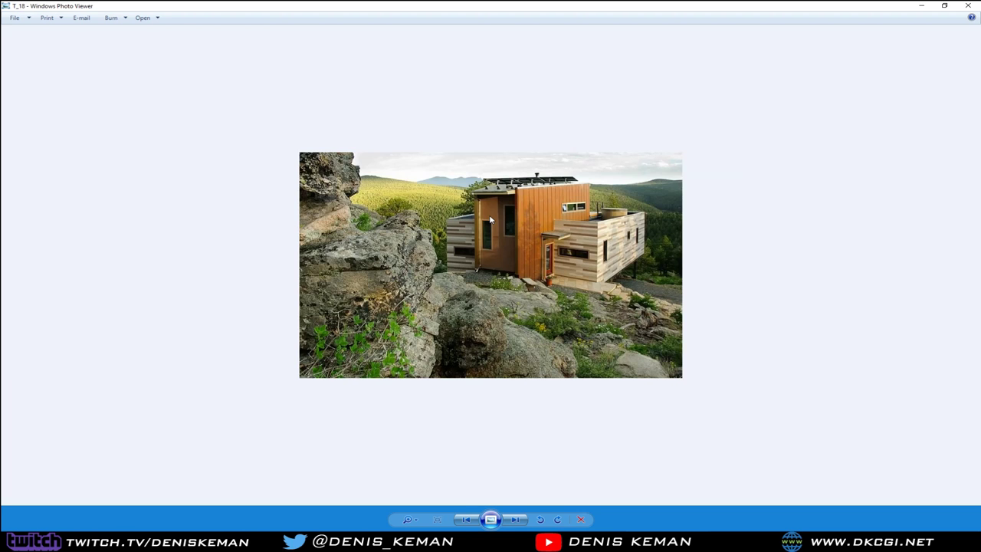
key("Right")
key("Right")
key("Right")
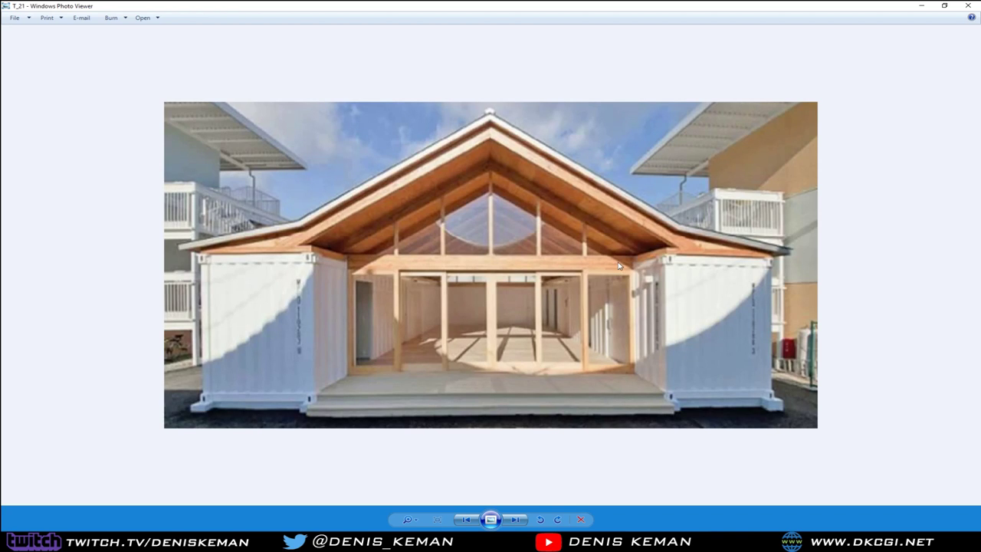
Look through the T_22 and T_23 container house photos and return through the references to T_18
key("Right")
key("Right")
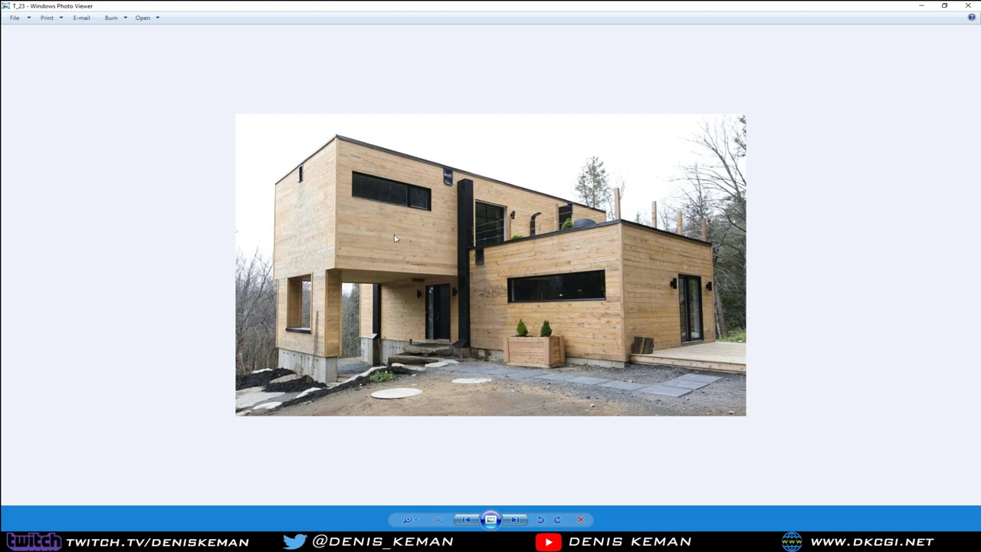
key("Left")
key("Left")
key("Left")
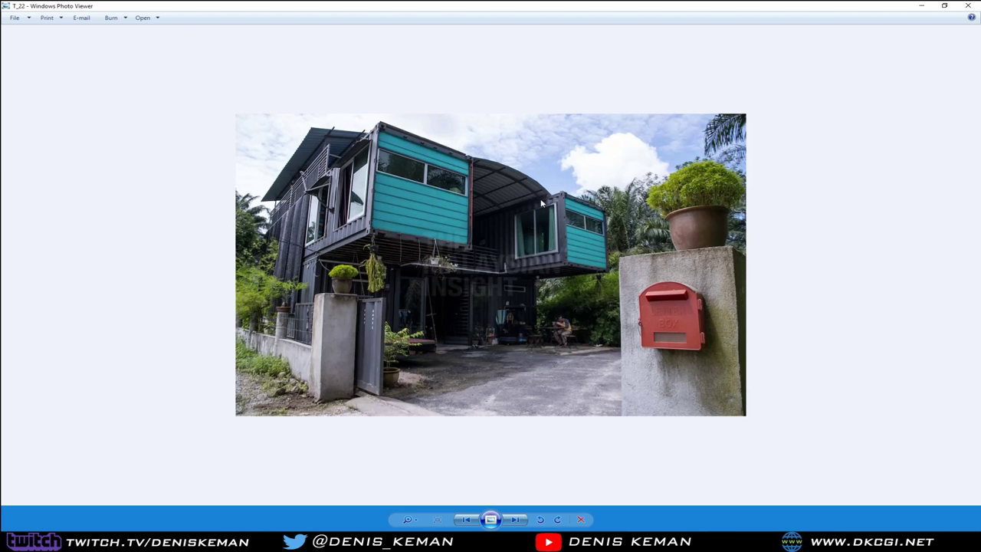
key("Right")
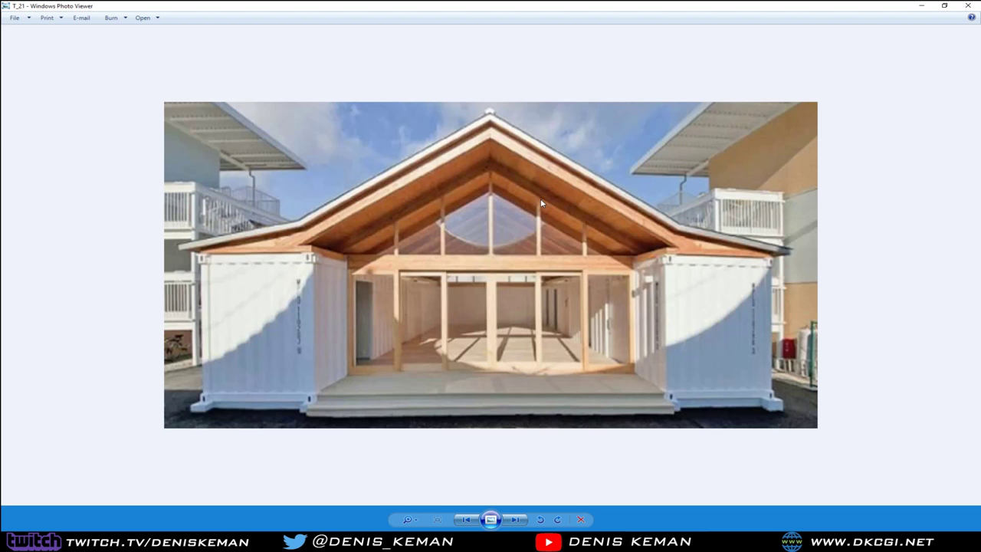
key("Left")
key("Left")
key("Left")
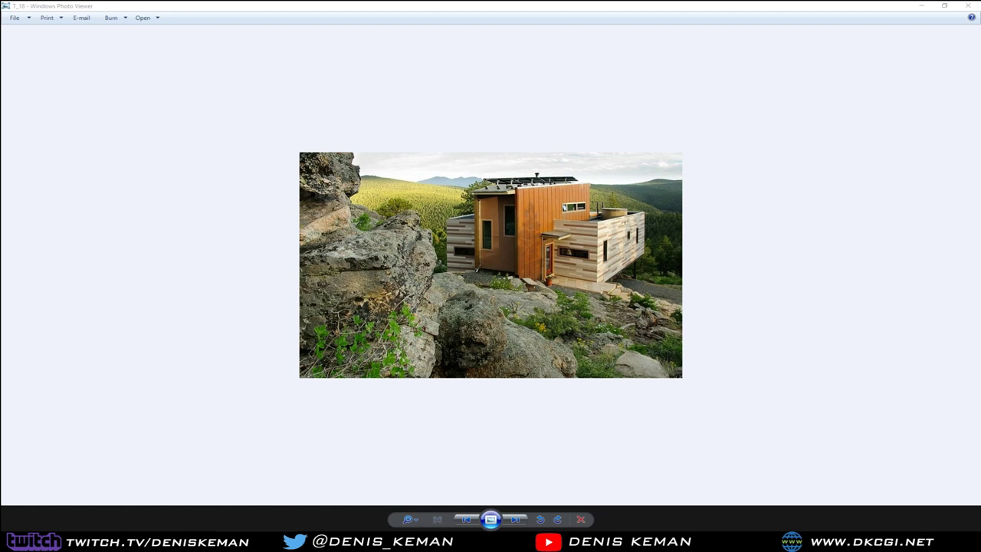
Bring the browser window into view and examine container-home-34.jpg and the red and yellow shipping container homes photo, moving the window away between viewings
left_click_drag(0, 48, 354, 48)
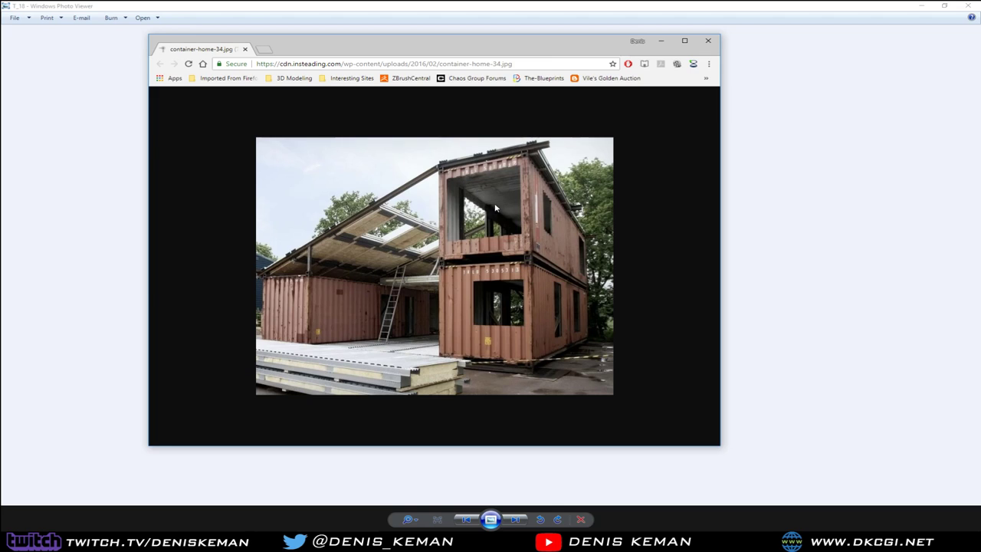
left_click_drag(401, 51, 0, 81)
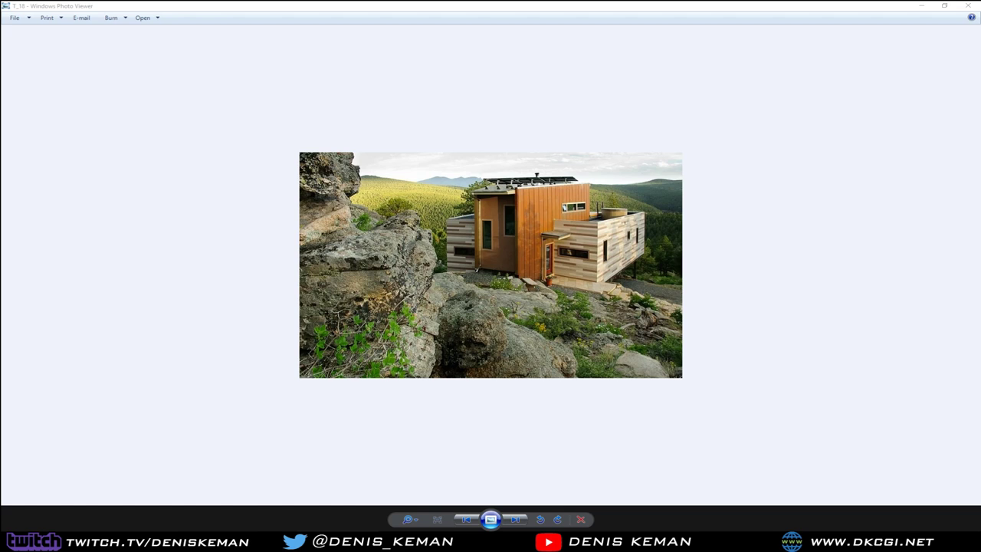
left_click_drag(470, 53, 575, 42)
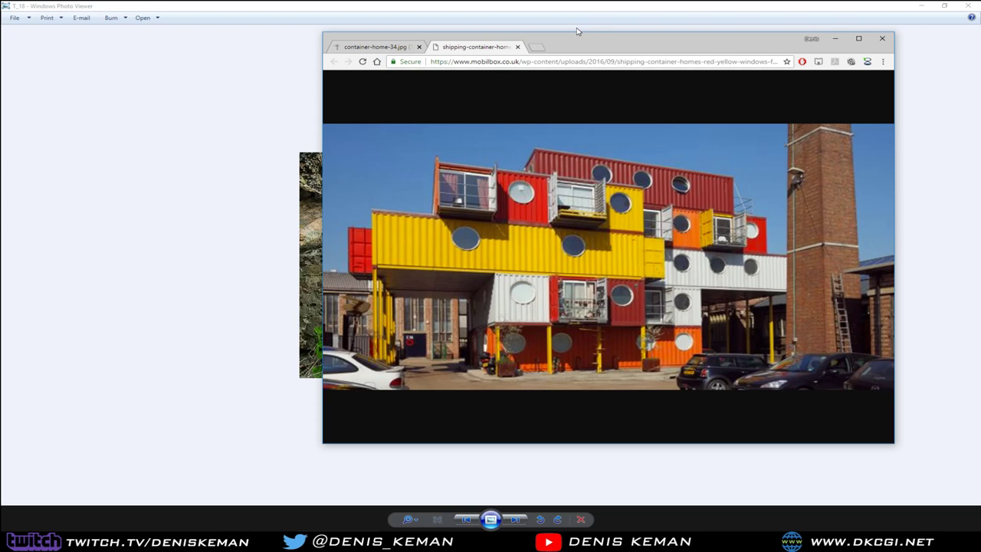
left_click_drag(595, 44, 518, 50)
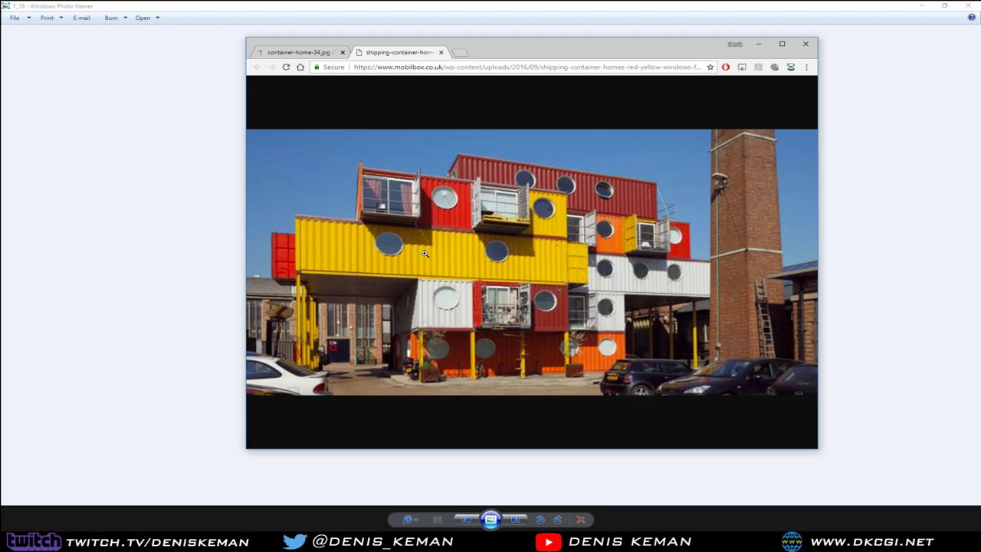
key("Right")
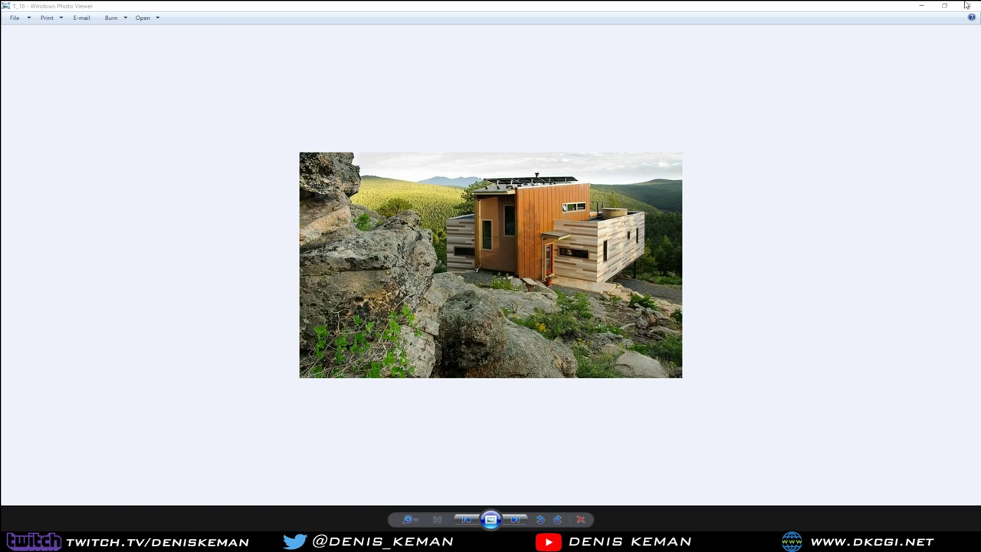
Return to Windows Photo Viewer and browse the references from T_18 through T_24 to the Shipping_Container_Sizes sheet
left_click(692, 148)
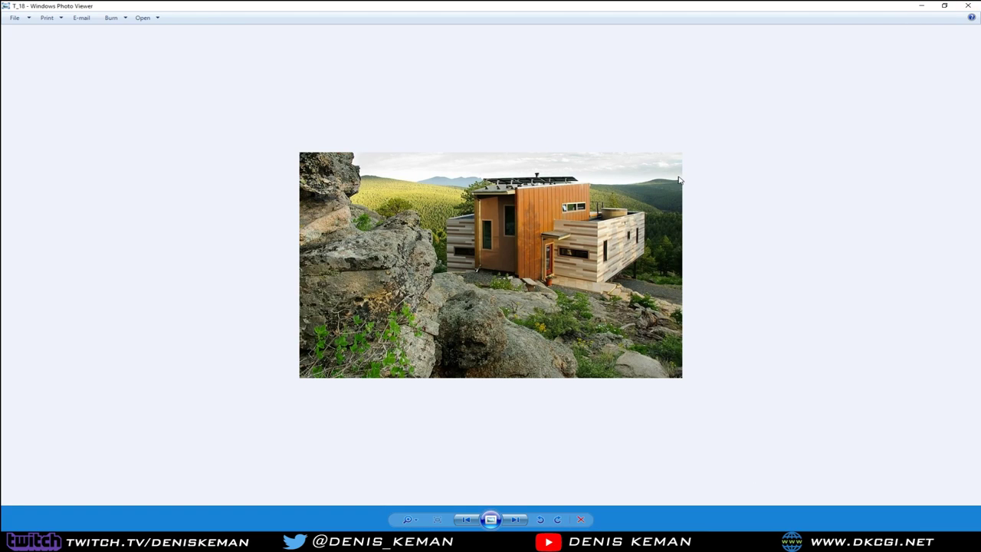
key("Right")
key("Right")
key("Right")
key("Right")
key("Right")
key("Right")
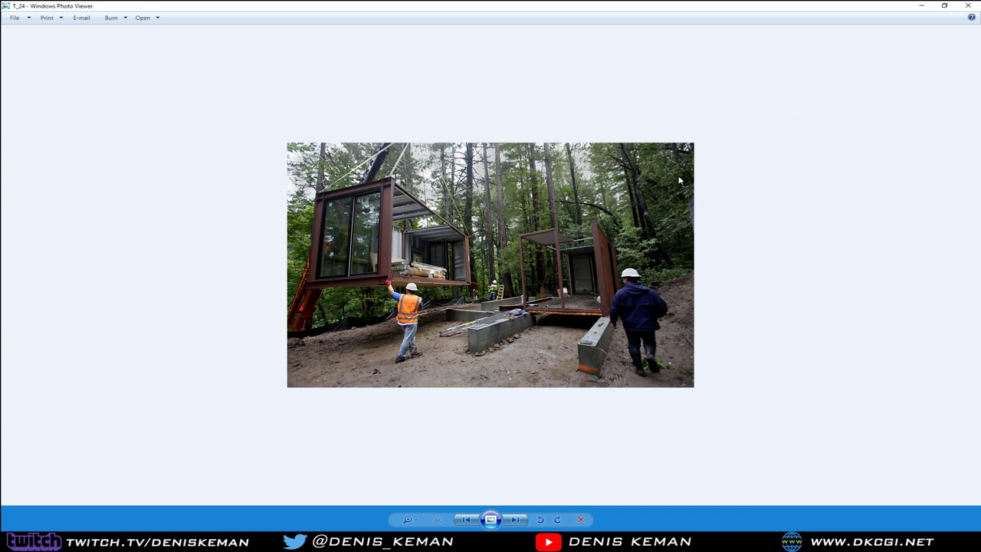
key("Right")
key("Right")
key("Right")
key("Right")
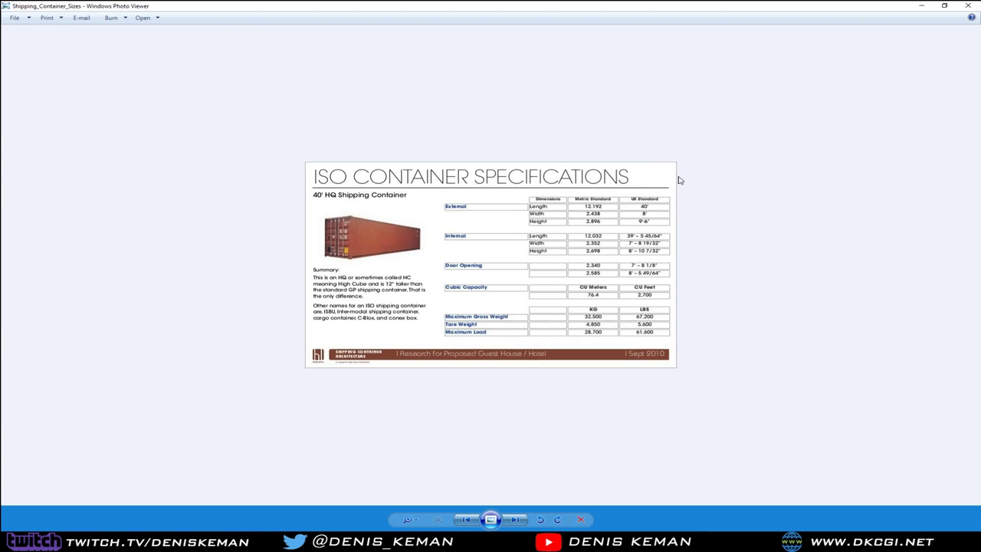
key("Left")
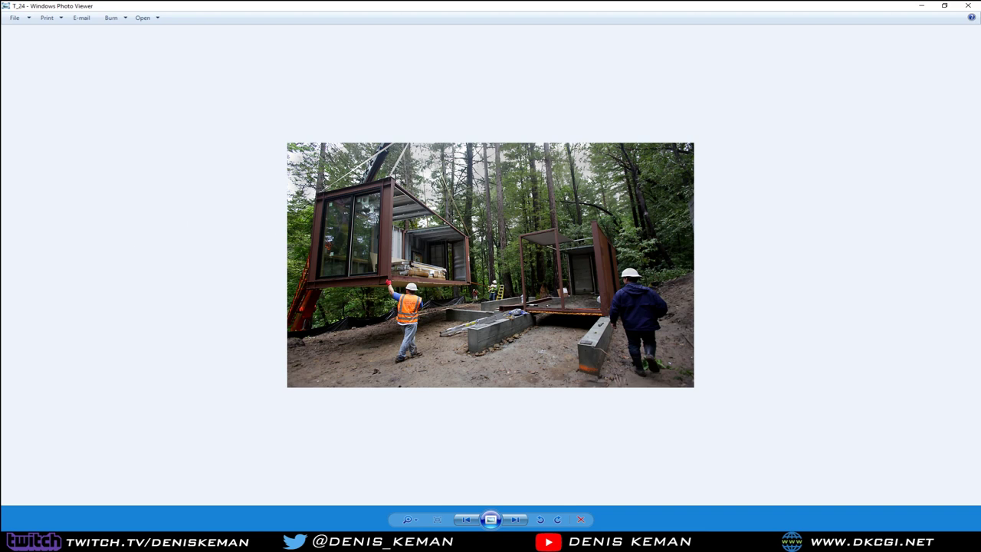
Review the container house photos T_02 through T_05 for their glazing, decks, doors and stacked layouts
key("Right")
key("Right")
key("Left")
key("Left")
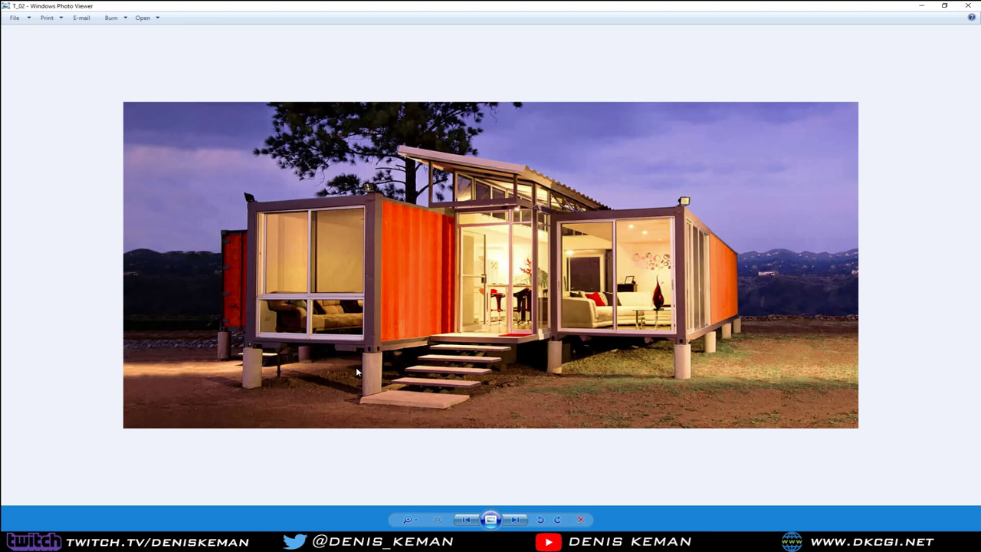
key("Right")
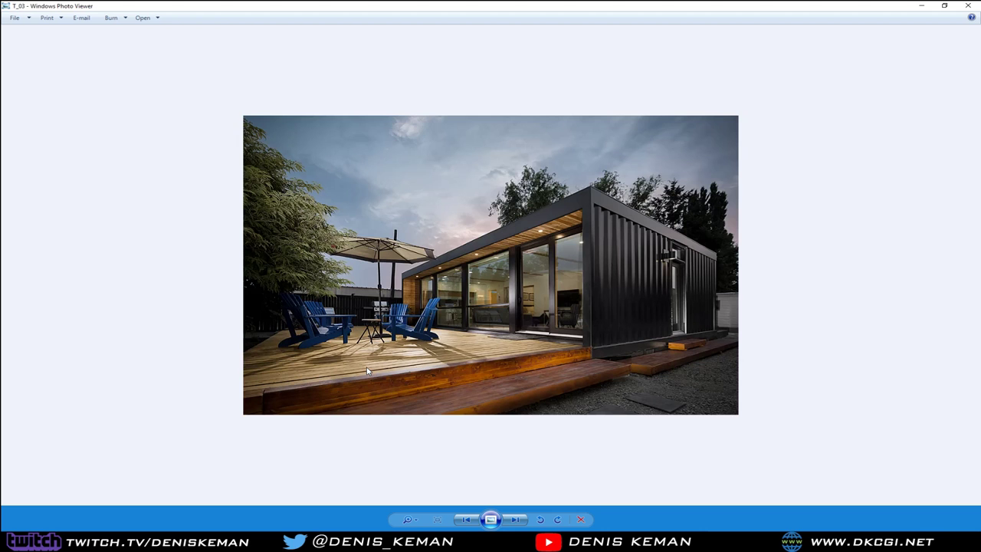
key("Right")
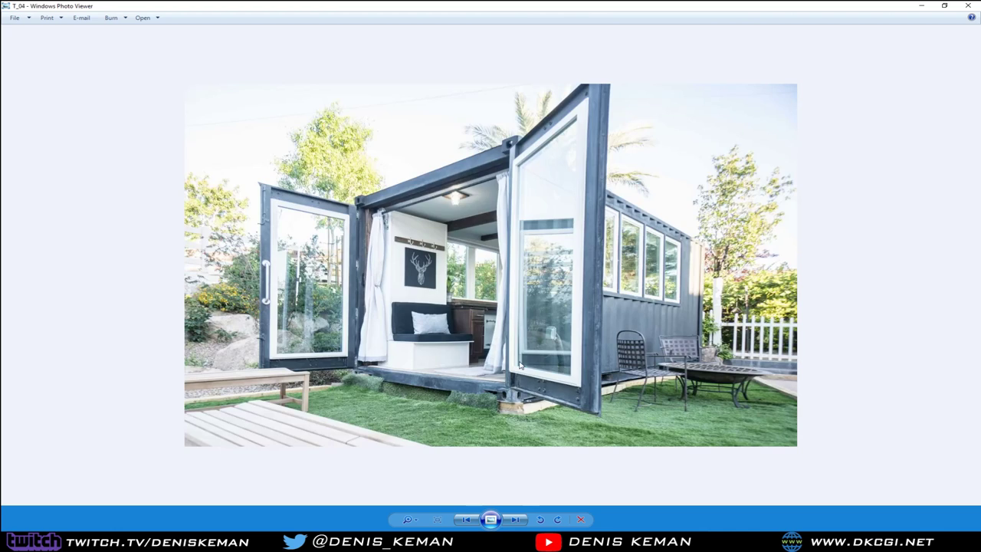
key("Right")
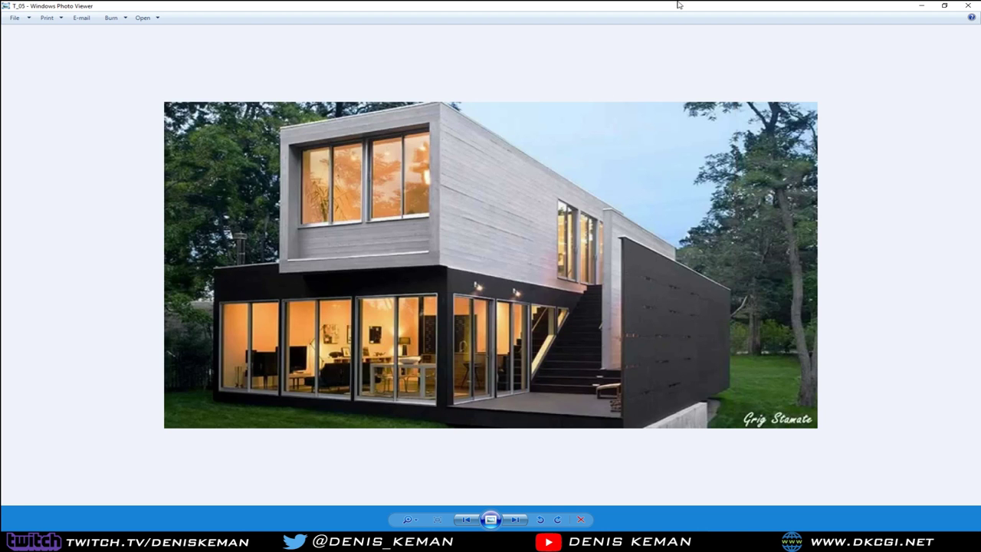
Close the photo viewer and save the container scene in 3ds Max
left_click(969, 6)
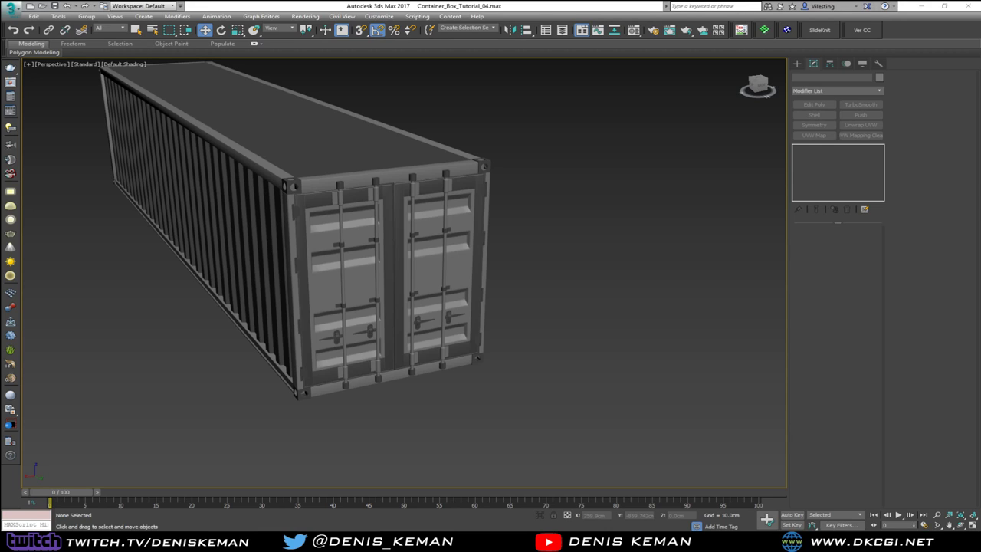
left_click(10, 8)
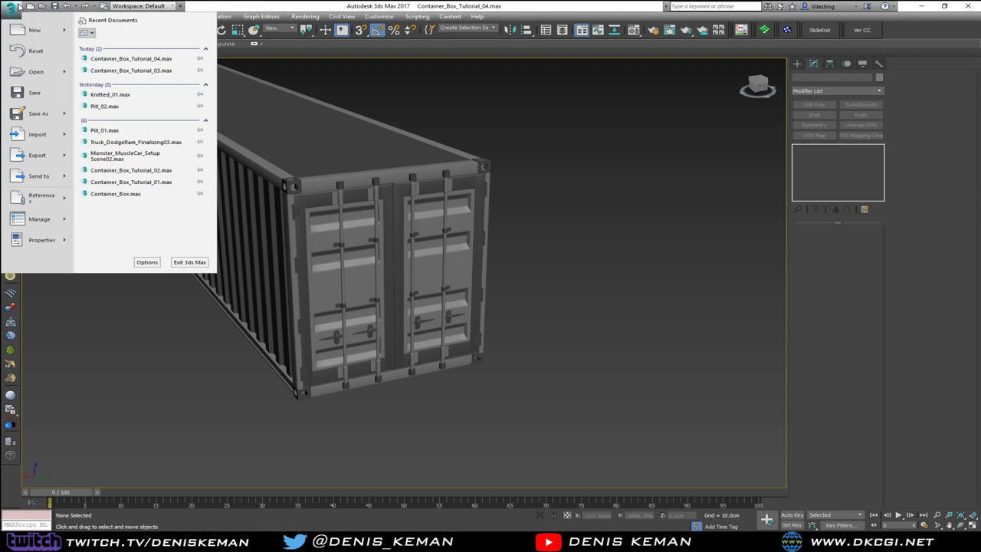
left_click(38, 93)
Select the whole container, turn on the edge display, and check the object names of the ceiling, base beams and long side wall
middle_click_drag(199, 229, 139, 226, "alt")
scroll(139, 226, "down", 4)
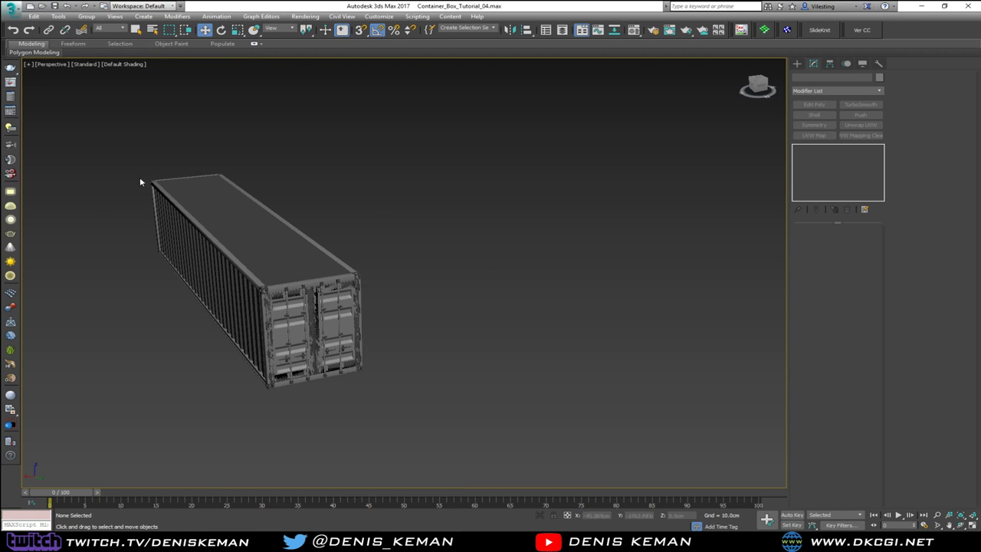
left_click_drag(105, 119, 445, 436)
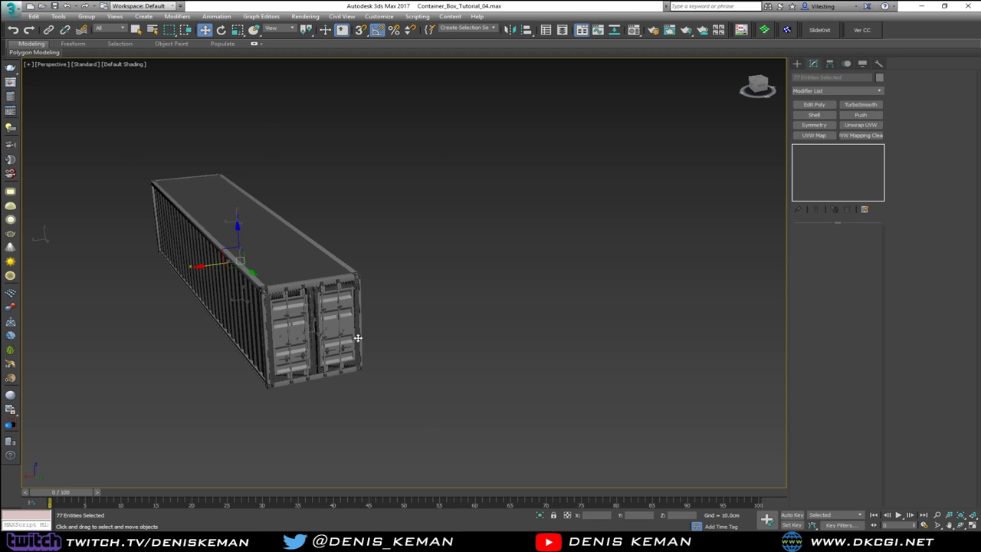
scroll(317, 309, "up", 5)
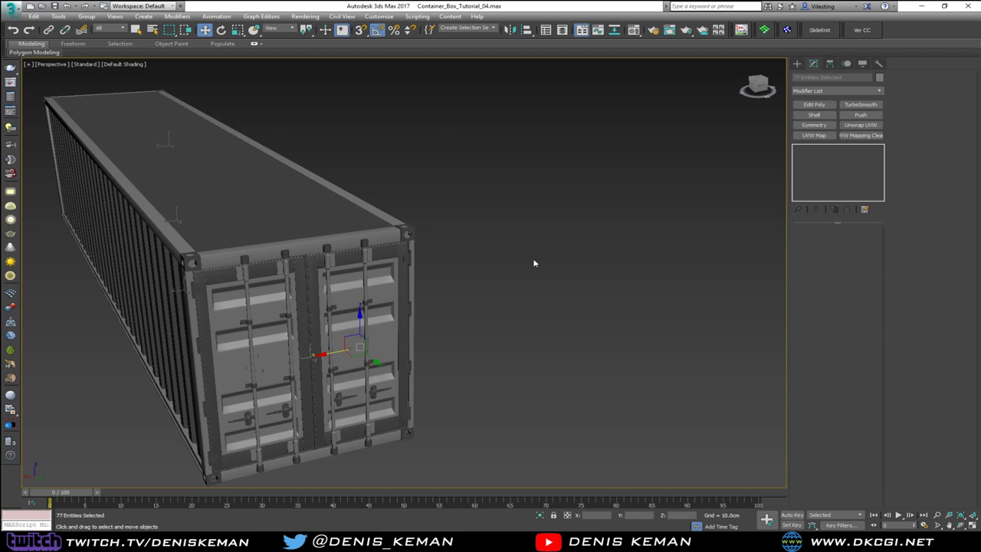
left_click(241, 218)
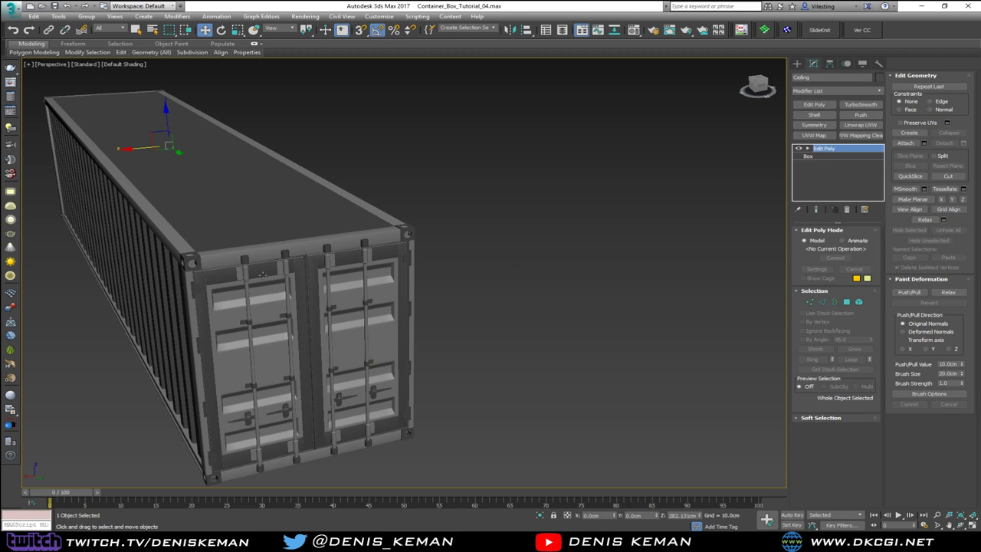
key("F4")
left_click(220, 255)
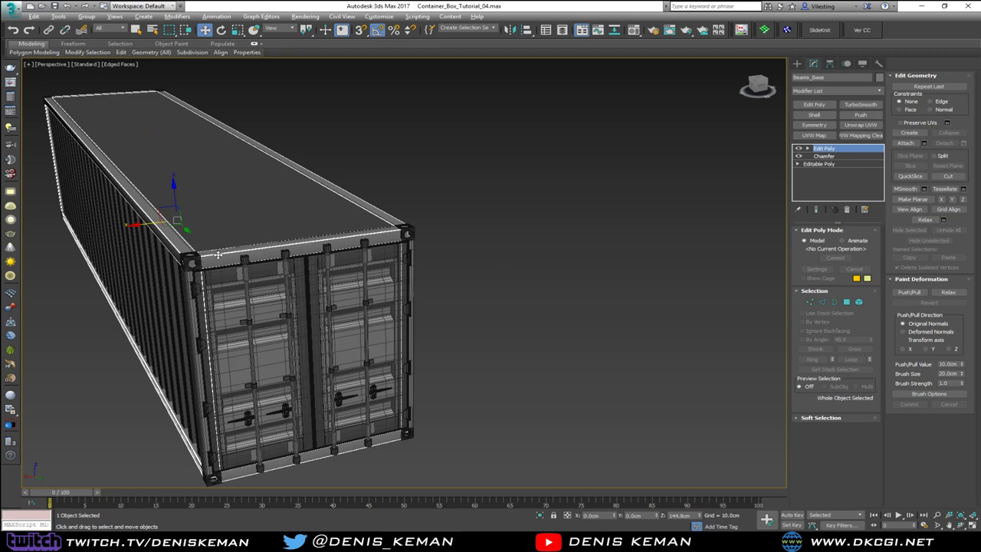
middle_click_drag(219, 255, 243, 249, "alt")
left_click(242, 249)
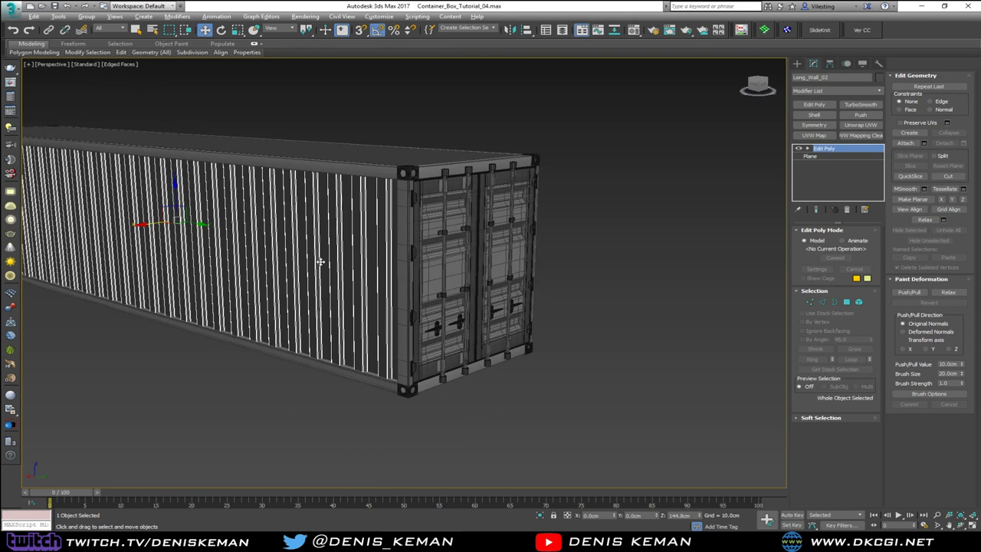
middle_click_drag(319, 263, 301, 267, "alt")
Rename the container's door panel object as Door_Geometry
left_click(304, 295)
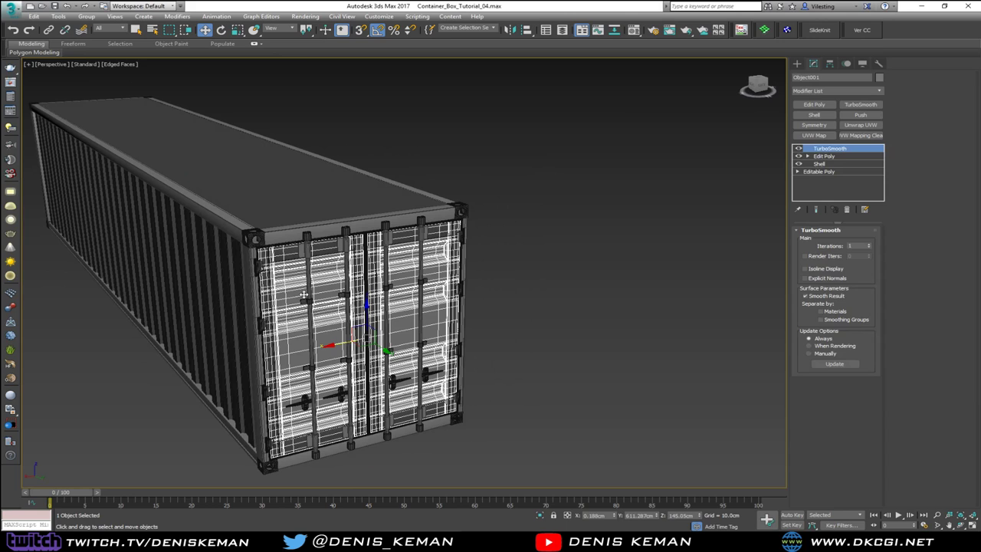
scroll(307, 287, "up", 5)
scroll(307, 298, "down", 3)
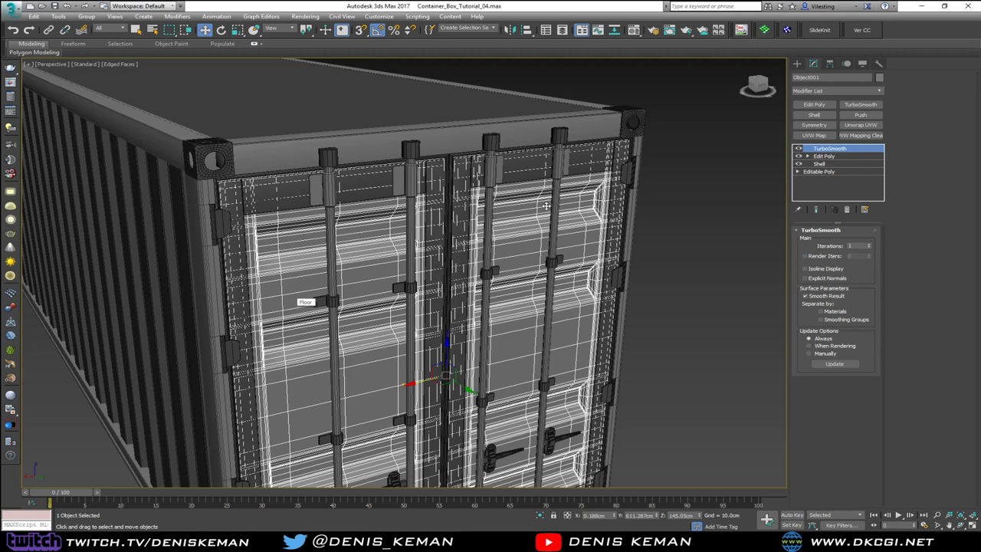
left_click(841, 78)
type("Door_Geomet")
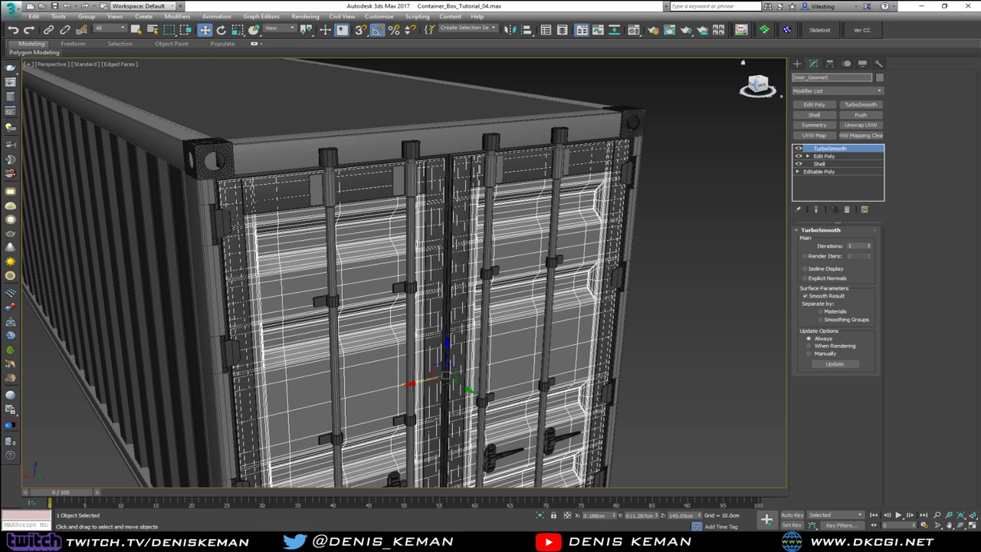
type("ry")
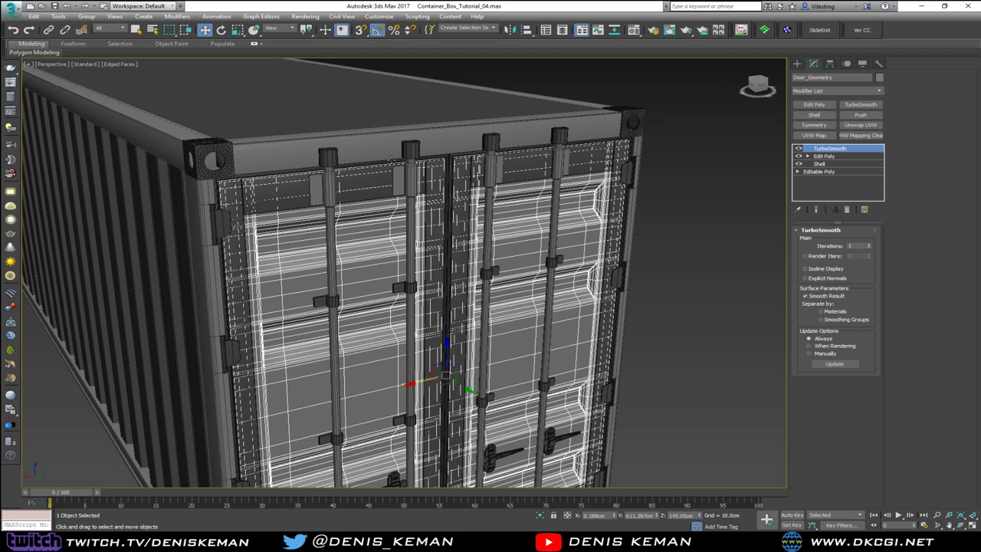
Attach the other three vertical door lock rods to the first rod to make them one object
left_click(330, 189)
middle_click_drag(351, 243, 344, 140)
scroll(344, 141, "down", 3)
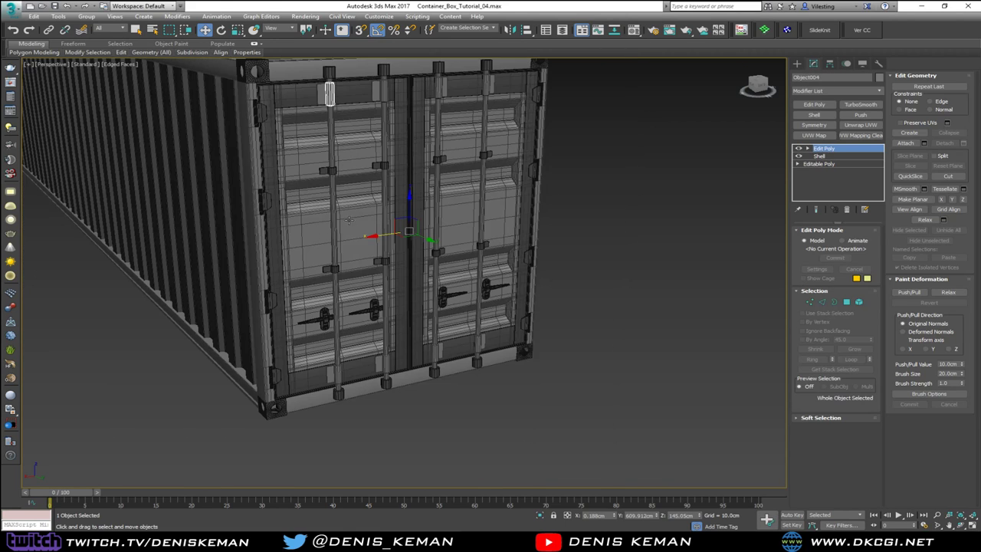
scroll(343, 303, "up", 3)
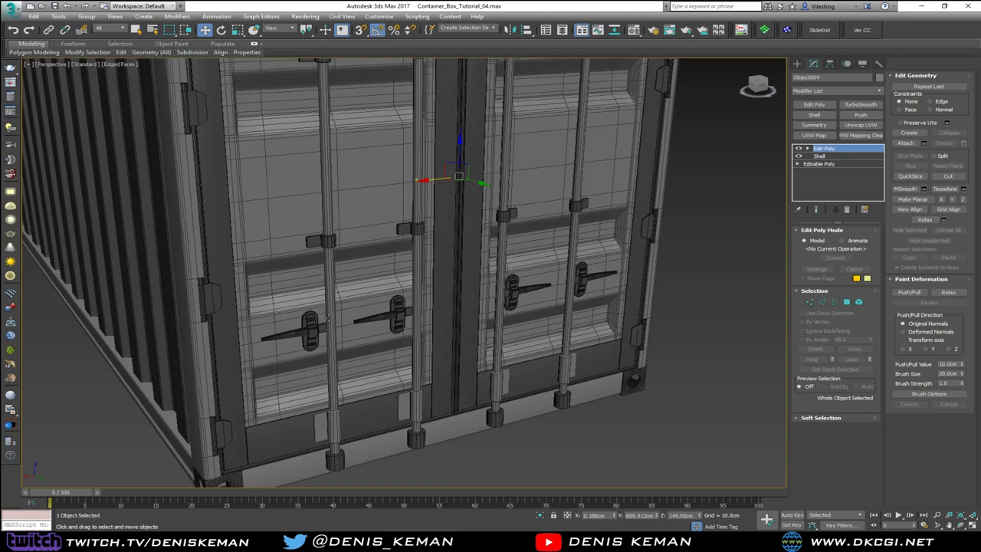
left_click(327, 318)
middle_click_drag(332, 260, 334, 308)
left_click(910, 145)
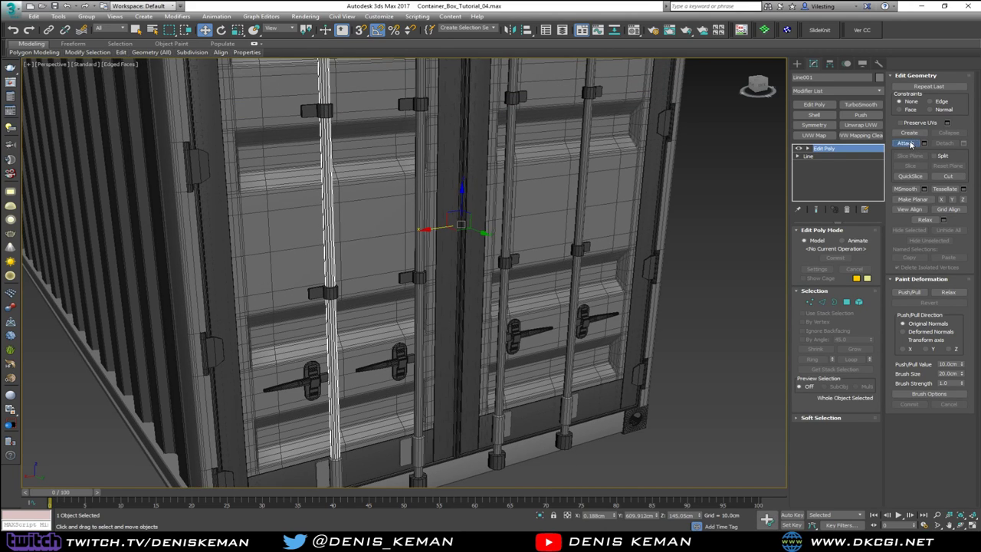
left_click(906, 144)
left_click(421, 248)
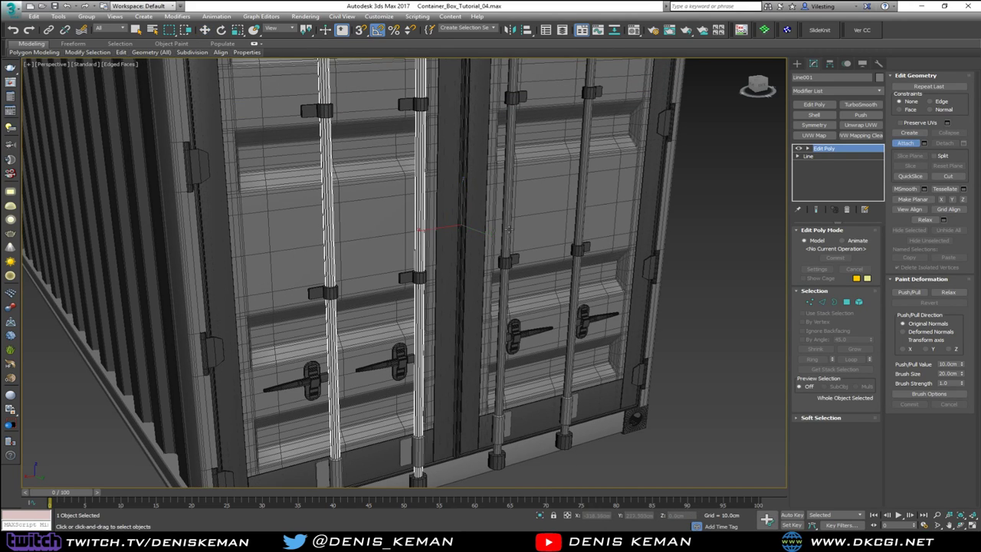
left_click(508, 228)
left_click(579, 229)
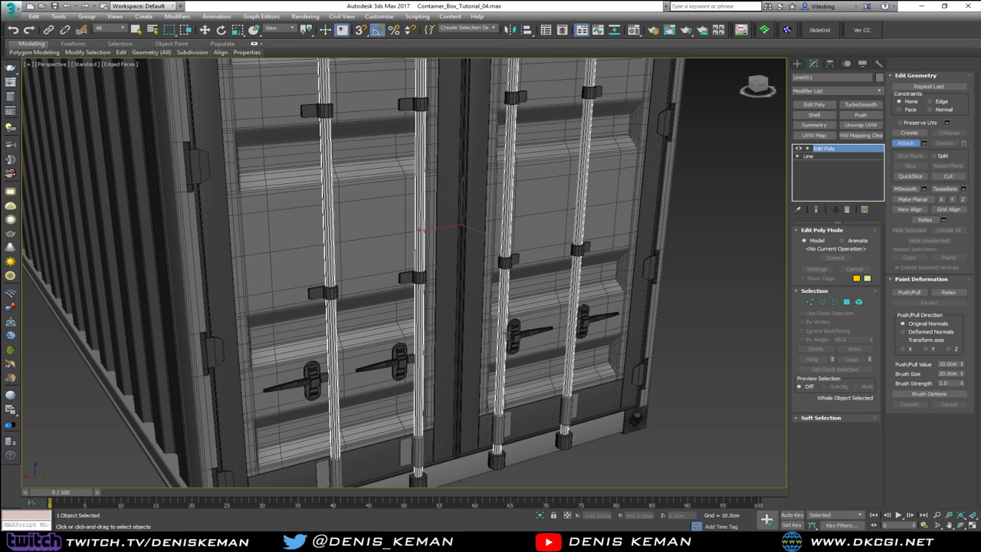
key("w")
middle_click_drag(416, 254, 416, 340)
scroll(421, 306, "down", 2)
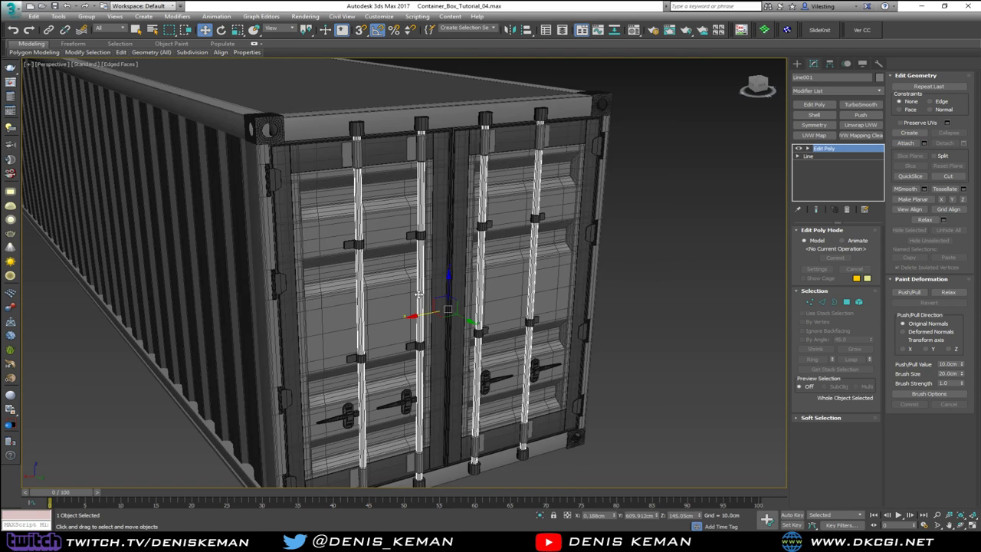
Rename the combined vertical door rods object as Locking Bar
scroll(418, 293, "up", 1)
scroll(412, 229, "up", 1)
scroll(409, 223, "up", 1)
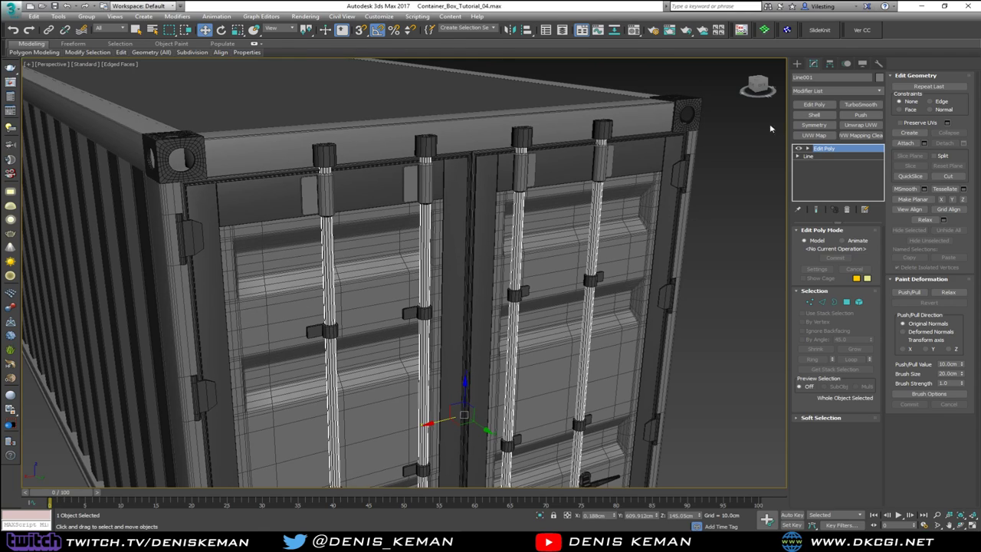
left_click(835, 78)
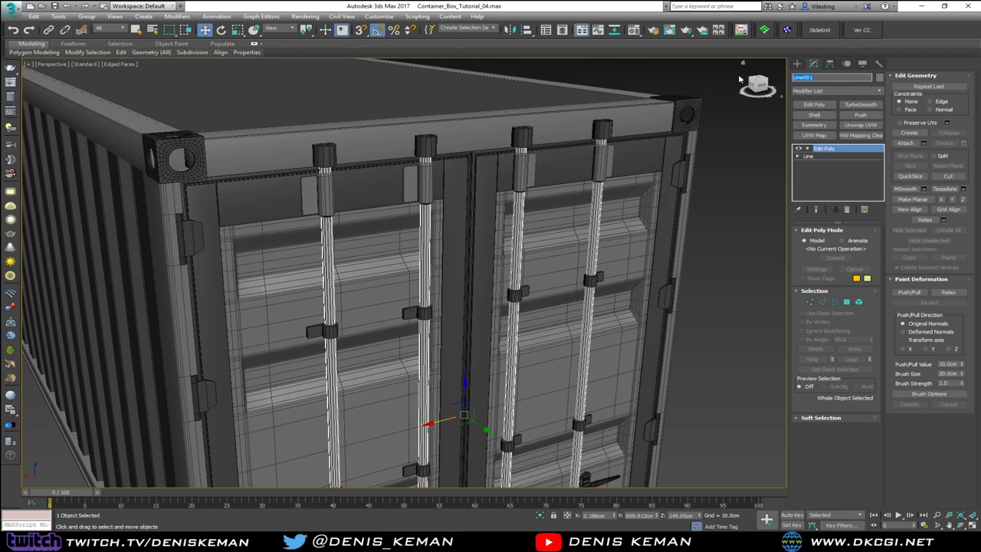
type("Locking Bar")
key("Return")
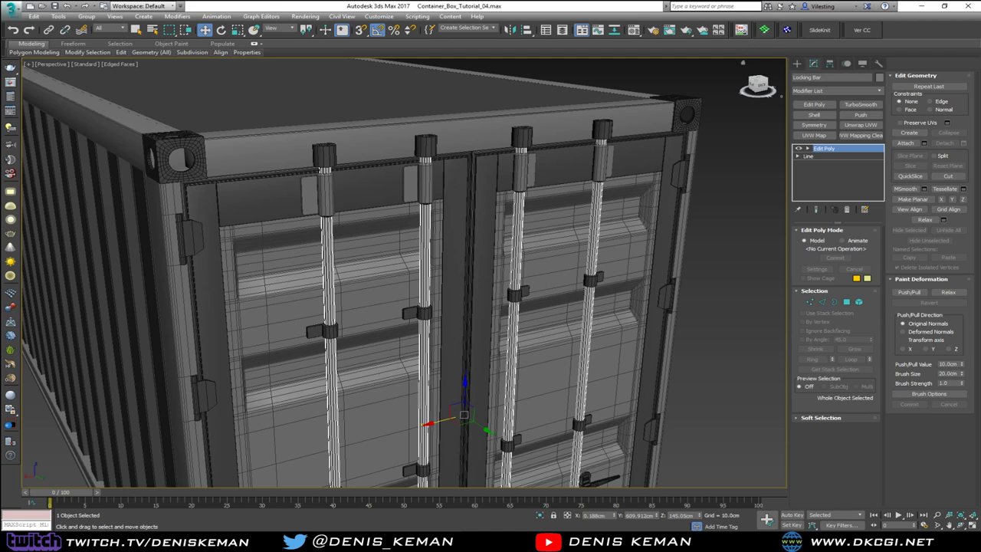
Attach the sleeves and backing plates near the top of all four locking bars into one object
left_click(332, 198)
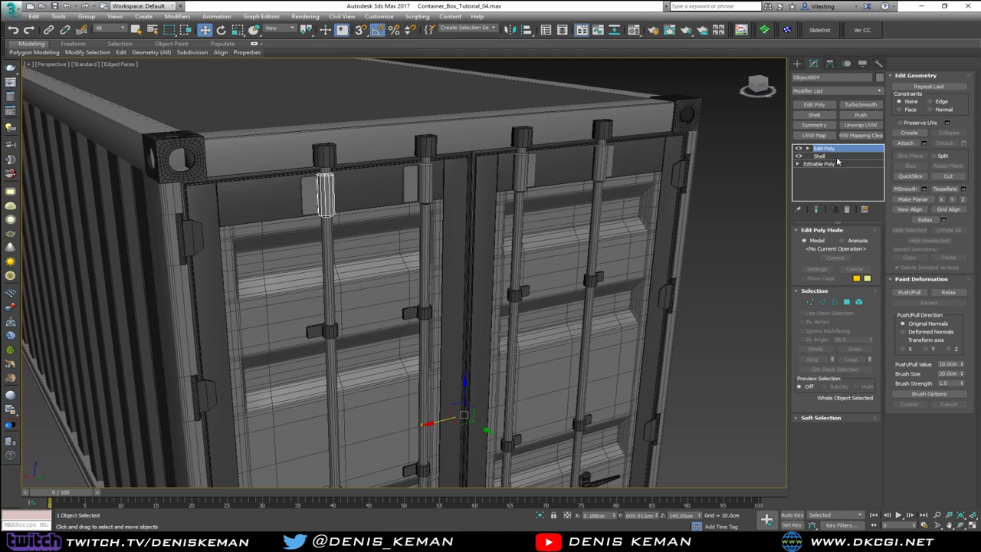
left_click(906, 144)
left_click(421, 189)
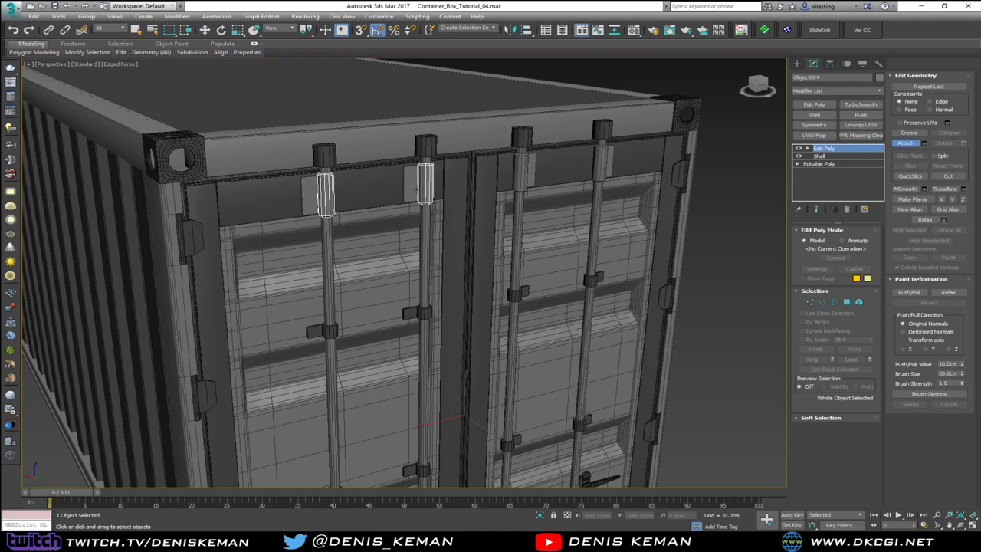
left_click(313, 194)
left_click(526, 170)
left_click(598, 166)
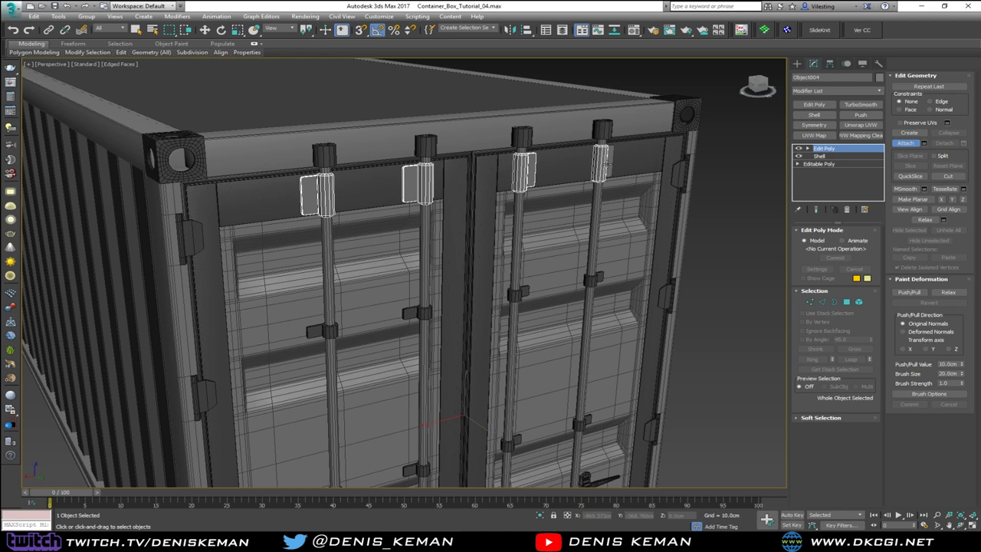
left_click(609, 165)
Attach the sleeves and backing plates near the bottom of the four locking bars to the same object
middle_click_drag(608, 164, 594, 34)
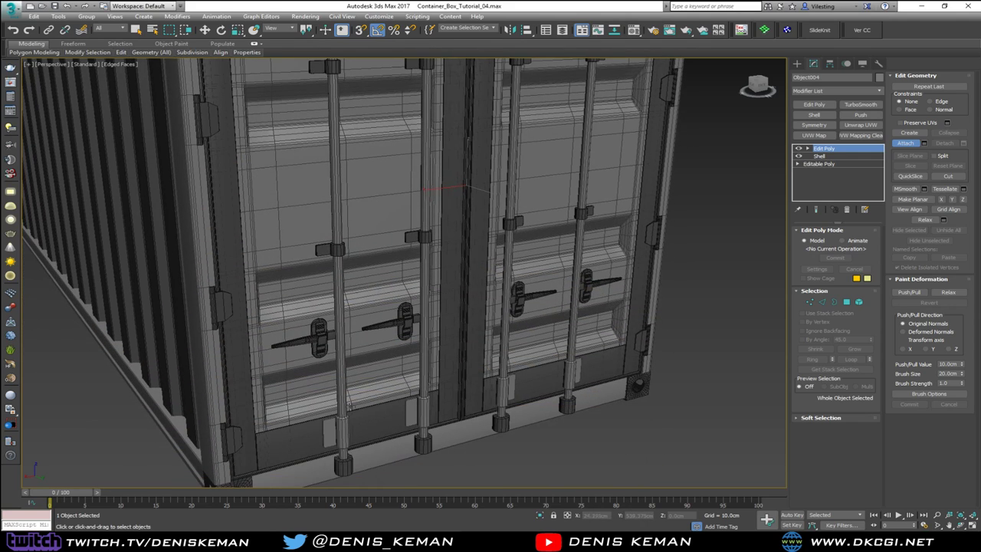
left_click(335, 431)
left_click(414, 412)
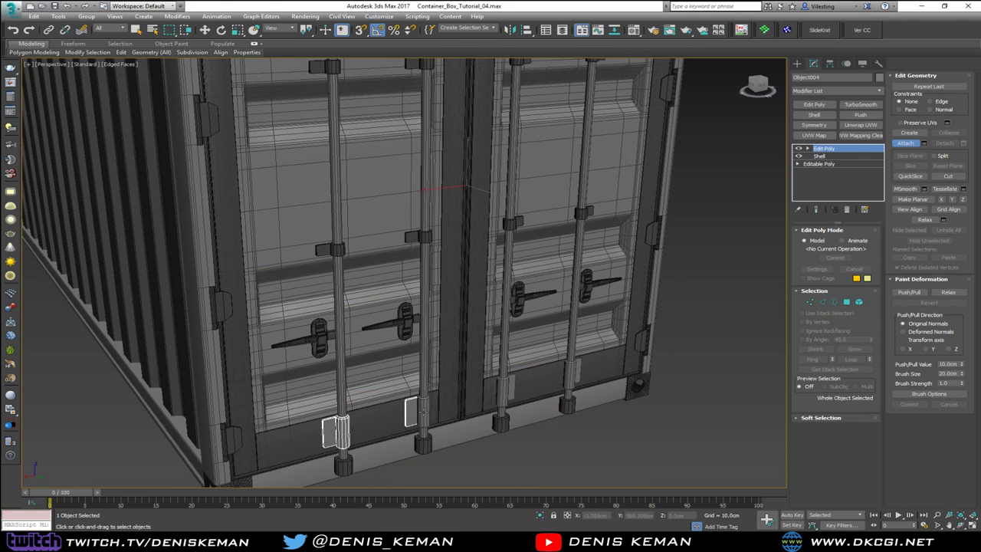
left_click(499, 391)
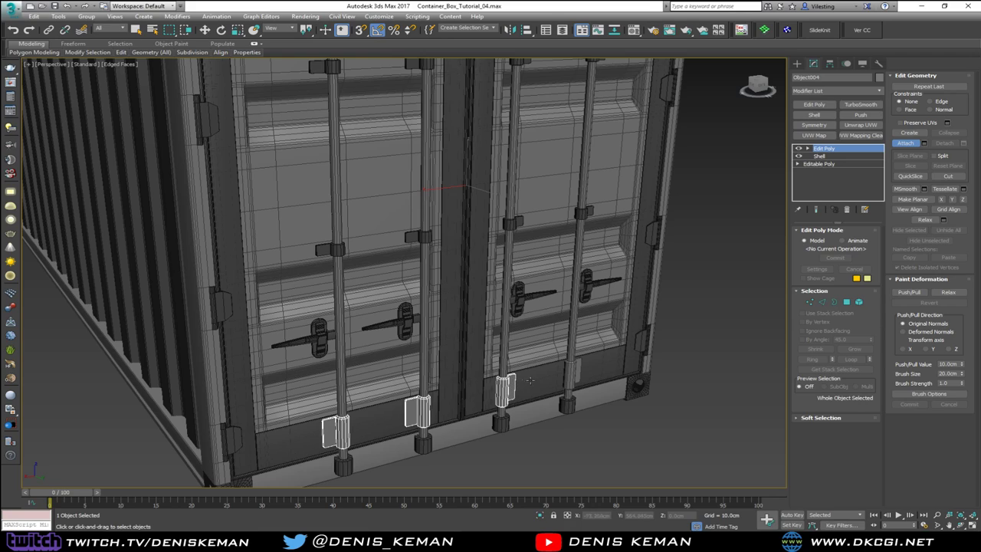
left_click(573, 374)
key("w")
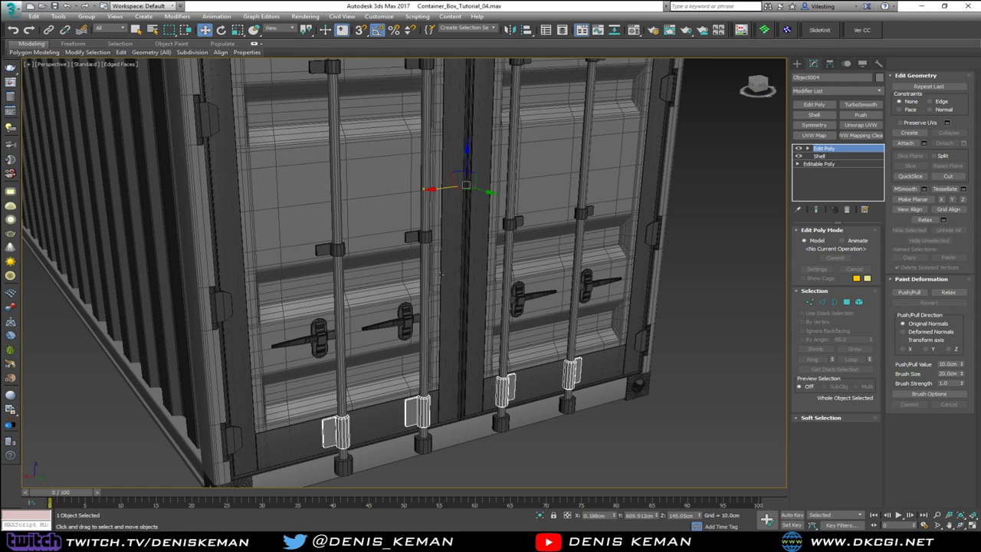
Rename the combined sleeve and plate object as Locks_01
mouse_move(448, 201)
middle_mouse_down()
mouse_move(429, 310)
mouse_move(444, 216)
middle_mouse_up()
scroll(429, 311, "down", 3)
scroll(430, 315, "up", 2)
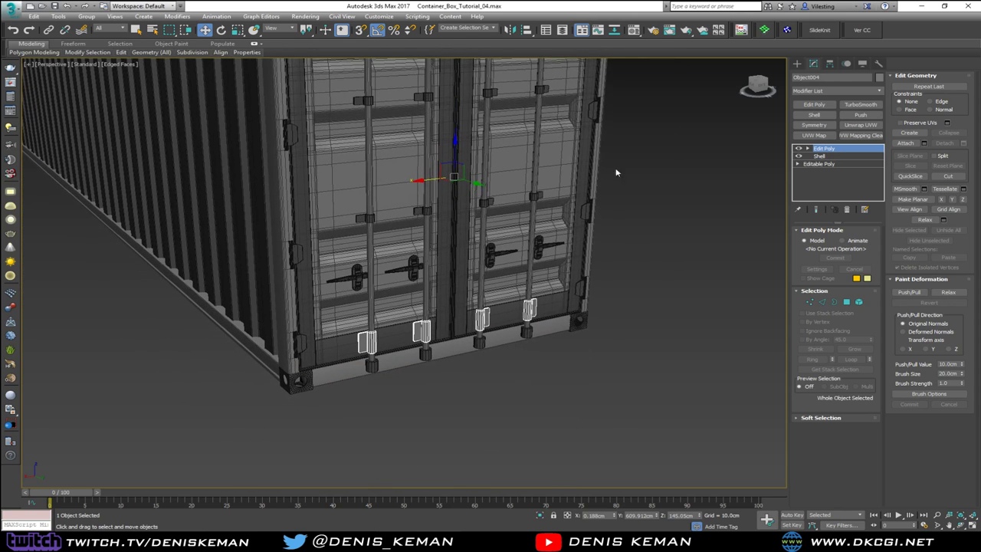
middle_click_drag(600, 142, 596, 211)
left_click(833, 77)
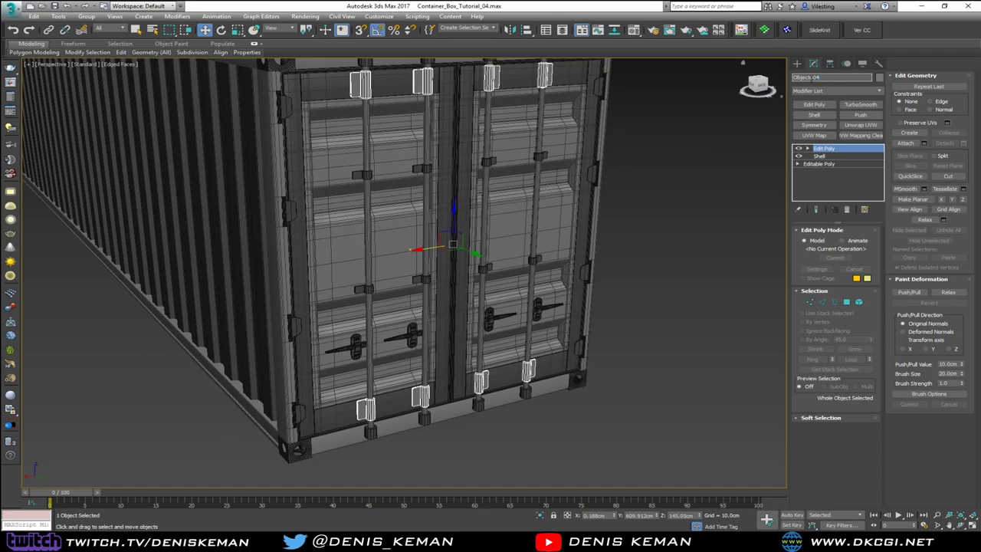
type("L")
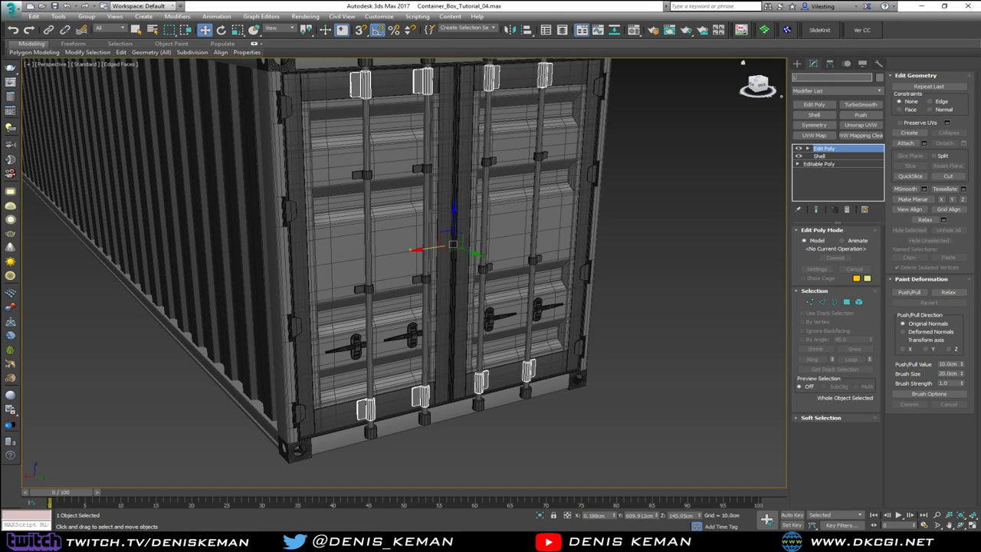
type("ocks_01")
key("Return")
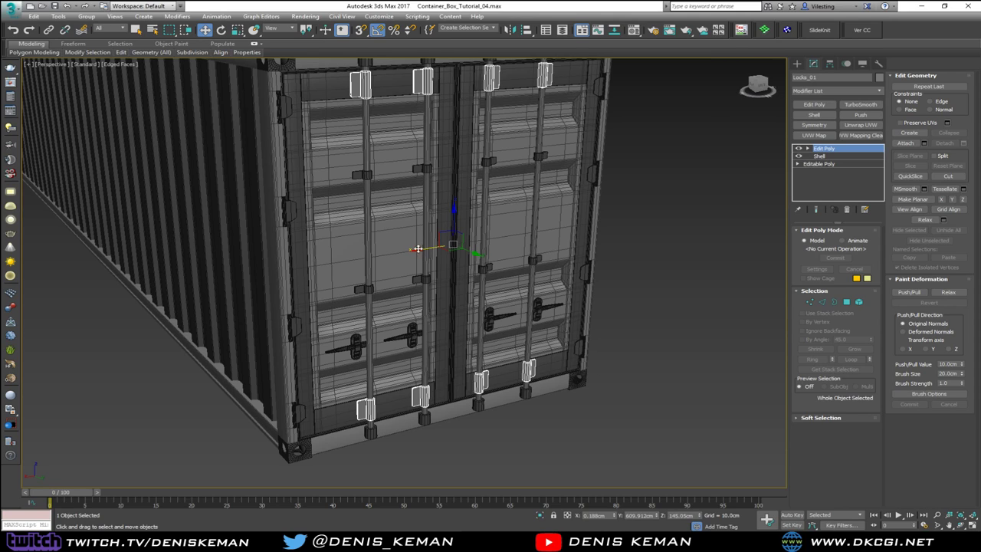
Attach the small clamp and bracket pieces on the leftmost locking bar into one object, undoing the accidental door panel attachment
left_click(368, 288)
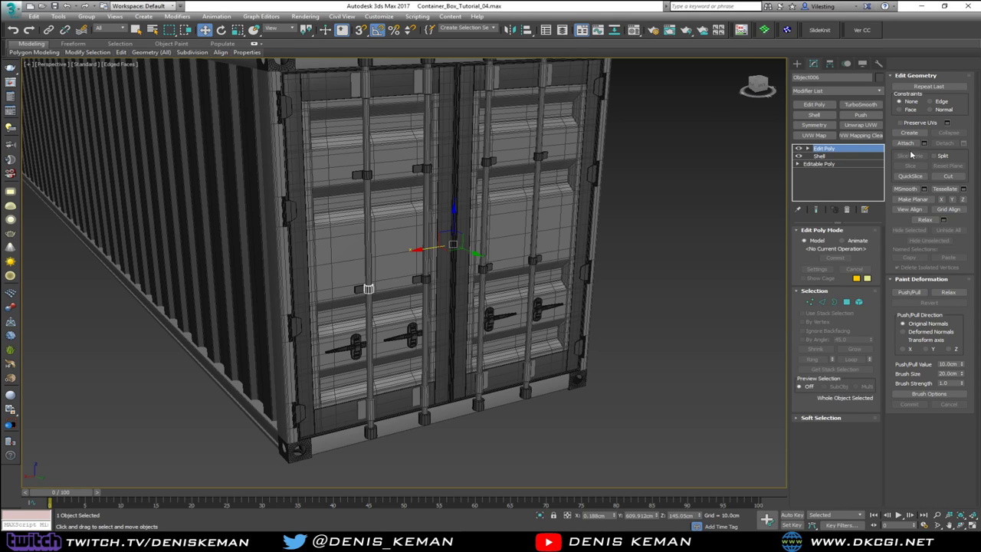
left_click(905, 143)
left_click(367, 174)
left_click(349, 175)
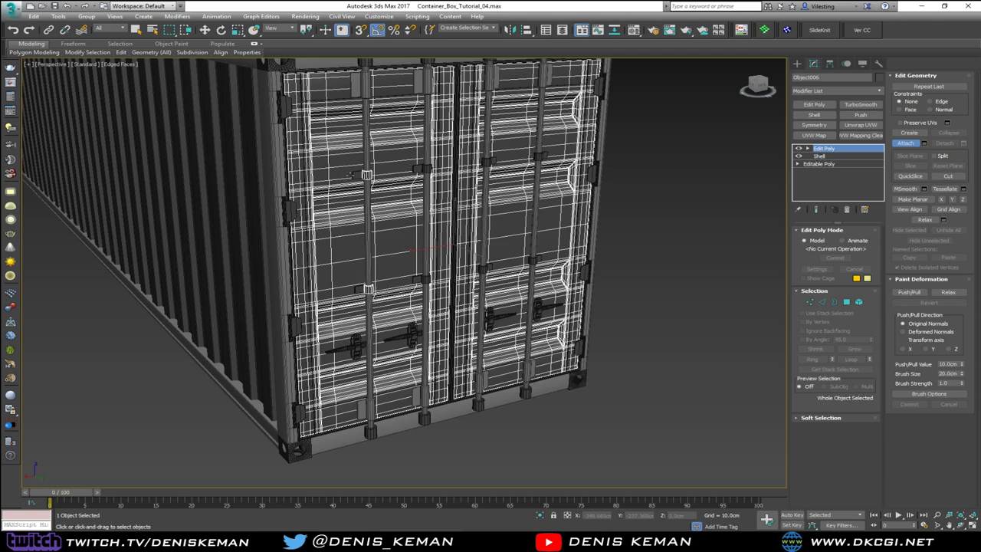
key("ctrl+z")
left_click(357, 175)
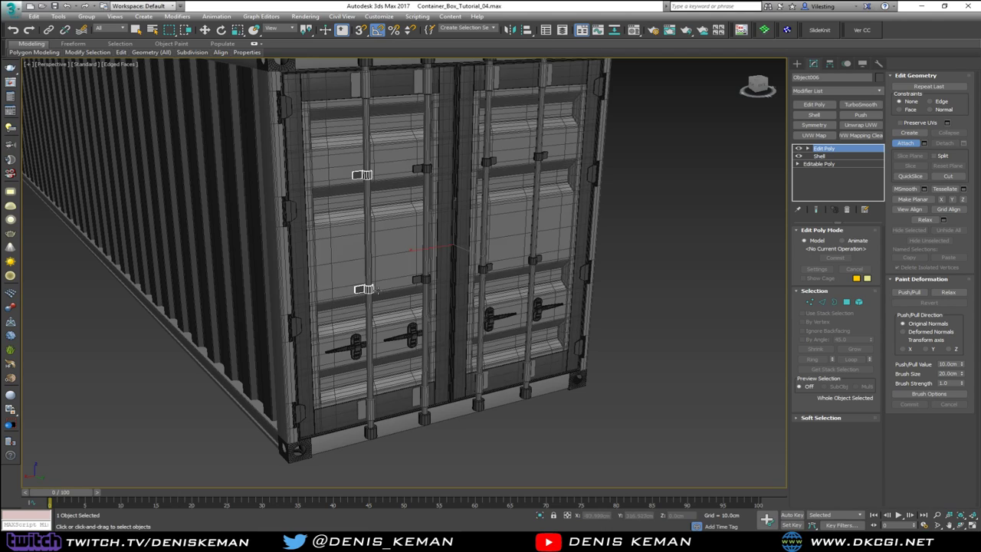
Attach the small clamps of the other three locking bars to the same object and rename it Lock_02
left_click(418, 279)
left_click(421, 168)
left_click(488, 161)
left_click(541, 156)
left_click(536, 259)
left_click(485, 268)
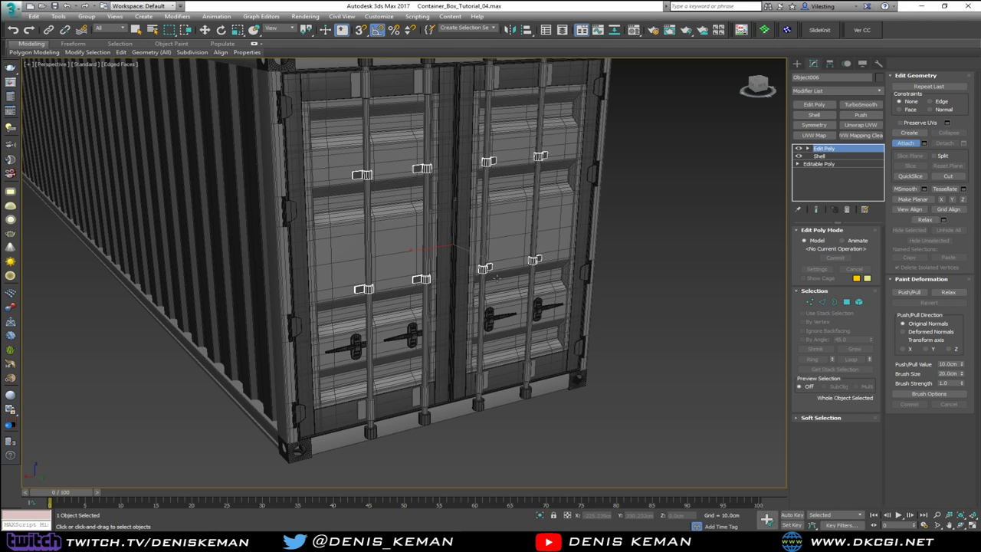
key("w")
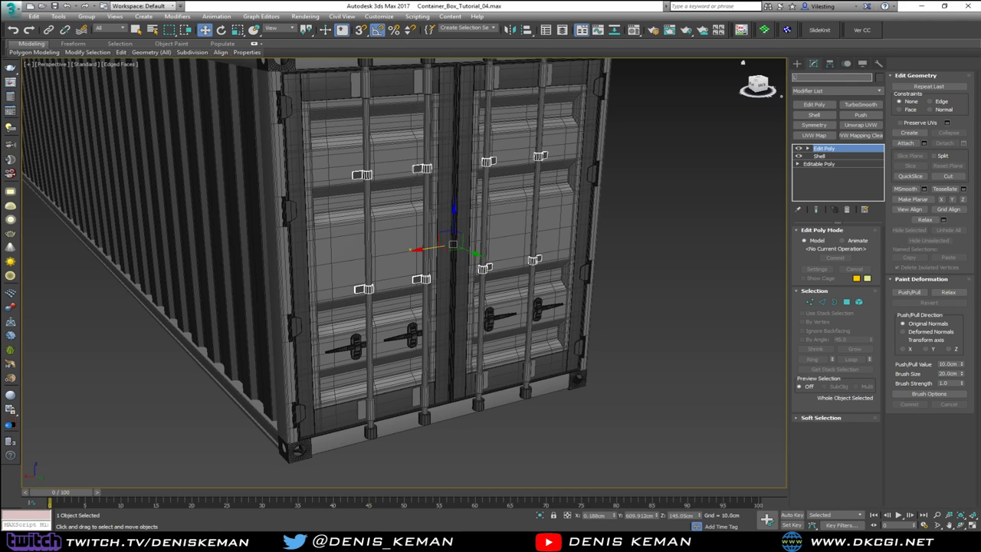
key("Return")
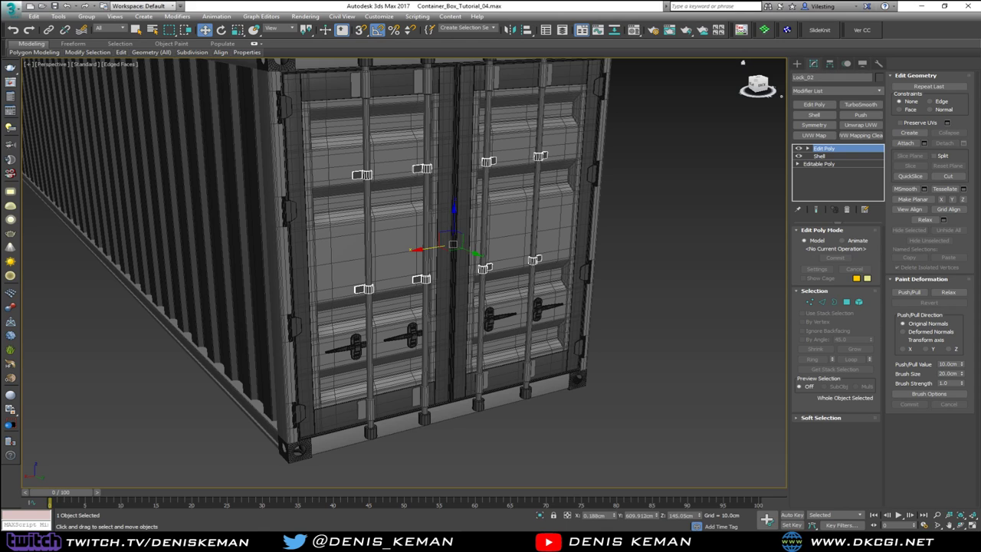
left_click(631, 228)
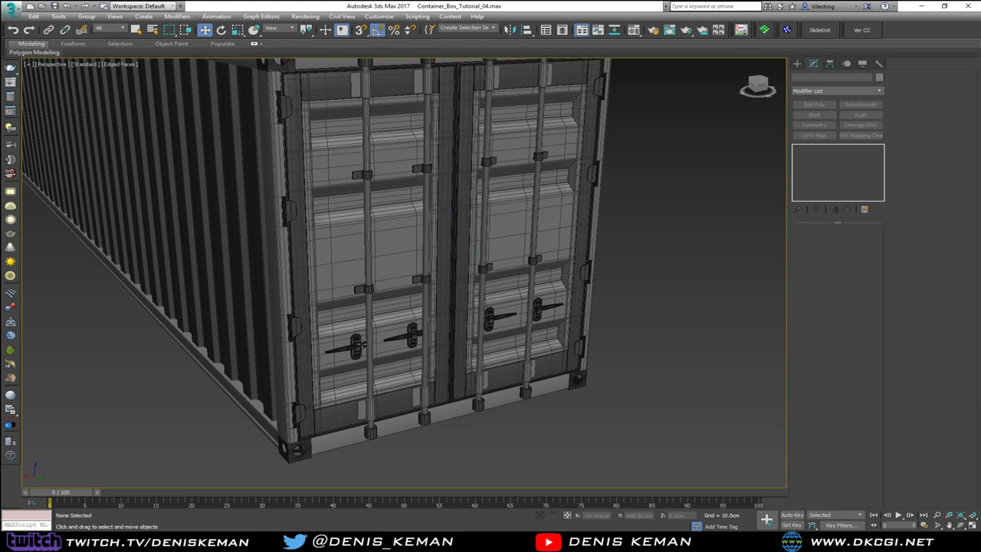
Examine the separate parts of the door latch handles up close, and close the container house photo window
left_click(360, 344)
scroll(357, 346, "up", 8)
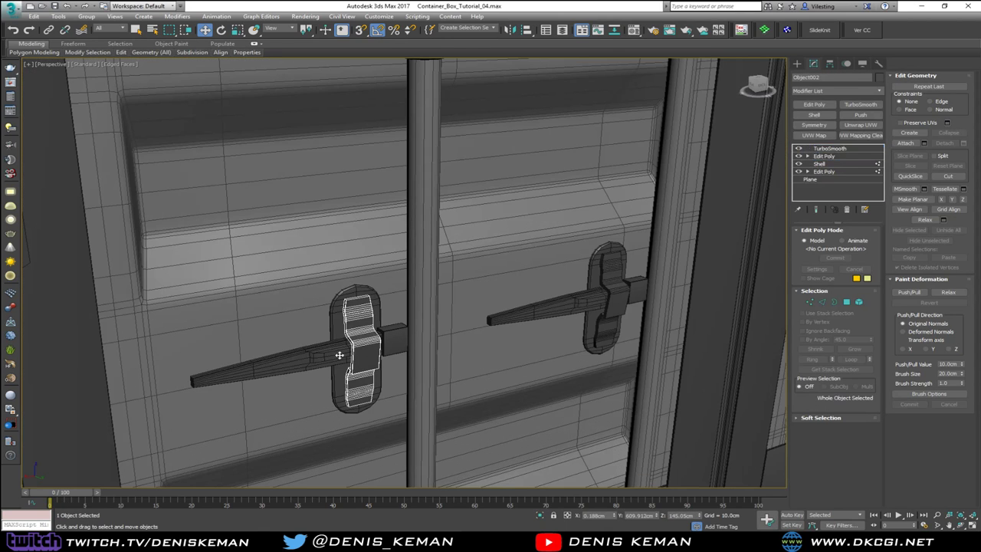
left_click(339, 354)
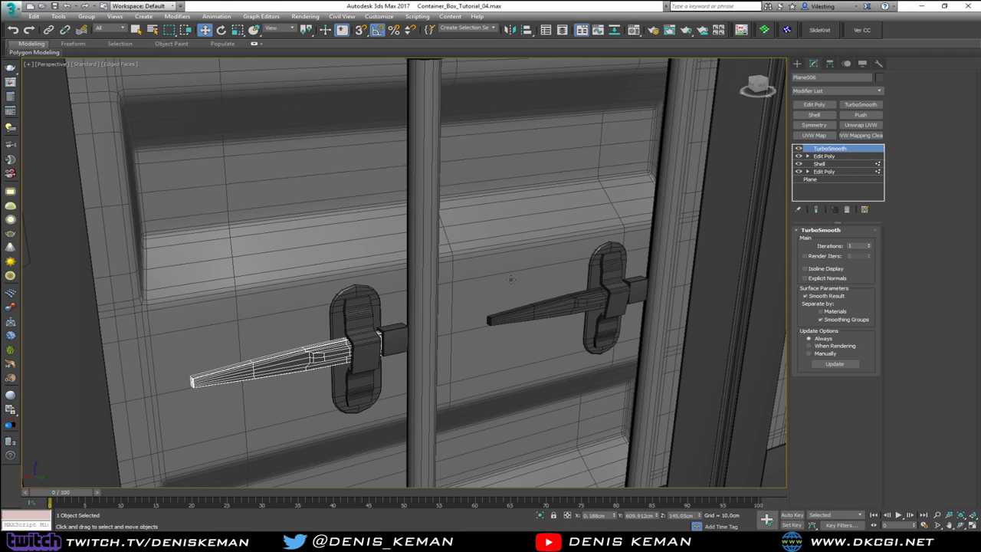
scroll(378, 360, "up", 5)
scroll(378, 360, "down", 6)
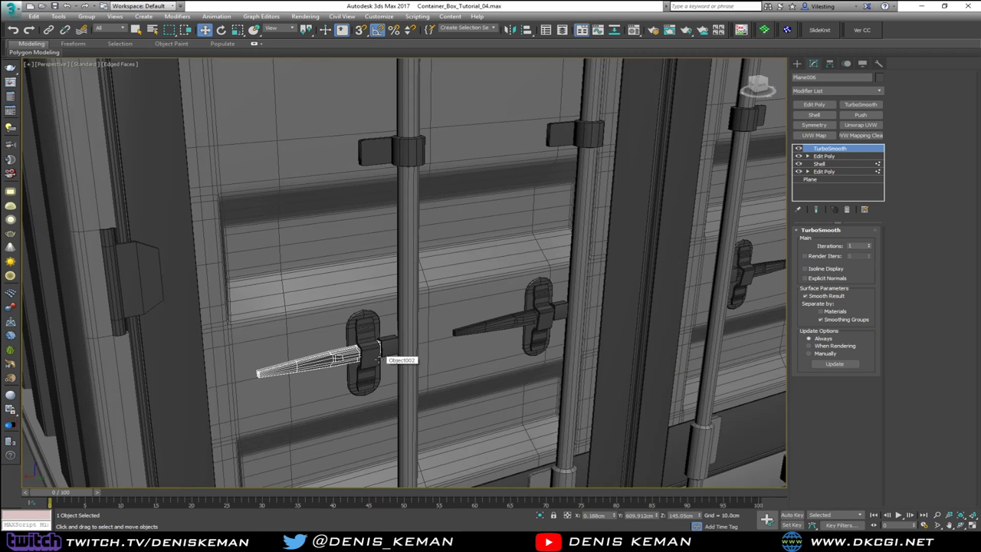
scroll(378, 359, "down", 5)
left_click(597, 439)
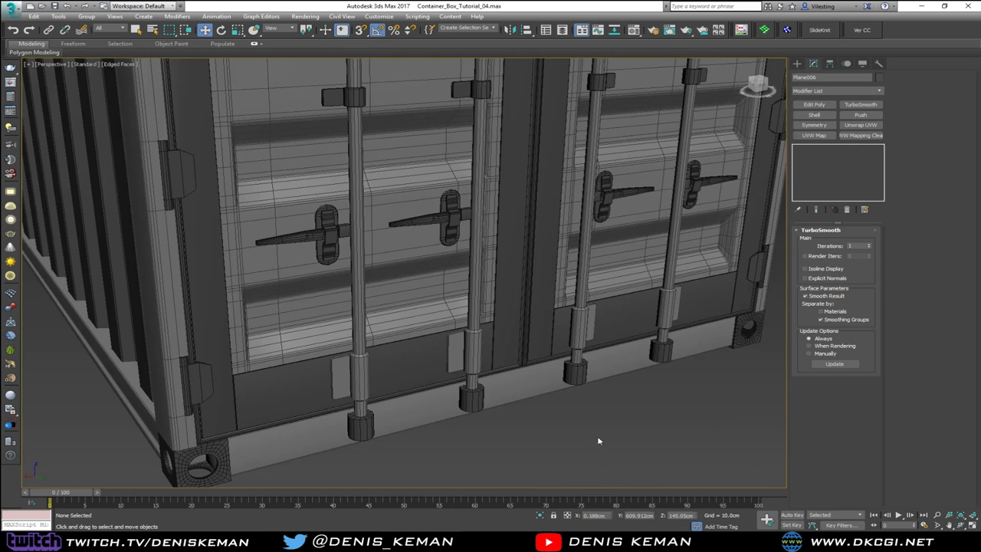
scroll(521, 341, "up", 3)
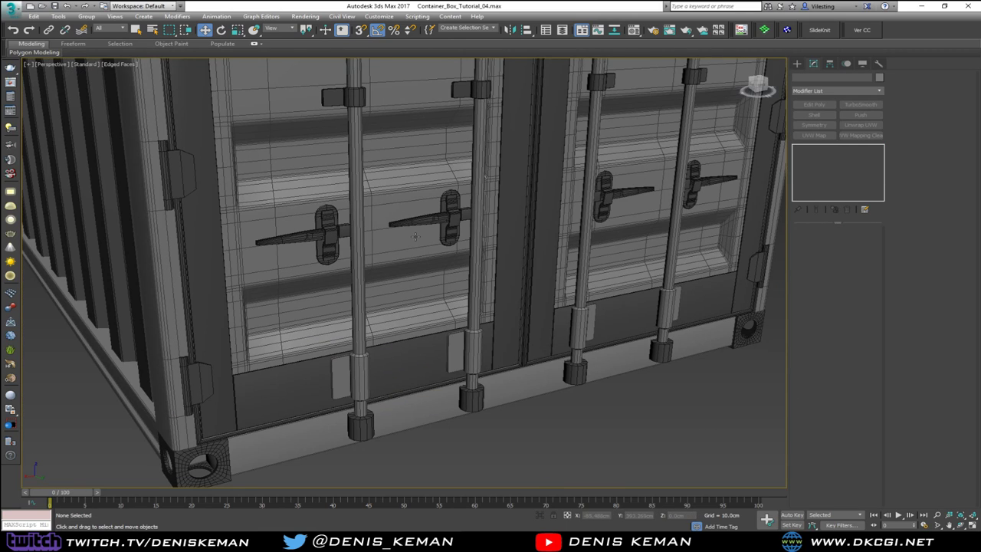
scroll(414, 237, "down", 6)
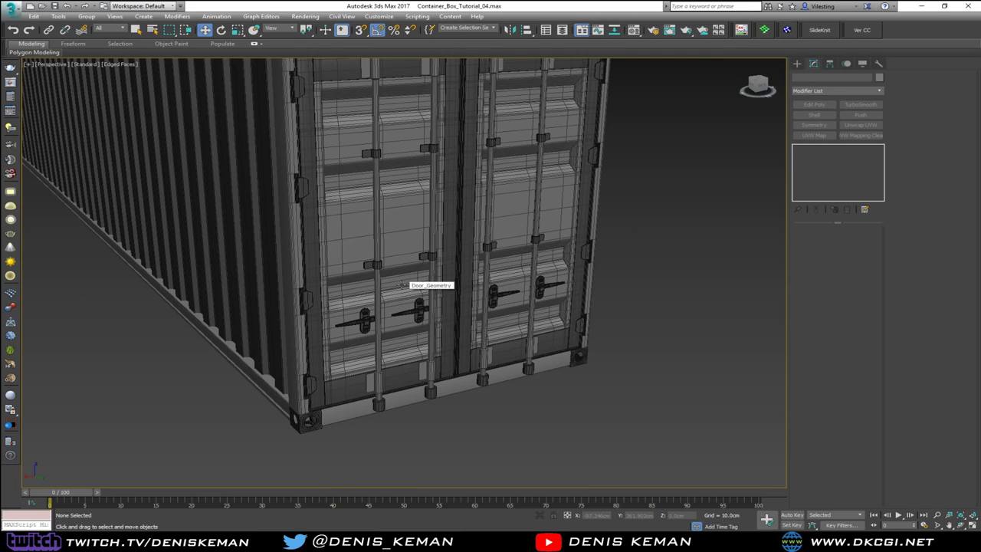
middle_click_drag(401, 285, 387, 330, "alt")
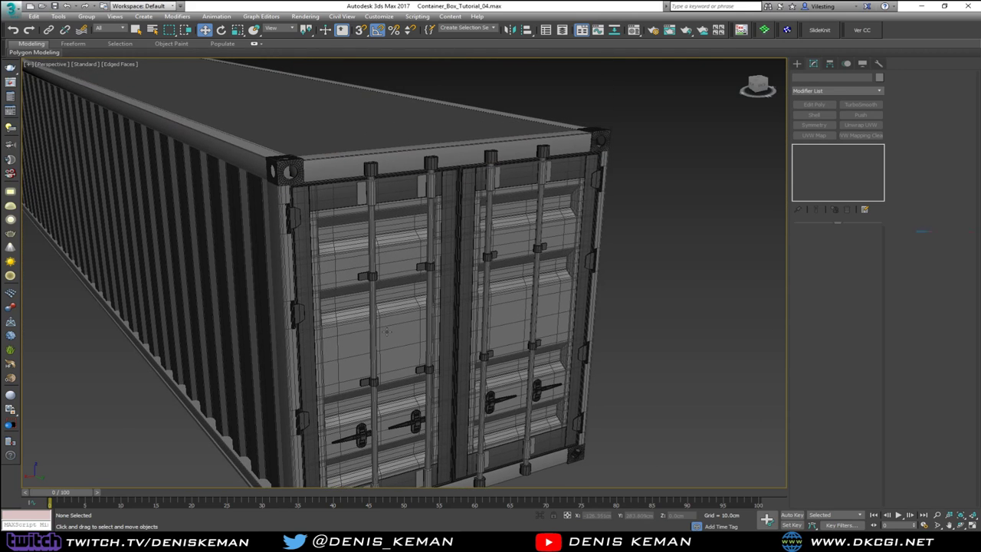
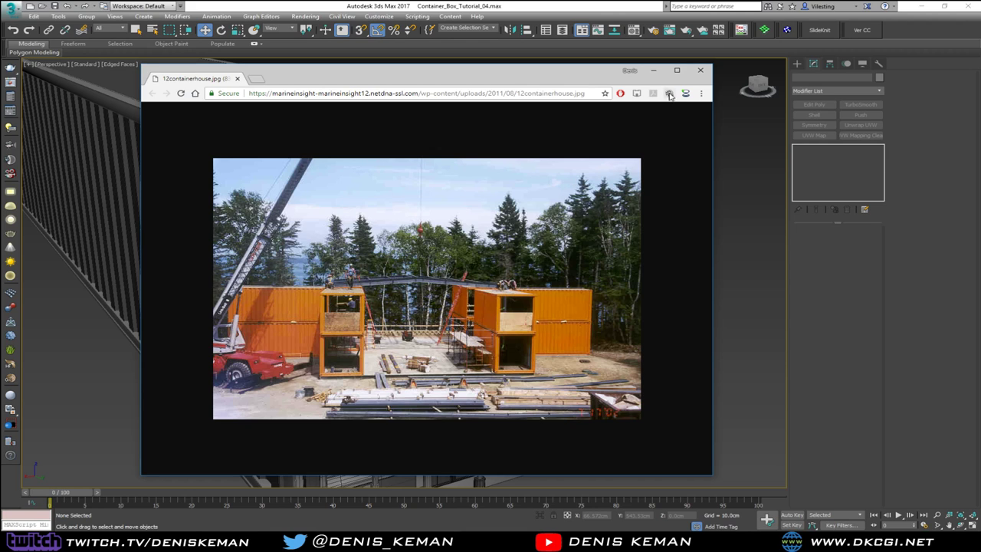
left_click(697, 70)
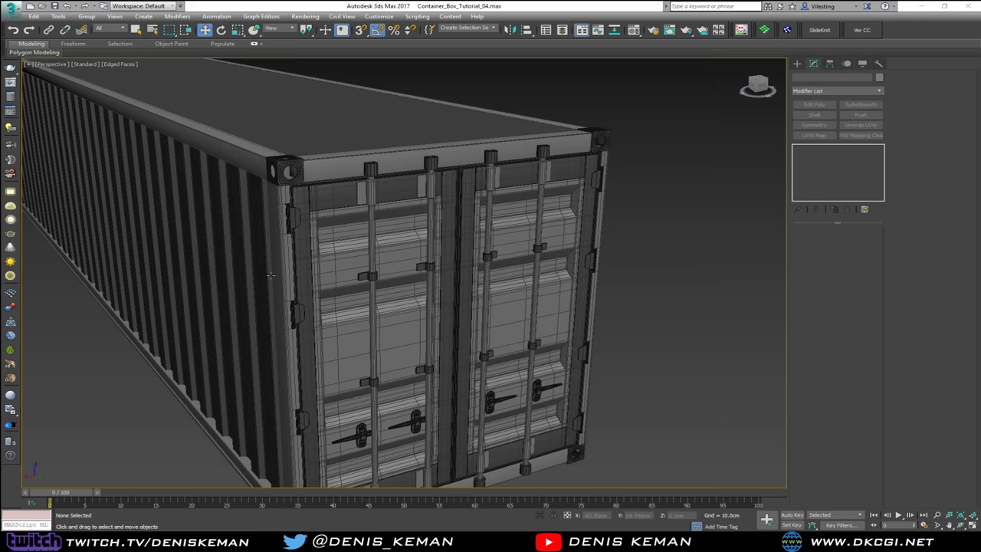
Add an Edit Poly modifier to the left door's vertical strips, attach the other door frame strips, and rename the combined object Bar_Cover
left_click(308, 292)
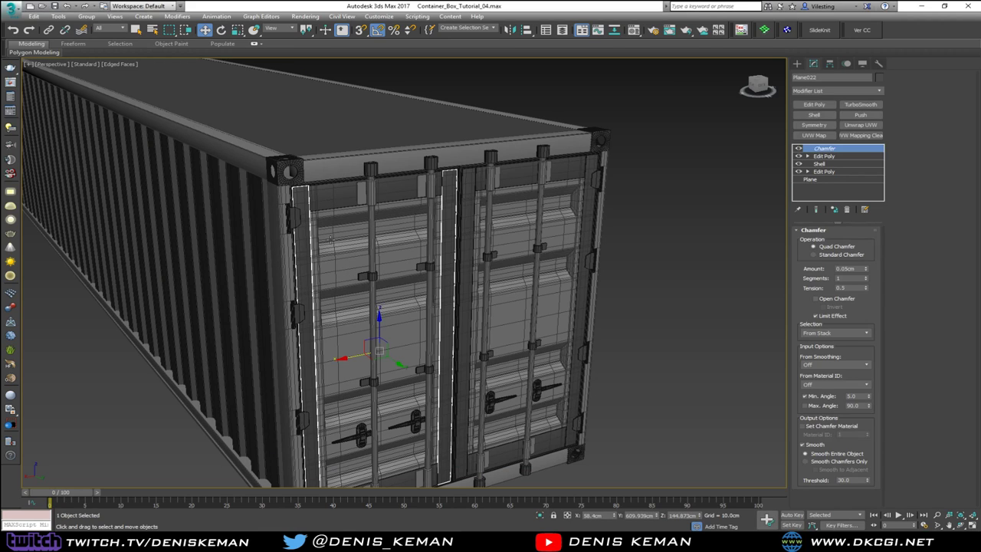
scroll(308, 211, "up", 5)
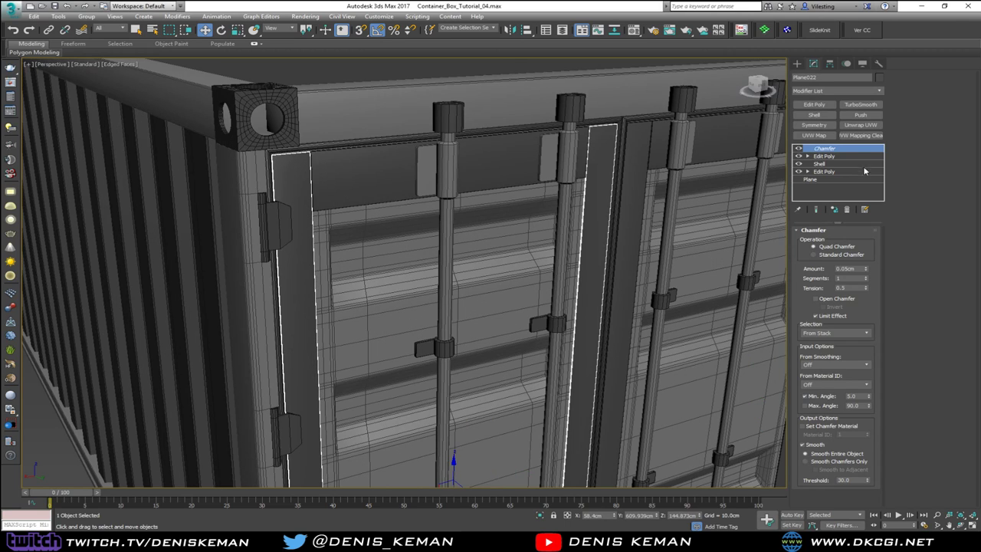
left_click(813, 104)
left_click(904, 143)
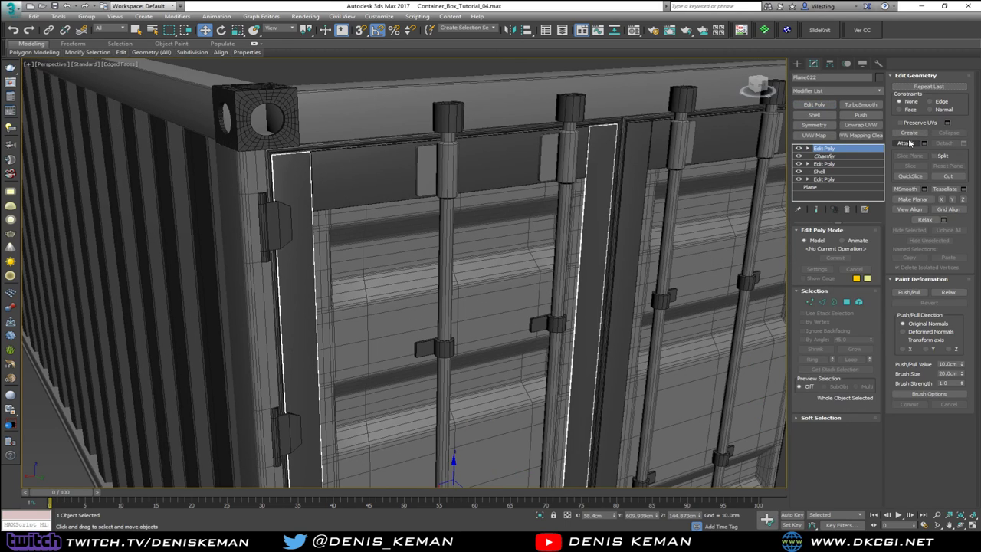
left_click(658, 150)
key("w")
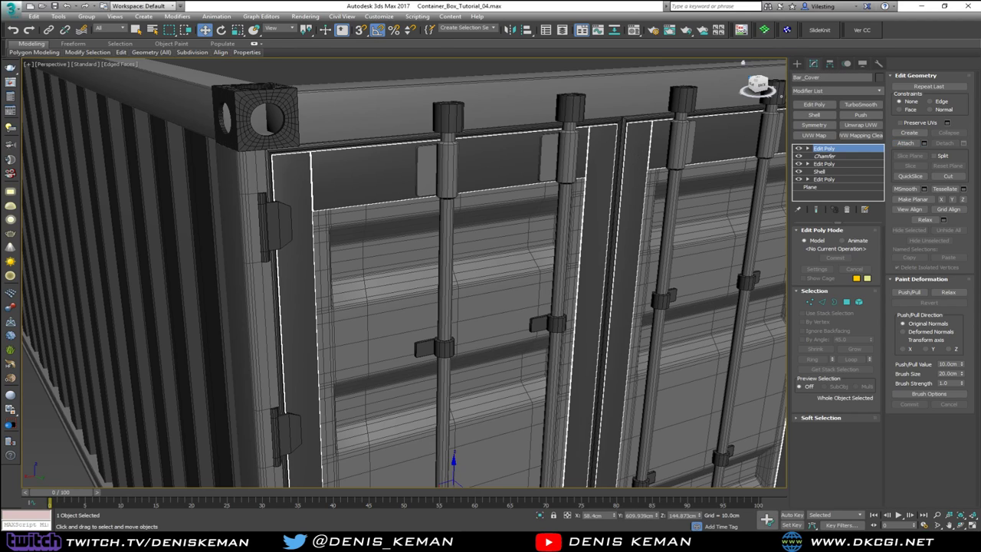
scroll(579, 251, "down", 8)
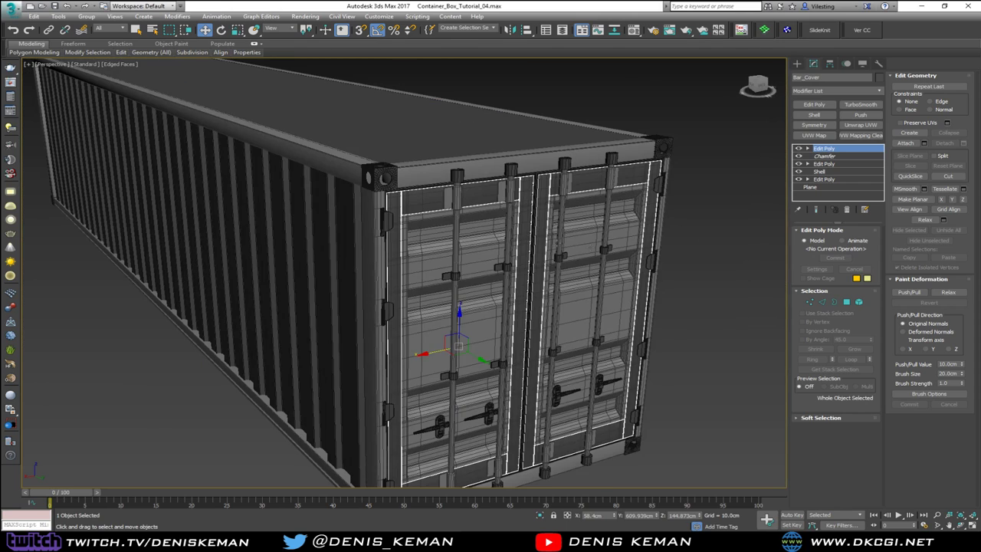
Examine the latch handle pieces and the locking bars on the container doors to check which parts are still separate
left_click(682, 262)
scroll(678, 257, "up", 6)
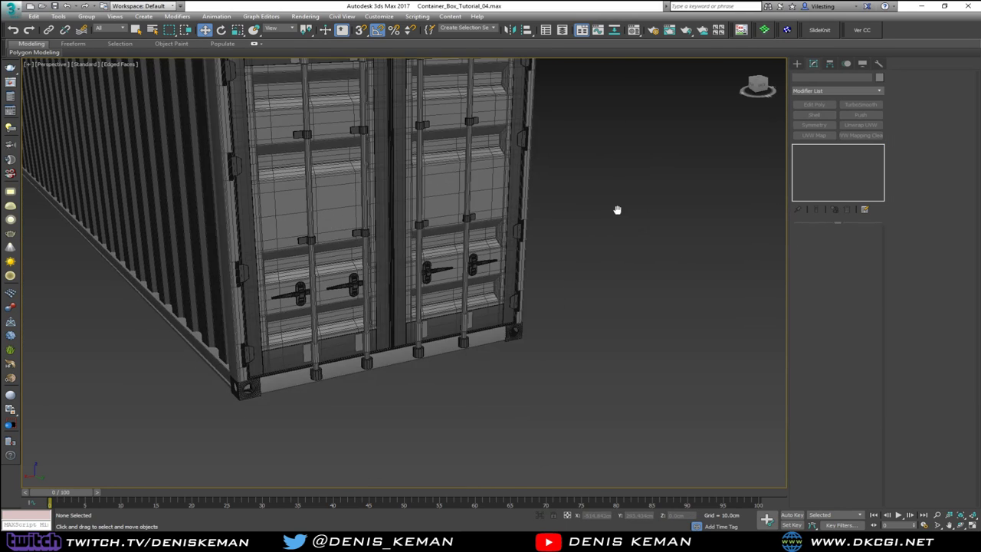
left_click(438, 316)
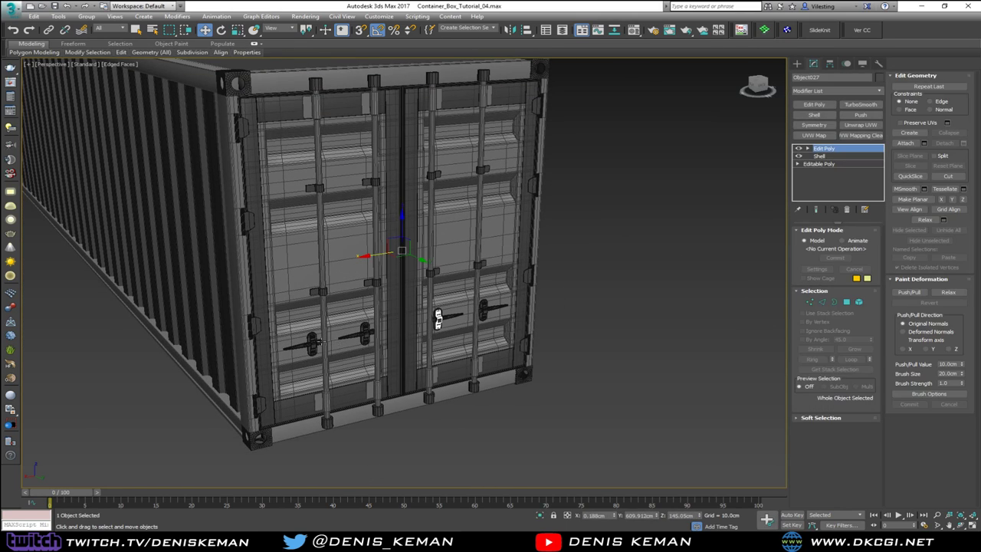
left_click(310, 343)
scroll(310, 343, "up", 5)
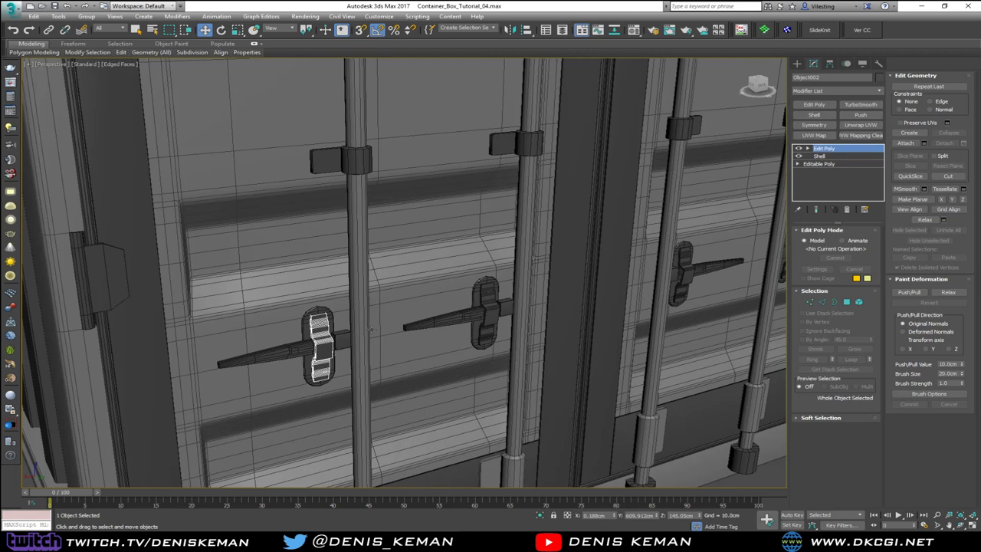
left_click(354, 328)
key("z")
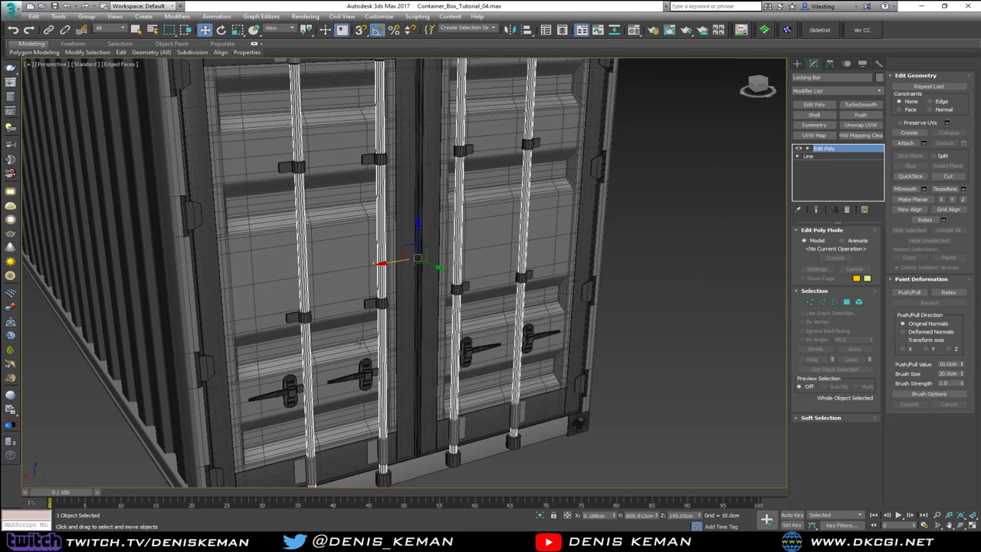
left_click(717, 289)
Add an Edit Poly modifier to one lower end cap of the locking bars and attach the other three lower caps
left_click(451, 458)
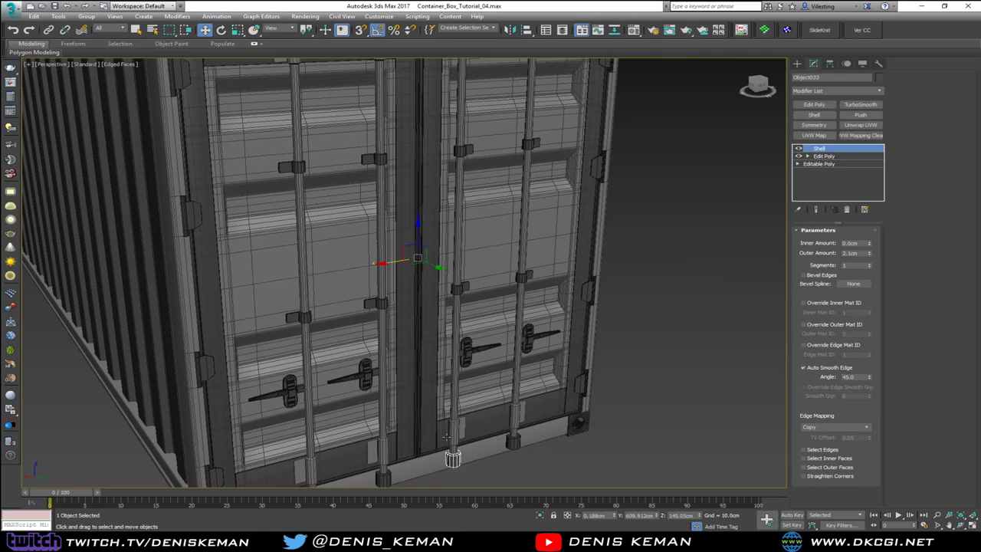
middle_click_drag(451, 458, 699, 253, "alt")
left_click(812, 104)
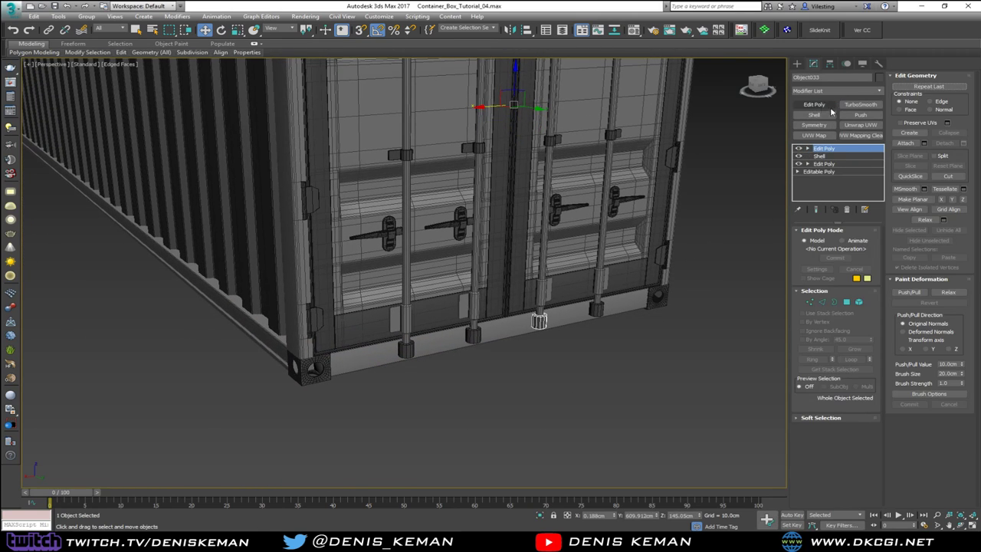
left_click(906, 144)
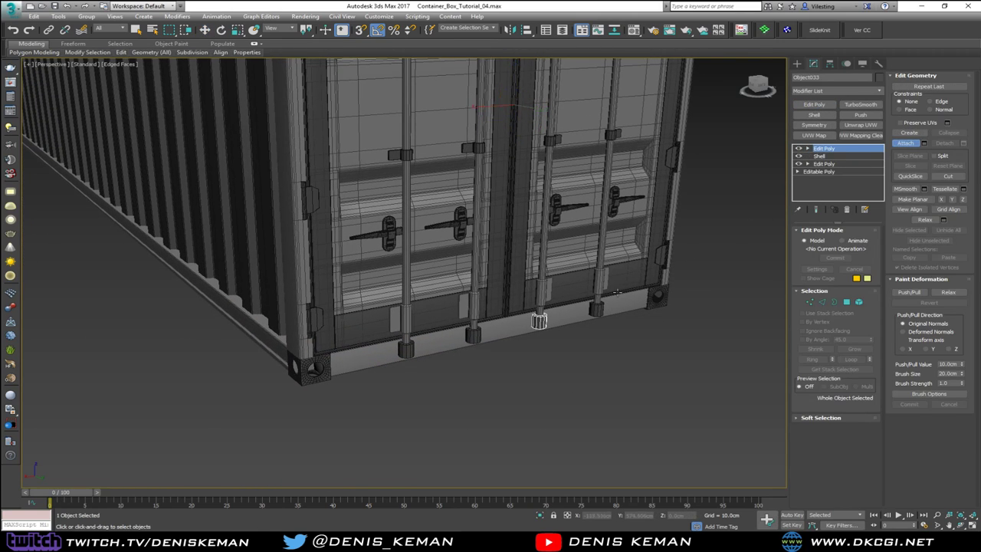
left_click(596, 309)
left_click(473, 335)
left_click(406, 349)
Attach the four upper end caps of the locking bars to the same object and rename it Bar_Holder_03
middle_click_drag(406, 348, 363, 158, "alt")
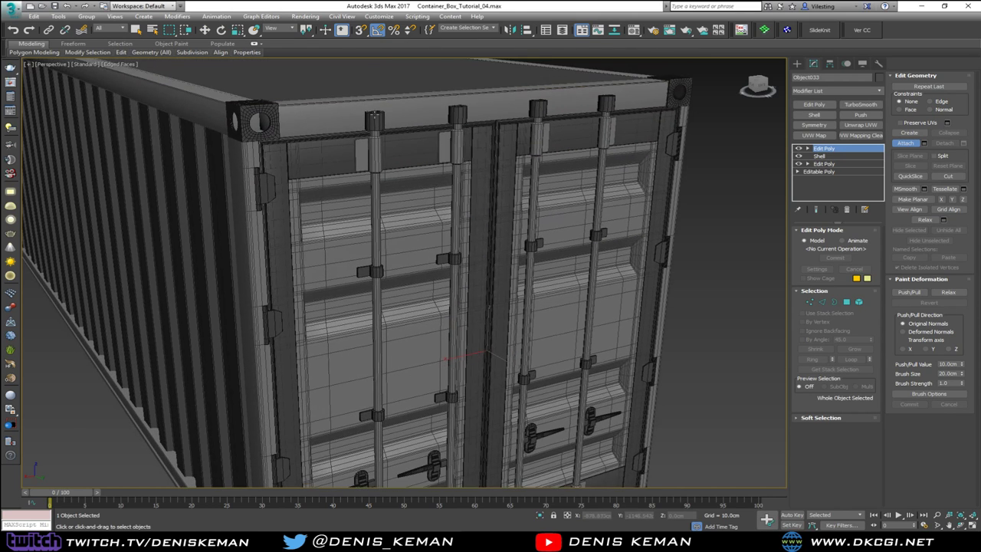
left_click(374, 118)
left_click(458, 114)
left_click(537, 108)
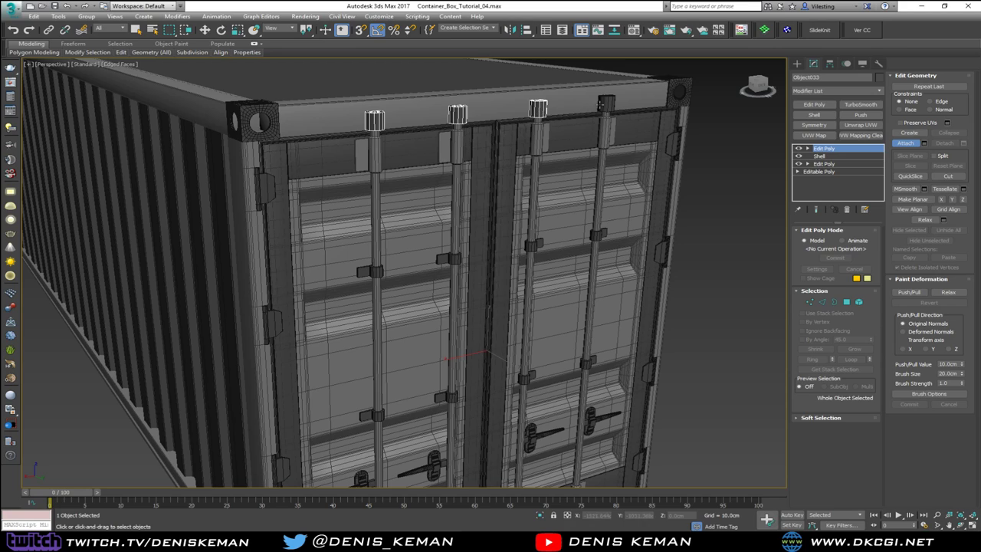
left_click(603, 105)
key("w")
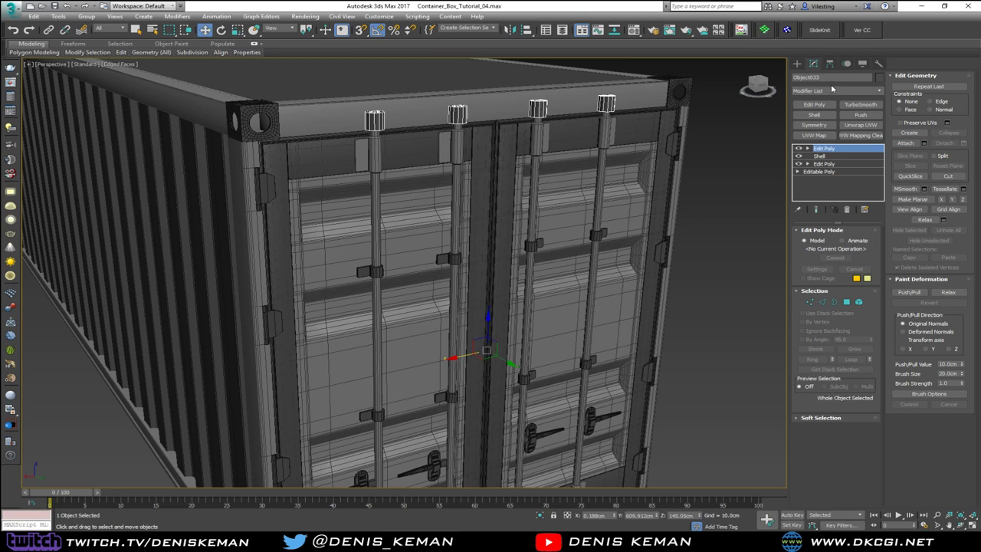
left_click(830, 77)
type("Bar")
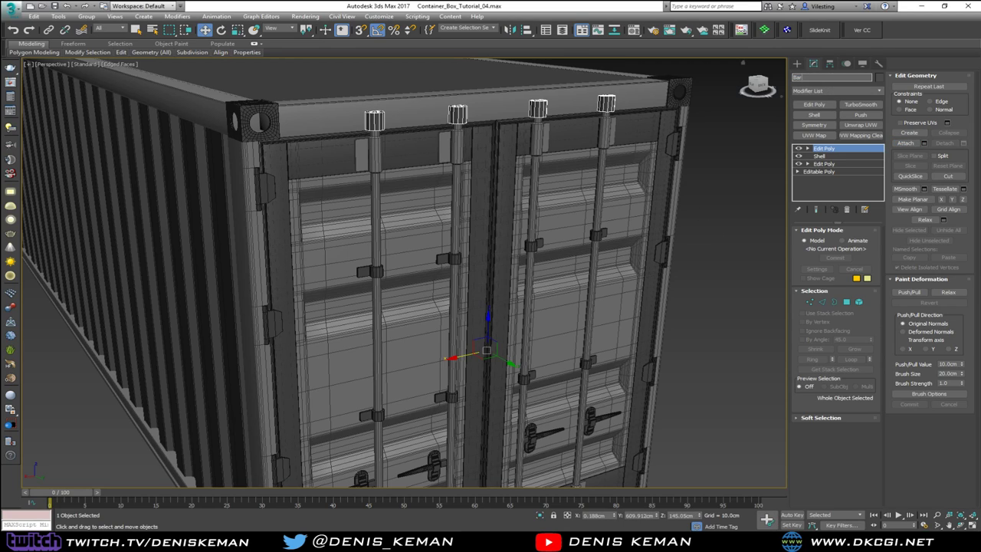
type("_Holder_03")
left_click(720, 209)
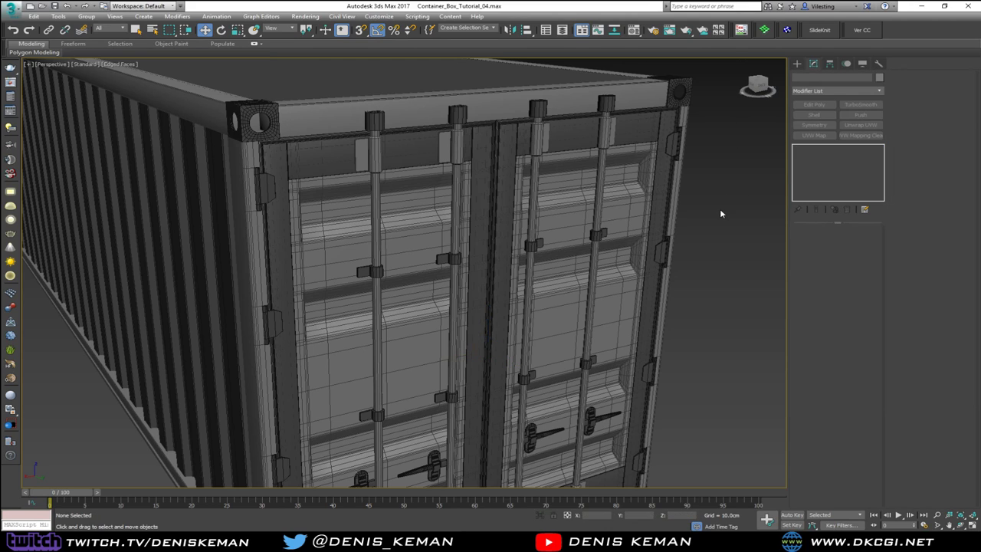
middle_click_drag(691, 207, 577, 139)
scroll(578, 139, "down", 8)
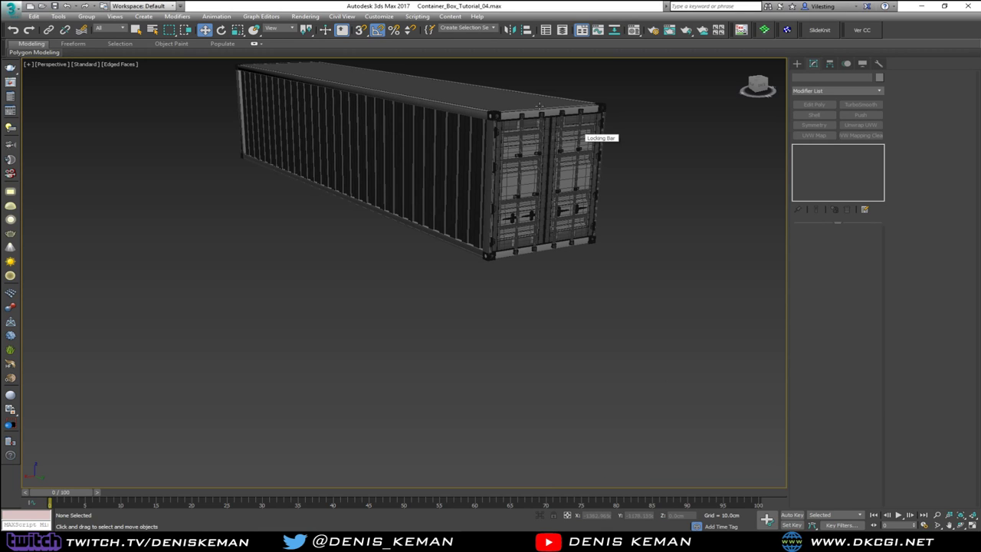
middle_click_drag(540, 106, 460, 184)
left_click_drag(192, 92, 661, 417)
left_click(87, 16)
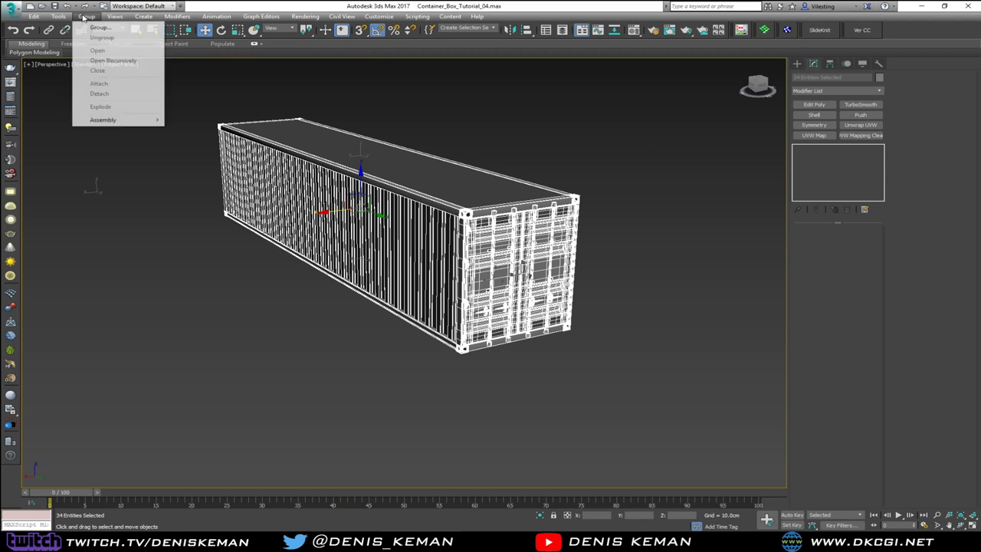
left_click(460, 84)
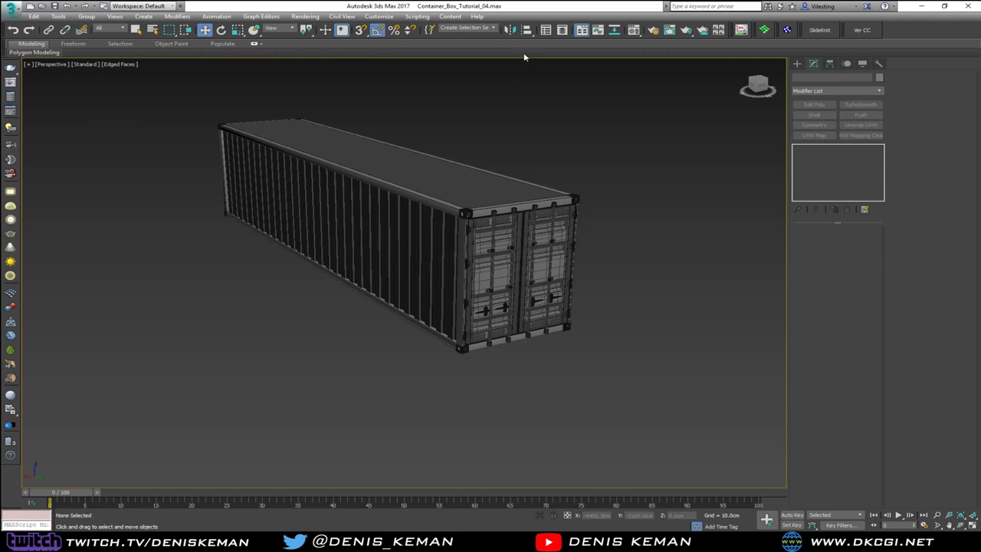
Put all the container parts on a new layer named Main_Container
left_click(564, 30)
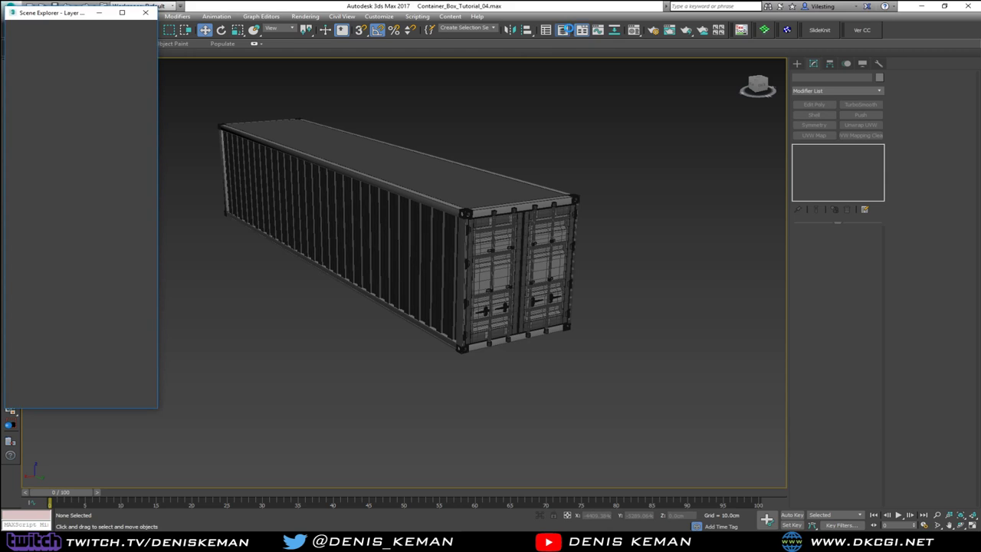
left_click_drag(190, 88, 685, 424)
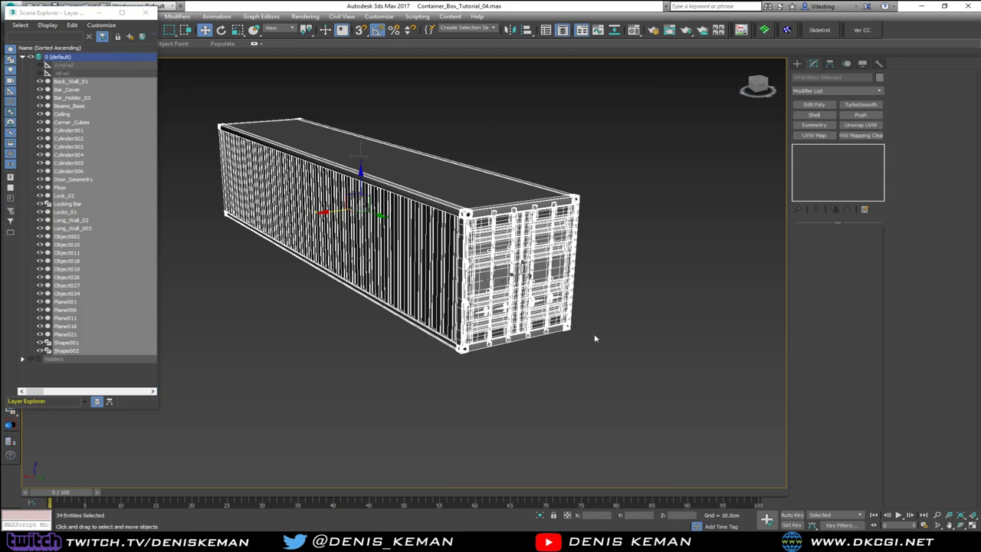
left_click(131, 39)
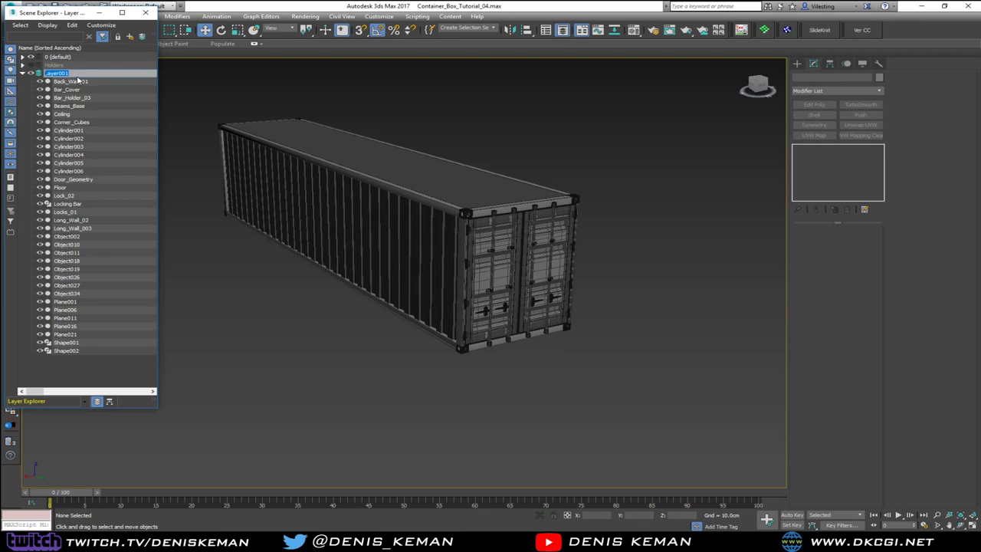
type("Main")
type("_Container")
key("Return")
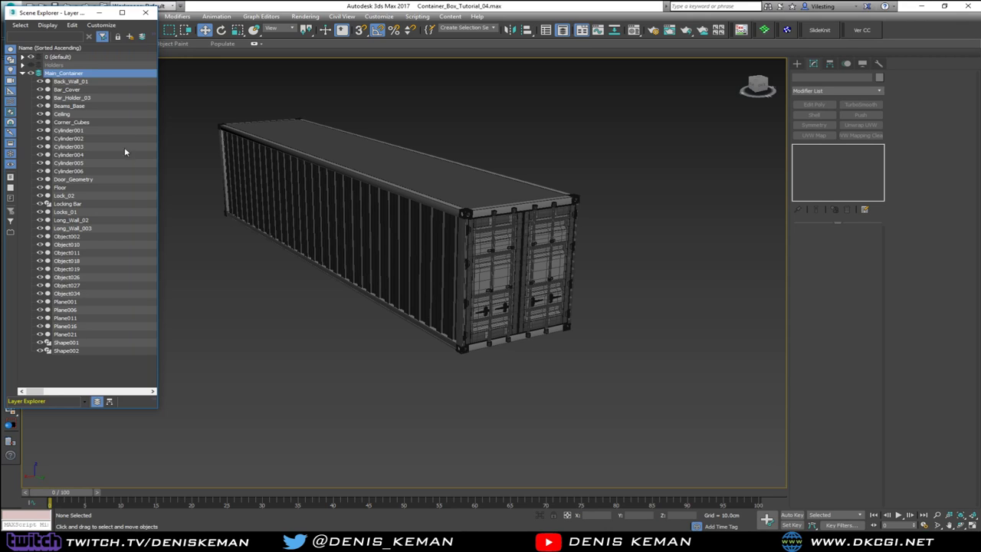
Check which door parts the entries Object002 and Cylinder001 in the Main_Container layer refer to
left_click(82, 237)
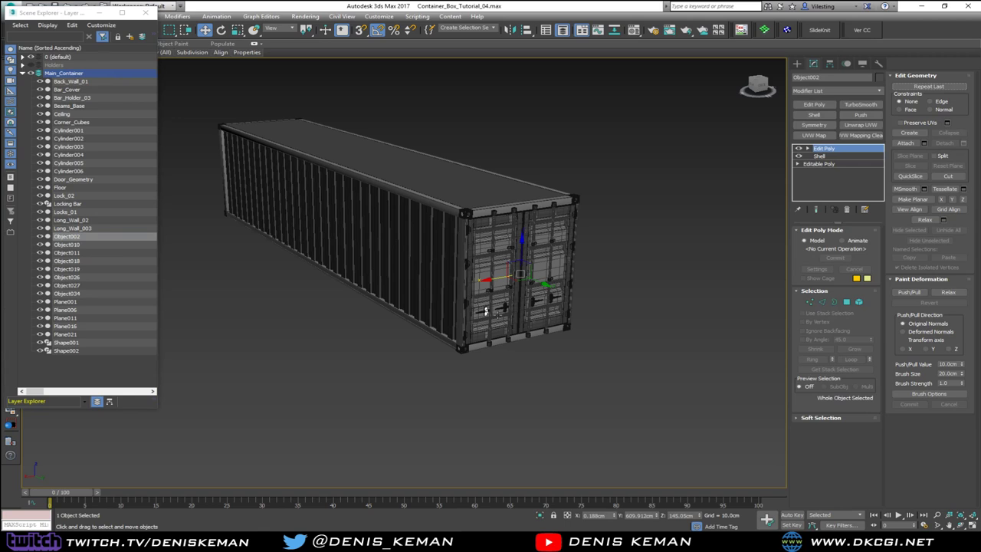
scroll(485, 310, "up", 10)
scroll(475, 312, "down", 7)
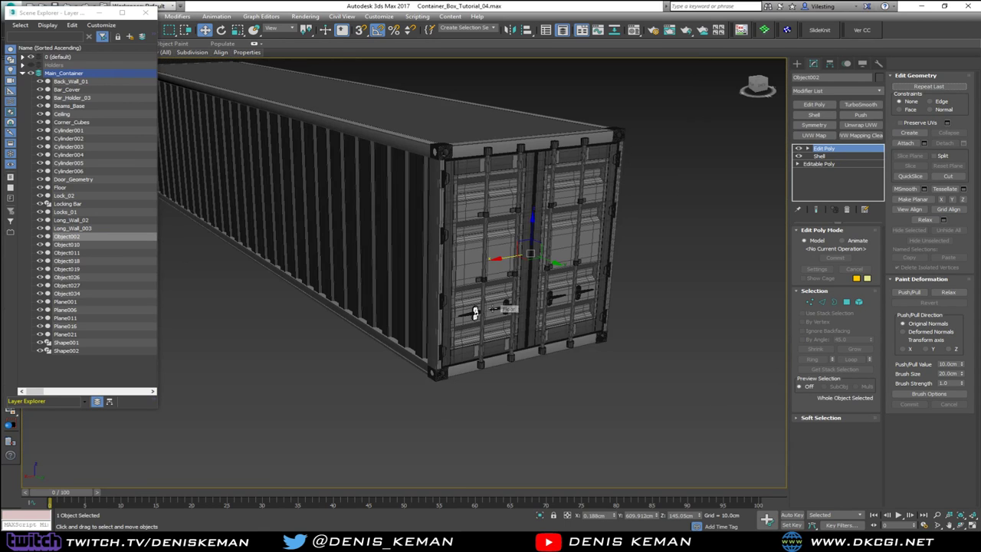
left_click(82, 132)
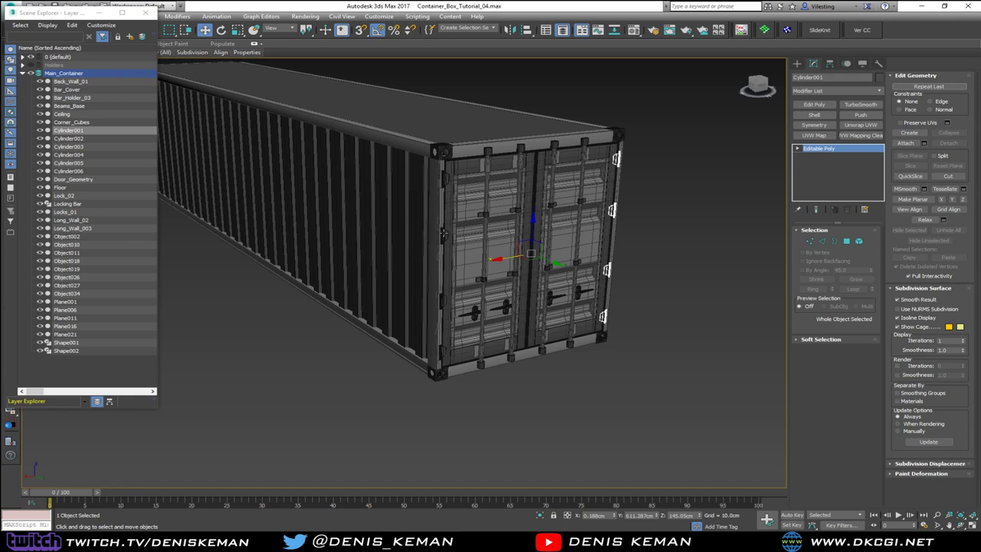
Rename the left door's hinge object Corner_Door_Cylinders_01 and copy that name for reuse
left_click(443, 234)
scroll(446, 181, "up", 3)
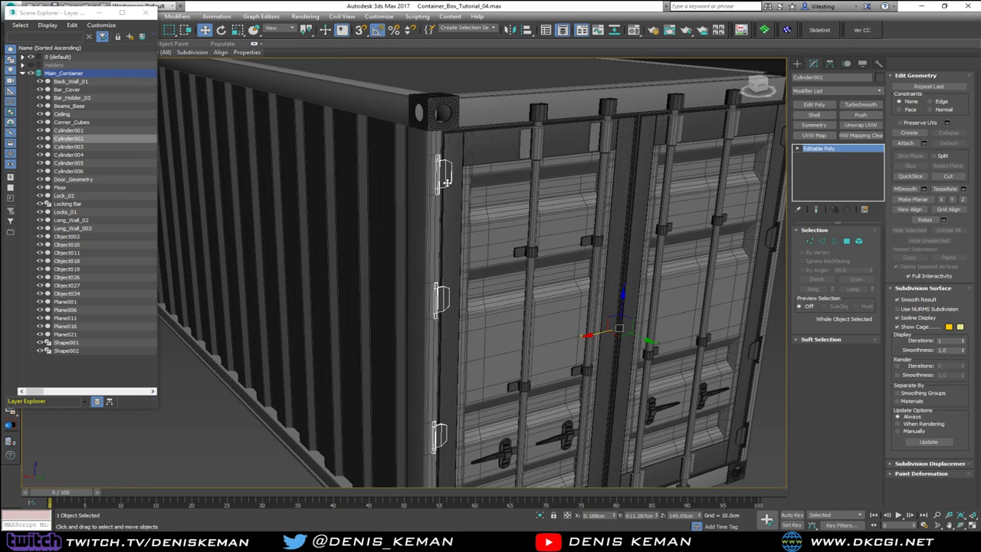
scroll(446, 182, "up", 2)
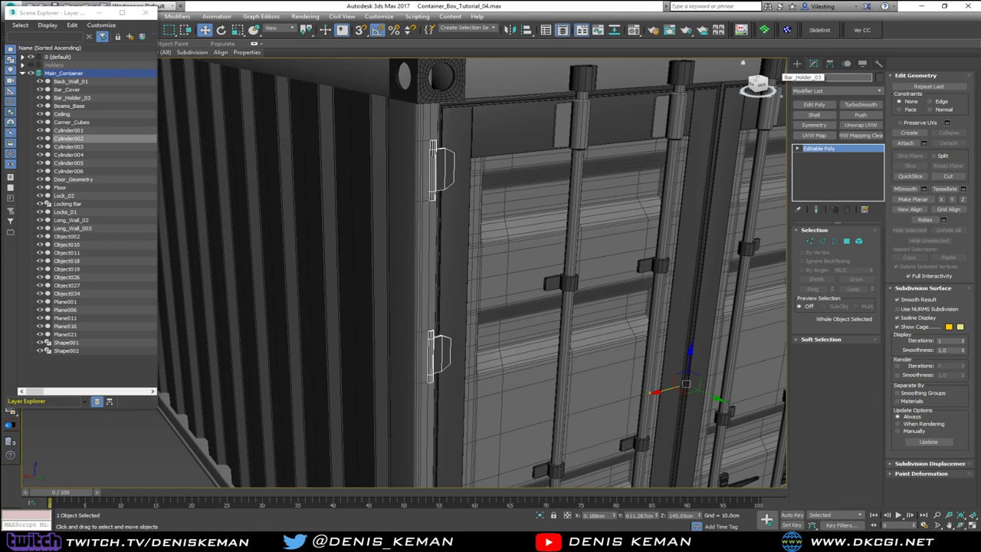
type("Corner_Door_Cylind")
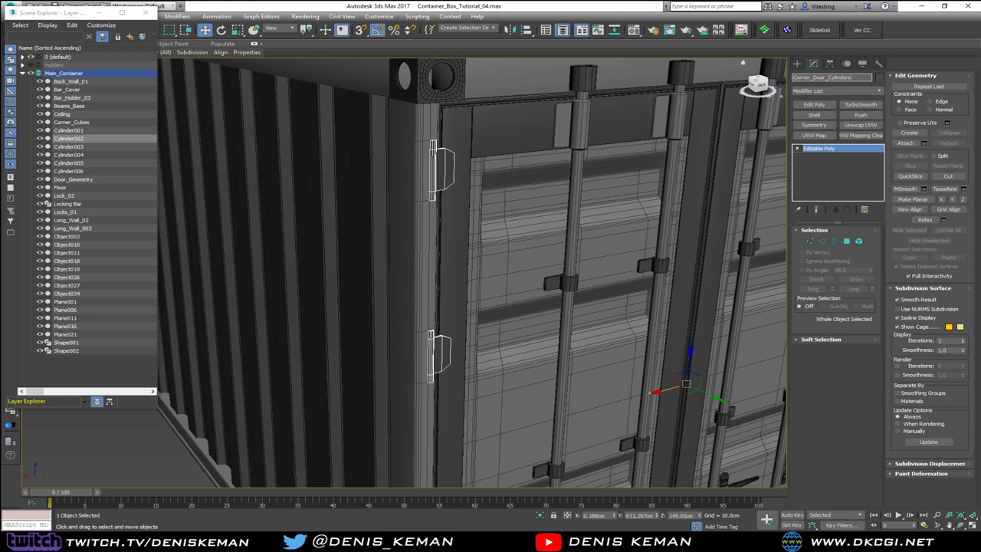
type("ers_01")
key("Return")
key("ctrl+c")
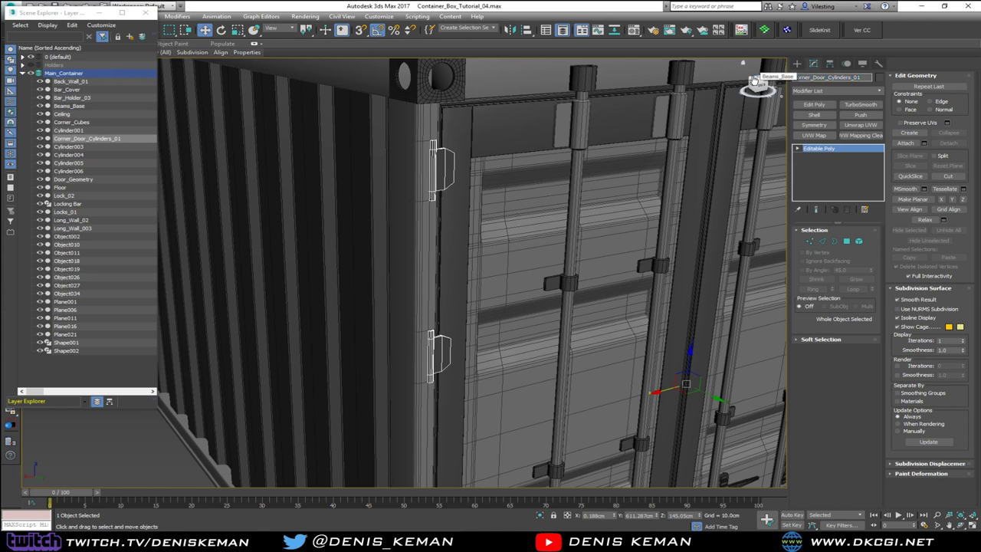
Rename the right door's hinge object Corner_Door_Cylinders_02, reusing the copied name
left_click(756, 87)
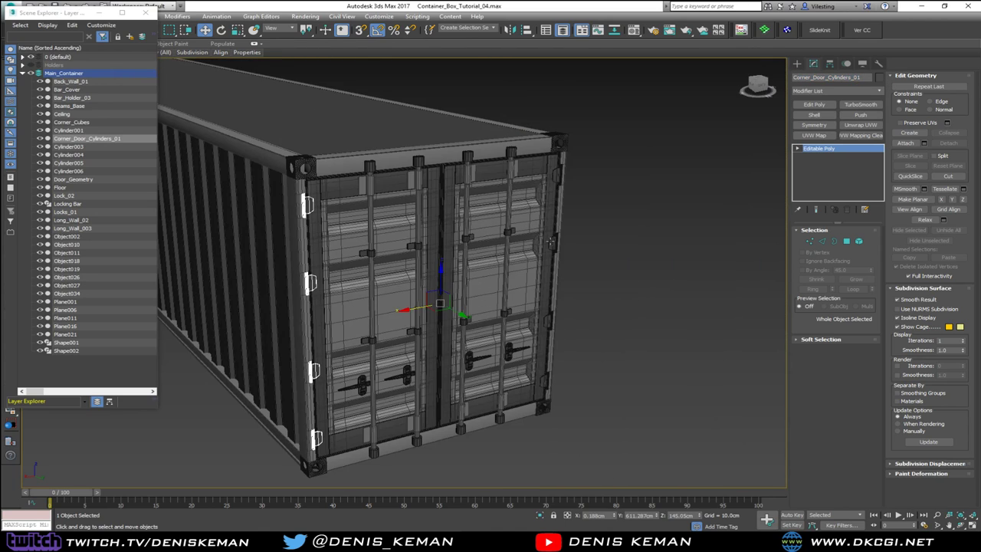
left_click(550, 242)
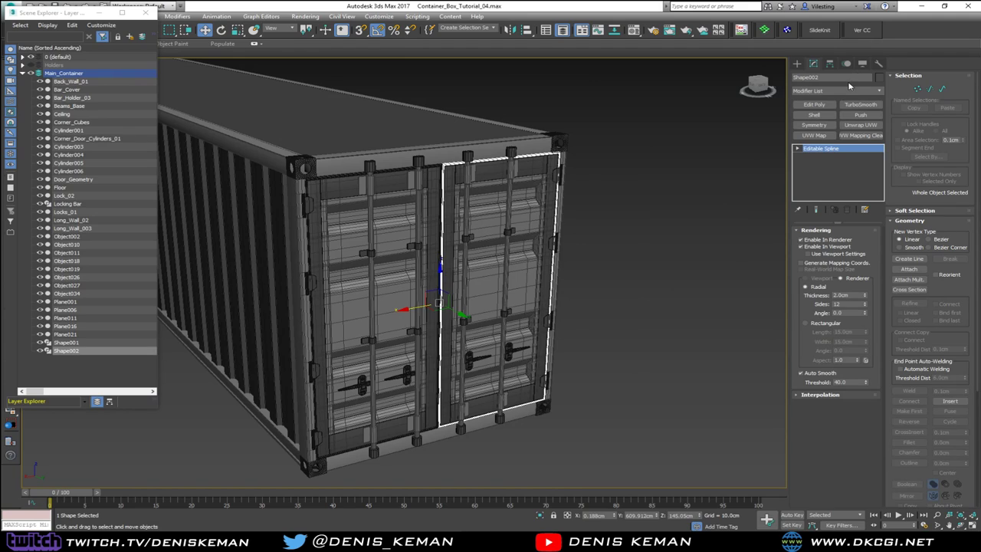
left_click(577, 173)
left_click(557, 175)
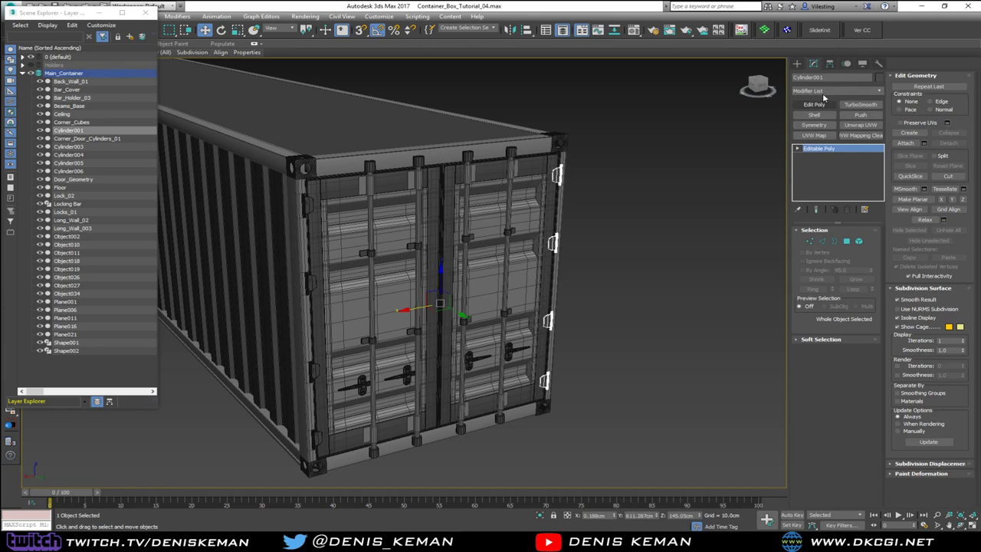
key("ctrl+v")
key("BackSpace")
type("2")
key("Return")
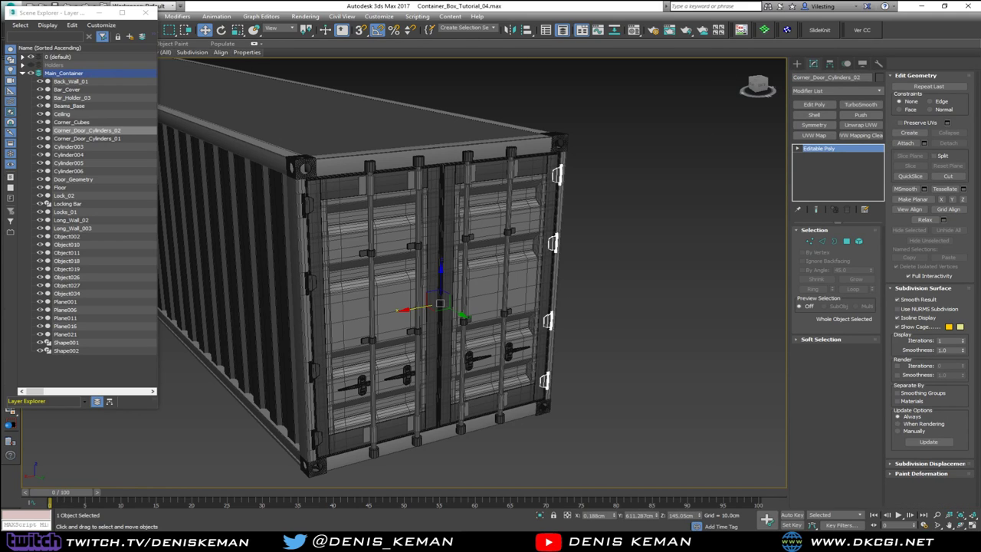
Clear the selection, close the Scene Explorer and save the scene
left_click(620, 243)
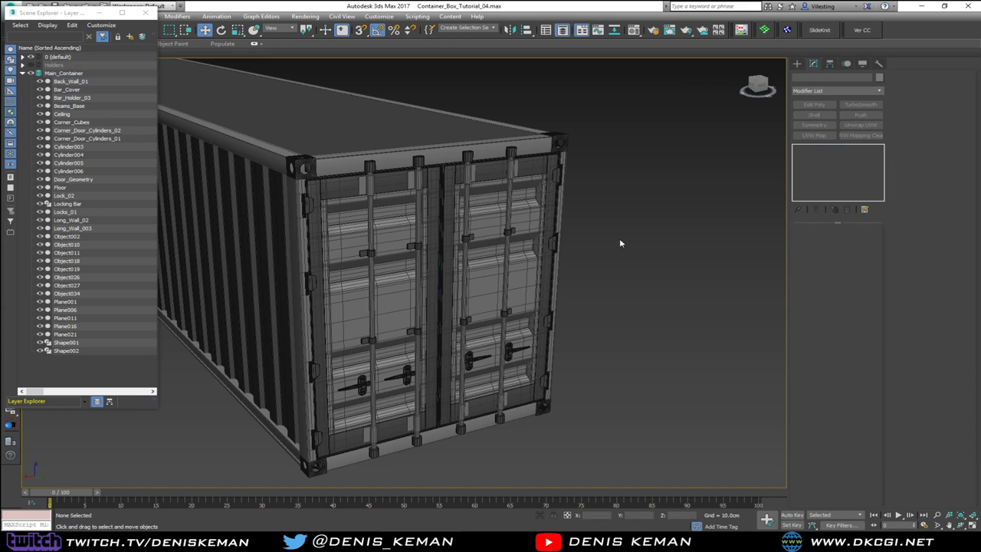
left_click(59, 13)
left_click(145, 12)
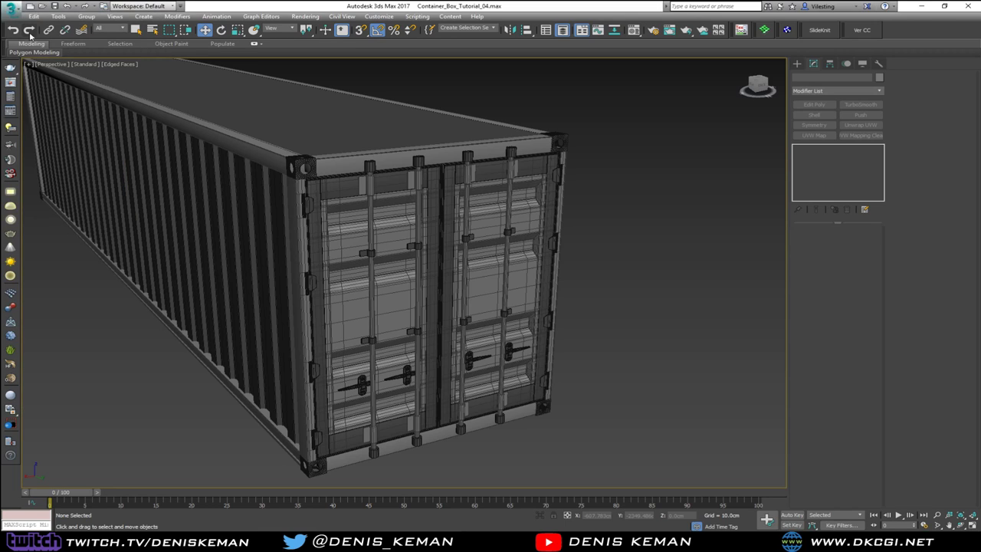
left_click(10, 7)
left_click(36, 92)
Group all parts of the shipping container under the default group name and clear the selection
scroll(284, 190, "down", 5)
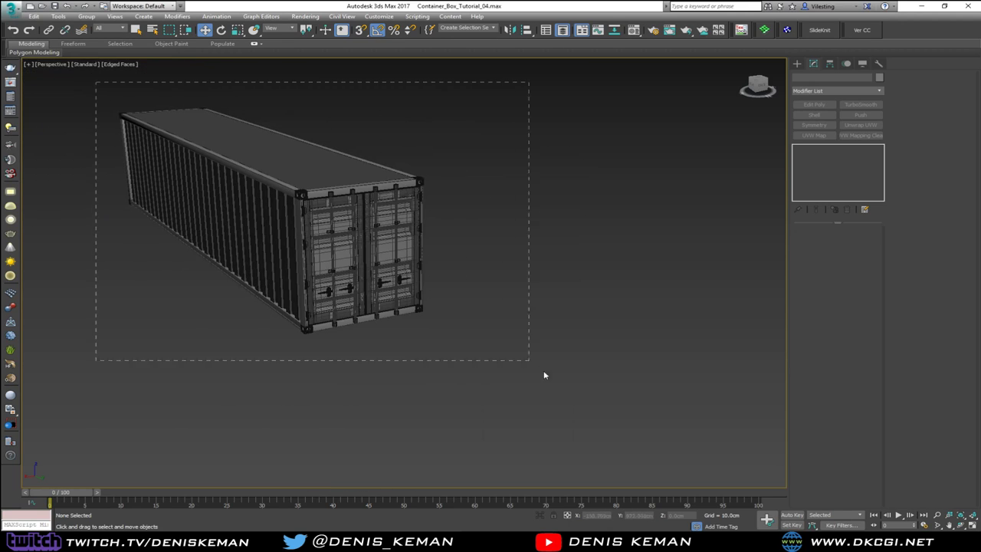
left_click_drag(543, 375, 544, 376)
left_click(86, 16)
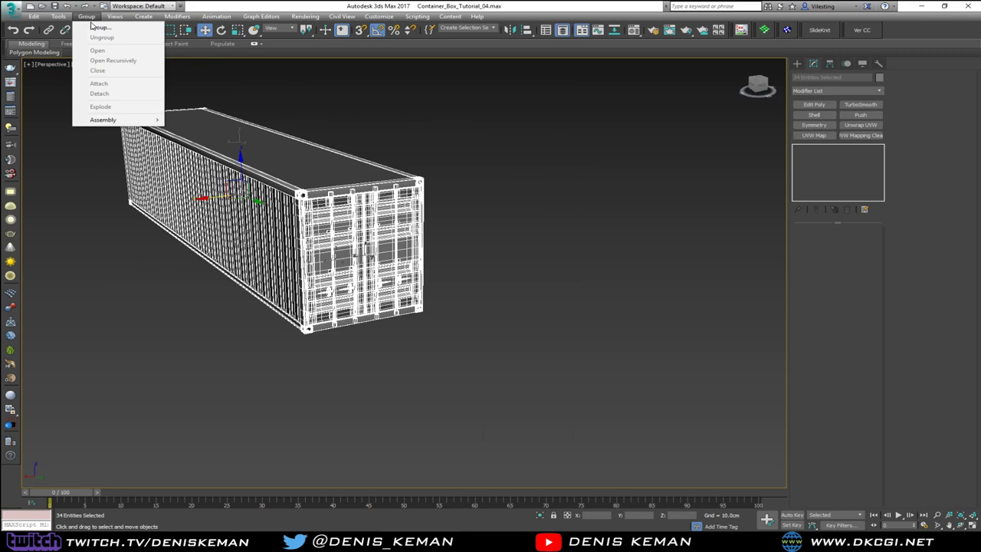
left_click(92, 27)
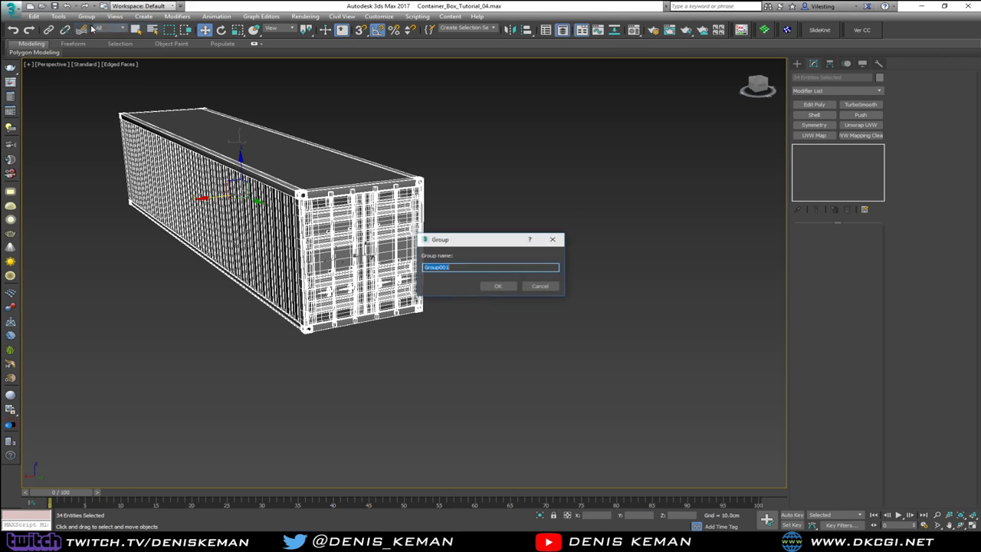
left_click(498, 286)
left_click(496, 218)
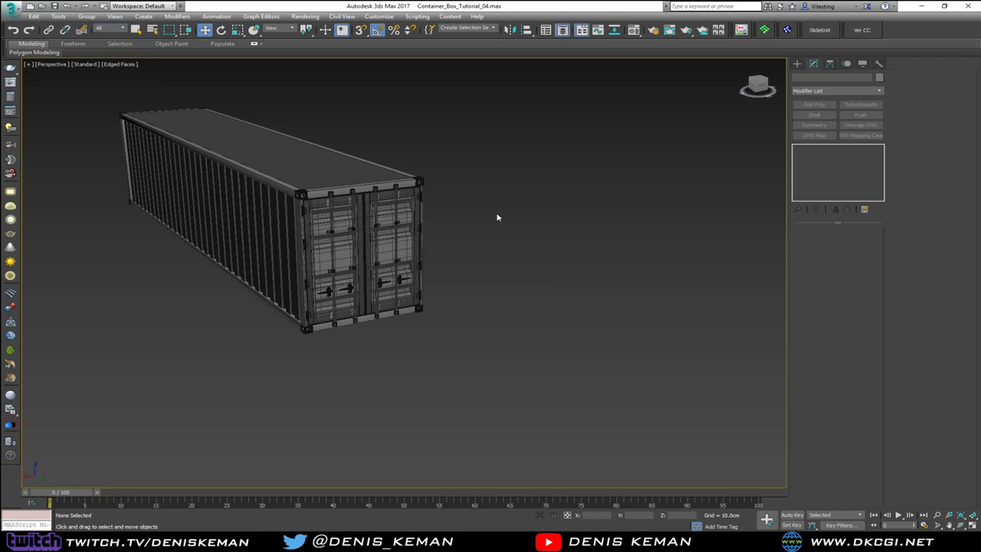
Check the scene's polygon and vertex totals with the viewport statistics, then hide them again
key("7")
middle_click_drag(499, 216, 157, 194, "alt")
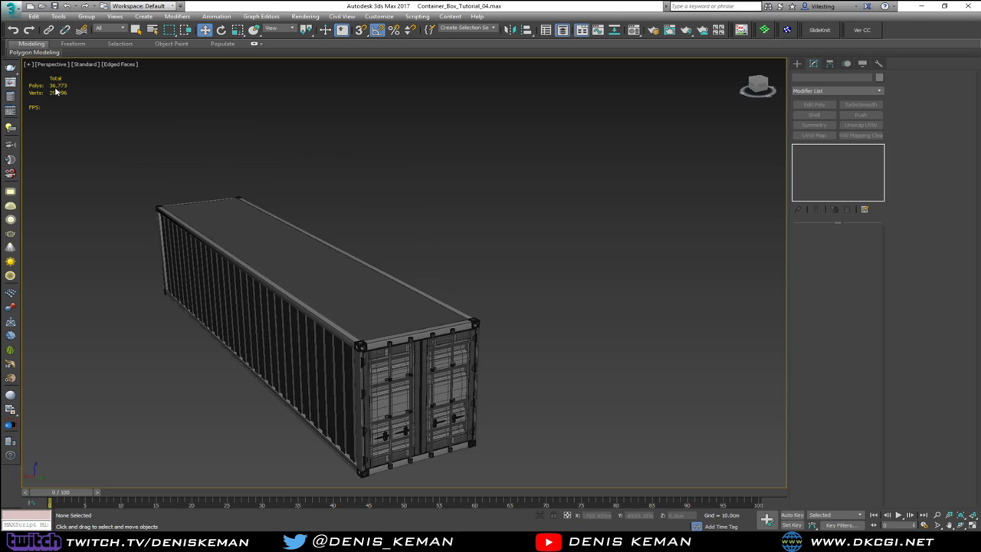
key("7")
Clone the container group straight up as one independent copy, placing it on top of the original
left_click(311, 277)
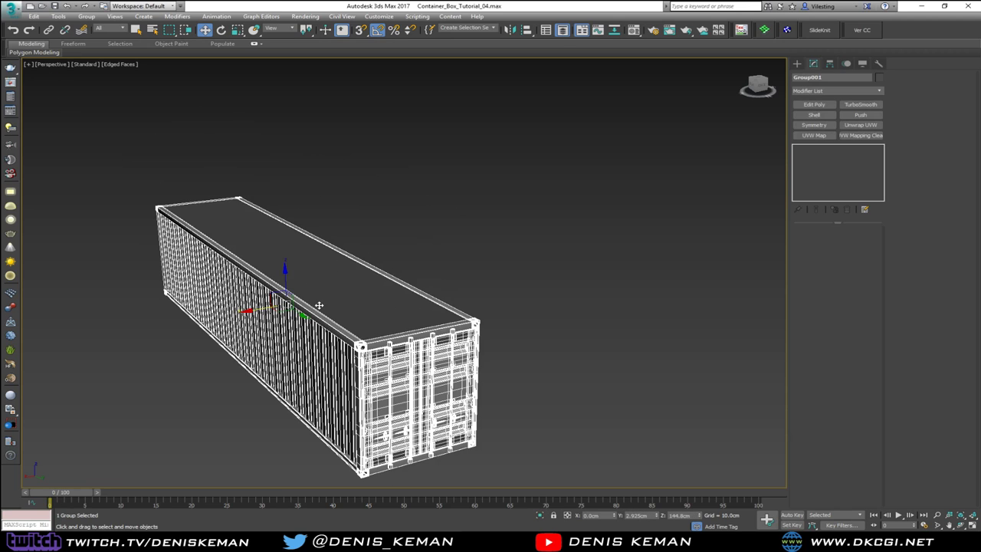
scroll(319, 305, "up", 2)
middle_click_drag(298, 314, 290, 230, "alt")
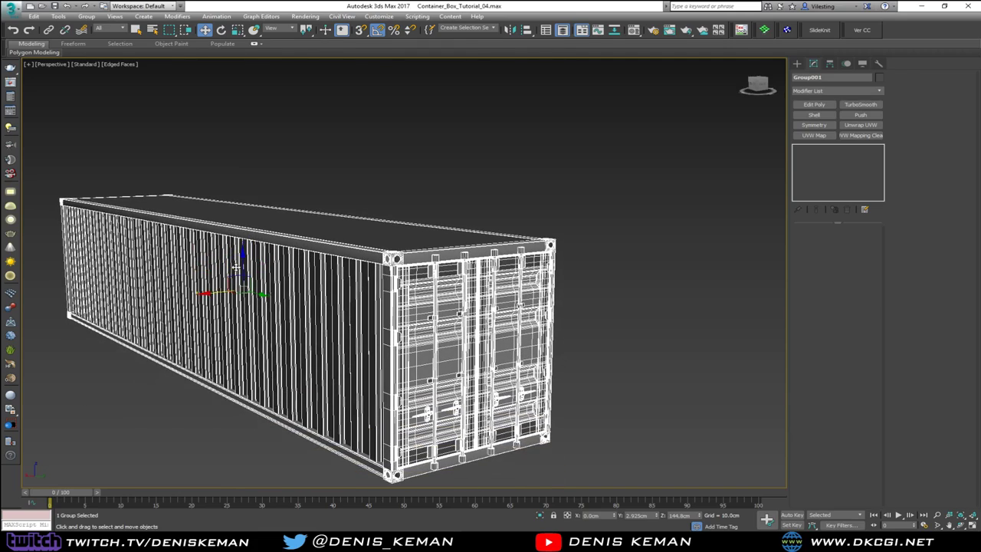
left_click_drag(237, 266, 242, 116, "shift")
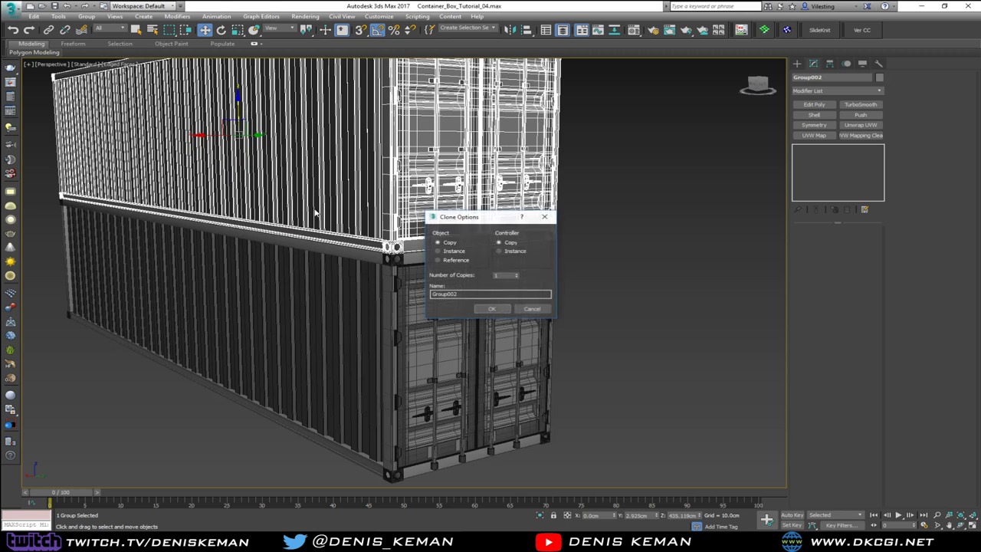
left_click(492, 308)
Fine-tune the upper container's height so its bottom corner cubes rest on the lower container's corner cubes, then clear the selection
scroll(392, 257, "up", 10)
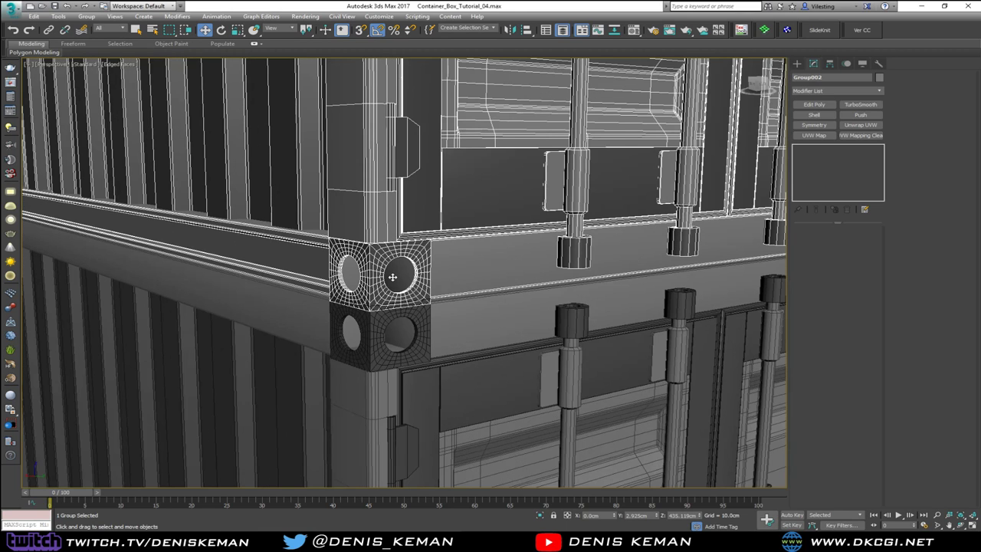
middle_click_drag(393, 276, 392, 272, "alt")
mouse_move(366, 230)
left_mouse_down()
mouse_move(370, 222)
mouse_move(369, 291)
mouse_move(365, 246)
left_mouse_up()
scroll(370, 223, "up", 3)
key("s")
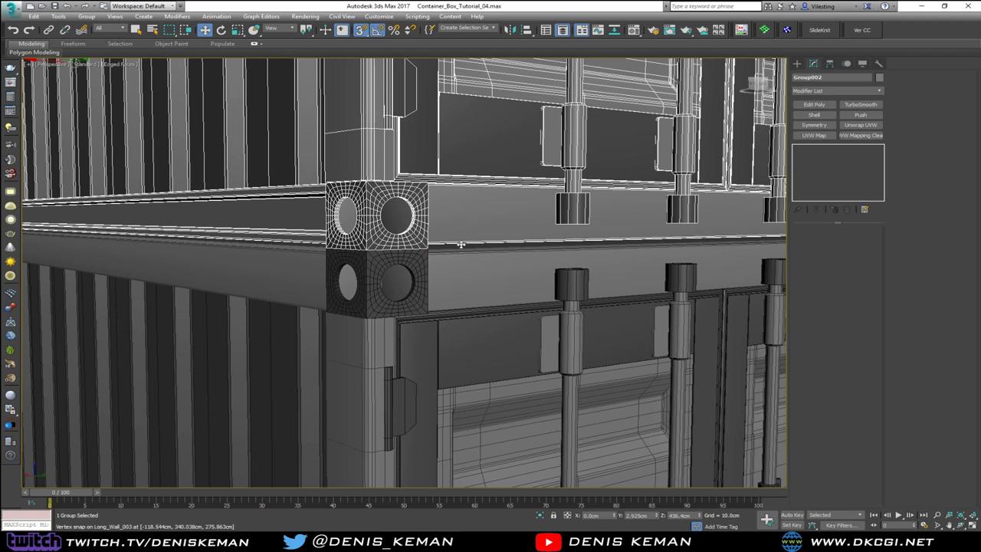
left_click(477, 251)
scroll(468, 264, "down", 8)
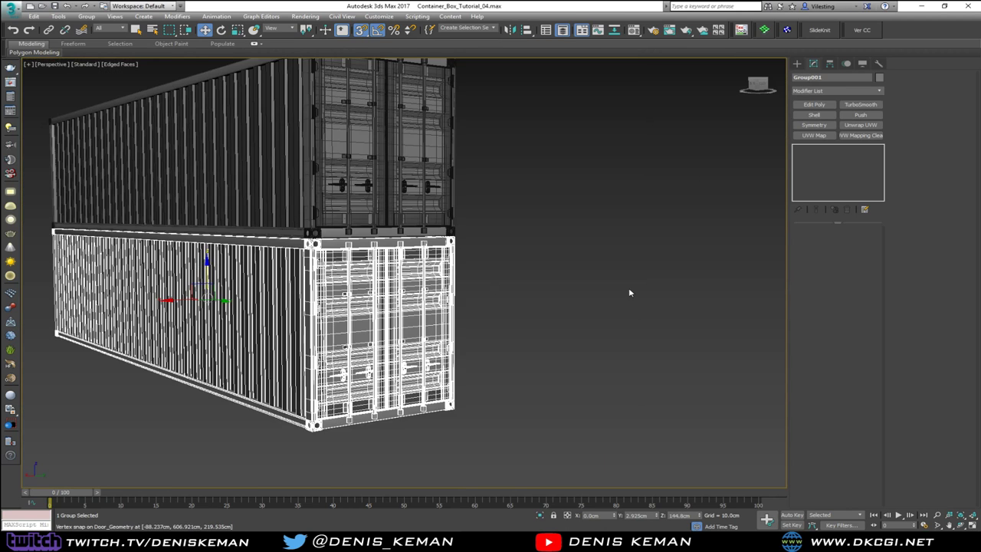
left_click(629, 292)
Inspect the two stacked containers from the side and door end and compare them with the container-home reference photo
scroll(393, 255, "up", 6)
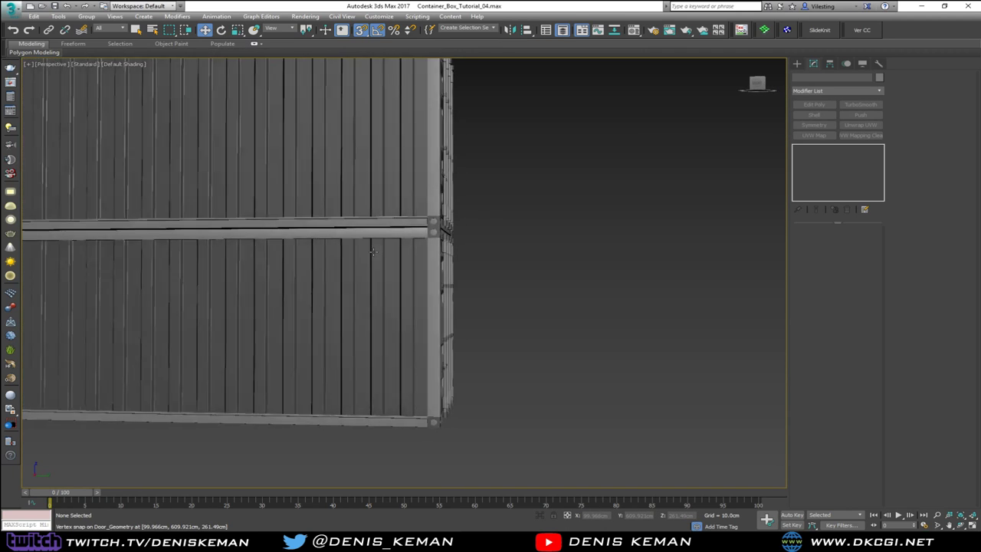
middle_click_drag(393, 255, 241, 324, "alt")
scroll(307, 308, "down", 3)
scroll(354, 303, "up", 2)
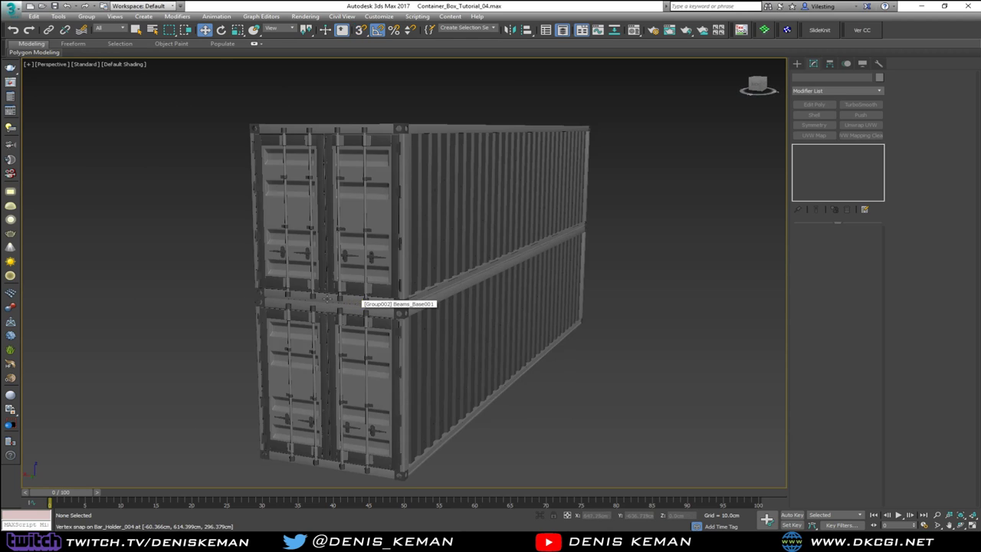
left_click_drag(0, 97, 868, 95)
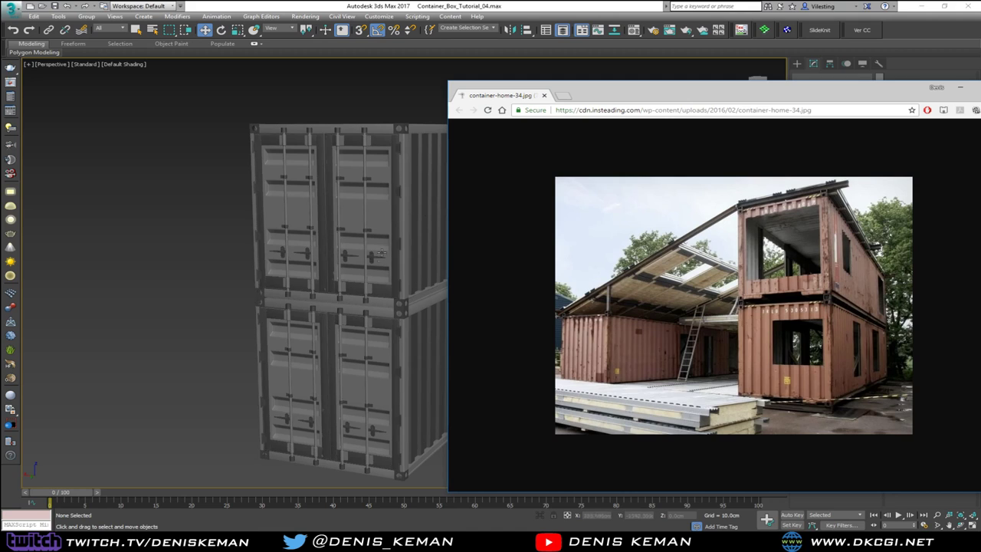
Clone the lower container rotated 90 degrees about the vertical axis and move the copy to the far end of the stack
left_click(410, 331)
scroll(406, 319, "down", 3)
middle_click_drag(406, 320, 451, 311, "alt")
middle_click_drag(251, 268, 502, 256)
key("e")
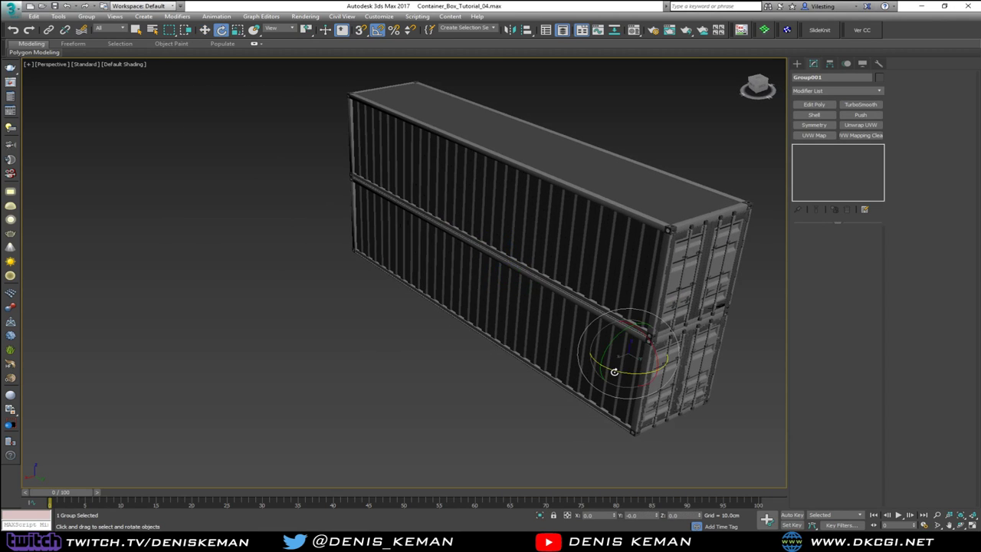
left_click_drag(614, 372, 663, 380, "shift")
left_click(484, 310)
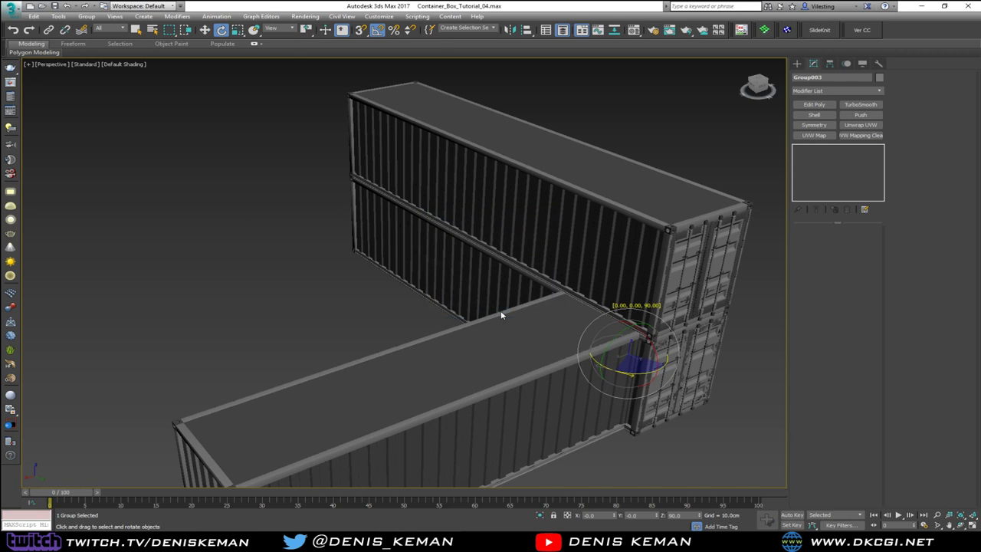
key("w")
left_click_drag(492, 414, 190, 245)
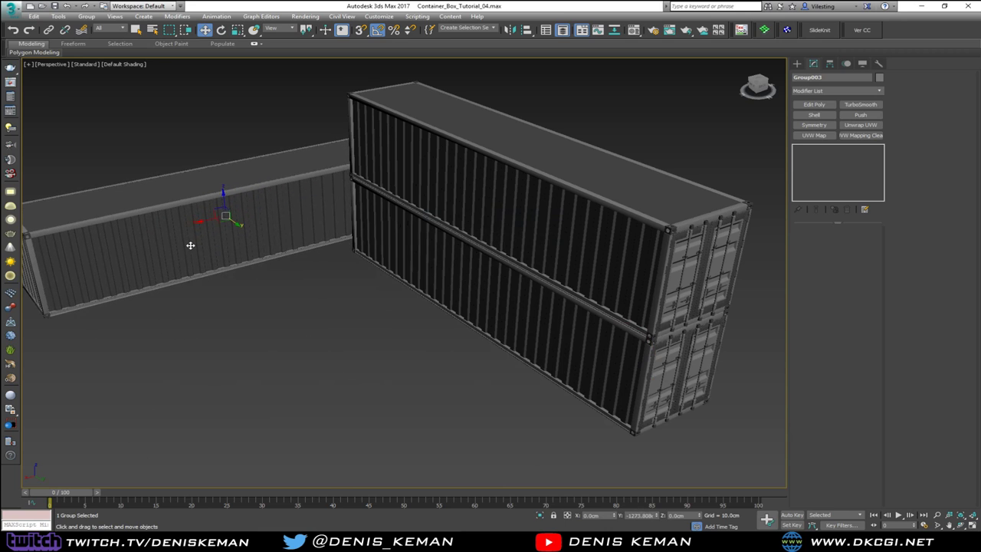
Use vertex snapping to bring the rotated copy's top corner cube to the lower stacked container's corner cube
middle_click_drag(190, 245, 423, 260, "alt")
scroll(310, 184, "up", 3)
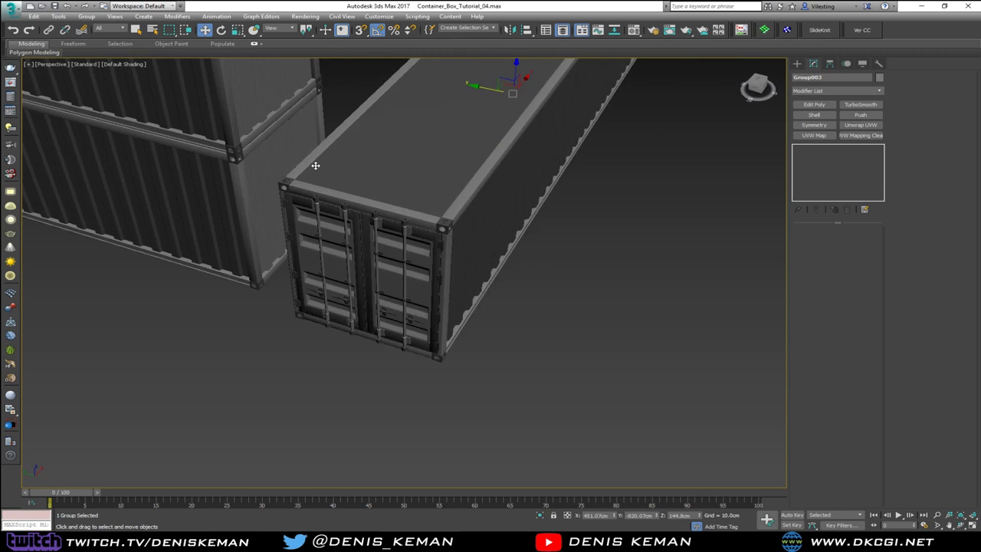
scroll(315, 166, "up", 3)
middle_click_drag(235, 150, 342, 282)
scroll(341, 288, "up", 3)
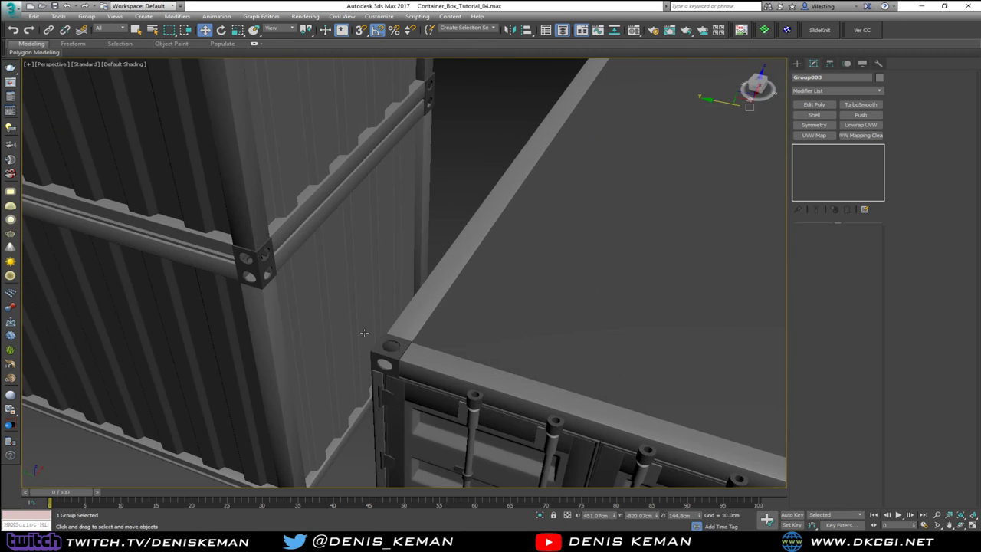
middle_click_drag(364, 332, 355, 361, "alt")
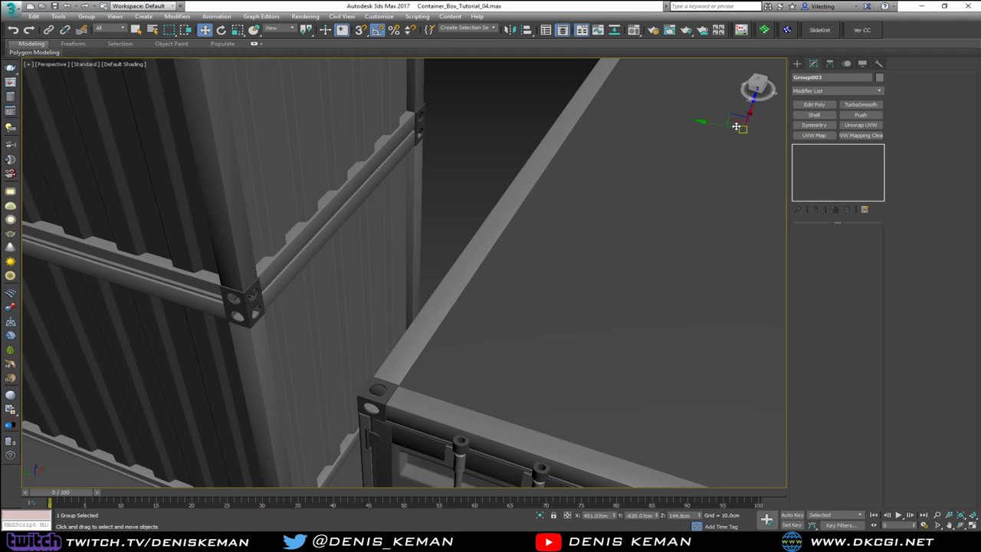
key("s")
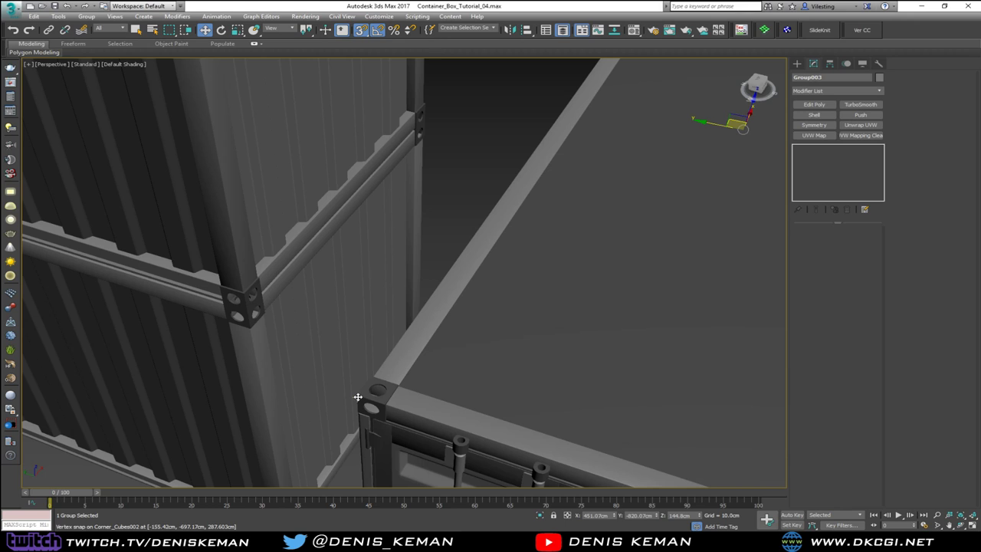
left_click_drag(357, 396, 248, 310)
Show edged faces and snap the rotated copy's corner vertex exactly onto the seam between the stacked corner cubes
middle_click_drag(248, 310, 332, 369, "alt")
scroll(344, 330, "up", 4)
scroll(317, 346, "up", 6)
key("F4")
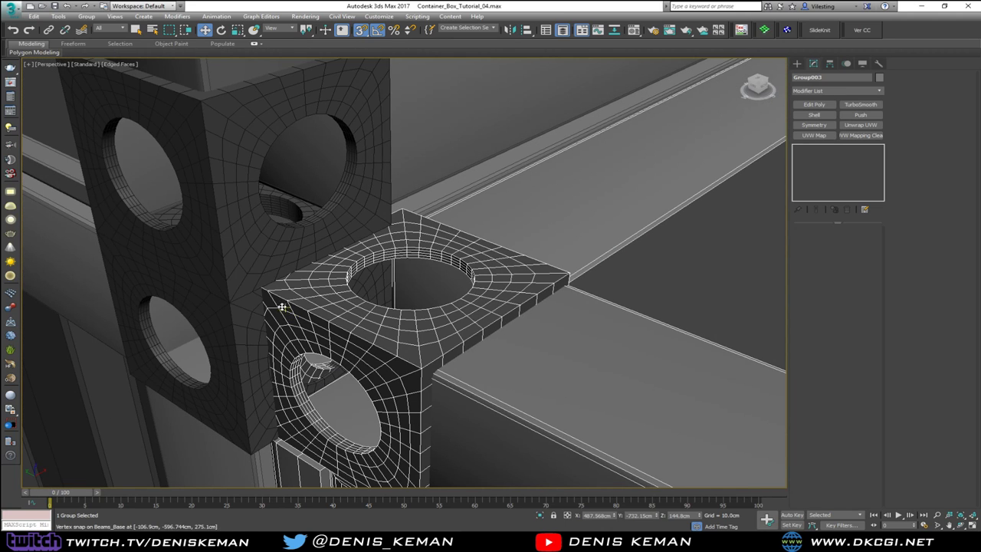
key("s")
middle_click_drag(303, 308, 320, 312, "alt")
left_click_drag(321, 312, 230, 307)
key("s")
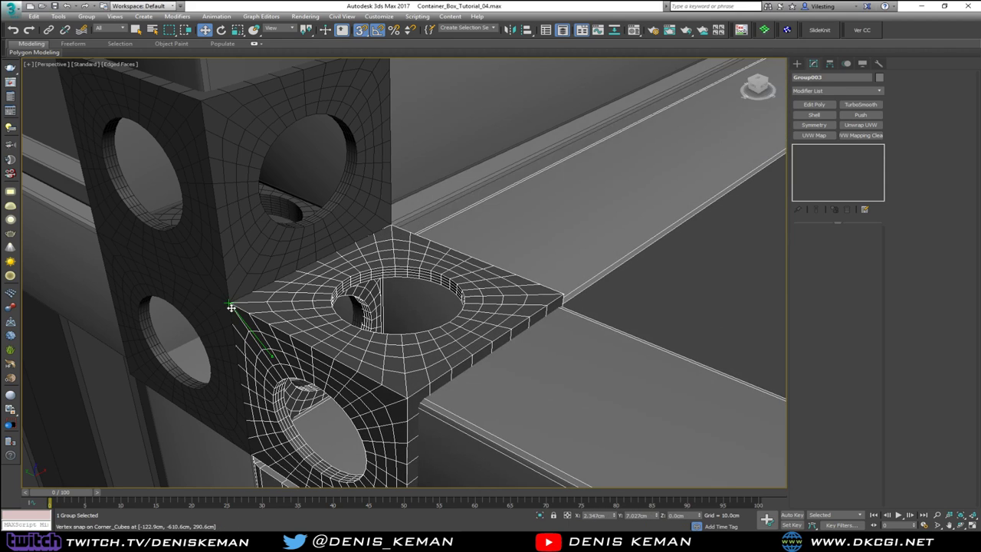
key("s")
Clear the selection and inspect the overall arrangement of the stack and the perpendicular container
scroll(284, 331, "down", 5)
middle_click_drag(285, 331, 210, 324, "alt")
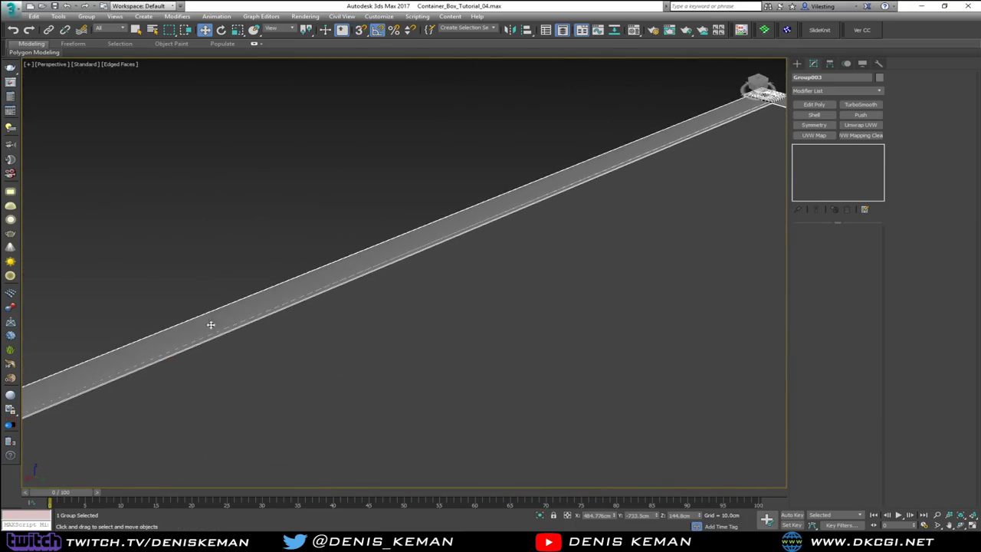
scroll(302, 271, "down", 7)
scroll(365, 358, "down", 2)
middle_click_drag(365, 358, 335, 222)
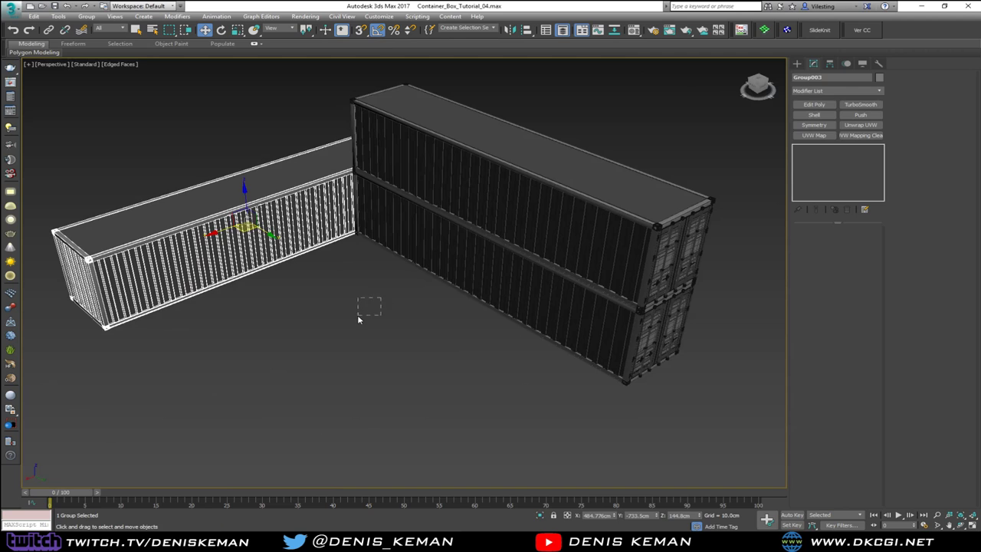
left_click_drag(357, 316, 357, 317)
mouse_move(357, 318)
middle_mouse_down("alt")
mouse_move(328, 307)
mouse_move(355, 312)
middle_mouse_up("alt")
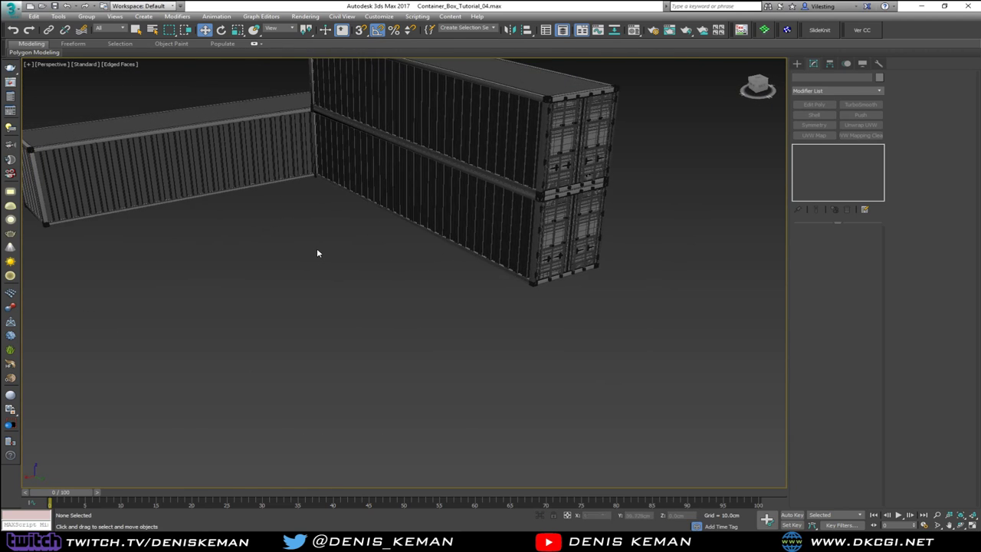
middle_click_drag(318, 253, 361, 324)
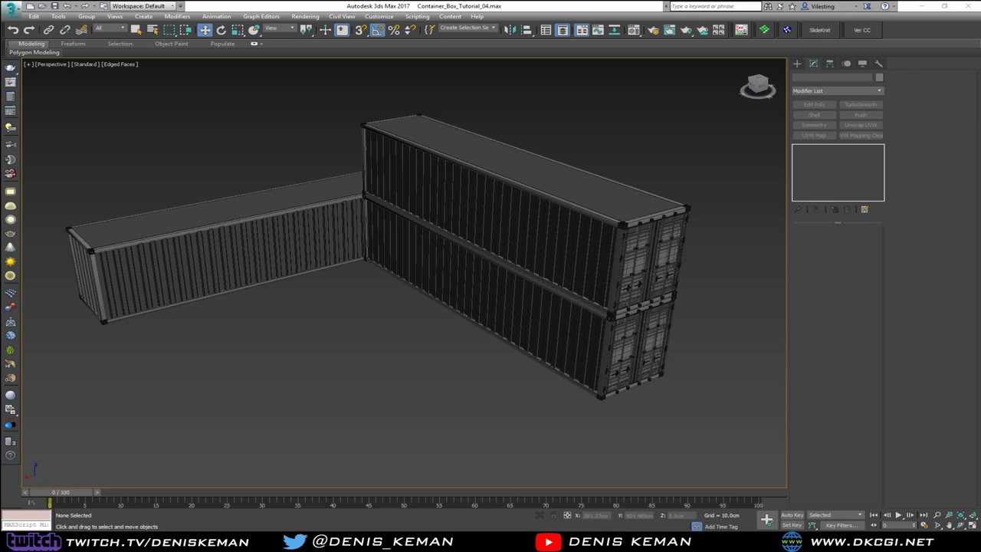
Compare the arrangement with the container-home reference photo and delete the perpendicular container copy
key("alt+Tab")
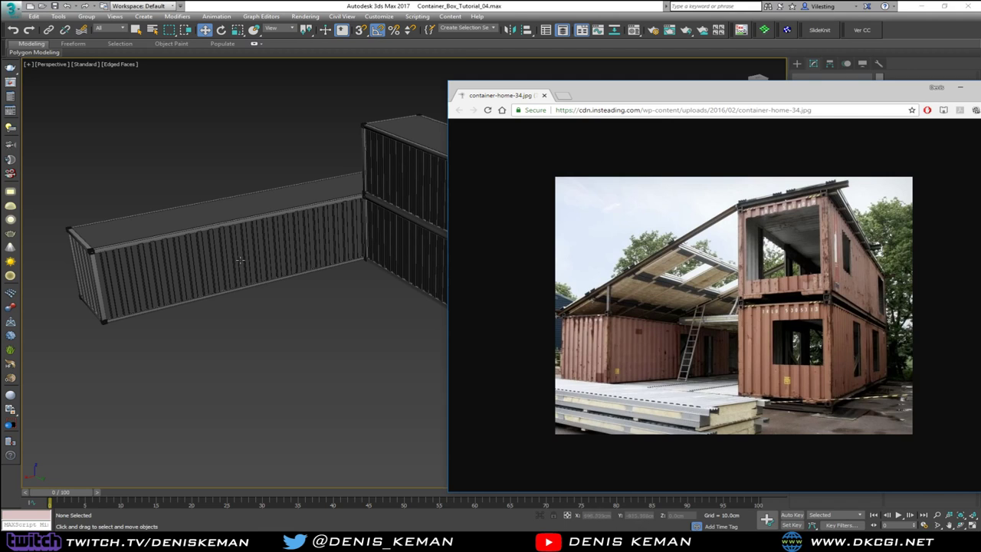
mouse_move(301, 260)
middle_mouse_down()
mouse_move(217, 279)
mouse_move(292, 243)
middle_mouse_up()
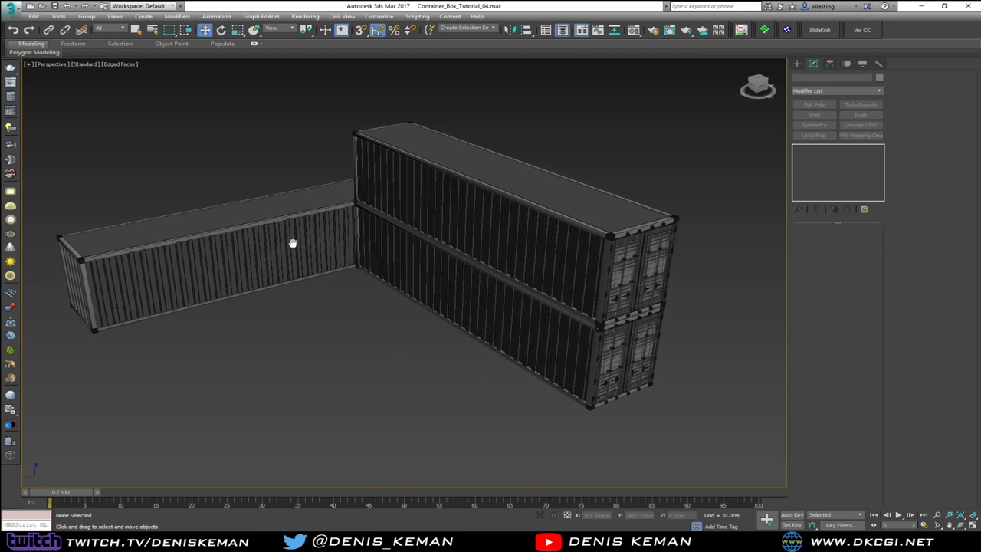
left_click(290, 247)
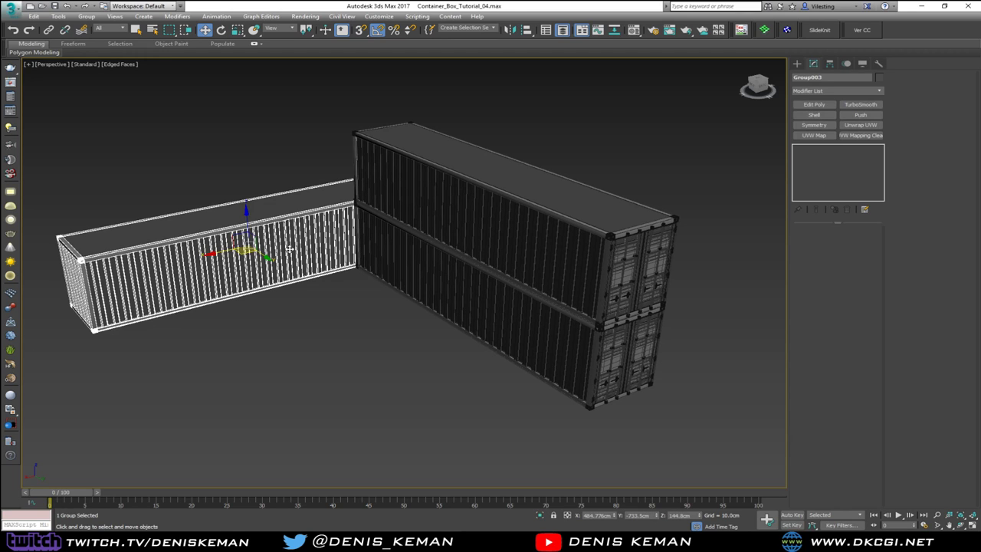
key("Delete")
Clone the lower container as one independent copy parallel to the stack, at an X position of about 717 cm
left_click(558, 352)
middle_click_drag(557, 353, 519, 317, "alt")
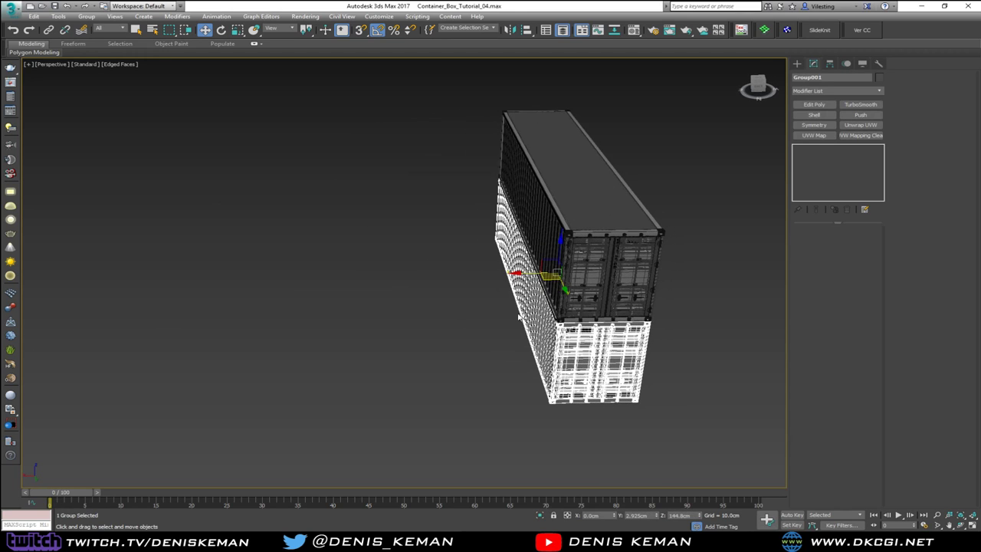
left_click_drag(536, 285, 308, 290, "shift")
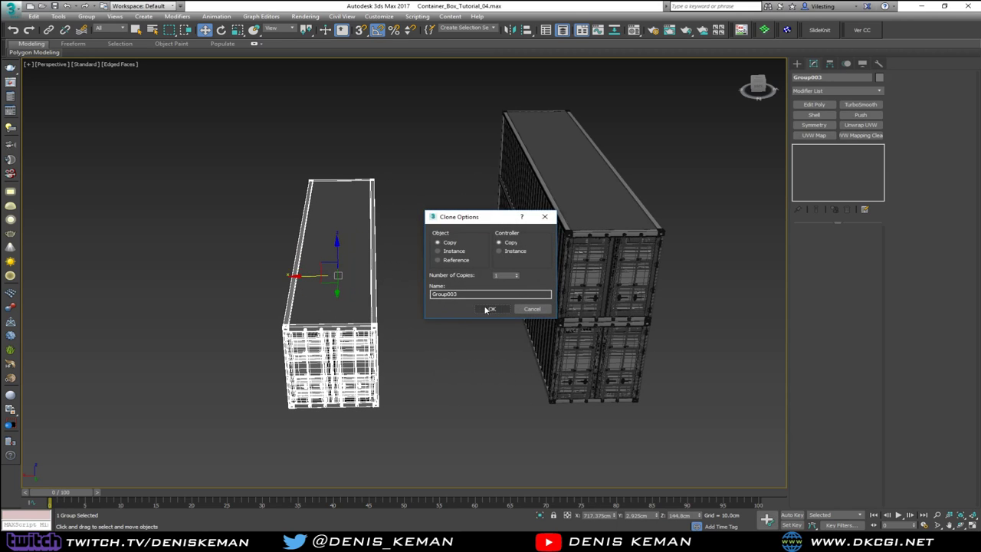
left_click(491, 309)
key("z")
middle_click_drag(459, 327, 337, 282, "alt")
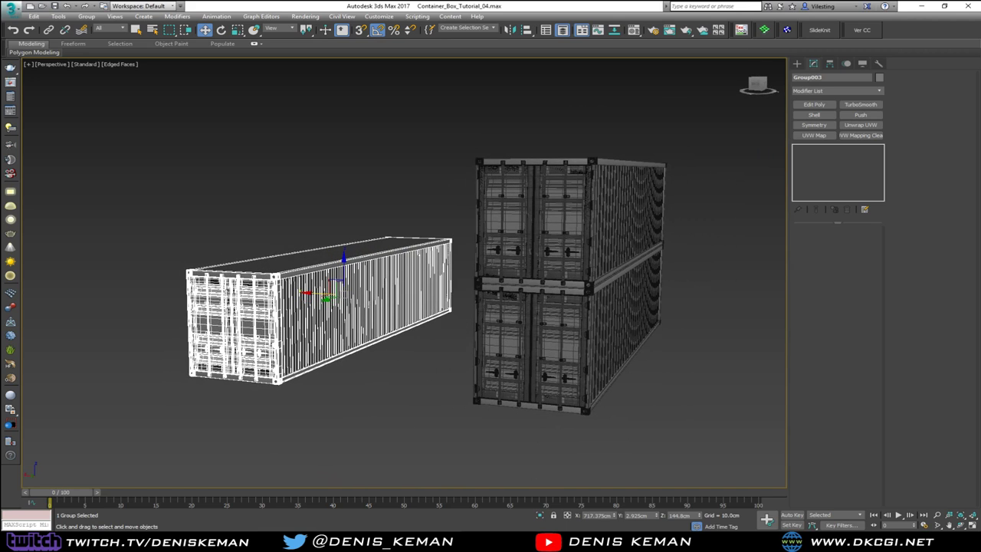
Compare the stack and the separate parallel container with the container-home reference photo
key("alt+Tab")
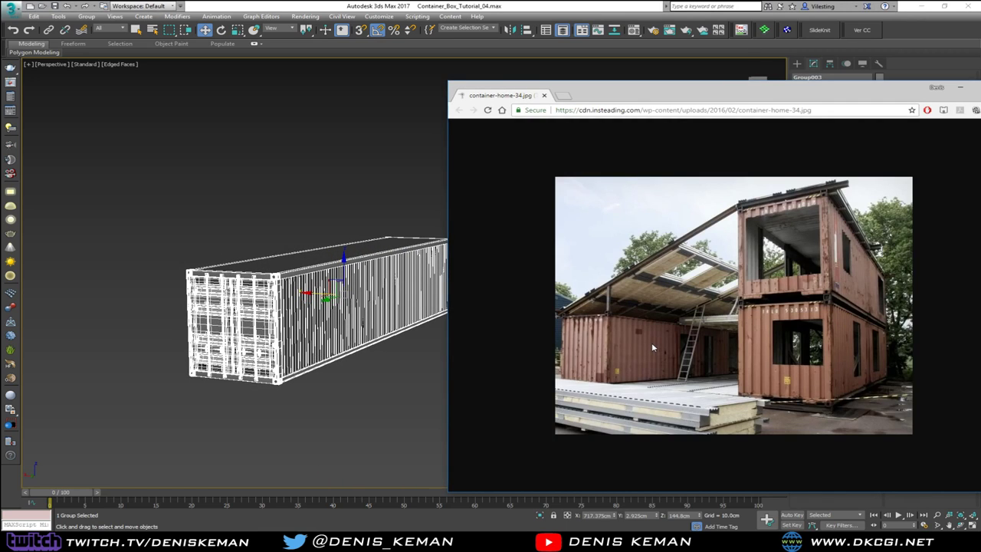
key("alt+Tab")
middle_click_drag(495, 348, 283, 349)
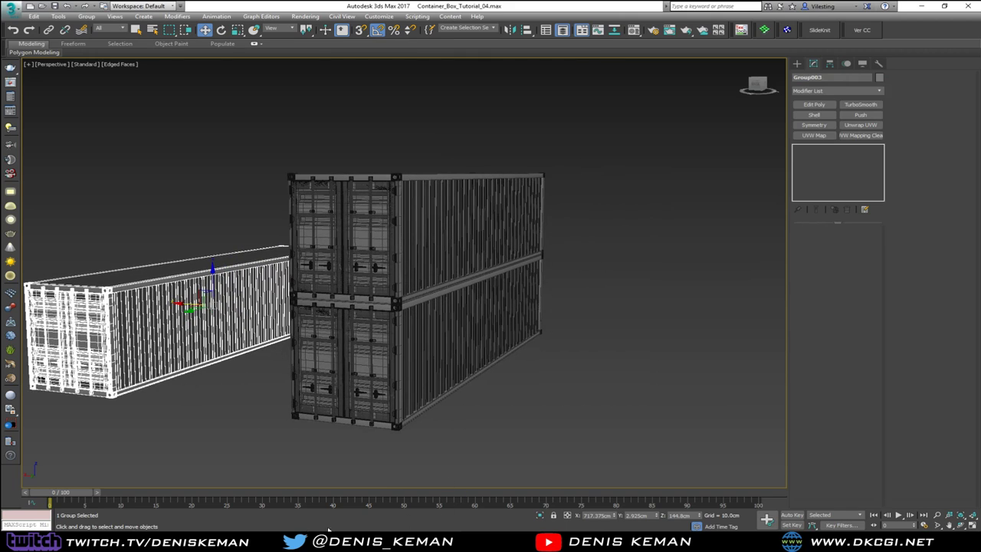
Draw a plane about 1219 cm long and 727 cm wide in the top view, spanning from the separate container to the stack's nearer side
key("alt+Tab")
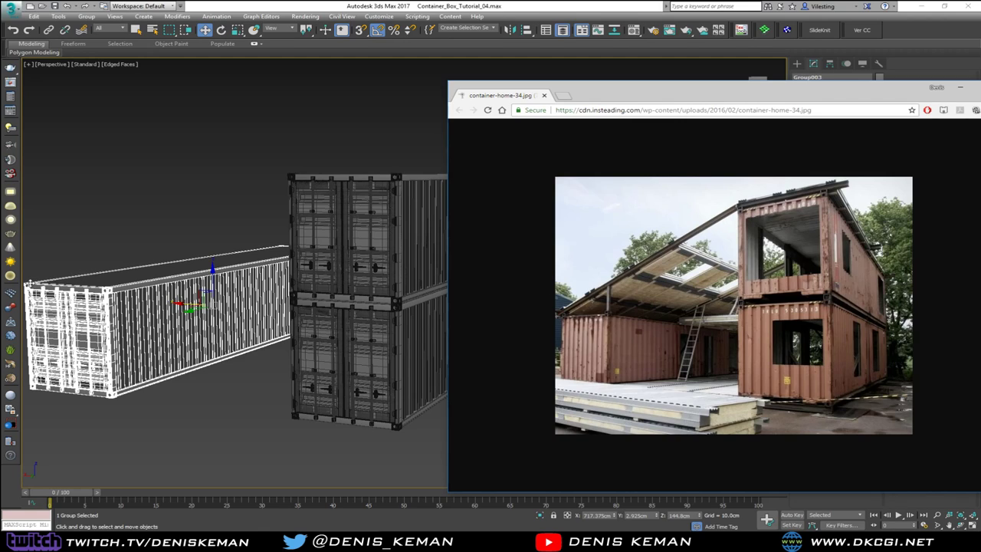
left_click(177, 224)
middle_click_drag(177, 221, 262, 255, "alt")
key("alt+w")
left_click(397, 189)
key("alt+w")
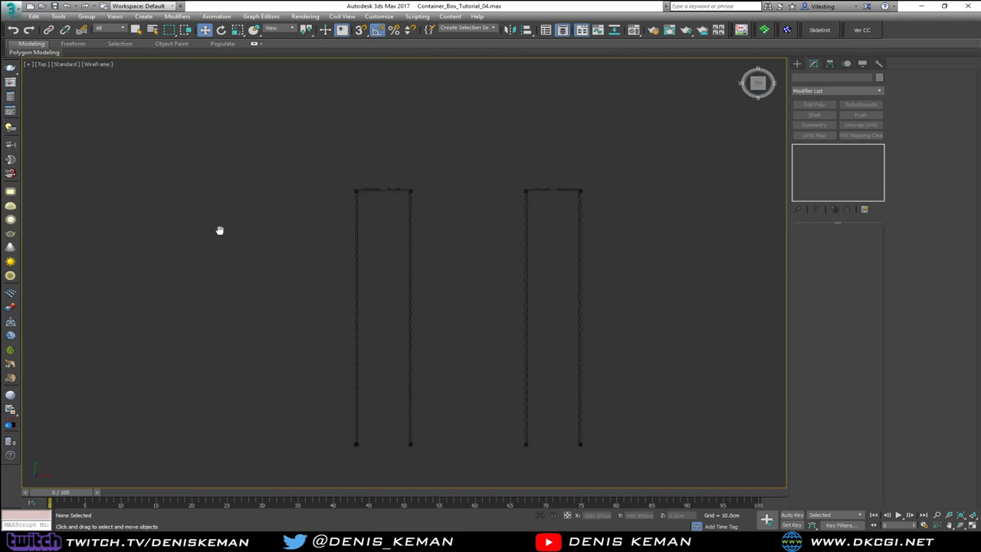
right_click(422, 232)
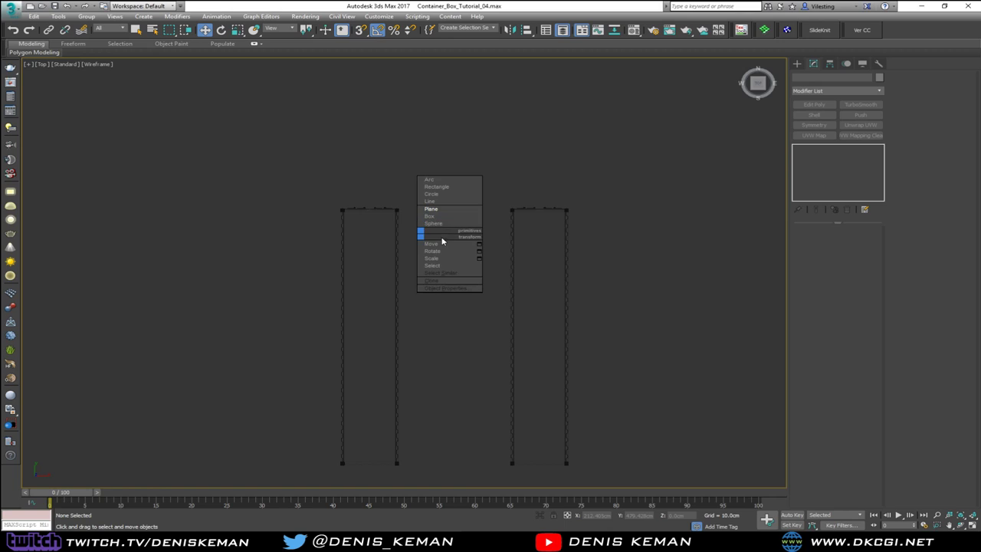
left_click(446, 209)
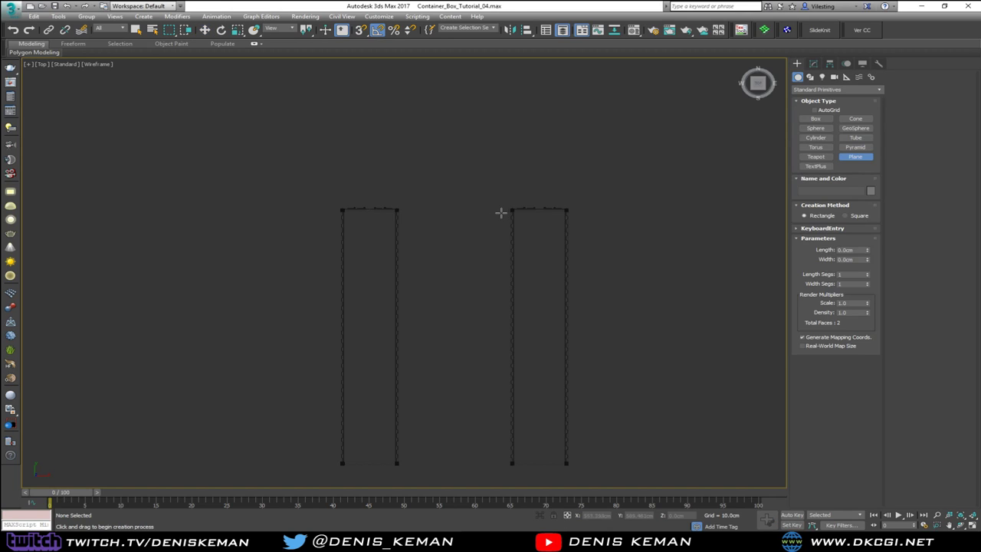
left_click_drag(512, 207, 342, 464)
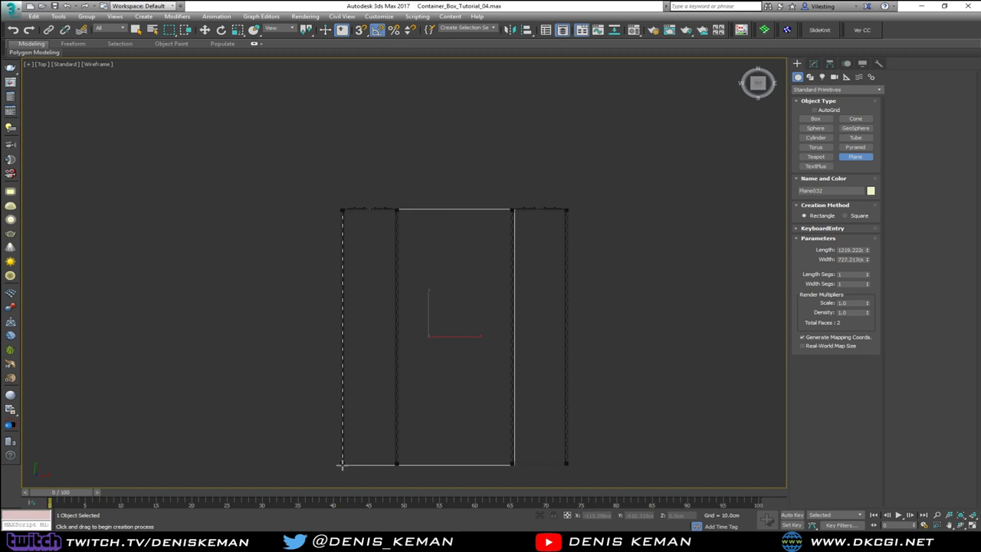
key("w")
Raise the plane to a Z of about 586 cm and snap it along X to the separate container's outer edge, at about 477 cm
key("alt+w")
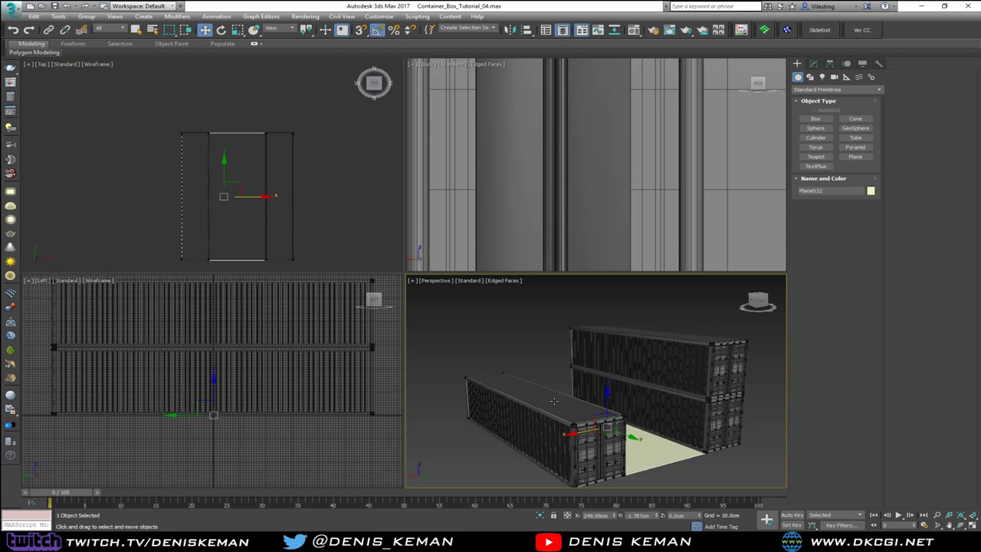
key("alt+w")
middle_click_drag(553, 400, 506, 403, "alt")
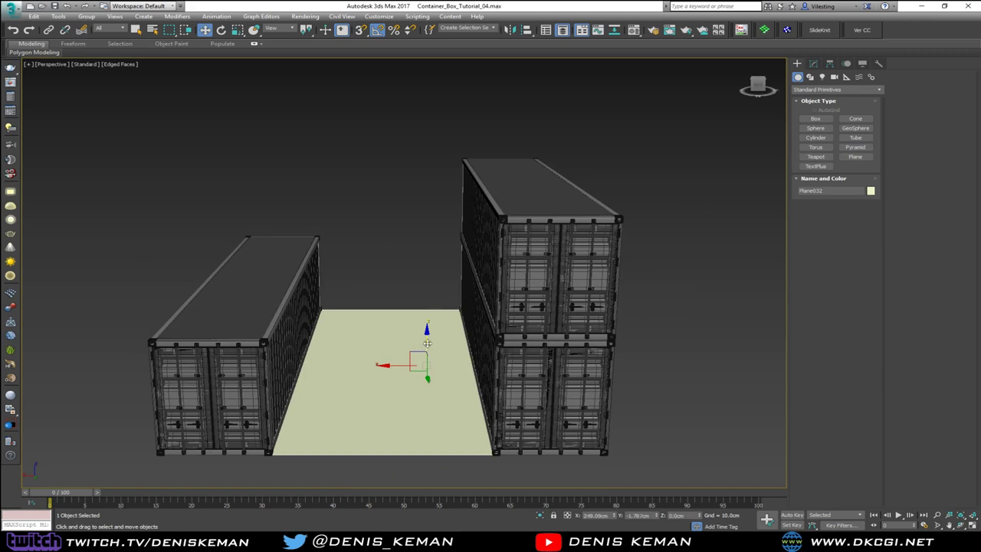
left_click_drag(427, 345, 344, 189)
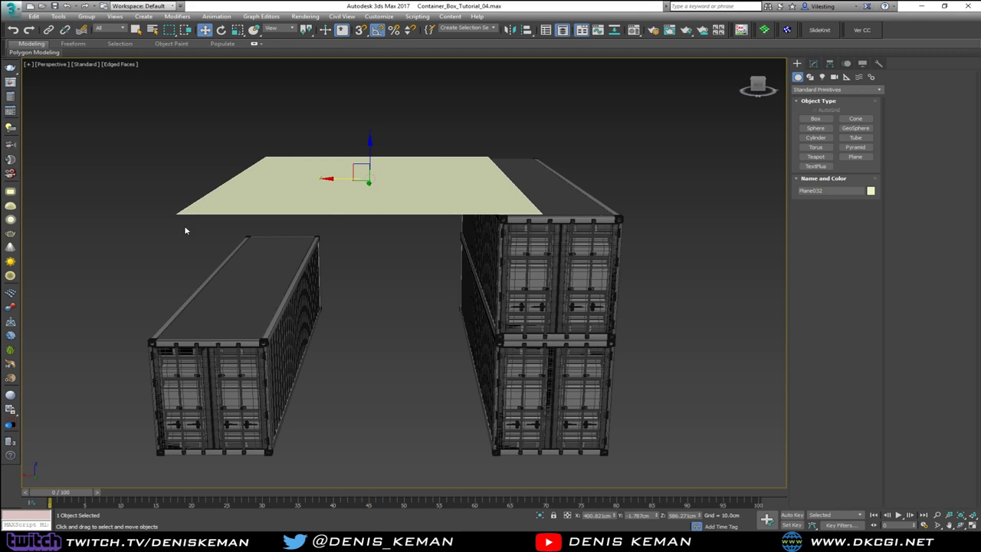
key("s")
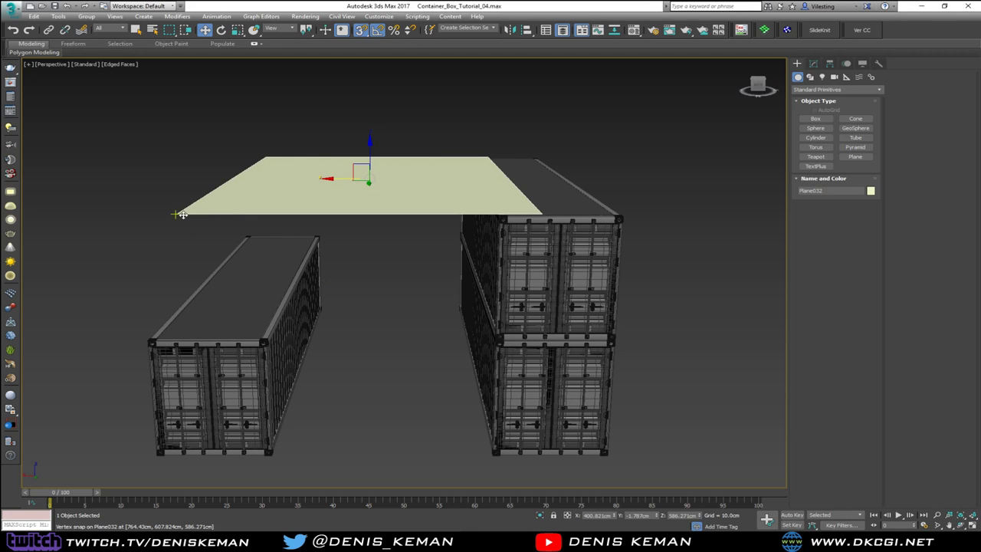
left_click_drag(181, 214, 139, 341)
middle_click_drag(444, 233, 479, 234, "alt")
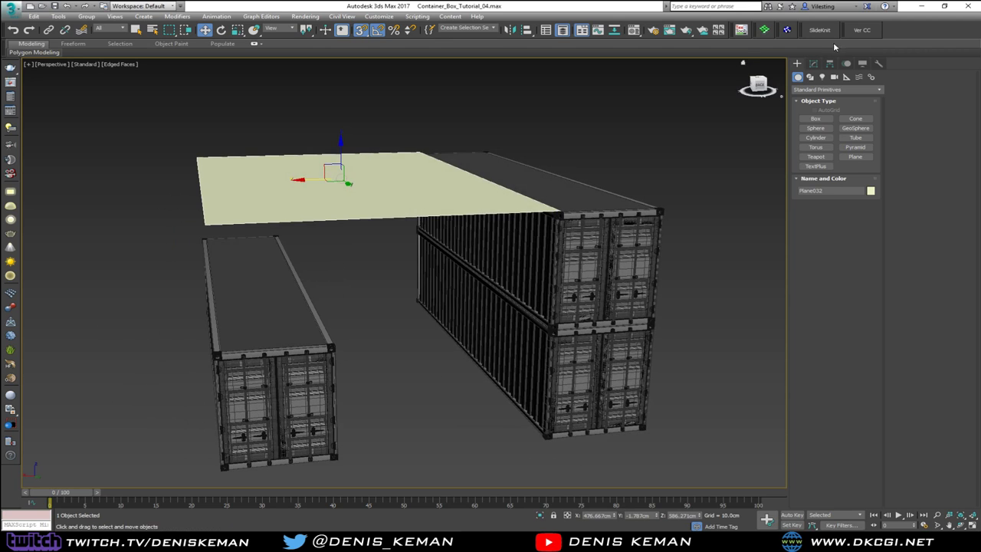
Apply Edit Poly to the plane and lower its outer edge onto the separate container's outer top edge to form a sloped roof
left_click(813, 63)
left_click(814, 105)
key("2")
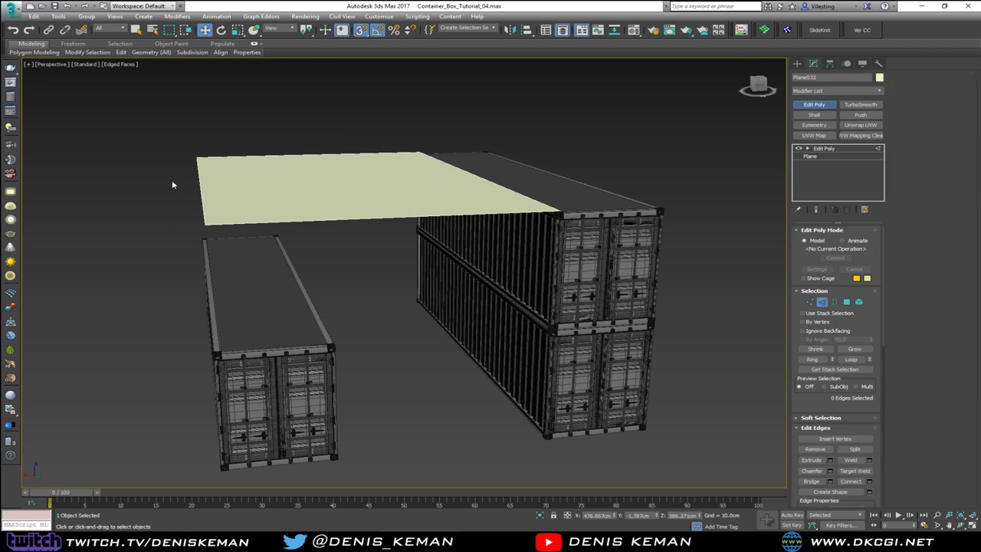
left_click_drag(172, 184, 207, 196)
left_click_drag(198, 153, 210, 354)
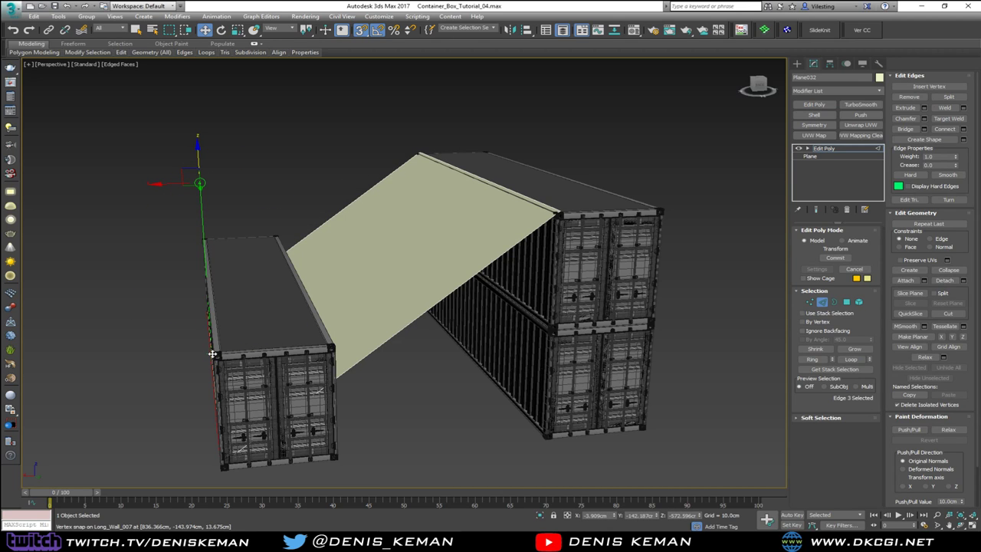
left_click_drag(212, 353, 212, 351)
middle_click_drag(213, 351, 702, 308, "alt")
left_click(822, 301)
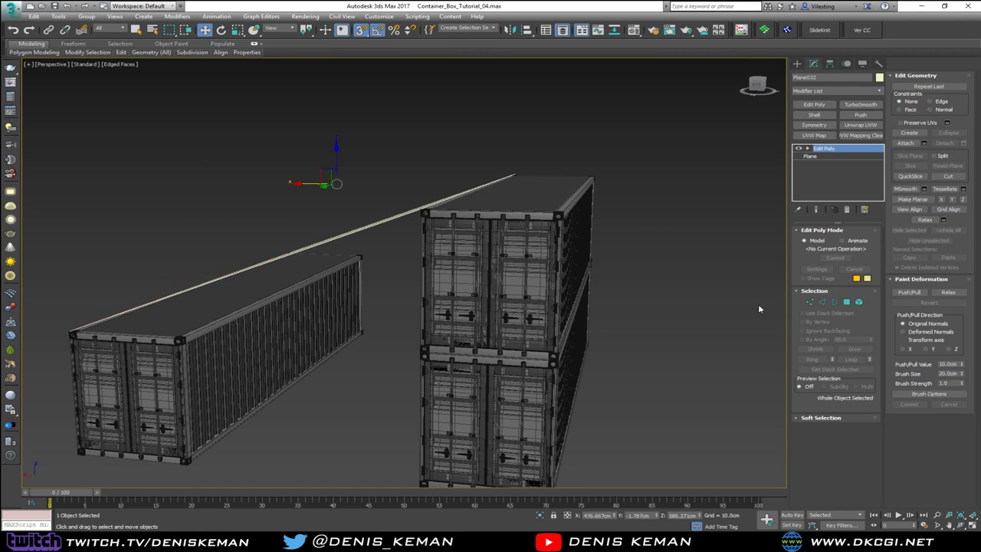
middle_click_drag(597, 230, 542, 207, "alt")
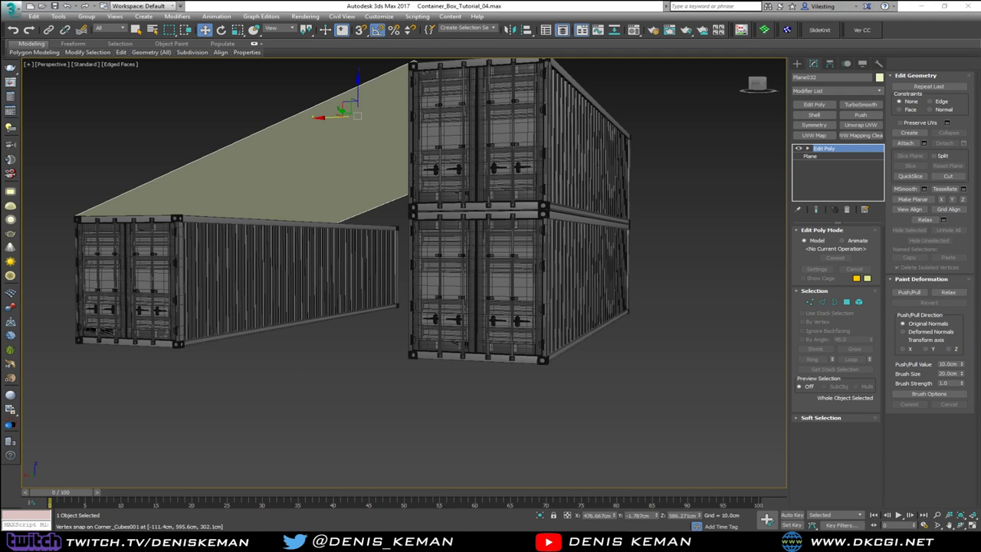
Compare the sloped roof and container layout with the container-home reference photo in the browser
left_click(374, 538)
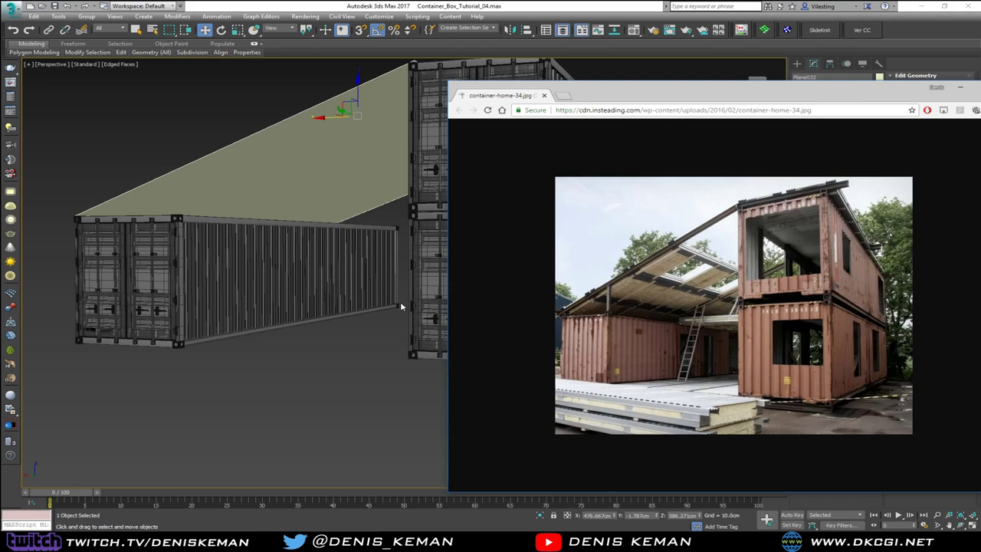
left_click_drag(848, 97, 448, 68)
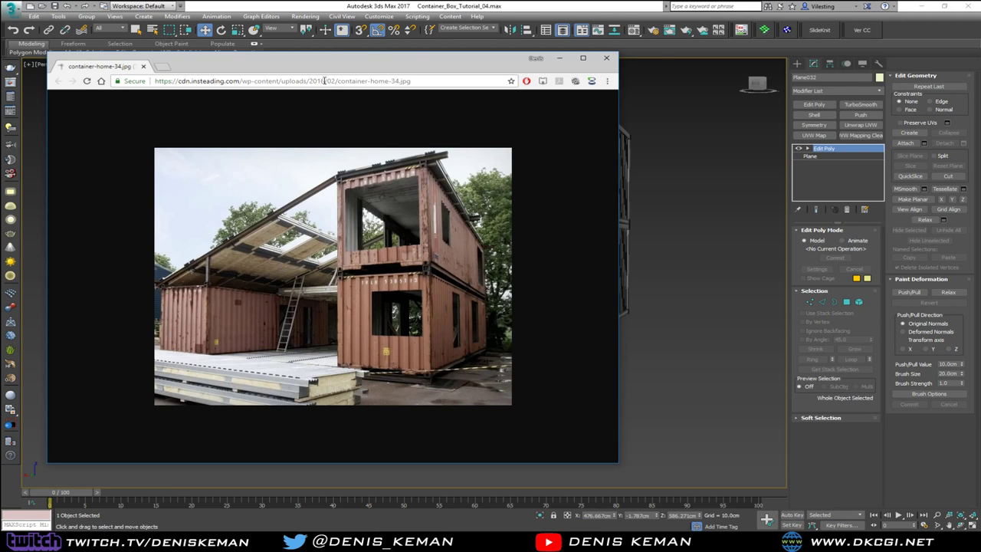
left_click_drag(324, 61, 553, 55)
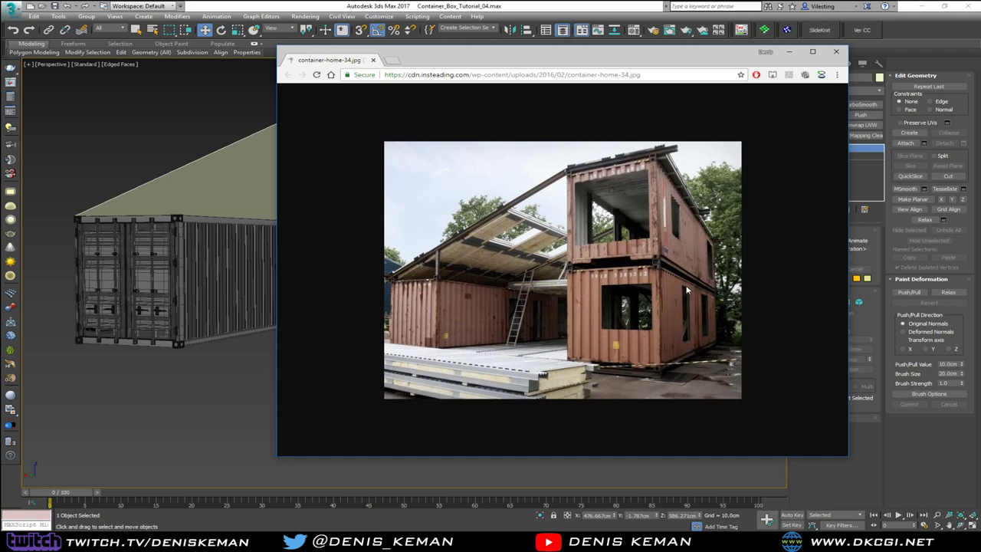
Return to 3ds Max and delete the sloped roof plane
key("alt+Tab")
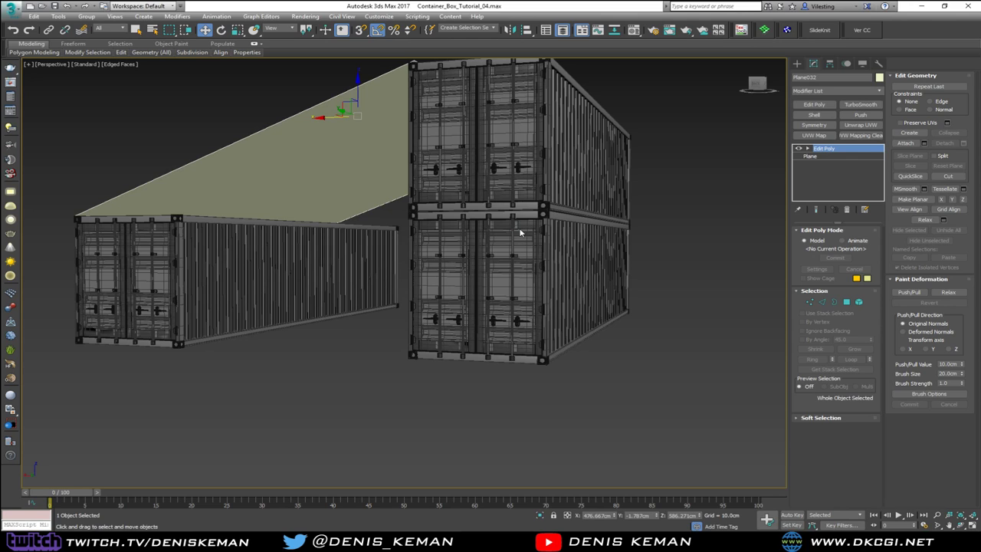
scroll(517, 298, "up", 3)
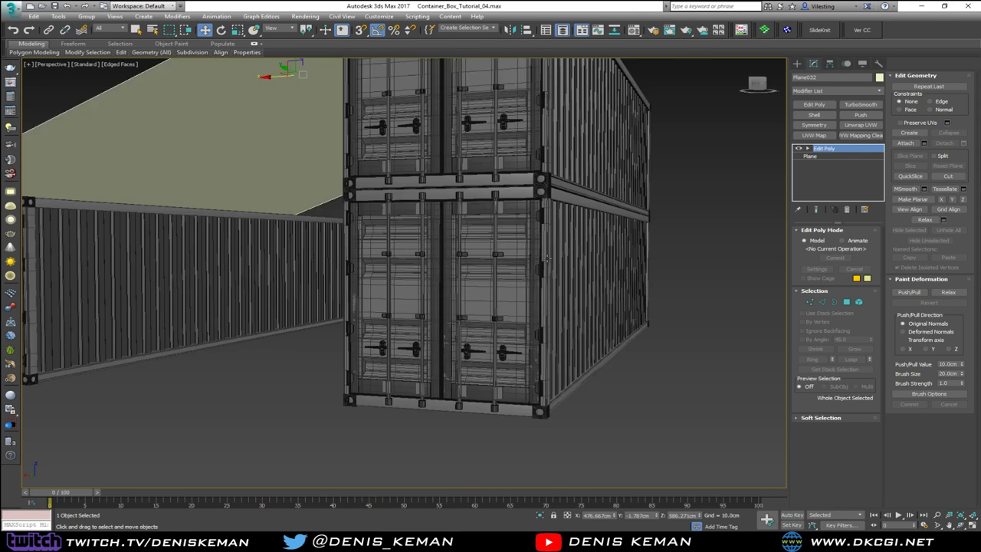
key("Delete")
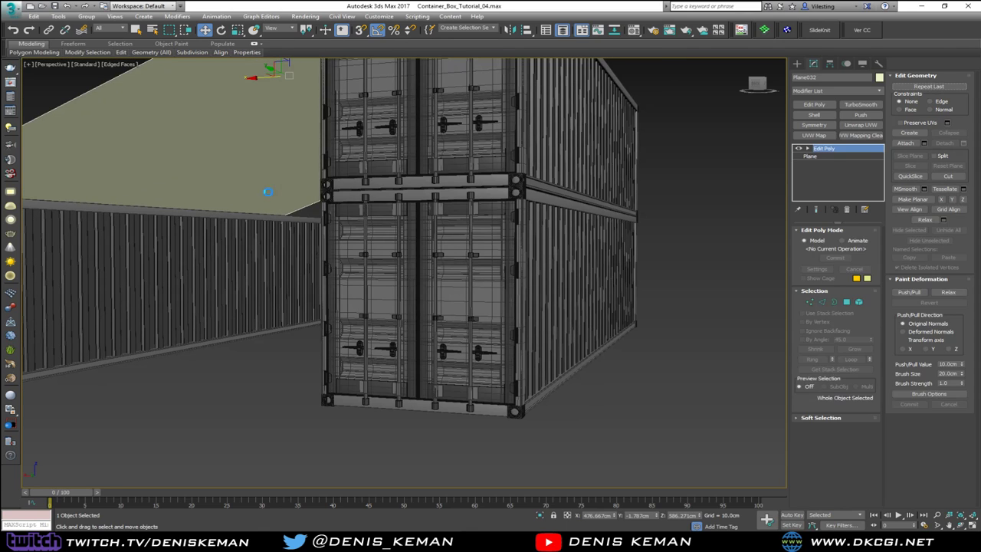
Delete the upper container and the separate parallel container, and select the remaining lower container
scroll(270, 202, "down", 3)
middle_click_drag(271, 206, 390, 253)
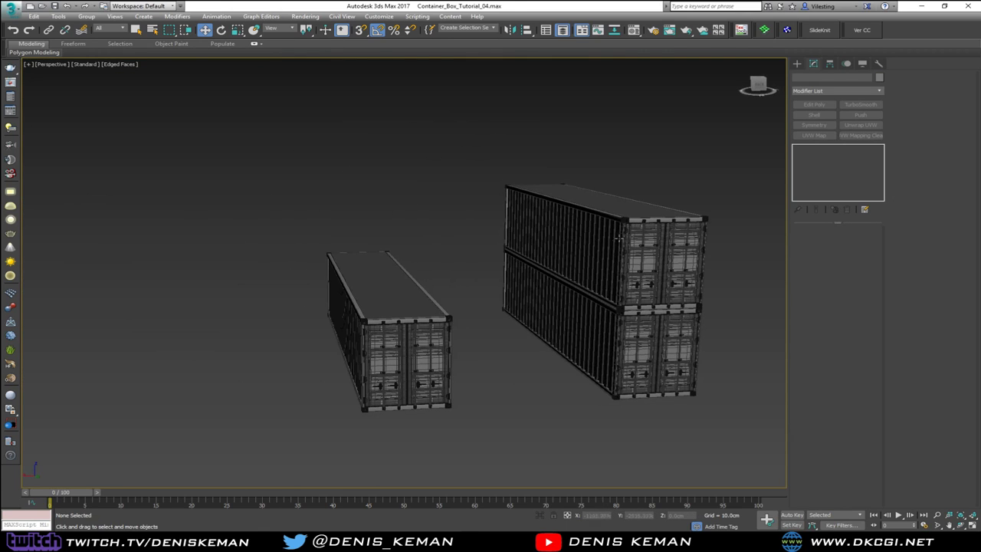
middle_click_drag(619, 238, 625, 196, "alt")
left_click(626, 196)
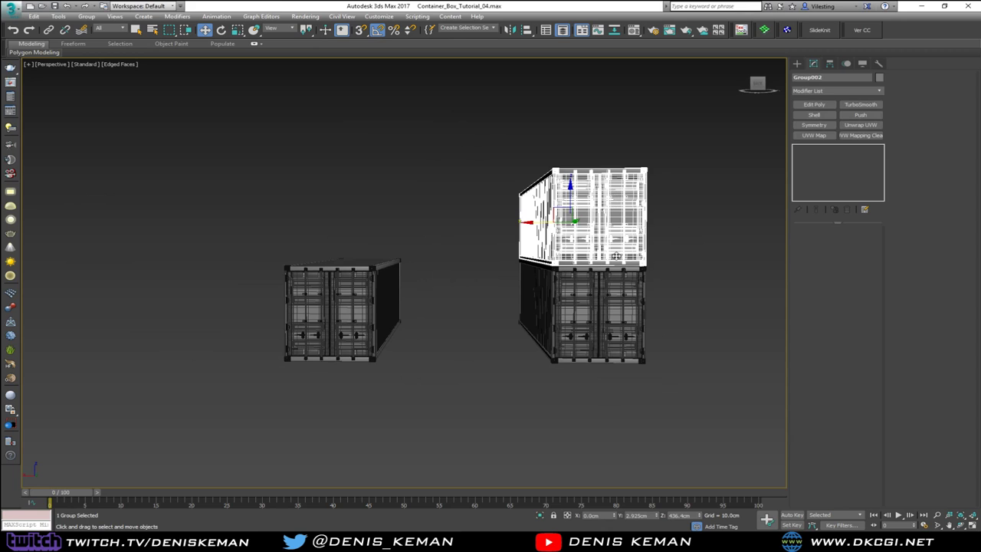
key("Delete")
left_click(377, 304)
key("Delete")
left_click(614, 331)
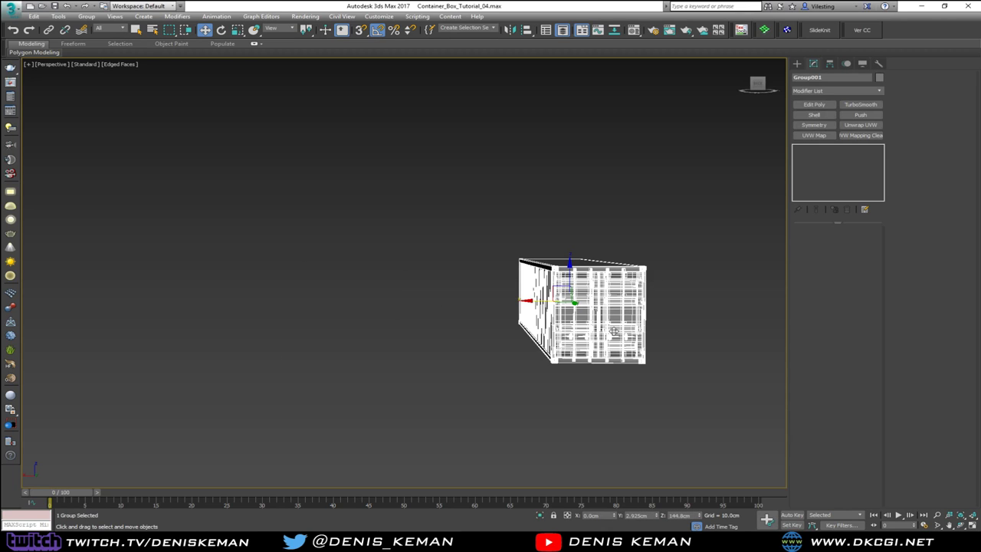
scroll(613, 330, "up", 10)
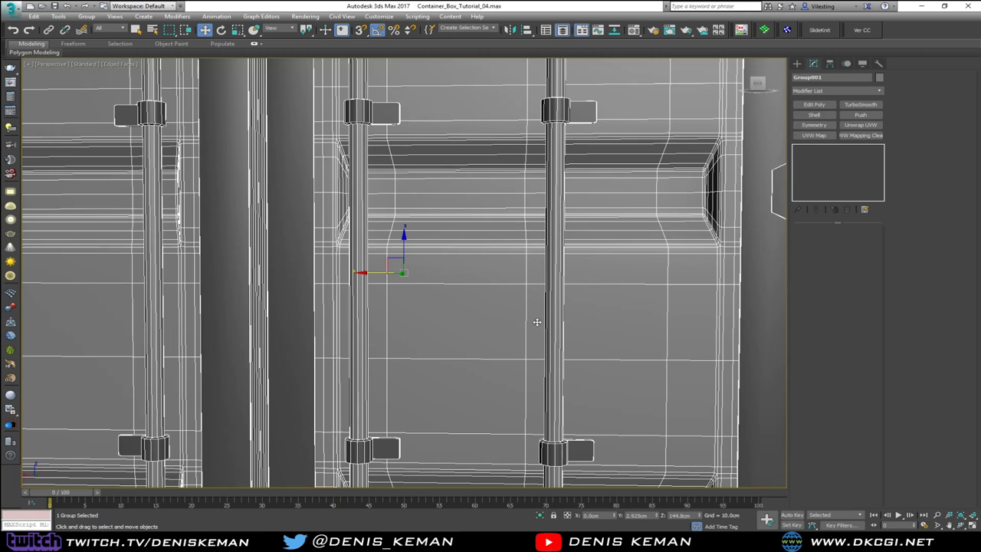
Delete the extra container group standing beside the original container, keeping only the original
scroll(523, 333, "down", 10)
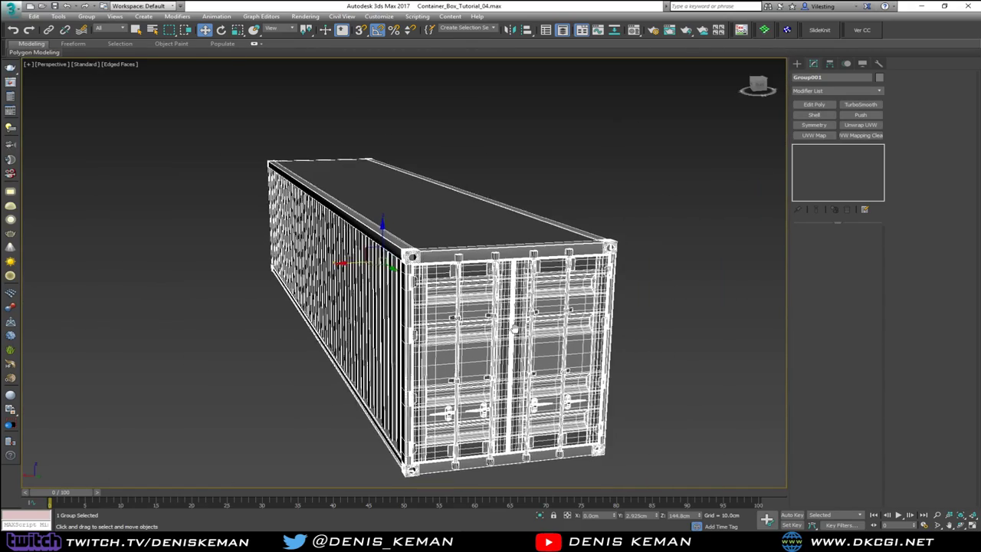
middle_click_drag(462, 291, 429, 301, "alt")
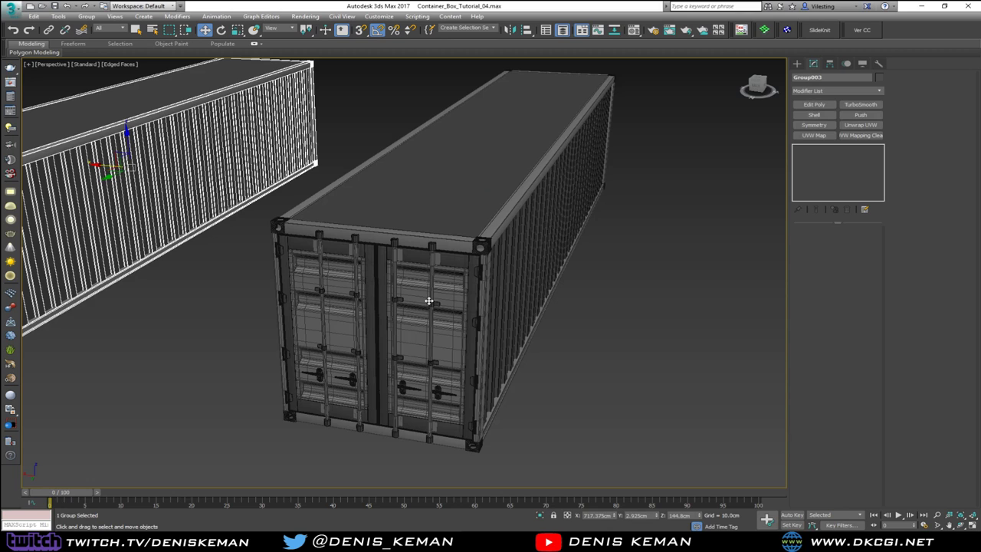
middle_click_drag(466, 182, 488, 220)
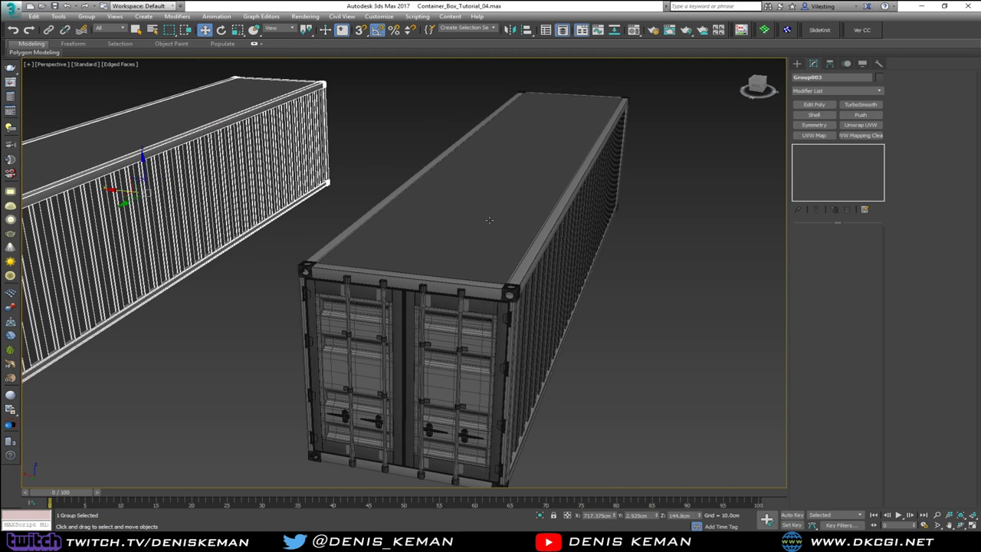
scroll(452, 283, "down", 6)
left_click(375, 316)
left_click(304, 258)
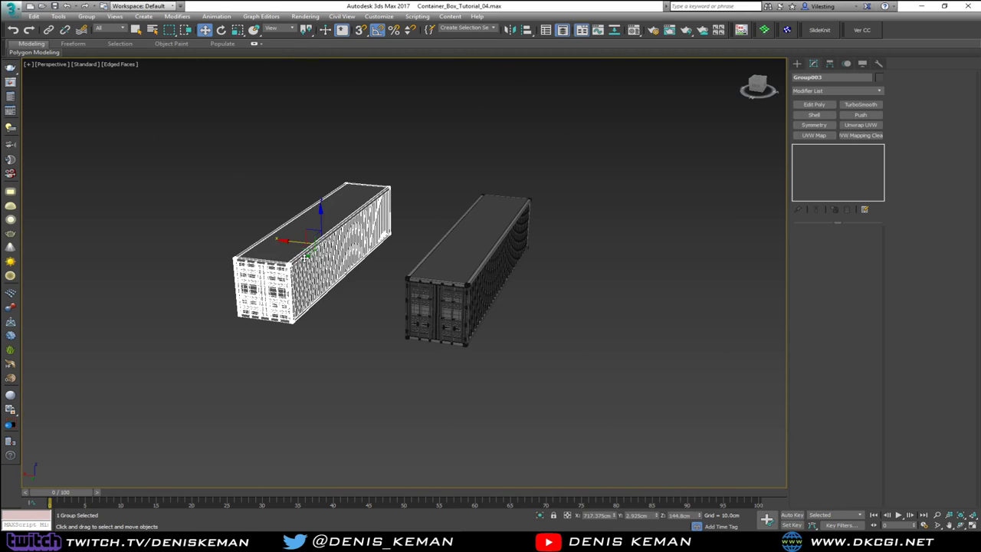
scroll(494, 319, "up", 6)
key("Delete")
Clone the remaining container sideways as one copy with vertex snapping, about 244 cm along the X axis
left_click(361, 284)
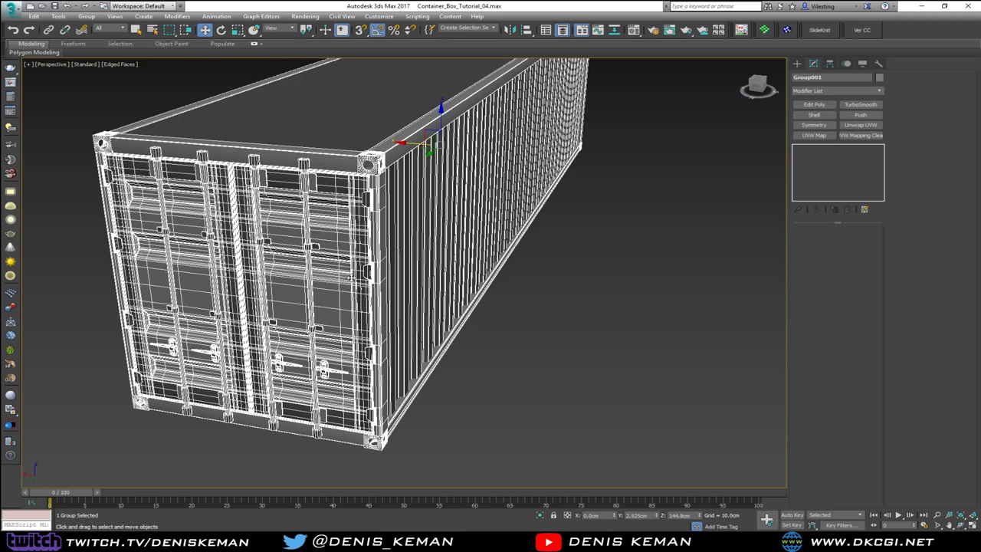
left_click(6, 12)
left_click(25, 95)
middle_click_drag(388, 163, 429, 160)
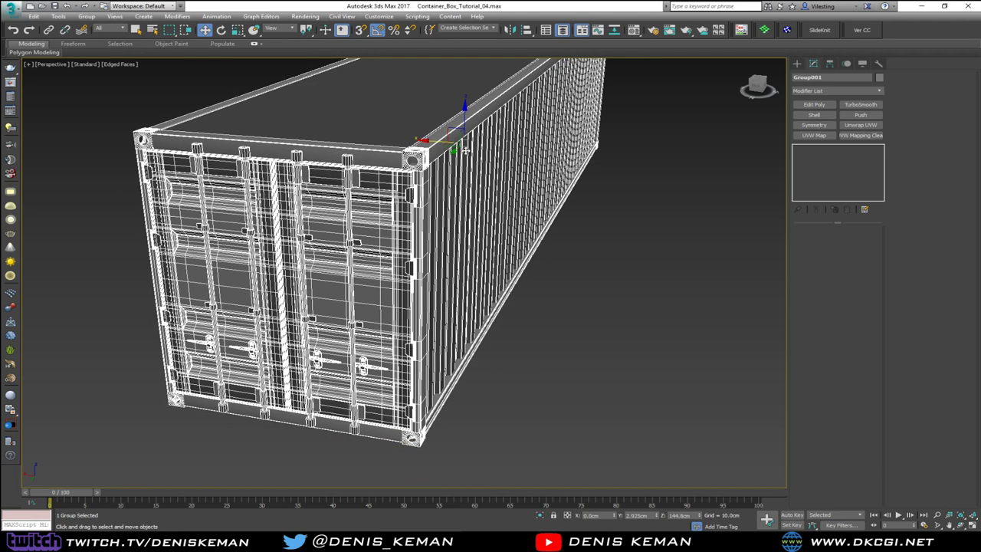
key("s")
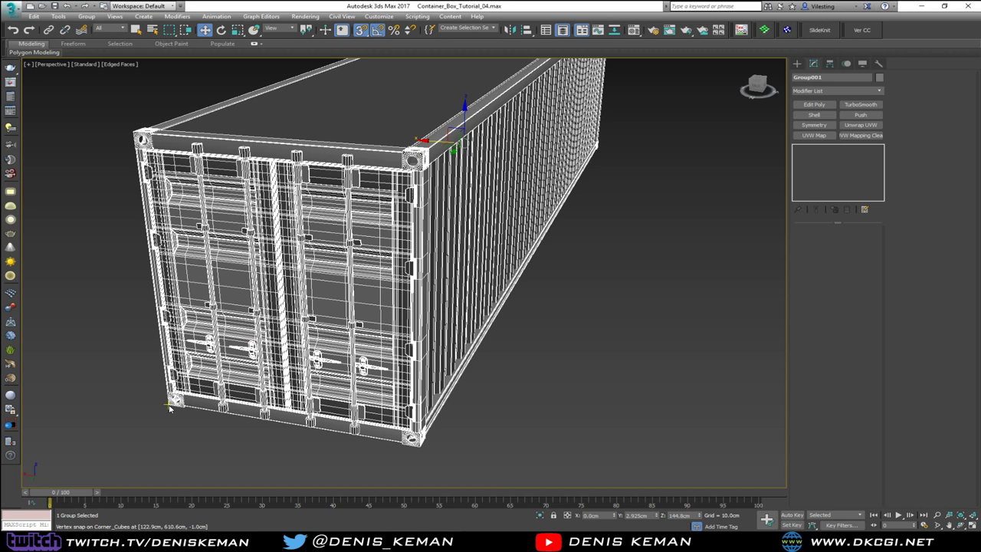
left_click_drag(170, 404, 416, 444, "shift")
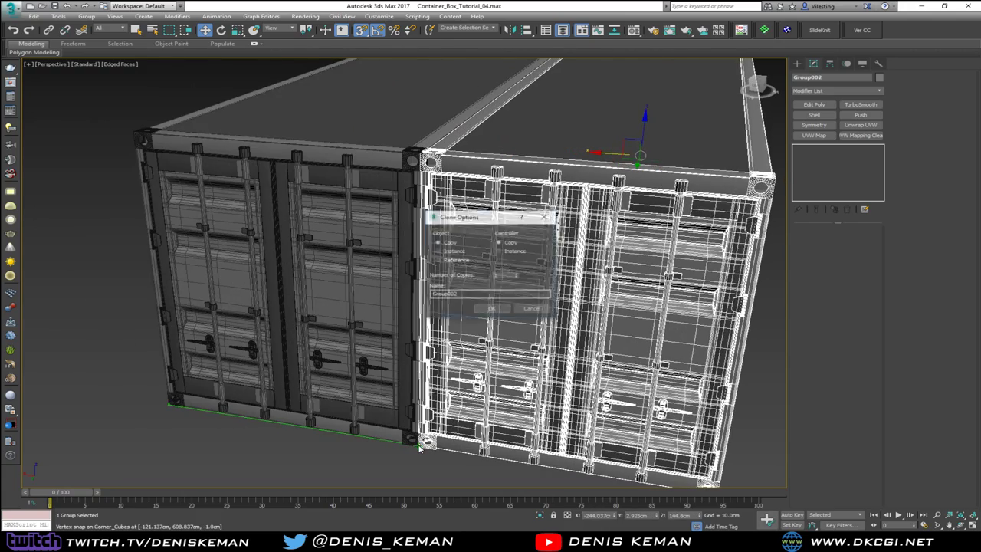
left_click(501, 311)
key("z")
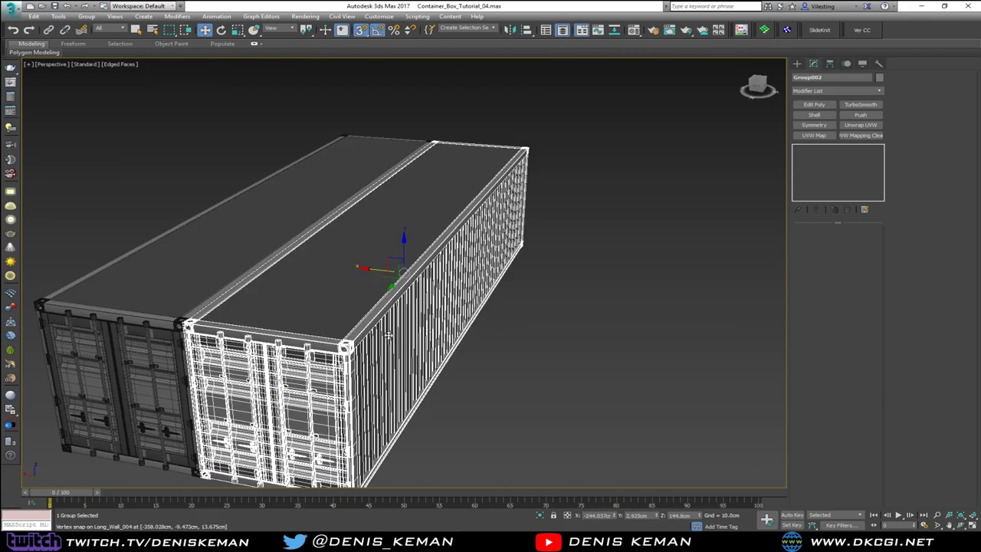
Snap the copied container's lower corner casting flush against the neighbouring container's corner, at X -245.8 cm
middle_click_drag(389, 335, 202, 344)
mouse_move(202, 345)
middle_mouse_down("alt")
mouse_move(401, 290)
mouse_move(459, 217)
middle_mouse_up("alt")
scroll(349, 359, "up", 10)
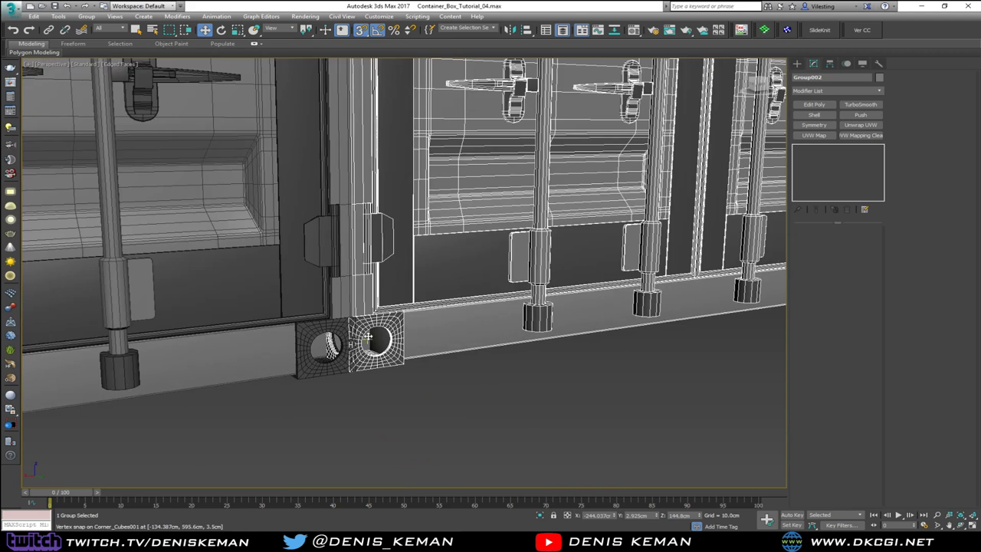
scroll(349, 360, "up", 3)
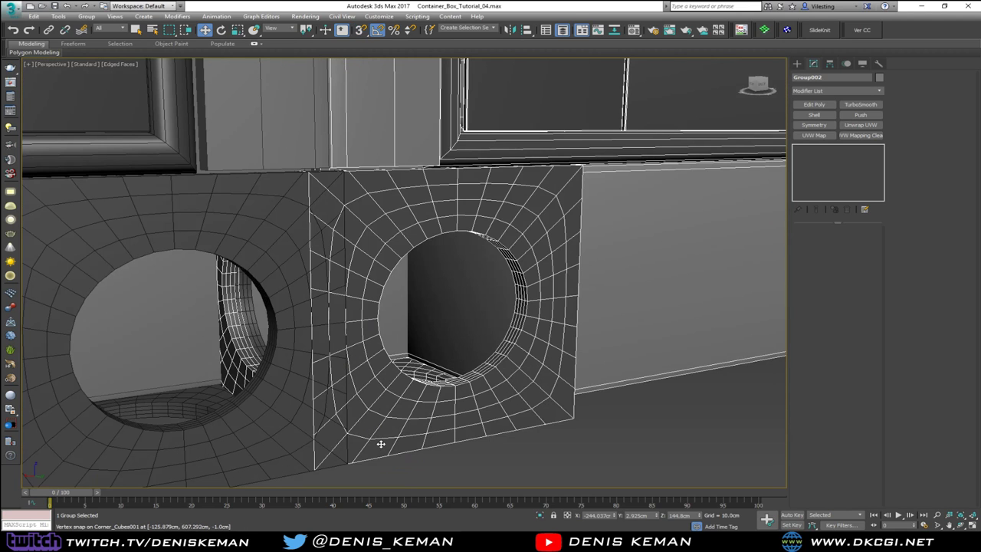
middle_click_drag(376, 444, 401, 448, "alt")
key("s")
left_click_drag(512, 430, 349, 463)
scroll(391, 340, "down", 6)
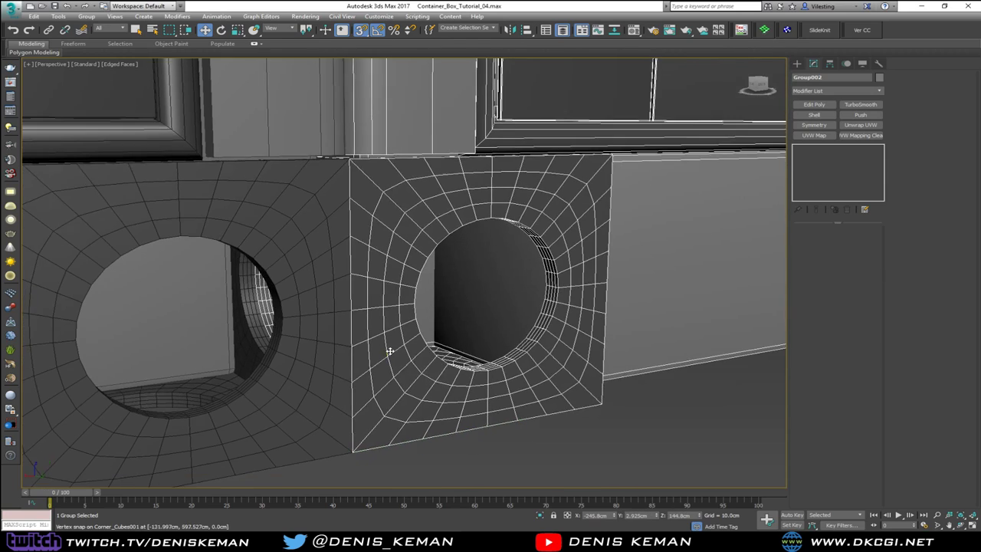
Clear the selection and show the container pair in plain shading with snapping turned off
middle_click_drag(400, 322, 445, 374, "alt")
left_click(488, 442)
scroll(358, 356, "down", 4)
key("F4")
scroll(373, 306, "down", 5)
middle_click_drag(373, 307, 472, 348)
key("s")
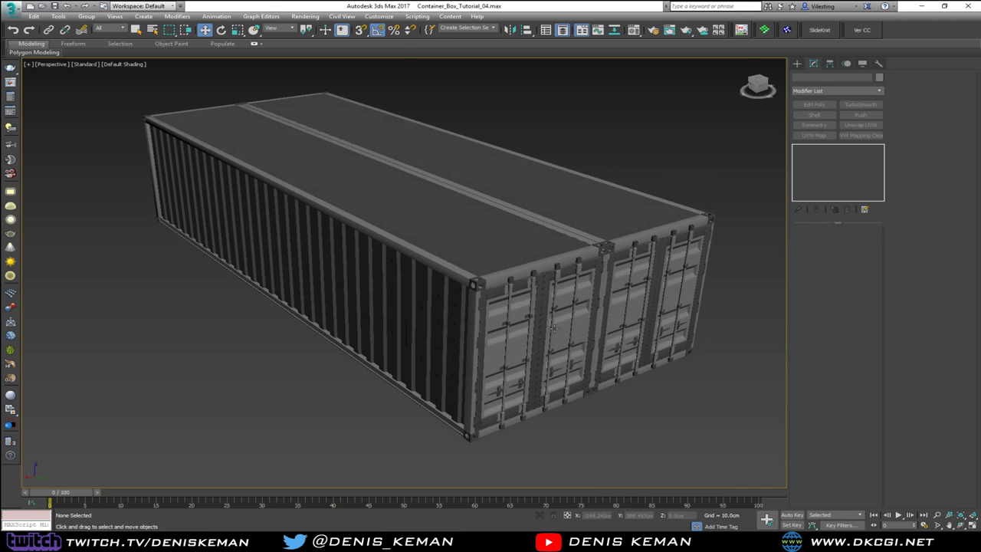
Clone the original container upward as one copy, placing it at Z about 438 cm
left_click(556, 329)
key("F4")
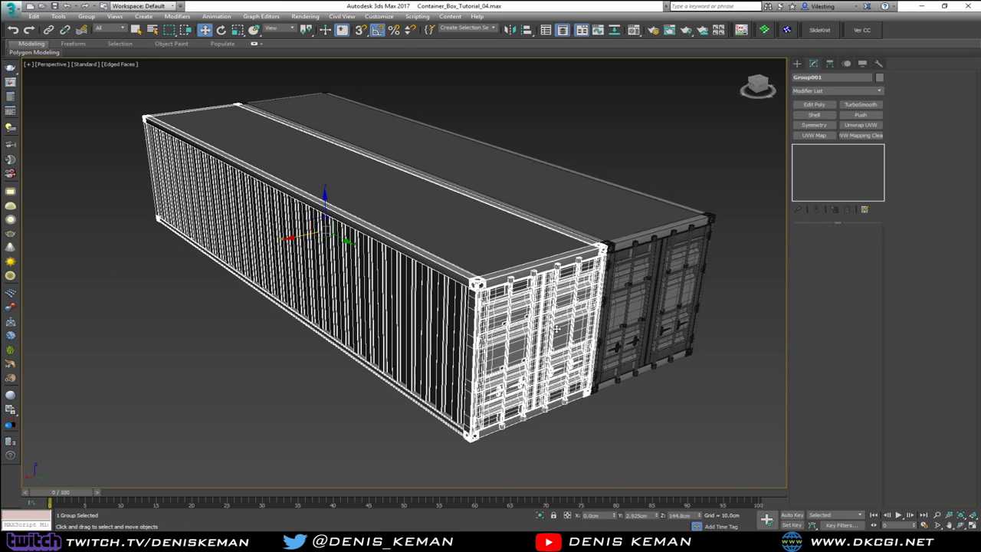
key("F4")
left_click_drag(324, 210, 335, 74, "shift")
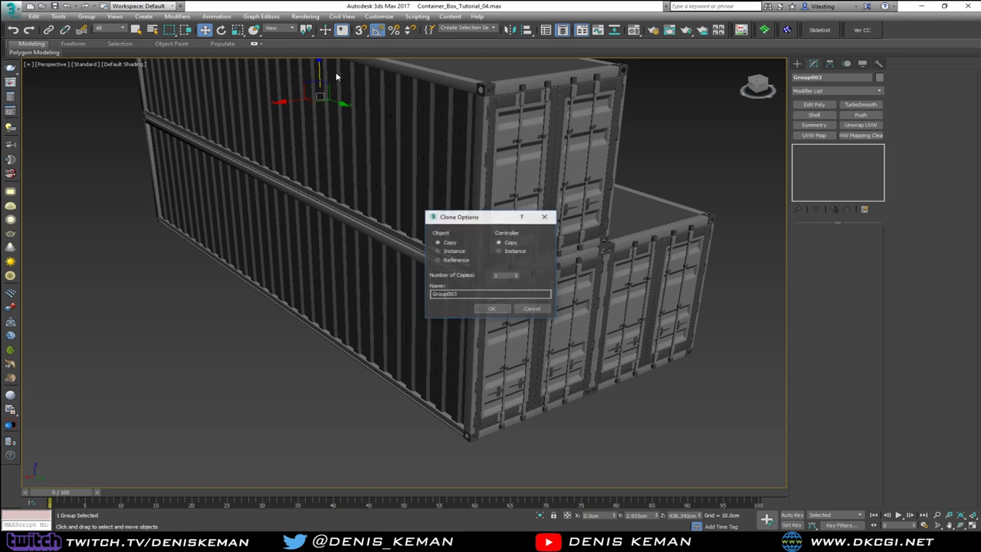
left_click(488, 309)
Snap the upper container's bottom corner vertex onto the top corner of the container below
scroll(474, 281, "up", 5)
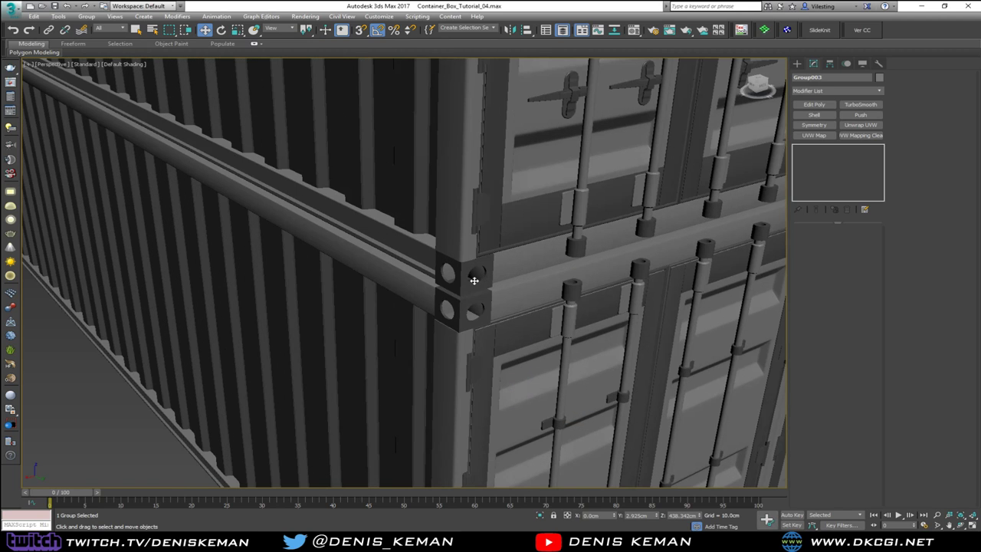
middle_click_drag(474, 280, 462, 200, "alt")
scroll(462, 200, "up", 3)
key("F4")
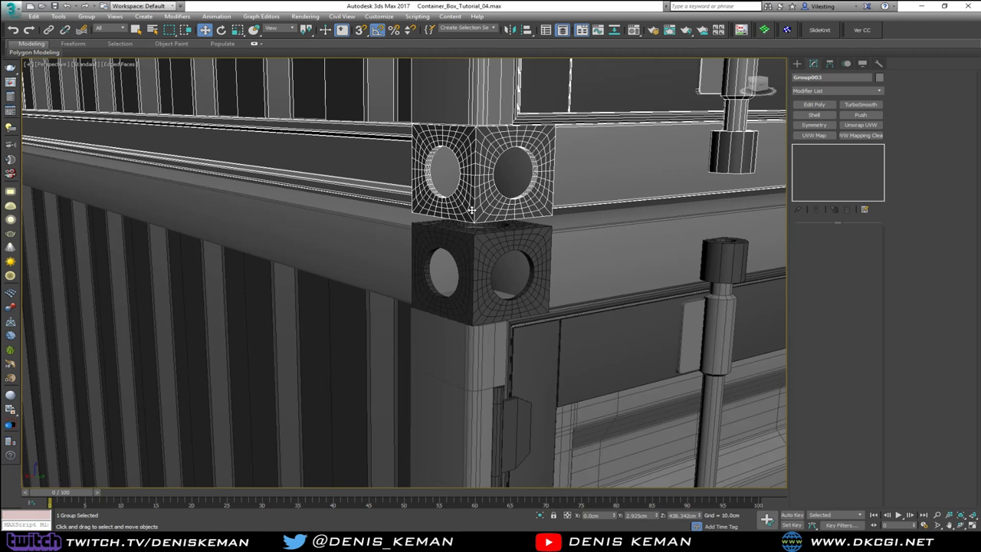
key("s")
scroll(472, 216, "up", 2)
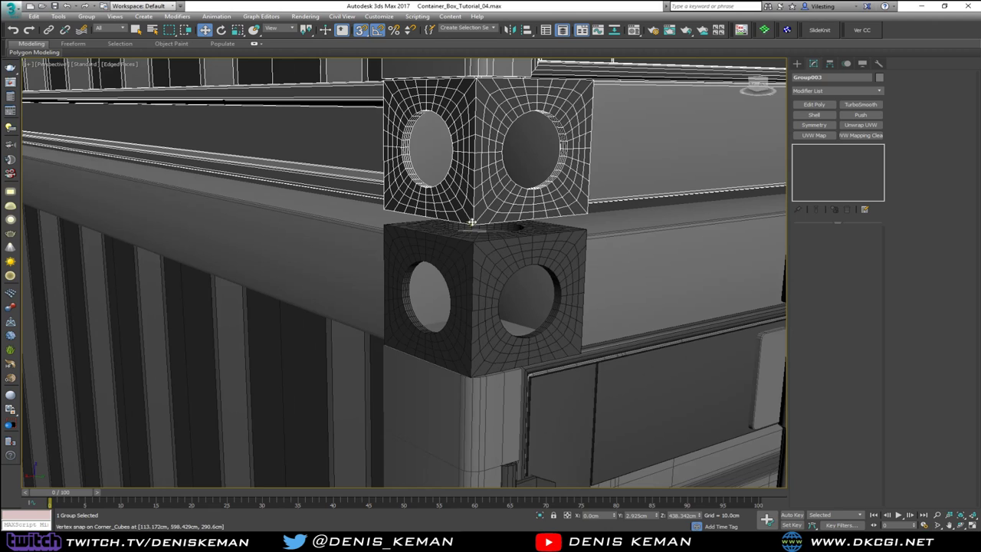
scroll(473, 222, "up", 3)
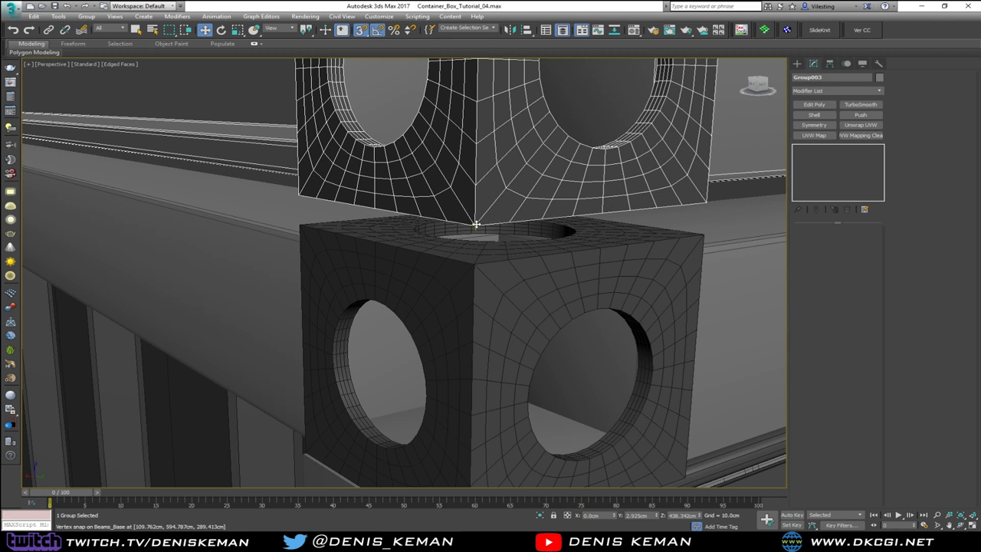
left_click_drag(475, 224, 475, 264)
scroll(475, 285, "down", 3)
key("s")
Rotate the upper container 90 degrees about the Z axis so it lies across the lower pair
scroll(498, 351, "down", 4)
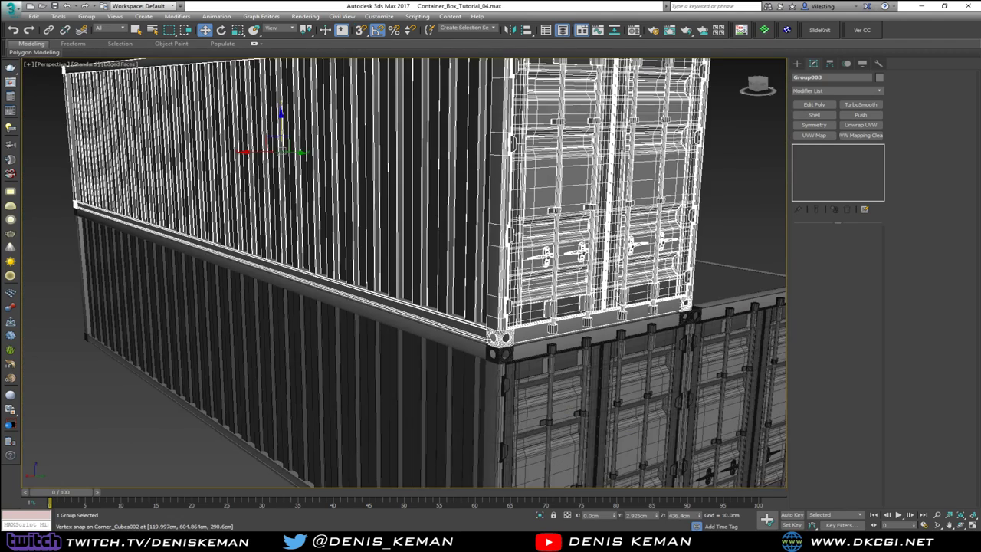
scroll(488, 338, "down", 4)
middle_click_drag(429, 276, 394, 232, "alt")
key("e")
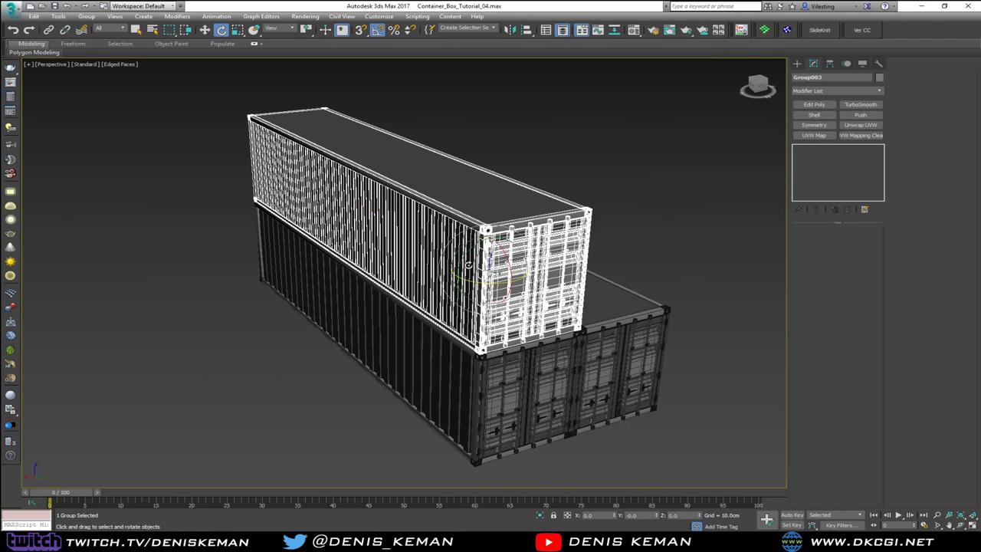
left_click_drag(502, 282, 528, 287)
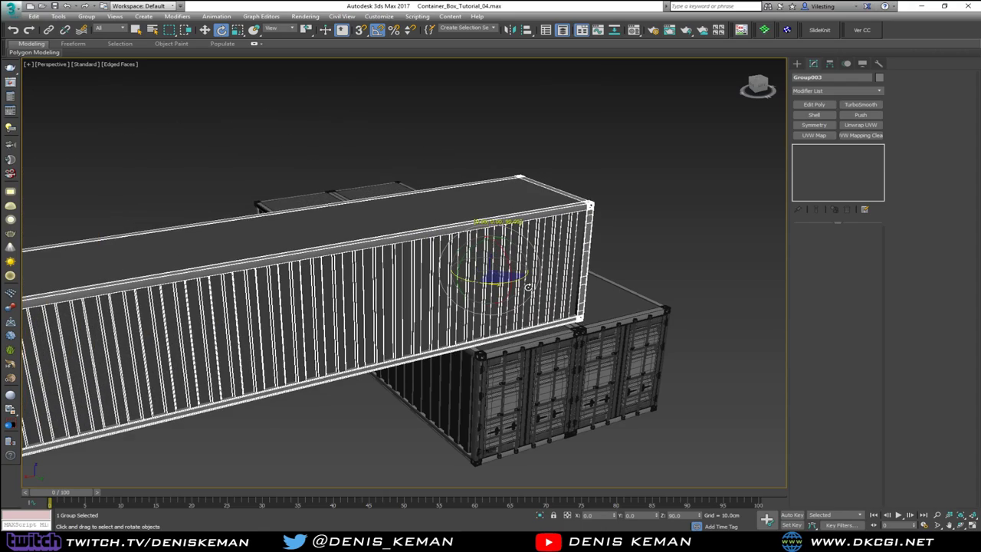
middle_click_drag(518, 292, 810, 290, "alt")
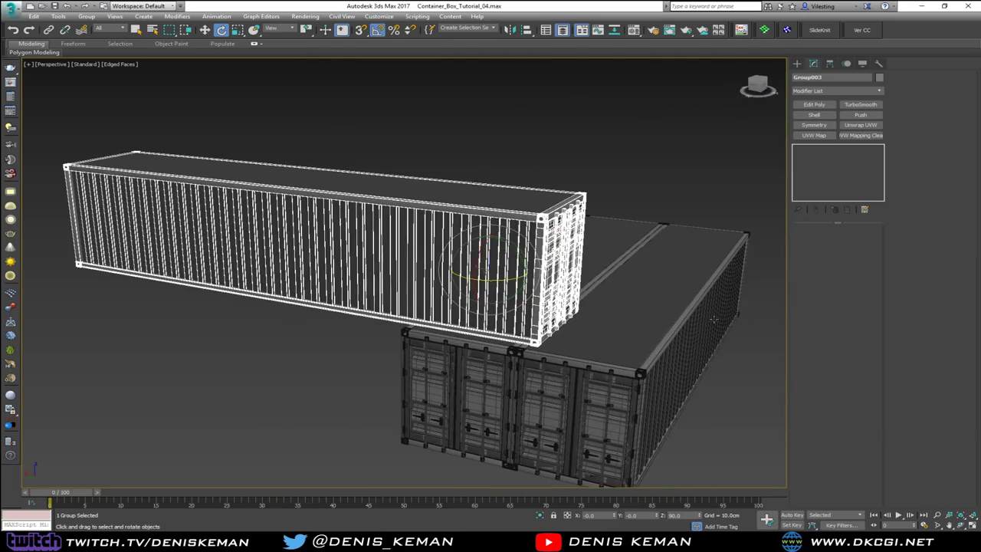
Slide the rotated container about 325 cm along the X axis across the lower pair
scroll(594, 335, "up", 4)
key("w")
middle_click_drag(594, 335, 483, 320)
scroll(483, 320, "down", 2)
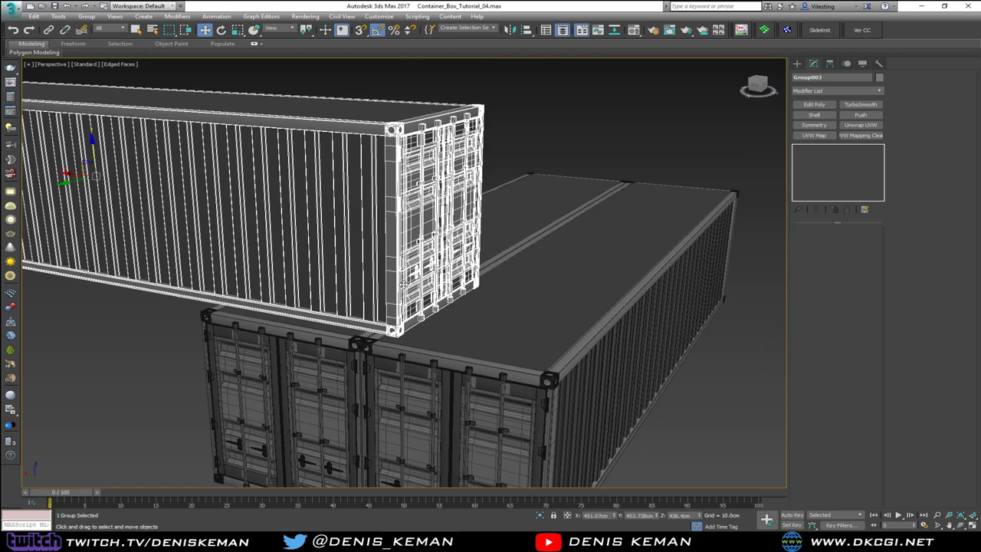
left_click_drag(402, 283, 527, 285)
key("ctrl+z")
left_click_drag(69, 177, 241, 191)
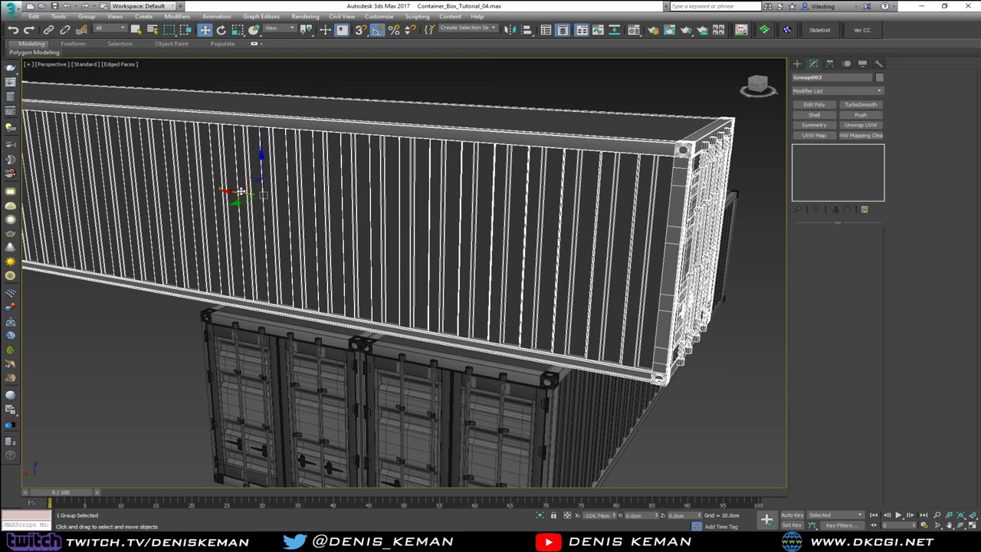
Snap the rotated container along the X axis so its door end lines up with the lower pair's outer side
scroll(629, 385, "up", 6)
middle_click_drag(640, 389, 347, 321)
scroll(577, 371, "down", 5)
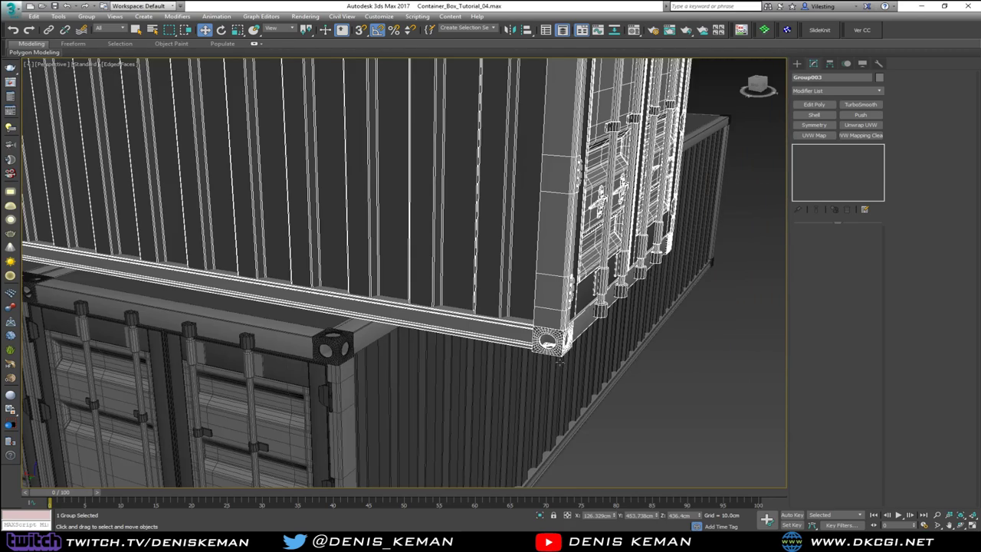
scroll(557, 349, "up", 5)
key("s")
left_click_drag(570, 350, 26, 309)
middle_click_drag(64, 301, 187, 306)
scroll(186, 306, "down", 10)
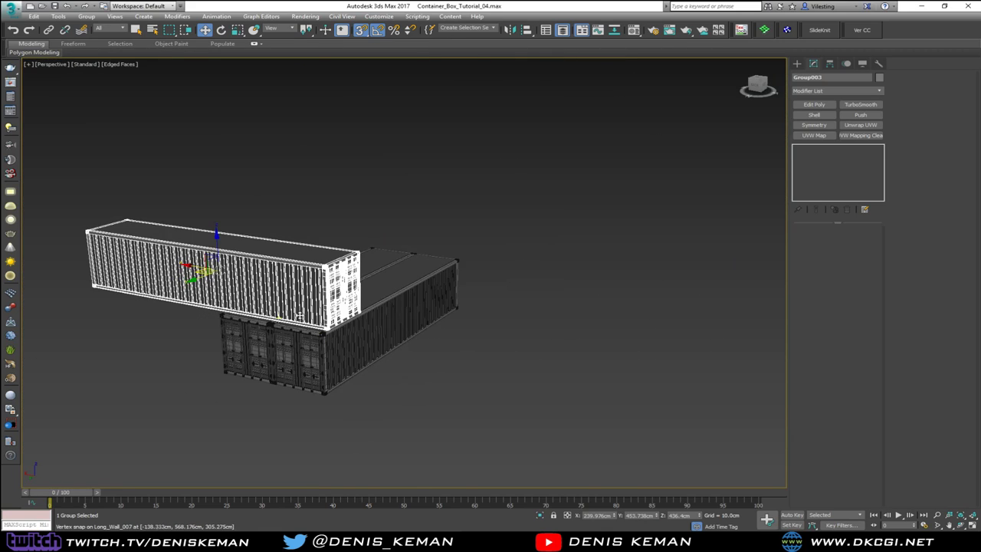
Snap the rotated container along the Y axis onto the lower container's front corner casting, then clear the selection
scroll(300, 315, "up", 10)
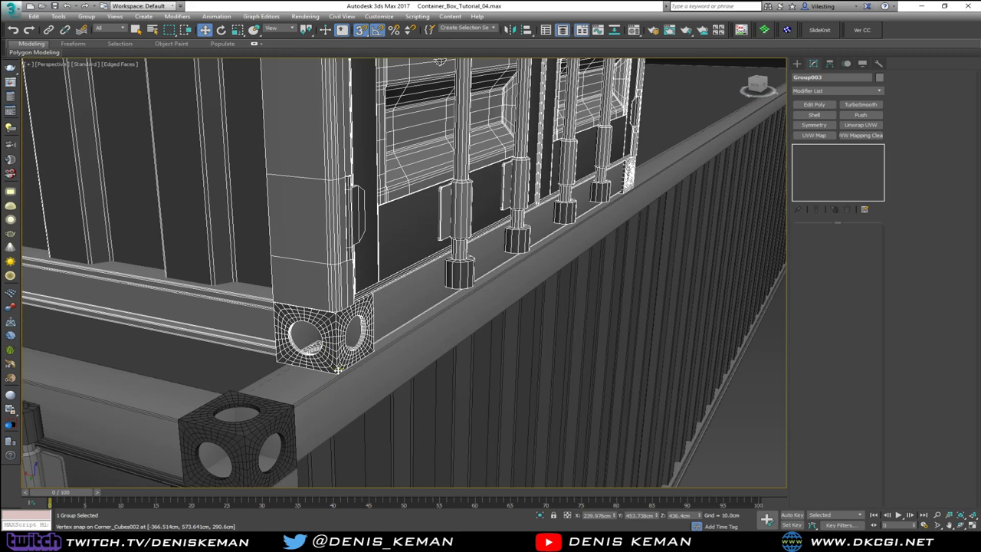
left_click_drag(337, 373, 244, 434)
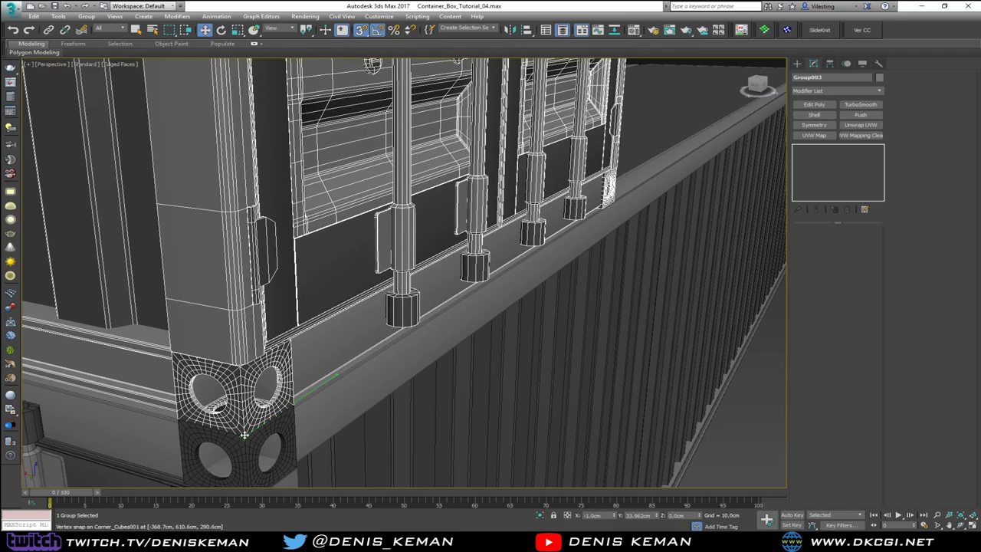
scroll(244, 435, "down", 15)
left_click(569, 427)
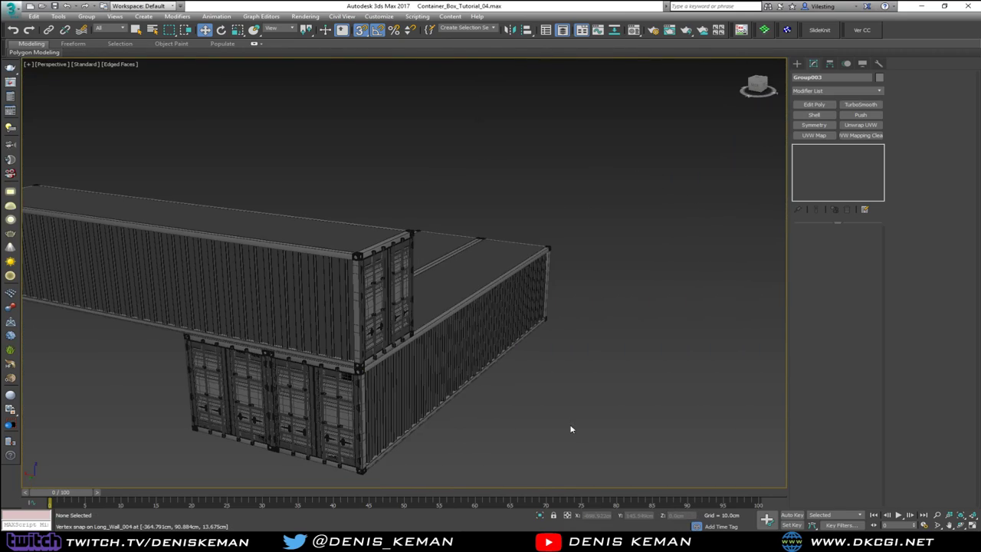
Turn off the edged-faces display and examine the container stack from behind
key("F4")
mouse_move(393, 367)
middle_mouse_down("alt")
mouse_move(229, 363)
mouse_move(145, 342)
mouse_move(218, 348)
mouse_move(213, 366)
middle_mouse_up("alt")
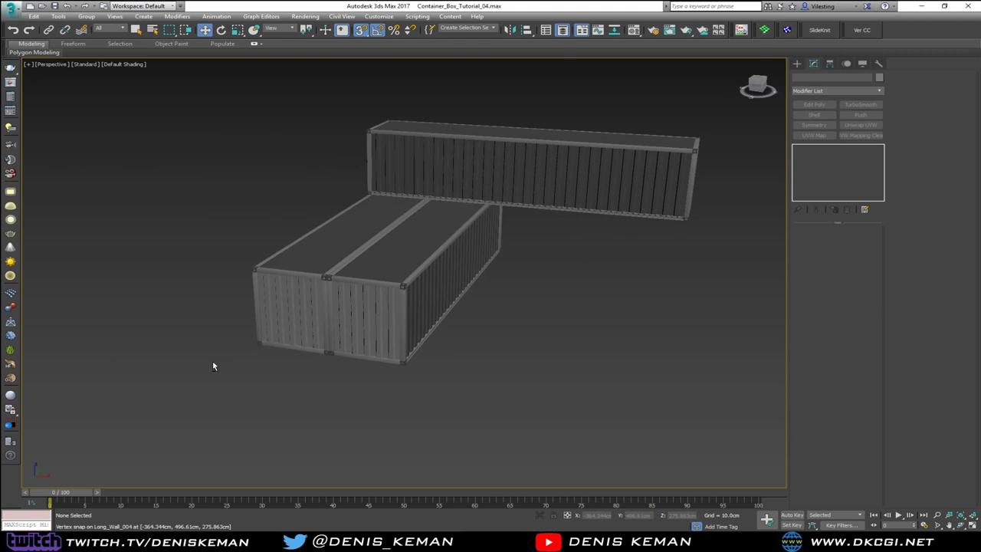
scroll(364, 250, "up", 5)
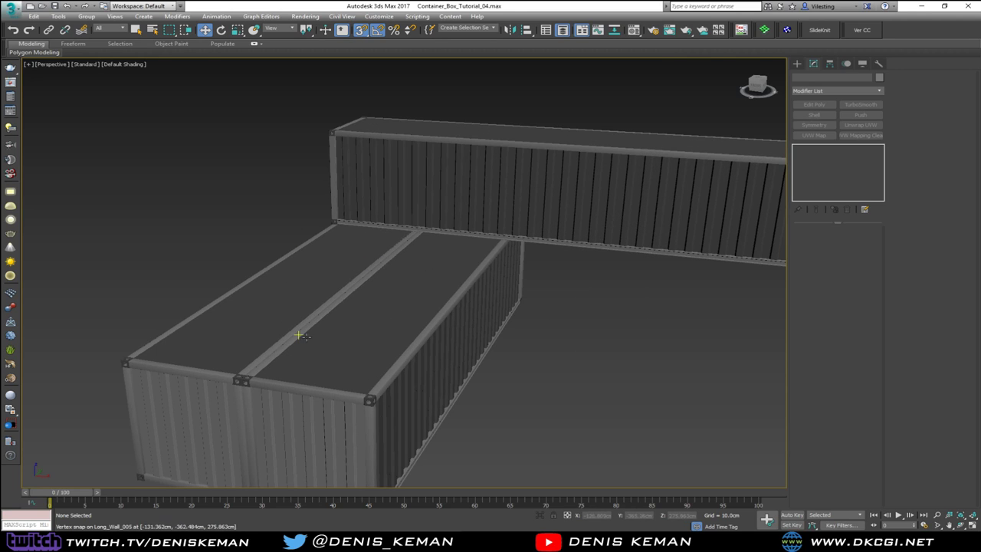
scroll(433, 332, "up", 2)
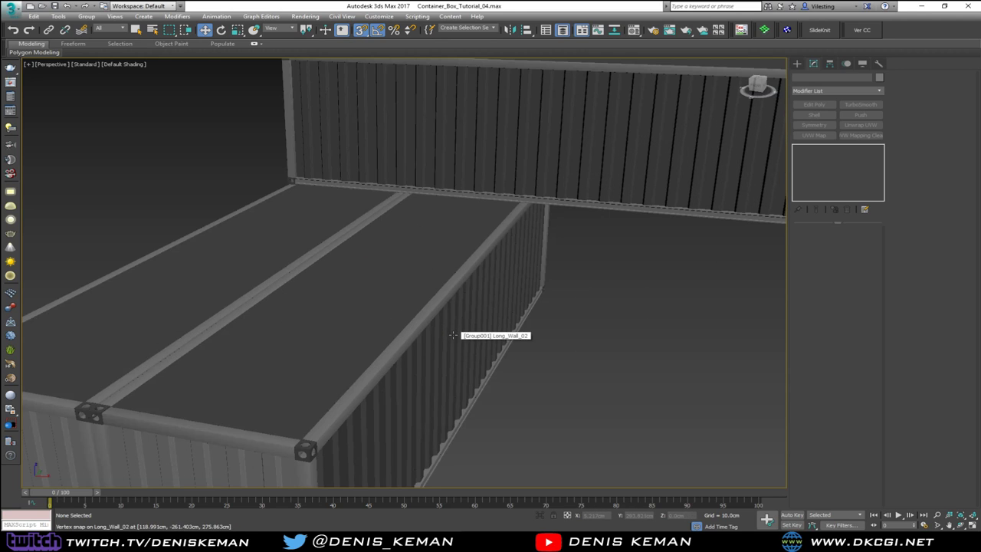
Clone the upper container along the Y axis, snapping the copy corner to corner beside the original on top of the lower pair
left_click(553, 185)
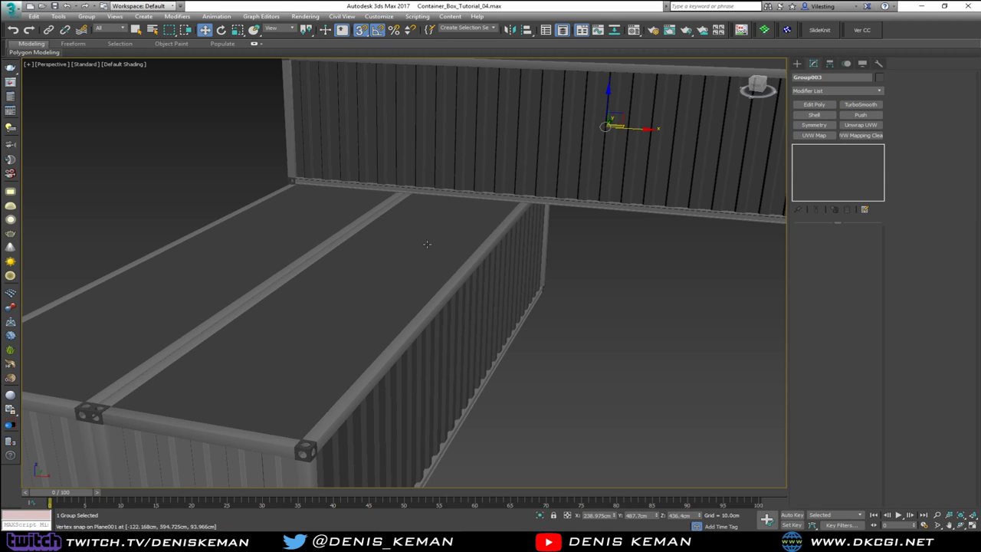
middle_click_drag(426, 244, 497, 251, "alt")
middle_click_drag(423, 220, 327, 297)
scroll(315, 289, "up", 3)
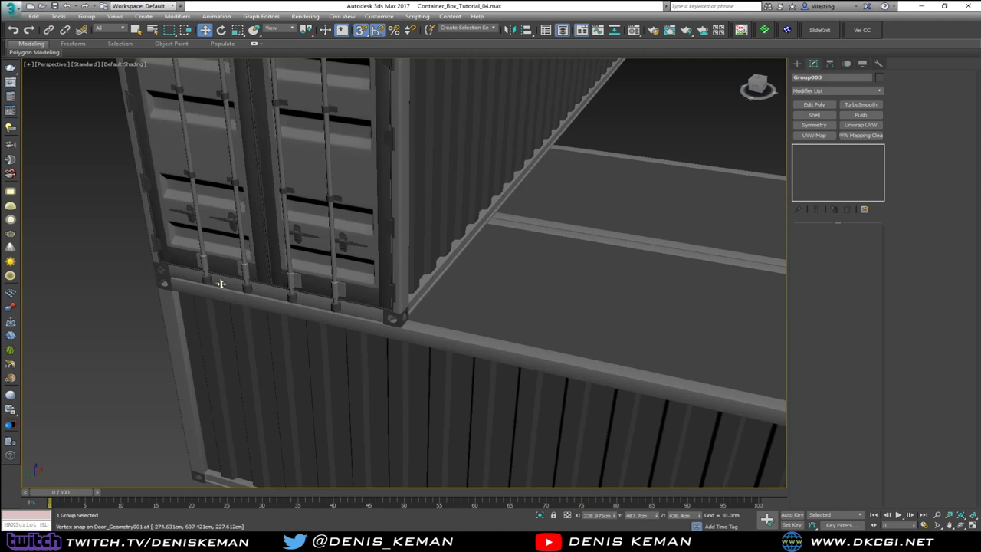
key("F4")
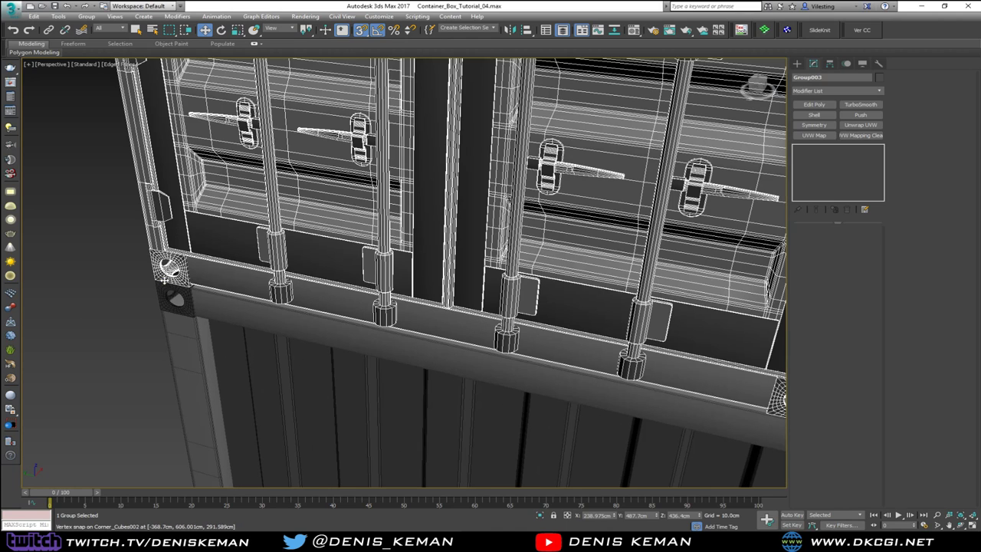
middle_click_drag(167, 278, 70, 267)
scroll(75, 264, "down", 2)
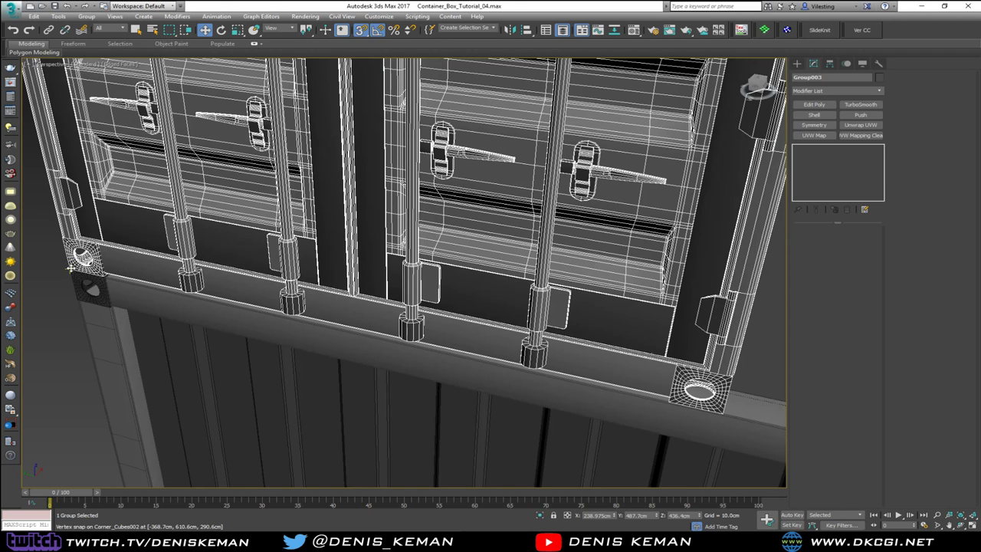
mouse_move(70, 266)
left_mouse_down()
mouse_move(697, 390)
mouse_move(726, 414)
left_mouse_up()
left_click(486, 309)
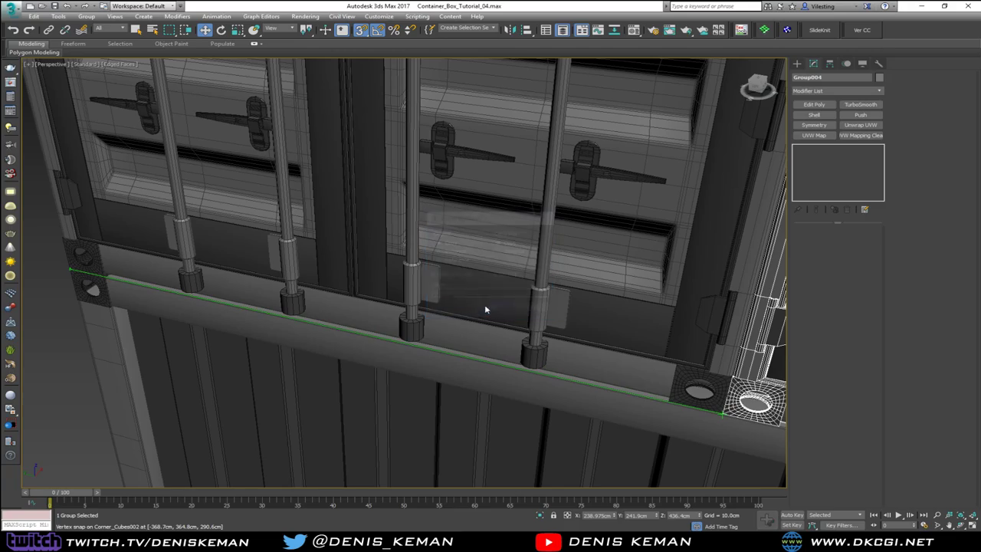
Examine the joint between the two upper containers' corner castings with snapping off, hide the edged faces and clear the selection
key("z")
middle_click_drag(398, 285, 483, 278, "alt")
scroll(483, 278, "up", 8)
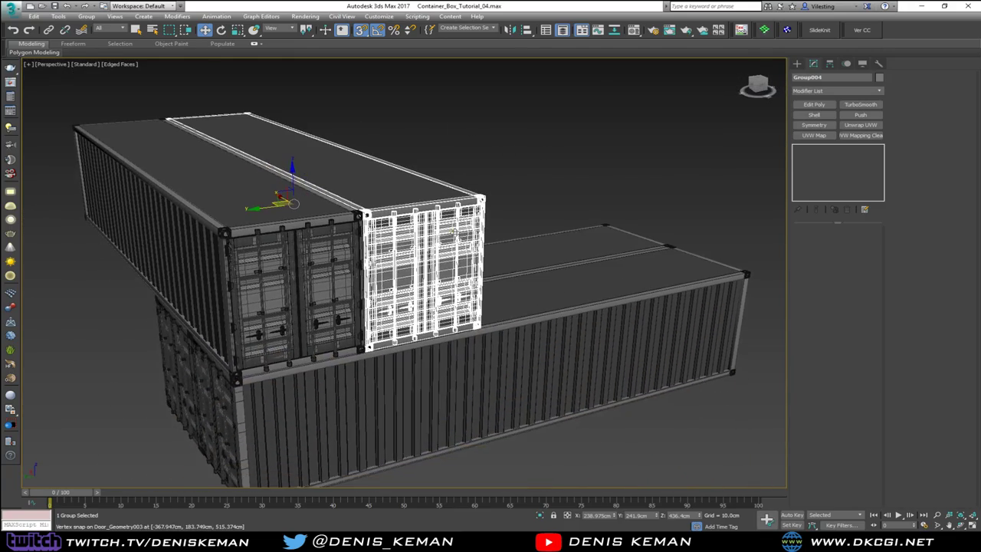
scroll(375, 282, "up", 6)
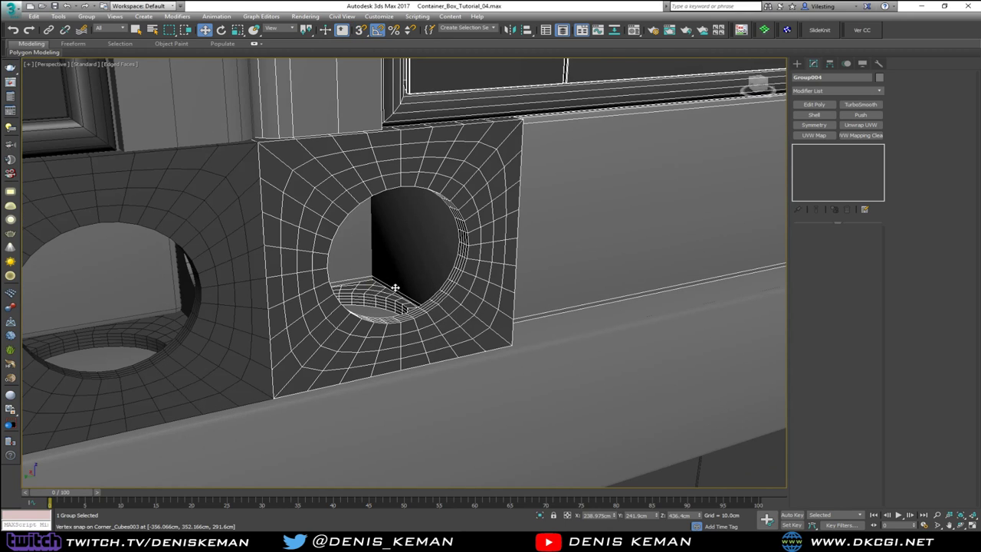
scroll(395, 287, "down", 12)
key("F4")
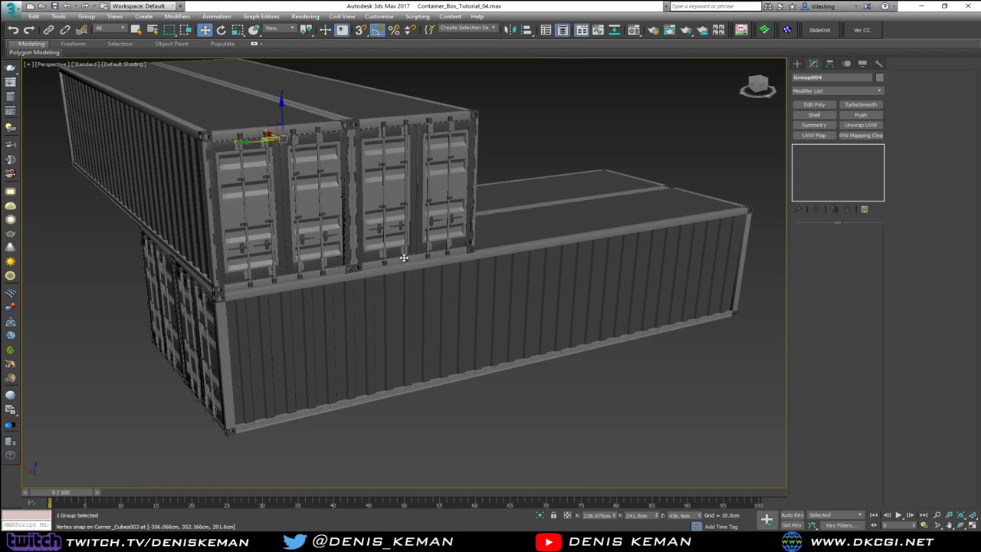
middle_click_drag(404, 257, 357, 258, "alt")
left_click(649, 248)
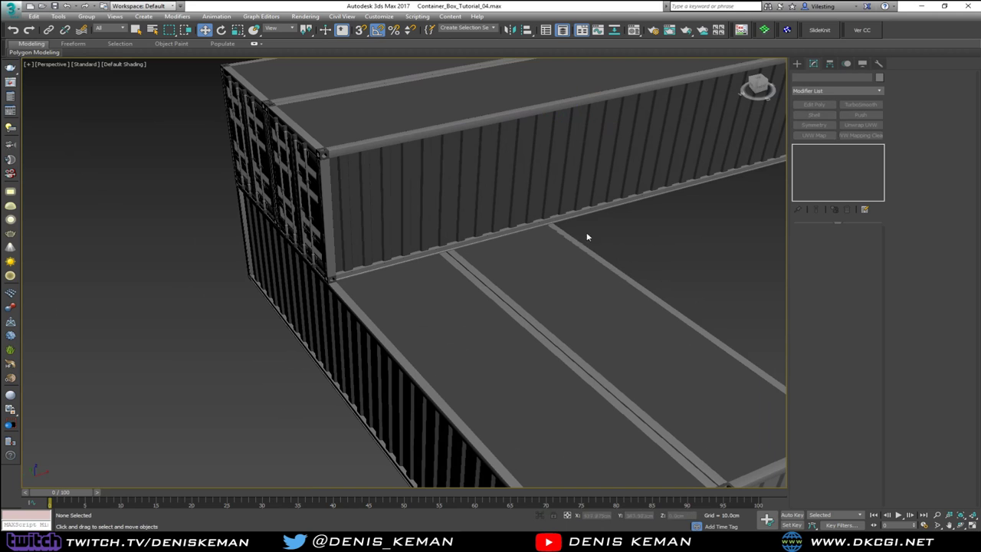
Clone a lower container as a copy along the X axis to sit under the overhanging end of the upper pair
middle_click_drag(587, 235, 426, 221)
scroll(479, 249, "down", 3)
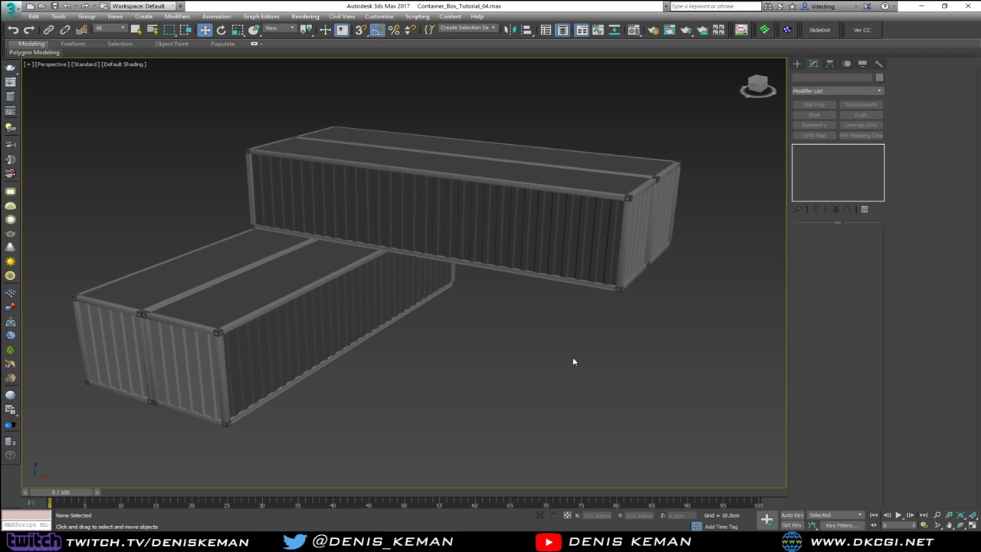
middle_click_drag(528, 344, 542, 361, "alt")
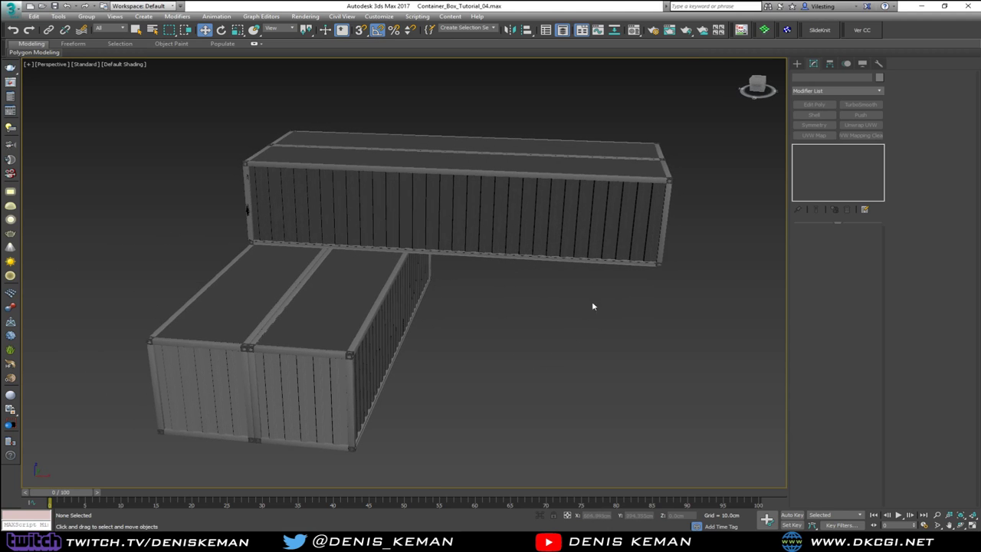
middle_click_drag(579, 317, 563, 369, "alt")
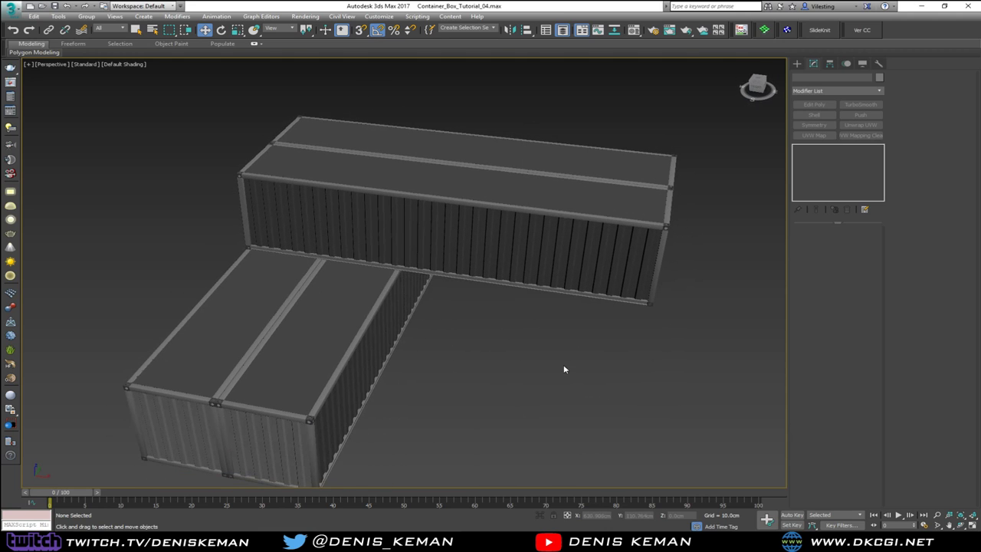
left_click(370, 339)
middle_click_drag(371, 340, 381, 337)
mouse_move(381, 337)
left_mouse_down()
mouse_move(514, 340)
mouse_move(617, 354)
mouse_move(630, 367)
left_mouse_up()
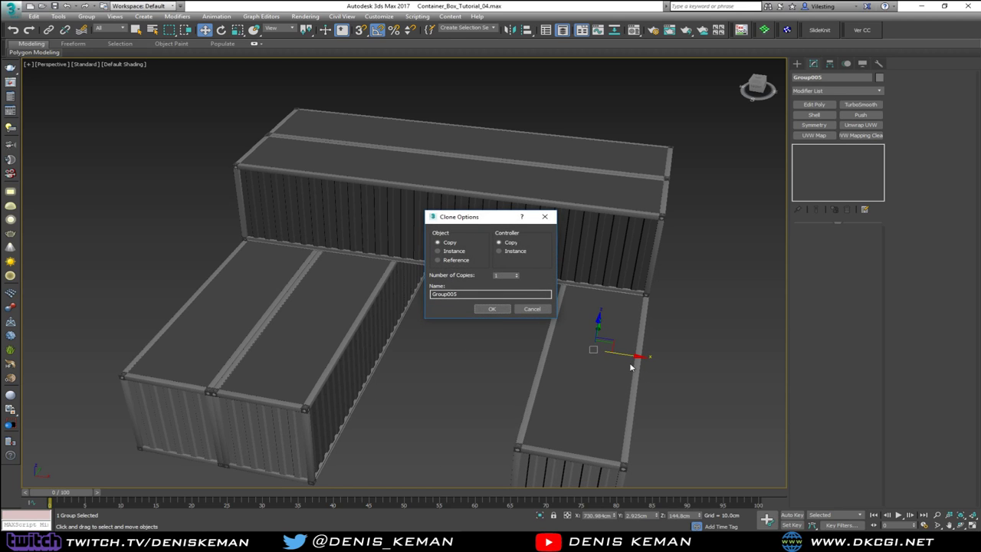
left_click(501, 308)
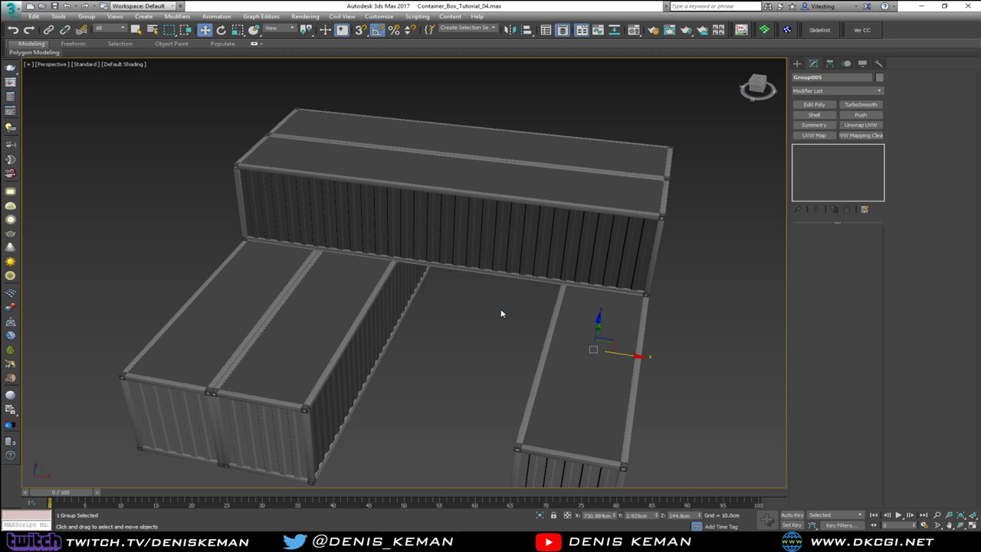
Snap the copied lower container along the X axis so its outer corner aligns with the upper container's end, then turn off snapping and deselect
mouse_move(500, 308)
middle_mouse_down("alt")
mouse_move(425, 344)
mouse_move(348, 340)
middle_mouse_up("alt")
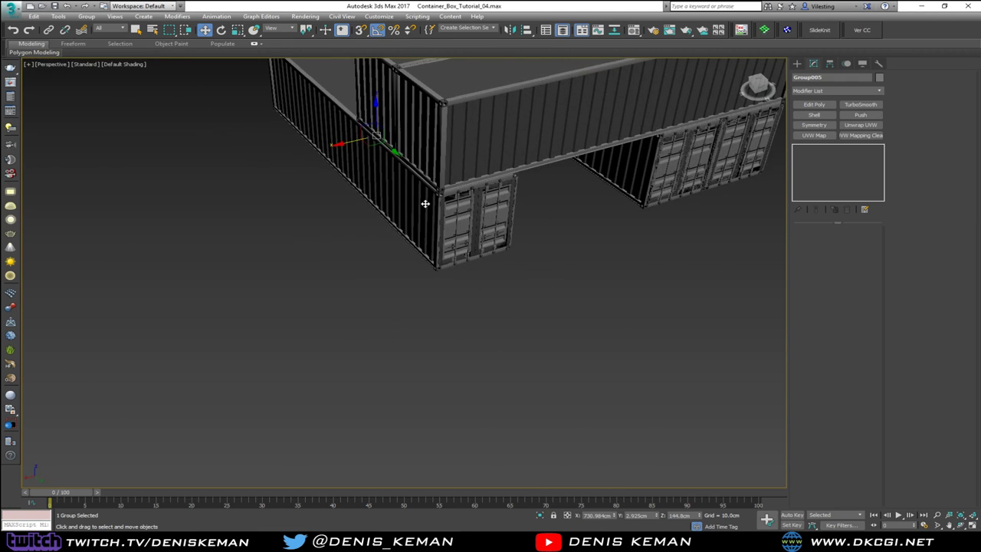
scroll(425, 204, "up", 5)
middle_click_drag(425, 204, 388, 350)
scroll(429, 298, "up", 2)
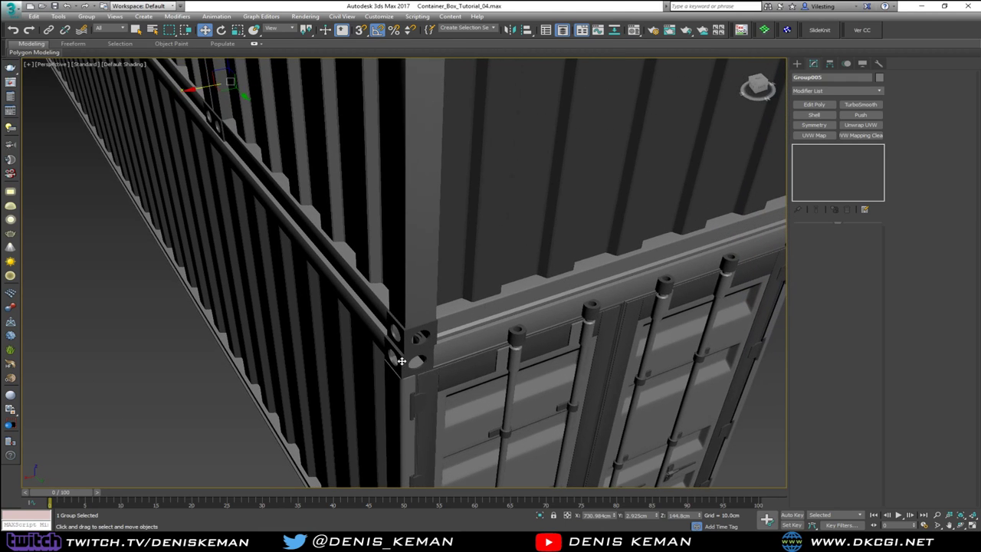
scroll(400, 359, "up", 2)
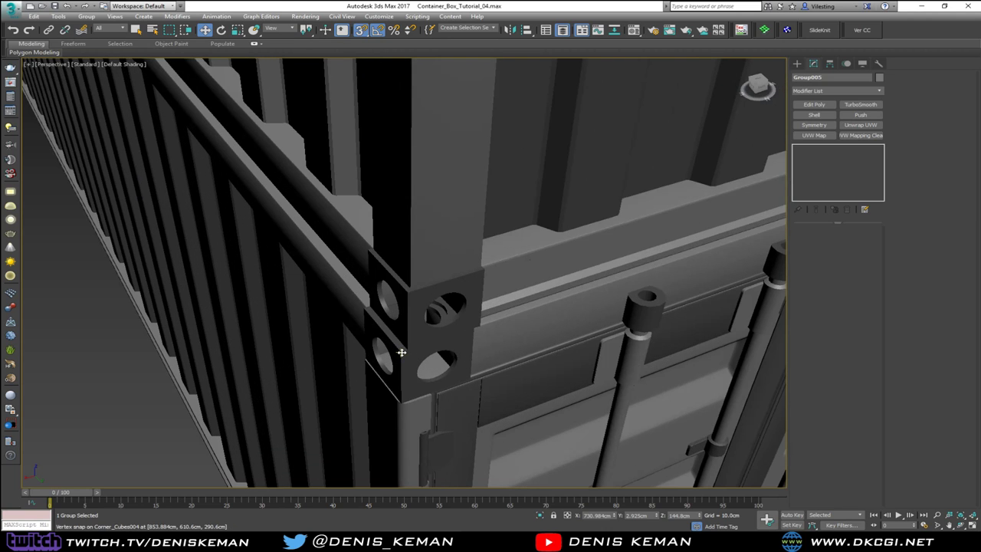
middle_click_drag(401, 352, 404, 350)
scroll(404, 350, "down", 8)
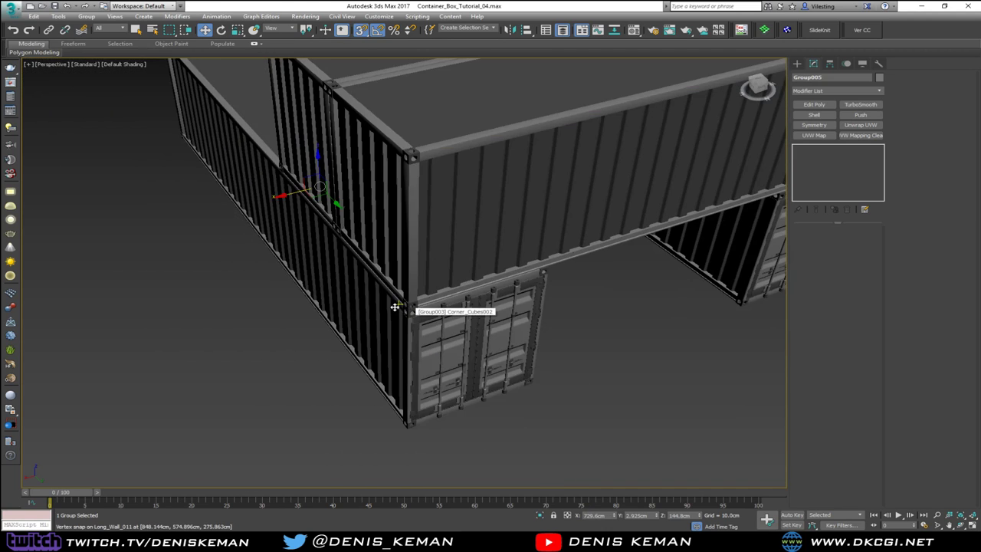
middle_click_drag(394, 308, 551, 246, "alt")
key("s")
scroll(406, 317, "down", 3)
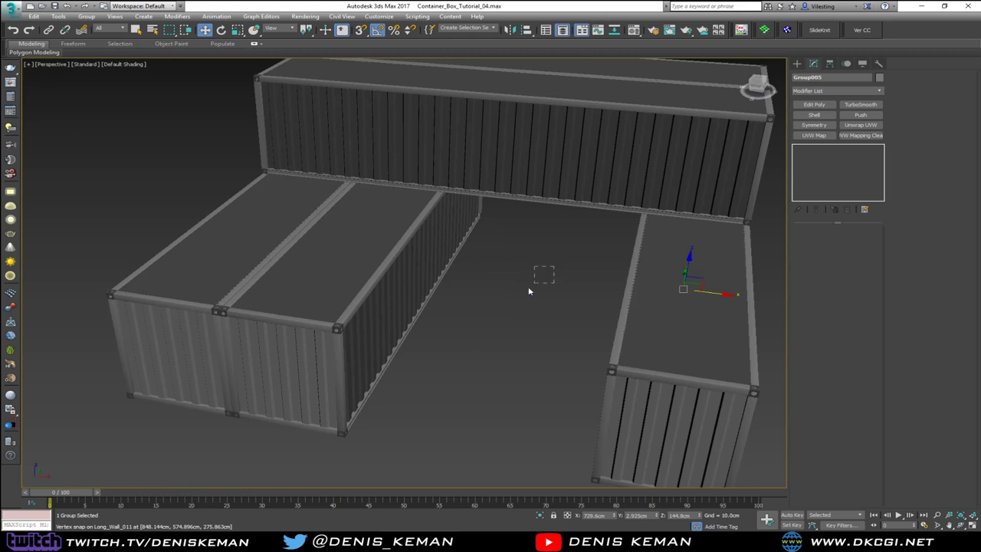
left_click_drag(528, 288, 526, 291)
middle_click_drag(526, 292, 474, 320)
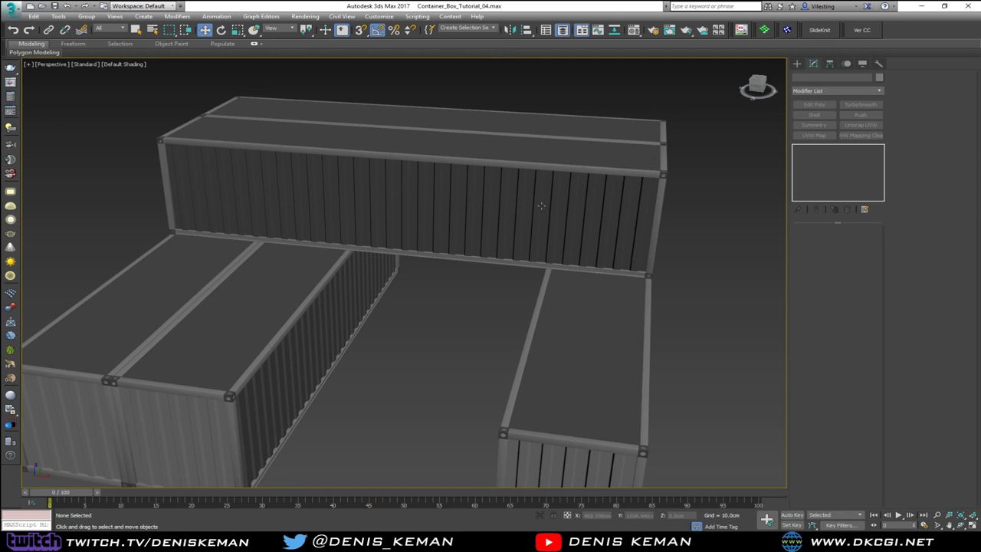
middle_click_drag(433, 320, 466, 258, "alt")
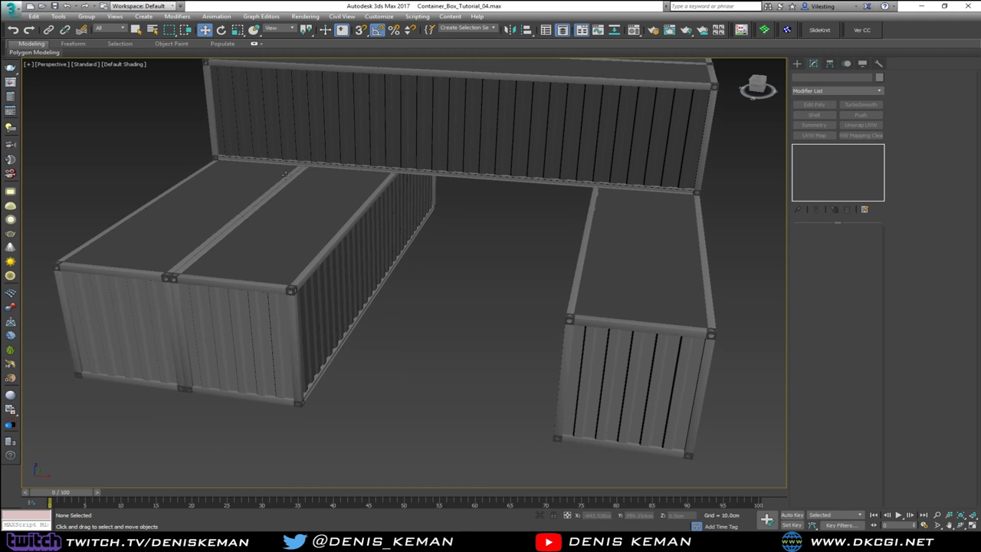
middle_click_drag(437, 210, 707, 69, "alt")
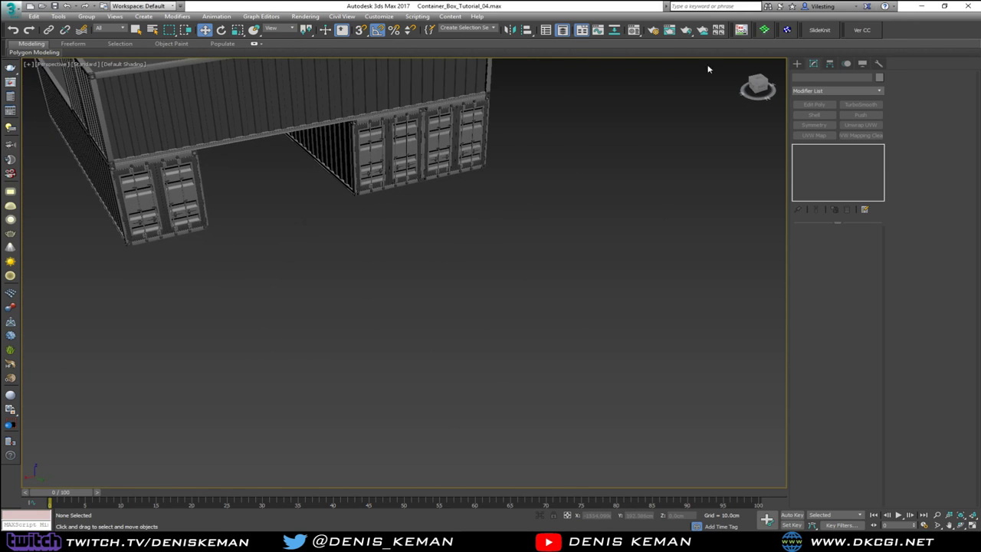
left_click(796, 65)
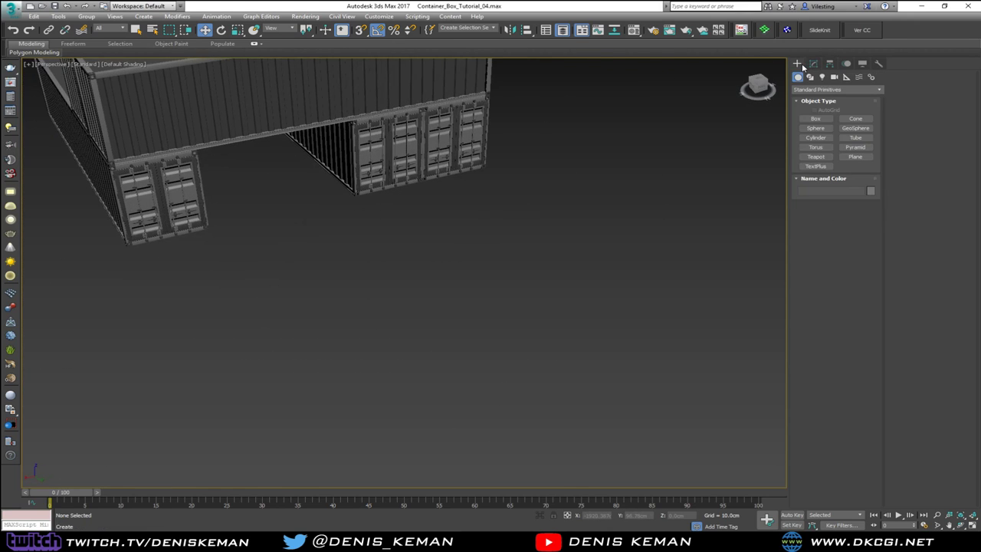
left_click(847, 78)
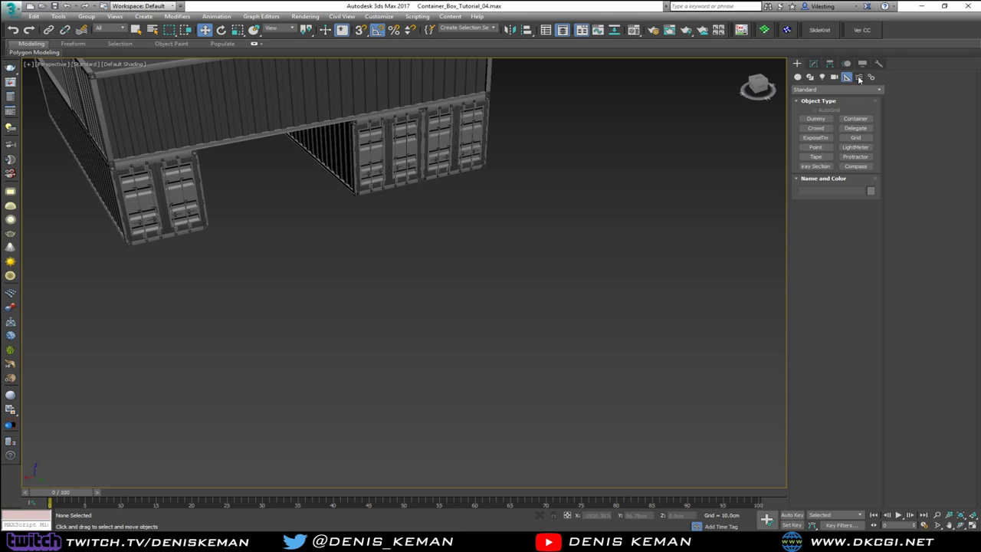
left_click(817, 119)
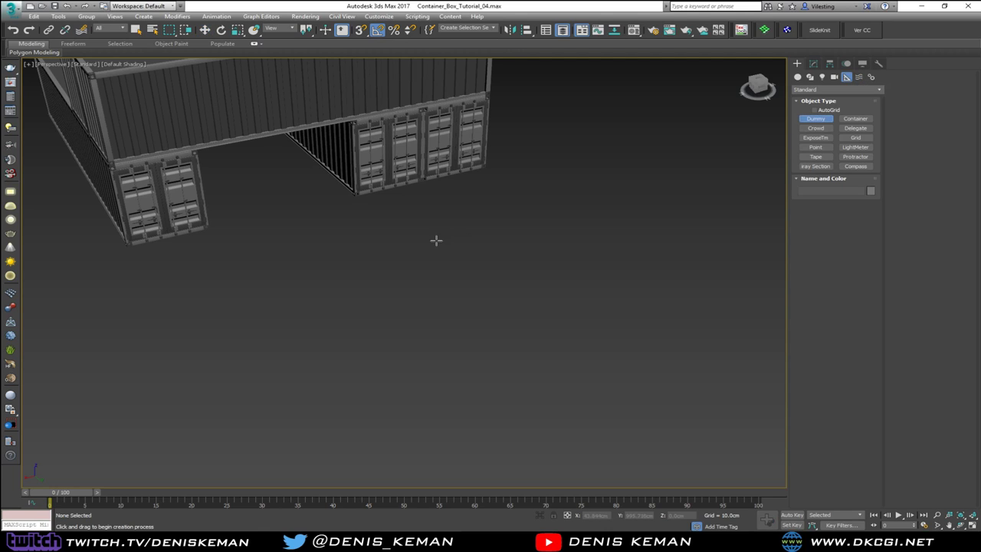
left_click(859, 78)
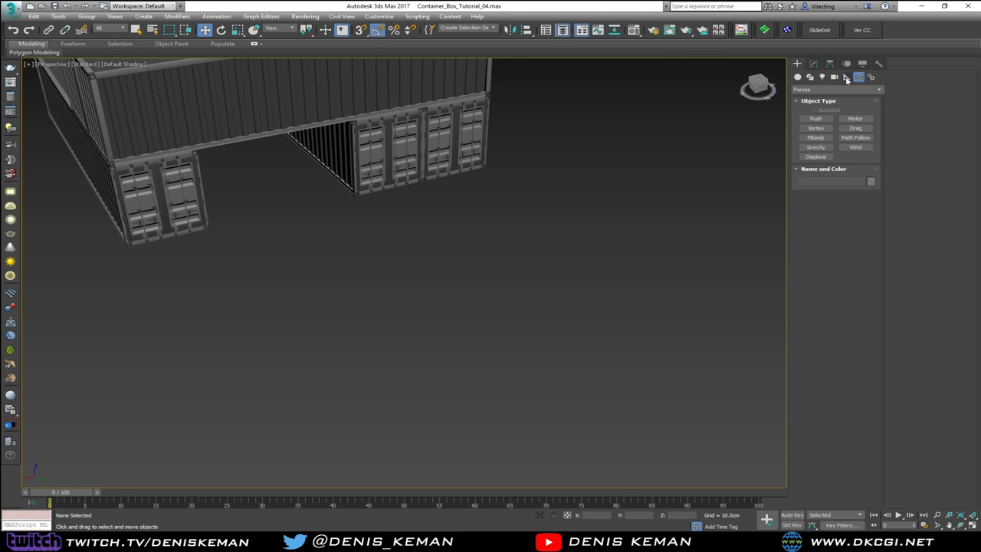
left_click(834, 77)
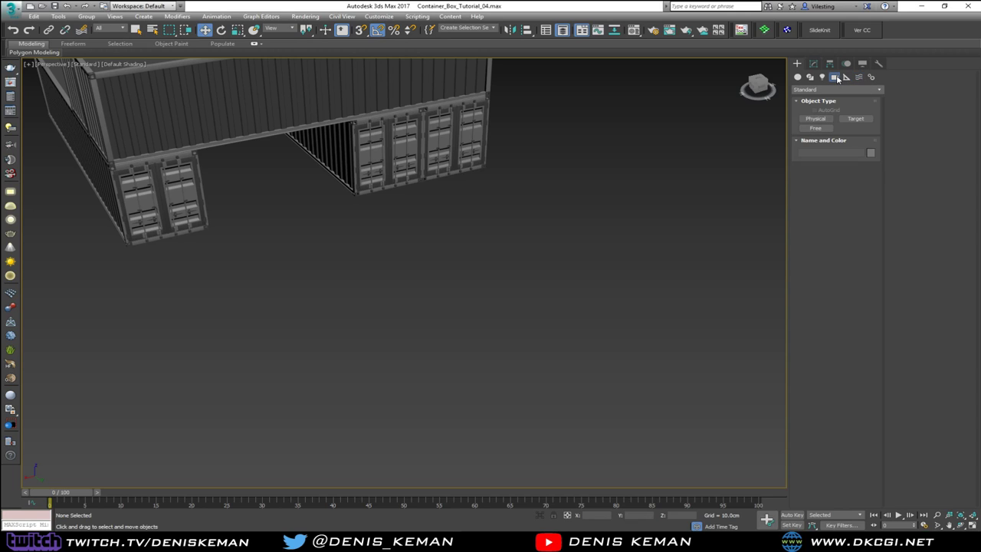
left_click(823, 78)
left_click(858, 78)
Create a biped on the ground in front of the containers and set its height to 185 cm
left_click(871, 77)
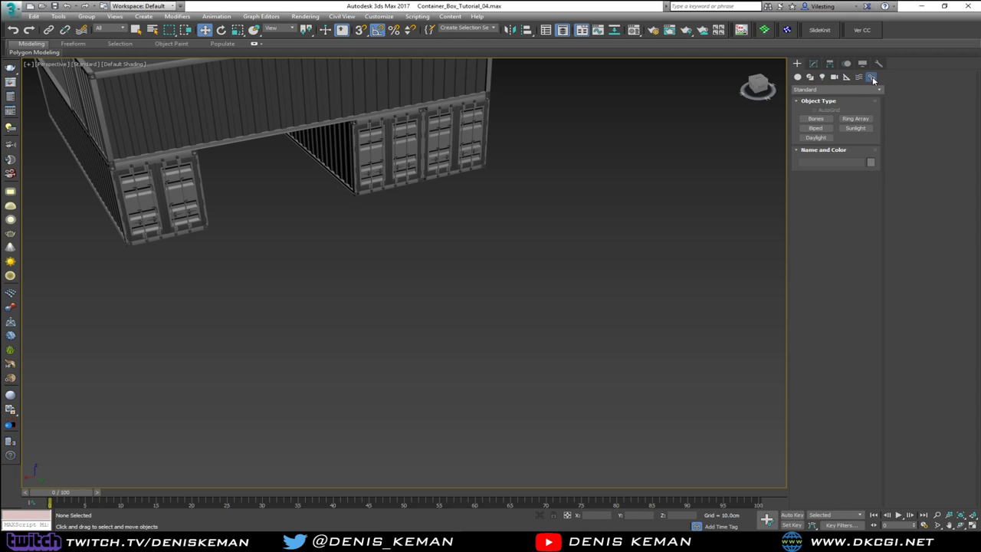
left_click(815, 128)
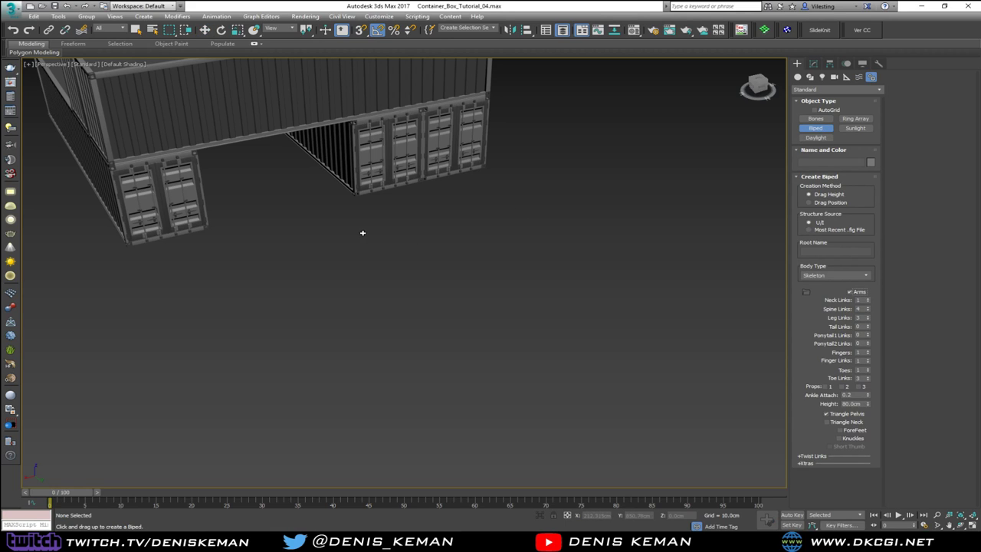
left_click_drag(363, 232, 363, 227)
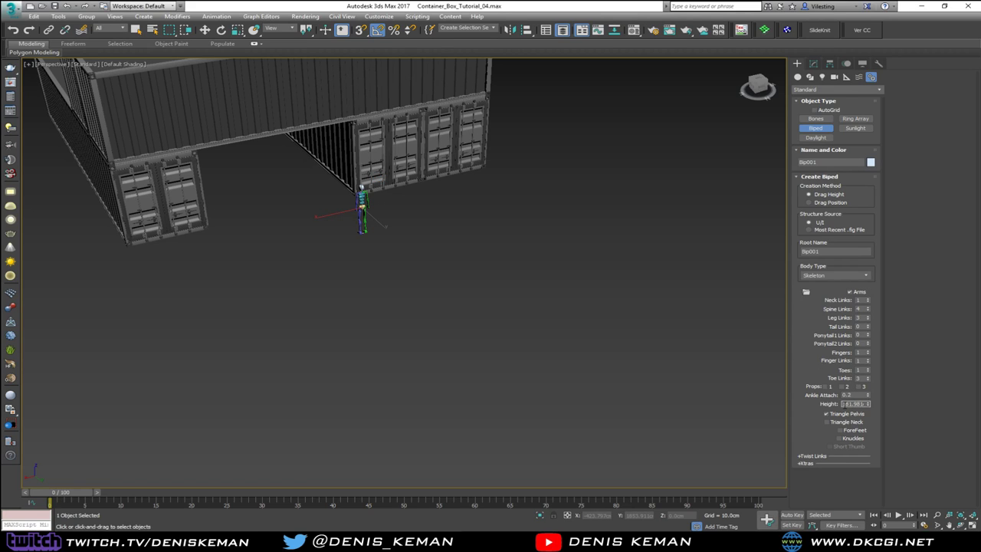
type("185wz")
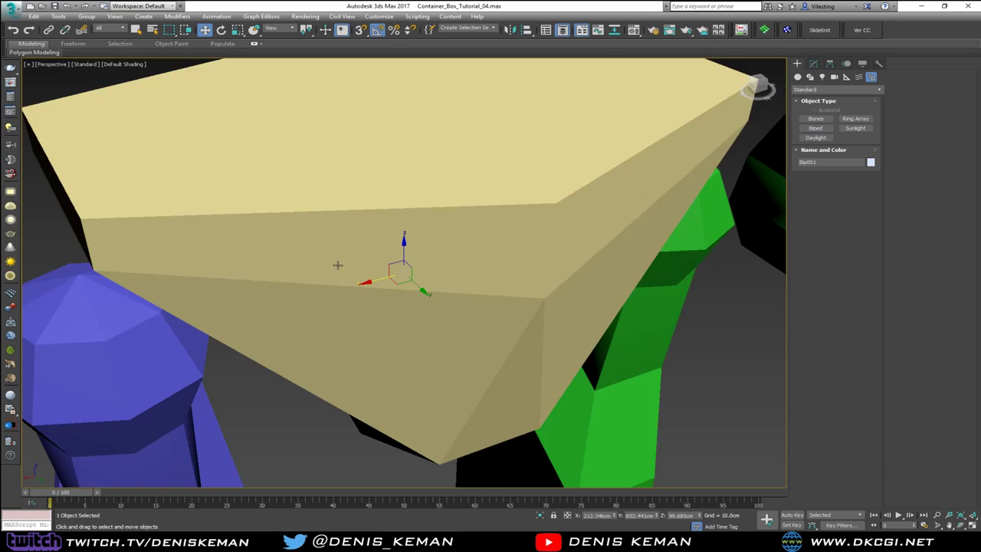
Move the biped across the ground to stand in front of the single lower container's doors
scroll(340, 265, "down", 2)
scroll(310, 262, "down", 5)
scroll(298, 337, "down", 3)
middle_click_drag(310, 262, 373, 350)
scroll(422, 366, "down", 4)
left_click_drag(423, 370, 187, 383)
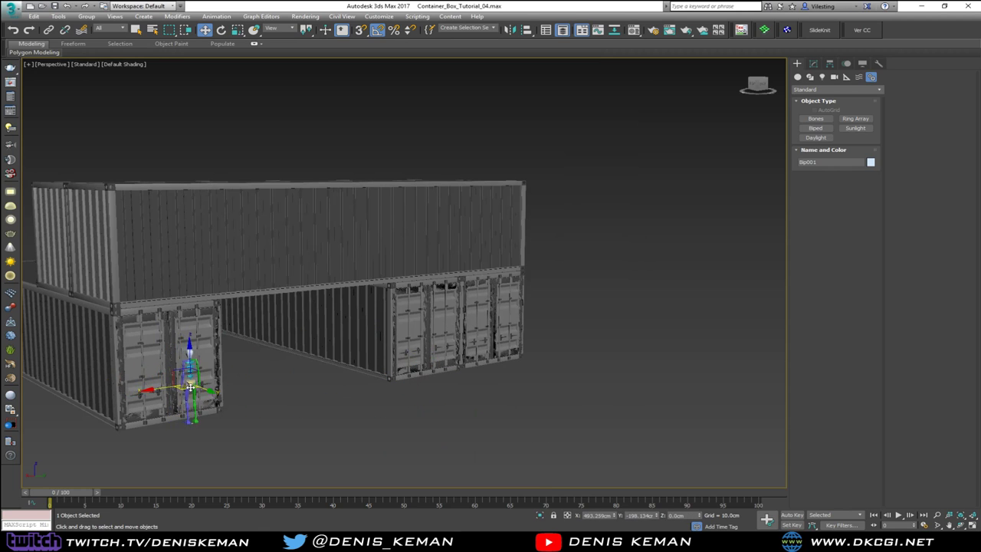
key("z")
scroll(191, 377, "down", 5)
scroll(198, 375, "down", 5)
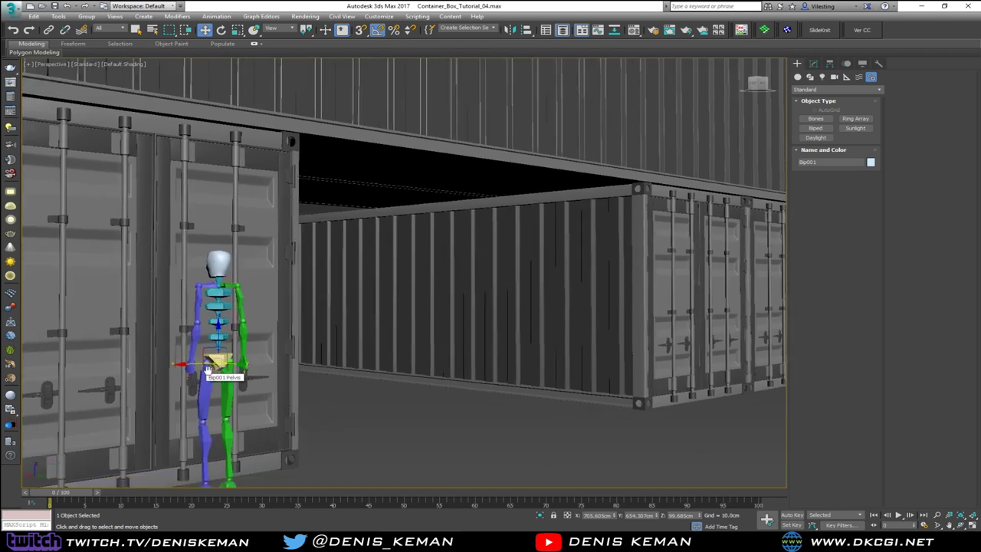
middle_click_drag(204, 372, 400, 265)
mouse_move(368, 338)
middle_mouse_down("alt")
mouse_move(429, 311)
mouse_move(375, 330)
middle_mouse_up("alt")
left_click(427, 301)
left_click(380, 319)
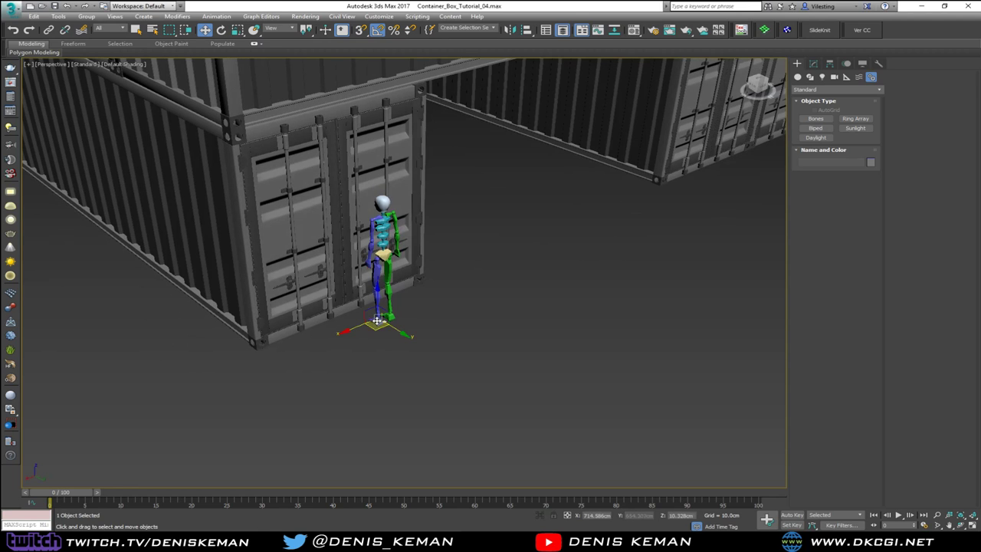
key("e")
left_click_drag(422, 339, 422, 339)
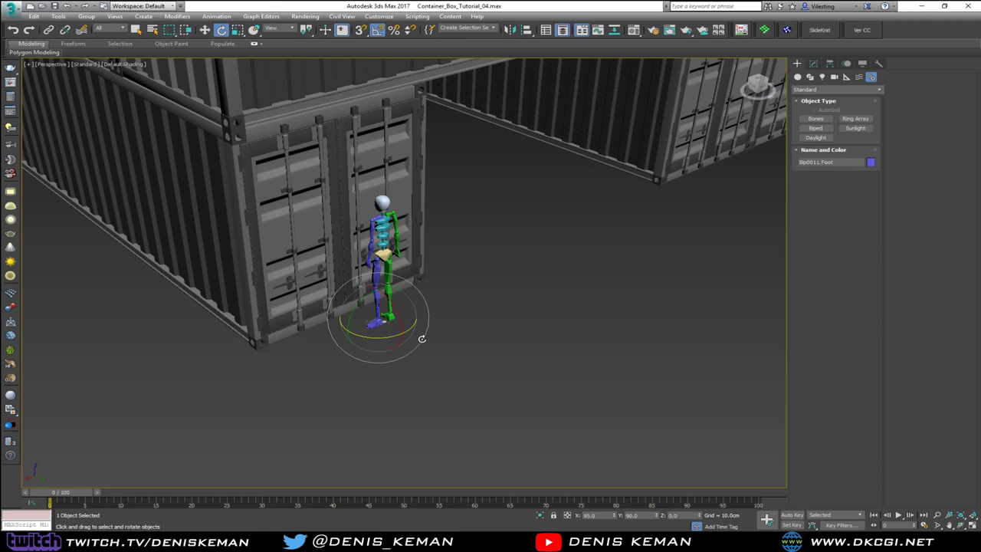
left_click(427, 330)
Try to rotate all of the biped's parts together about the vertical axis in front of the container doors
middle_click_drag(427, 329, 472, 329, "alt")
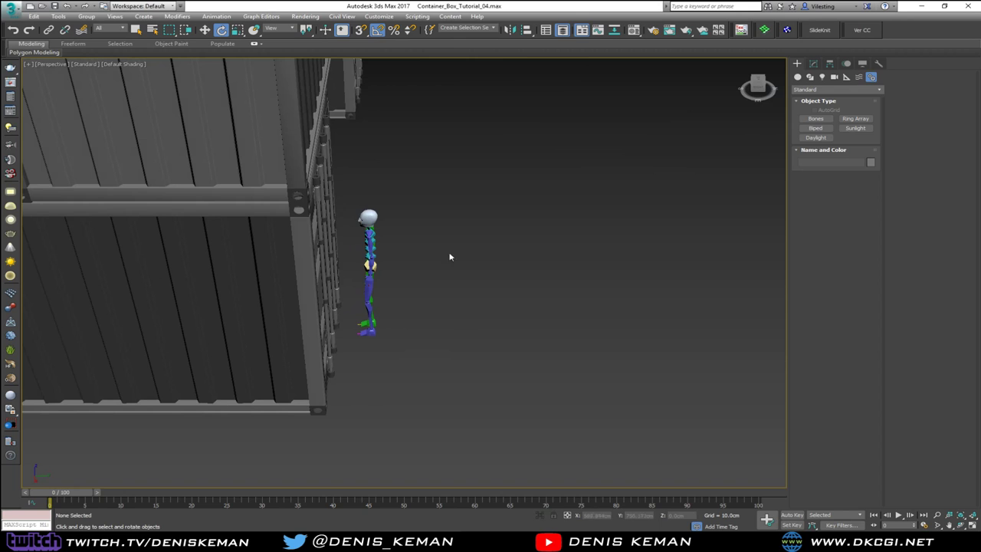
left_click_drag(355, 366, 355, 366)
middle_click_drag(370, 332, 309, 328, "alt")
left_click_drag(359, 296, 391, 299)
middle_click_drag(456, 331, 510, 327, "alt")
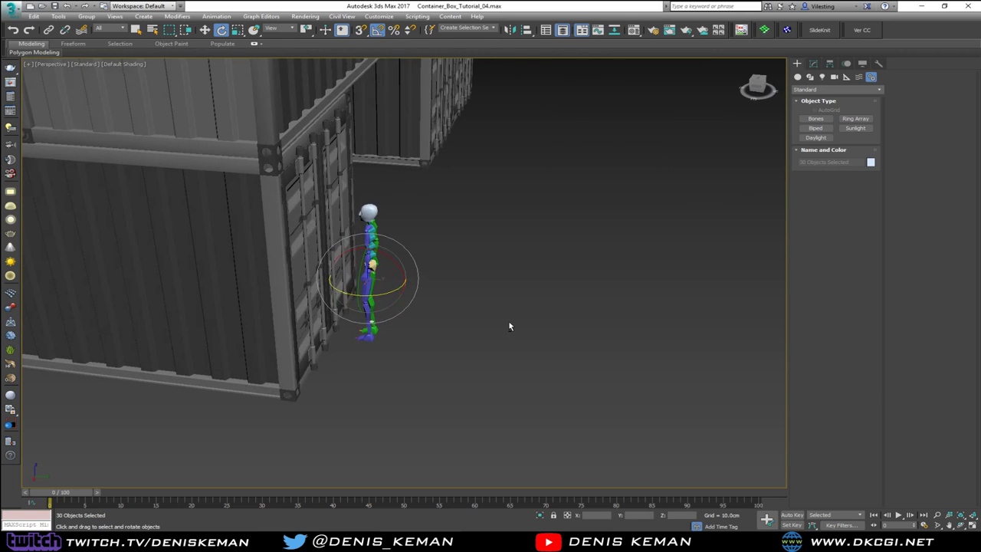
key("w")
left_click(371, 271)
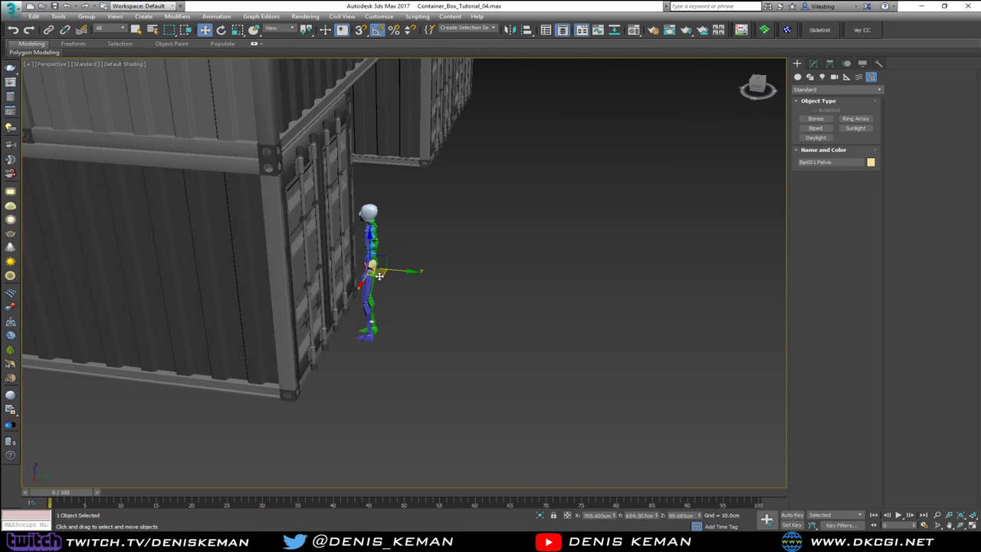
left_click(431, 271)
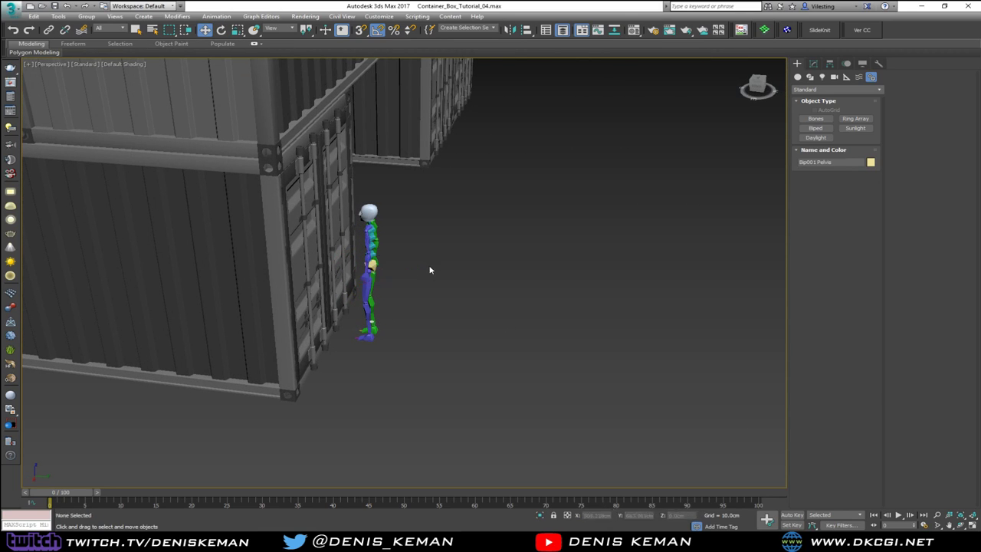
Select all parts of the biped and combine them into one group with the default name
middle_click_drag(431, 271, 447, 272, "alt")
left_click_drag(349, 372, 350, 366)
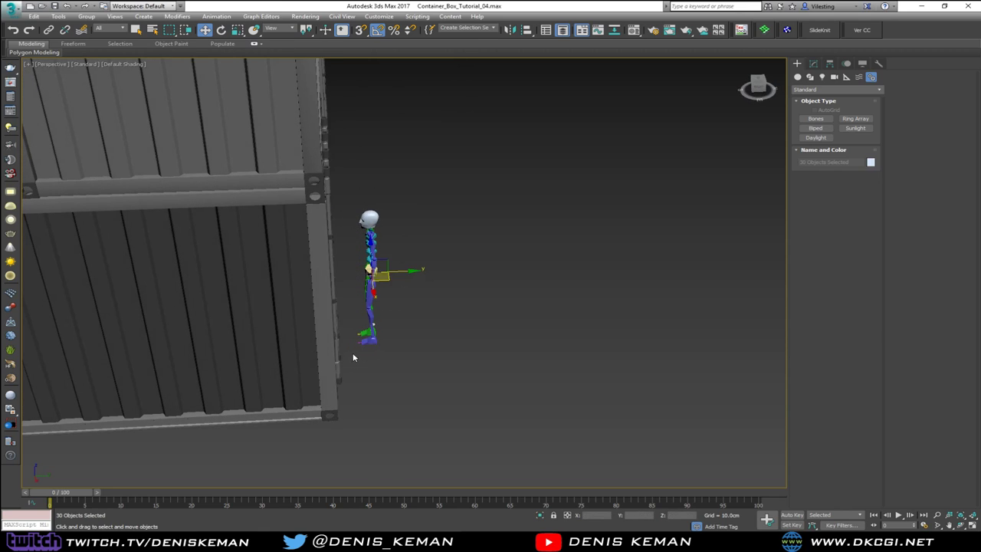
key("F4")
left_click(86, 16)
left_click(100, 27)
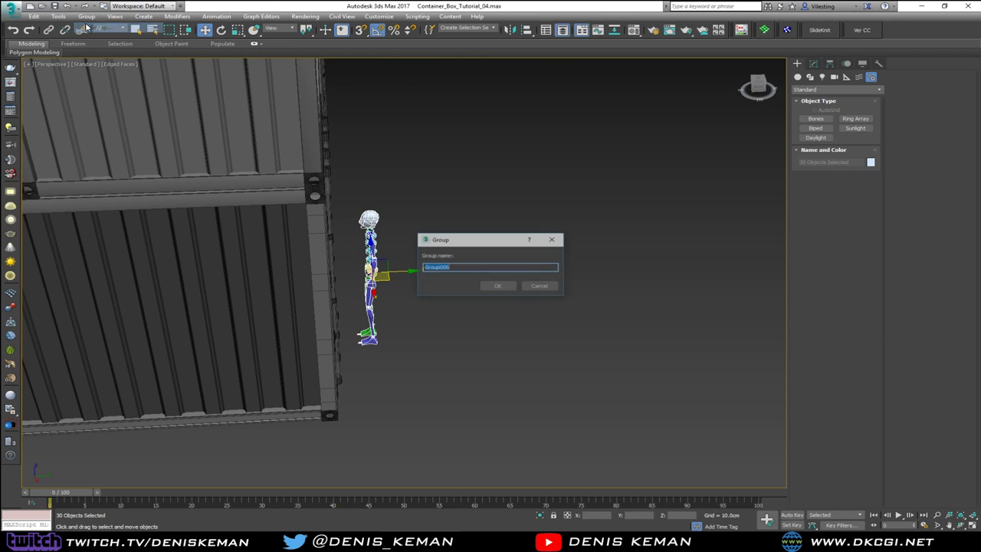
left_click(497, 284)
Rotate the biped group 180 degrees about the Z axis to face away from the container doors, then deselect it and hide edged faces
key("e")
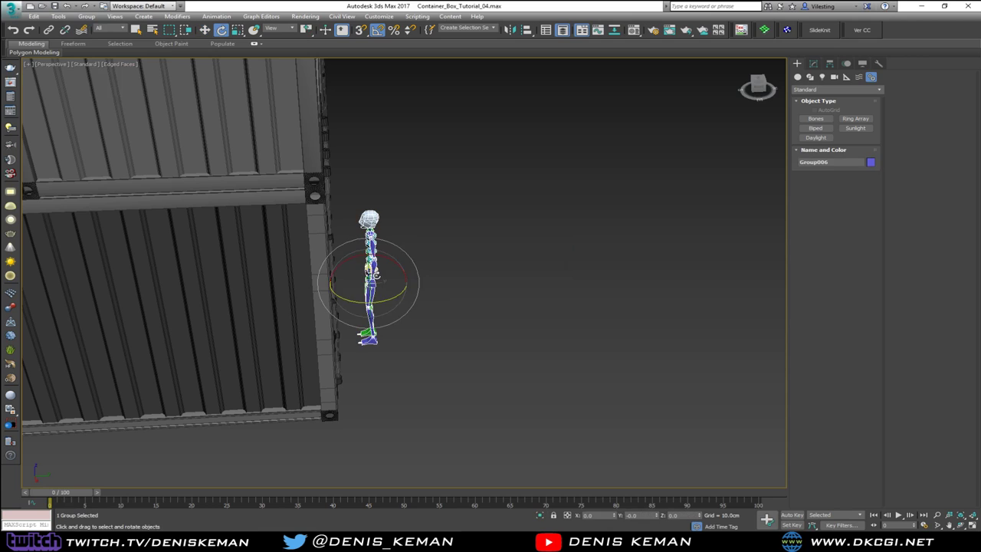
left_click_drag(383, 299, 403, 300)
left_click_drag(435, 300, 478, 296)
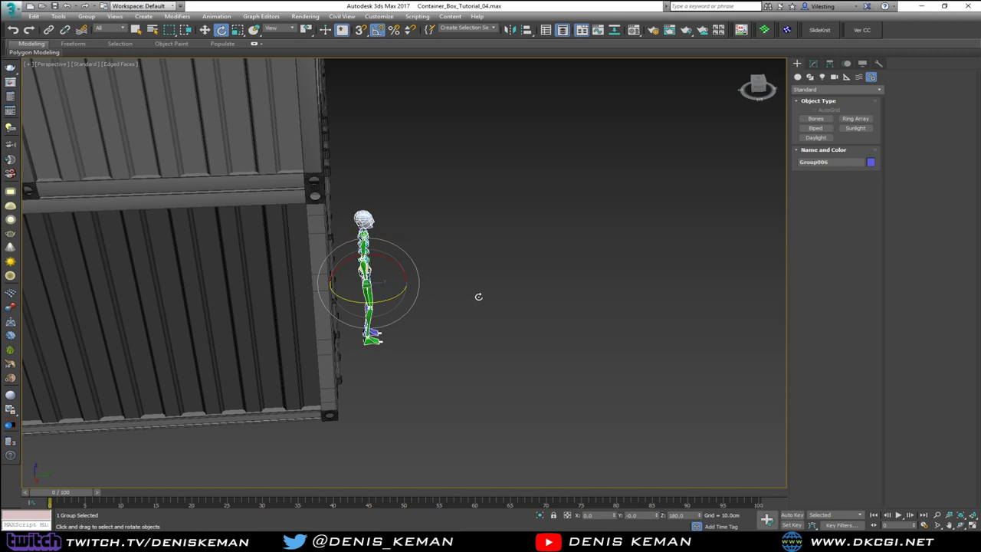
middle_click_drag(406, 305, 310, 288, "alt")
key("w")
scroll(440, 295, "down", 3)
middle_click_drag(505, 301, 364, 330)
left_click(438, 363)
key("F4")
scroll(438, 363, "down", 4)
scroll(288, 346, "up", 5)
middle_click_drag(271, 338, 399, 322)
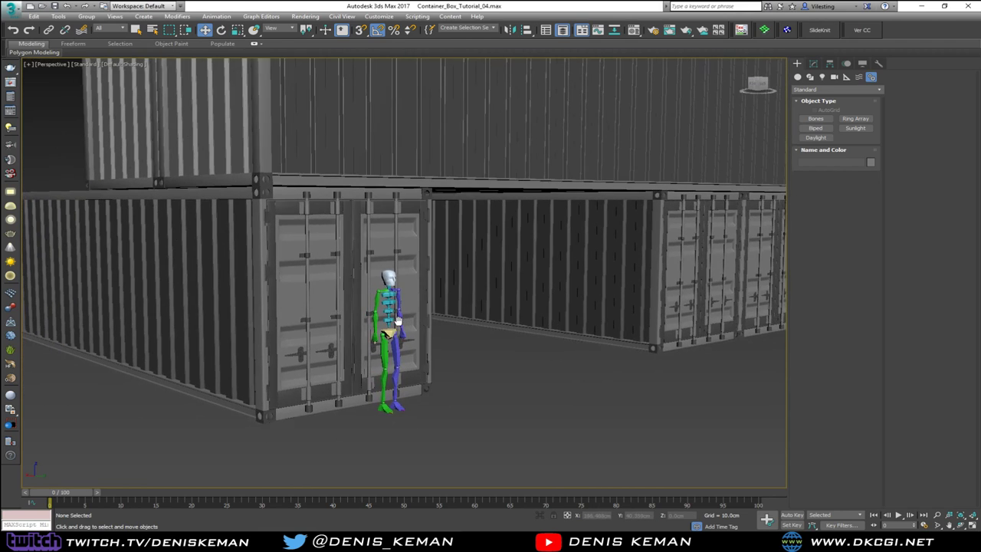
Move the biped group along the Y axis into the container and raise it slightly to compare it with the interior
scroll(399, 322, "down", 4)
left_click(393, 329)
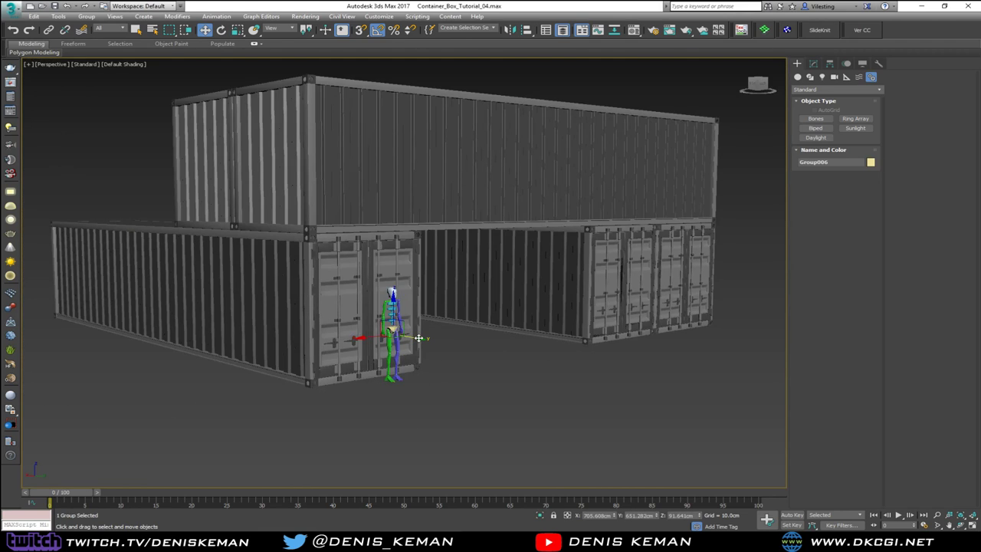
left_click_drag(418, 337, 337, 336)
key("z")
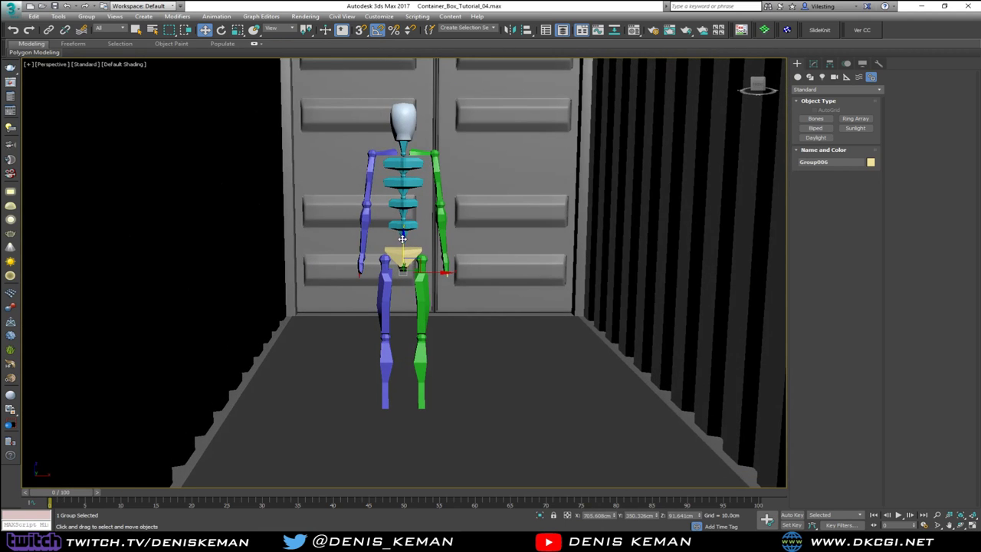
left_click_drag(402, 239, 407, 214)
middle_click_drag(407, 215, 2, 219, "alt")
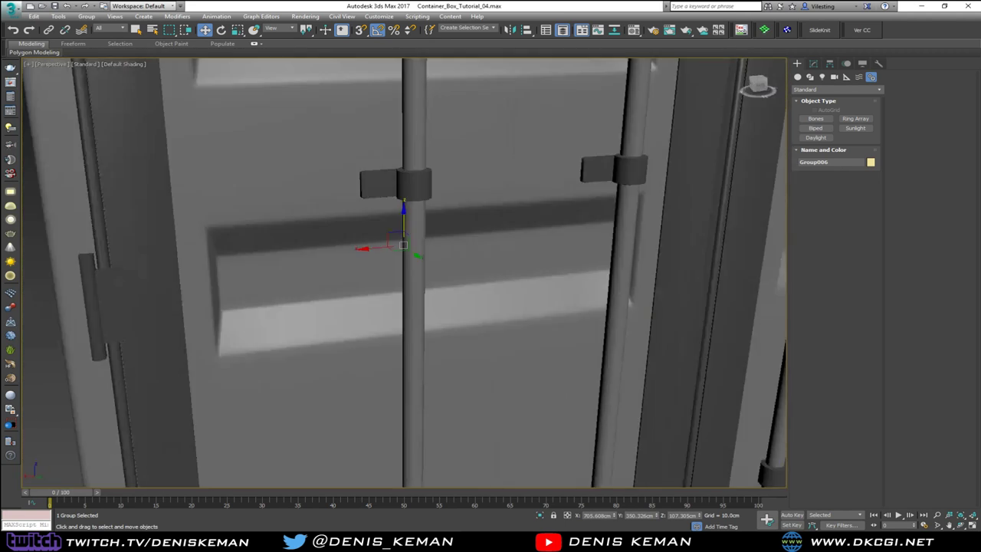
middle_click_drag(651, 66, 44, 252, "alt")
scroll(437, 280, "down", 6)
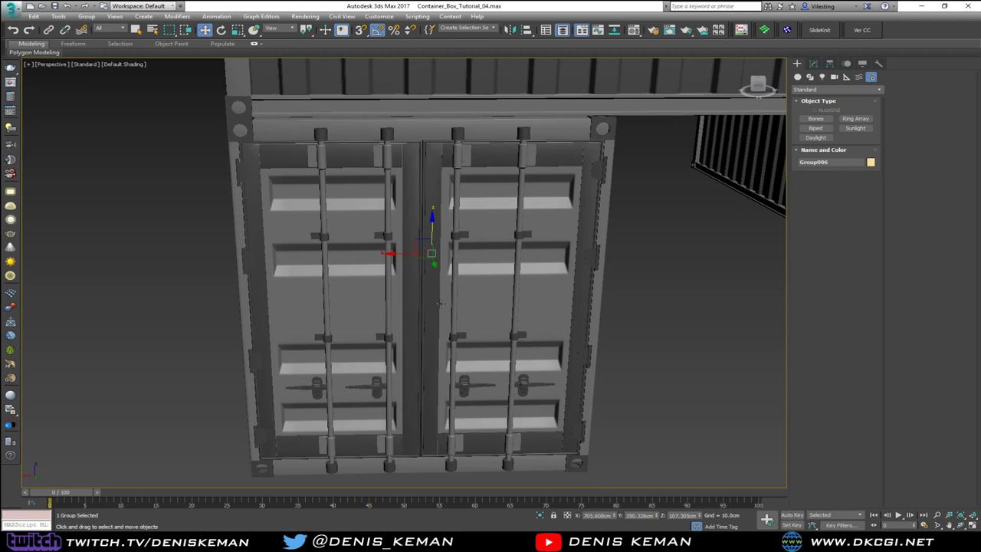
middle_click_drag(439, 303, 413, 270, "alt")
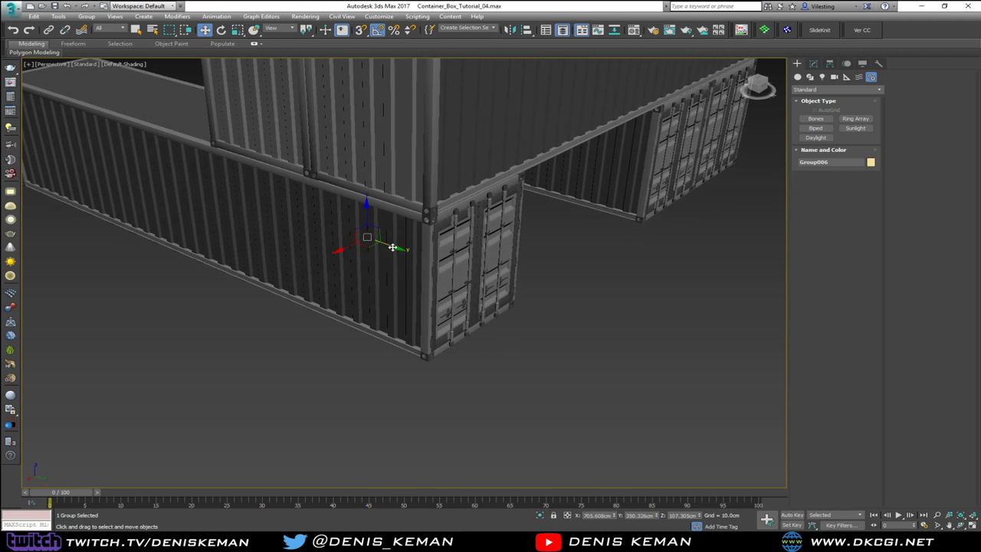
Return the biped group to its earlier position on the ground in front of the container doors and deselect it
left_click_drag(393, 246, 549, 292)
key("ctrl+z")
key("ctrl+y")
key("z")
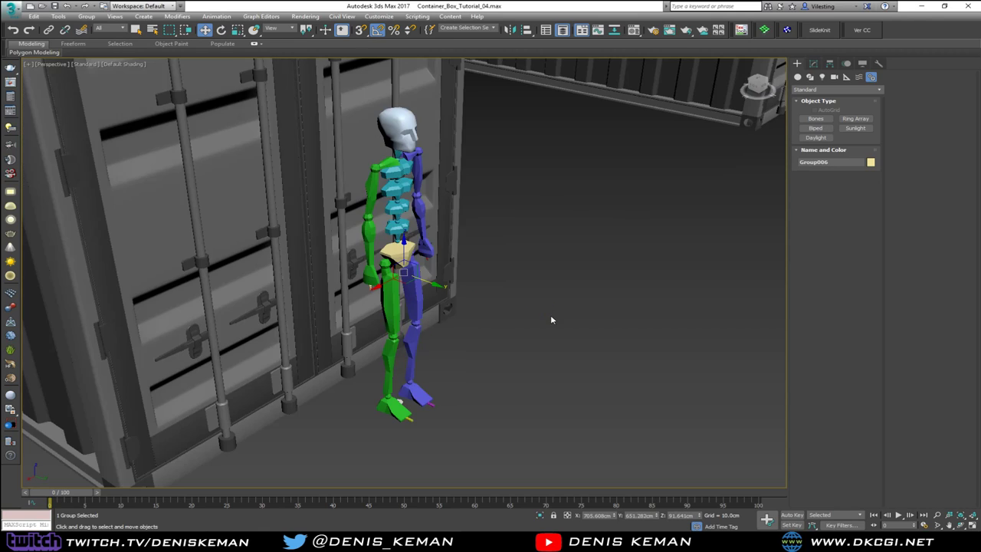
middle_click_drag(513, 334, 484, 298, "alt")
scroll(484, 299, "down", 3)
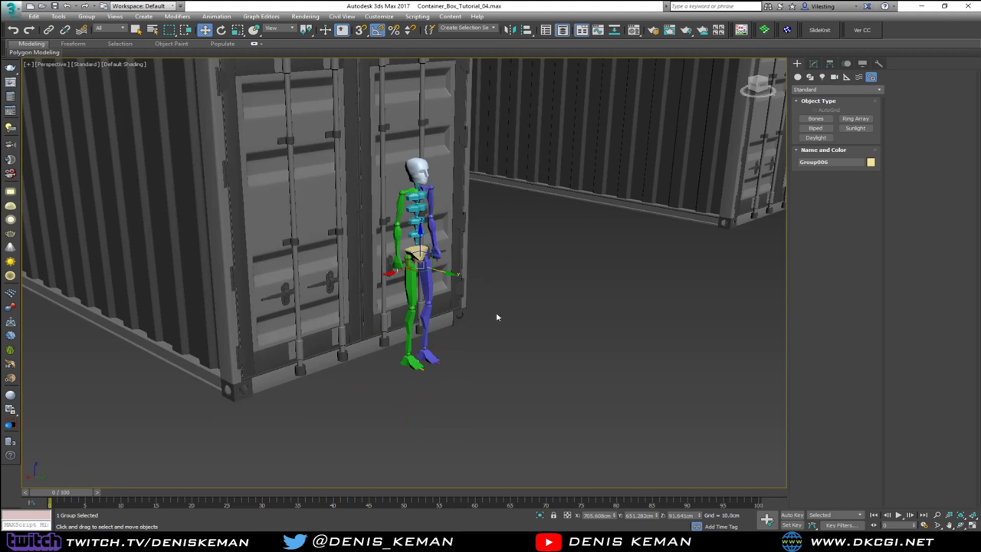
left_click(525, 329)
Move the single lower container about 485 cm along the X axis, closing the gap to the lower pair
middle_click_drag(499, 202, 338, 299)
scroll(484, 370, "down", 5)
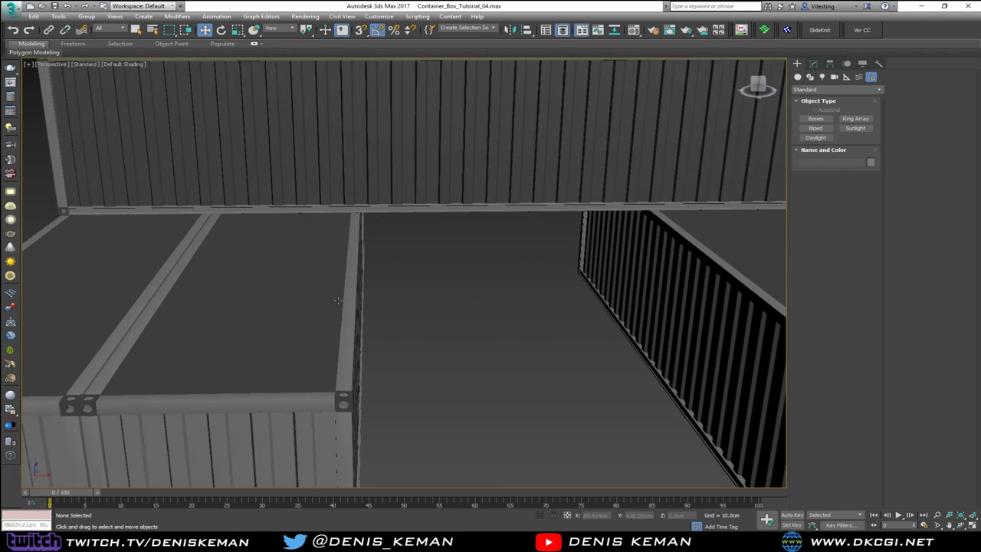
middle_click_drag(436, 299, 419, 217, "alt")
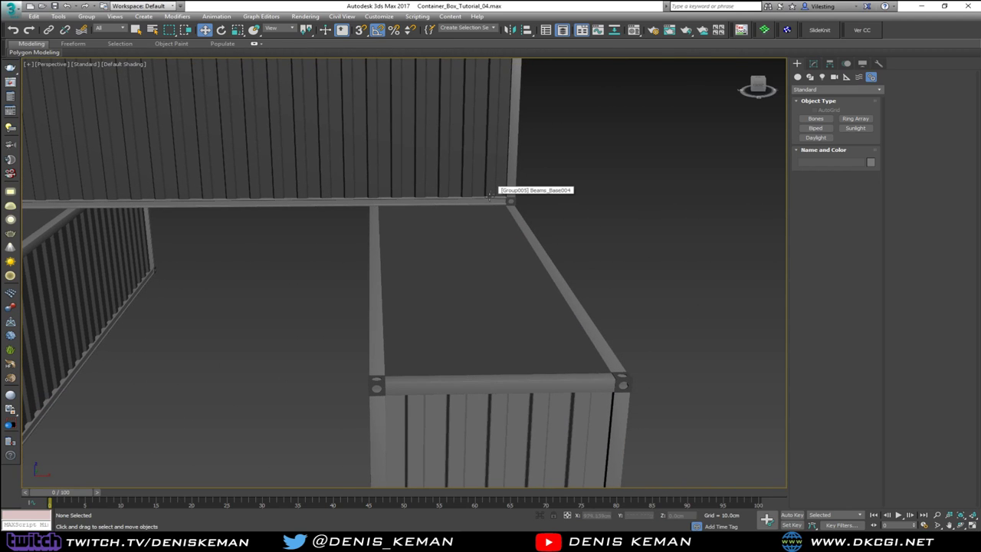
middle_click_drag(495, 232, 434, 264, "alt")
scroll(535, 296, "down", 3)
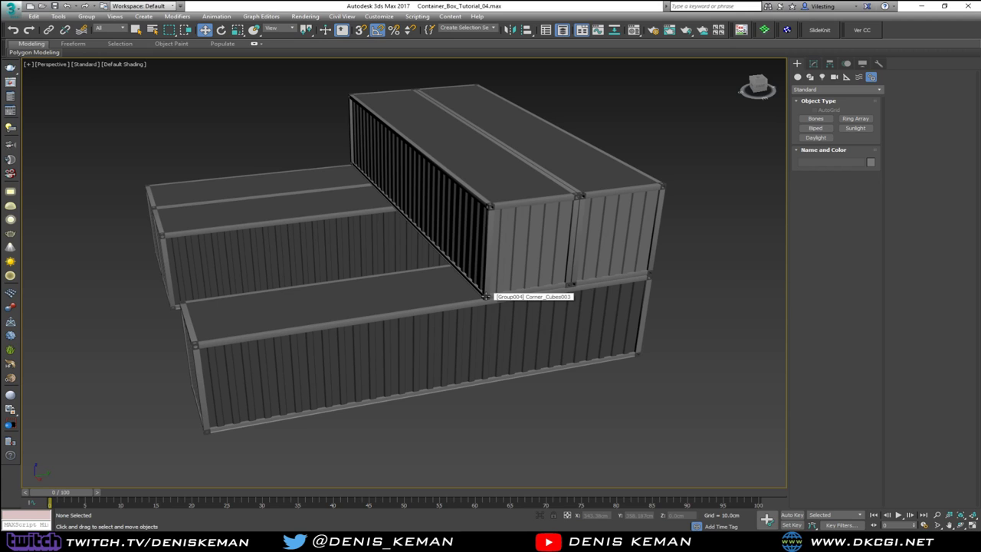
middle_click_drag(485, 296, 568, 297, "alt")
left_click(533, 297)
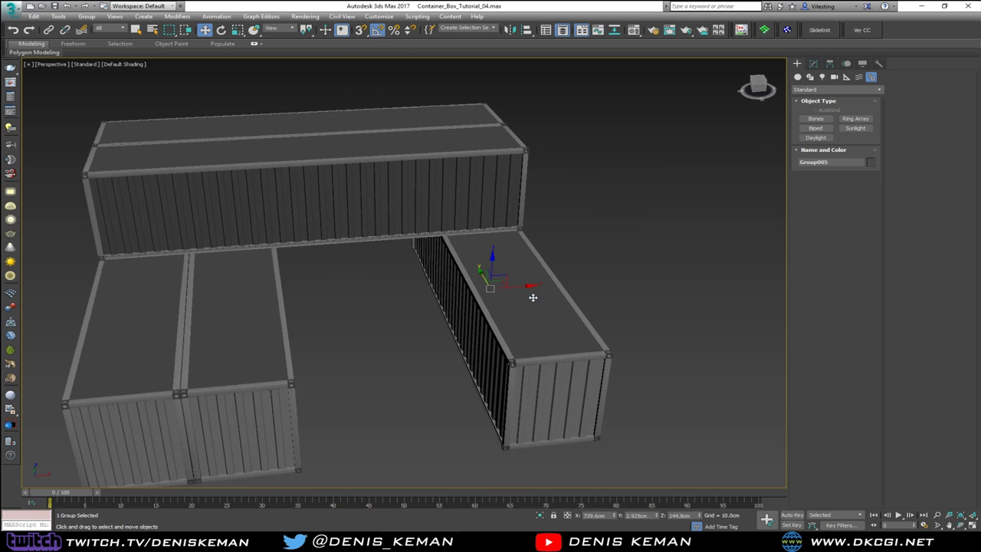
left_click_drag(525, 291, 355, 305)
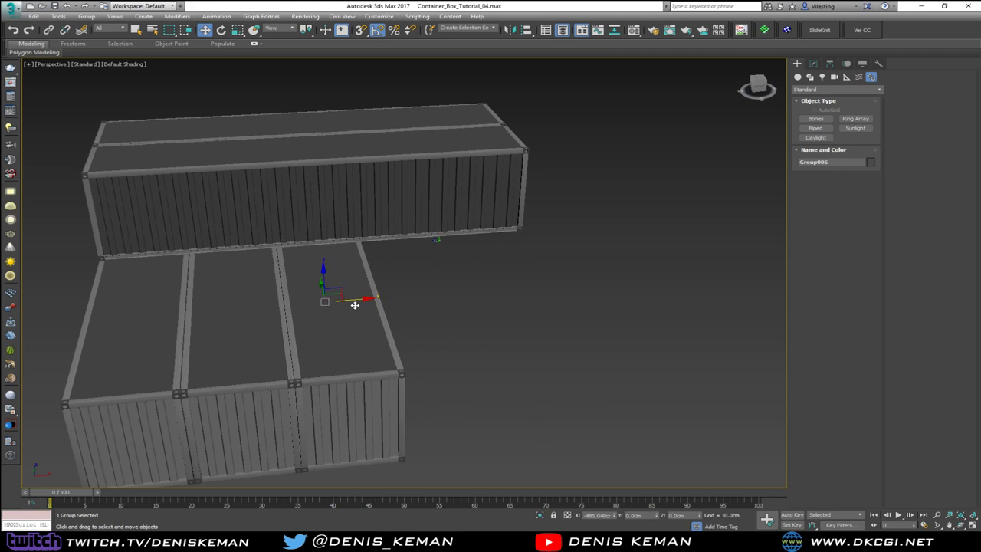
middle_click_drag(283, 352, 119, 370, "alt")
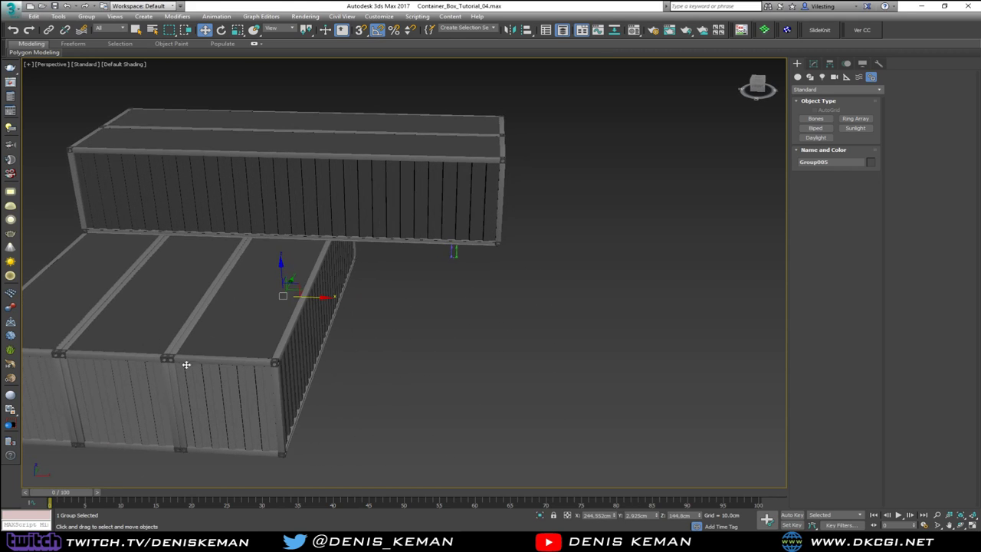
mouse_move(378, 360)
middle_mouse_down("alt")
mouse_move(350, 363)
mouse_move(376, 365)
mouse_move(497, 311)
mouse_move(420, 315)
mouse_move(407, 294)
mouse_move(488, 304)
mouse_move(422, 312)
middle_mouse_up("alt")
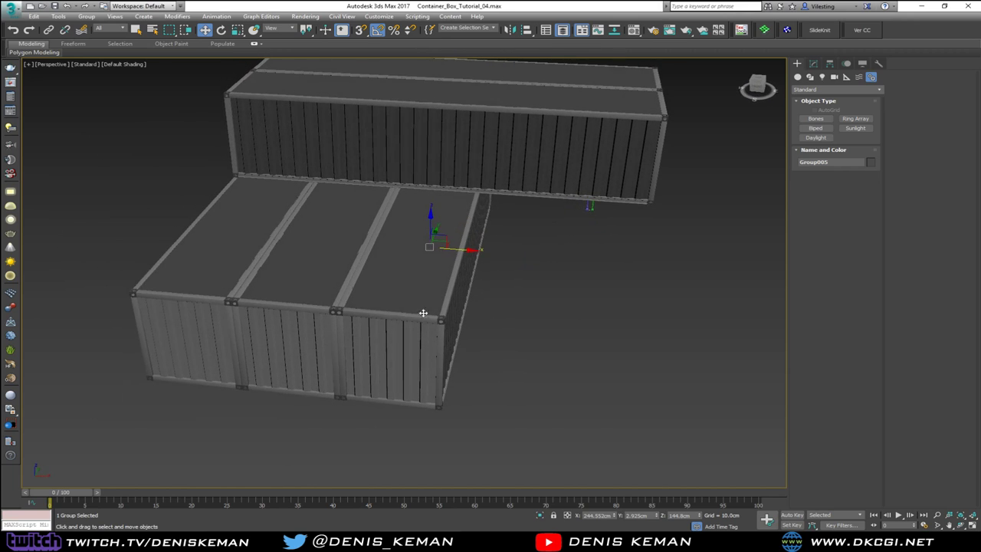
Show edged faces and shift the moved container slightly away from its neighbour to expose the adjoining corner blocks
scroll(339, 311, "up", 5)
key("F4")
scroll(357, 325, "up", 2)
scroll(329, 310, "up", 2)
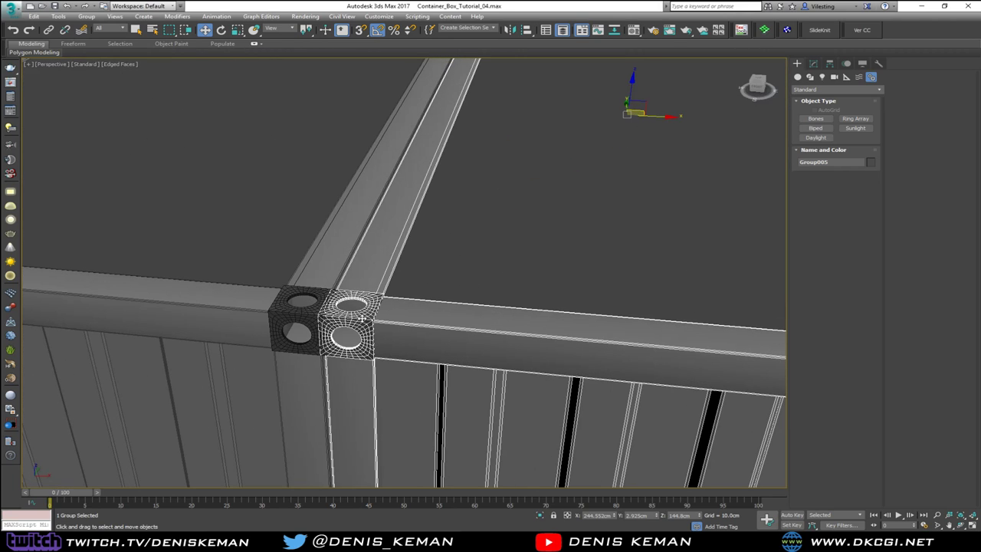
middle_click_drag(361, 317, 543, 329, "alt")
scroll(541, 322, "up", 5)
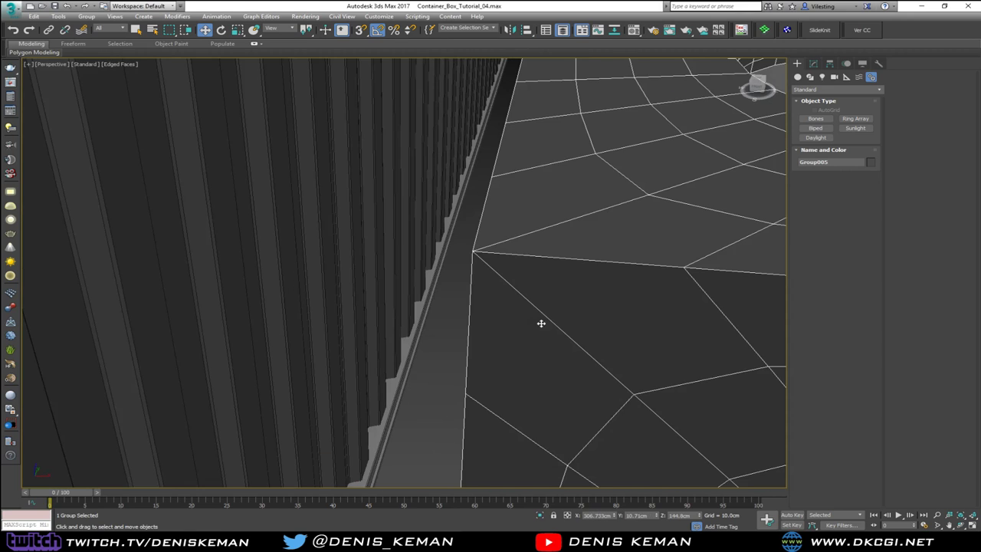
scroll(544, 322, "down", 8)
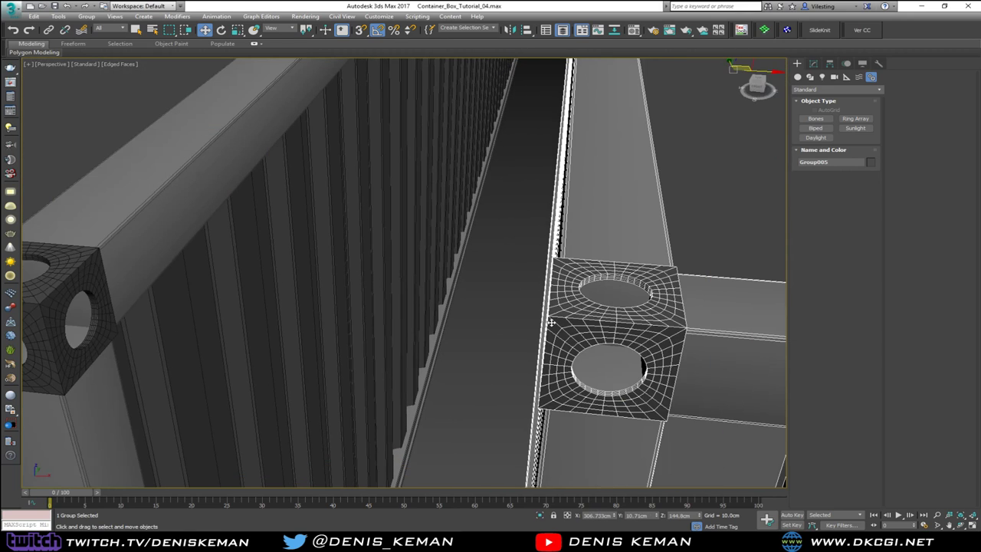
Snap the container's corner vertex to the neighbouring container's corner block in the XY plane, then turn off snapping and deselect
middle_click_drag(551, 322, 543, 324, "alt")
middle_click_drag(413, 318, 768, 317)
middle_click_drag(348, 312, 415, 325)
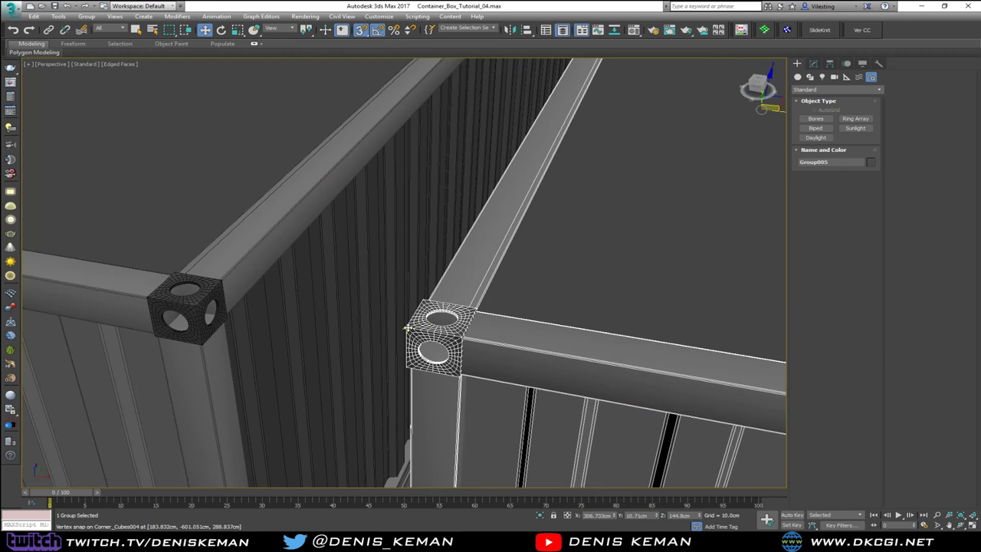
left_click_drag(406, 327, 195, 307)
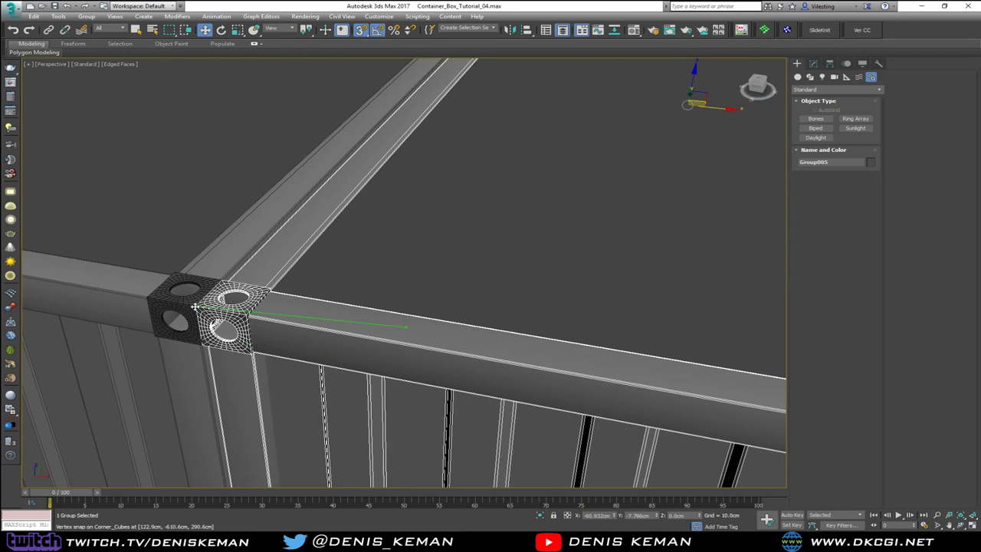
scroll(411, 340, "down", 10)
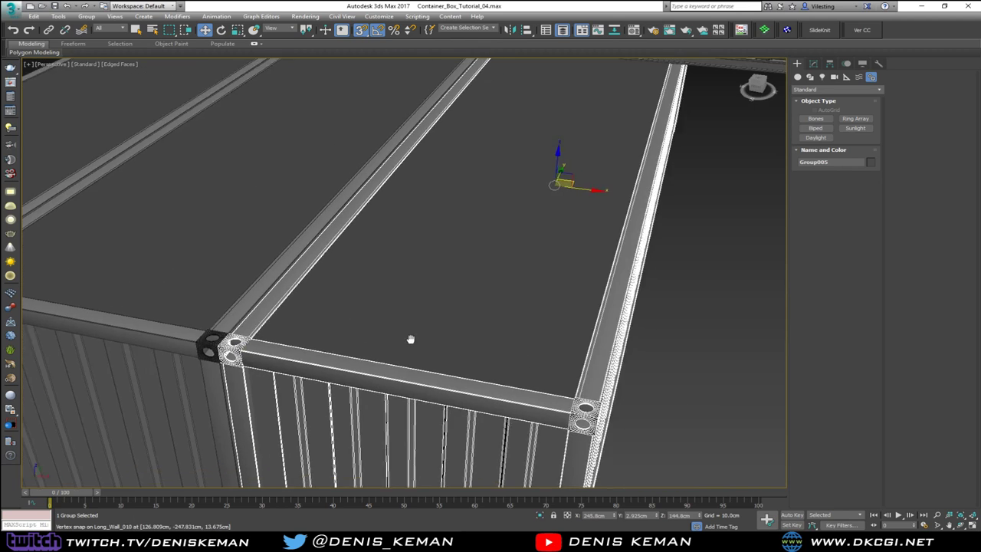
left_click(508, 310)
Inspect the container stack from the door side and the rear with the biped as scale reference
middle_click_drag(511, 319, 779, 335, "alt")
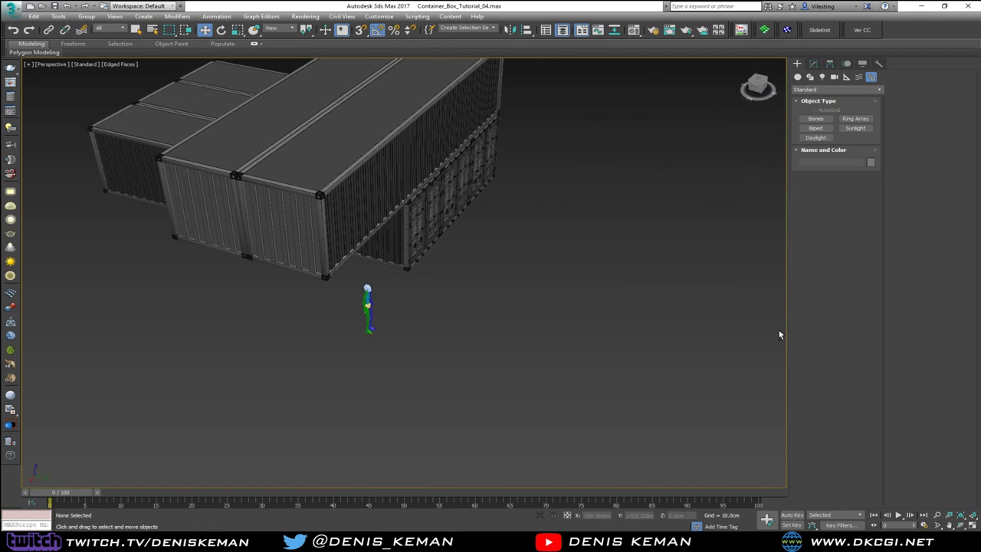
middle_click_drag(354, 315, 325, 312)
scroll(364, 334, "up", 6)
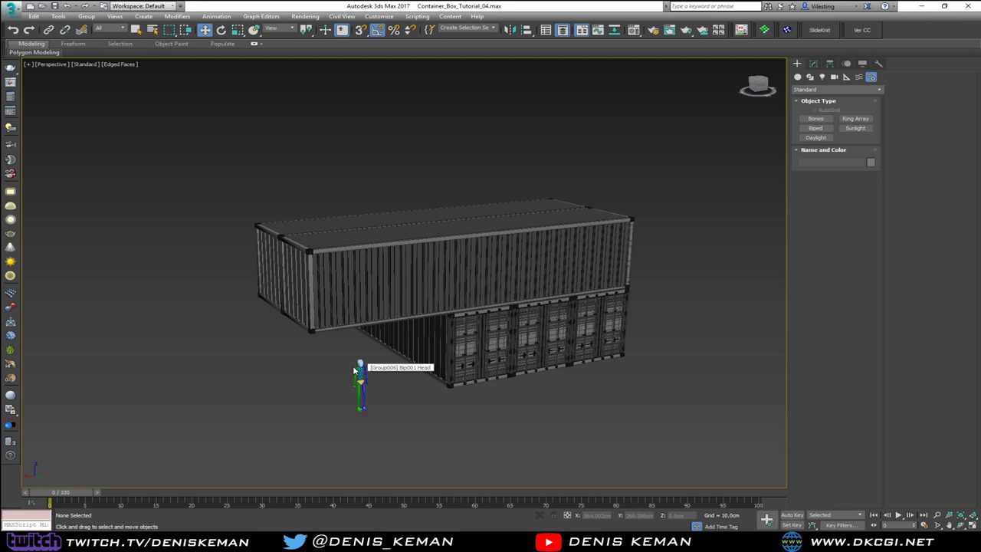
middle_click_drag(354, 370, 445, 355, "alt")
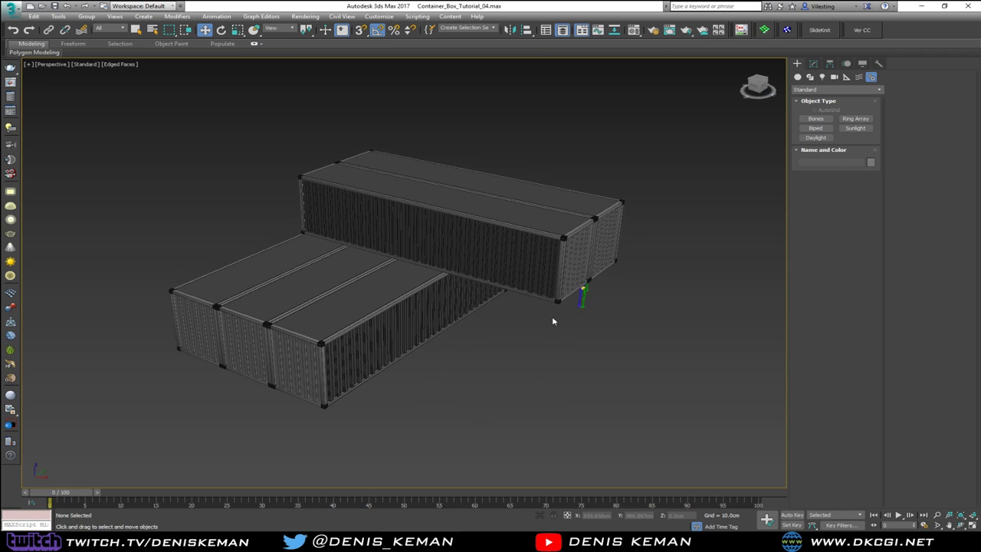
Examine the three lower containers as one selected set in wireframe and shaded display
scroll(553, 321, "up", 5)
scroll(536, 299, "down", 3)
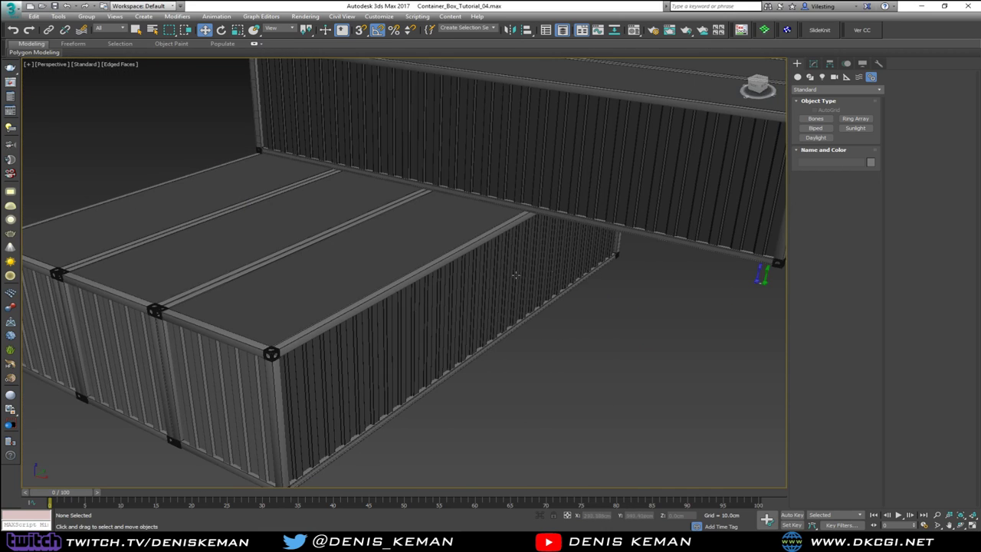
scroll(435, 298, "down", 8)
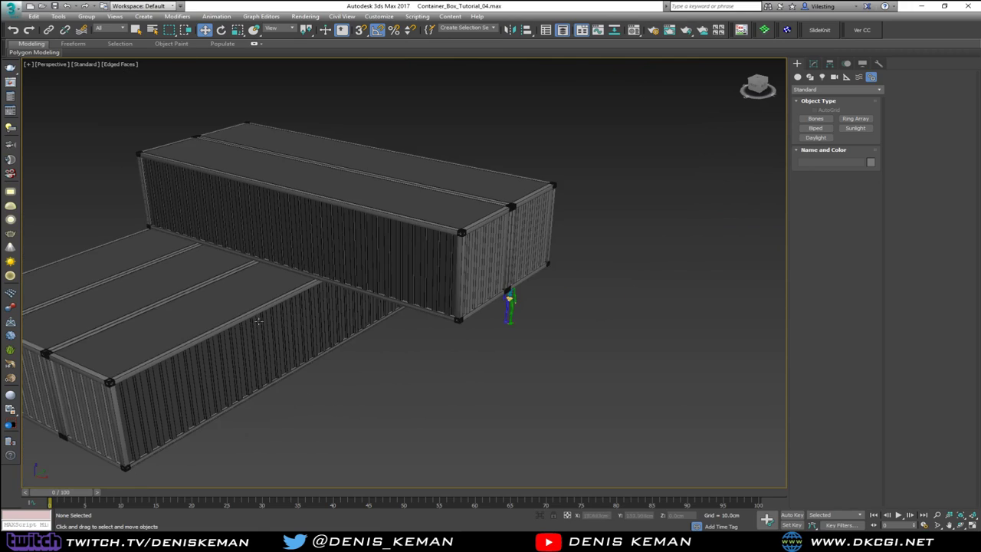
middle_click_drag(250, 297, 371, 326, "alt")
key("F3")
left_click_drag(202, 355, 203, 355)
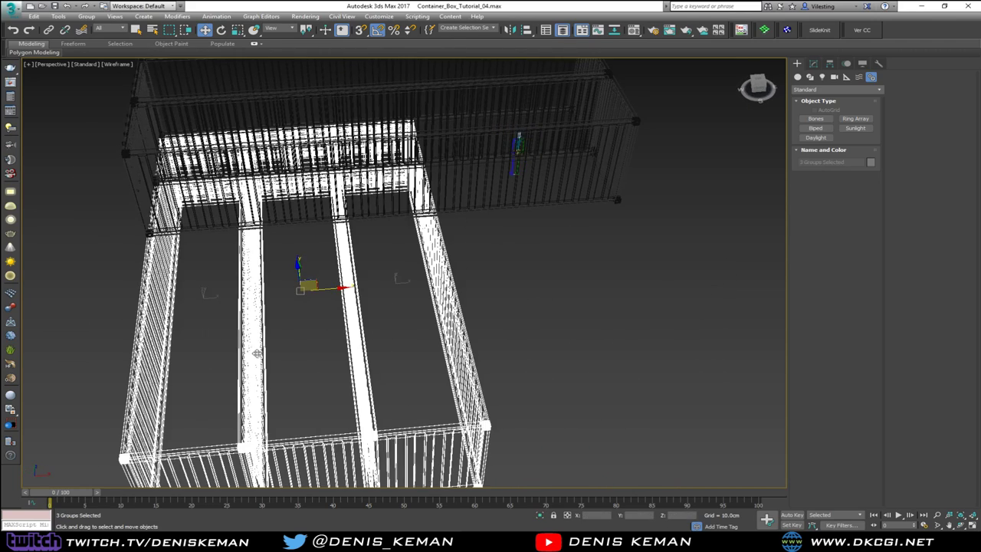
key("F3")
middle_click_drag(270, 363, 360, 361, "alt")
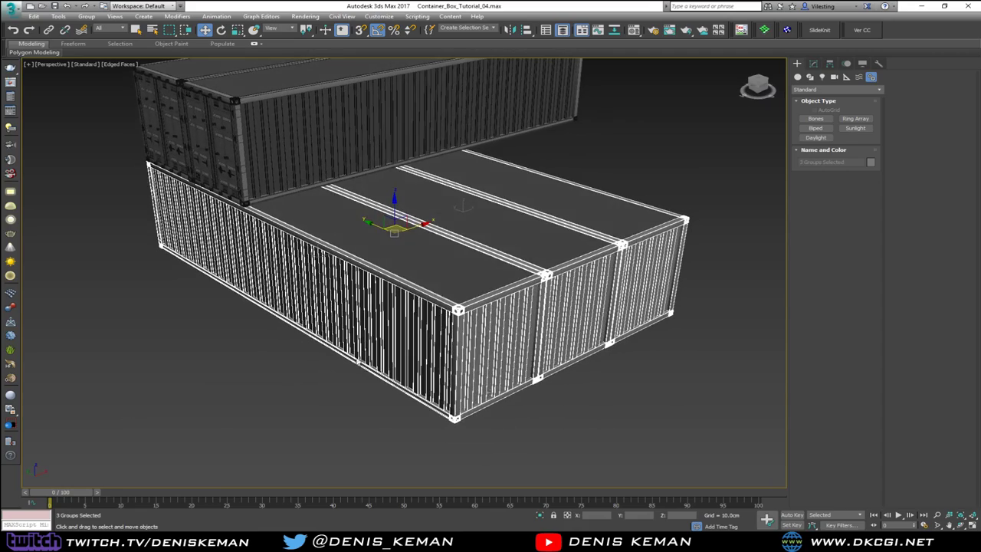
Examine the inner side walls between the adjoining lower containers in wireframe display, then restore shading
left_click(668, 439)
scroll(524, 312, "up", 5)
key("F3")
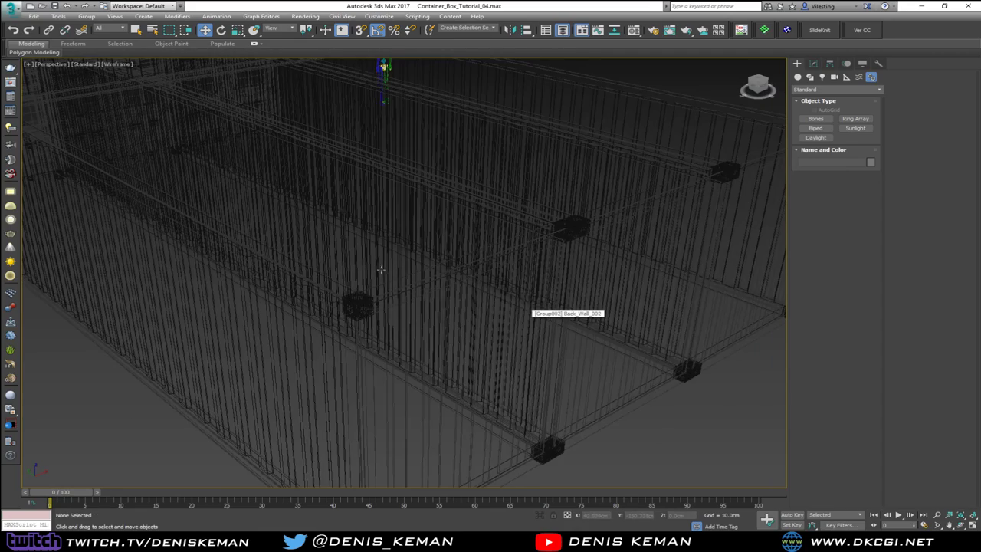
left_click(380, 269)
middle_click_drag(380, 269, 185, 308, "alt")
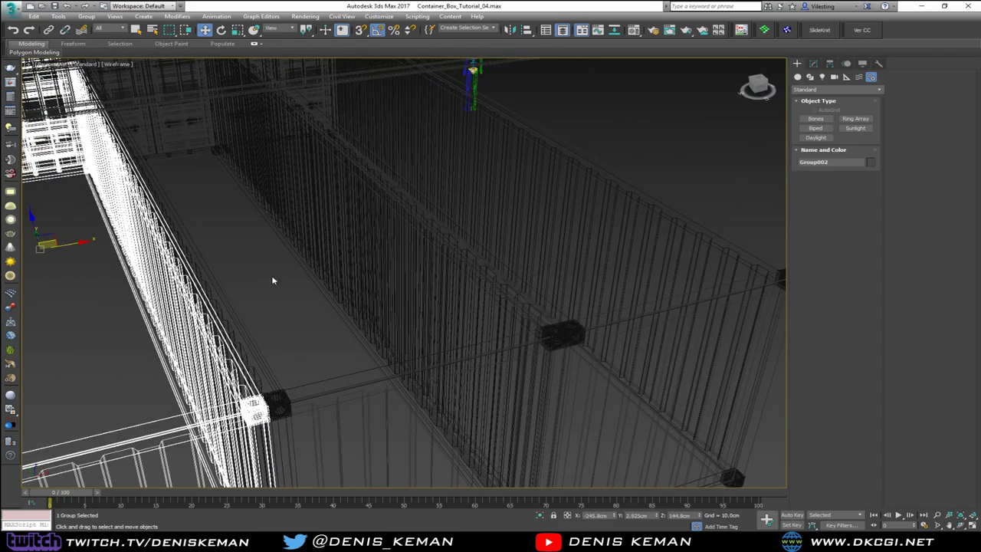
middle_click_drag(375, 261, 348, 284)
scroll(348, 284, "down", 3)
left_click(545, 216)
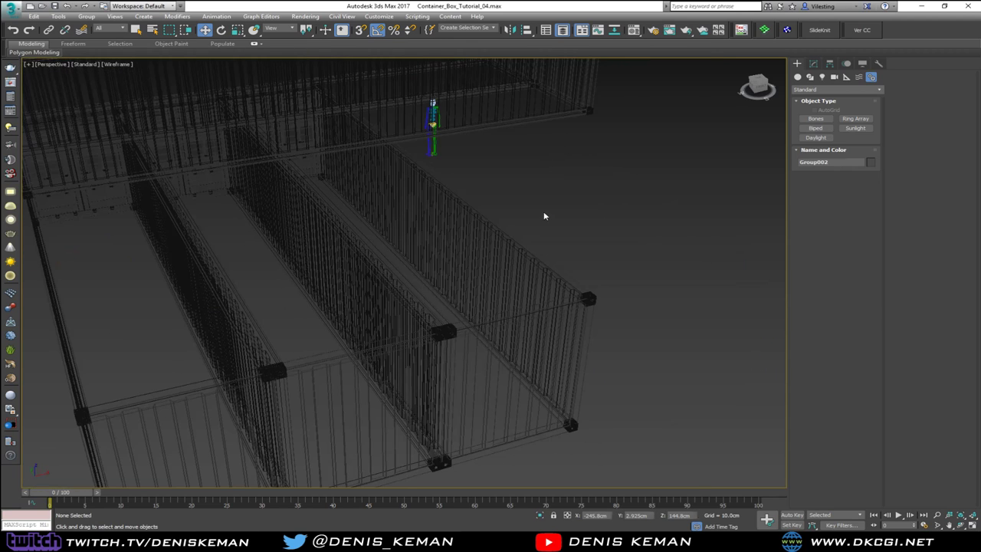
key("F3")
scroll(470, 293, "down", 4)
middle_click_drag(470, 294, 385, 366, "alt")
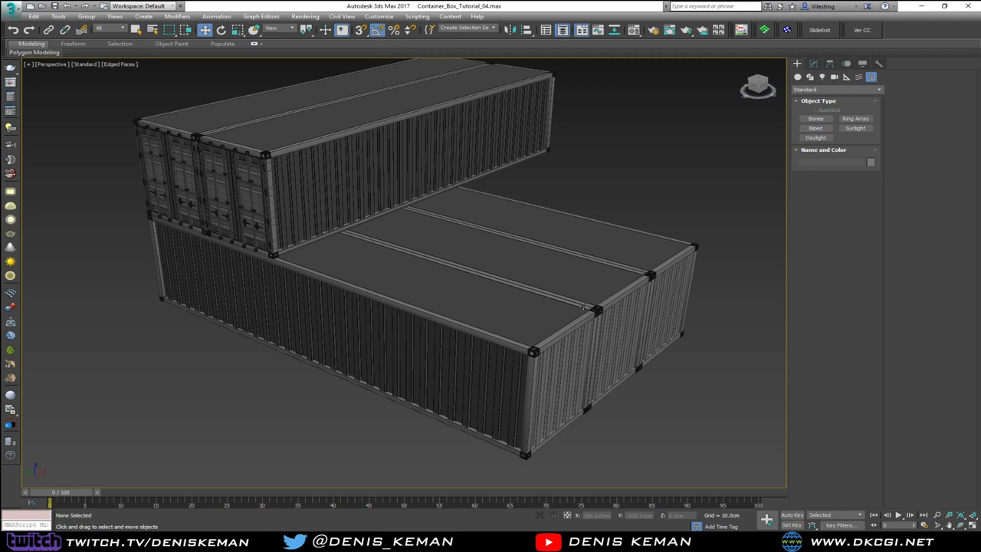
Examine from several sides how the upper container pair overhangs the lower row above the biped
middle_click_drag(579, 305, 283, 327, "alt")
key("F3")
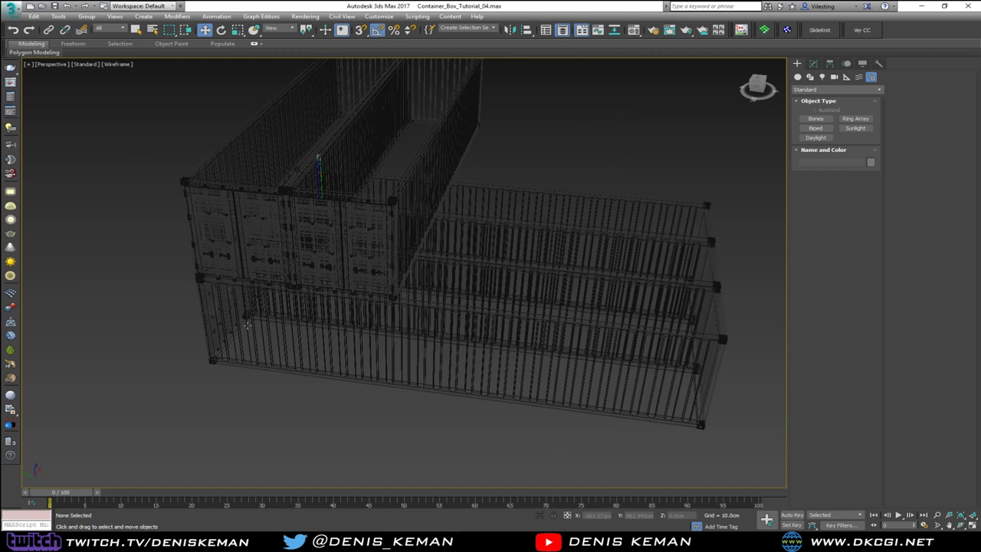
key("F3")
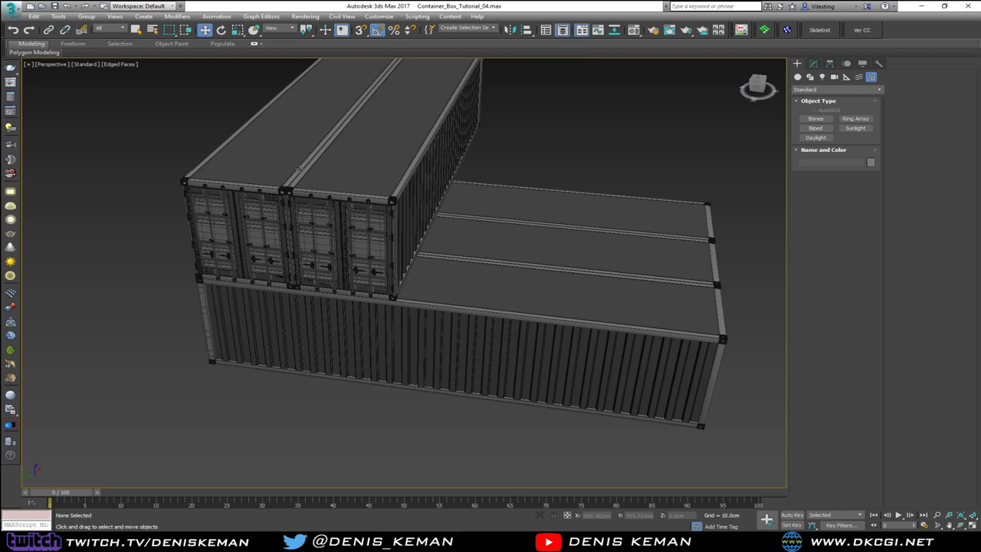
middle_click_drag(253, 328, 184, 151, "alt")
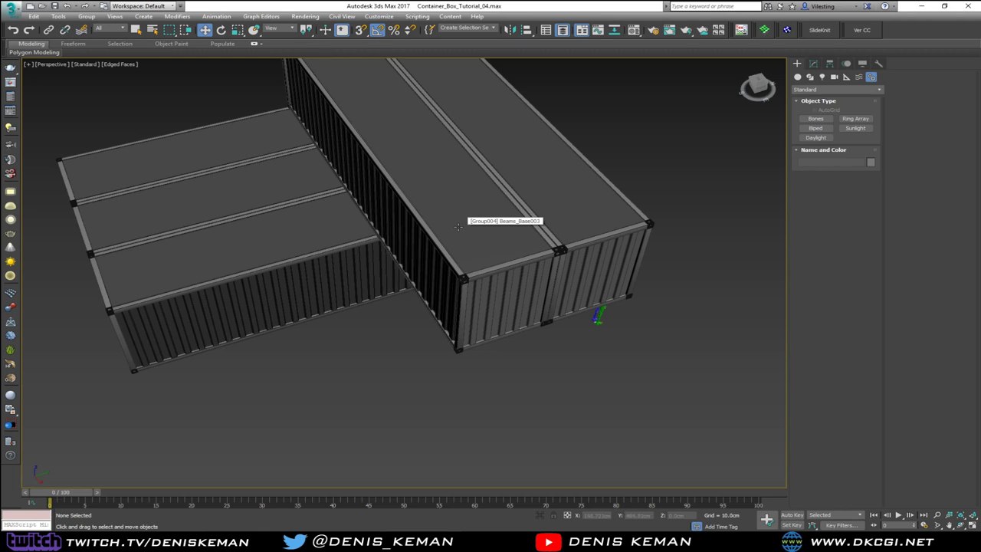
middle_click_drag(458, 227, 442, 323, "alt")
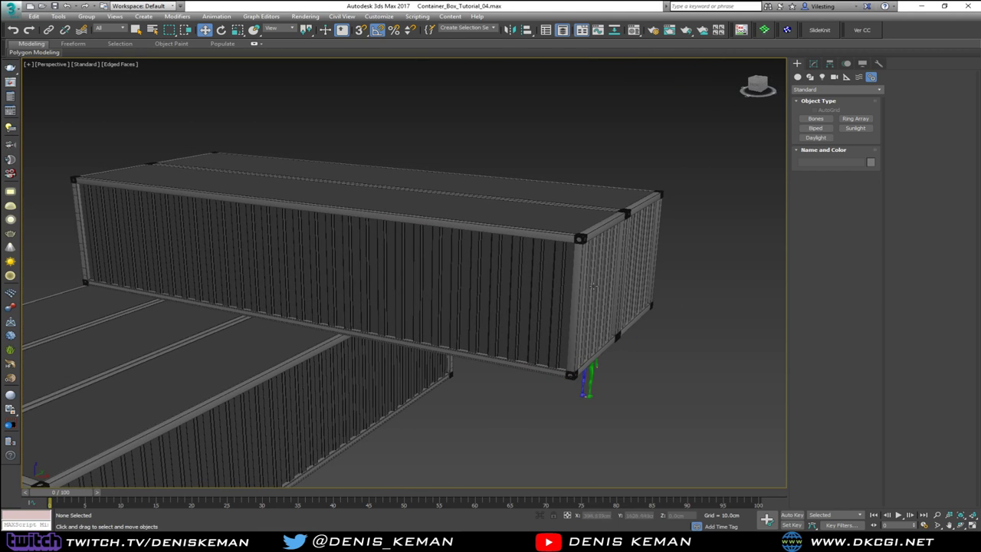
middle_click_drag(519, 251, 545, 232, "alt")
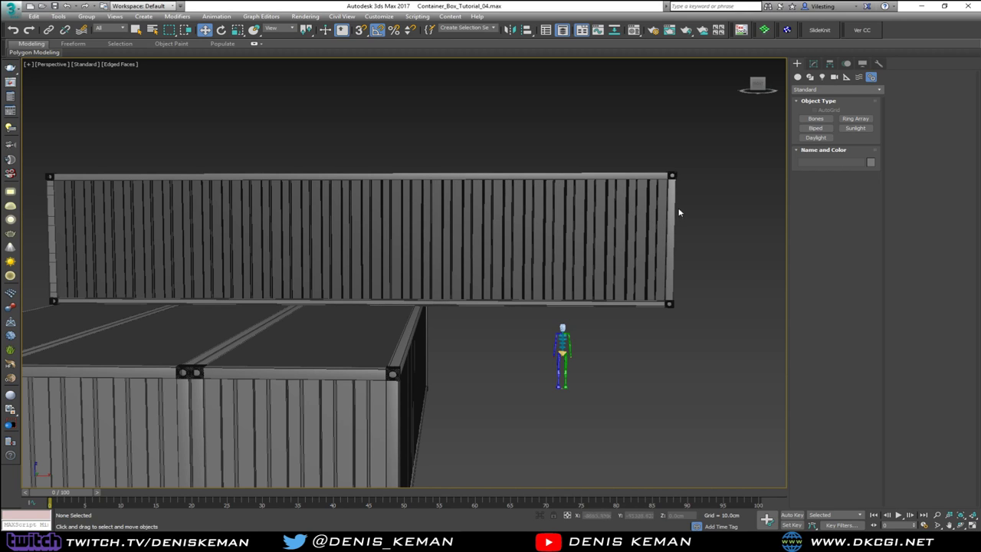
middle_click_drag(685, 265, 520, 262, "alt")
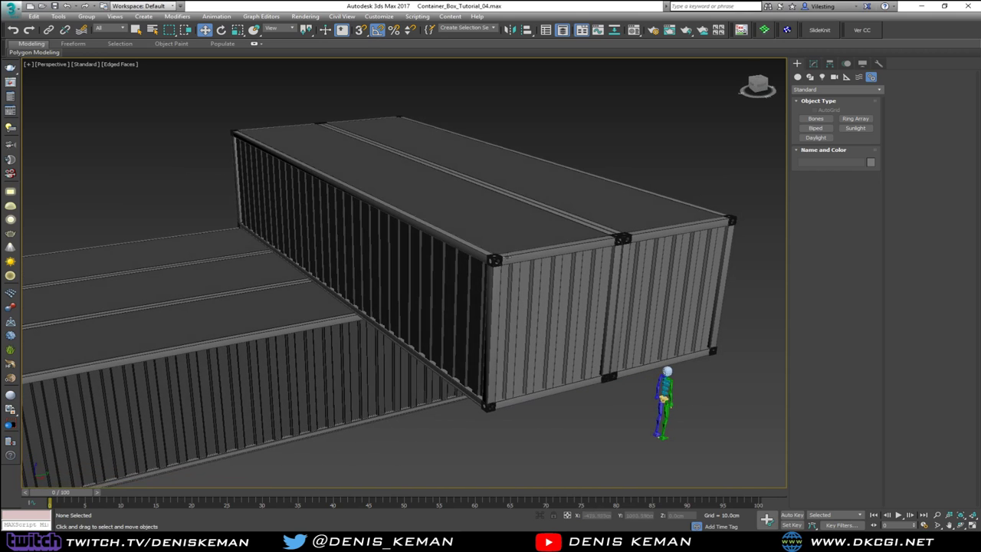
scroll(467, 231, "down", 4)
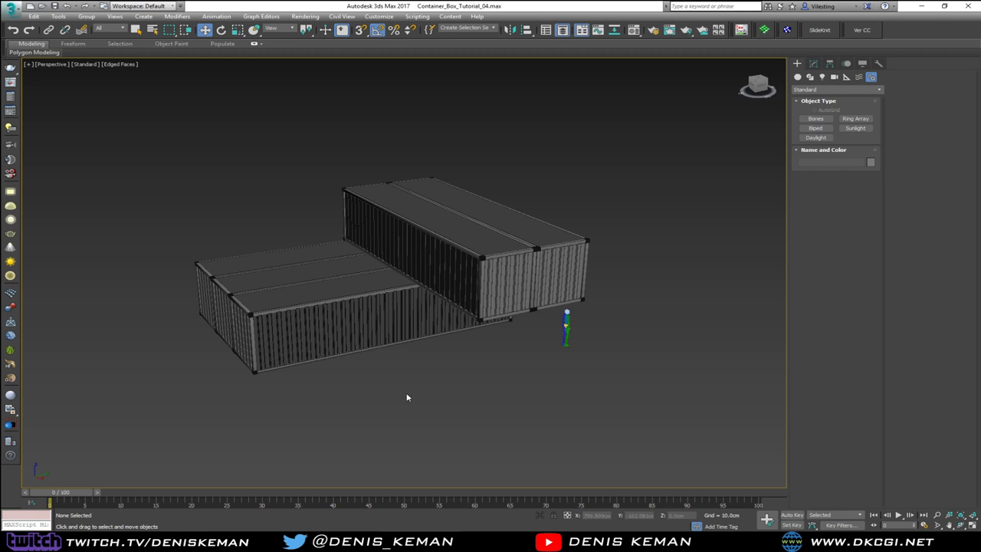
middle_click_drag(377, 384, 404, 376, "alt")
scroll(529, 296, "up", 5)
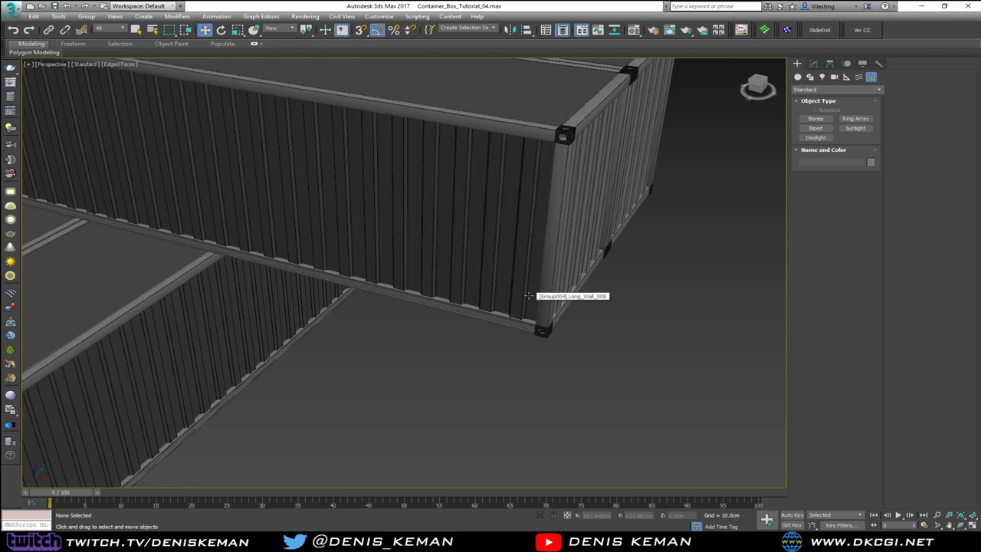
middle_click_drag(532, 295, 507, 291)
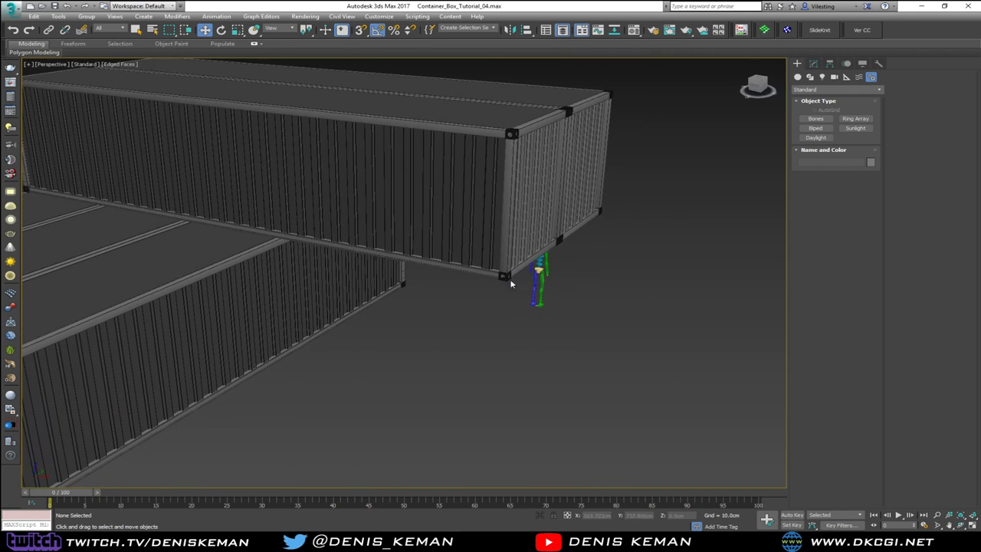
In the Back view, create a vertex-snapped box filling the space beneath the overhang, about 292 by 484 cm, with a height of 20 cm
key("alt+w")
scroll(491, 214, "down", 8)
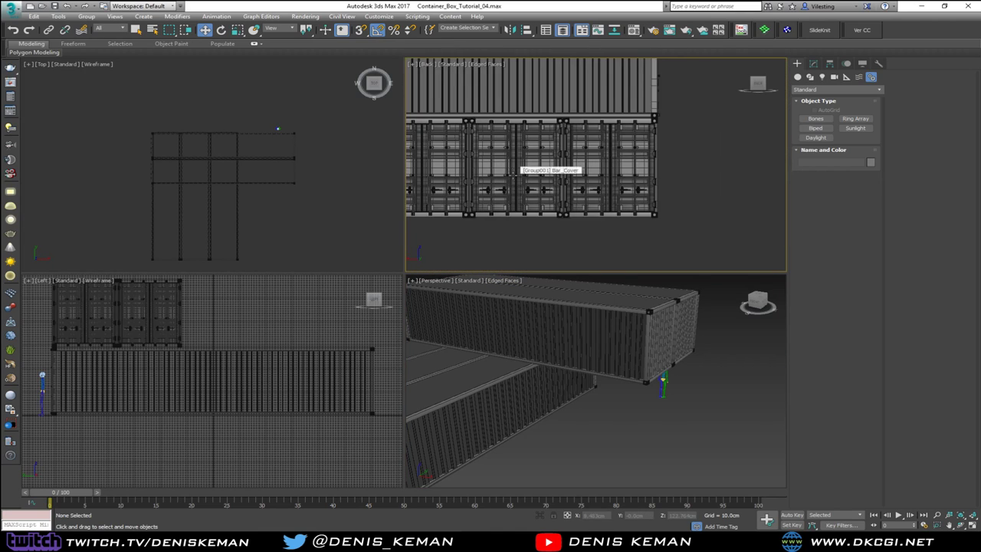
middle_click_drag(475, 212, 665, 220)
key("alt+w")
scroll(335, 267, "up", 4)
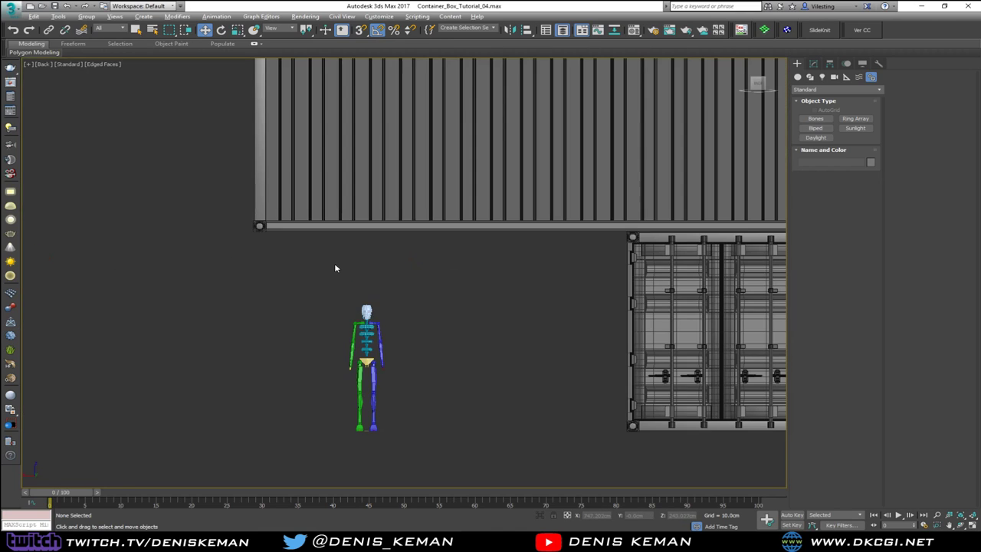
right_click(322, 258)
key("s")
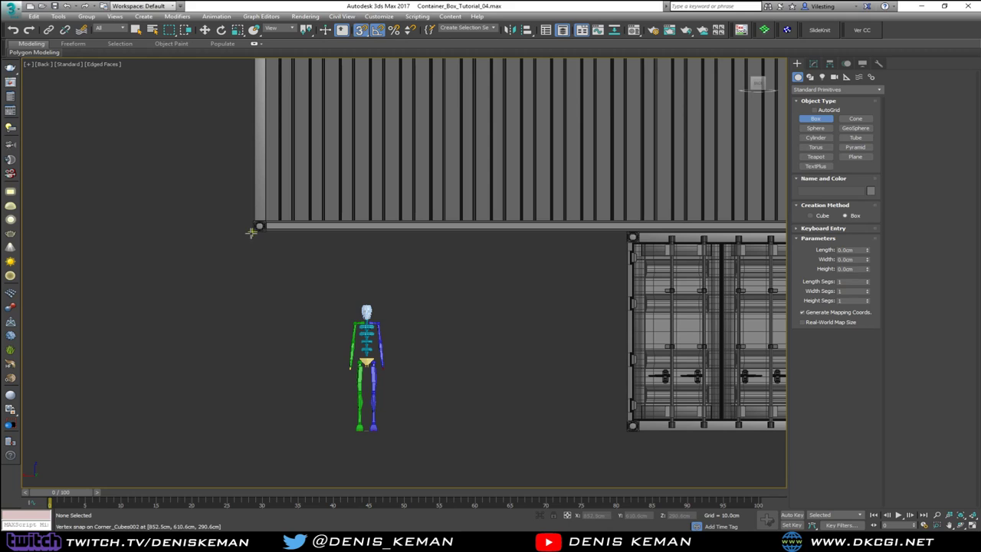
left_click_drag(254, 232, 622, 432)
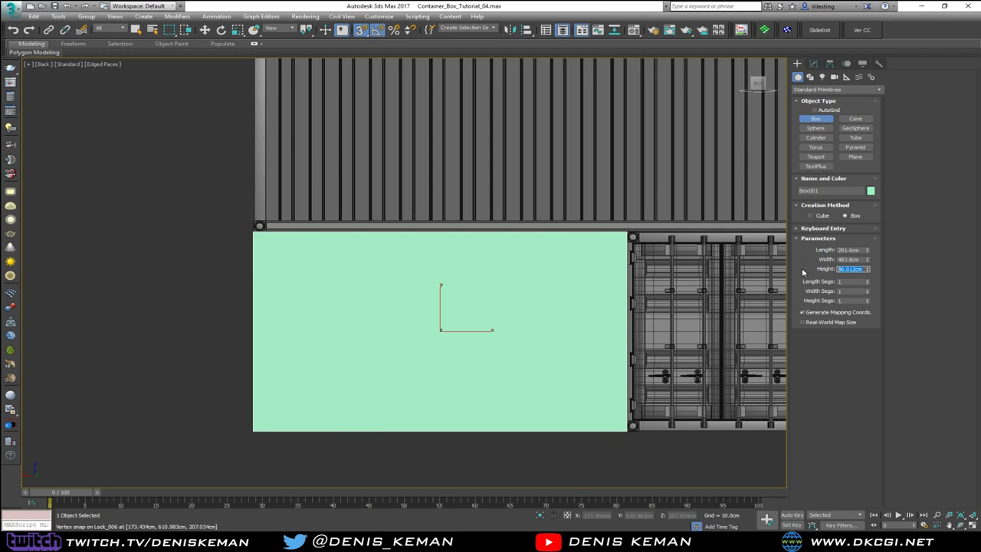
type("20")
key("Return")
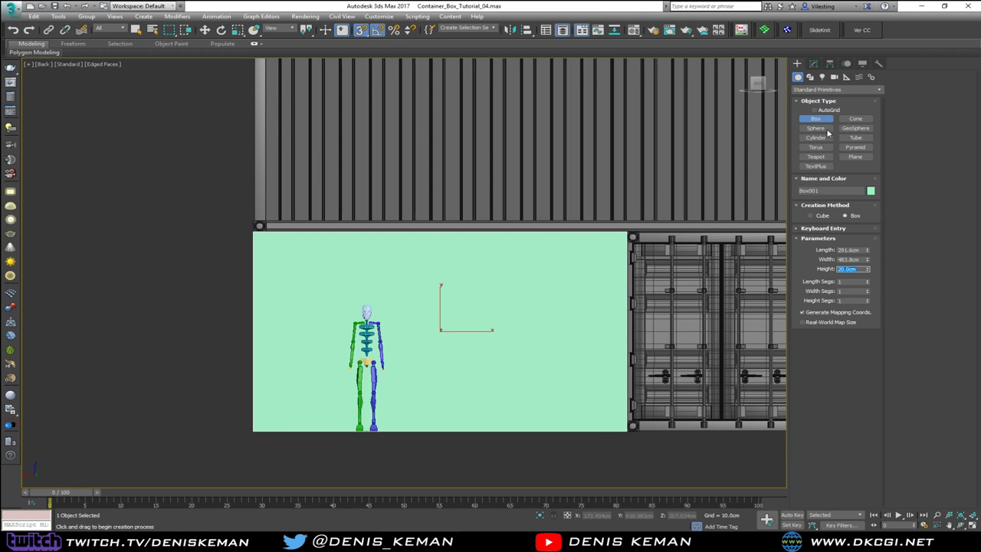
Add an Edit Poly modifier and move the box's vertices nearest the lower containers along X, narrowing it to a slim post without snapping
key("w")
left_click(813, 64)
key("1")
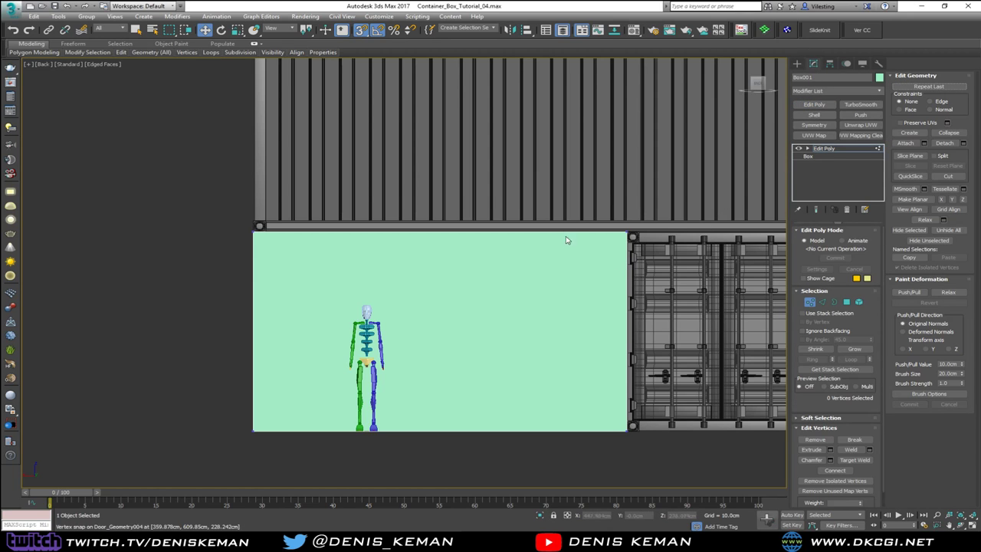
left_click_drag(532, 179, 671, 449)
left_click_drag(657, 337, 301, 330)
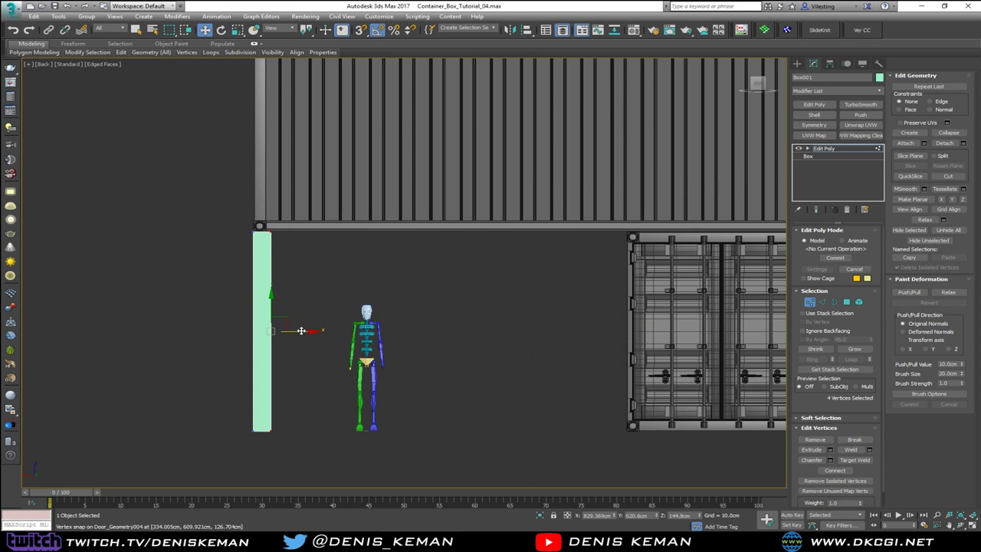
Leave vertex editing and move the post about 20 cm along Y in the Perspective view, under the upper container's corner block
key("alt+w")
right_click(596, 392)
key("alt+w")
key("z")
middle_click_drag(556, 317, 407, 341, "alt")
left_click(810, 304)
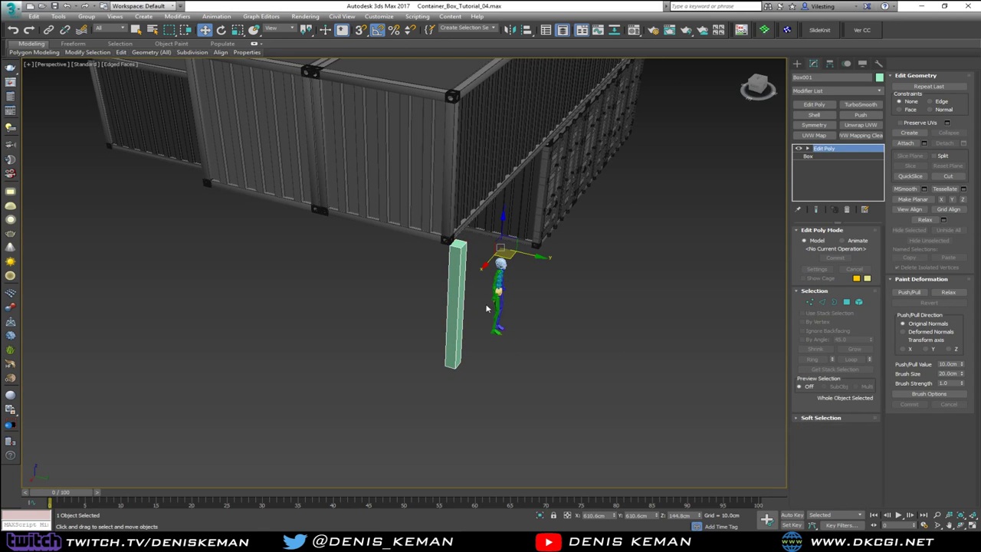
left_click_drag(521, 254, 513, 254)
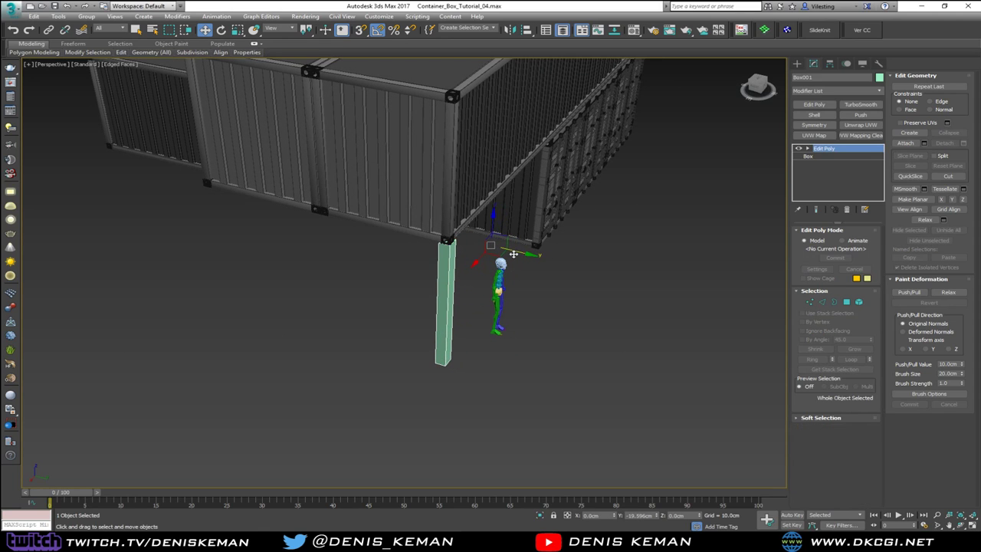
middle_click_drag(499, 261, 536, 245, "alt")
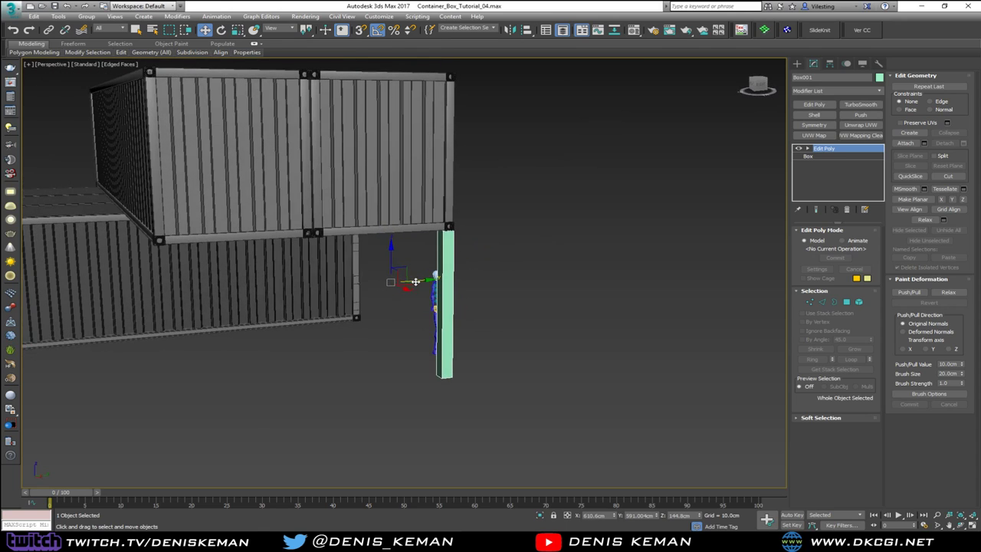
Clone the post along the Y axis to beneath the overhang's opposite outer corner block, then deselect it
left_click_drag(415, 282, 172, 316, "shift")
left_click(493, 309)
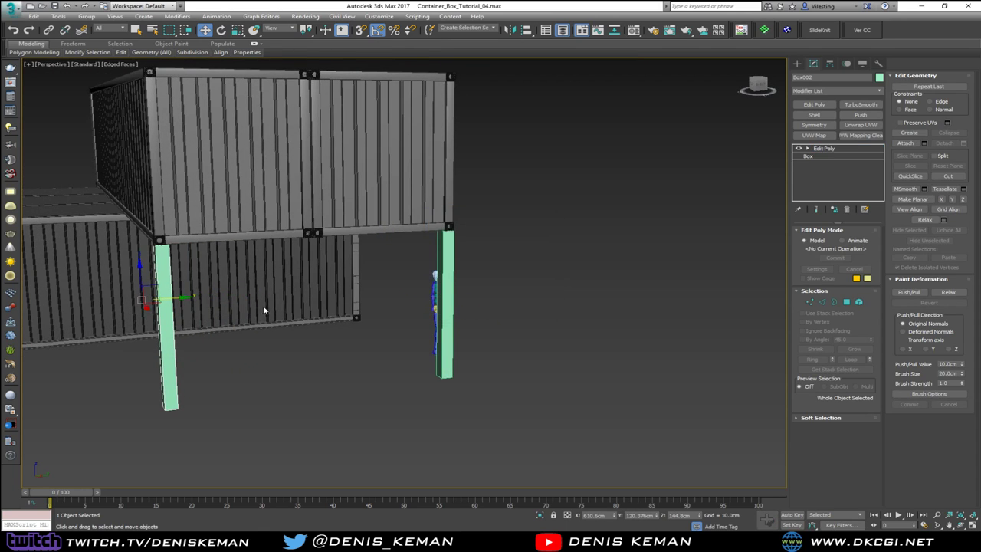
mouse_move(263, 303)
middle_mouse_down("alt")
mouse_move(390, 278)
mouse_move(375, 241)
mouse_move(449, 295)
mouse_move(375, 297)
middle_mouse_up("alt")
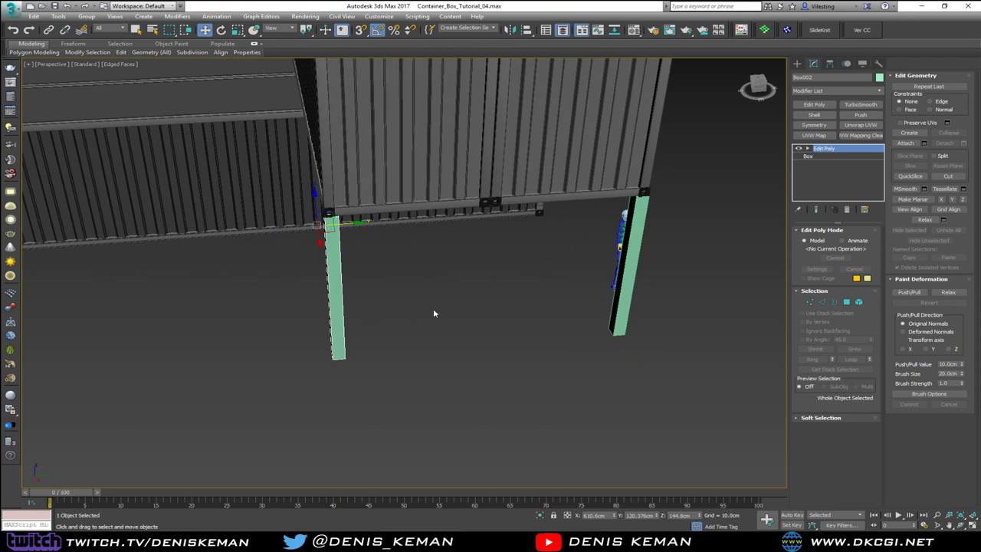
left_click(482, 307)
middle_click_drag(488, 306, 493, 330)
scroll(442, 341, "down", 3)
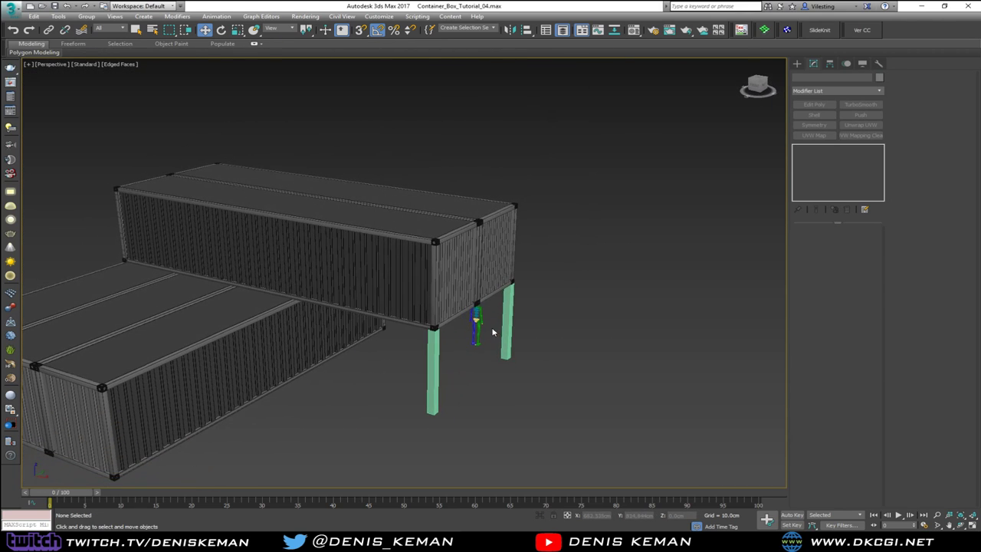
In the Top view, create a floor plane of about 483 by 494 cm under the overhang and check it in perspective
key("alt+w")
left_click(314, 212)
key("alt+w")
middle_click_drag(635, 276, 481, 252)
right_click(486, 233)
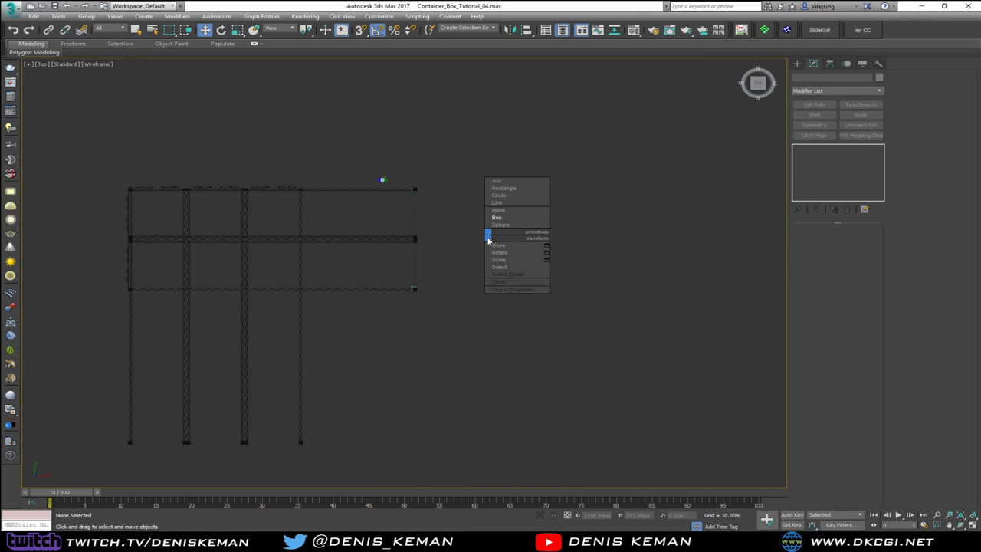
left_click(498, 209)
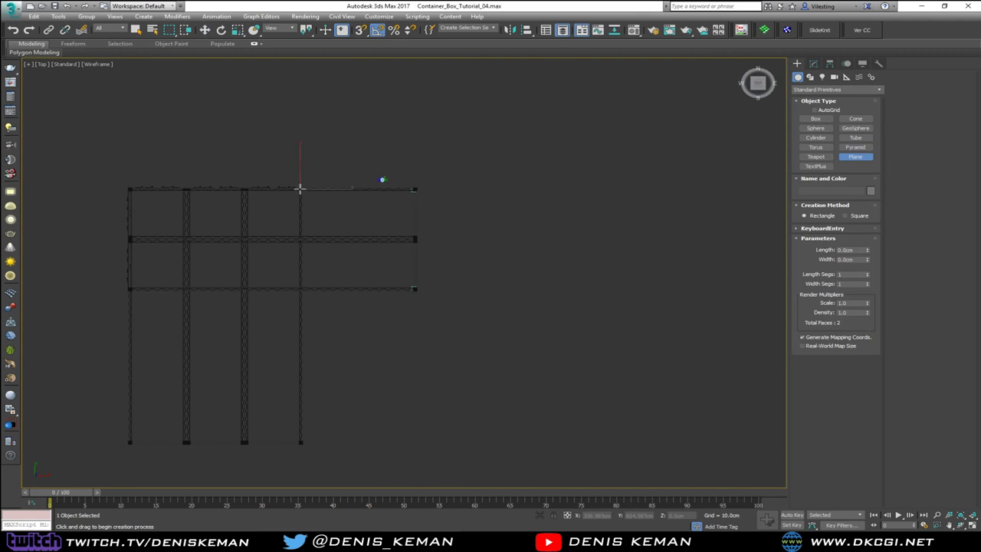
left_click_drag(299, 188, 416, 289)
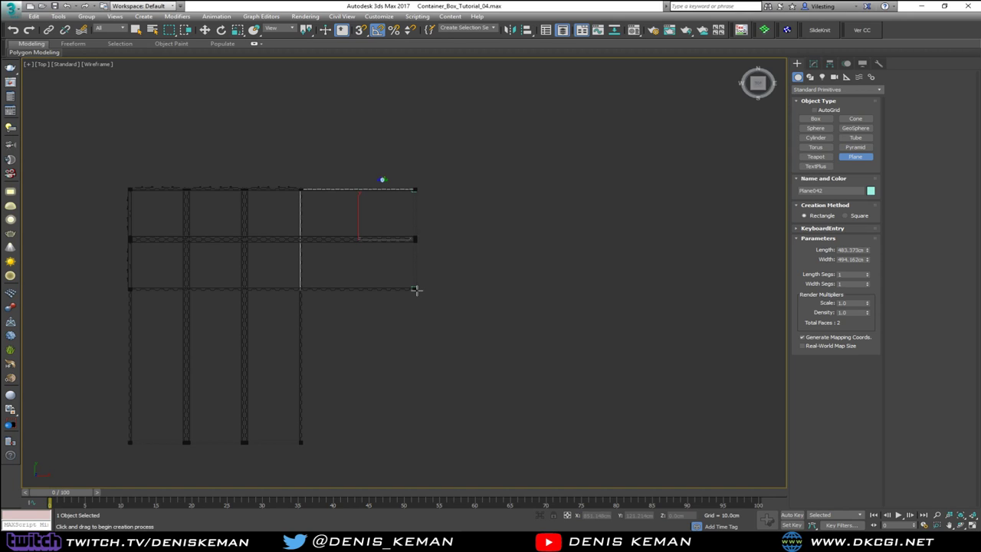
key("alt+w")
middle_click(512, 348)
key("alt+w")
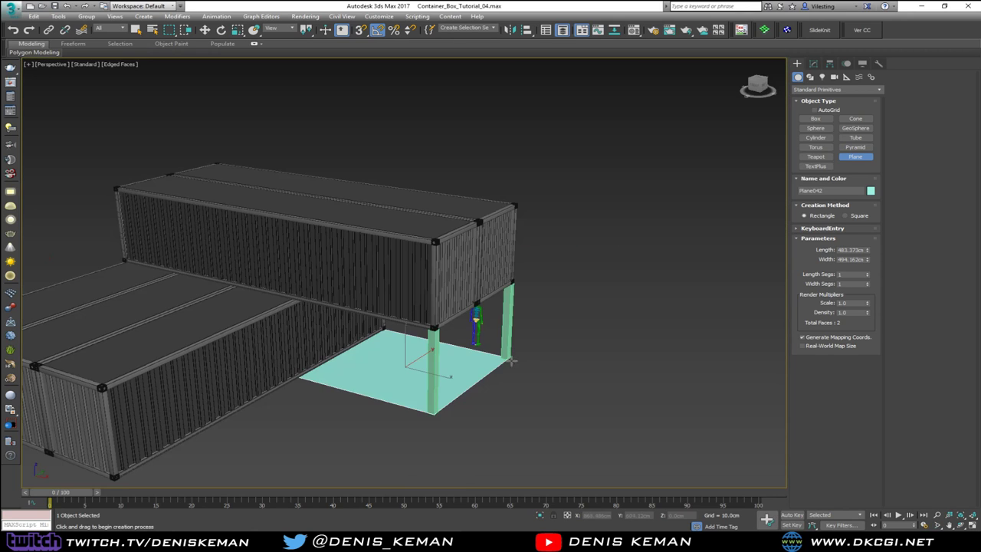
scroll(482, 372, "up", 4)
right_click(494, 353)
middle_click_drag(494, 353, 425, 331, "alt")
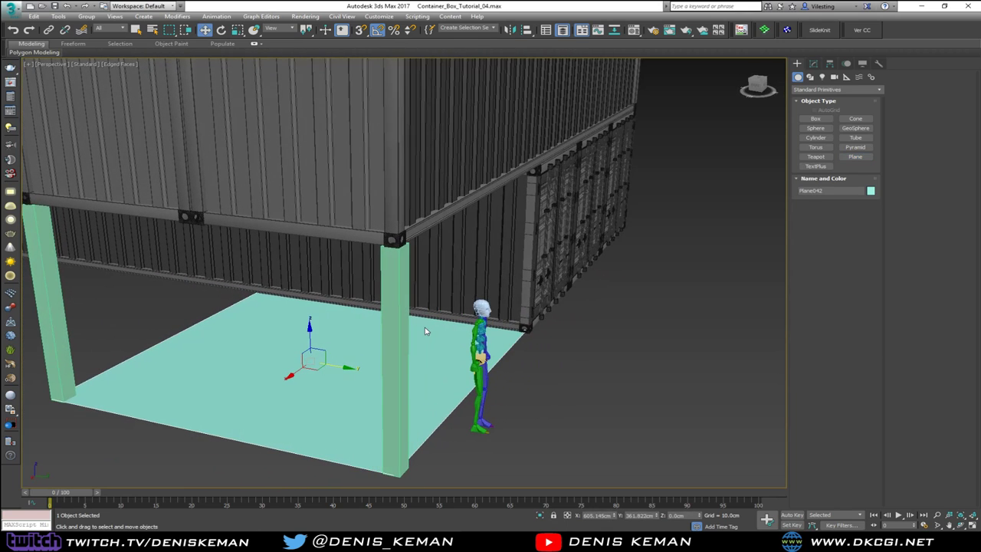
Move the biped group onto the floor plane beneath the overhanging upper containers
left_click(479, 377)
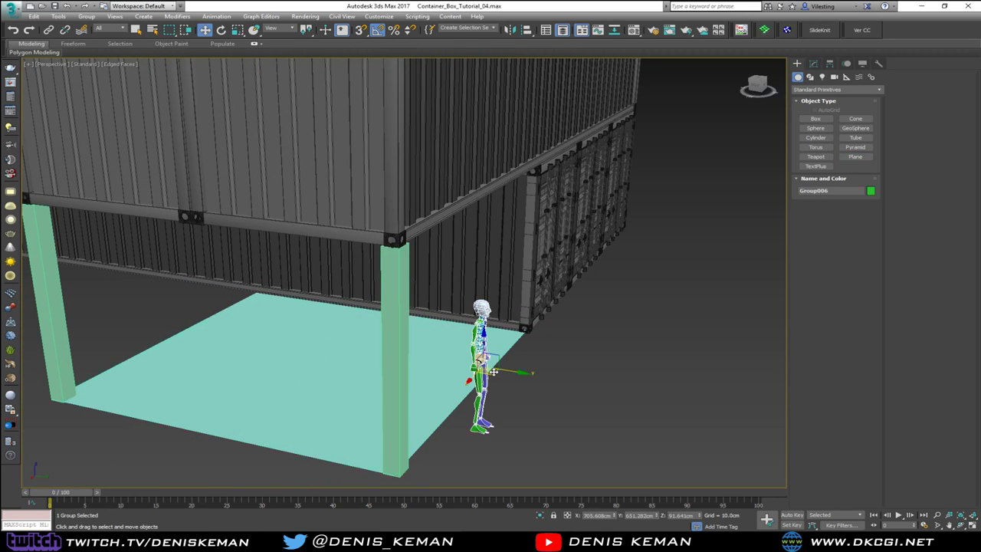
left_click_drag(493, 372, 341, 310)
key("e")
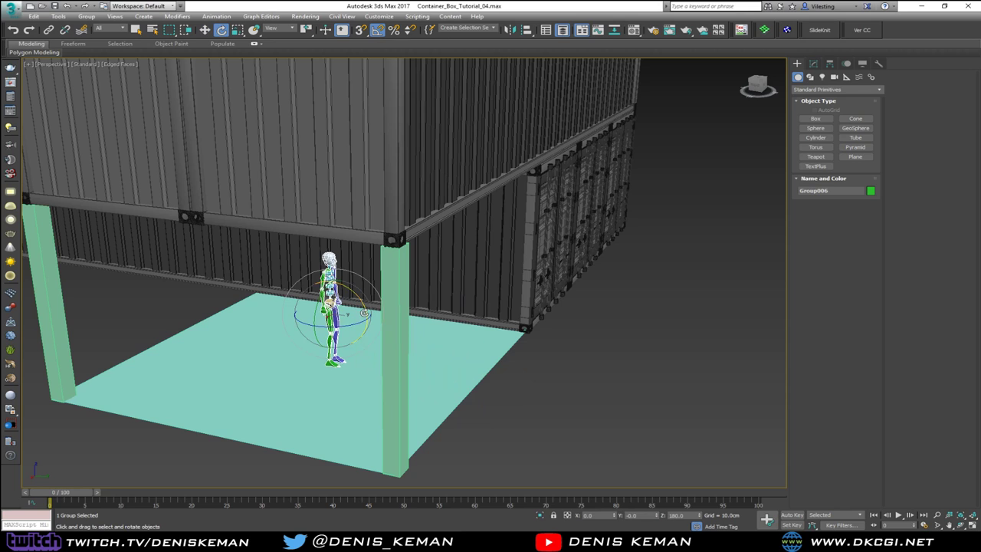
Measure the floor plane under the overhang with the Measure utility, then deselect it
left_click(507, 370)
left_click(481, 365)
left_click(879, 63)
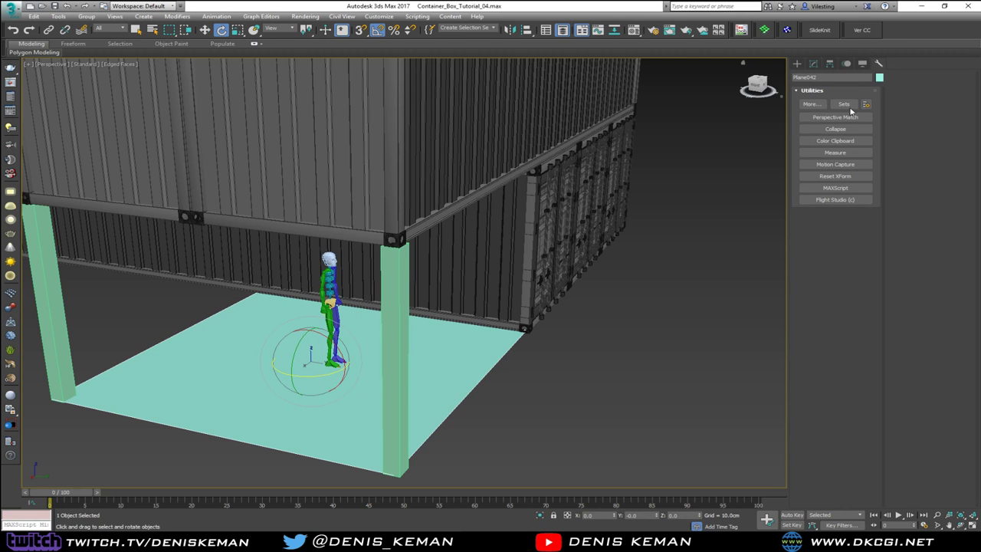
left_click(835, 153)
middle_click_drag(671, 213, 723, 241, "alt")
middle_click_drag(426, 336, 723, 429, "alt")
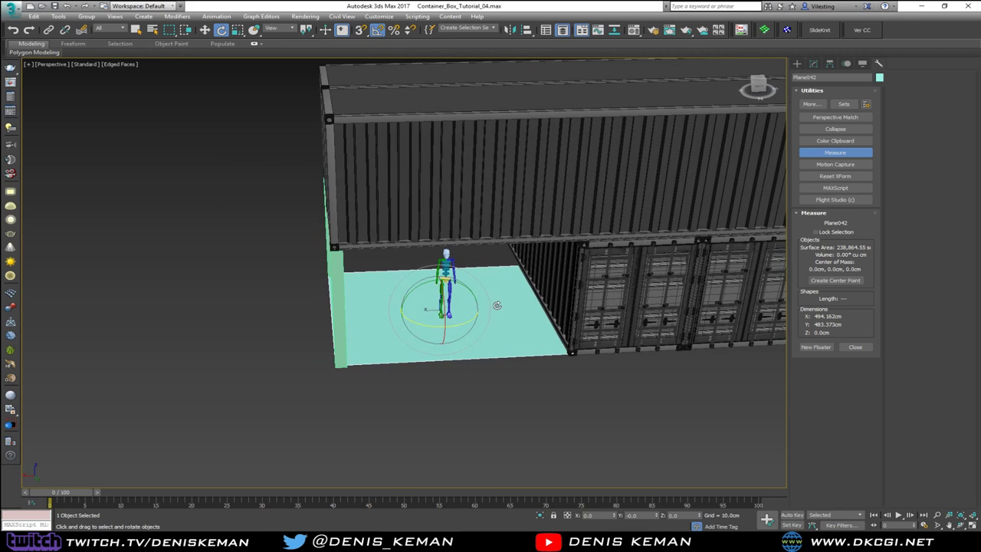
key("w")
left_click(522, 376)
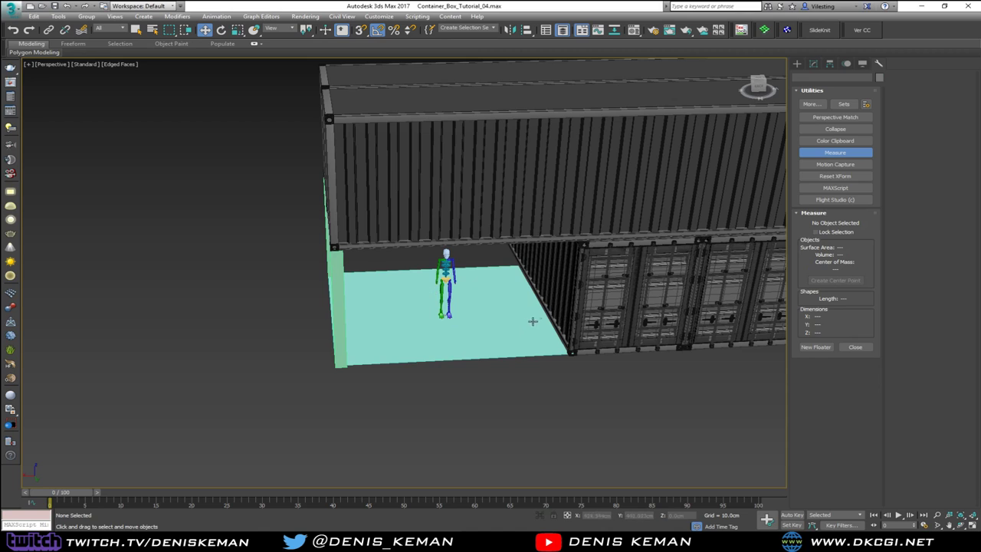
Clone the overhang's floor plane and place the copy against the closed end of the lower containers, aligned with their outer corner
middle_click_drag(604, 313, 630, 280, "alt")
left_click(648, 262)
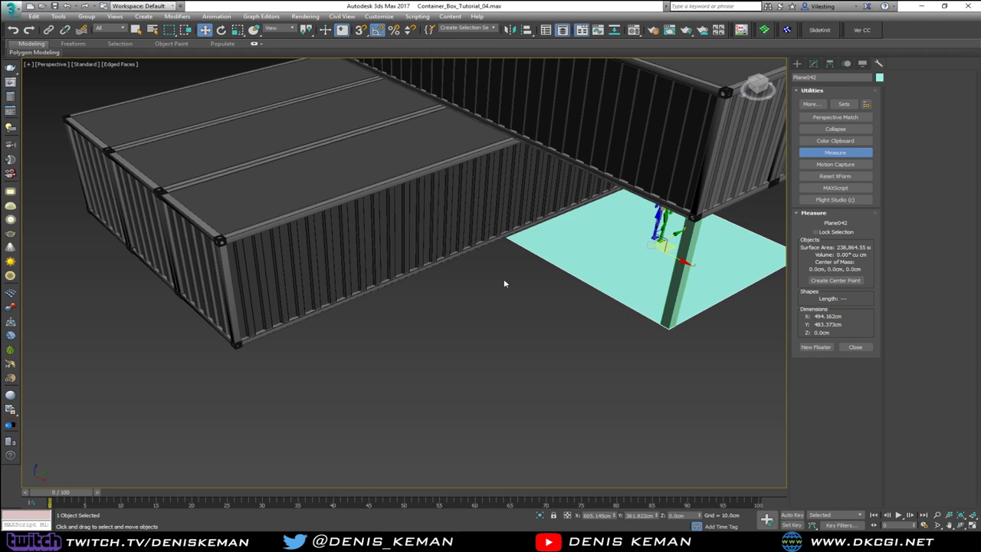
left_click(367, 328)
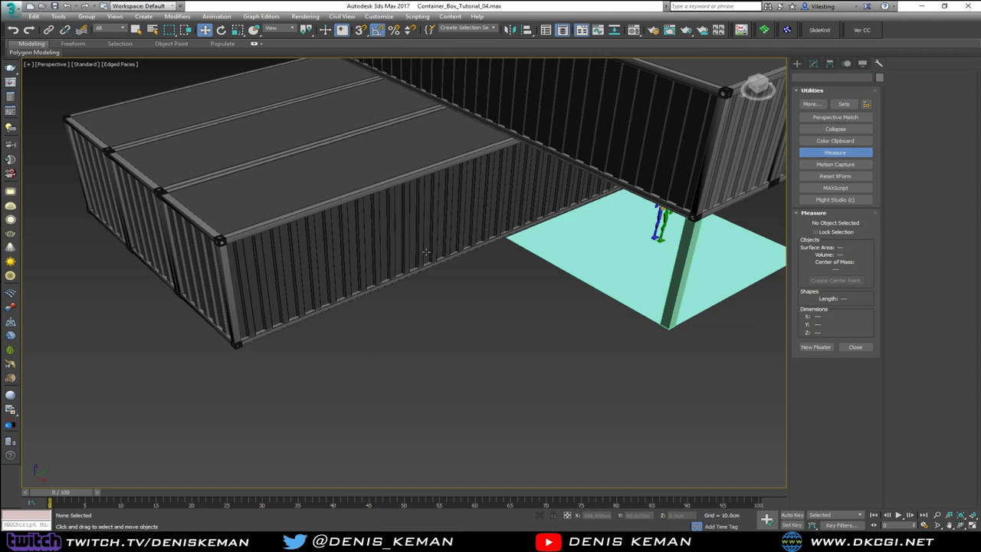
middle_click_drag(581, 209, 532, 162, "alt")
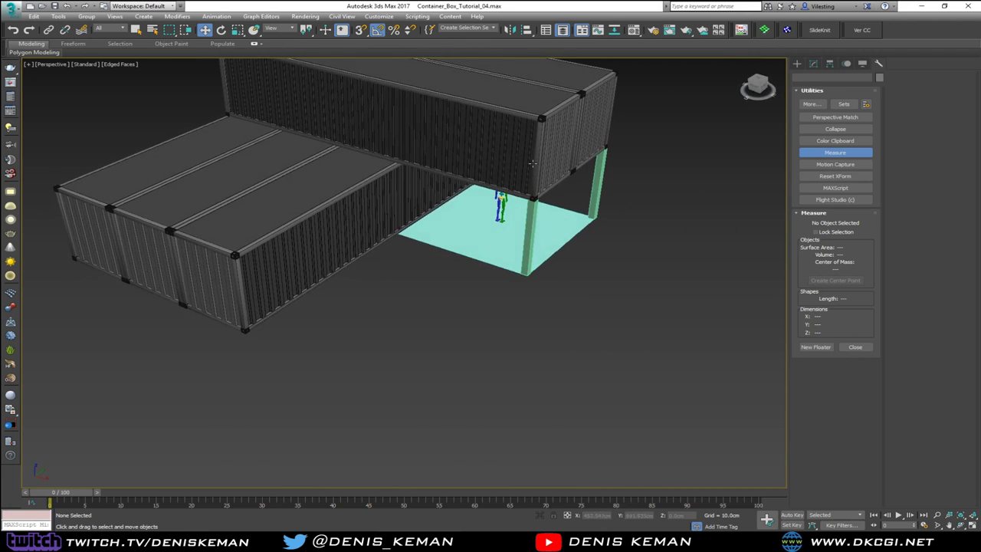
scroll(483, 218, "up", 2)
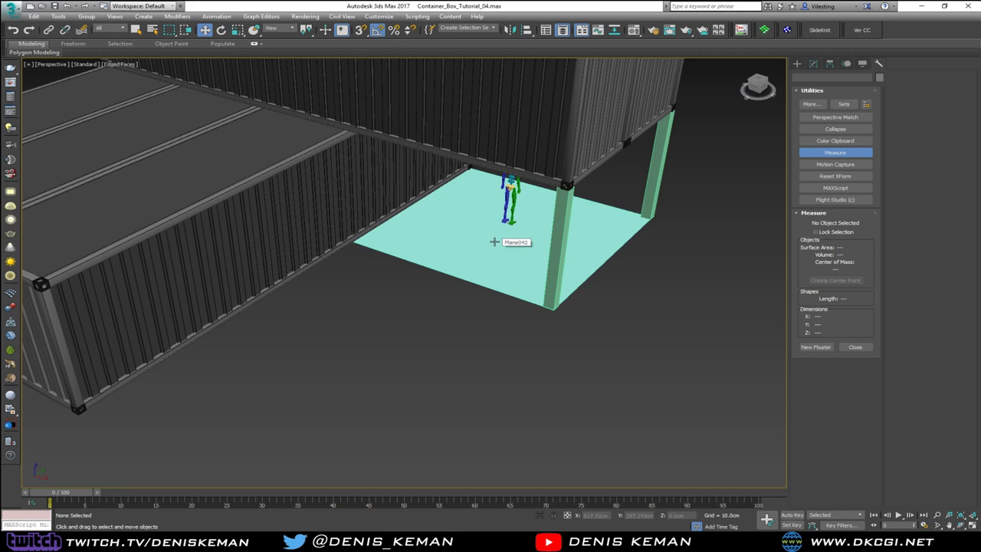
left_click(491, 246)
middle_click_drag(523, 223, 663, 219)
scroll(664, 219, "down", 3)
mouse_move(658, 214)
left_mouse_down("shift")
mouse_move(492, 285)
mouse_move(225, 291)
mouse_move(249, 305)
left_mouse_up("shift")
left_click(480, 311)
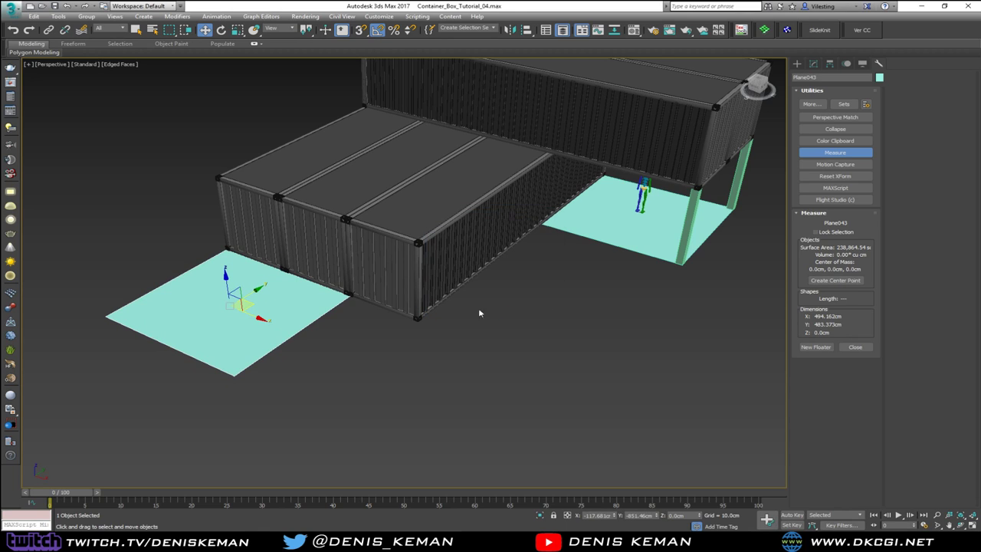
Add an Edit Poly modifier to the cloned plane and snap its two outer vertices along X to the lower containers' far corner
middle_click_drag(333, 330, 361, 331, "alt")
left_click(814, 63)
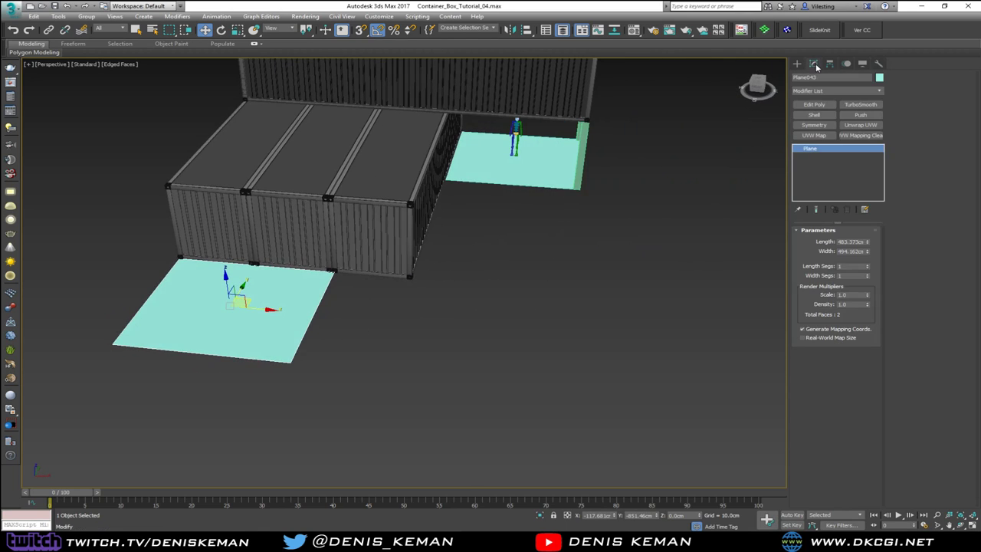
left_click(813, 104)
key("1")
left_click_drag(431, 411, 297, 268)
left_click_drag(343, 315, 416, 279)
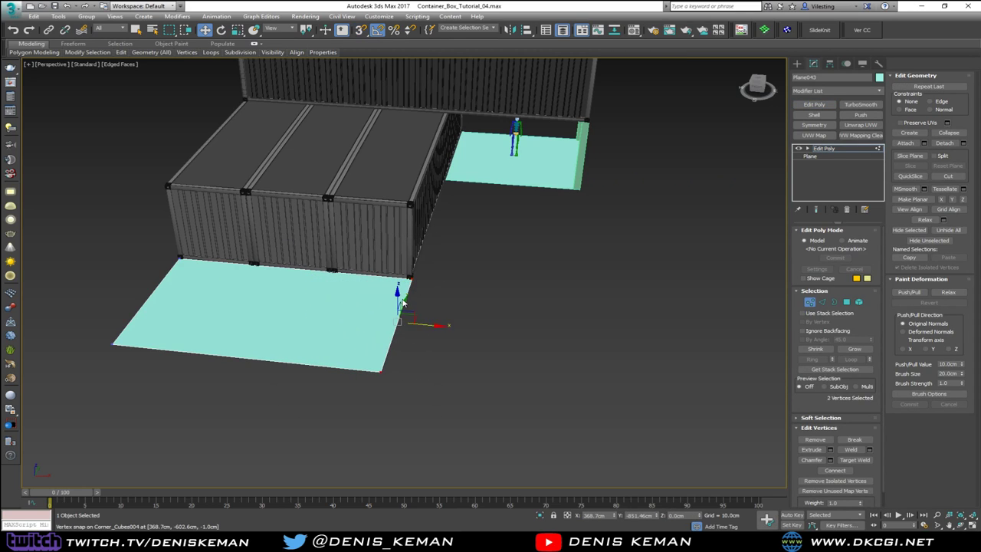
scroll(402, 304, "up", 2)
middle_click_drag(402, 304, 359, 302, "alt")
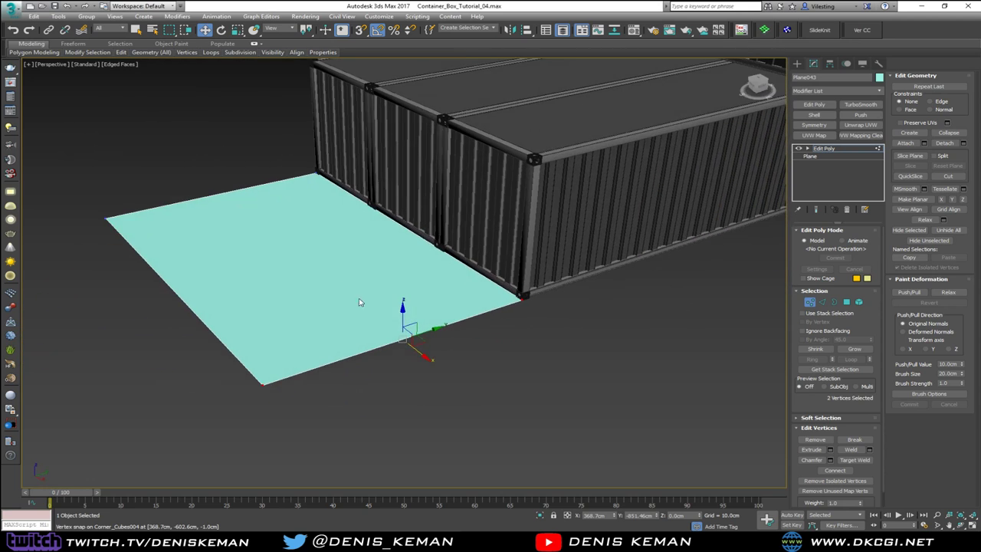
scroll(360, 301, "down", 4)
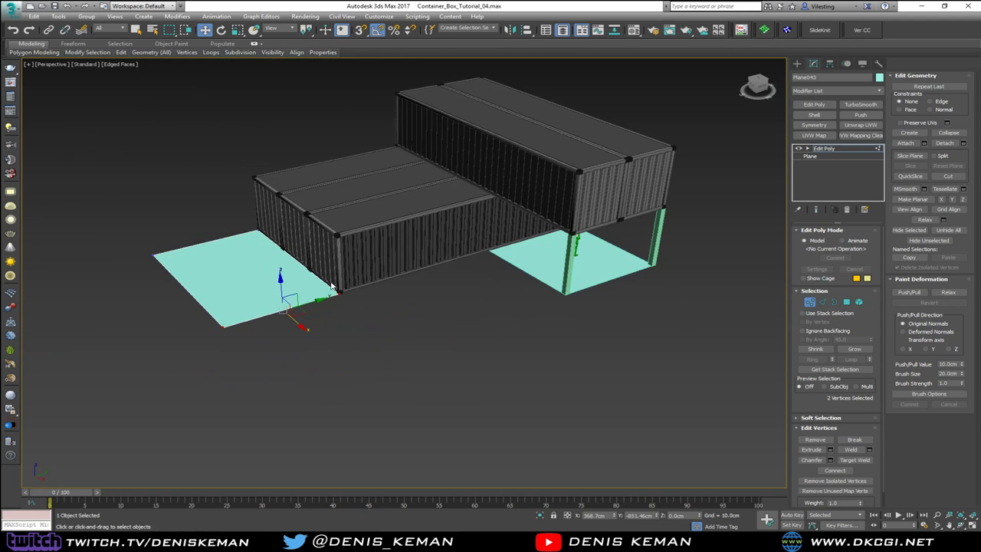
Rename the widened plane as Patio, then leave vertex editing and deselect it
left_click_drag(845, 77, 801, 77)
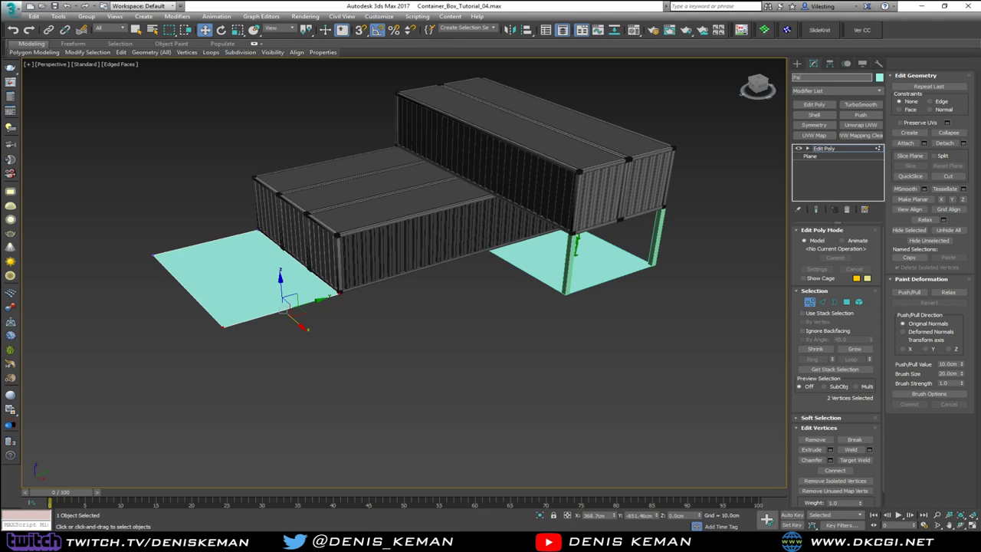
key("Return")
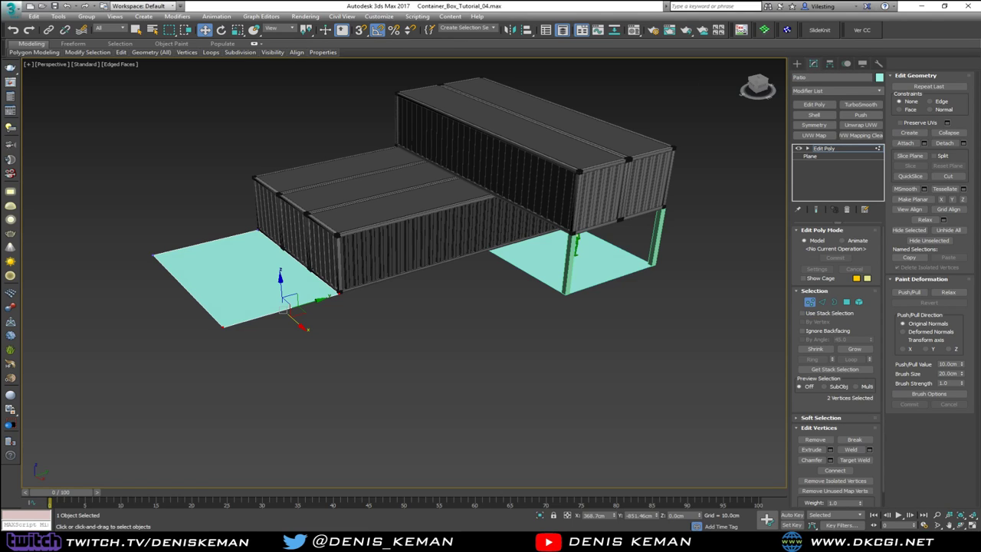
left_click(483, 310)
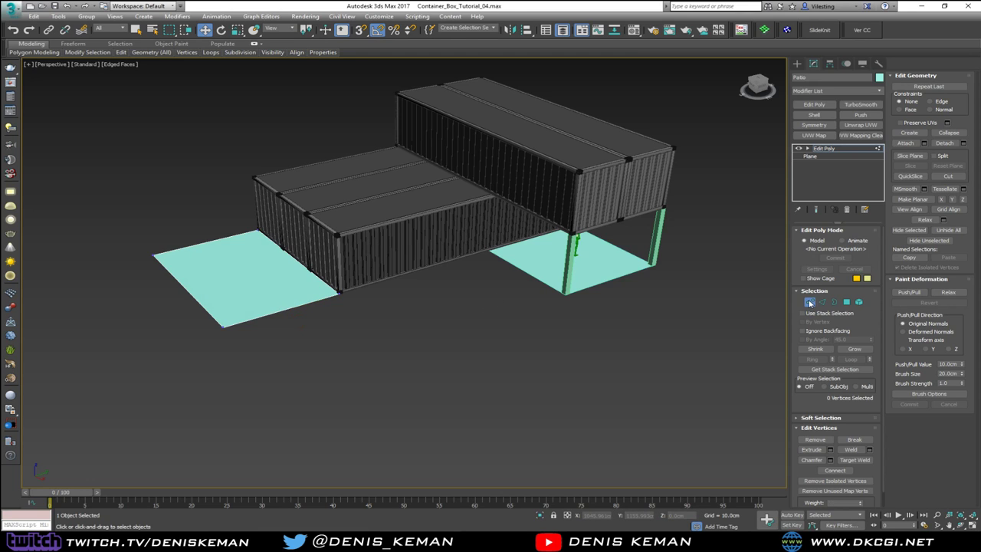
left_click(810, 303)
left_click(546, 317)
Examine the lower containers' exposed roofs and the overall arrangement with both ground areas from several angles
scroll(426, 219, "up", 5)
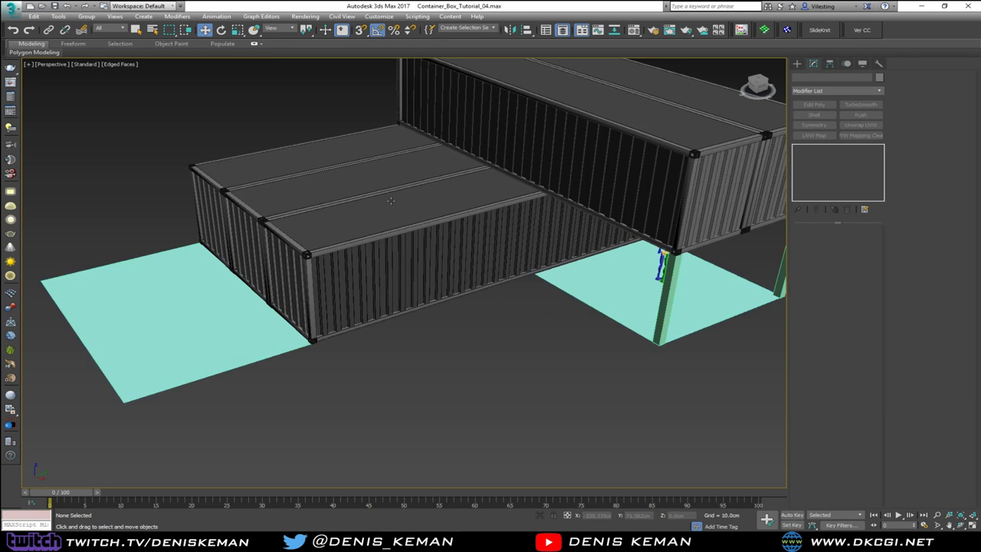
left_click(402, 193)
middle_click_drag(412, 260, 456, 248, "alt")
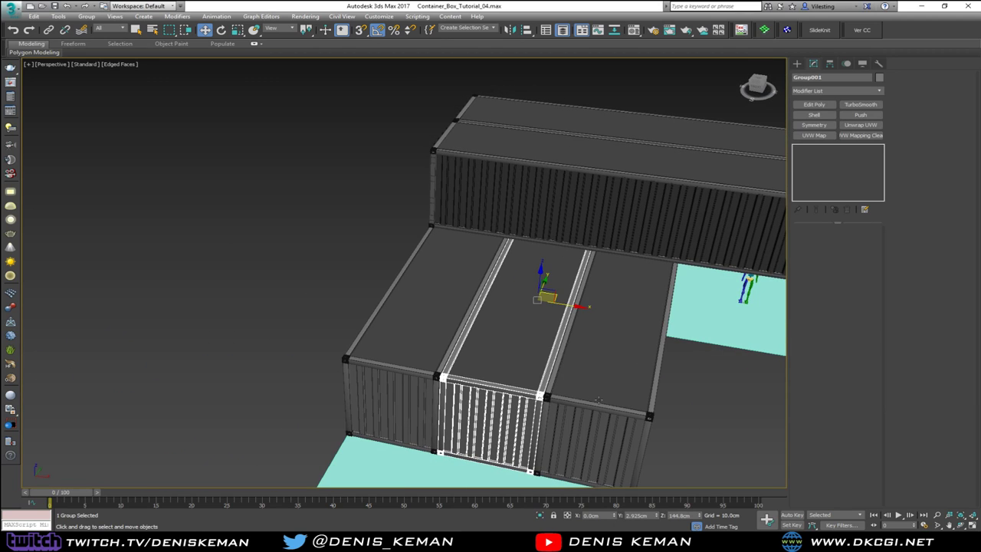
left_click(702, 415)
middle_click_drag(697, 410, 488, 366, "alt")
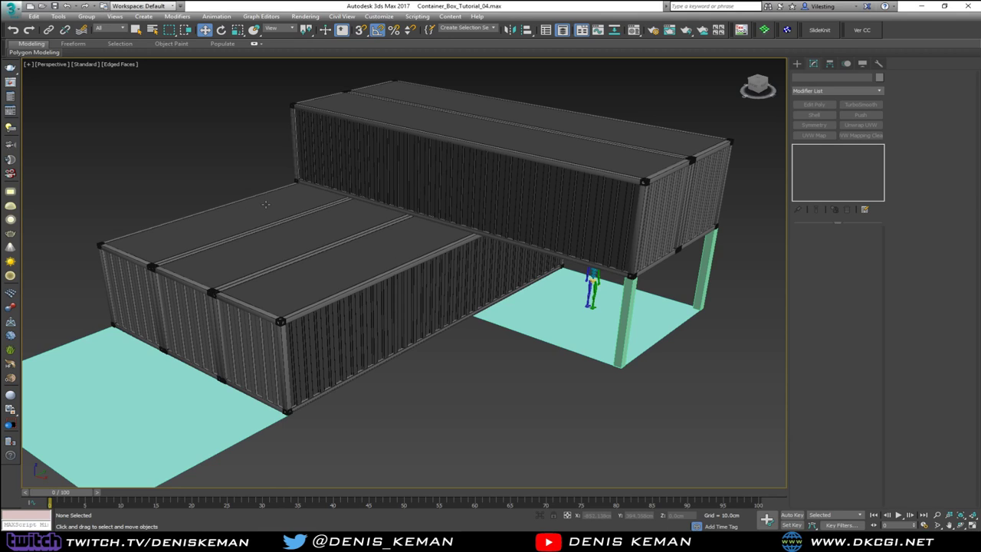
scroll(262, 251, "up", 5)
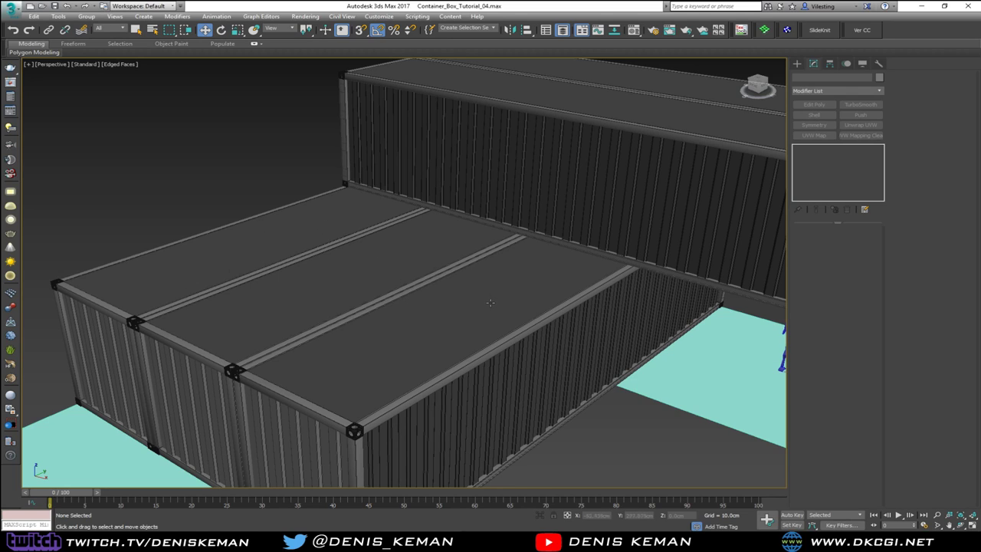
middle_click_drag(440, 332, 412, 223)
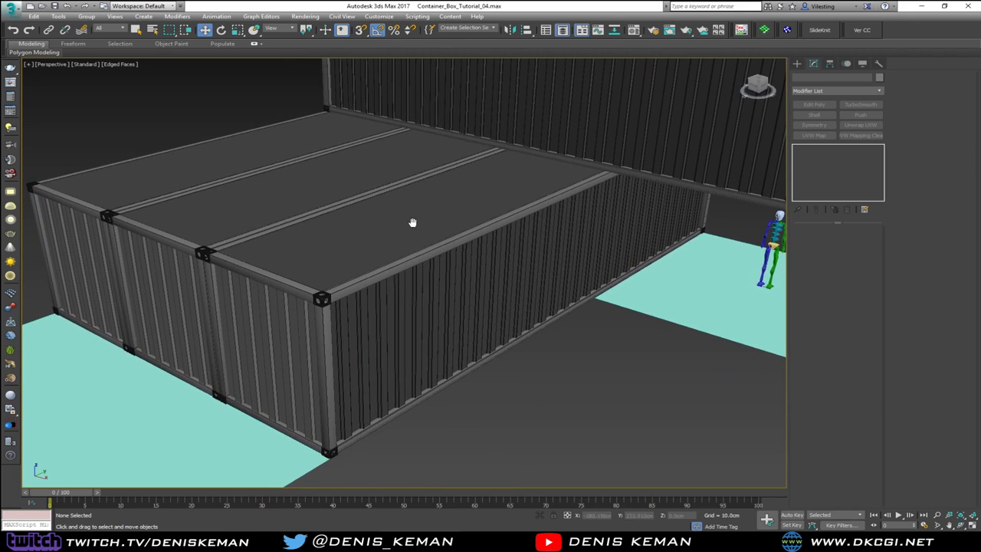
scroll(241, 192, "down", 3)
middle_click_drag(241, 192, 276, 274)
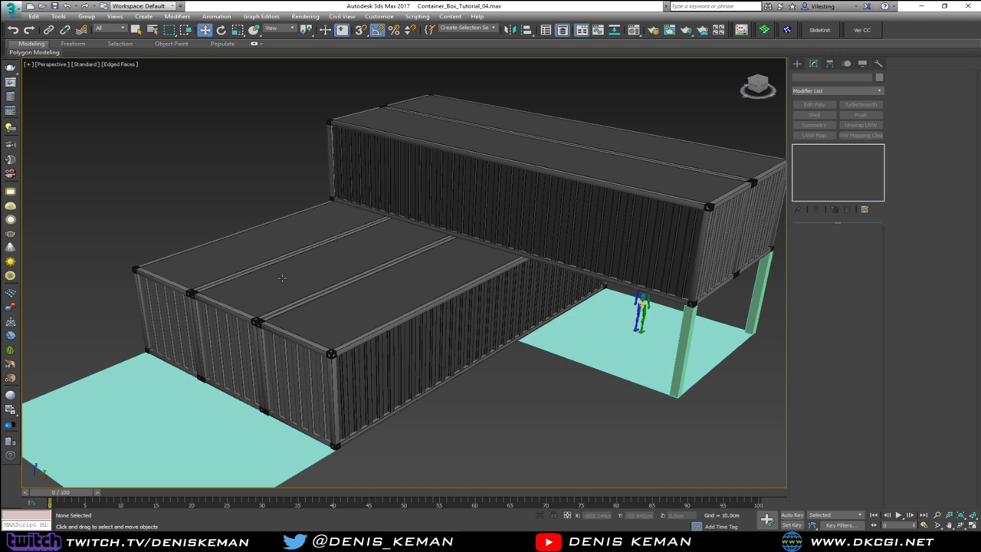
scroll(320, 259, "down", 5)
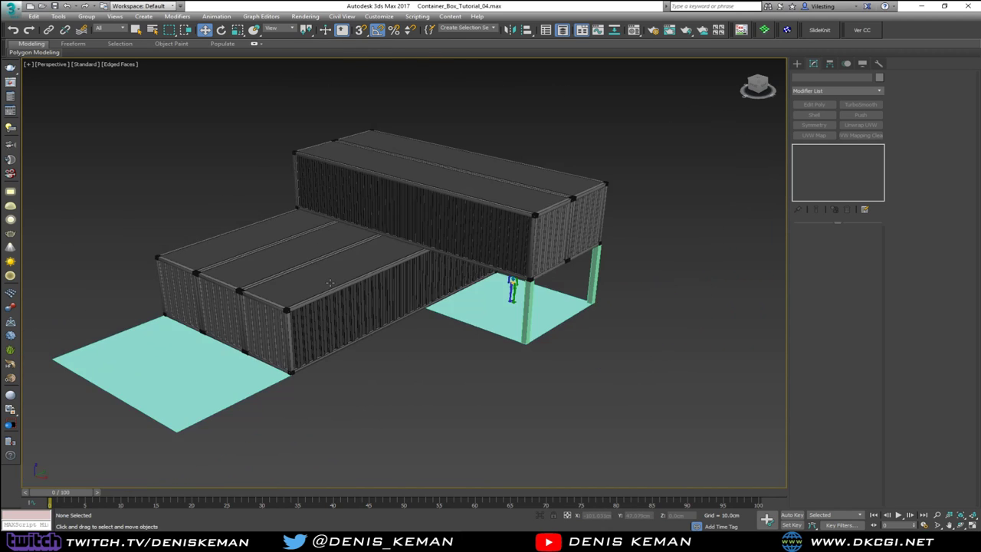
mouse_move(339, 288)
middle_mouse_down("alt")
mouse_move(398, 291)
mouse_move(314, 278)
mouse_move(289, 214)
mouse_move(343, 289)
middle_mouse_up("alt")
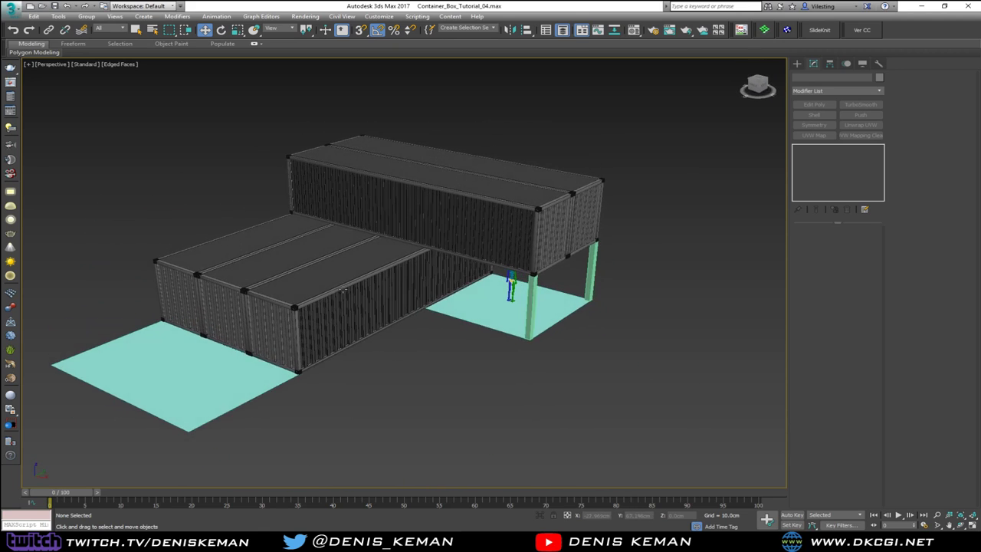
middle_click_drag(270, 269, 297, 284, "alt")
middle_click_drag(333, 411, 283, 284, "alt")
In the Top view, draw a right-angled line running alongside the containers' door side to the overhang floor's outer edge, and select its corner vertex
left_click(797, 64)
key("alt+w")
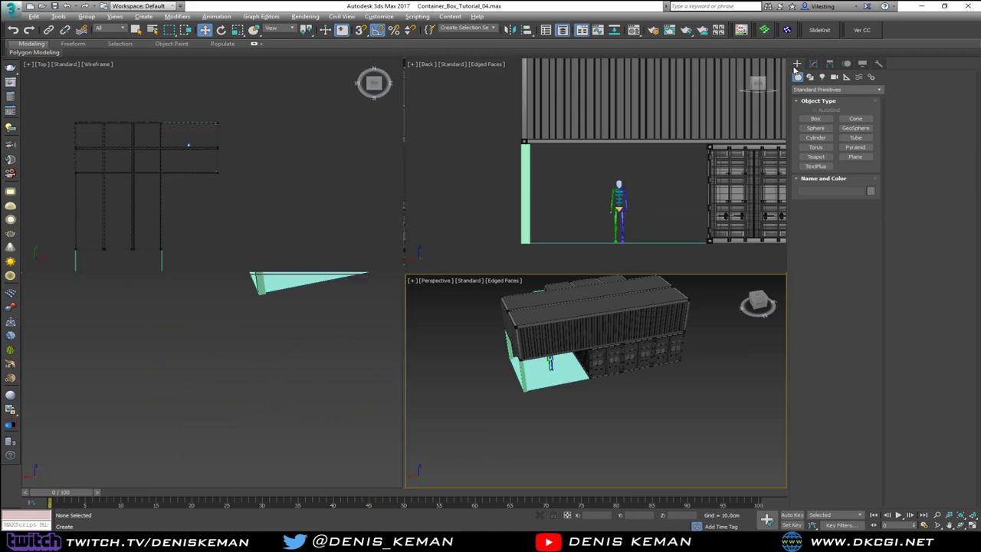
left_click(248, 151)
key("alt+w")
right_click(237, 123, "ctrl")
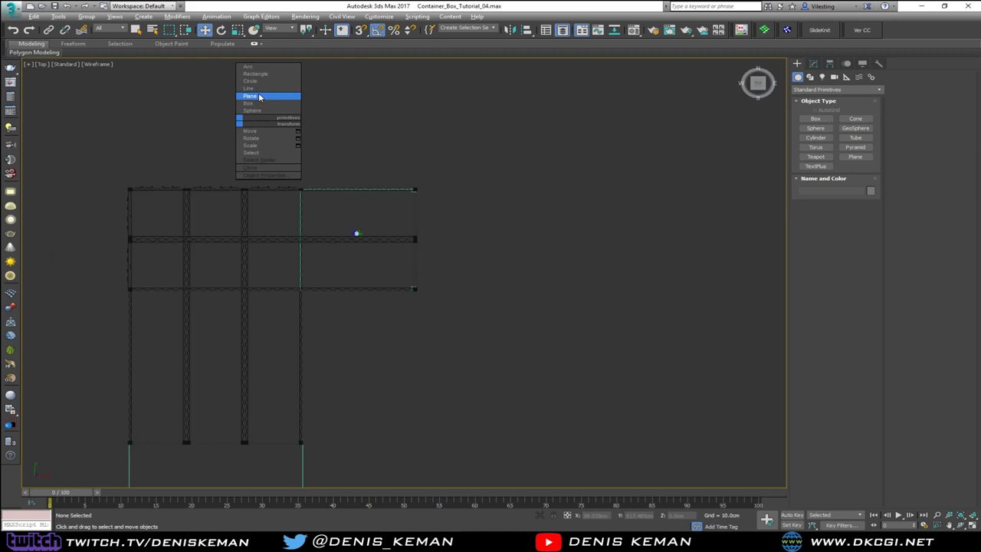
left_click(259, 96)
middle_click_drag(235, 94, 238, 162)
left_click(72, 180)
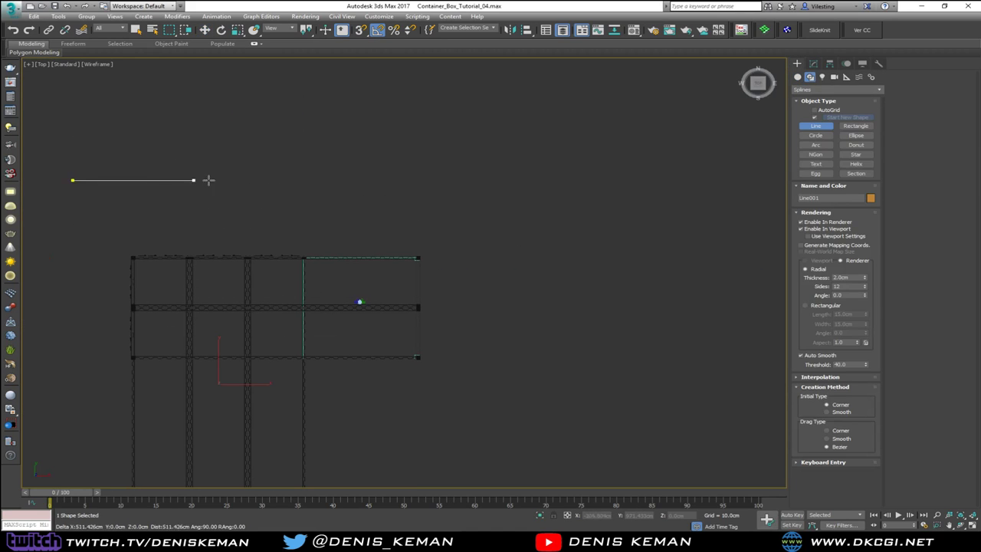
left_click(359, 180)
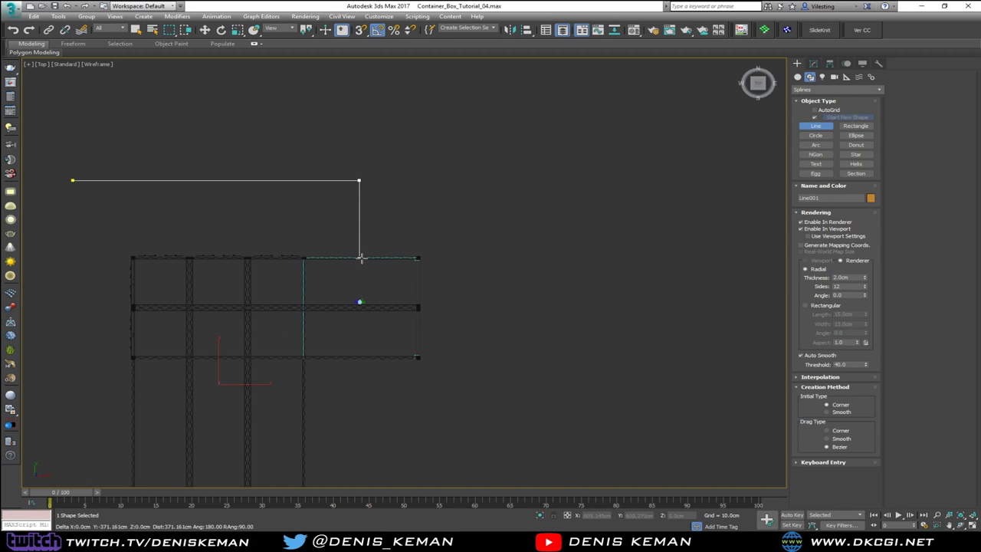
left_click(361, 258)
right_click(360, 257)
right_click(385, 240)
key("1")
left_click_drag(372, 175, 328, 206)
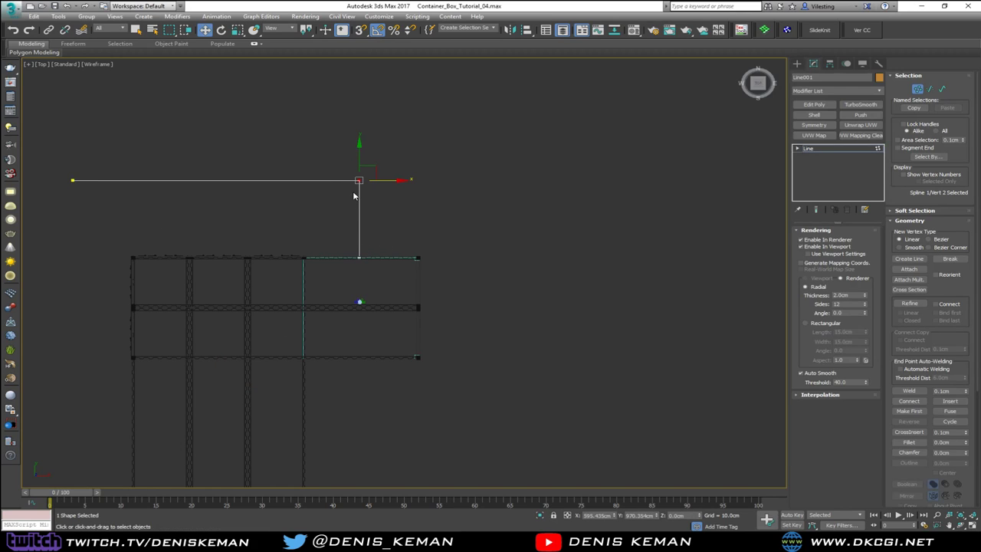
Try to round the line's corner by converting the vertex to Smooth and moving it along X
right_click(351, 187)
left_click(343, 143)
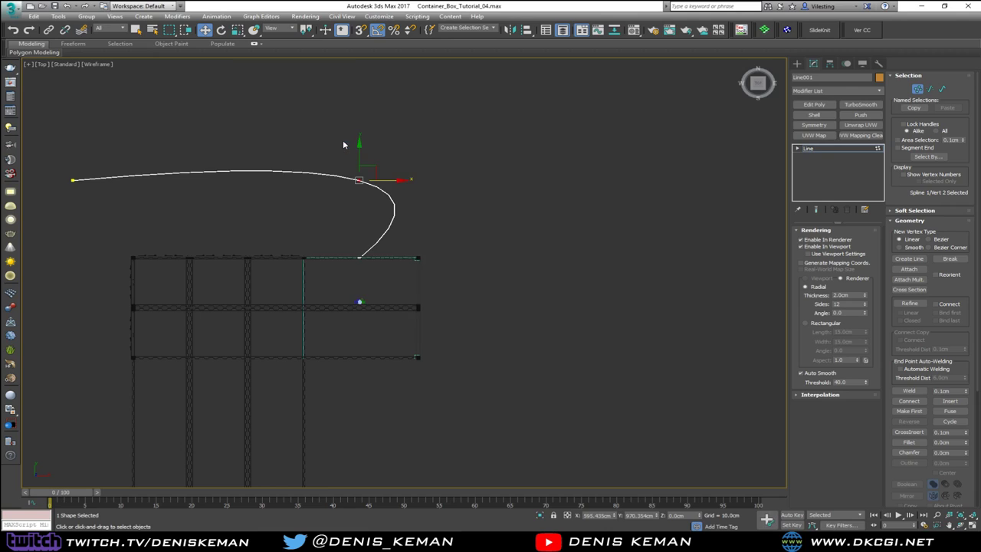
left_click_drag(400, 181, 333, 181)
key("ctrl+z")
key("ctrl+z")
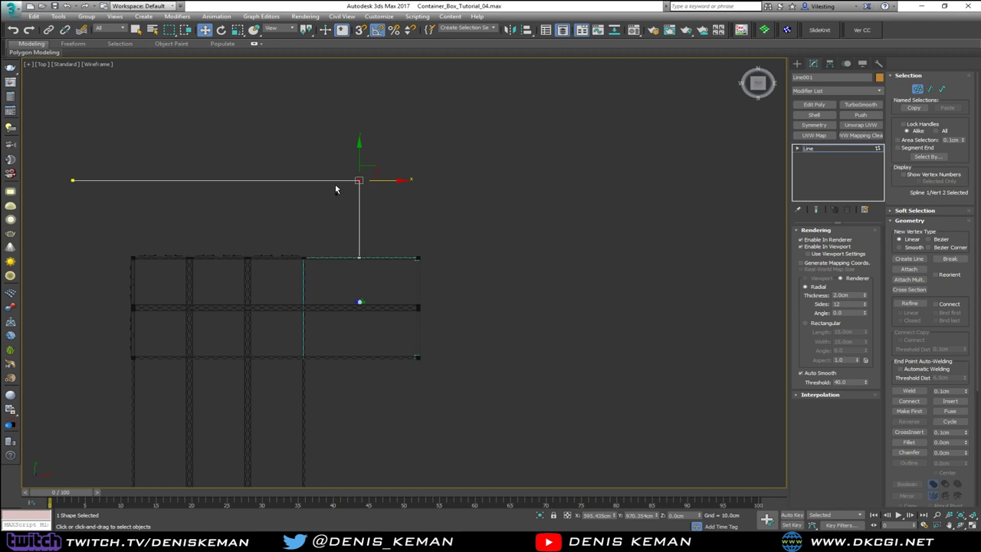
Fillet the line's corner by about 257 cm, then leave vertex editing in the Perspective view
left_click(909, 442)
left_click_drag(360, 179, 346, 125)
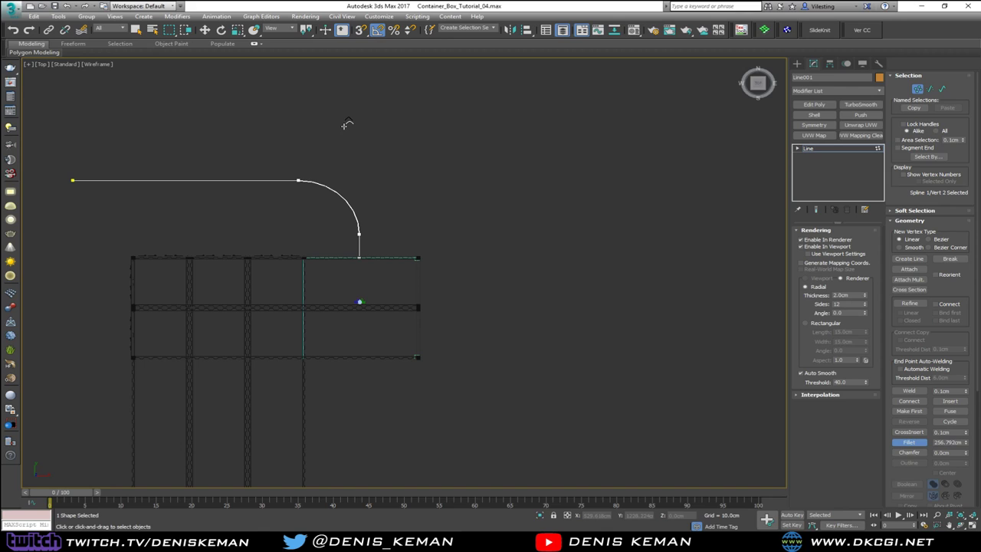
key("w")
key("alt+w")
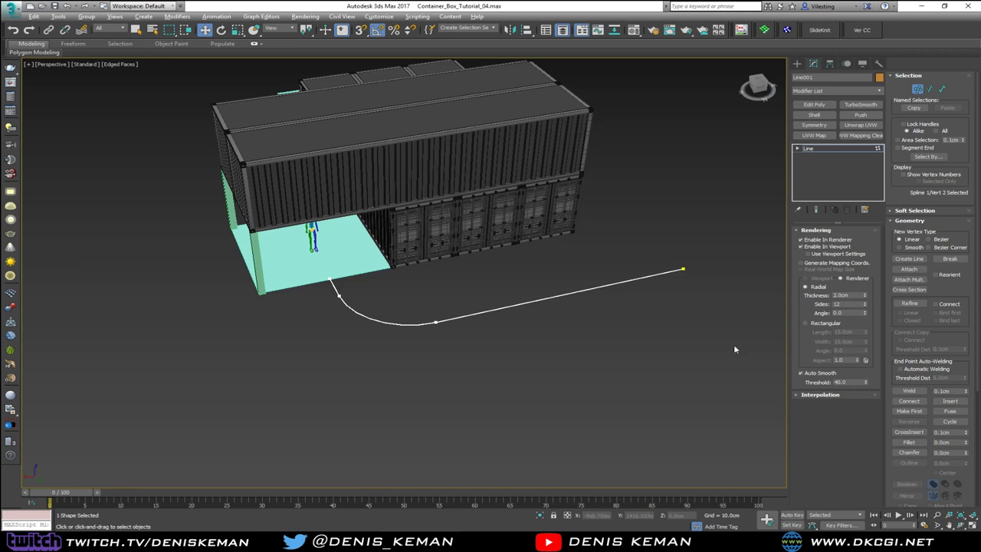
key("1")
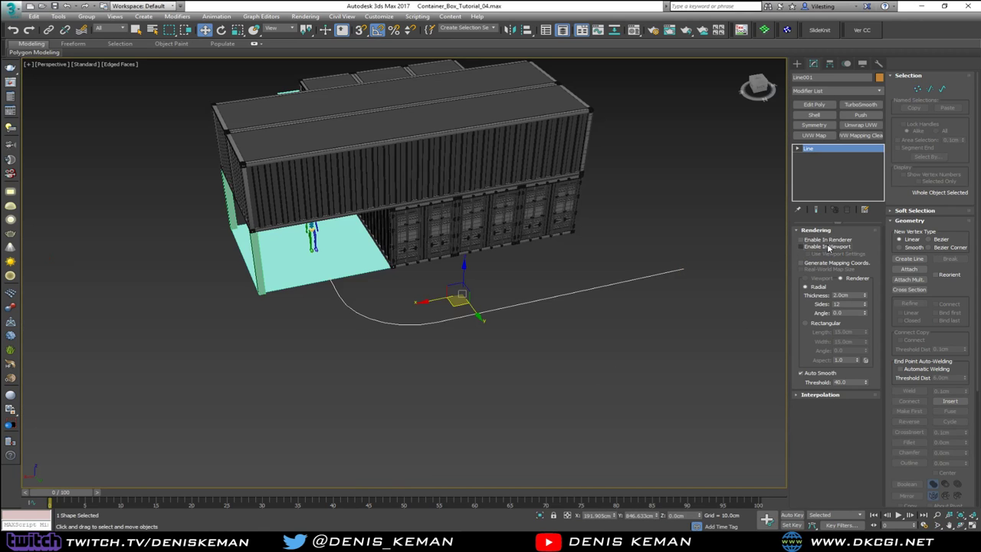
Deselect the path line and examine the container arrangement, overhang and ground areas from several angles
left_click(696, 242)
middle_click_drag(696, 242, 490, 289, "alt")
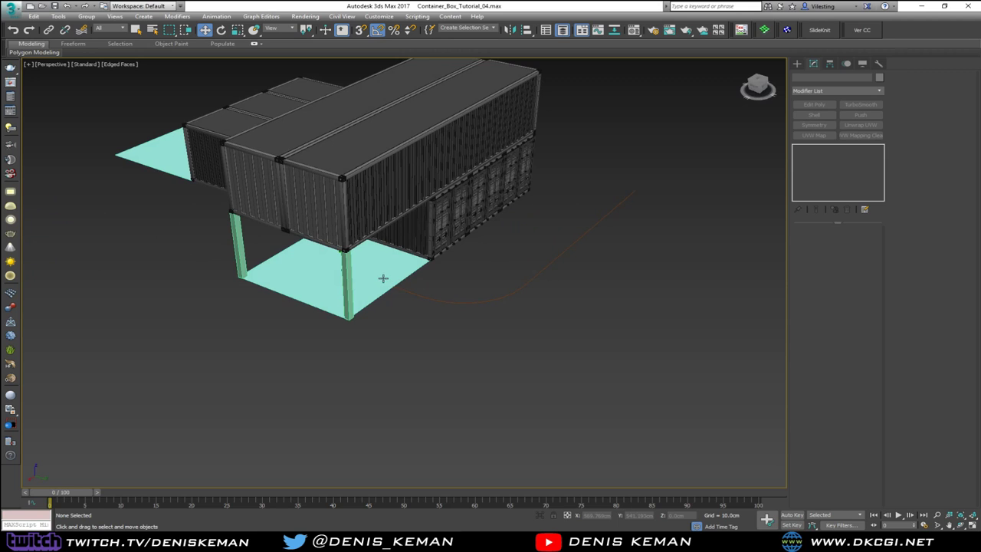
middle_click_drag(383, 278, 445, 266, "alt")
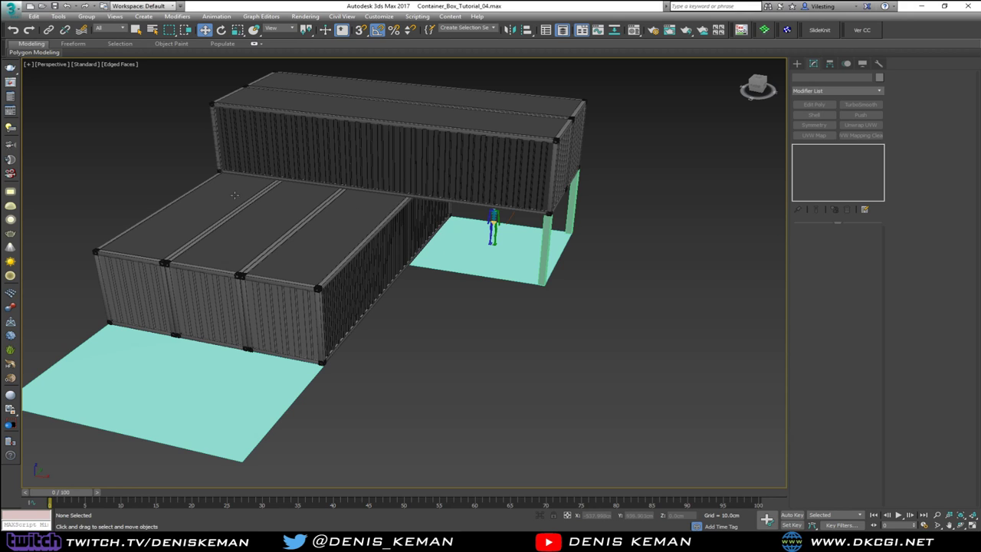
middle_click_drag(288, 229, 378, 228, "alt")
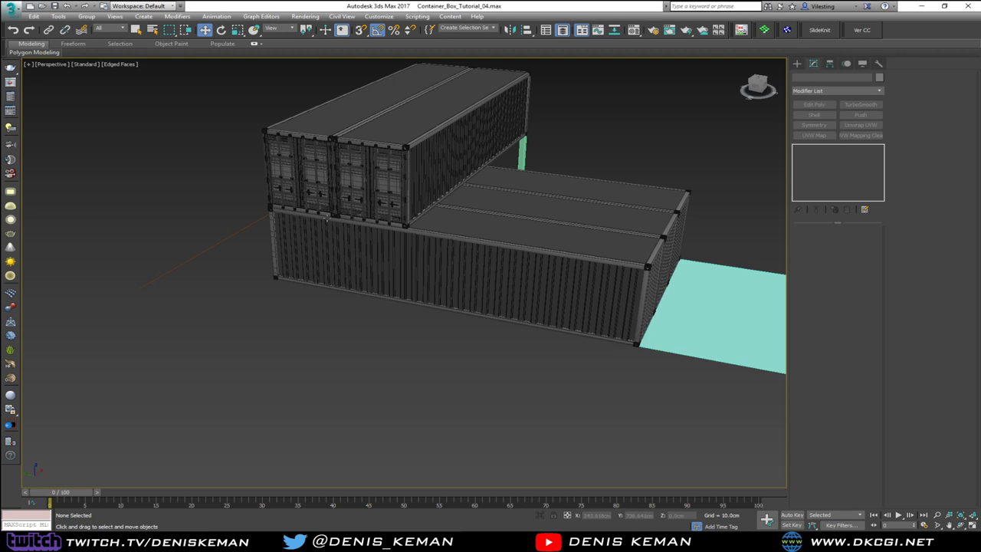
middle_click_drag(375, 245, 299, 228, "alt")
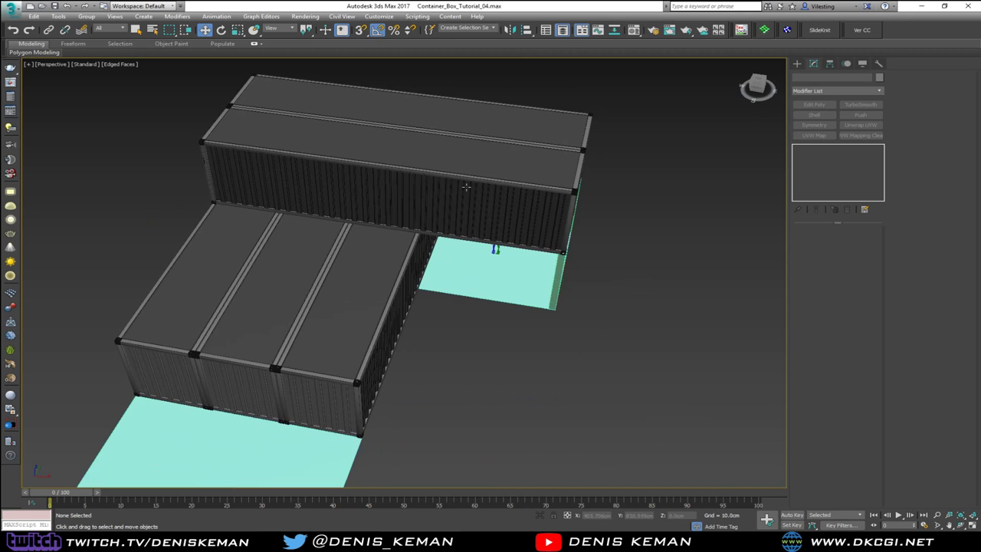
middle_click_drag(457, 248, 315, 274)
scroll(429, 227, "up", 3)
scroll(316, 273, "down", 3)
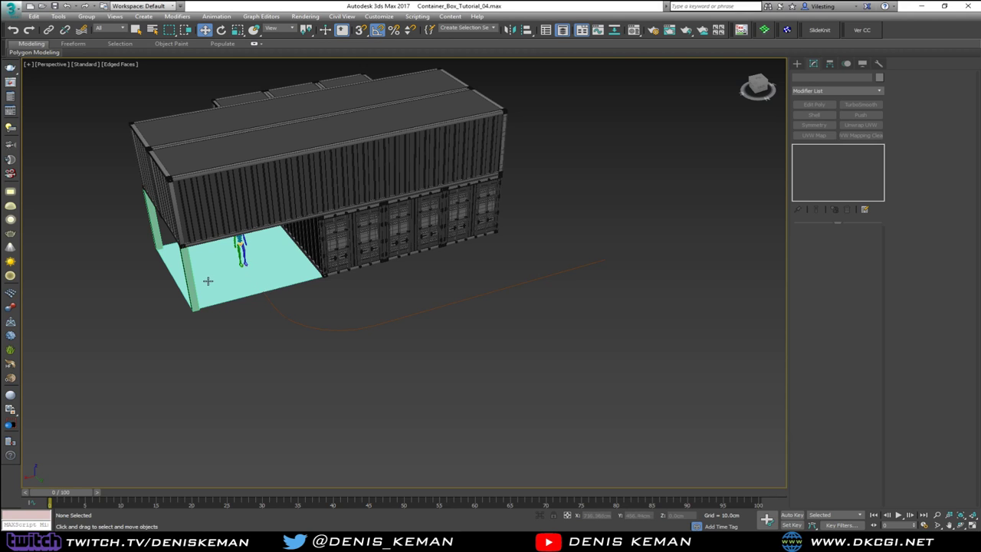
middle_click_drag(208, 281, 339, 294, "alt")
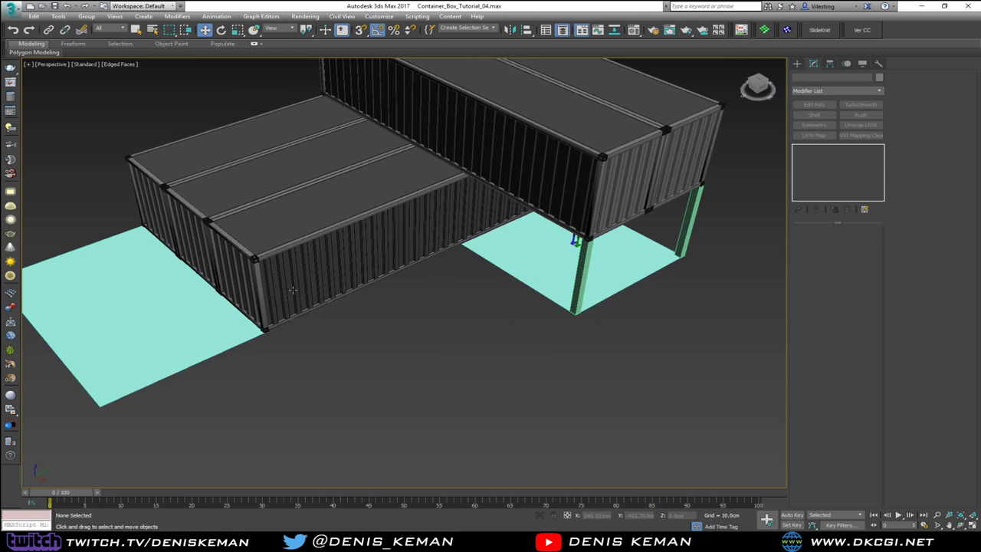
Try the patio alongside the lower containers' long wall beside the overhang area, then undo the move and deselect it
left_click(163, 298)
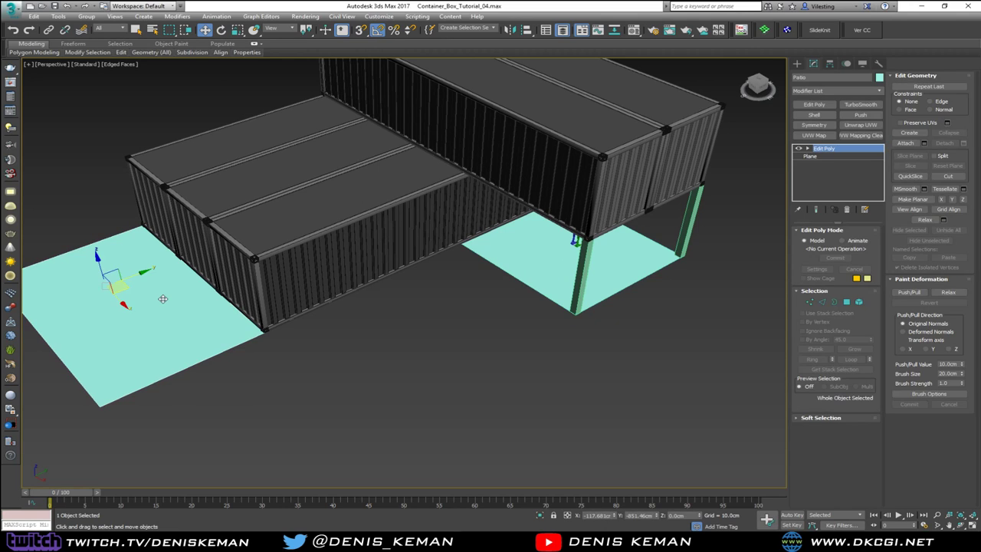
left_click_drag(123, 288, 417, 336)
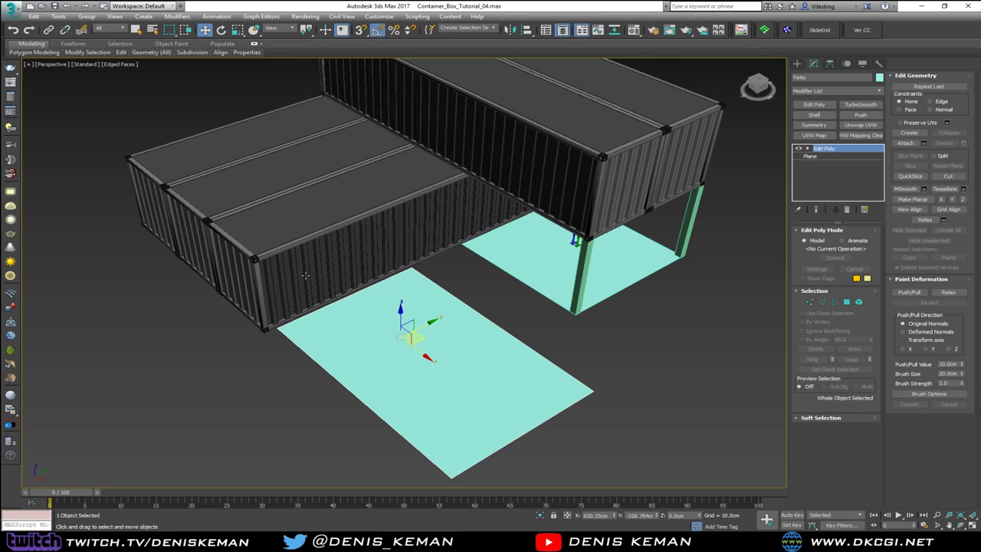
scroll(399, 287, "up", 4)
scroll(339, 267, "down", 4)
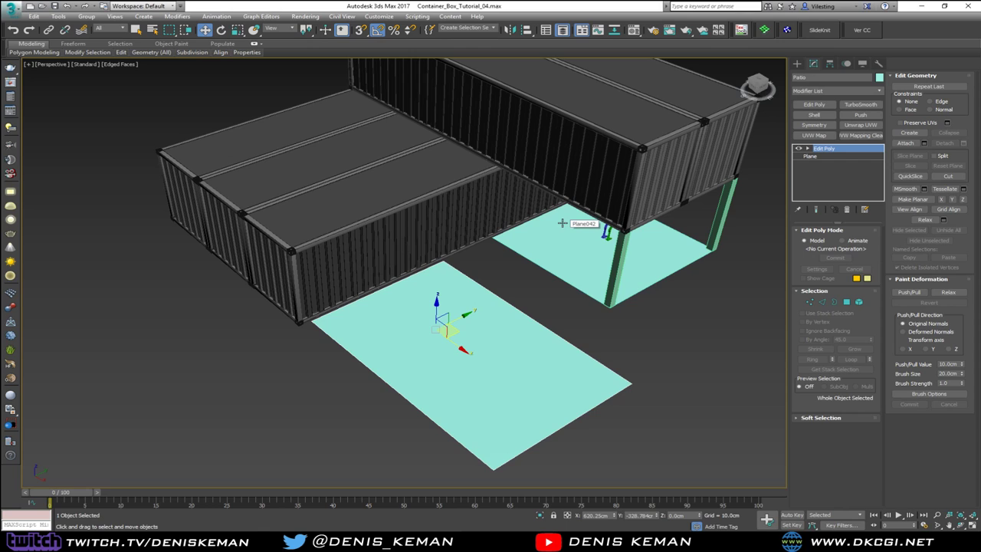
key("ctrl+z")
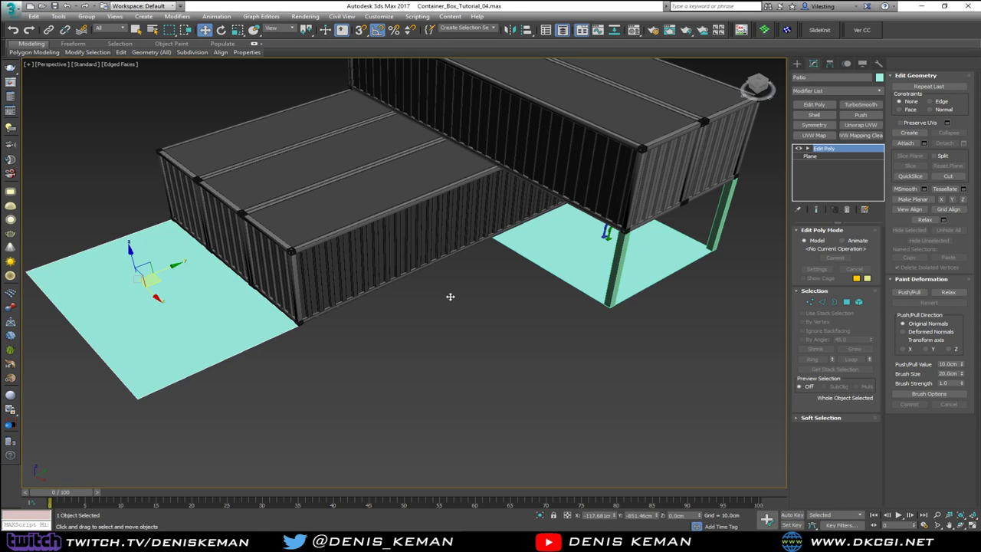
left_click(372, 370)
middle_click_drag(248, 339, 287, 333, "alt")
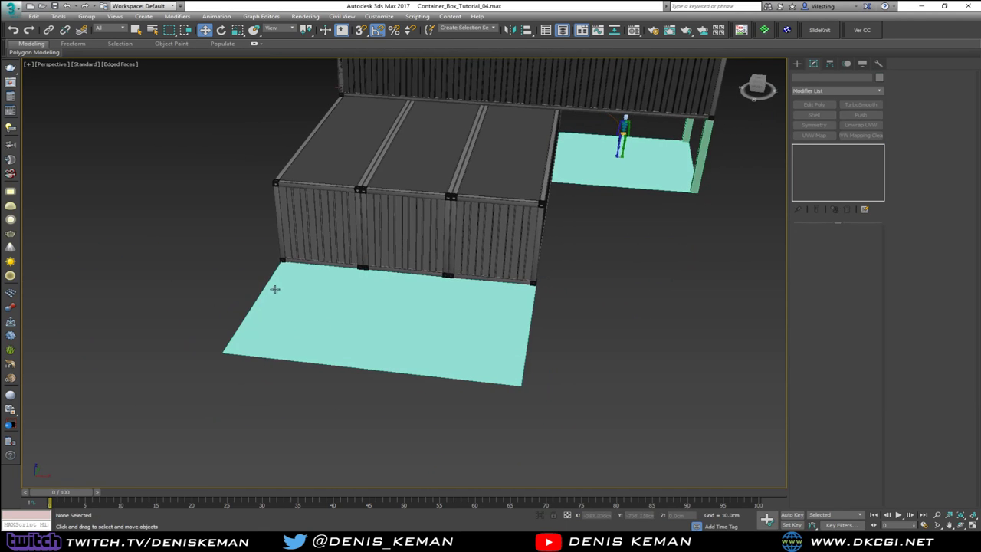
middle_click_drag(413, 304, 359, 314, "alt")
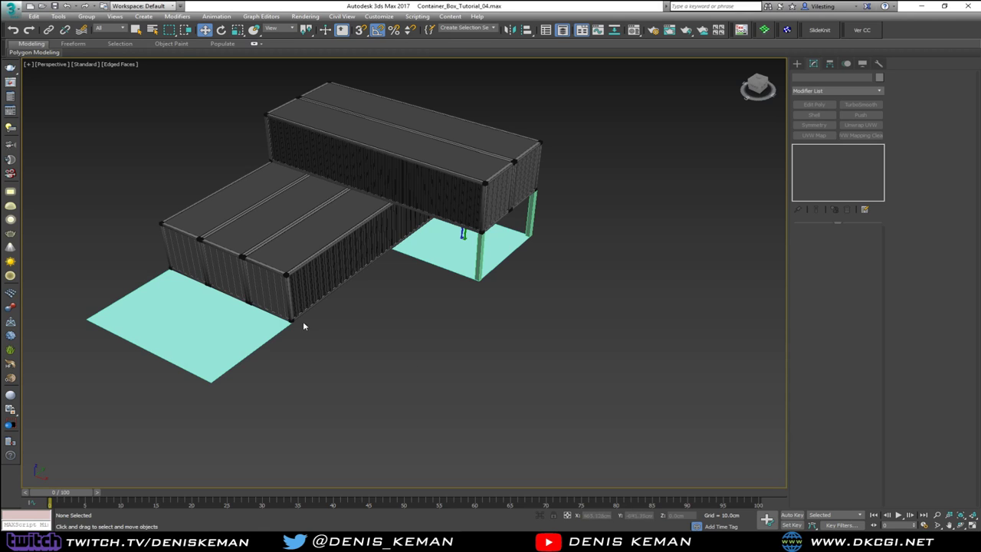
middle_click_drag(330, 301, 299, 287, "alt")
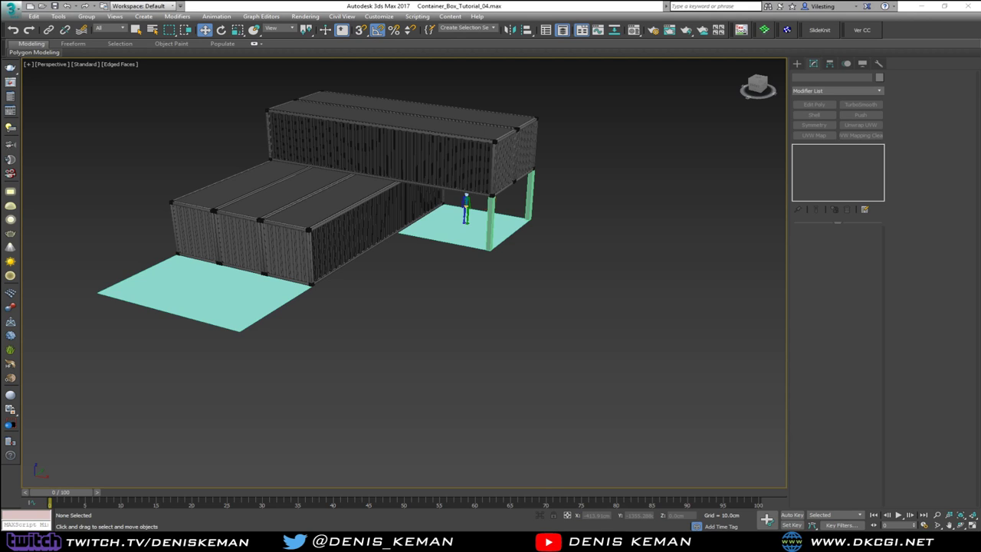
Switch to Windows Photo Viewer and browse the container house reference photos from T_12 through T_23
left_click_drag(302, 72, 586, 90)
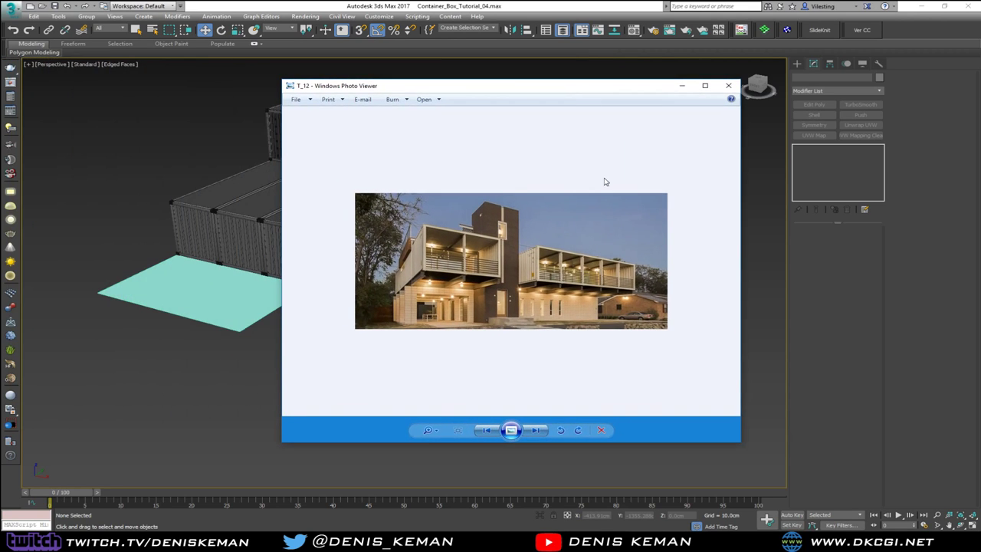
key("Right")
double_click(570, 91)
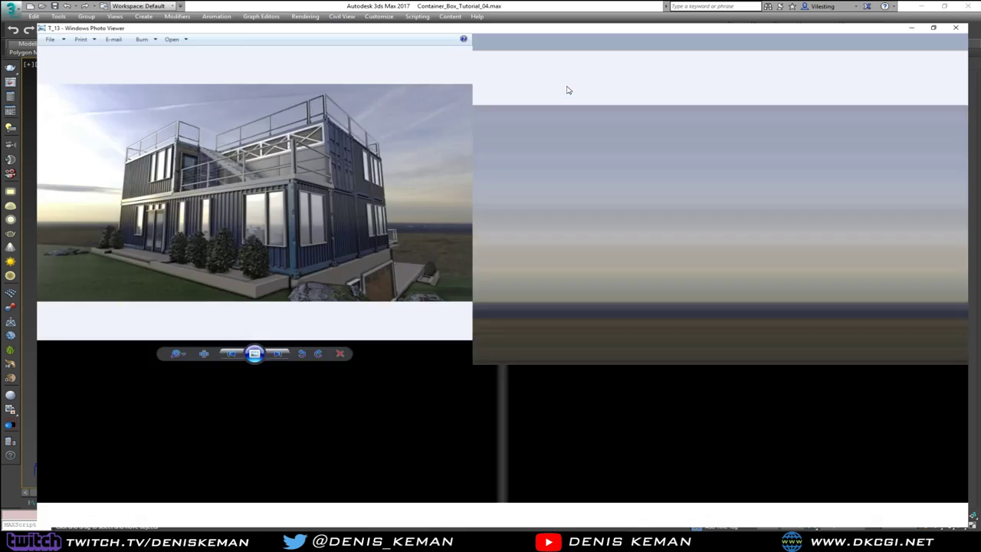
key("Right")
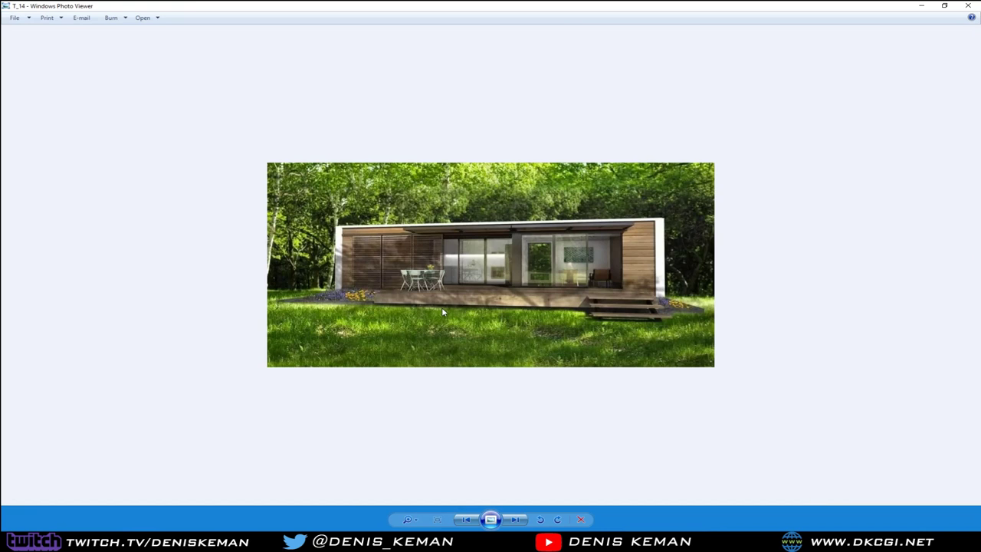
scroll(670, 272, "up", 2)
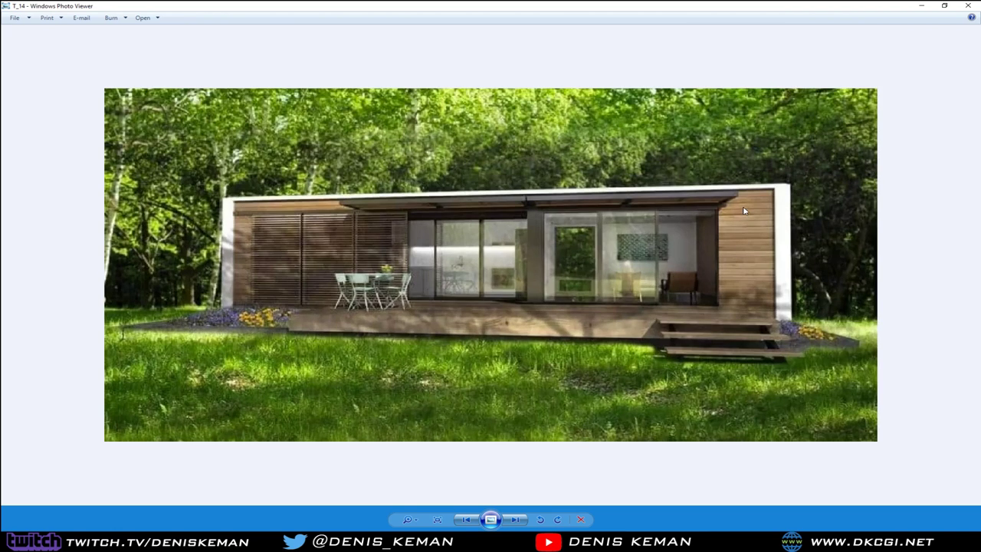
key("Right")
key("Right")
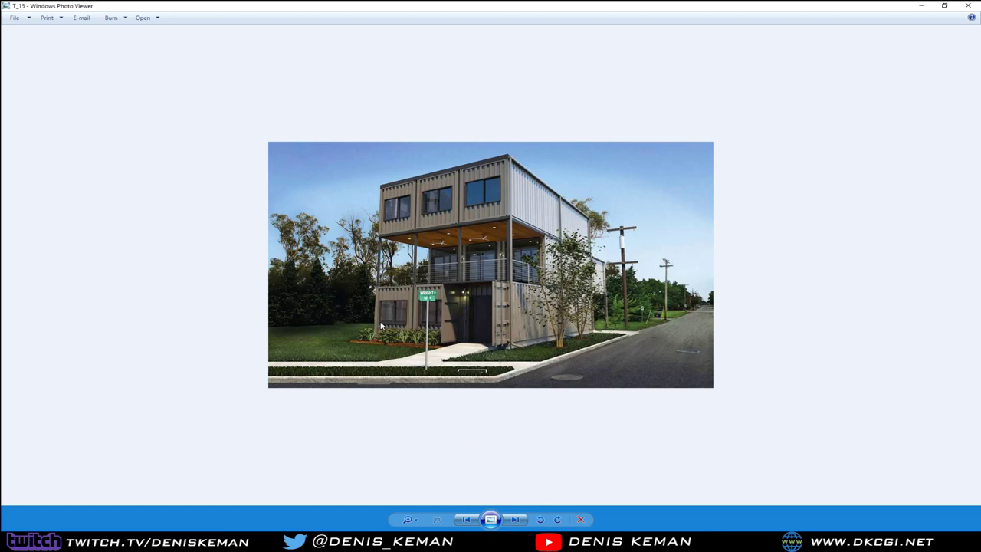
key("Right")
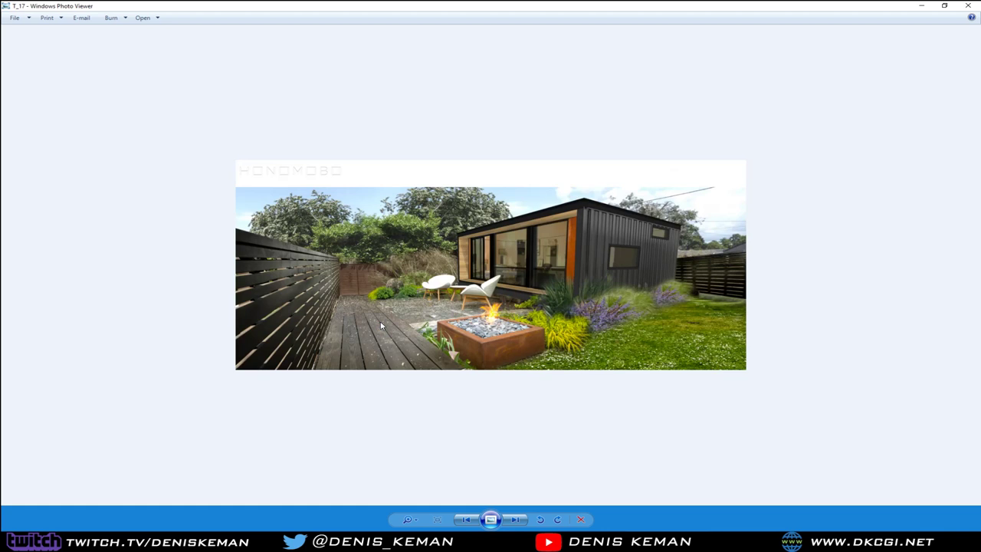
key("Right")
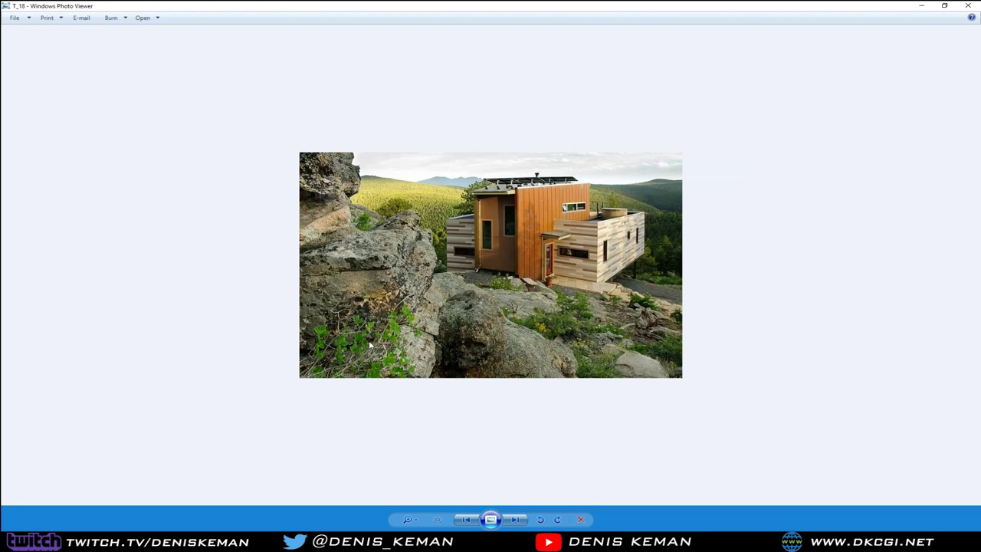
key("Right")
key("Right")
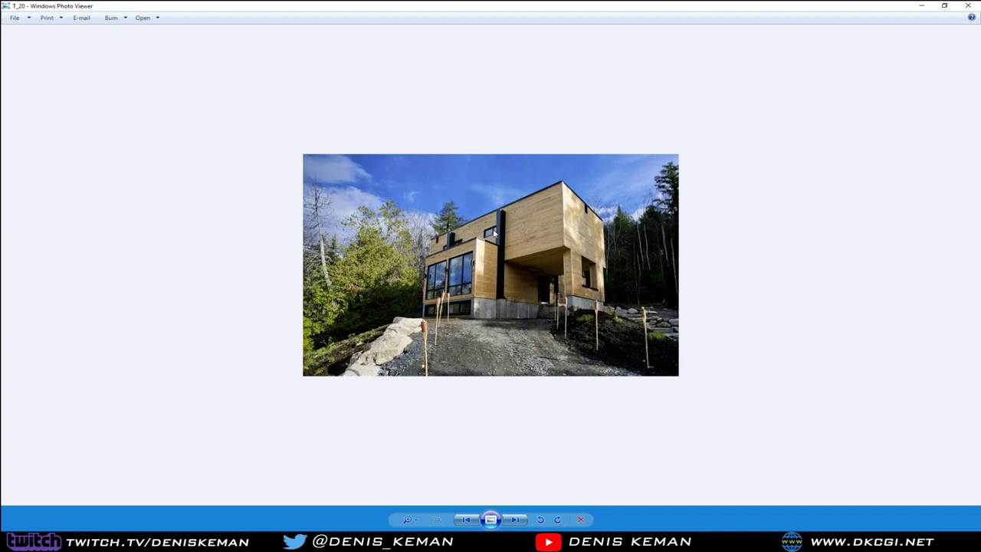
key("Right")
key("Right")
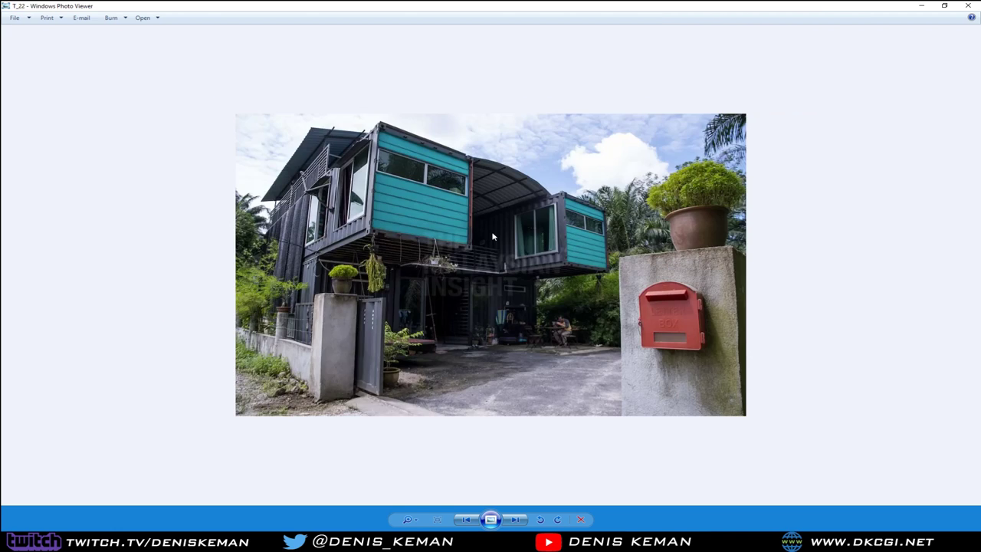
key("Right")
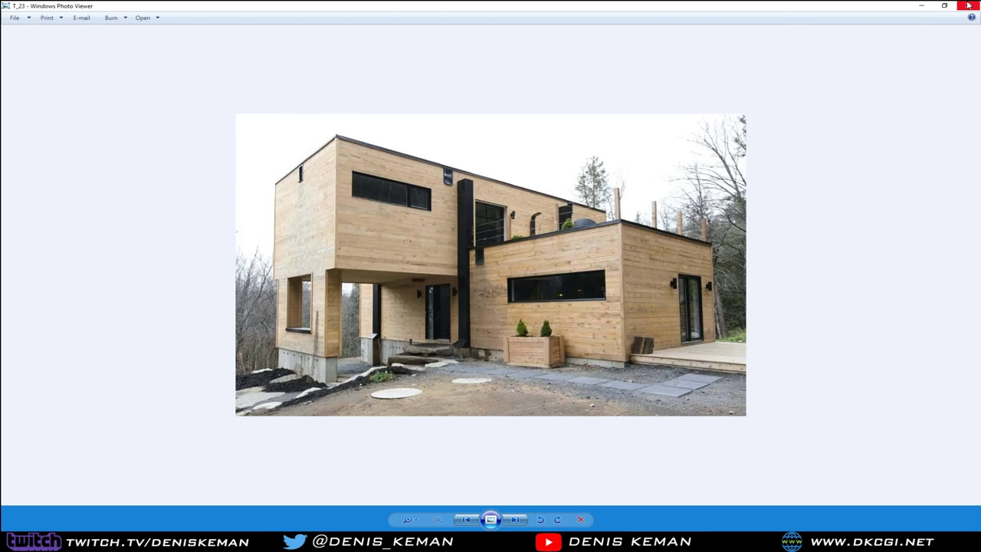
Examine the overhang, roof terrace and patio in reference photo T_23 up close, then close the photo viewer
scroll(591, 321, "up", 4)
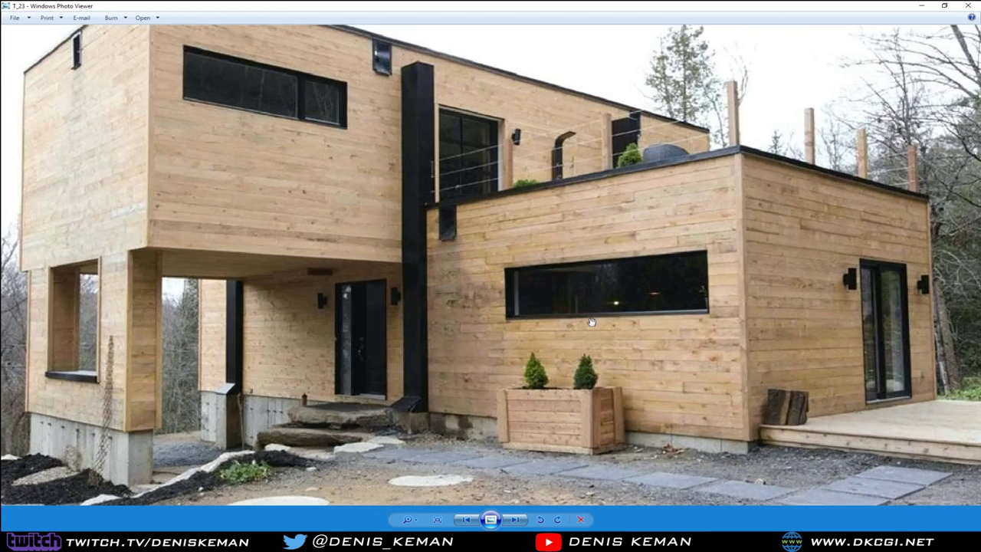
left_click_drag(661, 305, 642, 350)
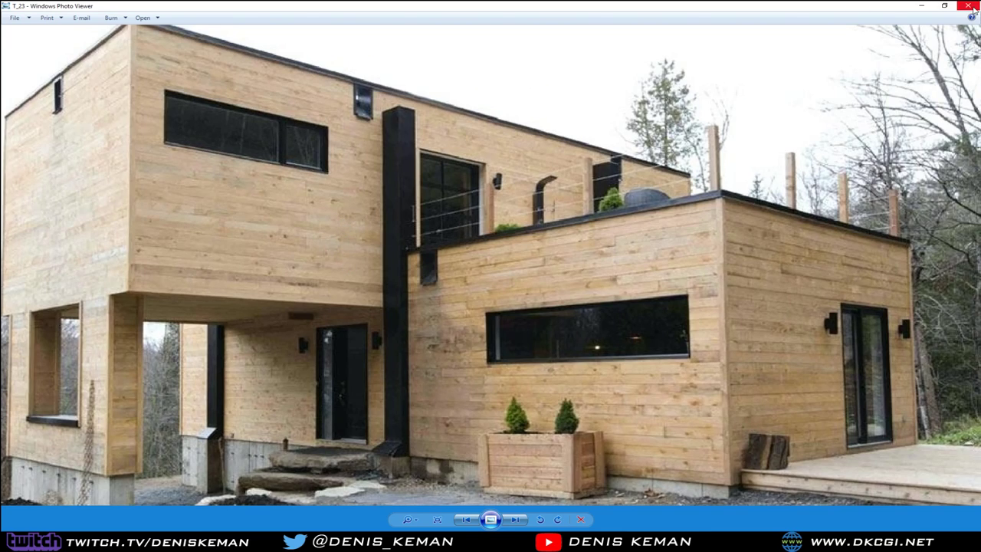
left_click_drag(580, 326, 564, 305)
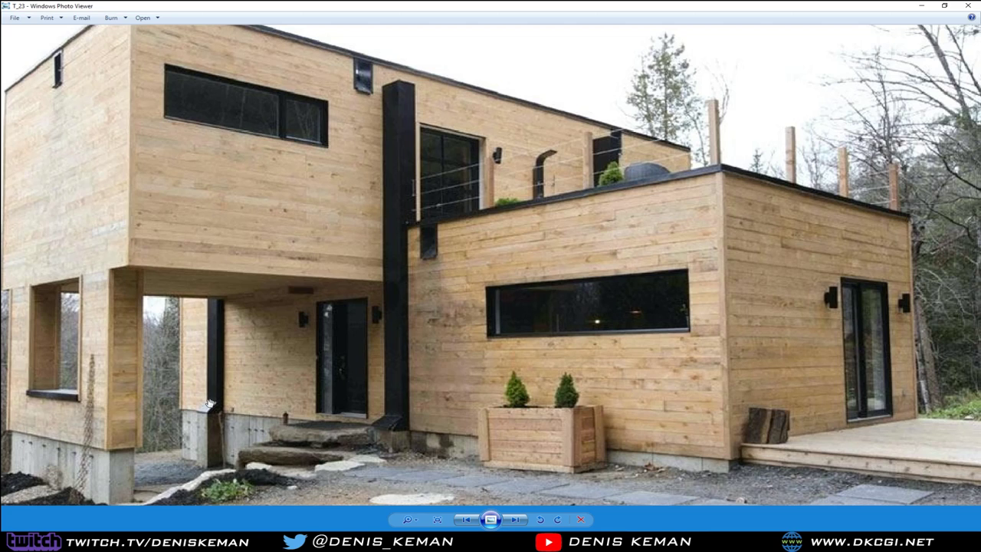
left_click(969, 5)
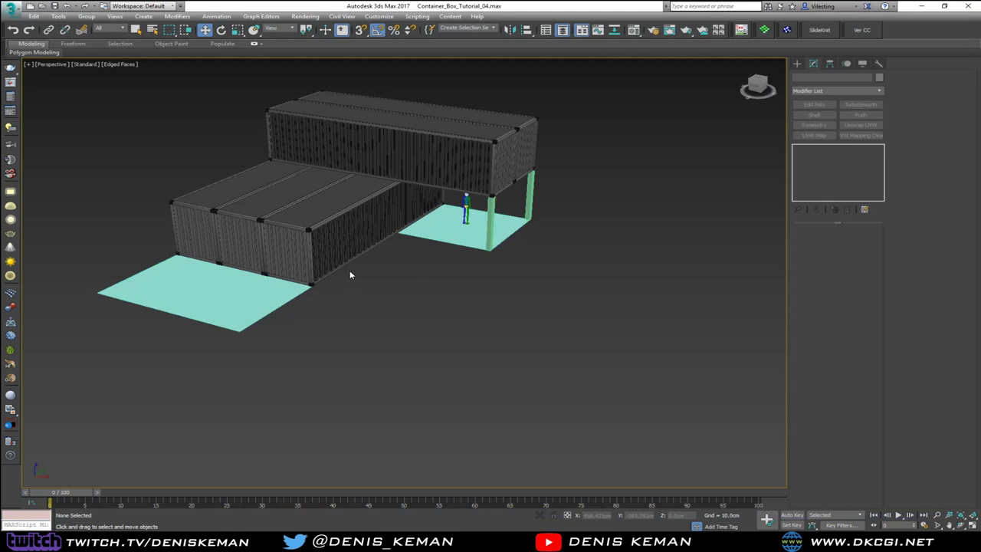
scroll(318, 237, "up", 2)
middle_click_drag(318, 238, 357, 270)
scroll(343, 284, "down", 4)
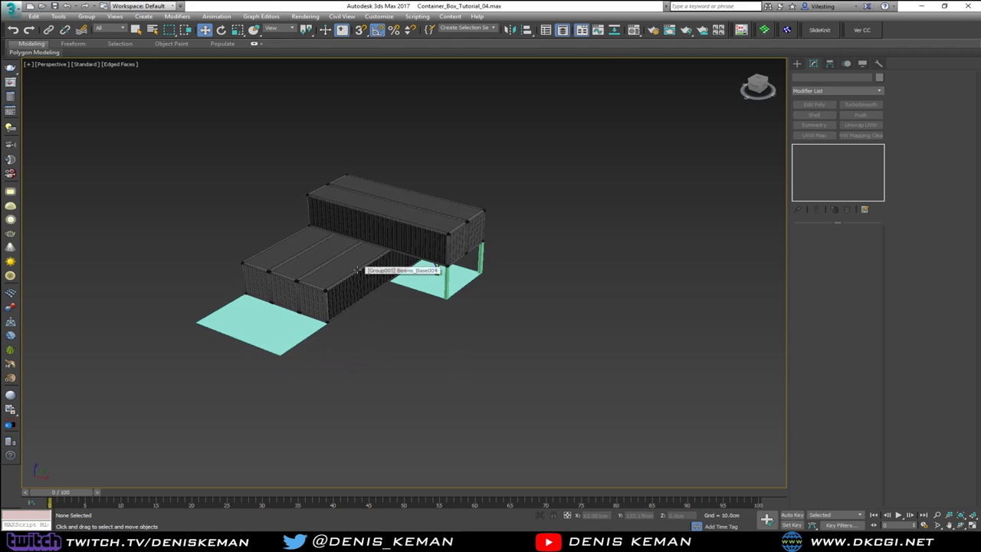
scroll(356, 269, "up", 5)
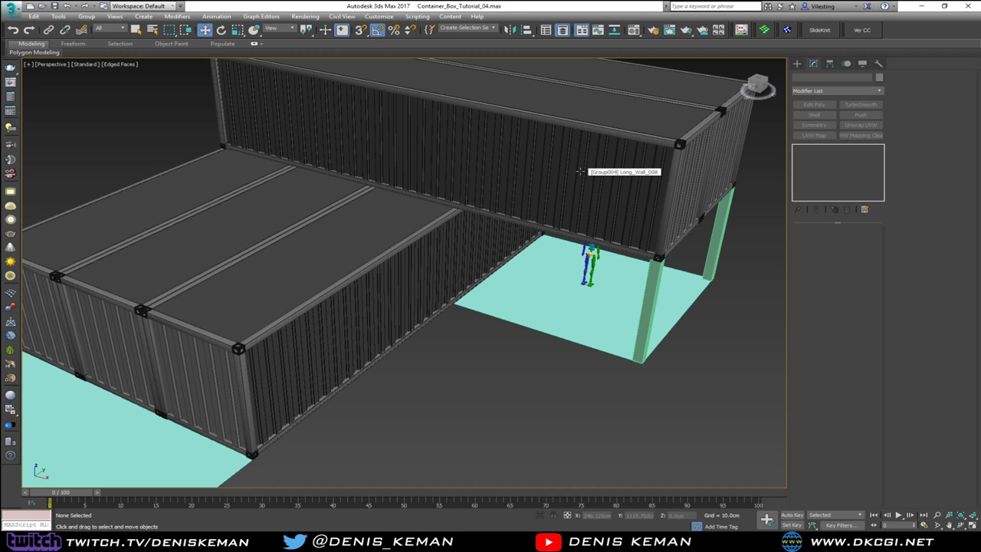
scroll(580, 172, "down", 5)
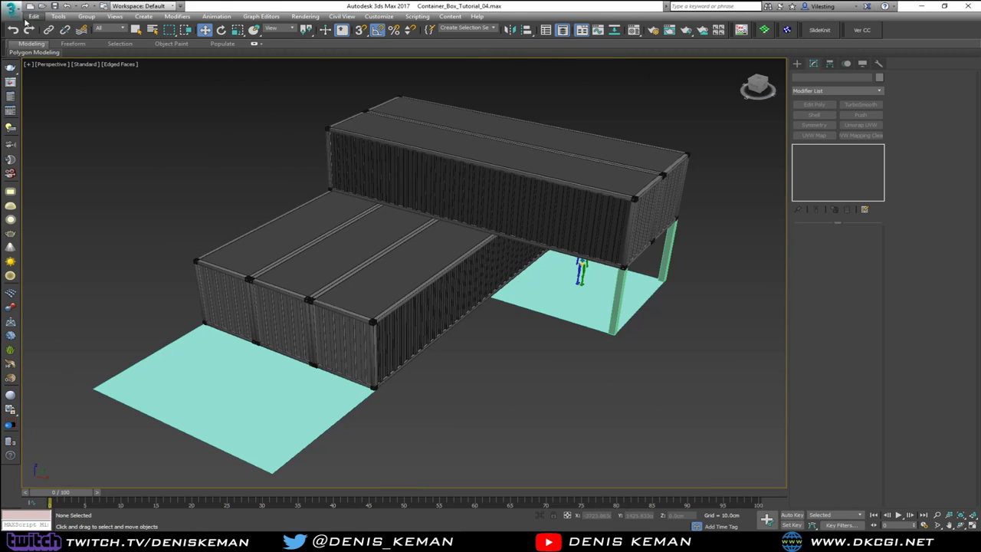
Reopen Container_Box_Tutorial_04.max without saving the changes to the current scene
left_click(12, 9)
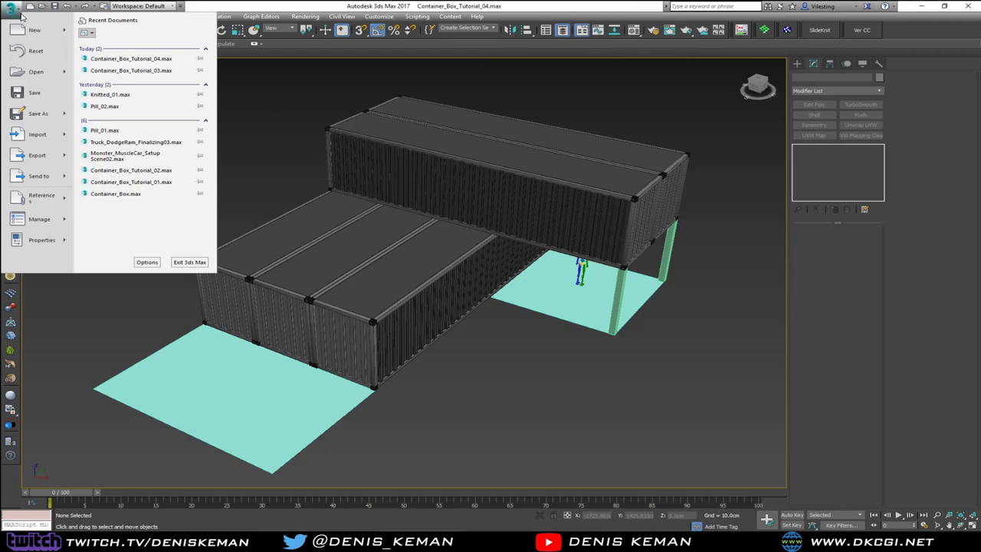
mouse_move(36, 72)
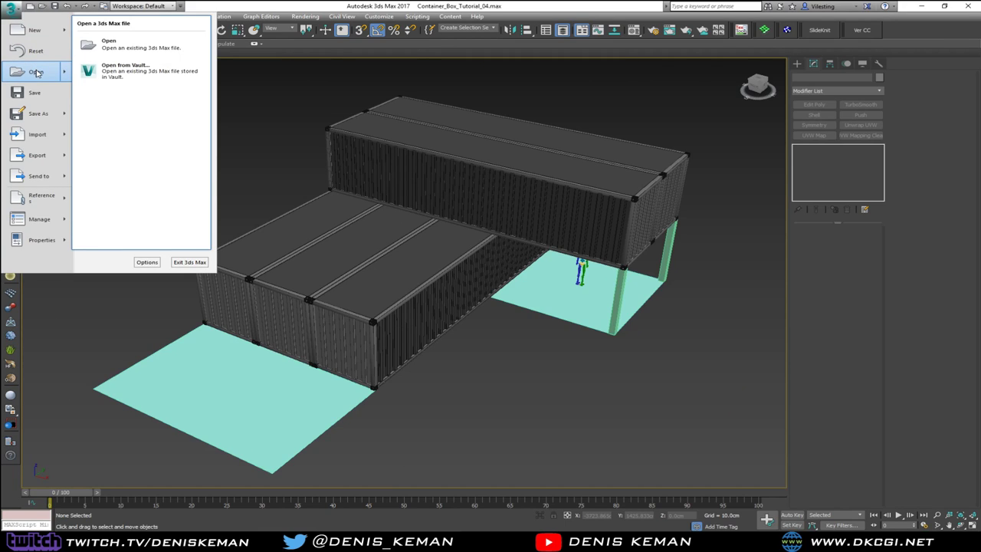
left_click(36, 72)
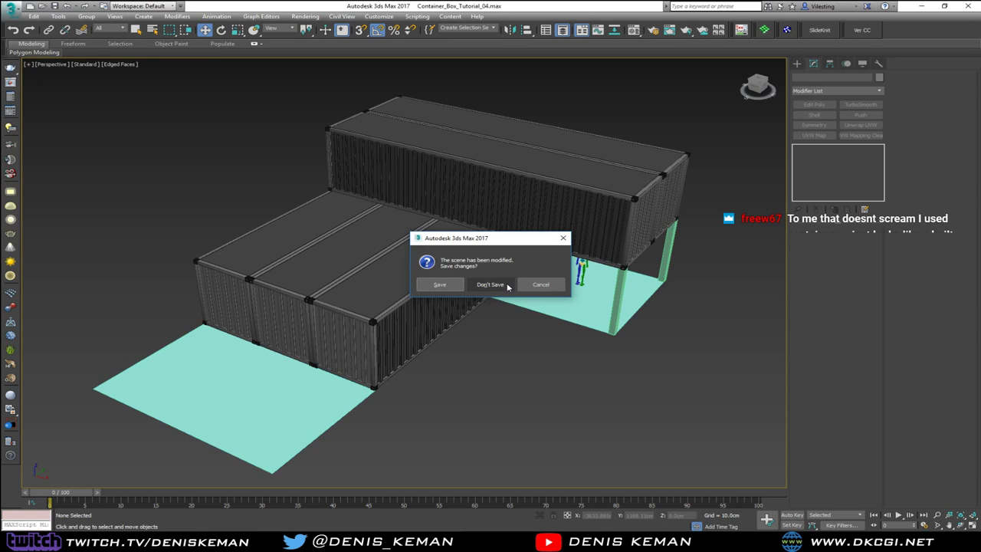
left_click(491, 284)
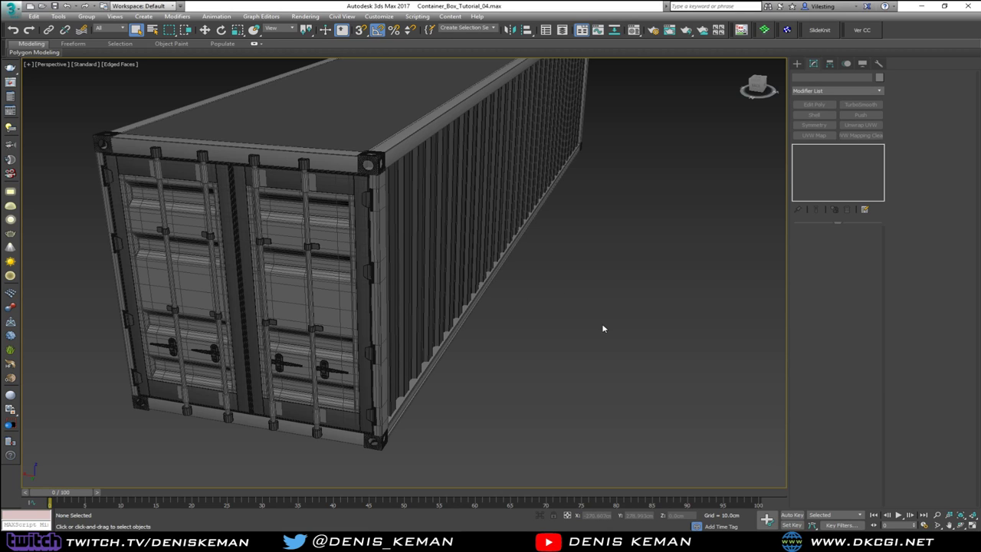
Turn off the edged faces display in the Perspective view and bring the whole container into view
mouse_move(356, 164)
middle_mouse_down()
mouse_move(329, 241)
mouse_move(401, 231)
mouse_move(382, 242)
middle_mouse_up()
key("F4")
scroll(337, 230, "down", 5)
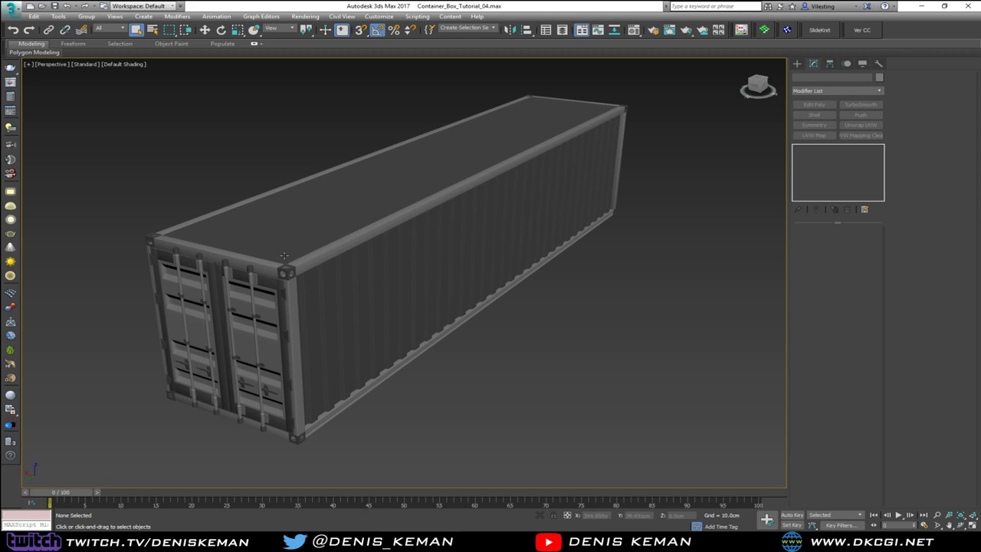
Turn on edged faces in the Perspective view and open the container group so its parts can be selected individually
left_click(284, 255)
key("F4")
key("z")
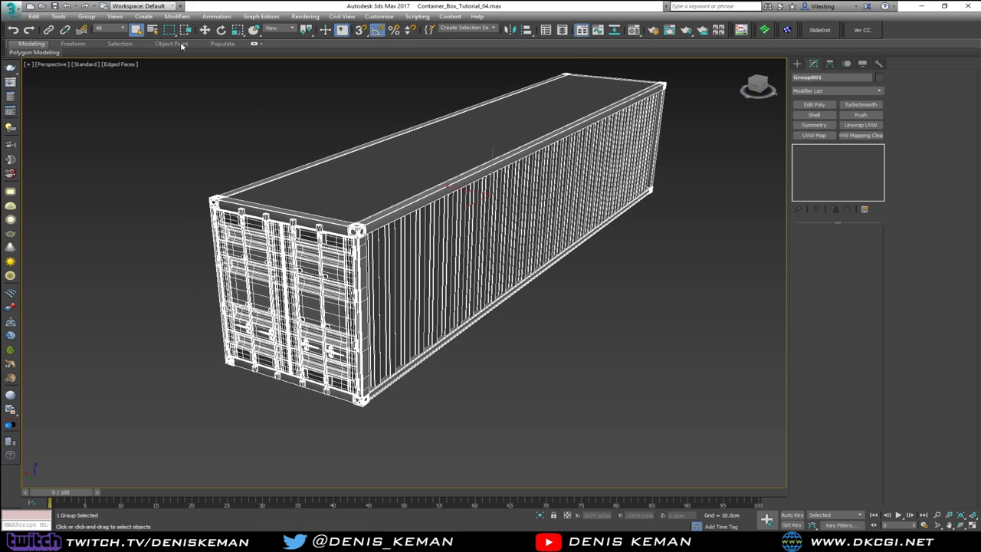
left_click(101, 17)
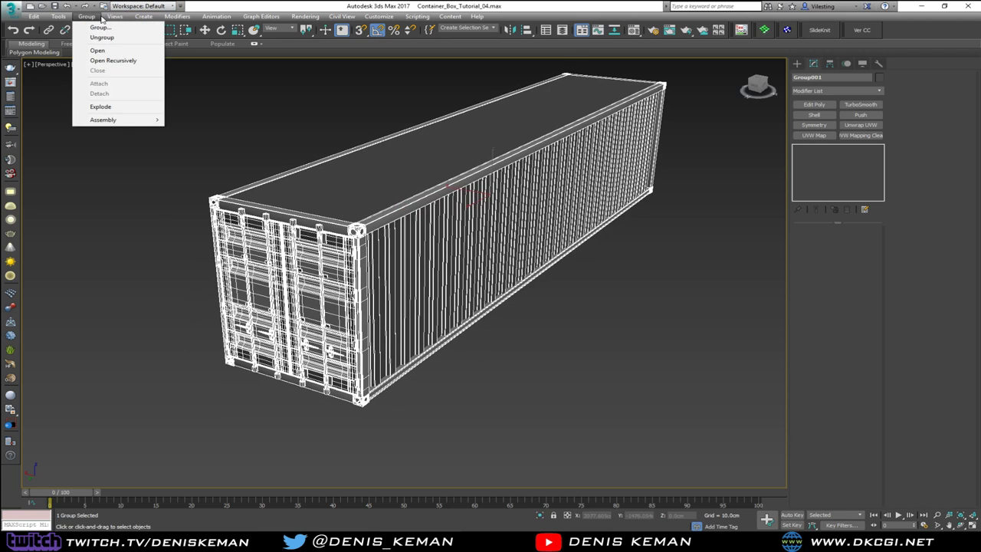
left_click(97, 50)
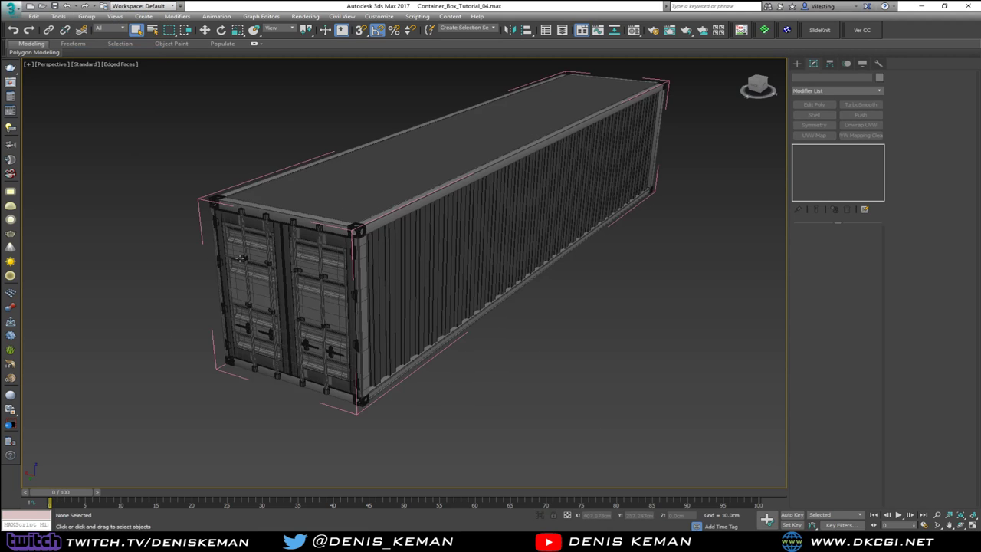
Select the front door panels, one side's hinges, the bar holders, and the vertical locking bars with their end caps
left_click(240, 258)
scroll(230, 265, "up", 8)
key("F4")
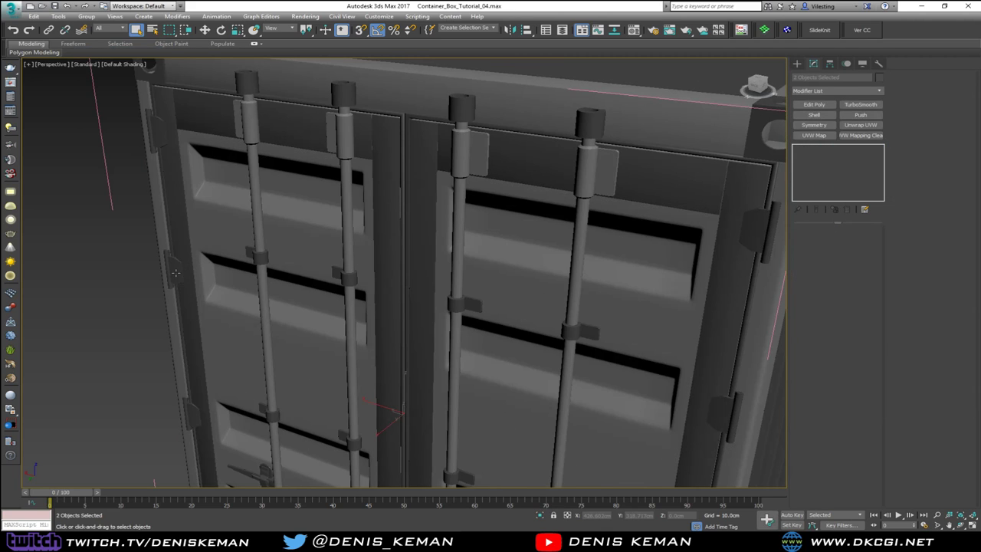
key("F4")
left_click(184, 238, "ctrl")
left_click(228, 243, "ctrl")
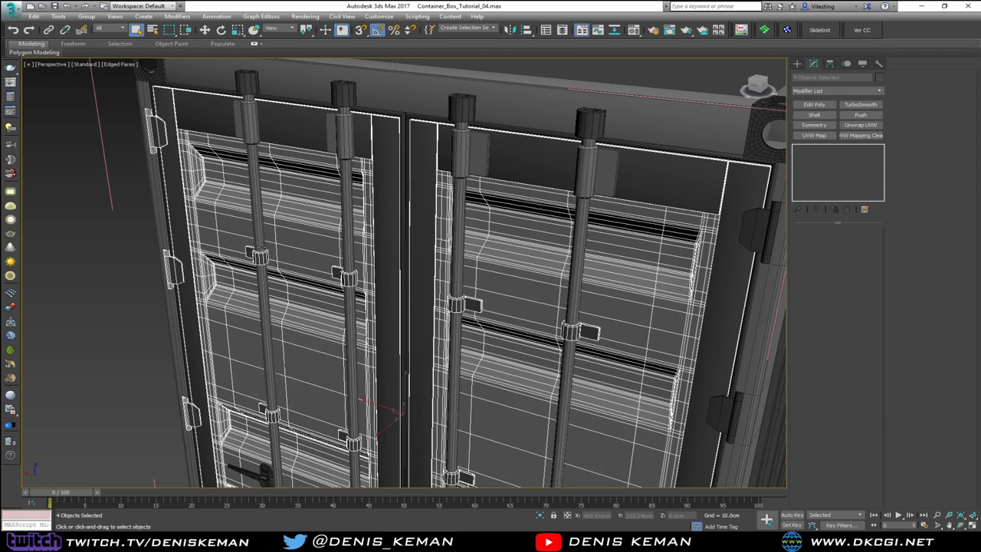
left_click(261, 236, "ctrl")
left_click(251, 107, "ctrl")
left_click(249, 87, "ctrl")
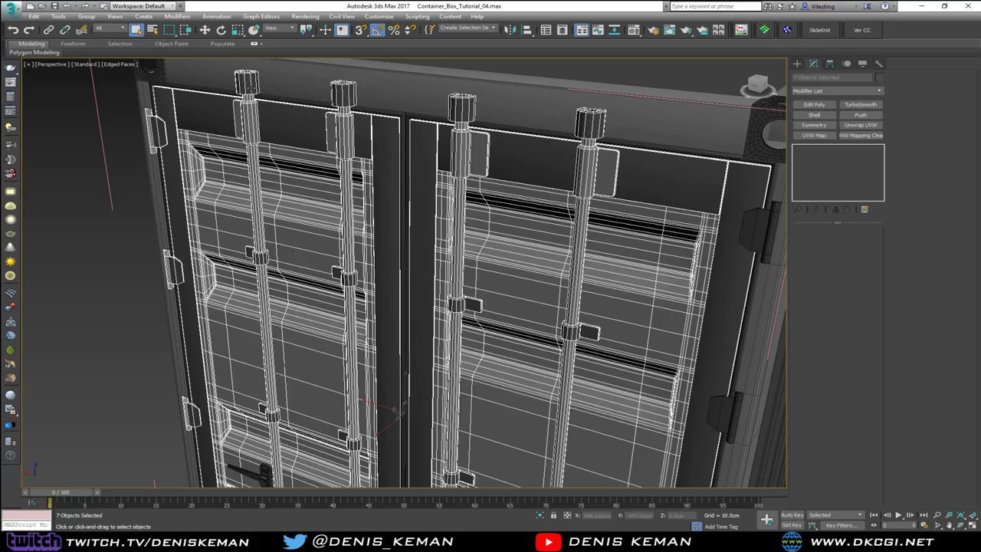
Add the opposite door's hinges to the selection, test-move the doors away from the container and undo the move
middle_click_drag(360, 179, 348, 110)
scroll(349, 110, "down", 2)
middle_click_drag(359, 185, 387, 190, "alt")
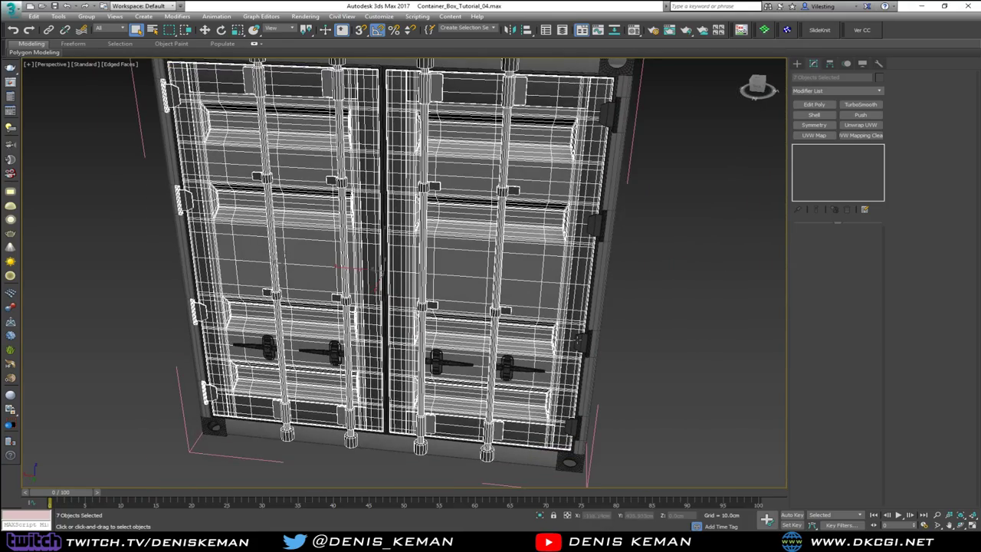
left_click(582, 343, "ctrl")
middle_click_drag(581, 342, 398, 253, "alt")
key("w")
left_click_drag(340, 278, 496, 228)
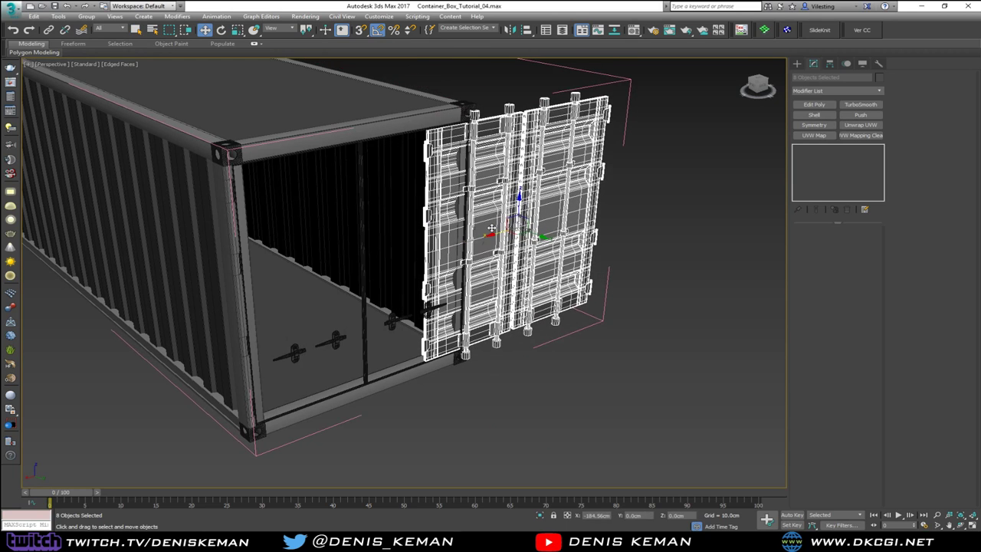
key("ctrl+z")
Add the lock handles and their backing plates on both front doors to the selection
scroll(356, 342, "up", 5)
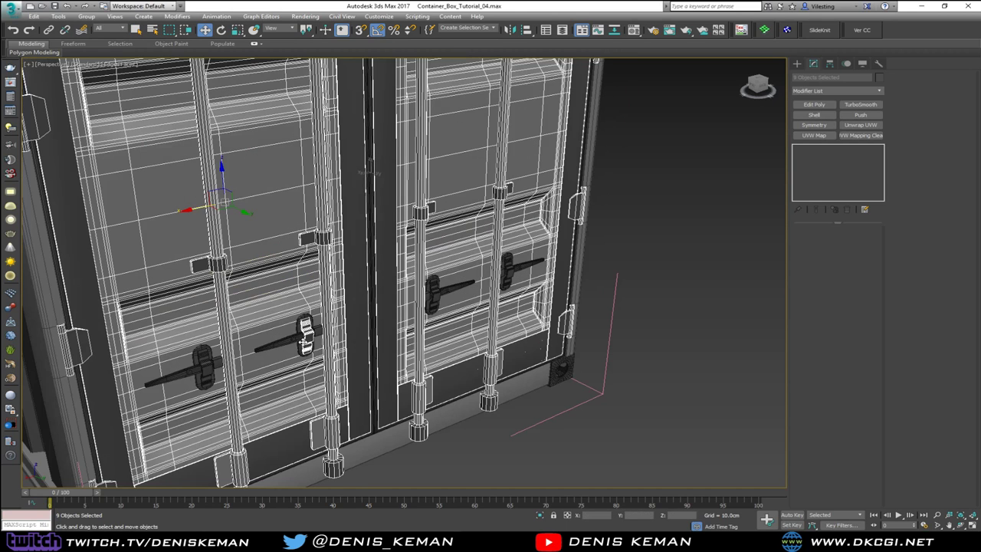
left_click(298, 338, "ctrl")
left_click(176, 374, "ctrl")
left_click(204, 360, "ctrl")
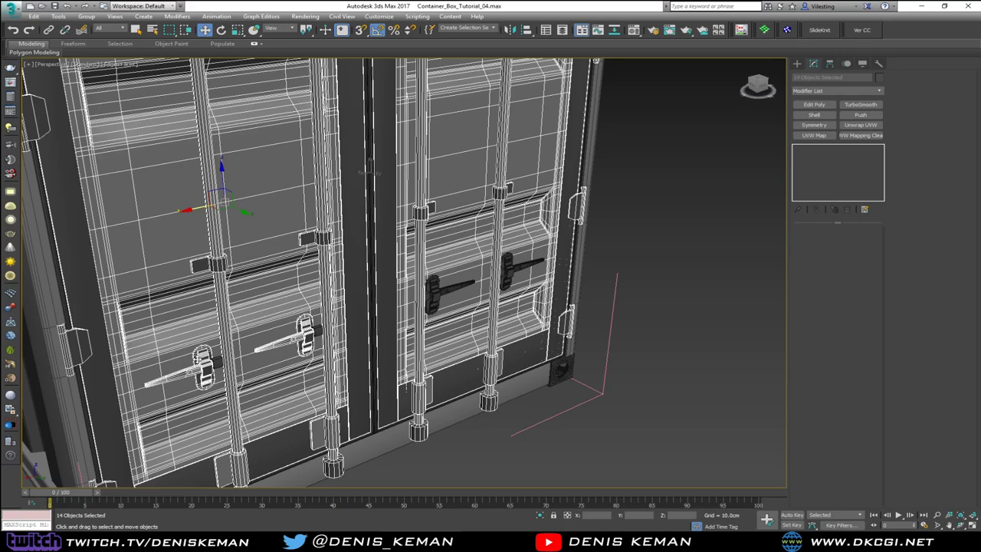
middle_click_drag(295, 318, 246, 321, "alt")
left_click(464, 341, "ctrl")
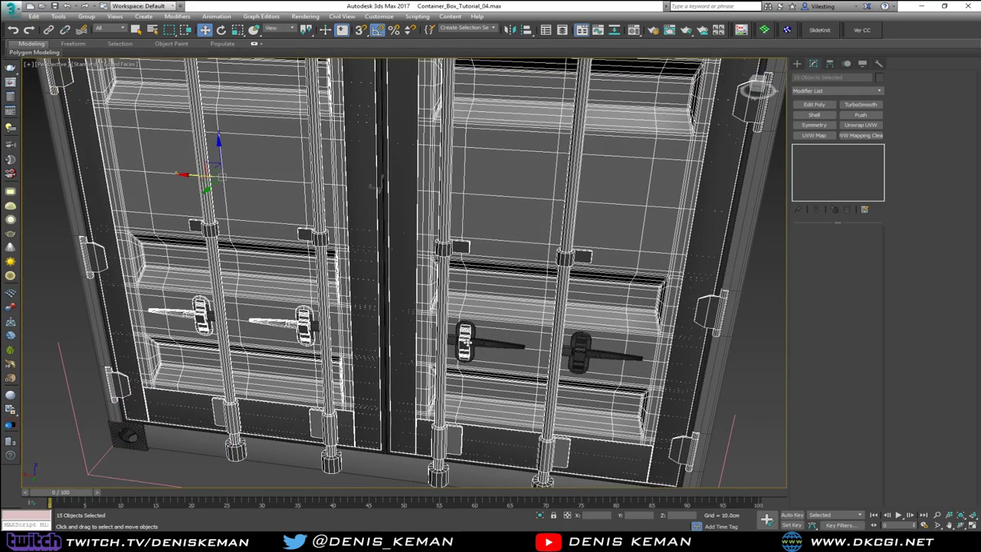
left_click(498, 344, "ctrl")
left_click(580, 352, "ctrl")
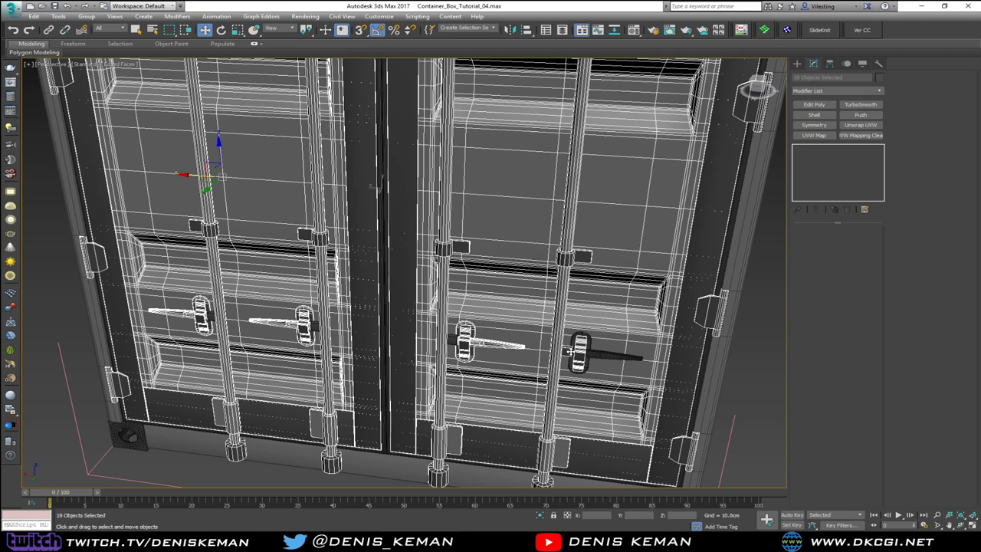
left_click(304, 326, "ctrl")
left_click(204, 316, "ctrl")
Add the small connector blocks between the locking bars and handles, plus the last unselected handle part, to the selection
scroll(207, 316, "up", 5)
scroll(207, 315, "up", 2)
middle_click_drag(256, 328, 158, 298)
middle_click_drag(448, 327, 203, 298)
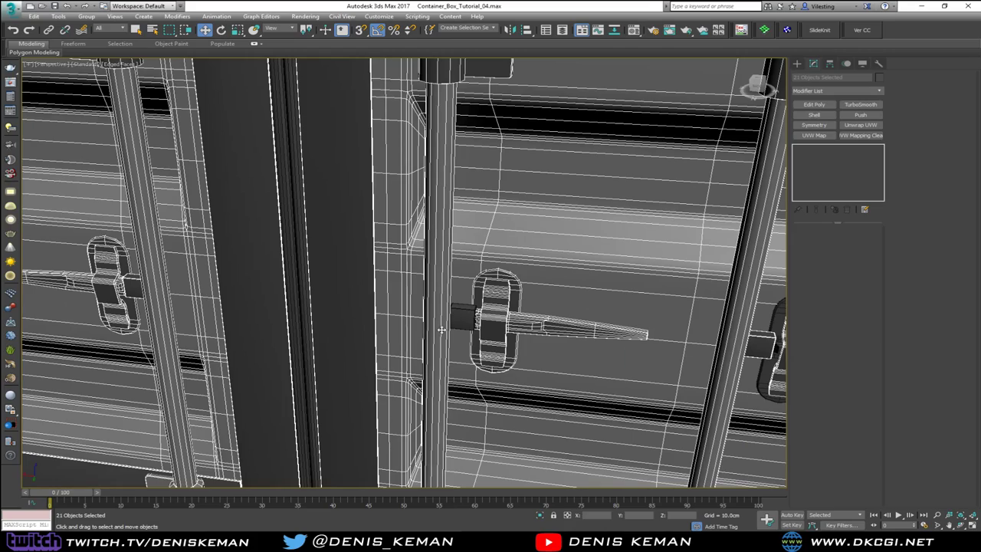
left_click(469, 318, "ctrl")
scroll(469, 318, "down", 3)
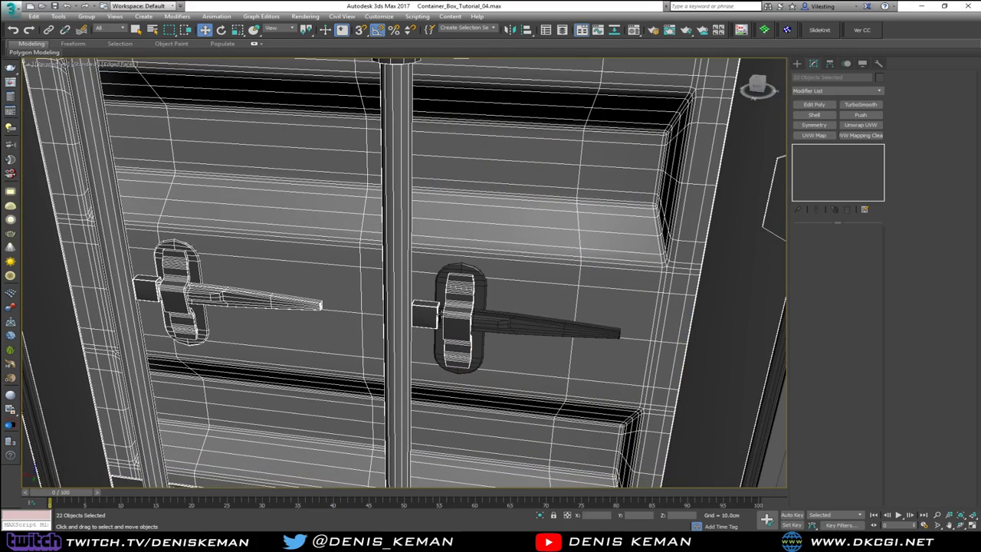
left_click(442, 317, "ctrl")
left_click(442, 295, "ctrl")
Try moving the selected door parts off the container to check for missed pieces, and undo the move
scroll(383, 281, "down", 5)
middle_click_drag(383, 280, 442, 339)
scroll(541, 339, "down", 4)
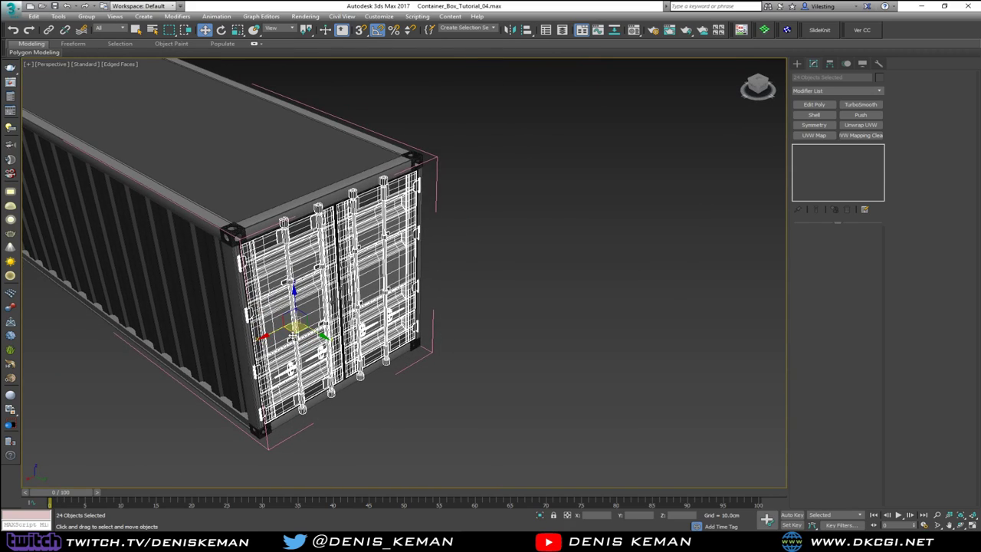
left_click_drag(297, 335, 528, 301)
key("ctrl+z")
Add the two seal strips between the doors to the selection, test-move the whole door assembly and undo the move
scroll(345, 218, "up", 6)
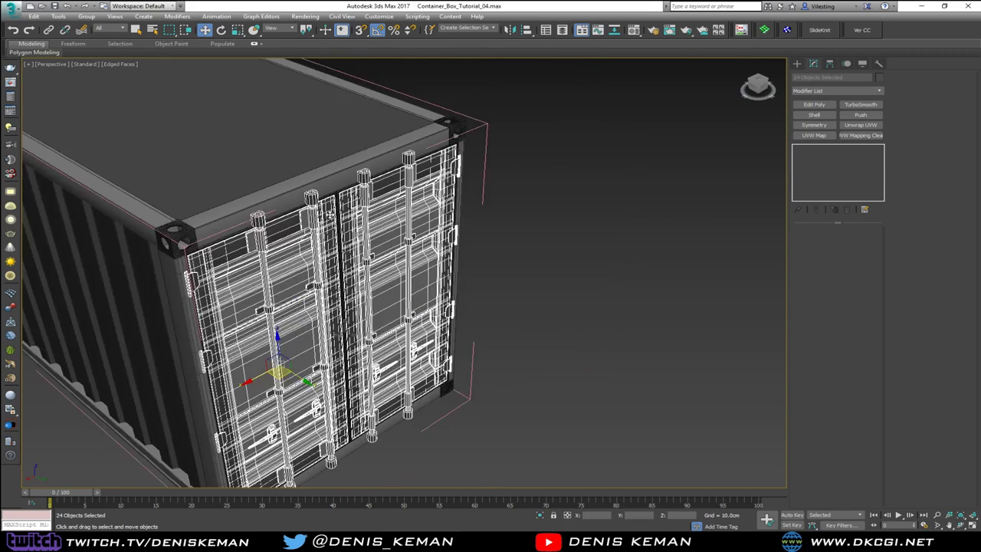
left_click(359, 210, "ctrl")
left_click(350, 211, "ctrl")
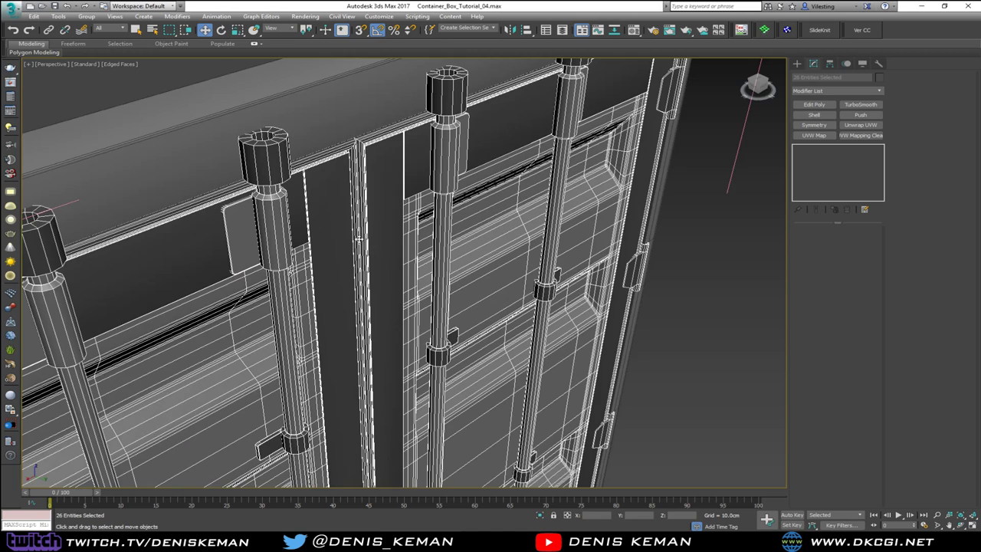
scroll(352, 212, "down", 6)
scroll(364, 318, "down", 5)
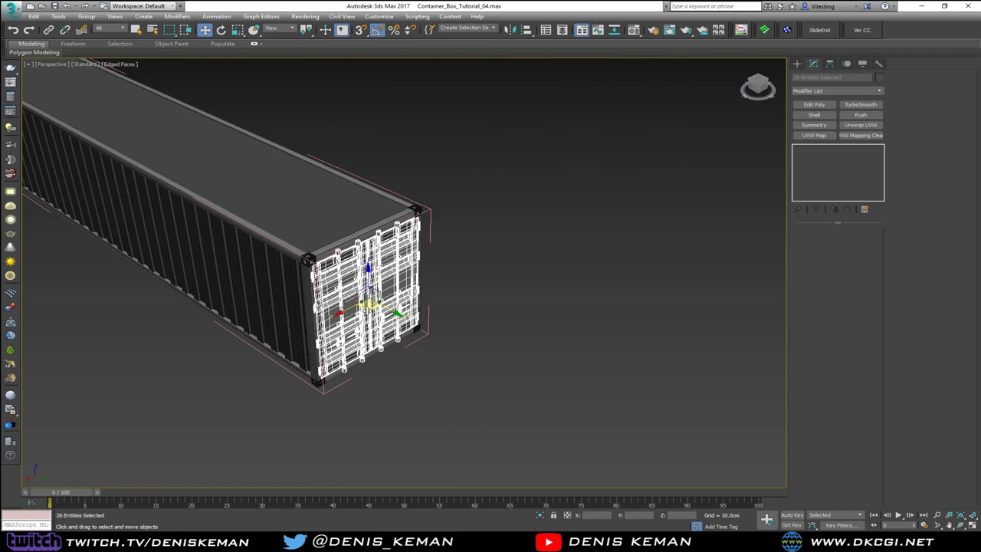
left_click_drag(366, 316, 482, 314)
key("ctrl+z")
Create a new layer named Front_Door from the selected door parts
left_click(564, 31)
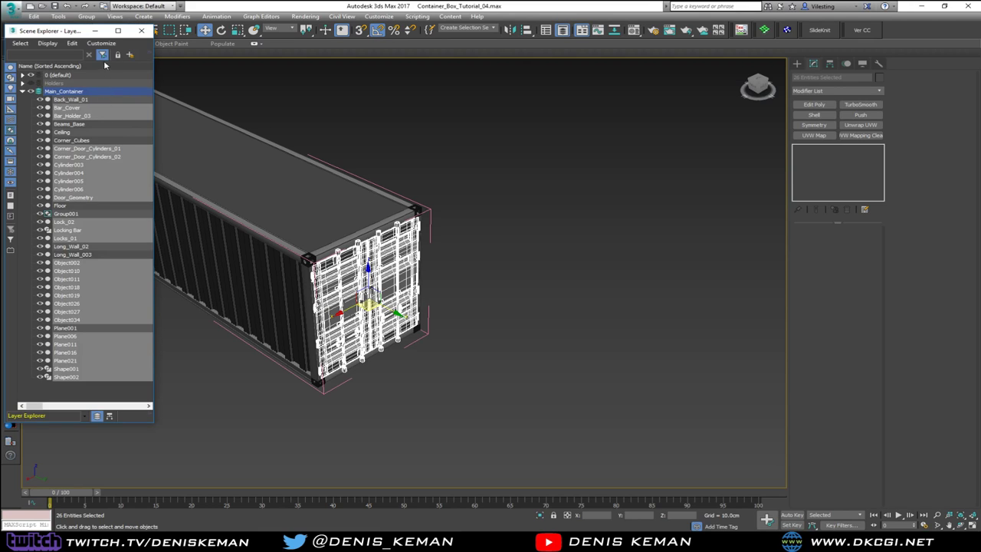
left_click(130, 54)
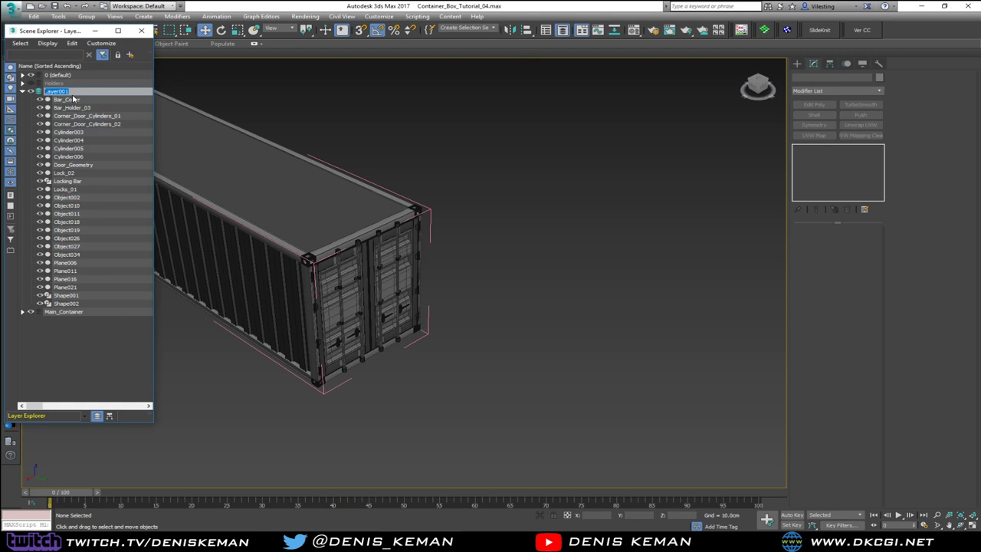
type("Front_Door")
key("Return")
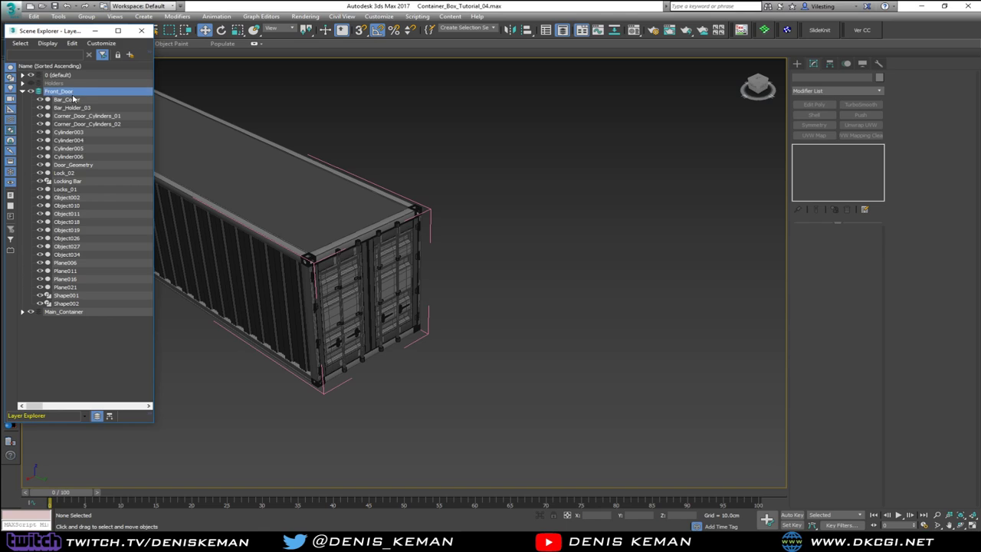
Hide the Front_Door layer, remove the container's open group helper Group001 and close the layer explorer
left_click(26, 92)
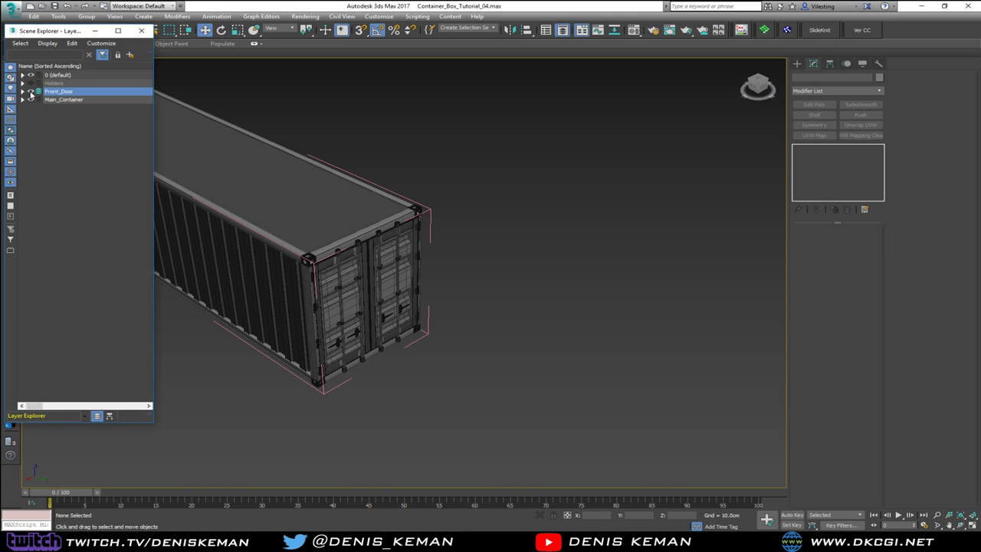
left_click(31, 91)
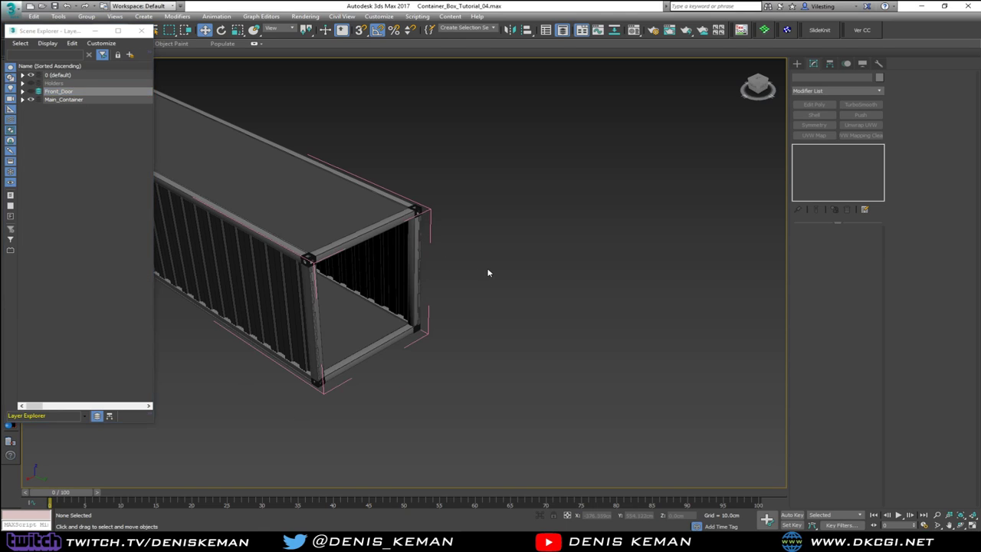
left_click(429, 218)
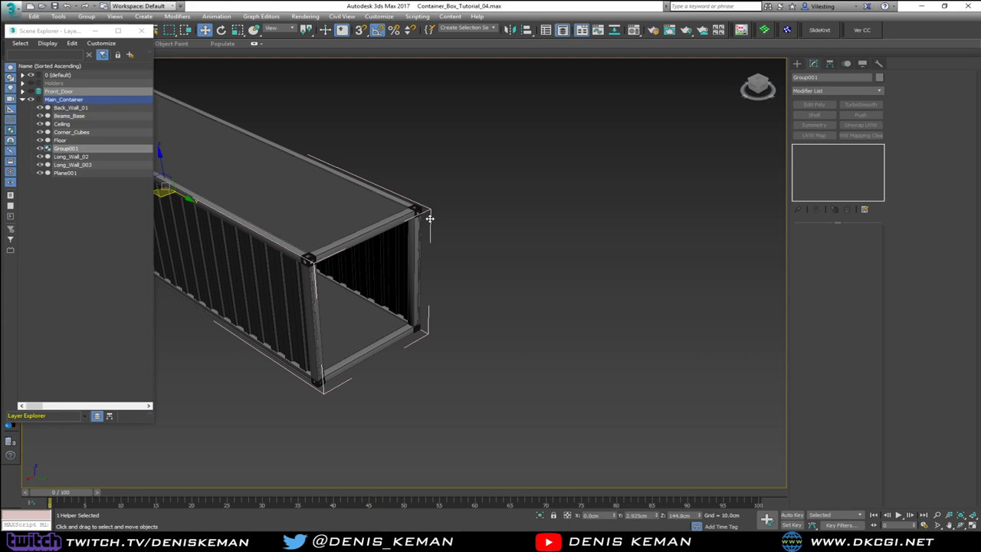
left_click(429, 222)
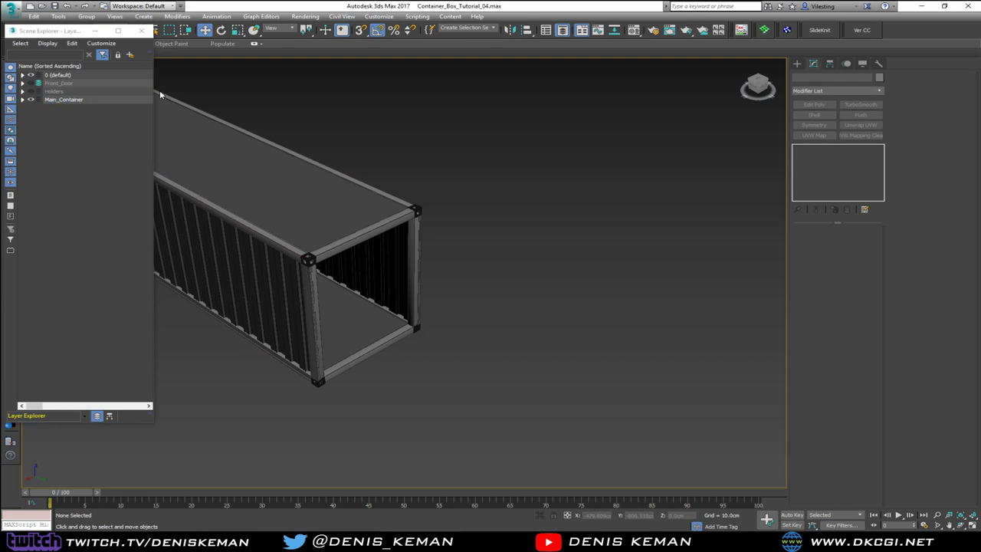
left_click(141, 31)
Add the leftover strips on the front corner posts, Plane001, to the active Front_Door layer and close the layer explorer
middle_click_drag(494, 249, 317, 236, "alt")
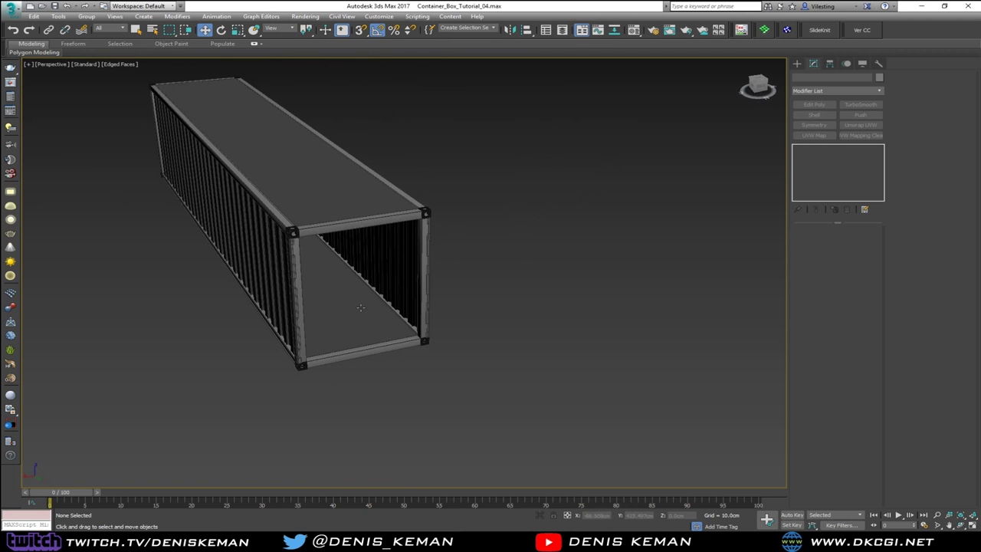
scroll(316, 235, "up", 5)
left_click(316, 236)
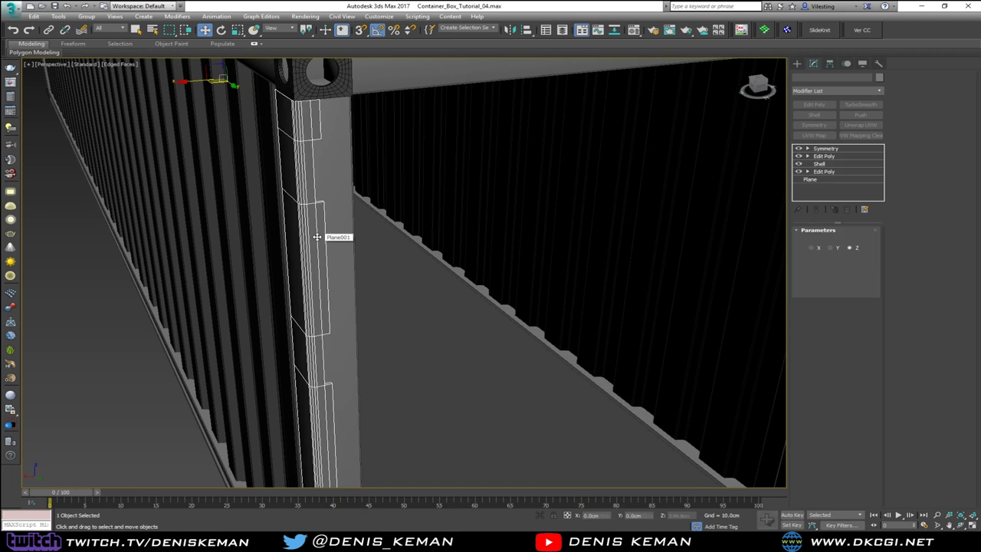
scroll(318, 260, "down", 6)
middle_click_drag(383, 264, 370, 261, "alt")
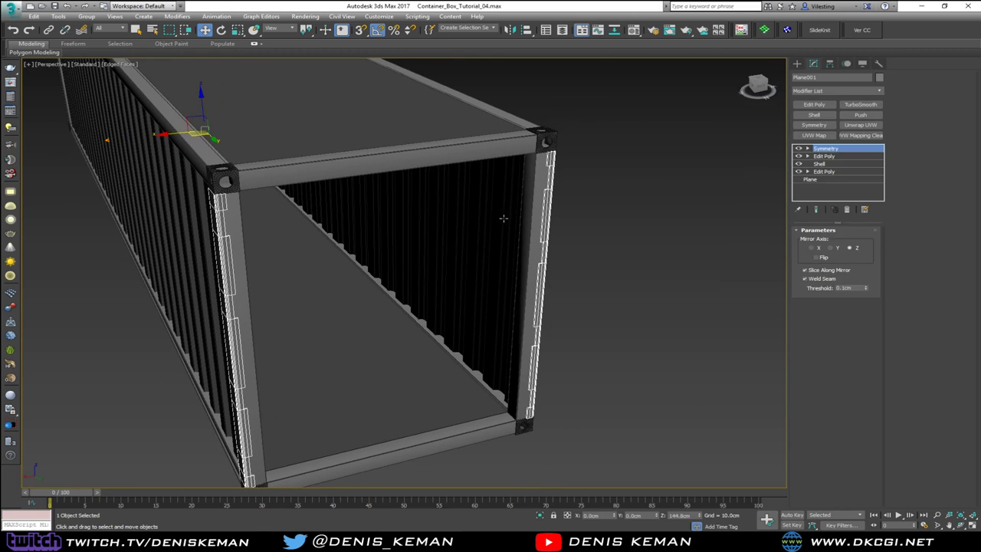
left_click(582, 224)
left_click(547, 219)
left_click(562, 30)
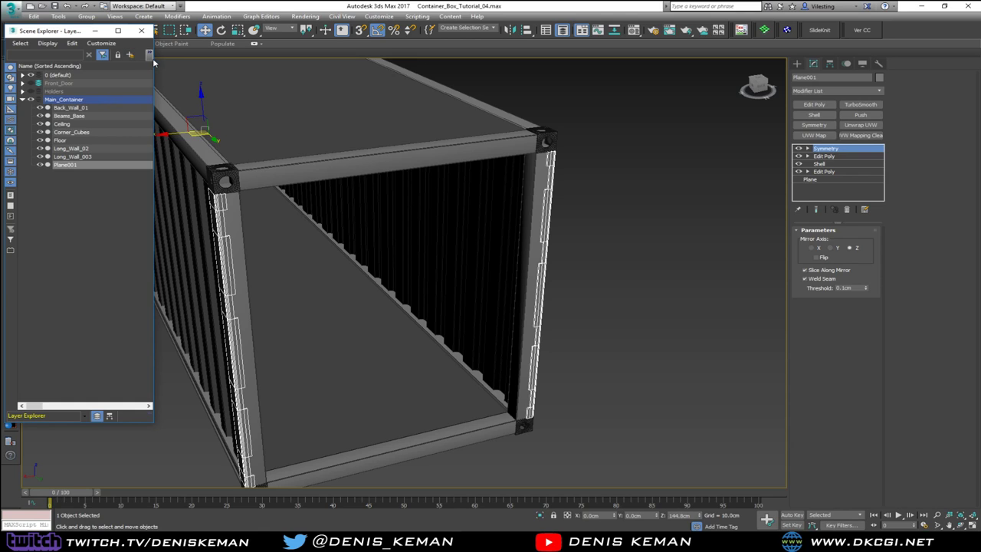
left_click_drag(153, 63, 218, 59)
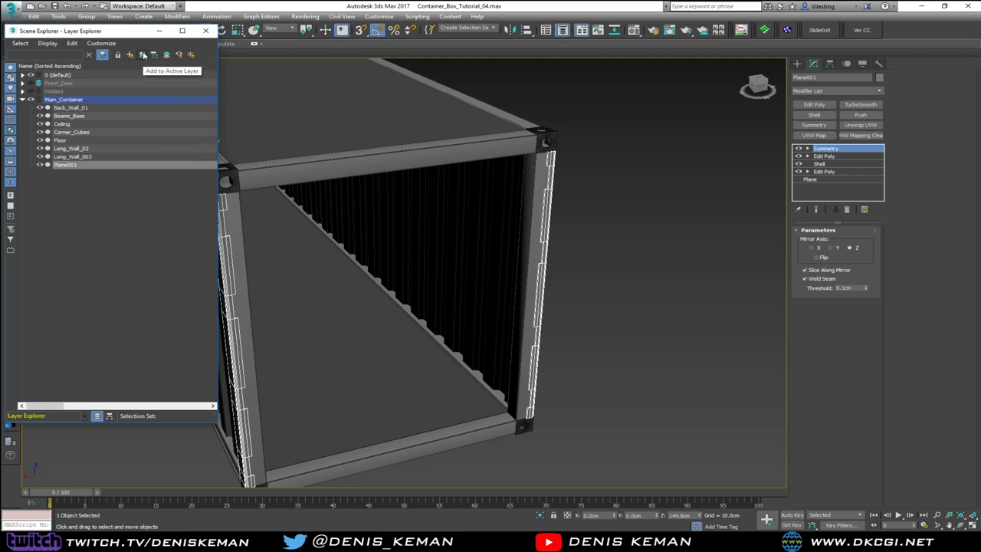
left_click(142, 55)
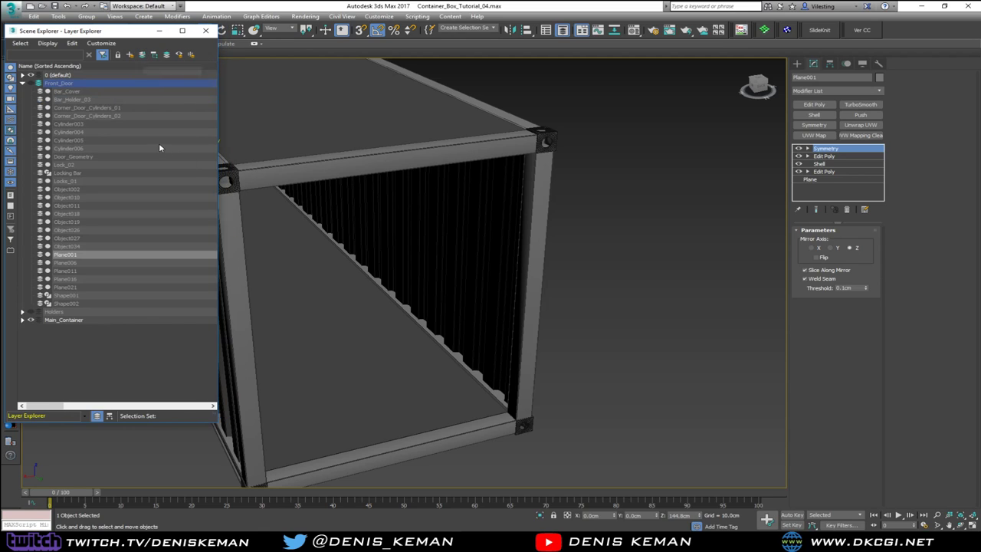
left_click(23, 82)
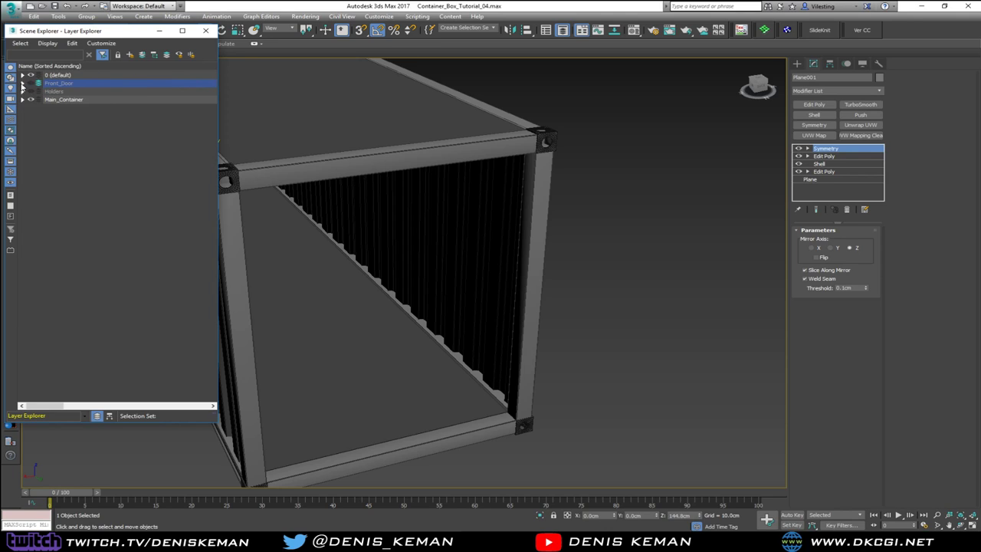
left_click(54, 101)
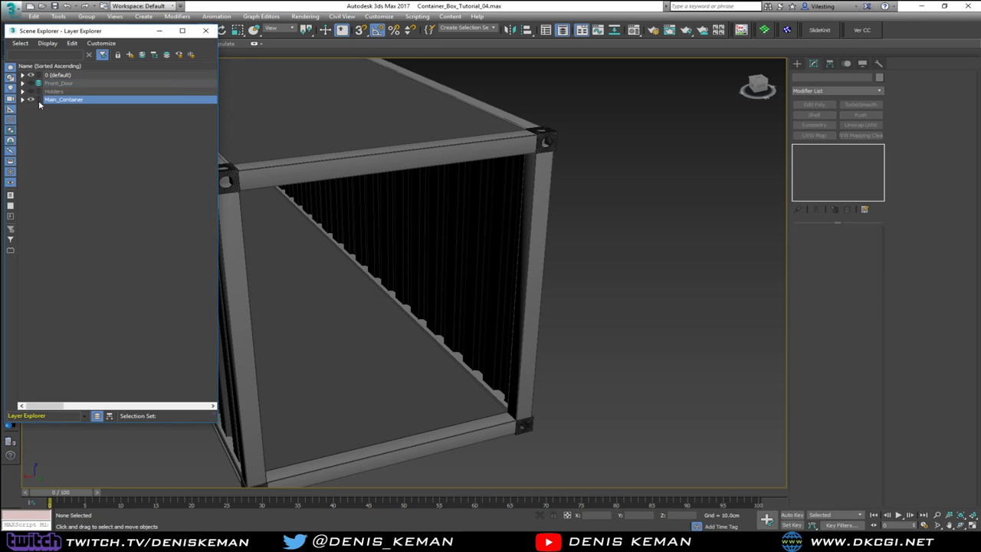
left_click(205, 31)
Clone the long side wall Long_Wall_003 in place as an independent copy named Long_Wall_004
middle_click_drag(197, 183, 467, 318)
scroll(466, 278, "down", 3)
left_click(466, 317)
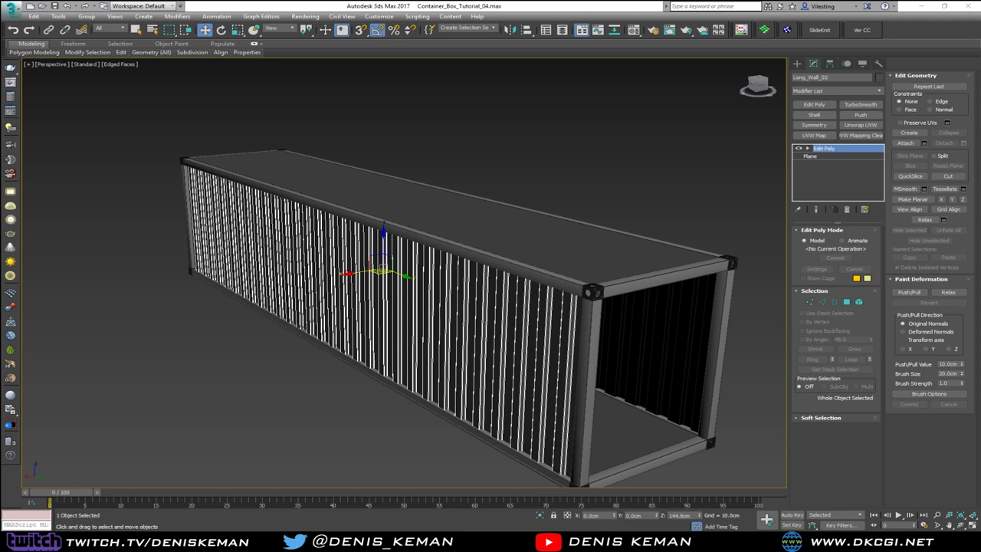
left_click(344, 452)
middle_click_drag(344, 452, 457, 282, "alt")
left_click(252, 369)
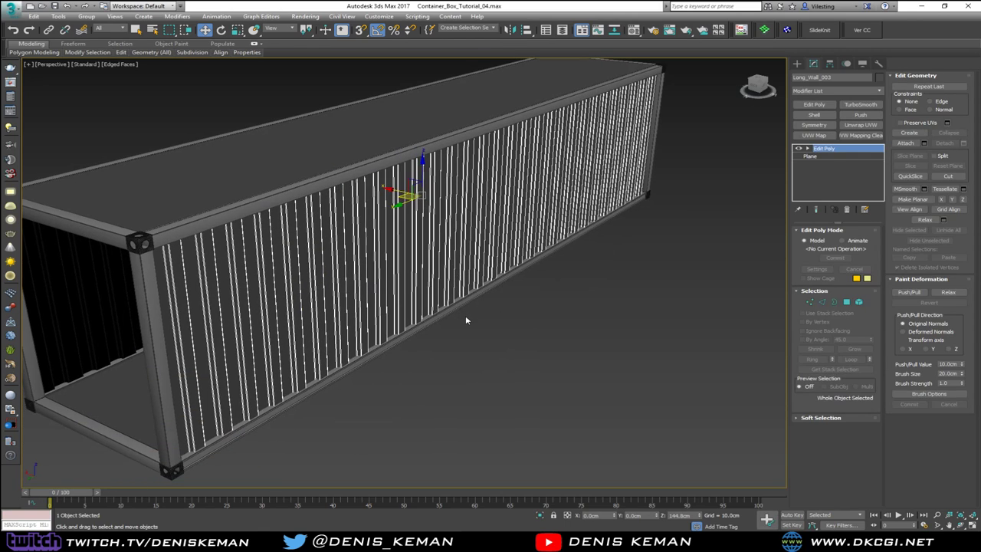
key("ctrl+v")
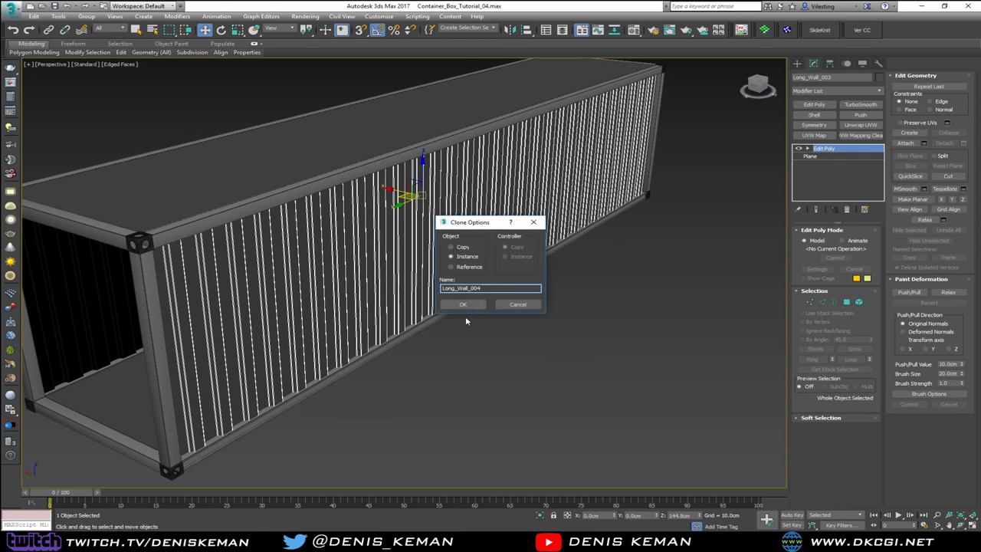
left_click(462, 245)
left_click(465, 303)
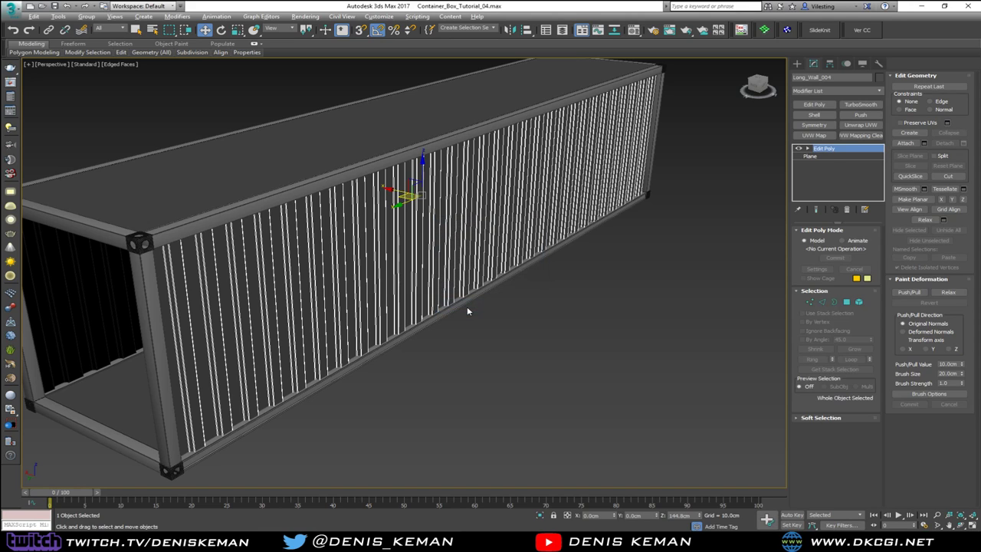
Isolate the copied wall and insert two horizontal edge loops, one near its upper edge and one in its lower half
key("alt+q")
left_click(434, 374)
middle_click_drag(358, 379, 384, 316, "alt")
left_click(409, 291)
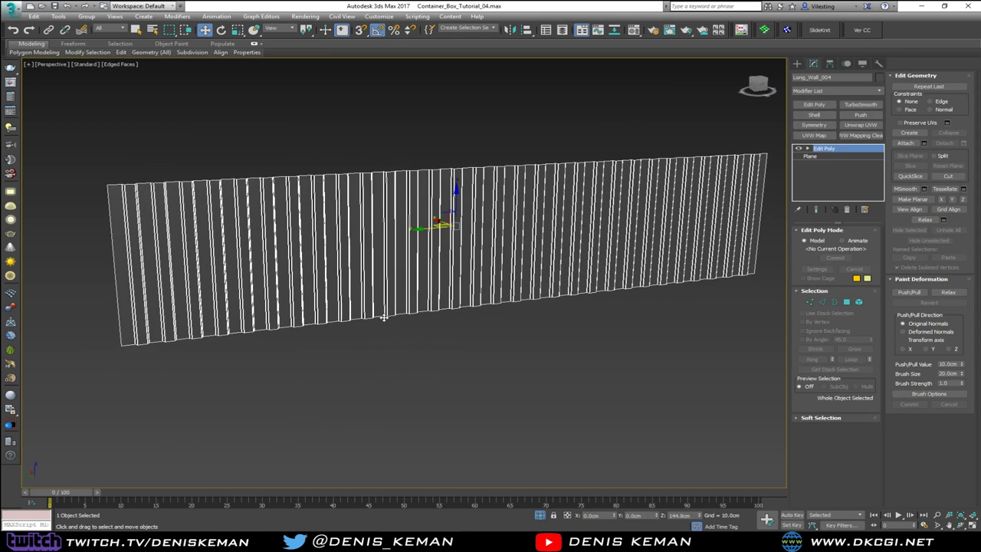
key("alt+s")
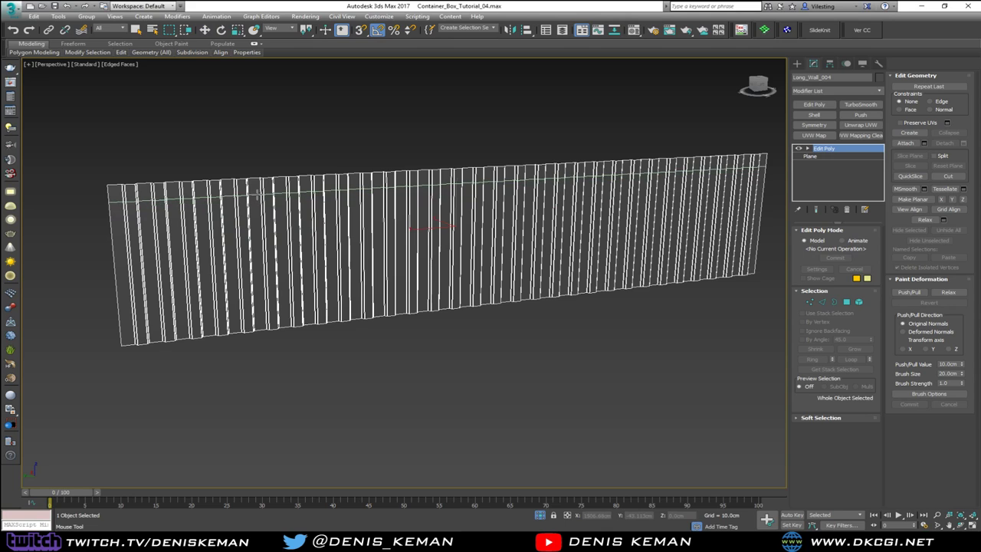
left_click(258, 195)
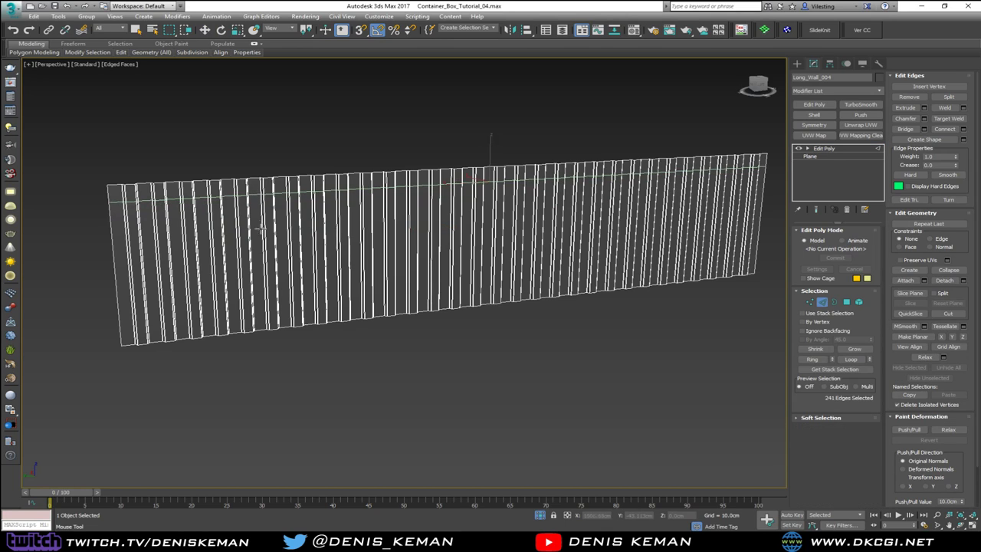
left_click(258, 272)
key("w")
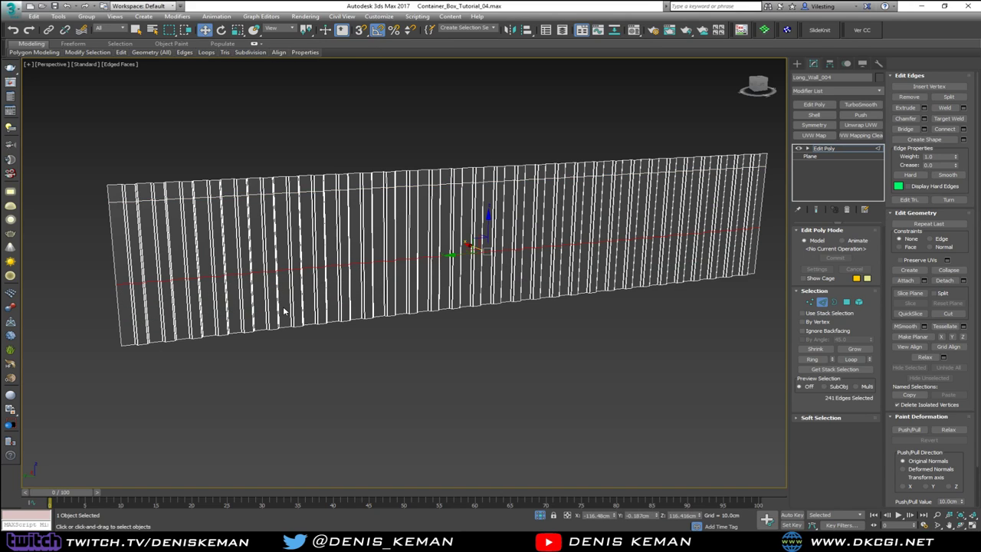
Switch to the browser and examine the window openings in the container-home reference photo
key("alt+Tab")
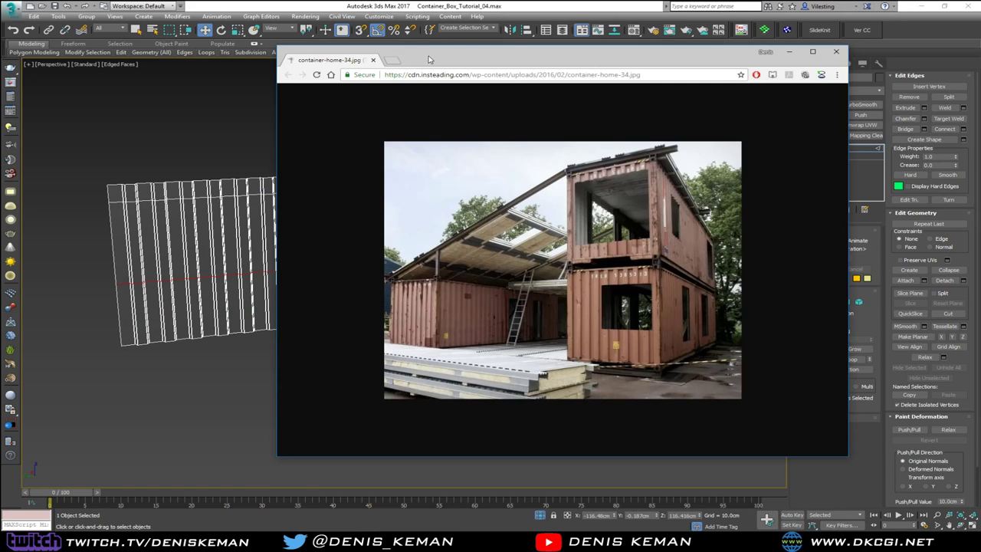
left_click_drag(459, 61, 506, 56)
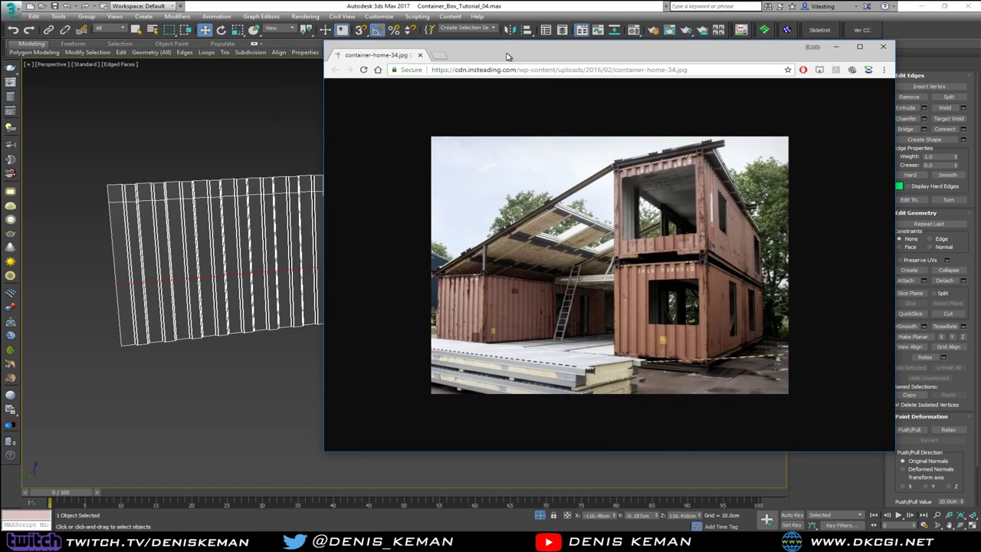
key("alt+Tab")
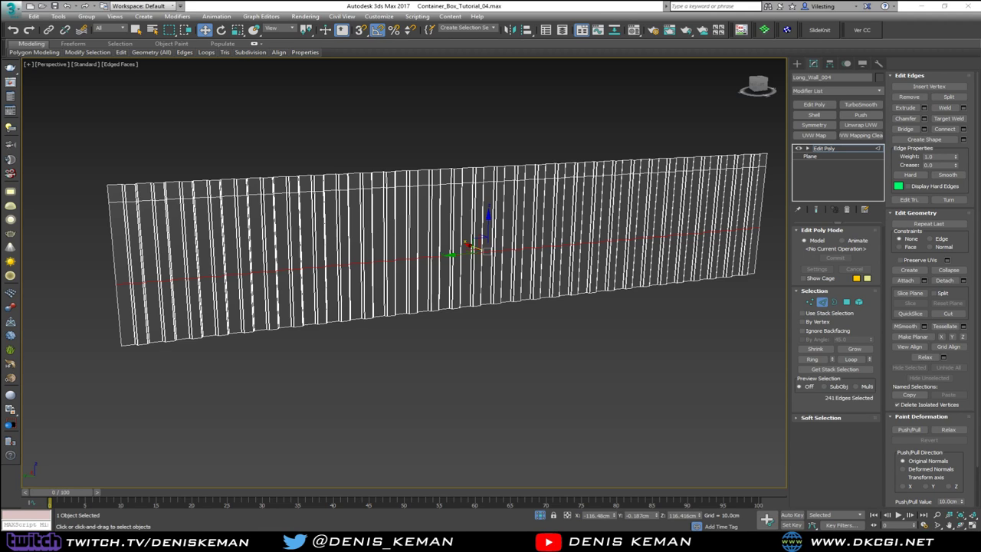
Open the modernize.com article on standard window sizes from the browser's search results and read its 2020 window dimensions
key("alt+Tab")
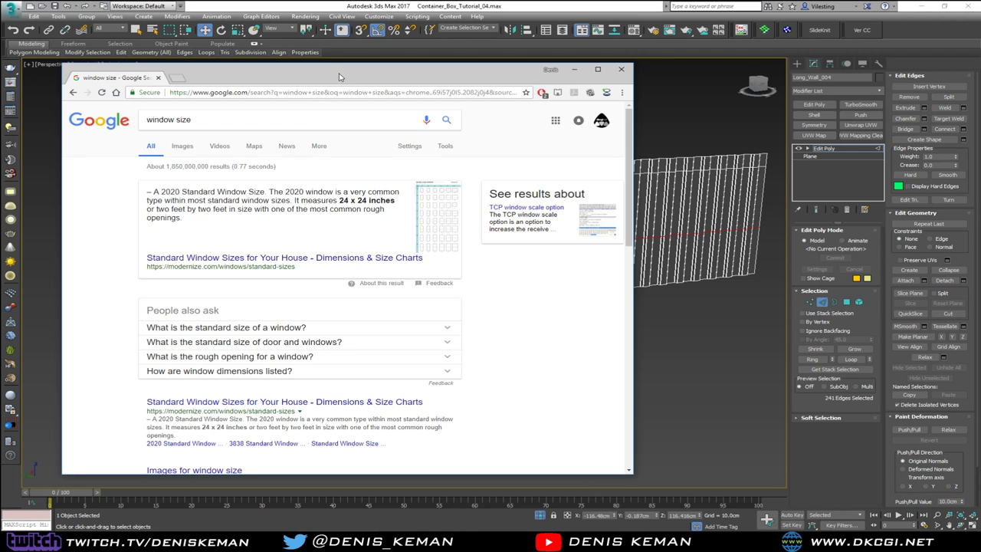
left_click(265, 258)
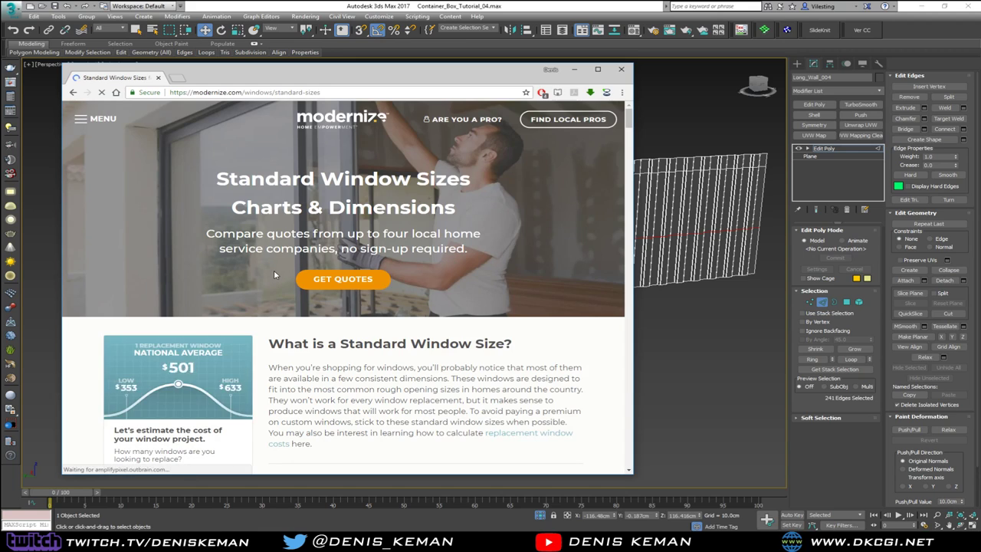
scroll(273, 274, "down", 3)
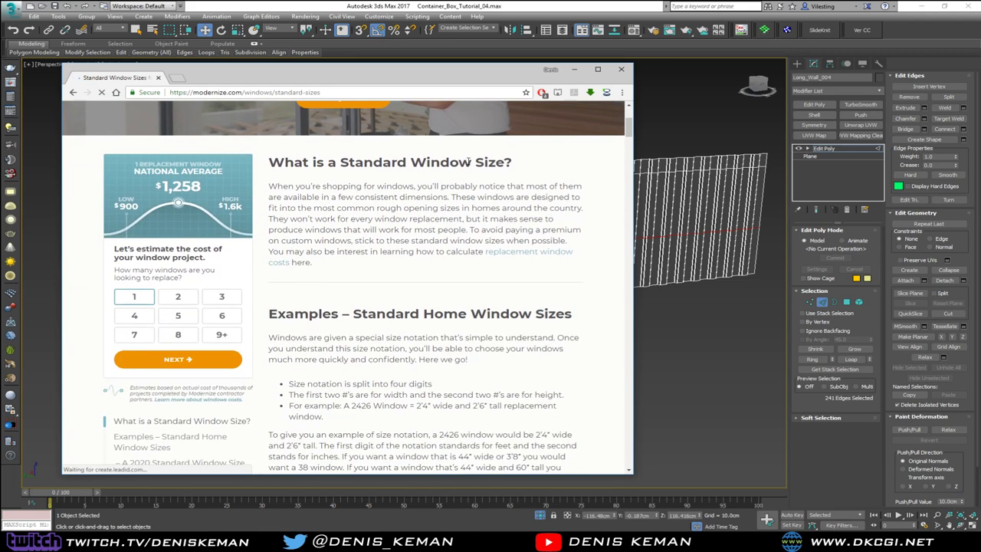
scroll(431, 259, "down", 2)
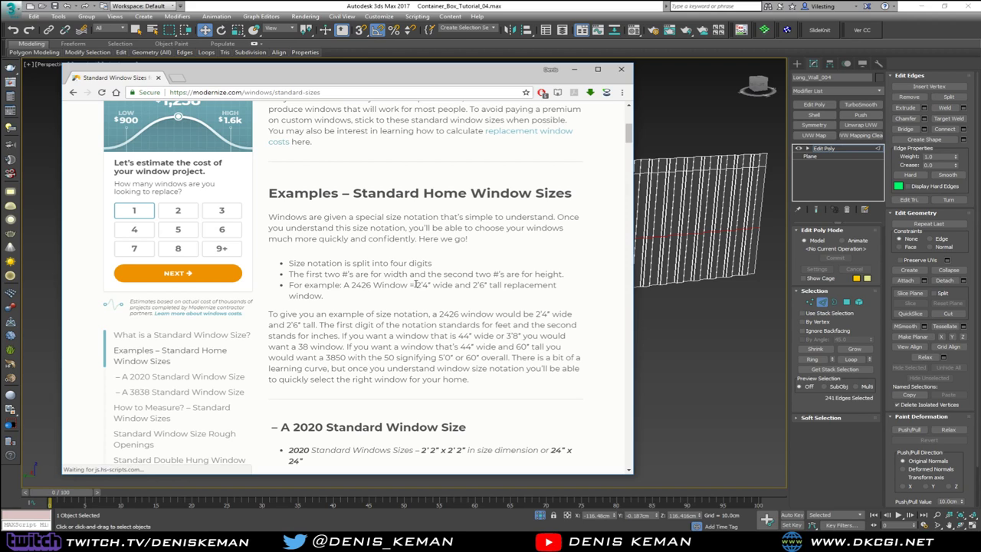
scroll(419, 284, "down", 1)
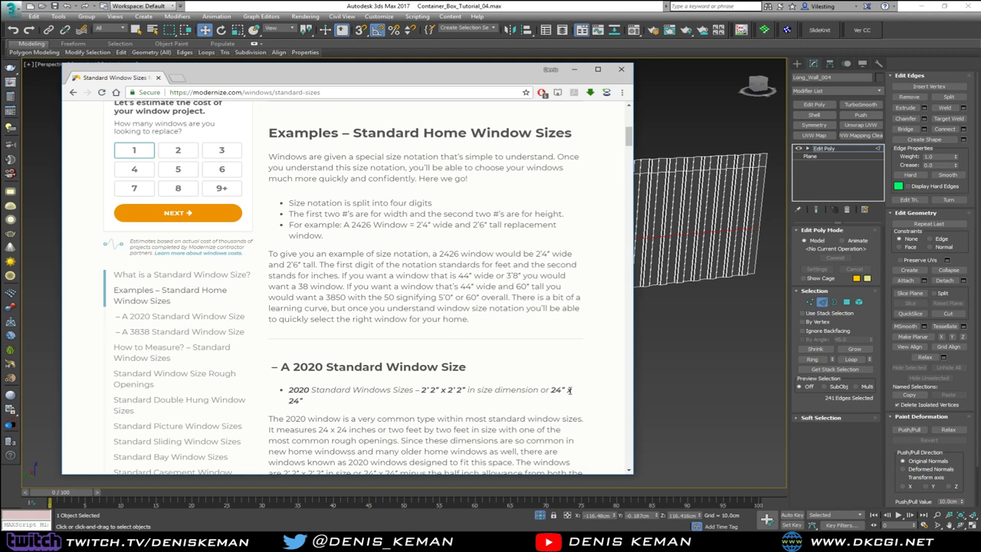
Search Google for "inch to cm", convert 24 inches to centimetres and close the browser
key("alt+Left")
left_click_drag(217, 120, 35, 117)
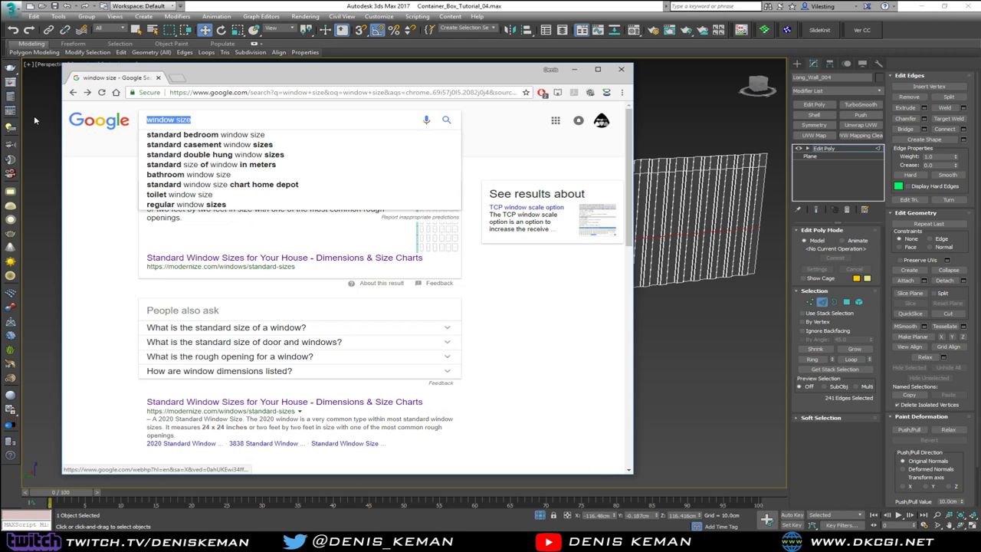
type("inch to cm")
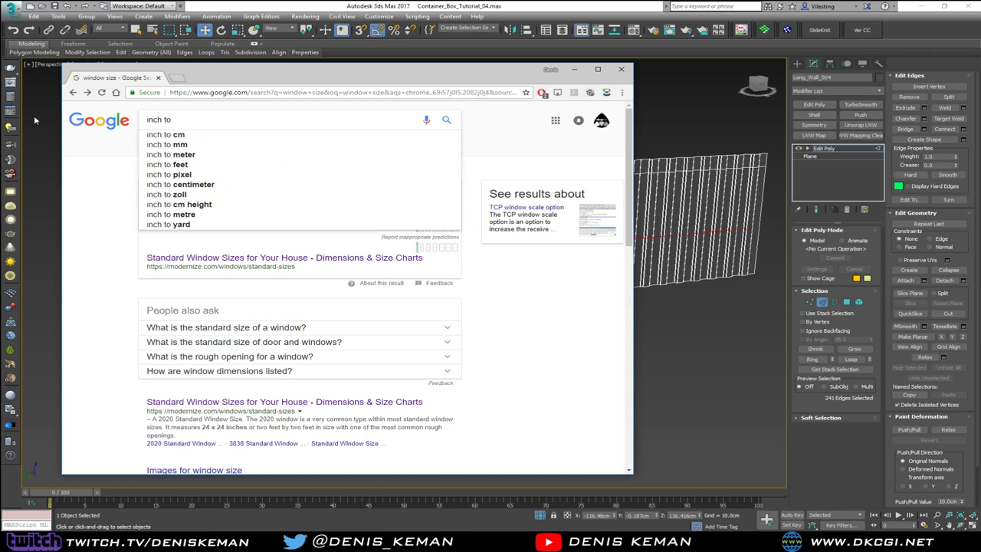
key("Return")
left_click(168, 218)
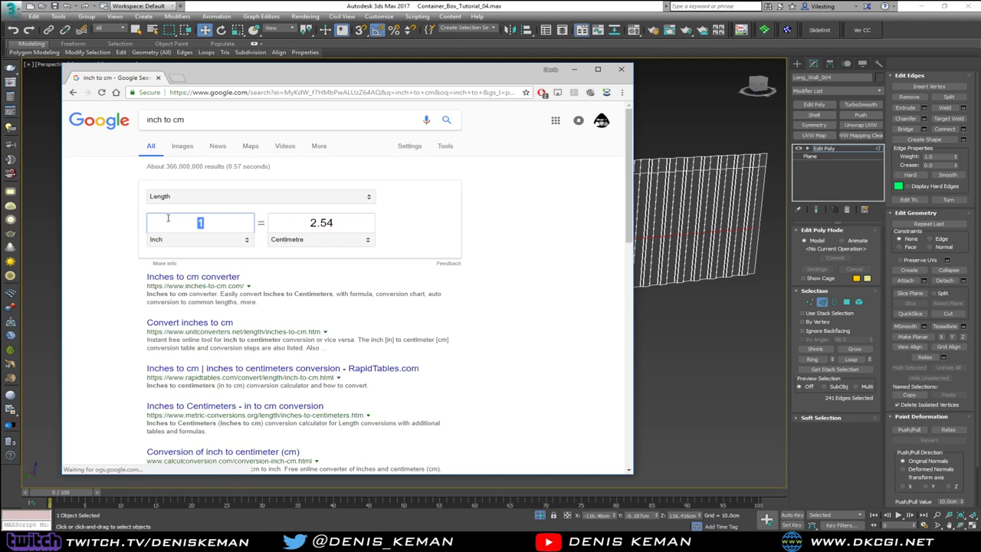
type("24")
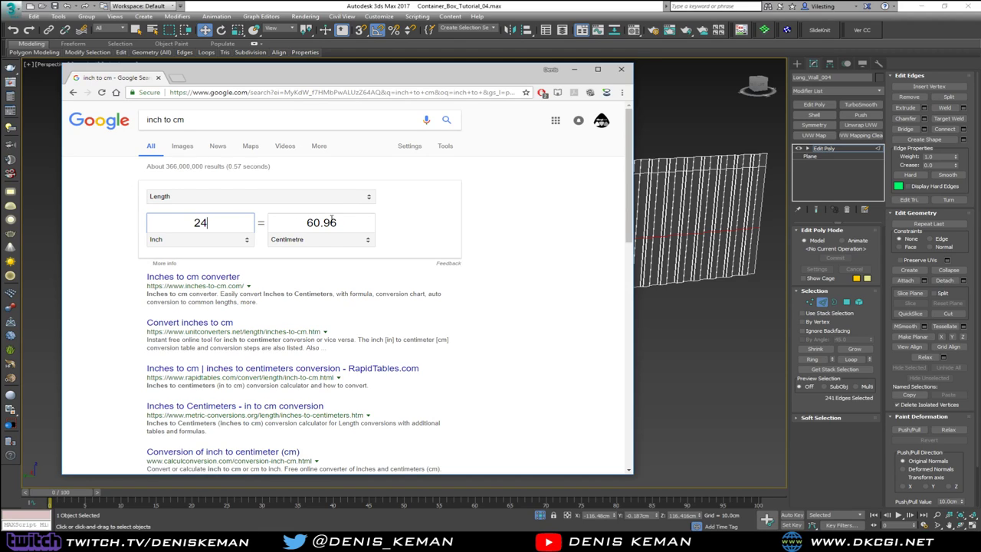
left_click(620, 71)
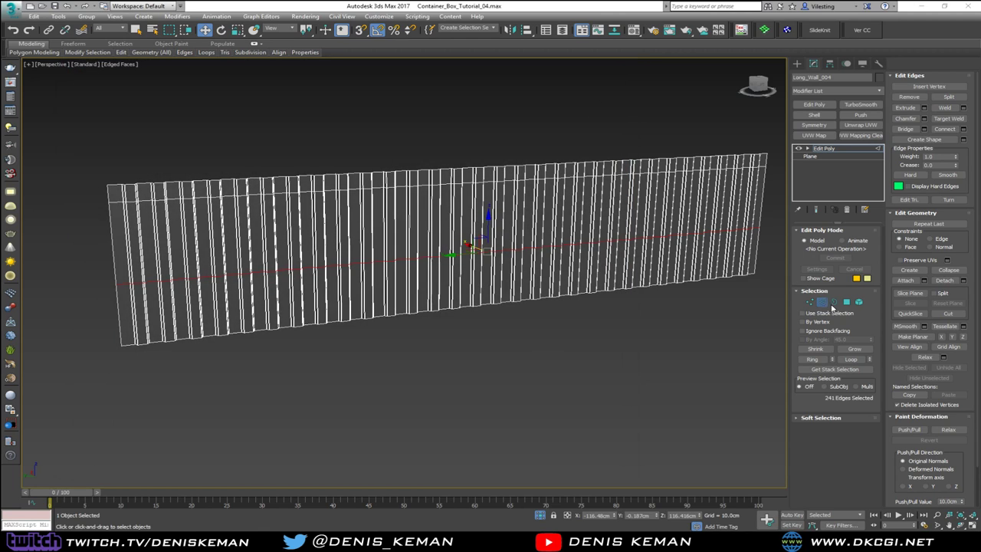
Leave the wall's edge editing and draw a plane about 129 cm by 131 cm beside the wall's end in the Left view
left_click(825, 302)
left_click(656, 357)
key("alt+w")
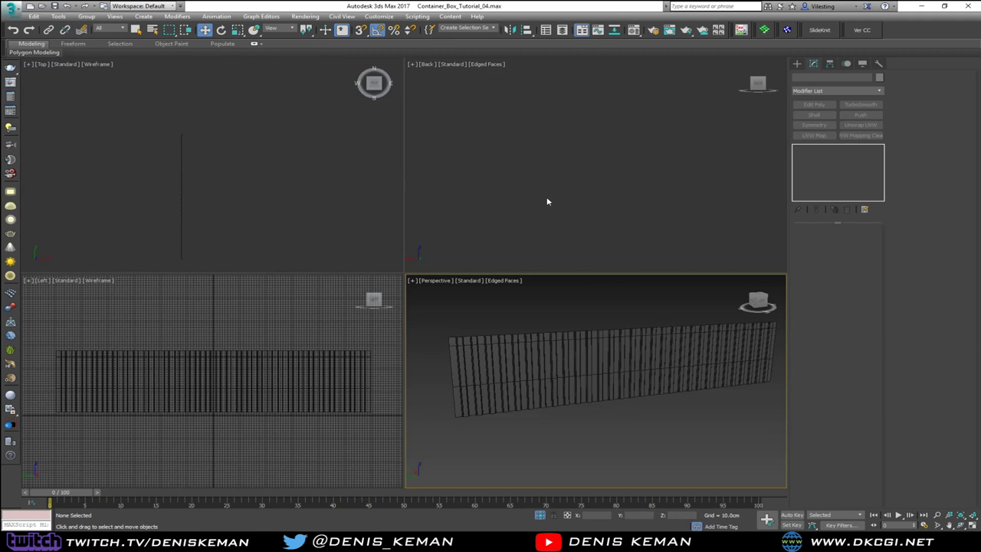
left_click(547, 201)
left_click(293, 241)
left_click(282, 333)
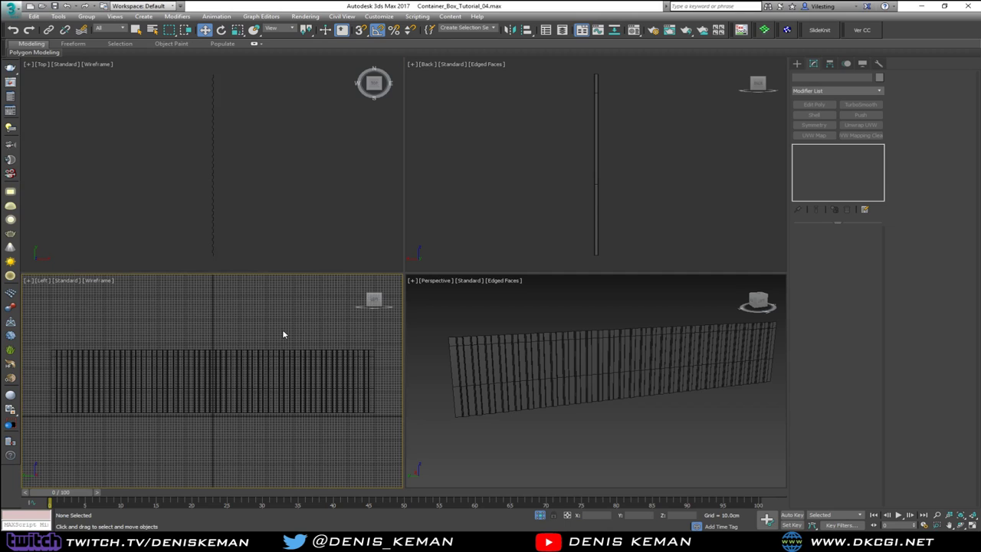
key("alt+w")
scroll(304, 310, "up", 4)
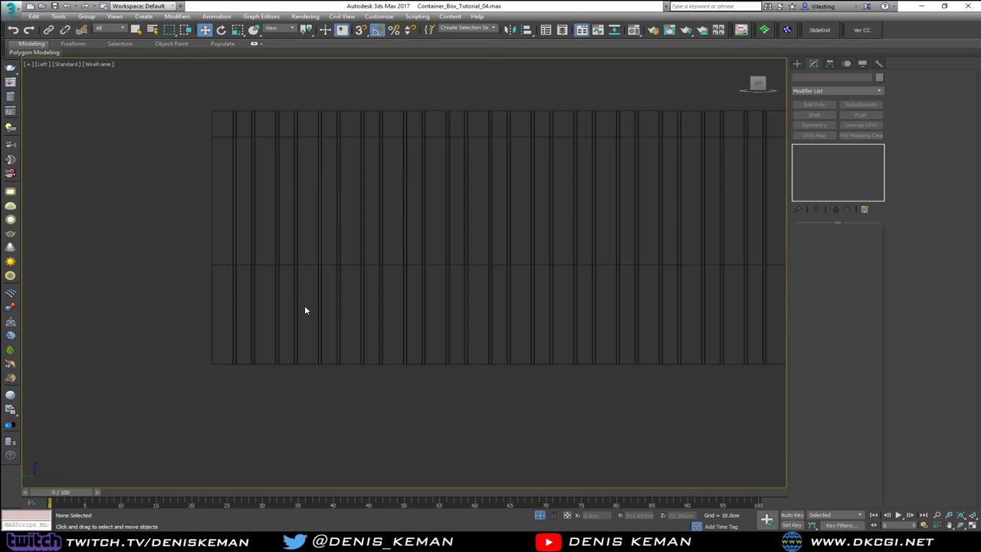
middle_click_drag(262, 248, 374, 318)
left_click(796, 64)
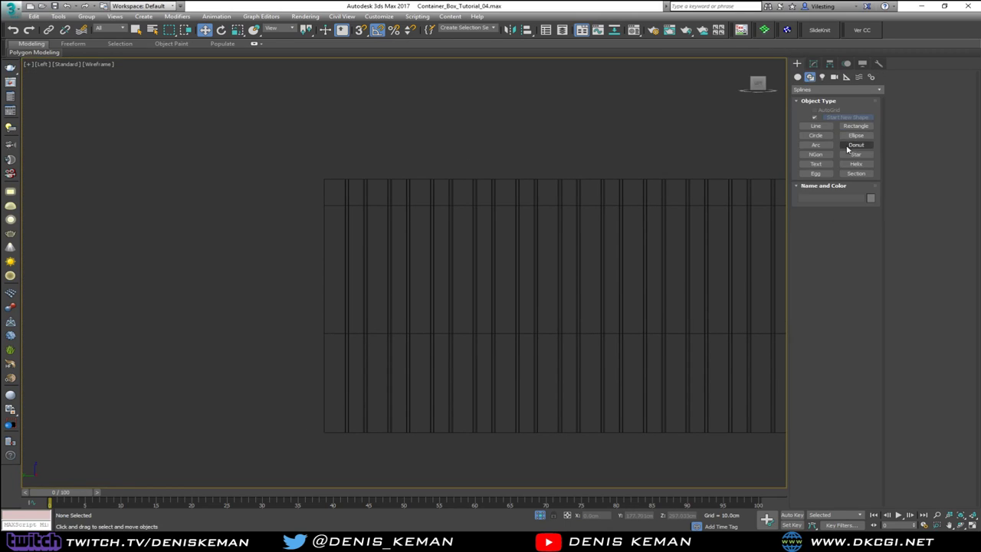
left_click(797, 76)
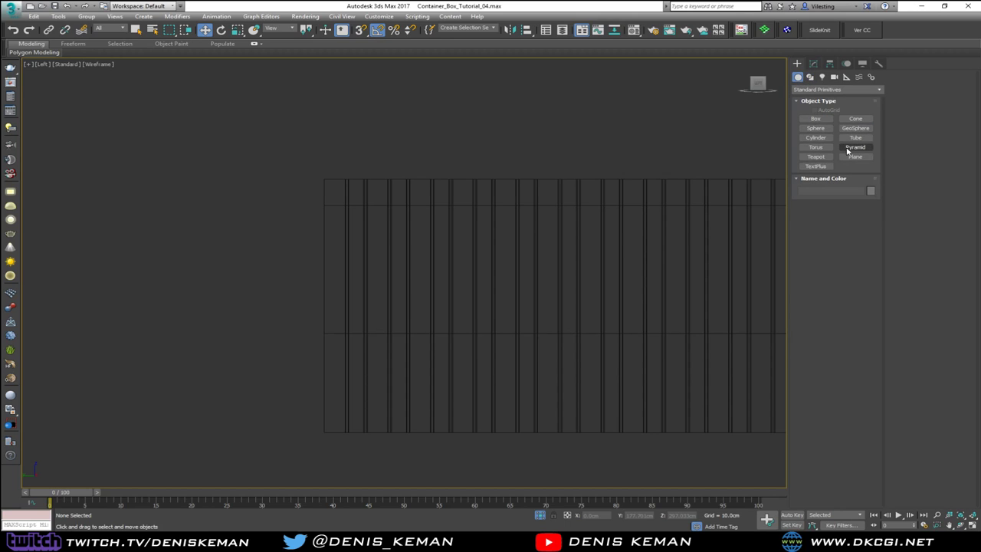
left_click(855, 156)
left_click_drag(98, 195, 240, 318)
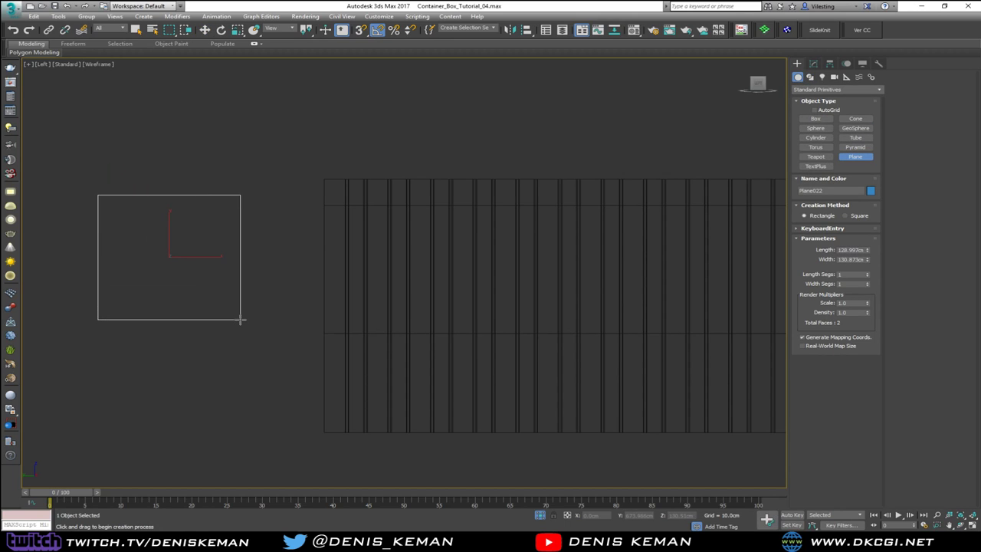
Set the new plane's length and width to 61 cm each
double_click(838, 250)
type("61")
key("Tab")
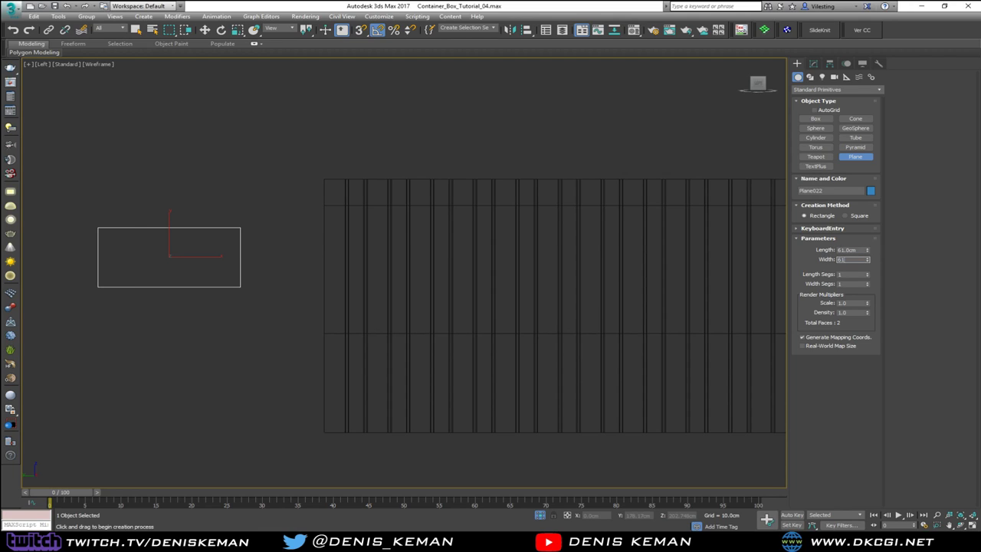
type("61")
key("Return")
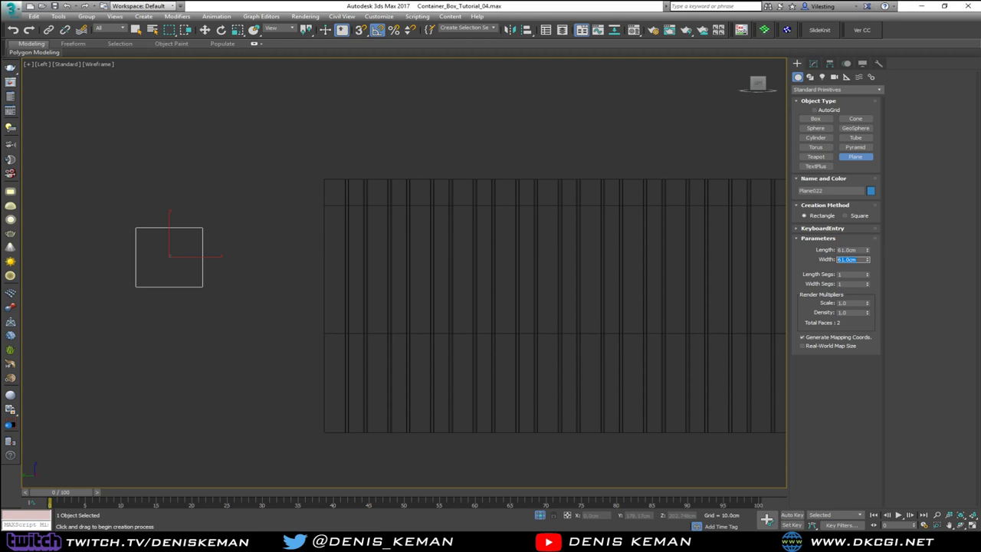
Move the 61 cm plane to just in front of the near end of the wall, at about mid-height
key("w")
left_click_drag(186, 249, 297, 288)
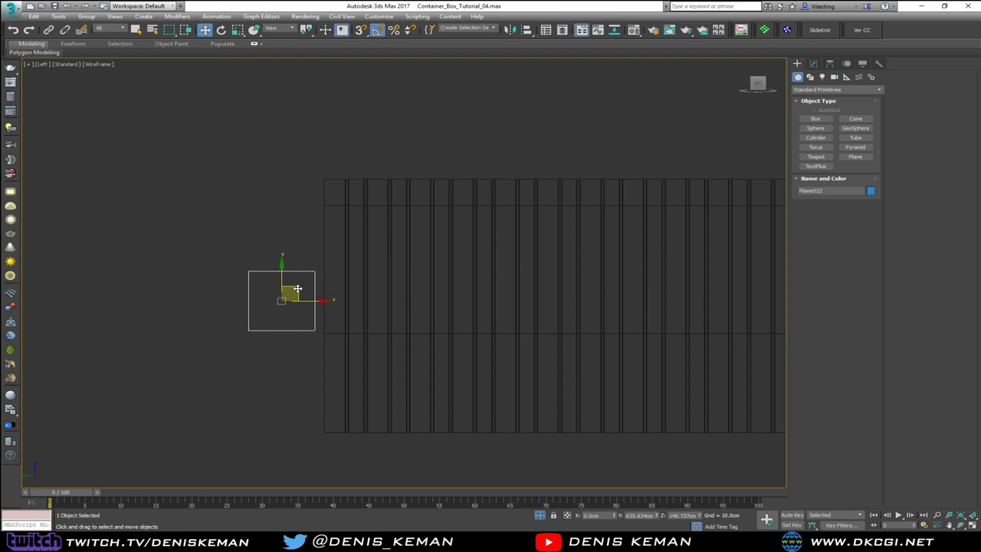
key("alt+w")
right_click(527, 363)
key("alt+w")
middle_click_drag(230, 298, 276, 309, "alt")
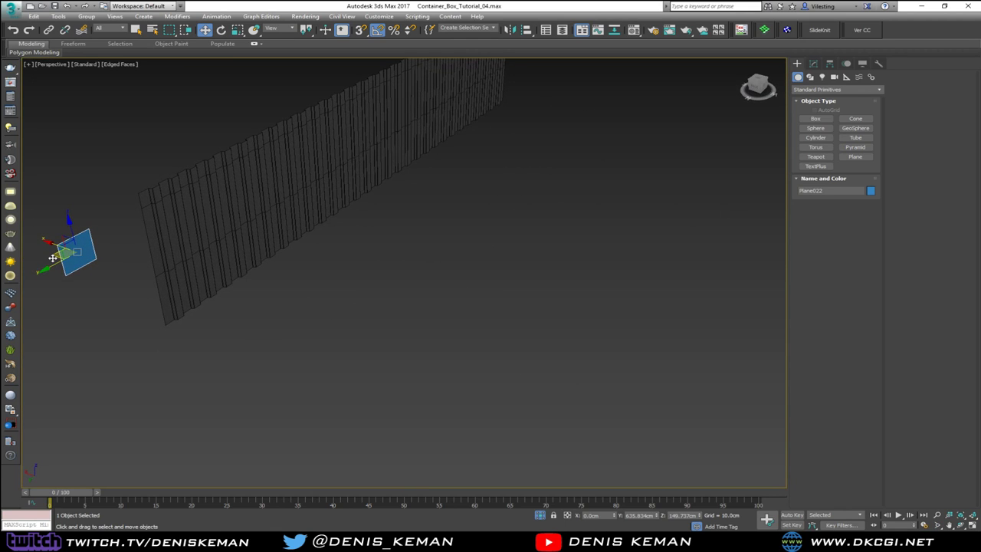
left_click_drag(53, 258, 155, 254)
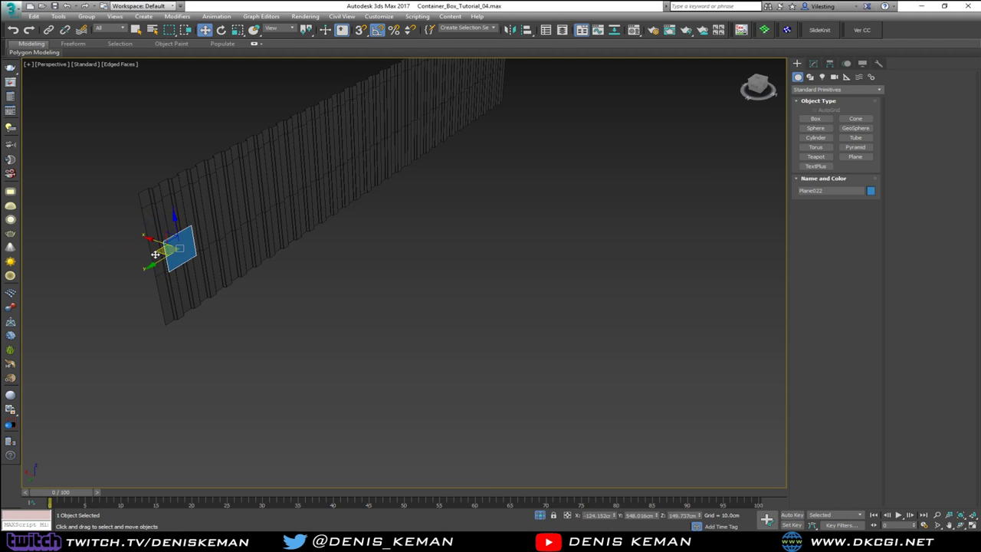
key("z")
middle_click_drag(313, 271, 316, 225, "alt")
scroll(316, 225, "down", 5)
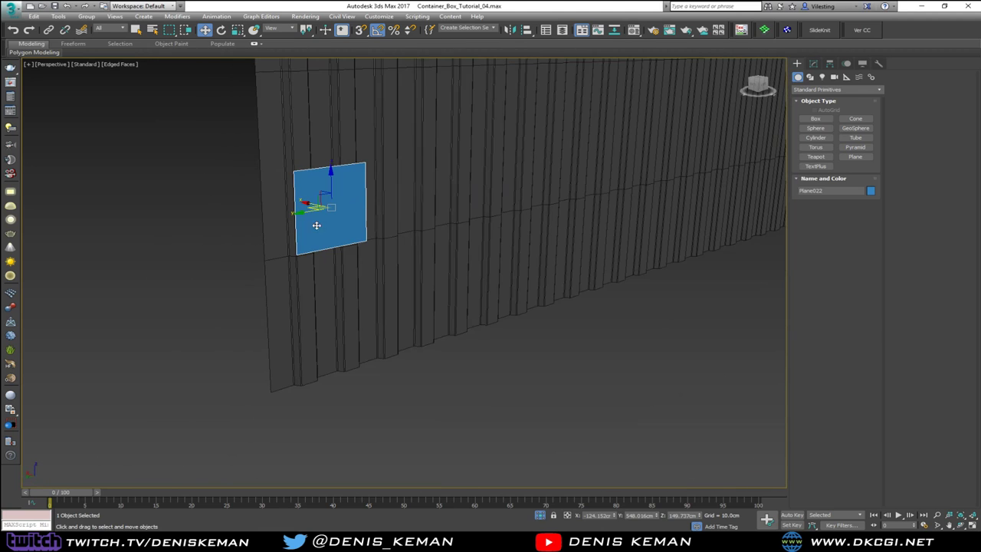
right_click(357, 247)
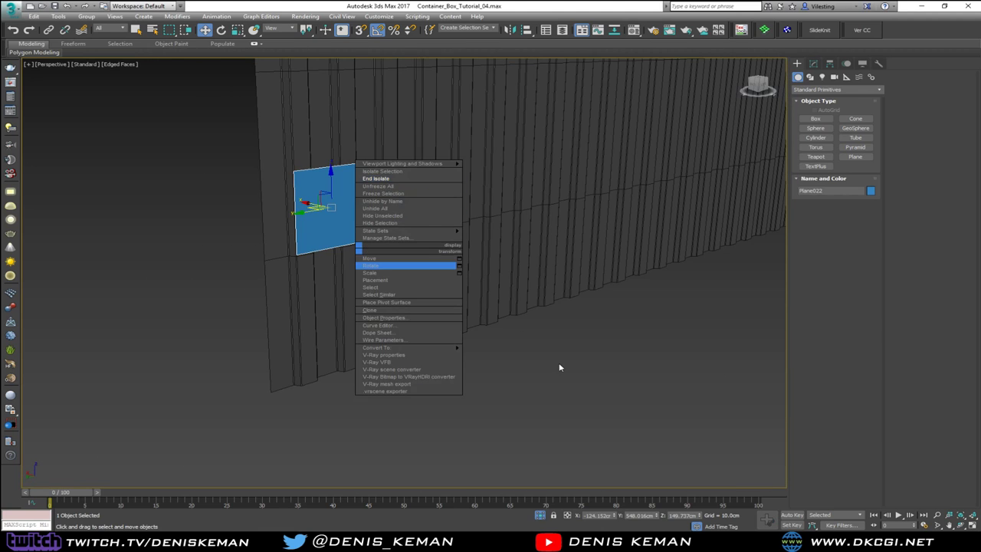
left_click(858, 77)
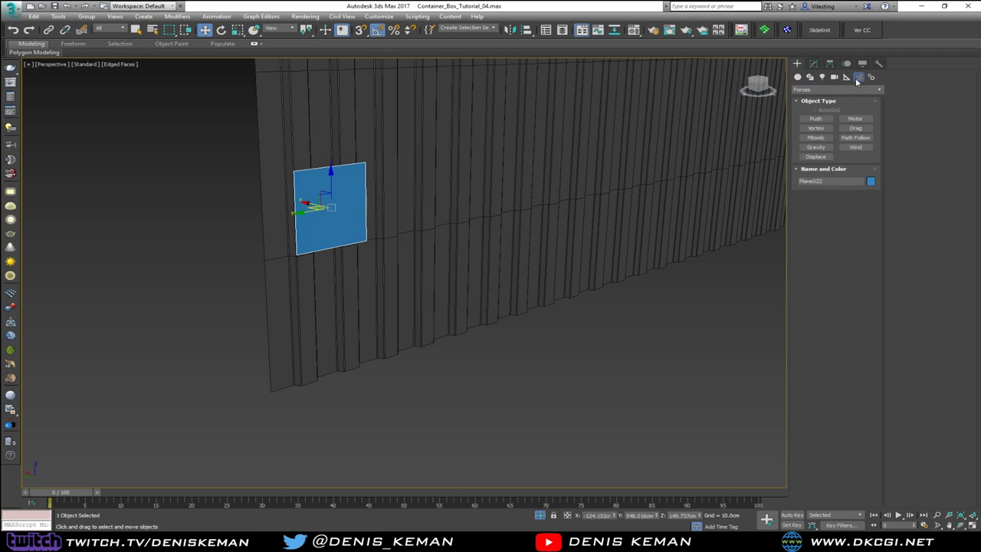
left_click(846, 78)
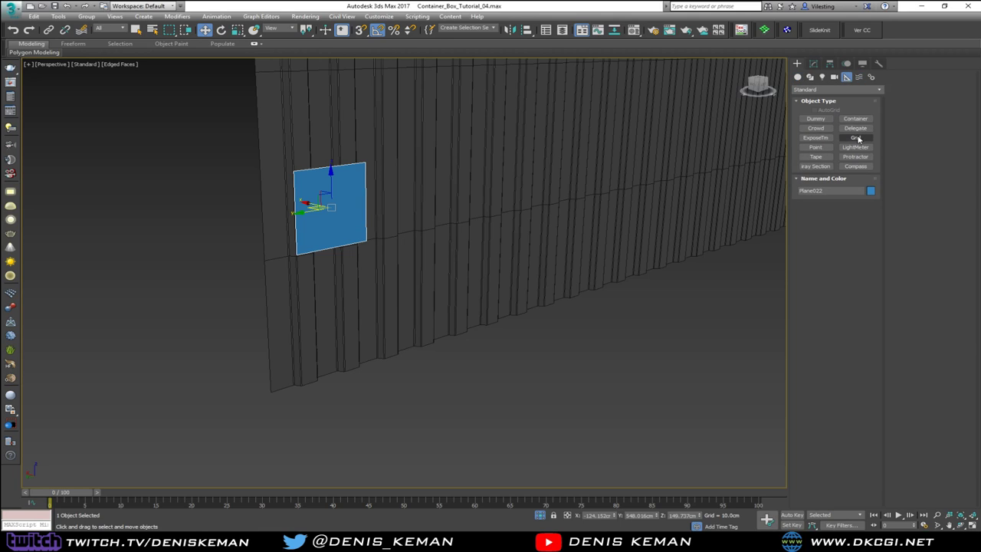
left_click(860, 77)
left_click(871, 77)
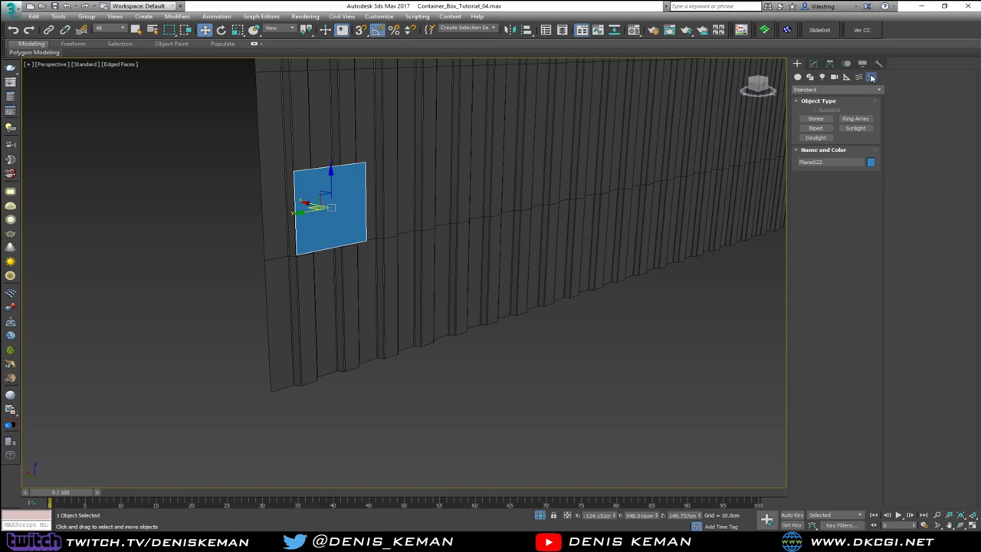
left_click(815, 119)
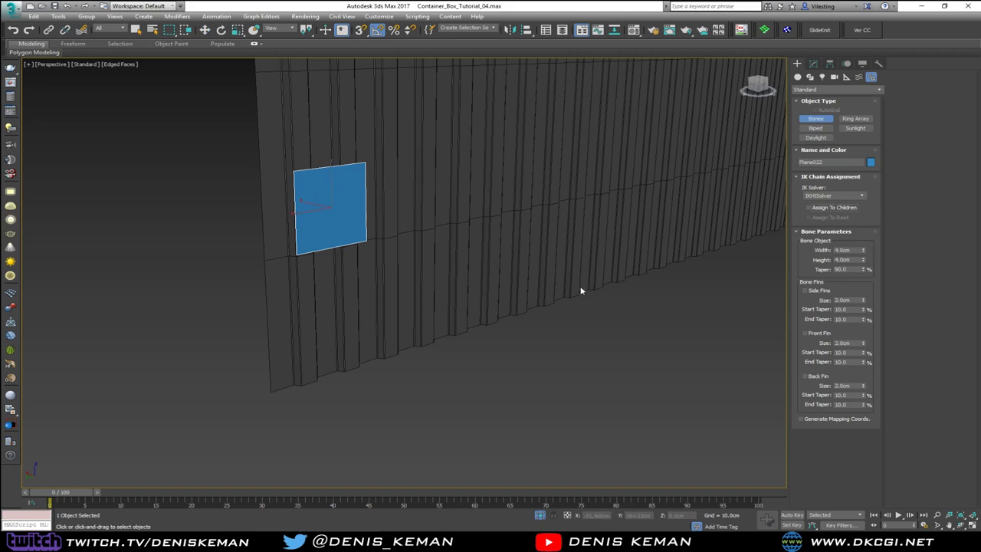
right_click(494, 327)
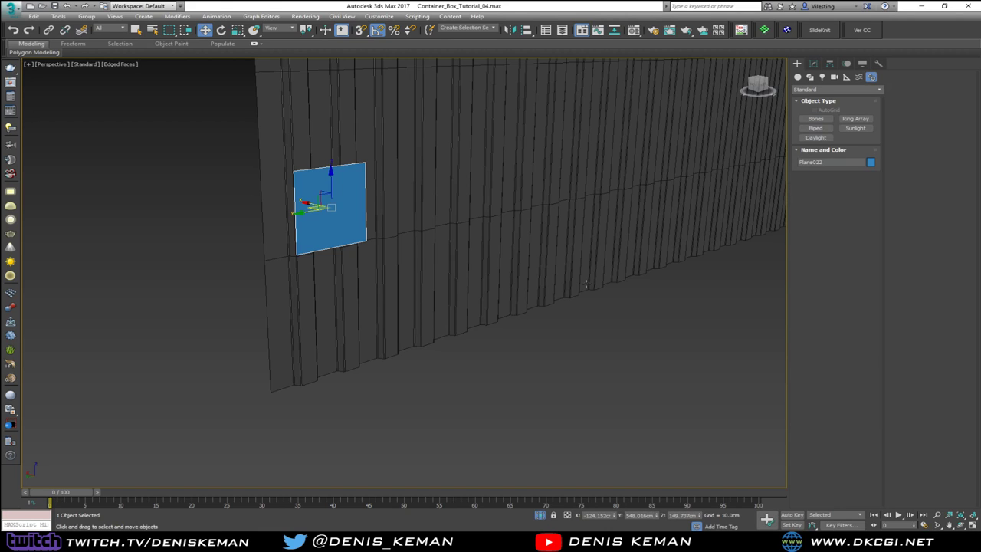
Create a biped figure next to the blue plane and set its height to 185 cm
left_click(815, 128)
left_click_drag(388, 372, 469, 188)
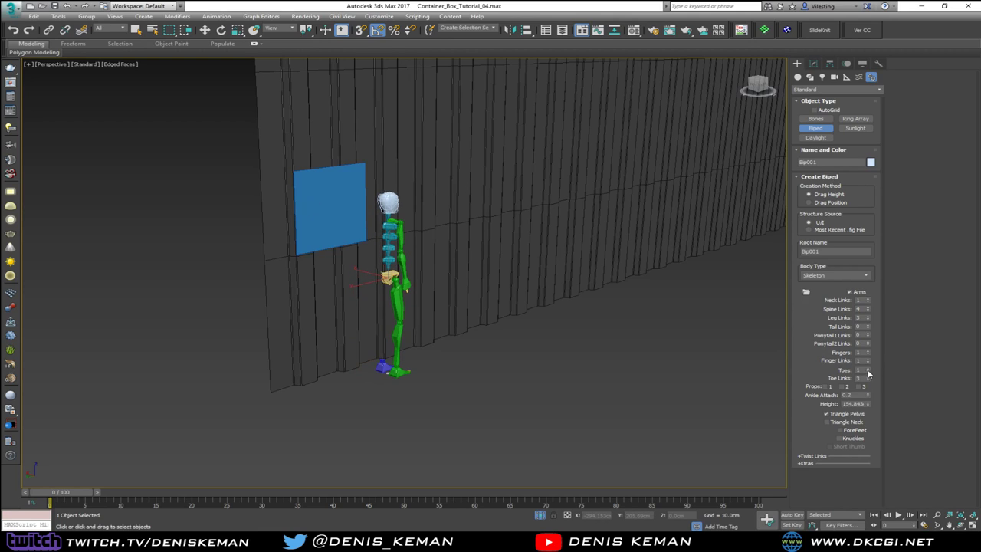
double_click(846, 403)
type("185")
key("Return")
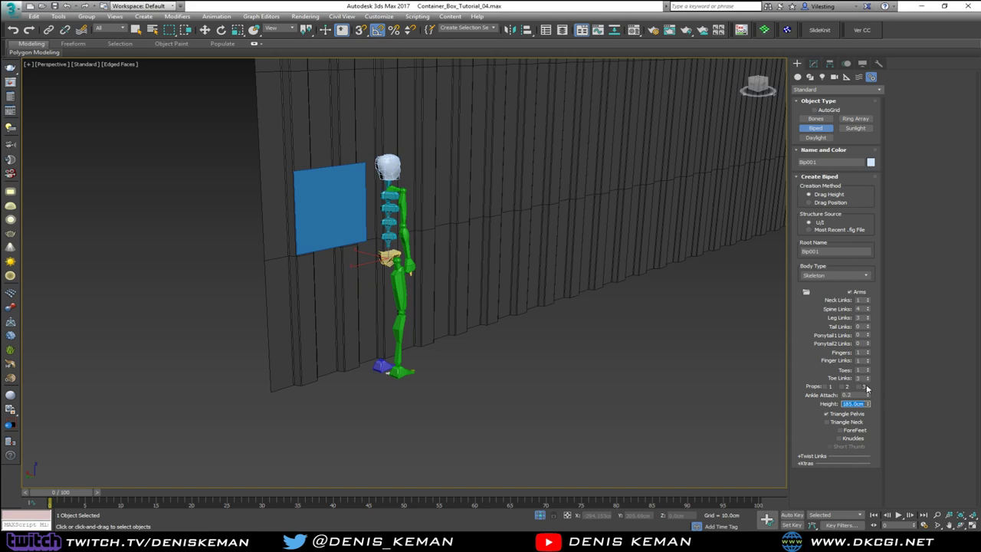
Move the biped away from the wall so its whole body stands just in front of the corrugated surface
key("w")
left_click_drag(366, 254, 397, 260)
key("F3")
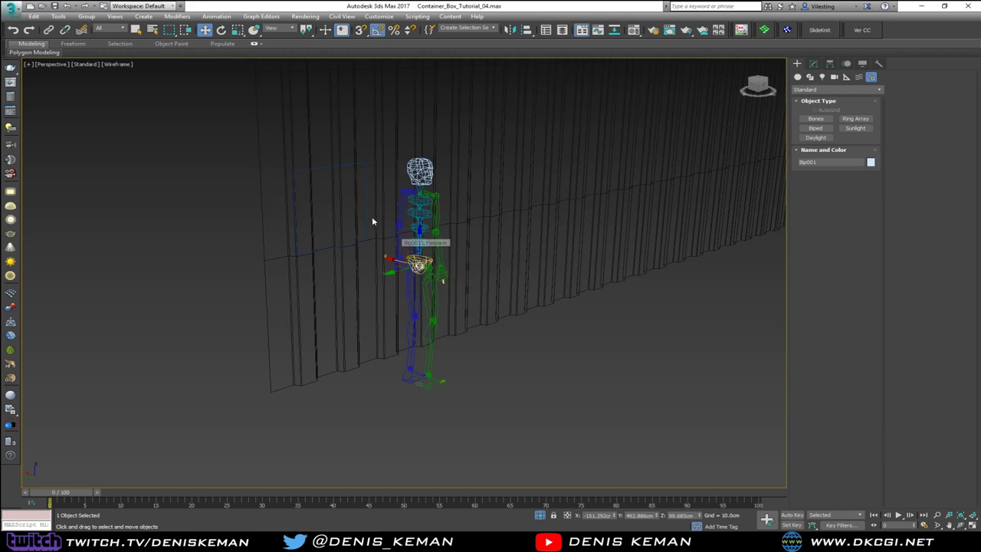
key("F3")
middle_click_drag(372, 222, 473, 221, "alt")
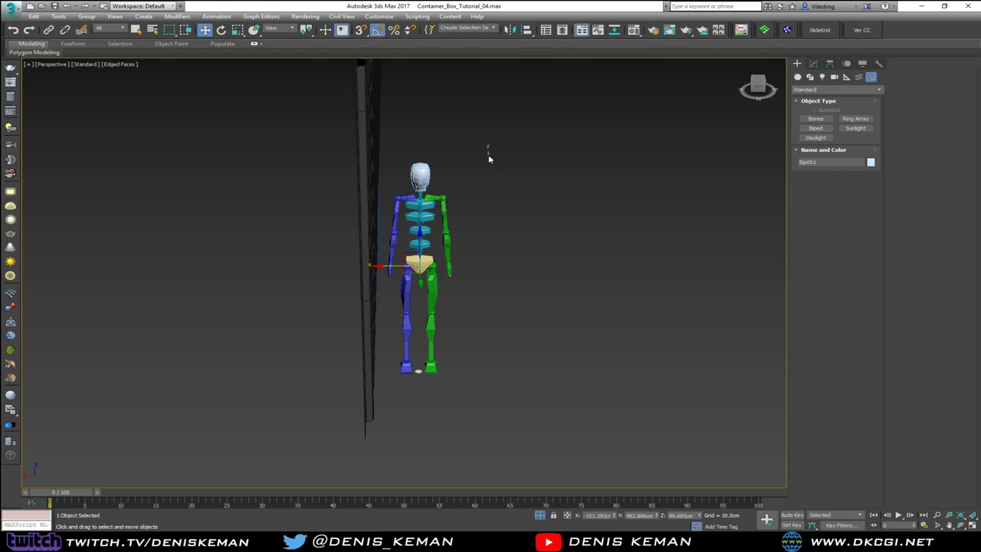
Select all parts of the biped and group them under the default name Group001
left_click_drag(387, 416, 387, 416)
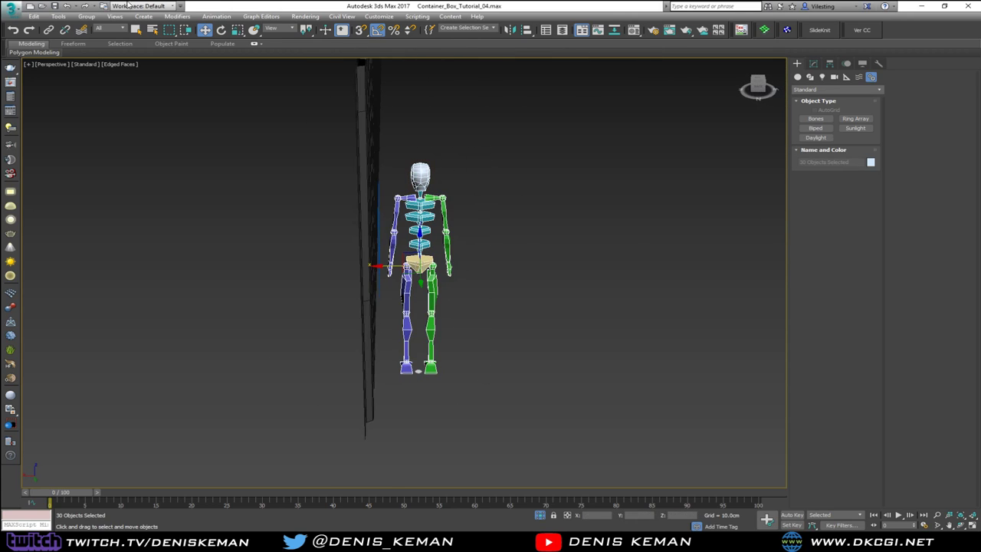
left_click(87, 16)
left_click(82, 29)
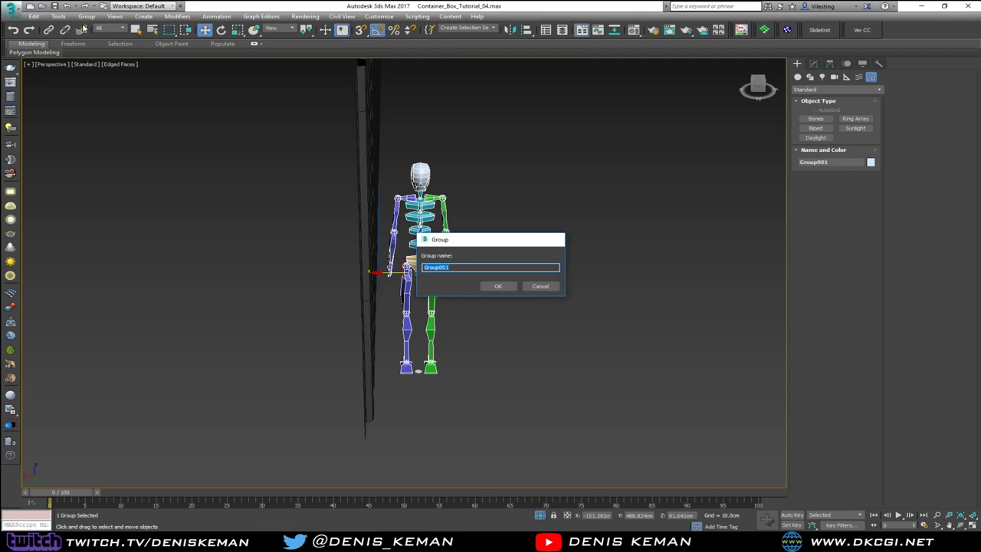
key("Return")
Move the 61 cm plane along the wall past the biped, to the figure's front side
middle_click_drag(319, 125, 239, 112, "alt")
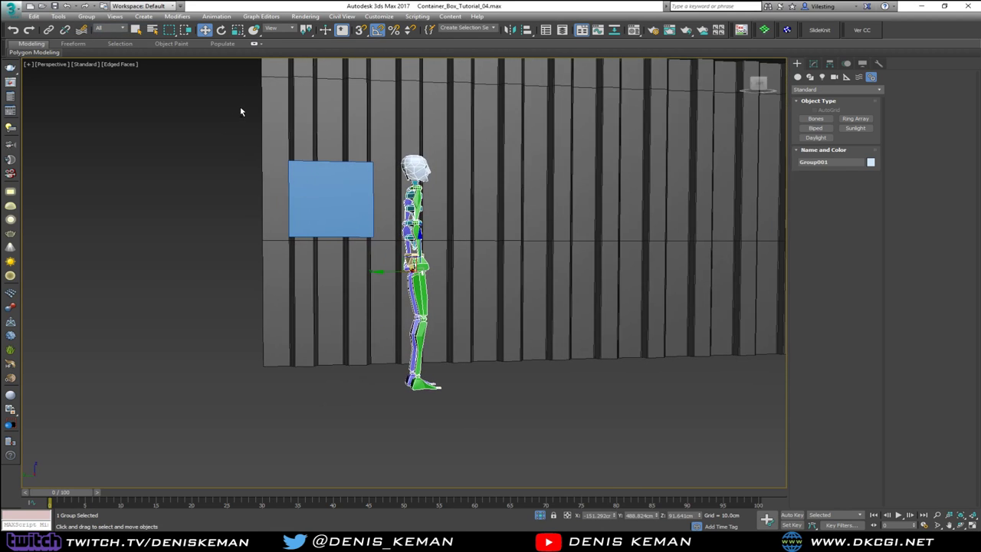
middle_click_drag(272, 140, 288, 241)
scroll(265, 223, "down", 2)
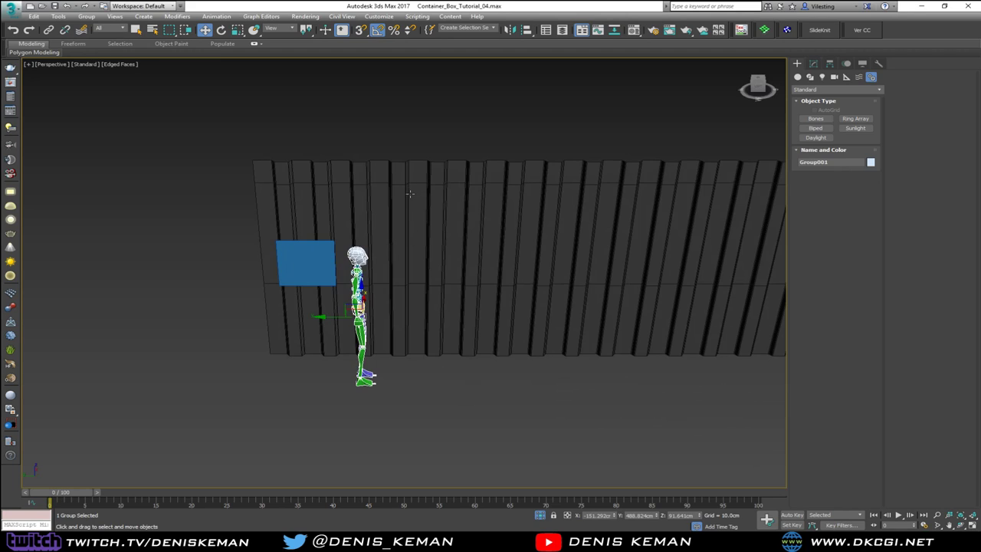
left_click(391, 138)
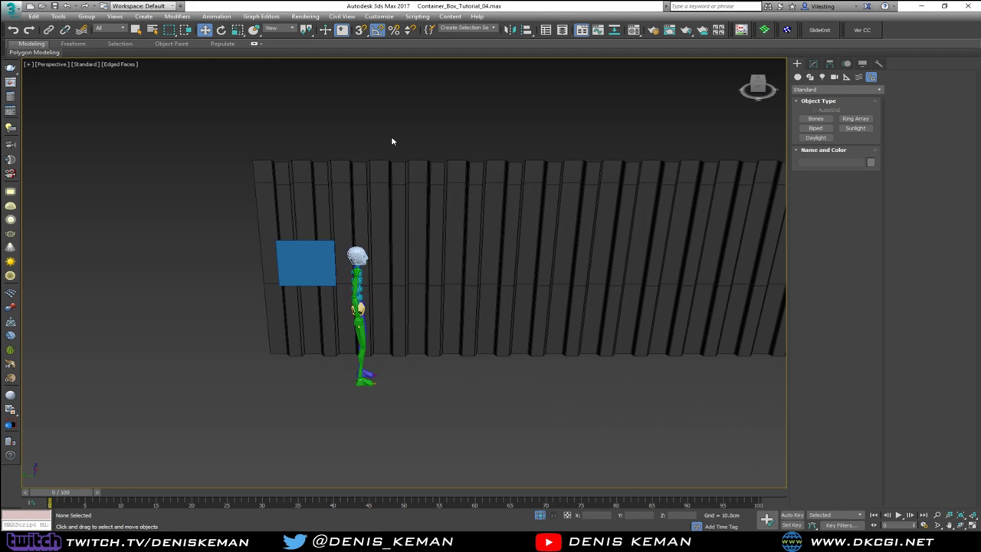
left_click(317, 258)
left_click_drag(278, 264, 396, 272)
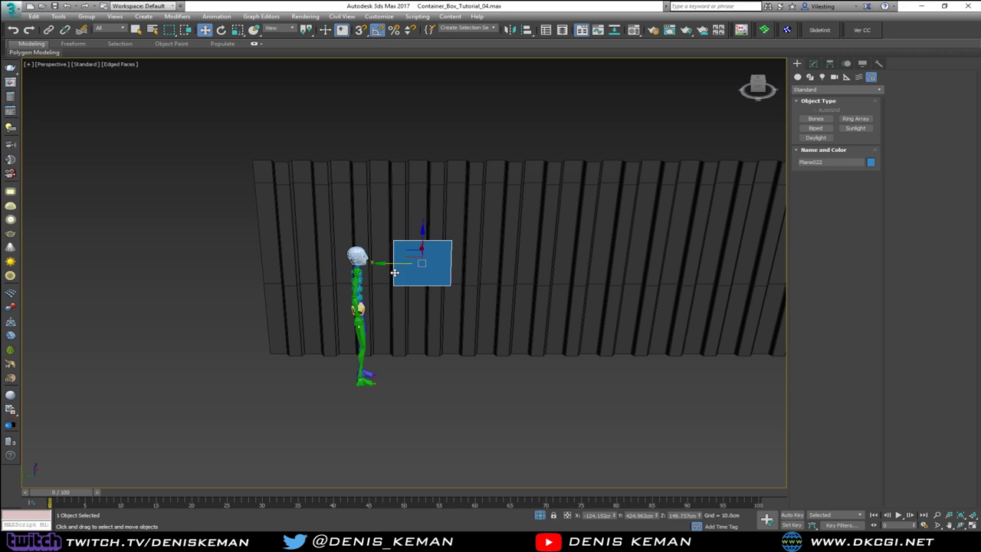
middle_click_drag(396, 272, 387, 246, "alt")
Set the plane's length and width to 90 cm each
left_click(813, 64)
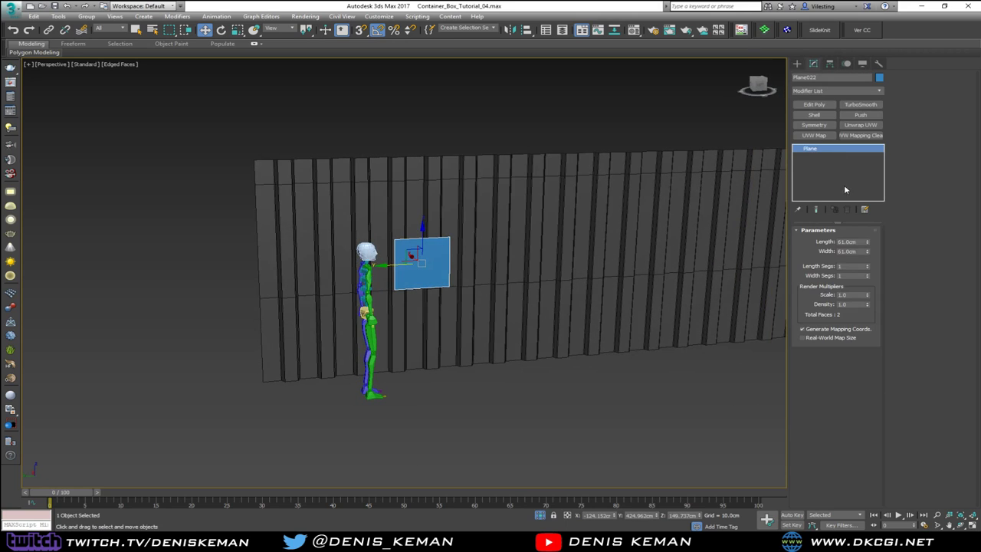
double_click(858, 241)
type("90")
key("Tab")
type("90")
key("Return")
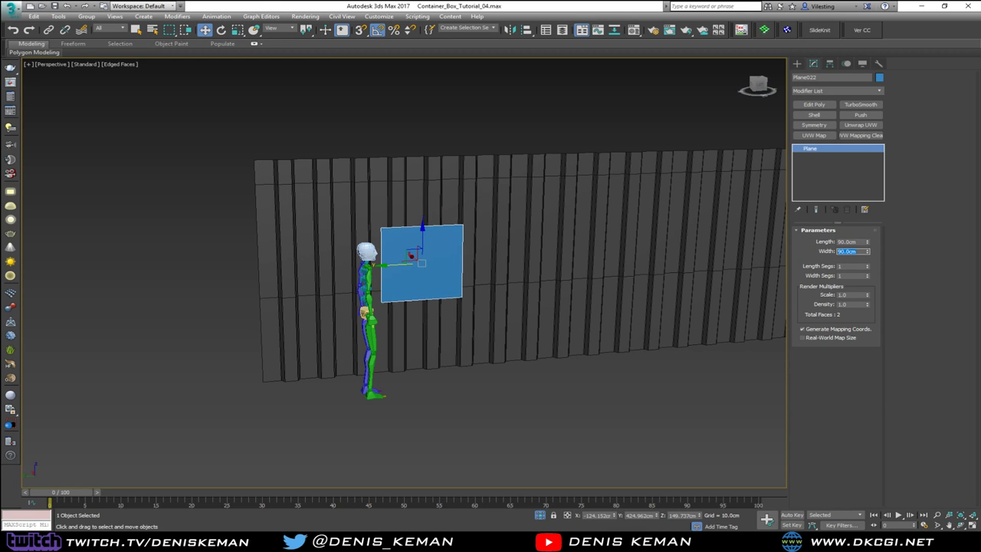
Set the plane's length and width to 140 cm each
middle_click_drag(417, 237, 371, 240, "alt")
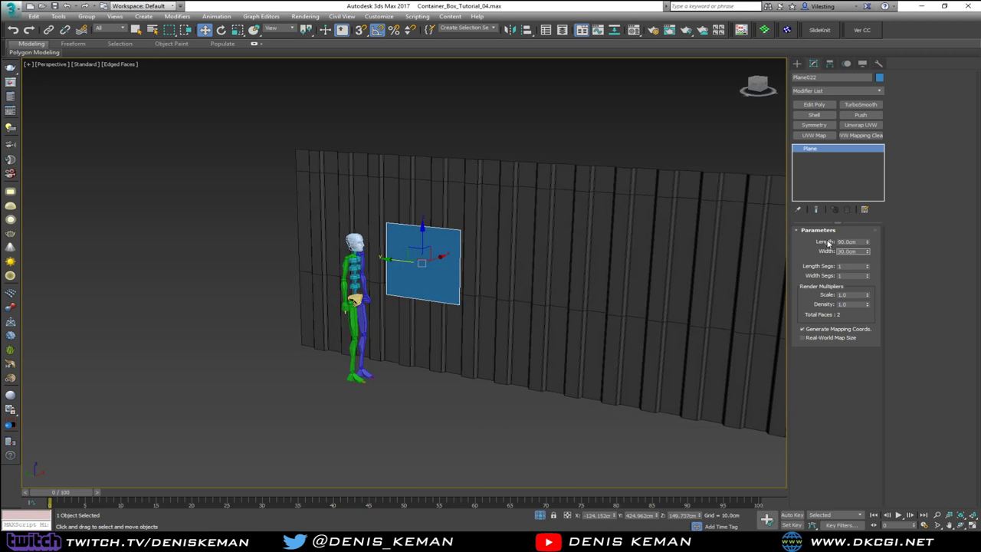
double_click(847, 242)
type("14")
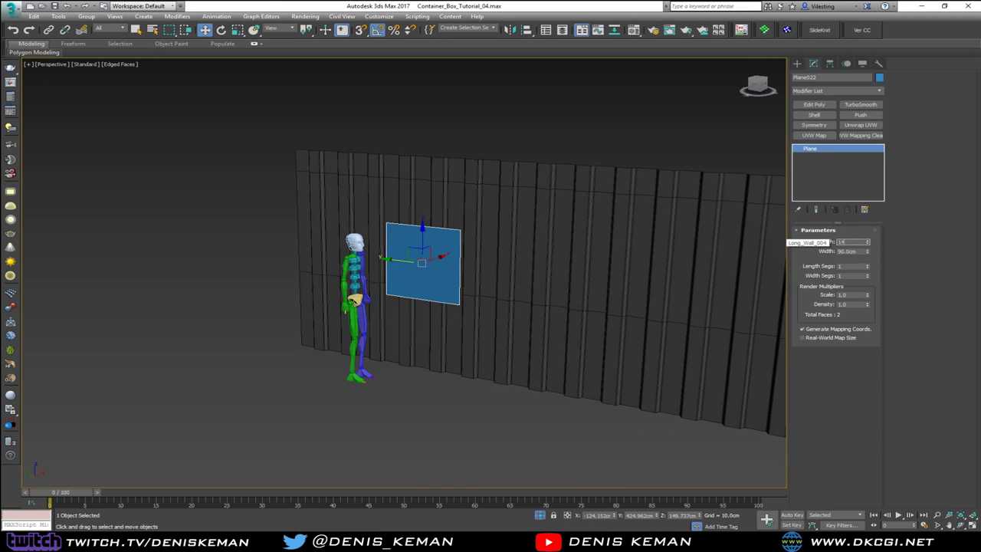
type("0")
key("Tab")
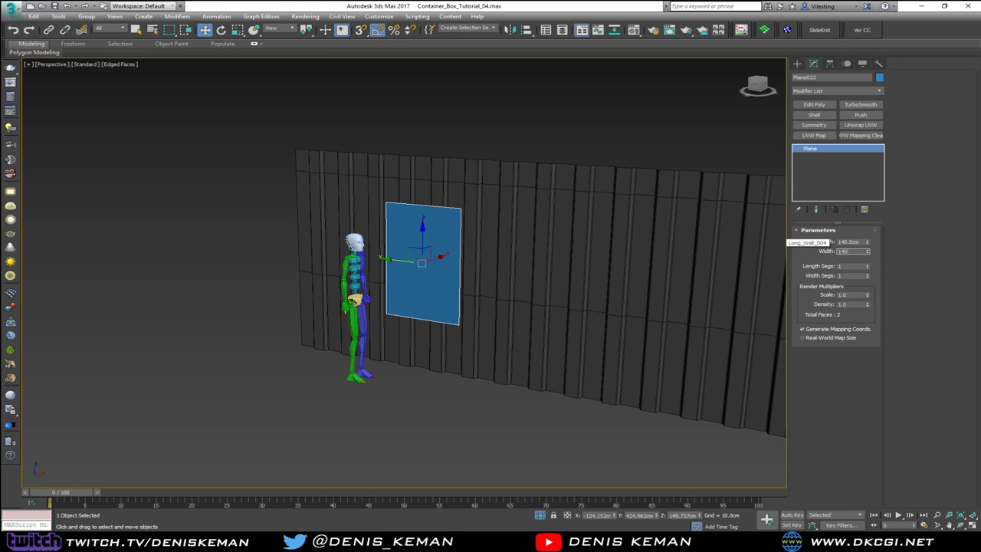
key("Return")
Move the 140 cm plane back toward the wall's near end and raise it slightly to window height behind the biped
middle_click_drag(679, 235, 452, 205, "alt")
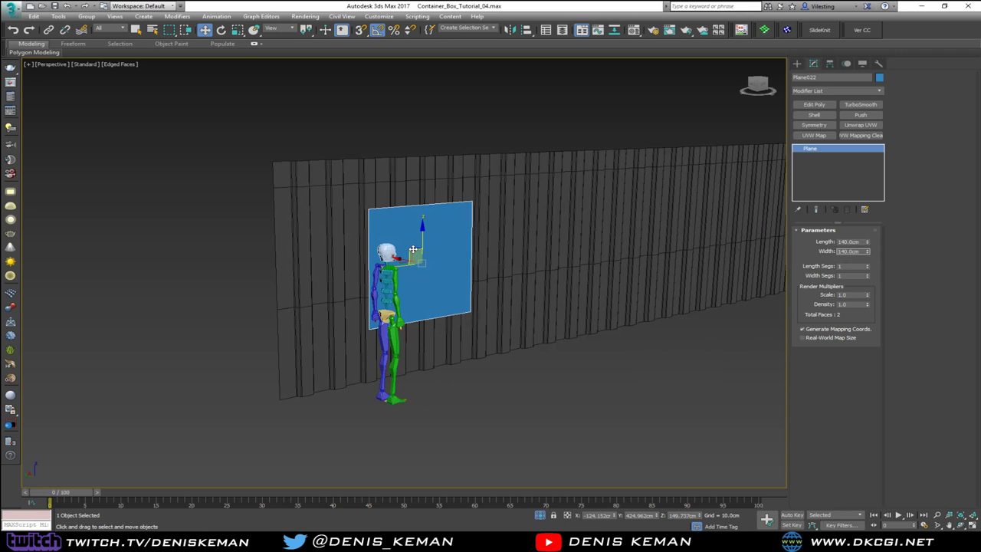
left_click_drag(412, 250, 383, 230)
middle_click_drag(383, 230, 308, 234, "alt")
left_click_drag(393, 215, 392, 226)
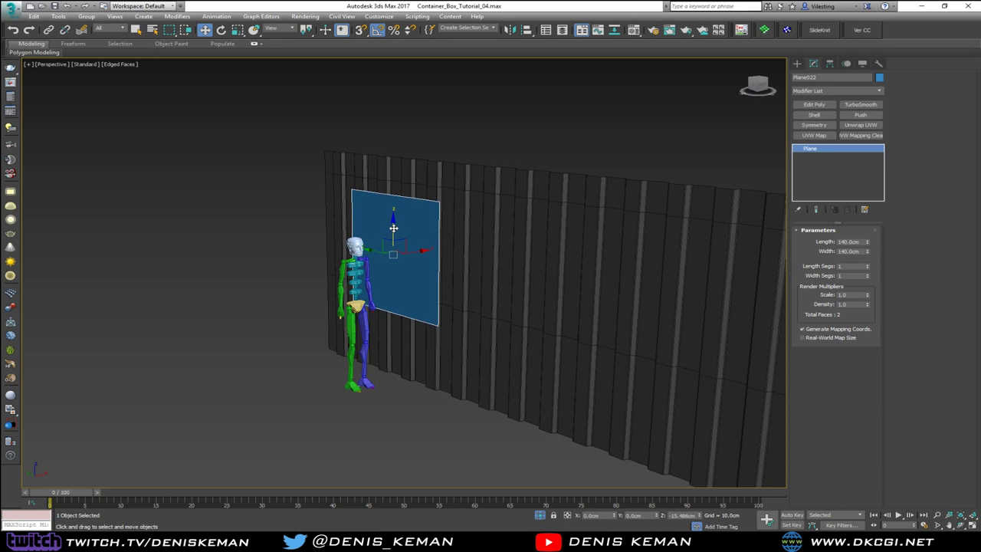
mouse_move(393, 228)
middle_mouse_down("alt")
mouse_move(486, 219)
mouse_move(389, 246)
middle_mouse_up("alt")
Rotate the biped group 90 degrees to face the wall and move it closer to the plane
middle_click_drag(345, 244, 454, 227, "alt")
left_click(377, 355)
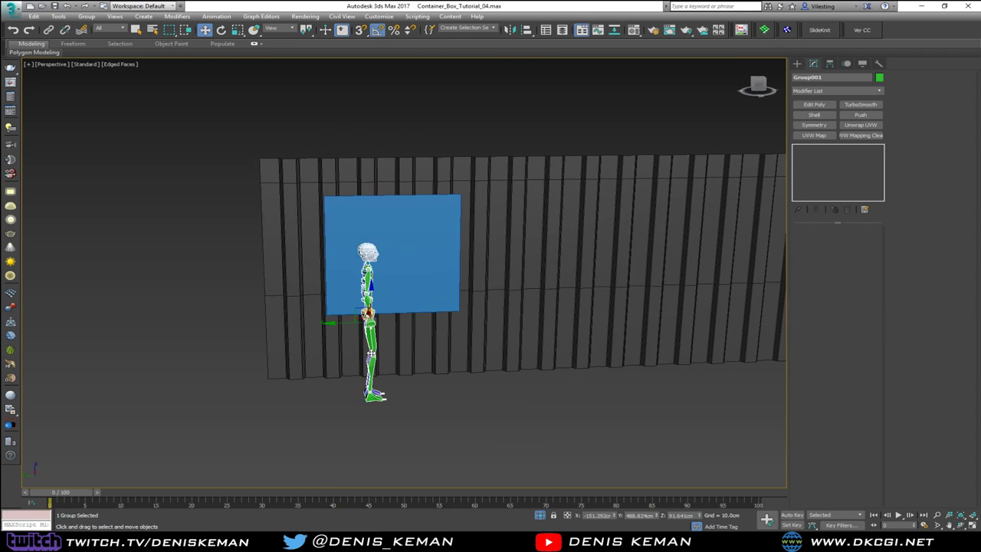
middle_click_drag(377, 356, 345, 318, "alt")
key("e")
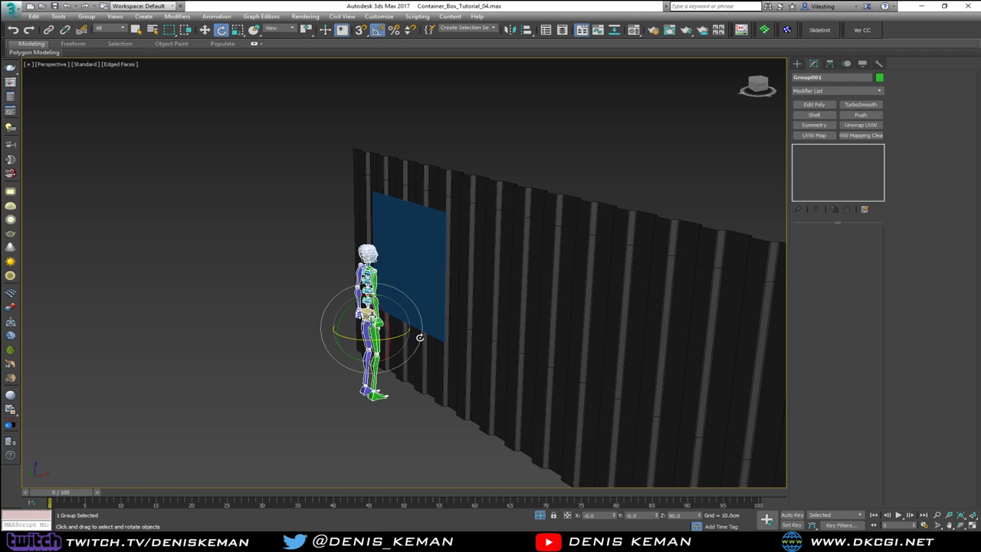
key("w")
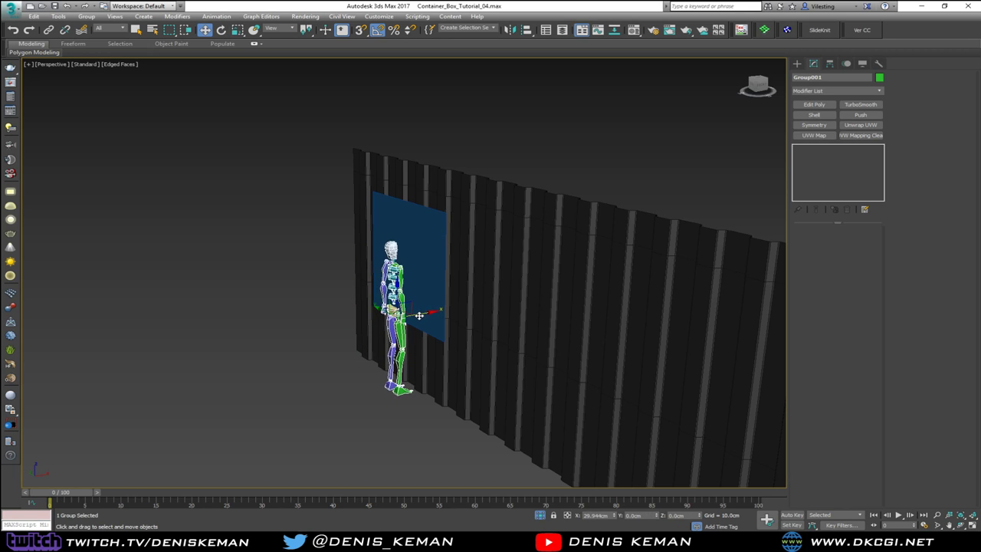
middle_click_drag(405, 319, 450, 272, "alt")
Snap the wall's upper and lower horizontal edge loops to the plane's top and bottom edges, then leave edge editing
left_click(449, 272)
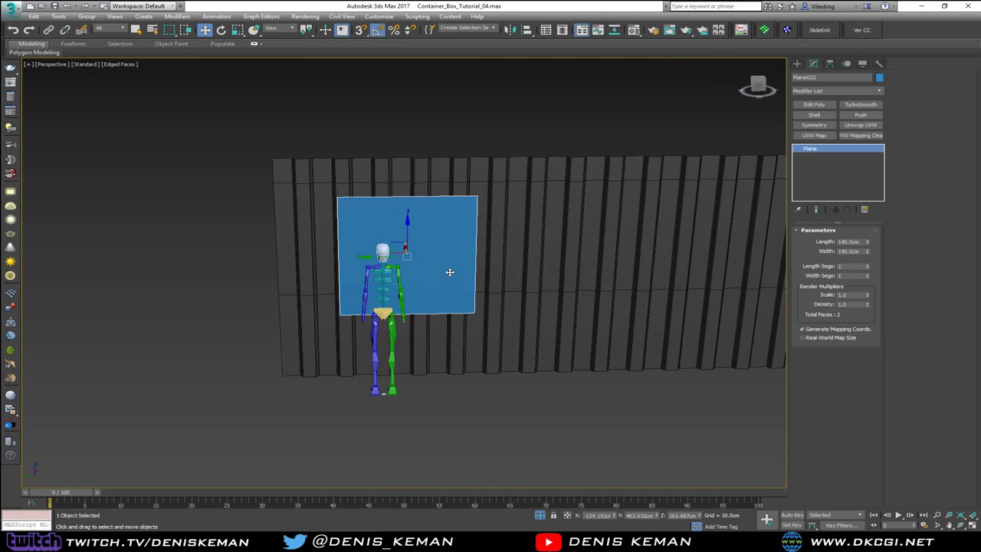
left_click(549, 240)
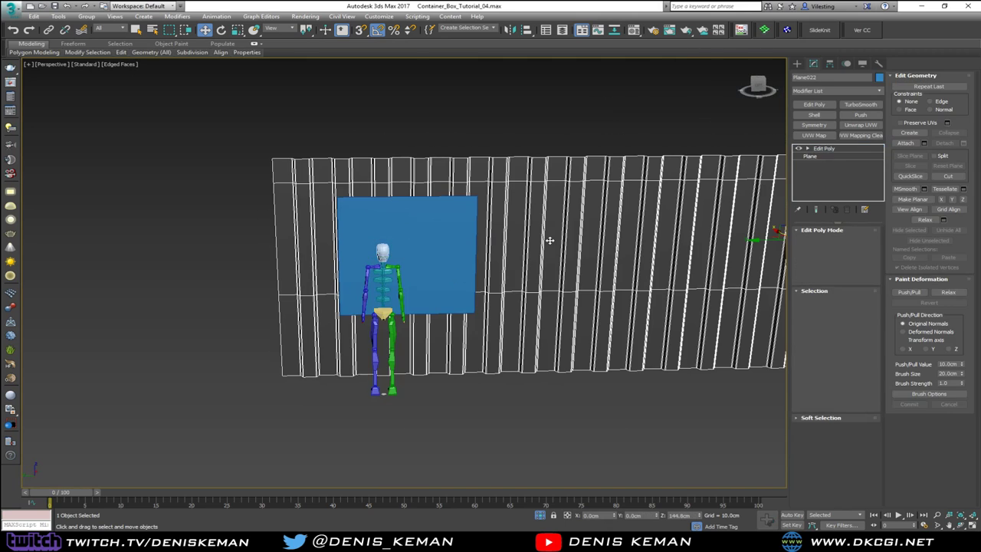
double_click(517, 180)
middle_click_drag(459, 199, 339, 220)
scroll(339, 220, "down", 2)
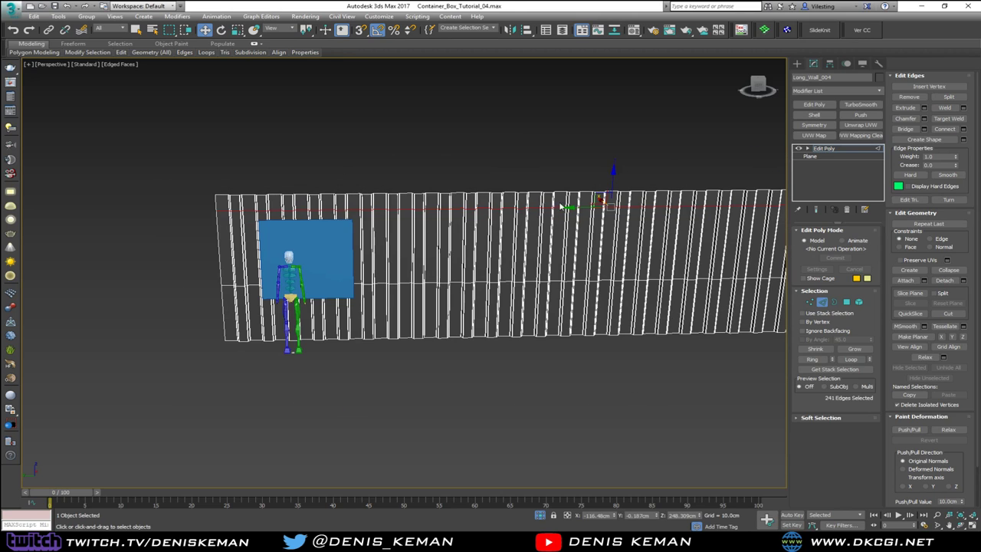
scroll(359, 218, "up", 4)
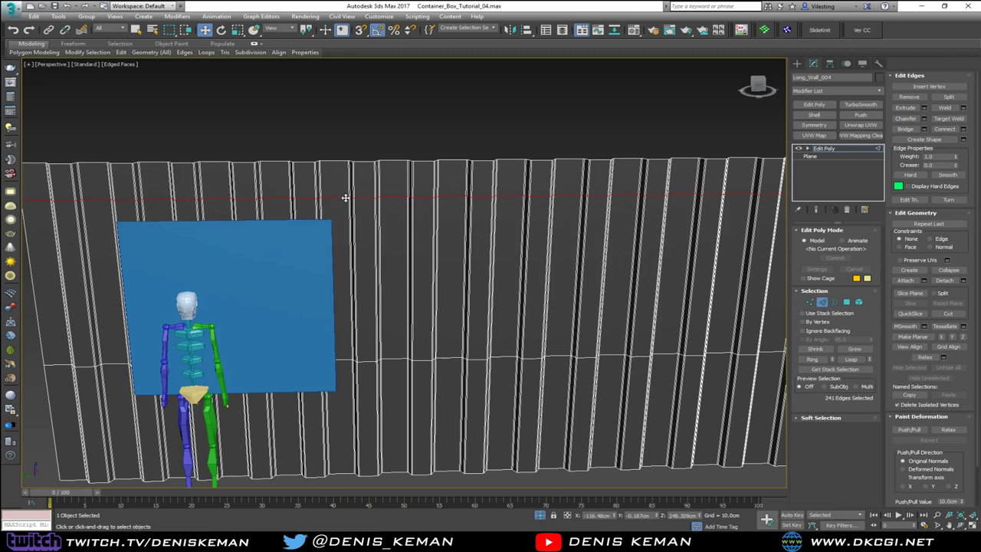
key("s")
left_click_drag(327, 205, 335, 385)
middle_click_drag(368, 336, 474, 265)
scroll(333, 295, "down", 2)
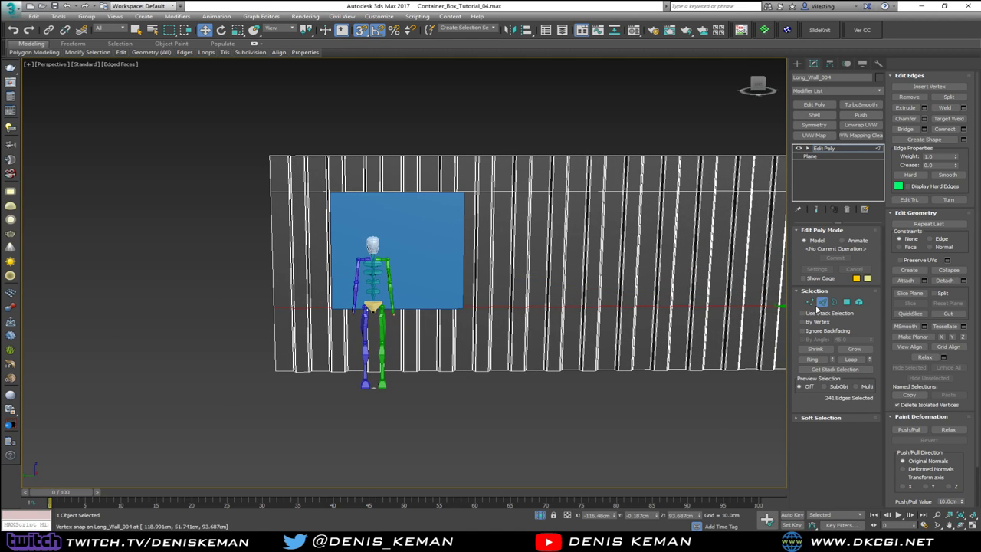
left_click(821, 302)
Move the 140 cm plane farther along the wall, clear of the biped
left_click(406, 216)
middle_click_drag(406, 216, 389, 222)
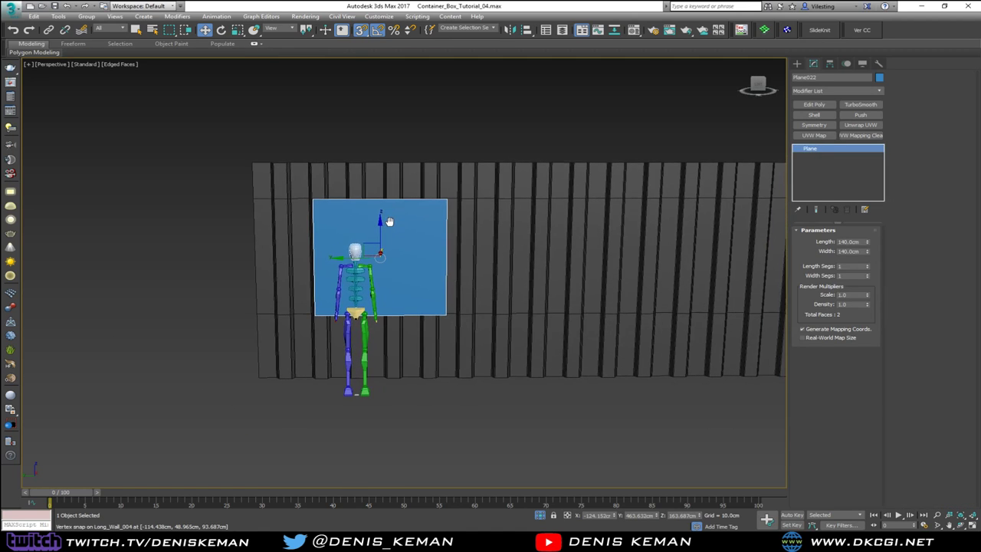
scroll(389, 221, "up", 3)
left_click_drag(348, 273, 504, 285)
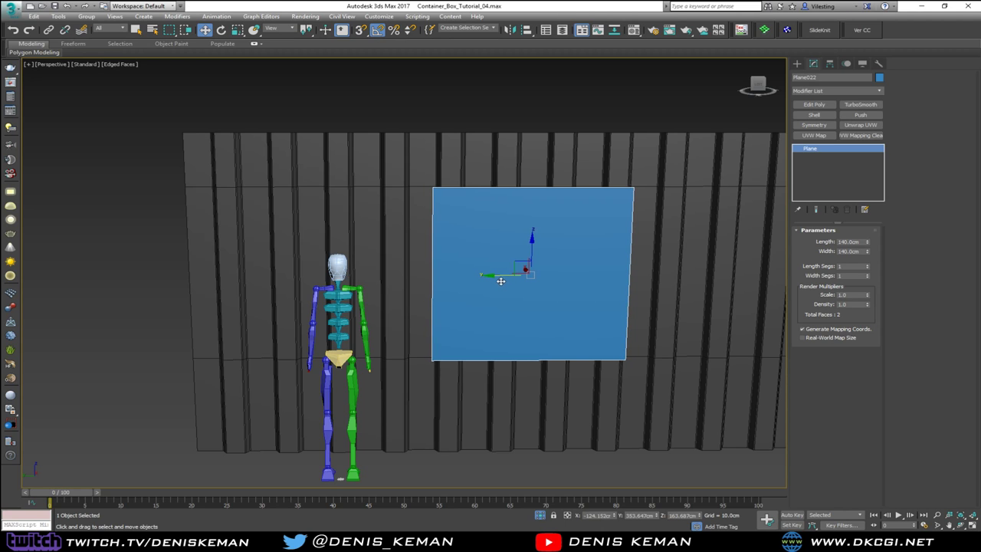
In the Left view, nudge the plane horizontally so its two sides sit evenly just outside the corrugation folds
middle_click_drag(500, 281, 494, 324, "alt")
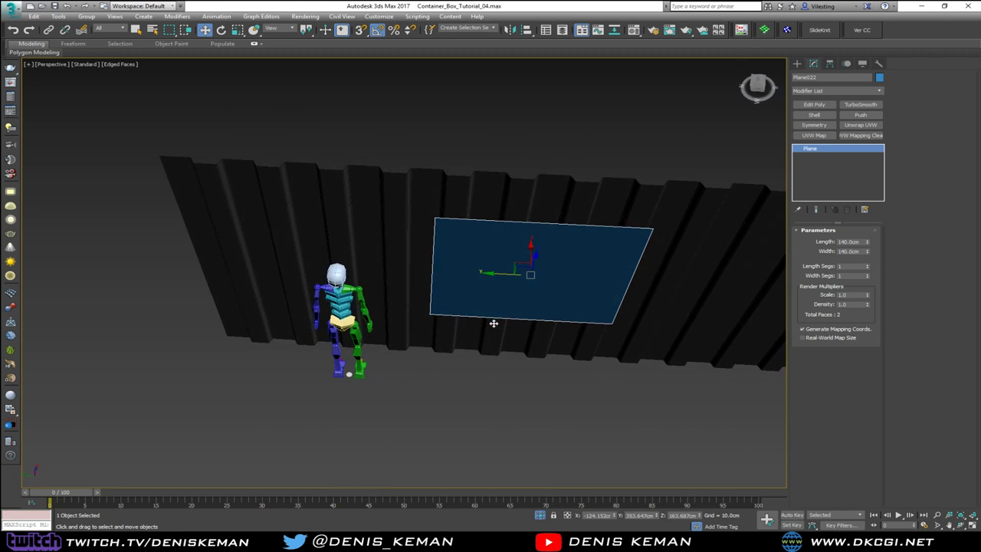
key("alt+w")
middle_click(464, 198)
key("z")
middle_click(306, 336)
key("z")
key("alt+w")
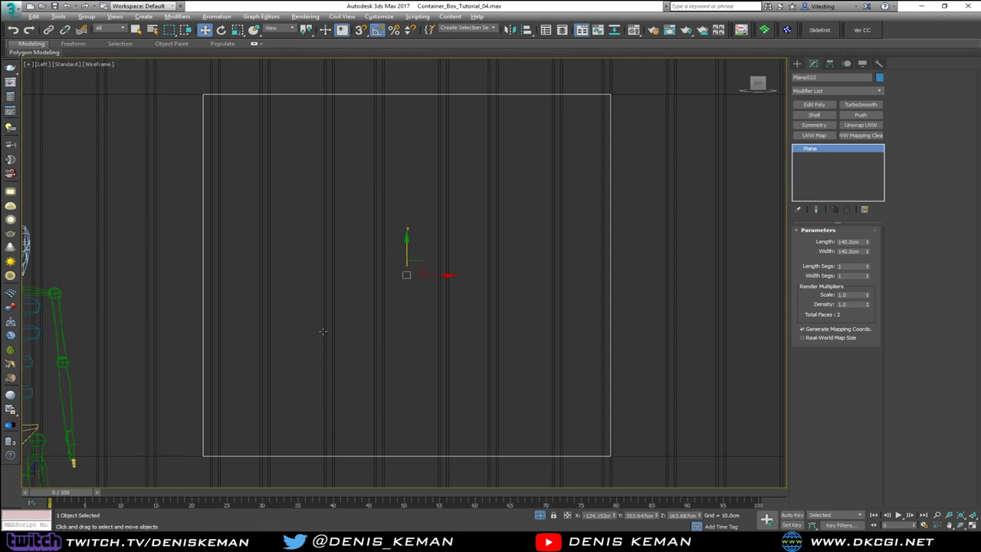
middle_click_drag(372, 189, 369, 237)
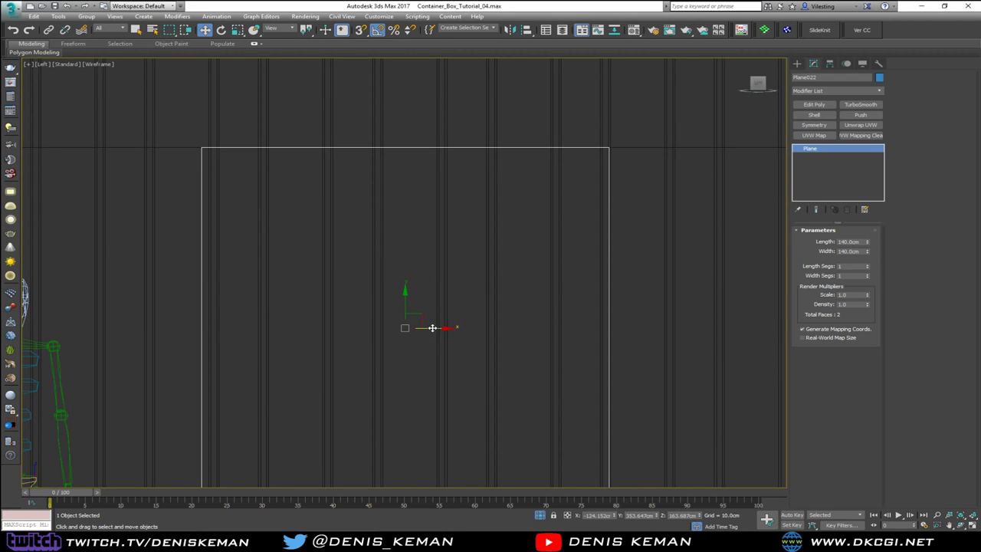
left_click_drag(432, 327, 437, 326)
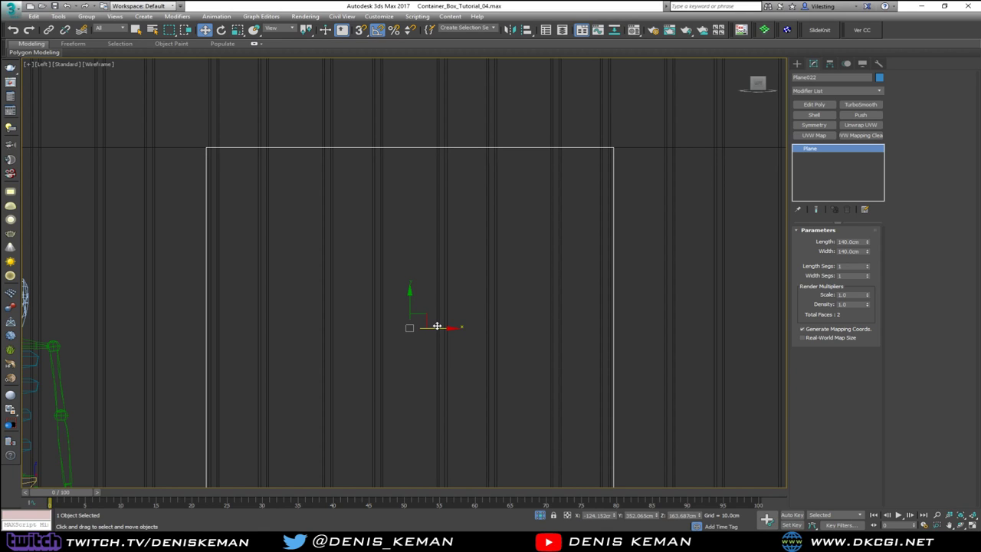
In edge editing on the long wall, snap the vertical edge loop nearest the biped to the plane's adjacent side edge
middle_click_drag(415, 292, 414, 249)
key("alt+w")
middle_click(593, 364)
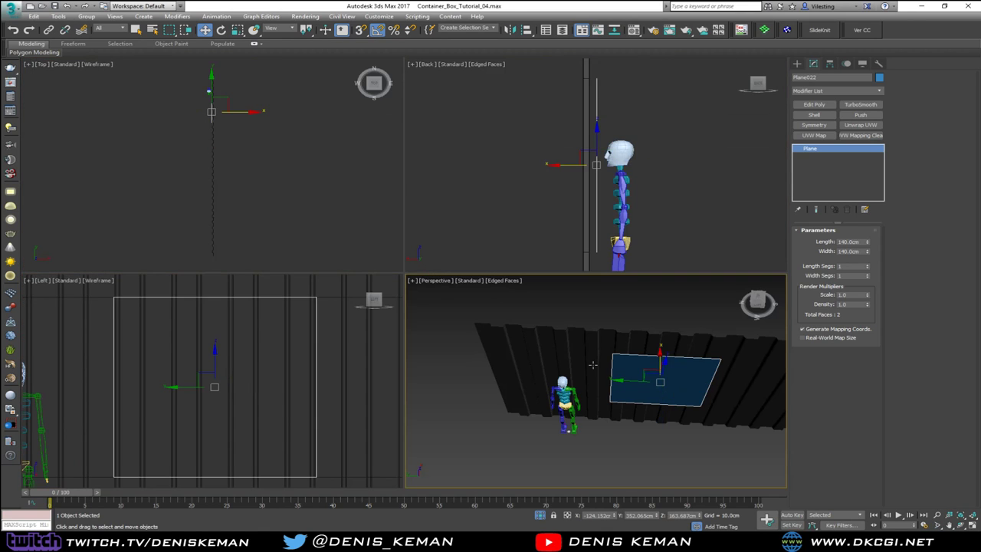
key("alt+w")
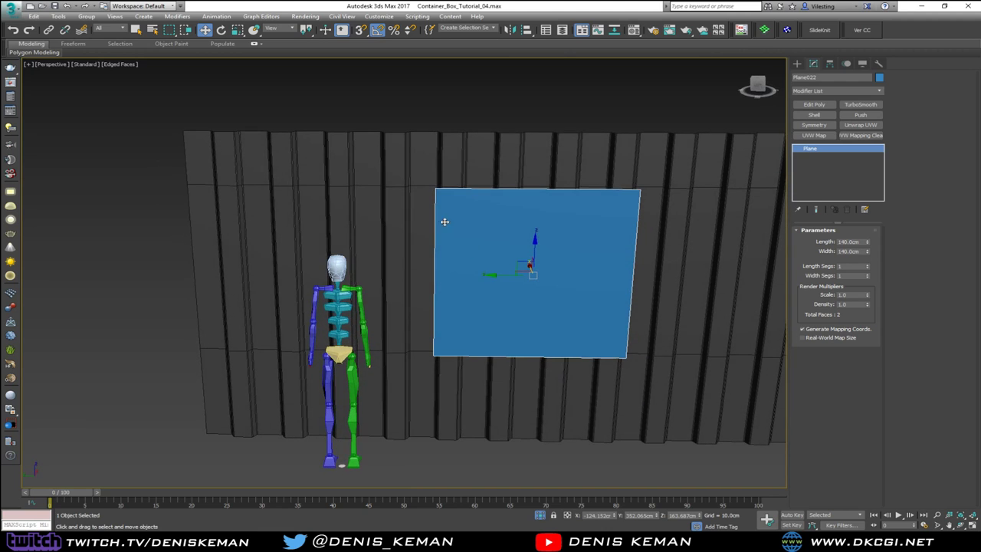
scroll(445, 221, "up", 6)
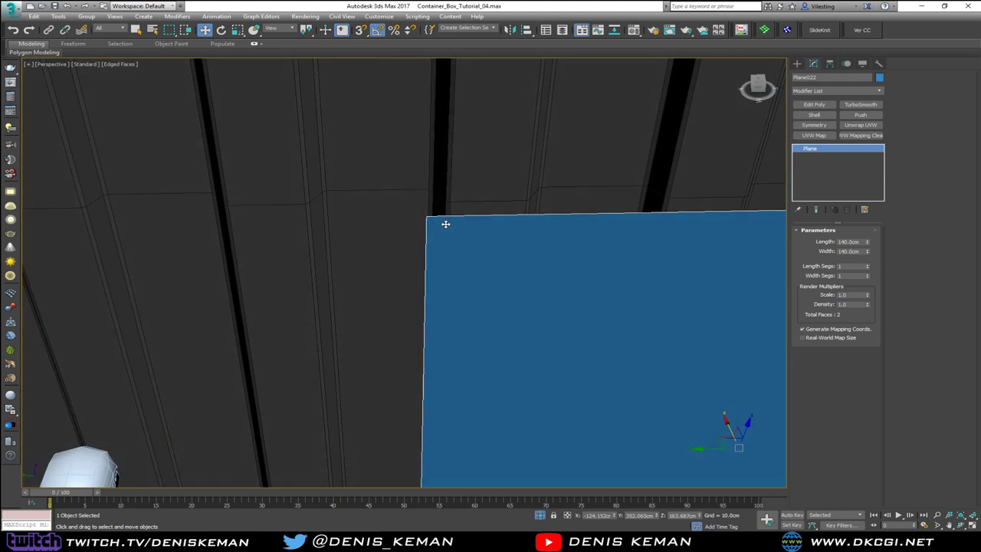
middle_click_drag(445, 223, 444, 228, "alt")
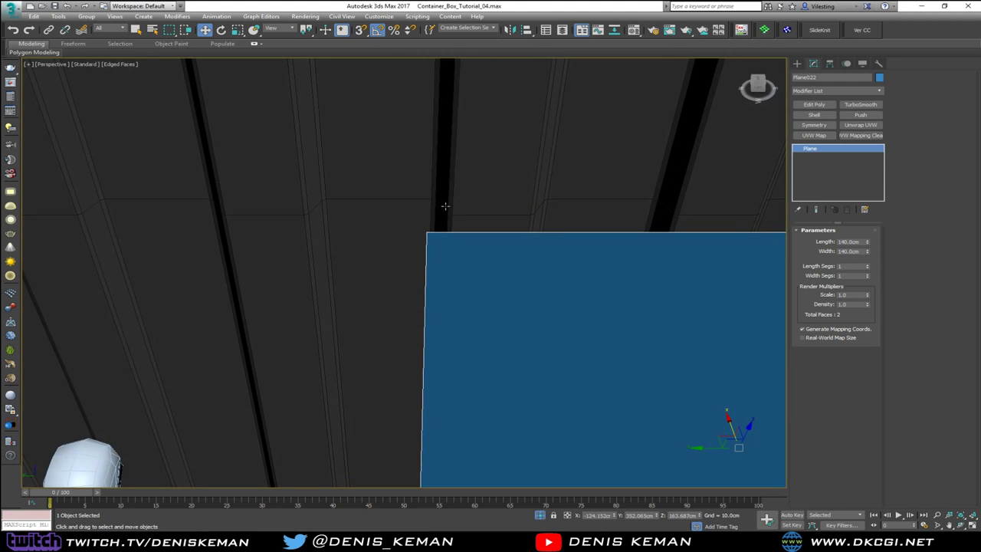
left_click(412, 203)
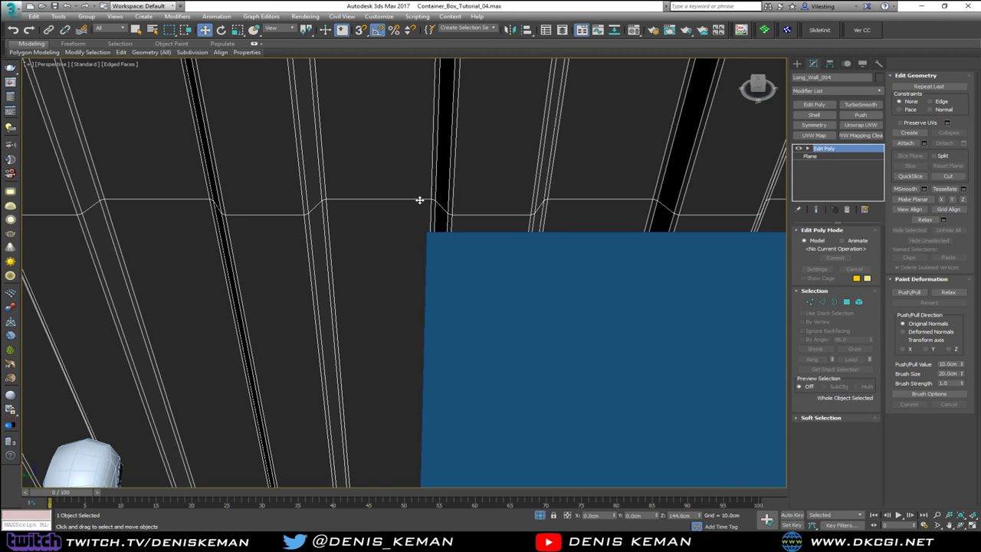
key("alt+1")
left_click(418, 200)
right_click(419, 230)
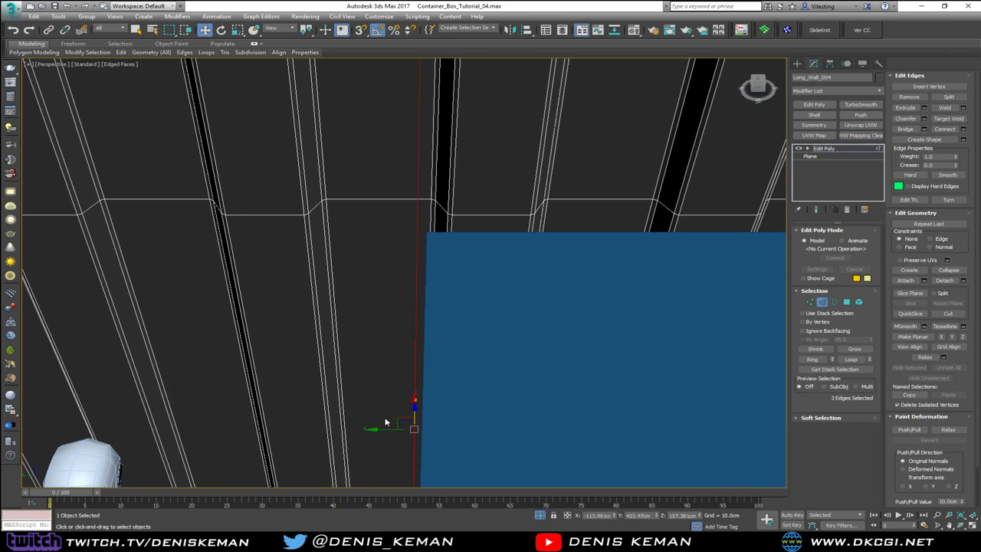
left_click_drag(385, 422, 426, 233)
Snap the vertical edge loop at the plane's far side to that side's edge and leave edge editing
middle_click_drag(451, 235, 337, 226)
scroll(338, 226, "down", 5)
middle_click_drag(471, 224, 341, 220)
scroll(505, 221, "up", 3)
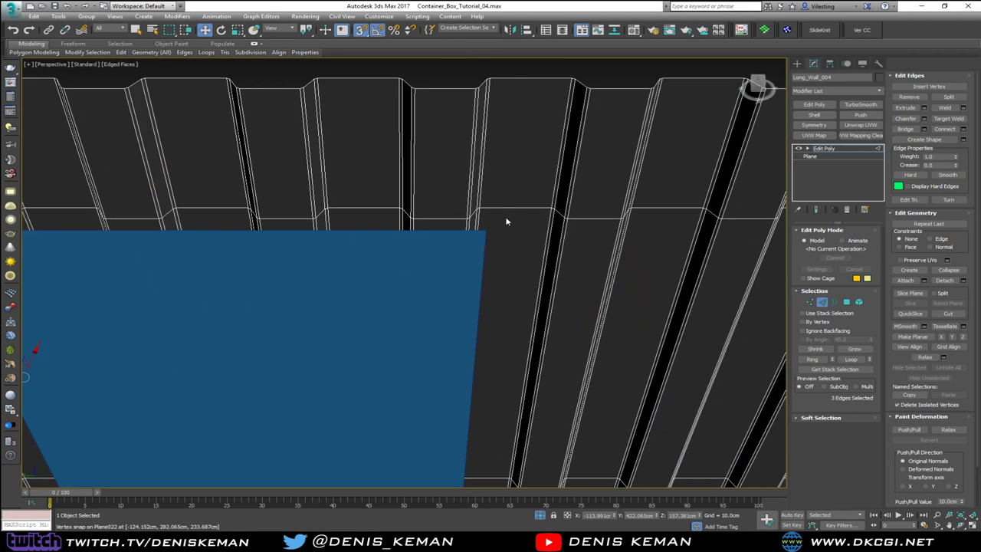
double_click(502, 217)
left_click_drag(453, 378, 477, 295)
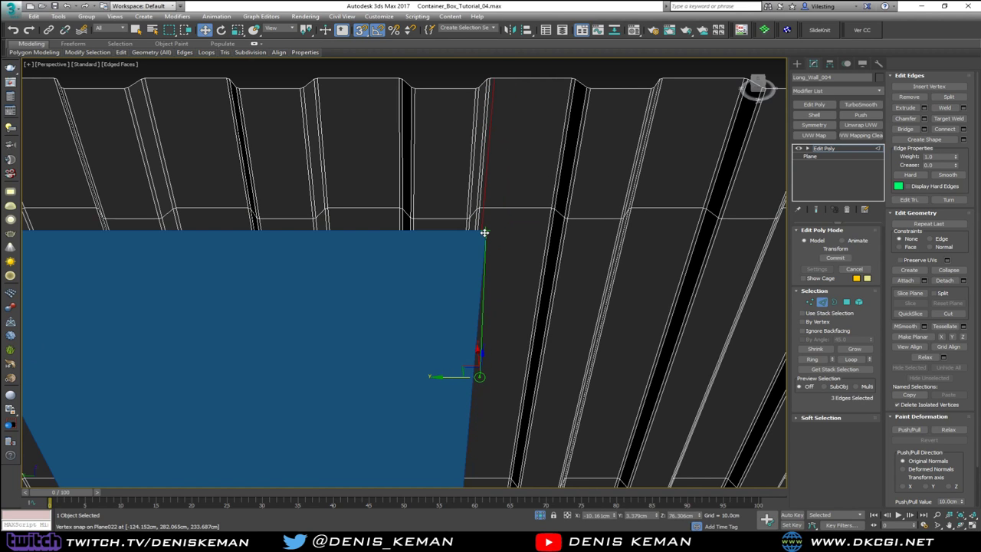
left_click_drag(485, 232, 484, 232)
middle_click_drag(484, 232, 532, 221)
scroll(530, 195, "down", 2)
left_click(822, 303)
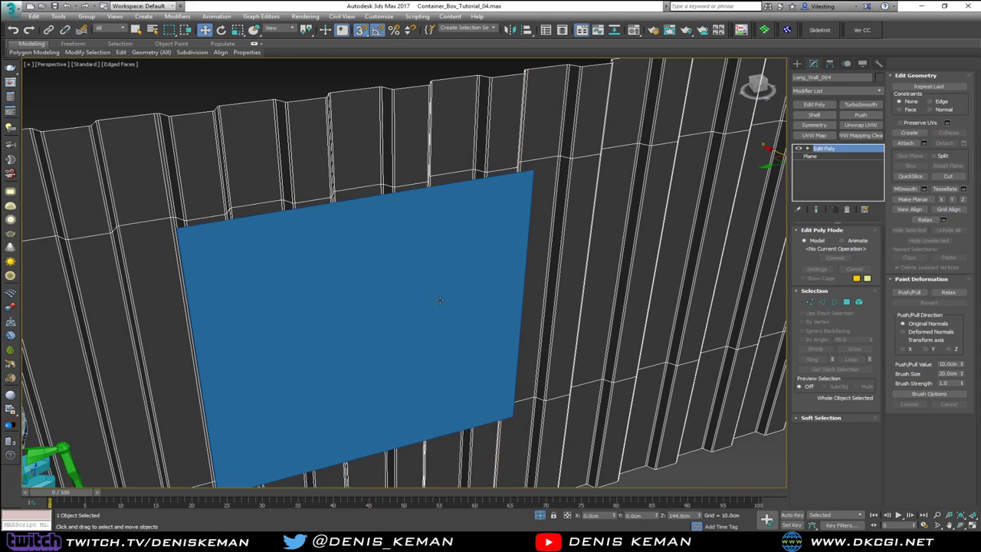
Turn off snapping and move the blue plane back through the wall so it sits behind it
left_click(440, 299)
key("s")
left_click_drag(357, 322, 283, 248)
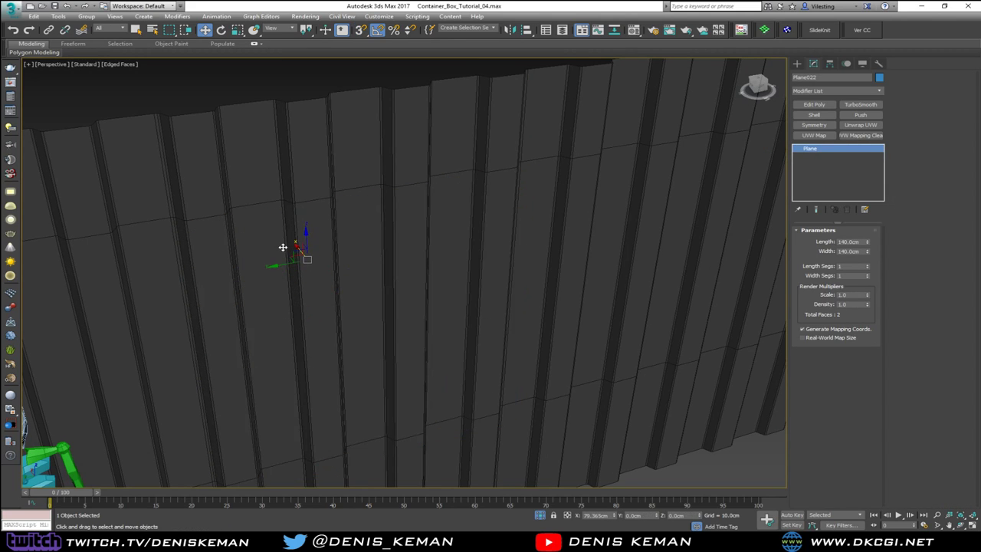
Select all wall polygons enclosed by the four snapped edge loops, delete them to cut the window opening, and leave polygon editing
left_click(357, 289)
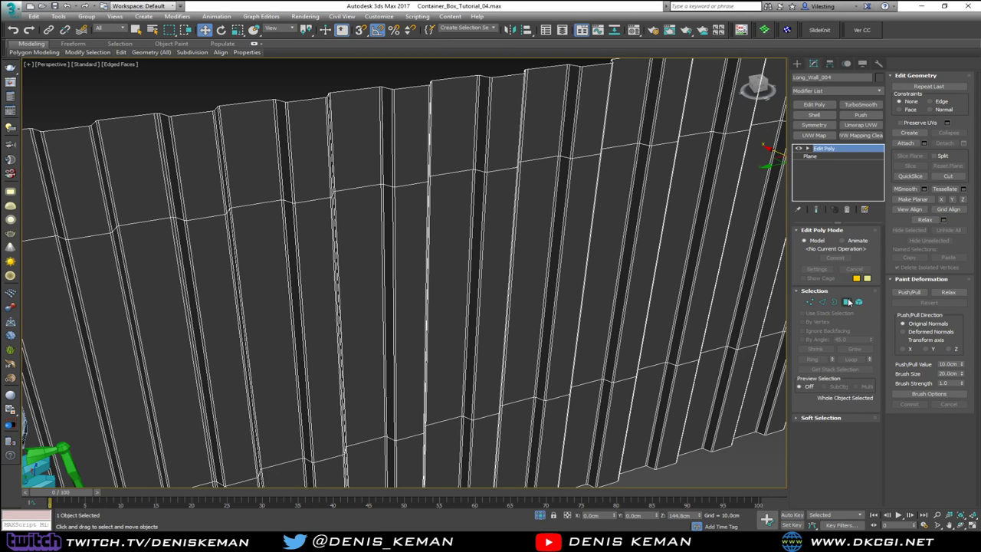
left_click(848, 303)
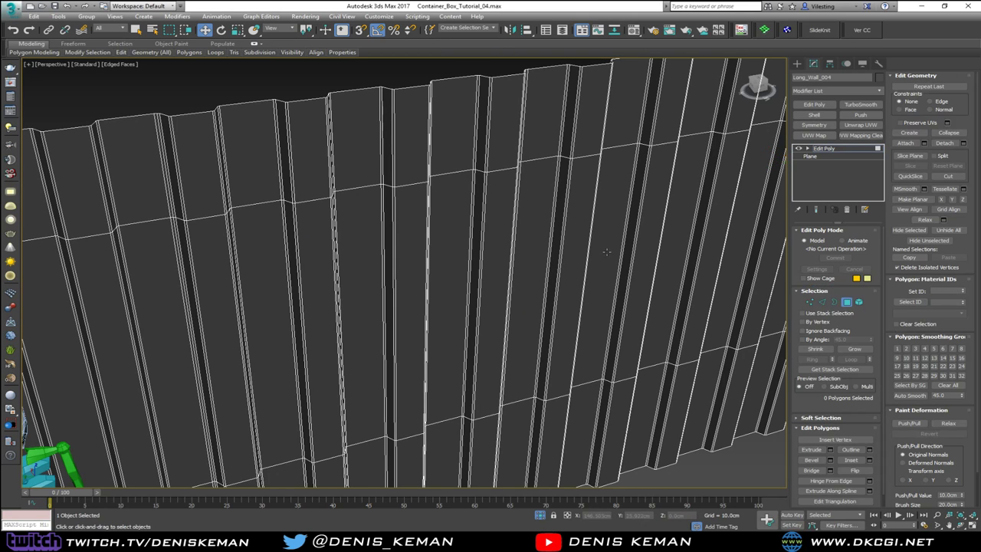
middle_click_drag(536, 247, 562, 254, "alt")
middle_click_drag(231, 246, 240, 228)
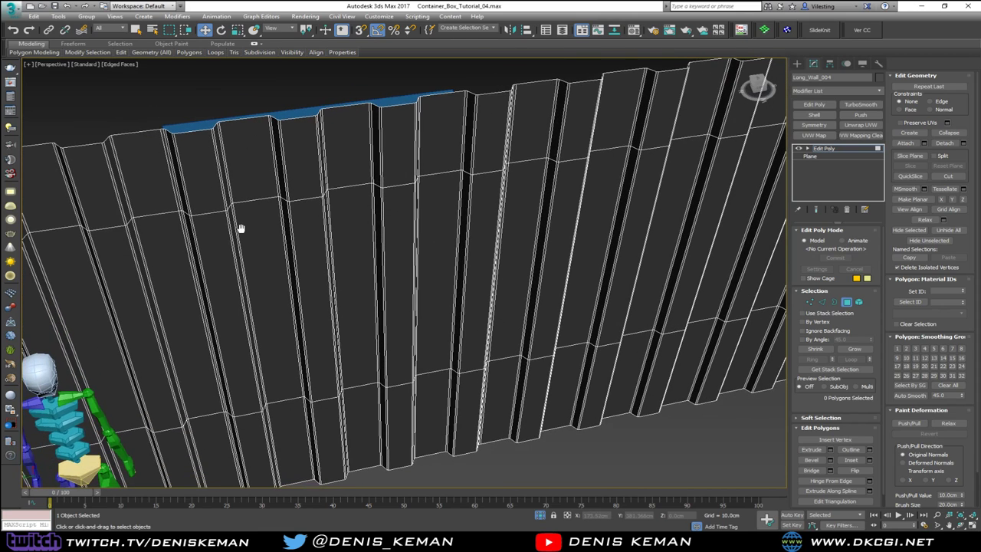
left_click(188, 246)
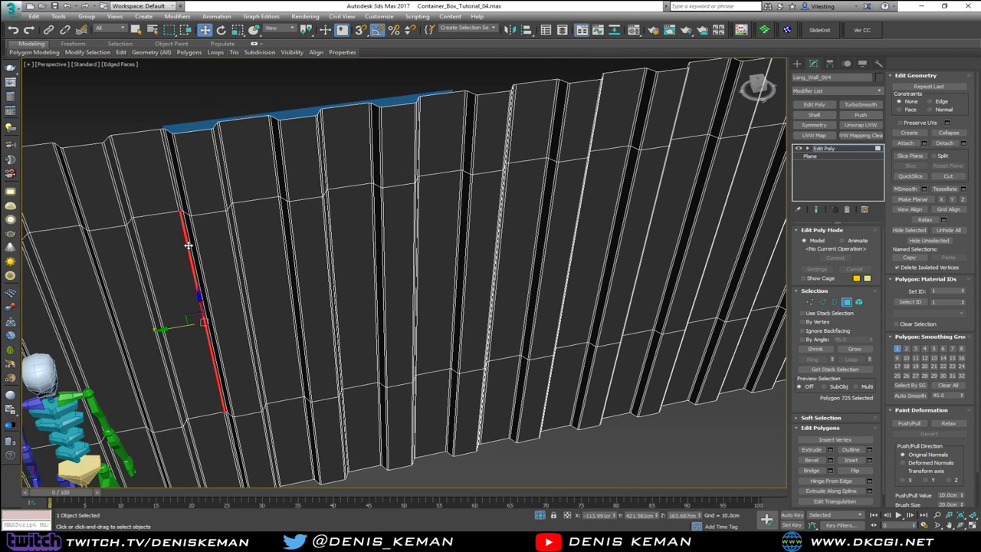
key("q")
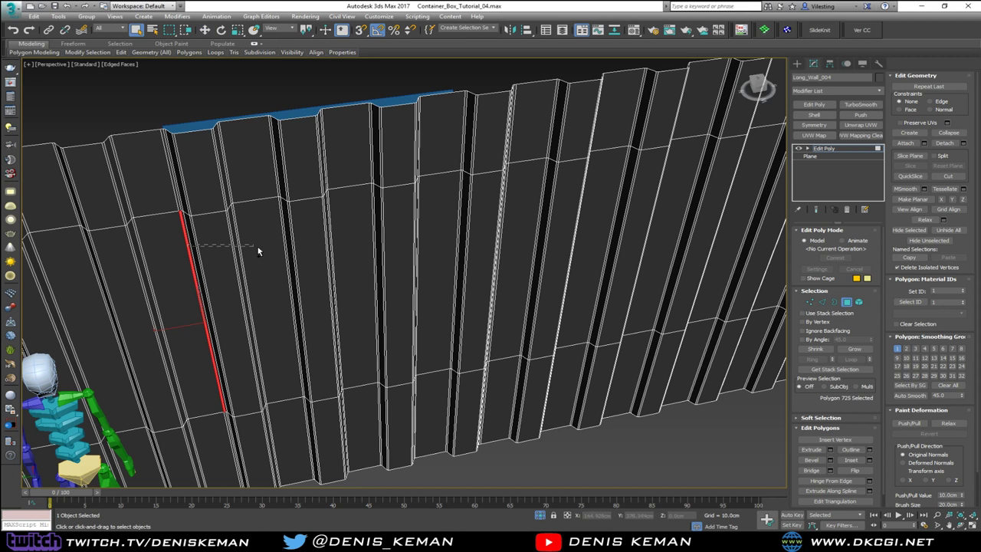
left_click_drag(458, 250, 462, 249)
middle_click_drag(461, 250, 427, 245, "alt")
scroll(473, 253, "up", 2)
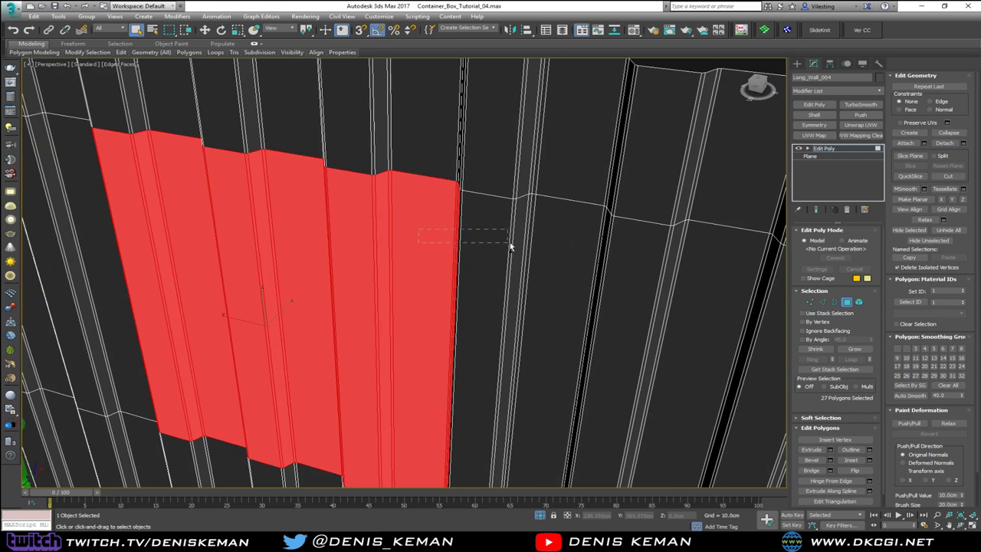
left_click_drag(529, 240, 531, 241, "ctrl")
middle_click_drag(496, 253, 498, 157)
scroll(484, 206, "down", 2)
scroll(519, 164, "up", 4)
left_click(502, 166, "alt")
scroll(443, 208, "down", 2)
left_click(557, 120, "ctrl")
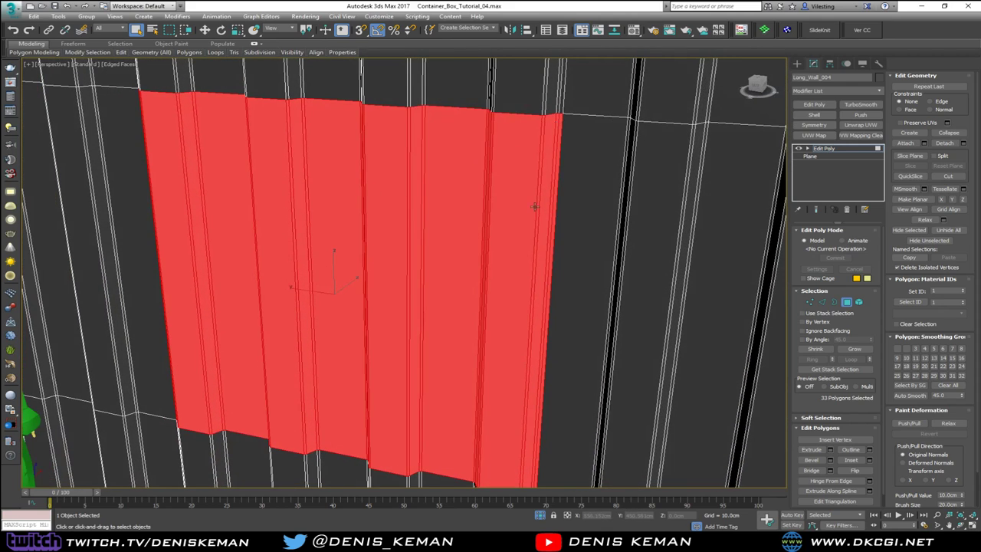
scroll(535, 207, "down", 2)
middle_click_drag(535, 207, 535, 139)
key("Delete")
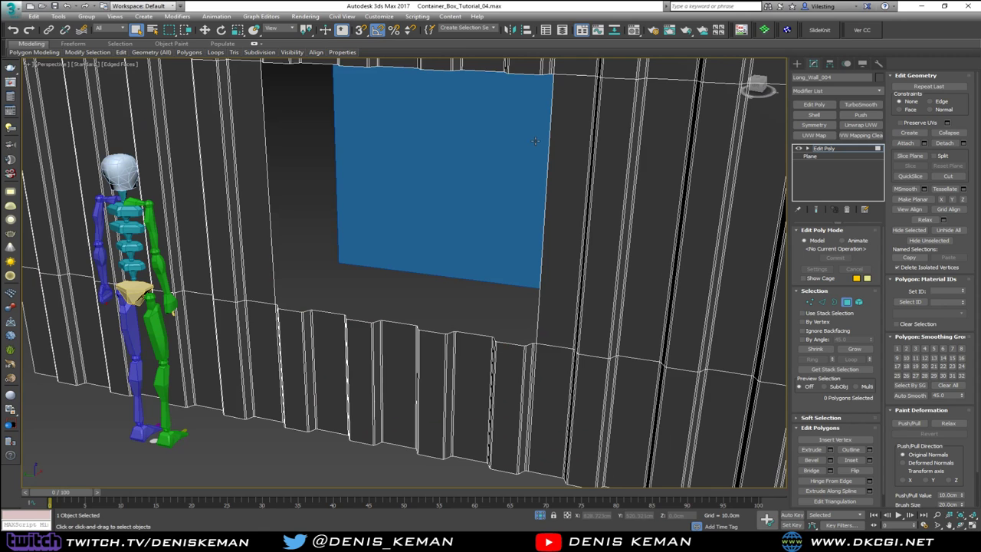
left_click(845, 304)
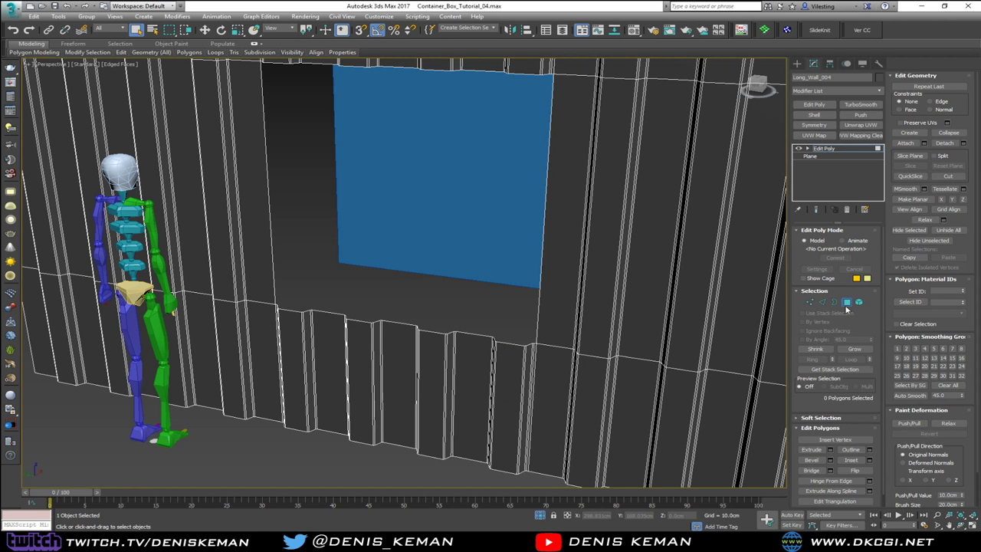
Select the 140 cm plane and move it out of the opening to stand in front of the wall
left_click(458, 318)
middle_click_drag(452, 298, 510, 245, "alt")
left_click(479, 264)
key("w")
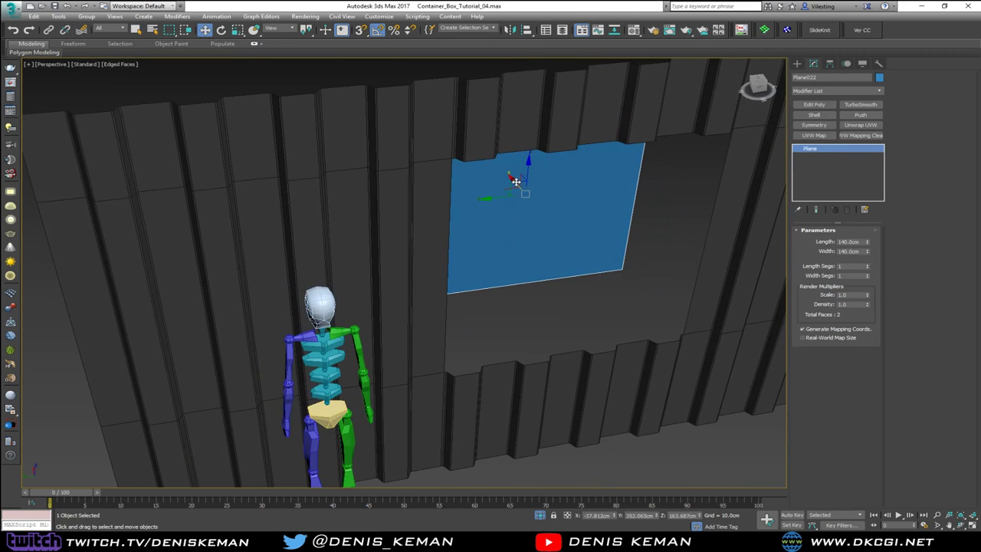
left_click_drag(515, 181, 623, 306)
middle_click_drag(624, 306, 431, 257, "alt")
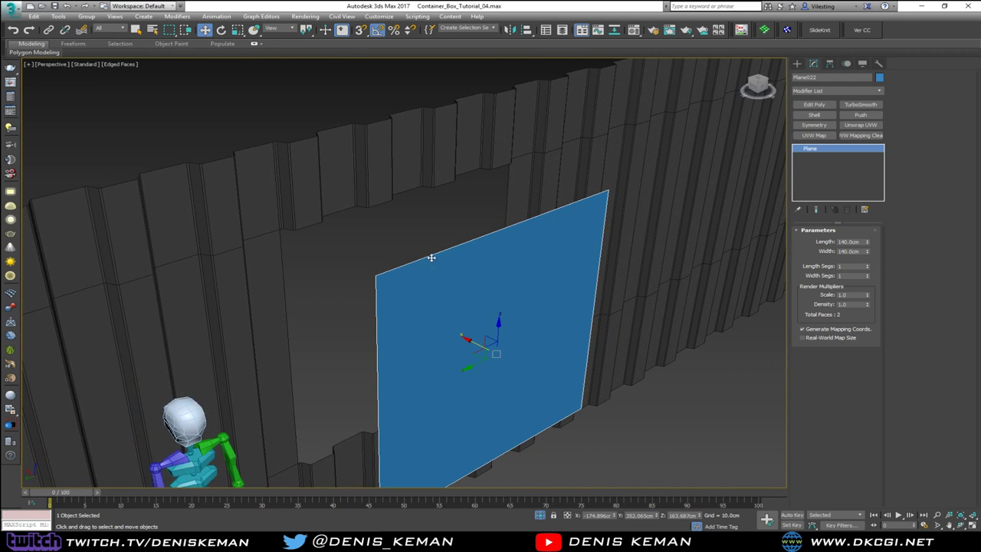
Add an Edit Poly modifier to the plane and create a linear shape from its border, then leave border editing
left_click(807, 111)
key("3")
left_click(563, 217)
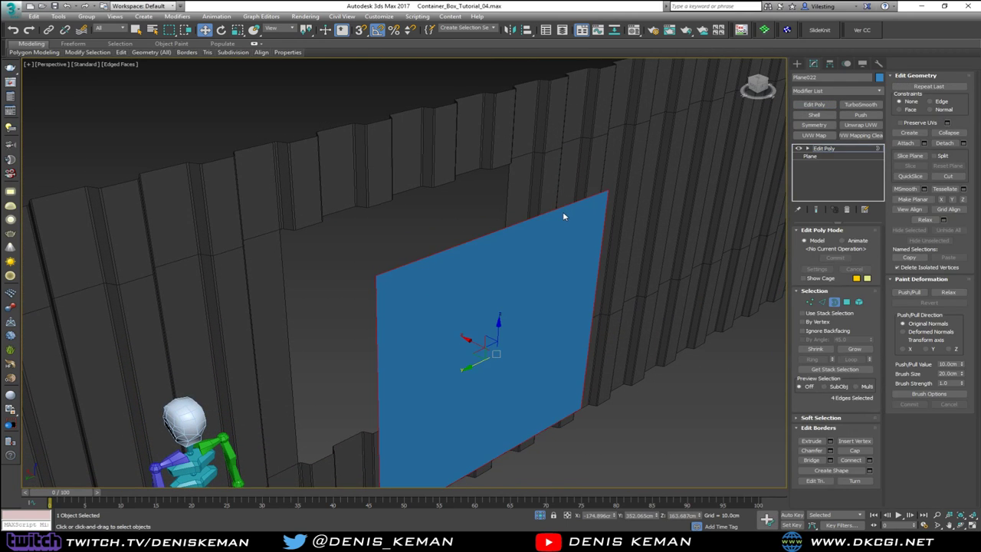
left_click(874, 471)
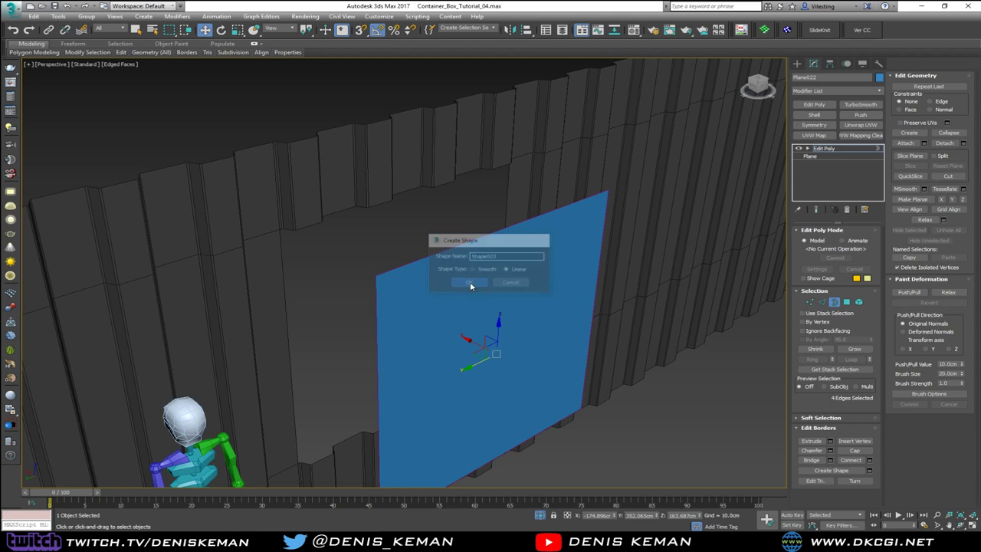
left_click(469, 282)
left_click(834, 302)
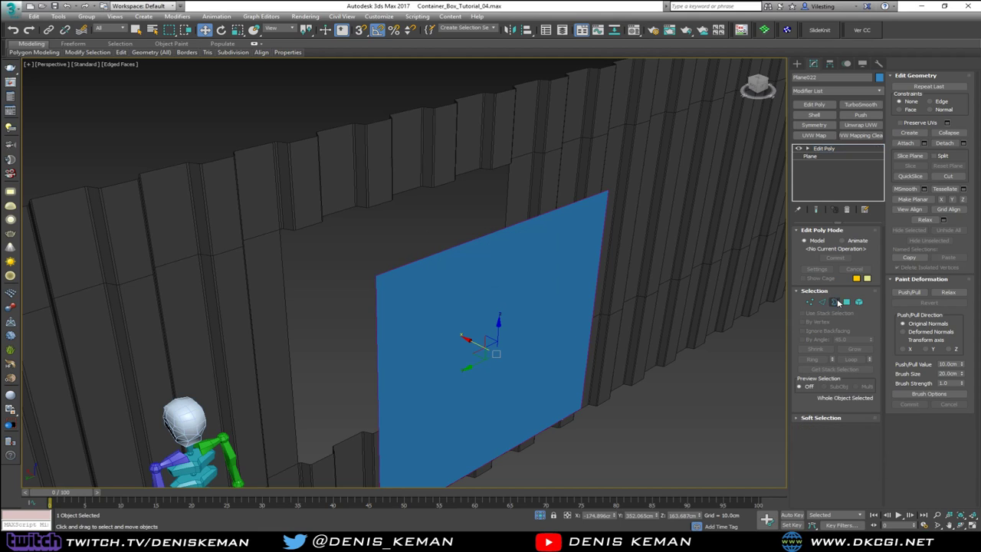
Select the new border shape, enable it in the viewport, and give it a rectangular cross-section
left_click(380, 272)
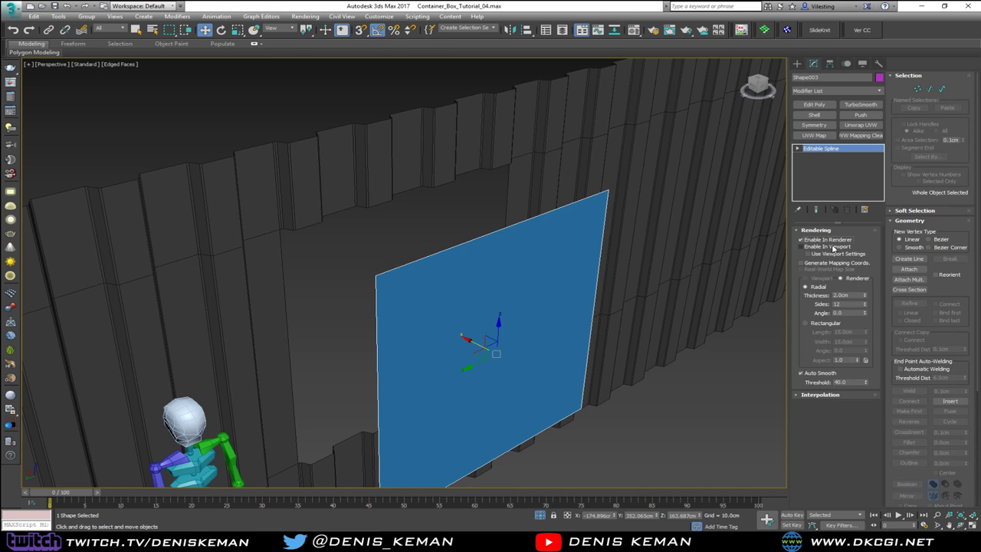
left_click(833, 246)
left_click(824, 322)
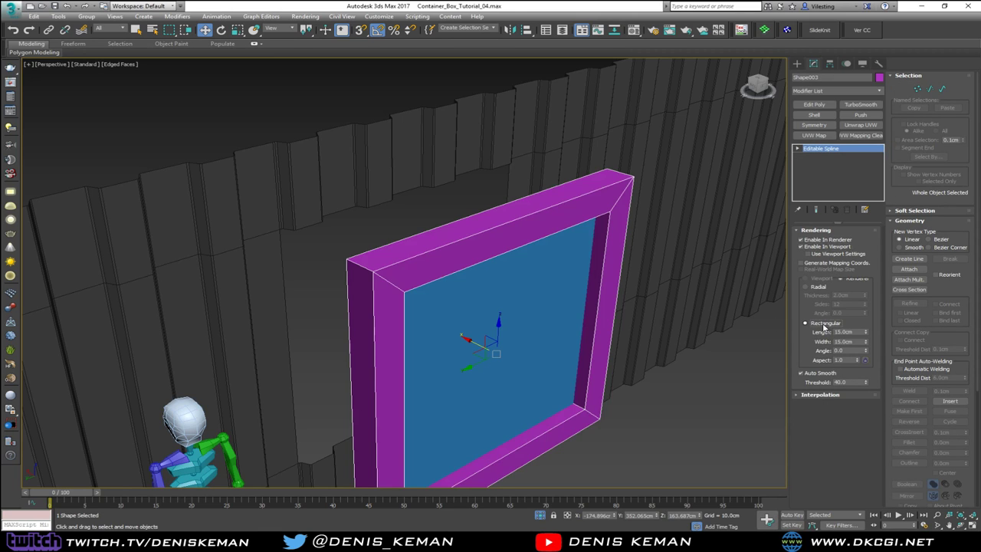
Move the rectangular frame shape away from the plane and into the wall's window opening
middle_click_drag(525, 284, 518, 266, "alt")
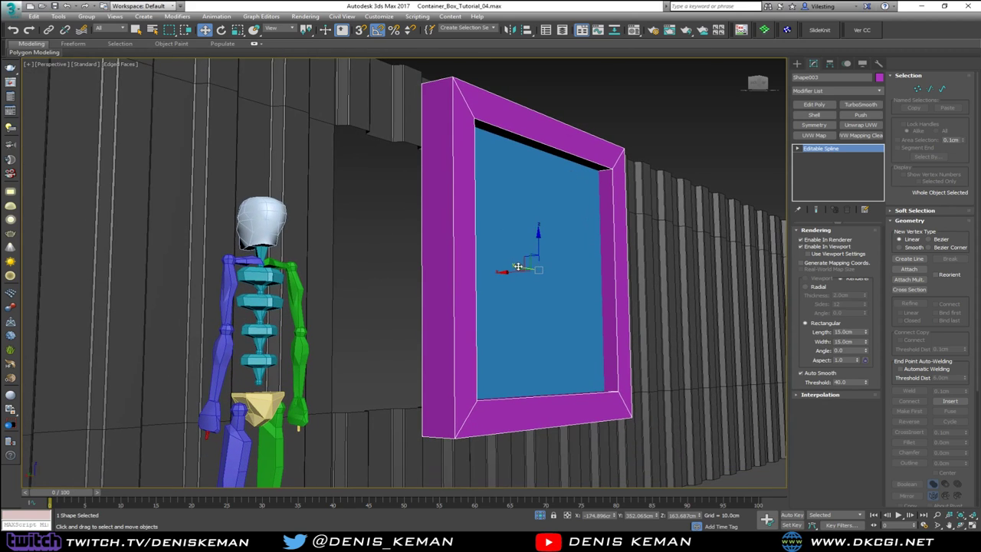
left_click_drag(516, 271, 404, 279)
middle_click_drag(404, 279, 413, 323, "alt")
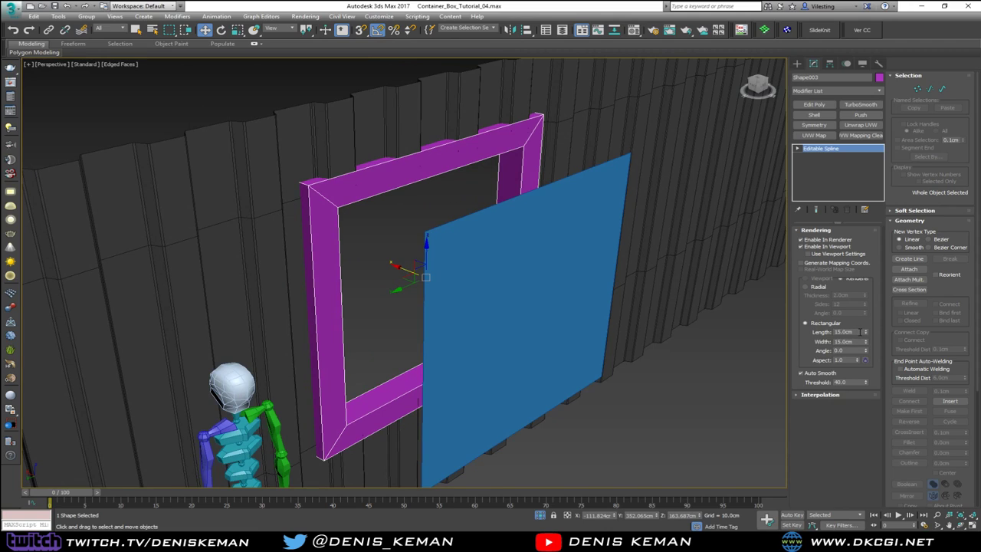
Reduce the frame's rectangular length to about 4.6 cm and shift the frame slightly deeper into the wall
mouse_move(866, 334)
left_mouse_down()
mouse_move(860, 352)
mouse_move(853, 334)
left_mouse_up()
middle_click_drag(468, 314, 546, 327, "alt")
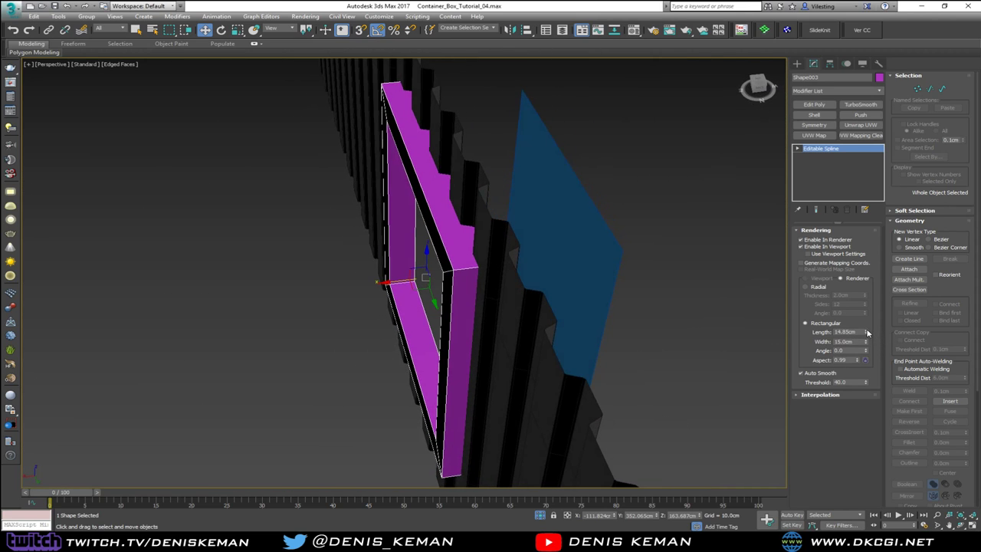
left_click_drag(867, 332, 864, 351)
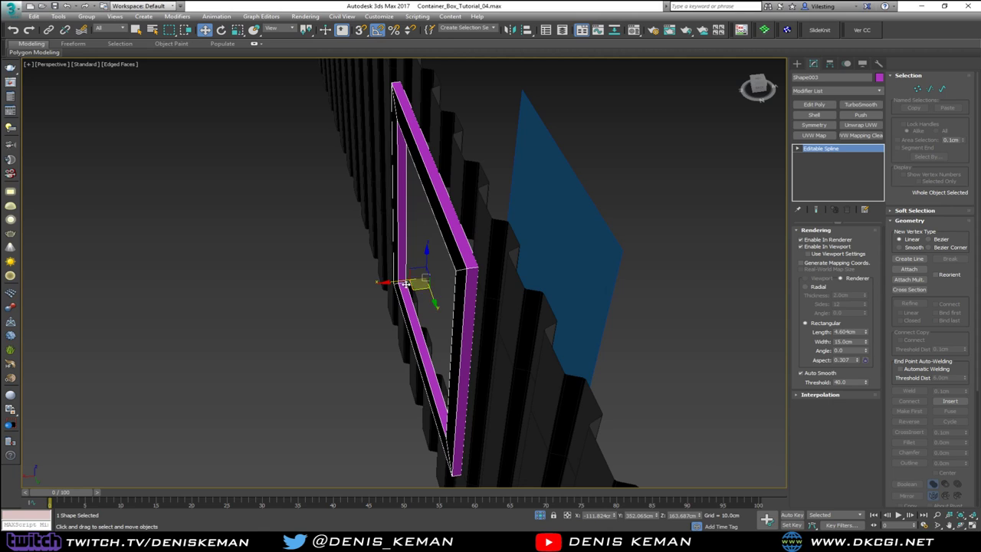
left_click_drag(396, 282, 405, 280)
middle_click_drag(459, 289, 398, 289, "alt")
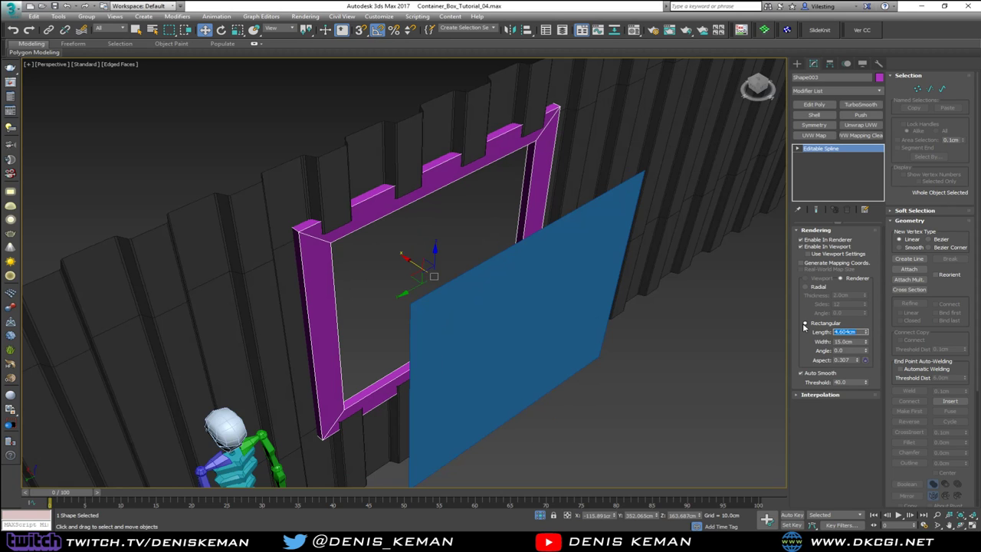
Try a rectangular length of 5 cm for the frame, then set it to 10 cm
type("5")
key("Return")
middle_click_drag(359, 285, 414, 284, "alt")
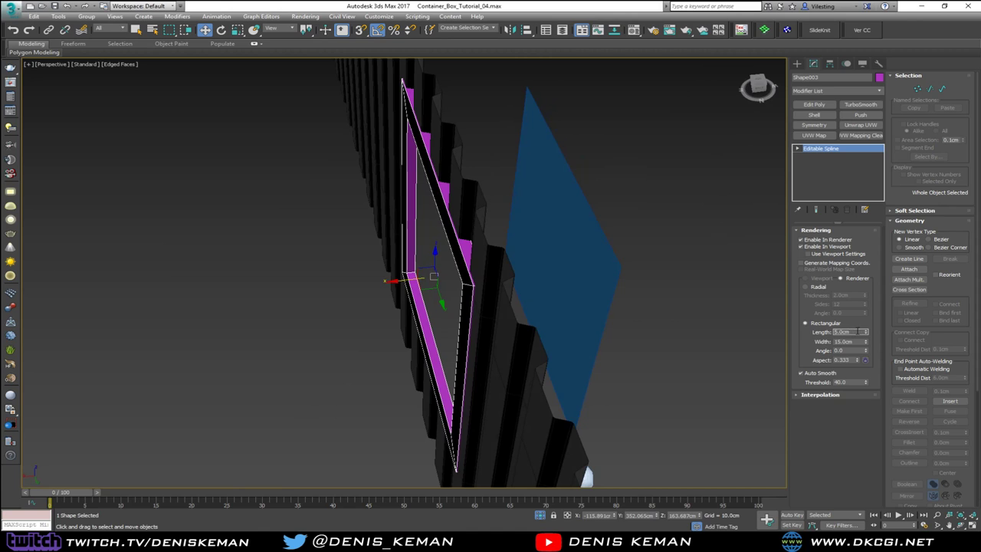
type("10")
key("Return")
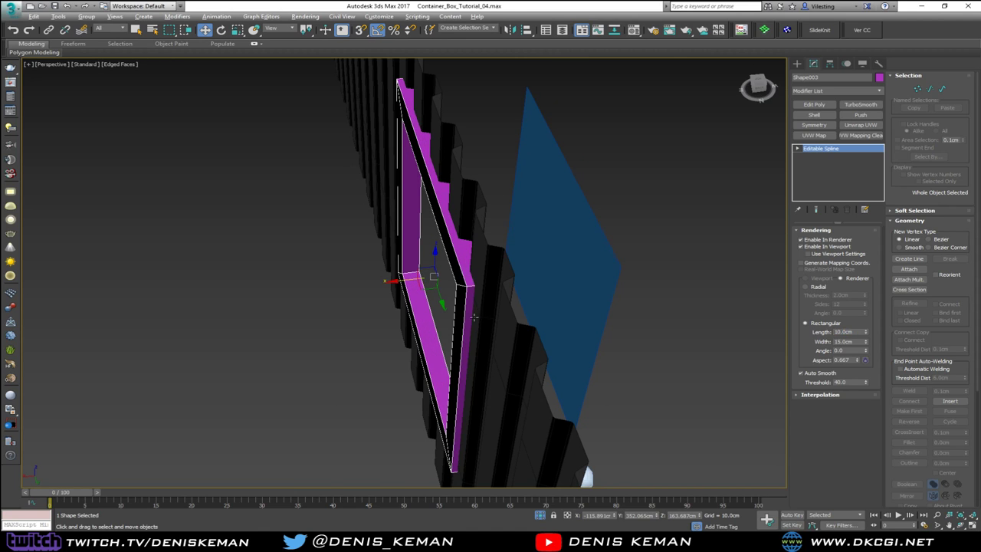
Nudge the frame slightly in depth to fit the corrugated wall and check its position in wireframe display
middle_click_drag(474, 317, 435, 318, "alt")
scroll(388, 269, "up", 2)
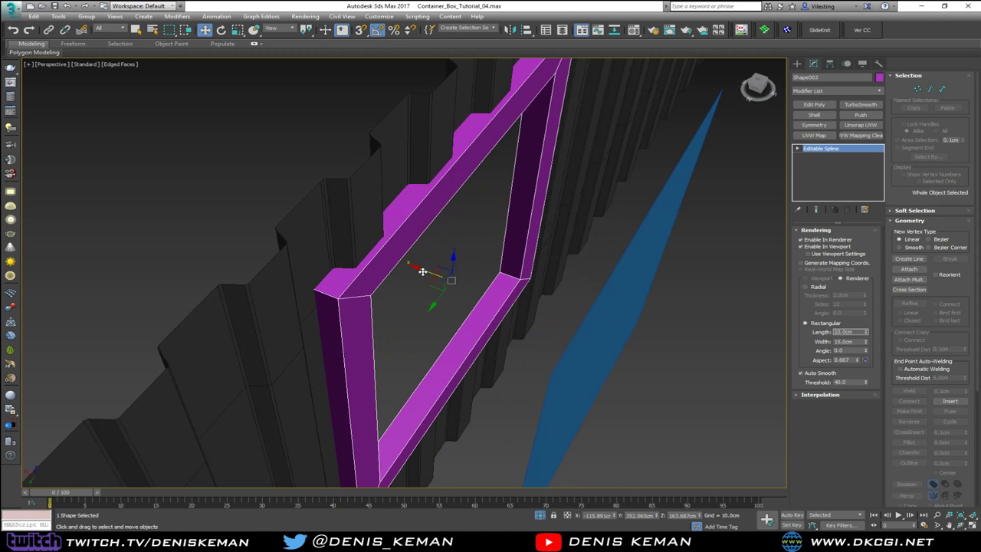
middle_click_drag(422, 271, 353, 302, "alt")
key("F3")
key("F3")
scroll(353, 307, "down", 6)
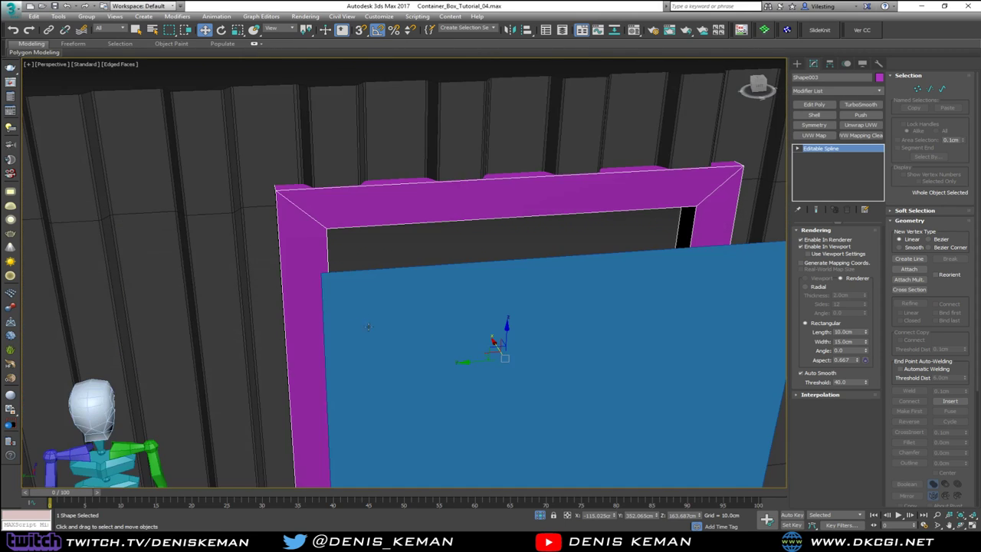
Move the blue plane out of the window opening, up and behind the corrugated wall
left_click(390, 316)
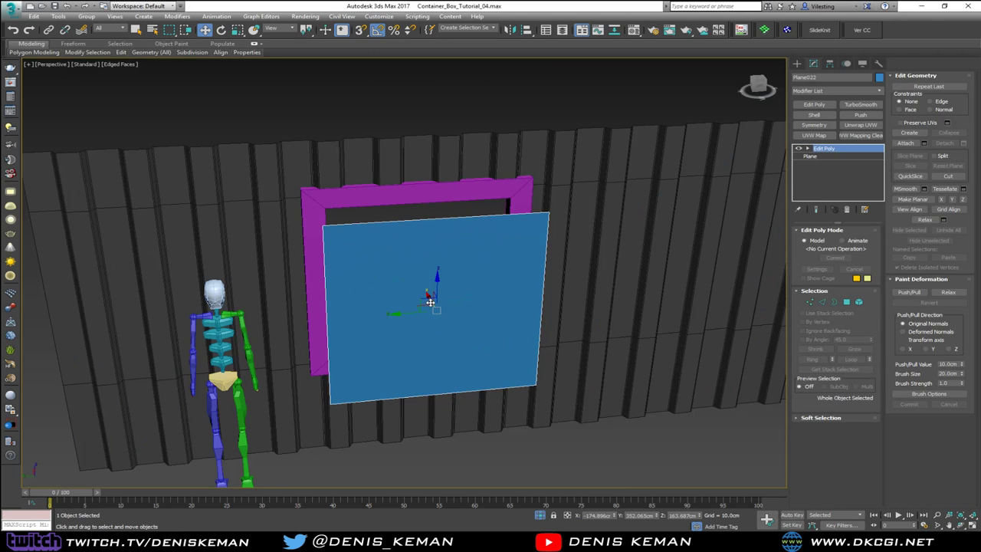
left_click_drag(429, 302, 329, 175)
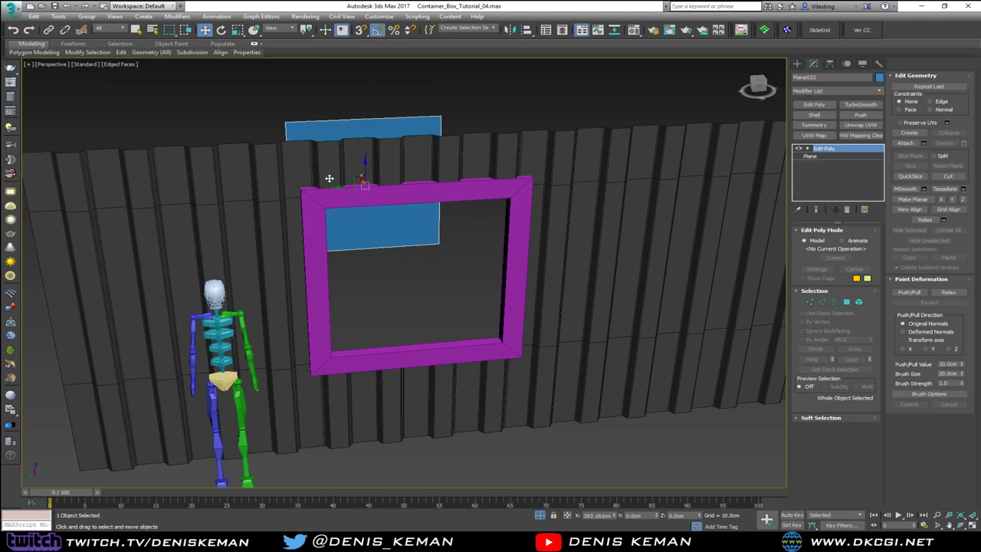
Add an Edit Poly modifier to the window frame and scale its inner vertices outward in the Left view to thin the border
left_click(346, 353)
key("alt+w")
right_click(572, 222)
right_click(263, 373)
key("z")
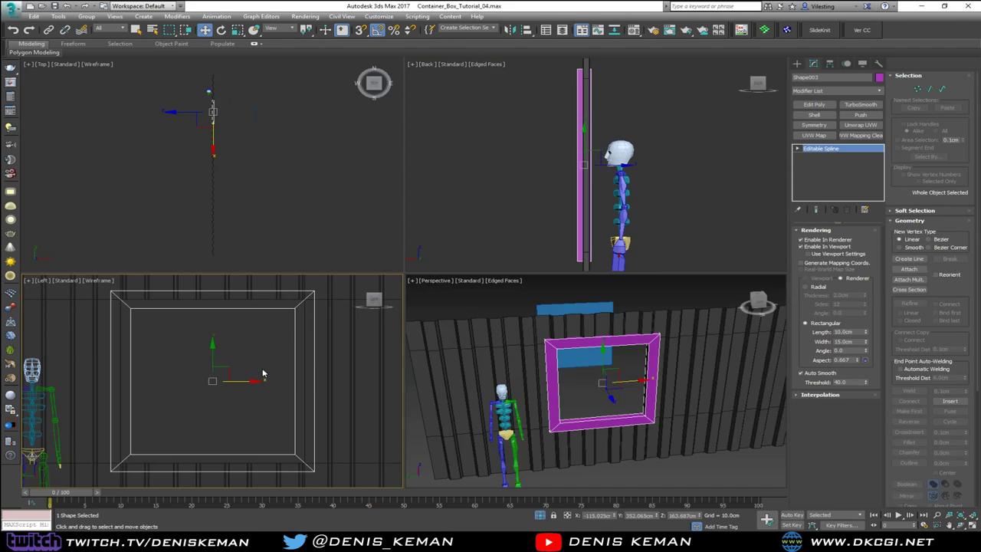
key("alt+w")
key("1")
left_click(813, 104)
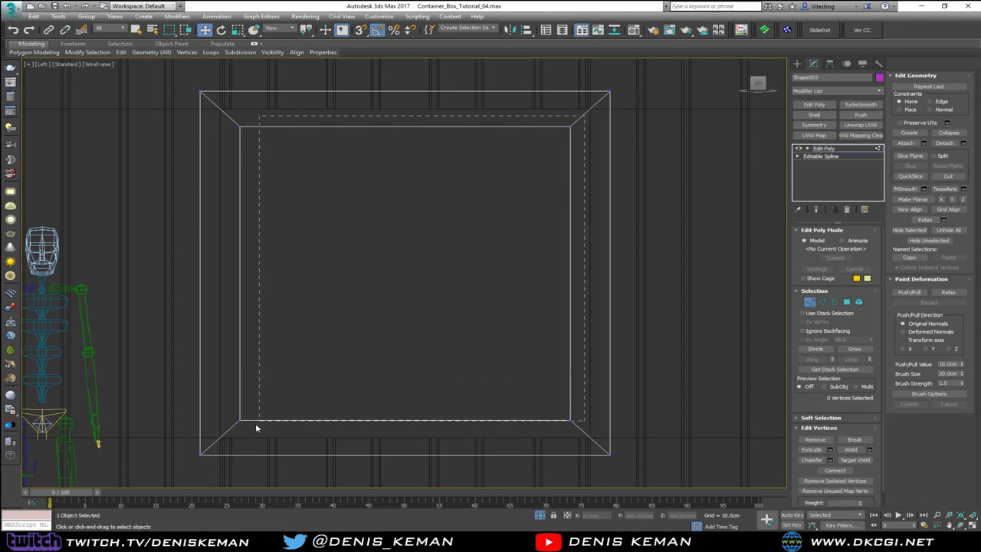
left_click_drag(256, 424, 221, 435)
key("r")
left_click_drag(418, 269, 419, 265)
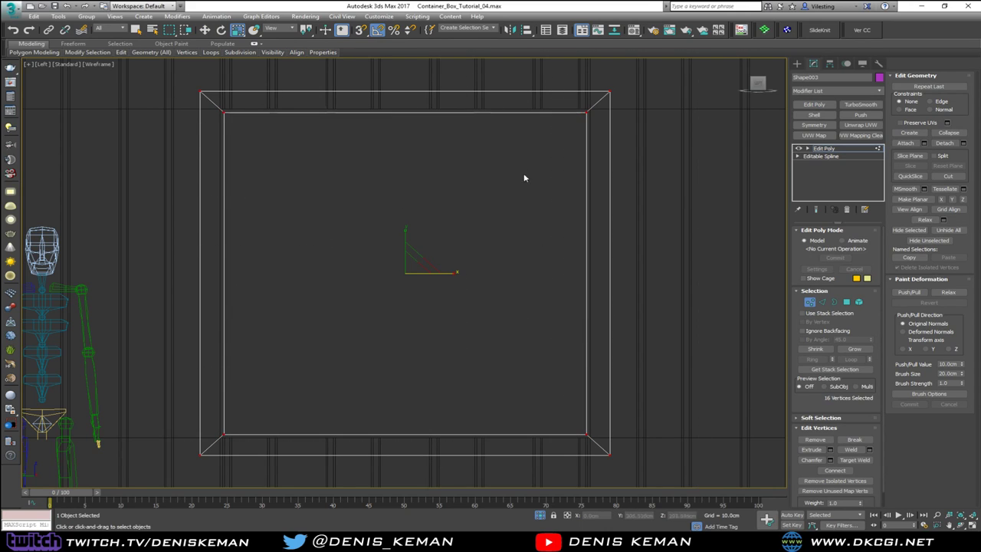
Scale the frame's outer vertices inward so the border becomes slimmer around the opening
left_click_drag(537, 86, 589, 446)
left_click_drag(367, 104, 213, 444)
left_click_drag(411, 265, 411, 269)
key("alt+w")
key("alt+w")
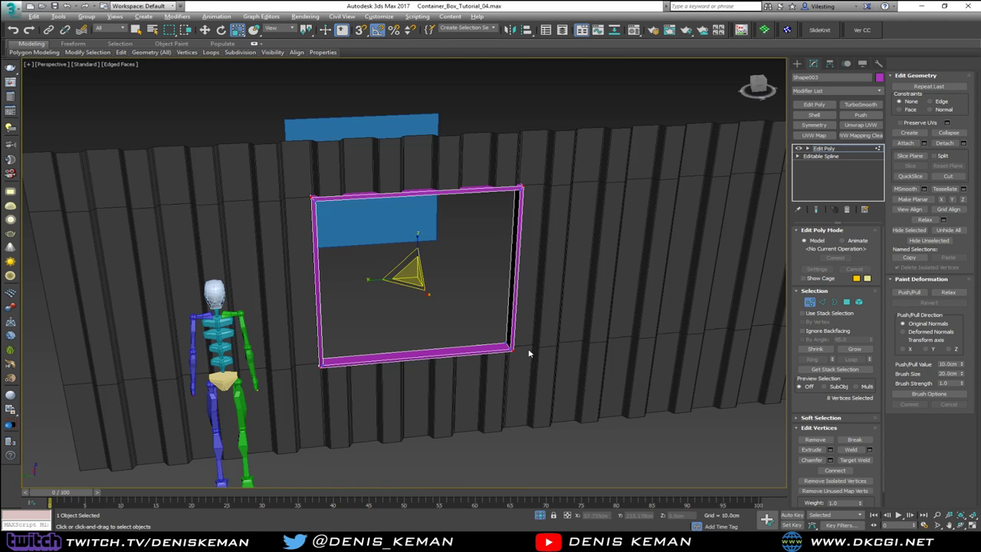
middle_click_drag(414, 337, 467, 314, "alt")
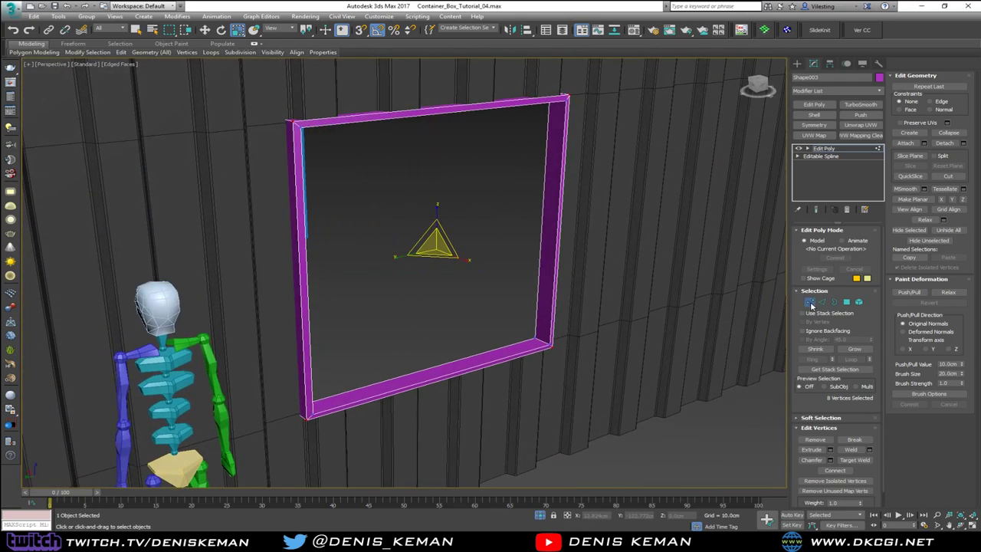
key("1")
Turn off the edged-faces display and change the frame's object color from the palette to a custom grey
left_click(486, 313)
key("F4")
middle_click_drag(411, 333, 429, 383, "alt")
scroll(435, 371, "down", 3)
left_click(423, 376)
key("z")
key("w")
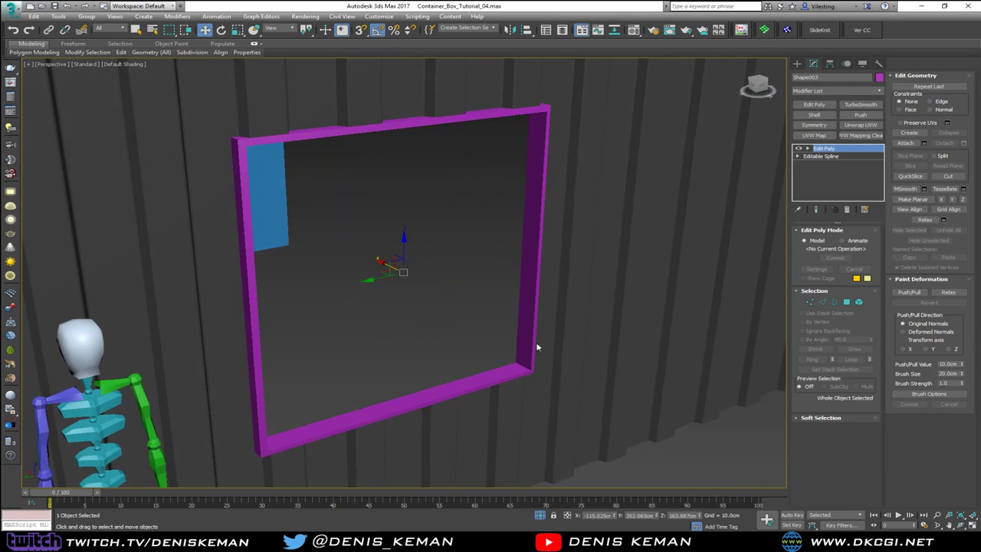
left_click(878, 77)
left_click(425, 292)
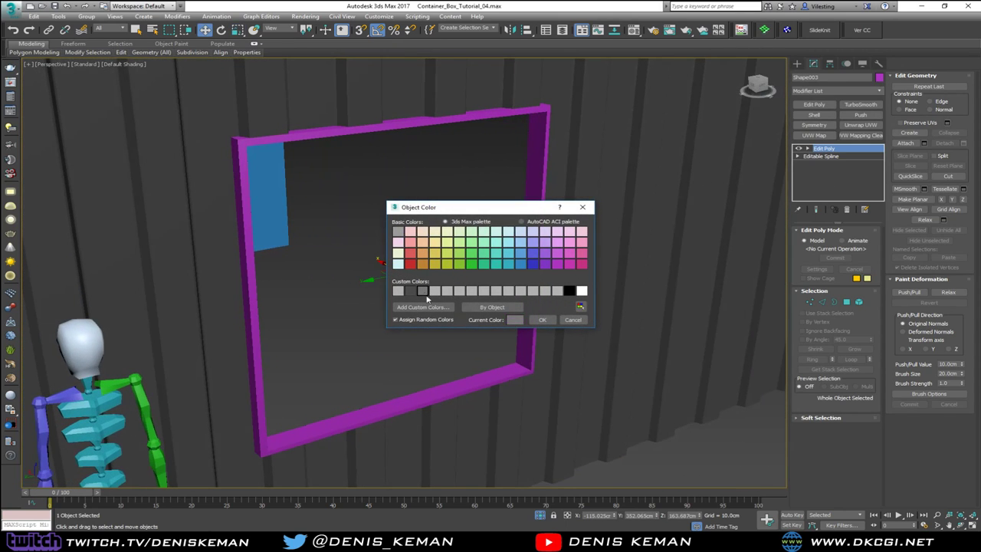
left_click(543, 321)
left_click(379, 321)
Select the window wall together with its frame and end isolation to bring back the whole container
middle_click_drag(475, 372, 397, 288)
scroll(401, 313, "down", 5)
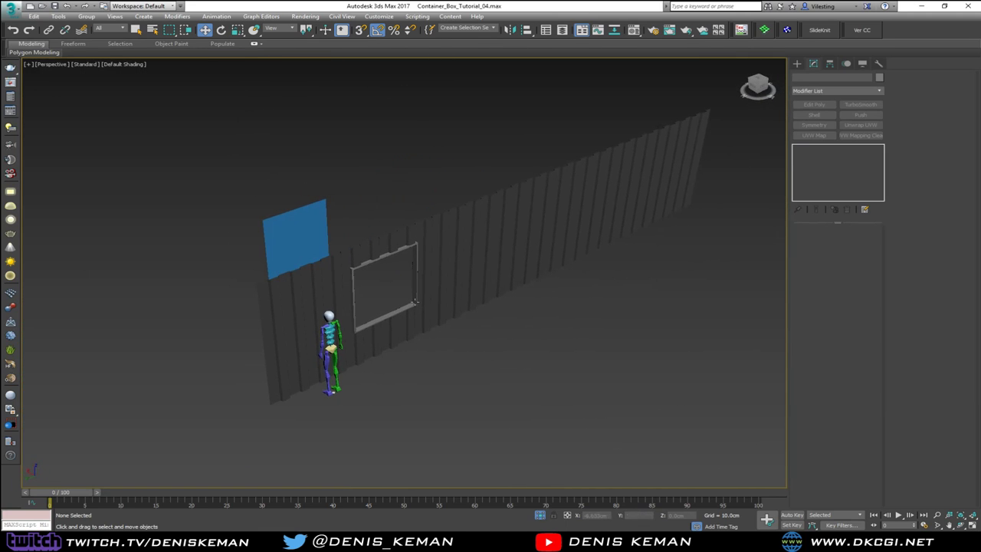
key("ctrl+z")
right_click(437, 308)
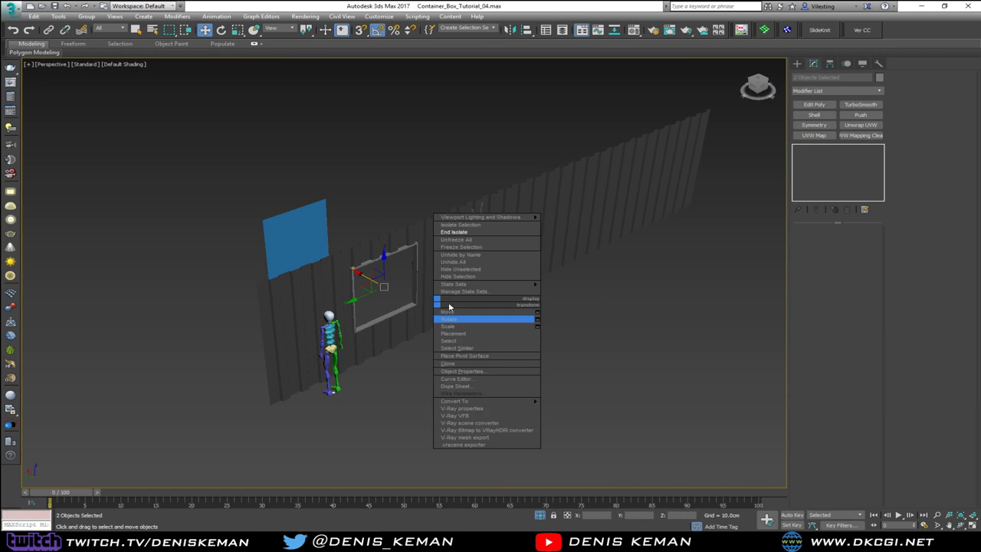
left_click(481, 233)
middle_click_drag(404, 290, 413, 293, "alt")
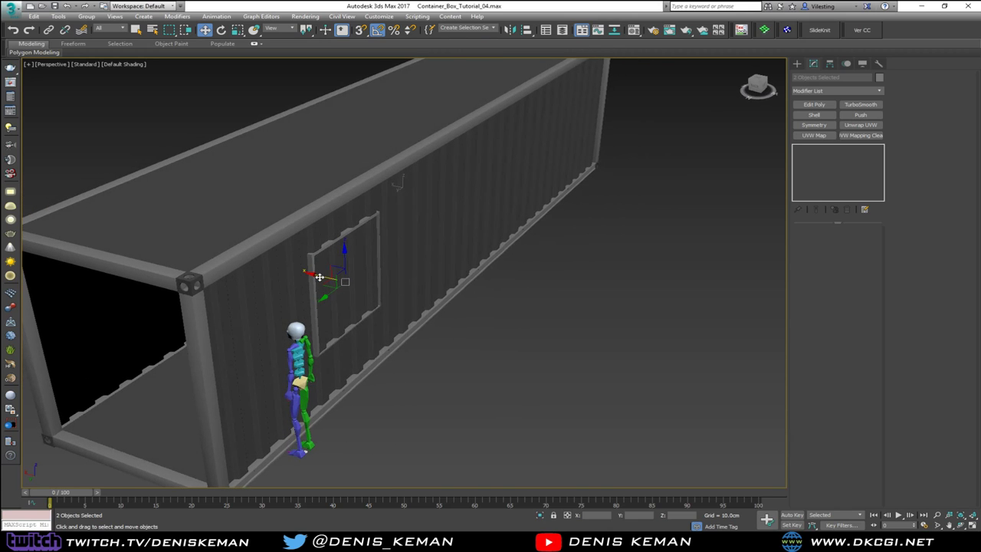
Try moving the window wall and frame sideways out of the container, then undo the move
left_click_drag(320, 277, 480, 344)
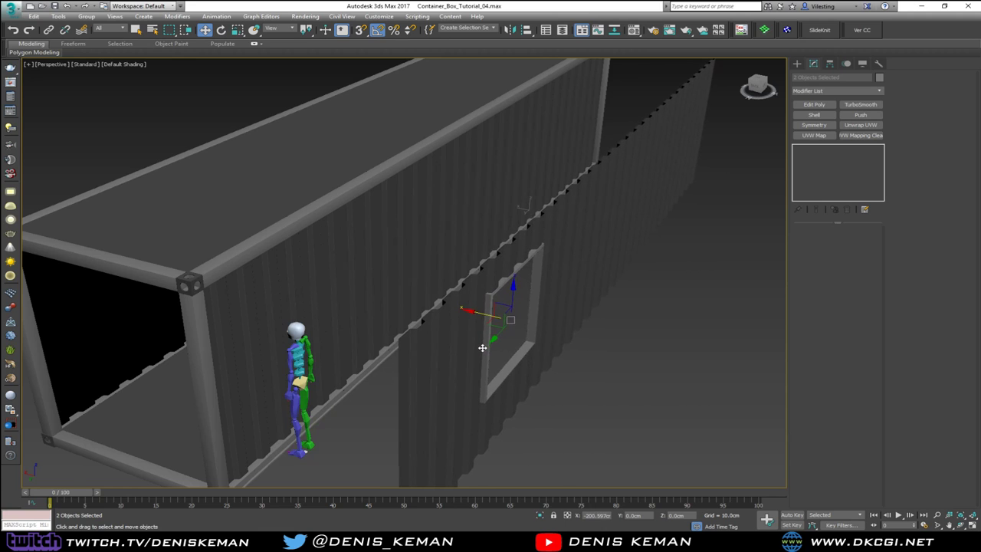
left_click(651, 398)
middle_click_drag(651, 398, 543, 327, "alt")
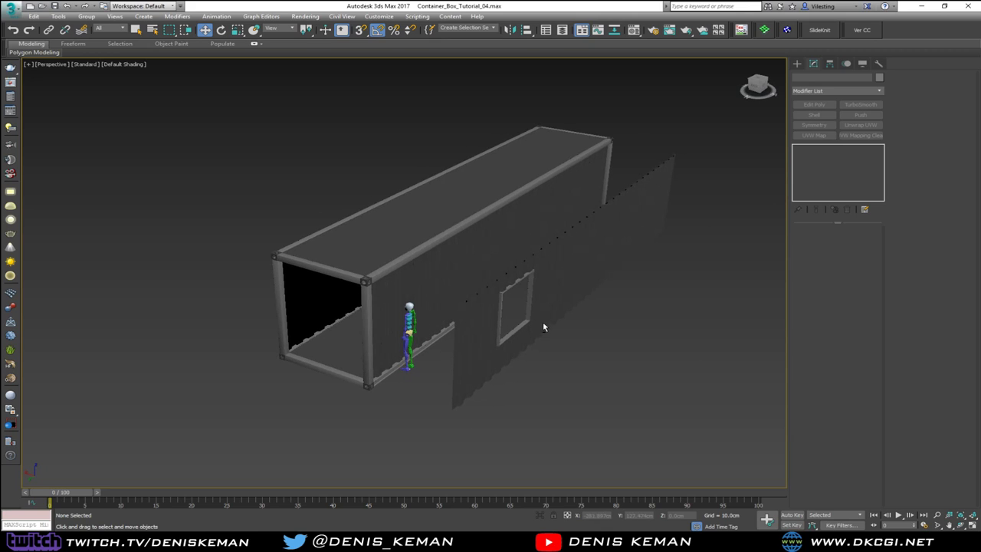
key("ctrl+z")
key("ctrl+z")
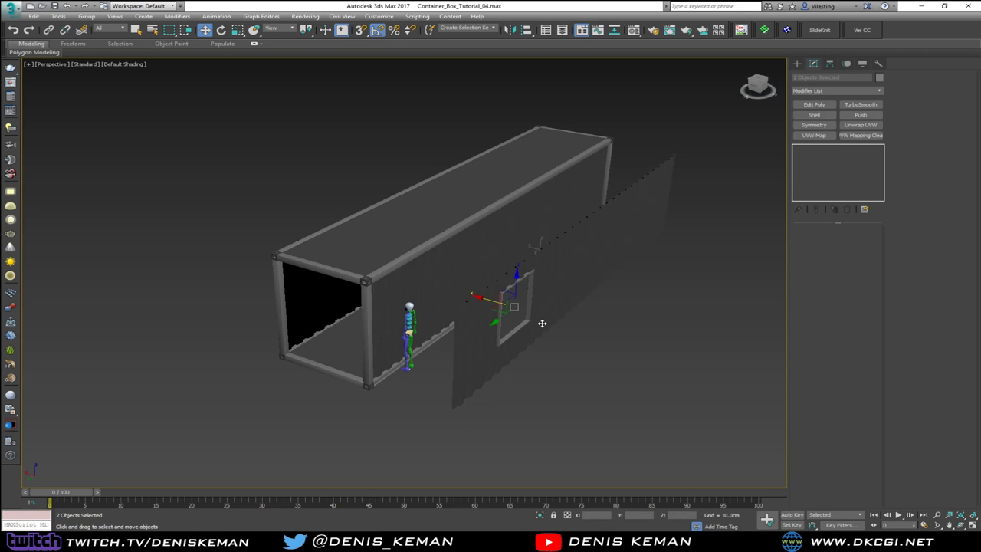
scroll(453, 293, "up", 5)
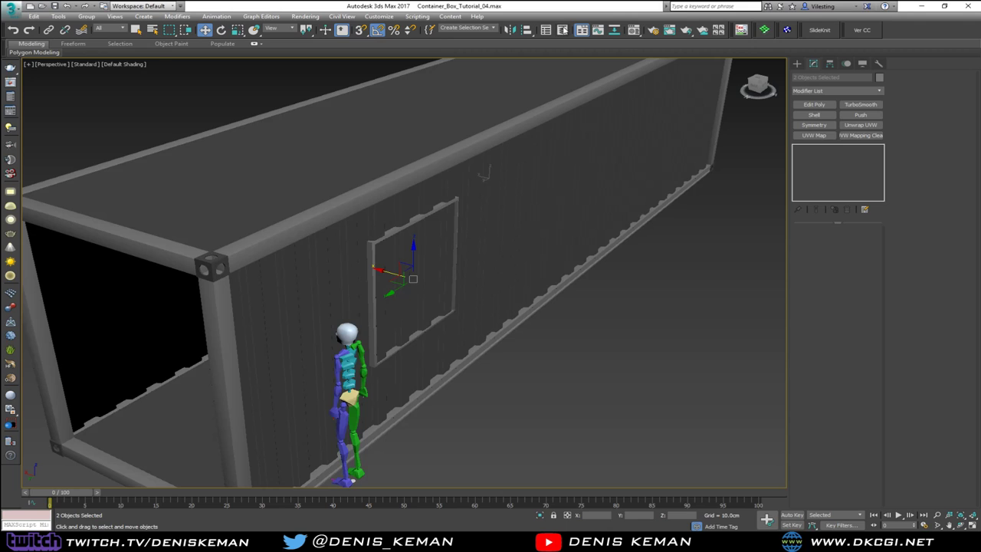
Put the window wall and its frame on a new layer named Window_Wall and hide that layer
left_click(562, 29)
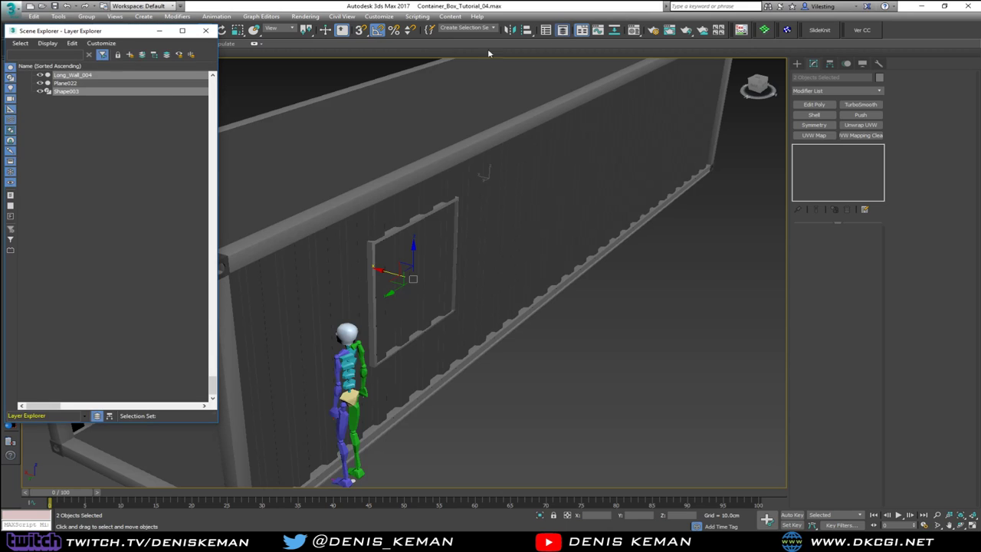
scroll(77, 122, "up", 10)
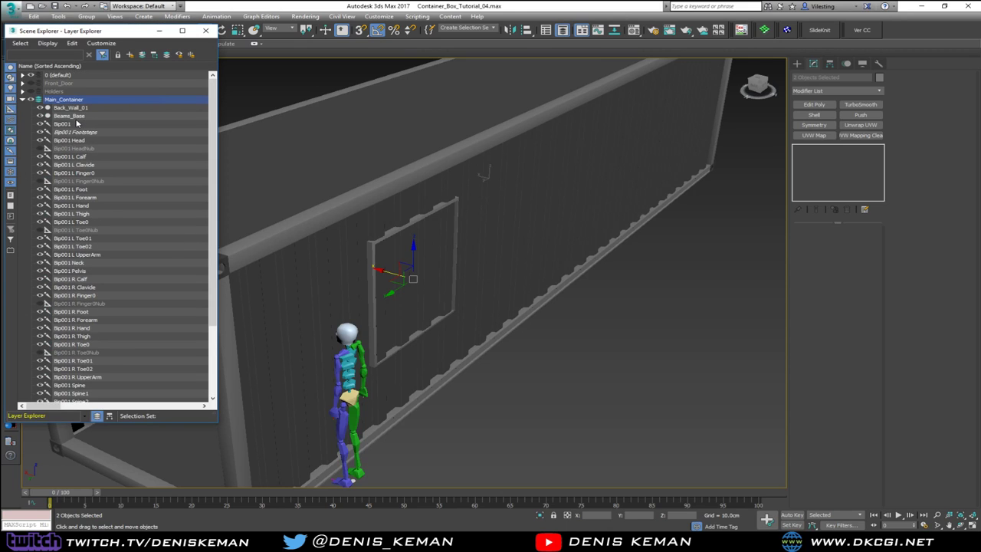
left_click(129, 55)
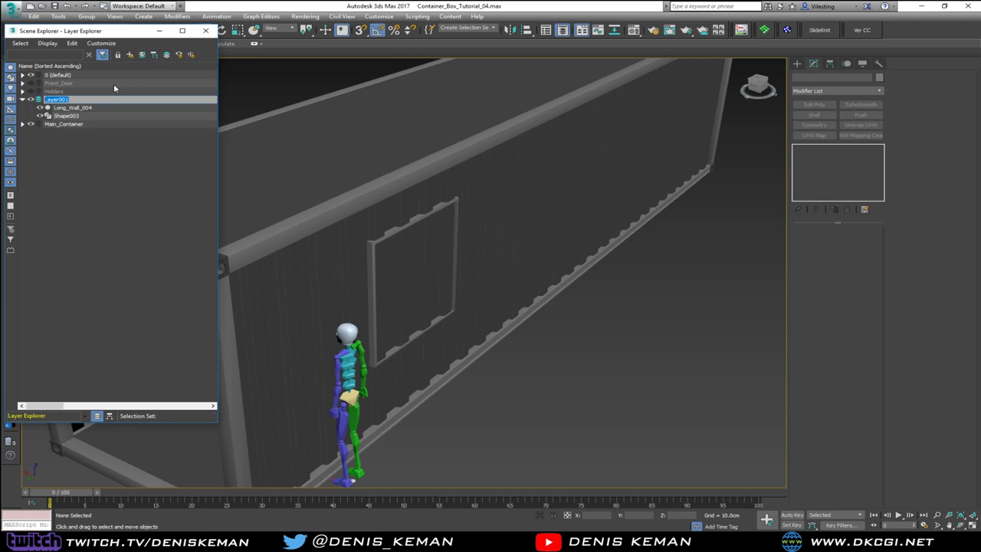
type("Window_Wall")
key("Return")
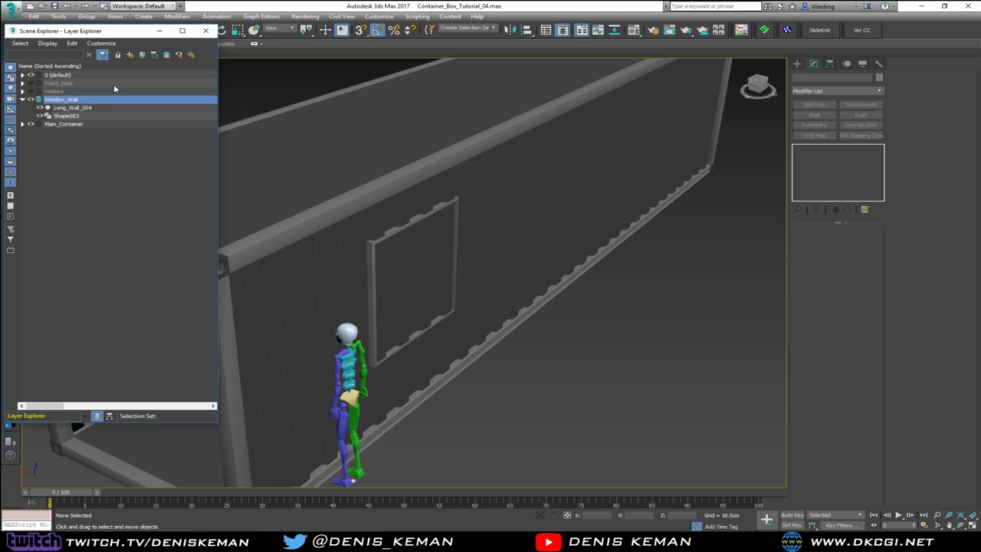
left_click(22, 99)
left_click(31, 100)
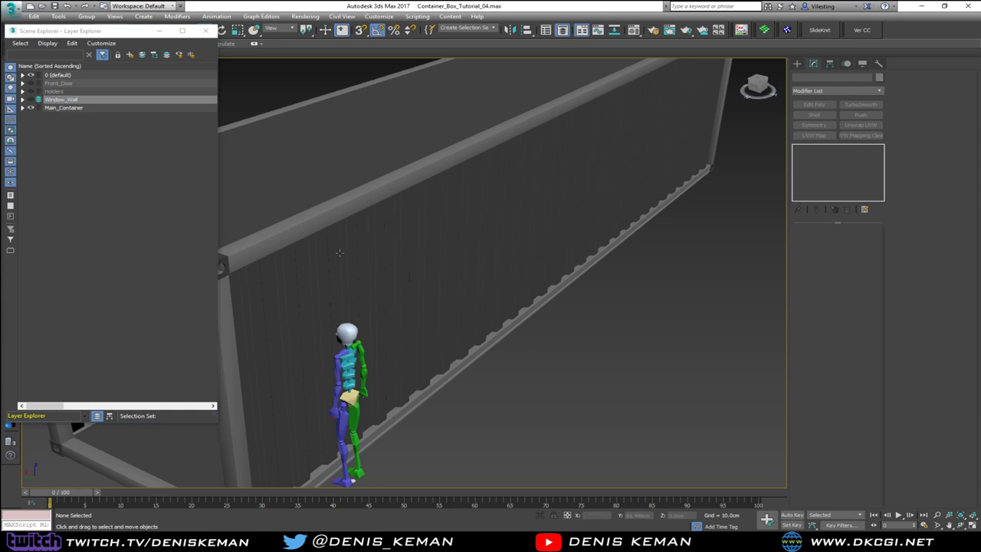
Put Long_Wall_02 and Long_Wall_003 on a new layer named Walls and move it out of the Window_Wall layer
left_click(398, 262)
scroll(381, 269, "down", 10)
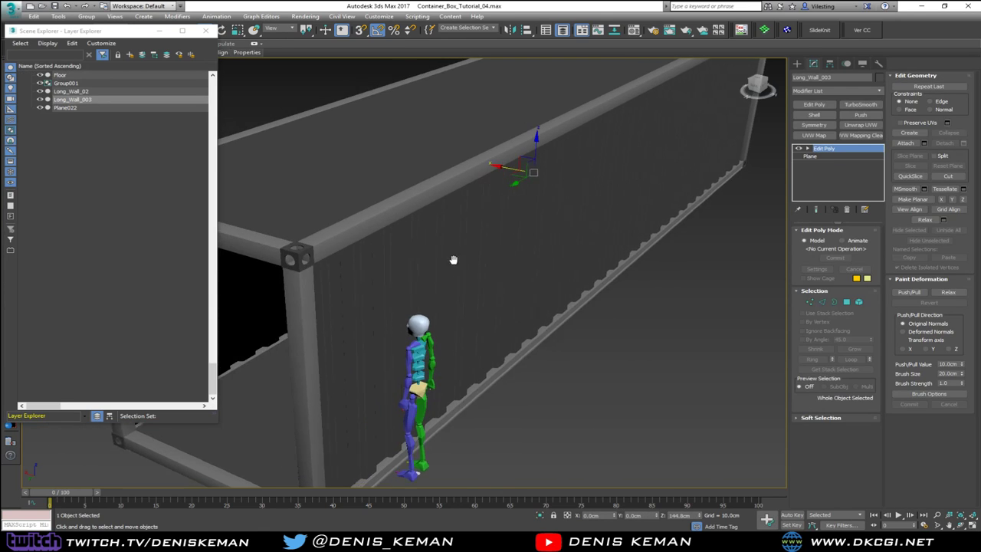
left_click(375, 267, "ctrl")
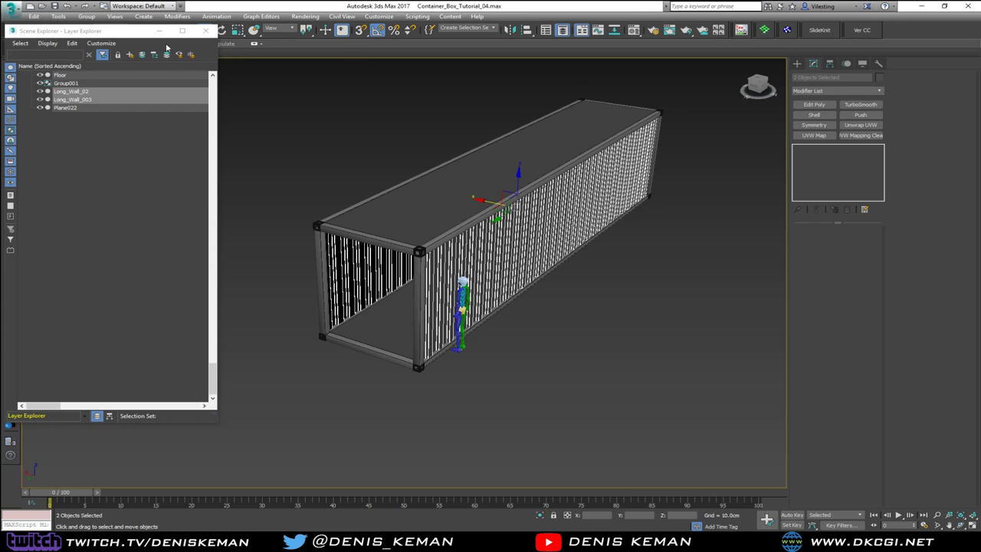
left_click(140, 56)
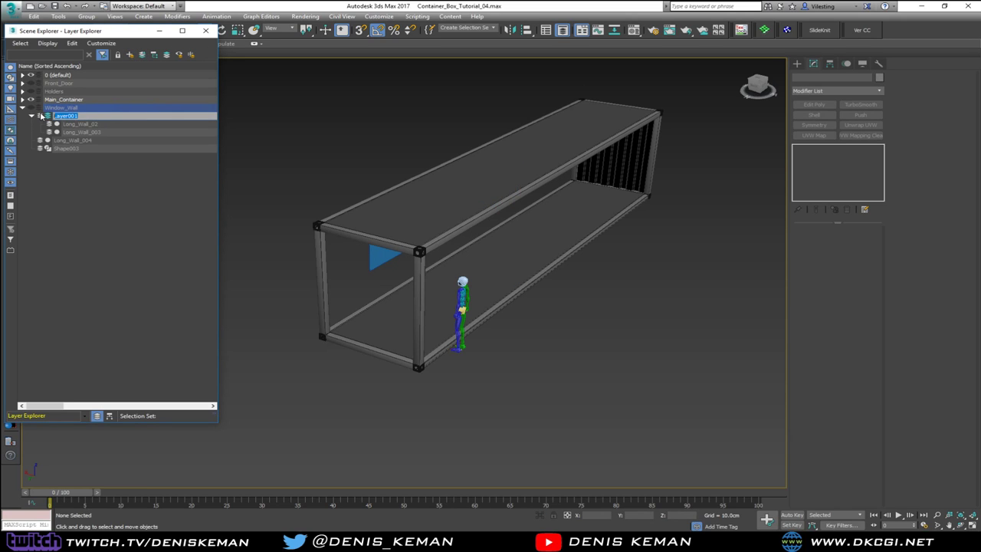
type("Walls")
left_click(40, 114)
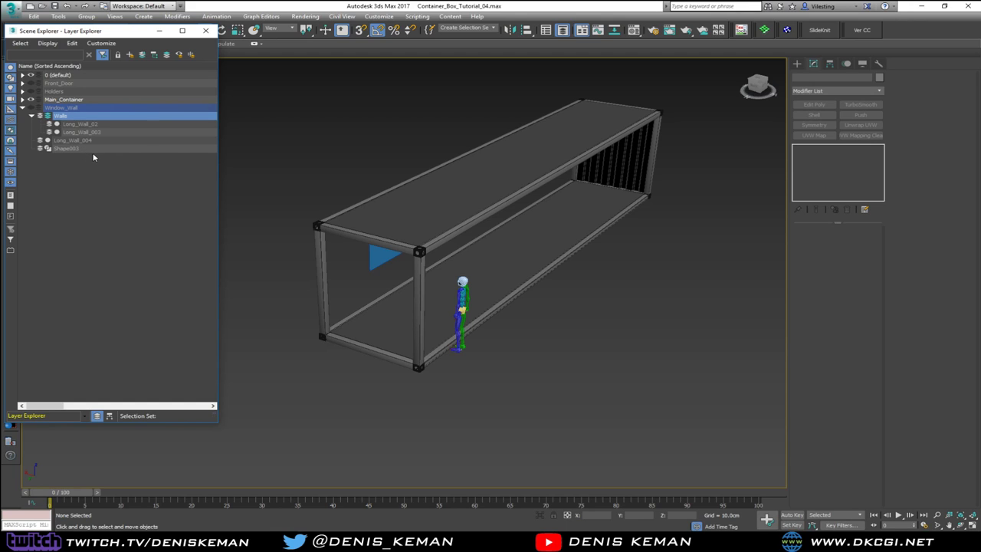
left_click_drag(59, 119, 66, 192)
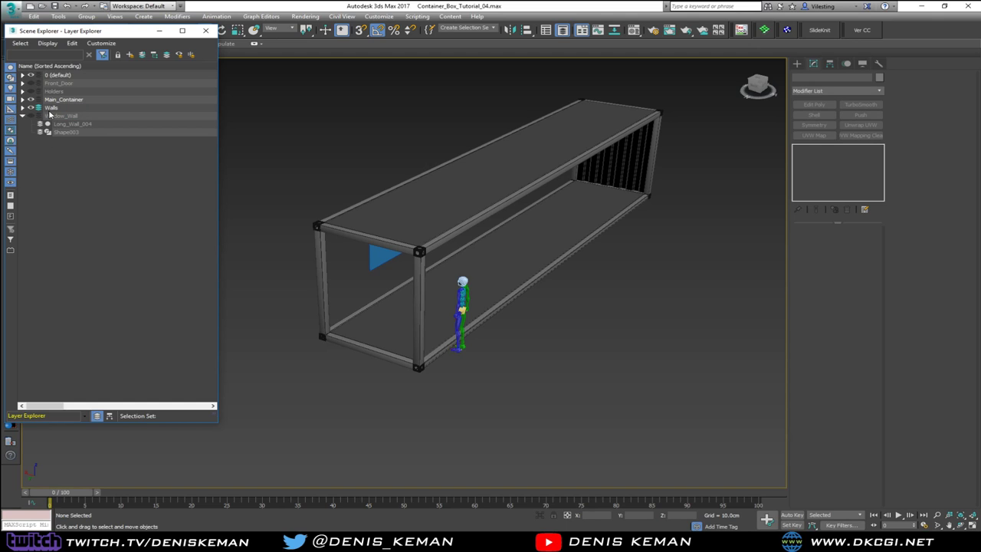
left_click(23, 108)
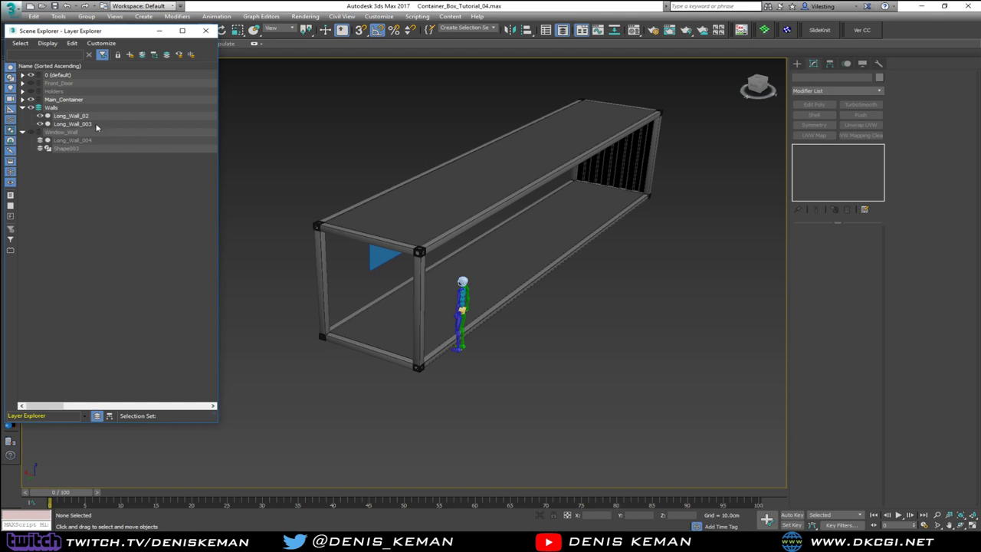
Move Long_Wall_02 and Long_Wall_003 from Walls onto a new top-level layer and rename it Full_Wall
left_click(73, 115)
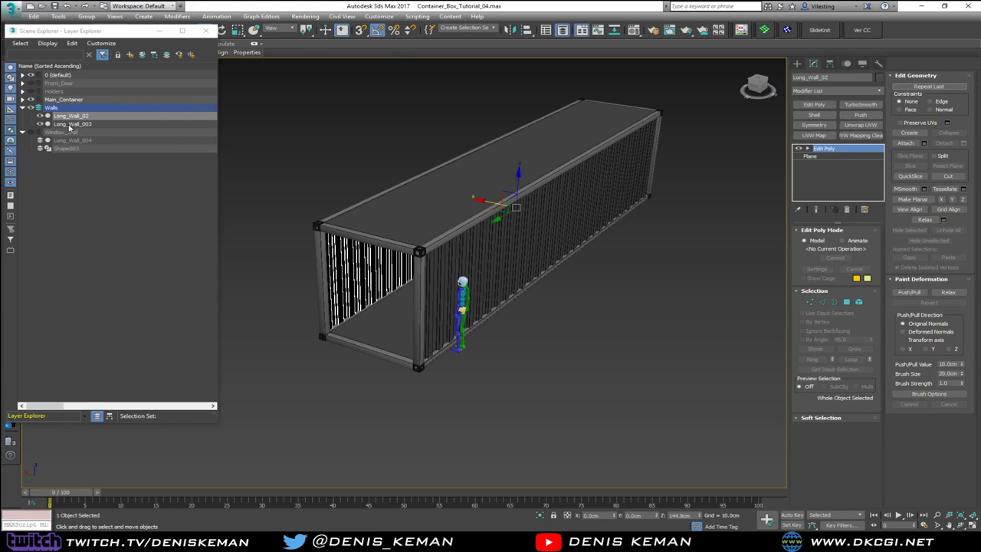
left_click(68, 124, "ctrl")
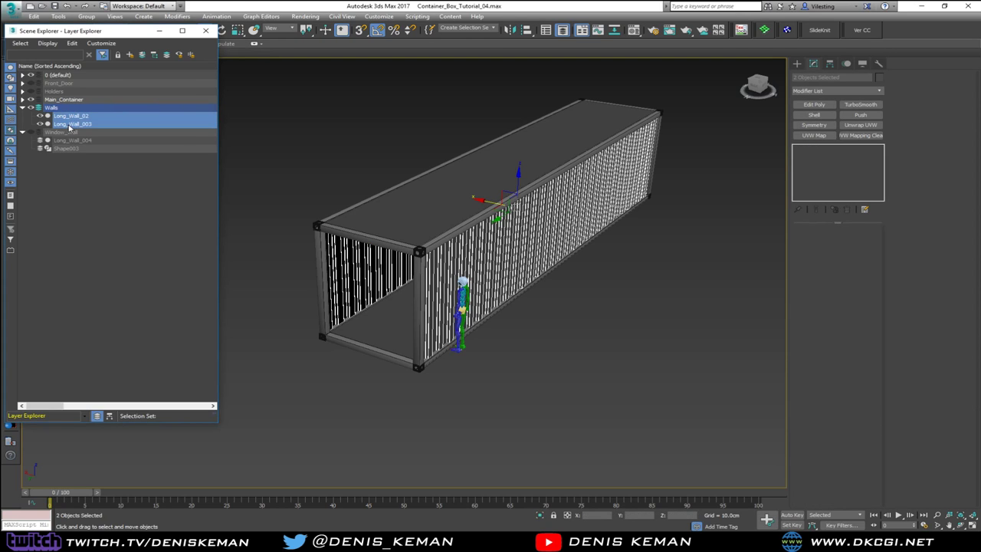
left_click(130, 56)
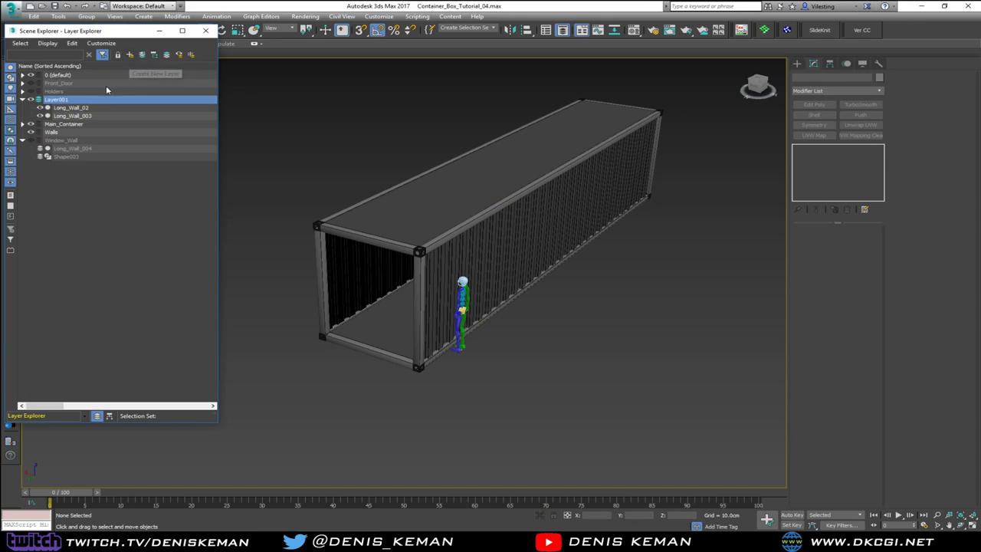
double_click(66, 102)
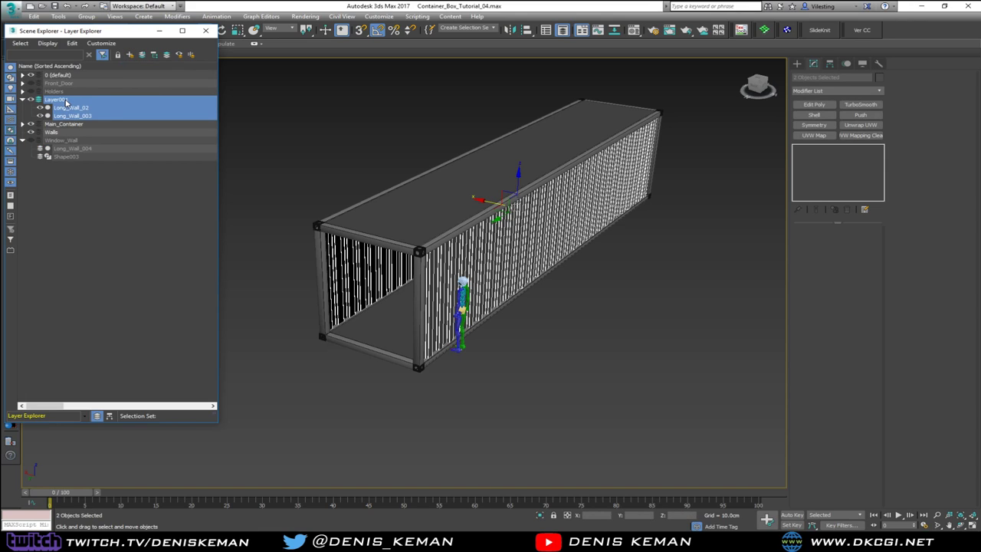
left_click(96, 198)
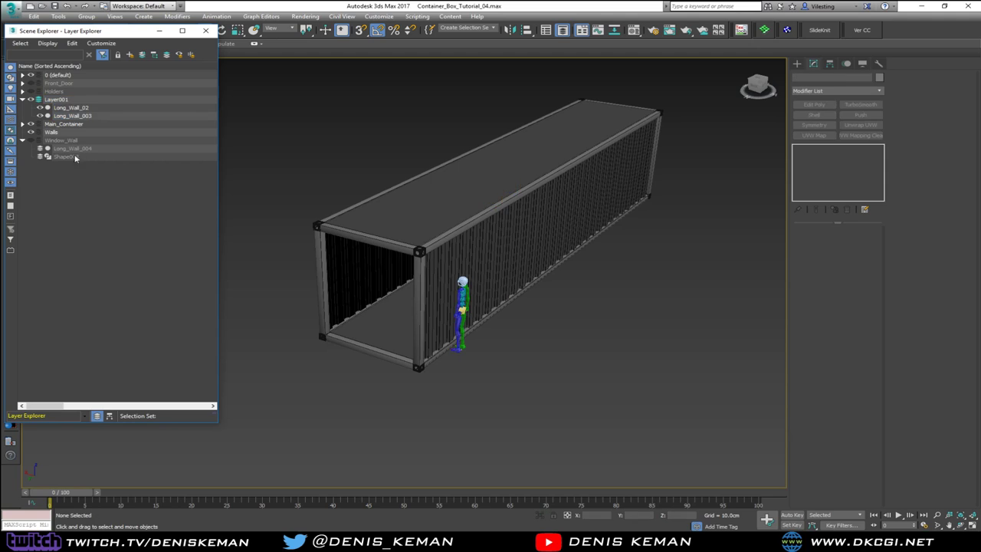
right_click(110, 102)
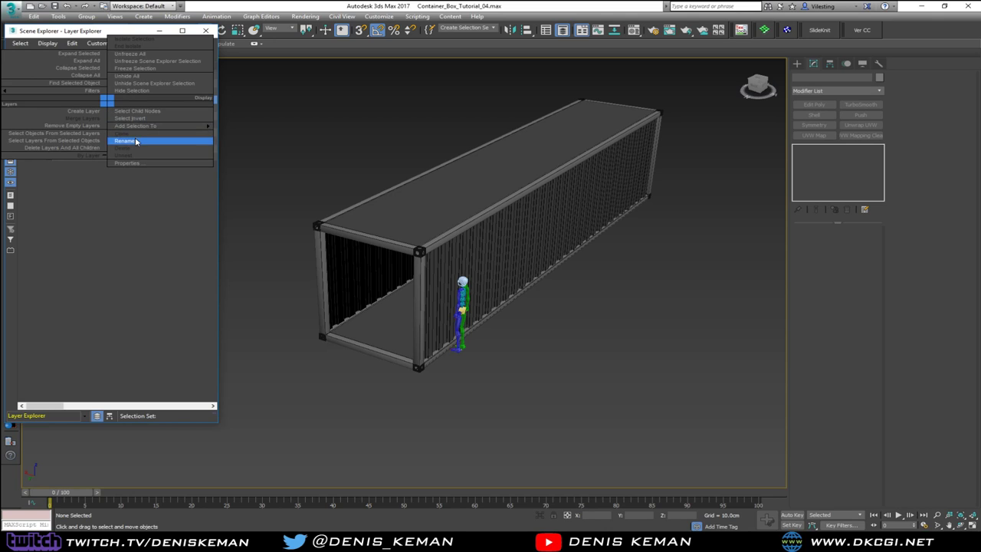
left_click(125, 141)
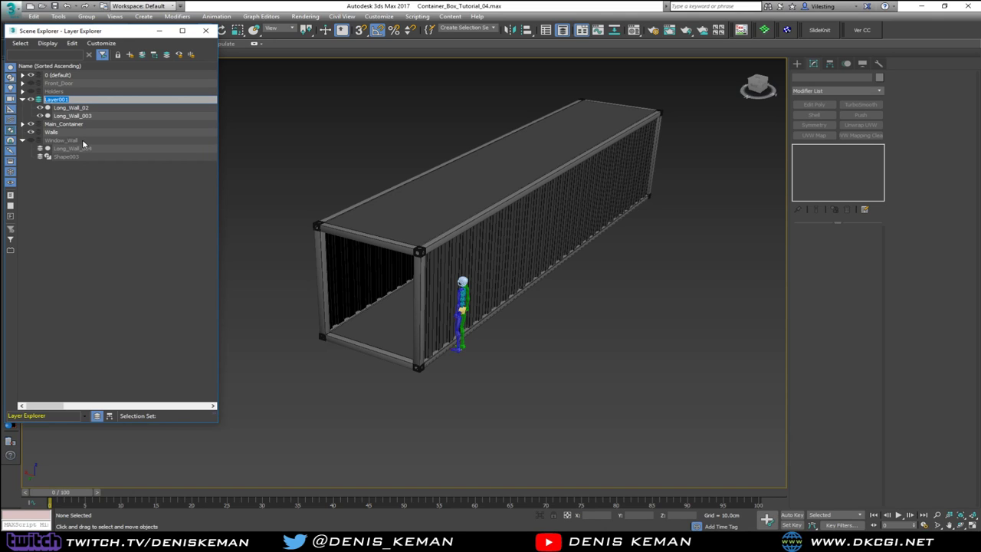
type("Full_Wall")
key("Return")
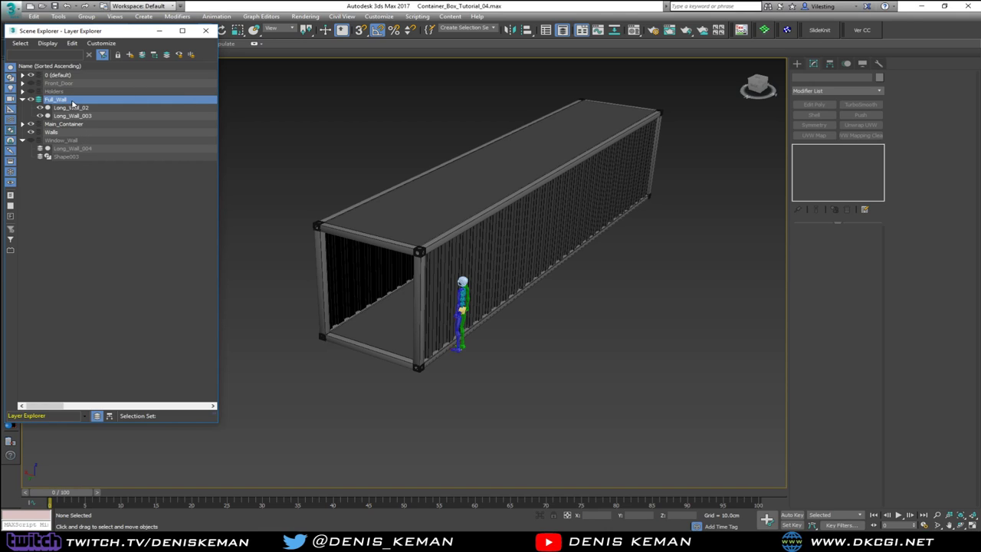
Rename the Full_Wall layer as Full_Walls and nest both Full_Walls and Window_Wall under the Walls layer
left_click(71, 100)
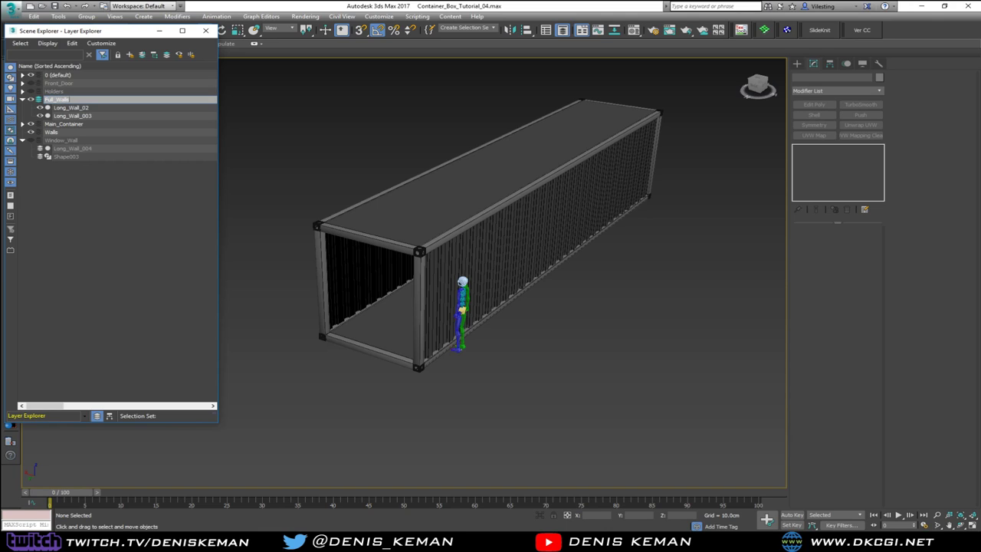
key("Return")
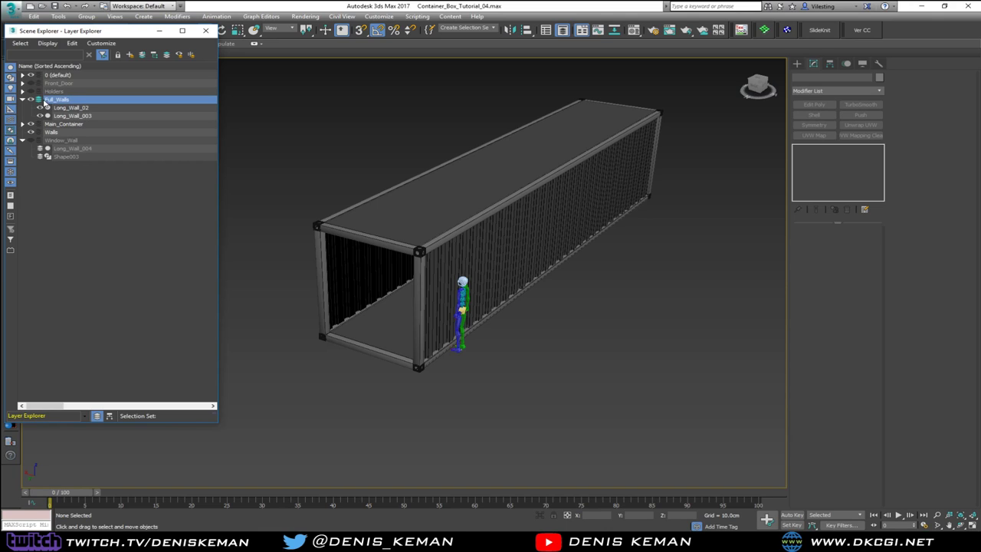
mouse_move(60, 102)
left_mouse_down()
mouse_move(63, 134)
mouse_move(57, 108)
left_mouse_up()
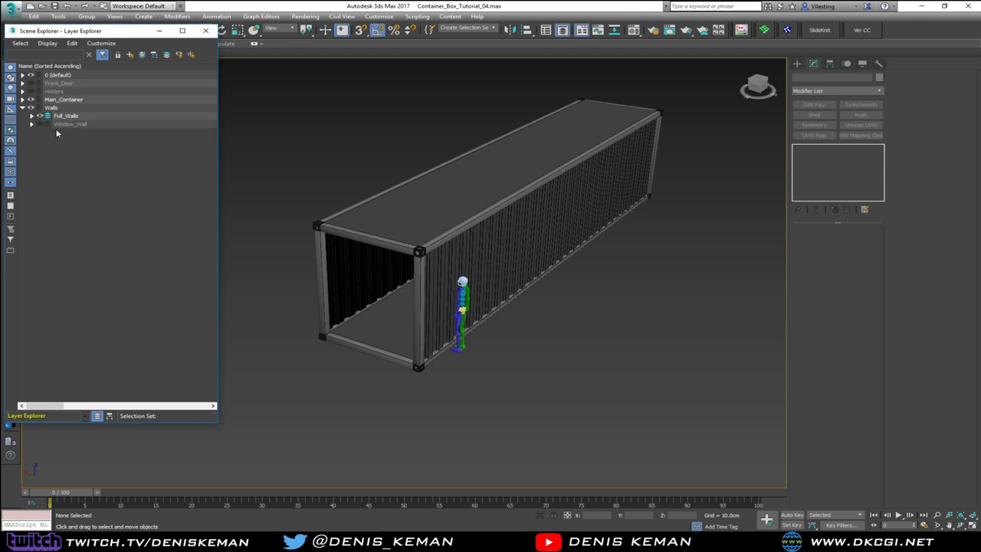
Toggle the visibility of Full_Walls and Window_Wall to compare the wall variants, leaving both layers hidden
left_click(40, 116)
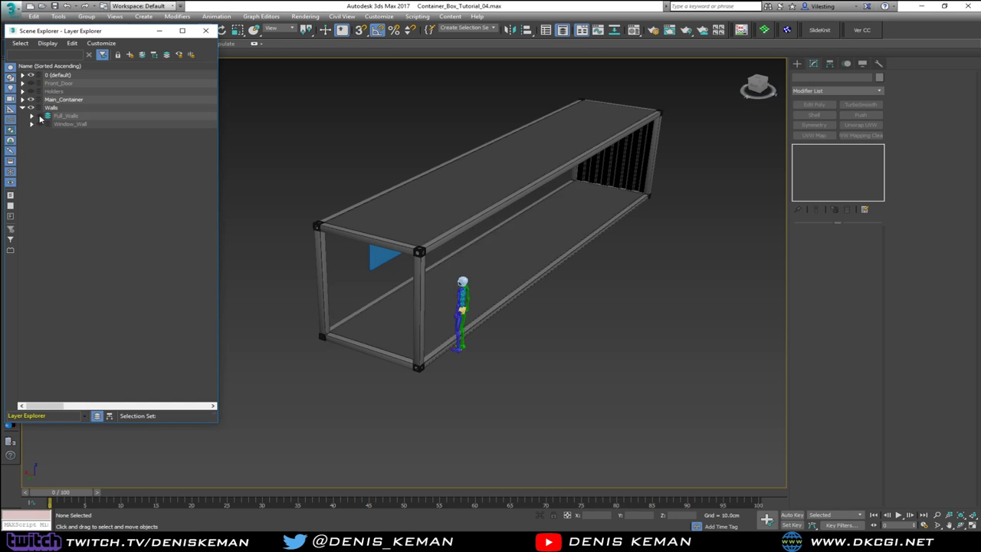
left_click(40, 116)
left_click(40, 116)
left_click(40, 124)
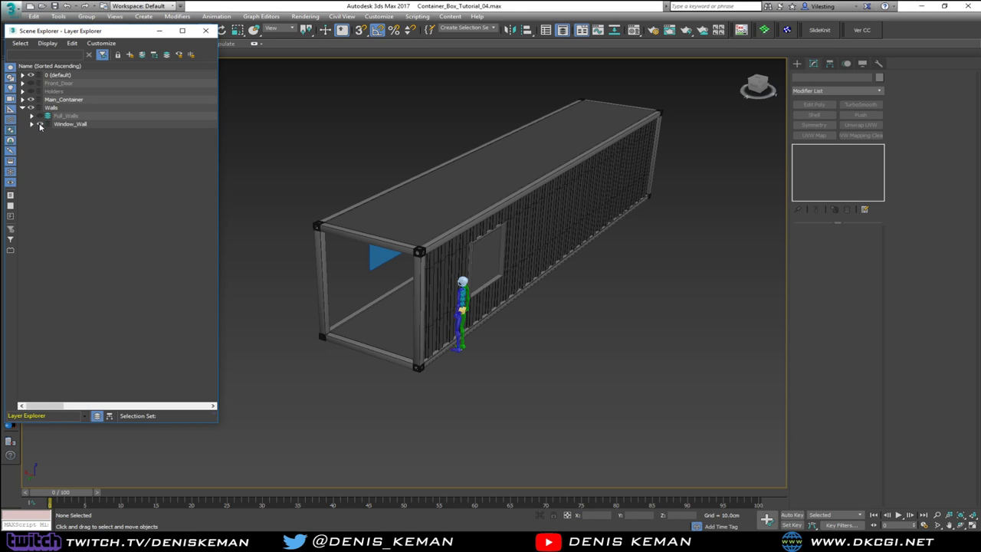
left_click(40, 125)
Move the container's back wall, Back_Wall_01, from the Main_Container layer into the Full_Walls layer
middle_click_drag(504, 285, 268, 203, "alt")
left_click(588, 358)
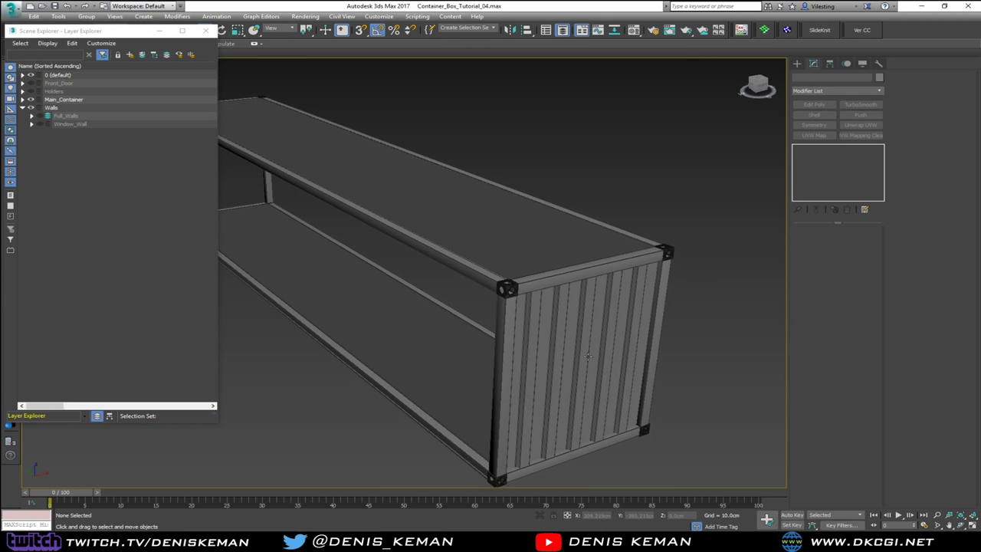
left_click(23, 100)
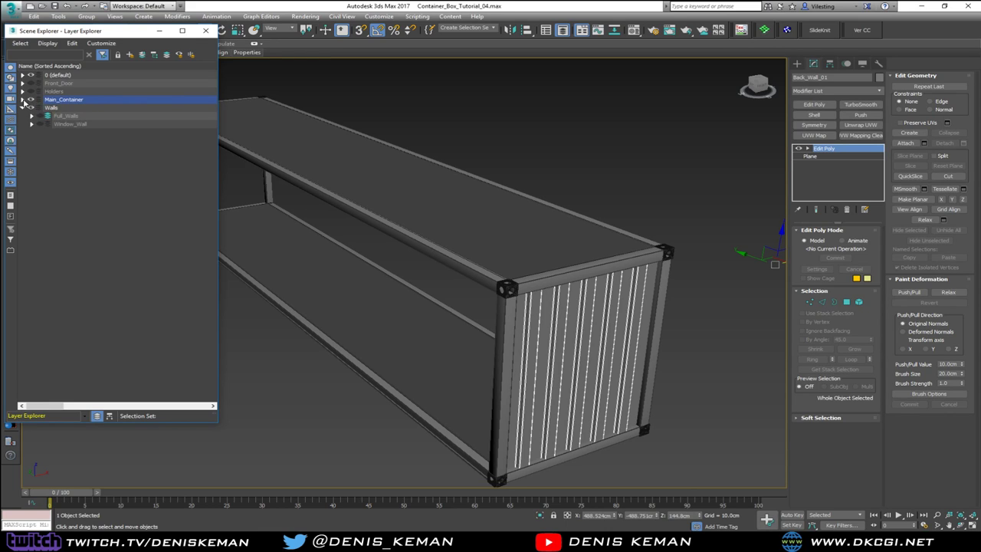
left_click(23, 101)
scroll(68, 124, "down", 5)
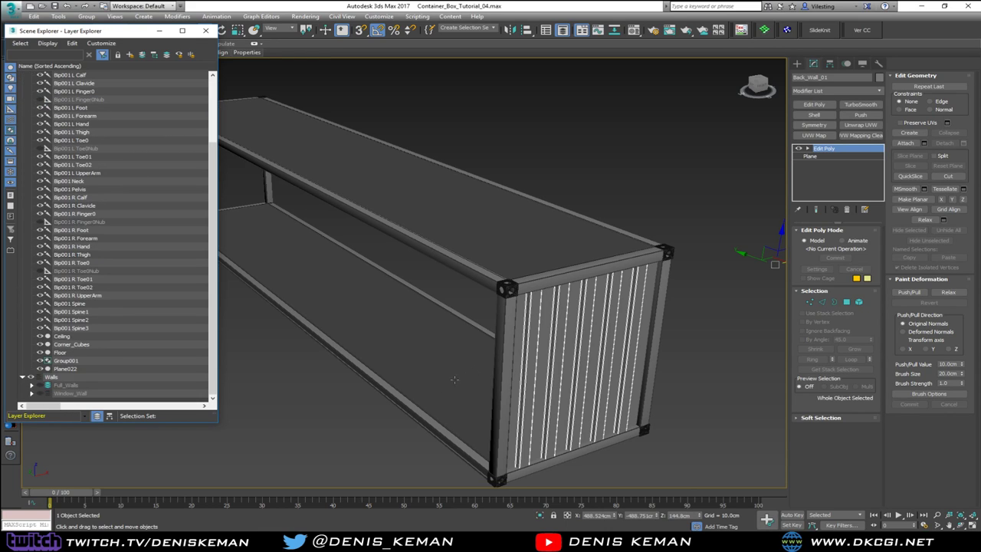
left_click(725, 306)
left_click(622, 309)
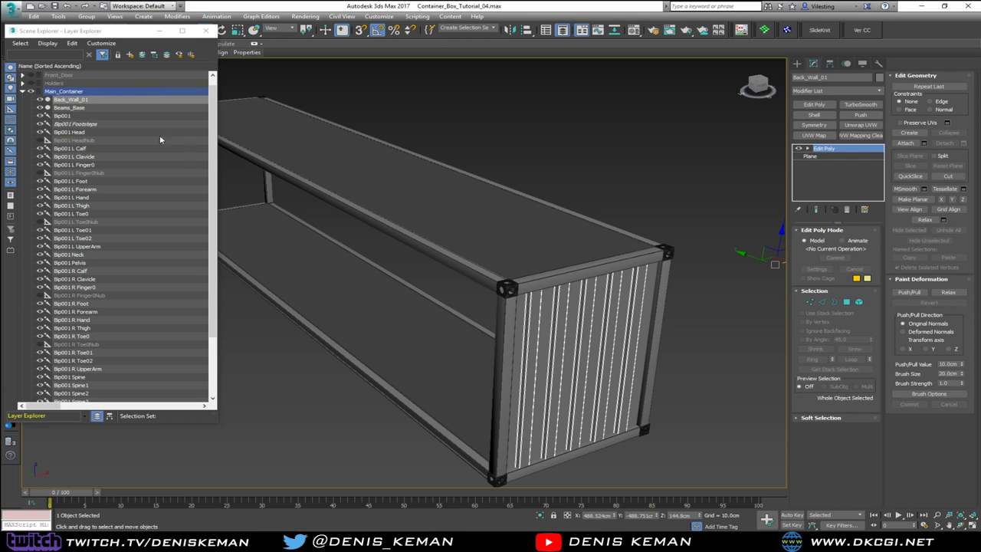
left_click_drag(91, 101, 72, 387)
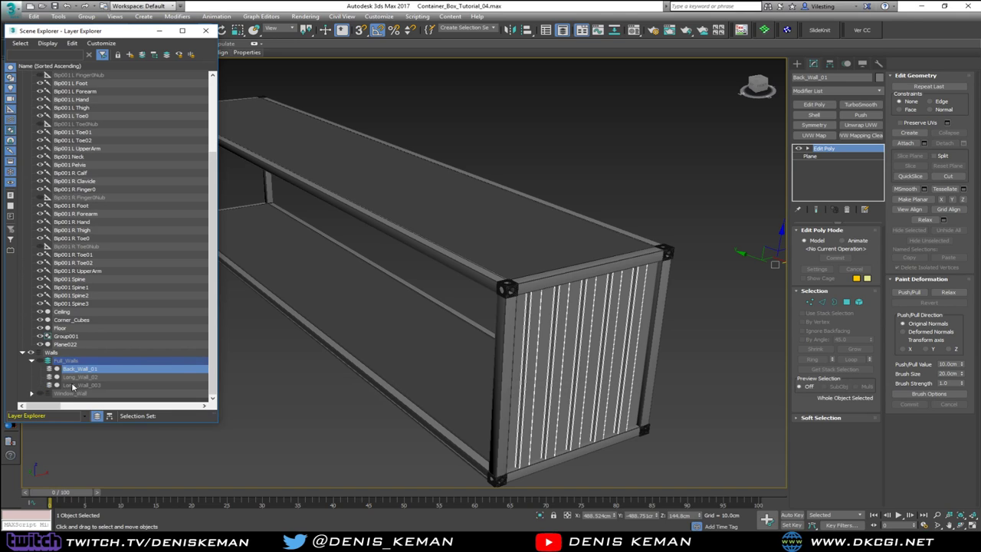
Check the layer contents by toggling Full_Walls, Main_Container and Front_Door, leaving only Main_Container shown among them
left_click(39, 362)
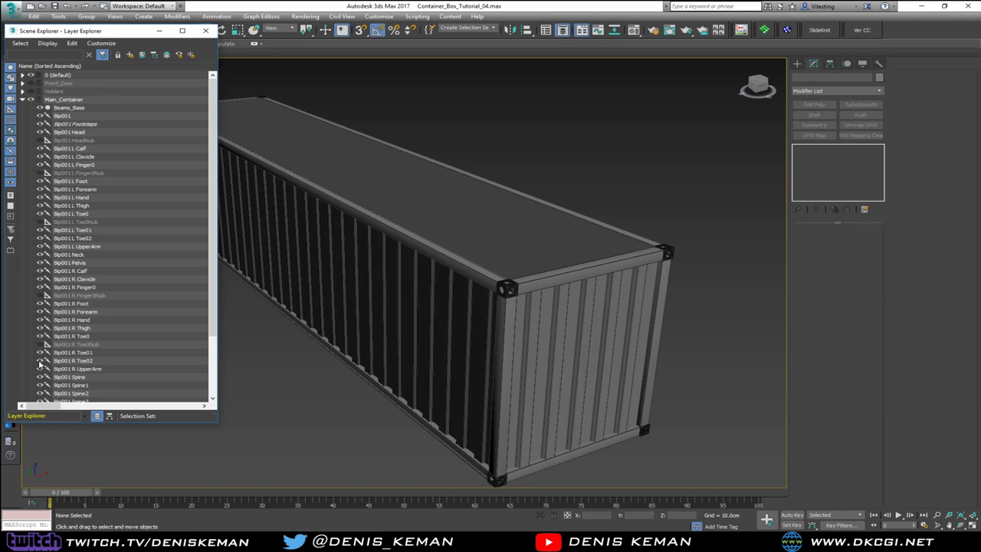
left_click(31, 100)
left_click(23, 100)
left_click(40, 115)
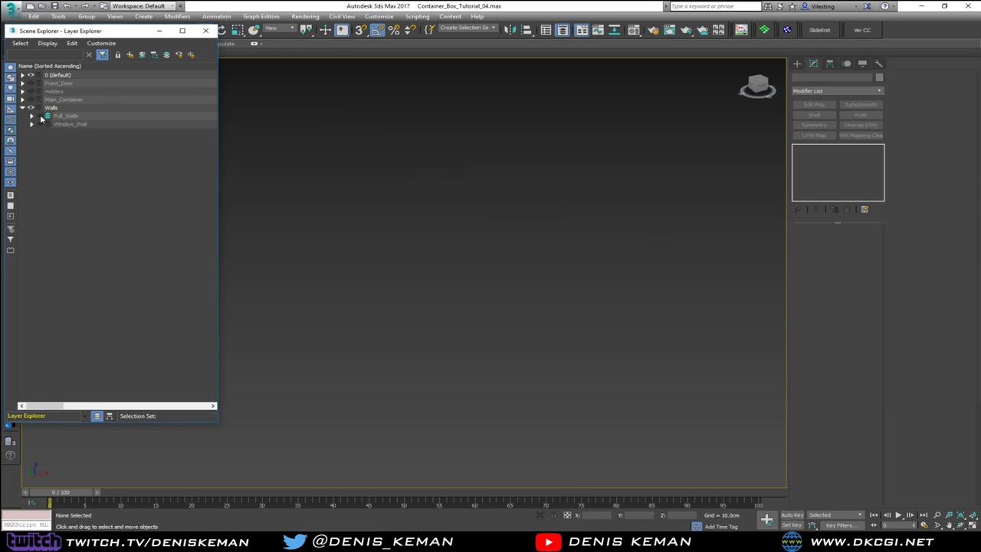
left_click(39, 115)
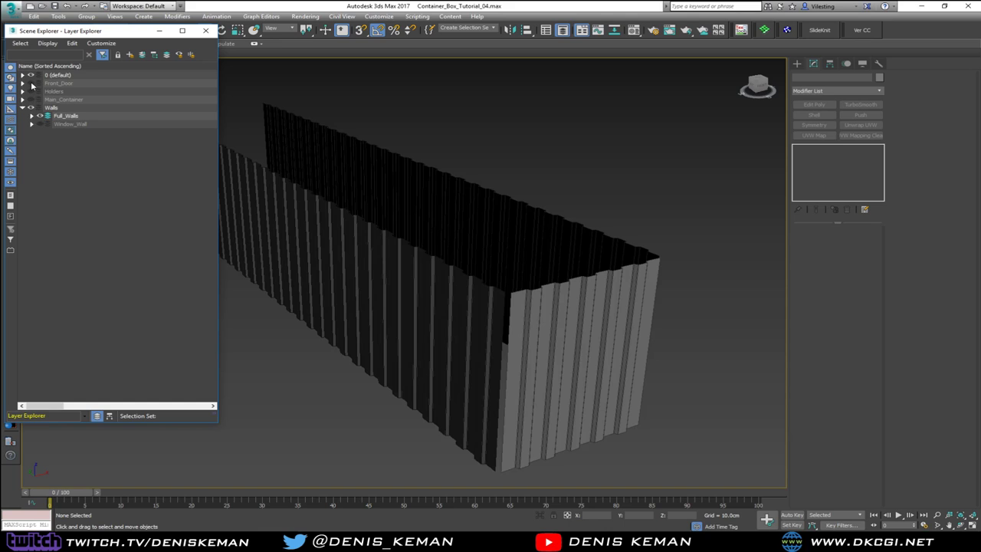
left_click(31, 84)
left_click(31, 85)
left_click(31, 100)
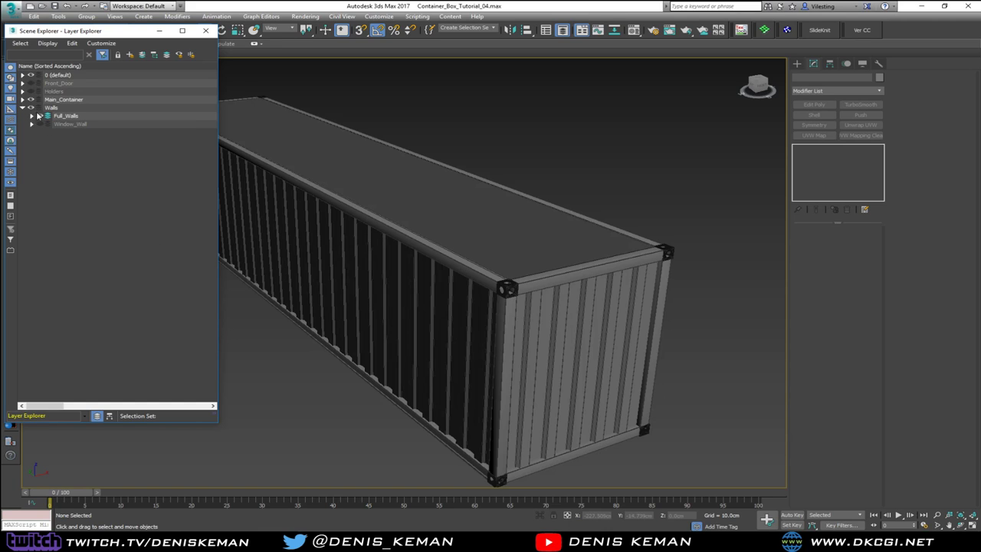
left_click(39, 116)
Move the blue plane out of the container along X to about -364 cm, in front of its long side
middle_click_drag(305, 396, 381, 337, "alt")
left_click(372, 224)
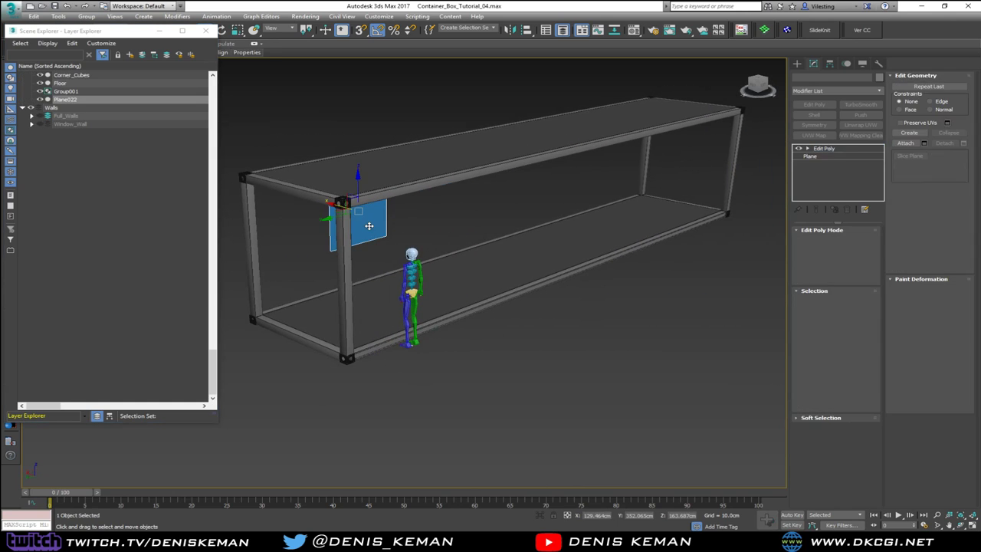
left_click_drag(345, 208, 561, 301)
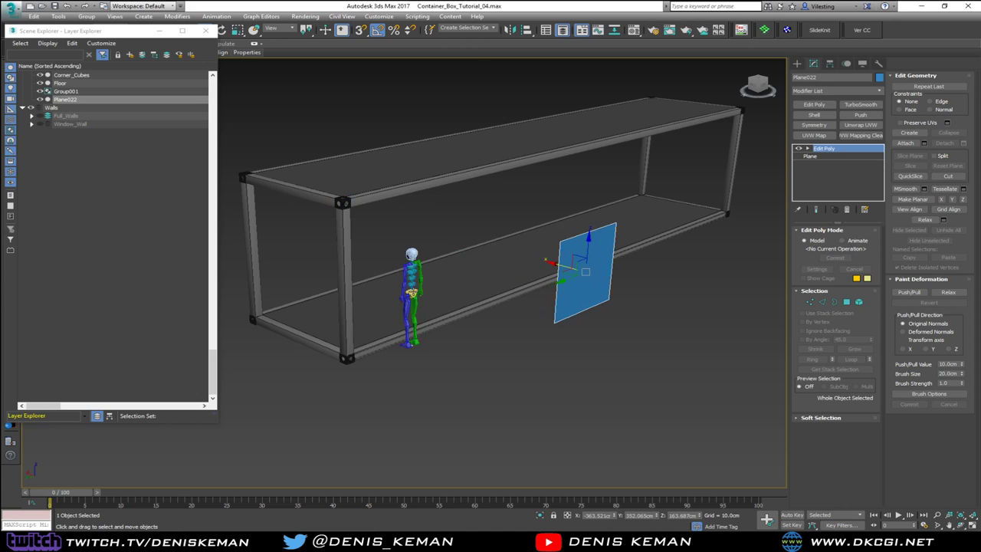
Delete the human scale figure group standing beside the container
left_click(412, 293)
left_click_drag(386, 290, 410, 296)
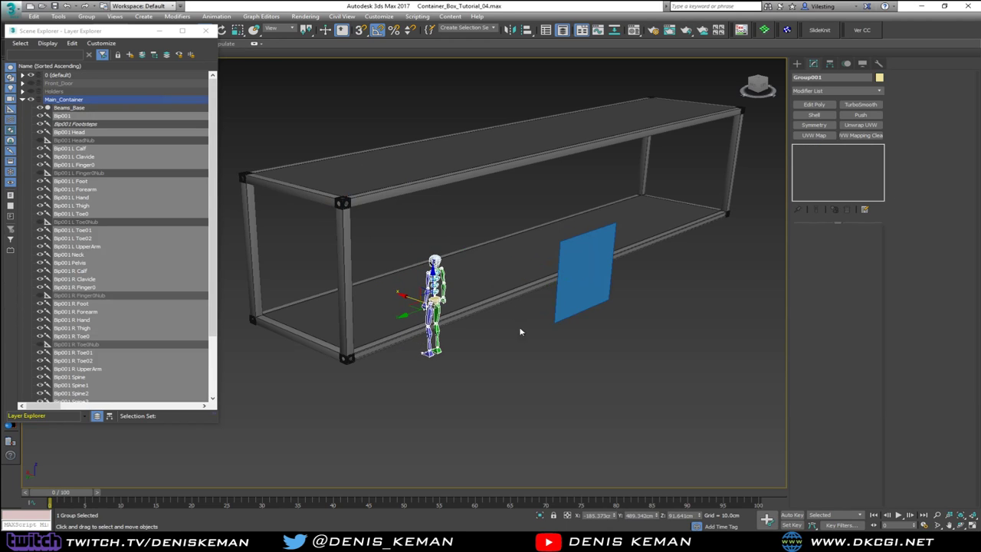
left_click(452, 362)
left_click(430, 353)
mouse_move(430, 353)
middle_mouse_down("alt")
mouse_move(486, 355)
mouse_move(433, 364)
middle_mouse_up("alt")
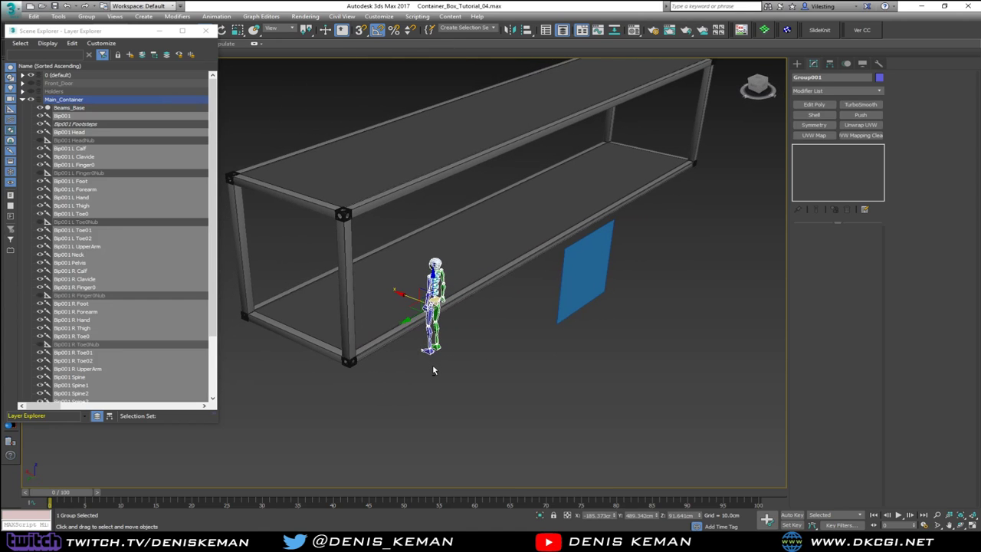
key("Delete")
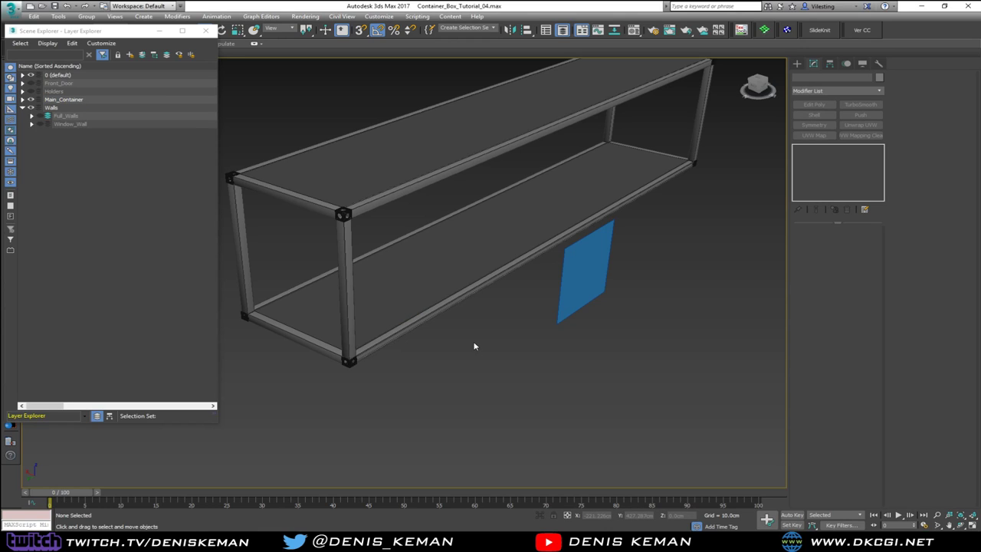
Show the Window_Wall layer with Full_Walls hidden and examine the framed window in the long wall
left_click(39, 116)
left_click(40, 116)
left_click(41, 124)
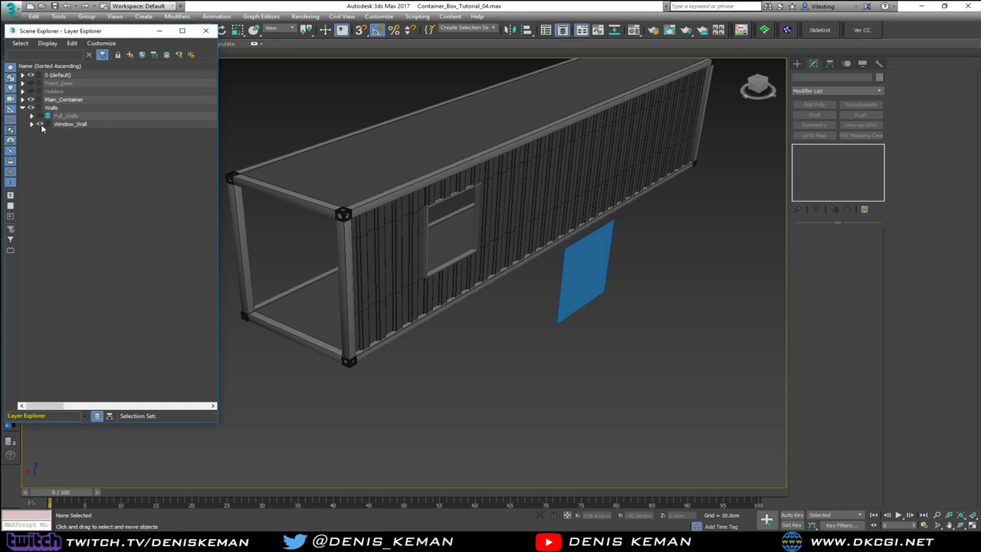
middle_click_drag(460, 246, 397, 260, "alt")
middle_click_drag(360, 261, 415, 257, "alt")
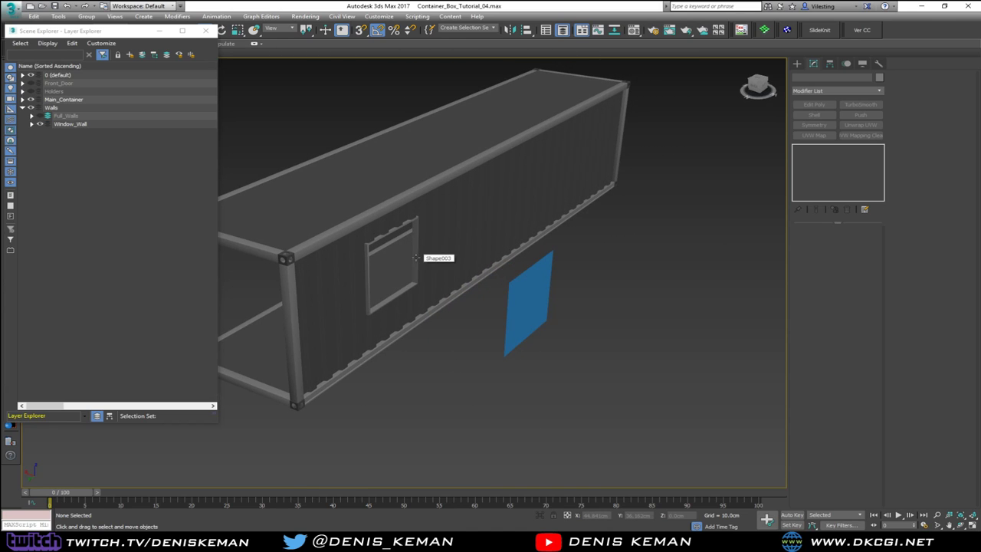
Examine the window opening and corrugation of the container's side wall from close up and from a distance
scroll(315, 264, "up", 3)
middle_click_drag(353, 248, 436, 214)
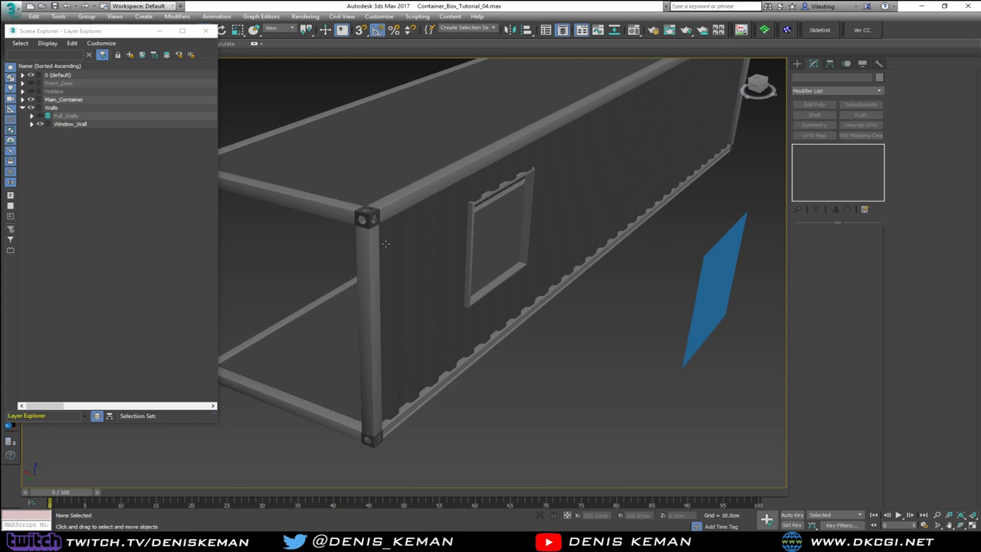
scroll(385, 244, "up", 3)
middle_click_drag(386, 244, 385, 145)
scroll(385, 143, "up", 2)
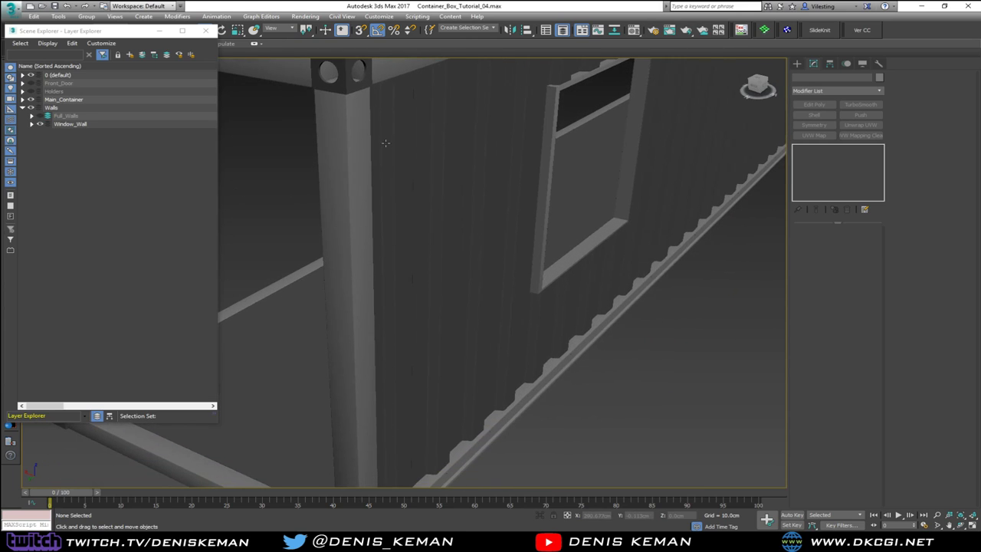
scroll(386, 143, "down", 5)
middle_click_drag(497, 118, 454, 138, "alt")
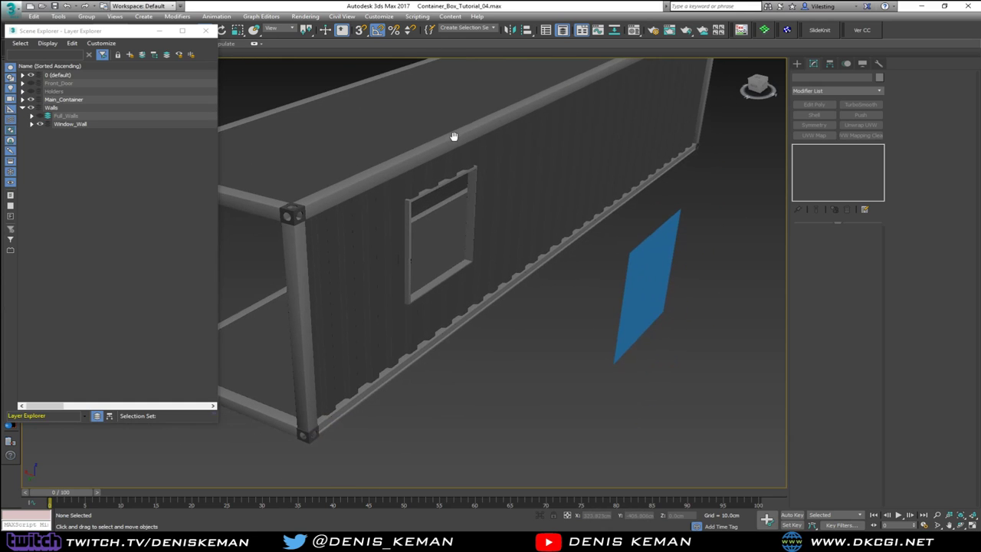
scroll(454, 138, "down", 3)
Show and hide the Full_Walls layer, and hide the Window_Wall layer to view the bare container frame
left_click(41, 115)
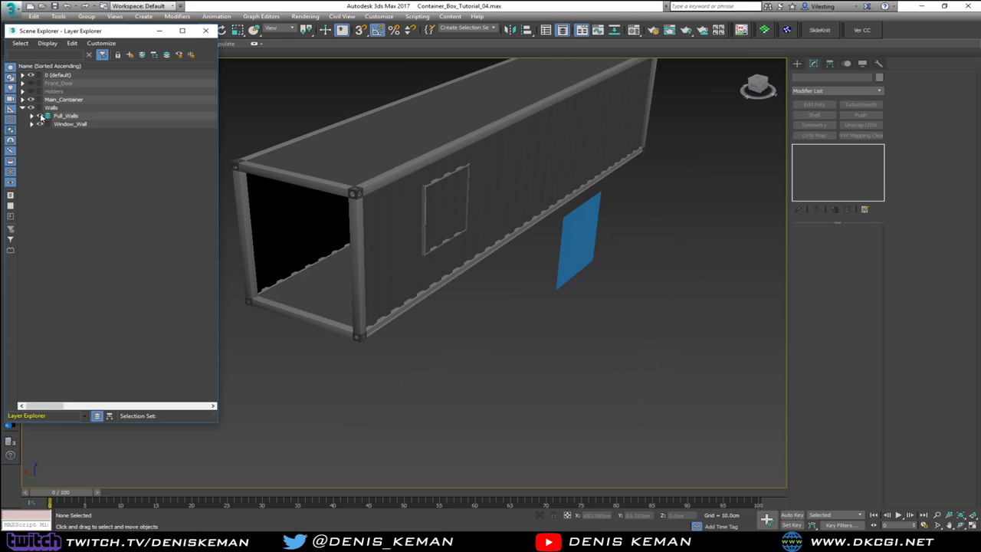
left_click(41, 115)
left_click(40, 124)
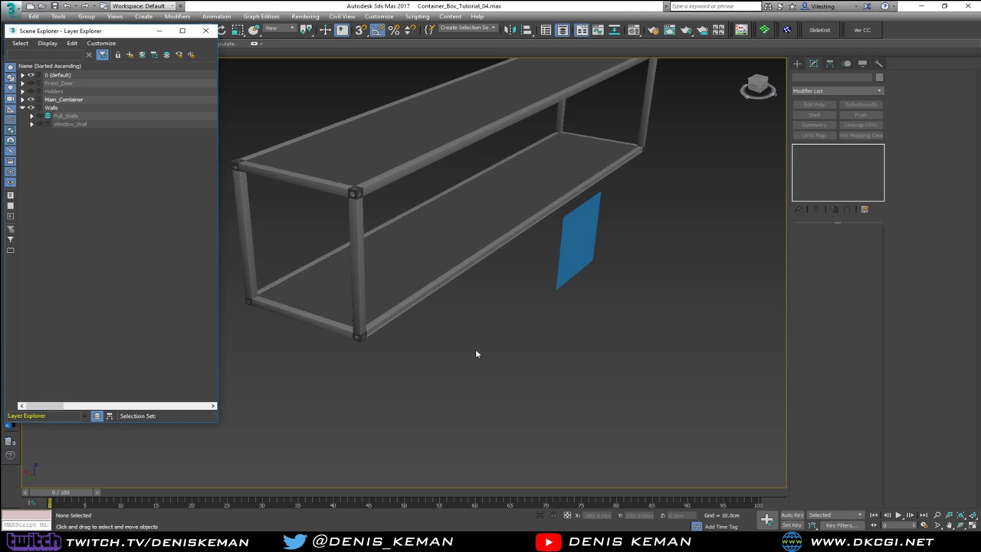
middle_click_drag(475, 352, 452, 340, "alt")
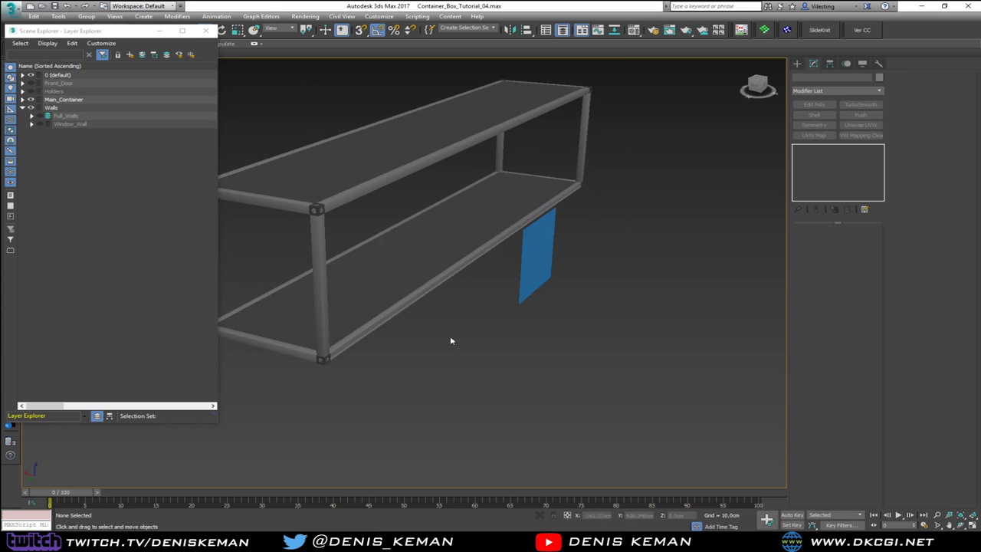
right_click(488, 312)
left_click(397, 358)
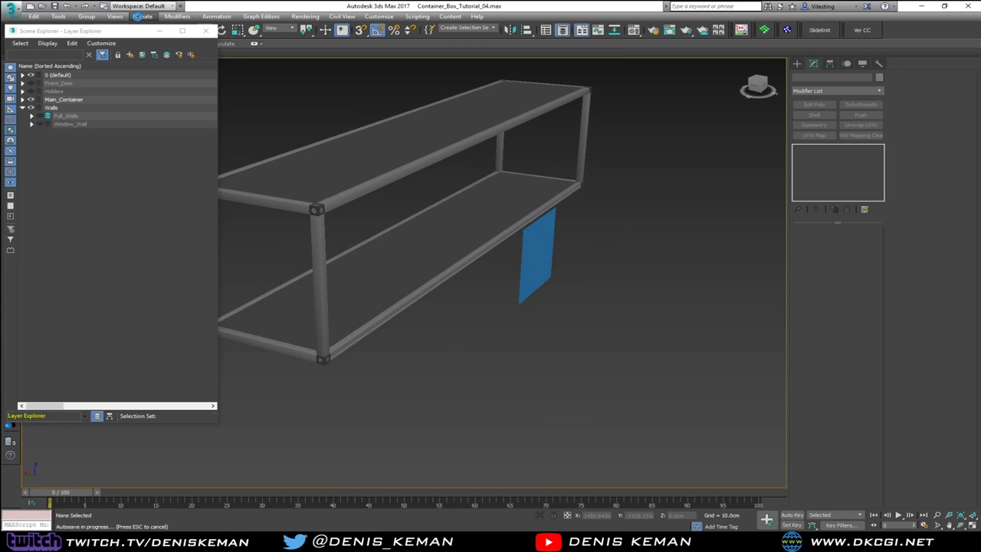
middle_click_drag(315, 156, 339, 151, "alt")
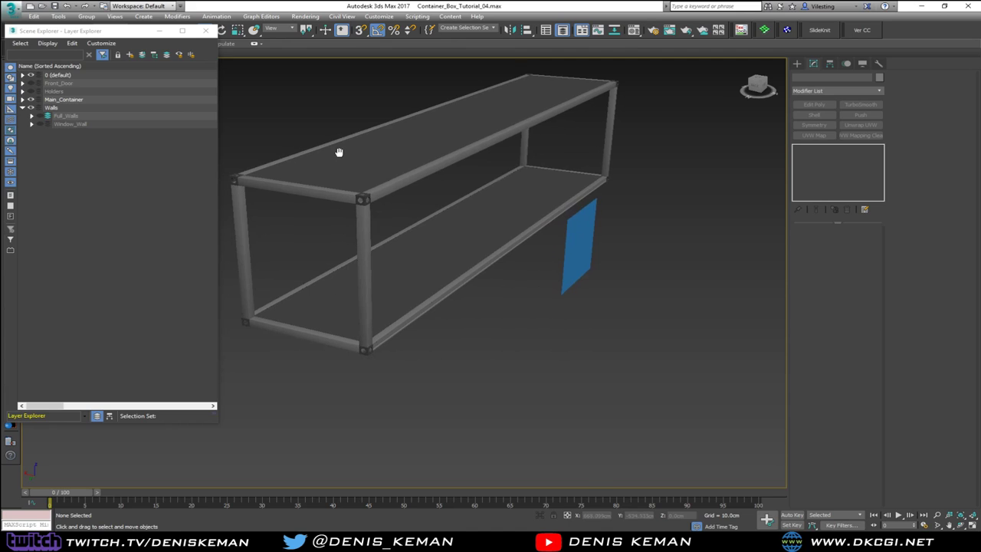
Show and hide the Holders layer and the Front_Door layer in turn to review them on the container frame
left_click(31, 92)
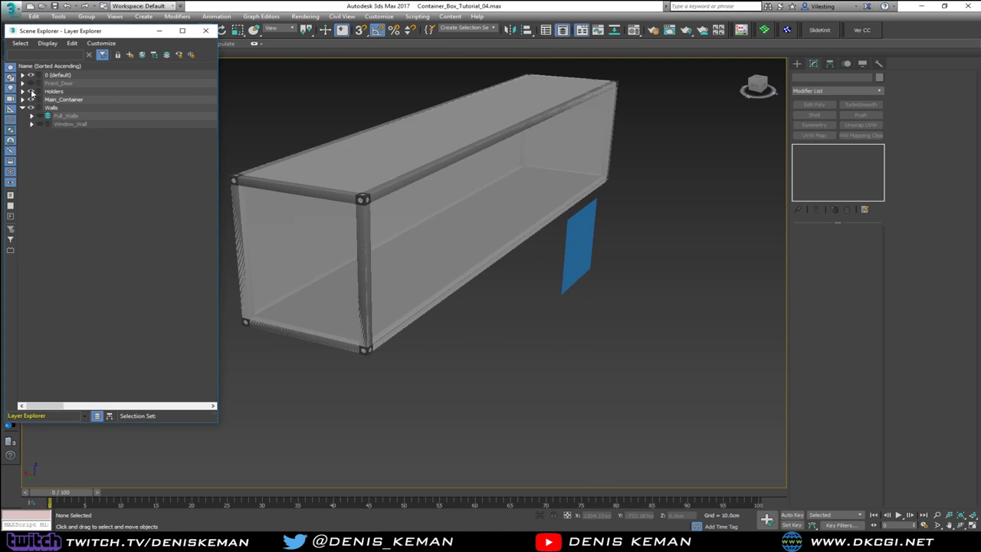
left_click(32, 92)
left_click(32, 83)
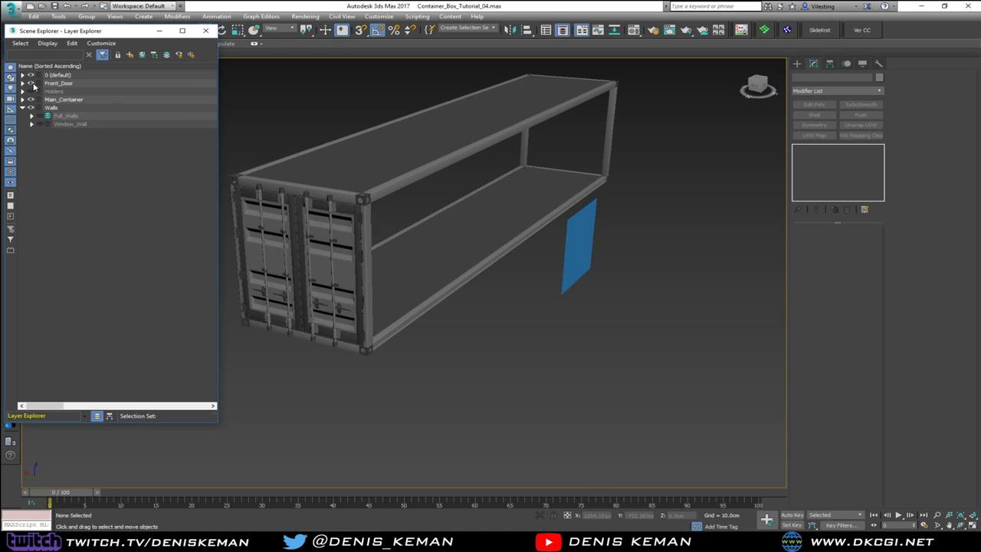
left_click(32, 84)
left_click(32, 84)
left_click(32, 84)
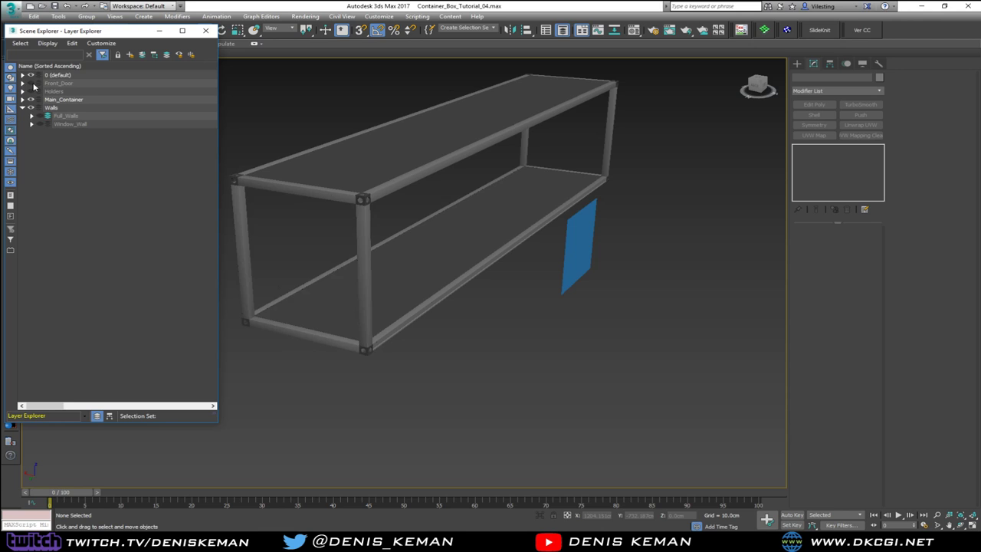
Preview the Full_Walls layer on the frame, hide it again, and show the Window_Wall layer instead
left_click(39, 116)
mouse_move(444, 229)
middle_mouse_down("alt")
mouse_move(363, 235)
mouse_move(526, 258)
mouse_move(554, 199)
mouse_move(469, 209)
mouse_move(431, 230)
middle_mouse_up("alt")
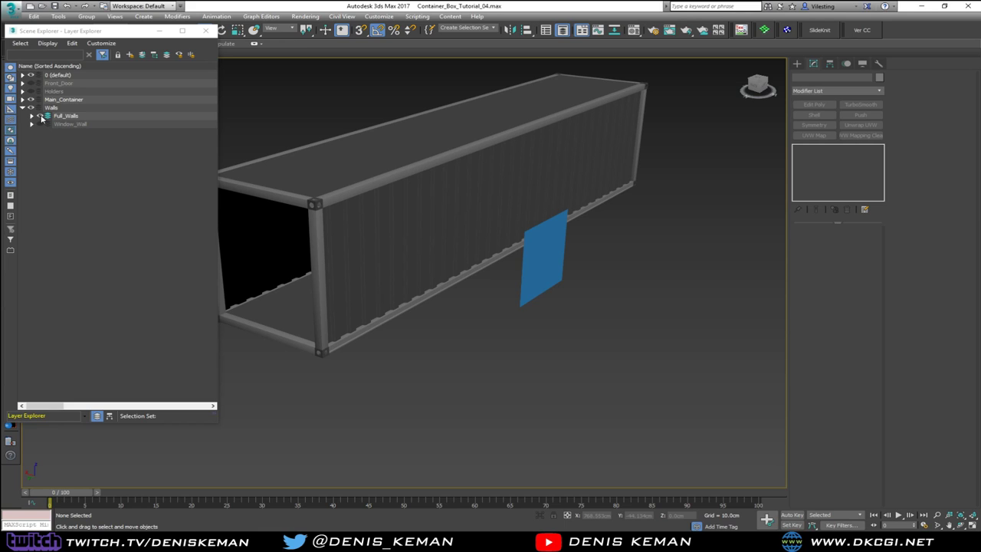
left_click(40, 115)
left_click(40, 123)
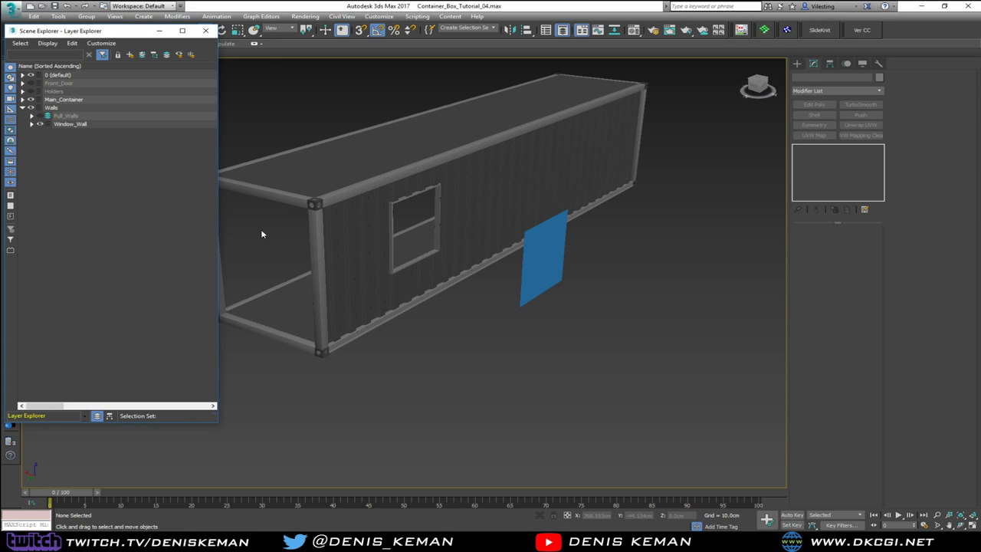
Inspect the long corrugated wall beside the window and move the Layer Explorer window out of the viewport
scroll(441, 242, "up", 8)
middle_click_drag(447, 240, 368, 259)
scroll(435, 263, "down", 4)
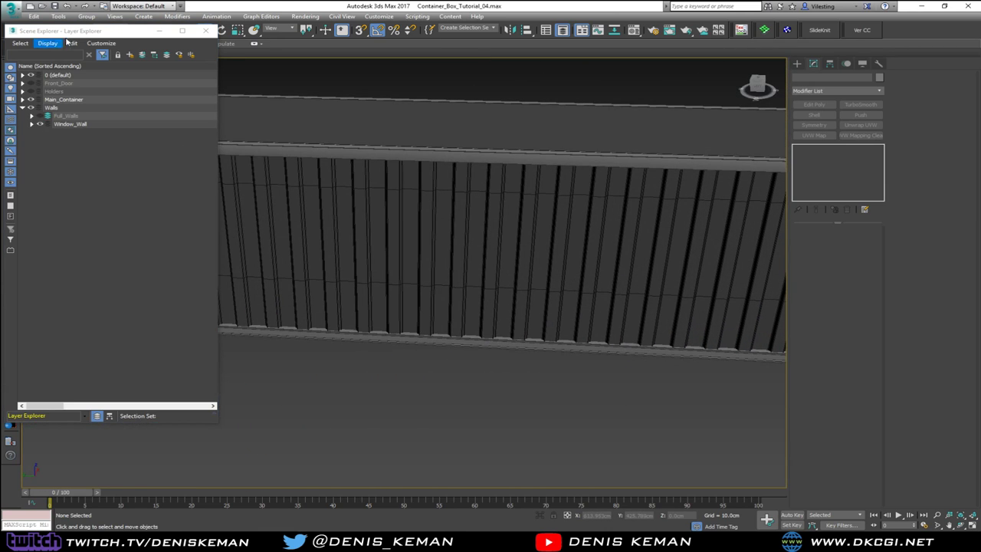
left_click_drag(67, 34, 0, 60)
left_click_drag(0, 59, 0, 60)
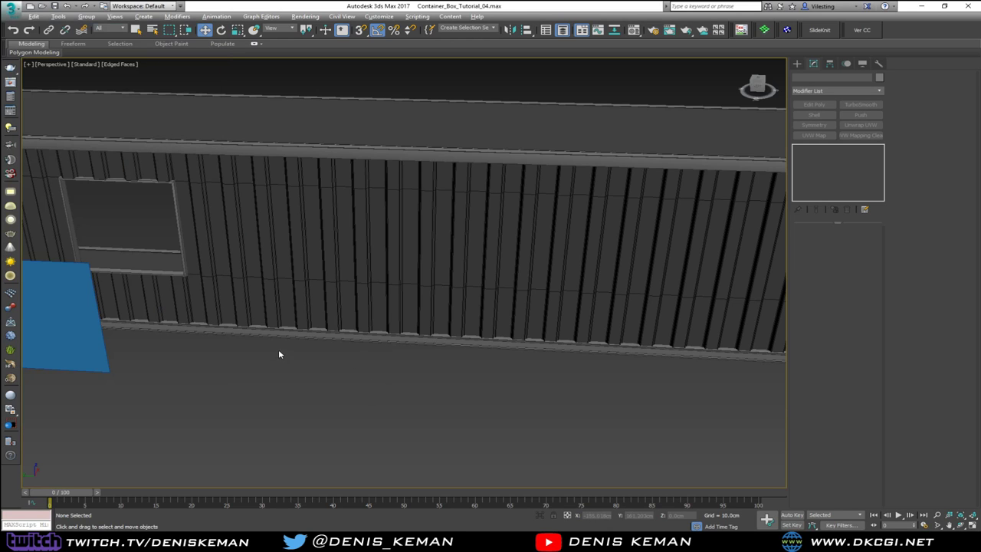
Turn off edged faces in the perspective viewport and view the shaded container from its open front corner
mouse_move(279, 354)
middle_mouse_down("alt")
mouse_move(334, 342)
mouse_move(311, 357)
mouse_move(367, 339)
mouse_move(259, 357)
mouse_move(171, 344)
mouse_move(341, 362)
mouse_move(363, 280)
mouse_move(326, 278)
mouse_move(335, 297)
middle_mouse_up("alt")
key("F4")
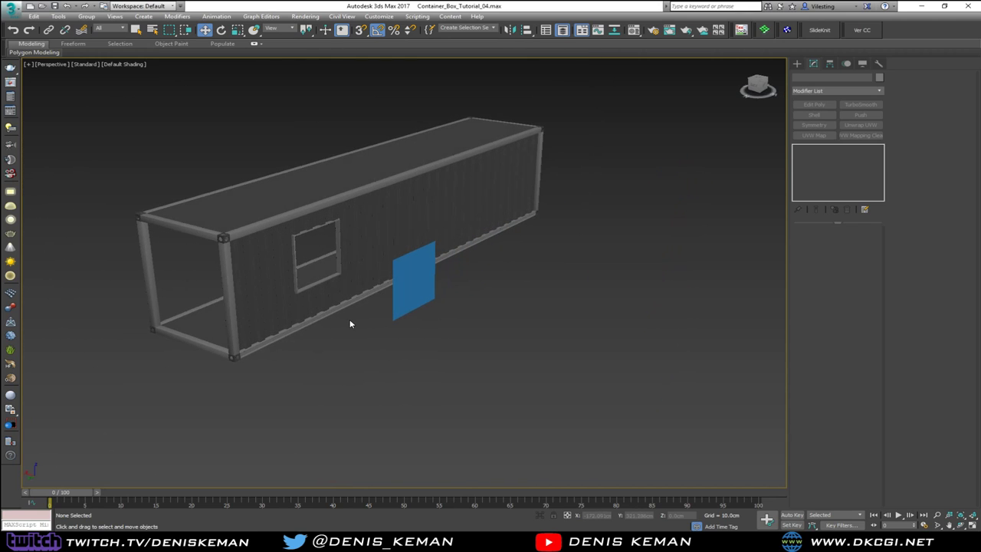
scroll(220, 357, "up", 5)
scroll(221, 357, "down", 3)
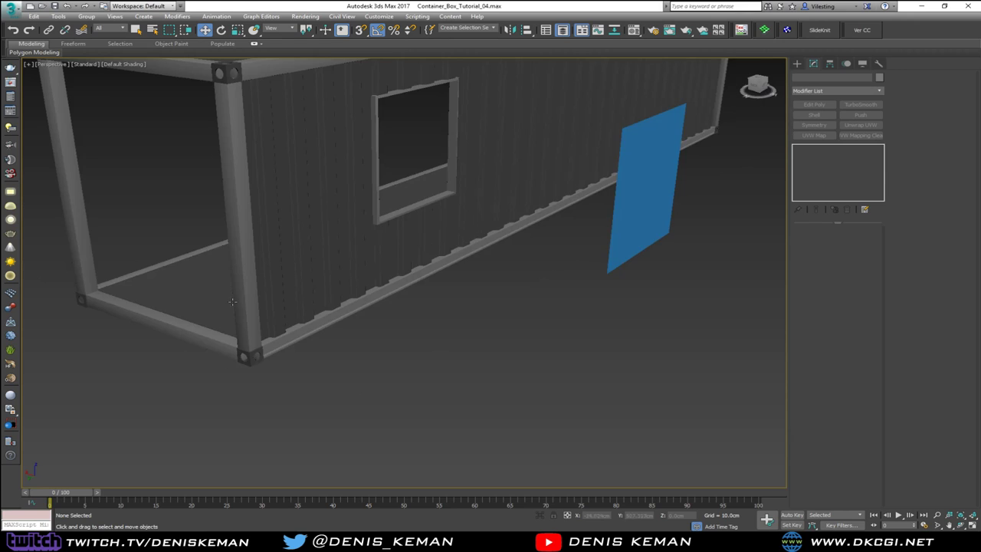
middle_click_drag(232, 301, 304, 335)
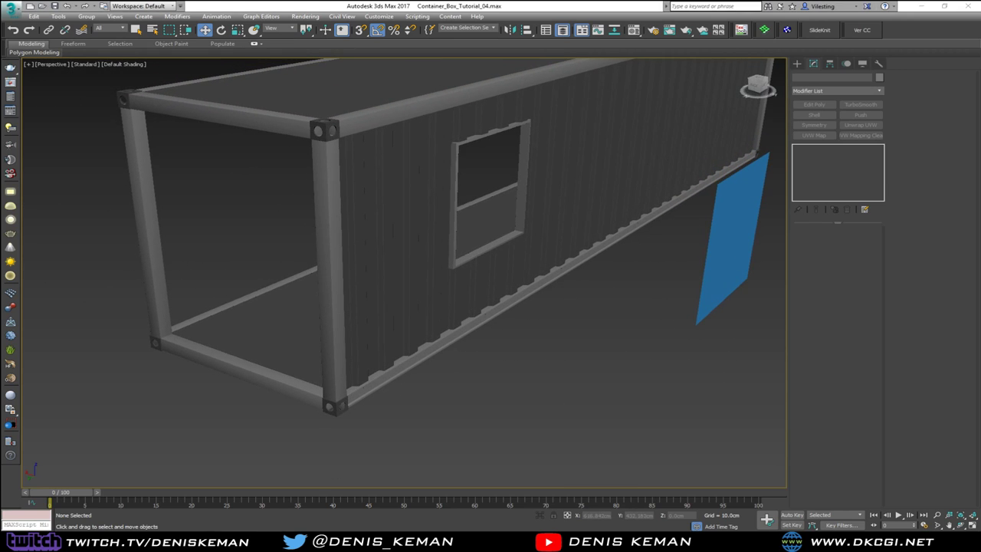
Bring the Chrome browser into view, start a Google search beginning with "D", and move the browser window off the screen
left_click_drag(181, 108, 353, 93)
left_click(360, 269)
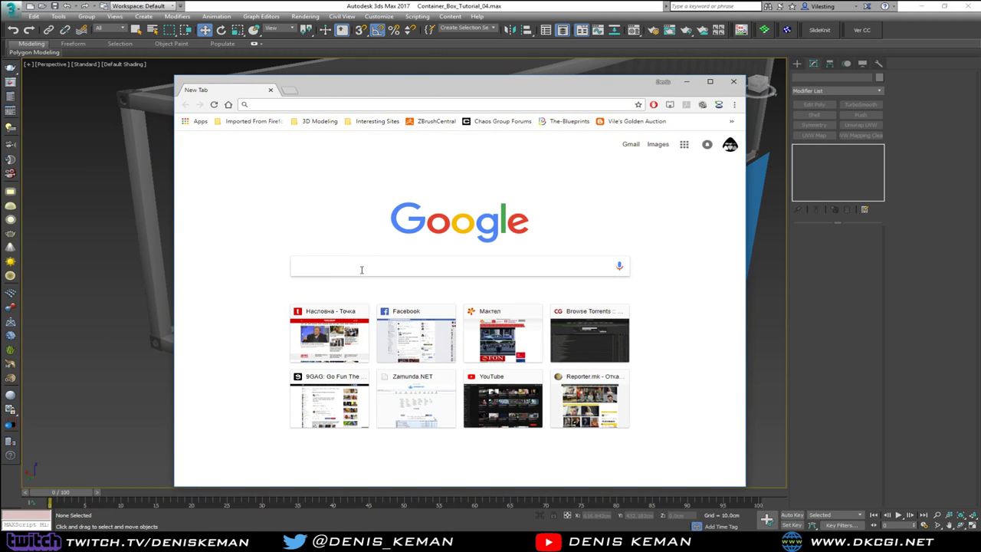
type("D")
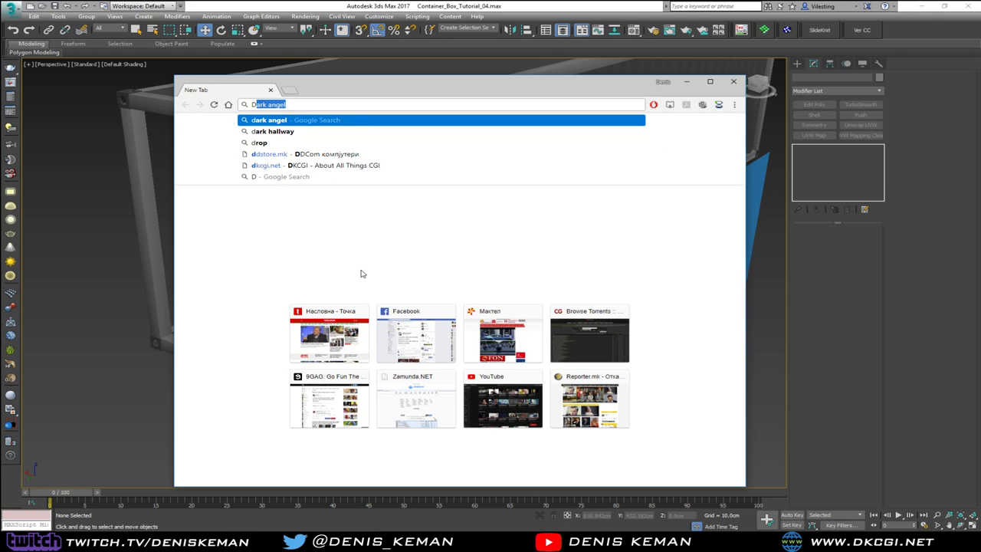
left_click_drag(368, 88, 0, 80)
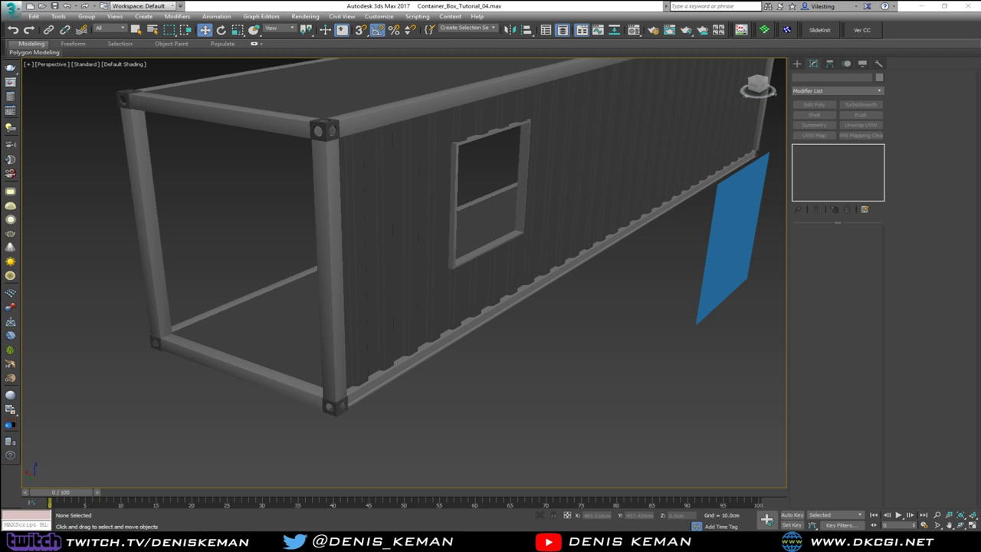
View door reference image 001 in Windows Photo Viewer and examine the sliding glass doors in container house photo T_07
key("alt+Tab")
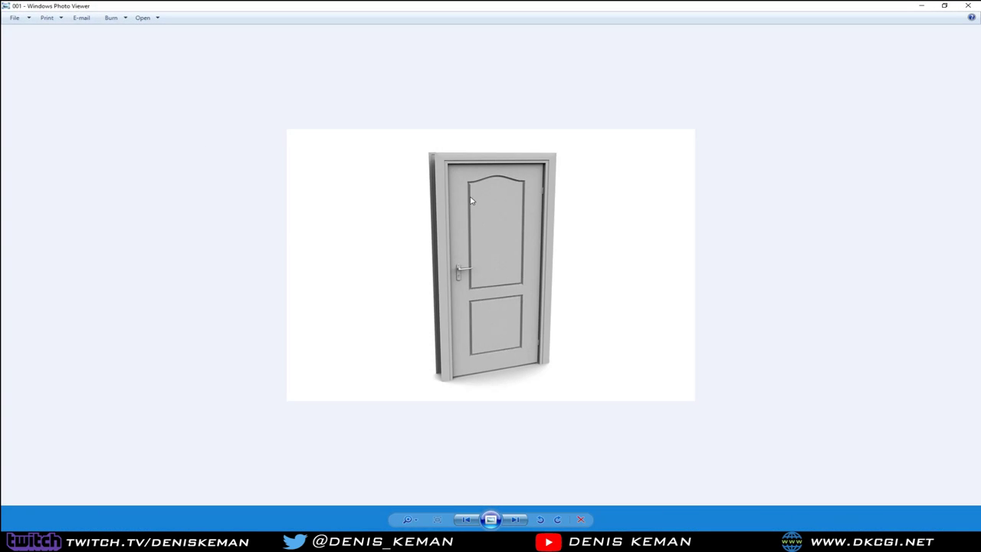
key("alt+Tab")
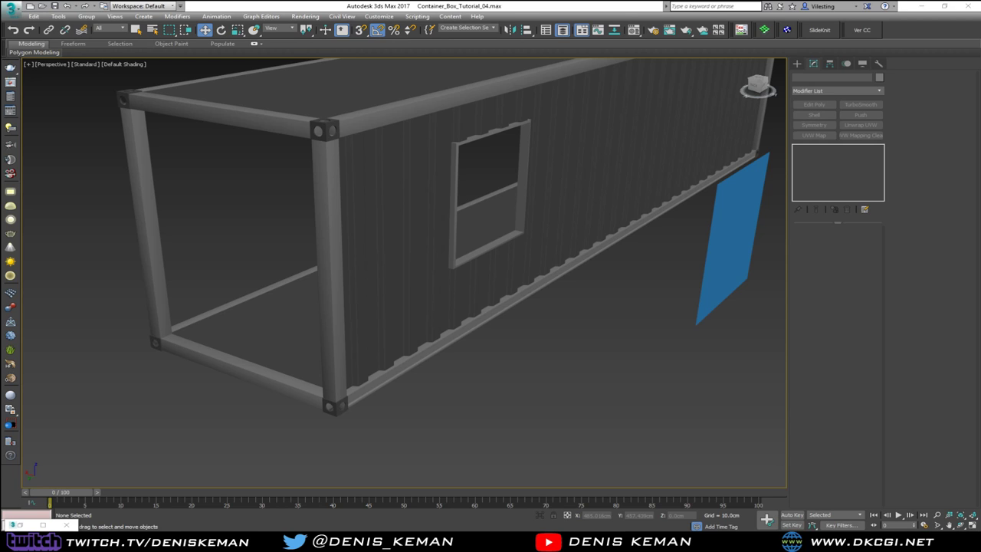
left_click_drag(0, 59, 261, 66)
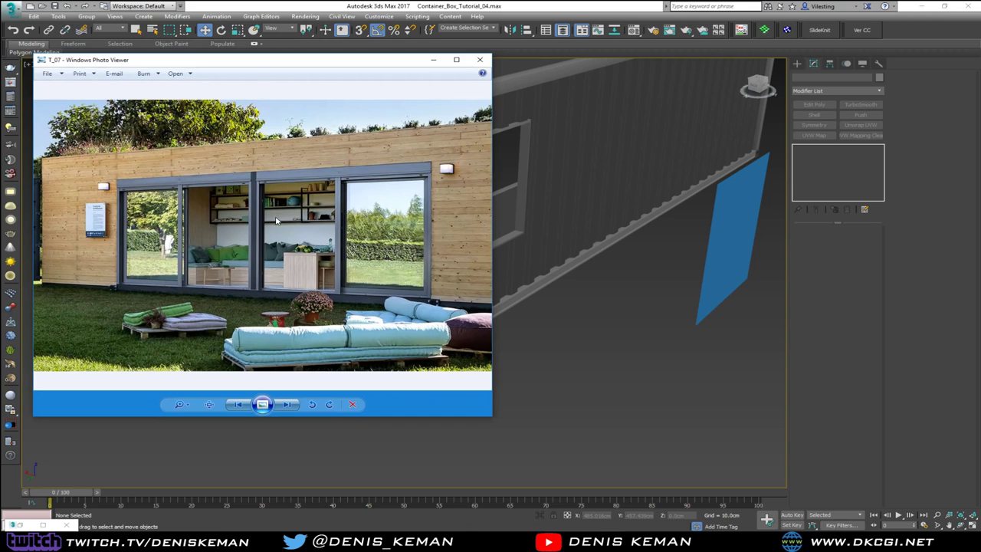
scroll(239, 222, "up", 2)
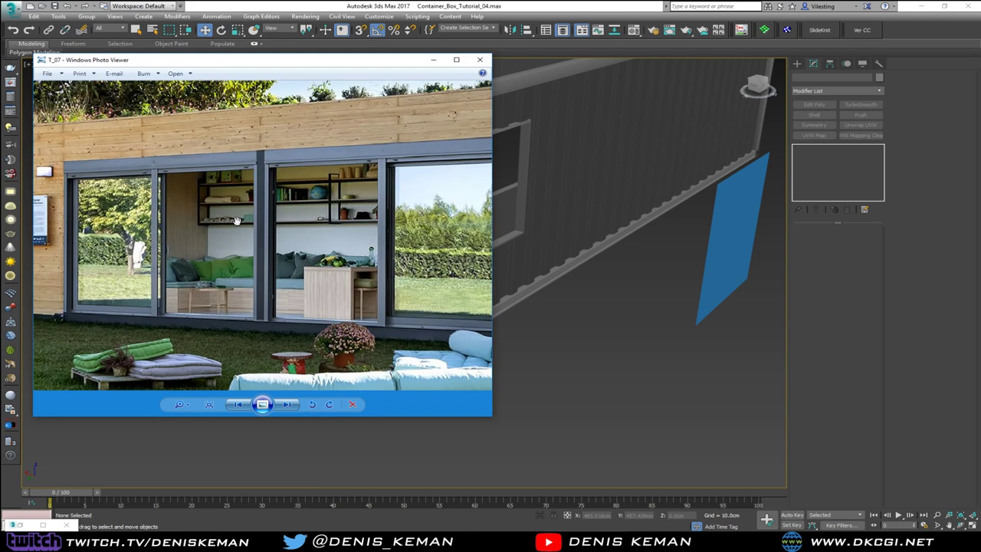
Browse the container house reference photos up to T_12 and zoom in on its balcony and ground-floor doors
key("Right")
key("Right")
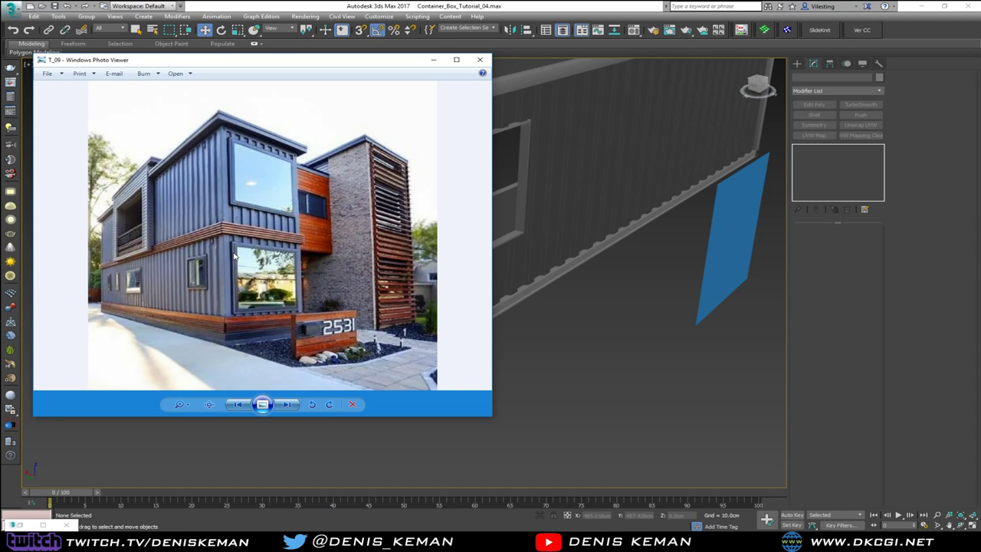
key("Right")
scroll(235, 257, "down", 1)
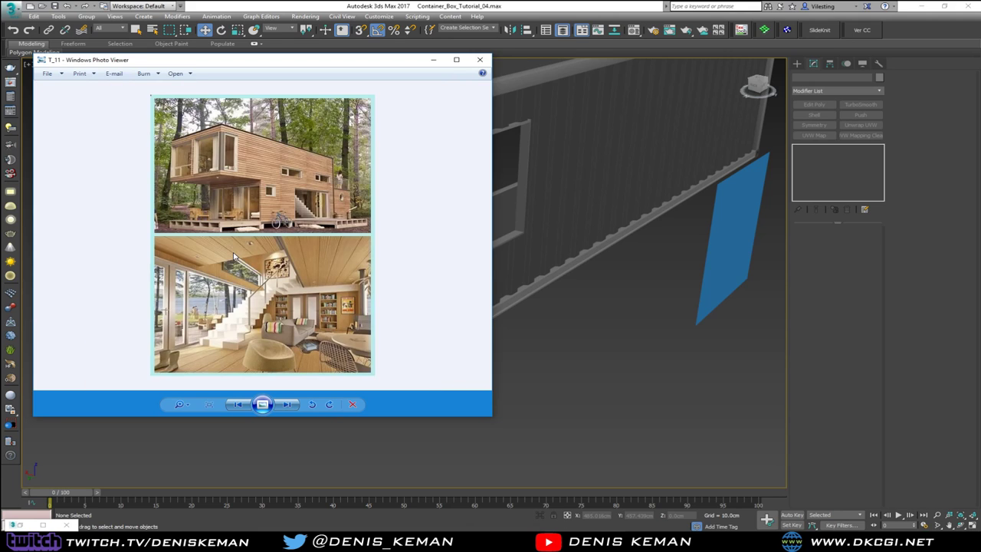
scroll(234, 257, "down", 1)
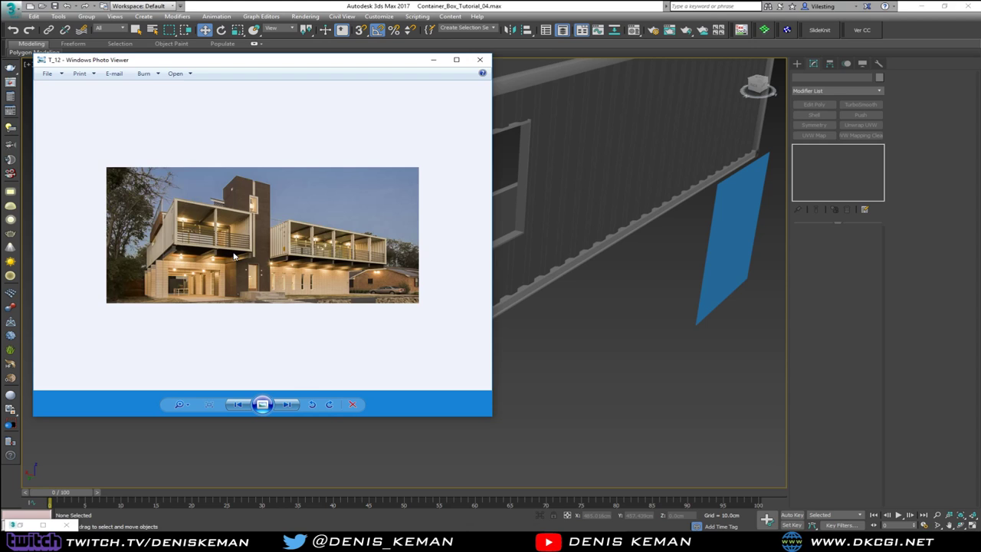
scroll(234, 257, "up", 4, "ctrl")
left_click_drag(235, 256, 249, 257)
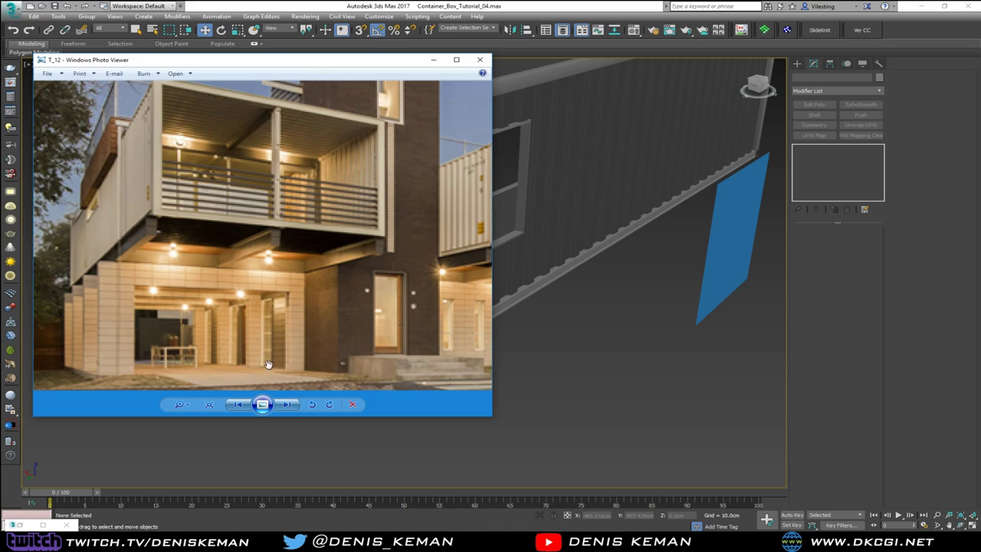
Browse the remaining container house photos from T_13 onward and zoom in on the glass sliding doors in T_19
key("Right")
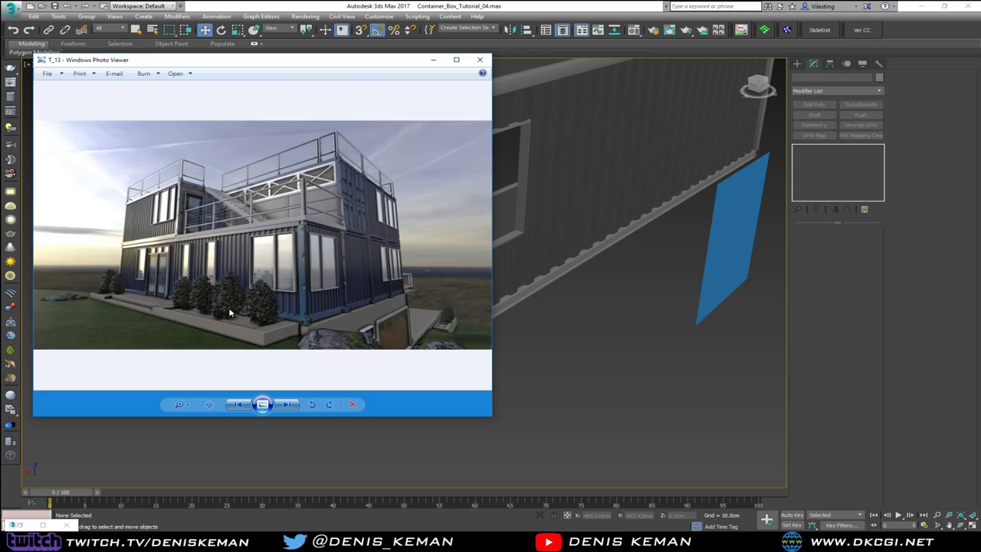
key("Right")
key("Right")
key("Right")
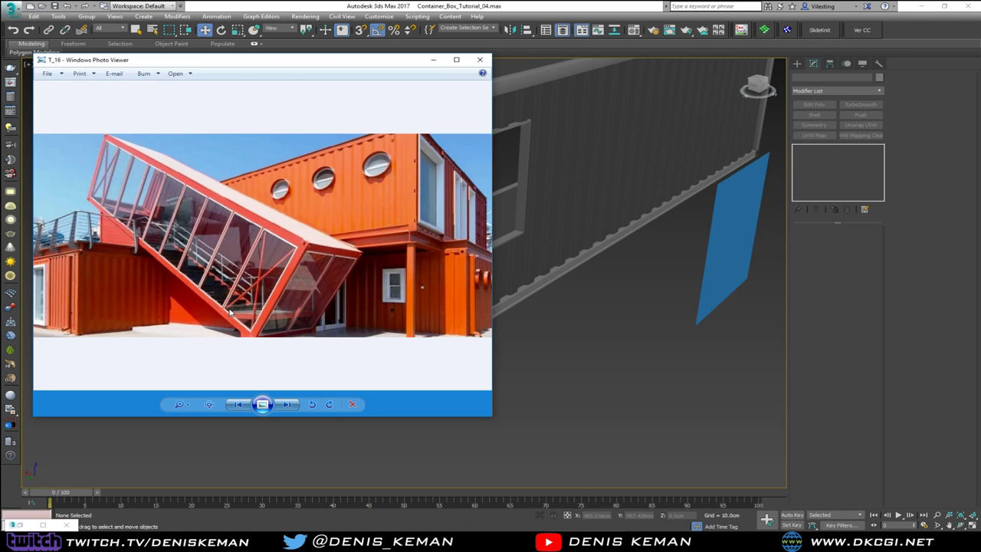
key("Right")
key("Right")
key("Right")
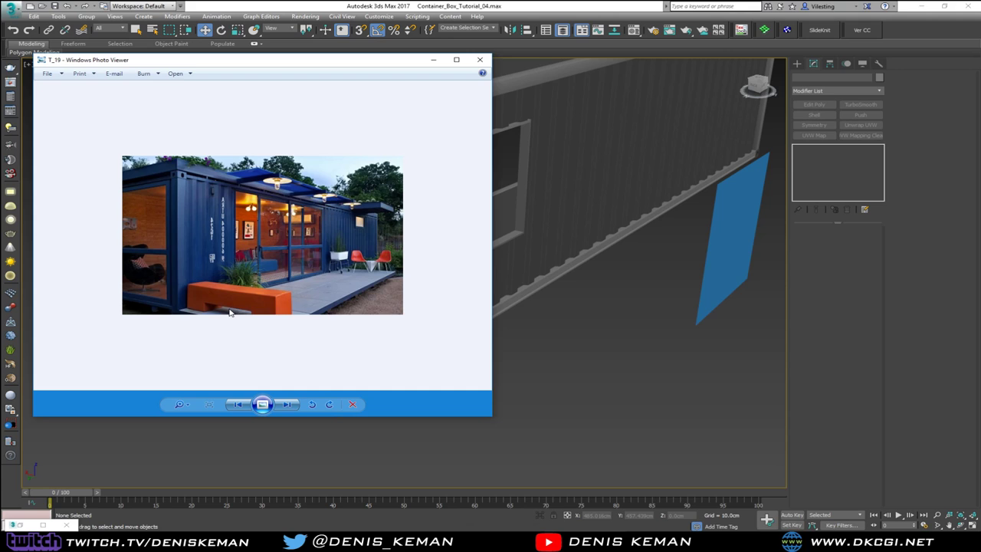
key("Right")
key("Left")
scroll(274, 186, "up", 1)
scroll(274, 186, "up", 2)
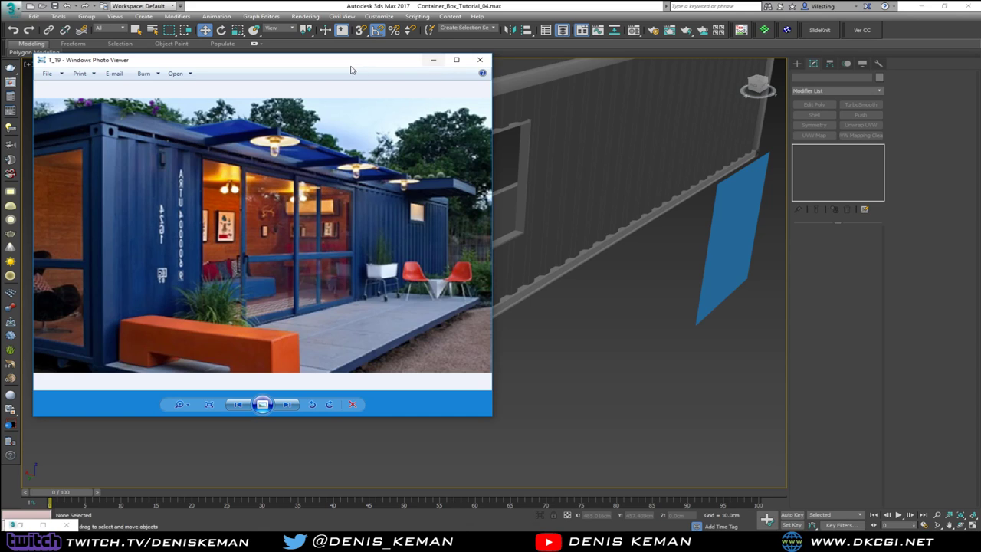
Minimize the reference photo, return to 3ds Max, and view the container from its open long side
left_click(432, 62)
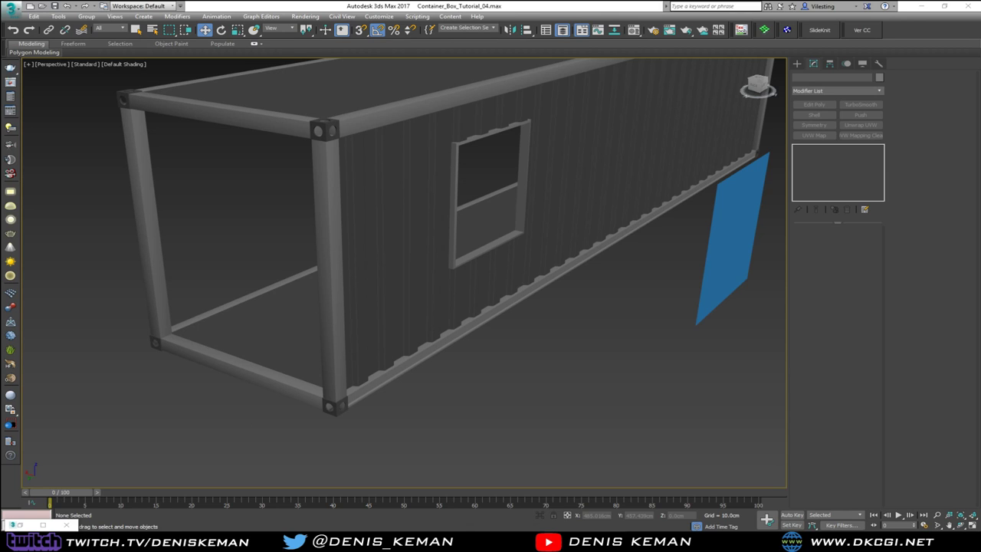
middle_click_drag(494, 222, 282, 267)
scroll(350, 299, "down", 3)
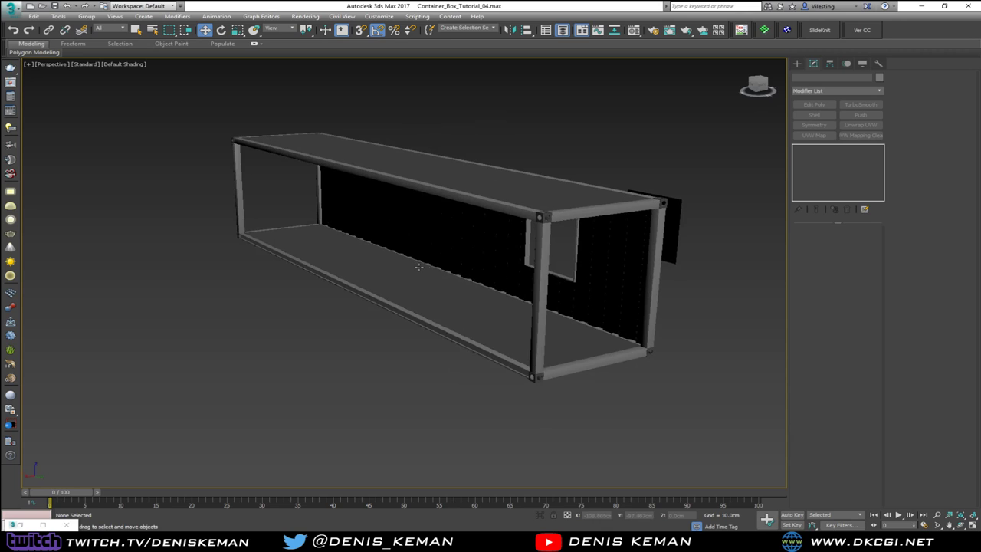
Inspect the window opening in the container's corrugated long wall from outside and turn on edged faces
middle_click_drag(574, 307, 526, 316, "alt")
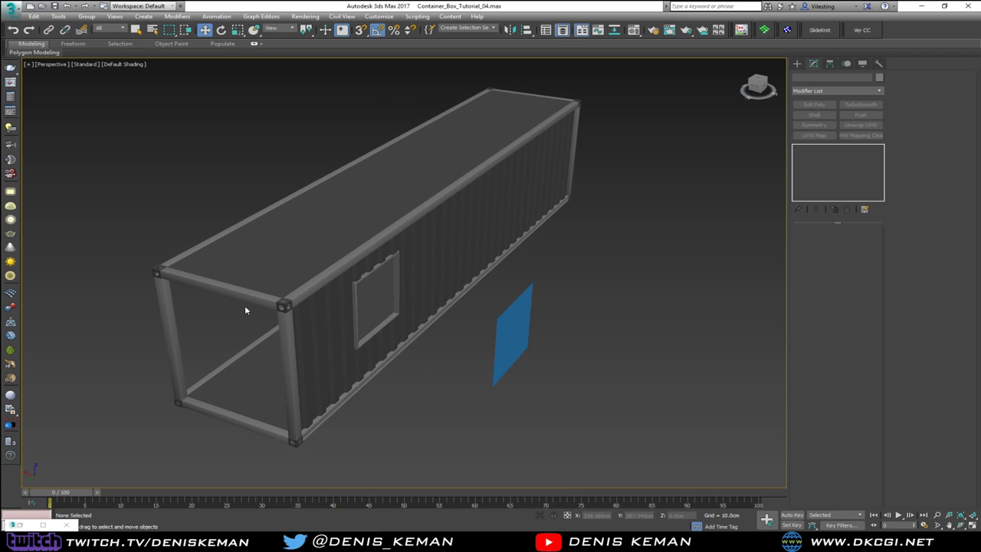
middle_click_drag(244, 320, 200, 332, "alt")
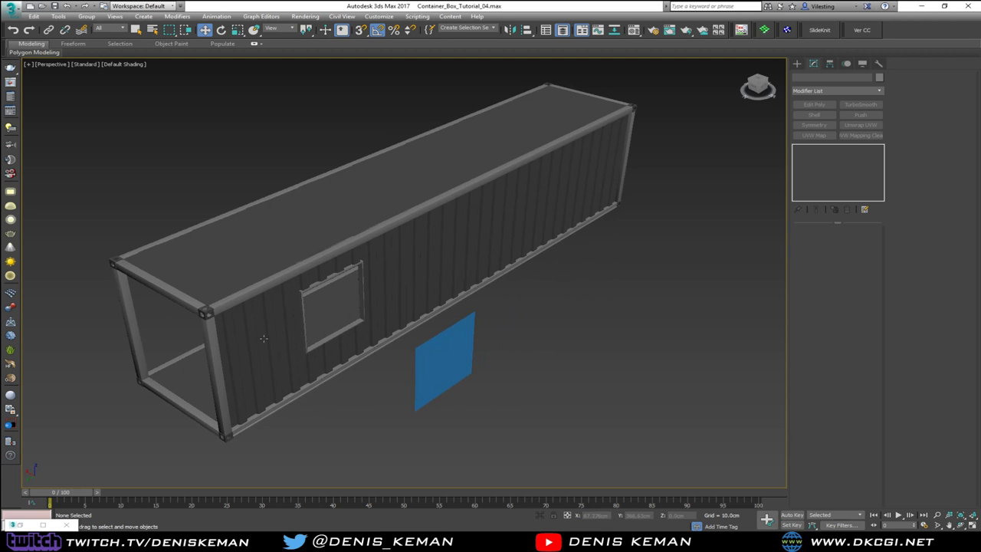
scroll(370, 328, "up", 5)
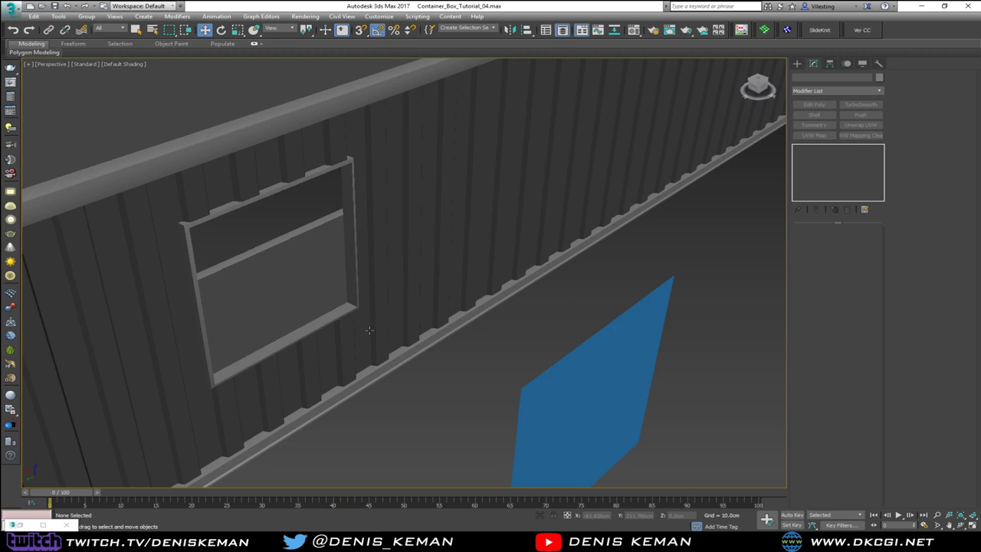
mouse_move(367, 331)
middle_mouse_down()
mouse_move(433, 284)
mouse_move(417, 323)
middle_mouse_up()
key("F4")
scroll(417, 322, "down", 5)
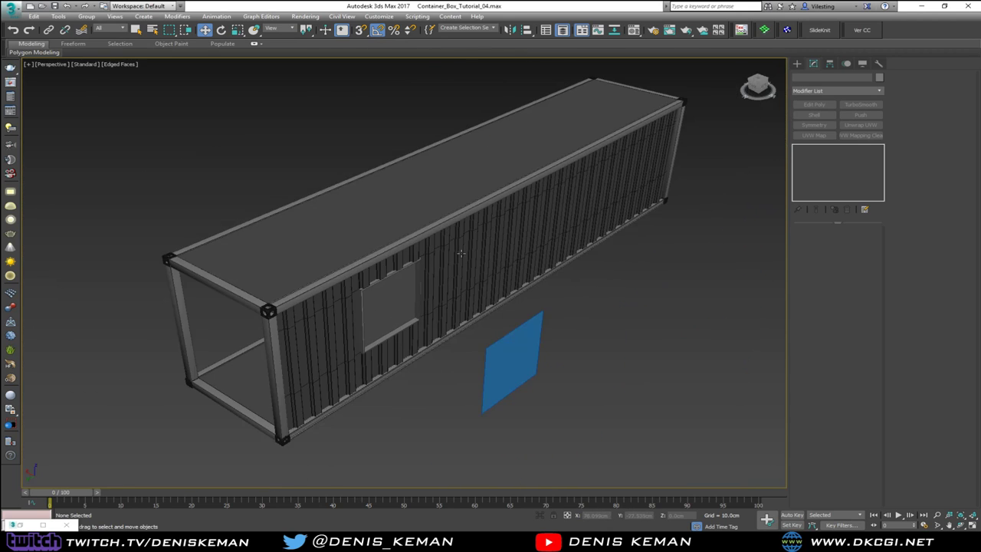
Hide the Window_Wall layer and show the Full_Walls layer in the Layer Explorer
left_click(460, 252)
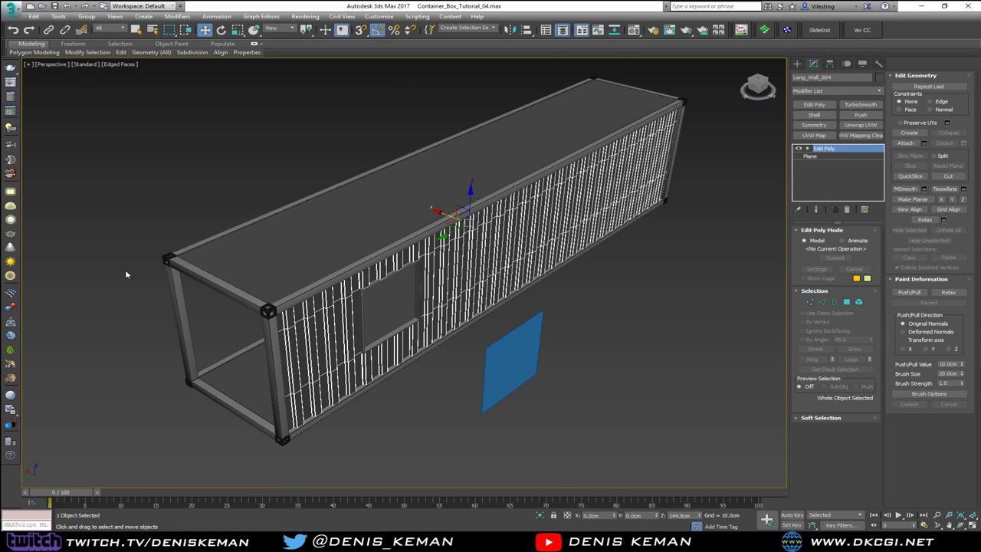
left_click_drag(1, 115, 119, 80)
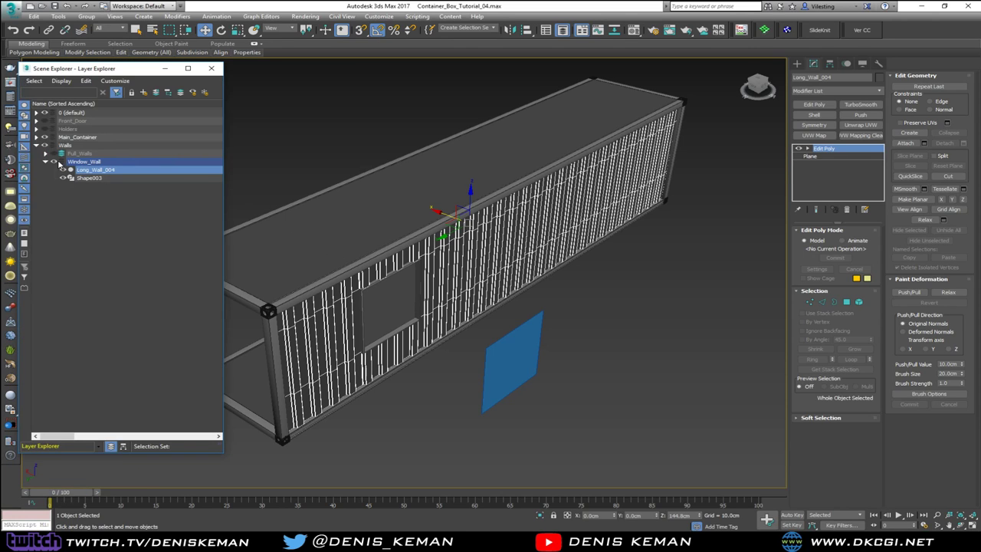
left_click(54, 161)
left_click(54, 156)
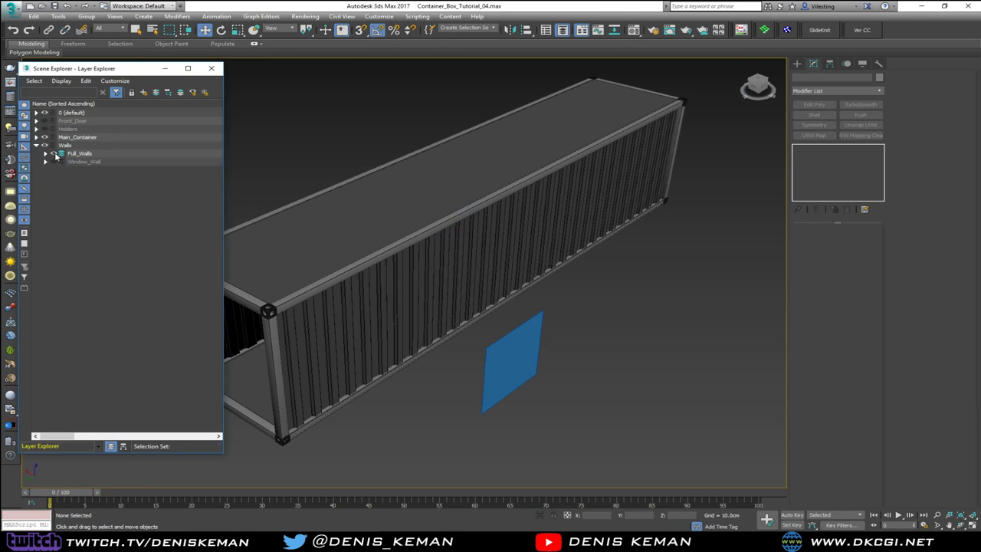
Clone the full long wall Long_Wall_003 in place
left_click(341, 331)
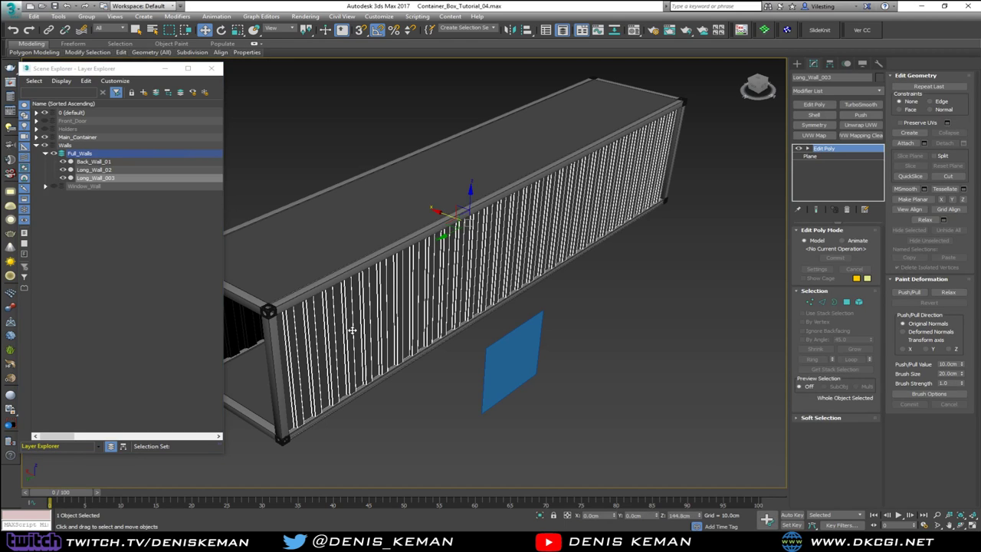
key("ctrl+v")
left_click(478, 303)
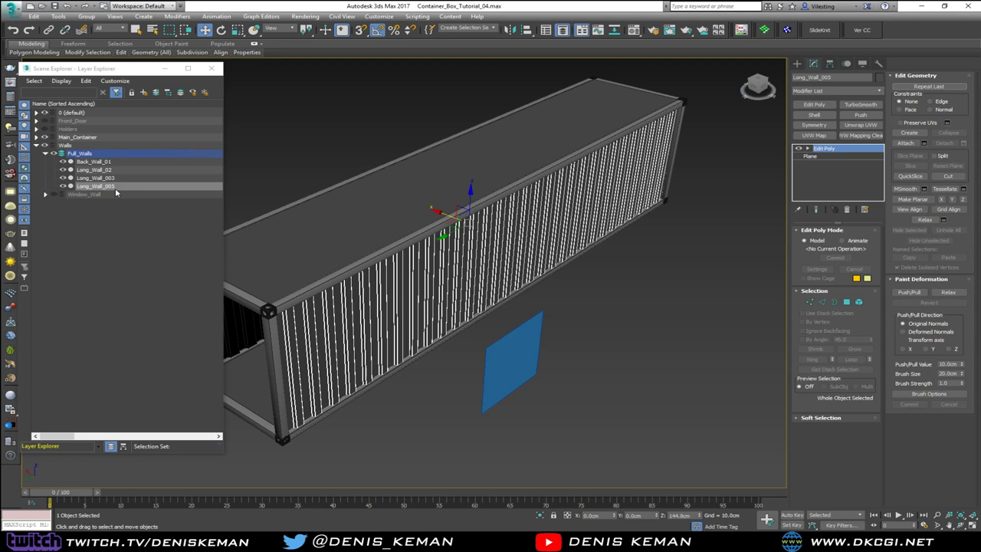
Put the cloned wall on a new layer named Sliding_Door_Wall
left_click(143, 93)
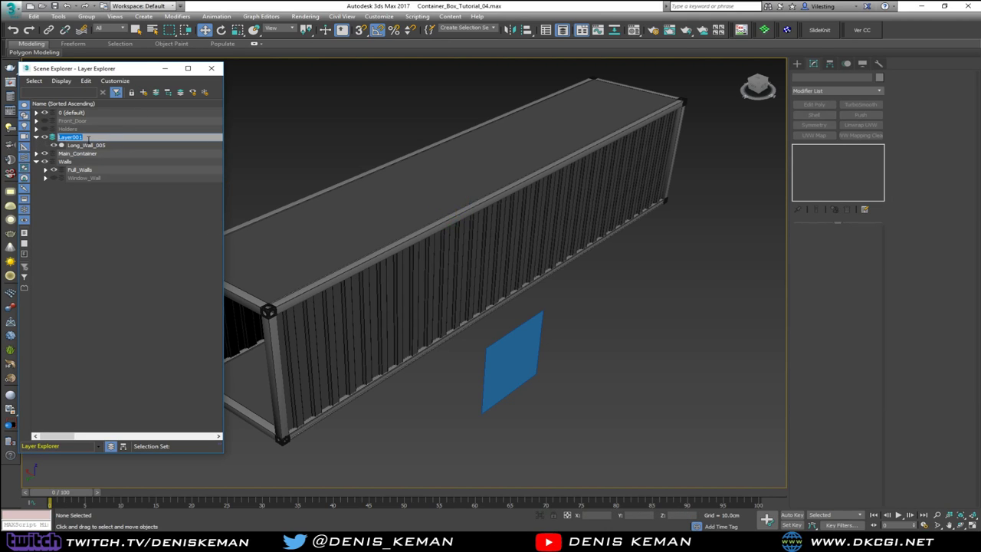
type("Siiding")
type("_Door_Wall")
key("Return")
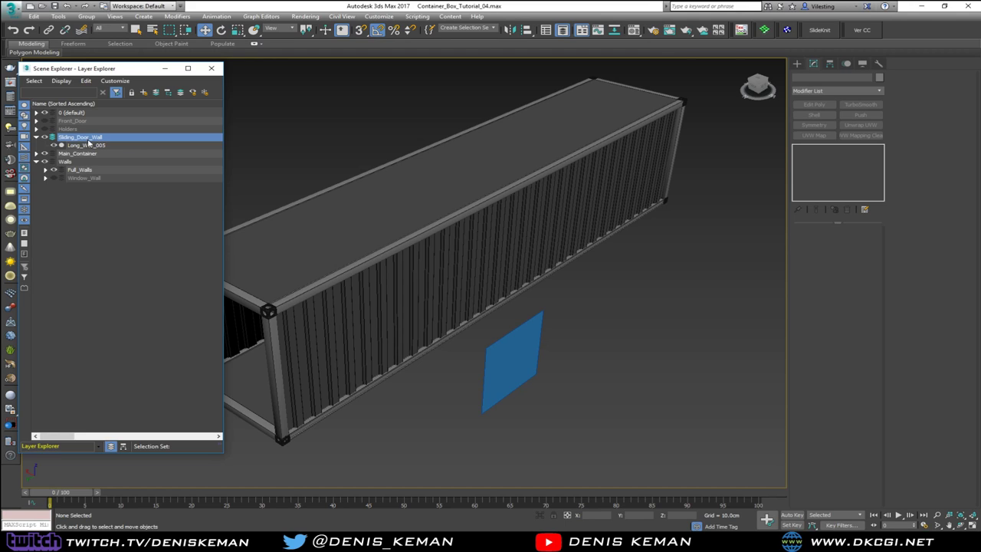
Rename the cloned wall in the Sliding_Door_Wall layer as "Sliding_Door Base"
left_click(92, 146)
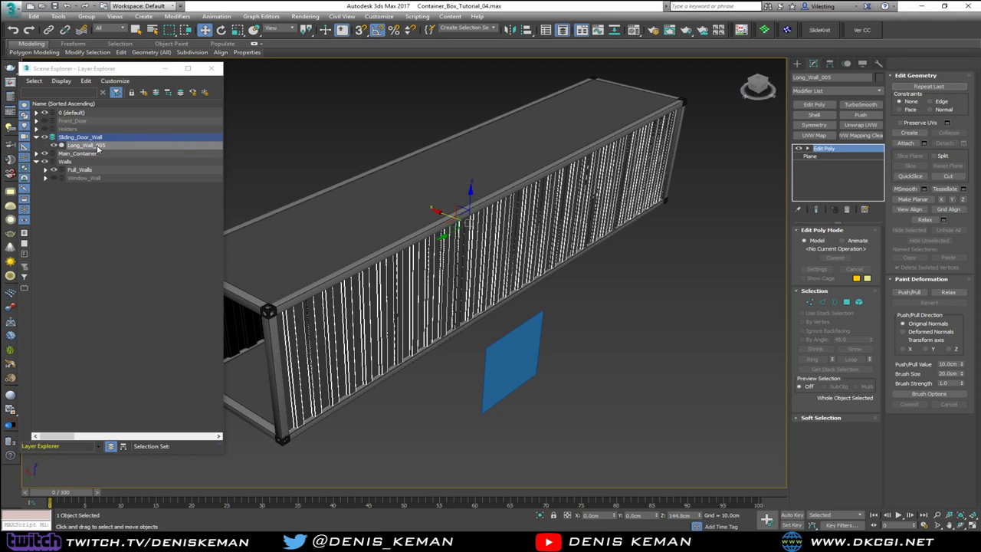
left_click(97, 150)
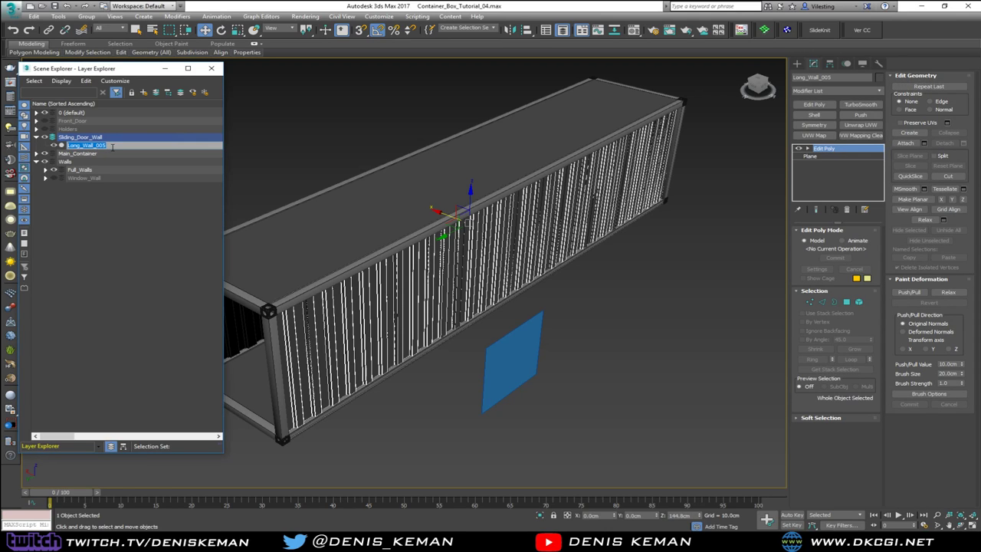
left_click(112, 147)
type("Sliding_Door")
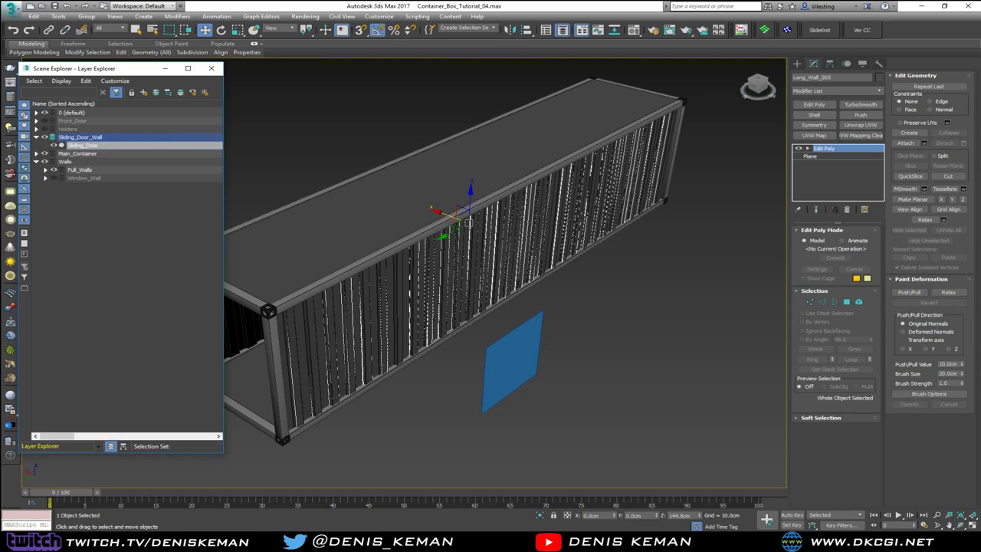
type(" Base")
key("Return")
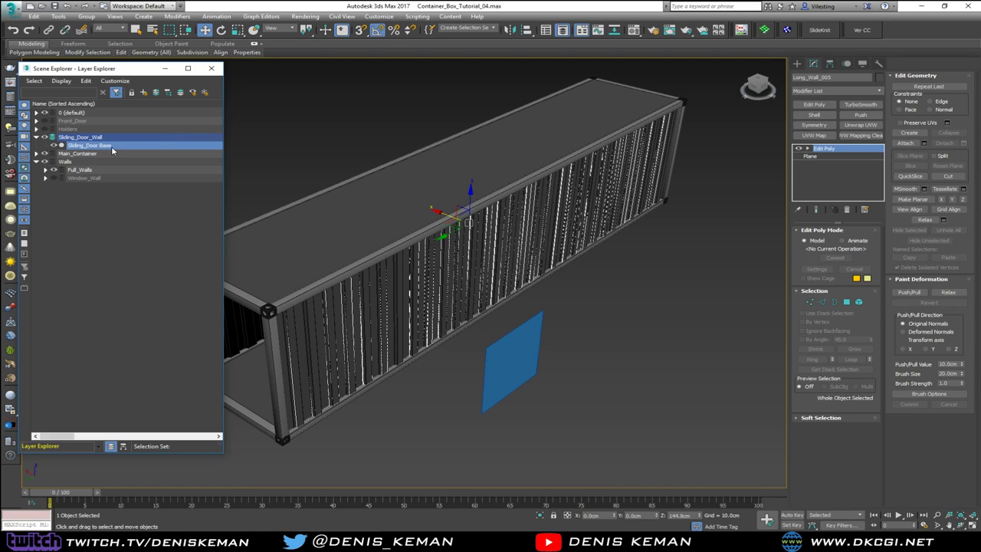
Hide the Full_Walls layer and select the Sliding_Door Base wall
left_click(582, 335)
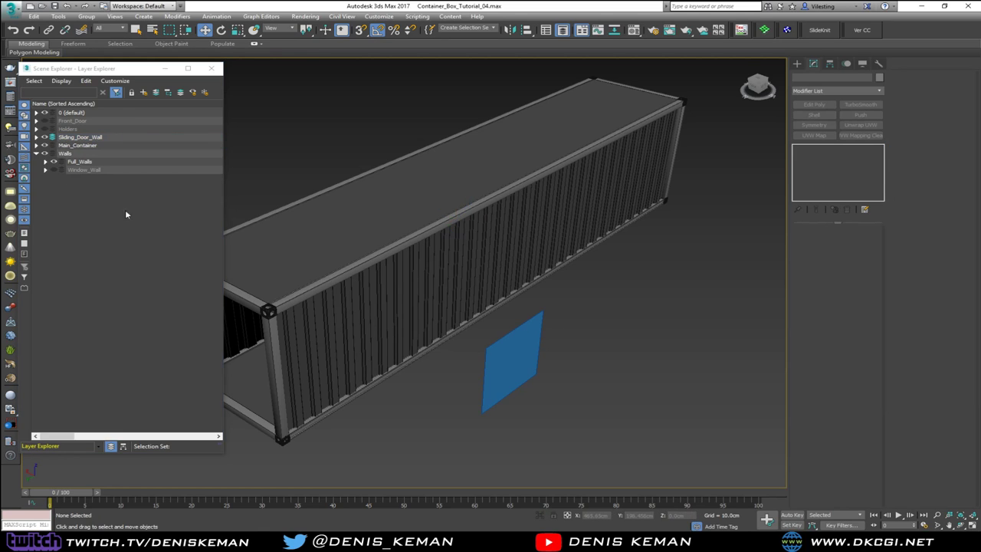
left_click(54, 162)
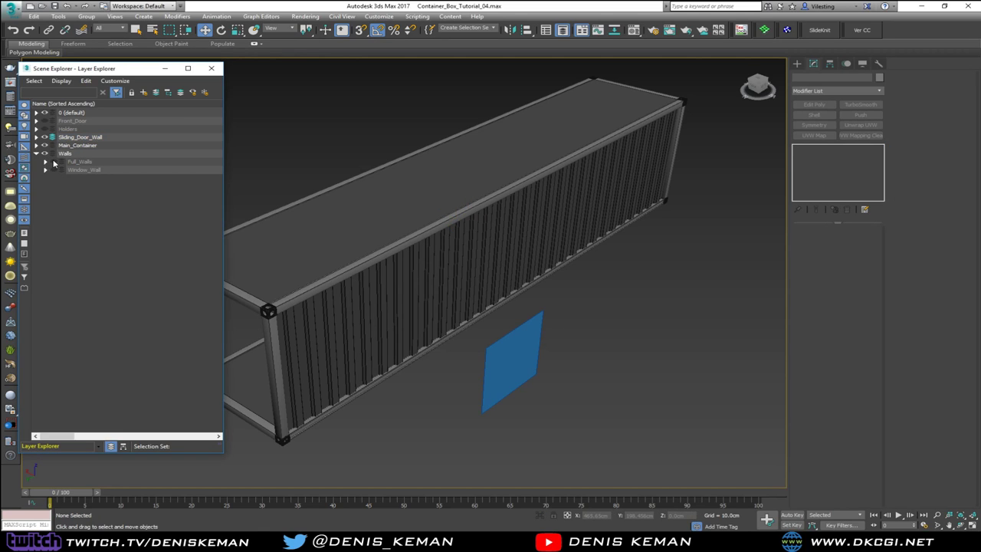
left_click(393, 317)
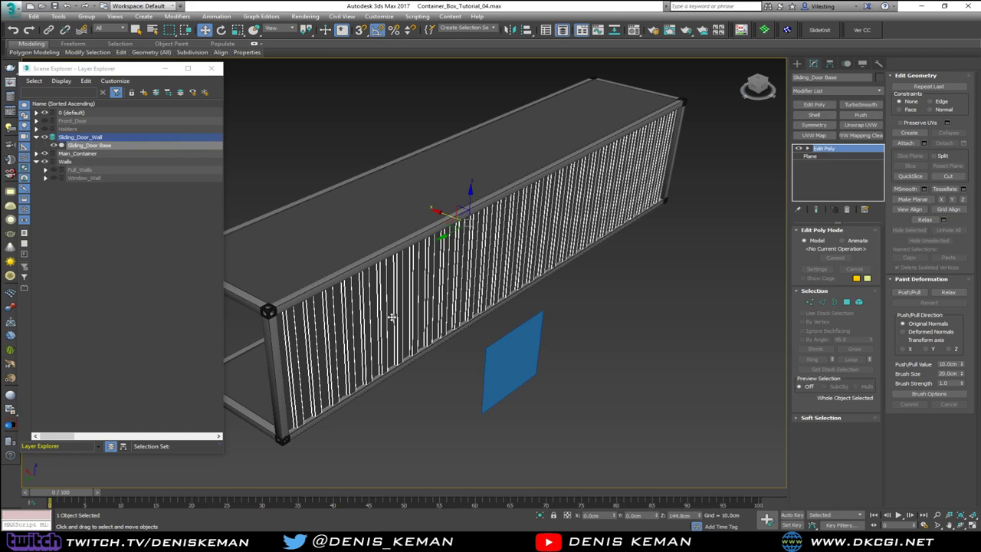
mouse_move(392, 317)
middle_mouse_down("alt")
mouse_move(350, 302)
mouse_move(383, 307)
middle_mouse_up("alt")
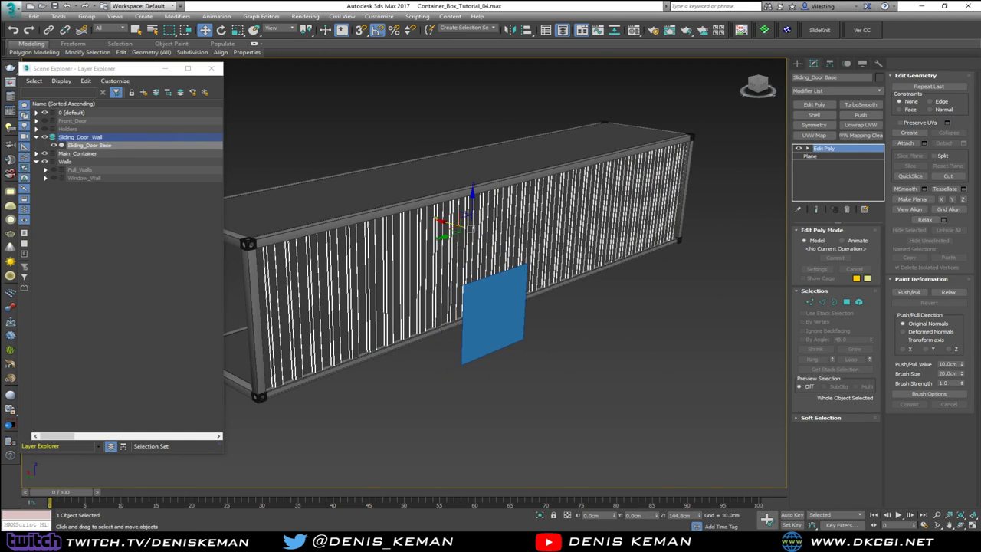
Check the sliding doors in reference photo T_19, move the Layer Explorer aside and examine the wall
left_click_drag(0, 140, 562, 90)
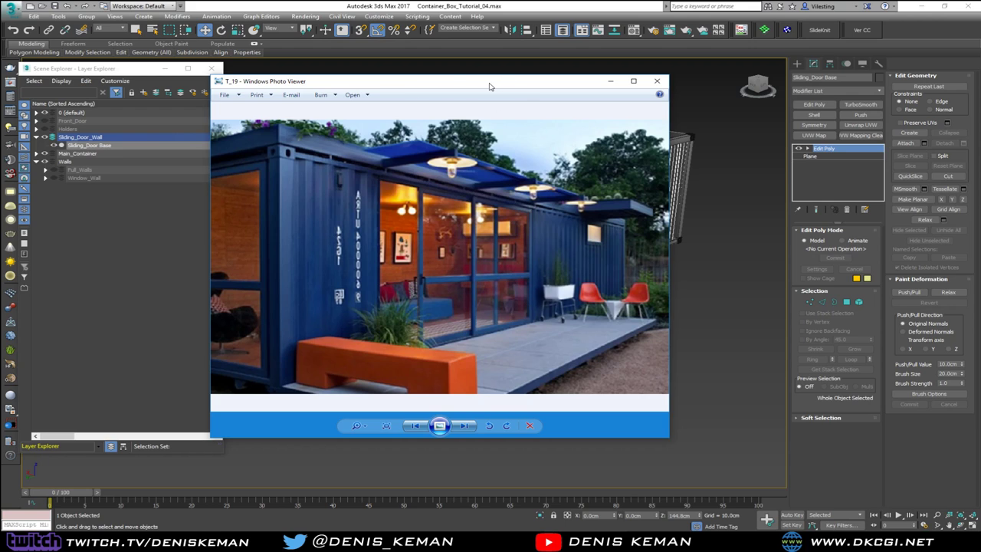
left_click_drag(488, 83, 0, 82)
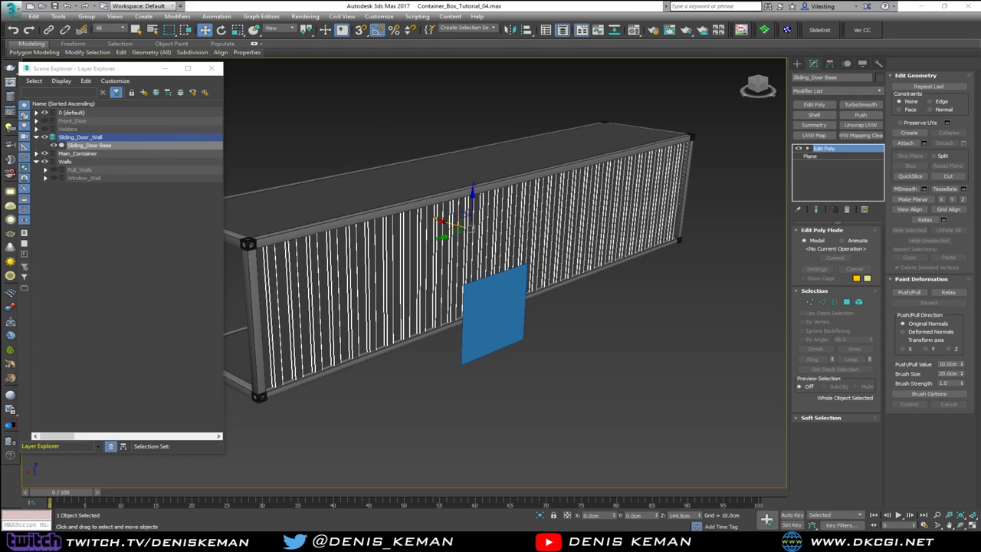
scroll(431, 291, "up", 4)
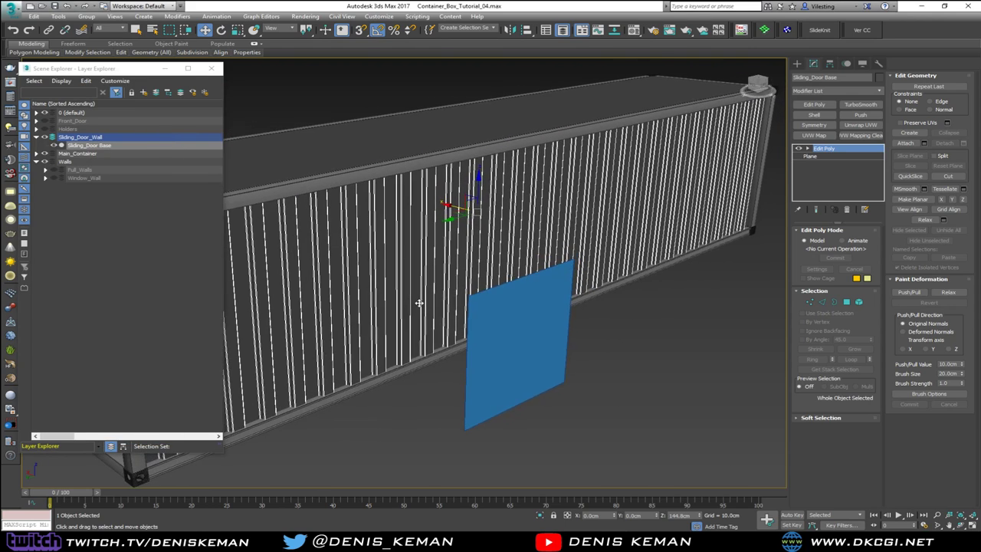
left_click_drag(137, 69, 0, 71)
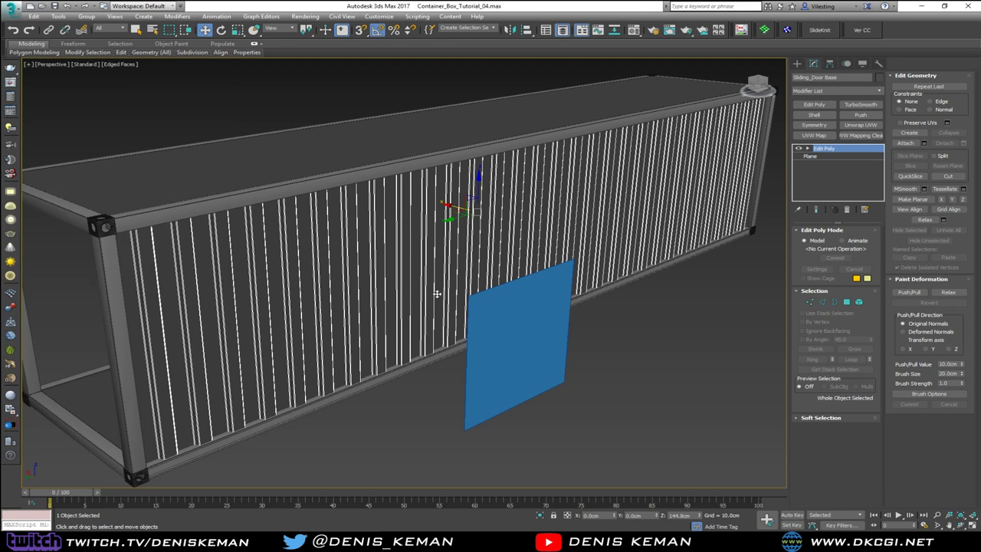
middle_click_drag(492, 316, 464, 316, "alt")
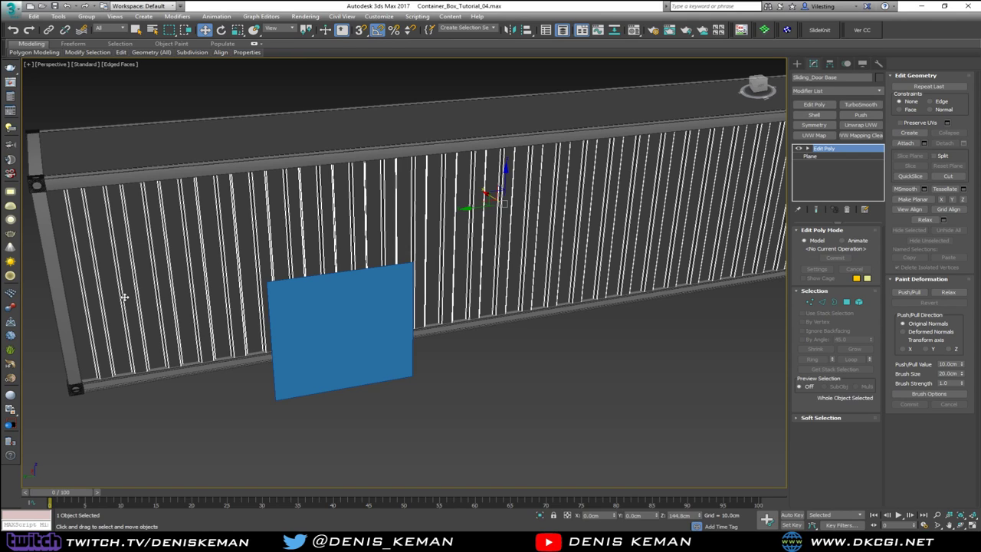
Delete the blue plane in front of the container and select the Sliding_Door Base wall
left_click(315, 341)
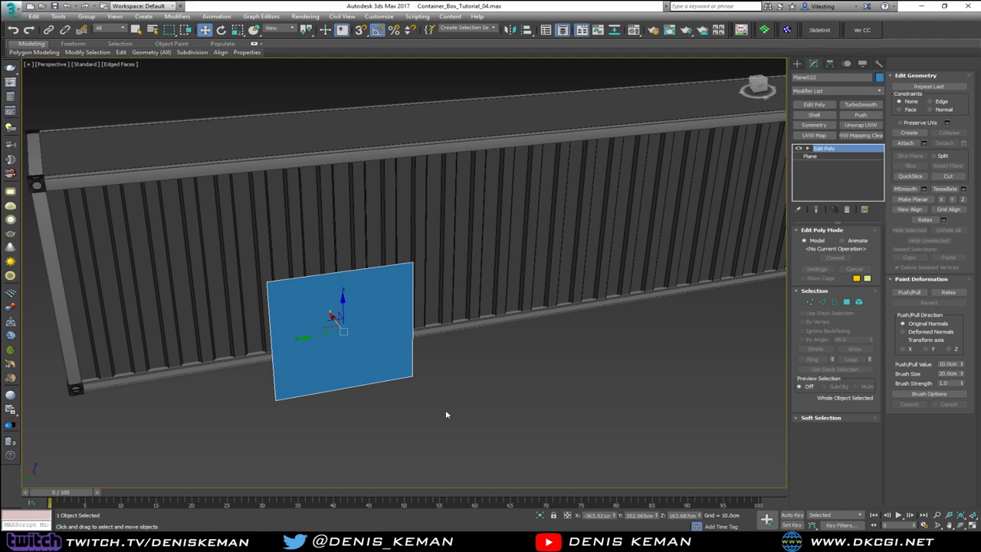
key("Delete")
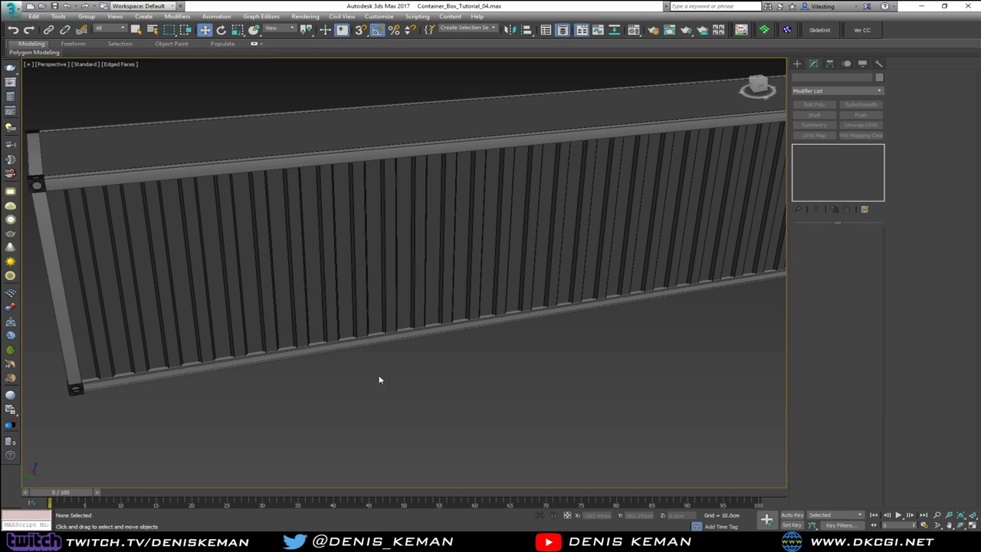
left_click(321, 320)
View the whole long wall and compare it with the door placement in reference photo T_19
scroll(321, 320, "down", 5)
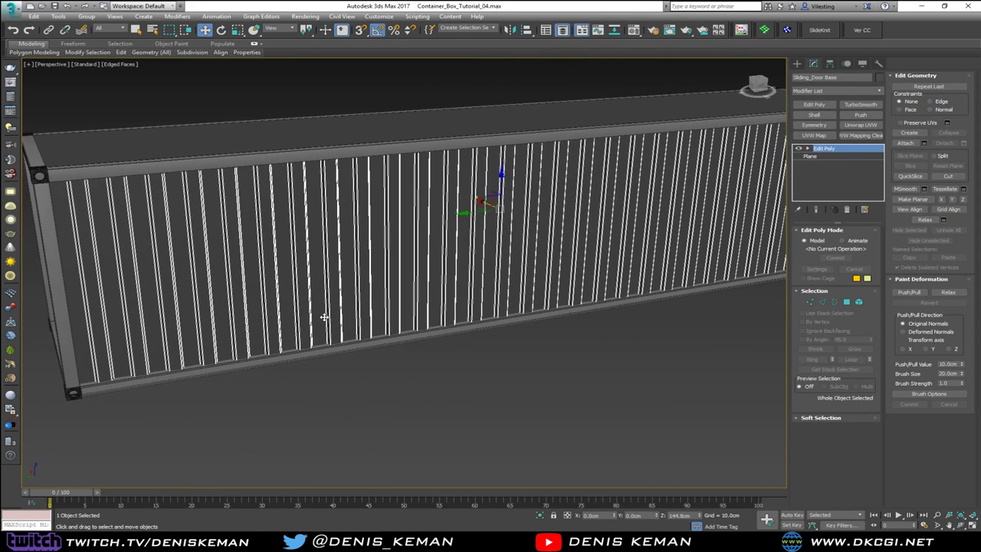
scroll(329, 354, "down", 2)
middle_click_drag(330, 354, 324, 360, "alt")
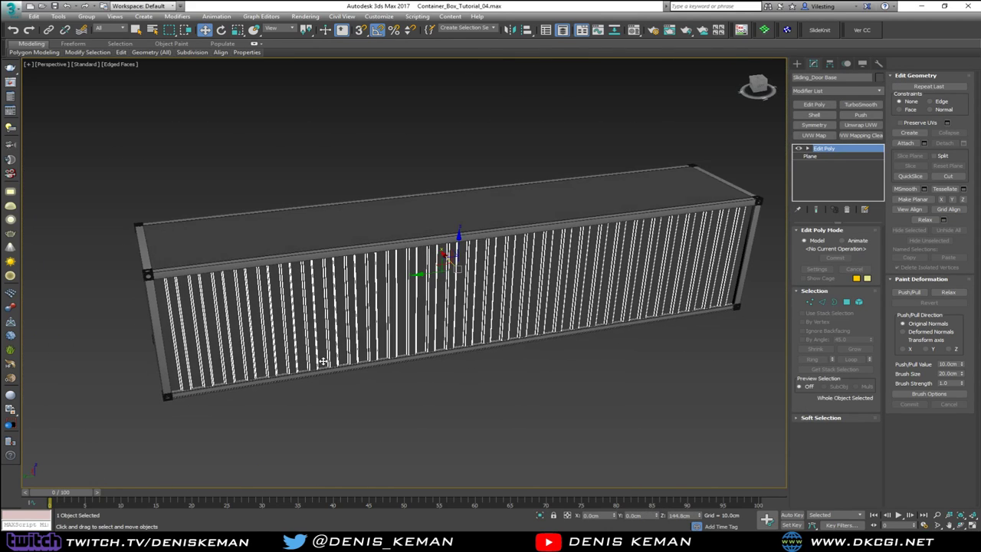
left_click_drag(0, 98, 269, 98)
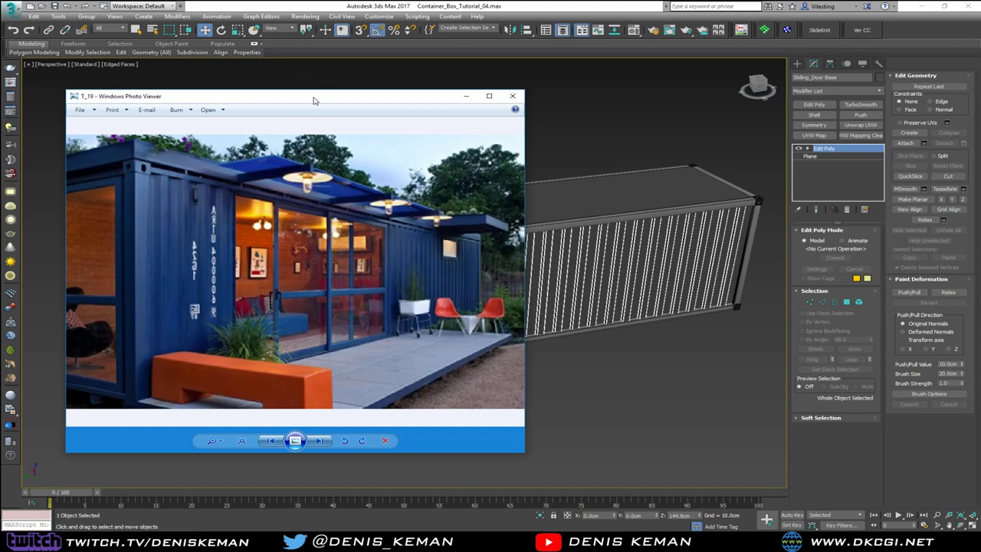
left_click_drag(314, 98, 0, 98)
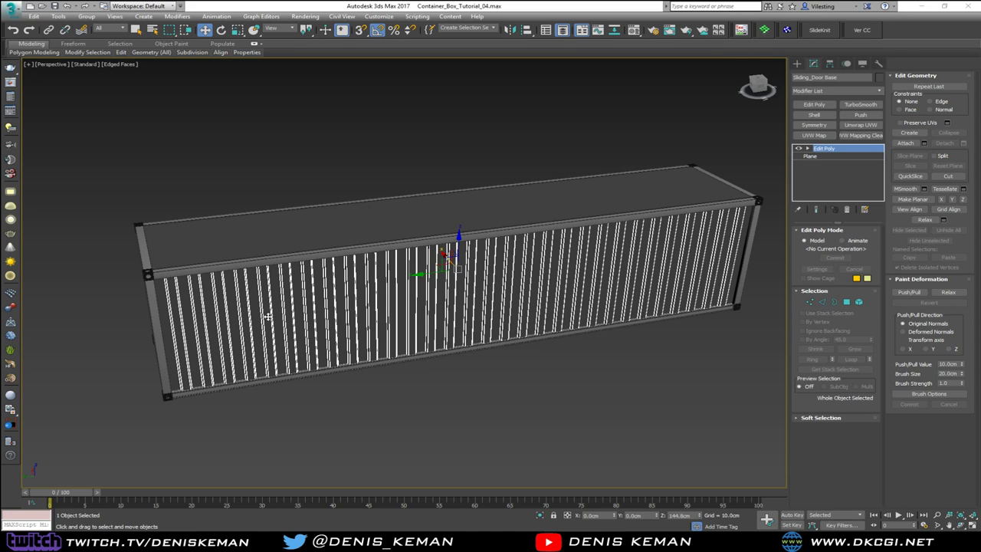
In the Left view, create a plane over the long wall about 321 cm long and set its width to 500 cm
key("alt+w")
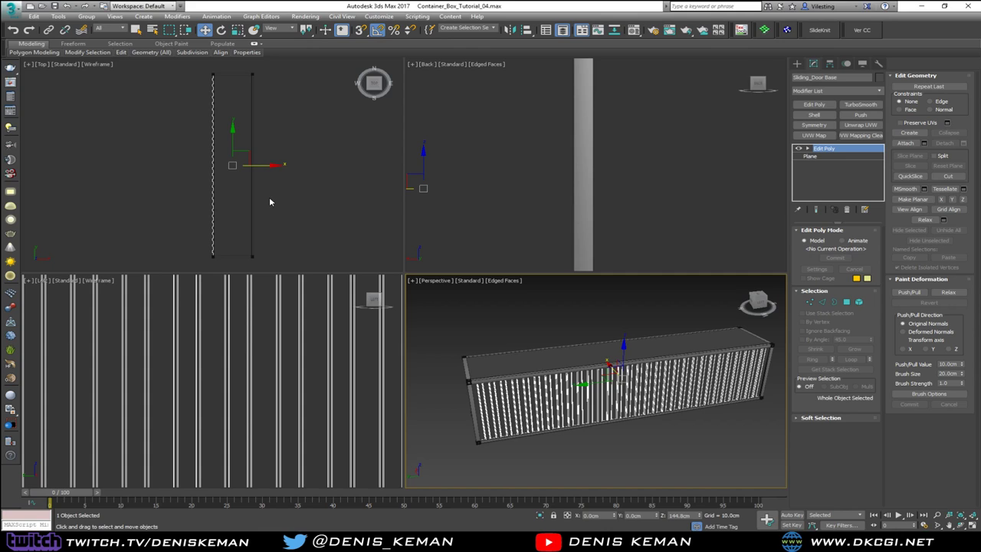
middle_click_drag(478, 172, 517, 142)
scroll(517, 142, "down", 5)
scroll(230, 332, "down", 5)
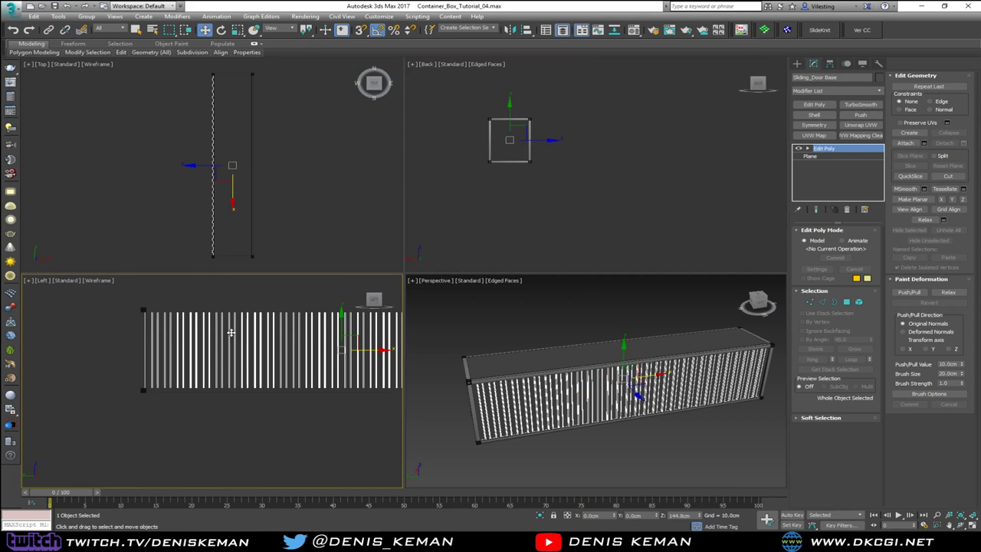
key("alt+w")
left_click(411, 372)
scroll(316, 344, "up", 5)
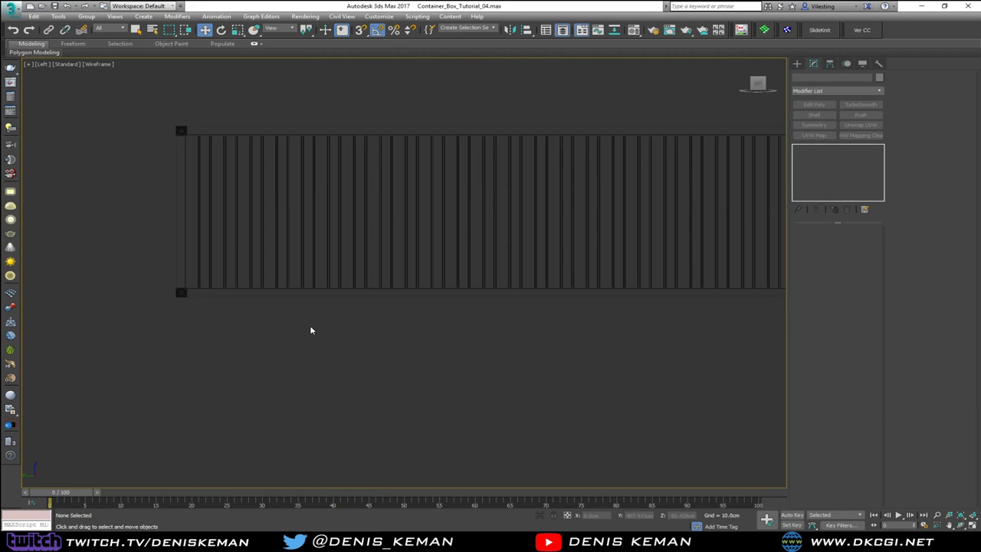
right_click(318, 343)
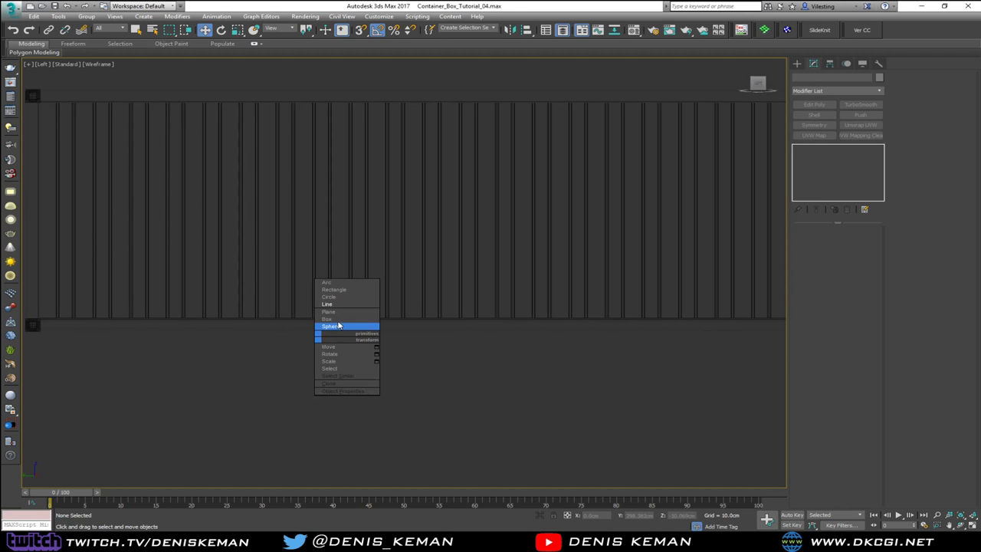
left_click(337, 311)
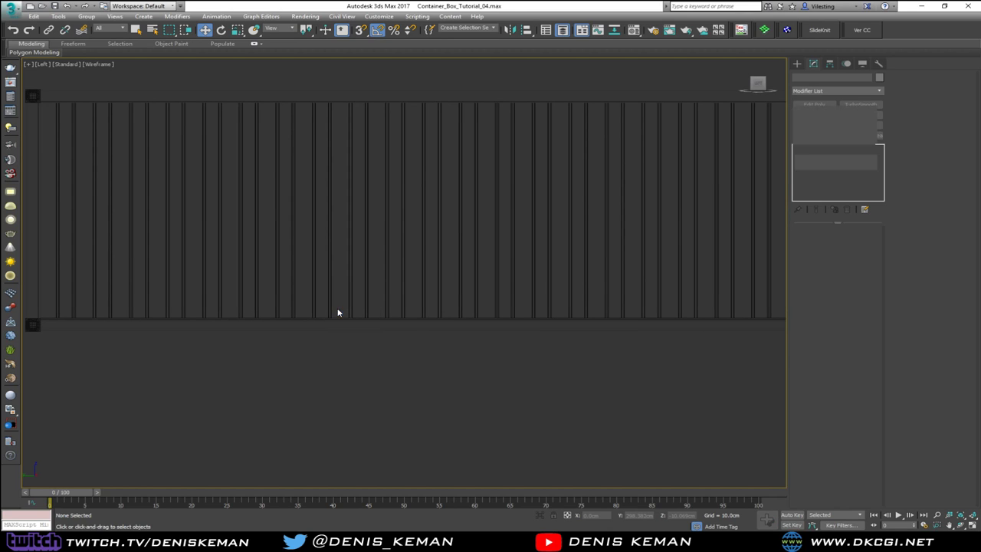
scroll(260, 337, "down", 5)
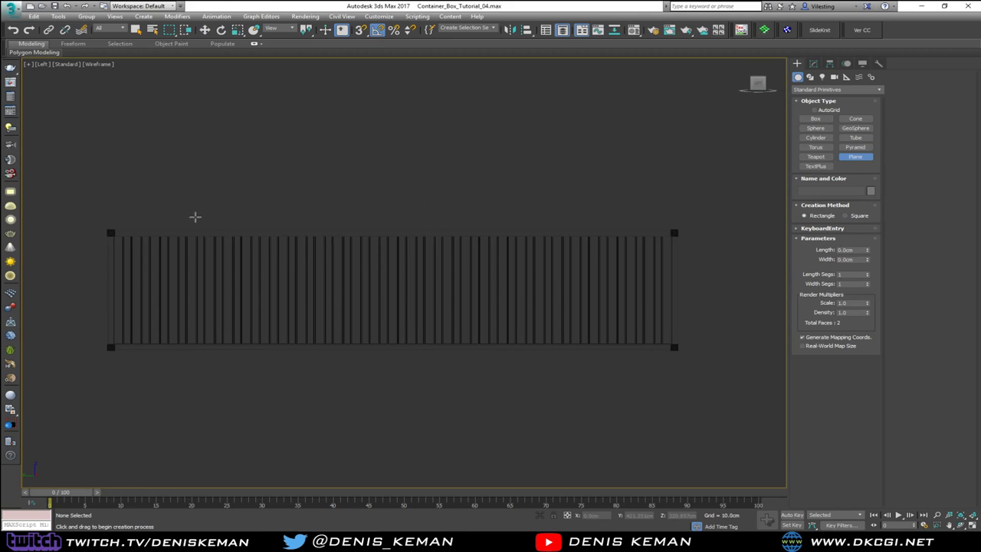
left_click_drag(193, 218, 435, 350)
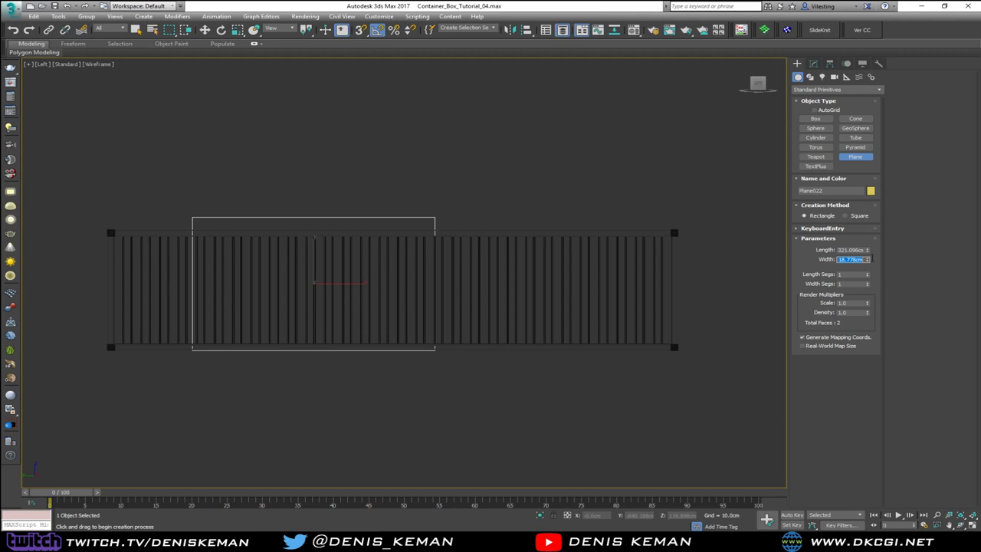
key("Return")
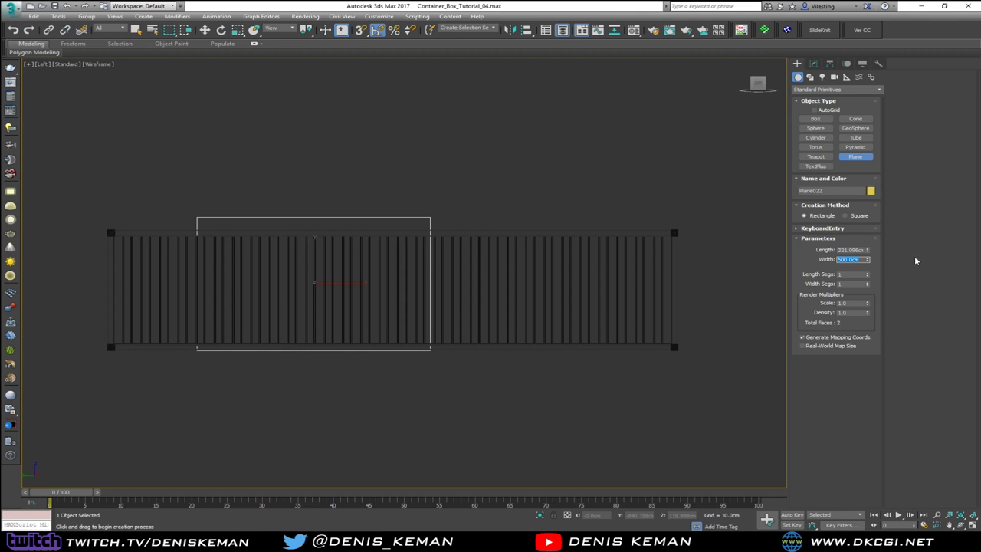
Shift the 500 cm plane slightly along the wall toward the near container end to mark the door opening
key("w")
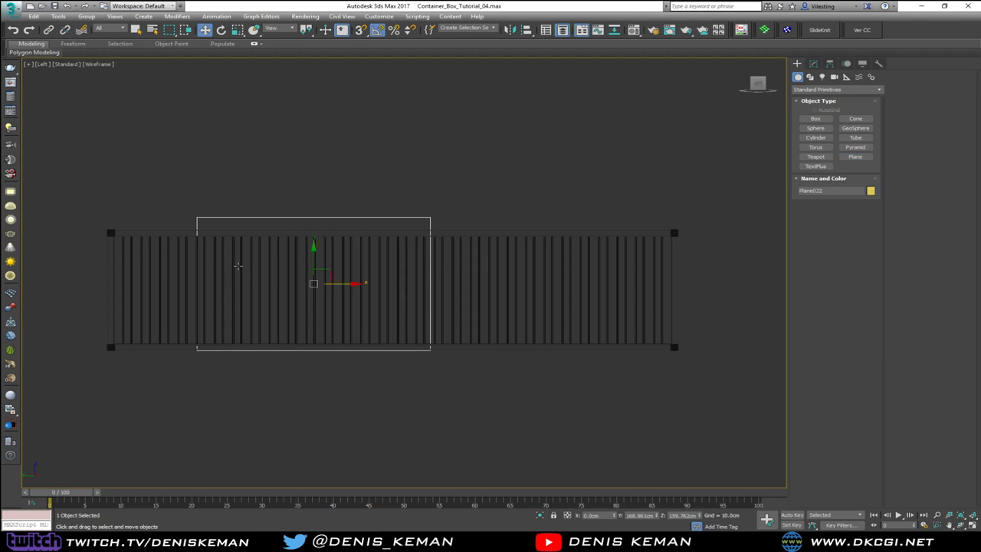
scroll(237, 266, "up", 4)
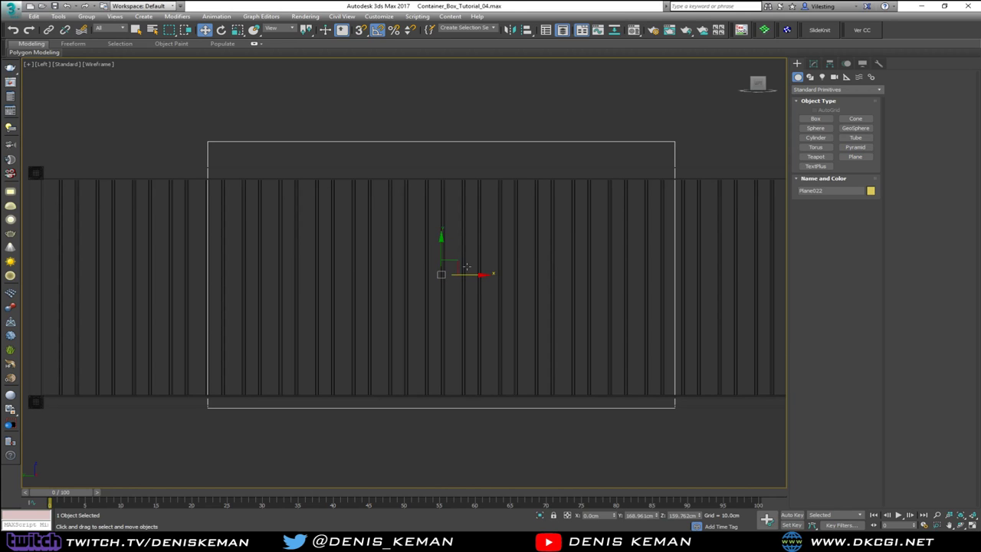
left_click_drag(468, 274, 460, 282)
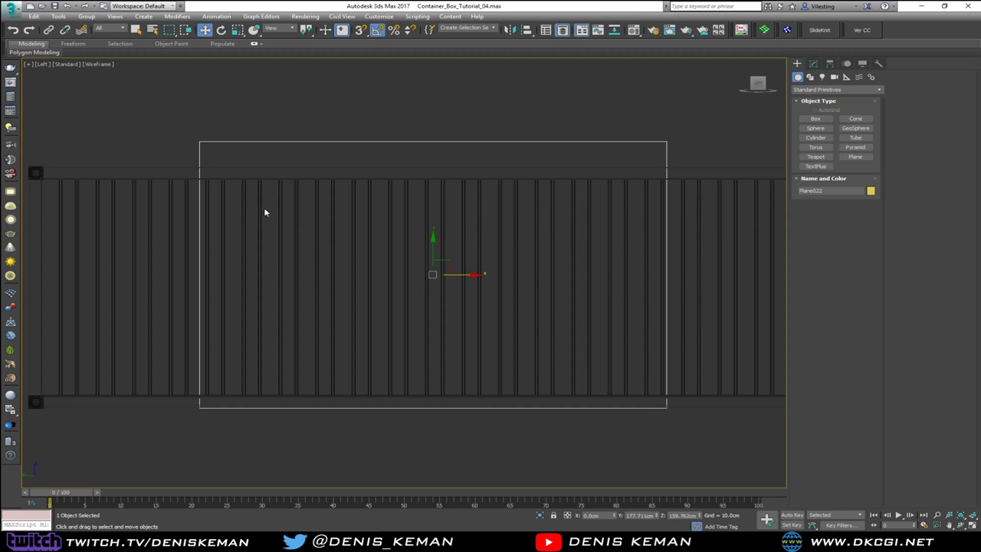
scroll(213, 179, "up", 4)
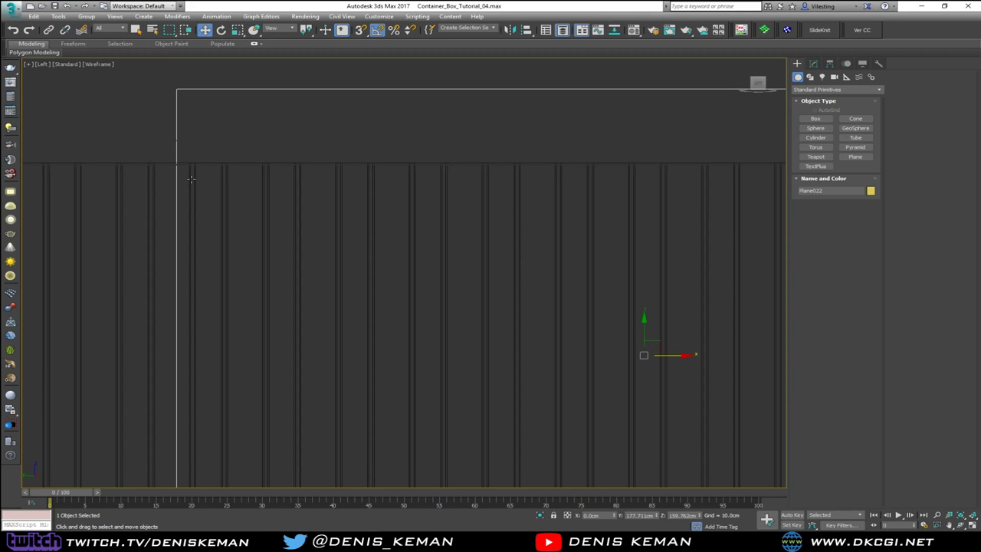
scroll(182, 183, "down", 5)
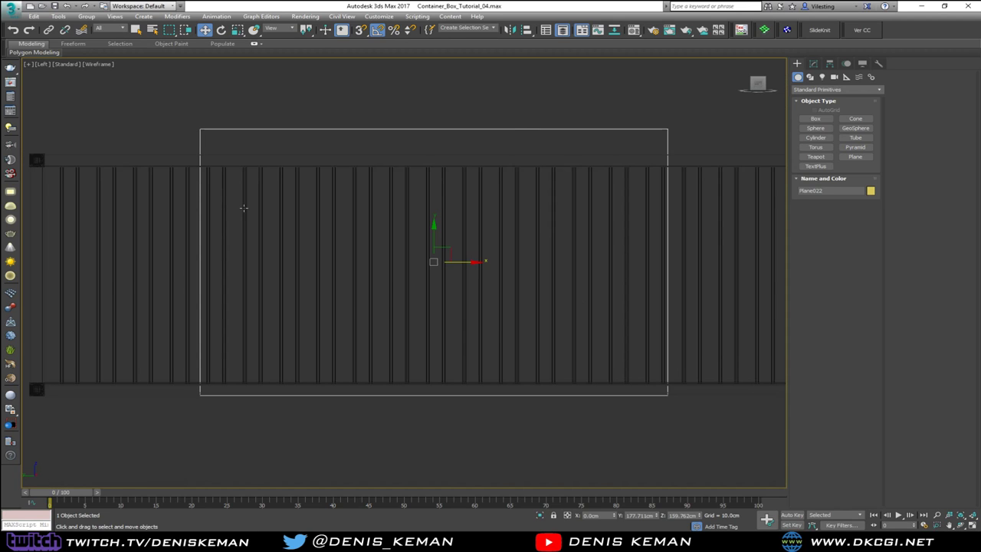
In the Perspective view, move the plane outward until it stands in front of the container's long wall
key("alt+w")
right_click(494, 340)
key("alt+w")
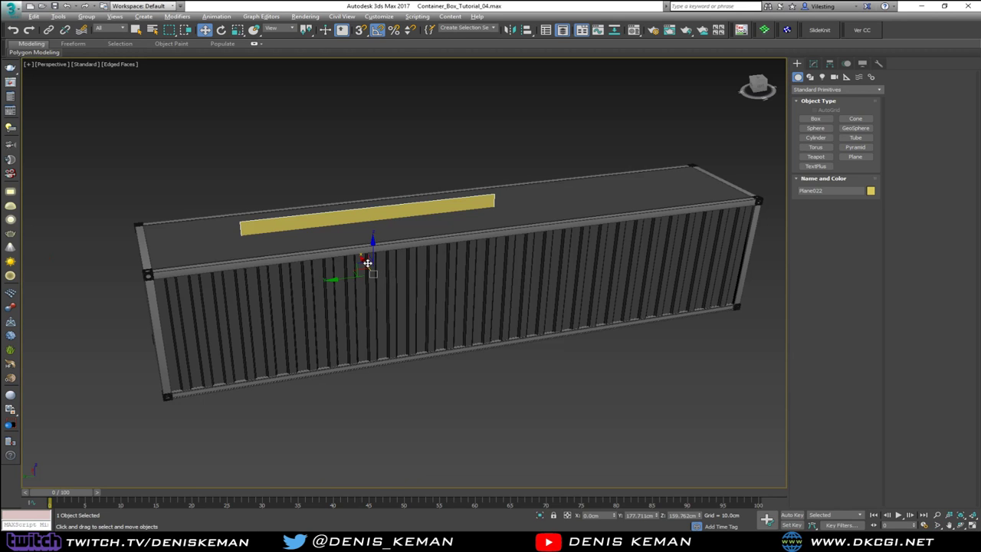
left_click_drag(366, 263, 399, 303)
middle_click_drag(398, 303, 420, 280, "alt")
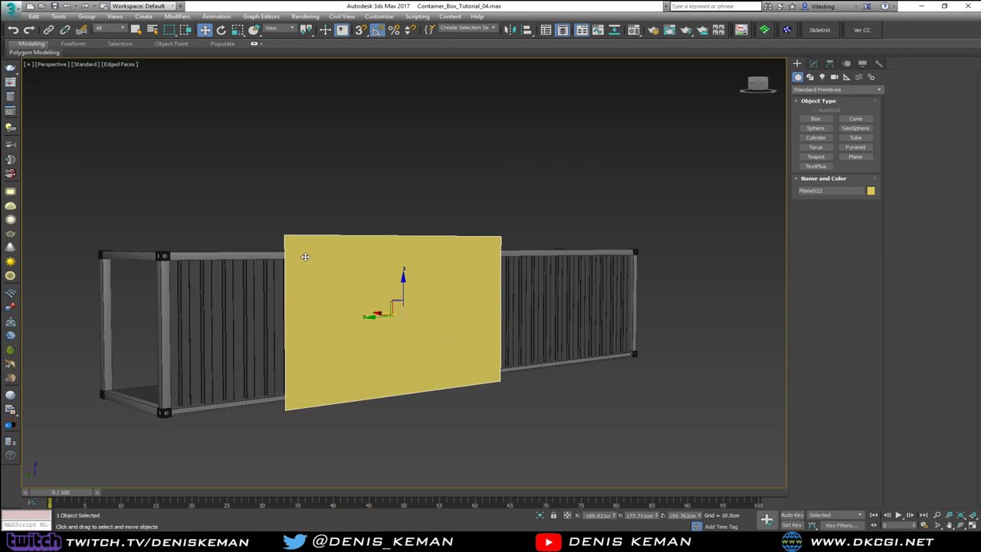
scroll(305, 257, "up", 5)
scroll(385, 210, "down", 3)
Apply Edit Poly to the plane and vertex-snap its top and bottom edges to the wall's height
left_click(813, 64)
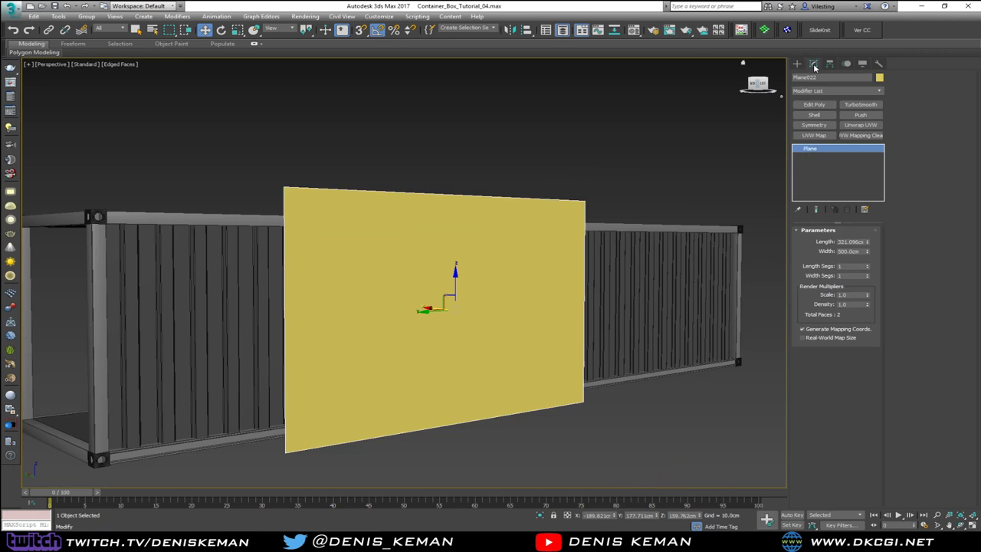
left_click(813, 104)
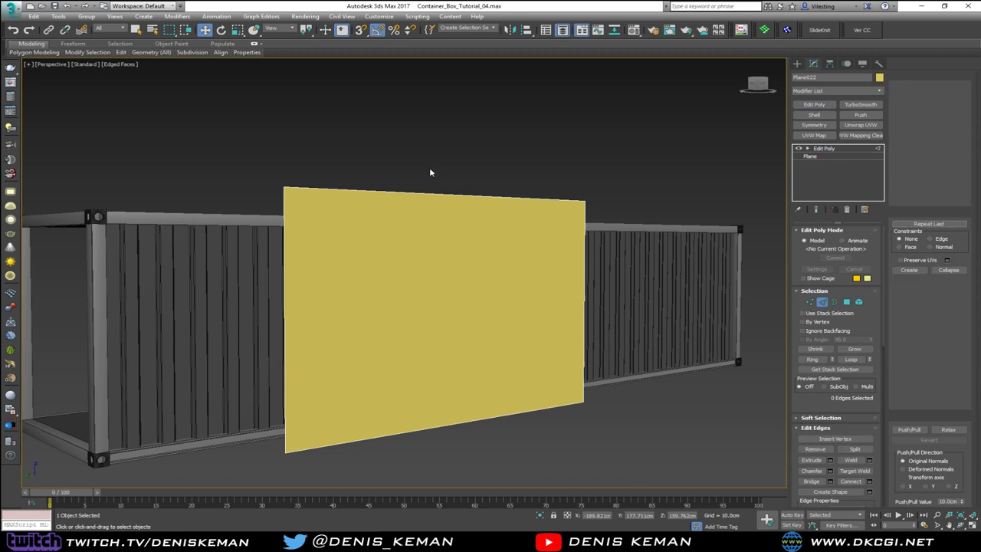
left_click(418, 195)
left_click_drag(456, 168, 112, 225)
key("s")
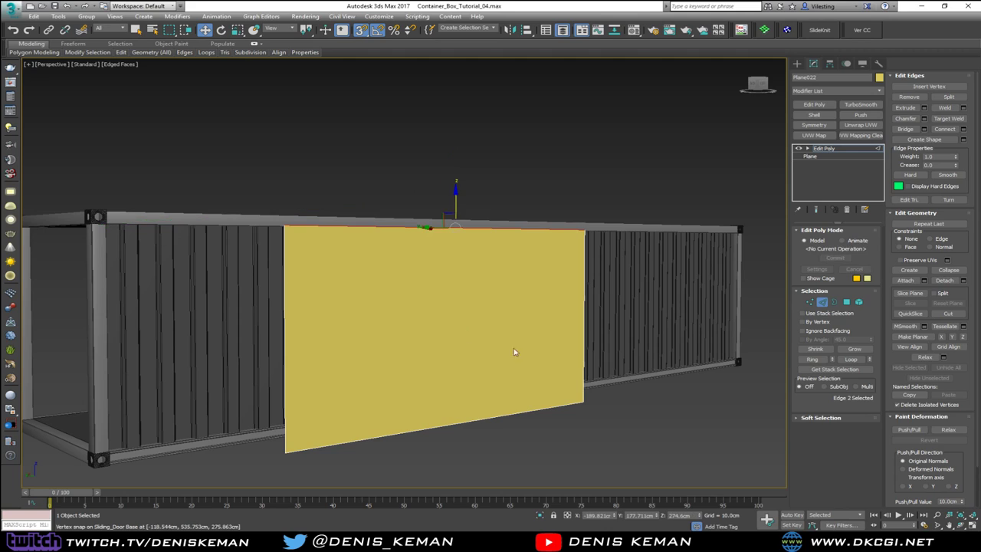
left_click(515, 413)
left_click_drag(456, 403, 121, 453)
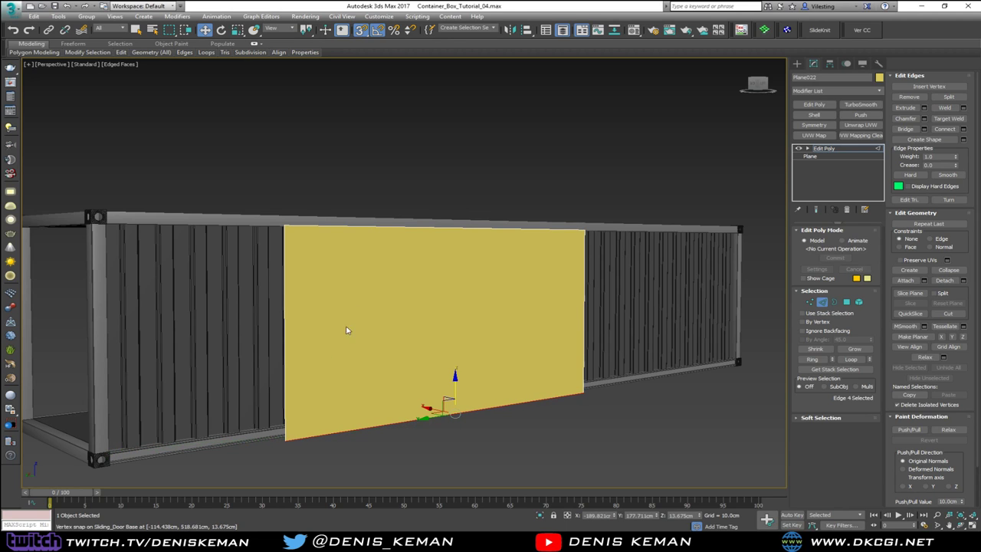
Snap the plane's top edge again to the wall's top vertices in wireframe and leave edge editing
left_click(371, 227)
middle_click_drag(371, 228, 404, 228, "alt")
key("F3")
left_click_drag(453, 202, 281, 197)
key("F3")
middle_click_drag(414, 240, 374, 270, "alt")
left_click(824, 304)
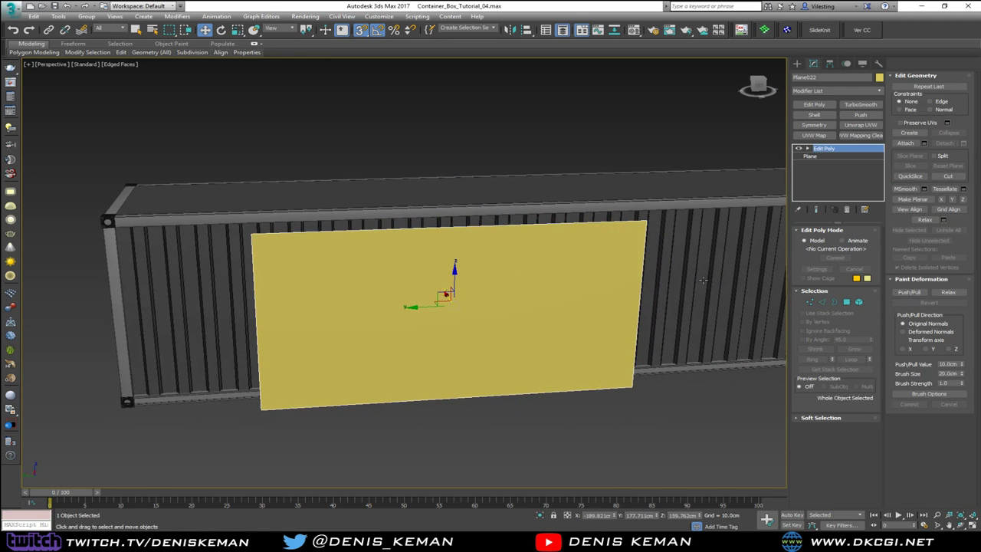
Isolate the door plane and the Sliding_Door Base wall, and frame them in the maximized Left view
key("alt+w")
left_click(594, 394, "ctrl")
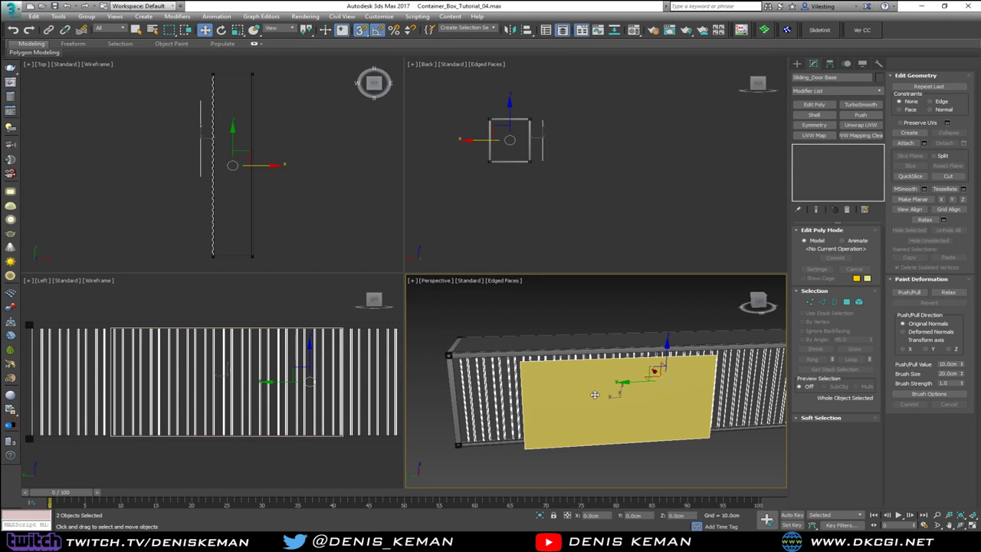
key("alt+q")
left_click(543, 267)
middle_click(250, 363)
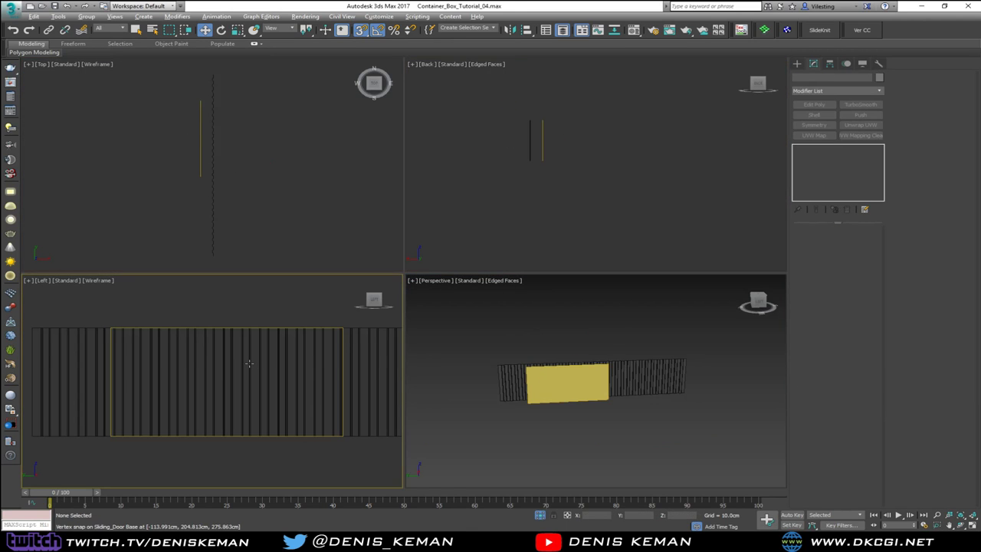
key("alt+w")
middle_click_drag(453, 347, 210, 377)
Insert an edge loop in the Sliding_Door Base wall and snap it to the door plane's right edge
left_click(488, 229)
scroll(462, 201, "up", 3)
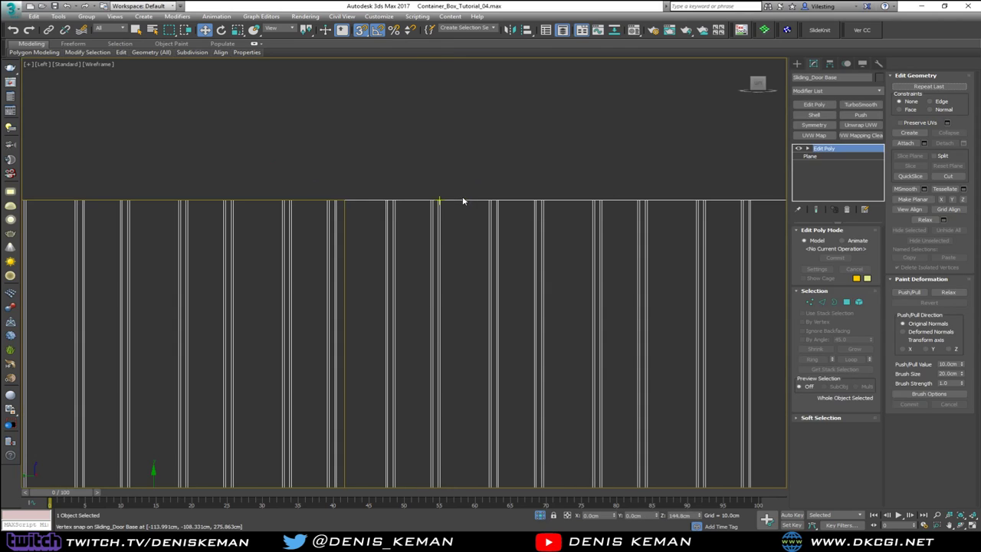
key("2")
left_click(350, 223)
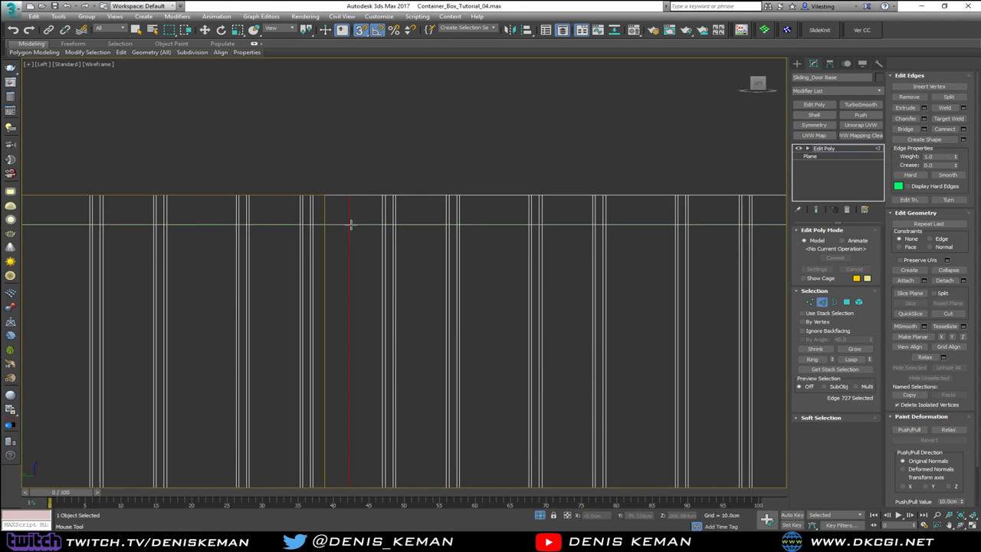
scroll(376, 240, "down", 2)
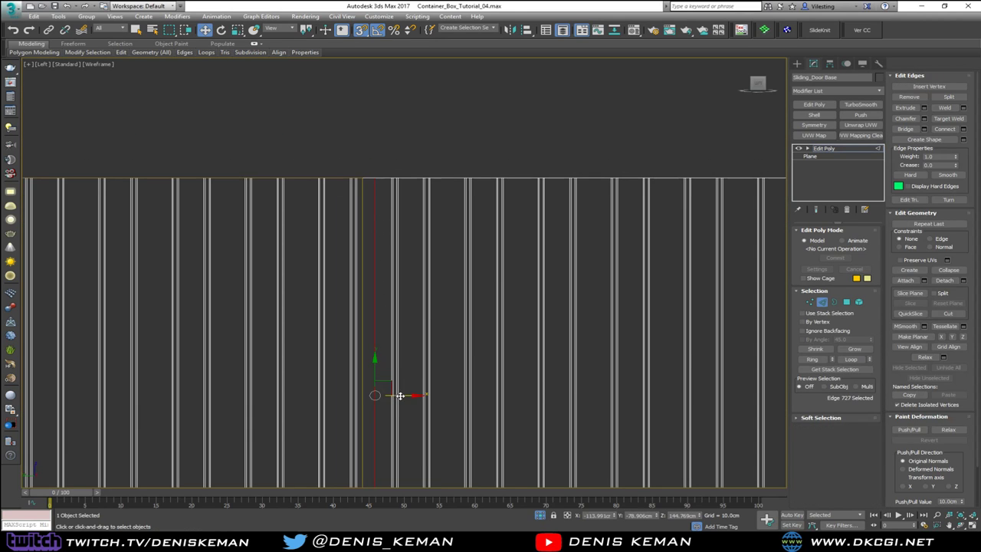
left_click_drag(386, 389, 365, 176)
Insert a second edge loop in the wall and snap it to the door plane's left edge
middle_click_drag(313, 236, 539, 177)
scroll(540, 177, "down", 4)
middle_click_drag(342, 210, 383, 211)
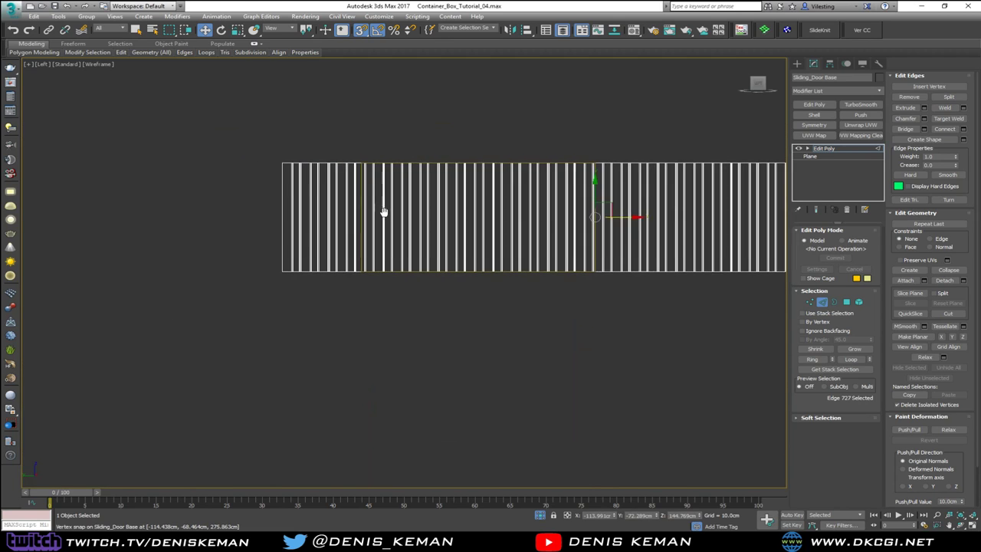
scroll(371, 164, "up", 3)
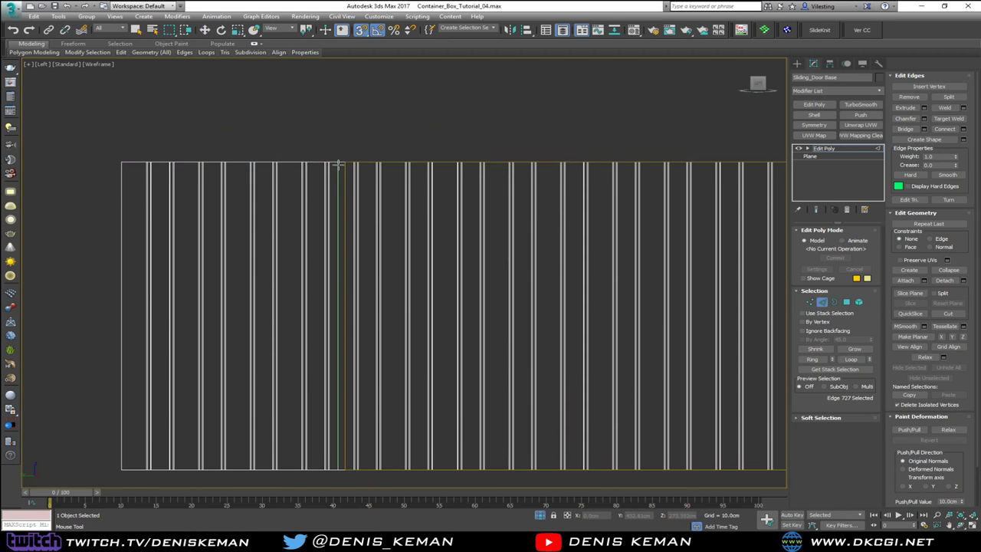
left_click(336, 185)
left_click_drag(366, 318, 346, 160)
Delete all wall polygons between the two inserted loops behind the plane, then leave polygon editing and deselect the wall
middle_click_drag(466, 214, 386, 223)
scroll(386, 223, "down", 2)
key("alt+w")
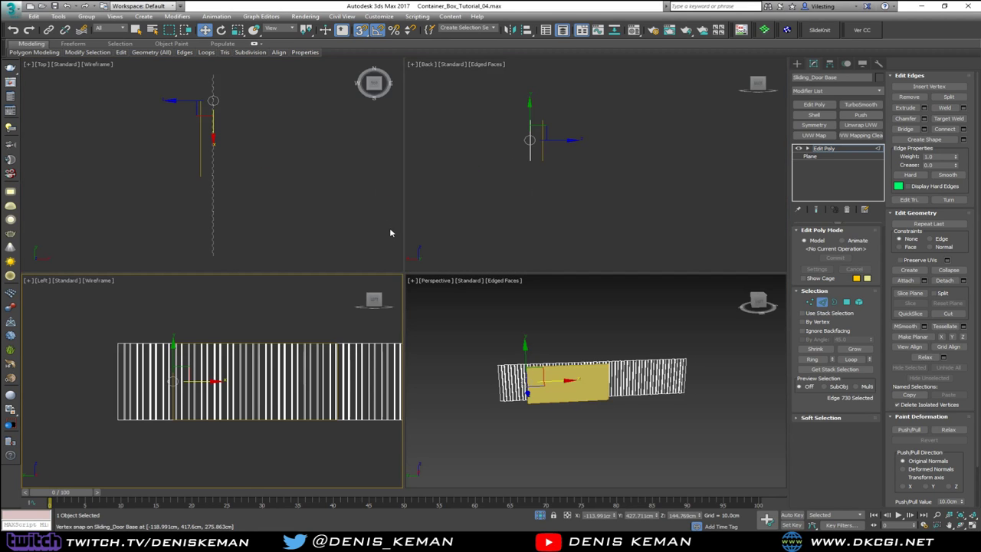
right_click(539, 355)
key("alt+w")
middle_click_drag(473, 331, 509, 318, "alt")
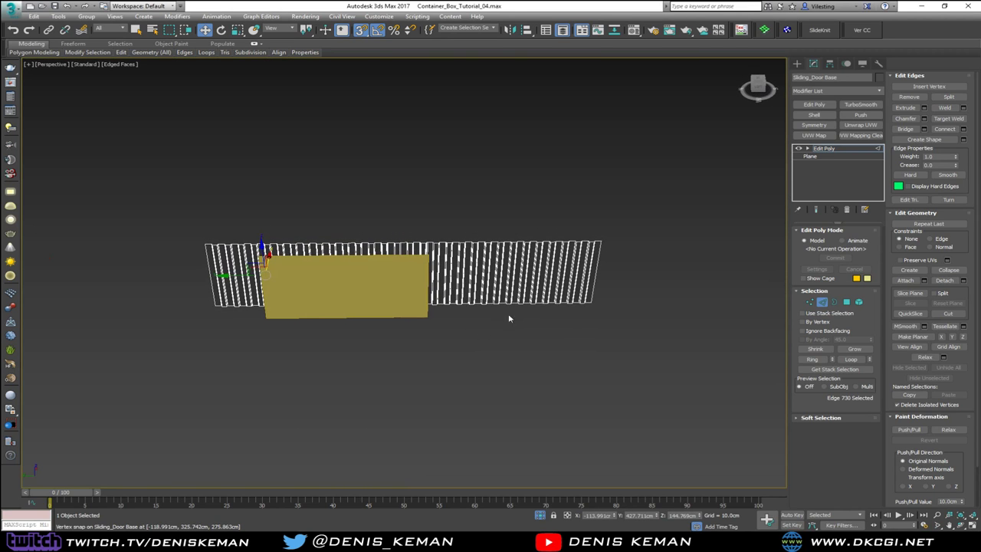
left_click(846, 302)
scroll(307, 238, "up", 3)
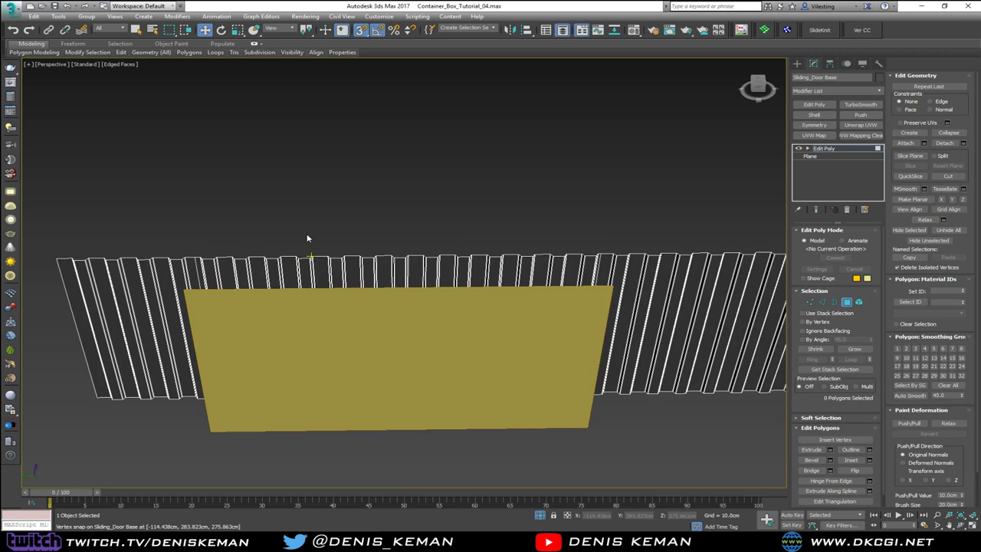
left_click_drag(199, 246, 592, 272)
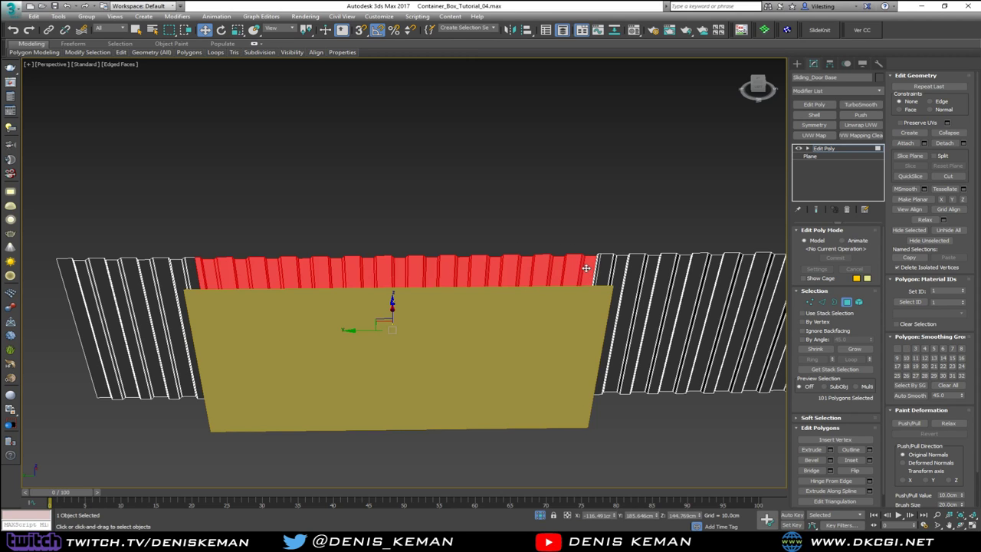
middle_click_drag(591, 267, 470, 260, "alt")
scroll(470, 260, "up", 4)
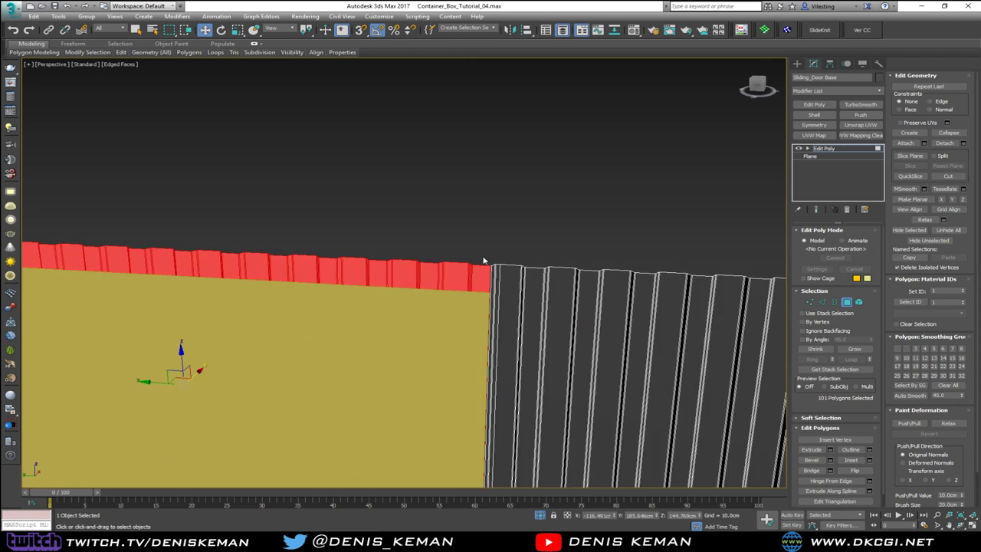
left_click_drag(506, 283, 506, 284, "ctrl")
scroll(498, 233, "down", 5)
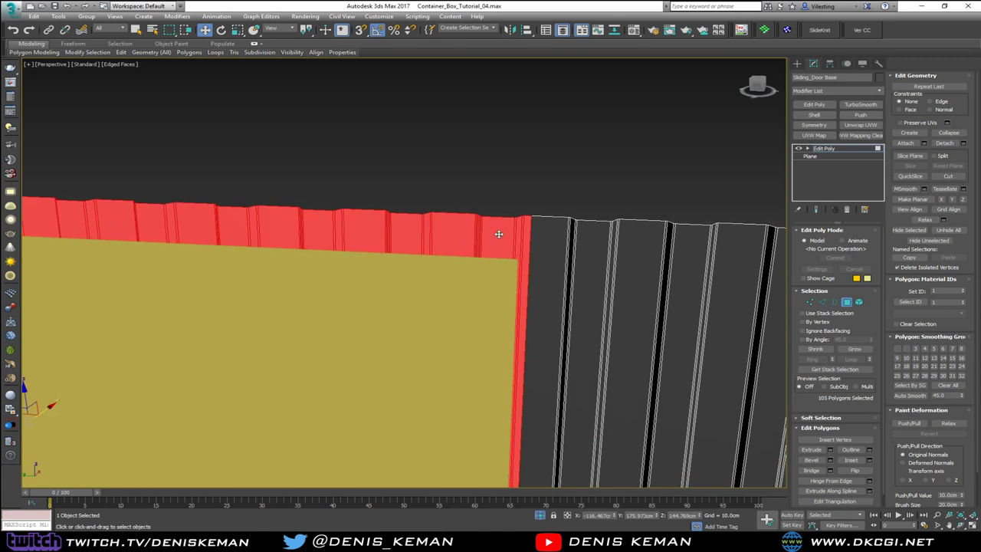
key("Delete")
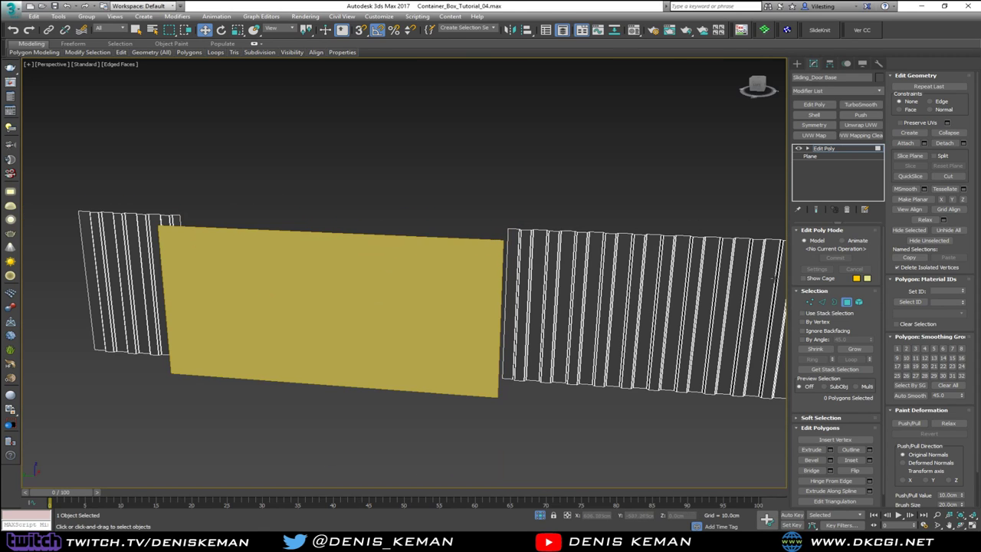
left_click(847, 303)
left_click(435, 217)
middle_click_drag(435, 217, 431, 317, "alt")
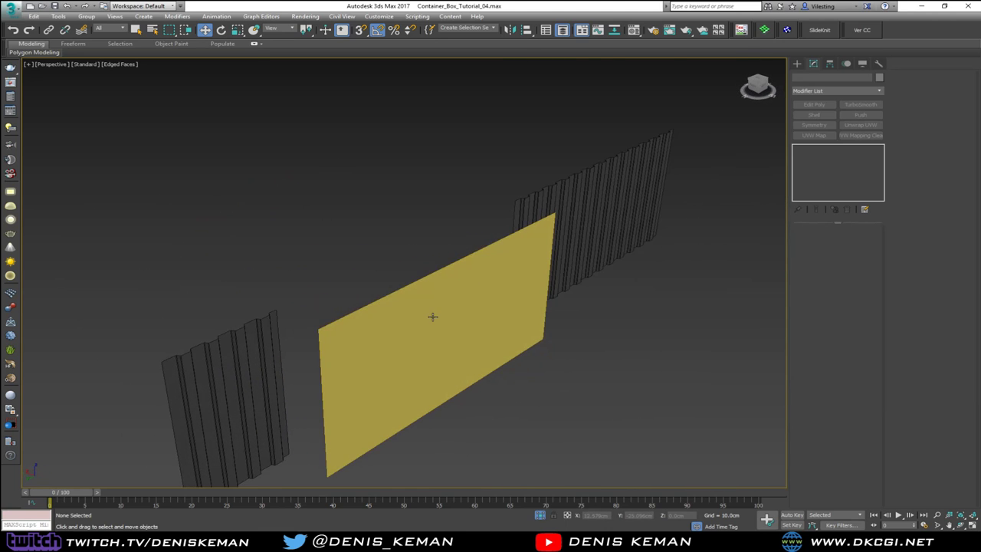
Create a shape from the border edges of the door plane, then leave border editing and deselect the plane
left_click(434, 317)
key("3")
left_click(441, 270)
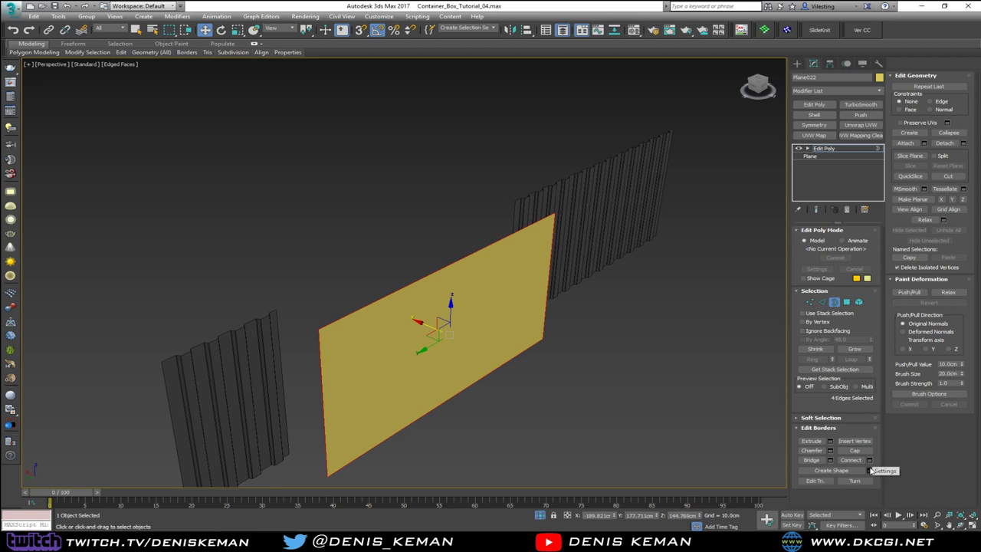
left_click(869, 469)
left_click(470, 283)
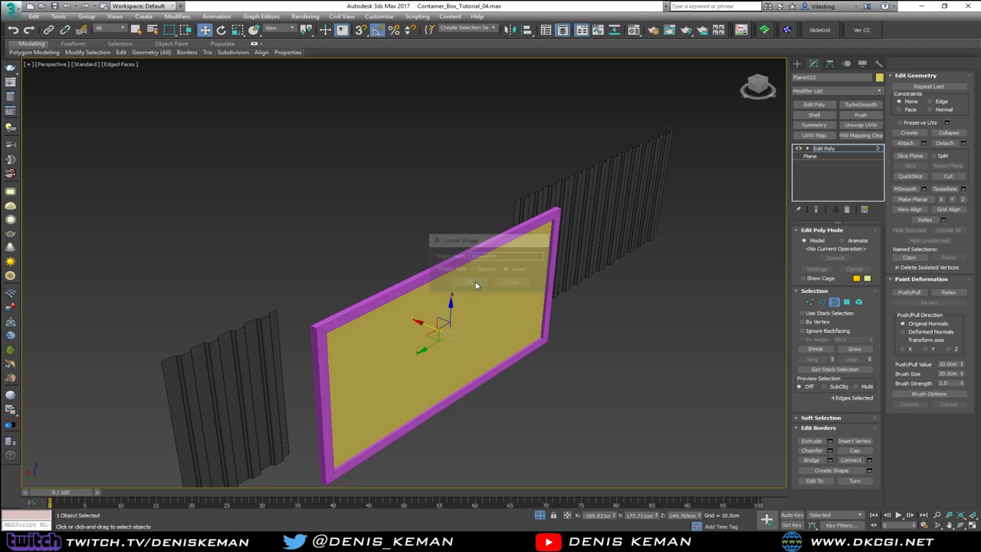
left_click(833, 303)
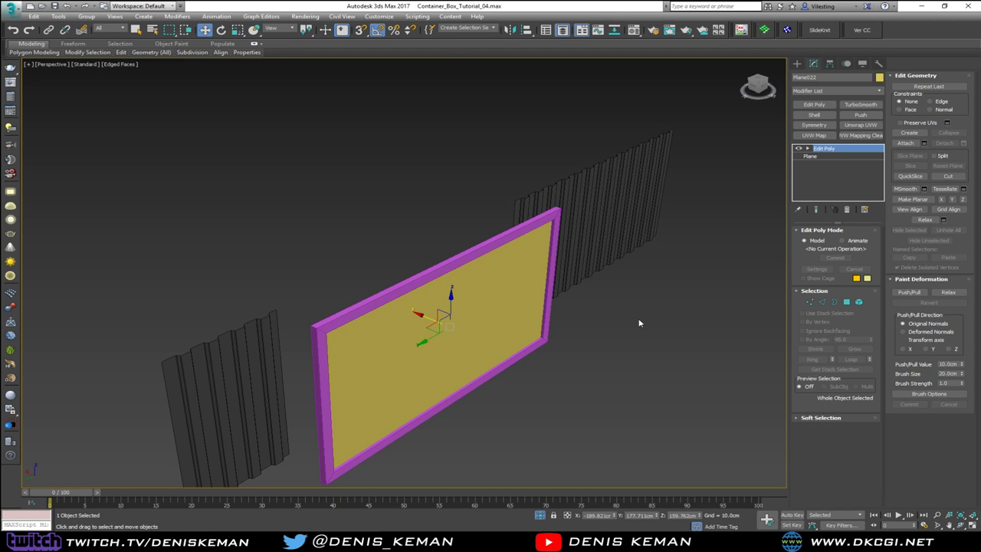
left_click(639, 322)
Move the new frame shape back into the wall opening and move the door plane well clear behind the wall
left_click(355, 305)
middle_click_drag(355, 305, 328, 197, "alt")
left_click_drag(446, 359, 448, 404)
middle_click_drag(447, 404, 469, 468, "alt")
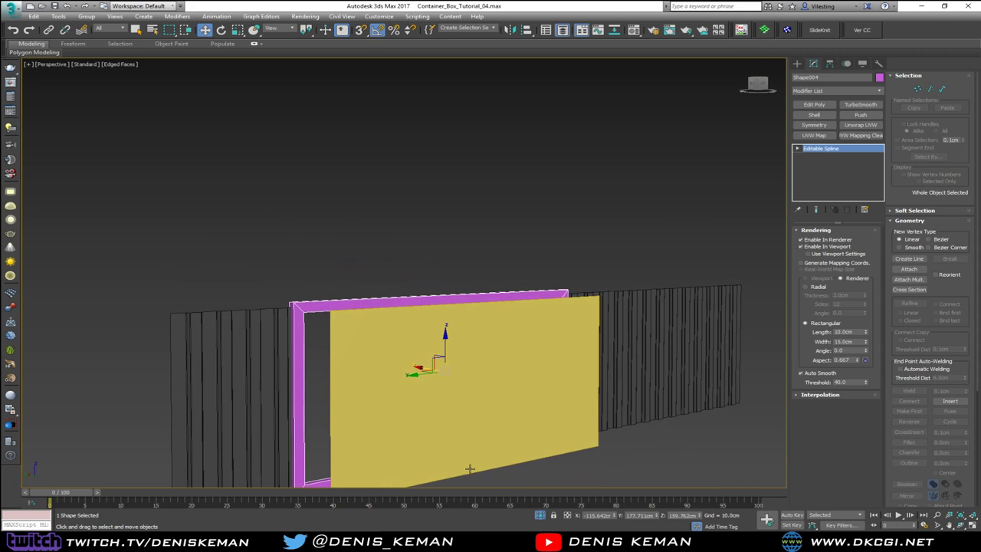
left_click(392, 415)
left_click_drag(460, 373, 284, 301)
Add an Edit Poly modifier to the frame and snap its top vertices down to the wall's top edge in the Left view
left_click(449, 296)
key("alt+w")
right_click(515, 165)
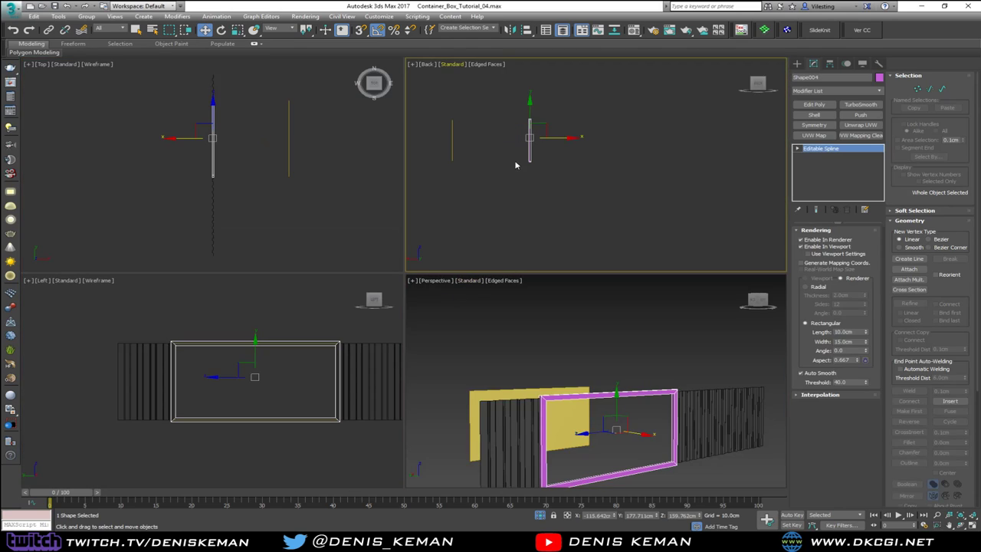
right_click(331, 314)
key("alt+w")
scroll(451, 256, "up", 3)
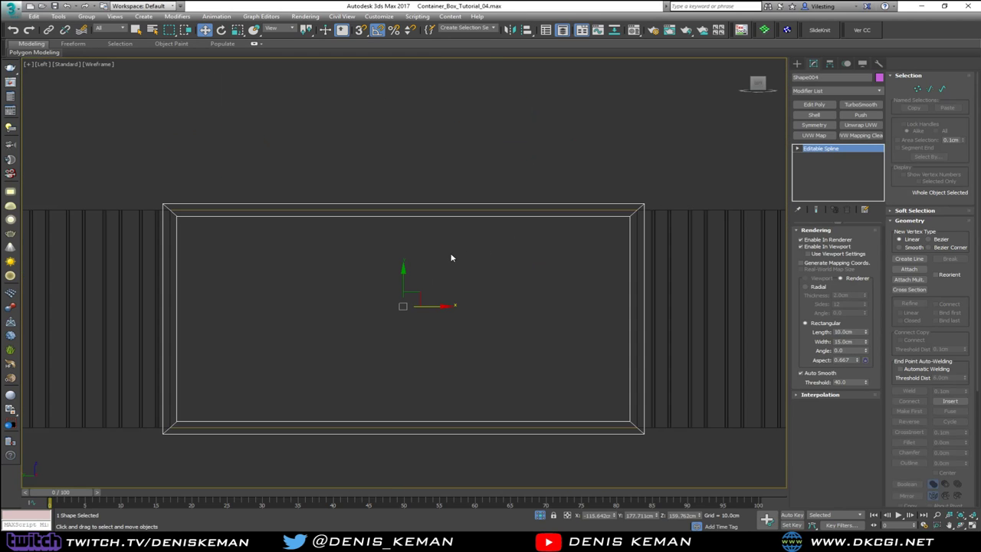
left_click(809, 105)
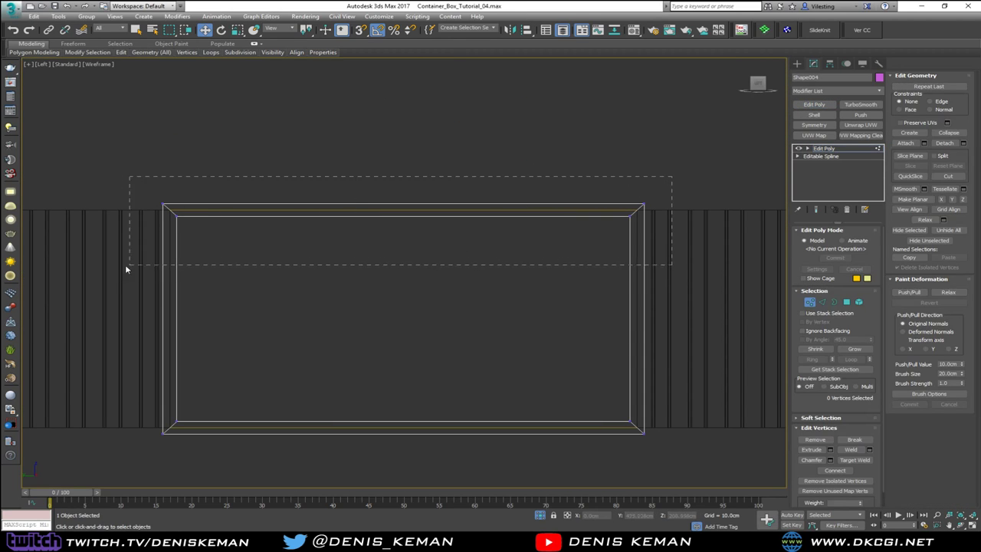
left_click_drag(127, 268, 127, 268)
key("s")
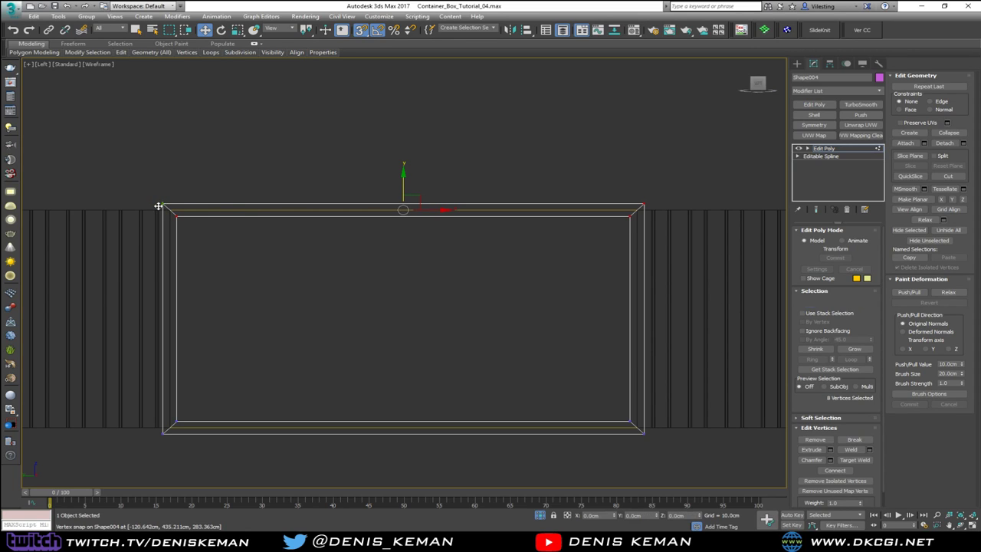
Snap the frame's bottom vertices up to the bottom edge of the Sliding_Door Base wall
scroll(208, 191, "down", 2)
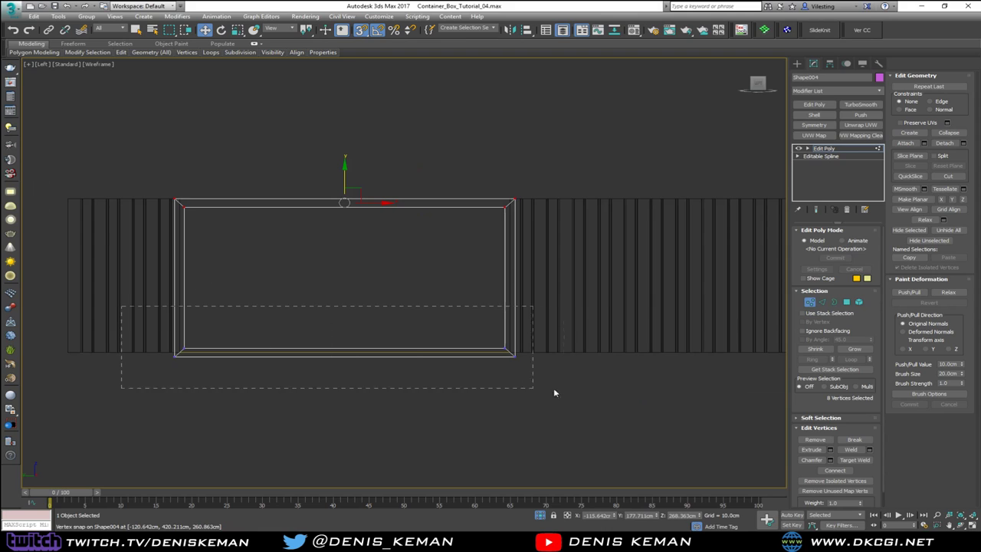
left_click_drag(554, 392, 532, 355)
scroll(519, 360, "up", 4)
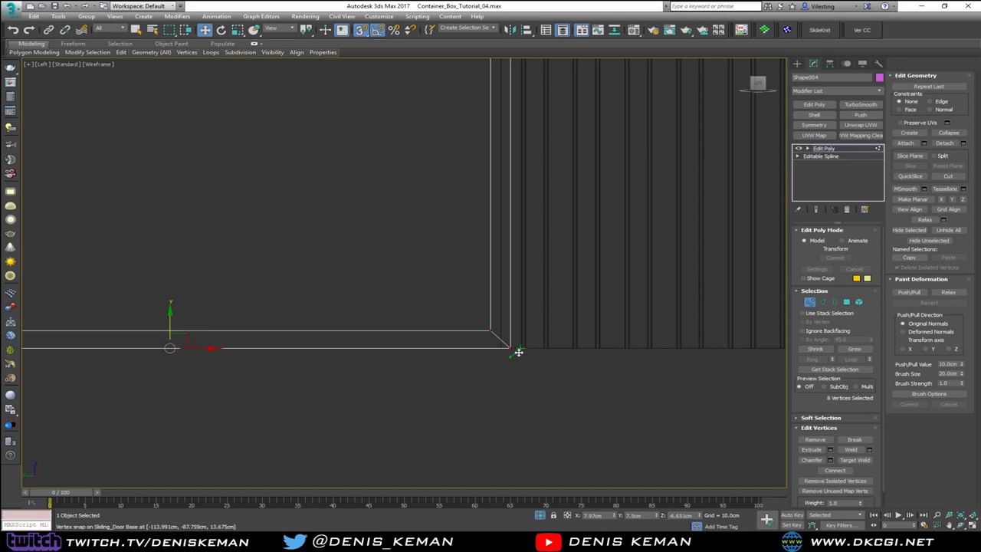
scroll(457, 321, "down", 4)
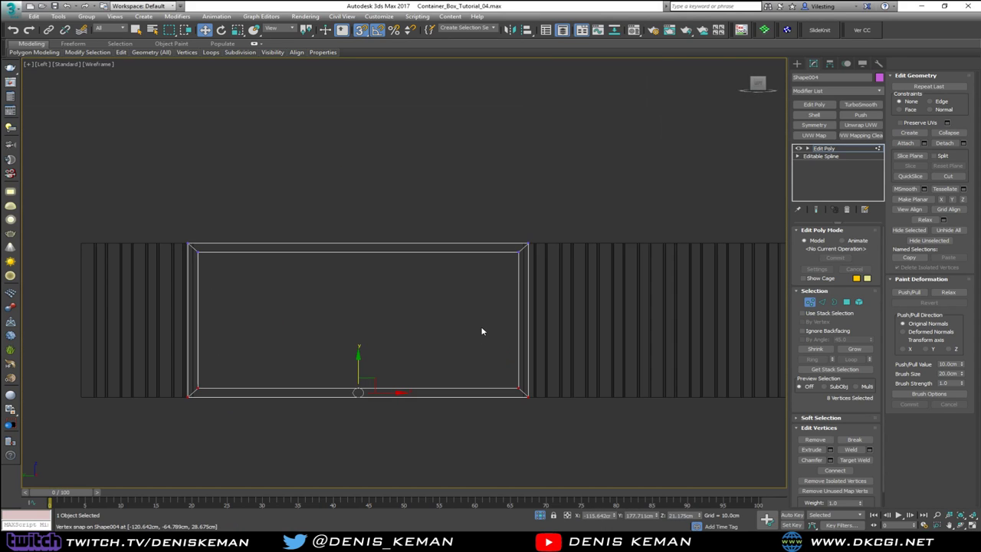
Return to the frame's Editable Spline level and set its rectangular rendering width to 5 cm
key("alt+w")
middle_click(541, 372)
key("alt+w")
middle_click_drag(520, 359, 442, 322, "alt")
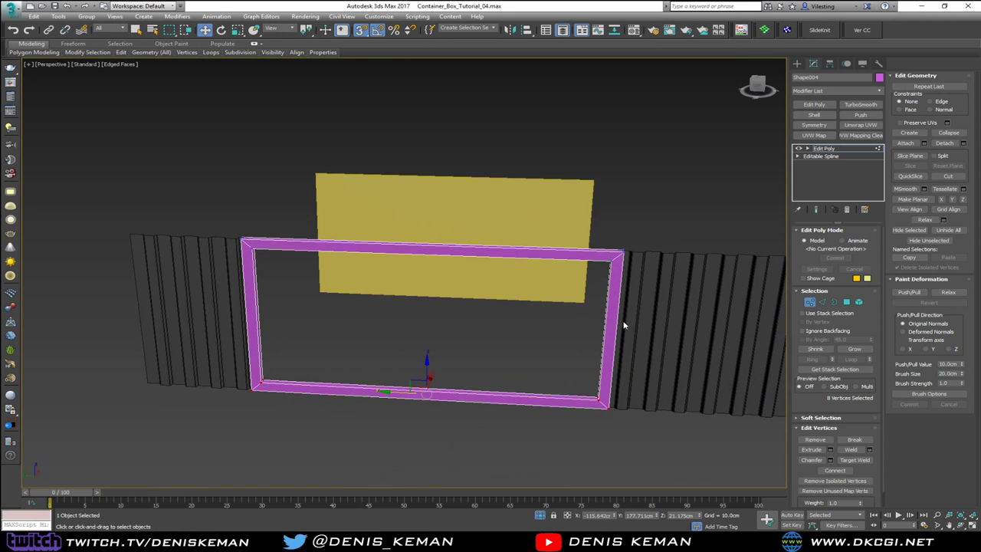
left_click(808, 303)
left_click(832, 158)
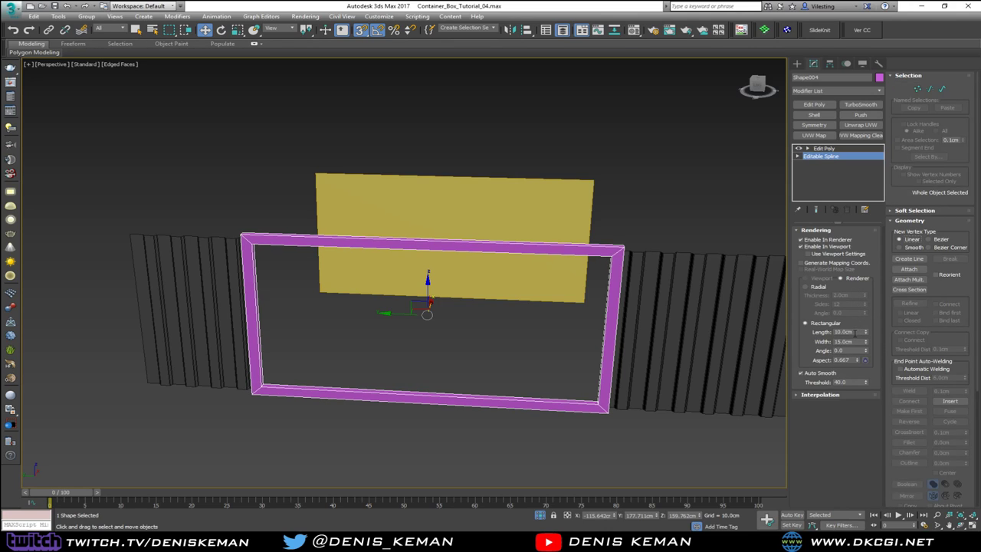
left_click_drag(865, 342, 865, 334)
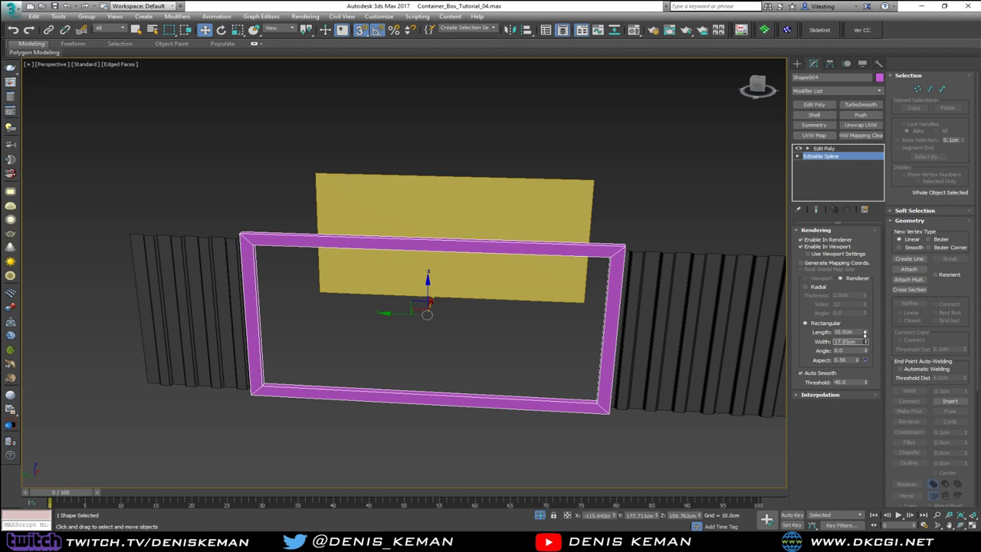
key("ctrl+z")
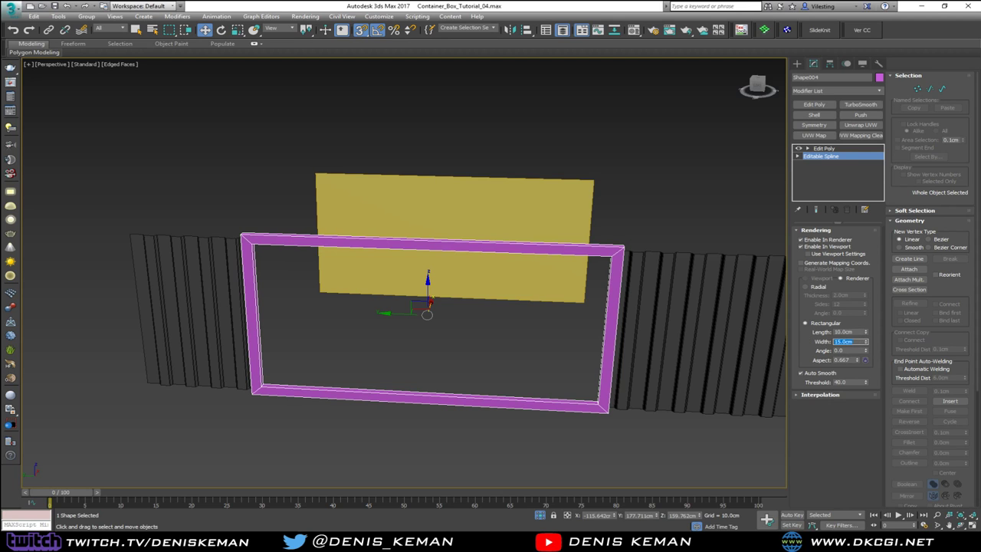
key("Return")
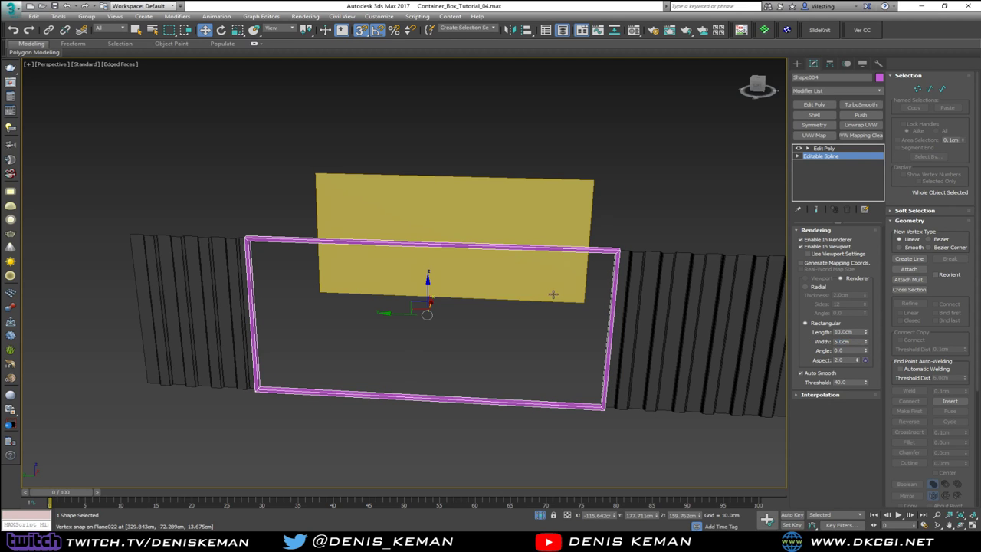
mouse_move(553, 294)
middle_mouse_down("alt")
mouse_move(501, 266)
mouse_move(543, 279)
middle_mouse_up("alt")
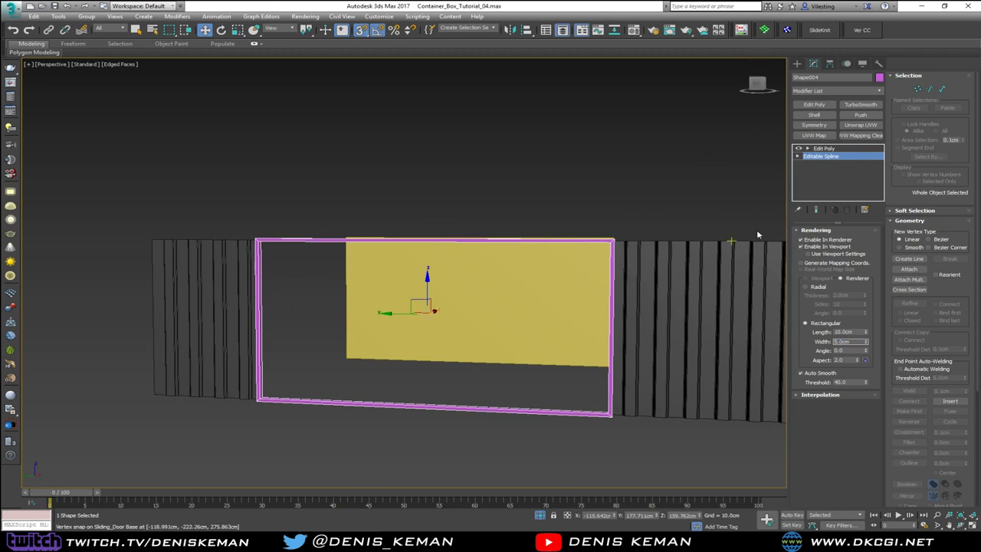
Return to the frame's Edit Poly level and snap the thinner frame's top vertices up to the wall's top edge
left_click(839, 149)
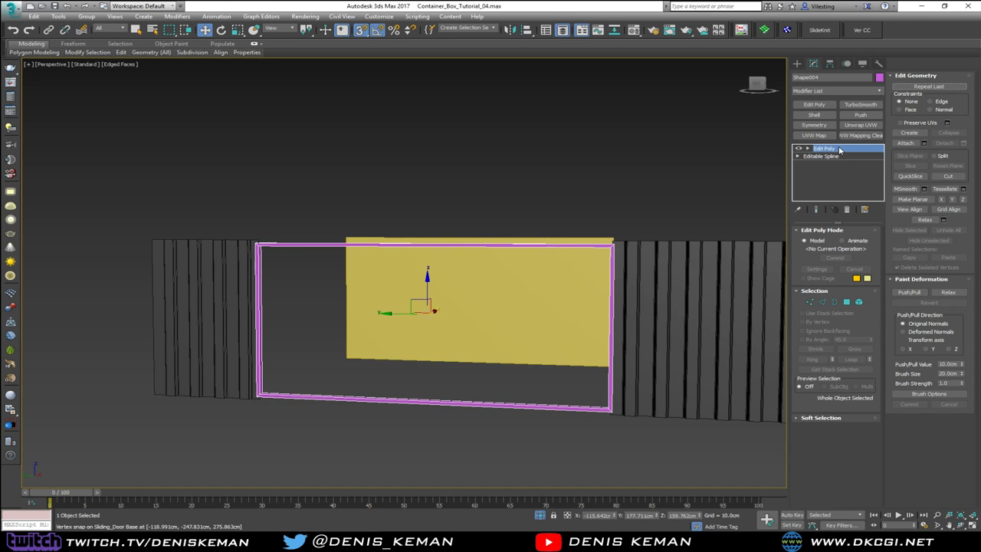
key("alt+w")
right_click(530, 159)
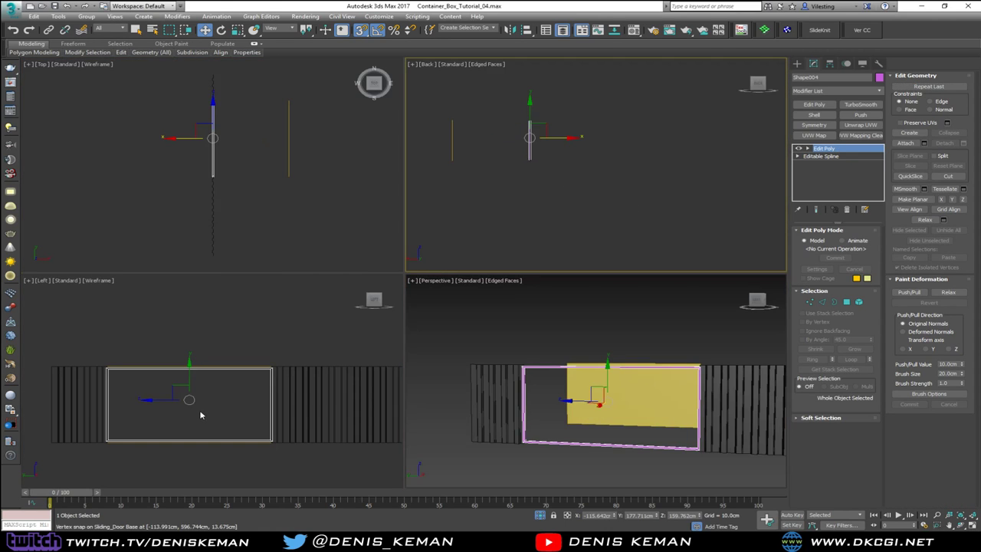
right_click(201, 413)
key("alt+w")
scroll(313, 256, "up", 4)
key("1")
scroll(173, 265, "down", 3)
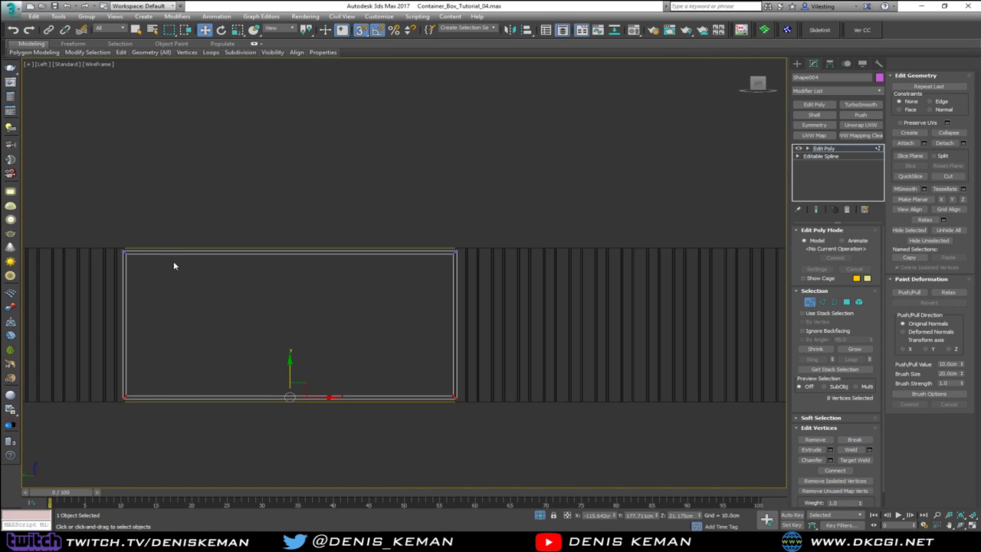
left_click_drag(68, 209, 496, 295)
scroll(256, 245, "up", 3)
middle_click_drag(267, 241, 421, 267)
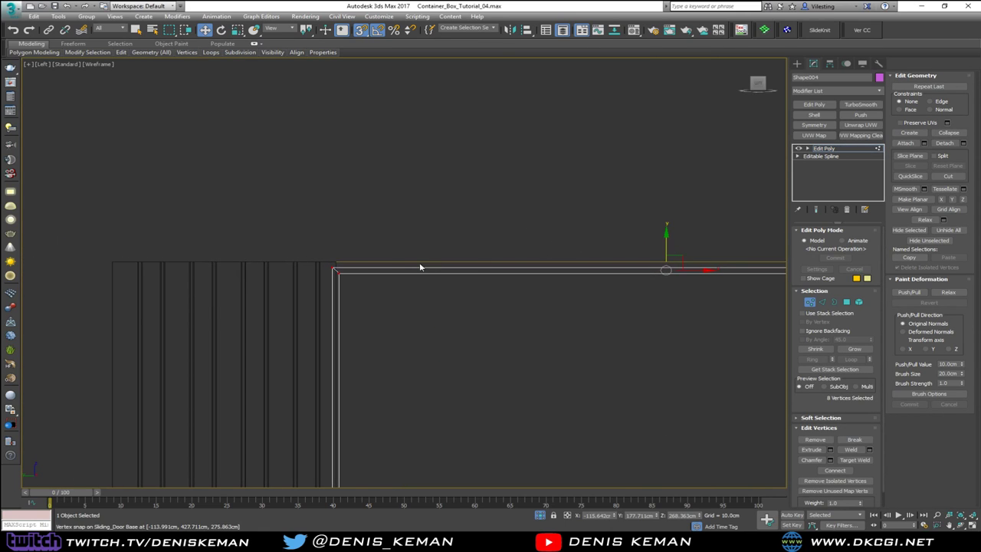
left_click_drag(331, 268, 337, 261)
Snap the thinner frame's bottom vertices down to the wall's bottom edge, then leave vertex editing and deselect the frame in Perspective
scroll(406, 300, "down", 3)
middle_click_drag(513, 309, 415, 290)
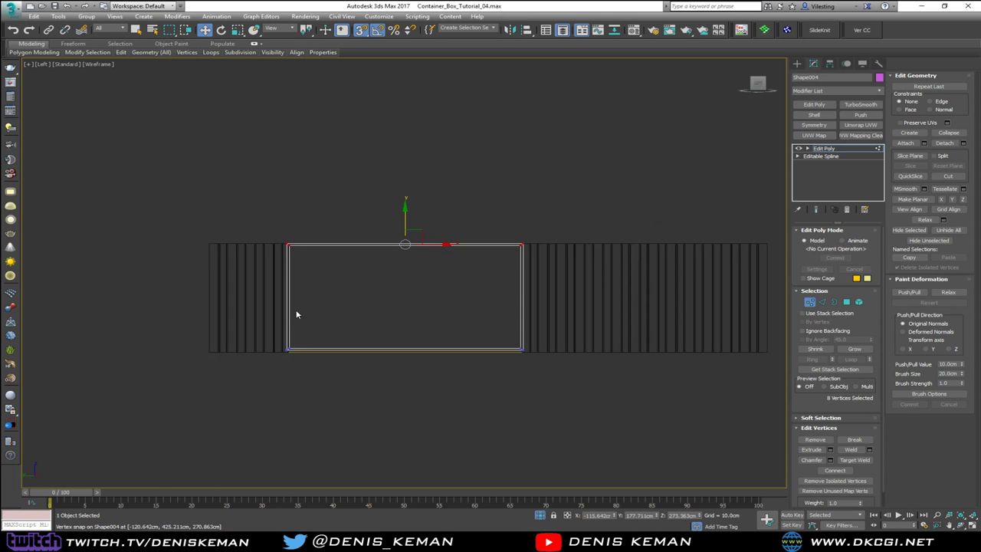
left_click(299, 325)
left_click_drag(273, 328, 617, 409)
scroll(529, 354, "up", 5)
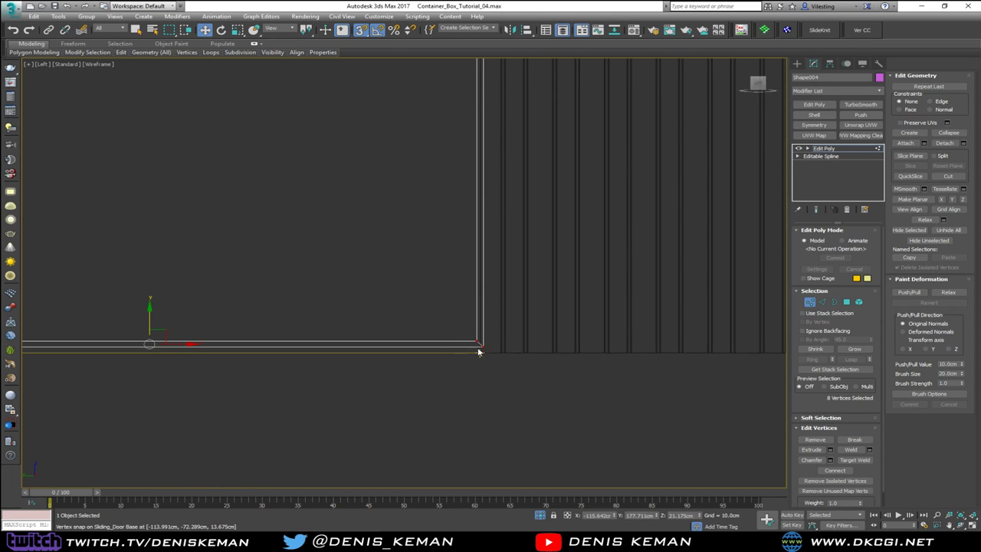
left_click_drag(479, 351, 479, 352)
scroll(583, 410, "down", 4)
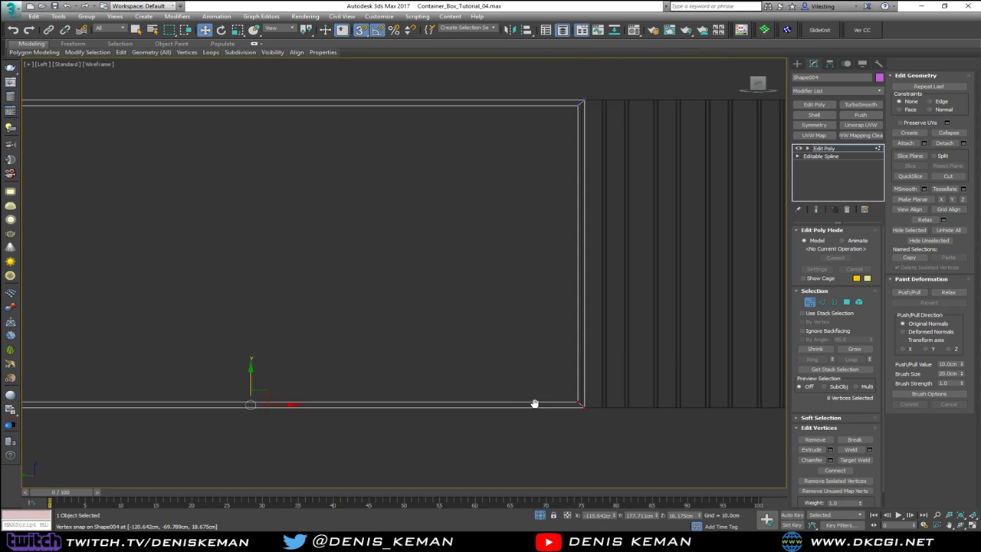
left_click(808, 304)
key("alt+w")
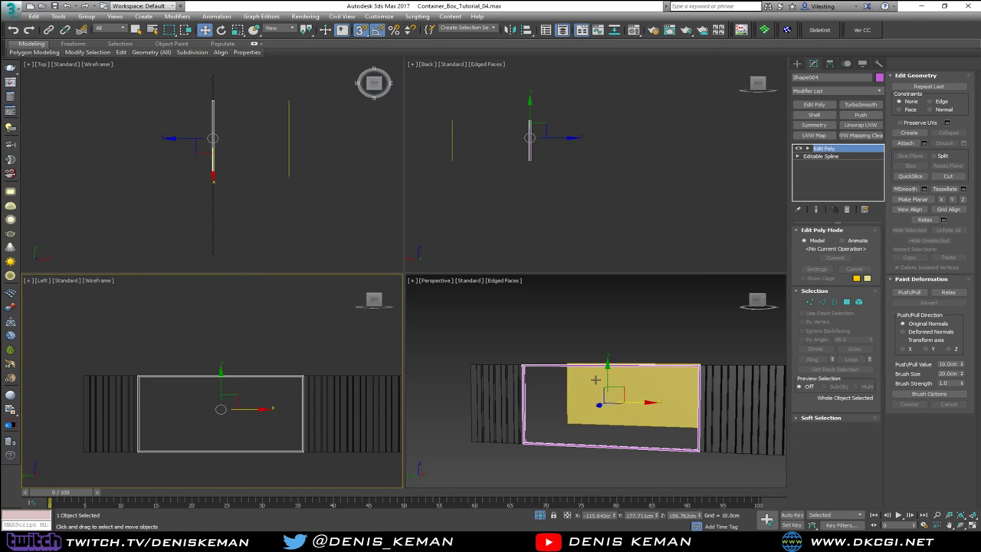
middle_click(595, 379)
key("alt+w")
middle_click_drag(529, 387, 566, 396, "alt")
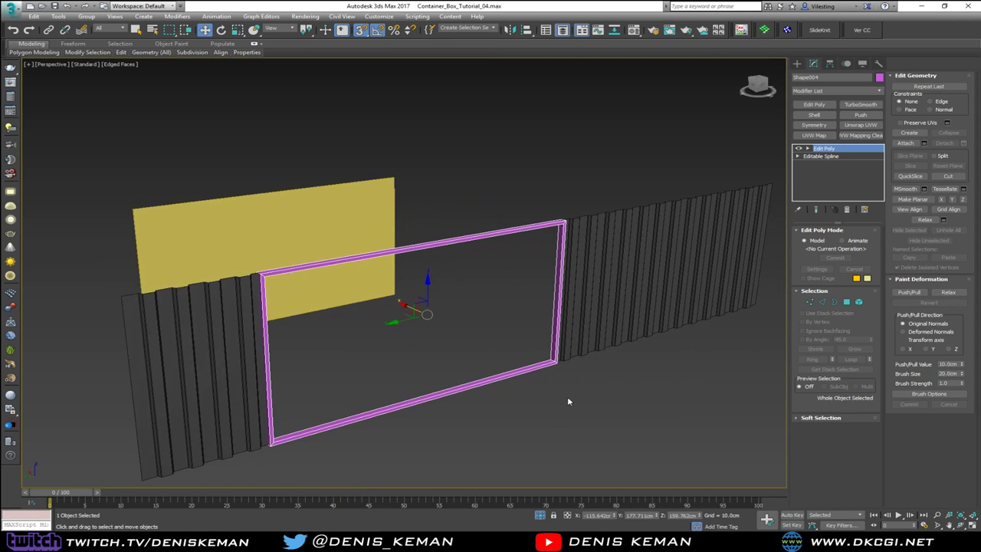
left_click(540, 433)
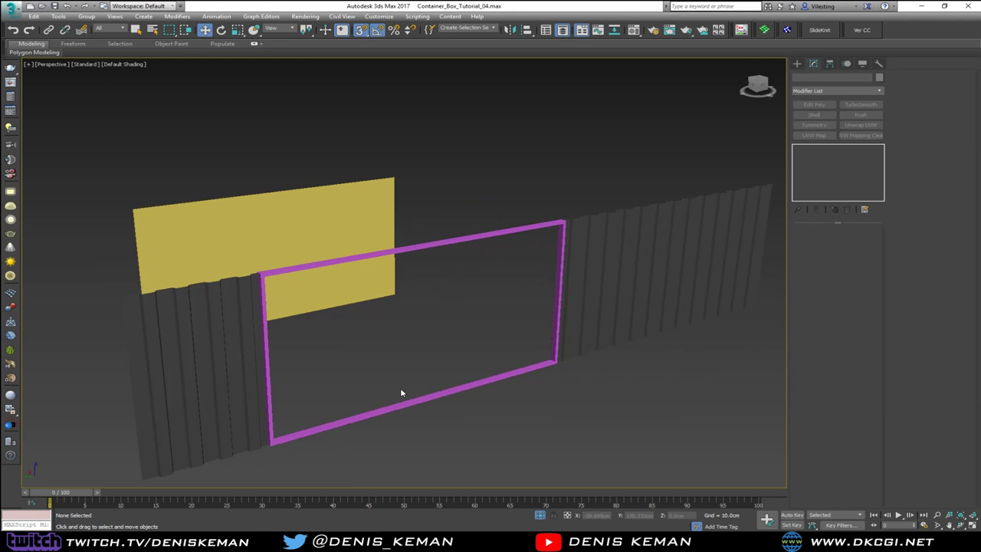
Connect the top and bottom edges of the door plane with one edge that splits it into two halves
mouse_move(400, 392)
middle_mouse_down("alt")
mouse_move(411, 324)
mouse_move(431, 342)
middle_mouse_up("alt")
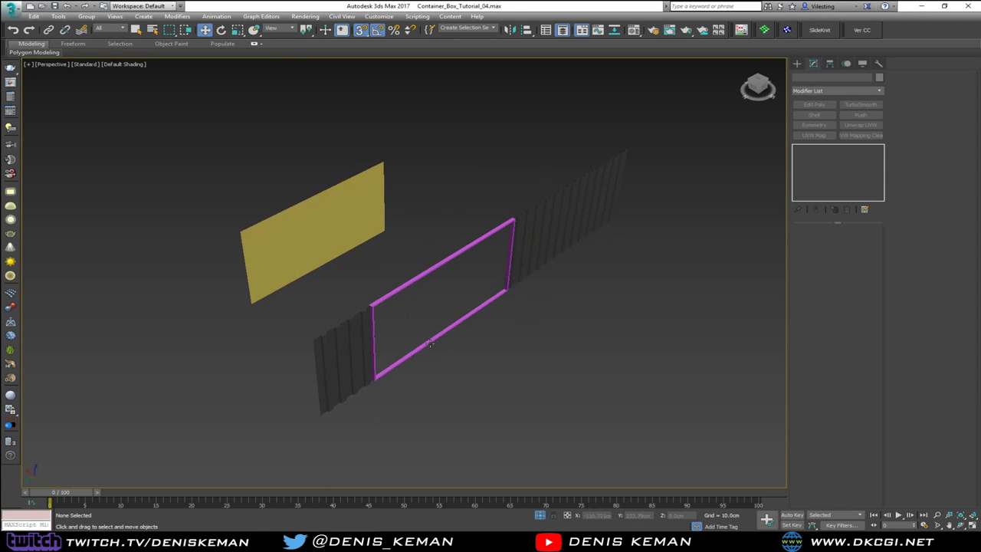
left_click(340, 267)
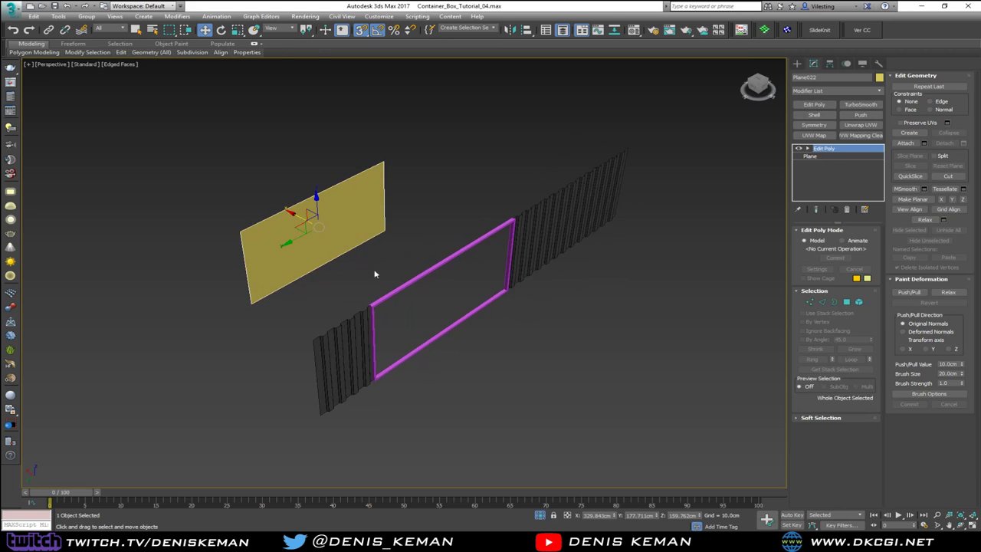
key("2")
middle_click_drag(349, 221, 317, 230, "alt")
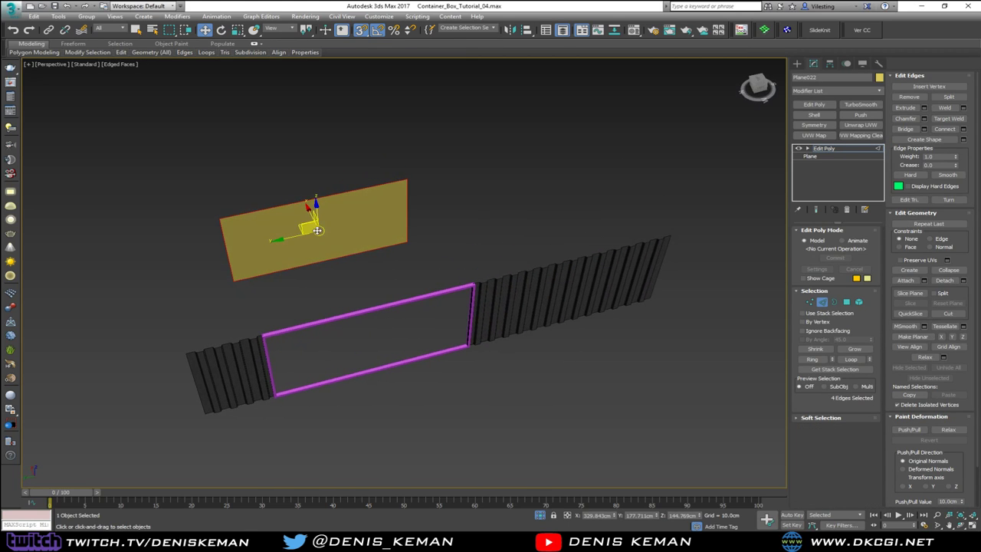
left_click(312, 200)
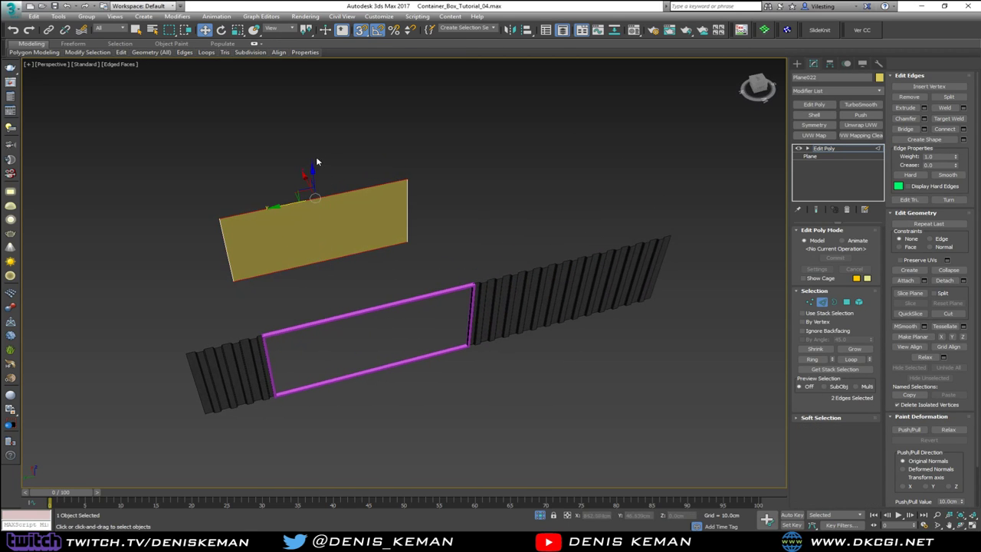
left_click(944, 129)
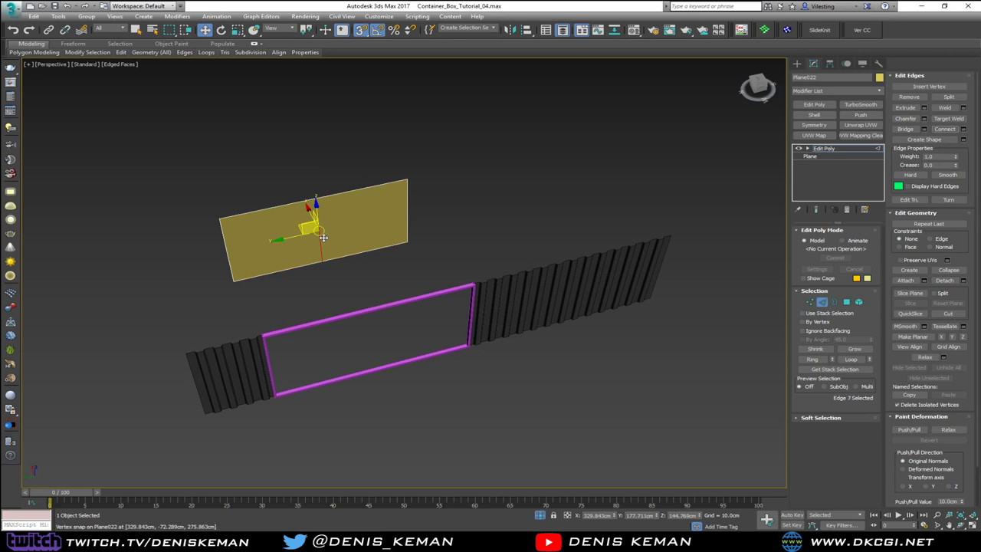
Detach the right half of the split door plane as a clone, then leave polygon editing
left_click(847, 303)
left_click(344, 230)
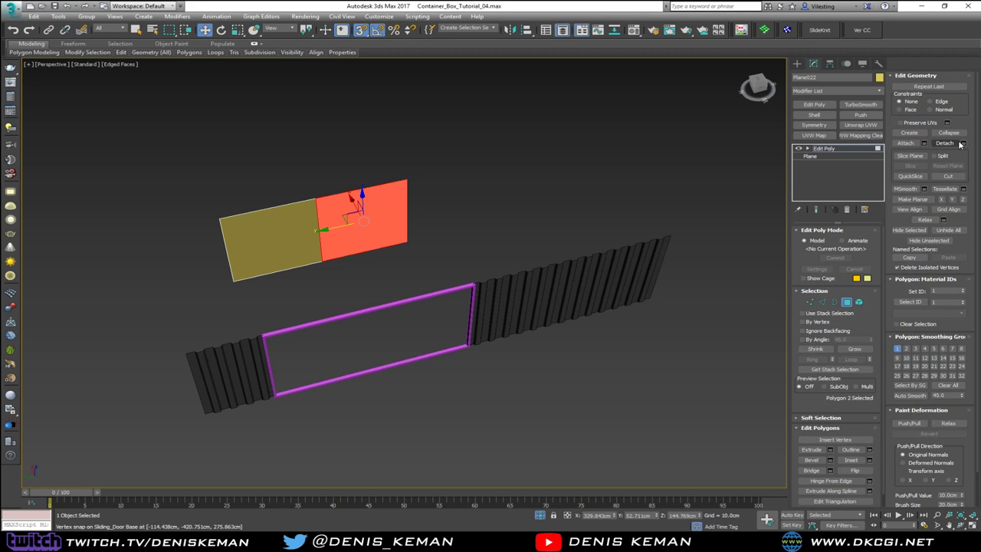
left_click(961, 144)
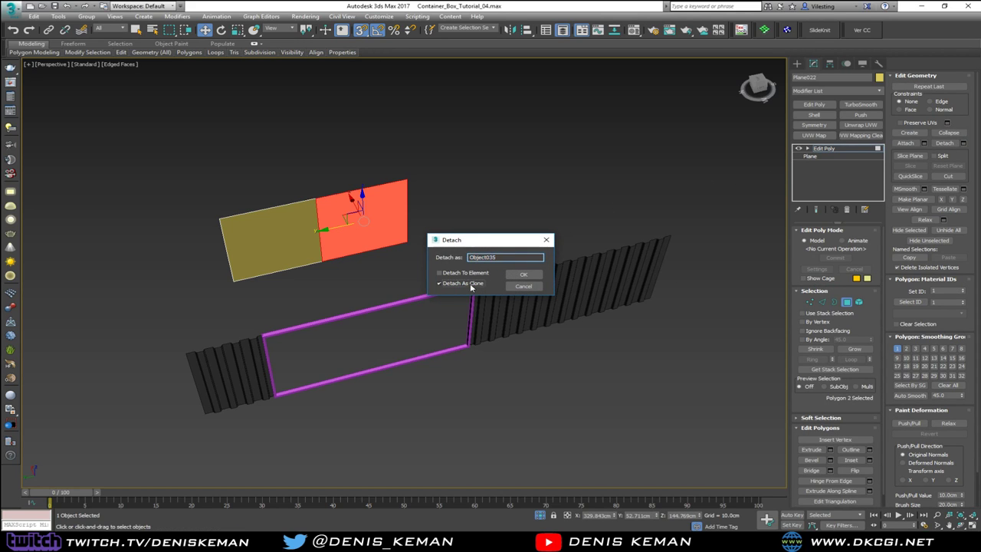
left_click(523, 275)
left_click(847, 303)
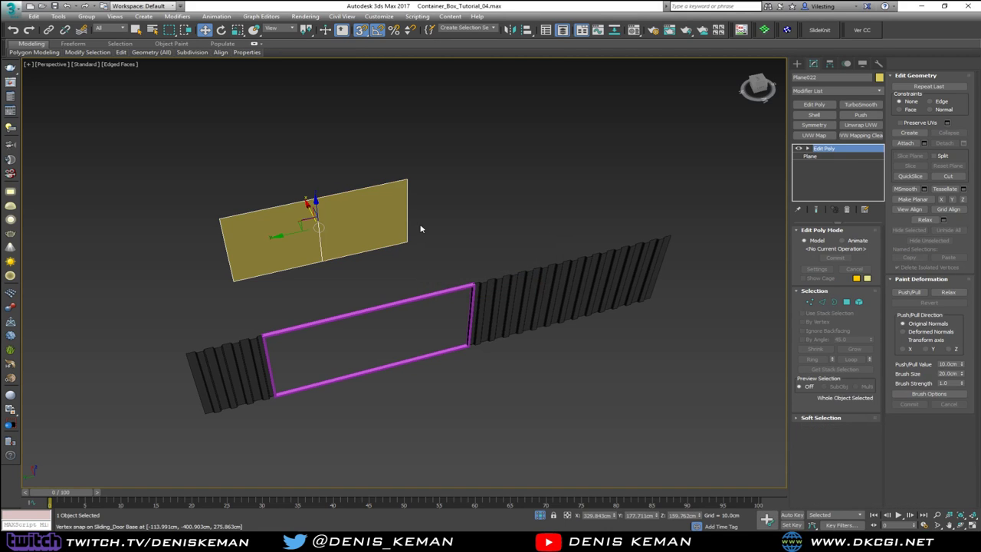
Snap the detached half of the door plane into the right half of the purple frame's opening
left_click(375, 225)
left_click_drag(309, 208, 459, 379)
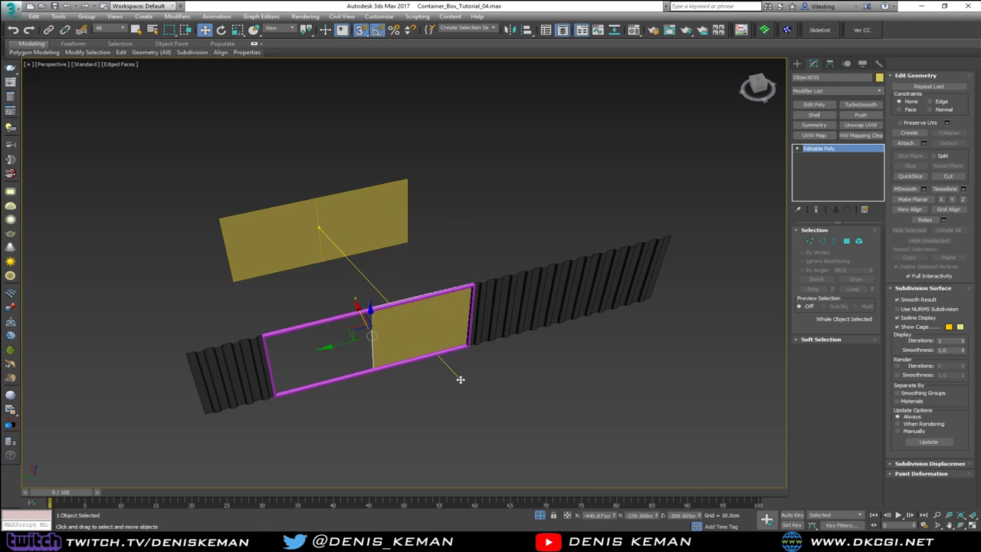
key("z")
Add an Edit Poly modifier to the door panel and inset its single polygon by 10 cm
middle_click_drag(416, 313, 367, 210, "alt")
middle_click_drag(379, 211, 448, 230, "alt")
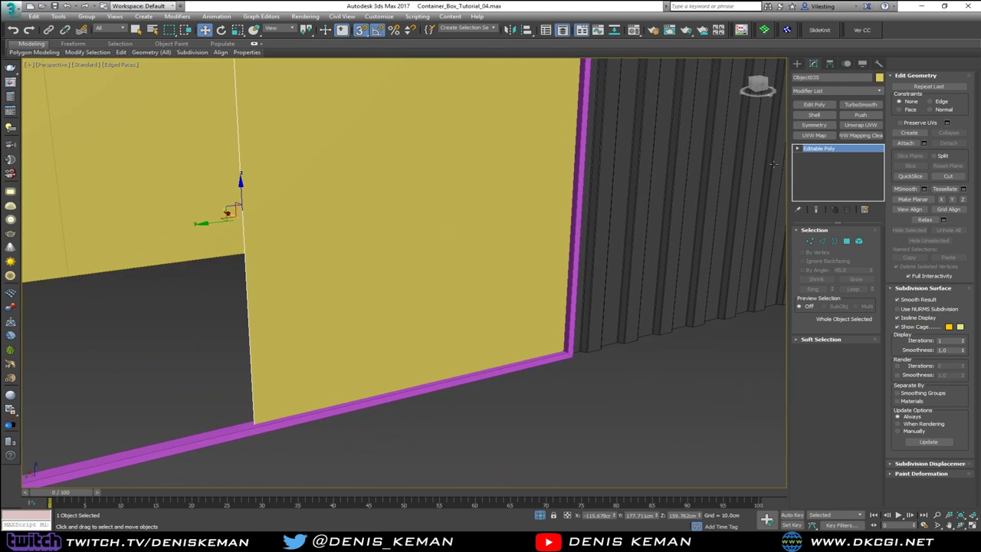
left_click(814, 104)
key("4")
left_click(428, 219)
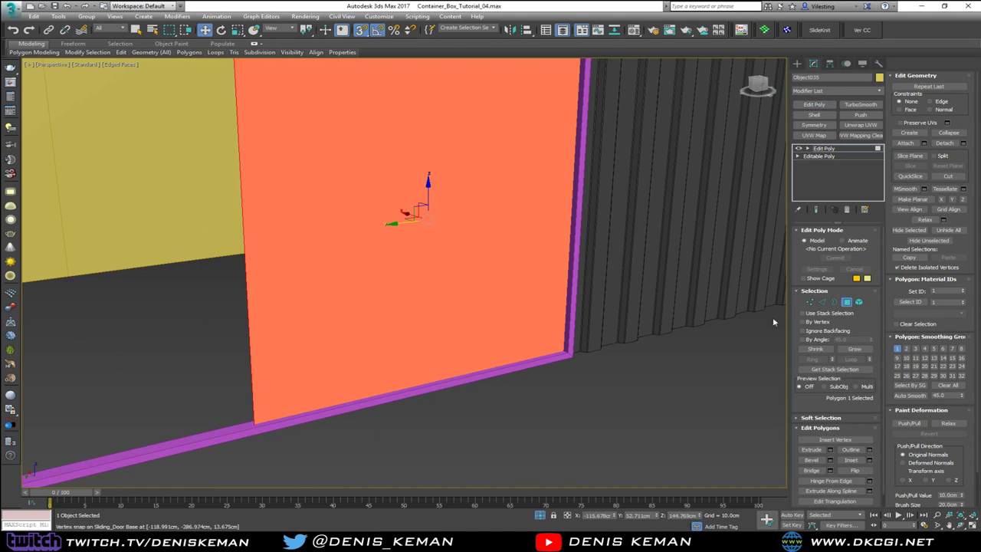
left_click(869, 461)
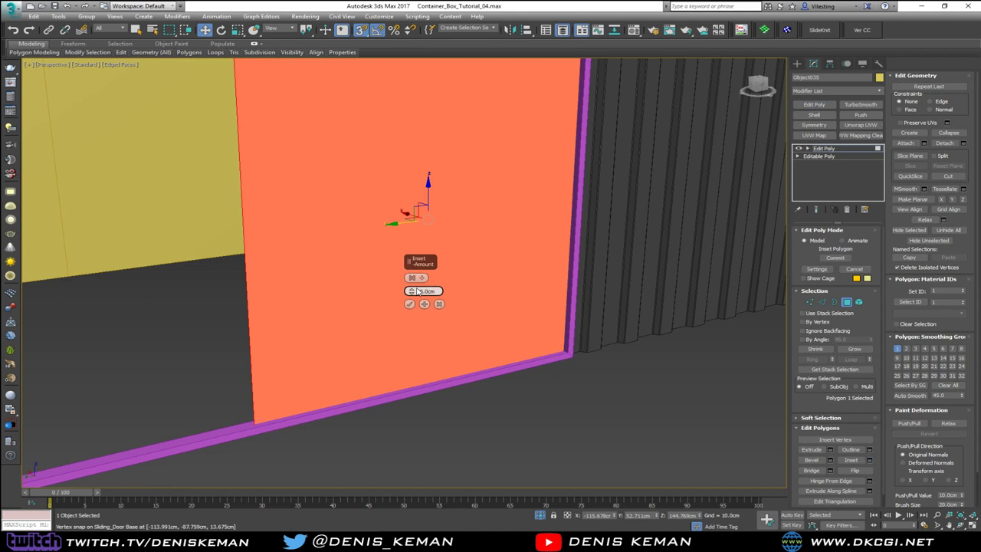
left_click_drag(412, 290, 414, 261)
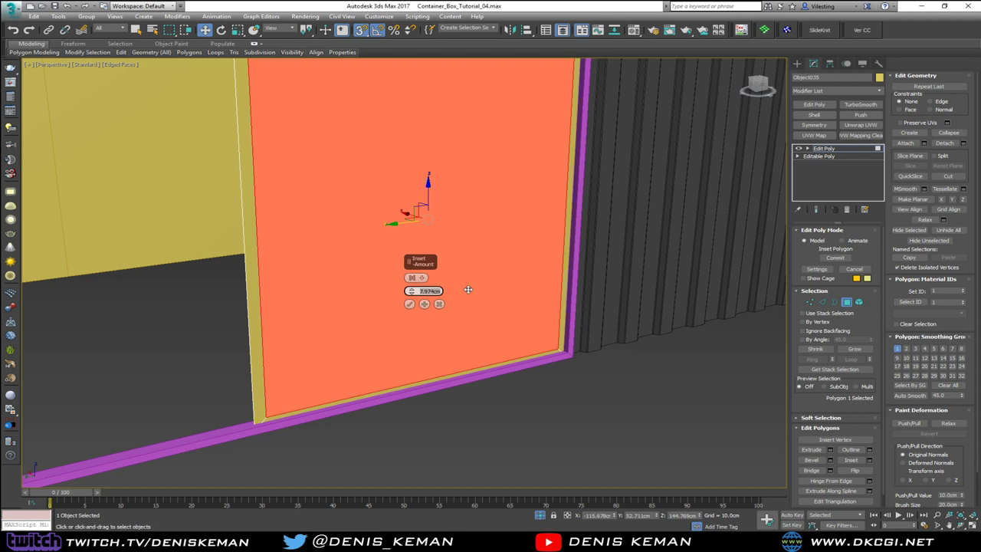
type("10")
key("Return")
middle_click_drag(305, 248, 273, 241, "alt")
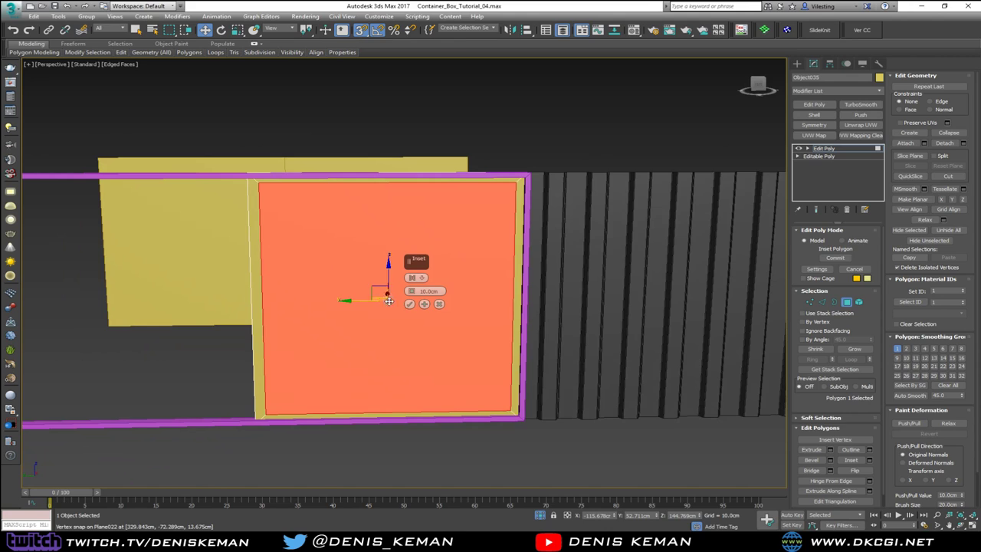
left_click(409, 304)
Delete the inset inner polygon of the door panel, then leave polygon editing
scroll(402, 245, "up", 2)
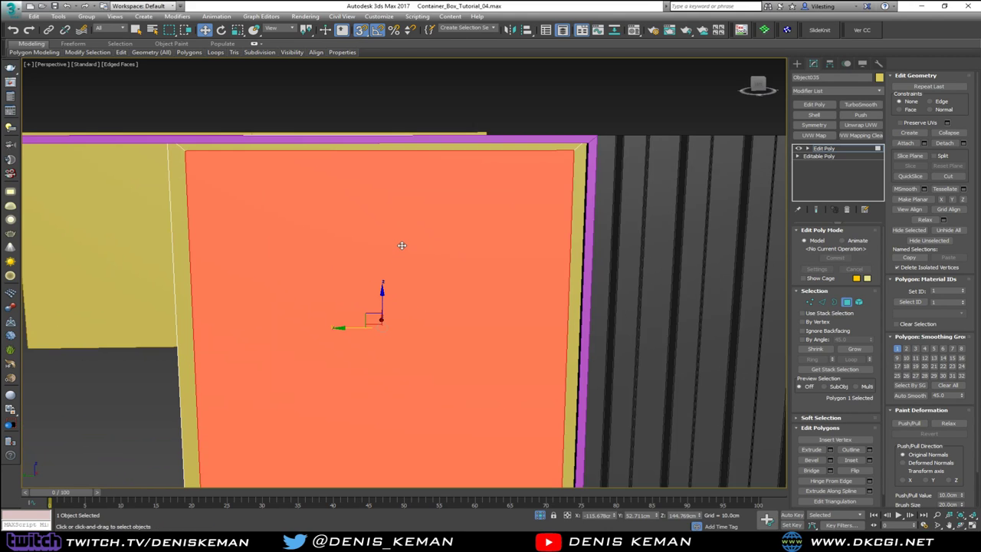
key("Delete")
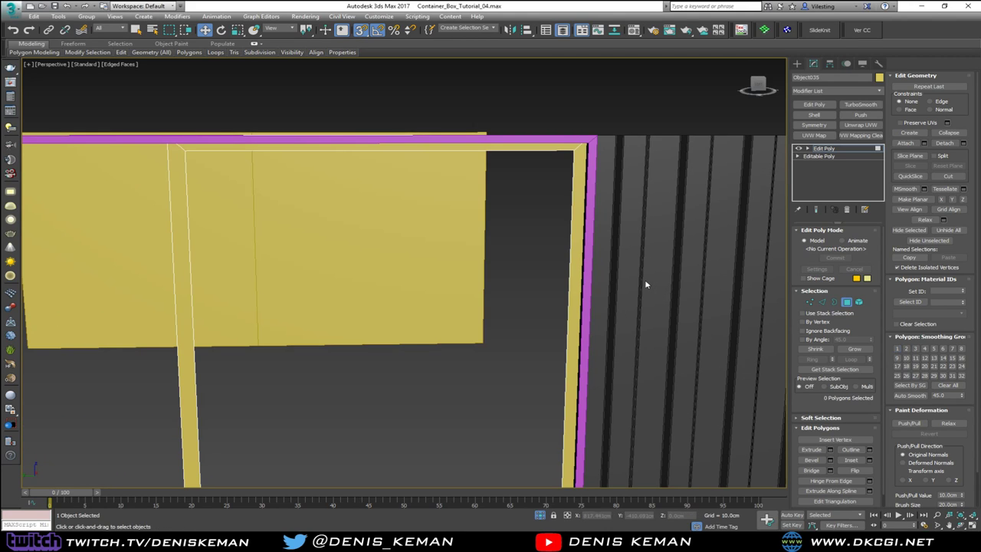
left_click(844, 302)
Snap the panel border's four top vertices down to the inner top edge of the purple frame
key("1")
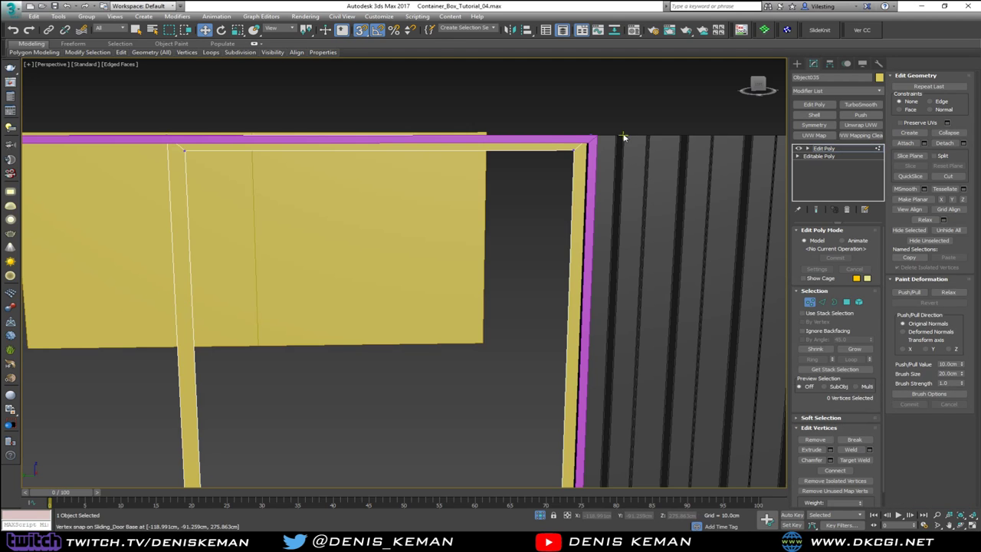
key("F3")
key("F3")
key("F3")
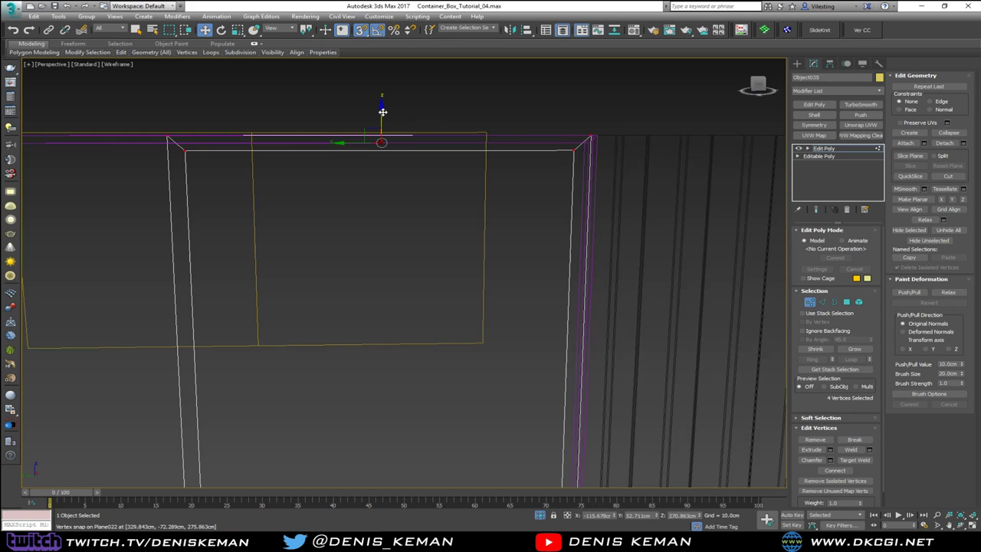
scroll(586, 137, "up", 4)
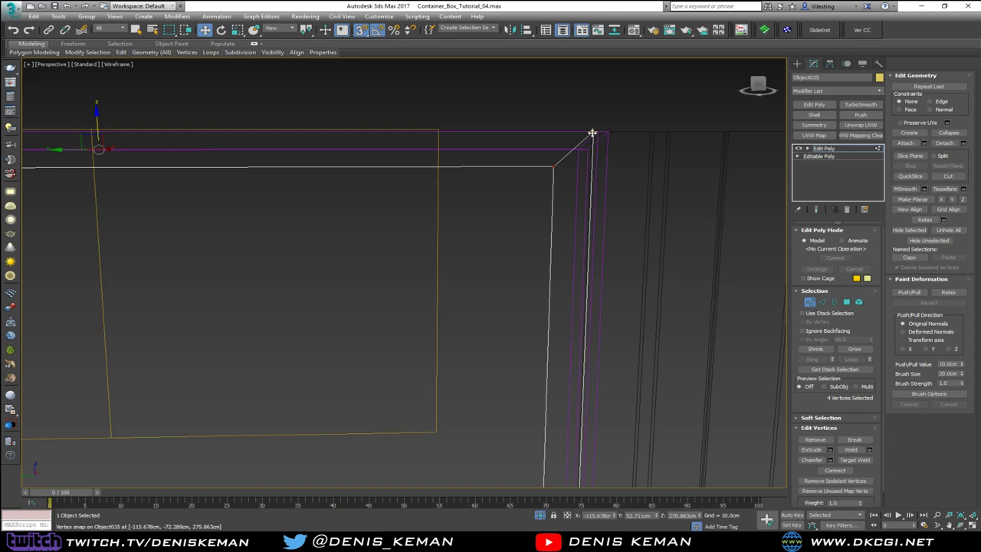
mouse_move(591, 134)
left_mouse_down()
mouse_move(582, 140)
mouse_move(591, 151)
left_mouse_up()
key("F3")
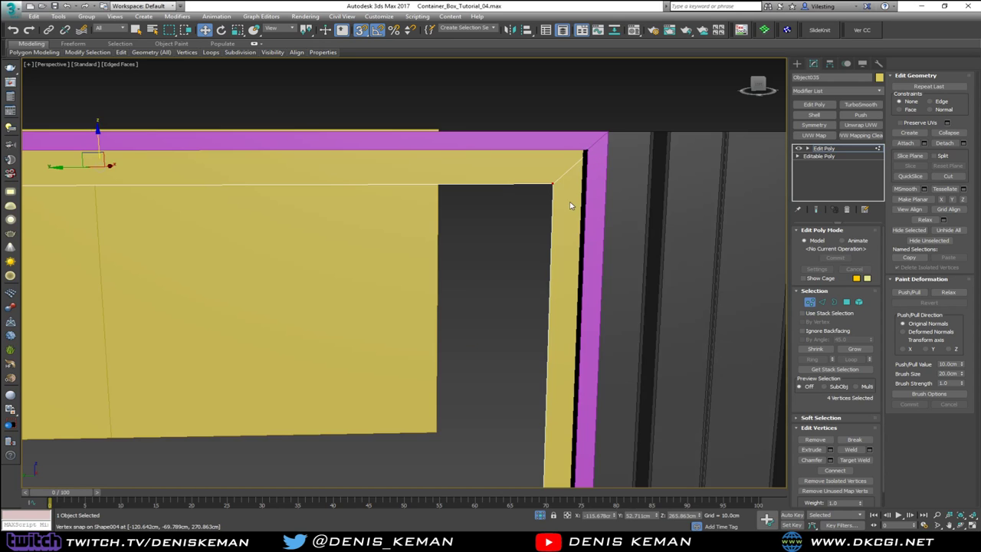
Snap the panel border's four bottom vertices up to the inner bottom edge of the purple frame
scroll(556, 156, "down", 4)
middle_click_drag(519, 251, 516, 198)
left_click_drag(224, 276, 586, 373)
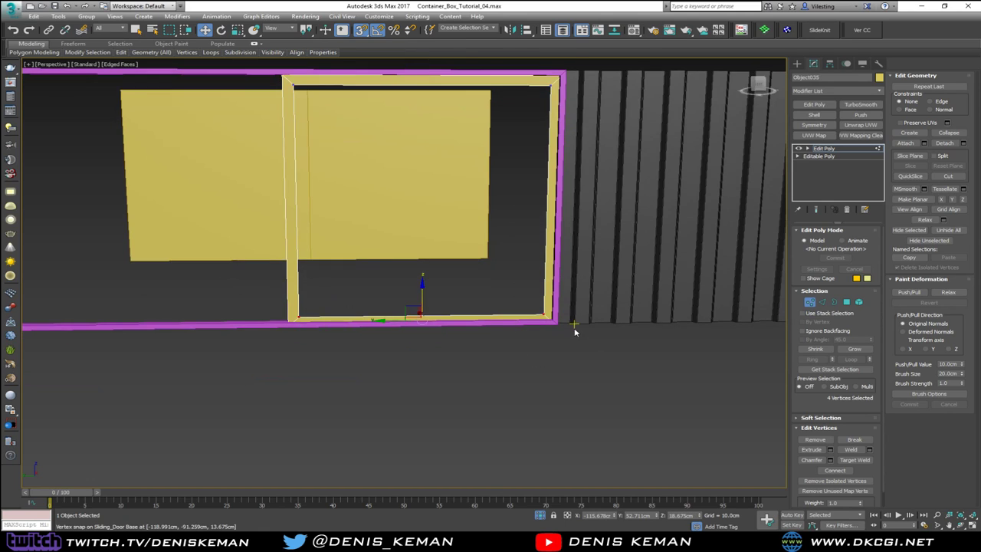
scroll(567, 330, "up", 5)
key("F3")
left_click_drag(526, 313, 517, 284)
key("F3")
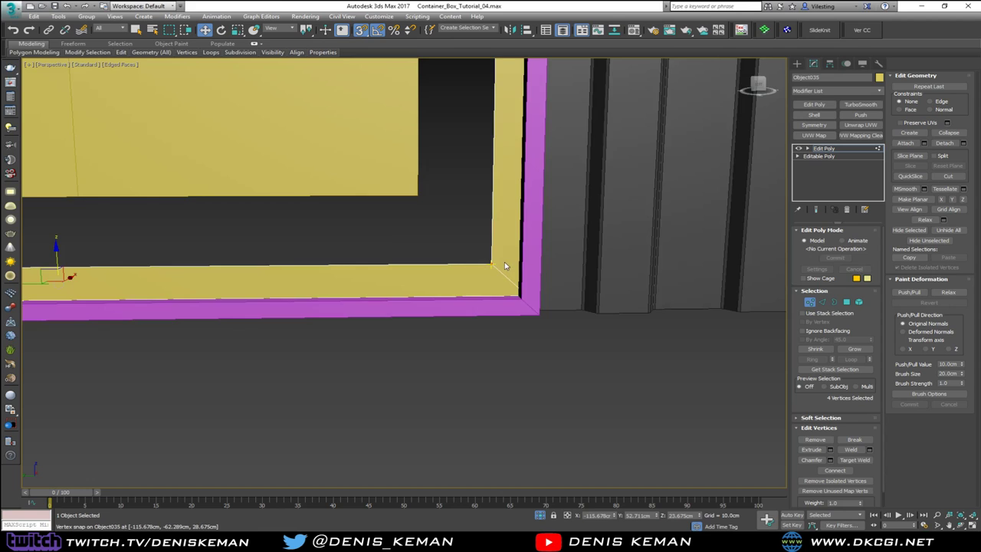
Snap the panel border's four right-side vertices inward to the purple frame's inner side edge
scroll(508, 267, "down", 5)
left_click_drag(451, 414, 451, 414)
key("F3")
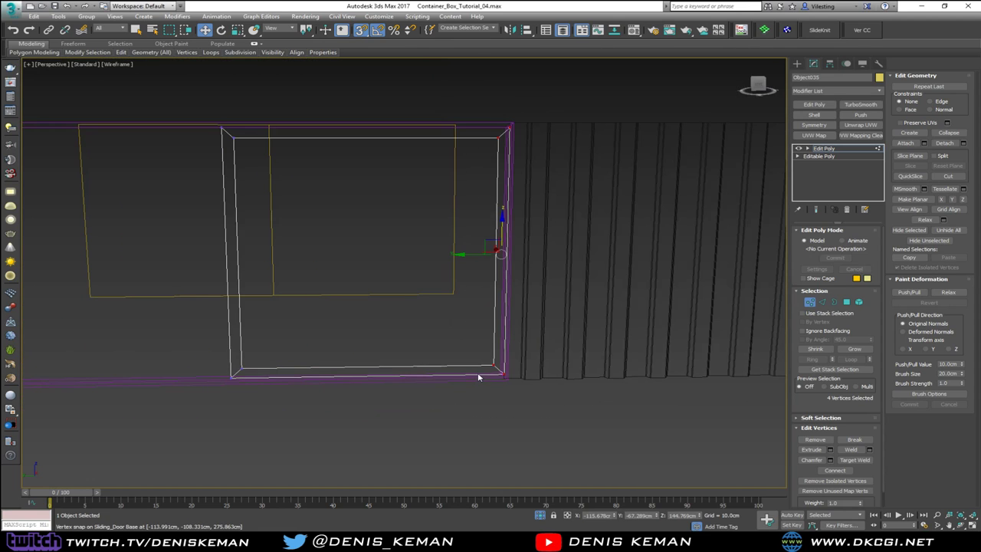
scroll(498, 377, "up", 3)
scroll(497, 377, "down", 3)
scroll(496, 377, "up", 3)
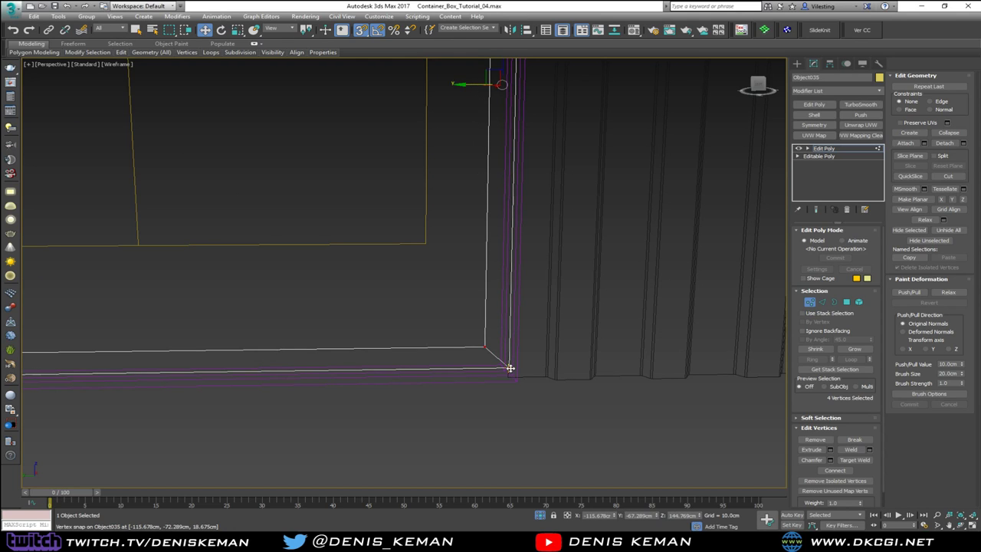
left_click_drag(509, 368, 500, 368)
key("F3")
scroll(486, 324, "down", 6)
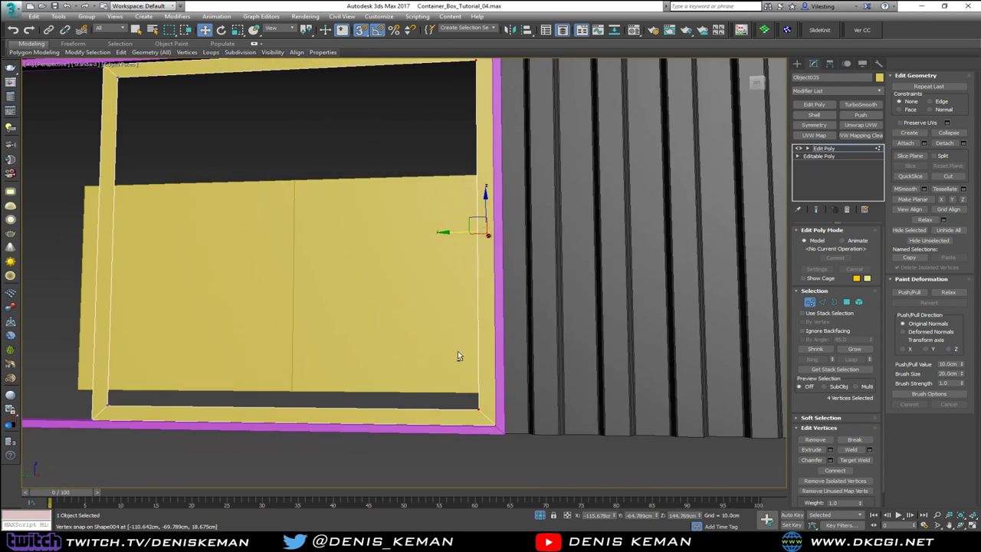
Examine the panel border's corners against the purple frame in the Left view, including the vertices at the opening's middle
middle_click_drag(458, 350, 460, 288, "alt")
key("alt+w")
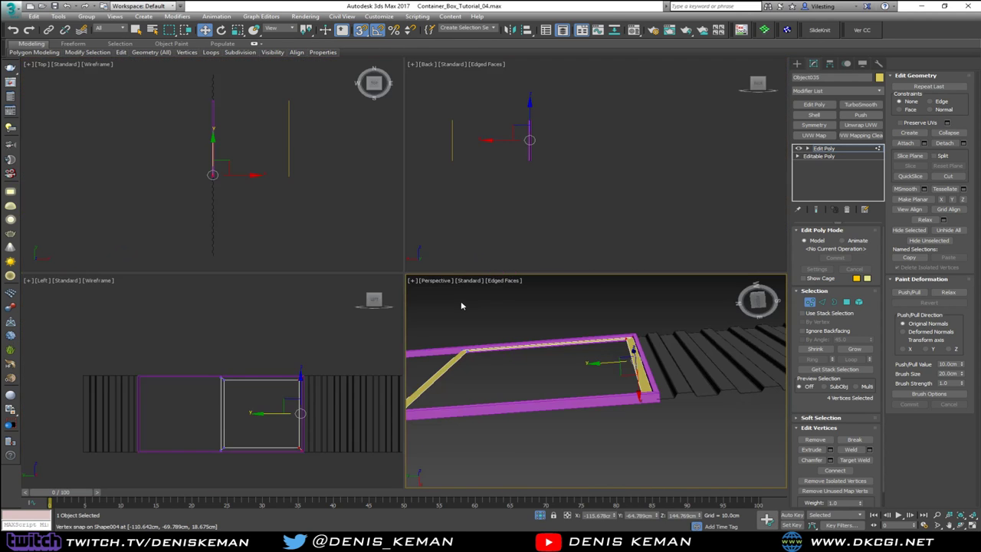
middle_click(341, 344)
key("z")
key("alt+w")
scroll(506, 305, "up", 3)
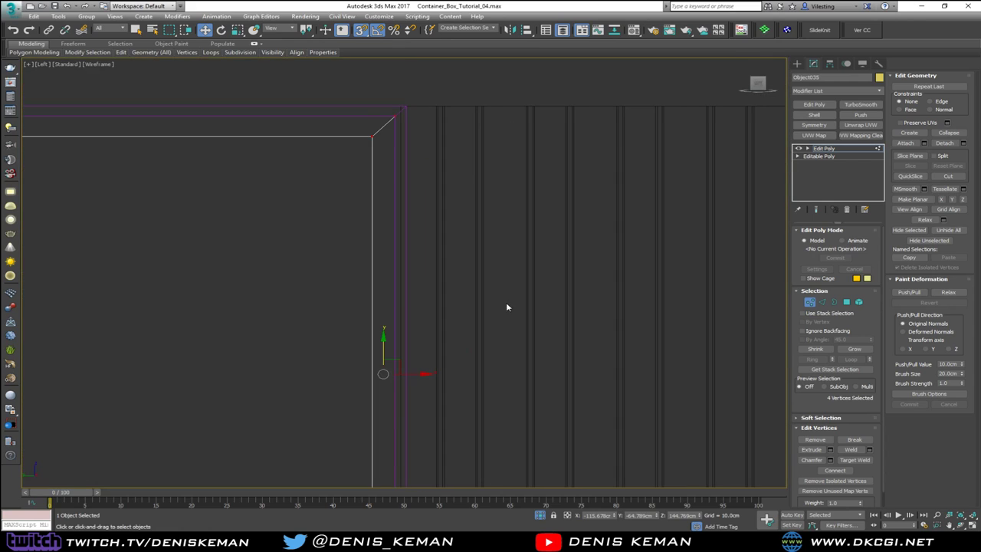
middle_click_drag(329, 298, 544, 212)
scroll(545, 214, "down", 3)
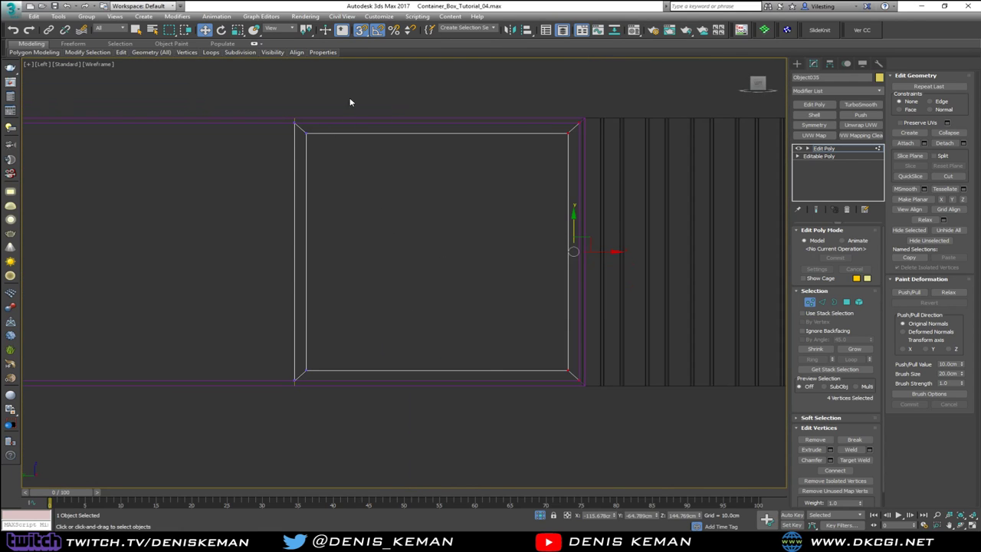
scroll(302, 375, "up", 3)
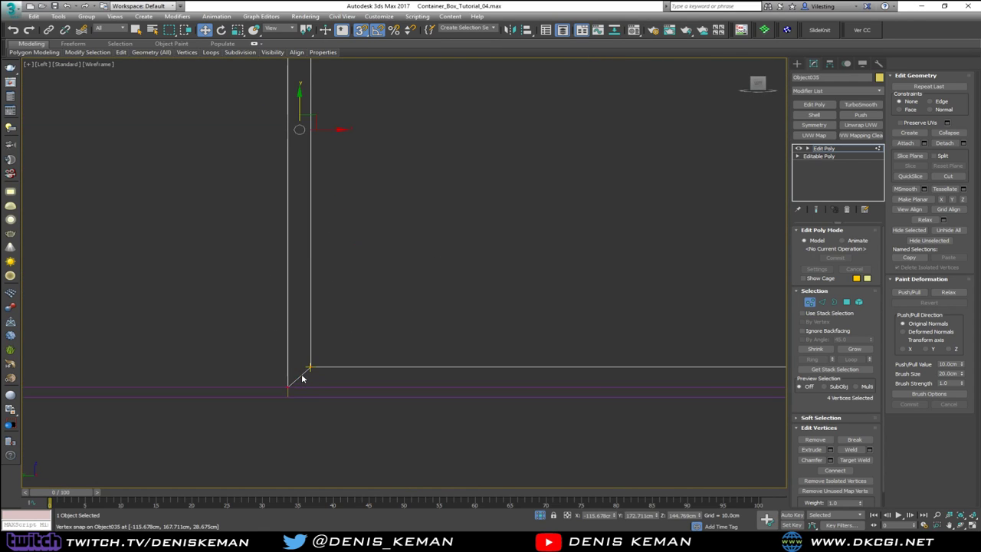
middle_click_drag(311, 370, 311, 401)
scroll(313, 403, "down", 3)
key("alt+w")
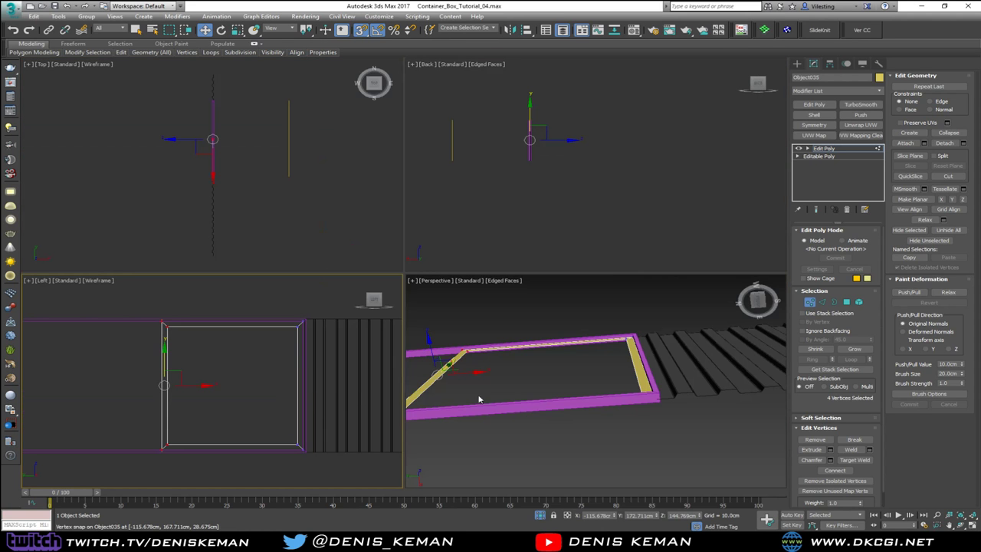
Return to Perspective, leave vertex editing and add a Shell modifier to the panel border
right_click(512, 400)
key("alt+w")
scroll(431, 330, "up", 3)
middle_click_drag(446, 371, 467, 402, "alt")
middle_click_drag(317, 272, 452, 349)
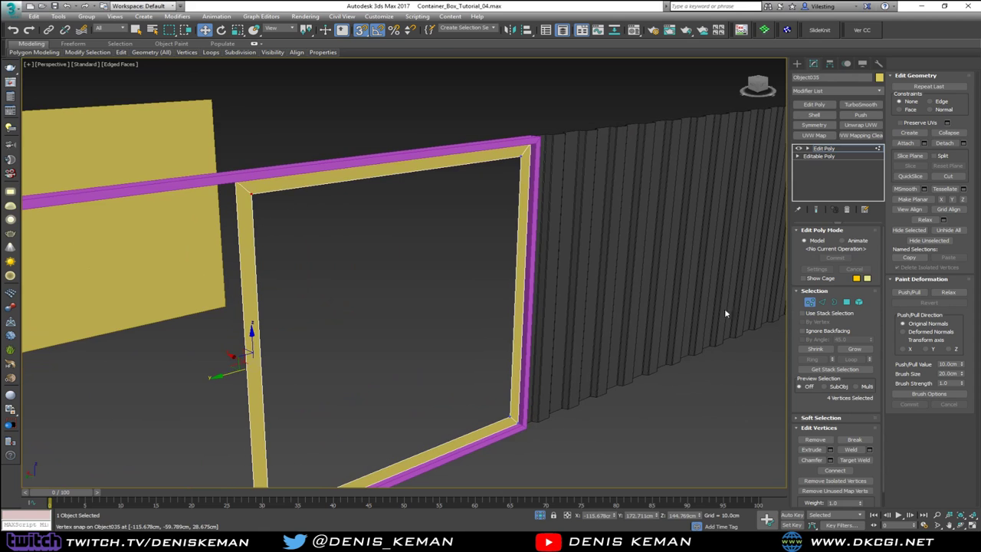
left_click(809, 302)
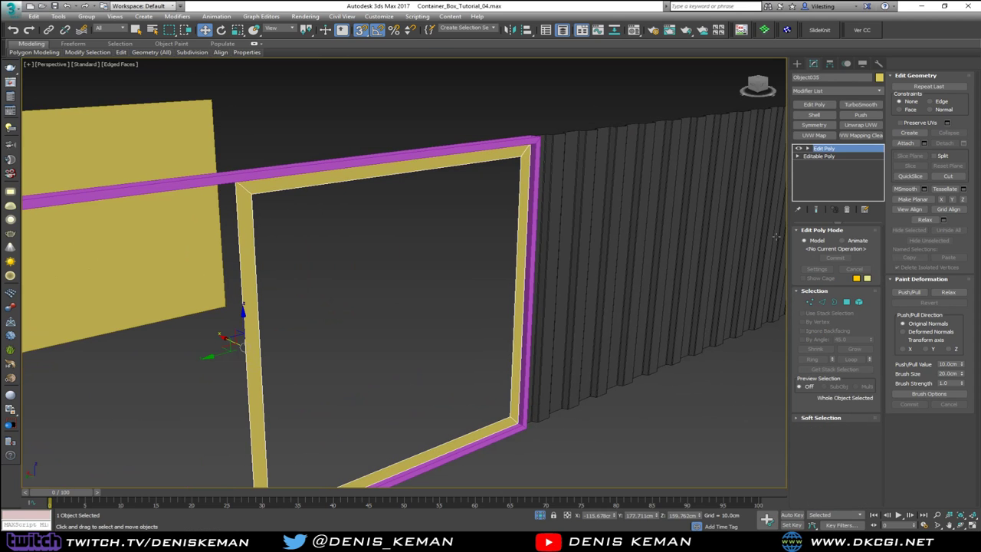
left_click(814, 115)
middle_click_drag(501, 263, 527, 298, "alt")
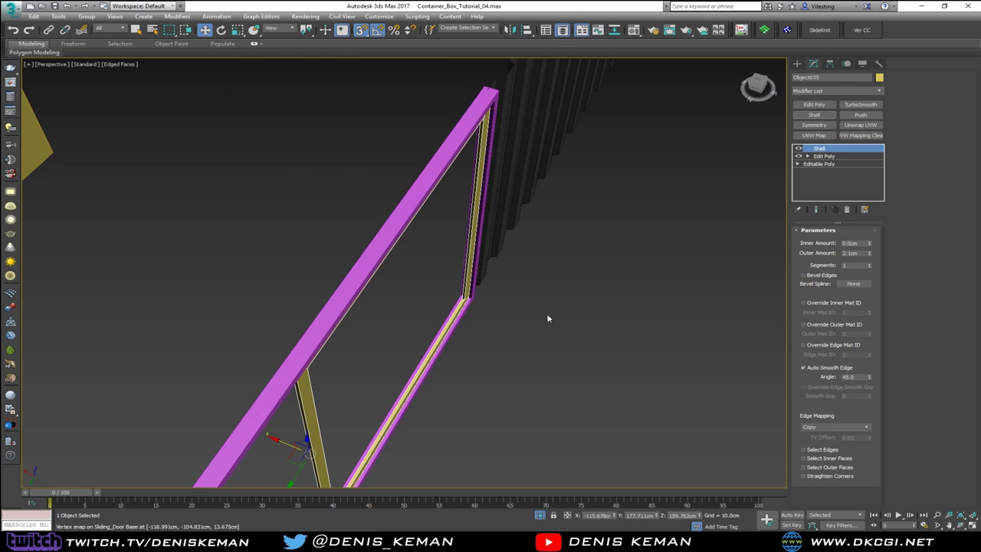
Measure the dimensions of the purple door frame and of the shelled panel border
left_click(548, 318)
left_click(344, 280)
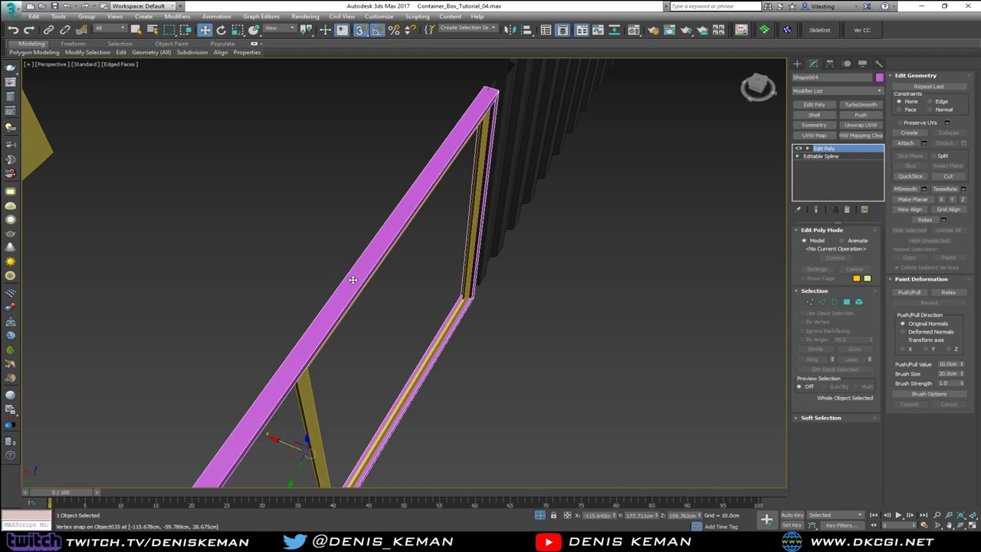
left_click(879, 65)
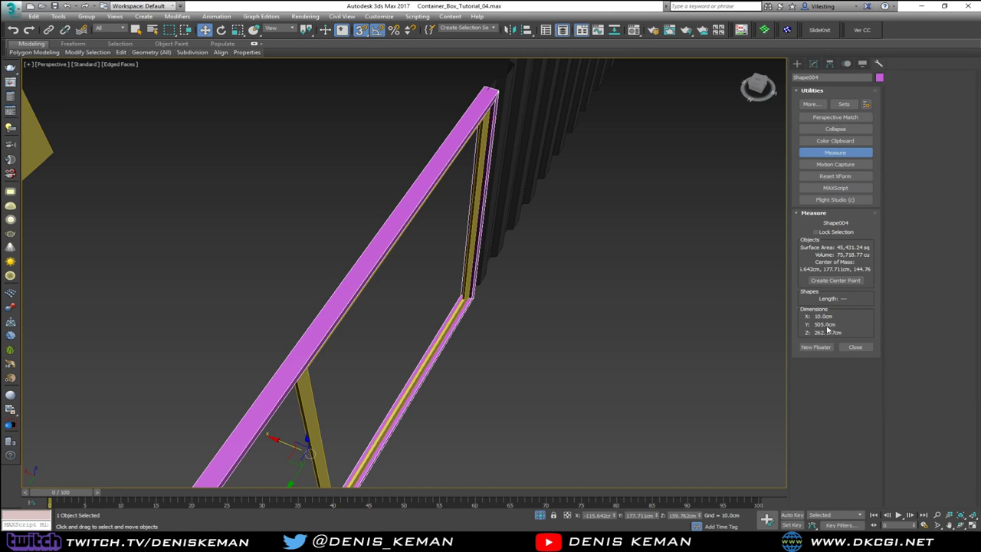
middle_click_drag(575, 307, 600, 257)
left_click(557, 357)
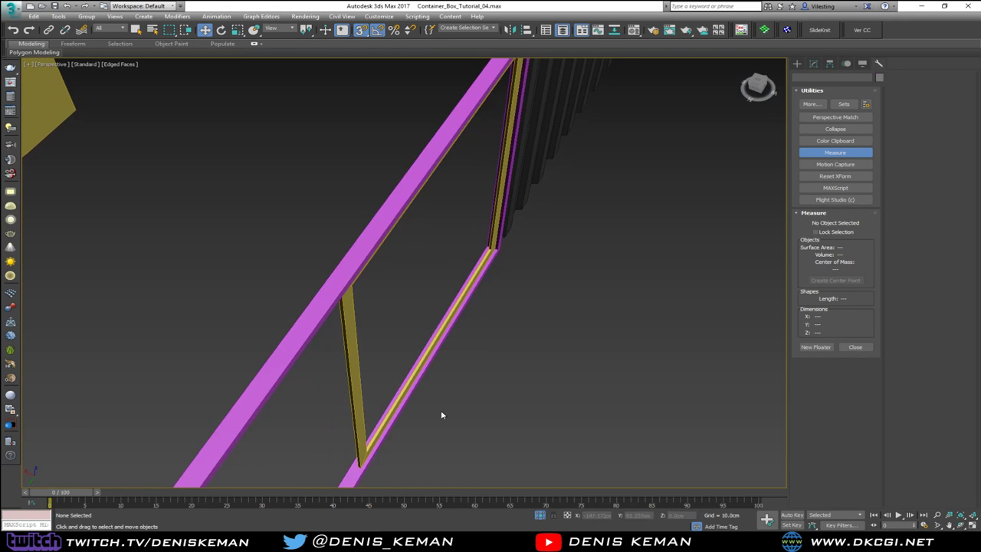
left_click(365, 452)
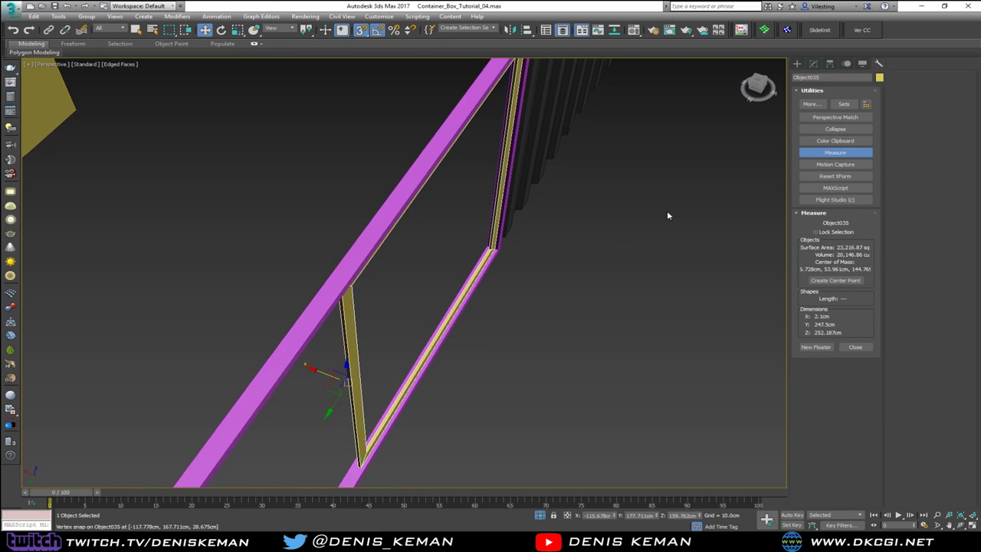
Set the Shell outer amount of the panel border to 4 cm
left_click(812, 64)
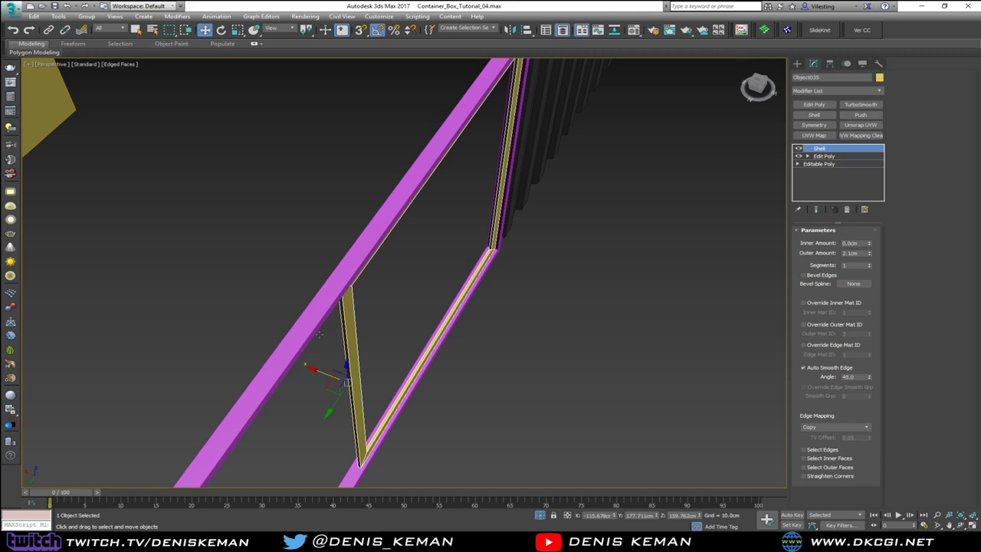
middle_click_drag(385, 331, 380, 250, "alt")
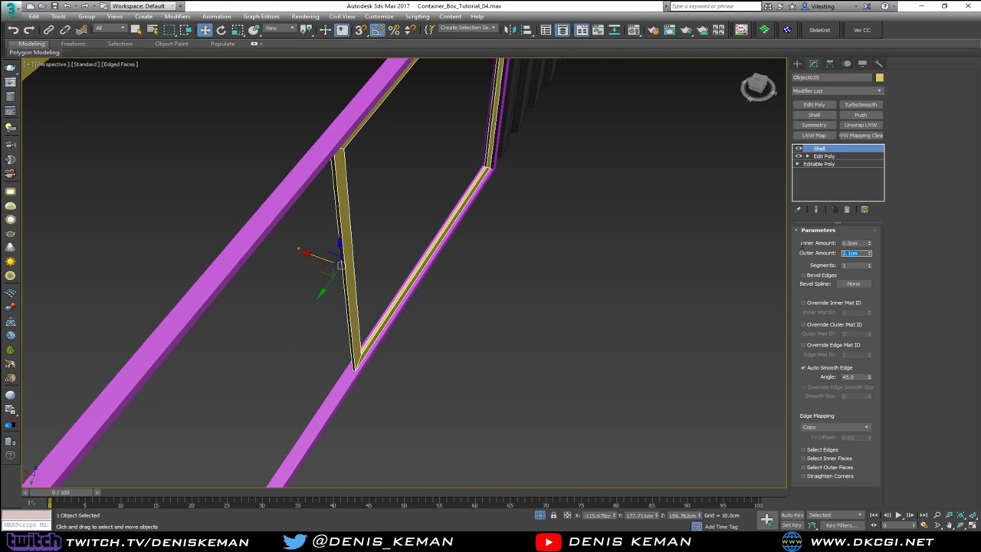
type("4")
key("Return")
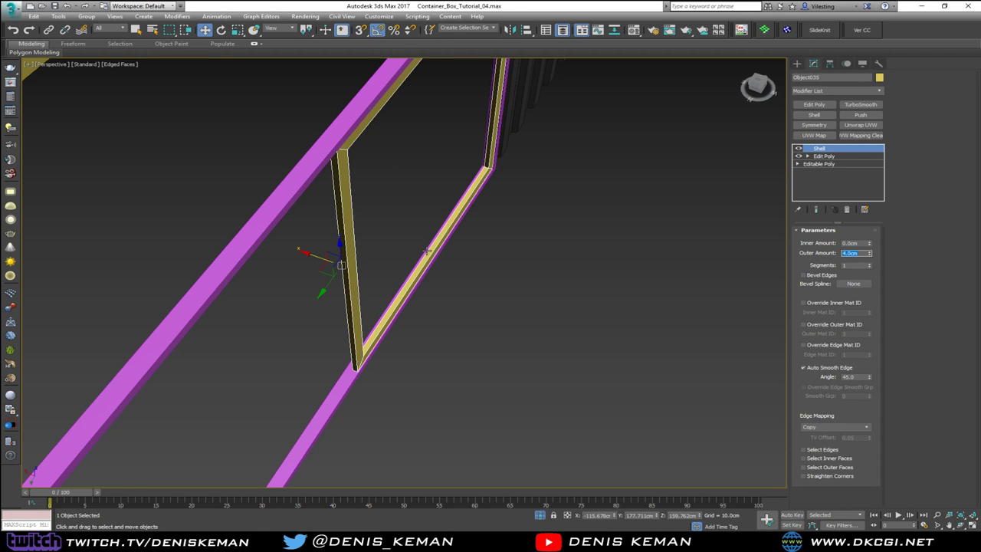
Duplicate the shelled panel border as an independent copy offset along X, so the two borders lie one behind the other
middle_click_drag(427, 251, 434, 240, "alt")
scroll(375, 337, "up", 5)
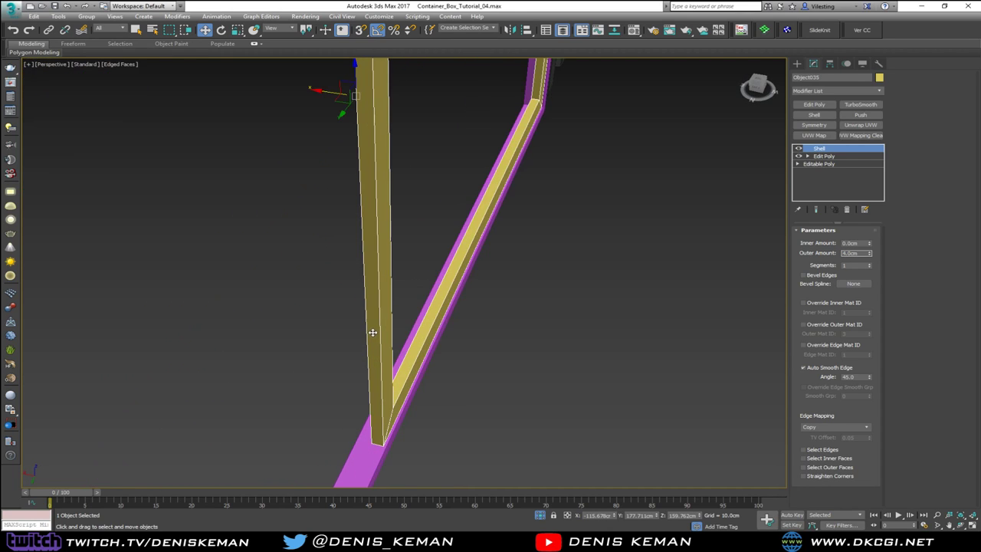
scroll(363, 352, "down", 4)
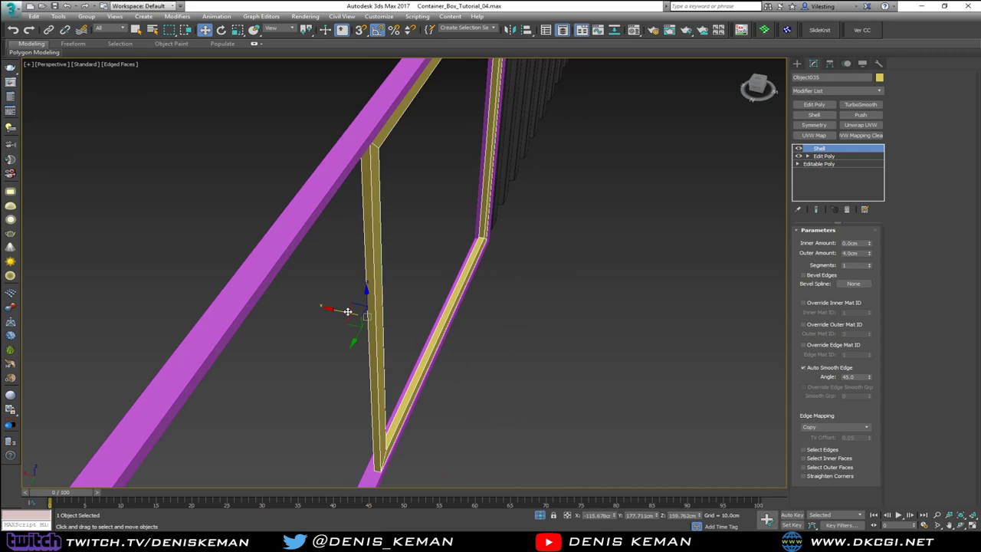
left_click_drag(347, 311, 336, 314)
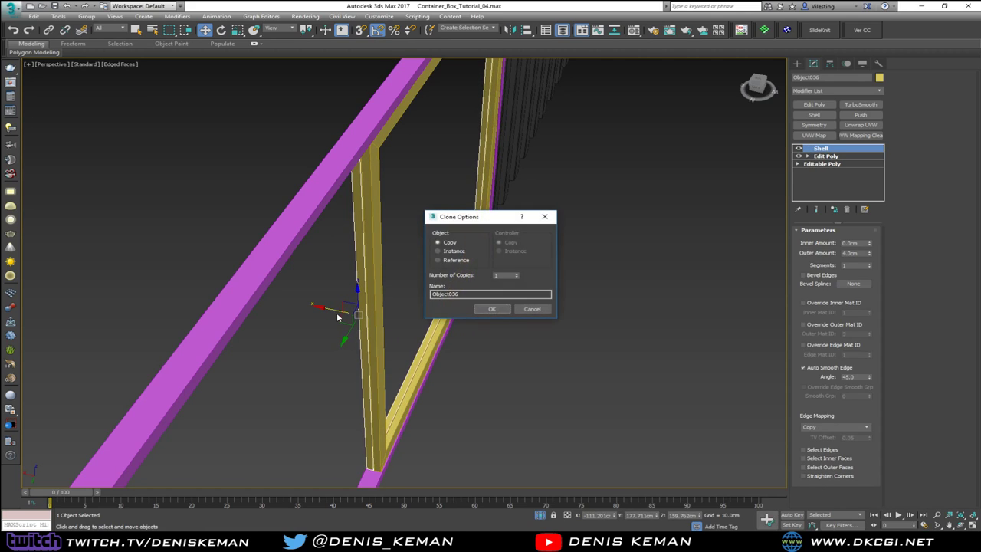
left_click(494, 309)
Select both panel borders and shift them together about 0.35 cm along X within the depth of the door frame
scroll(494, 307, "down", 4)
mouse_move(423, 305)
middle_mouse_down("alt")
mouse_move(475, 276)
mouse_move(466, 259)
mouse_move(447, 229)
mouse_move(378, 230)
middle_mouse_up("alt")
scroll(374, 116, "up", 5)
middle_click_drag(373, 103, 484, 228, "alt")
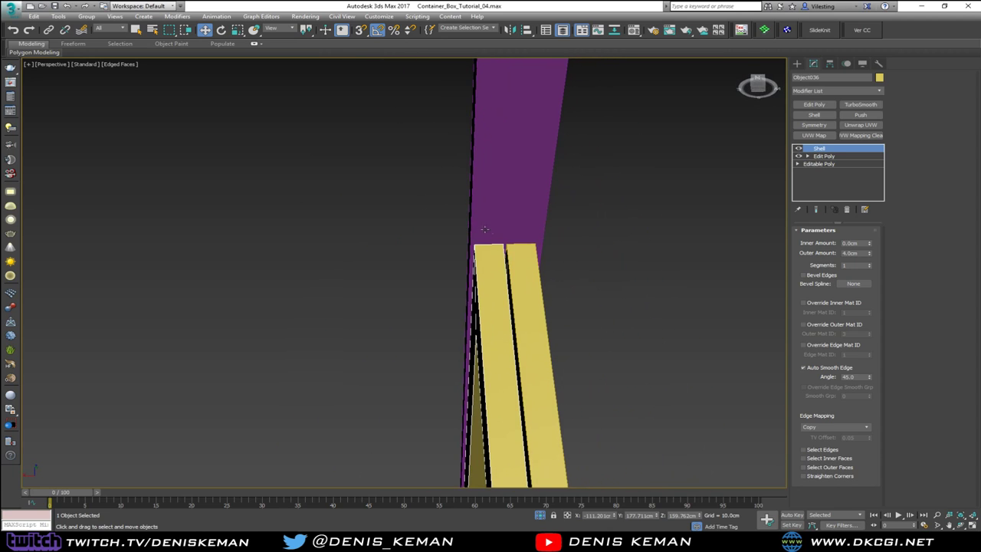
left_click(515, 264, "ctrl")
middle_click_drag(515, 264, 473, 174, "alt")
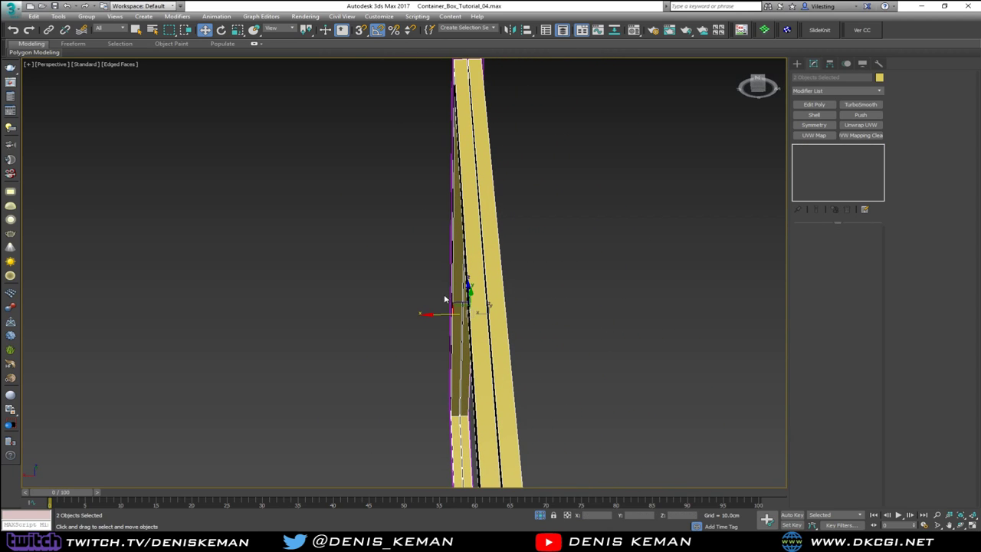
left_click_drag(448, 313, 449, 314)
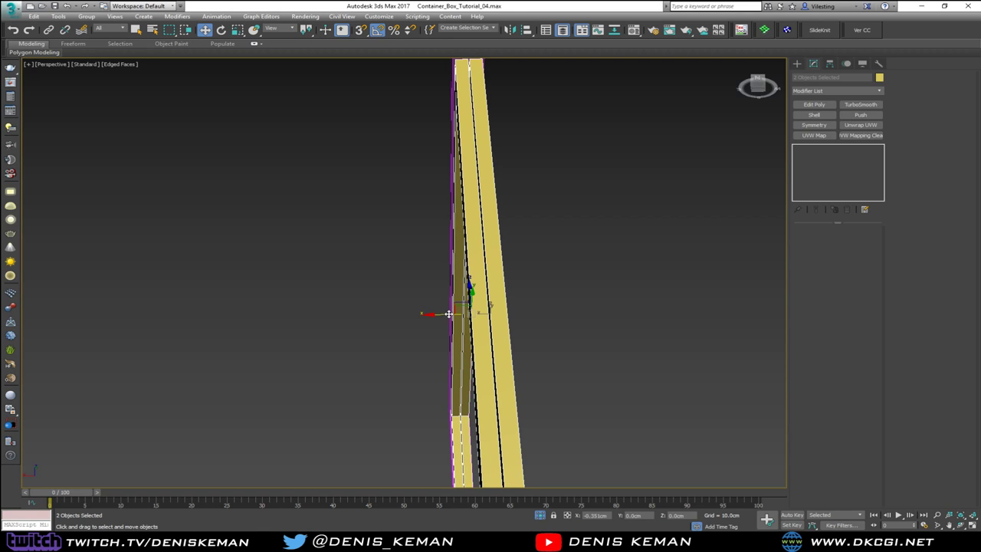
middle_click_drag(456, 154, 452, 204)
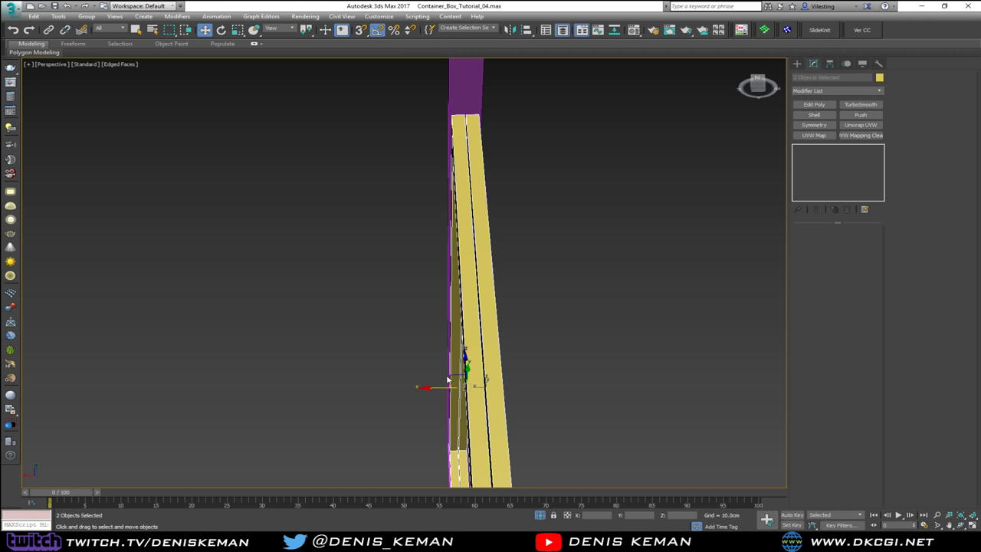
Move the copied panel border along Y into the empty half of the opening, against the door frame's far side
left_click(464, 276)
middle_click_drag(463, 276, 531, 197, "alt")
middle_click_drag(515, 239, 520, 272, "alt")
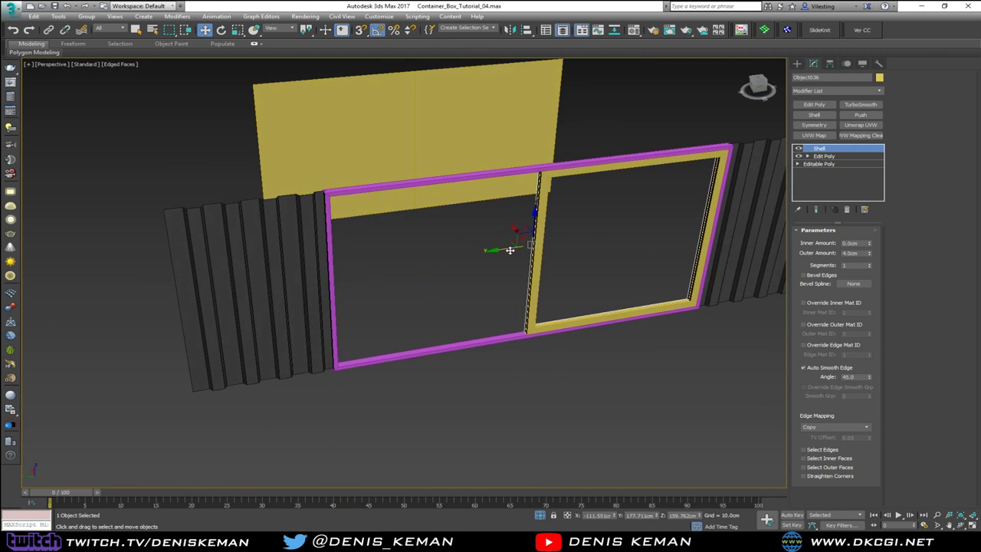
left_click_drag(510, 250, 307, 289)
middle_click_drag(321, 283, 369, 192, "alt")
scroll(337, 282, "up", 5)
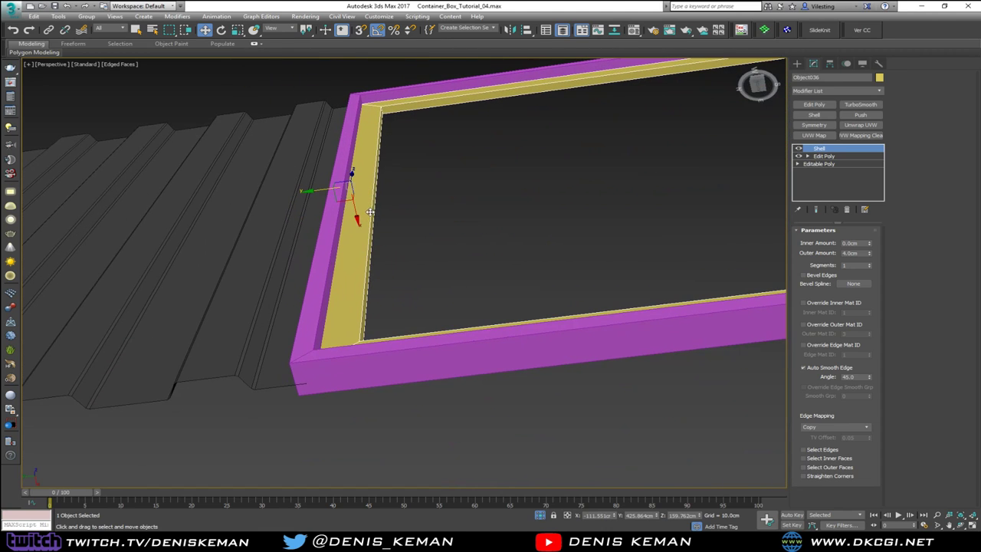
left_click_drag(327, 190, 327, 189)
Examine in wireframe and shaded display how the two panel borders overlap at the lower middle of the opening
middle_click_drag(493, 201, 643, 277)
scroll(457, 228, "down", 3)
middle_click_drag(286, 258, 490, 194)
scroll(434, 235, "up", 2)
middle_click_drag(442, 245, 353, 335, "alt")
key("F3")
key("F3")
key("F3")
scroll(314, 348, "up", 3)
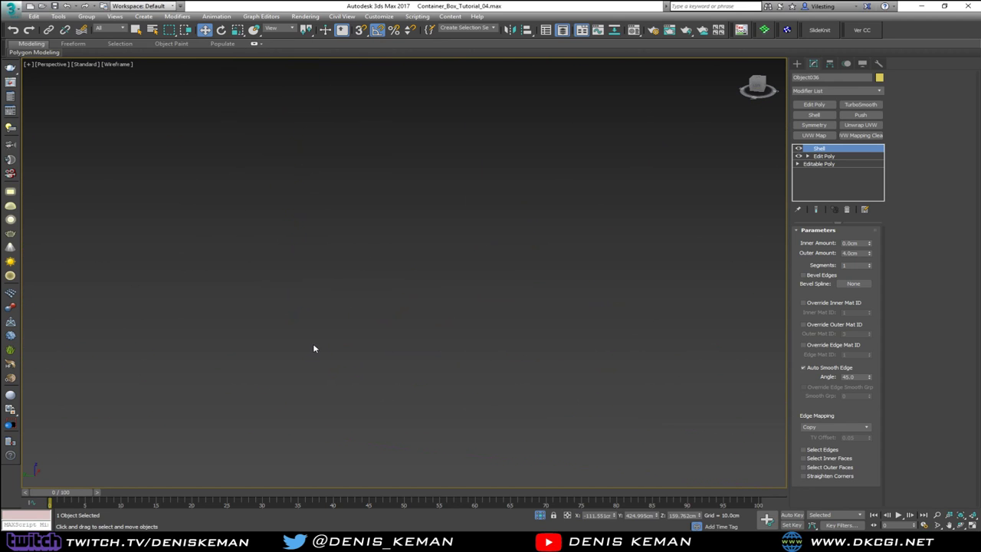
scroll(345, 341, "down", 1)
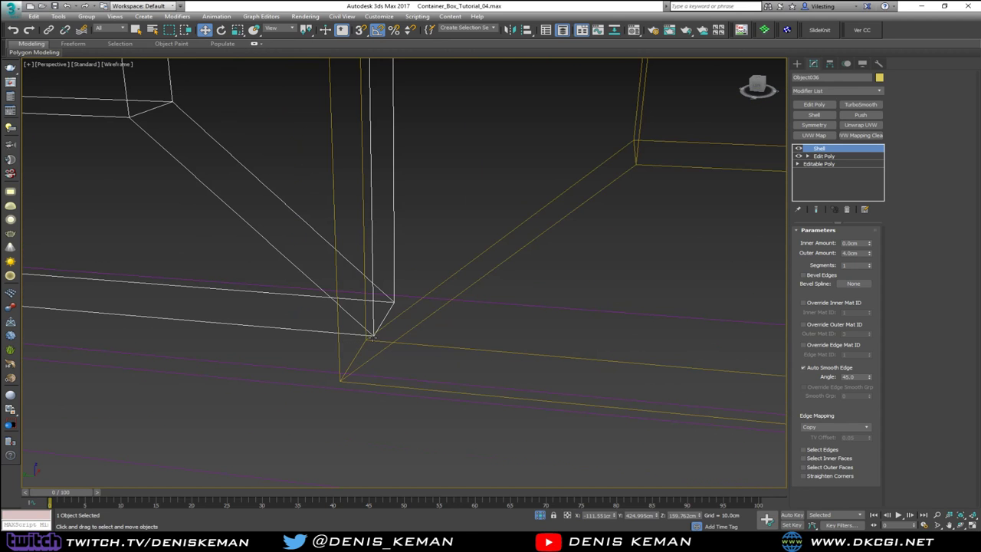
key("F3")
middle_click_drag(376, 268, 379, 316)
scroll(379, 316, "down", 3)
scroll(387, 276, "down", 3)
left_click(543, 229)
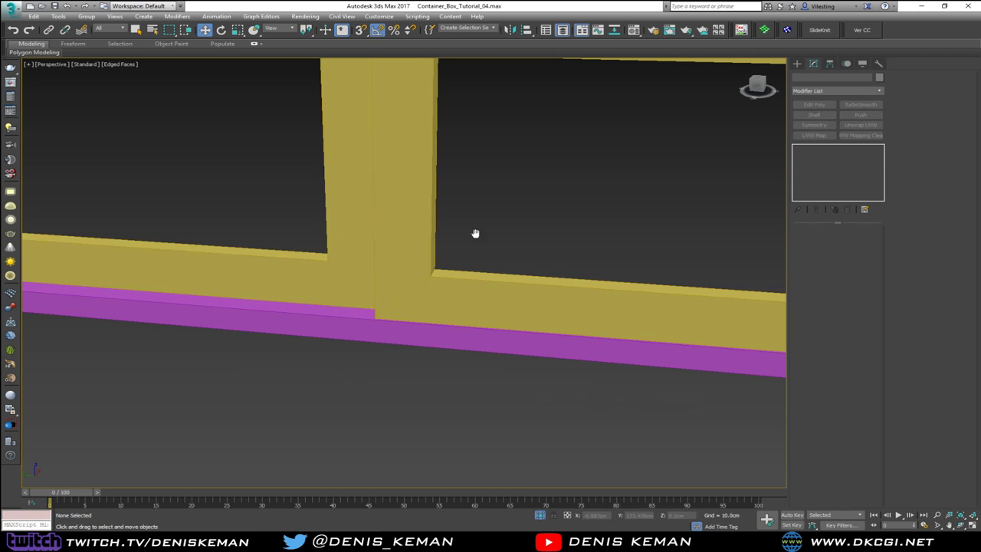
Inspect the two middle uprights from the other side, including in wireframe, and review both panel borders in the whole wall
middle_click_drag(475, 233, 458, 255, "alt")
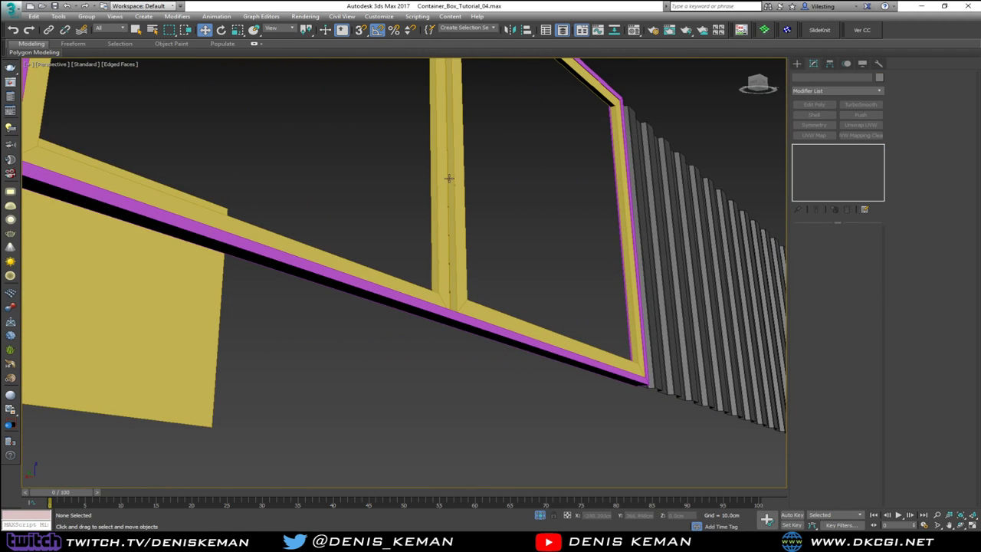
middle_click_drag(449, 178, 440, 135, "alt")
scroll(451, 215, "up", 5)
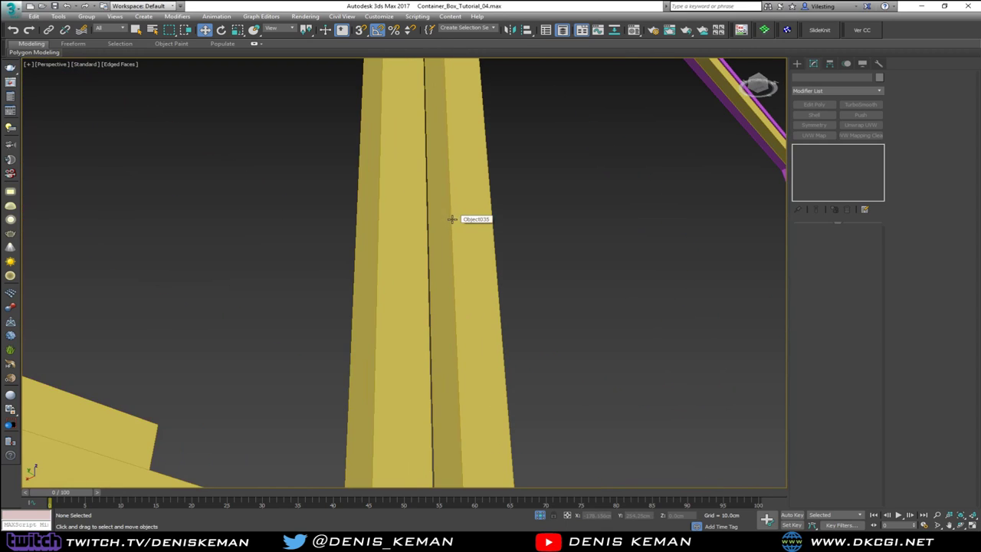
key("F3")
key("F3")
key("F3")
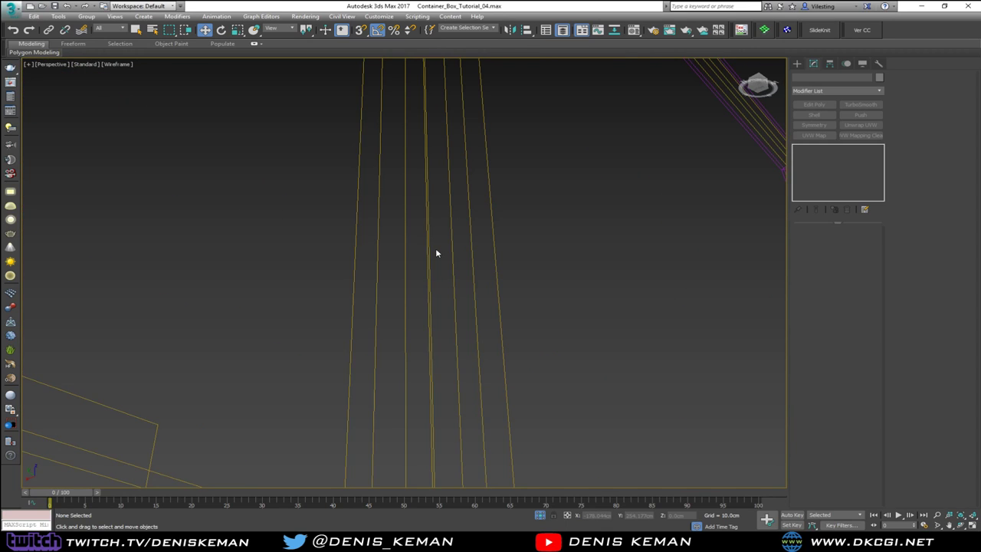
key("F3")
key("F4")
scroll(436, 250, "down", 5)
mouse_move(436, 250)
middle_mouse_down("alt")
mouse_move(419, 242)
mouse_move(409, 262)
mouse_move(381, 267)
mouse_move(391, 279)
mouse_move(348, 296)
mouse_move(360, 295)
middle_mouse_up("alt")
scroll(376, 287, "down", 3)
scroll(376, 286, "down", 3)
scroll(378, 289, "up", 3)
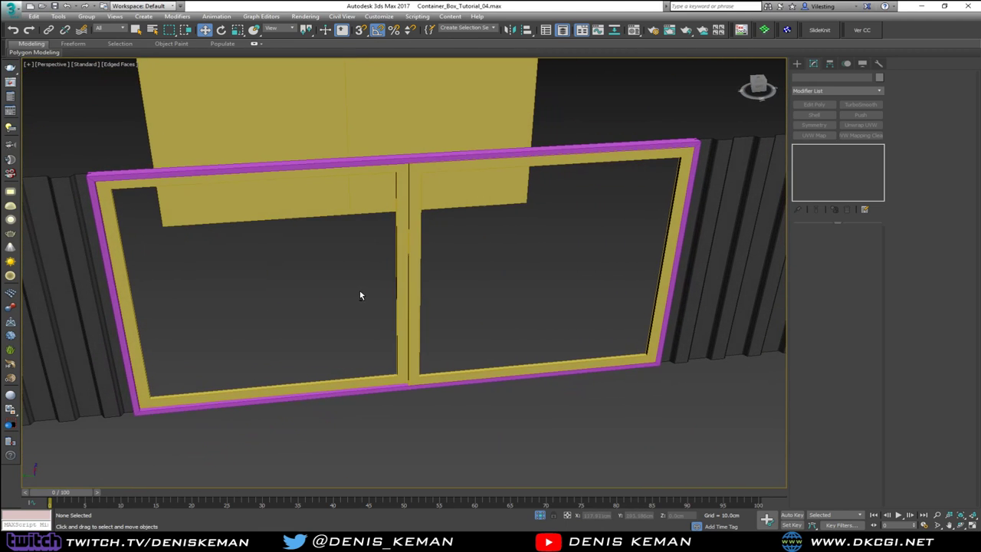
left_click(119, 300)
left_click_drag(88, 291, 93, 321)
left_click(149, 317)
middle_click_drag(181, 317, 341, 311, "alt")
scroll(314, 321, "up", 3)
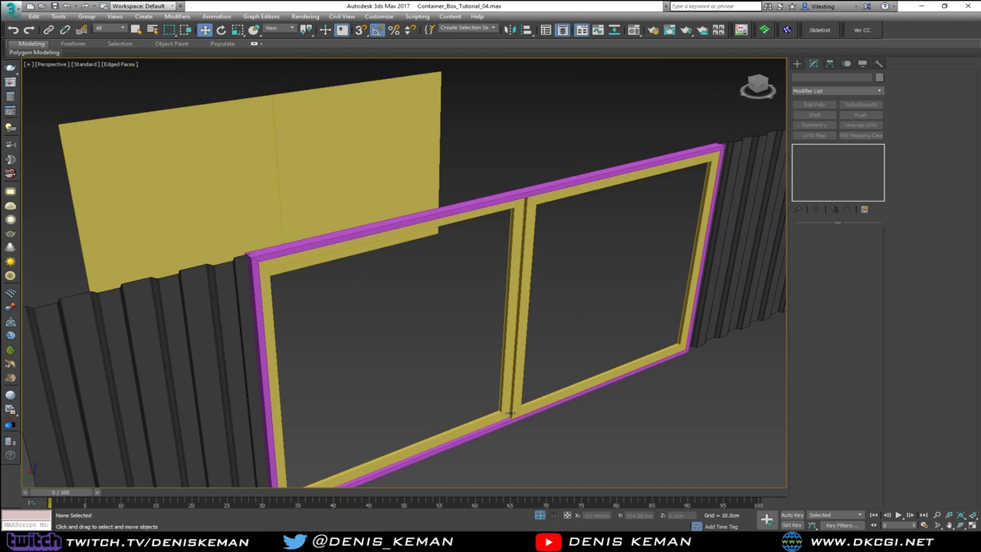
Select the purple door frame and, at edge level, its ring of four short inner corner edges
scroll(510, 413, "up", 5)
left_click(509, 430)
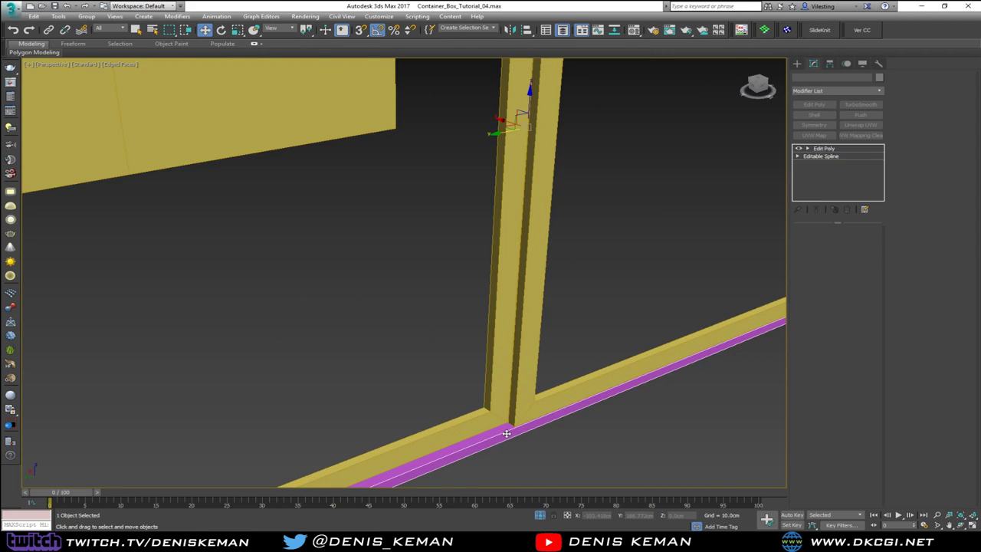
scroll(508, 363, "down", 5)
key("F3")
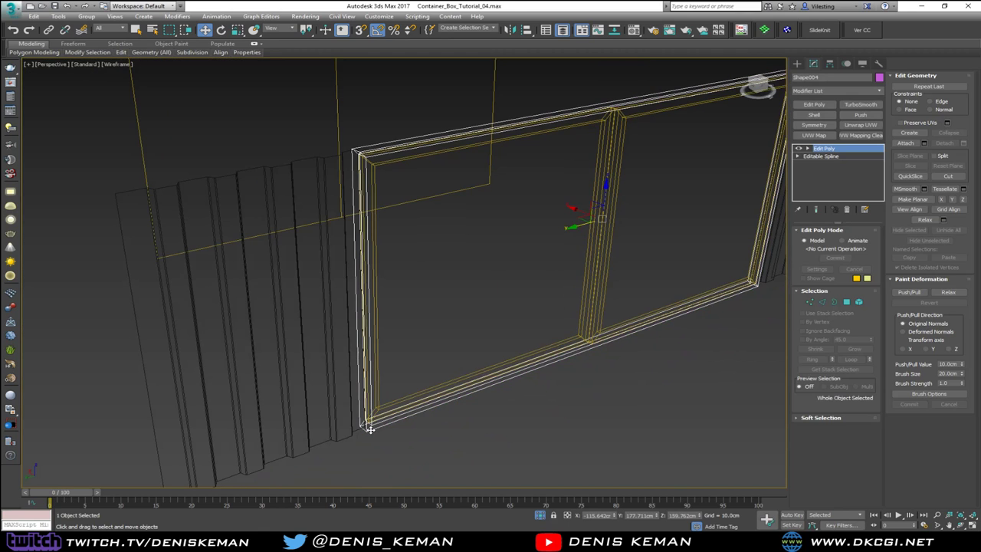
key("2")
left_click(366, 427)
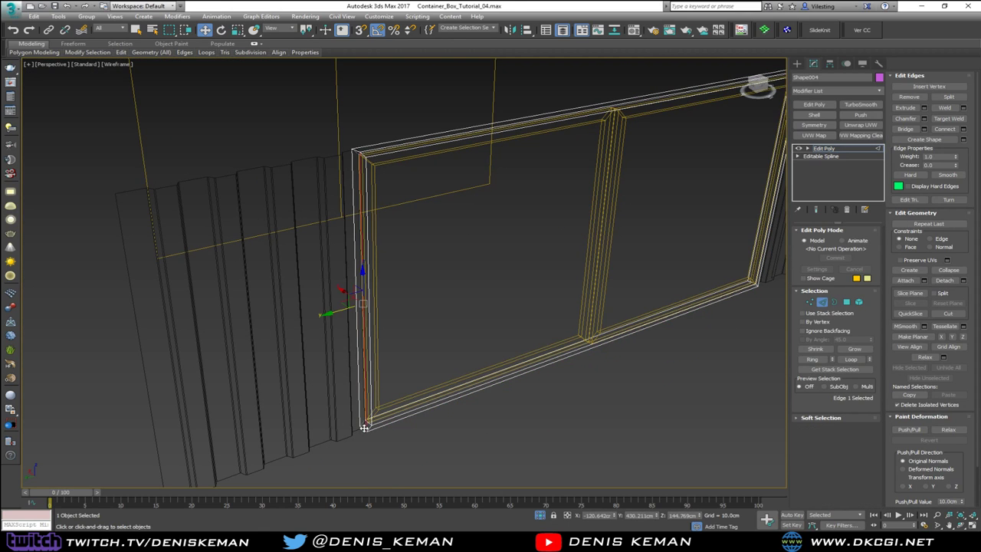
scroll(389, 424, "up", 3)
double_click(341, 422)
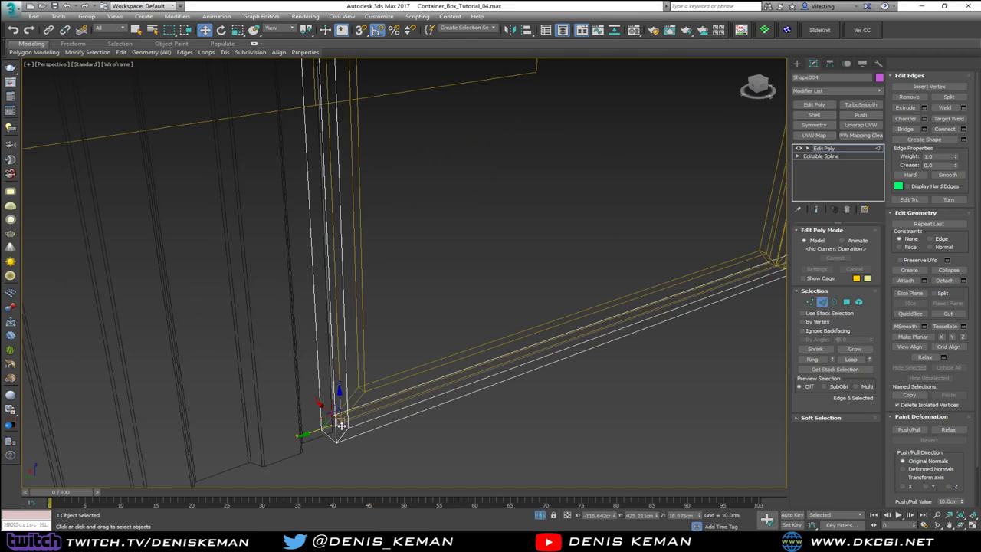
scroll(411, 367, "down", 3)
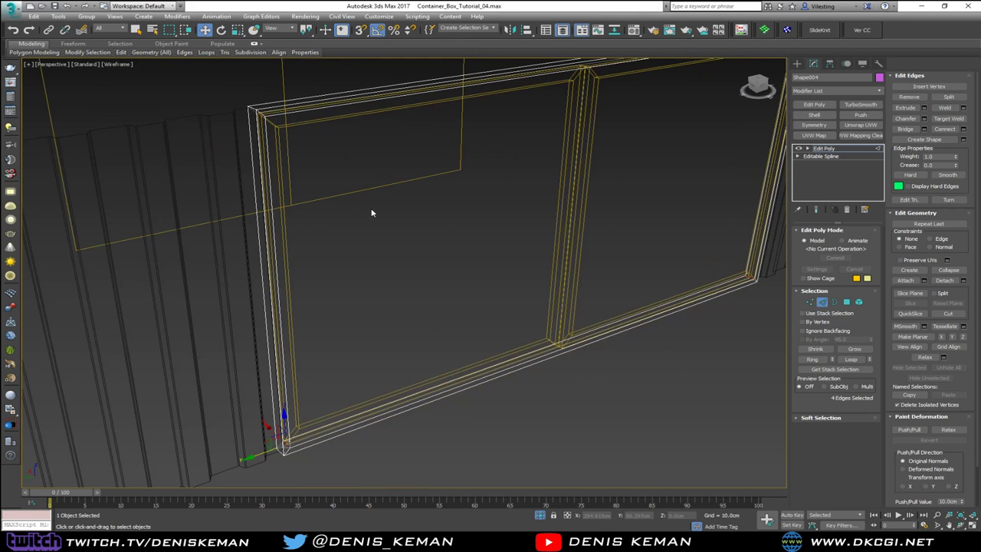
Connect the door frame's selected inner edges with 2 segments and a pinch of 20
left_click(963, 129)
scroll(374, 416, "up", 2)
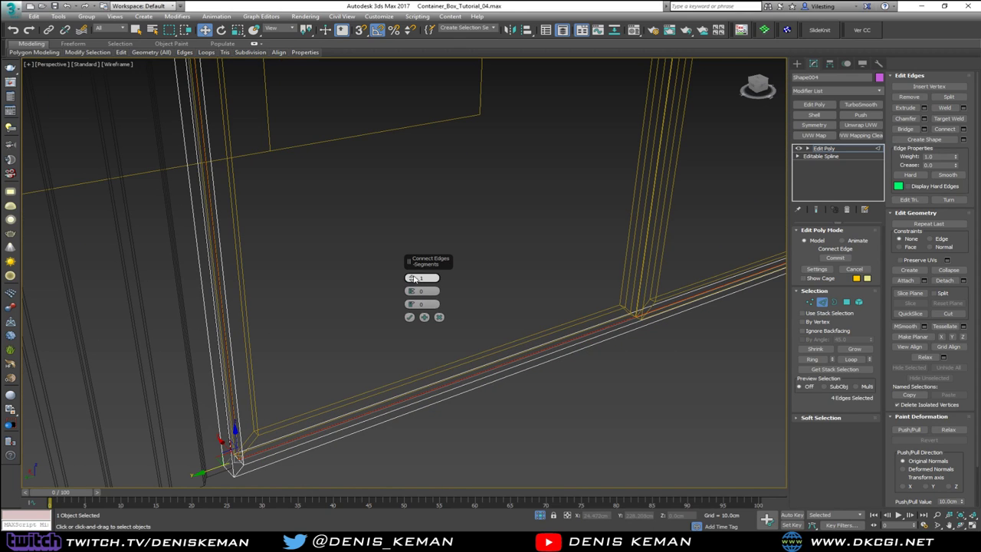
left_click(411, 276)
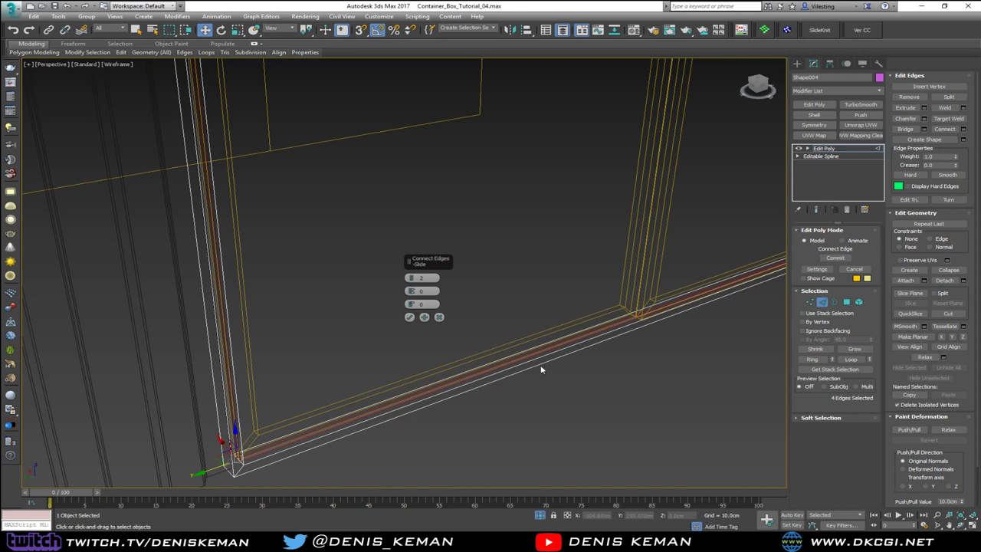
key("F3")
middle_click_drag(425, 413, 538, 376)
scroll(525, 351, "up", 3)
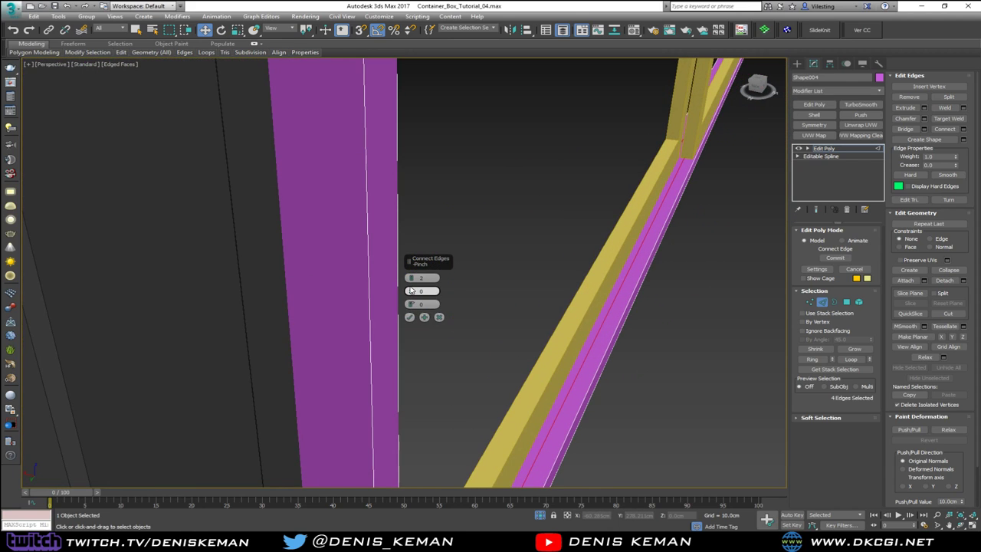
left_click_drag(409, 290, 404, 249)
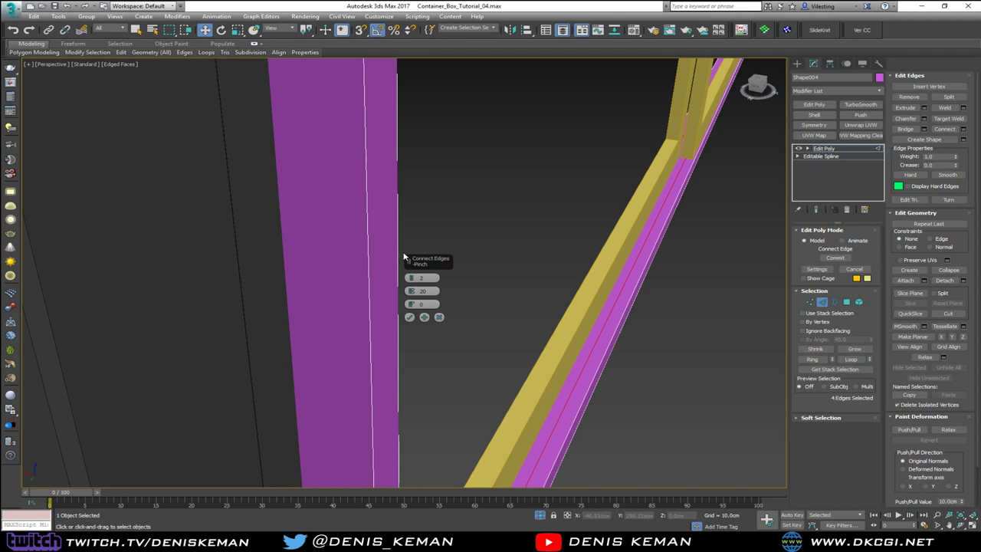
middle_click_drag(598, 344, 406, 359, "alt")
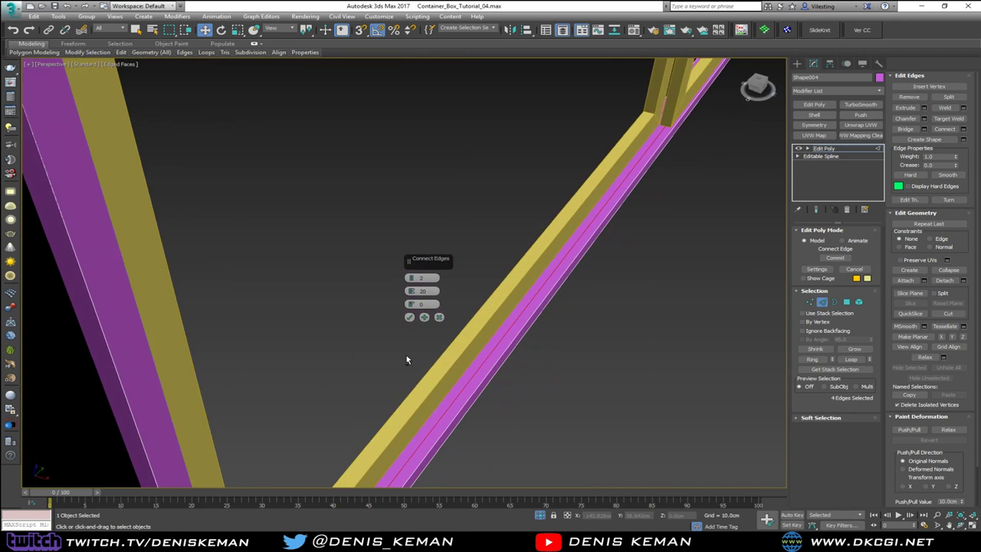
left_click(410, 316)
Examine the new edge loops on the door frame against the undersides of the panel borders at the opening's middle
middle_click_drag(502, 328, 623, 334, "alt")
scroll(590, 253, "up", 5)
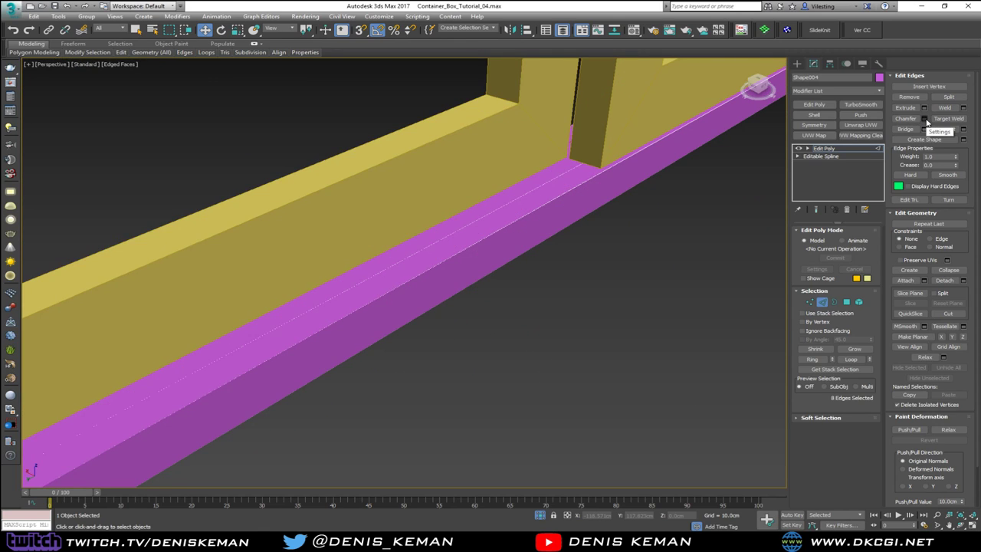
middle_click_drag(578, 170, 603, 216, "alt")
key("F3")
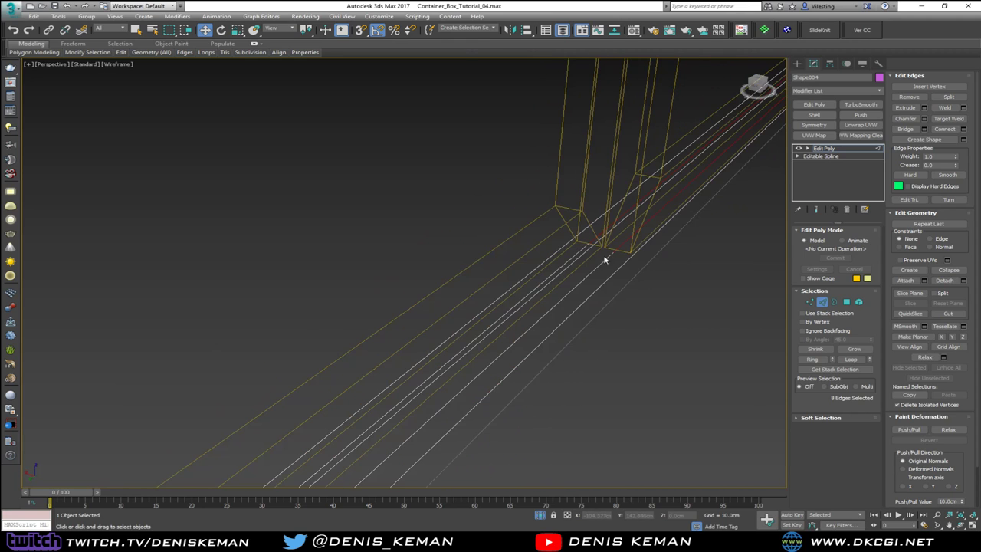
middle_click_drag(604, 265, 509, 301)
scroll(509, 300, "down", 6)
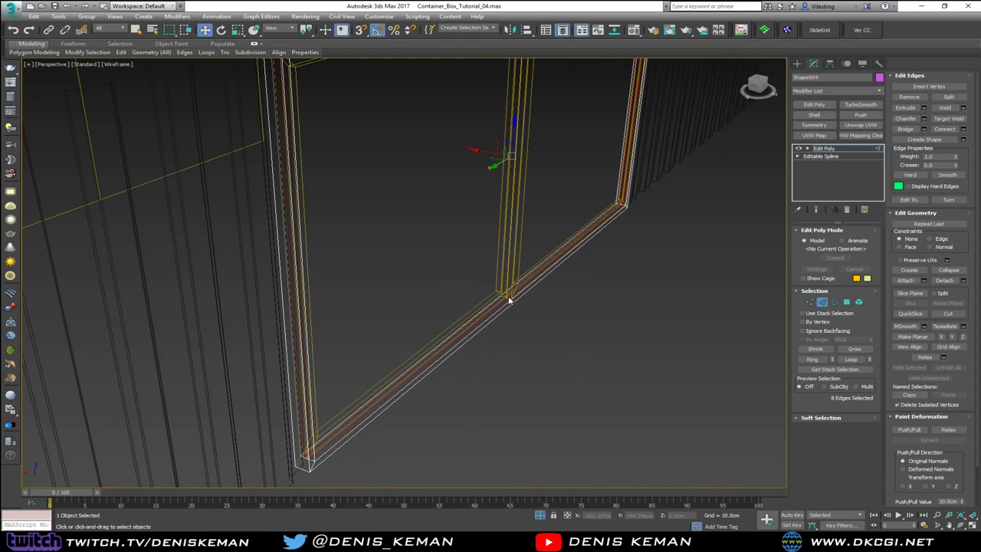
scroll(506, 301, "up", 3)
key("F3")
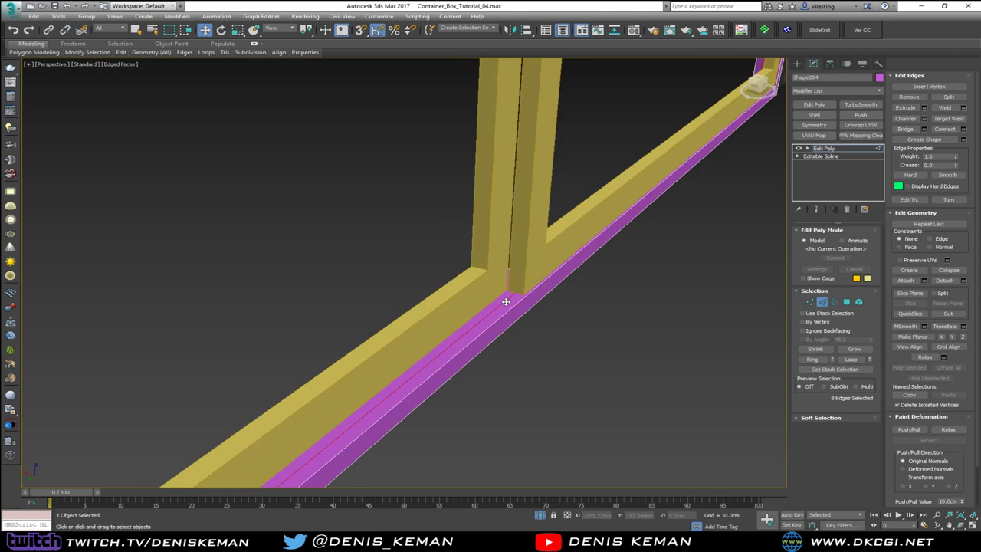
left_click(924, 118)
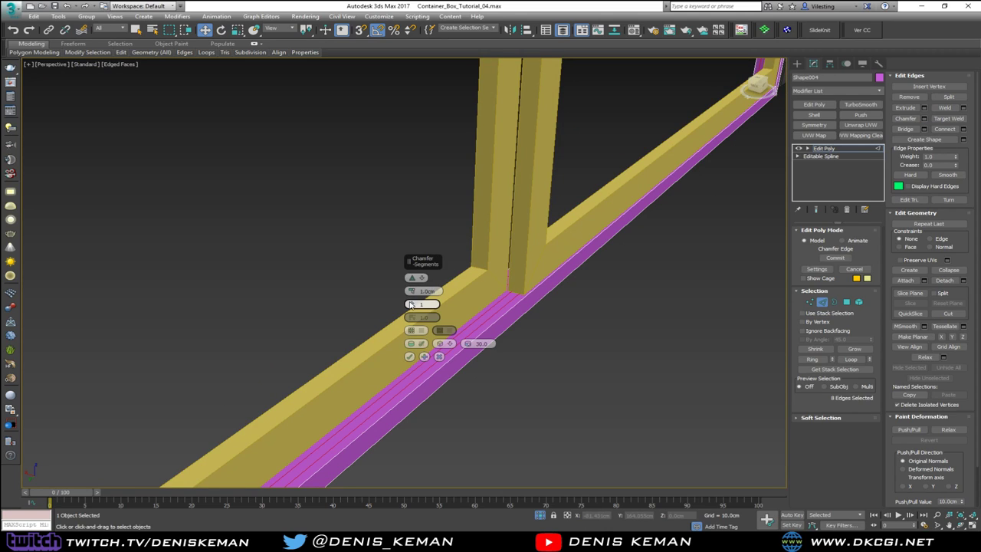
left_click_drag(410, 303, 410, 303)
left_click(439, 356)
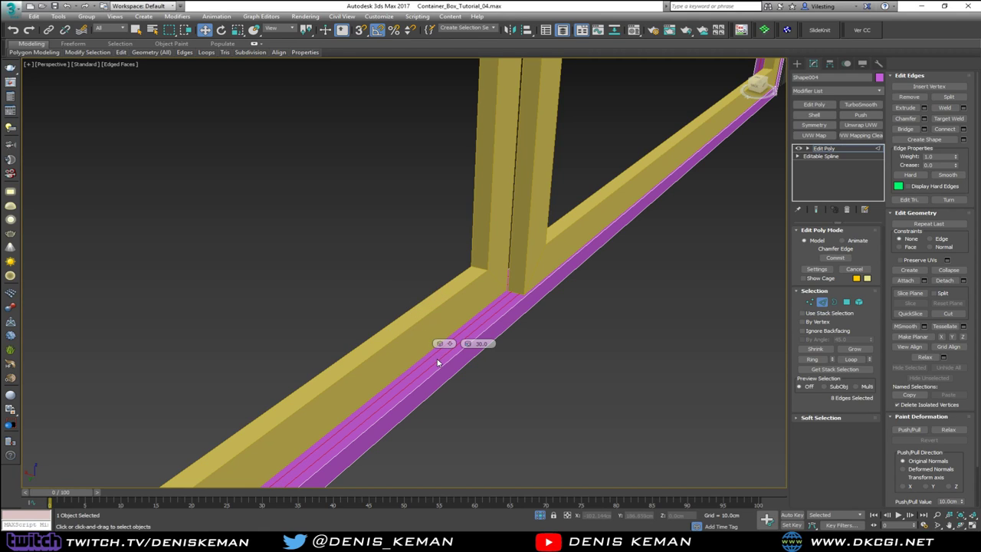
Extrude the door frame's selected inner edge loops with a height of -1 cm and a width of 0.75 cm, and leave edge level
left_click(923, 108)
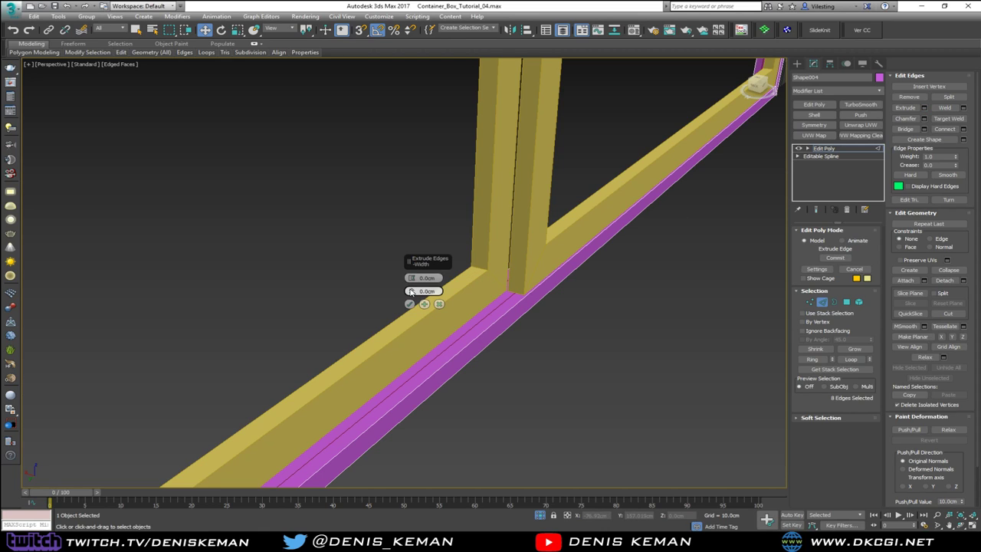
left_click_drag(410, 289, 410, 285)
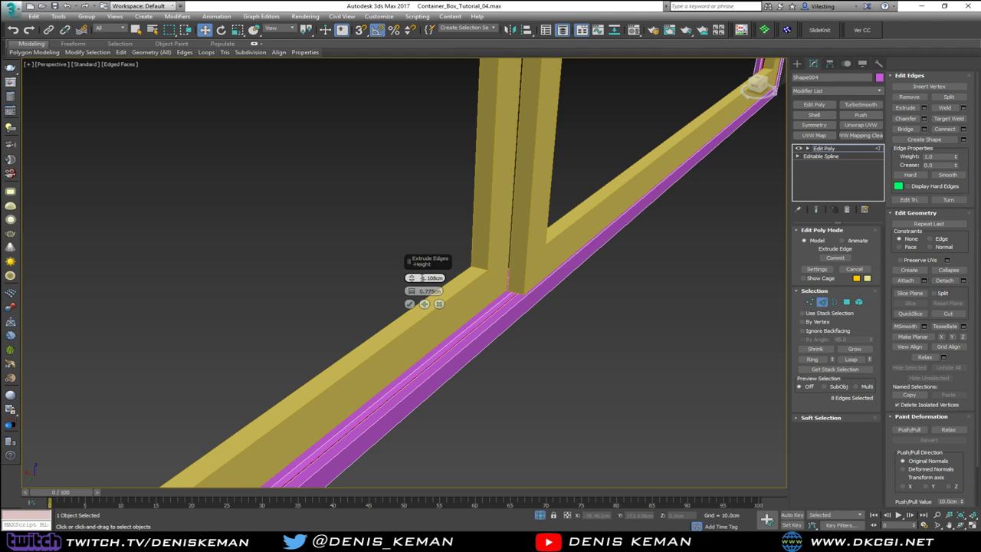
double_click(424, 277)
type("-")
key("Tab")
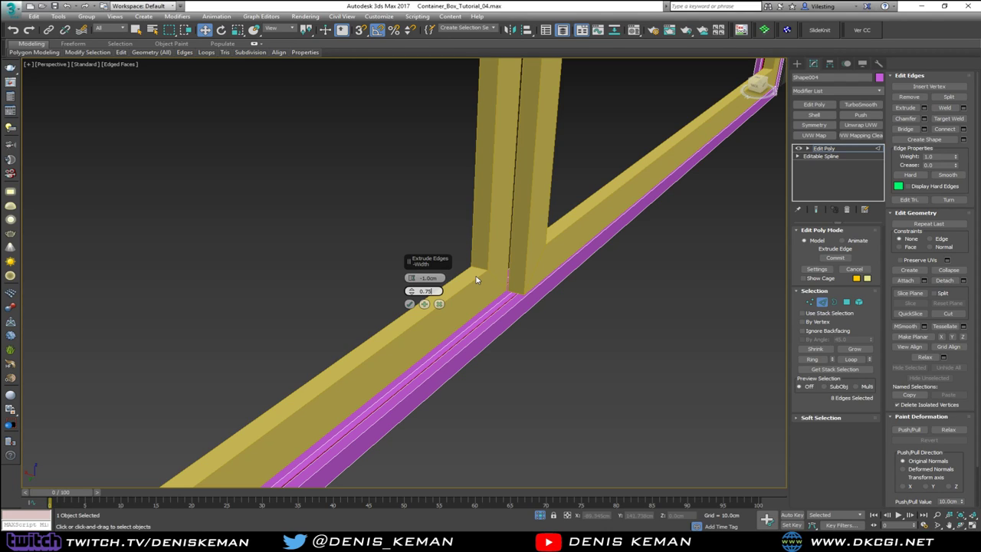
left_click(410, 303)
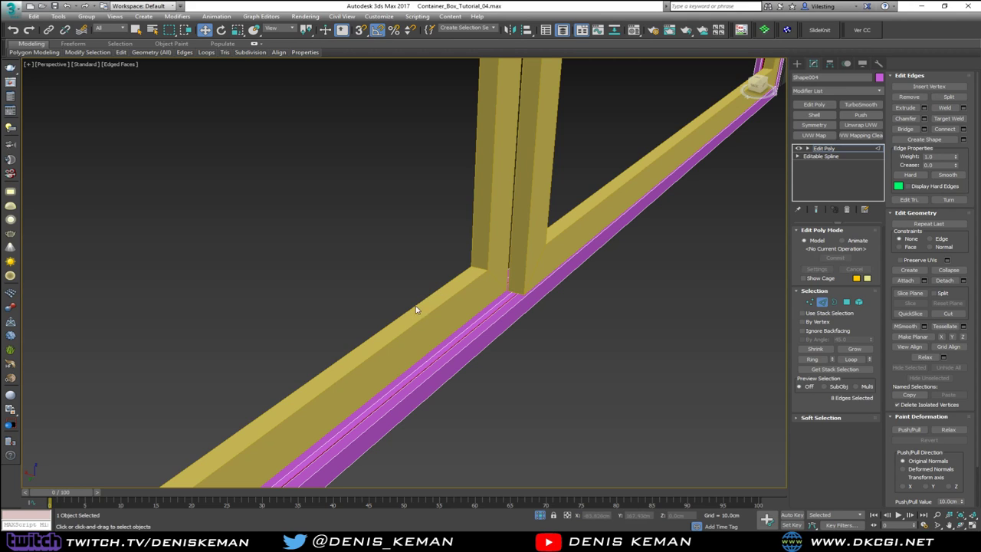
left_click(819, 303)
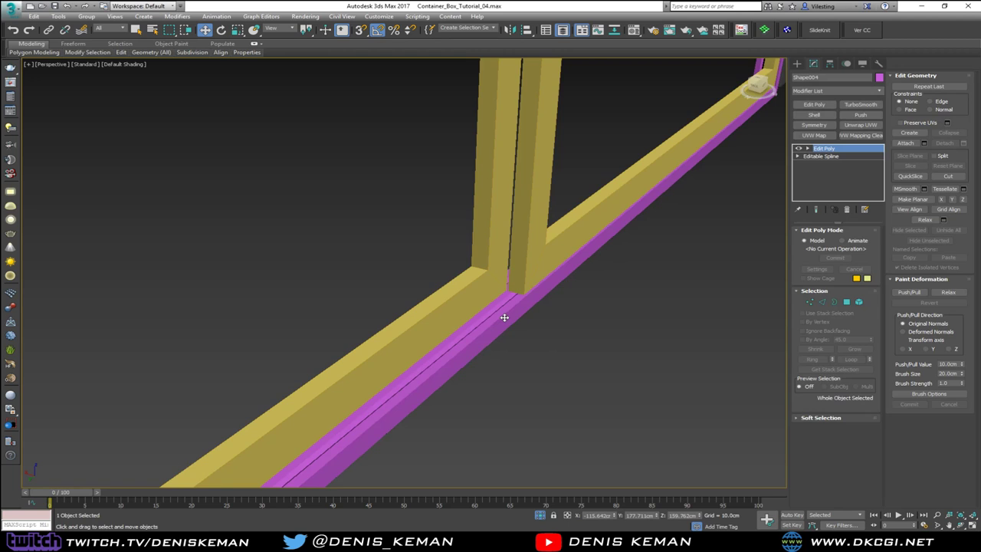
Add a Chamfer modifier to the grooved door frame with an amount of 0.1 cm
middle_click_drag(504, 317, 303, 309, "alt")
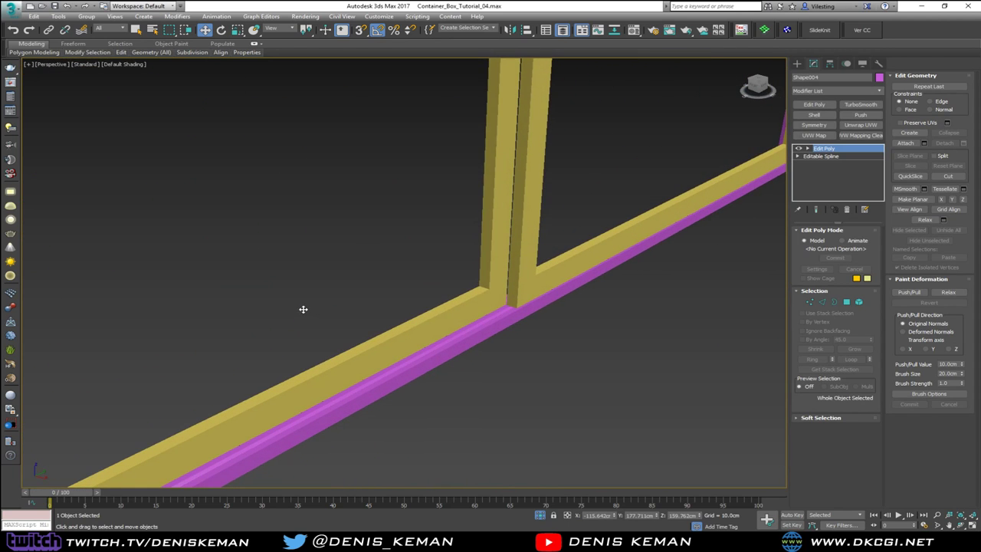
scroll(514, 309, "up", 5)
key("F4")
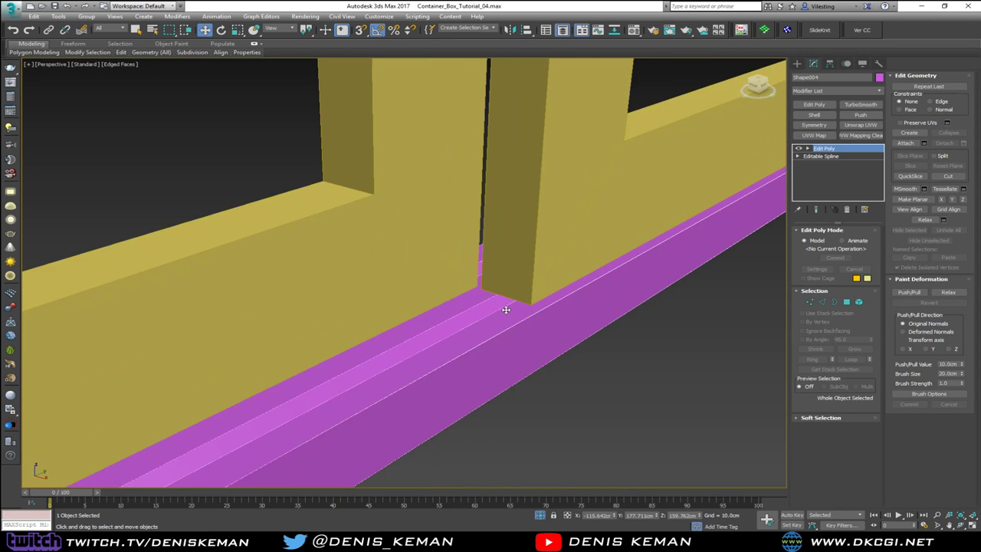
left_click(817, 89)
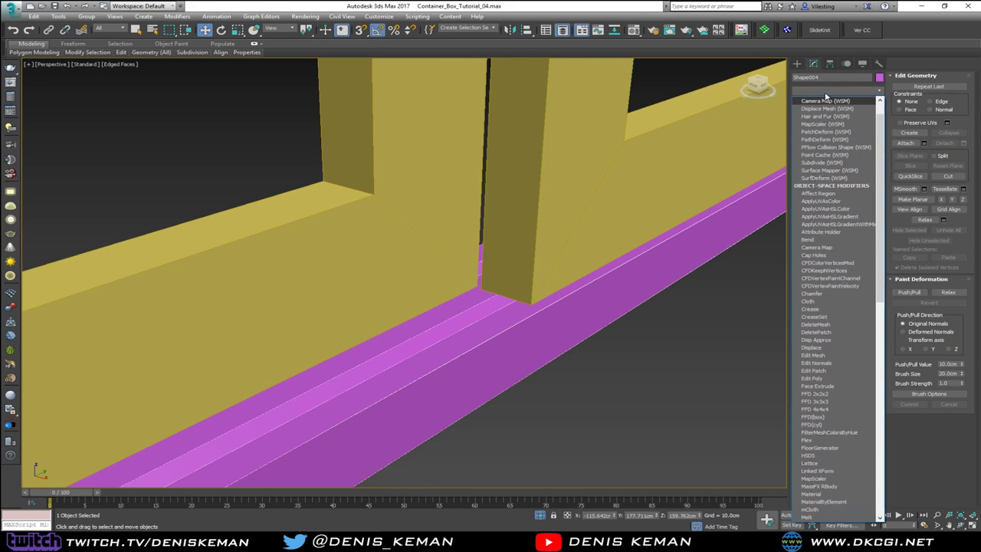
key("c")
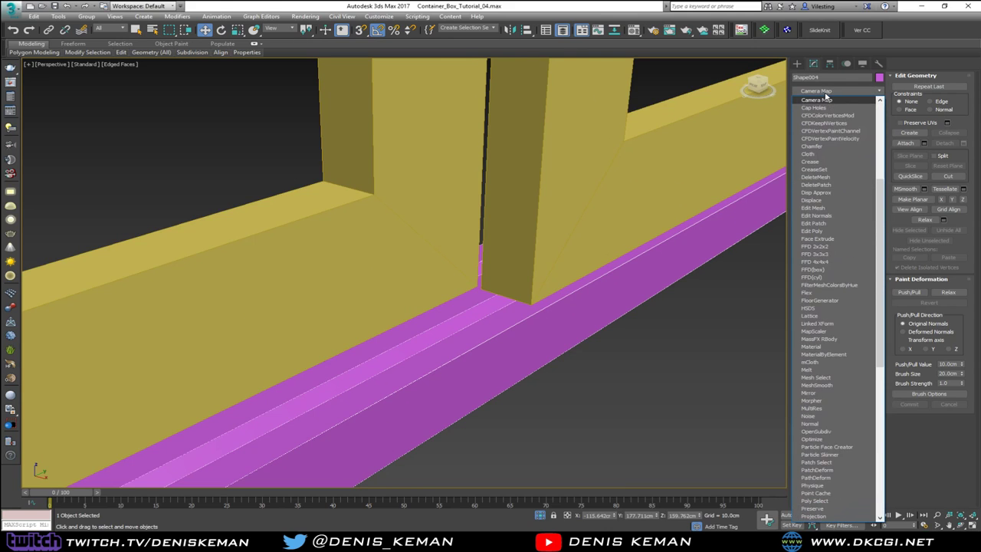
left_click(825, 150)
left_click(825, 147)
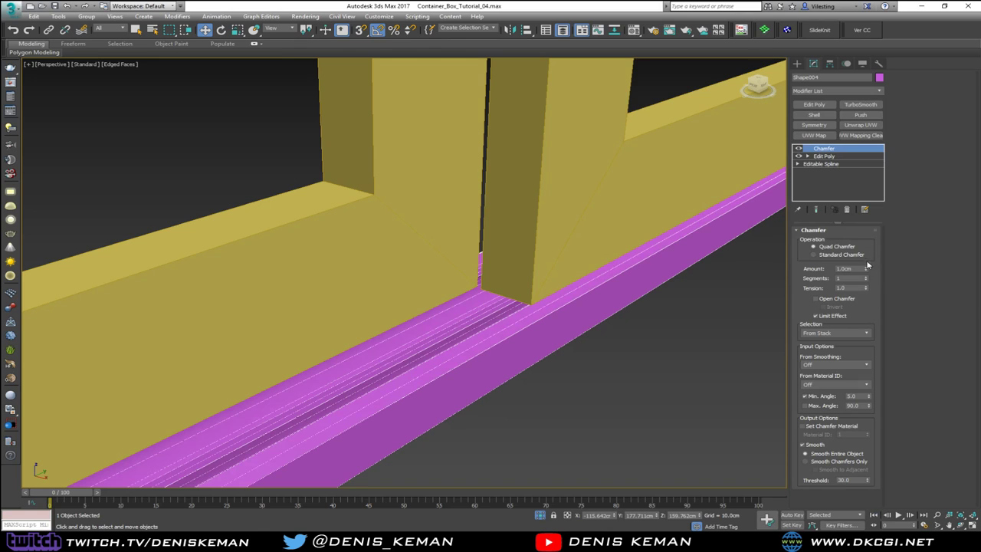
type("0.1")
key("Return")
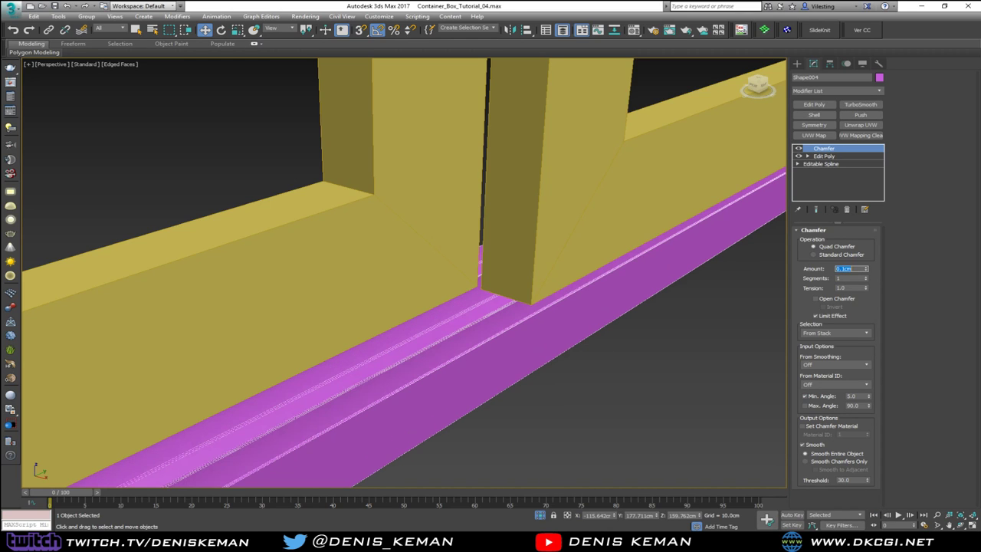
Examine the chamfered track grooves along the door frame's lower rail, from the corner to the middle uprights
mouse_move(599, 368)
middle_mouse_down("alt")
mouse_move(580, 350)
mouse_move(593, 306)
mouse_move(655, 273)
middle_mouse_up("alt")
left_click(652, 328)
middle_click_drag(652, 328, 512, 268, "alt")
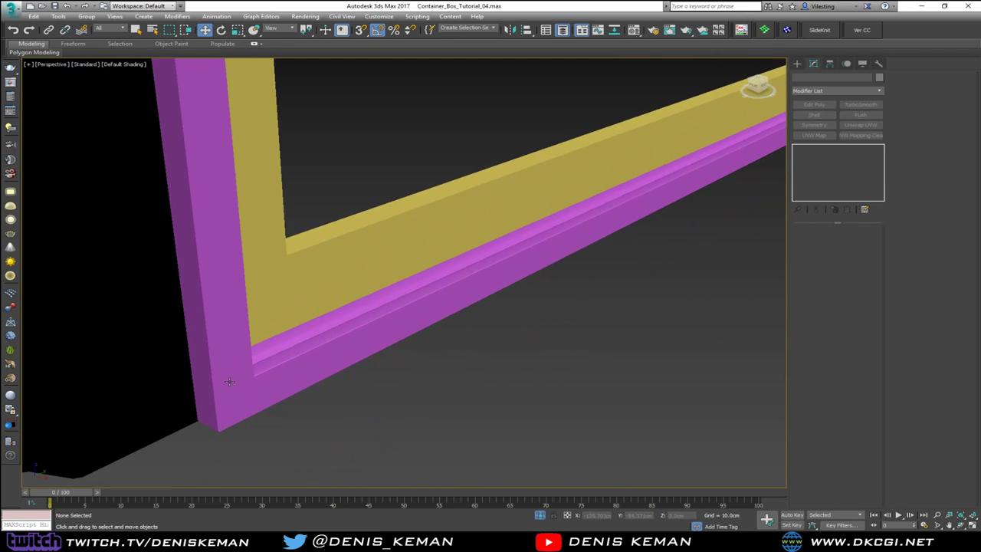
key("F4")
scroll(252, 383, "down", 6)
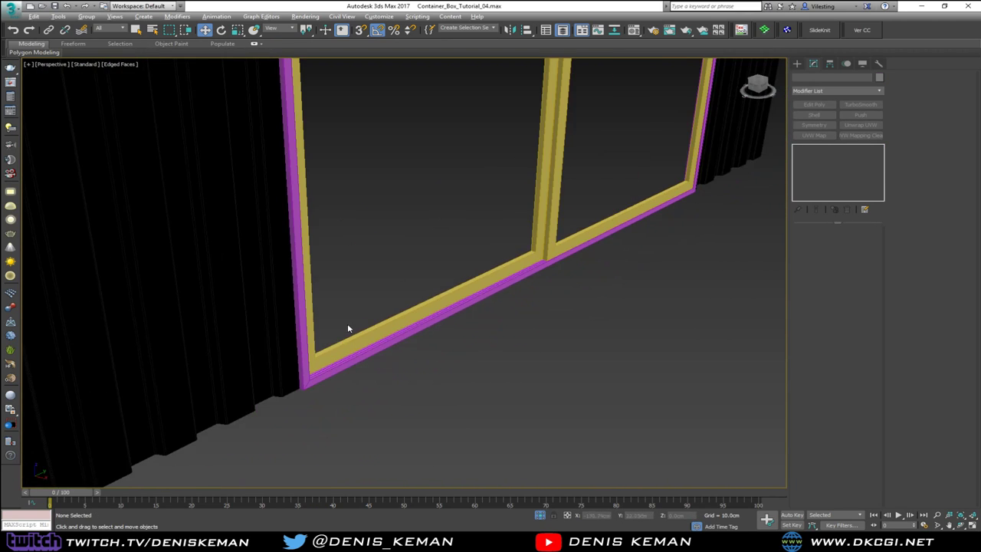
middle_click_drag(348, 328, 502, 337, "alt")
middle_click_drag(263, 268, 424, 280)
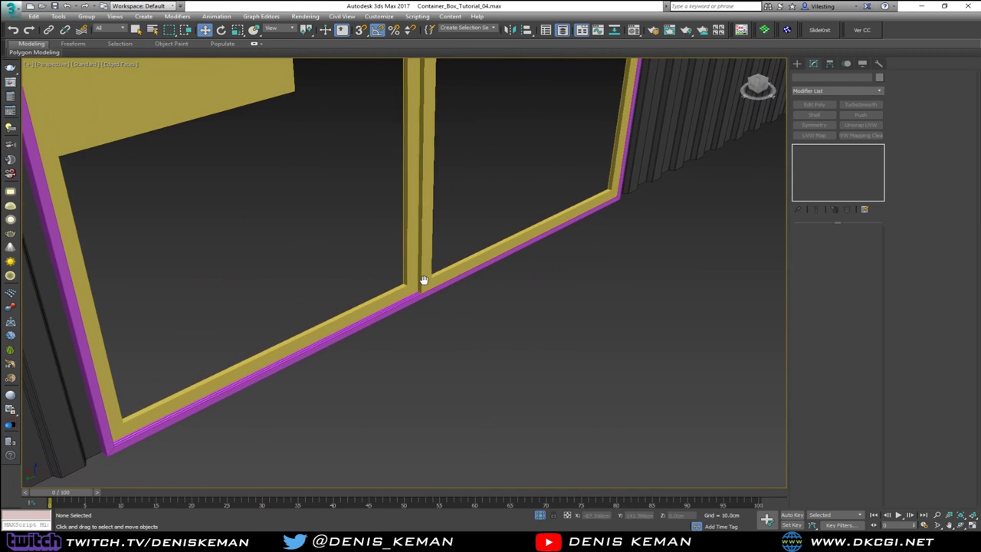
scroll(400, 285, "up", 5)
scroll(400, 284, "down", 3)
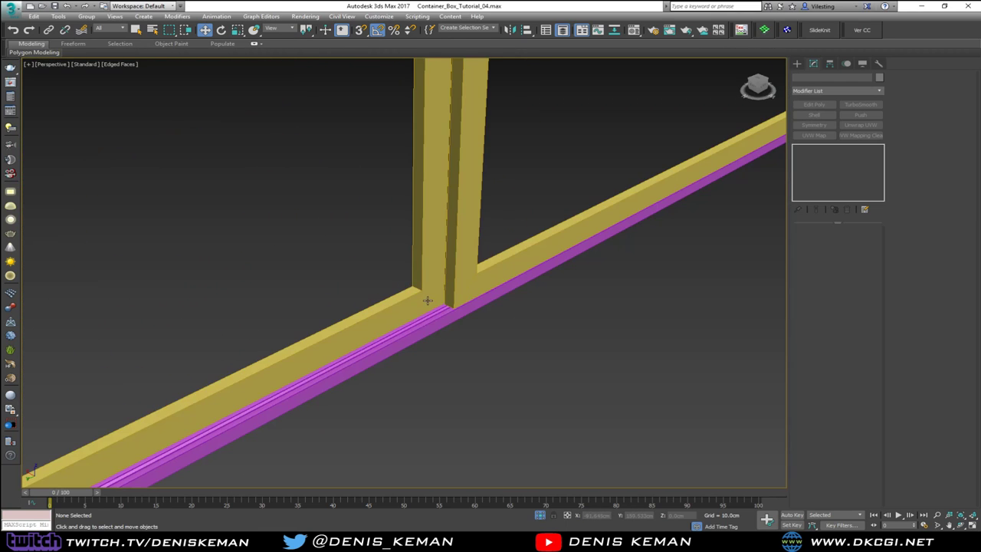
Add a Chamfer modifier to the panel frame set farther back, with an amount of 0.5 cm and a tension of 0.5
left_click(428, 300)
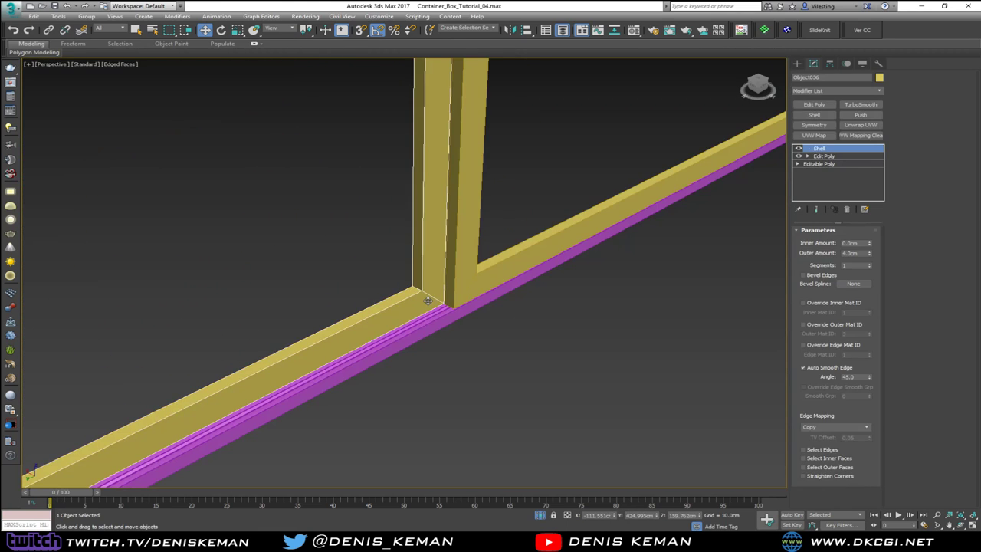
left_click(812, 90)
scroll(820, 130, "down", 5)
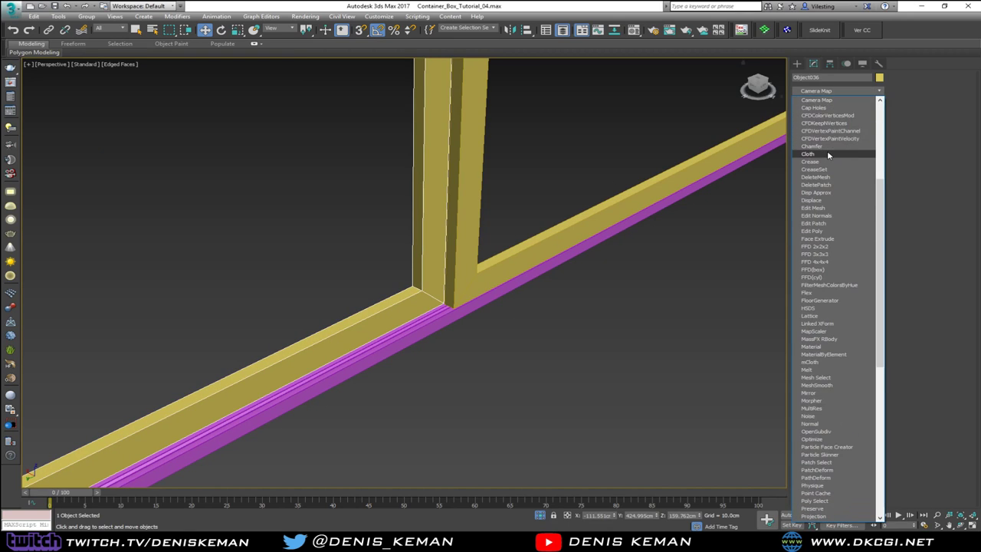
left_click(812, 146)
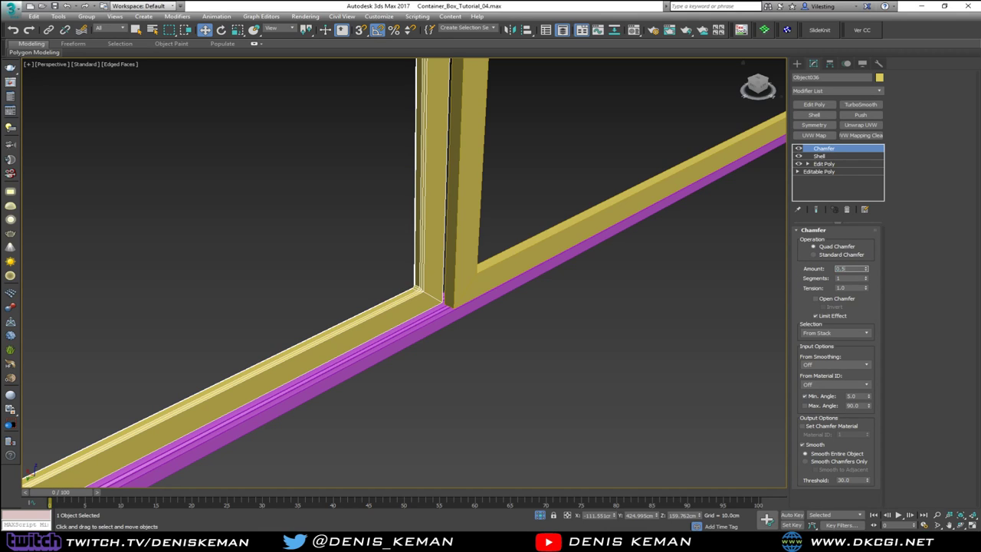
key("Tab")
key("Tab")
type("0.5")
key("Return")
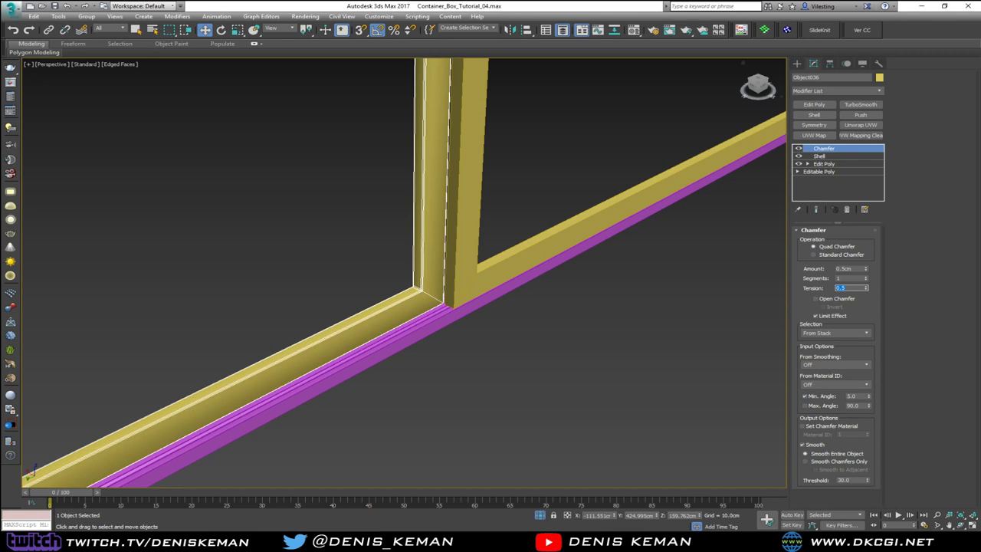
Copy this panel frame's Chamfer modifier and paste it onto the other sliding panel frame, above its Shell
right_click(830, 155)
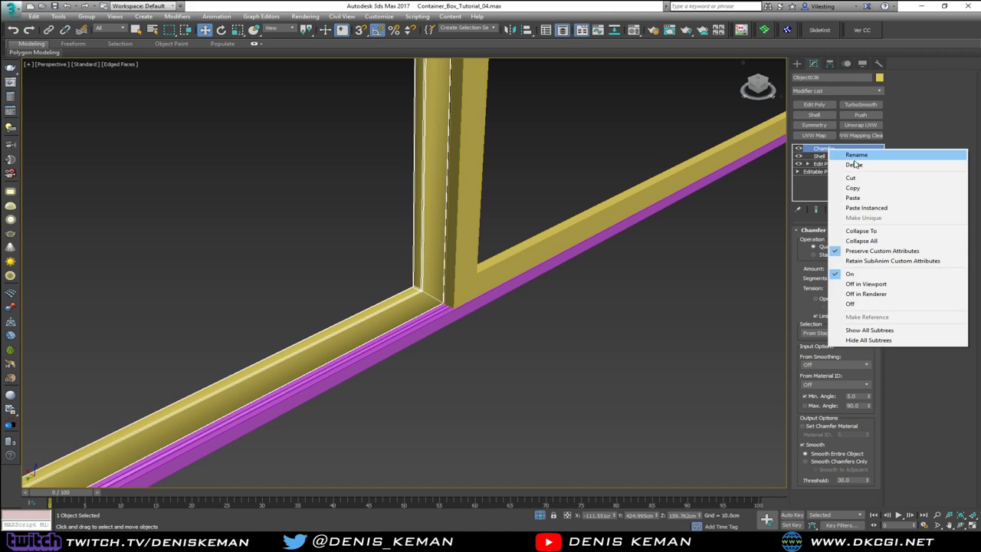
left_click(843, 188)
left_click(495, 279)
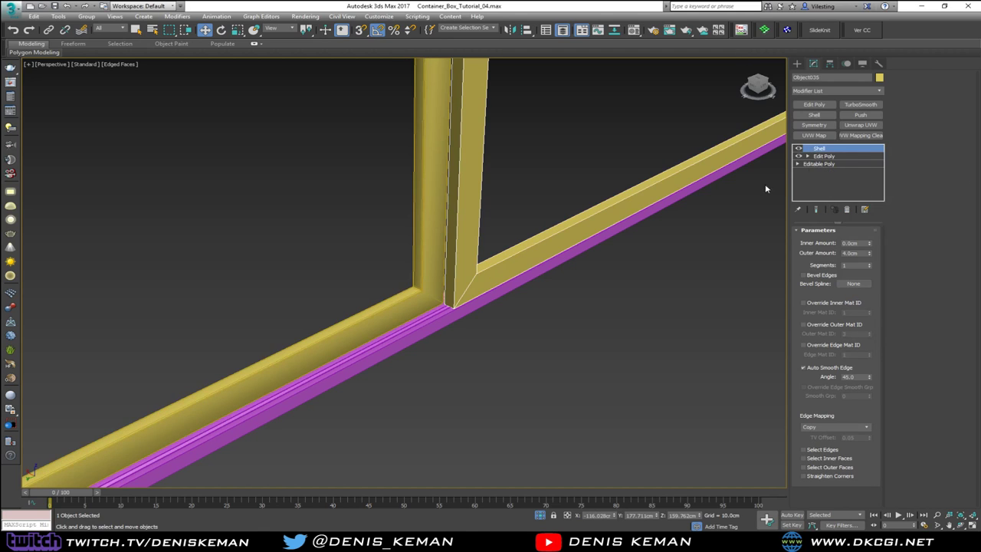
right_click(841, 148)
left_click(875, 196)
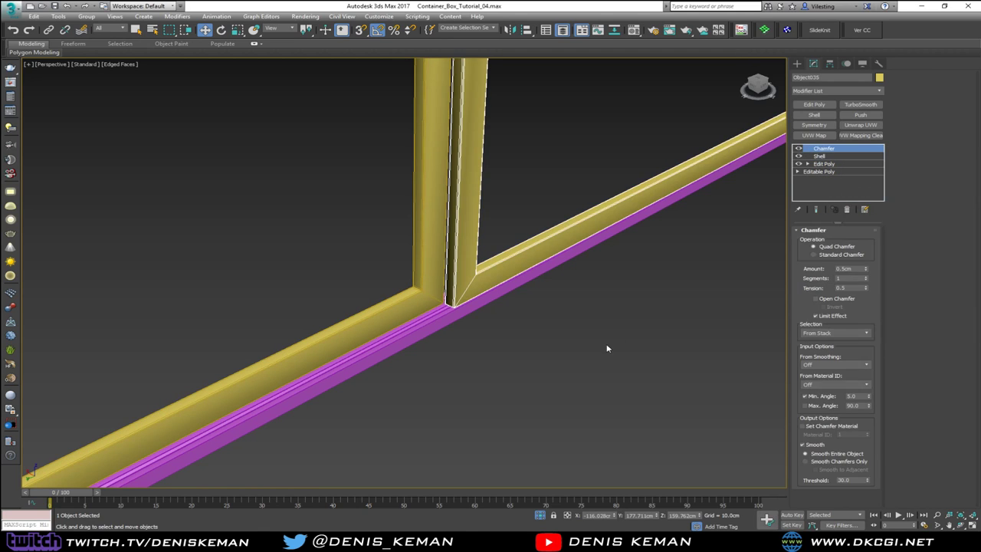
Examine the chamfered edges of both panel frames where they meet at the lower rail, with and without edged faces
left_click(606, 348)
key("F4")
scroll(496, 198, "down", 3)
middle_click_drag(497, 198, 451, 254)
scroll(432, 304, "up", 2)
scroll(431, 304, "up", 3)
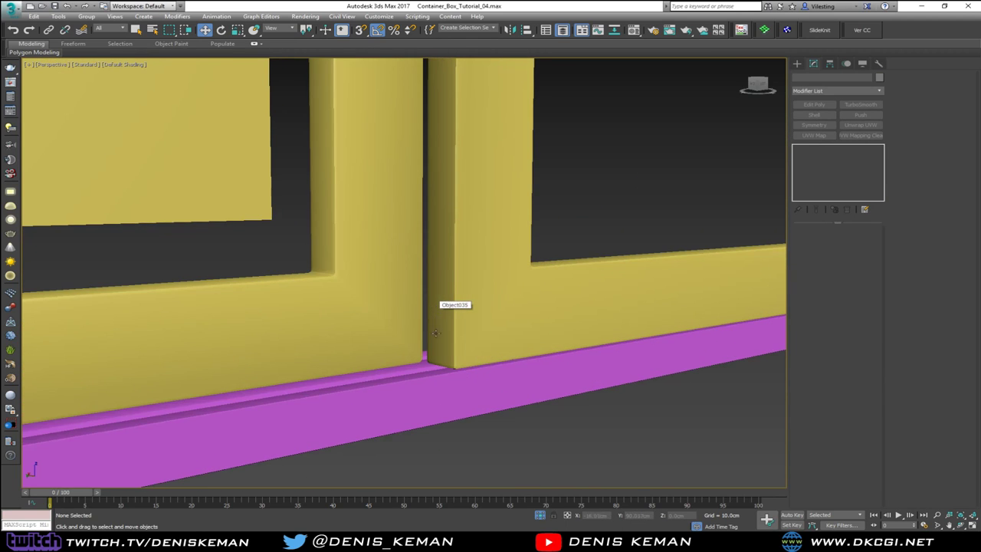
left_click(416, 310)
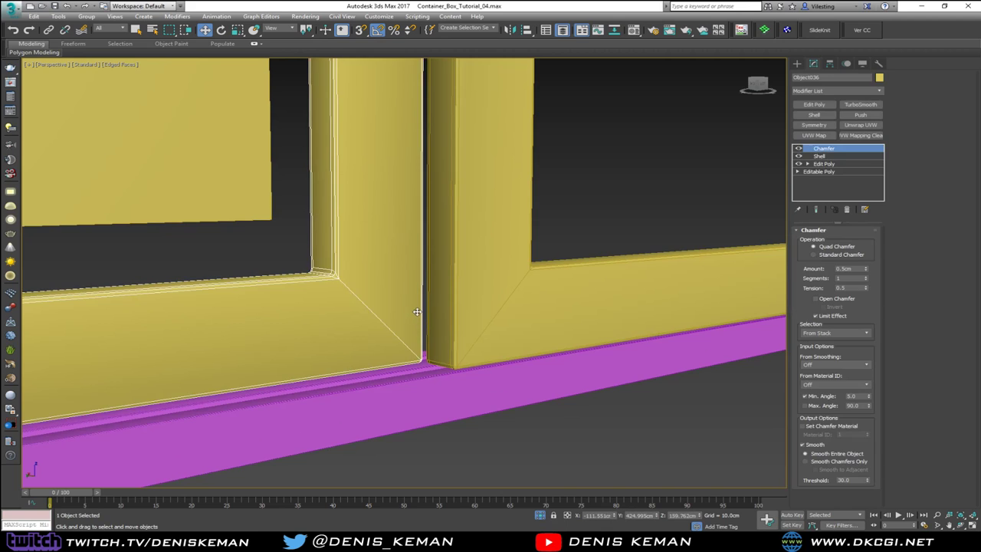
middle_click_drag(416, 310, 444, 304, "alt")
key("F4")
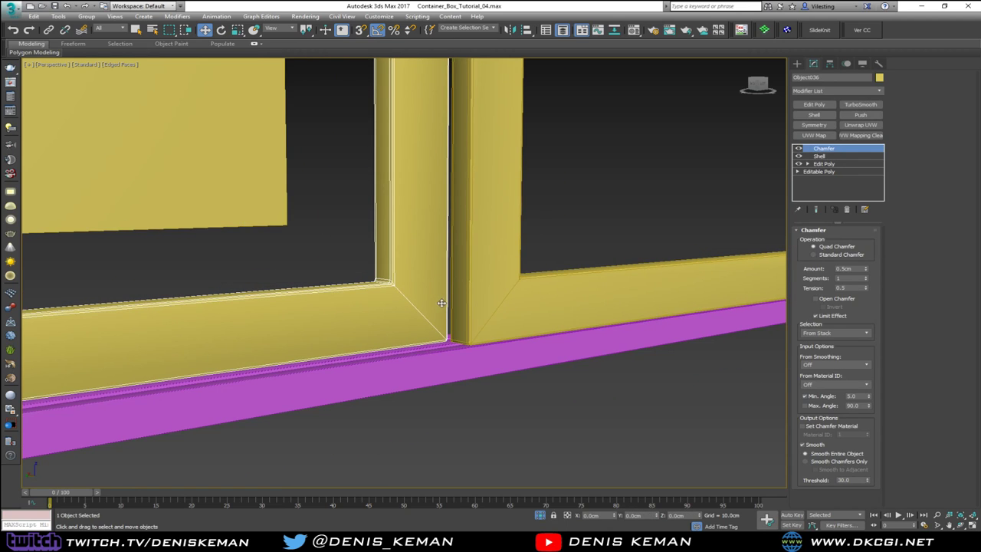
scroll(443, 304, "down", 4)
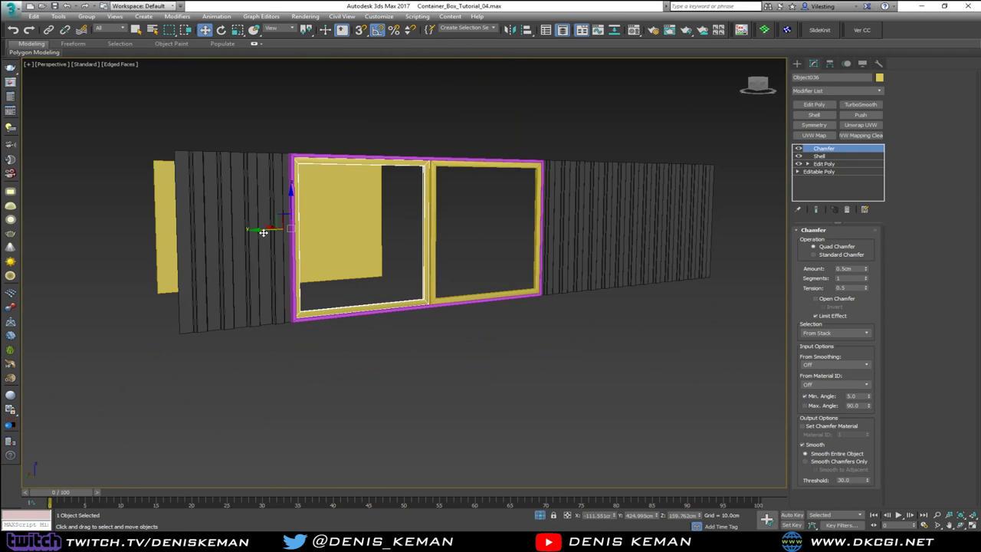
scroll(427, 295, "up", 4)
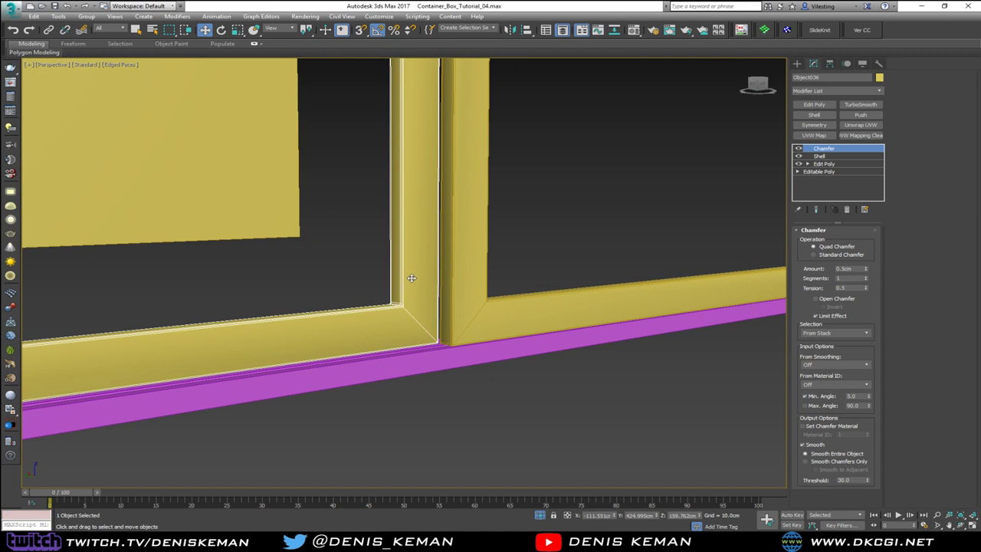
left_click_drag(411, 278, 497, 256)
scroll(459, 259, "down", 3)
middle_click_drag(459, 258, 486, 333)
left_click(425, 271)
middle_click_drag(425, 272, 453, 282, "alt")
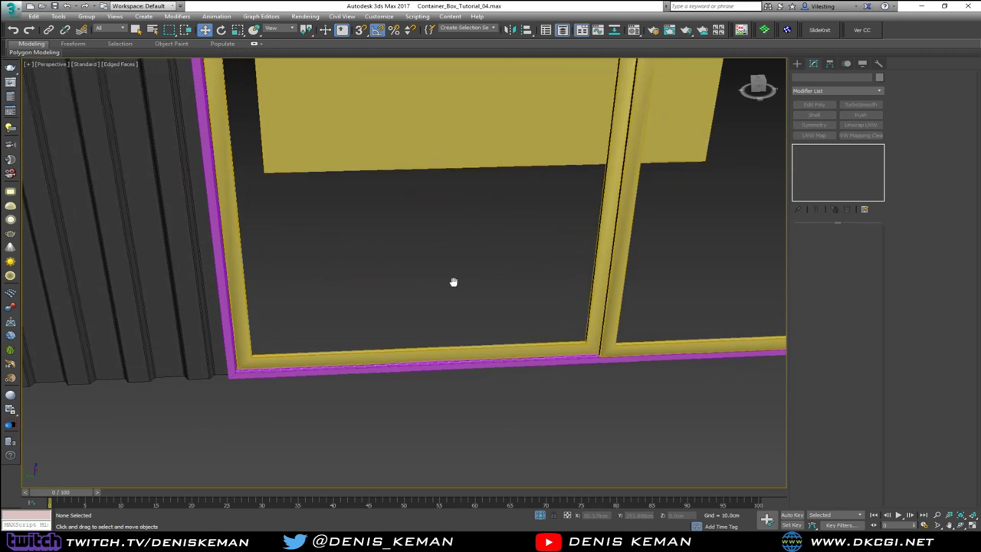
Select the purple door frame together with both yellow sliding panel frames
scroll(416, 301, "down", 5)
key("F4")
left_click_drag(505, 380, 505, 380)
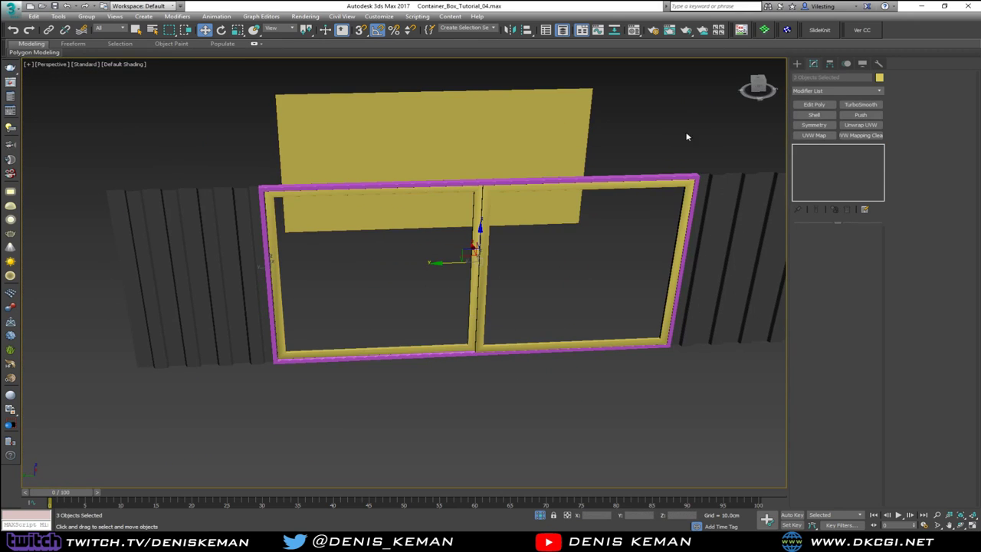
left_click(879, 79)
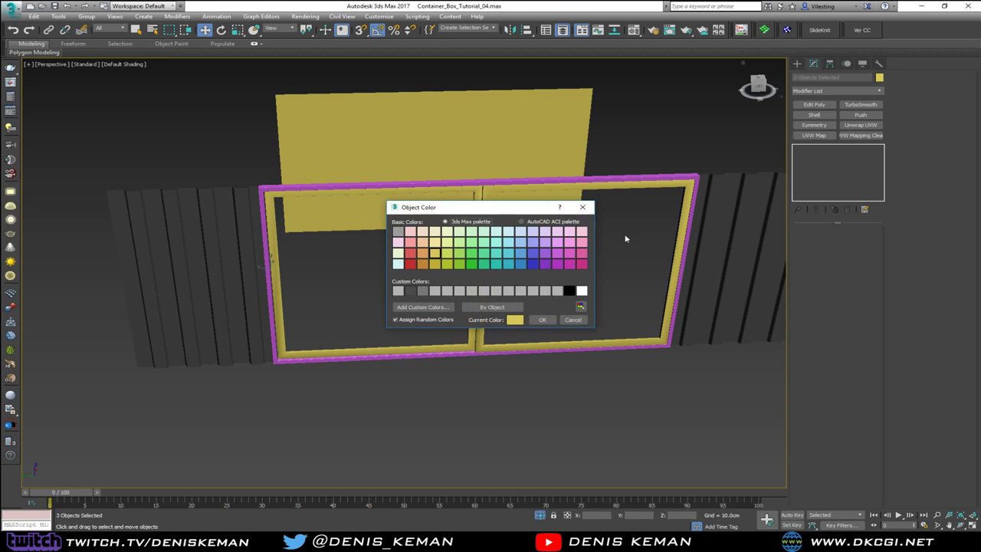
left_click(576, 320)
key("F3")
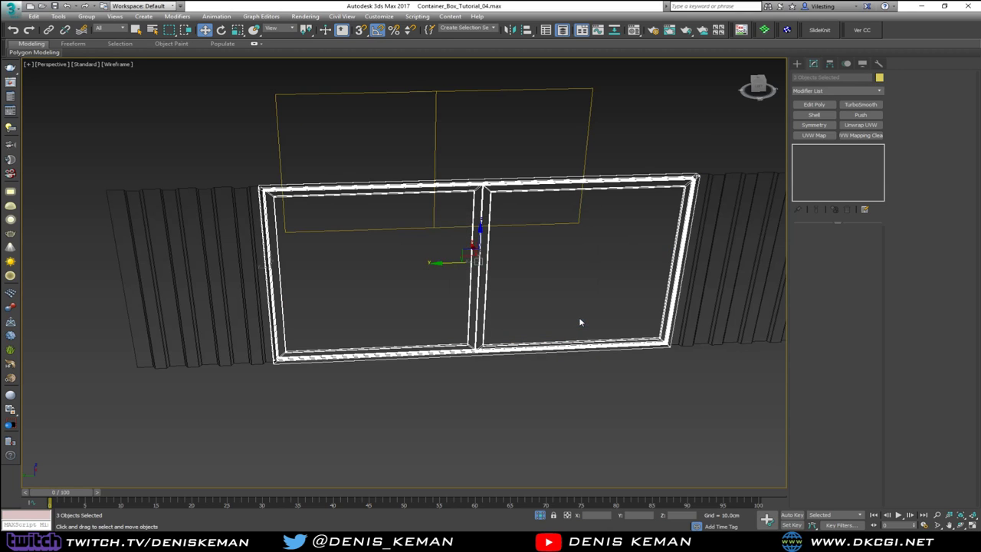
key("F3")
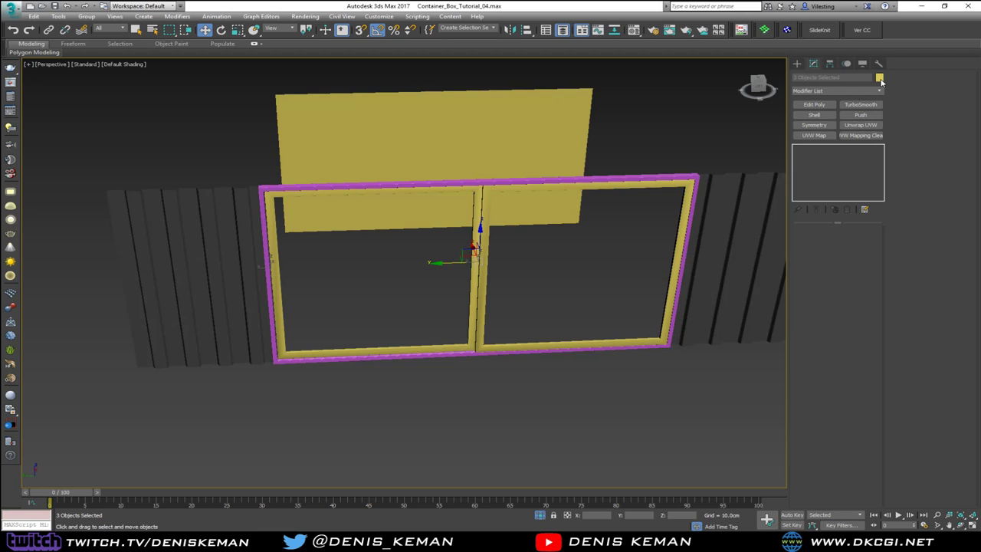
Set the object color of the door frame and both panel frames to the mid-grey custom color and clear the selection
left_click(879, 79)
left_click(422, 291)
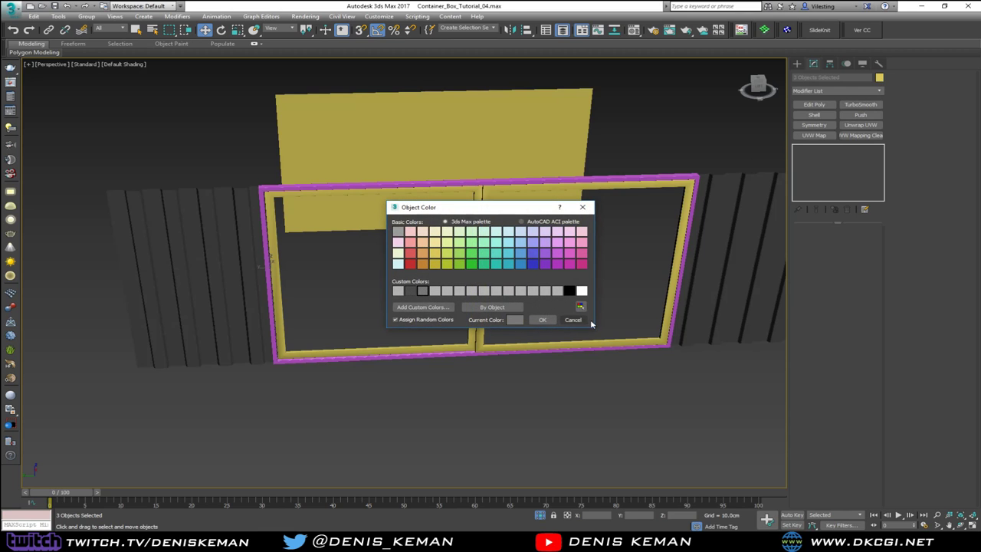
left_click(543, 319)
left_click(521, 325)
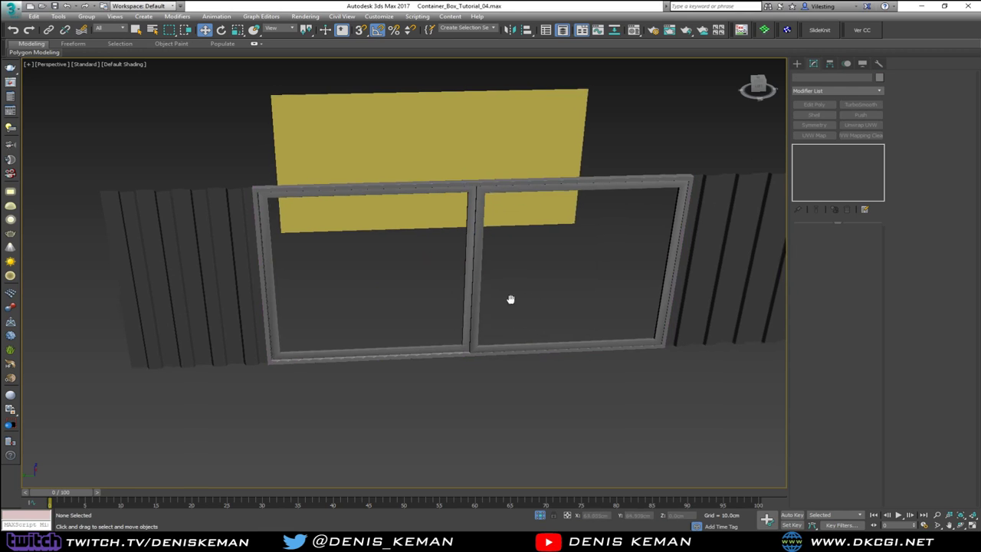
Inspect the recolored frames up close at the middle uprights and the lower track
scroll(462, 285, "down", 3)
middle_click_drag(462, 286, 492, 293, "alt")
scroll(442, 321, "up", 5)
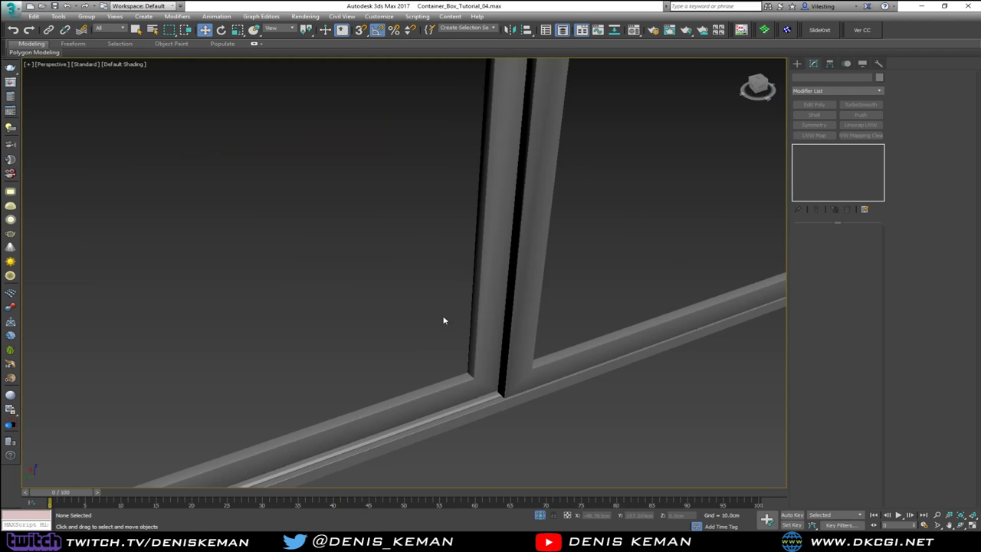
Add an Edit Poly modifier to the left panel frame and select the edge loop around its inner opening
left_click(469, 346)
key("F4")
scroll(470, 351, "up", 3)
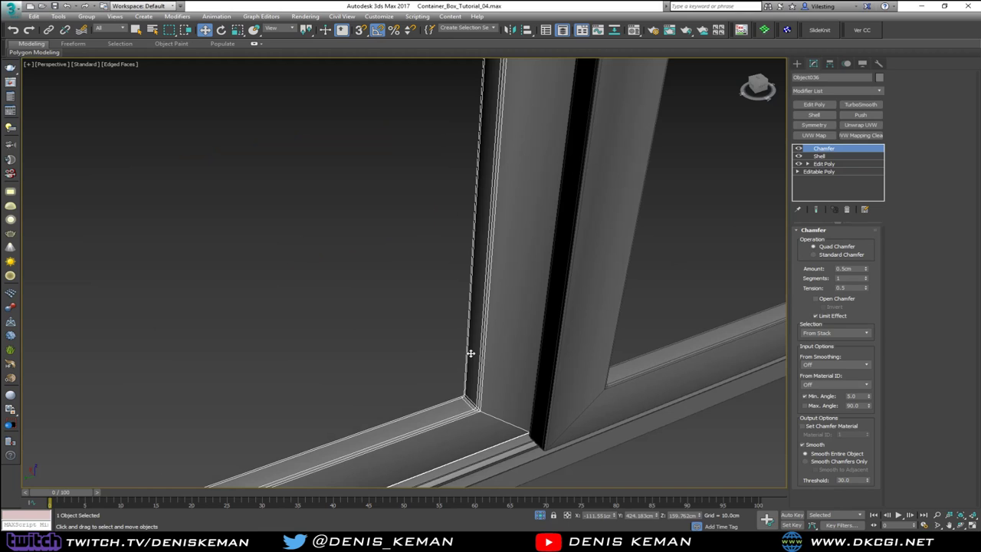
middle_click_drag(464, 365, 511, 249)
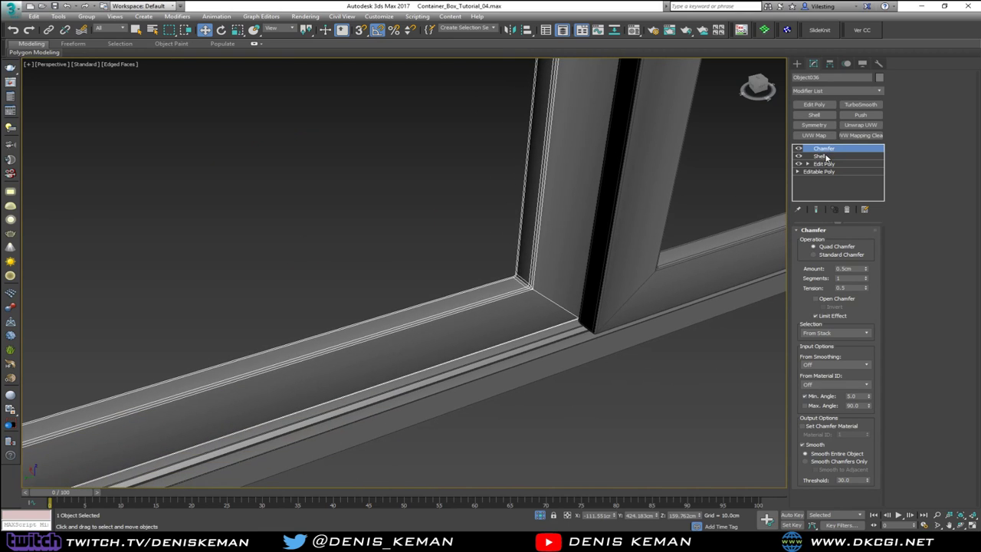
left_click(822, 106)
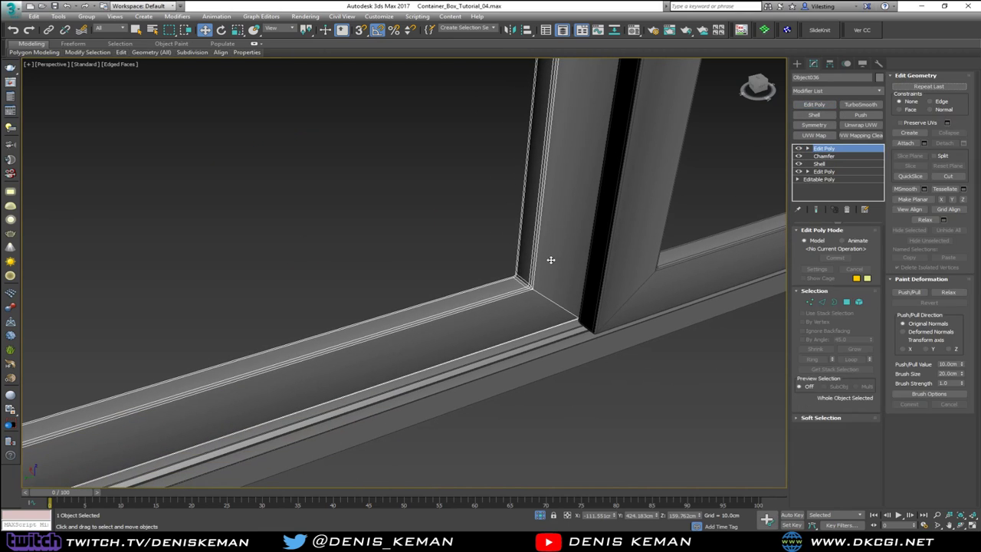
key("2")
double_click(528, 278)
scroll(529, 276, "up", 4)
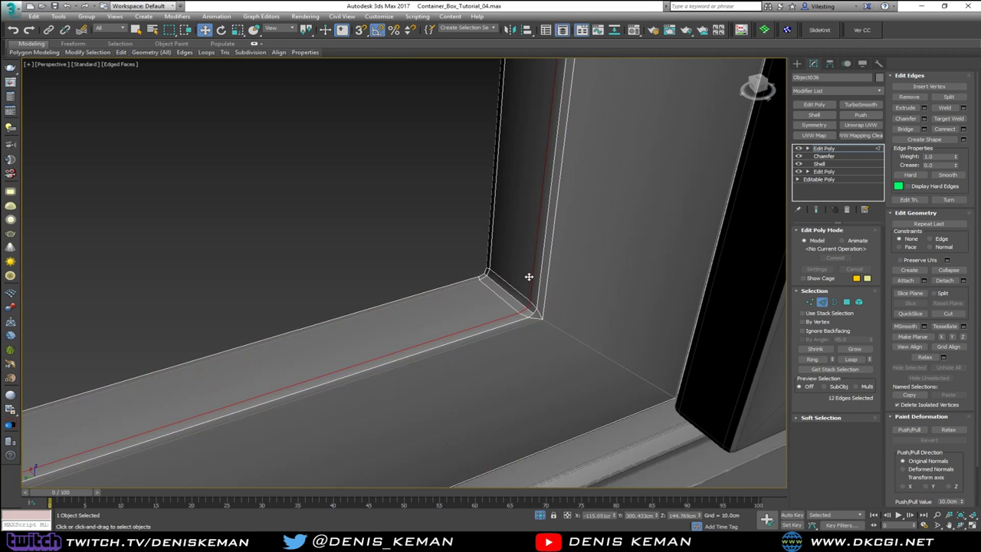
middle_click_drag(529, 277, 528, 277, "alt")
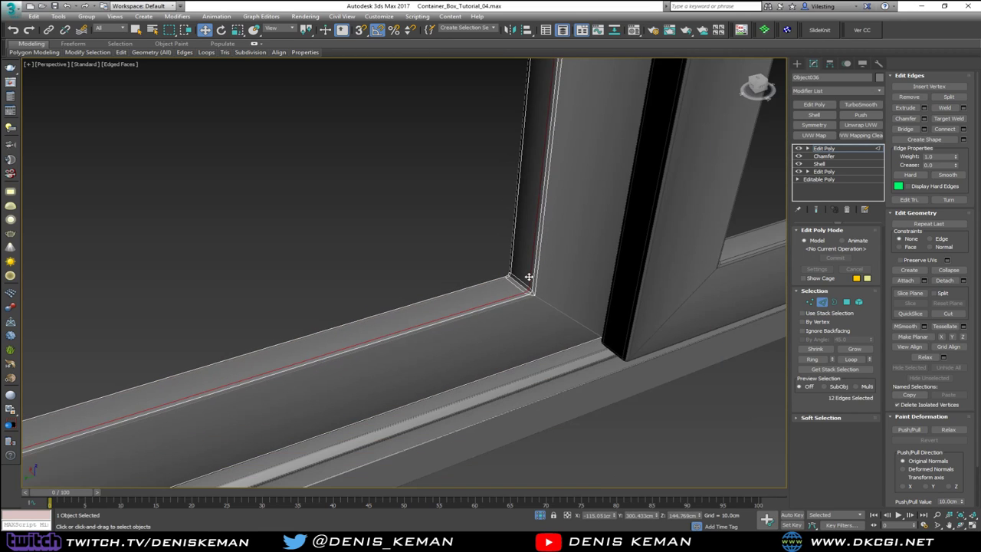
Create a linear shape from the selected inner edge loop and select the new shape
left_click(964, 143)
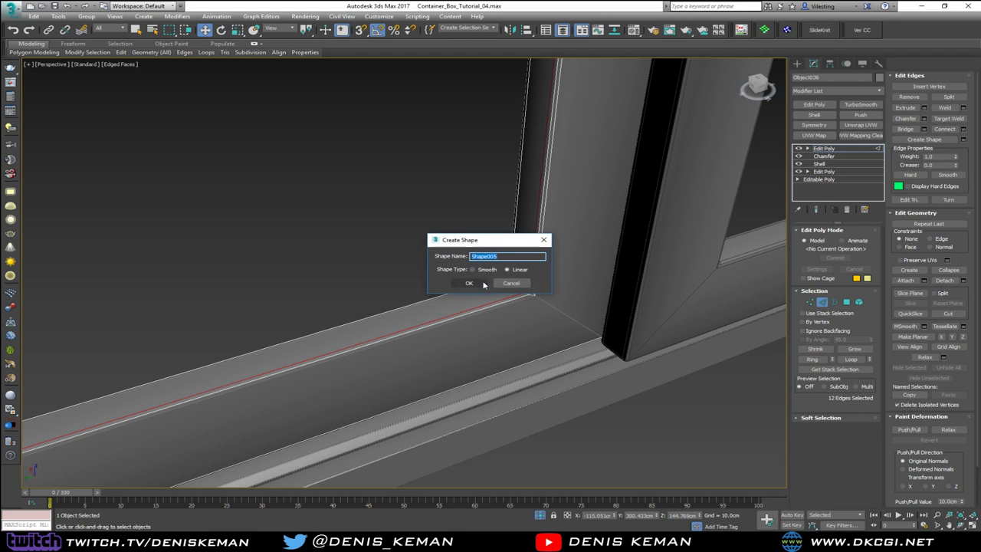
left_click(469, 282)
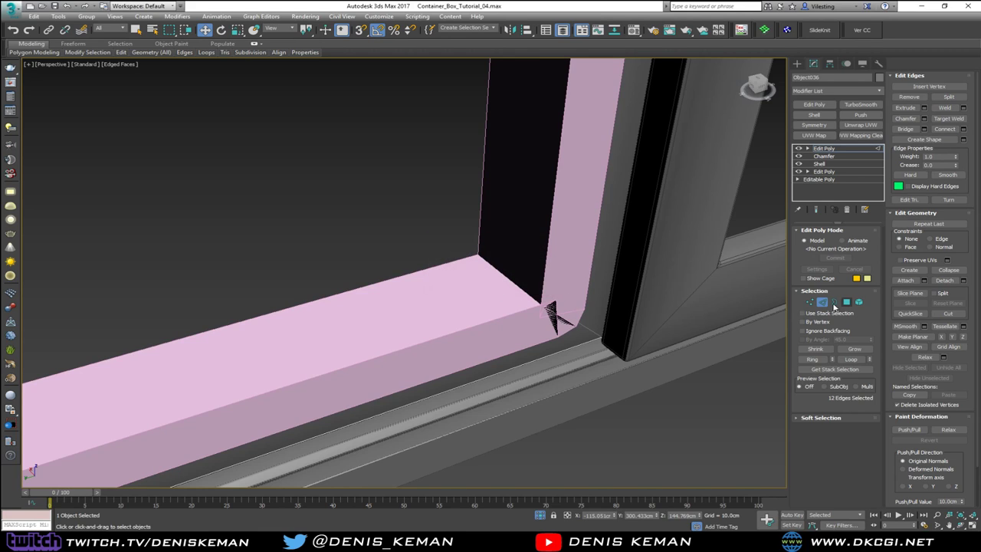
left_click(822, 302)
key("F3")
left_click(544, 276)
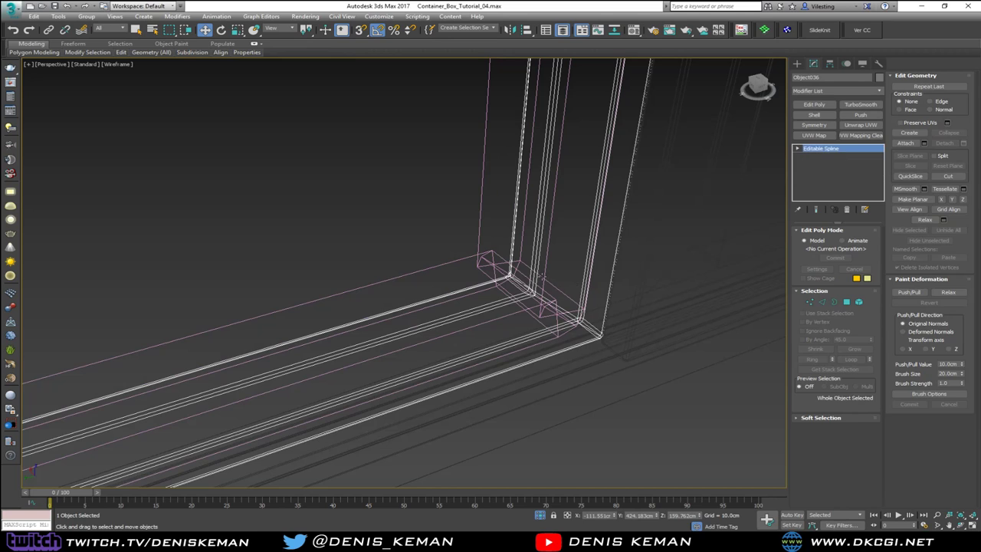
key("F3")
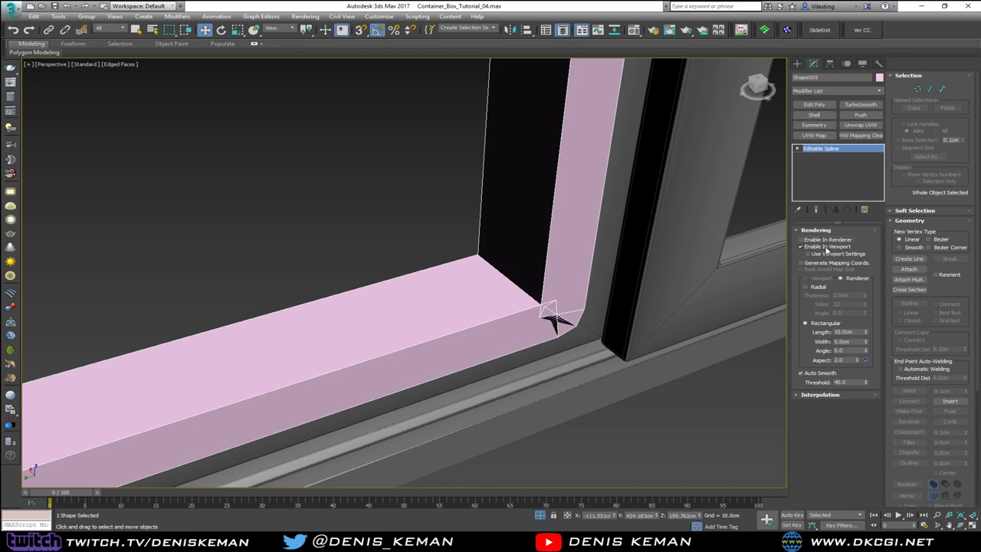
Turn off viewport rendering for the shape and add a Shell modifier with a 0.1 cm outer amount
left_click(826, 247)
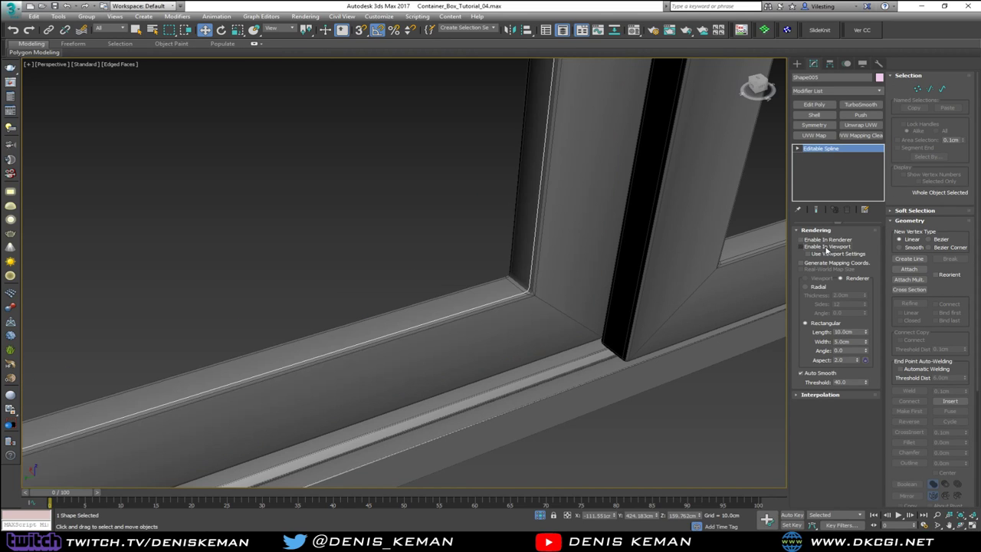
left_click(825, 118)
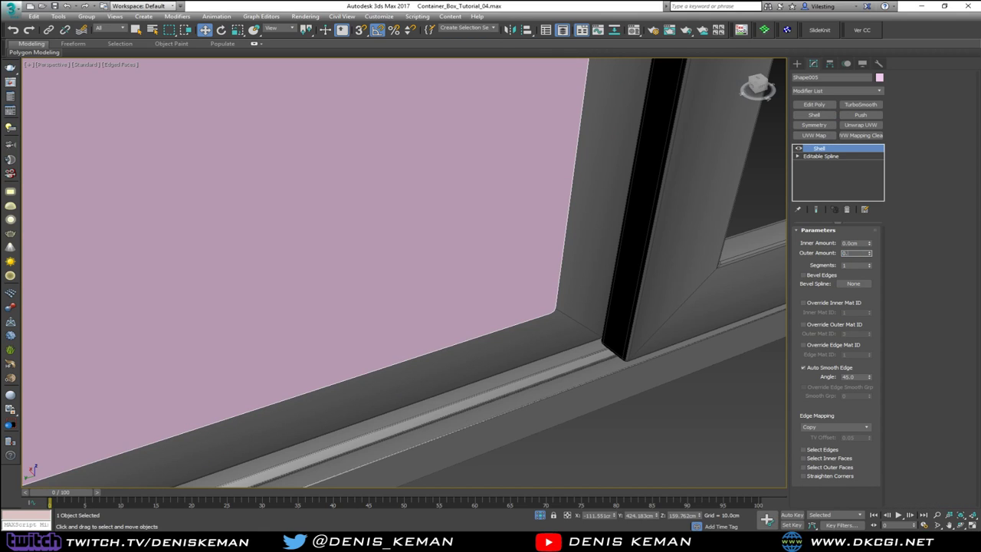
key("Return")
Make the left glass pane see-through, shift it about 1.9 cm along X within the frame, and clear the selection
middle_click_drag(387, 272, 493, 269)
scroll(470, 304, "down", 5)
scroll(421, 301, "up", 3)
key("alt+x")
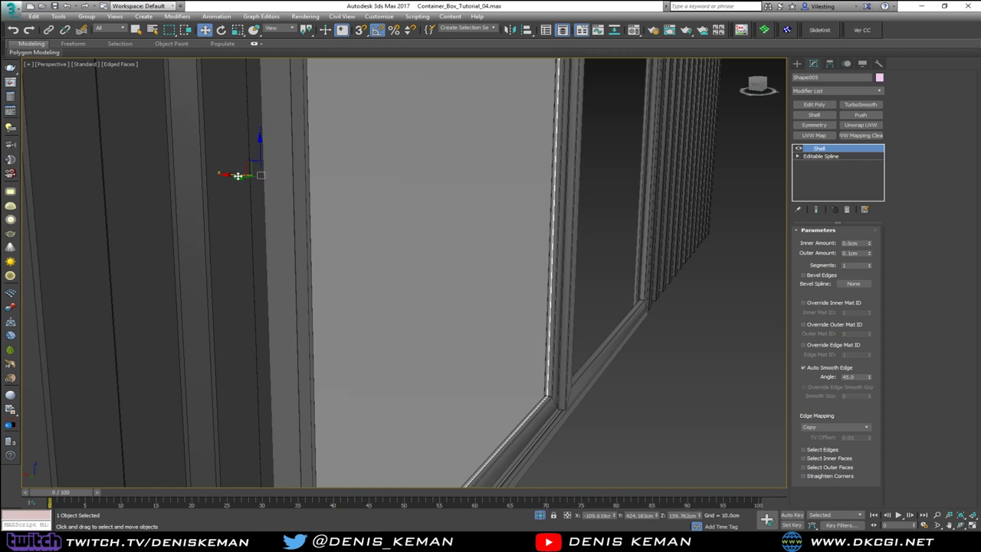
scroll(511, 285, "up", 3)
middle_click_drag(511, 285, 275, 291, "alt")
scroll(276, 292, "down", 3)
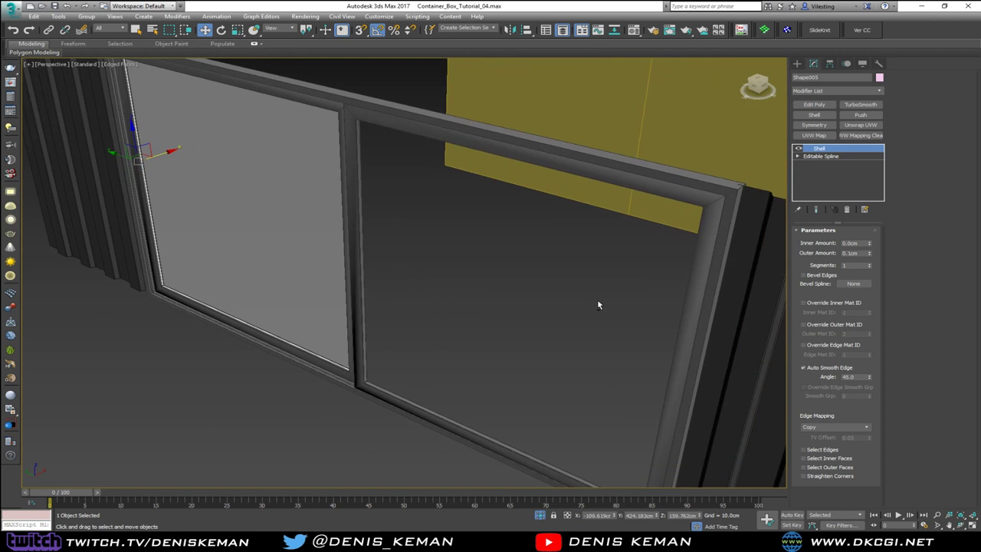
middle_click_drag(598, 304, 671, 304, "alt")
left_click(497, 349)
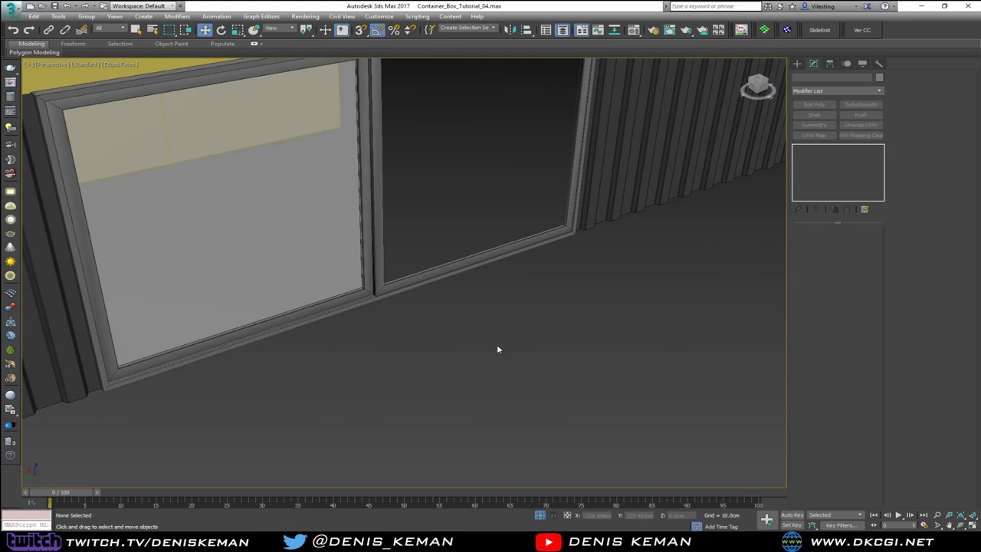
middle_click_drag(497, 349, 378, 345, "alt")
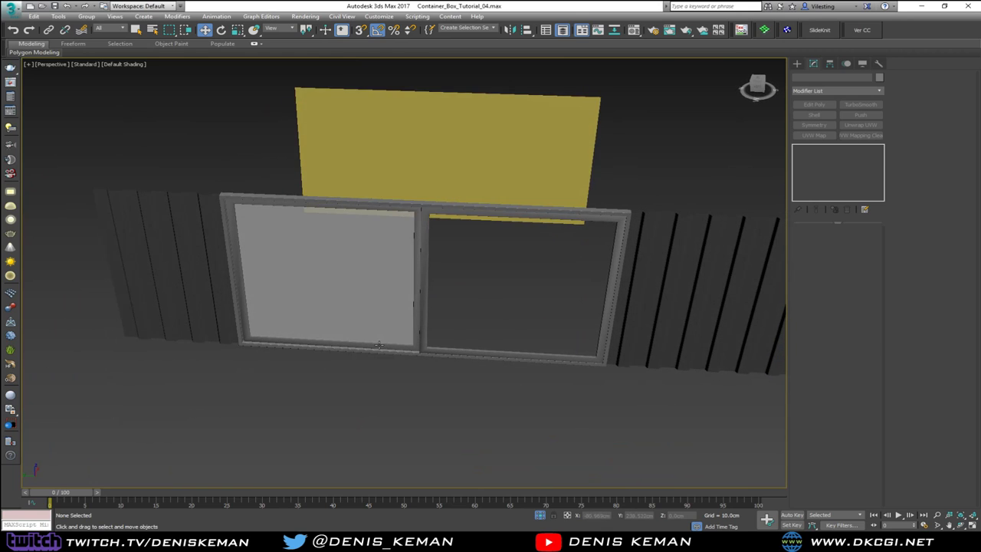
Add an Edit Poly modifier to the right panel frame and select the edge loop around its inner opening
scroll(429, 349, "up", 8)
left_click(439, 351)
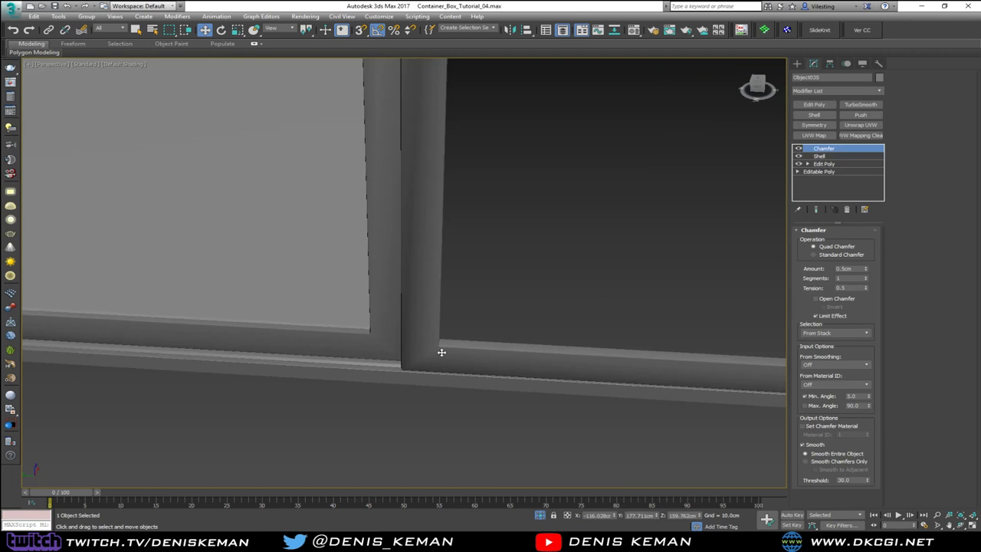
key("F4")
scroll(442, 351, "up", 2)
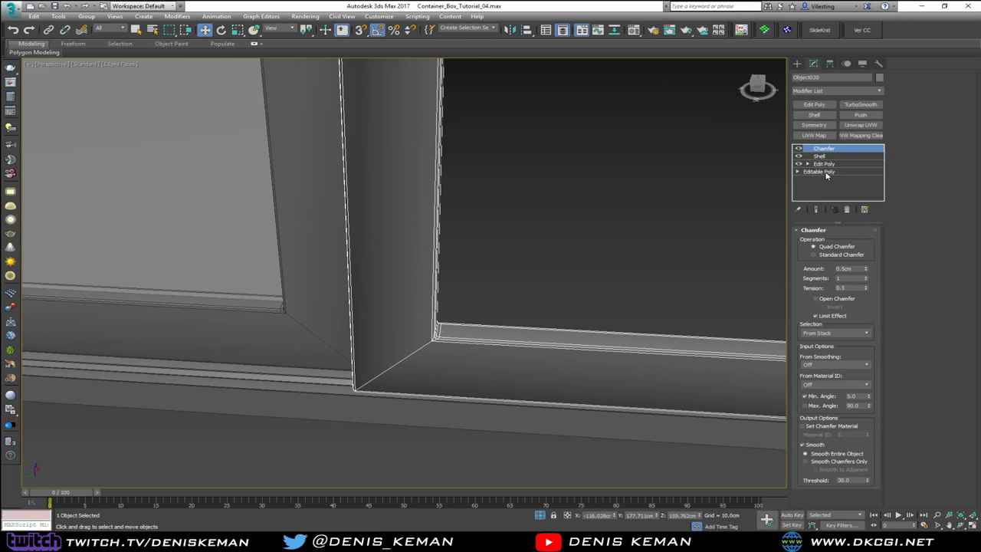
left_click(813, 104)
key("2")
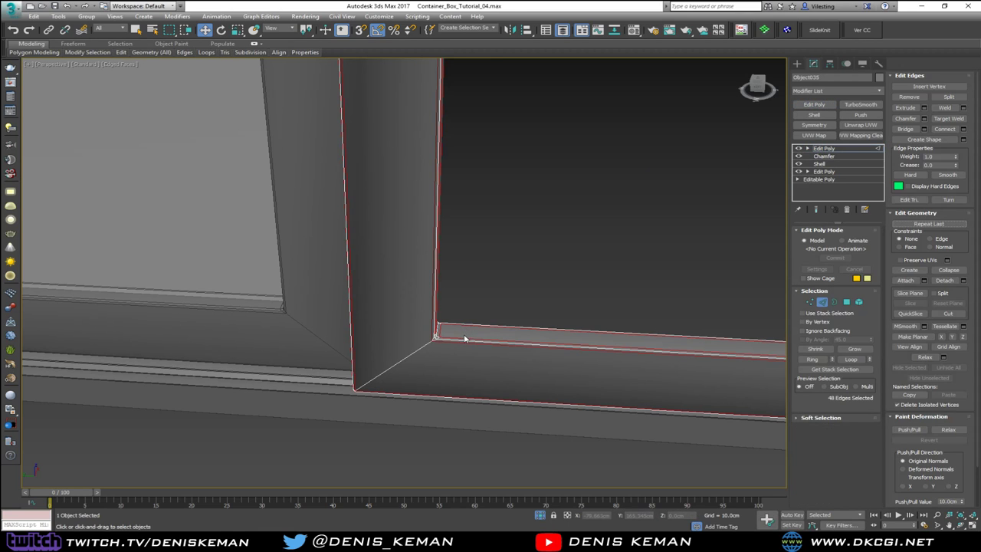
double_click(464, 338)
key("z")
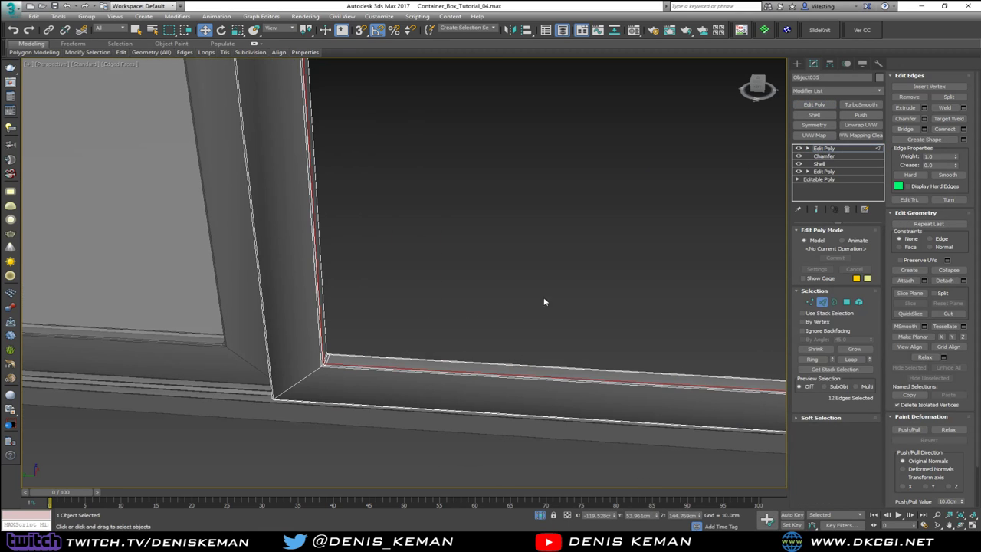
Create a linear shape from the right frame's inner edge loop and select that shape
left_click(963, 140)
left_click(481, 283)
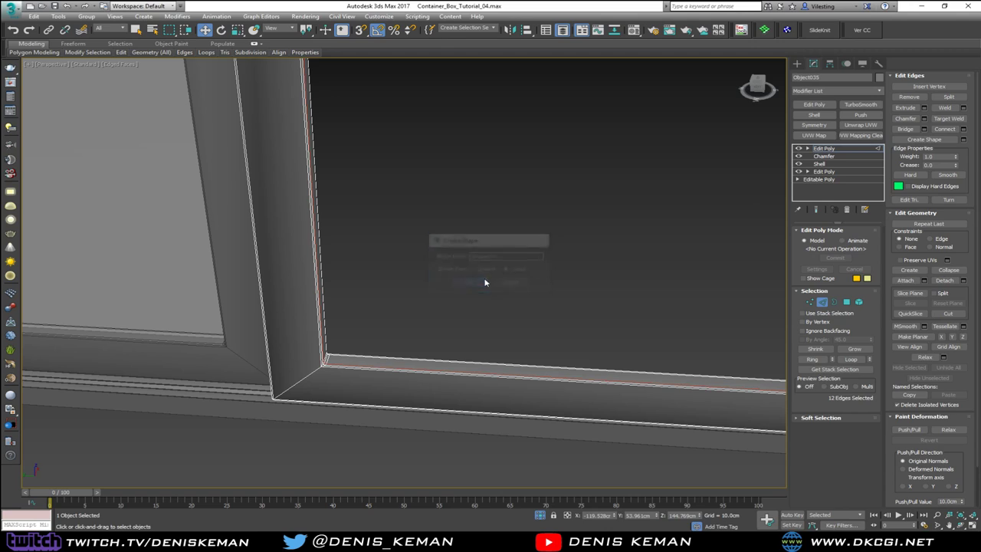
left_click(822, 302)
left_click(431, 306)
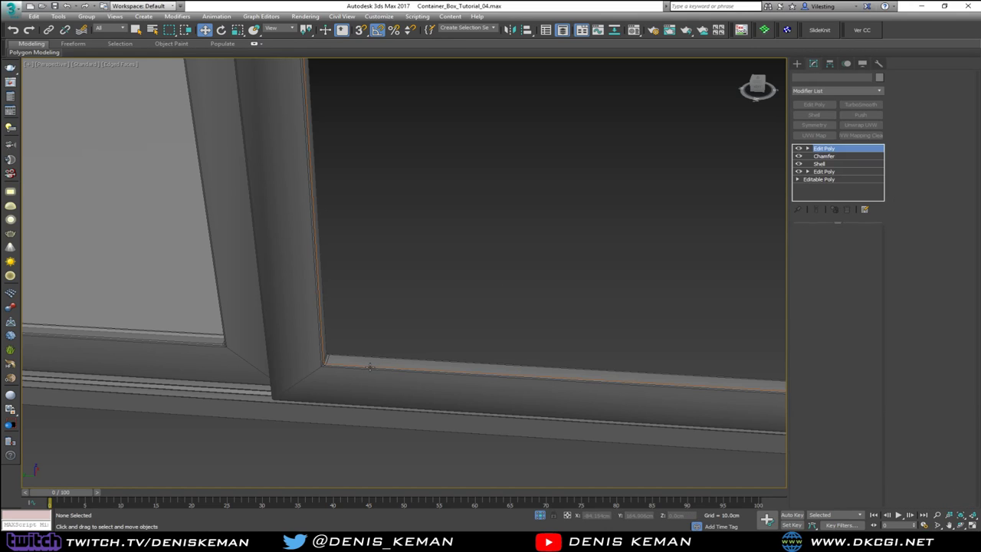
left_click(370, 366)
left_click(371, 364)
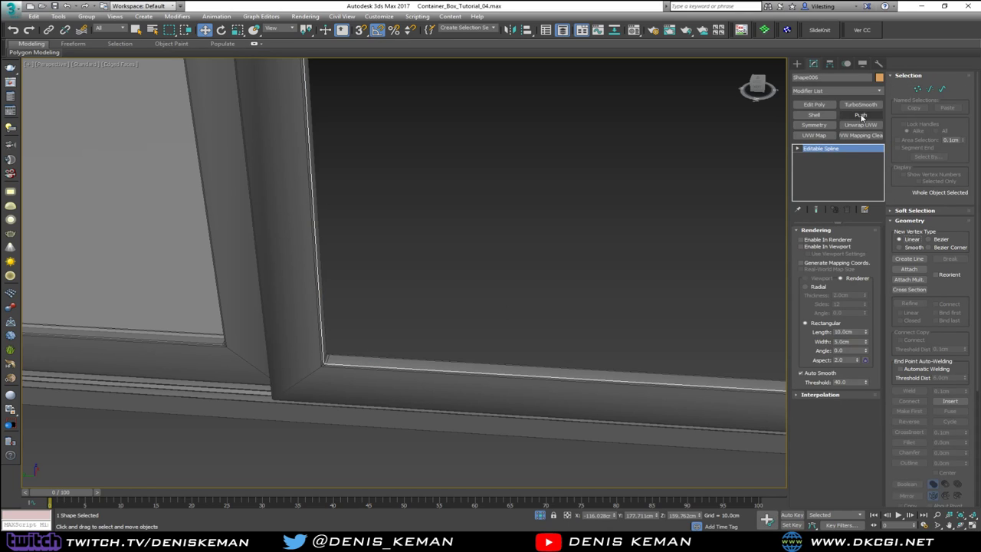
Turn the right outline into a see-through glass pane with a Shell modifier and shift it slightly within its frame
left_click(813, 114)
middle_click_drag(500, 250, 422, 275)
scroll(422, 276, "down", 3)
middle_click_drag(463, 245, 403, 273)
scroll(403, 273, "down", 1)
middle_click_drag(424, 228, 348, 249, "alt")
left_click_drag(320, 107, 322, 105)
left_click(299, 322)
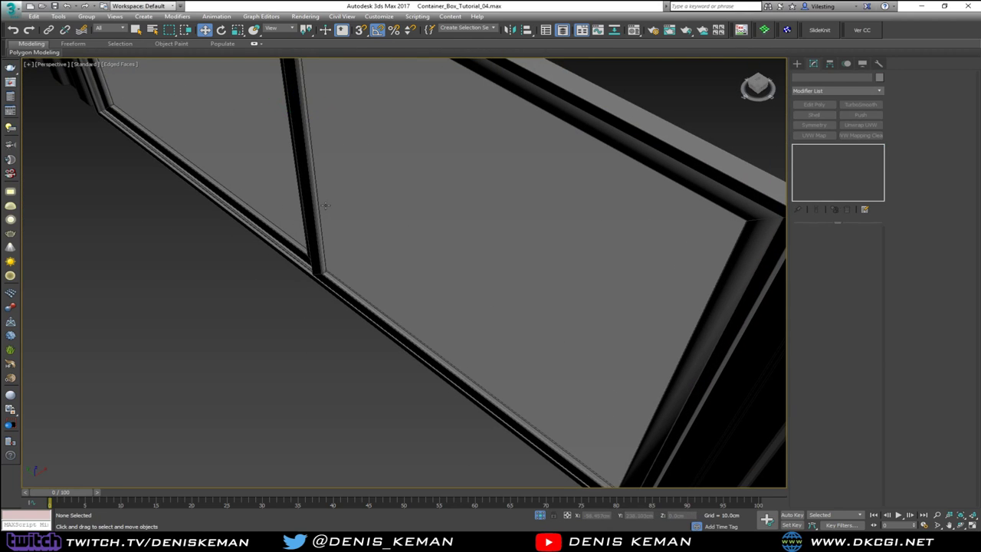
Examine both glazed sliding panels in the door frame, with and without edged faces
middle_click_drag(305, 326, 413, 225, "alt")
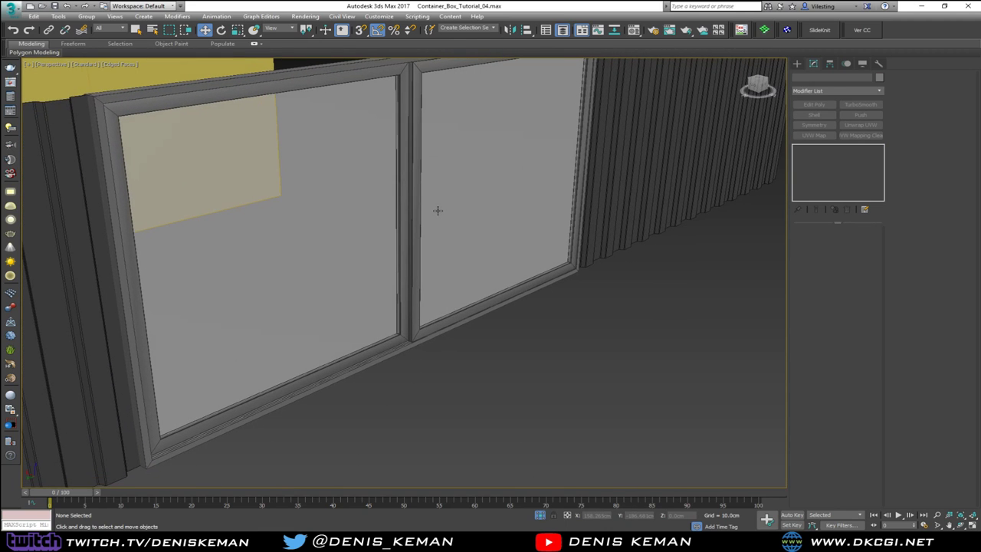
key("F4")
middle_click_drag(445, 221, 451, 258)
scroll(428, 270, "down", 3)
key("F4")
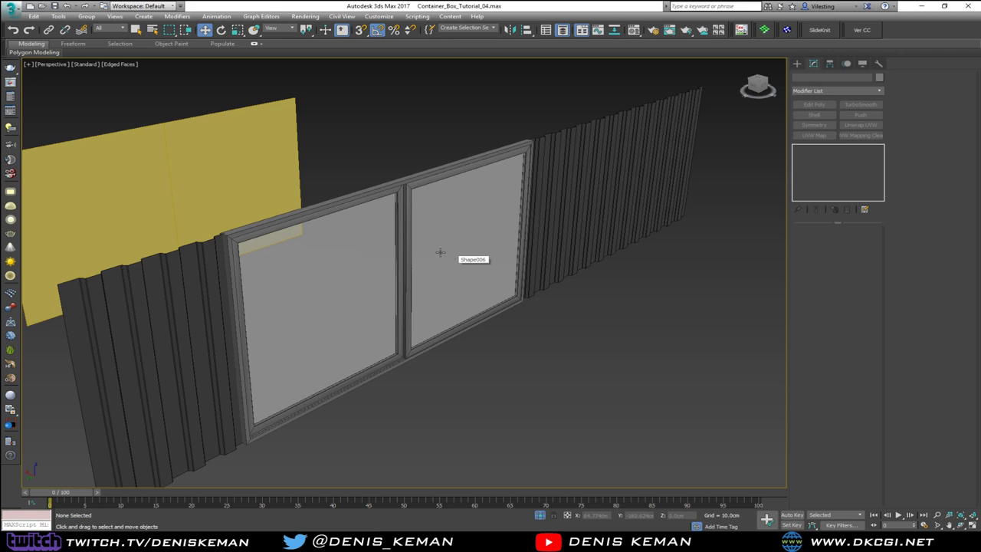
left_click(411, 186)
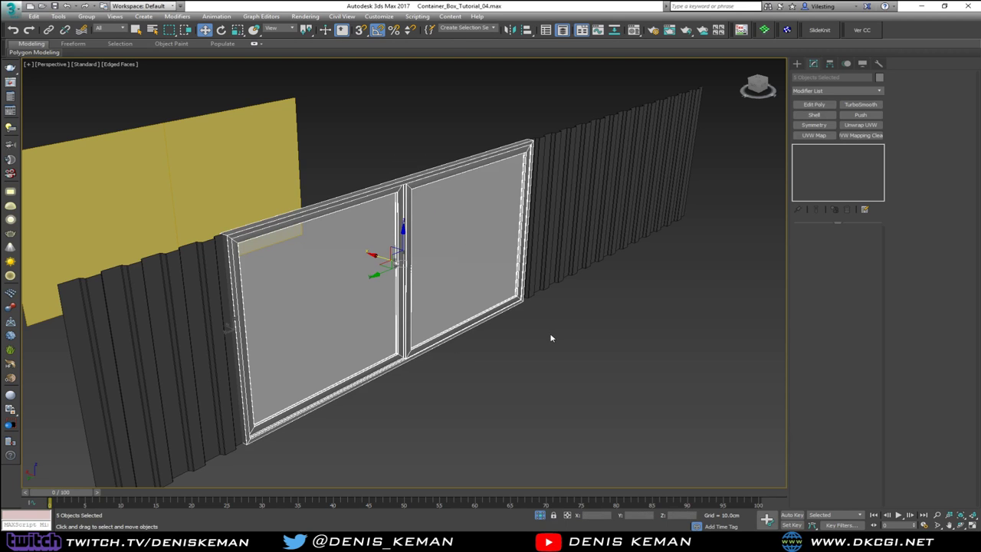
left_click(491, 335)
middle_click_drag(491, 335, 412, 324, "alt")
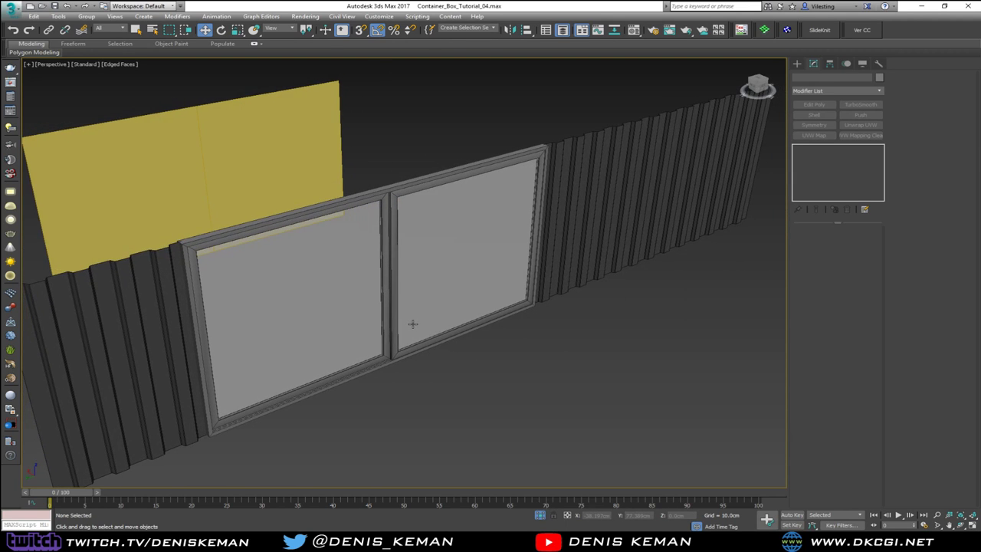
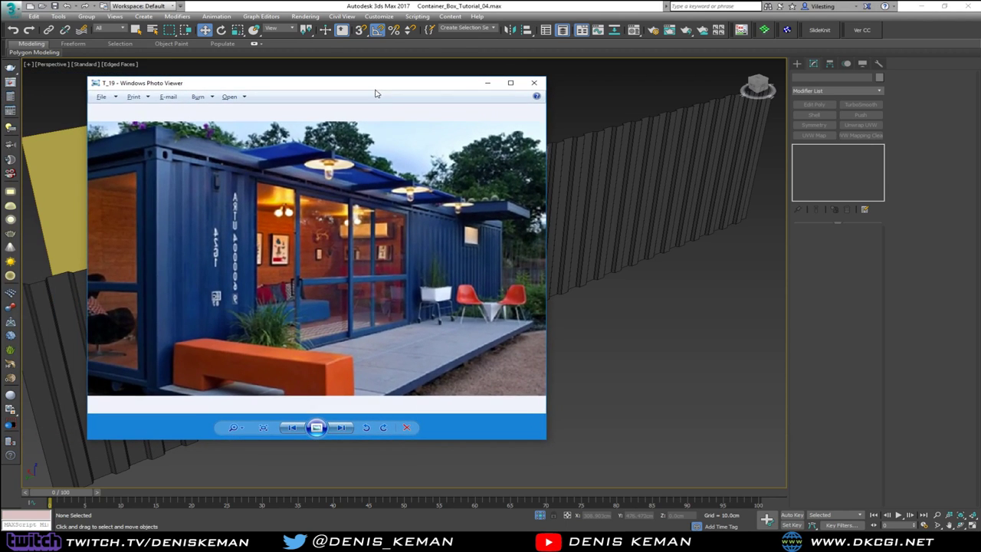
Study the sliding doors' crossbars and handle in the T_19 reference photo in Windows Photo Viewer, and move the photo aside
scroll(261, 284, "up", 4)
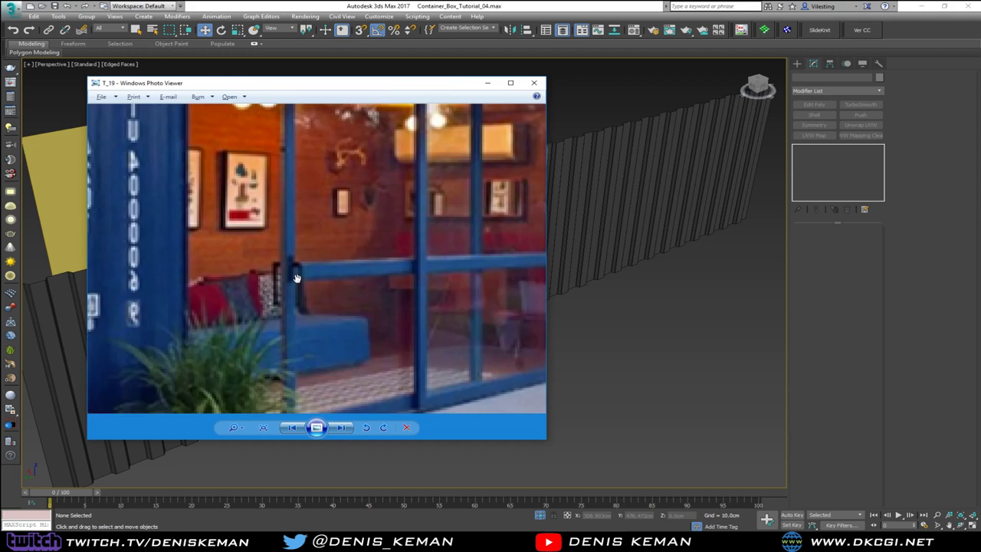
scroll(297, 278, "down", 4)
left_click_drag(321, 79, 320, 81)
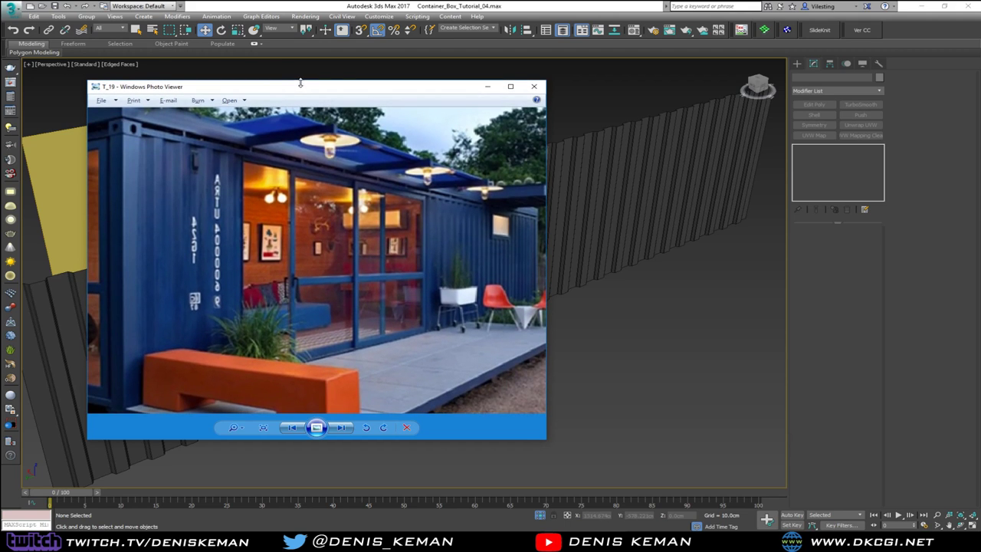
left_click_drag(301, 85, 0, 86)
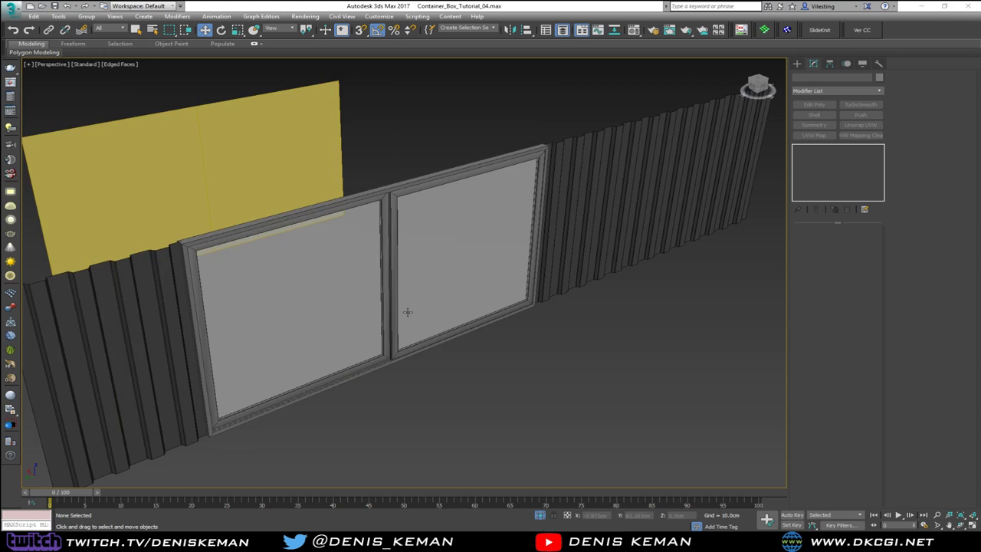
Create a small cylinder, about 2.3 cm in radius and 1.6 cm high, in the Left view at the left sliding frame's outer upright
middle_click_drag(346, 337, 325, 337, "alt")
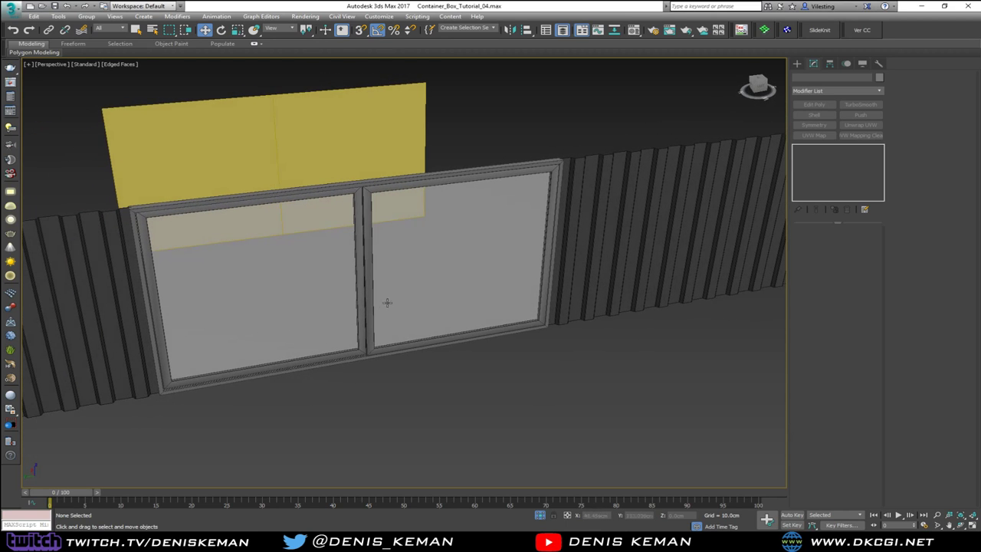
middle_click_drag(250, 332, 323, 331)
scroll(231, 315, "up", 3)
left_click(233, 309)
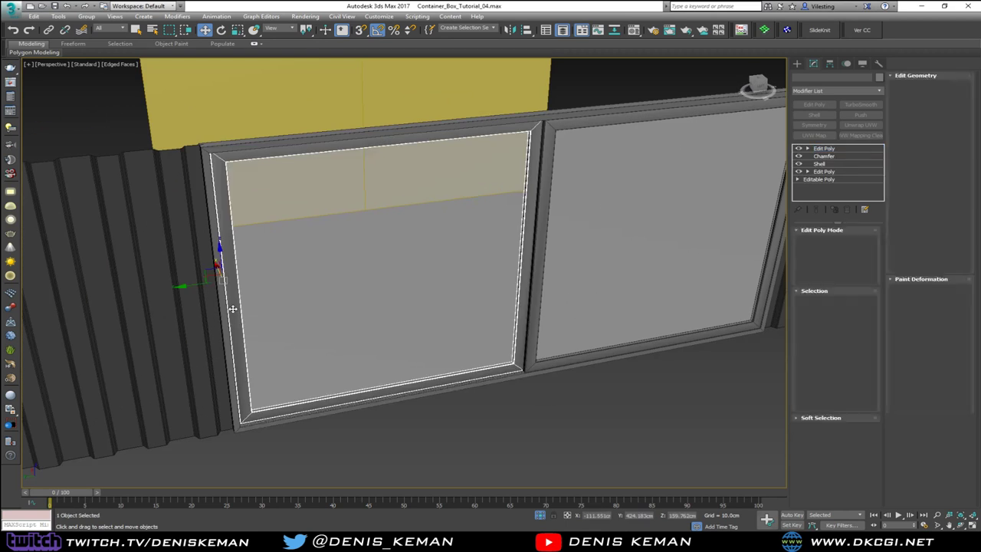
key("alt+w")
right_click(501, 234)
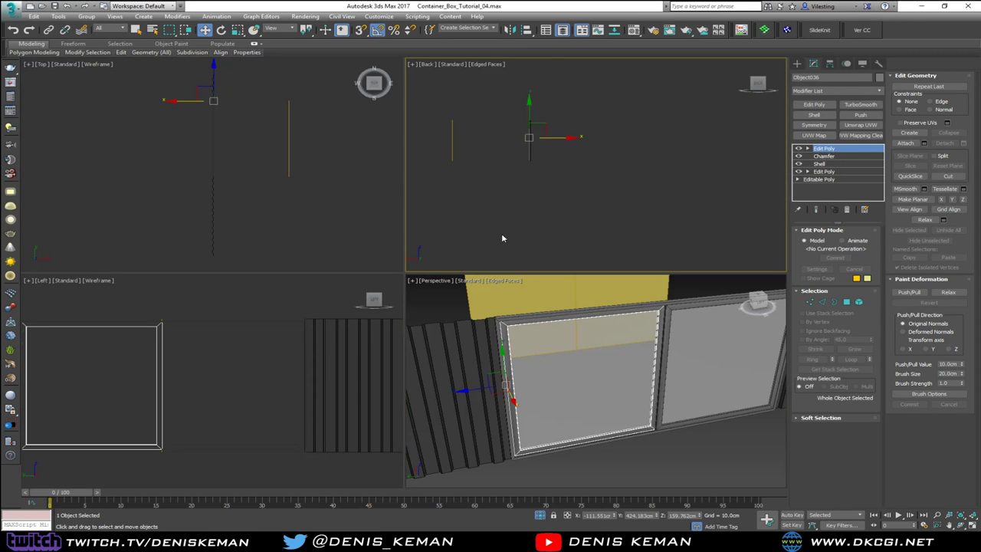
key("z")
right_click(237, 332)
key("z")
key("alt+w")
scroll(263, 332, "down", 5)
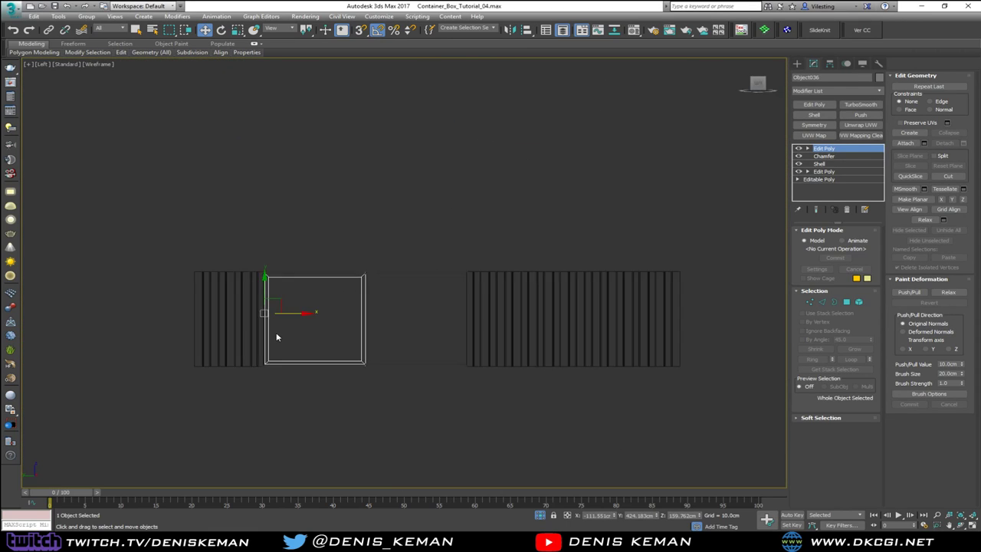
key("alt+w")
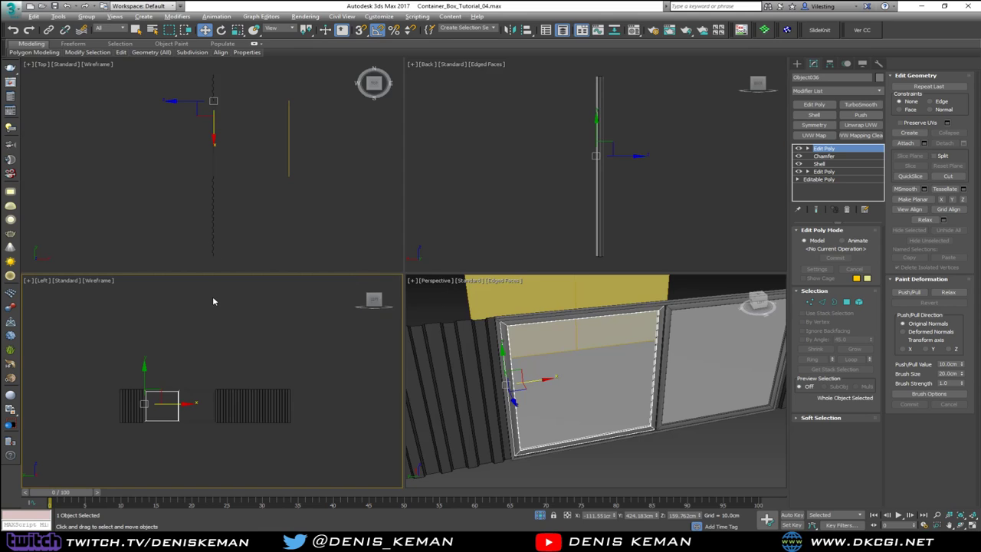
key("alt+w")
scroll(276, 333, "up", 8)
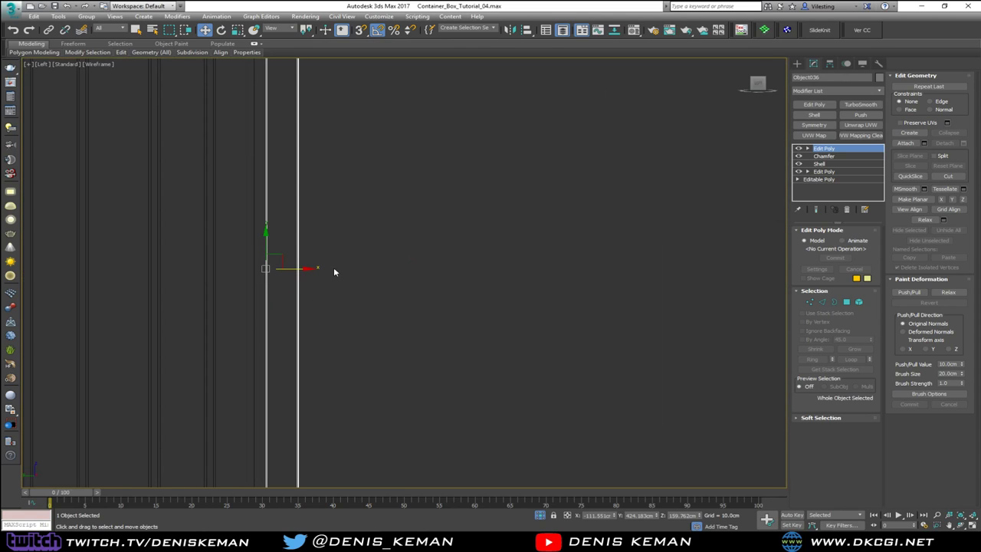
right_click(331, 263)
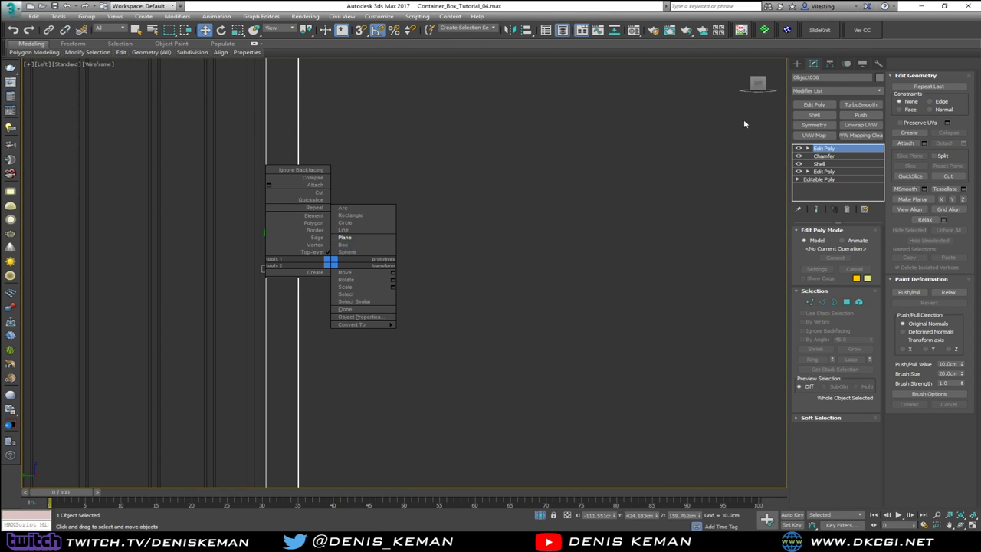
left_click(797, 64)
left_click(815, 137)
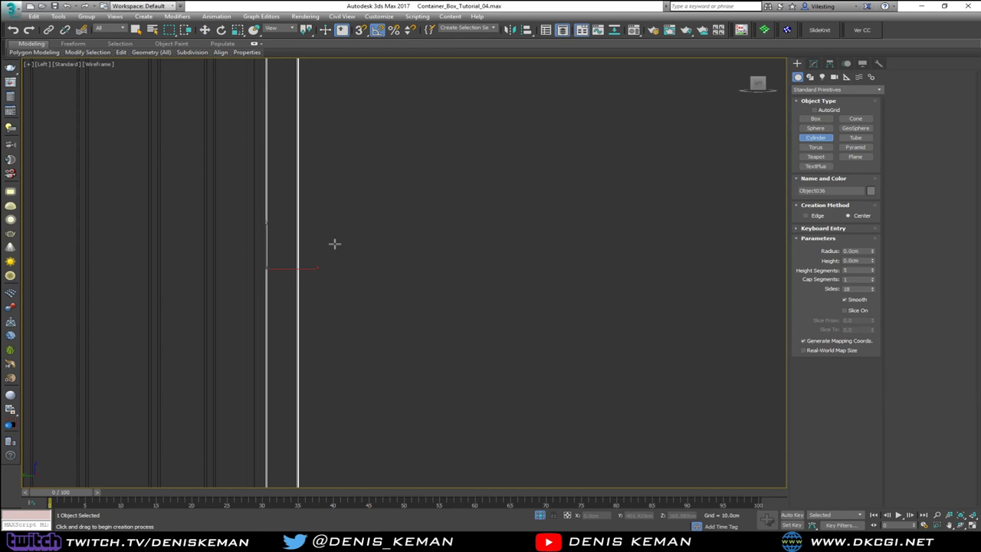
left_click_drag(282, 268, 282, 267)
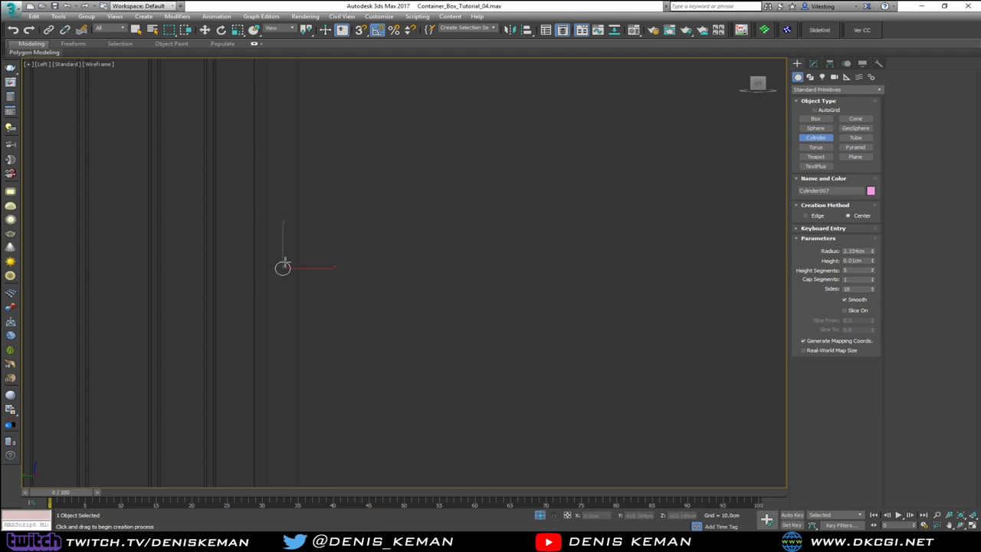
key("alt+w")
middle_click(516, 357)
key("z")
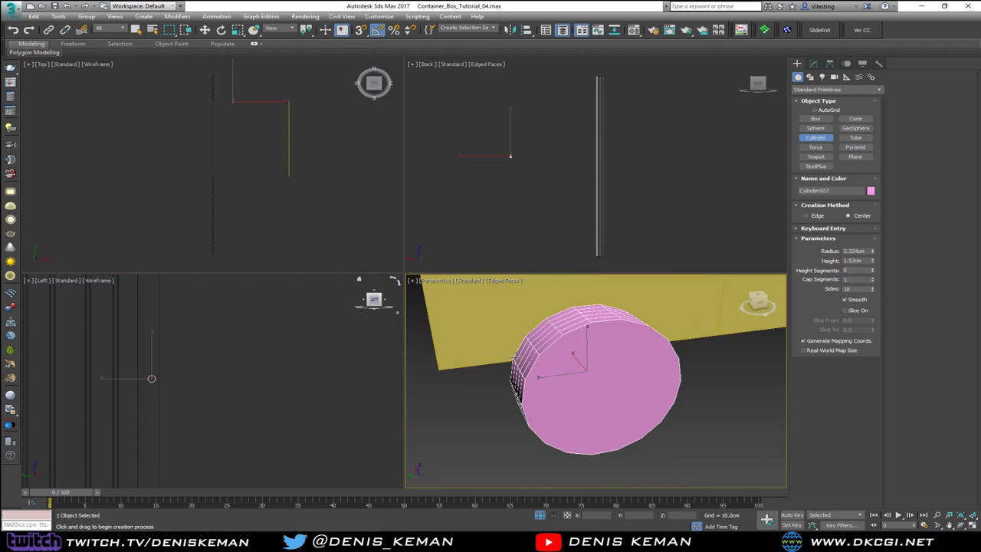
Move the cylinder onto the front face of the left sliding frame's outer upright
scroll(516, 357, "down", 8)
key("alt+w")
scroll(515, 356, "up", 8)
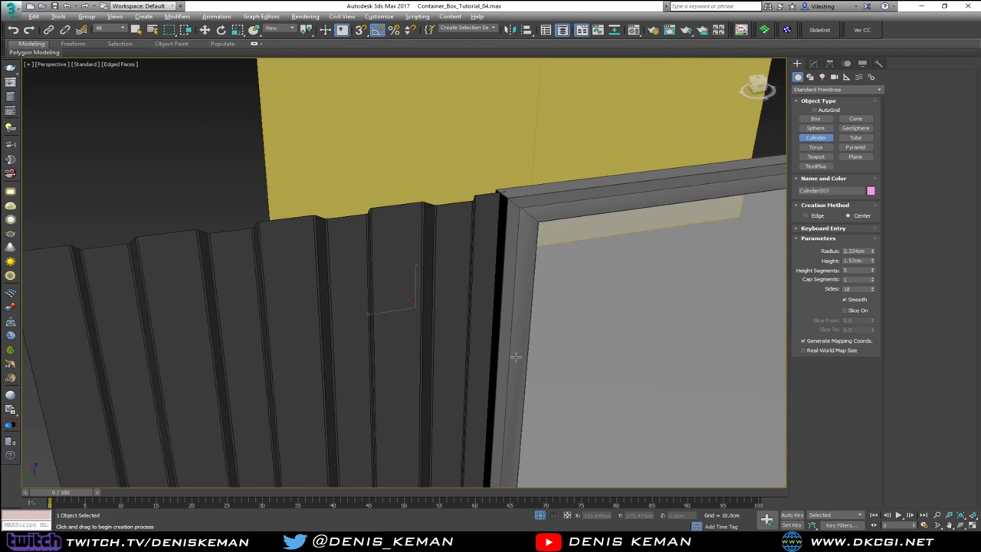
key("w")
left_click_drag(474, 328, 502, 364)
key("z")
scroll(502, 365, "down", 5)
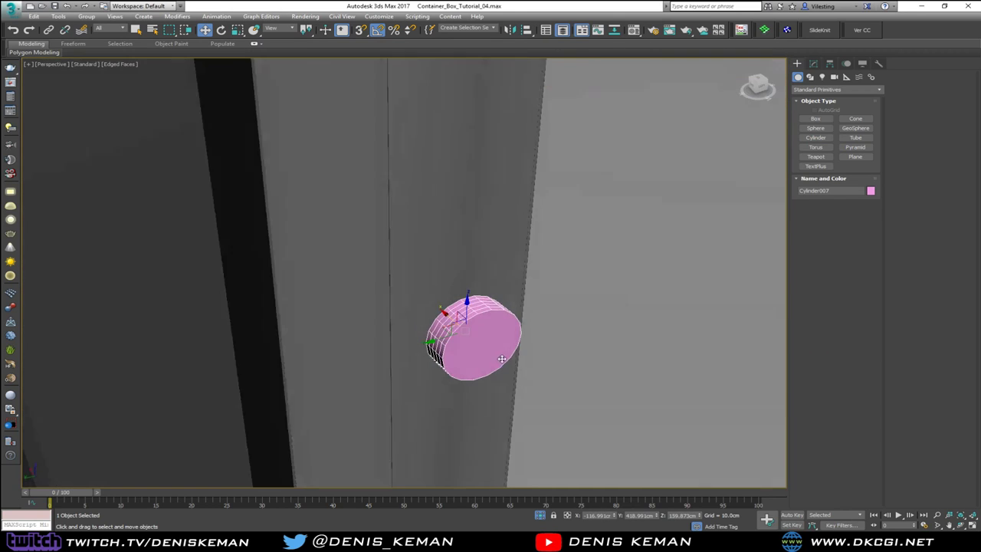
Reduce the cylinder to 1 height segment and 12 sides
left_click(814, 64)
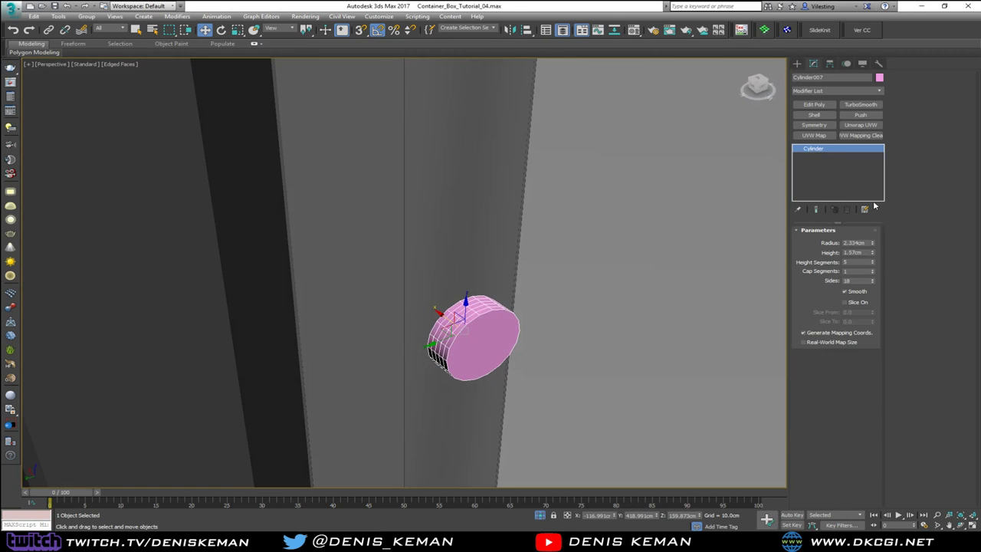
right_click(872, 263)
middle_click_drag(506, 272, 482, 214)
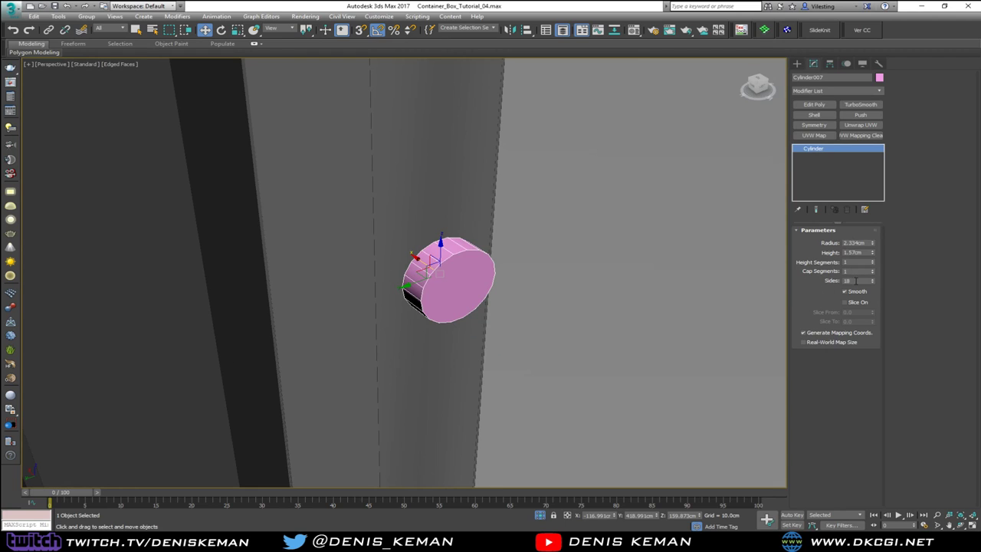
type("12")
key("Return")
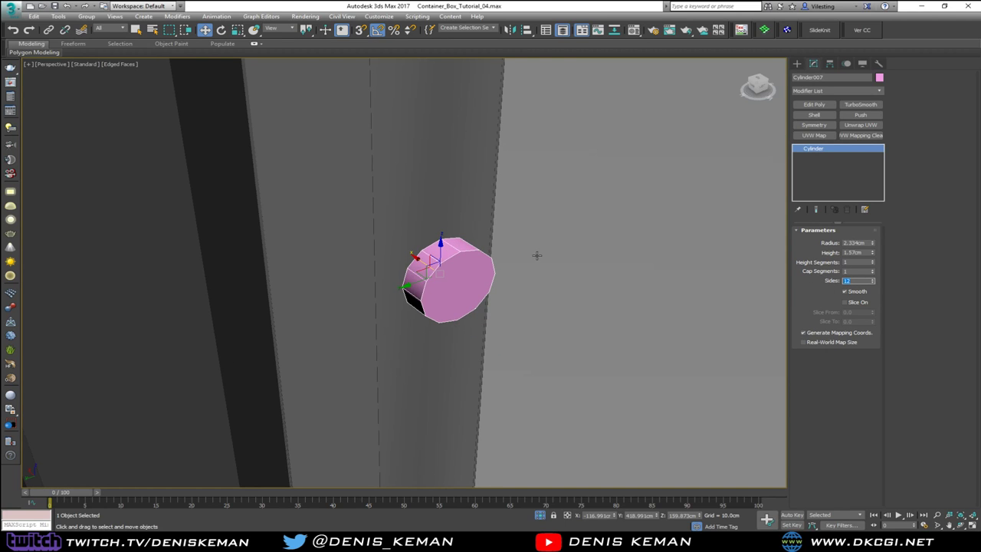
Add an Edit Poly modifier to the cylinder and delete both caps and the lower half of its side polygons
middle_click_drag(536, 255, 506, 226, "alt")
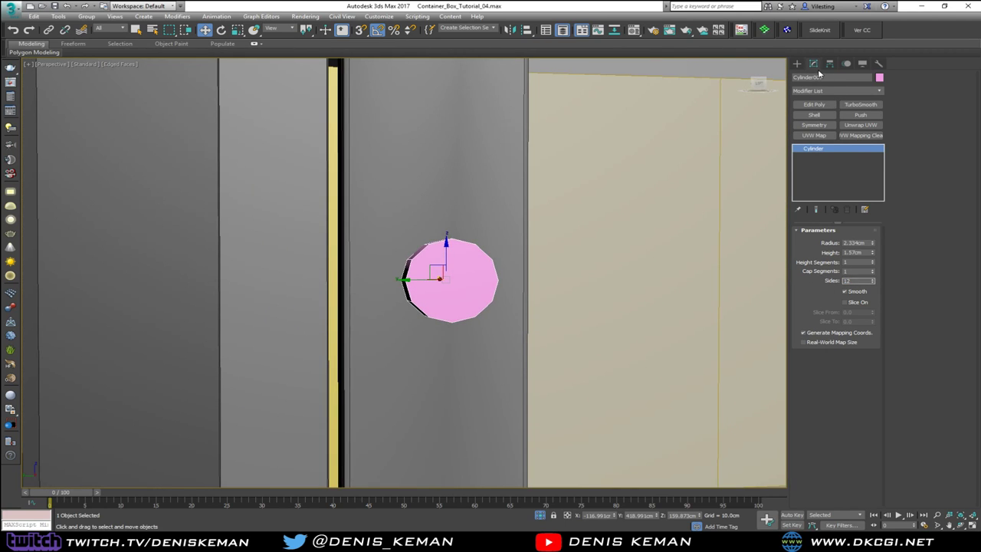
left_click(813, 104)
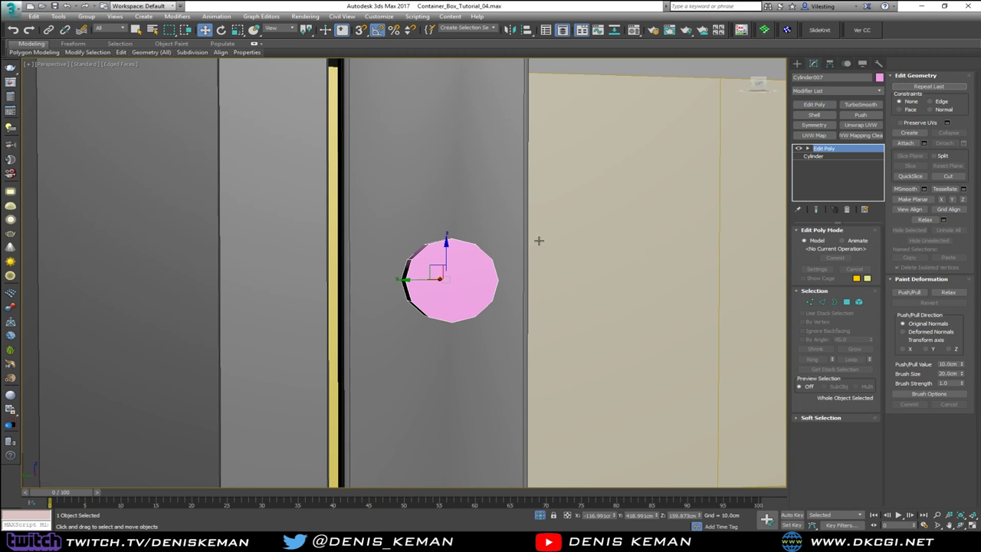
key("4")
left_click_drag(376, 301, 376, 300)
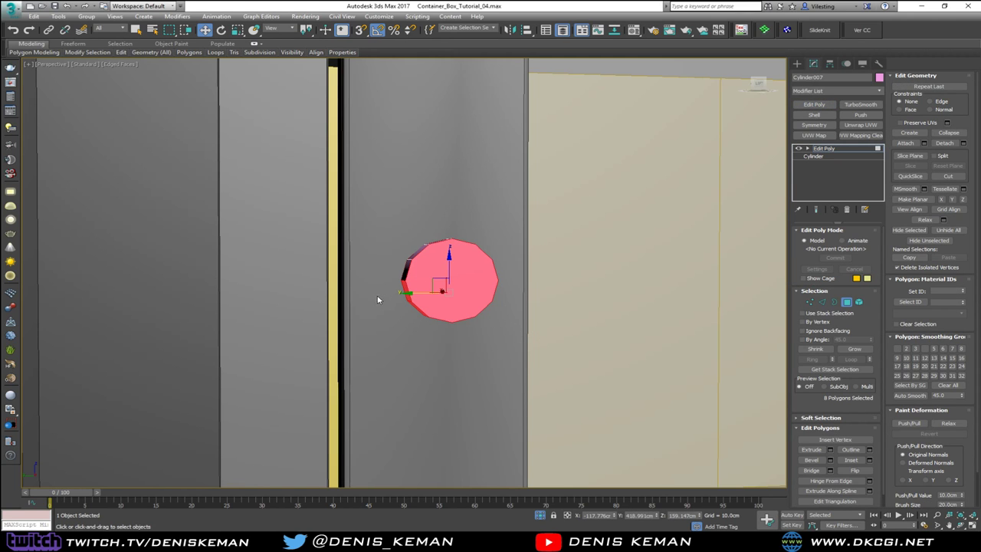
mouse_move(376, 301)
middle_mouse_down("alt")
mouse_move(364, 303)
mouse_move(378, 307)
middle_mouse_up("alt")
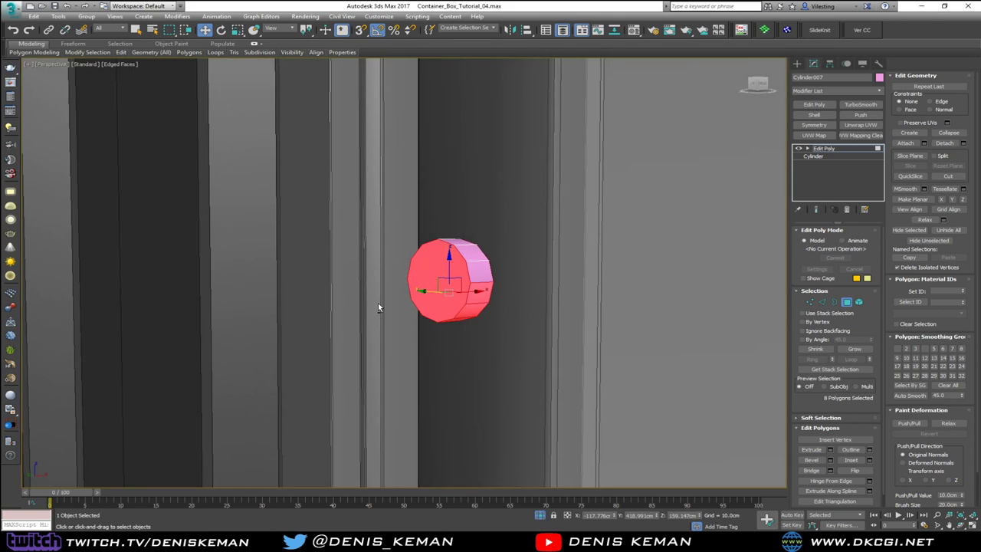
key("Delete")
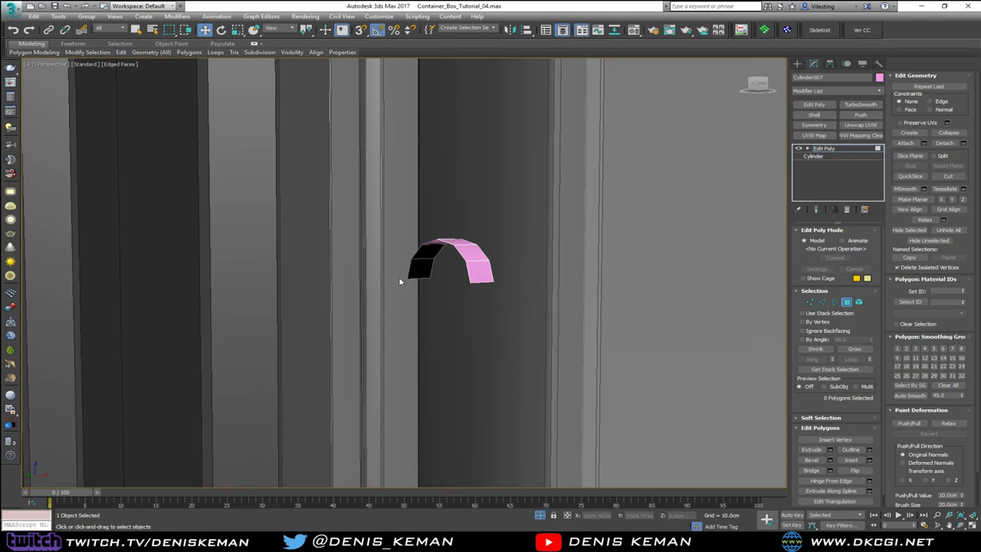
Extend the half-ring's two lower end edges straight down as new polygons to form an arch with legs
key("2")
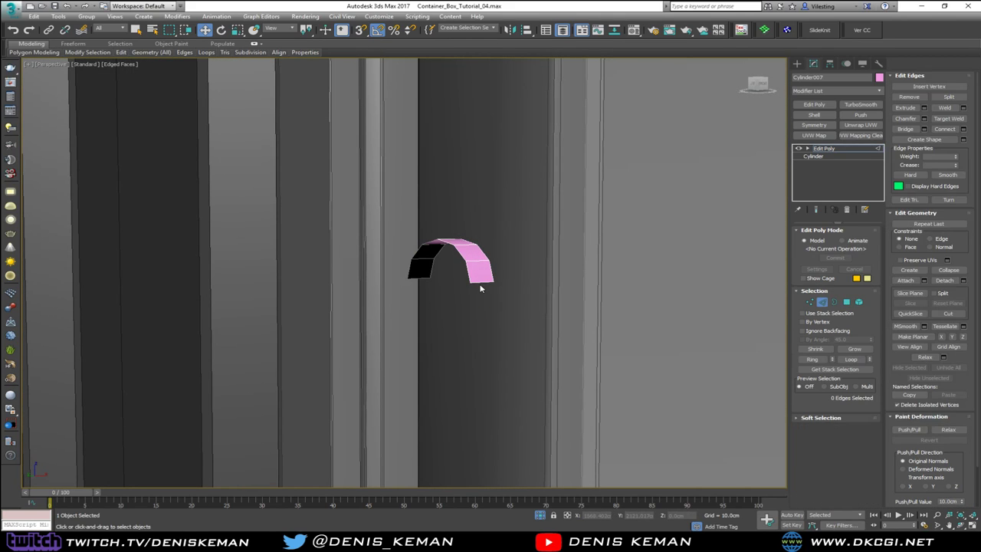
left_click(478, 281)
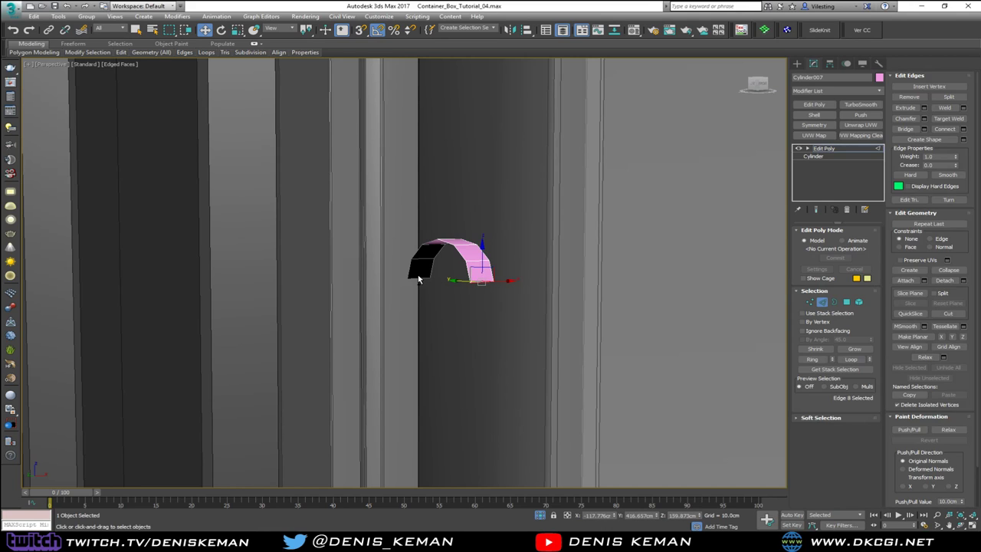
left_click(418, 280, "ctrl")
middle_click_drag(418, 281, 423, 223, "alt")
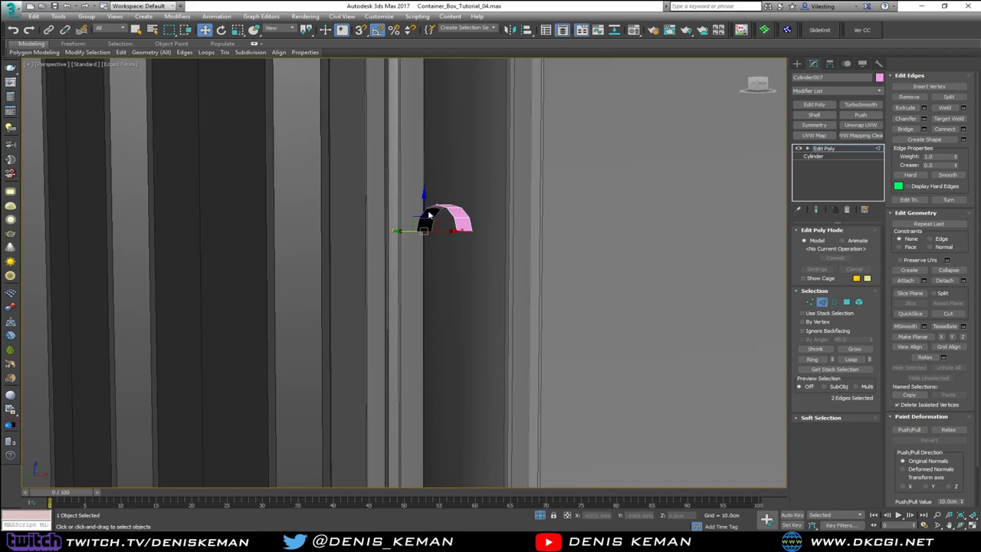
left_click_drag(423, 223, 423, 309)
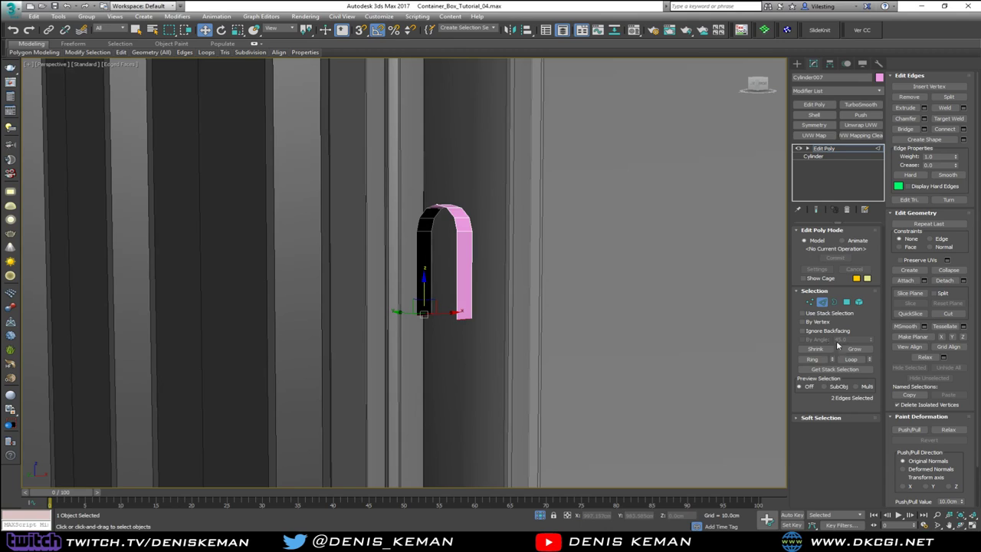
Bridge the front vertical edges of the two legs to close the lower front of the handle
left_click_drag(388, 279, 522, 295)
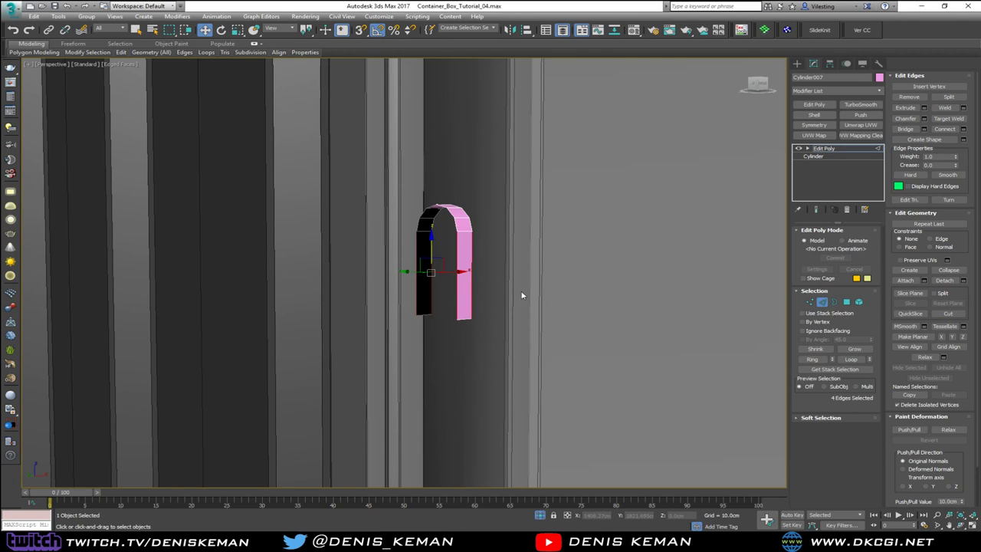
left_click(431, 298, "alt")
left_click(472, 298, "alt")
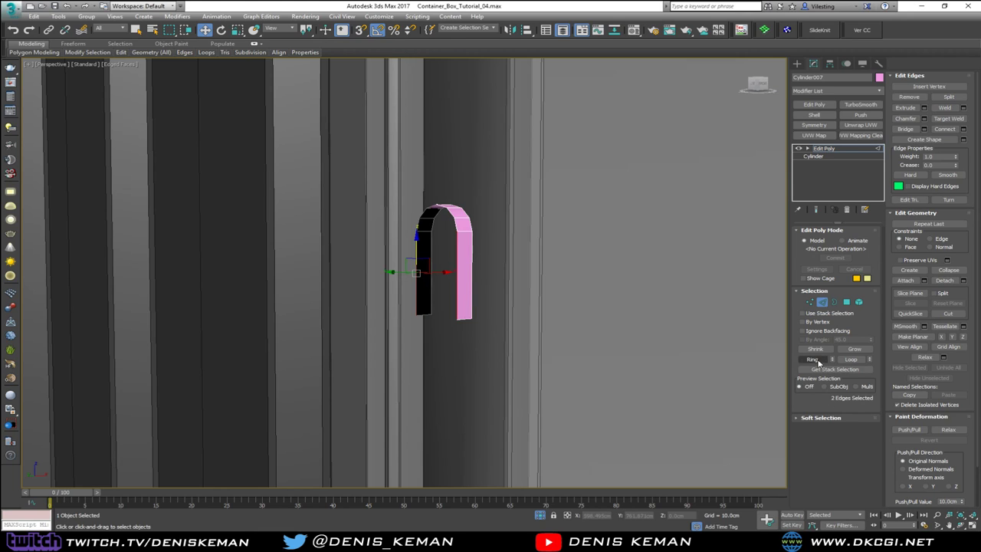
left_click(904, 128)
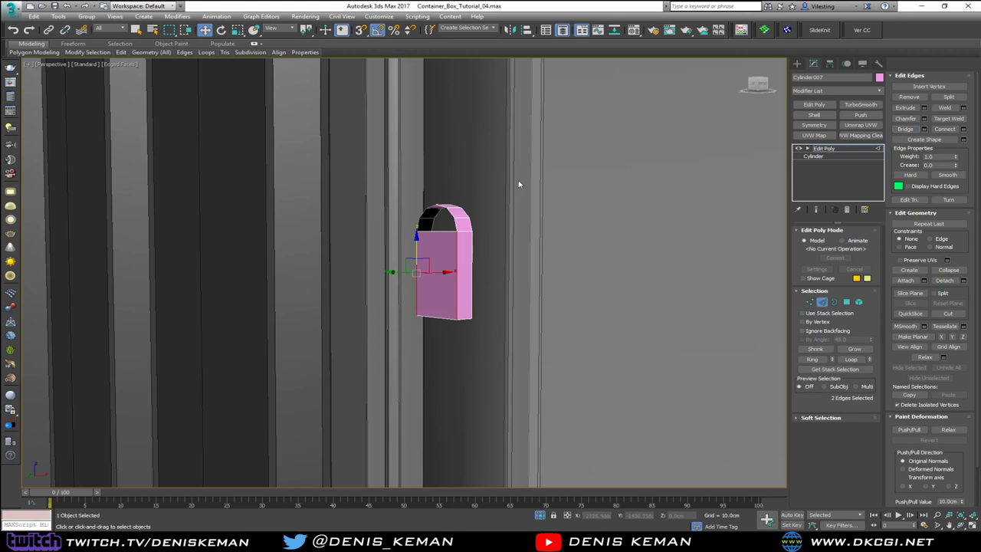
Cap the open border at the front of the arch above the bridged face
key("3")
left_click(456, 228)
middle_click_drag(456, 228, 534, 256, "alt")
scroll(534, 257, "up", 1)
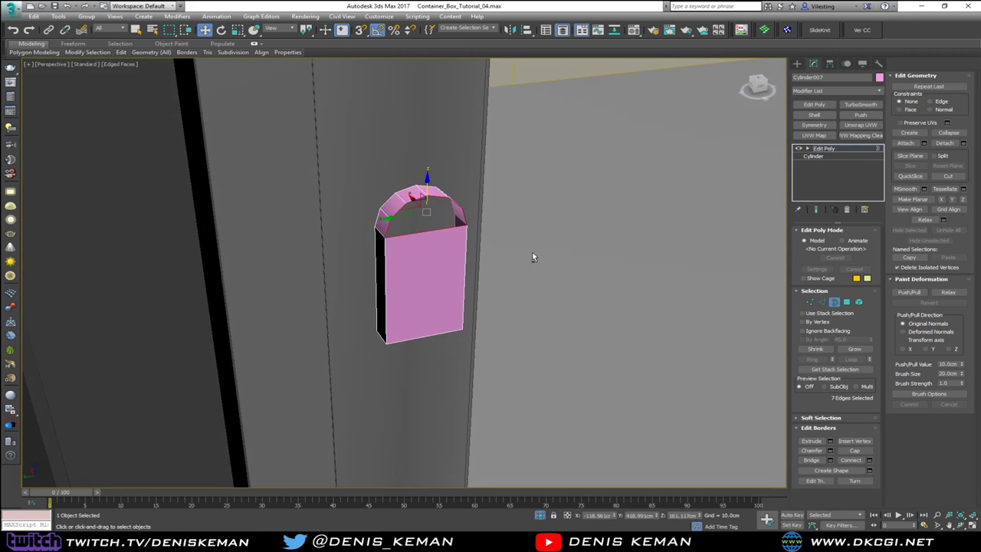
left_click(854, 450)
Connect the opposite side vertices across the arch cap, and split the front face with a vertical centre edge
scroll(409, 235, "up", 2)
key("1")
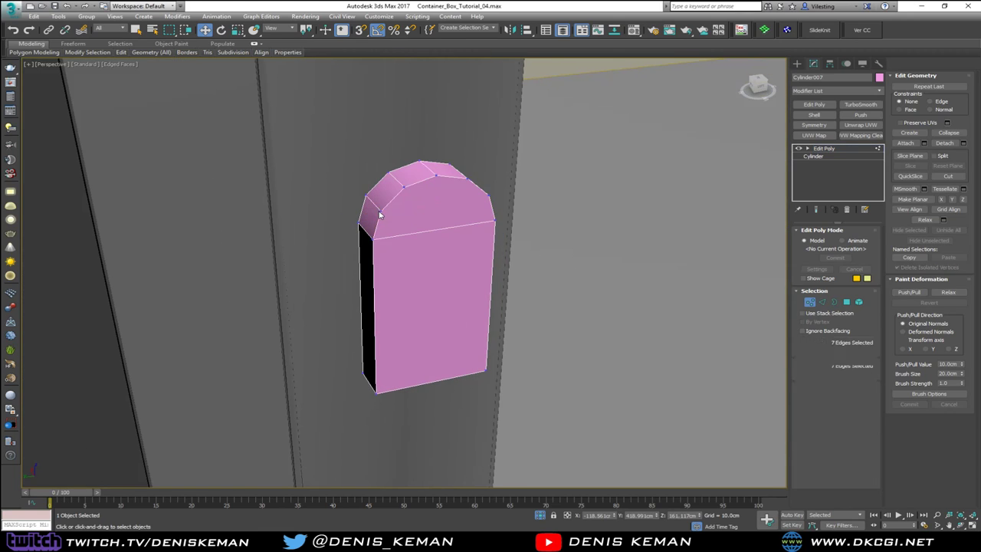
left_click(381, 211)
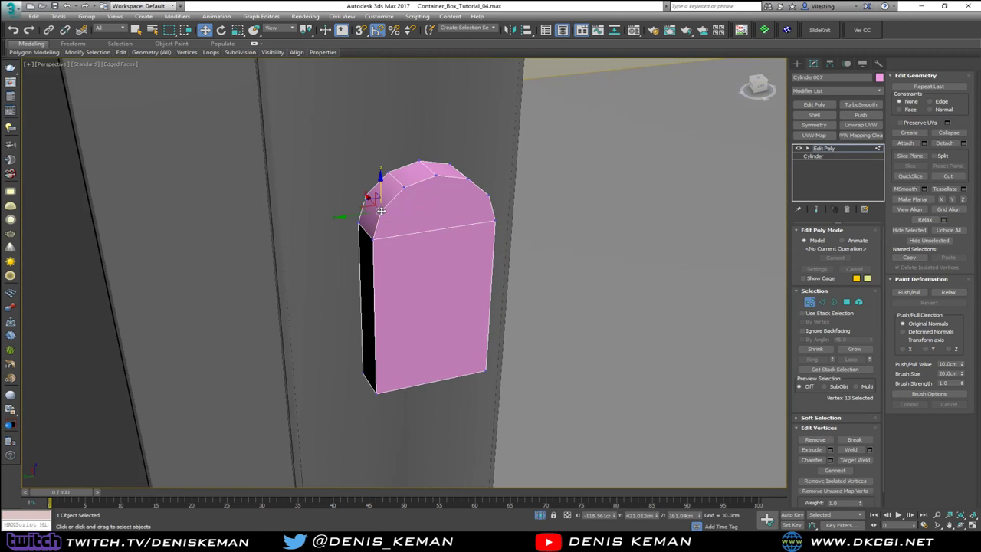
left_click(487, 198)
key("2")
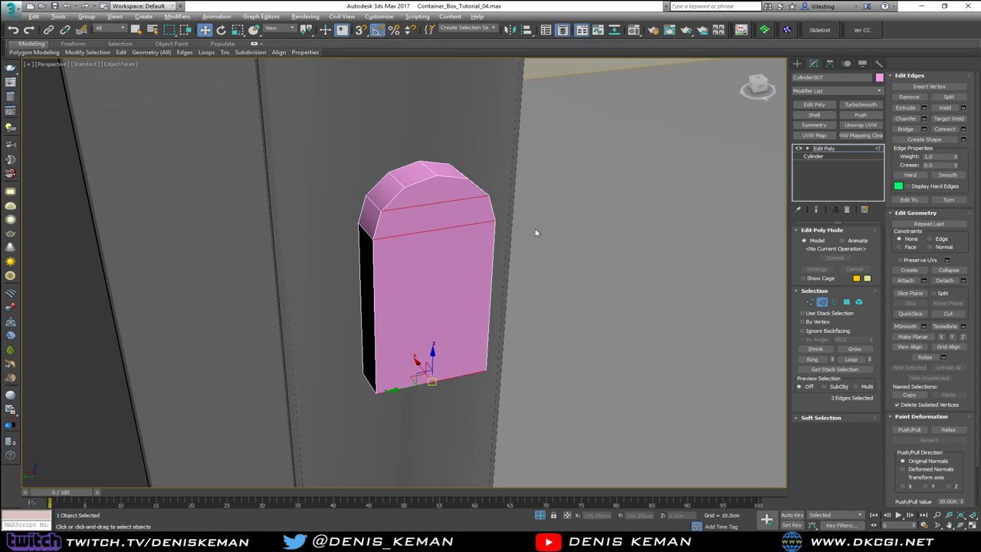
left_click(945, 128)
Connect the centre edge's upper vertex to the vertex at the top of the arch, and finish the vertex editing
key("1")
left_click(441, 180)
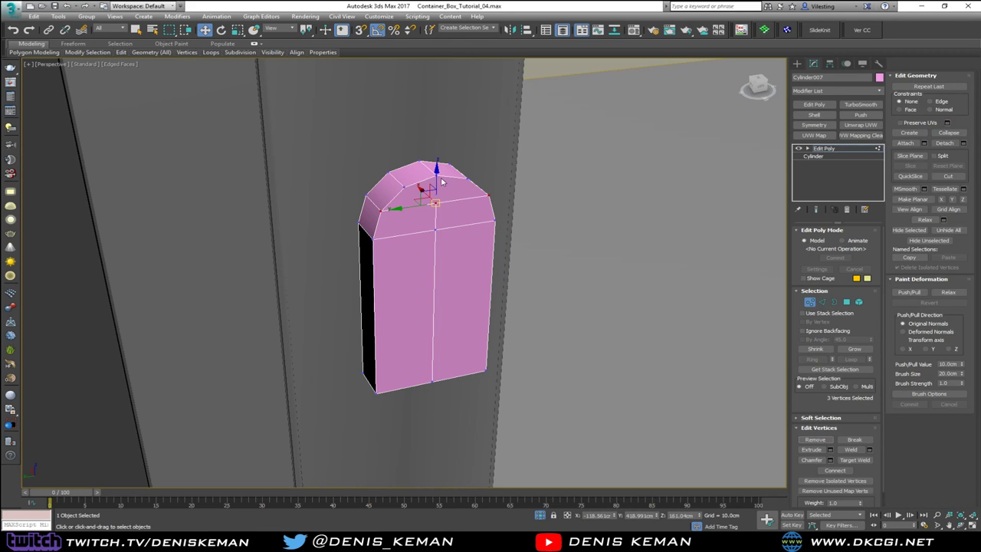
left_click(434, 202, "alt")
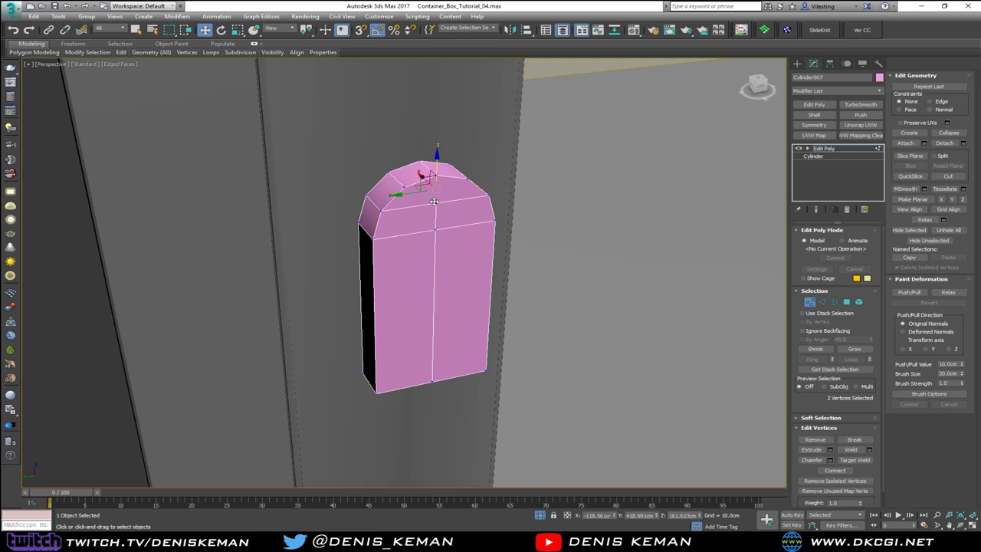
scroll(463, 244, "down", 3)
key("1")
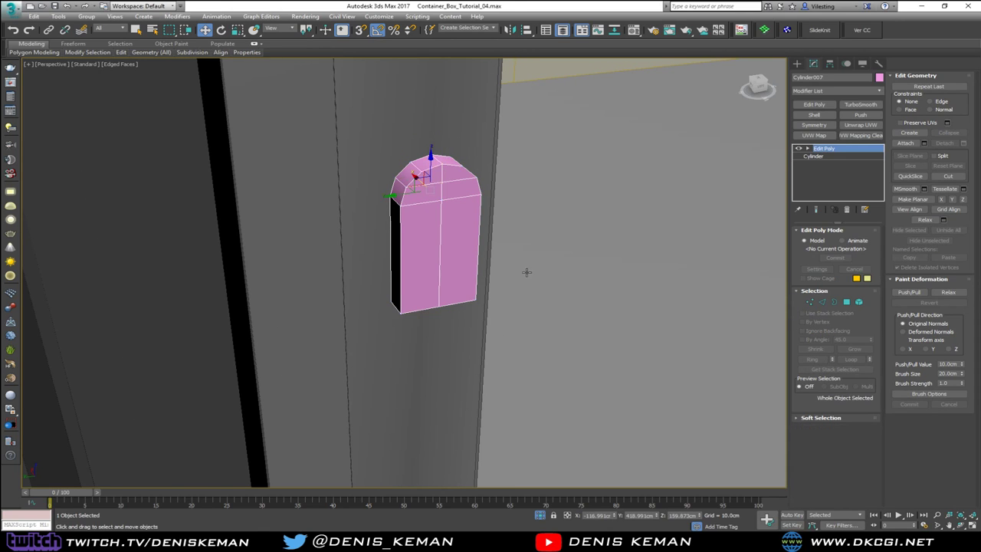
scroll(496, 244, "down", 2)
scroll(497, 243, "down", 4)
scroll(494, 256, "up", 4)
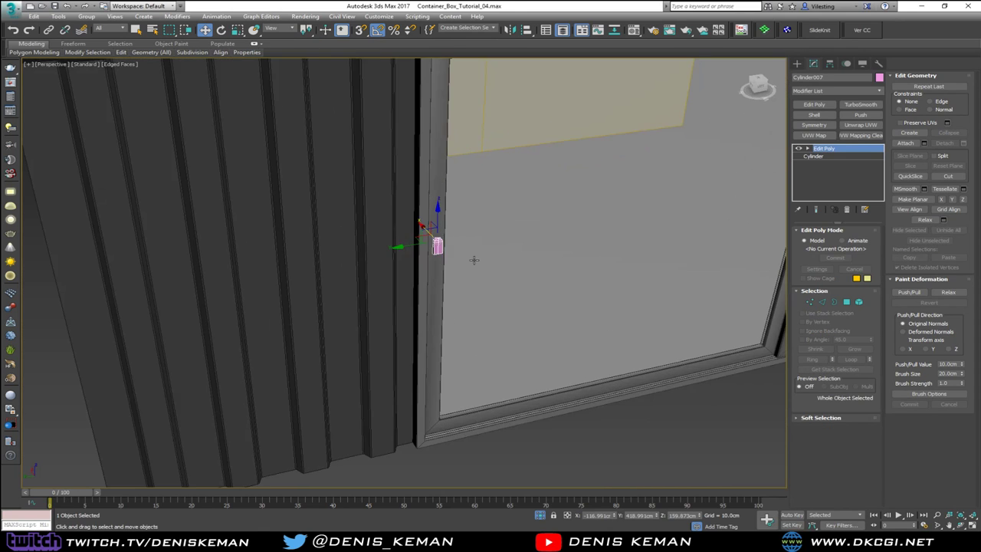
Extrude one bottom side edge of the handle base along Y toward its centre to start closing the open underside
middle_click_drag(412, 258, 322, 203, "alt")
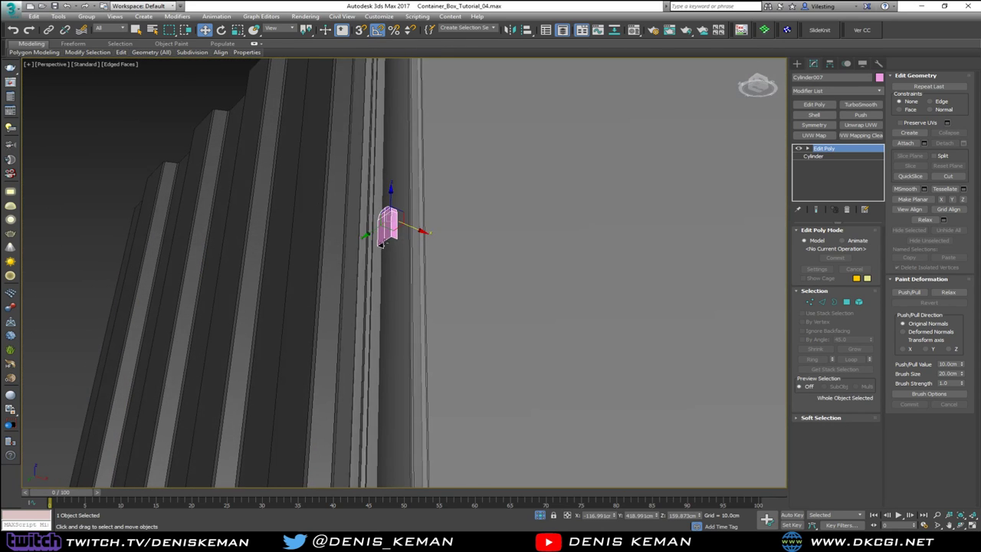
scroll(368, 242, "up", 6)
key("2")
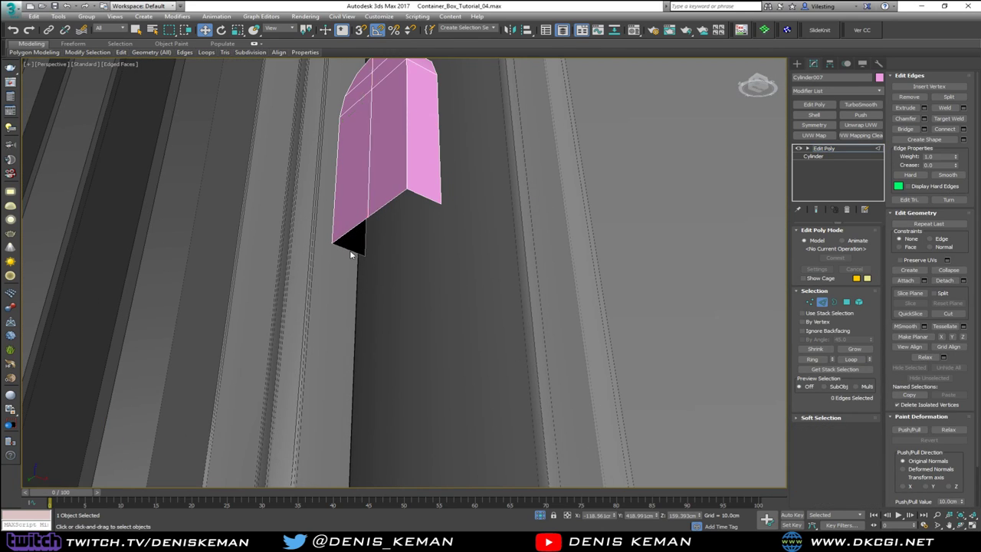
left_click(351, 252)
left_click(421, 196, "ctrl")
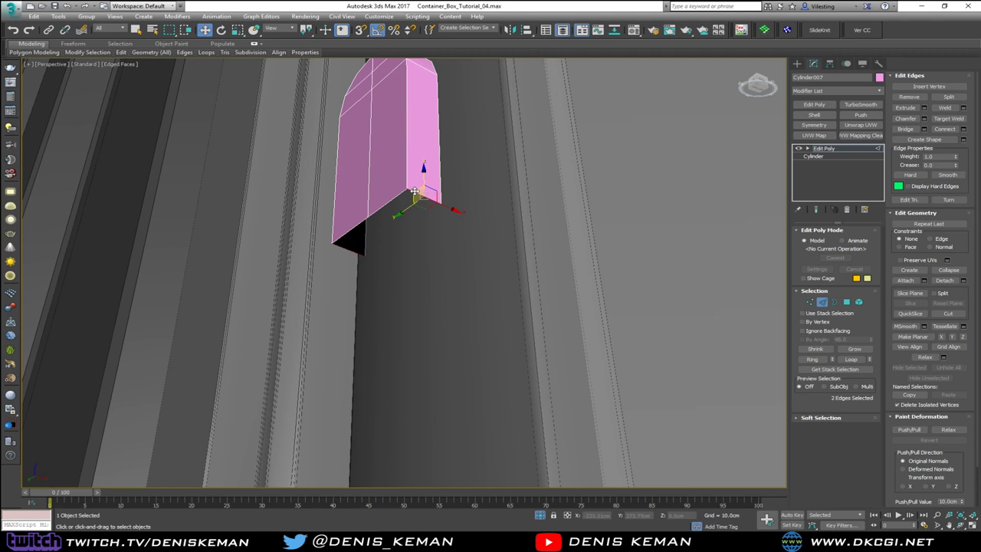
left_click(415, 193)
left_click_drag(411, 205, 381, 230, "shift")
middle_click_drag(381, 230, 386, 230, "alt")
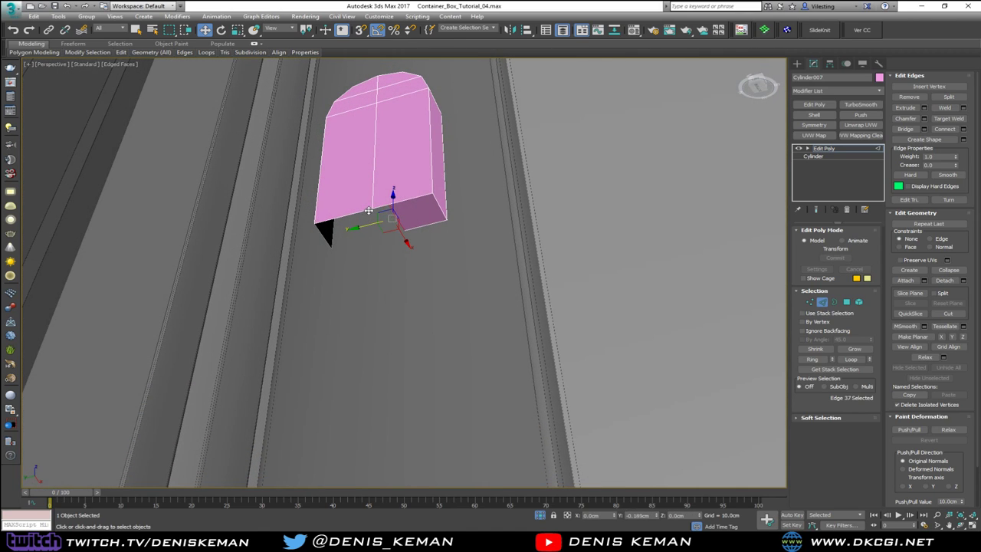
Snap the extruded edge's corner vertex onto the bottom centre vertex of the front face and weld the two
key("s")
key("1")
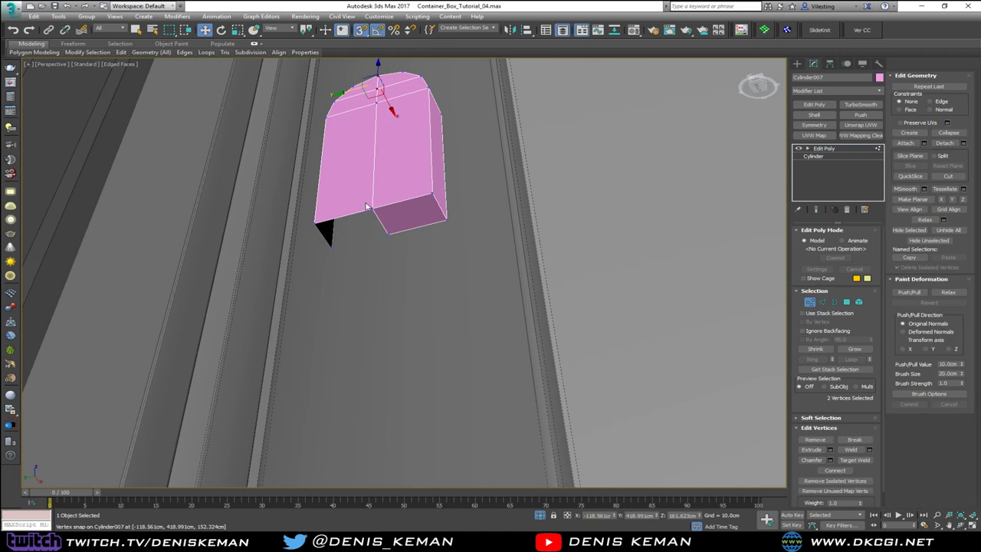
left_click_drag(366, 204, 381, 219)
left_click(868, 449)
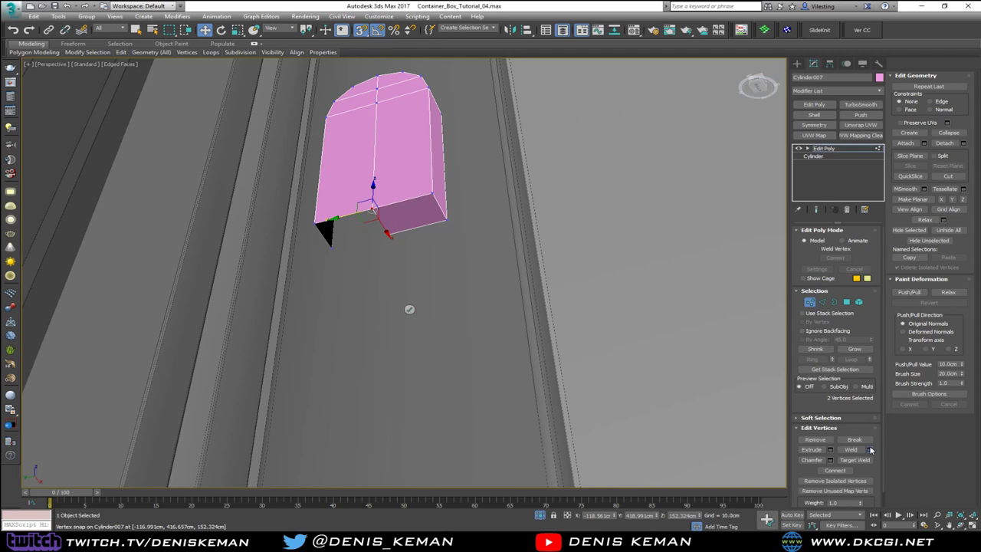
left_click(409, 309)
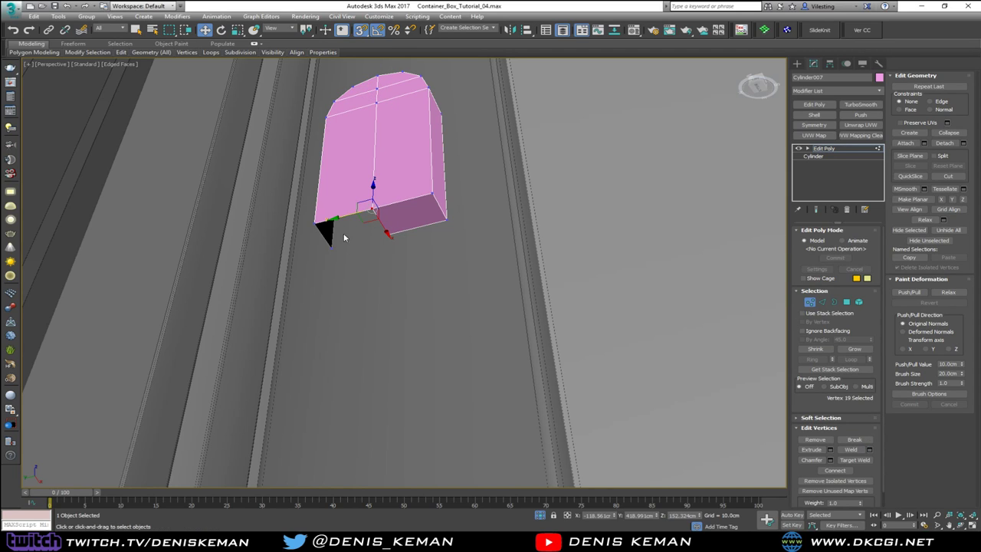
Bridge the new centre edge with the opposite bottom side edge to close the rest of the underside, and finish edge editing
key("2")
left_click(370, 216)
left_click(377, 216, "ctrl")
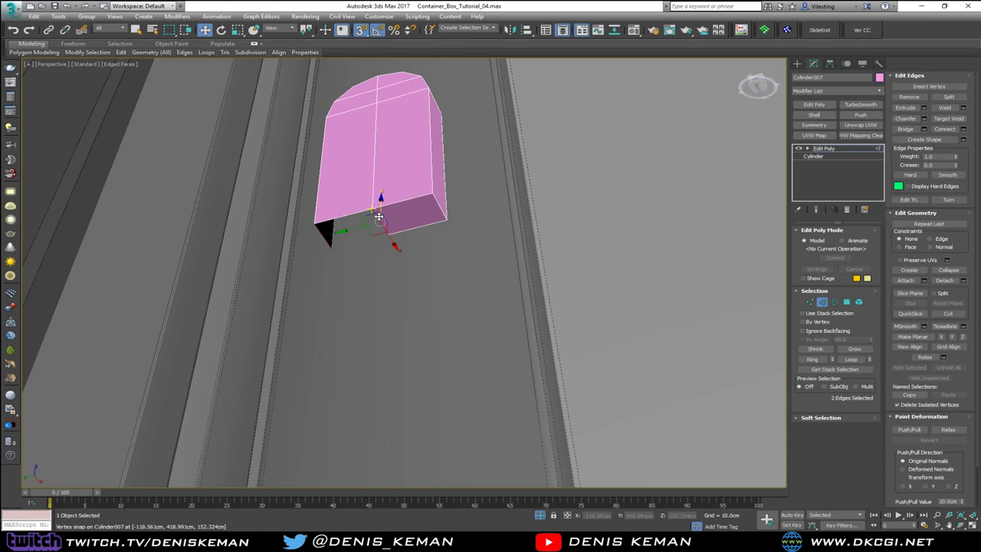
left_click(906, 132)
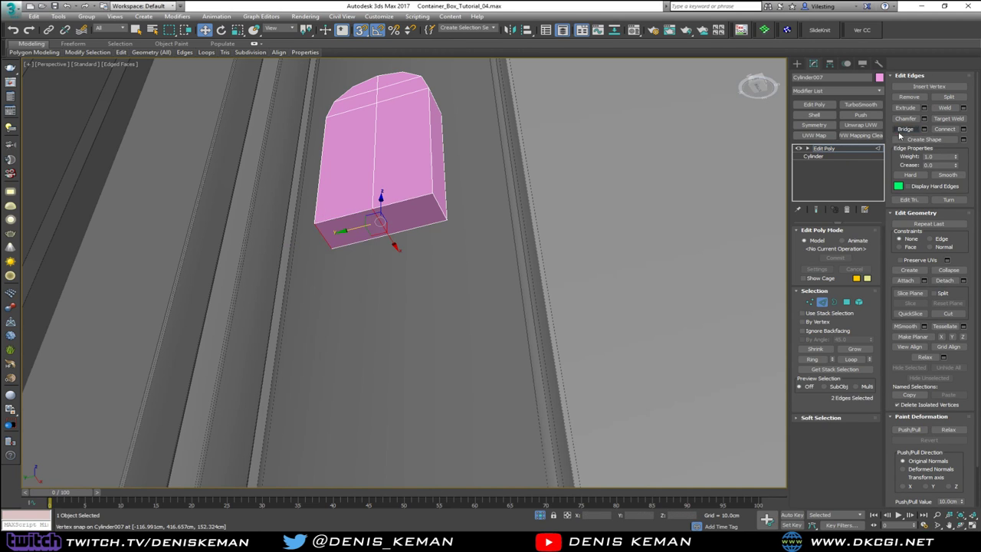
scroll(465, 219, "down", 2)
left_click(822, 302)
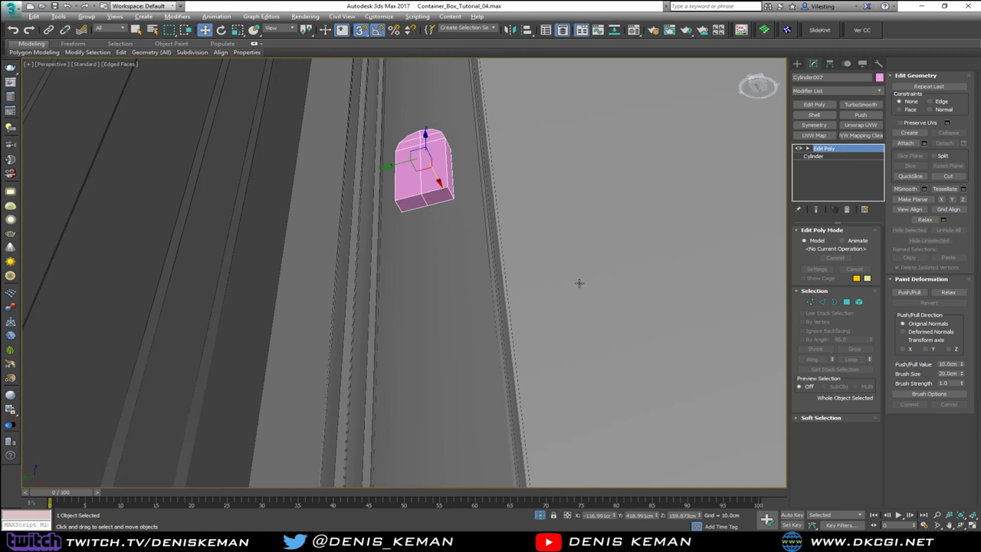
Move the whole handle base along X into the door frame profile, and turn snapping off
middle_click_drag(580, 281, 547, 293, "alt")
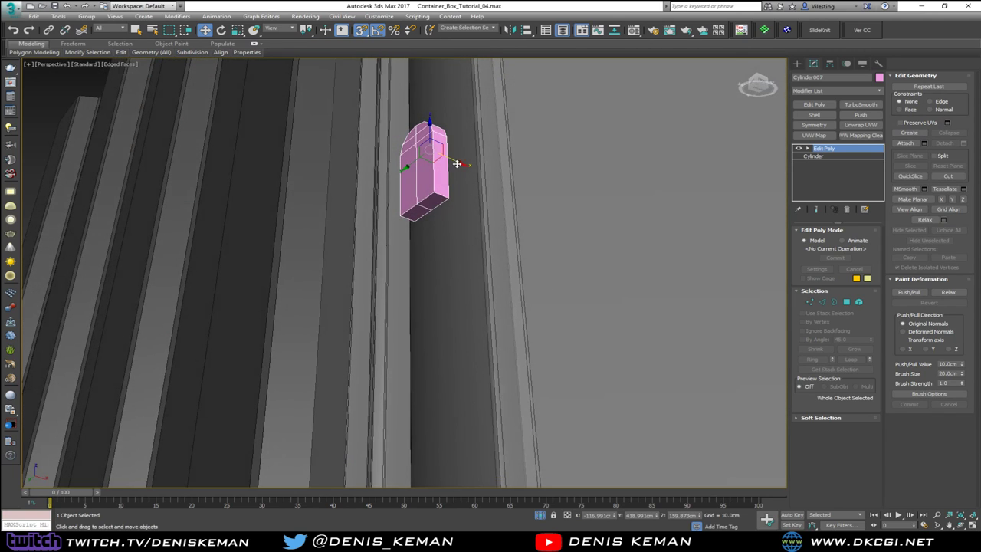
left_click_drag(457, 164, 478, 173)
key("s")
Copy the handle base a short distance below the original and rotate the copy 180° about X
middle_click_drag(459, 192, 461, 154)
scroll(461, 153, "down", 2)
mouse_move(456, 102)
left_mouse_down("shift")
mouse_move(455, 284)
mouse_move(493, 295)
mouse_move(497, 348)
left_mouse_up("shift")
left_click(494, 309)
key("e")
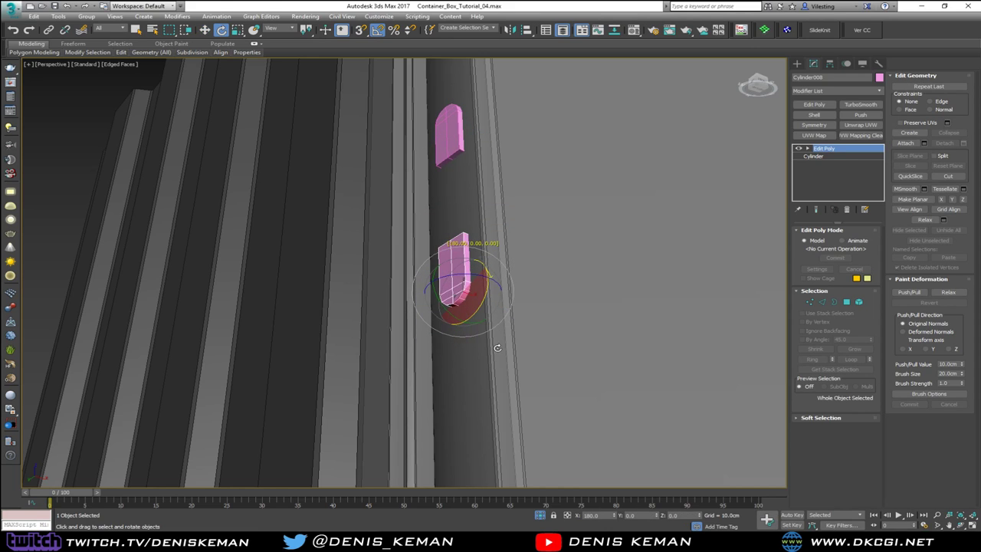
Select both handle bases, isolate them, and frame them in the Top and Left views
mouse_move(472, 299)
middle_mouse_down("alt")
mouse_move(517, 323)
mouse_move(499, 334)
mouse_move(466, 265)
mouse_move(454, 305)
middle_mouse_up("alt")
left_click(453, 221, "ctrl")
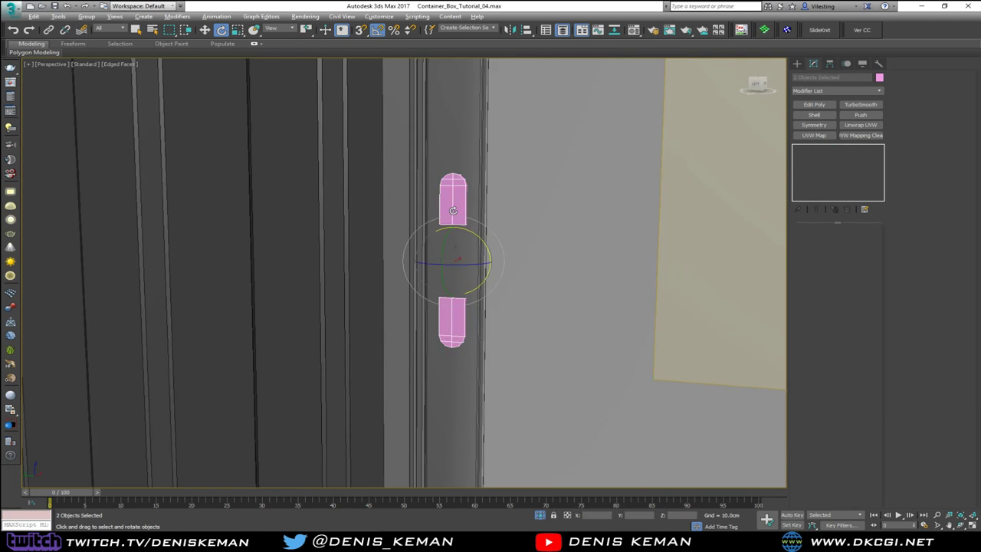
key("alt+w")
right_click(281, 334)
key("z")
key("alt+w")
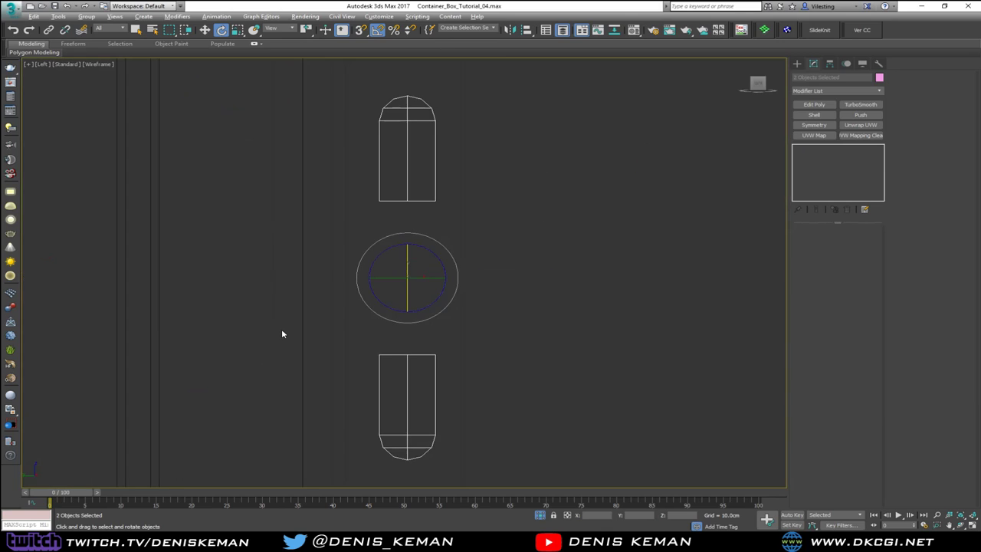
key("alt+w")
right_click(320, 230)
key("alt+q")
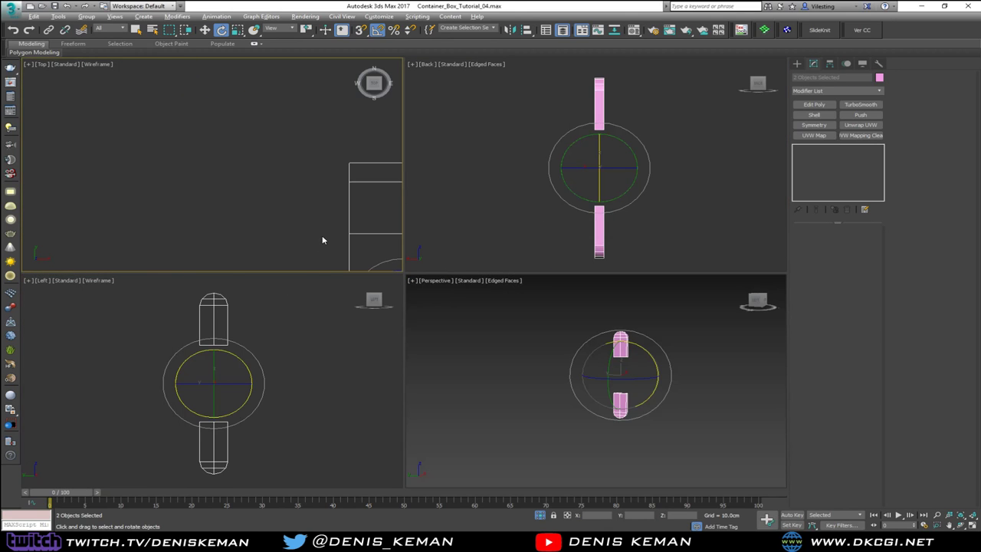
key("z")
right_click(330, 326)
key("z")
right_click(512, 222)
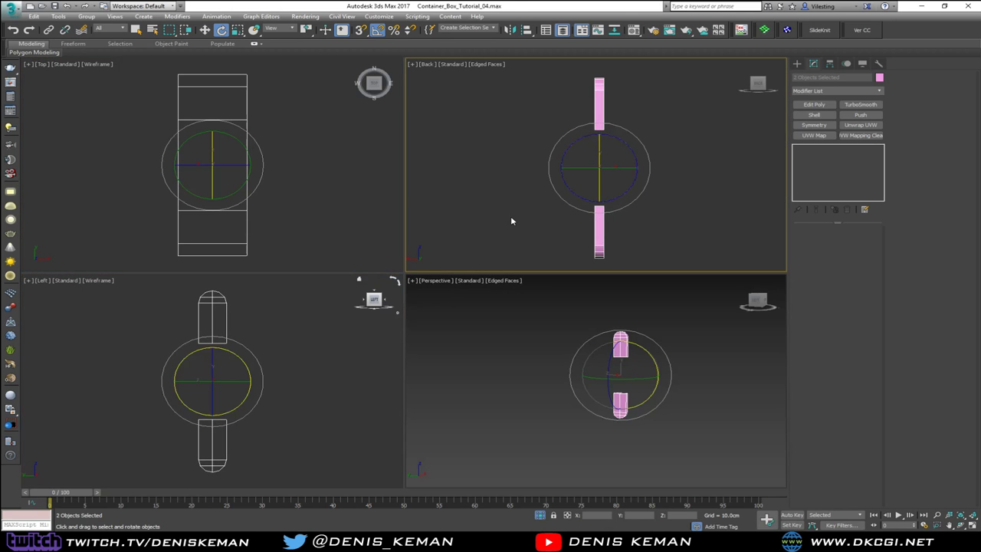
Draw a three-segment line in the Back view from the upper base about 4 cm outward, straight down, and back to the lower base
key("alt+w")
left_click(495, 181)
right_click(496, 174)
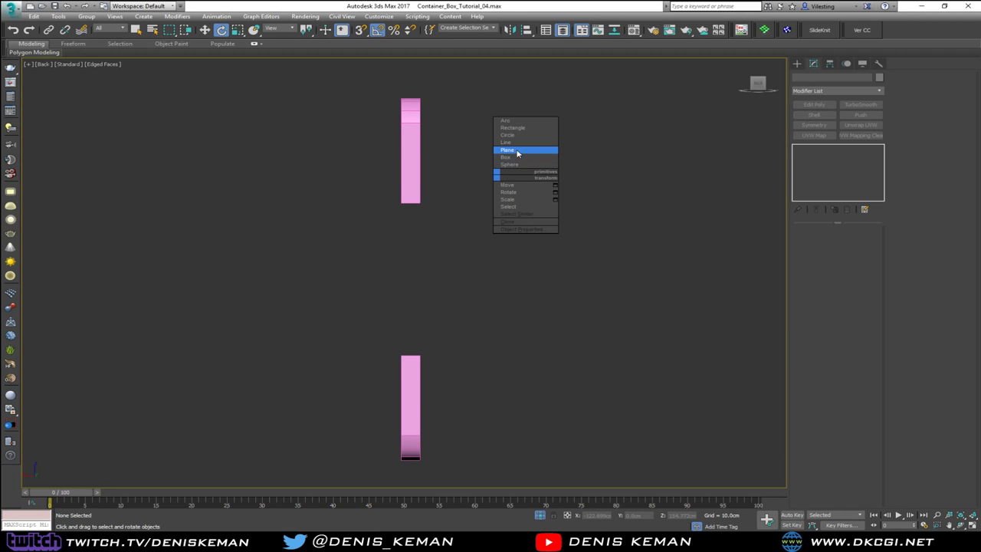
left_click(515, 143)
left_click(420, 145)
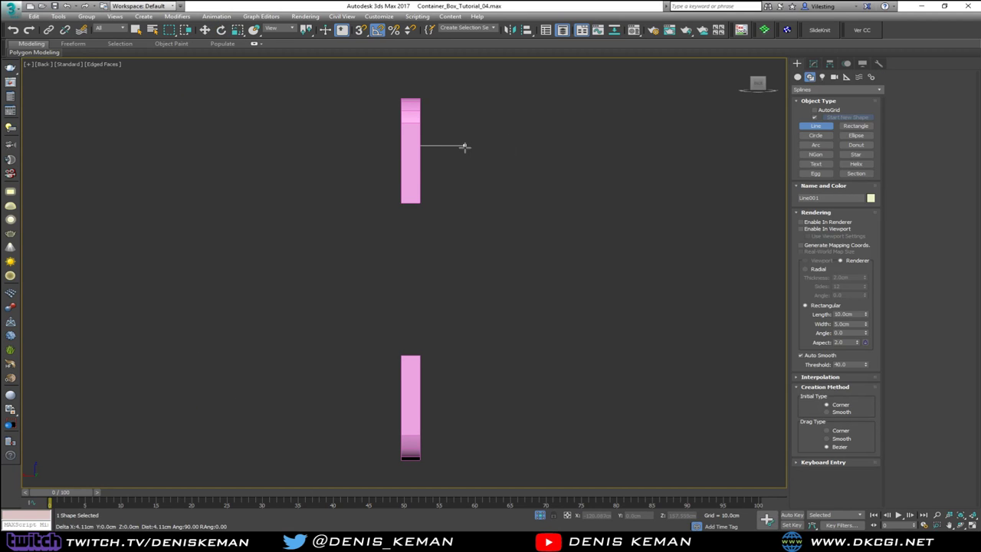
left_click(464, 145)
left_click(464, 409)
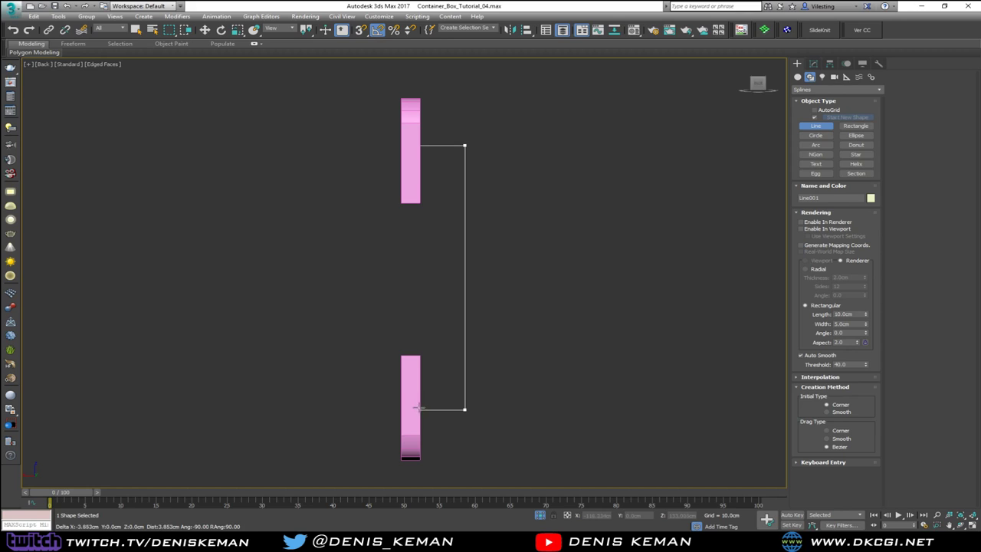
left_click(416, 407)
right_click(417, 408)
Move the line about 419 cm along Y so that it lines up with the two handle bases
key("alt+w")
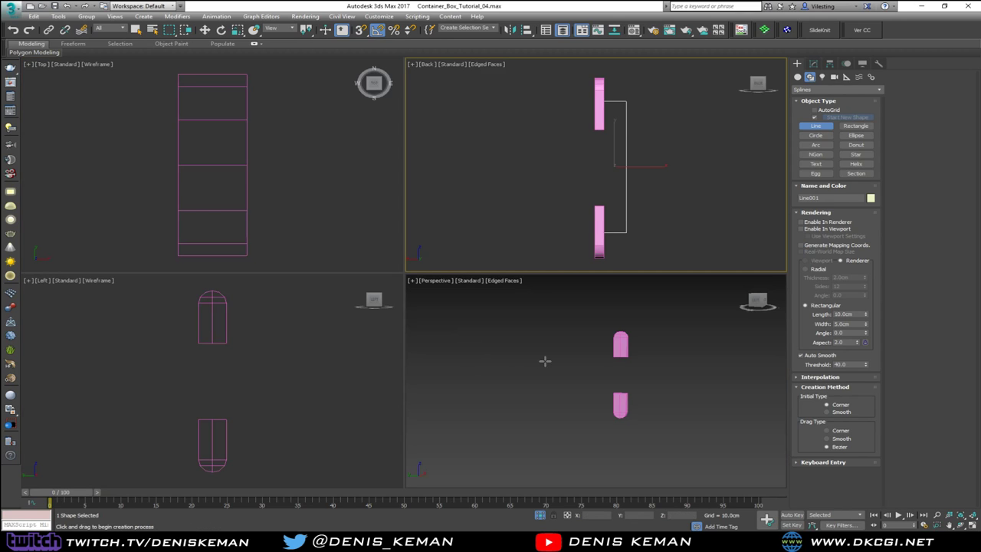
right_click(304, 369)
scroll(600, 154, "down", 4)
key("e")
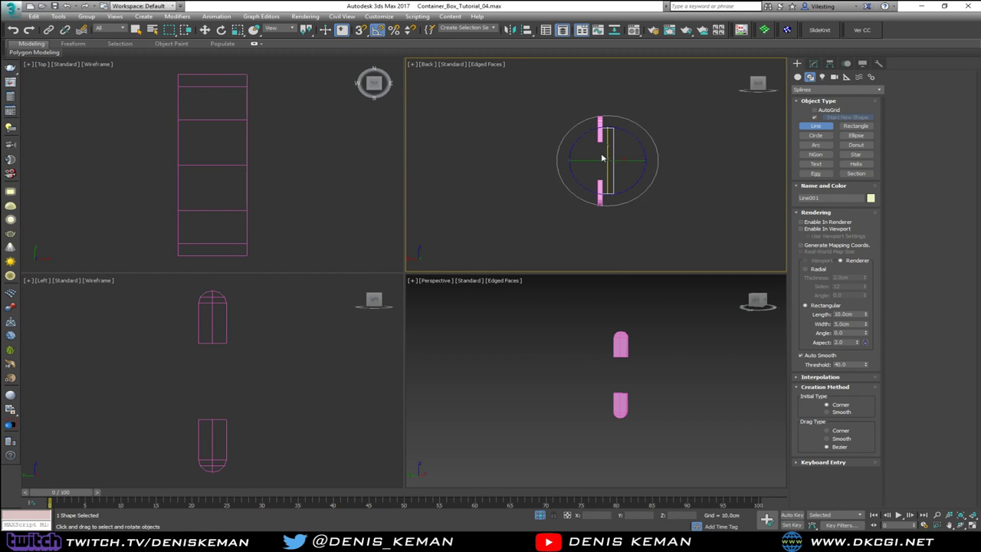
right_click(634, 353)
key("alt+w")
key("alt+q")
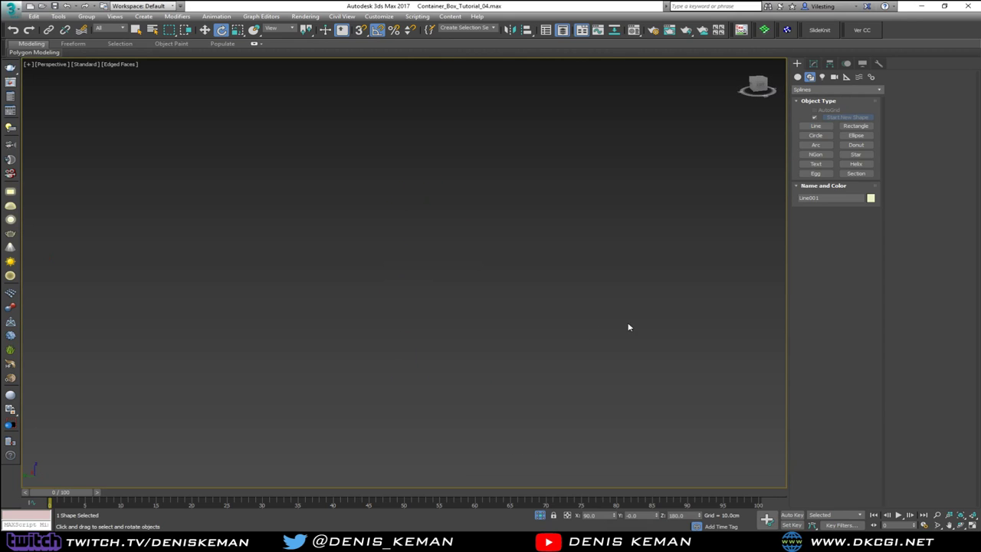
scroll(552, 310, "down", 12)
key("w")
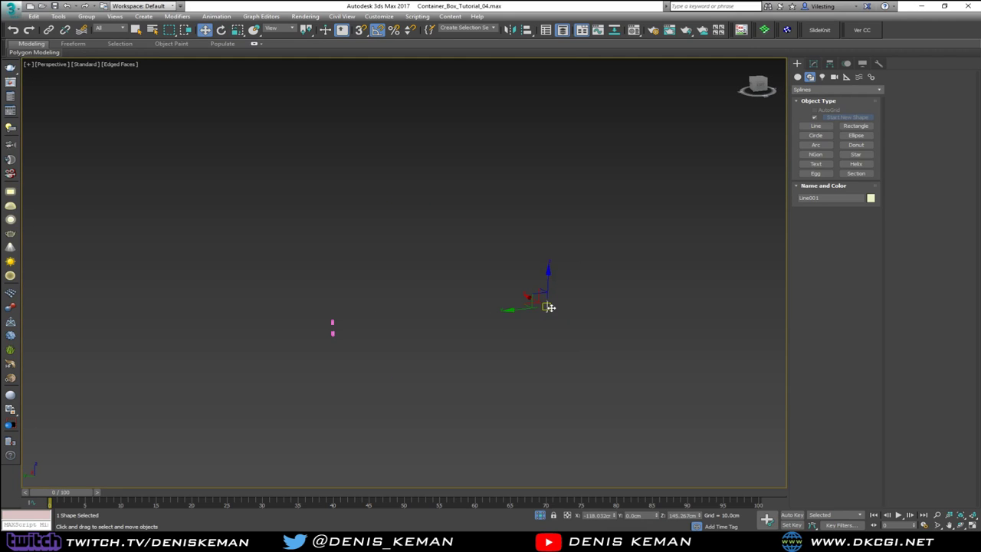
left_click_drag(510, 311, 316, 340)
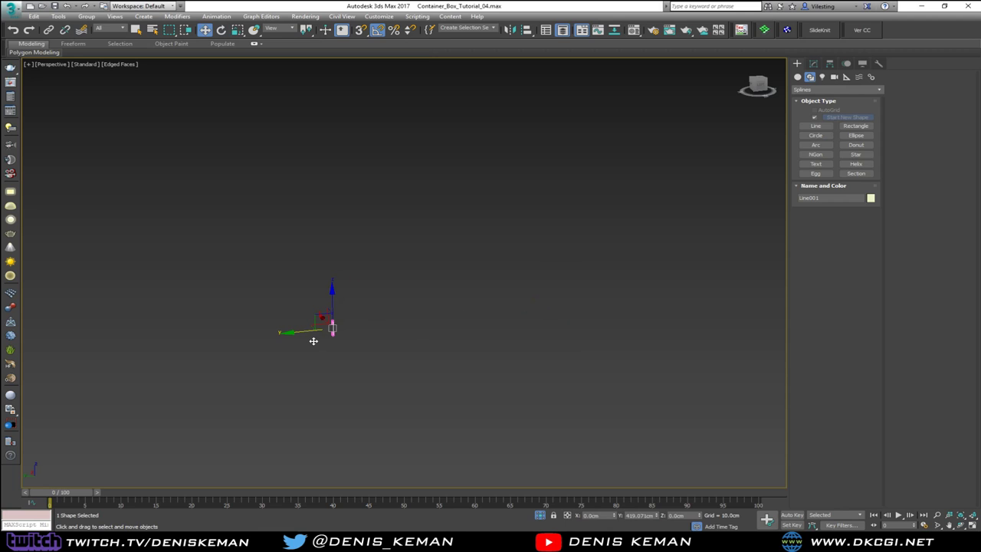
key("z")
mouse_move(363, 312)
middle_mouse_down("alt")
mouse_move(421, 288)
mouse_move(437, 265)
mouse_move(414, 244)
mouse_move(341, 257)
mouse_move(275, 290)
mouse_move(261, 316)
mouse_move(379, 321)
middle_mouse_up("alt")
Fillet the line's two outer corner vertices by about 3 cm
left_click(813, 64)
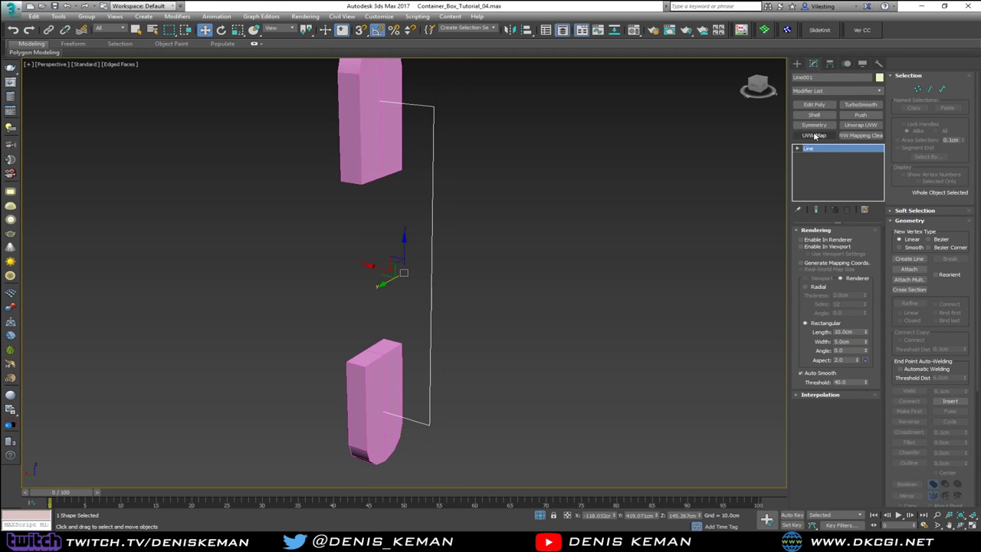
key("1")
left_click_drag(481, 90, 427, 115)
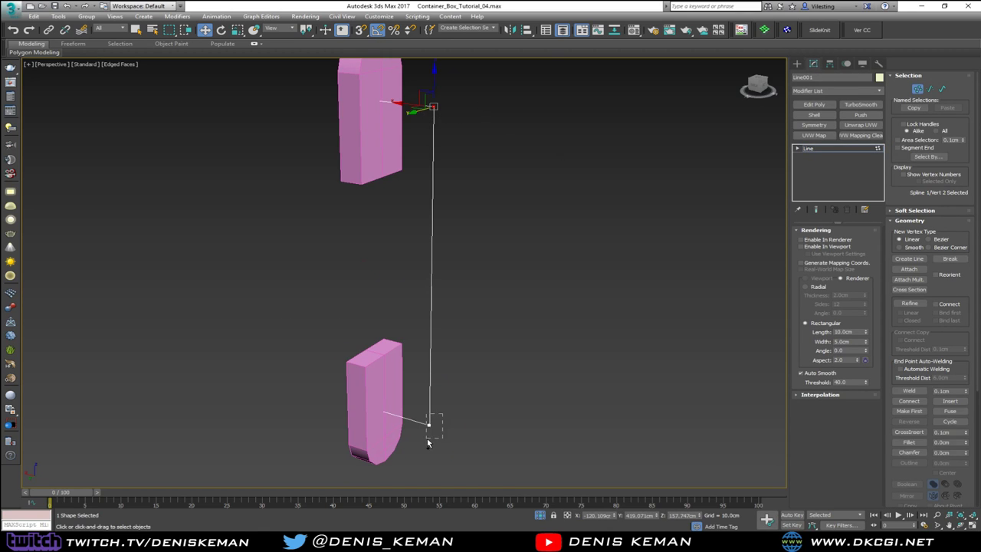
left_click_drag(428, 442, 427, 443, "ctrl")
left_click(908, 442)
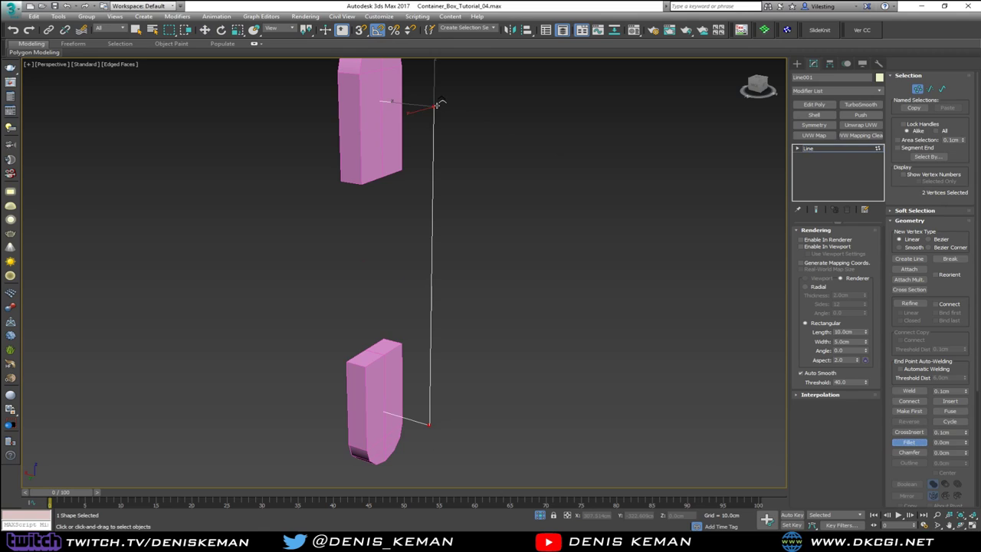
left_click_drag(437, 105, 437, 95)
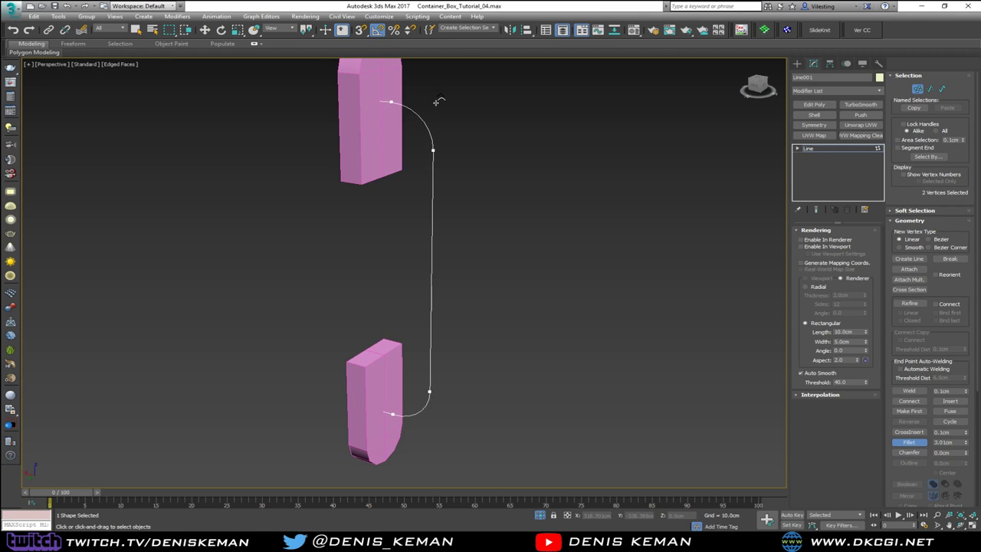
right_click(678, 282)
Enable the line in the renderer and viewport, with a rectangular section 1 cm long and 1 cm wide
left_click(816, 239)
left_click(818, 247)
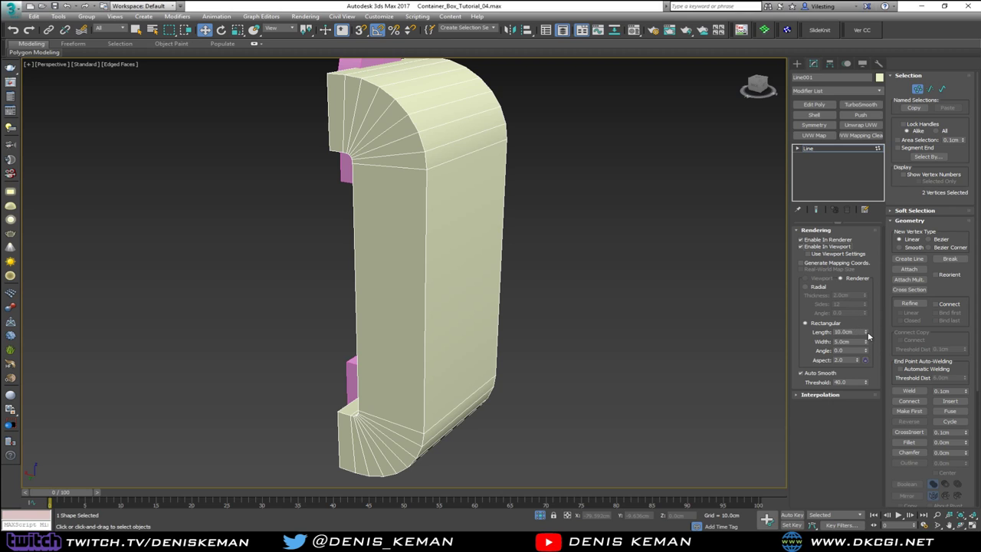
type("1")
key("Return")
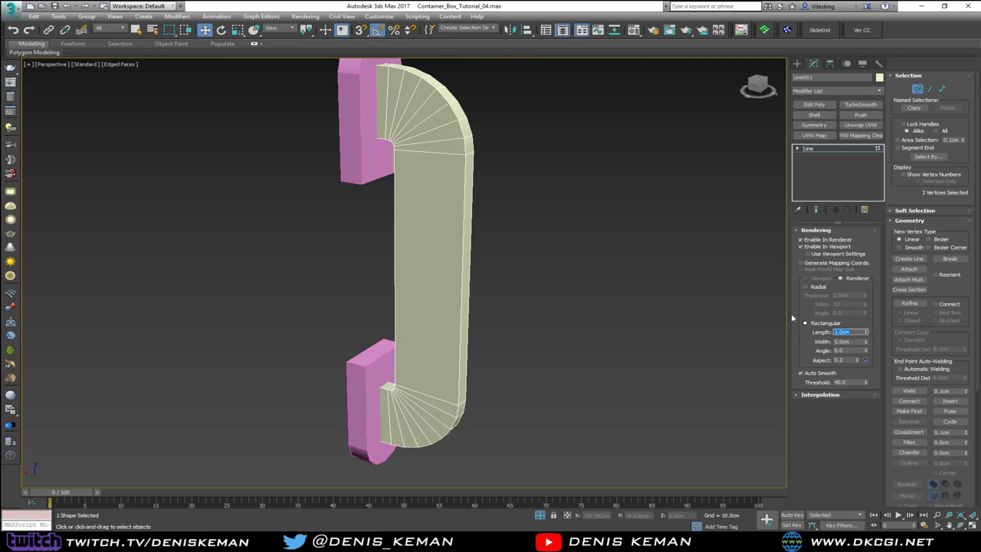
mouse_move(537, 239)
middle_mouse_down("alt")
mouse_move(466, 243)
mouse_move(525, 232)
middle_mouse_up("alt")
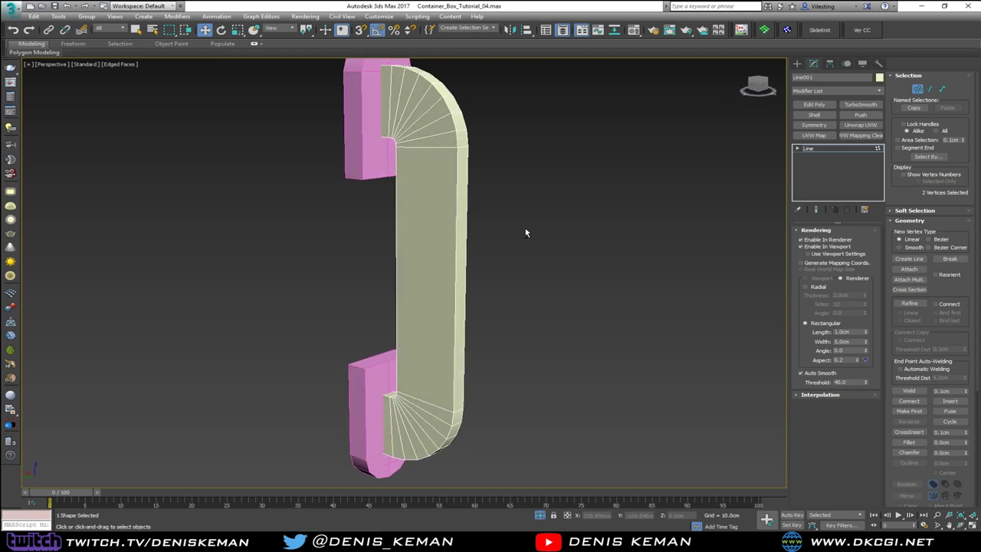
double_click(858, 341)
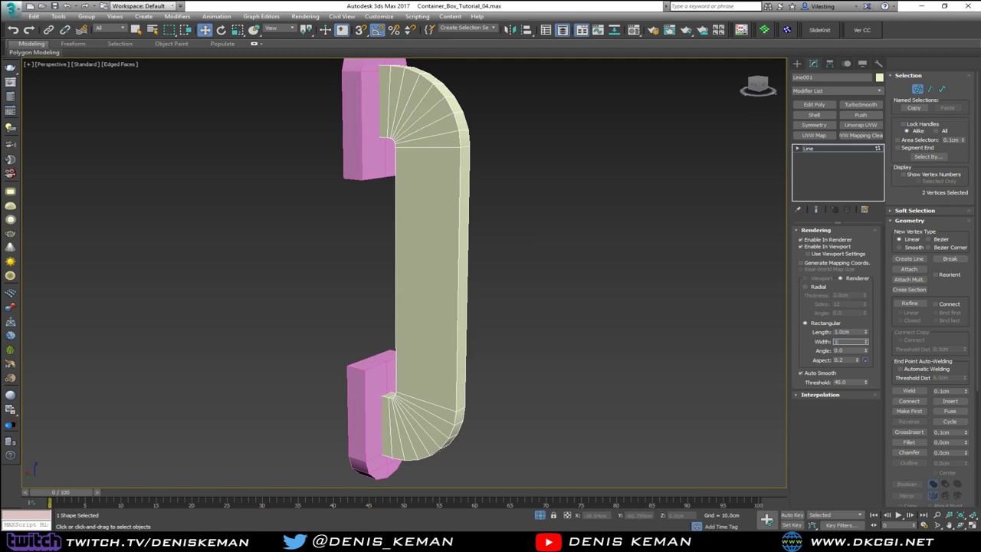
type("1")
key("Return")
Set the rectangular section's length and width to 2 cm each
left_click_drag(850, 332, 845, 332)
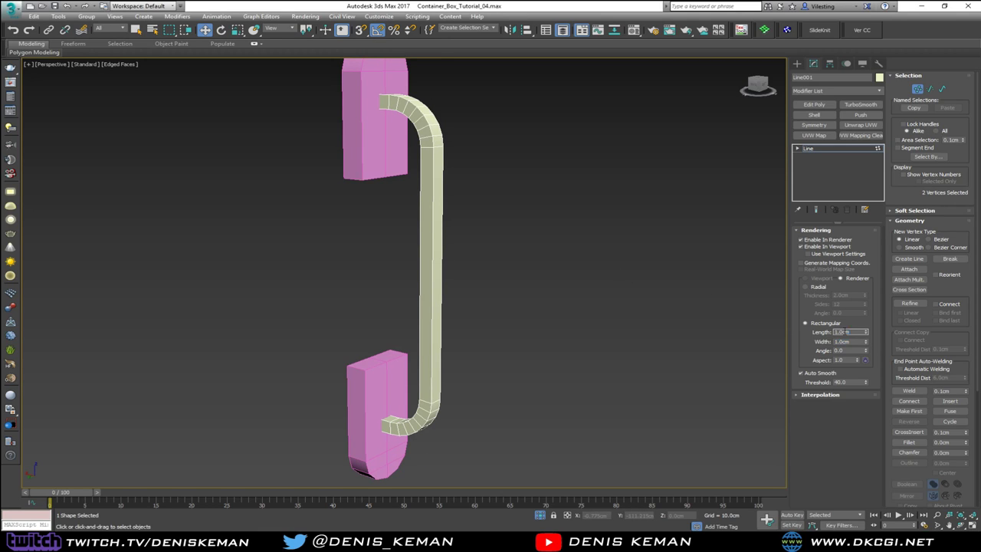
type("2")
key("Tab")
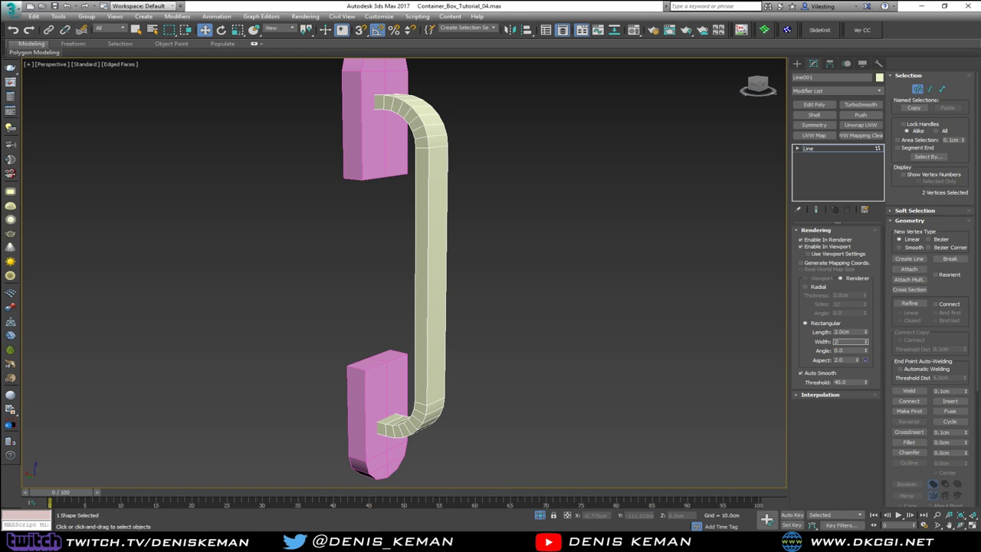
type("2")
key("Return")
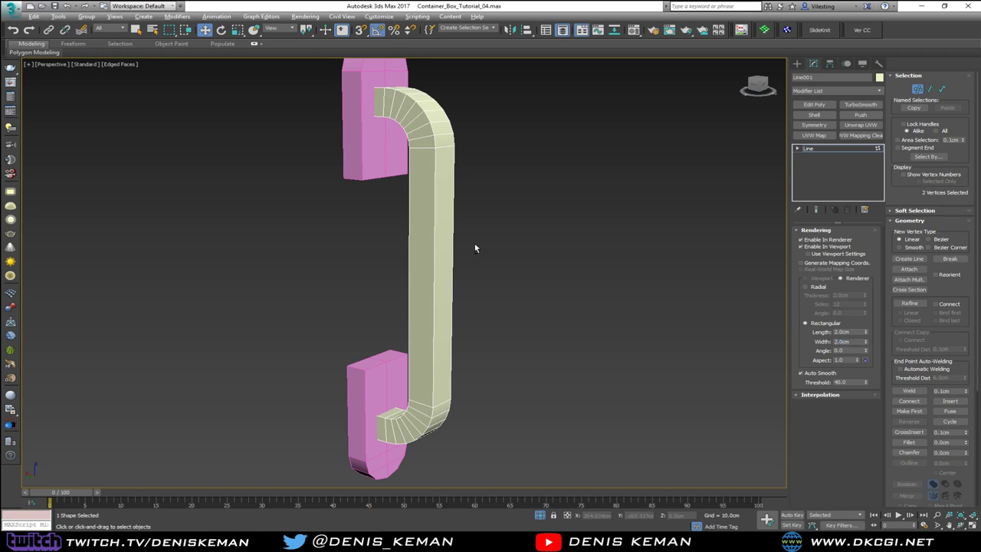
Add an Edit Poly modifier to the grip and delete the end-cap polygons hidden inside the two bases
middle_click_drag(475, 248, 481, 273, "alt")
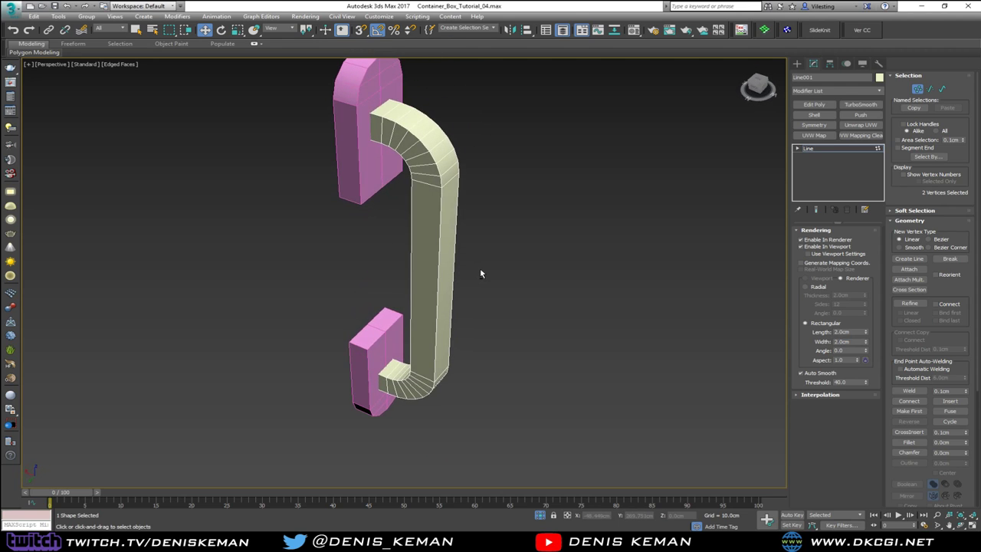
middle_click_drag(650, 136, 681, 137, "alt")
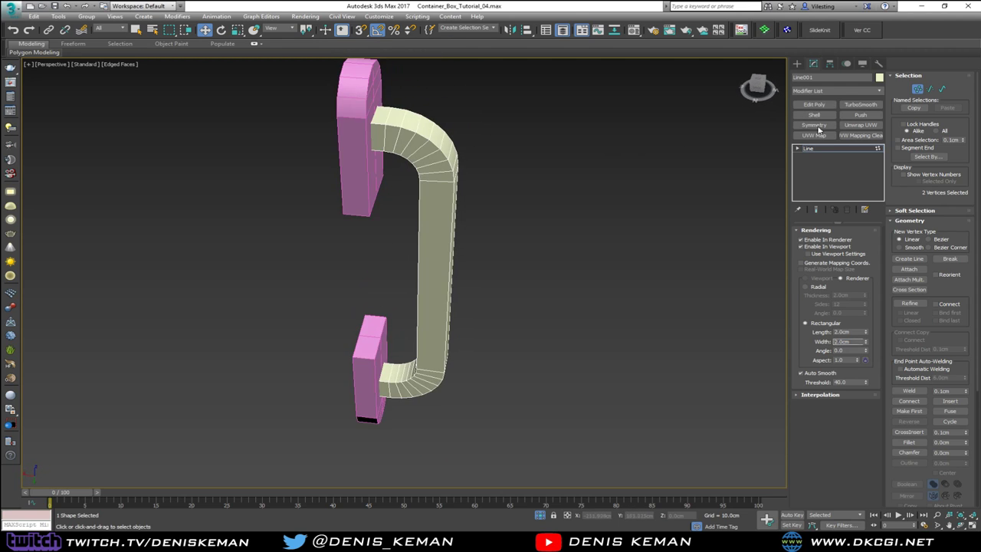
left_click(818, 108)
key("F3")
middle_click_drag(512, 128, 441, 363, "alt")
key("2")
left_click(387, 410)
middle_click_drag(387, 410, 404, 314)
scroll(398, 331, "up", 4)
left_click(391, 319)
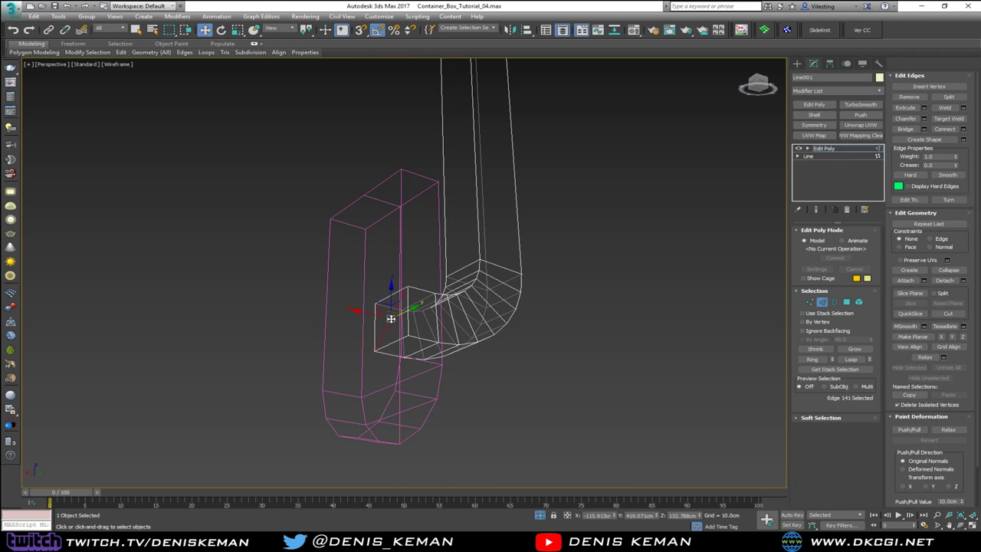
key("BackSpace")
key("4")
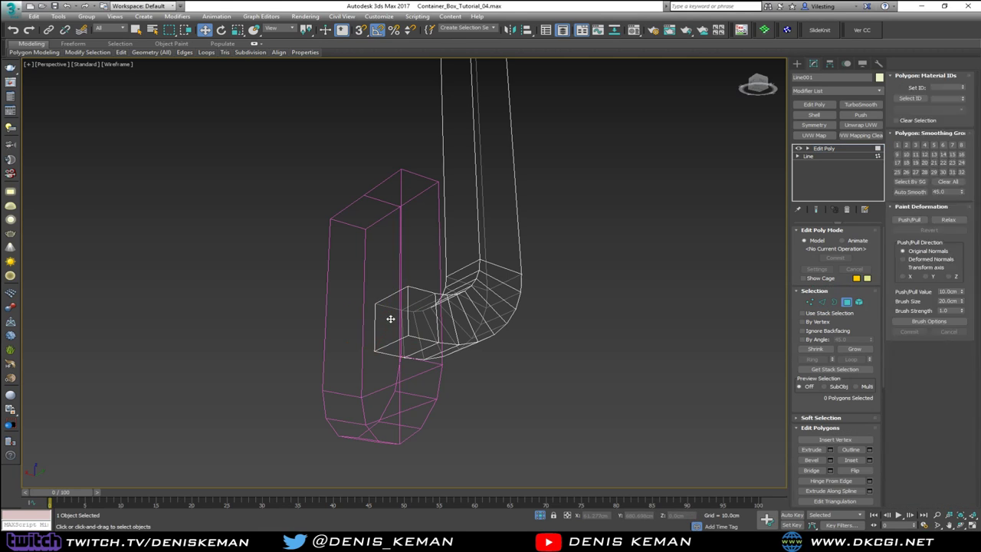
left_click(390, 318)
scroll(391, 318, "down", 5)
left_click(405, 229, "ctrl")
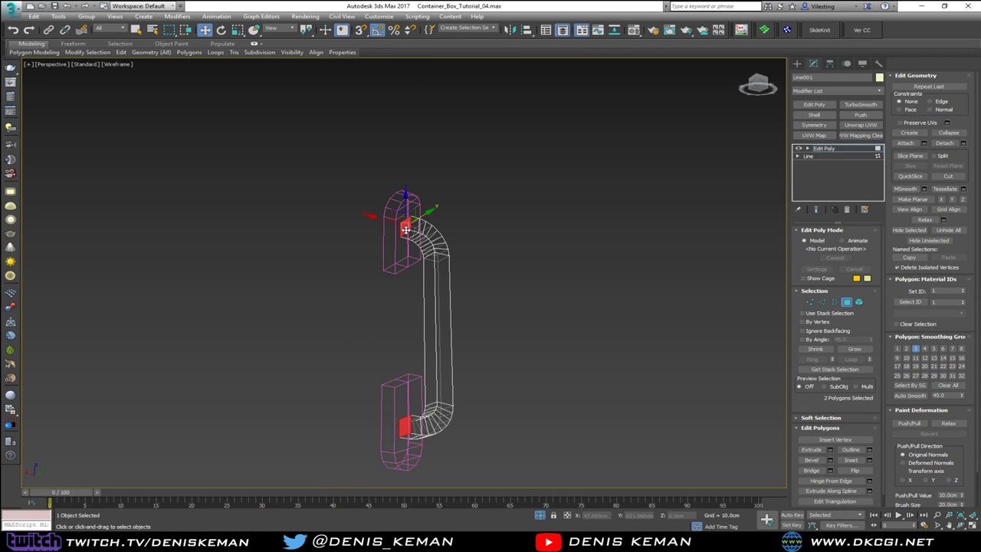
key("Delete")
Select the grip's two outer lengthwise edge loops and chamfer them by 0.5 cm with one segment
key("F3")
middle_click_drag(376, 269, 342, 301, "alt")
scroll(433, 244, "up", 3)
key("2")
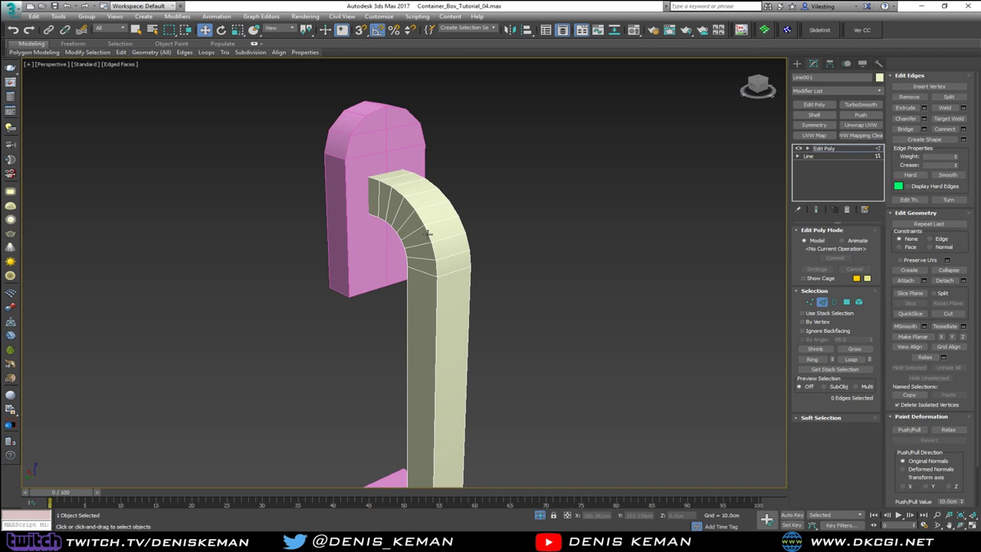
double_click(429, 235)
double_click(464, 223, "ctrl")
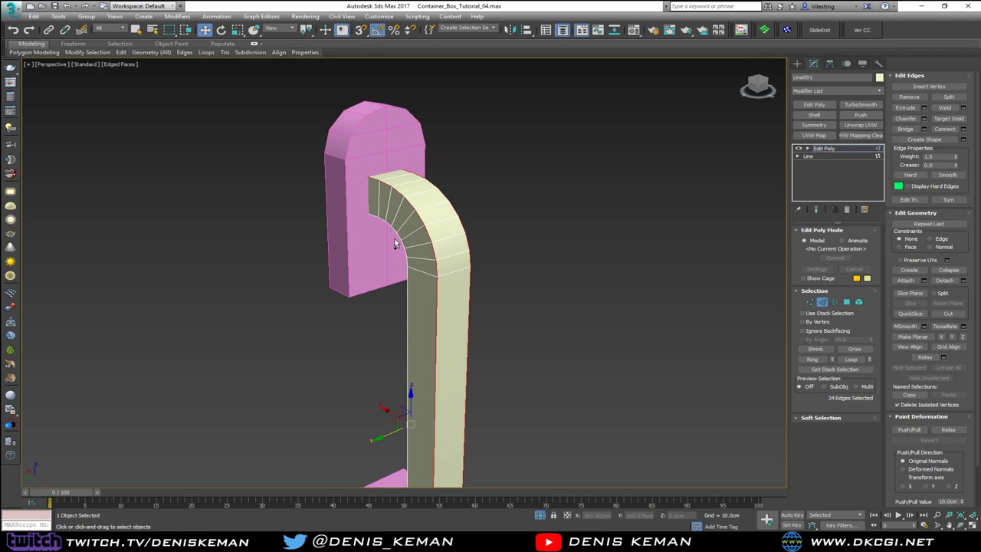
double_click(403, 243, "ctrl")
middle_click_drag(403, 244, 475, 248, "alt")
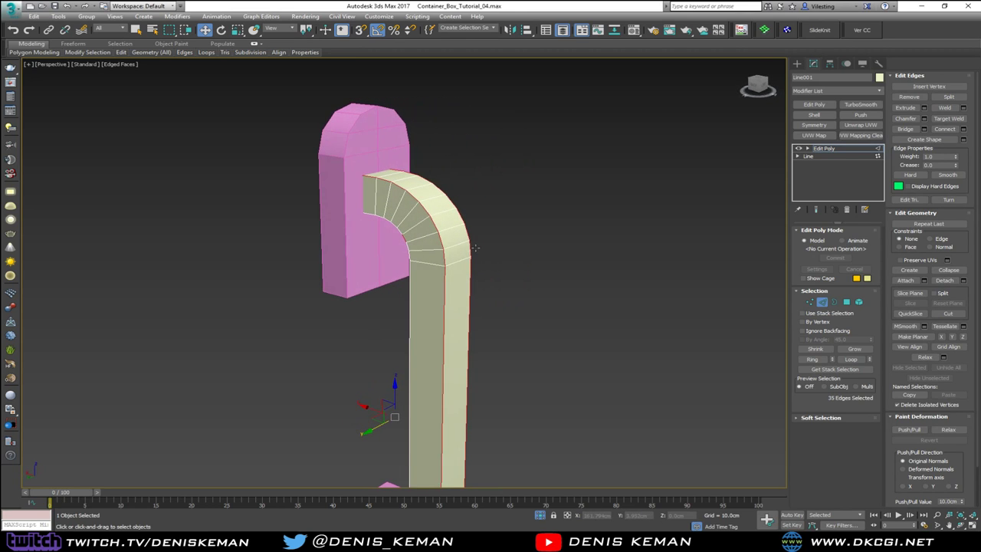
left_click(923, 118)
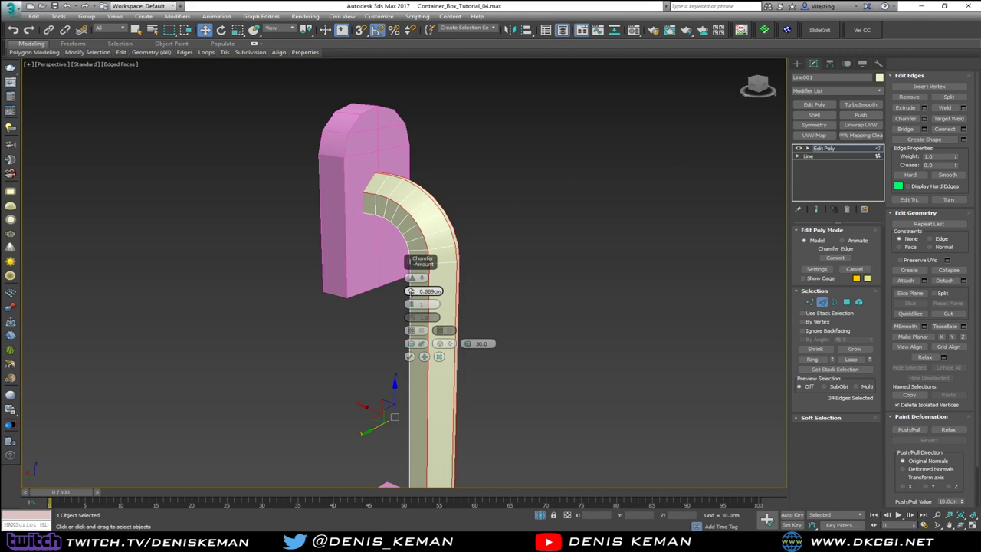
left_click_drag(411, 292, 454, 290)
type("5")
key("Return")
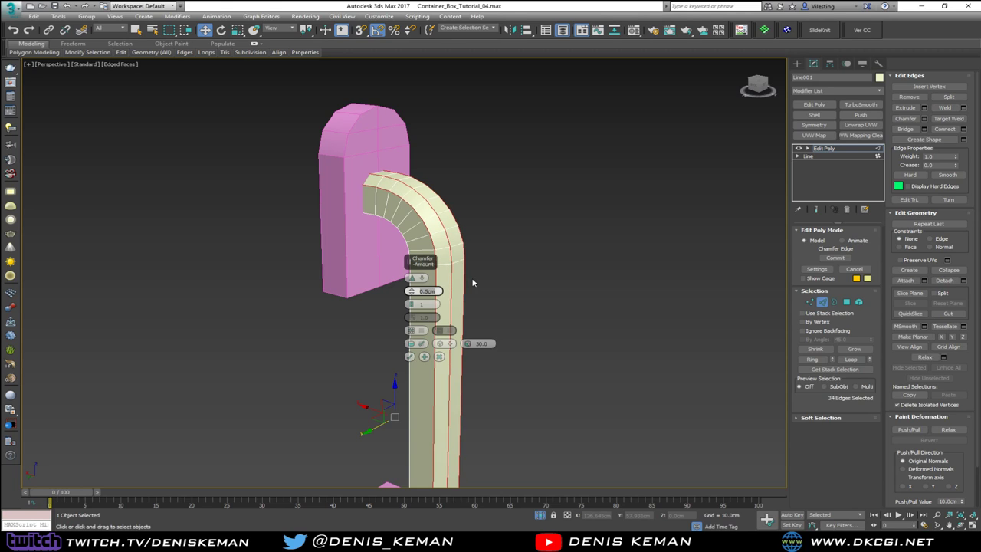
left_click(410, 356)
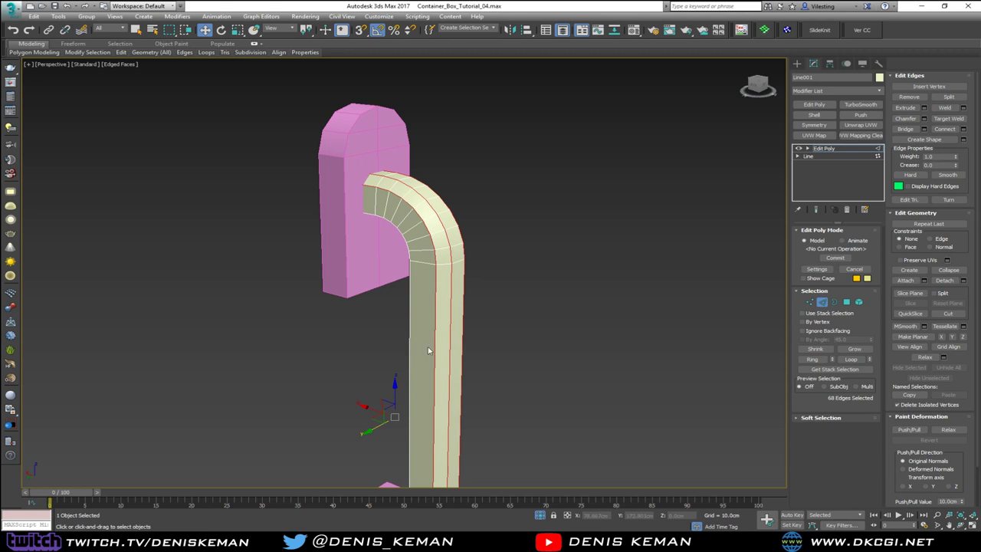
Apply TurboSmooth with one iteration to the grip, separating the result by smoothing groups
left_click(522, 285)
middle_click_drag(492, 274, 533, 265, "alt")
left_click(834, 303)
left_click(859, 104)
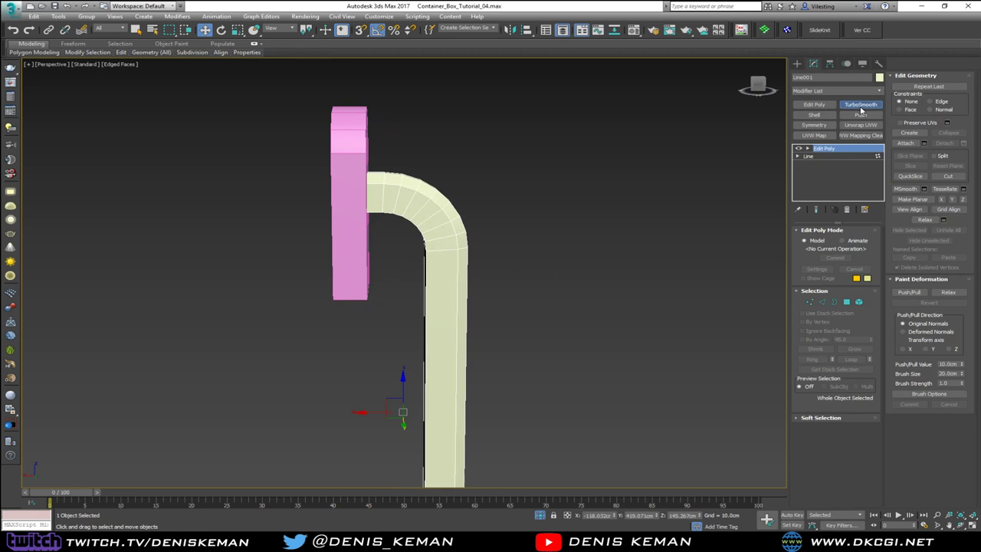
left_click(841, 319)
left_click(589, 237)
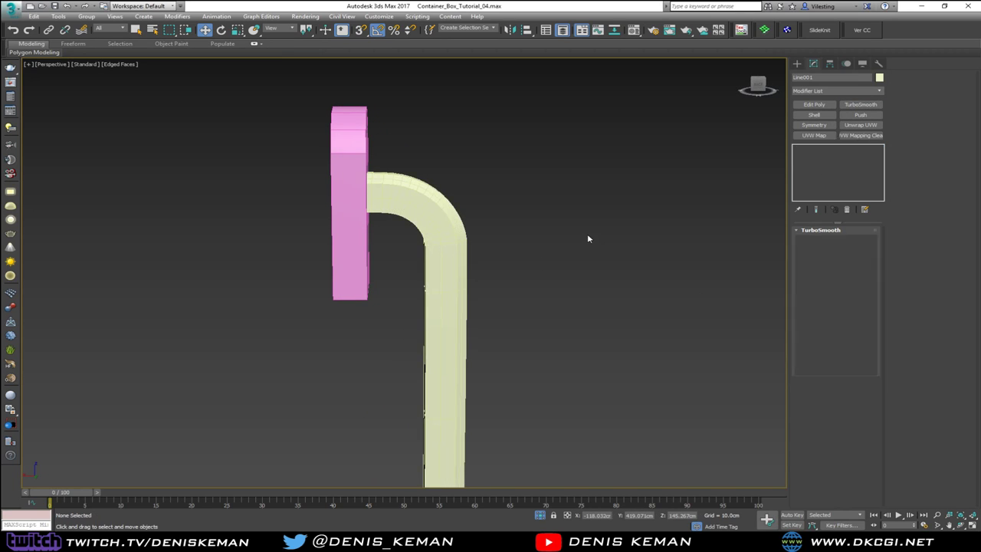
mouse_move(536, 233)
middle_mouse_down("alt")
mouse_move(496, 231)
mouse_move(449, 253)
middle_mouse_up("alt")
key("ctrl+z")
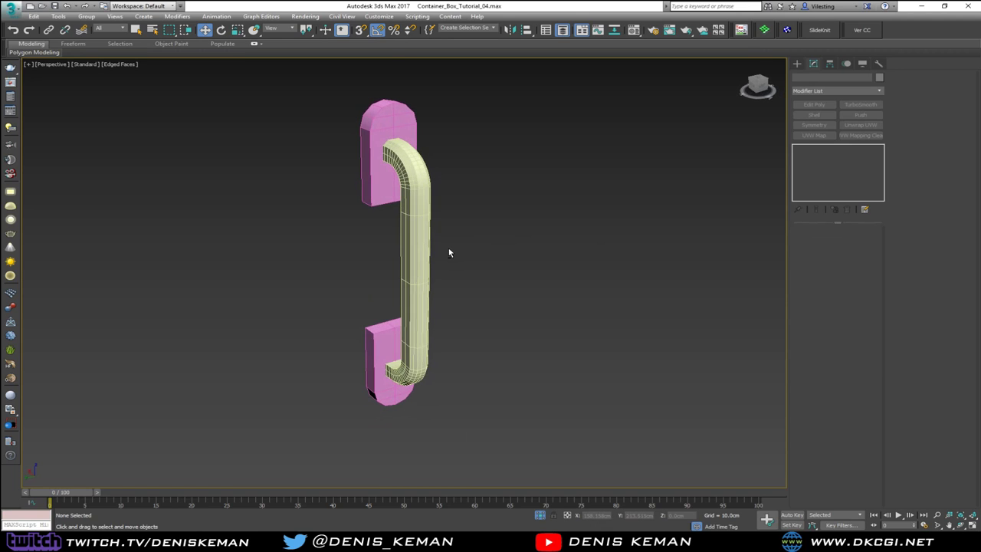
scroll(449, 252, "up", 5)
key("F4")
middle_click_drag(417, 166, 412, 208)
left_click(412, 210)
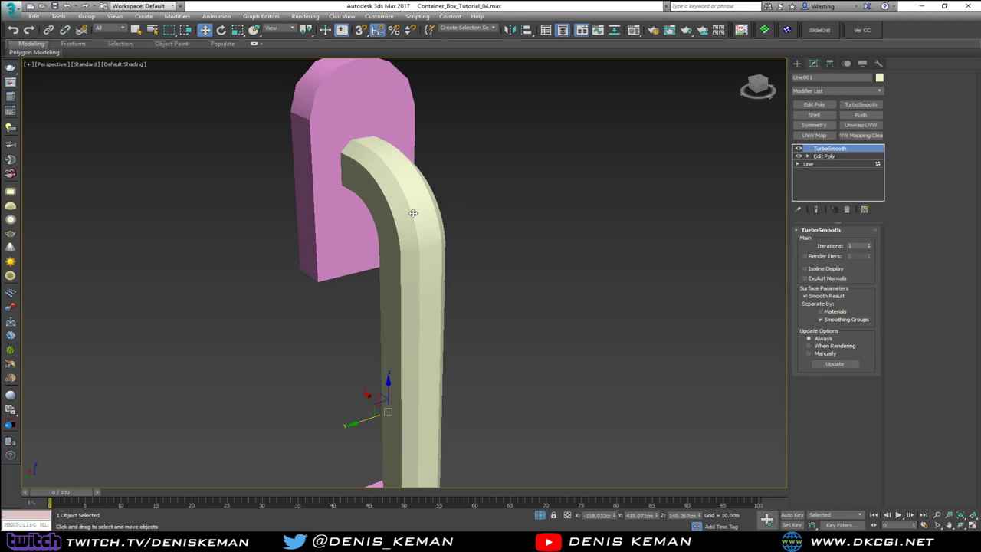
Grow a selection of the grip's inner polygon strip to the adjacent sides and auto-smooth it with a threshold of 180
key("F4")
left_click(823, 156)
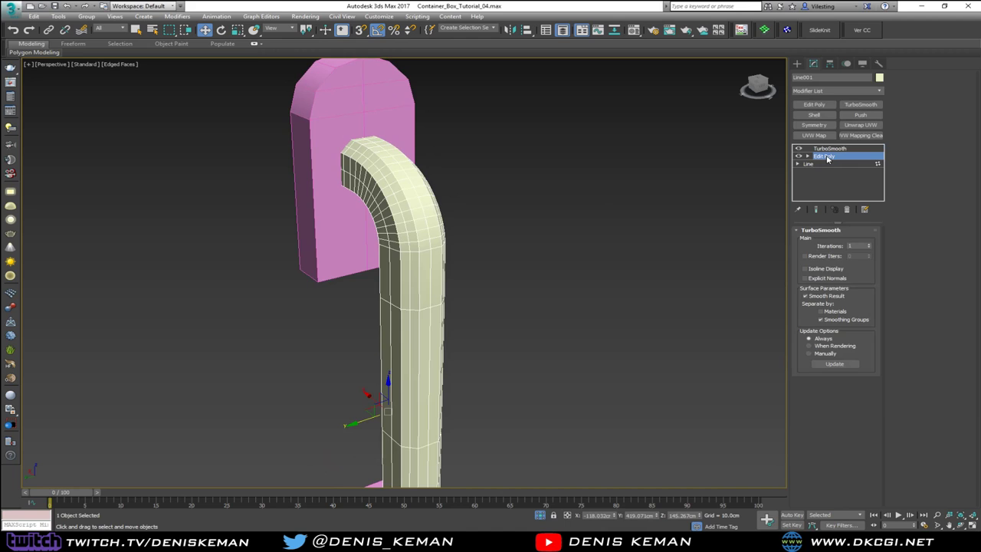
middle_click_drag(413, 228, 496, 209, "alt")
key("2")
left_click(409, 226)
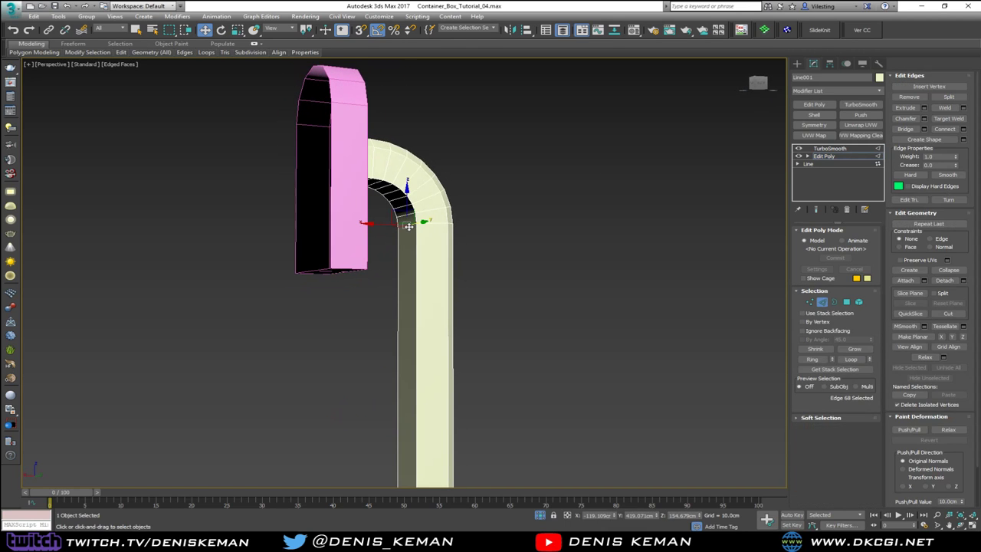
left_click(847, 303)
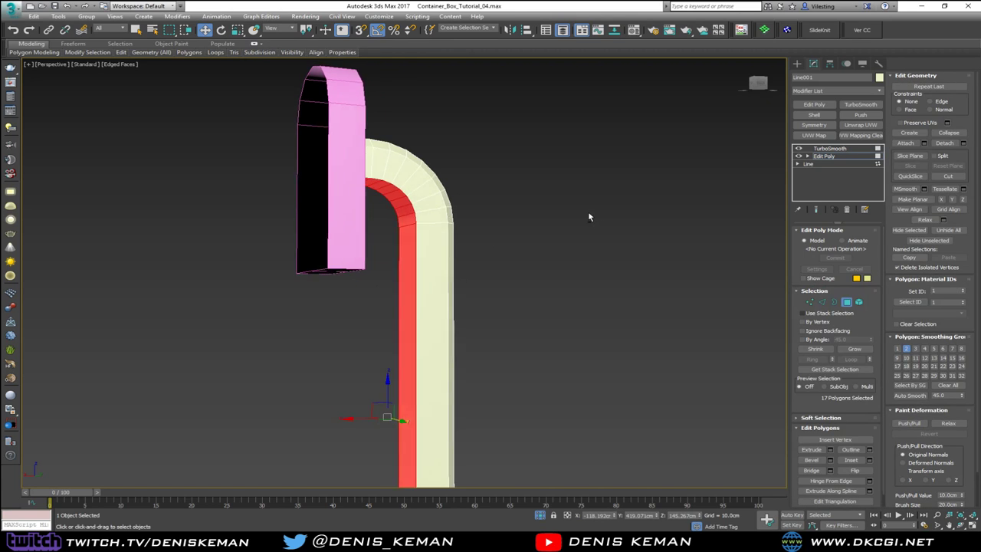
middle_click_drag(587, 215, 528, 232, "alt")
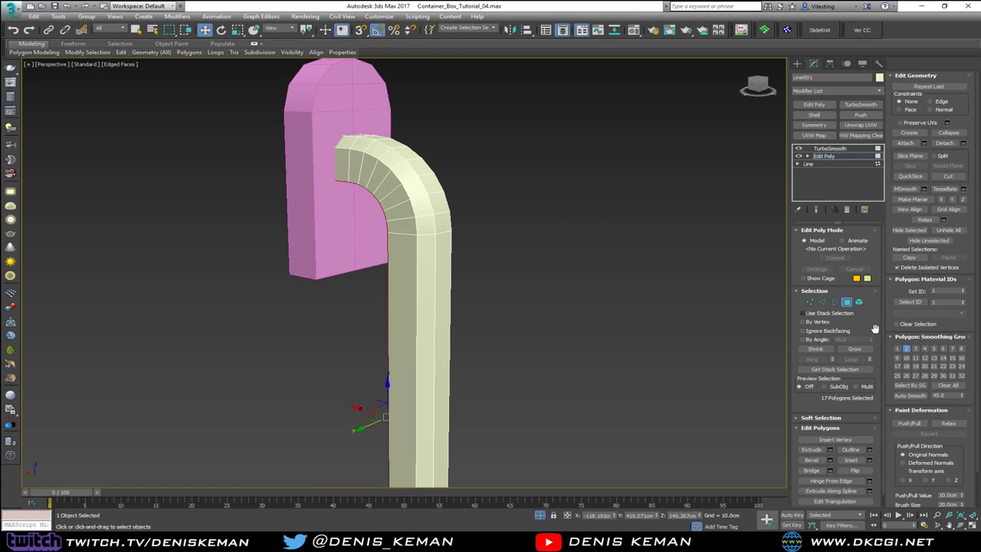
left_click(858, 350)
key("ctrl+q")
middle_click_drag(479, 205, 556, 207)
key("ctrl+z")
left_click(846, 301)
left_click(655, 268)
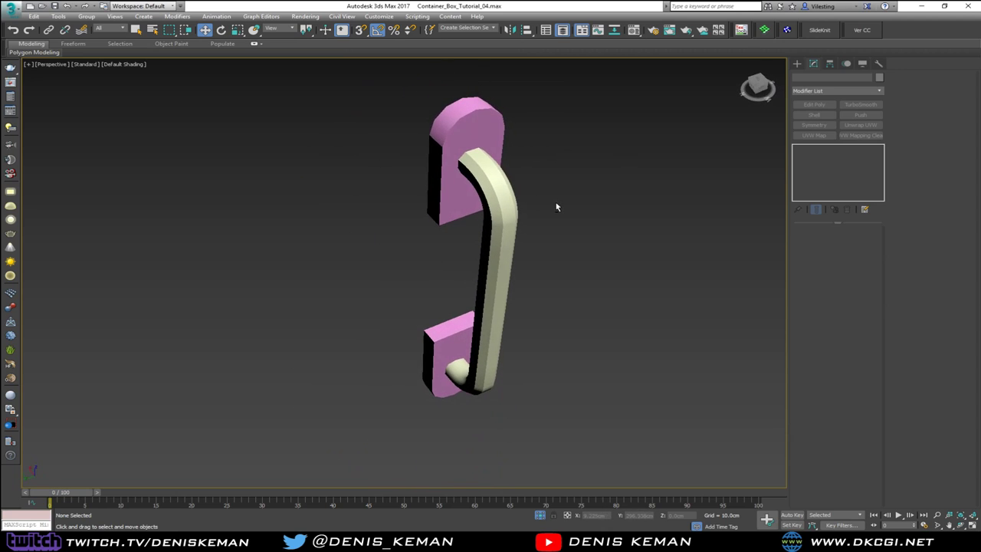
Invert the grip's polygon selection to its outer strips and smooth those polygons together
left_click(495, 196)
scroll(506, 153, "up", 5)
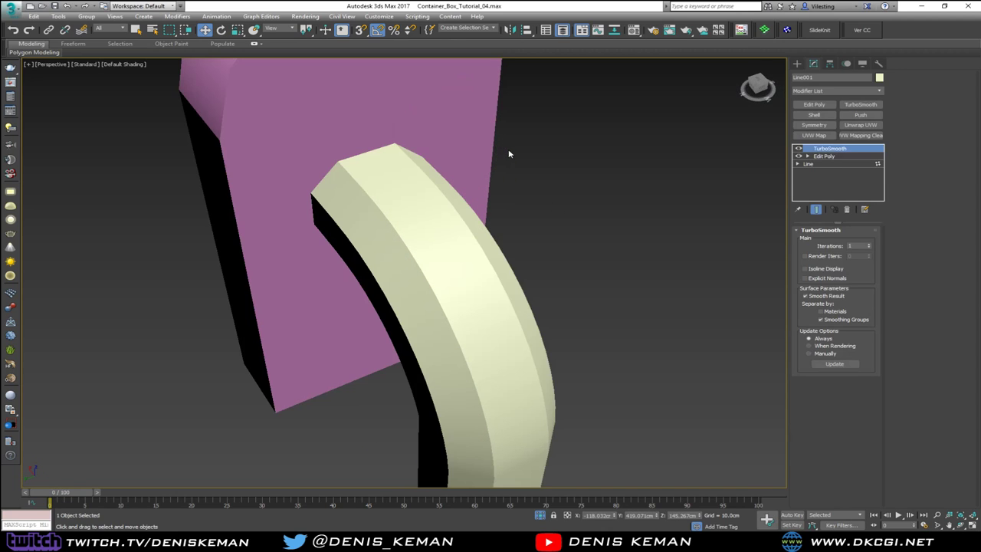
key("F4")
left_click(825, 156)
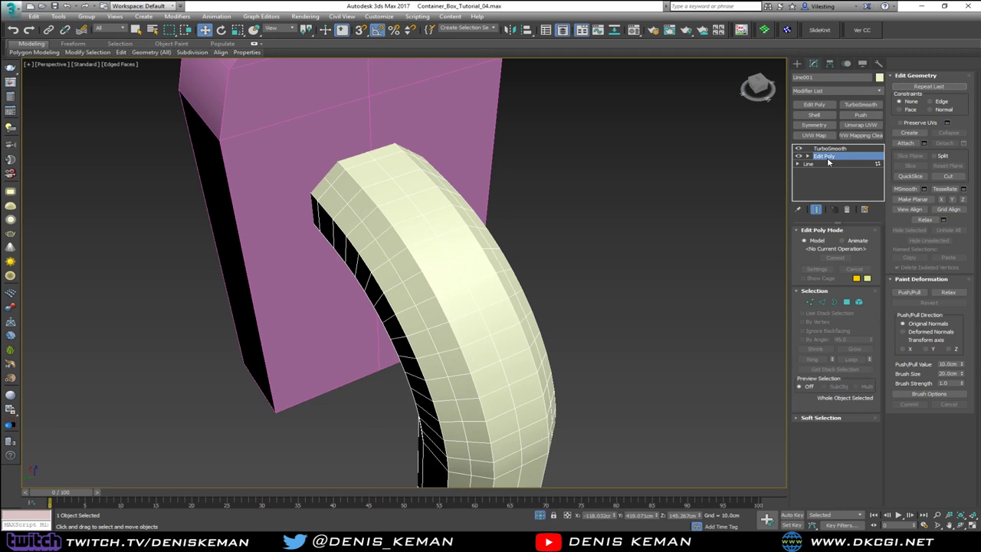
key("ctrl+q")
key("4")
key("ctrl+q")
scroll(490, 234, "down", 3)
middle_click_drag(490, 235, 484, 189)
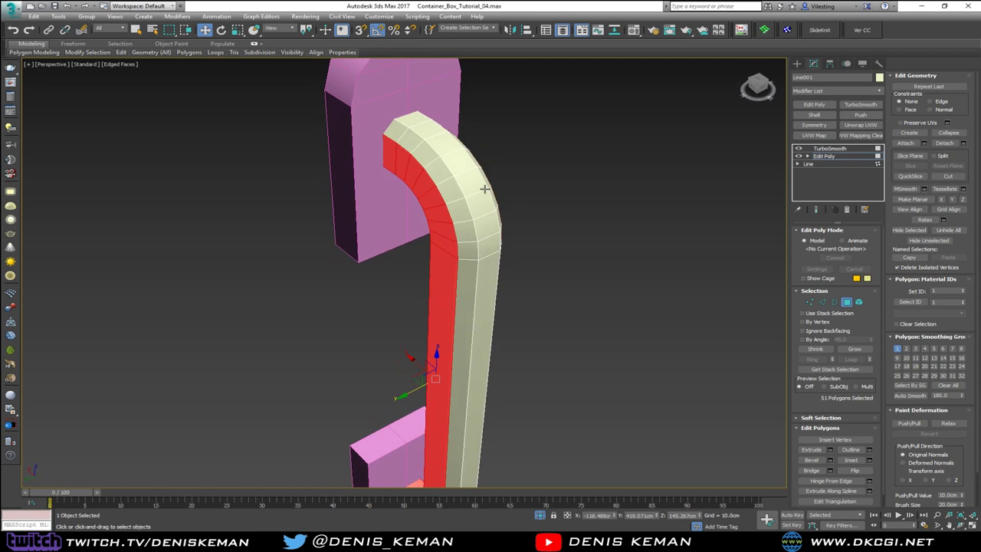
key("ctrl+i")
key("ctrl+e")
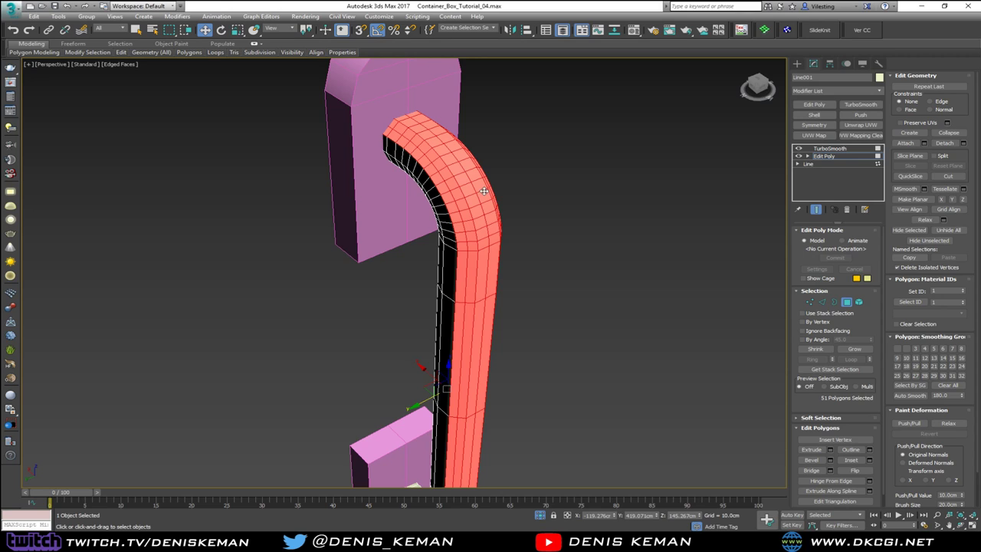
middle_click_drag(483, 191, 366, 120, "alt")
left_click(846, 301)
left_click(634, 278)
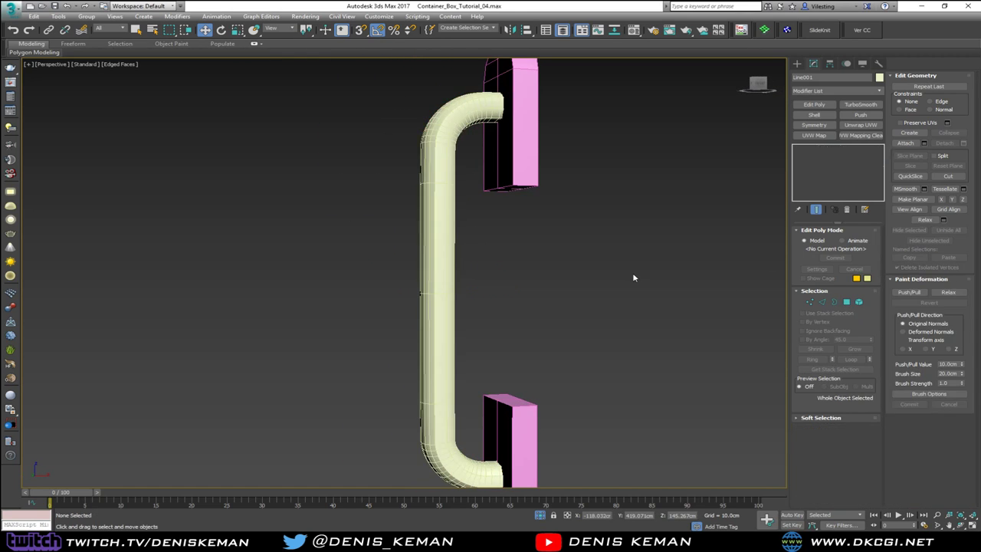
Examine the smoothed handle from several angles in shaded, wireframe and edged-faces display
key("F4")
middle_click_drag(544, 257, 676, 269, "alt")
left_click(360, 208)
middle_click_drag(508, 220, 457, 220, "alt")
left_click(457, 219)
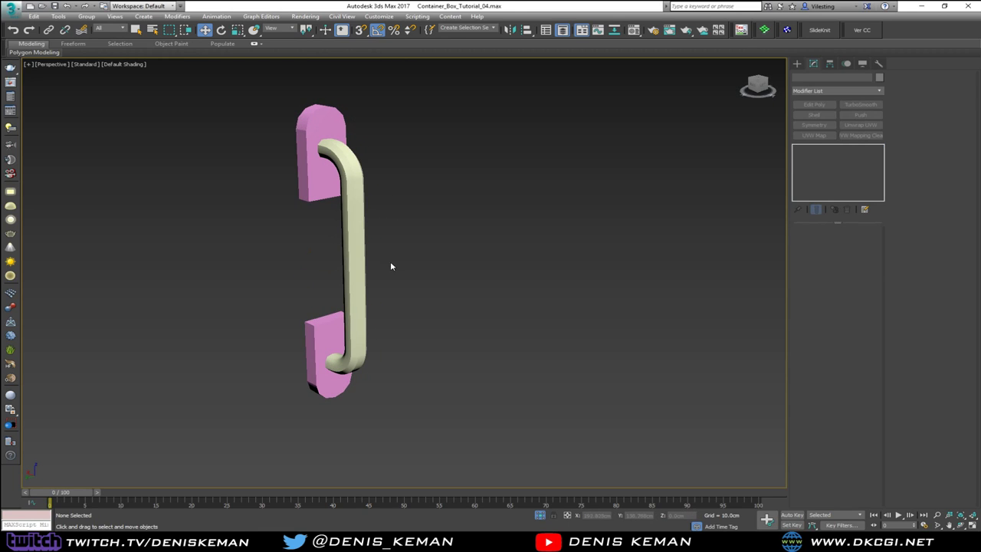
key("F4")
key("F3")
scroll(310, 292, "up", 3)
key("F3")
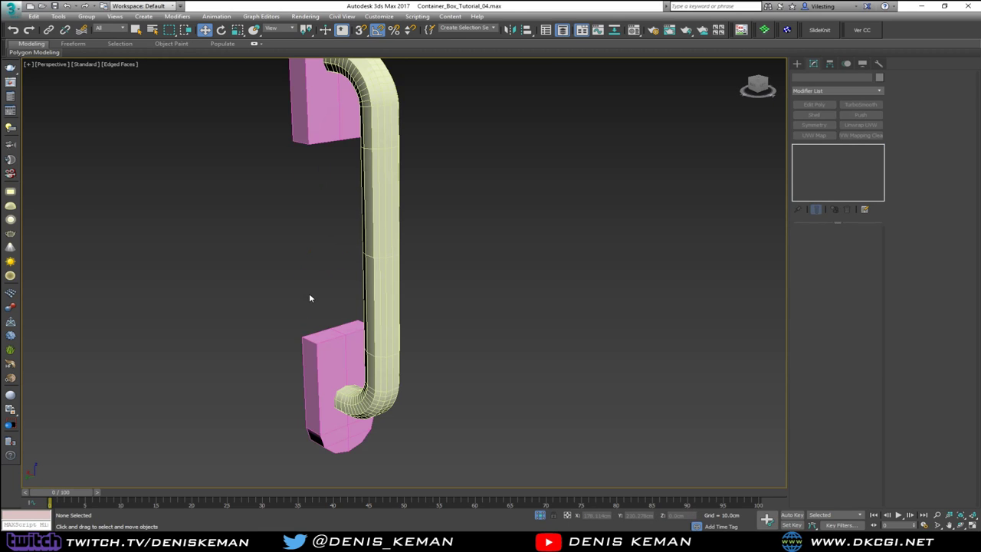
Chamfer the outline edges of the lower handle base's front face by 0.5 cm
left_click(327, 352)
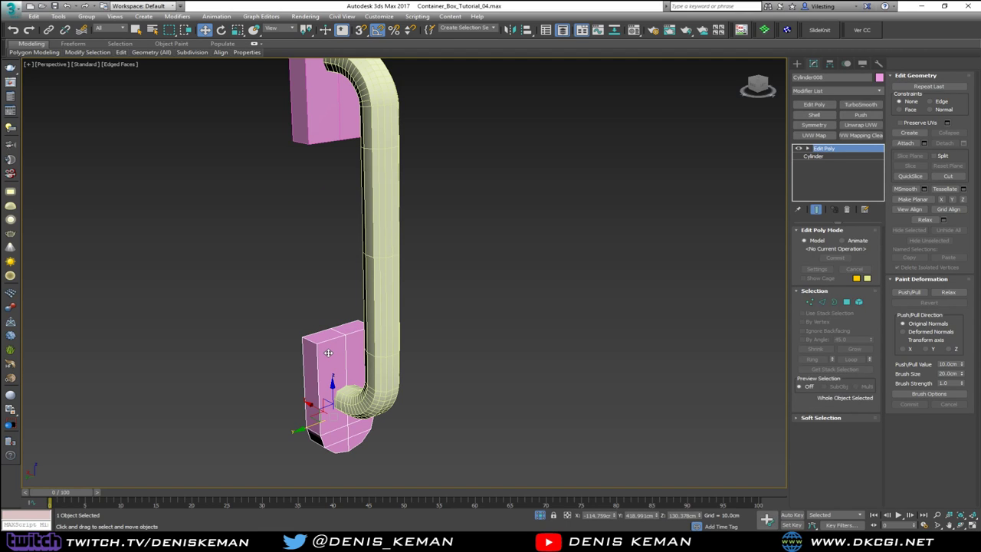
key("2")
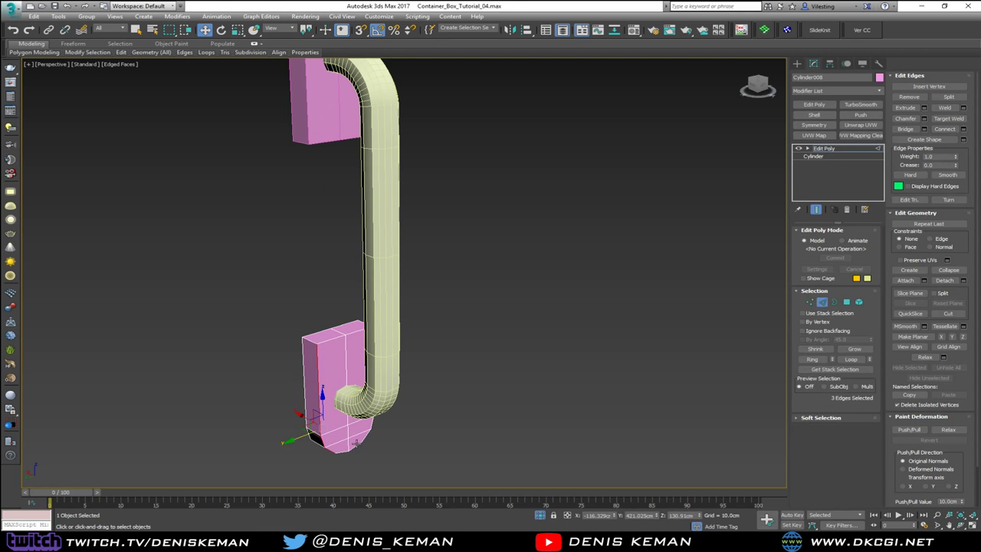
left_click(355, 445, "ctrl")
double_click(365, 439, "ctrl")
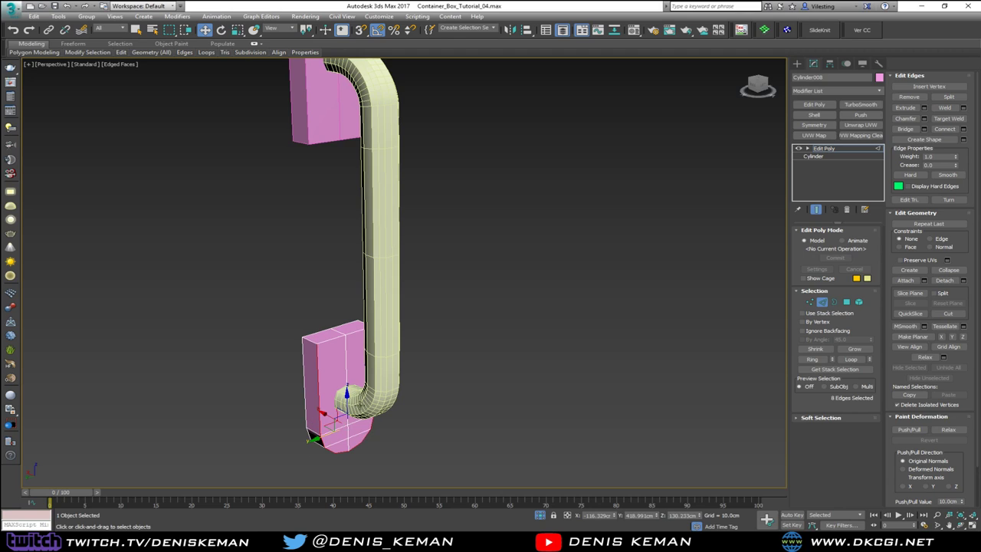
double_click(355, 334, "ctrl")
middle_click_drag(333, 337, 254, 296, "alt")
scroll(406, 348, "up", 3)
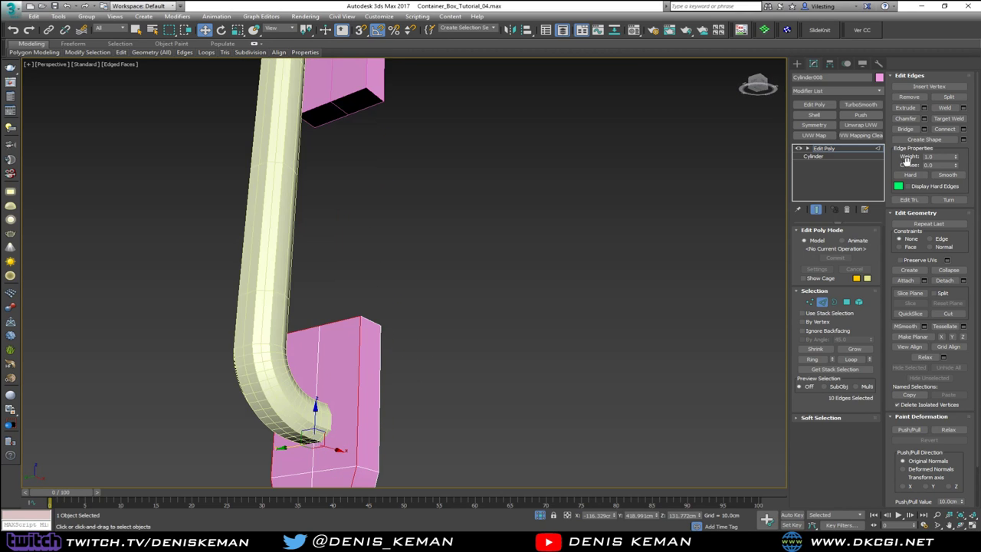
left_click(924, 119)
middle_click_drag(523, 287, 547, 239)
left_click_drag(412, 291, 451, 290)
type("5")
key("Return")
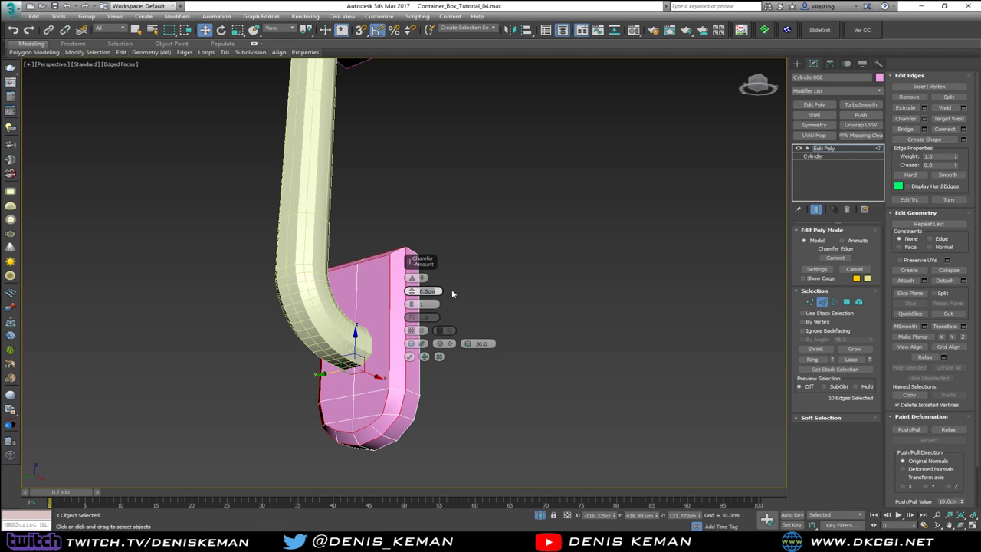
left_click(410, 356)
mouse_move(410, 357)
middle_mouse_down("alt")
mouse_move(464, 279)
mouse_move(483, 302)
mouse_move(426, 346)
middle_mouse_up("alt")
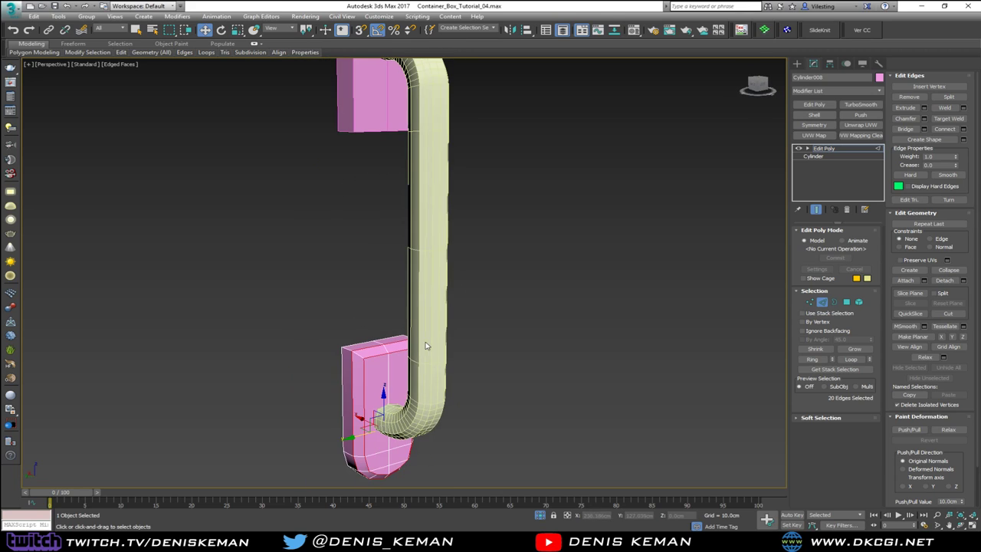
Chamfer the outline edges of the upper handle base's front face by 0.5 cm
left_click(355, 120)
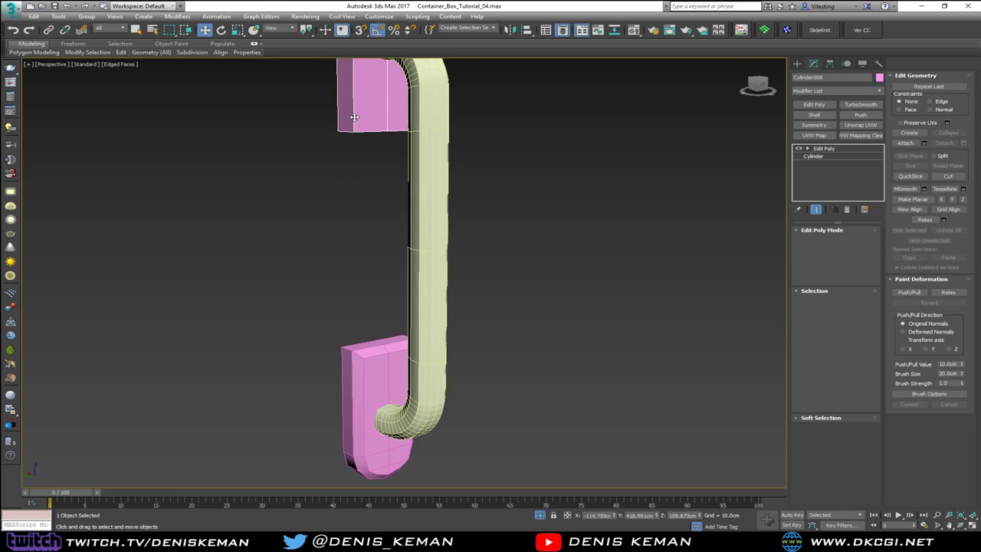
left_click(362, 129, "ctrl")
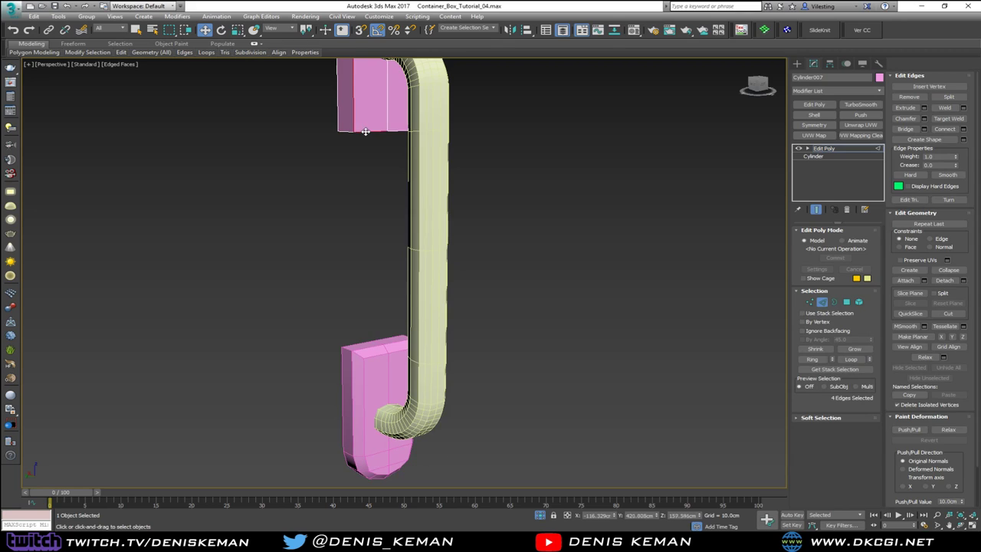
left_click(366, 131, "ctrl")
middle_click_drag(365, 131, 304, 224)
scroll(368, 269, "down", 3)
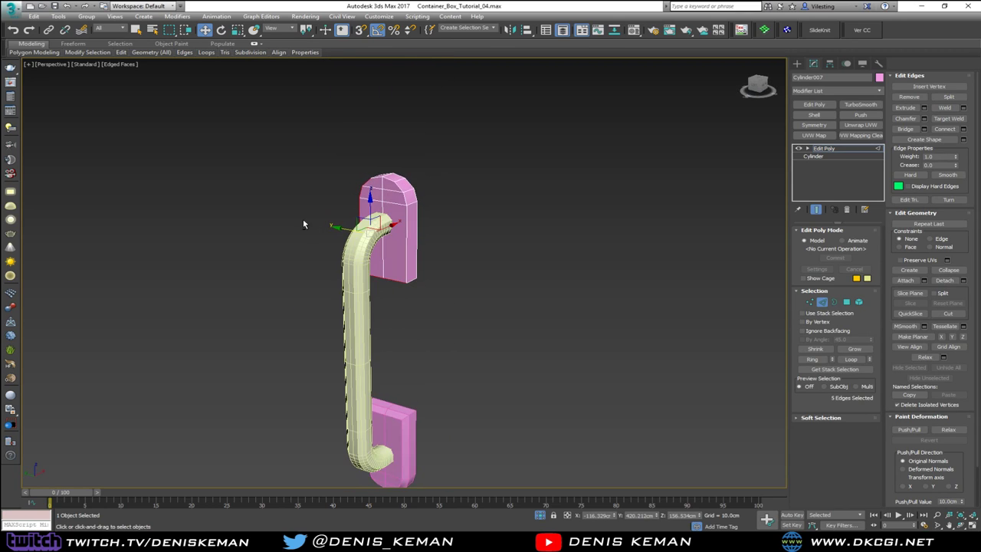
scroll(394, 182, "up", 3)
left_click(372, 174, "ctrl")
left_click(387, 179, "ctrl")
left_click(397, 189, "ctrl")
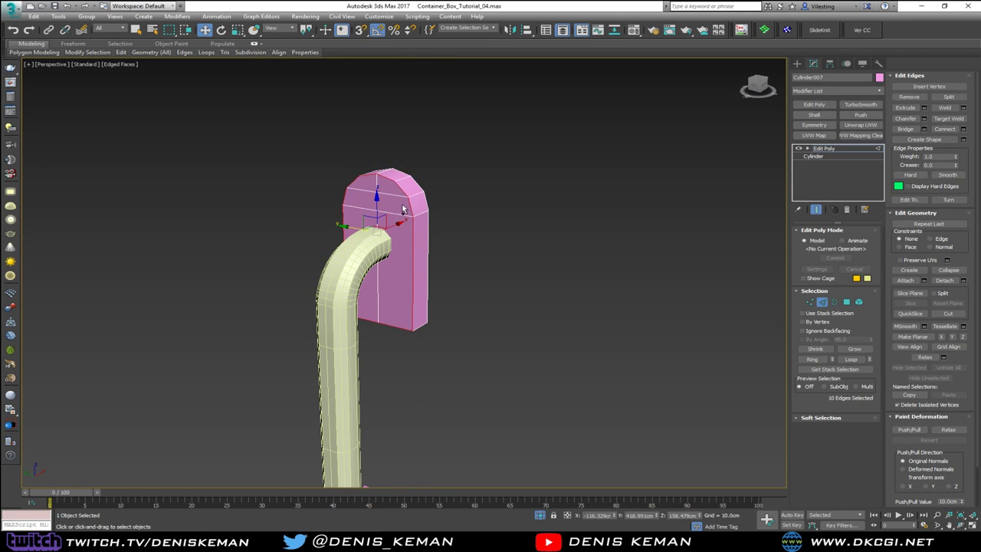
left_click(924, 119)
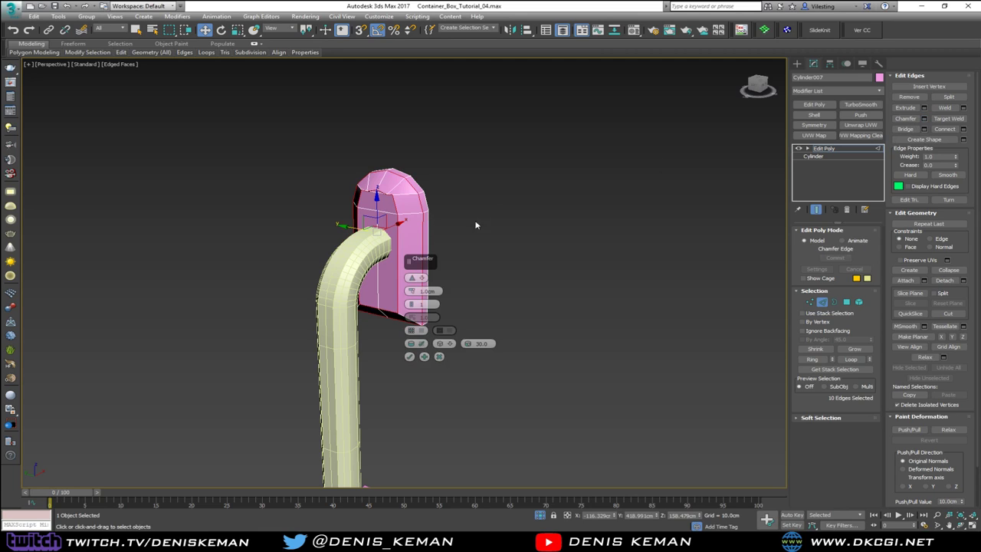
type("0.5")
key("Return")
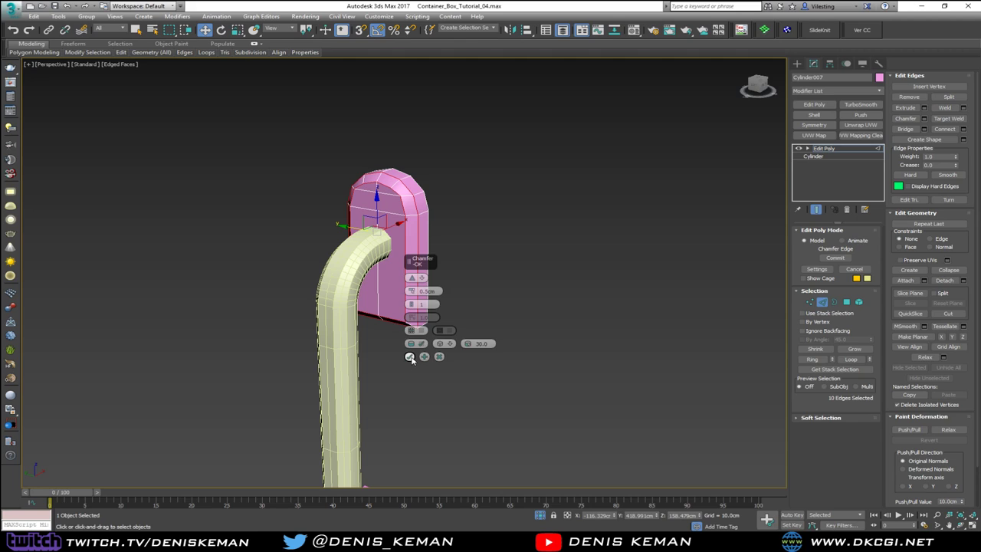
left_click(409, 356)
left_click(822, 303)
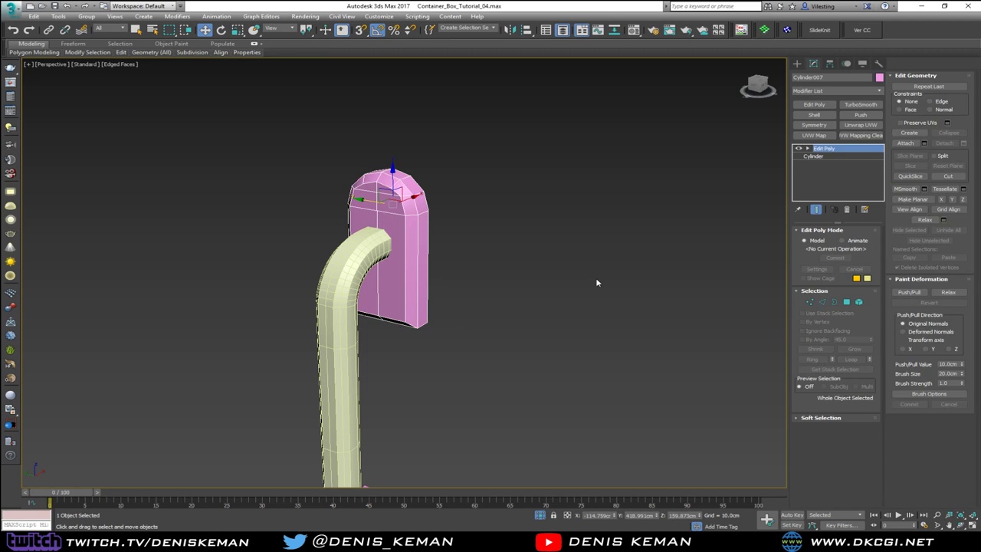
left_click(596, 282)
End the isolation of the handle parts to bring back the whole container
middle_click_drag(439, 286, 459, 195)
scroll(427, 194, "down", 5)
right_click(458, 184)
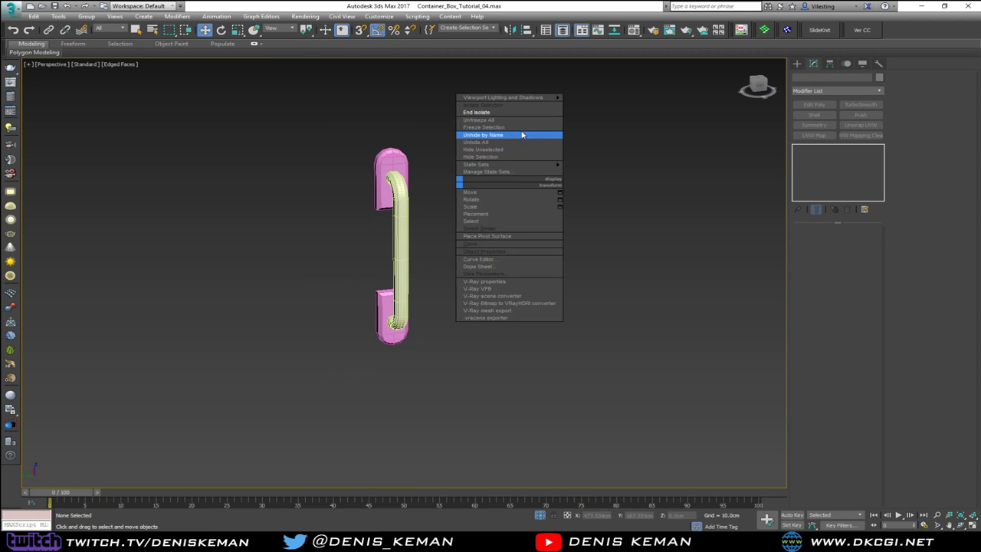
left_click(517, 121)
middle_click_drag(390, 224, 423, 226, "alt")
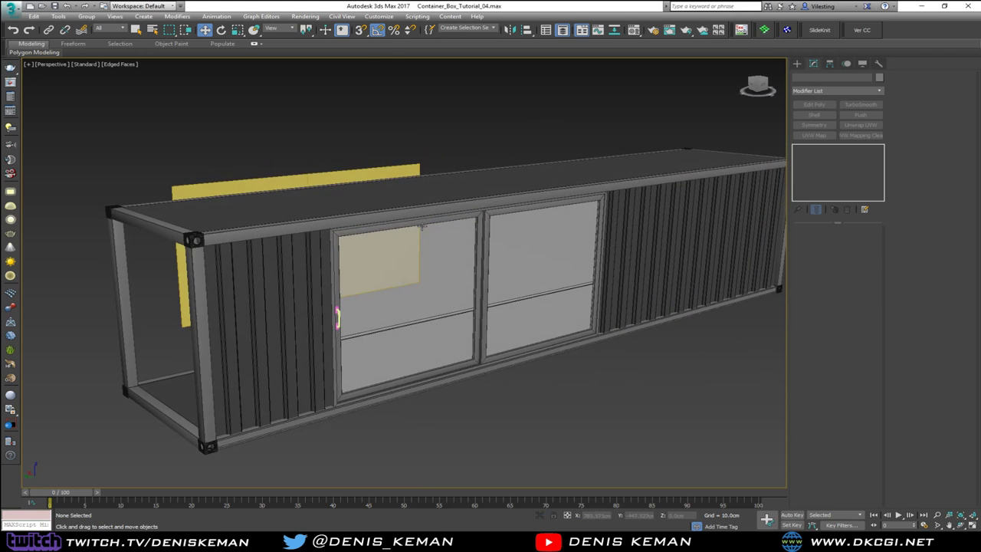
Recolour the handle grip and both of its bases together with the dark grey custom colour
scroll(334, 322, "up", 5)
left_click(342, 249)
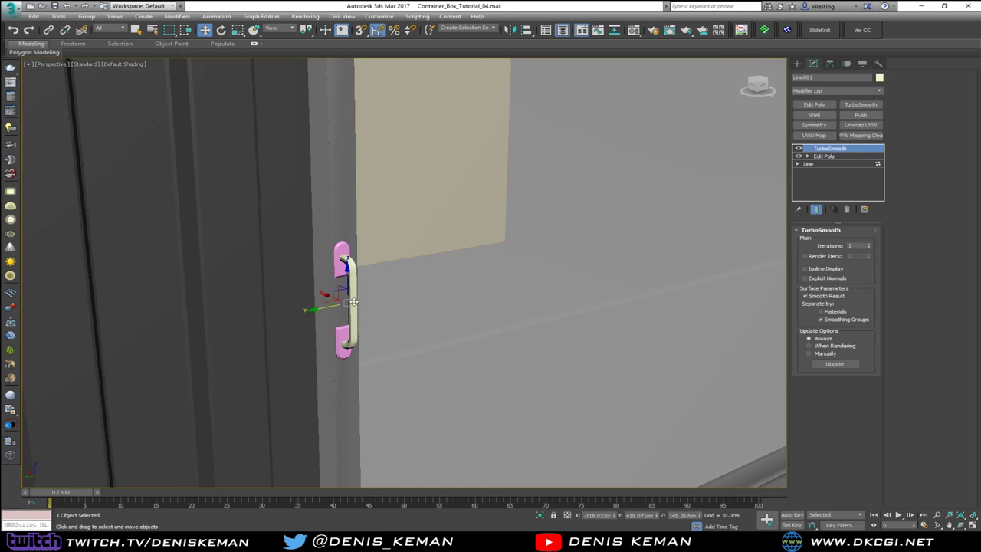
left_click(342, 252, "ctrl")
left_click(342, 341, "ctrl")
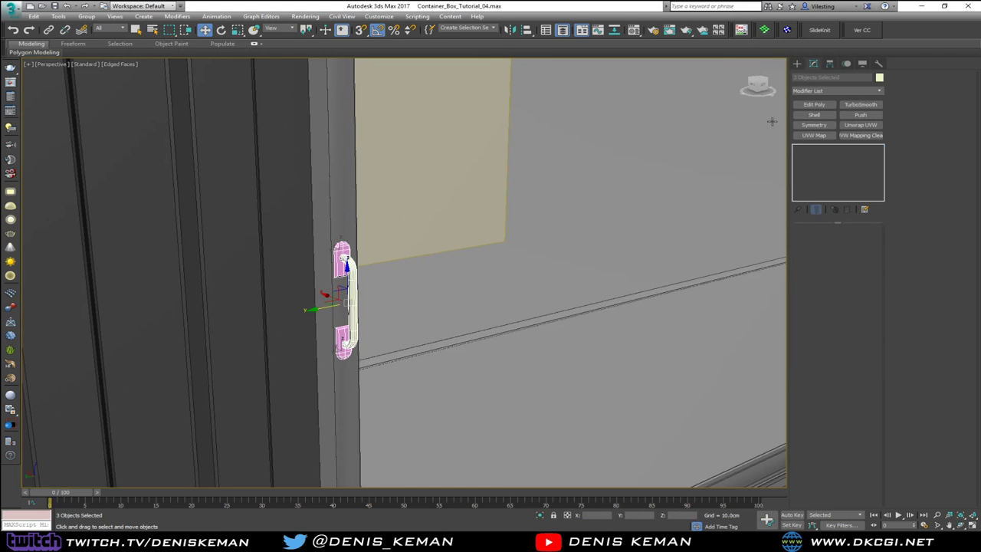
left_click(878, 78)
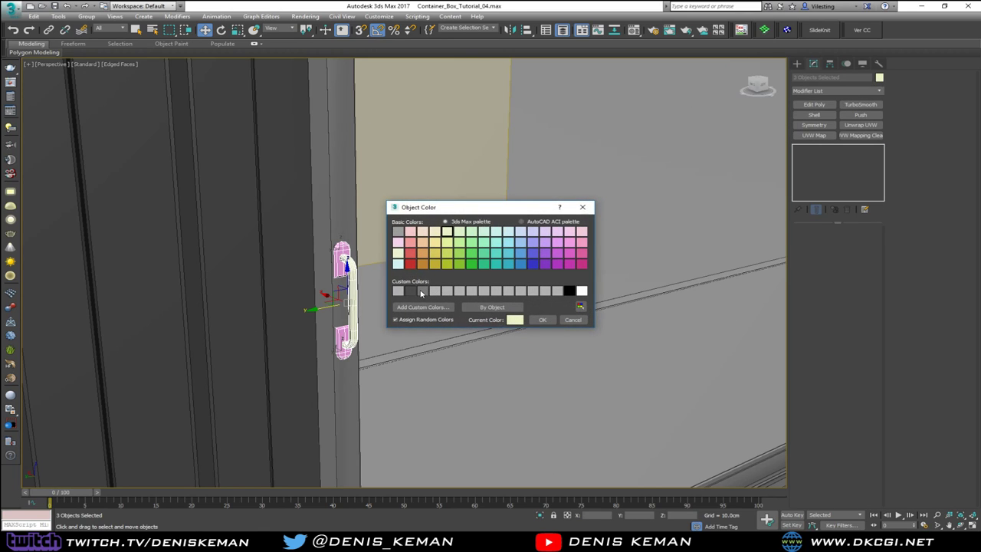
left_click(543, 320)
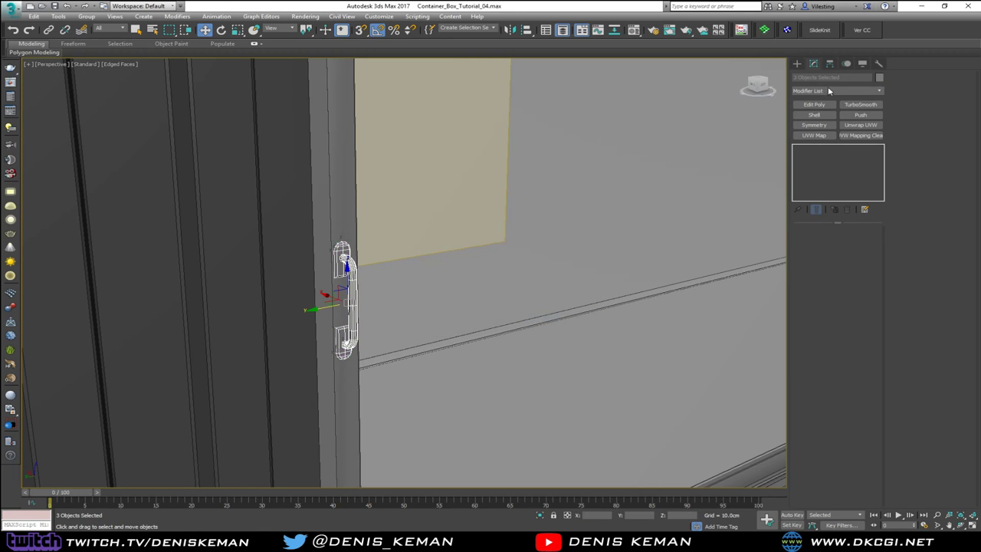
left_click(879, 79)
left_click(417, 291)
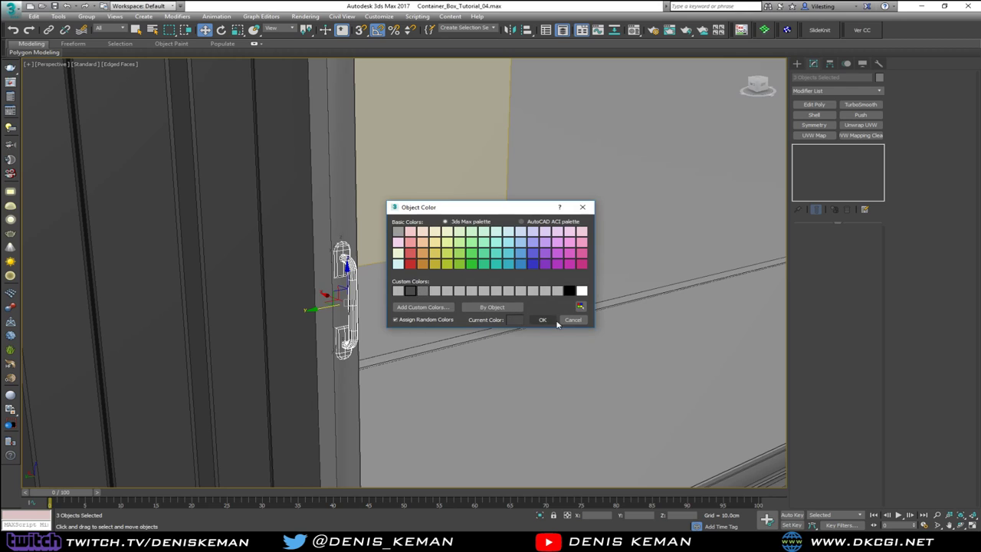
left_click(542, 319)
Examine the recoloured handle and the sliding doors on the container wall without edged faces
left_click(352, 269)
key("F4")
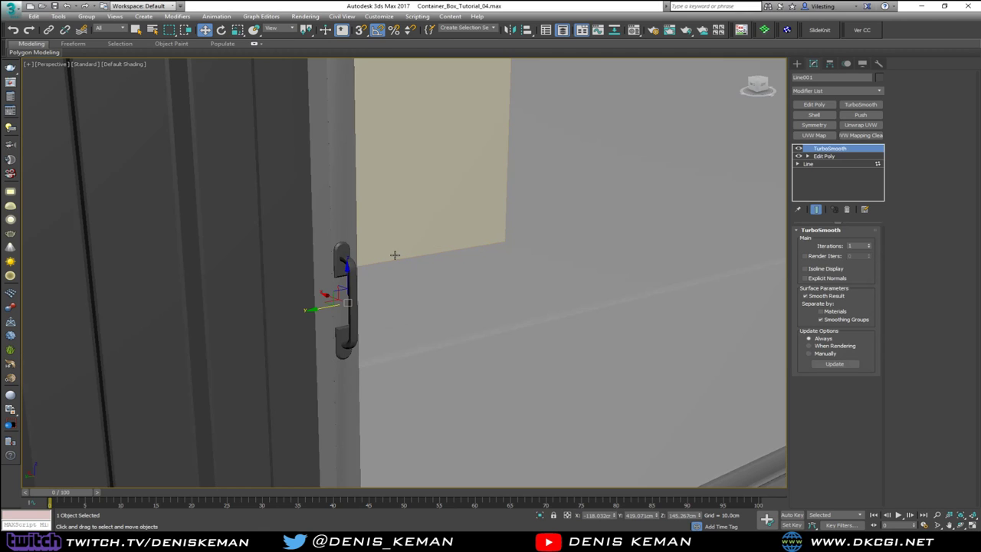
middle_click_drag(403, 256, 283, 223)
scroll(282, 223, "down", 5)
left_click(492, 381)
mouse_move(453, 307)
middle_mouse_down("alt")
mouse_move(411, 299)
mouse_move(416, 324)
mouse_move(467, 310)
middle_mouse_up("alt")
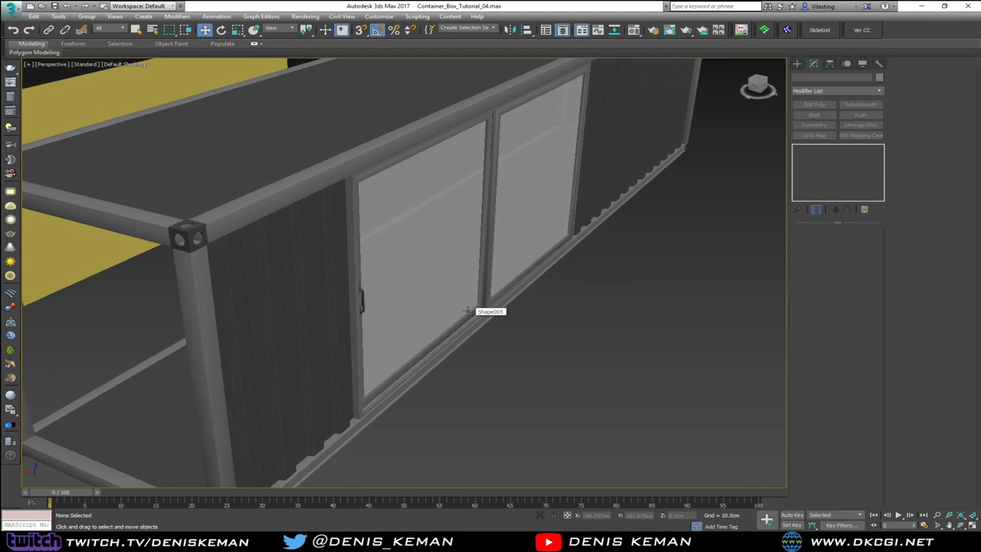
left_click(308, 290)
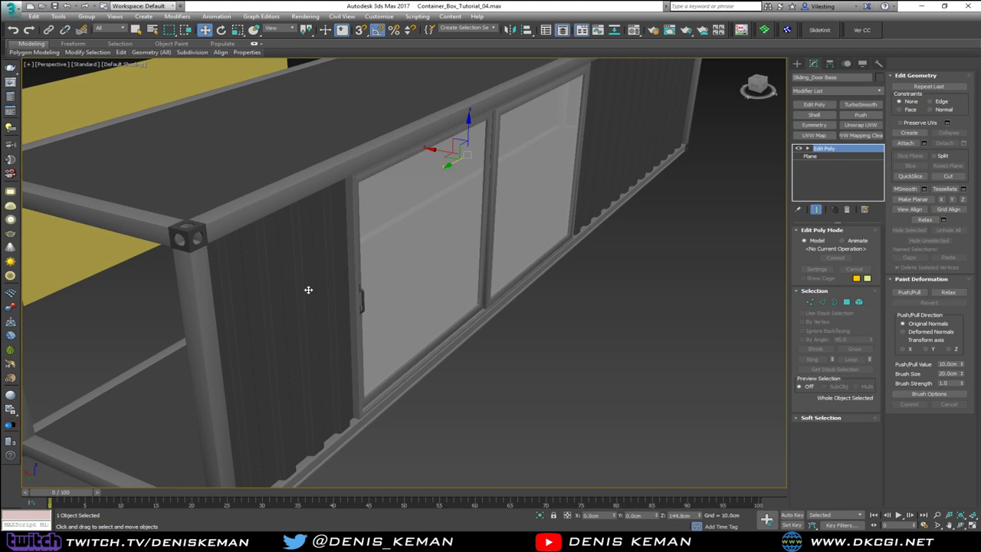
left_click(376, 266)
left_click(587, 369)
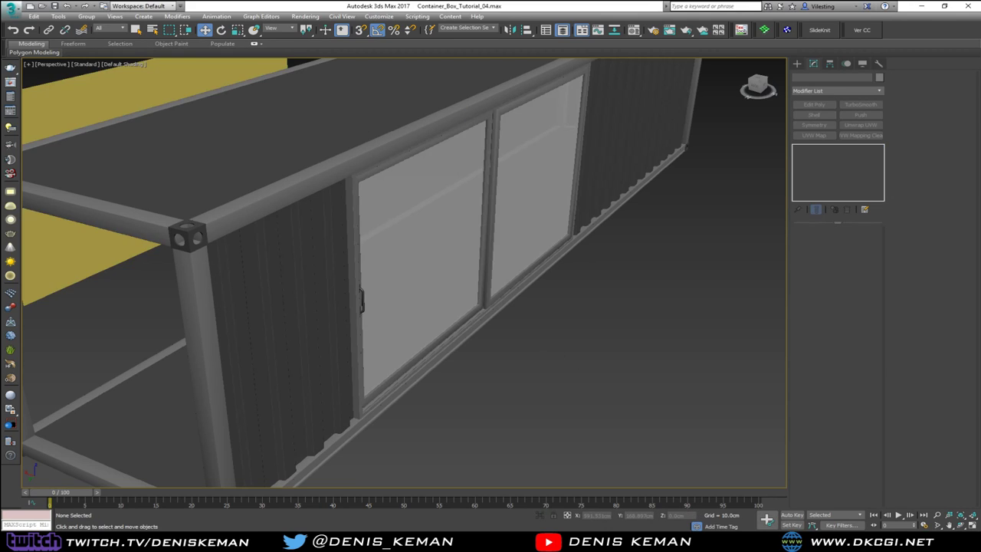
Delete the yellow plane object behind the container
scroll(343, 244, "down", 3)
middle_click_drag(416, 254, 404, 230, "alt")
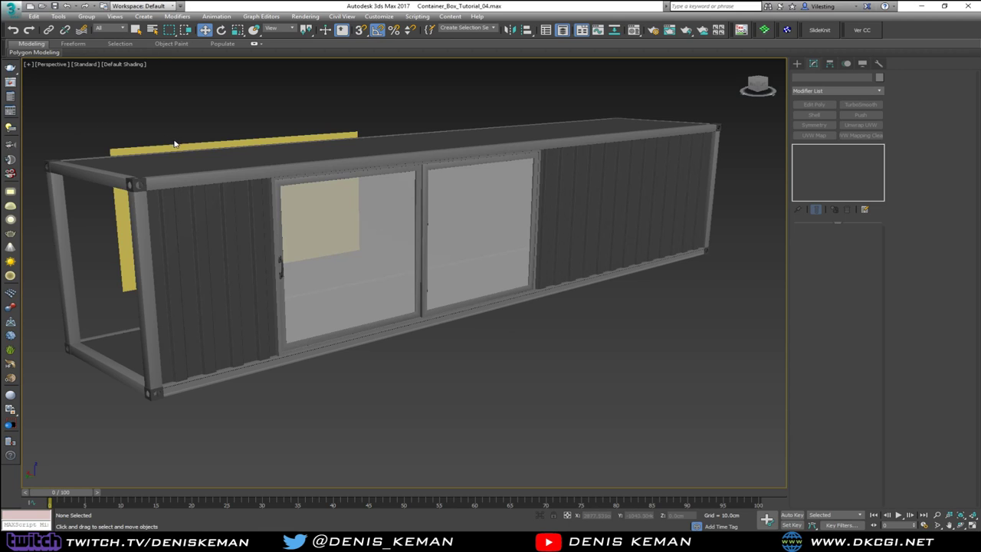
left_click(173, 146)
key("Delete")
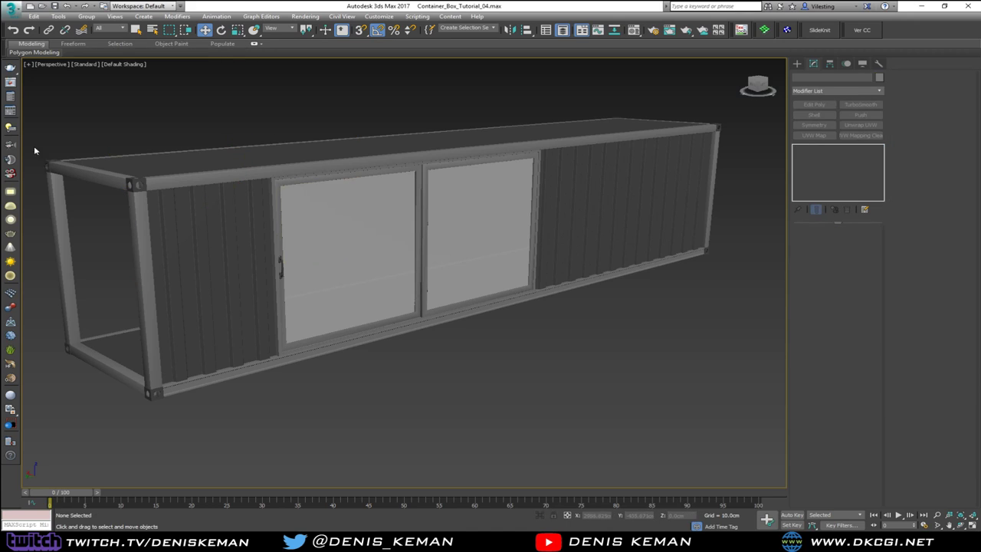
Examine the container with its plain, window and sliding-door wall variants from several angles
middle_click_drag(111, 169, 174, 181, "alt")
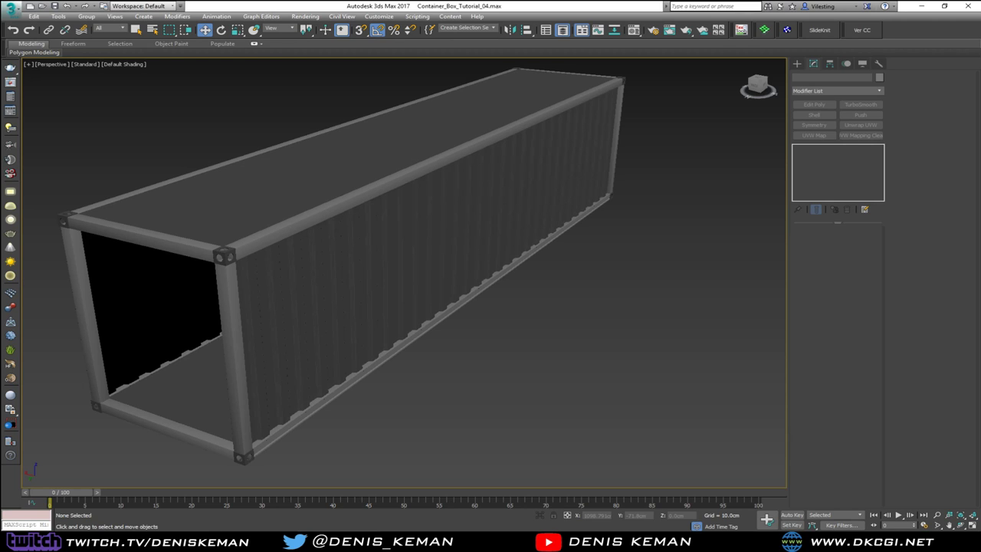
mouse_move(279, 261)
middle_mouse_down("alt")
mouse_move(355, 248)
mouse_move(355, 239)
mouse_move(279, 252)
middle_mouse_up("alt")
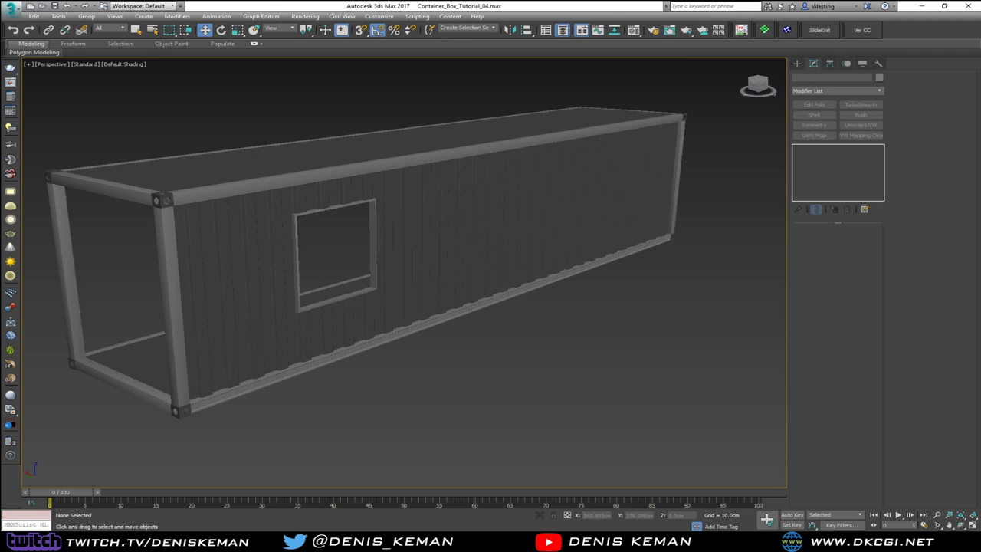
scroll(350, 247, "up", 4)
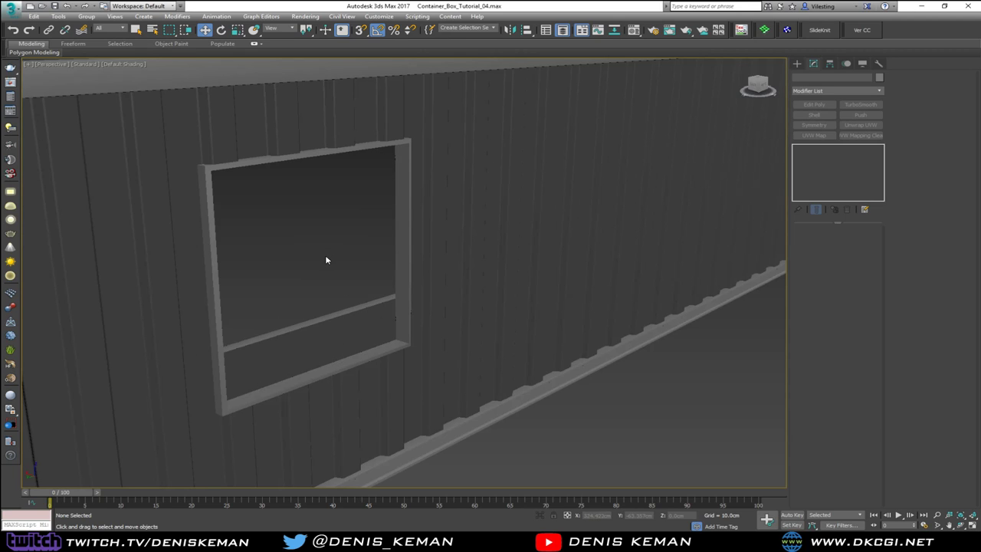
scroll(325, 259, "down", 8)
scroll(318, 262, "up", 5)
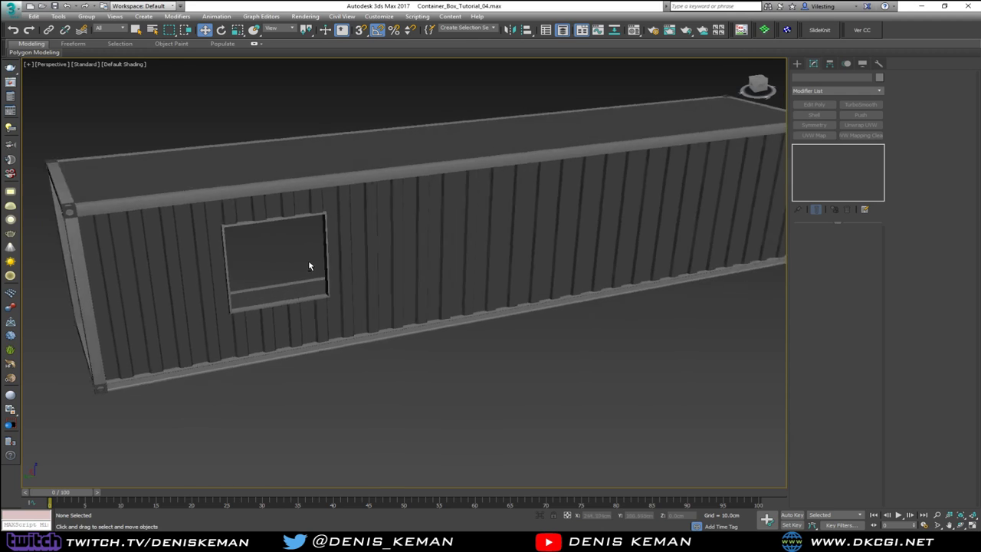
middle_click_drag(309, 265, 340, 261, "alt")
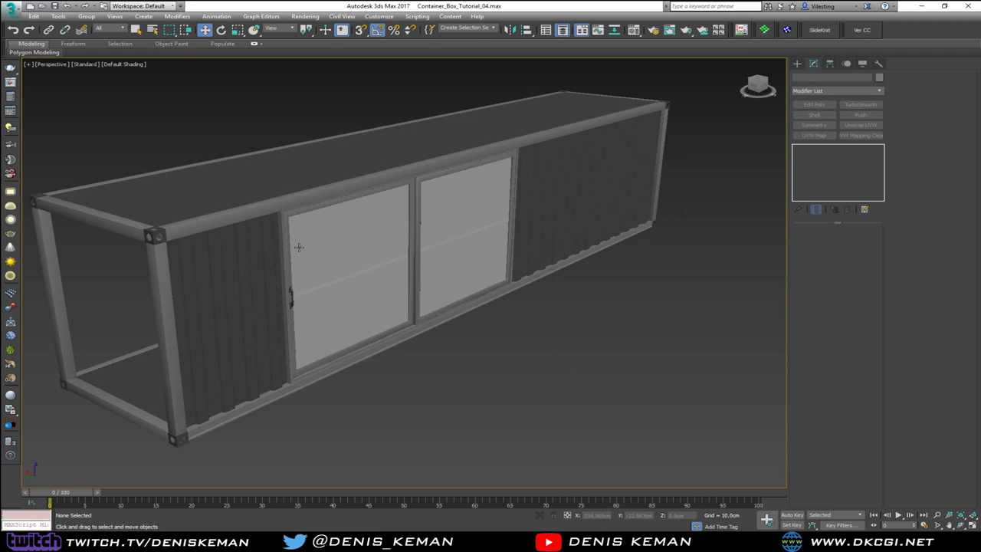
mouse_move(299, 247)
middle_mouse_down("alt")
mouse_move(252, 230)
mouse_move(294, 228)
mouse_move(309, 240)
middle_mouse_up("alt")
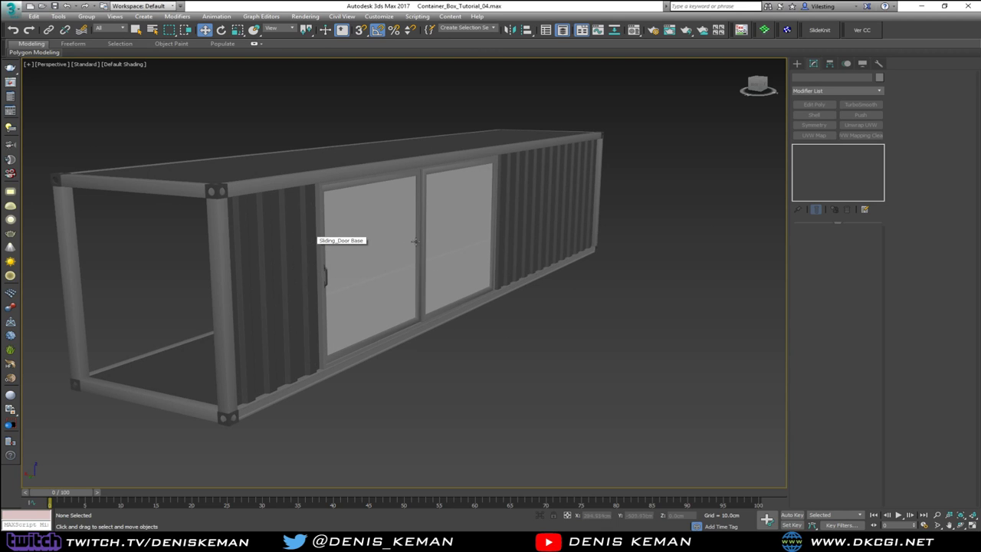
middle_click_drag(480, 256, 359, 296, "alt")
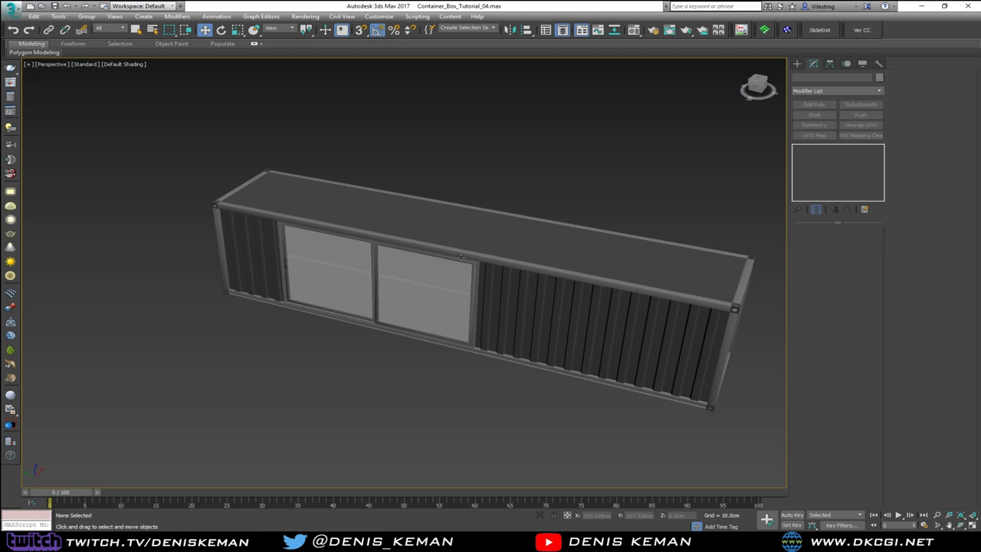
middle_click_drag(460, 256, 535, 267, "alt")
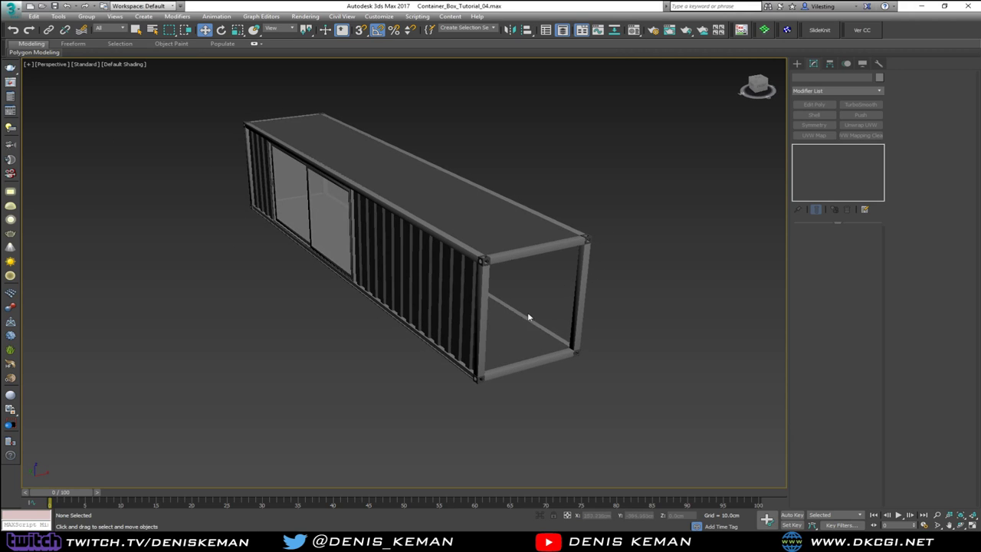
middle_click_drag(530, 319, 569, 278, "alt")
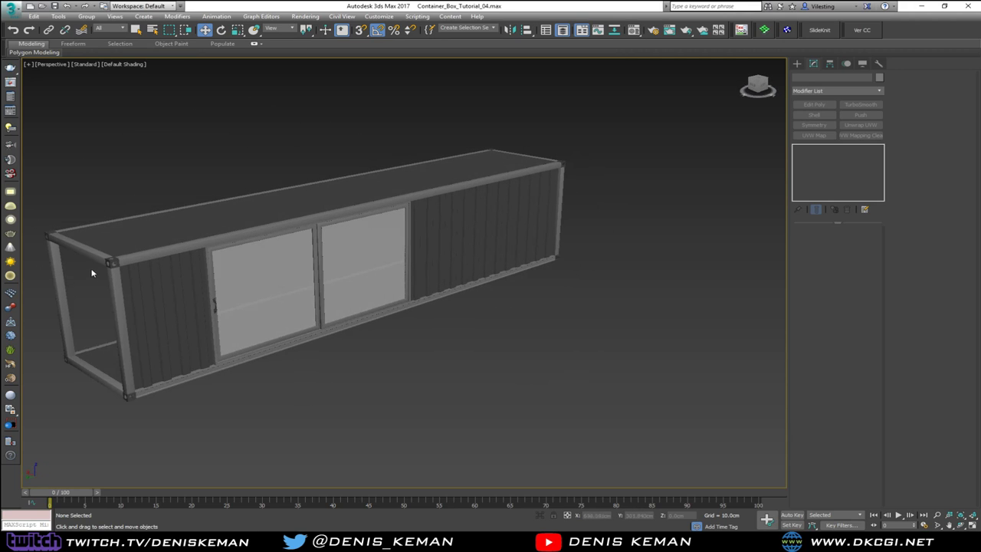